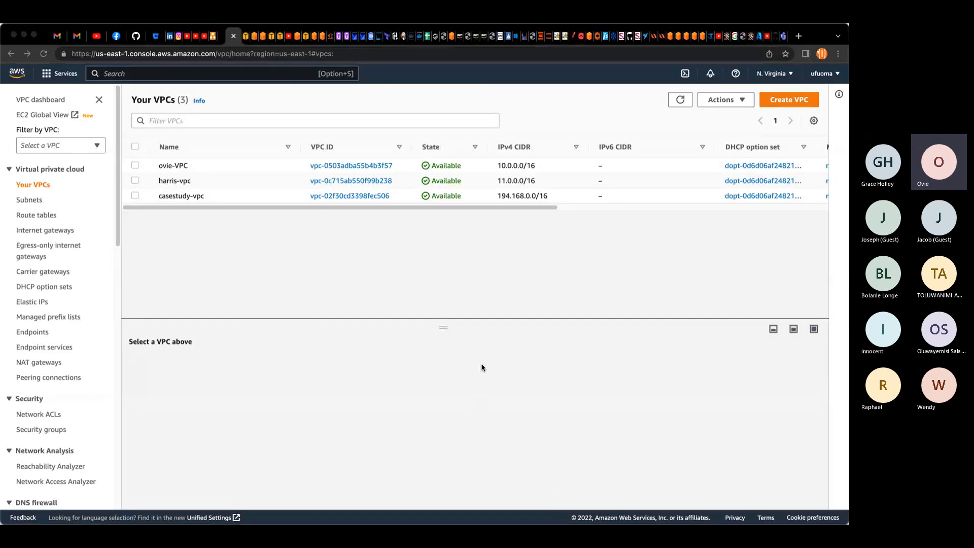
Step: Start creating a new VPC with VPC only resources and name it project-VPC
{"action": "left_click", "coordinate": [779, 101]}
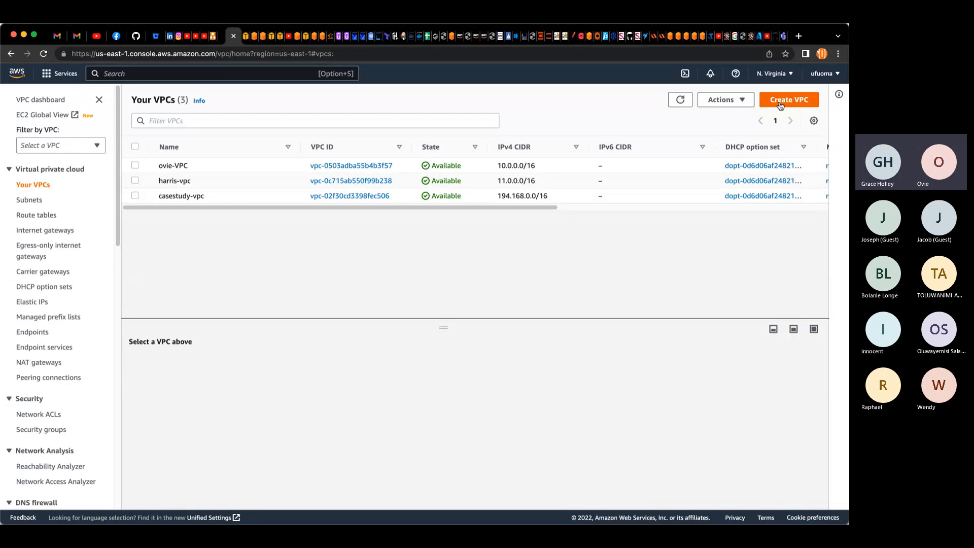
{"action": "left_click", "coordinate": [780, 100]}
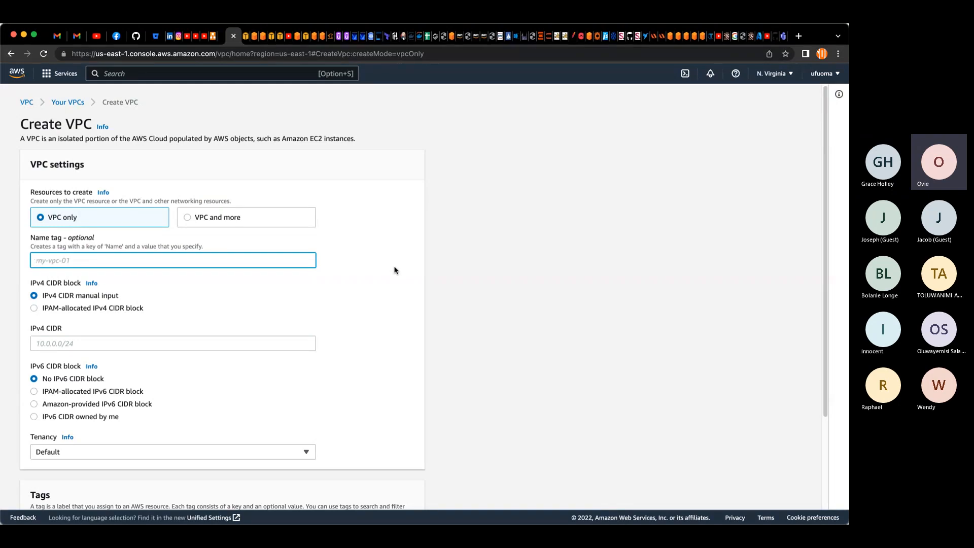
{"action": "type", "text": "project-VPC"}
Step: Set the VPC's IPv4 CIDR to 12.0.0.0/16 and create the VPC
{"action": "left_click", "coordinate": [200, 344]}
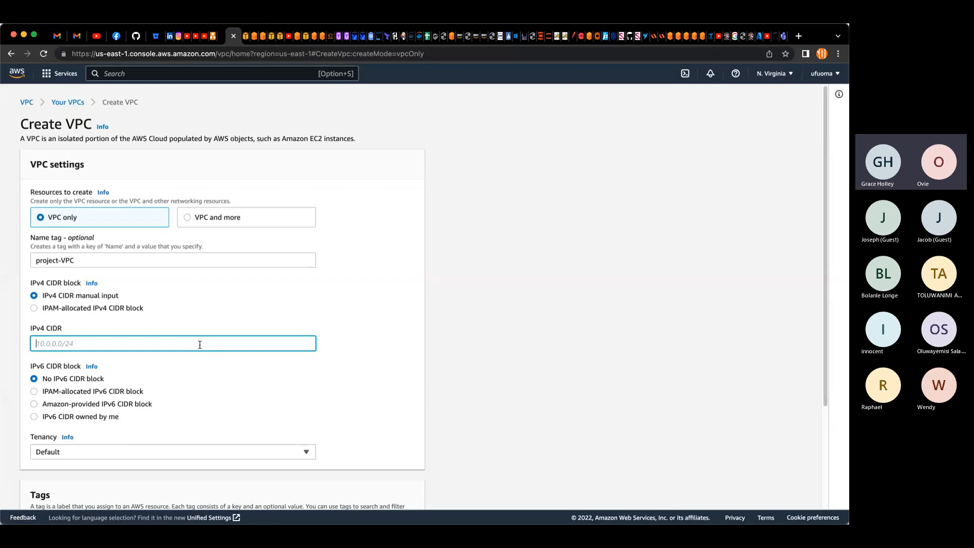
{"action": "type", "text": "1"}
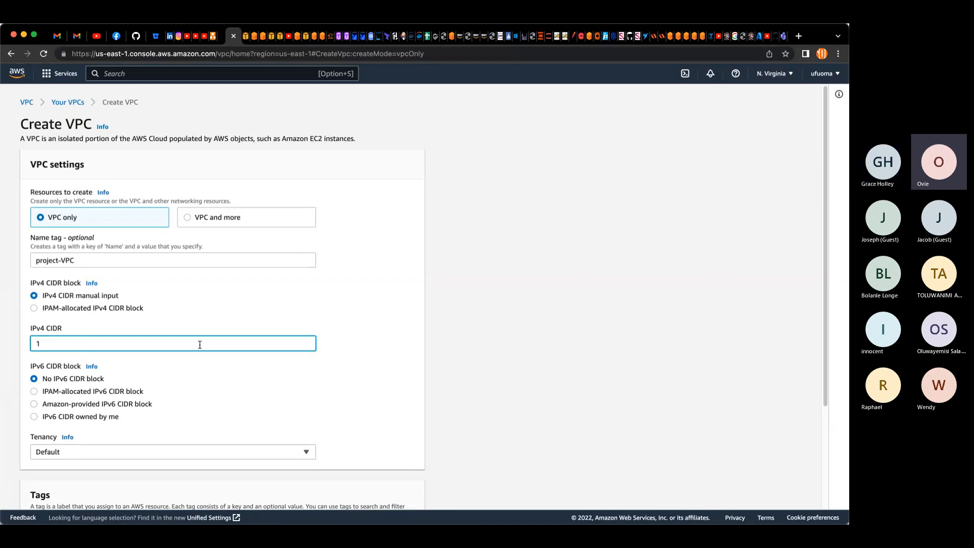
{"action": "key", "text": "BackSpace"}
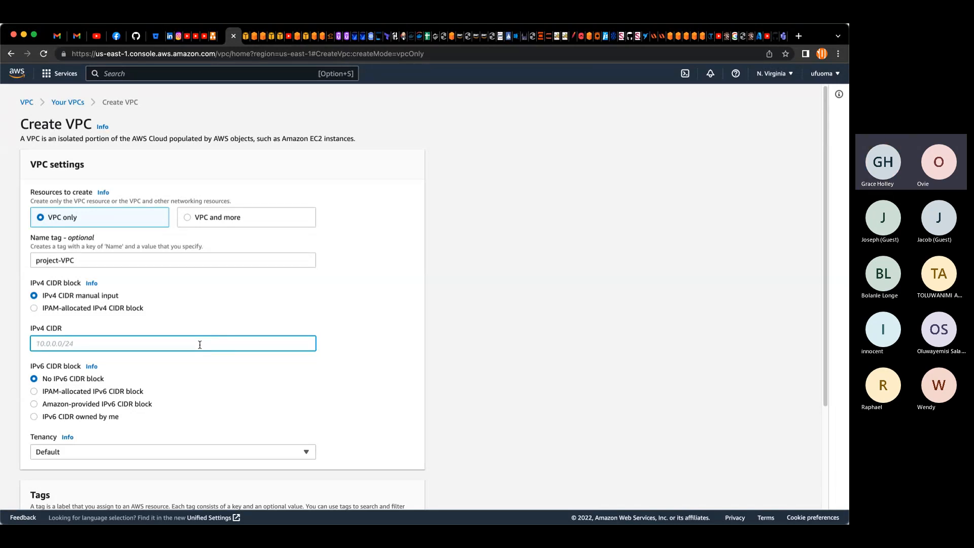
{"action": "type", "text": "12"}
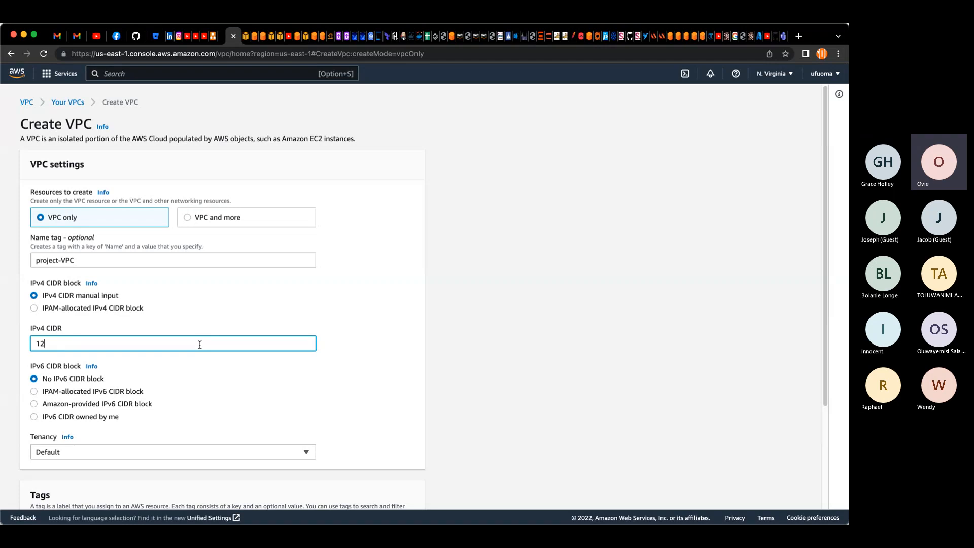
{"action": "type", "text": ".0.0.0/16"}
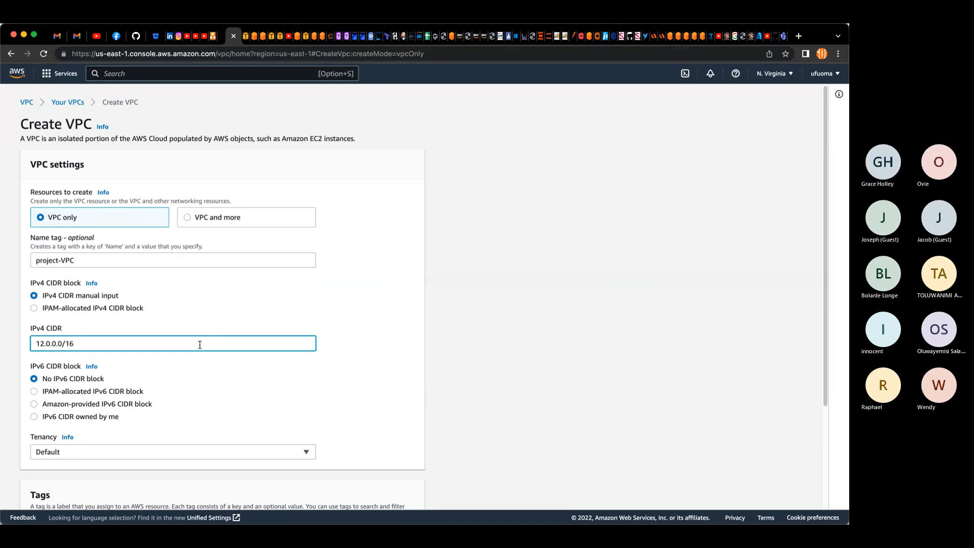
{"action": "scroll", "coordinate": [126, 387], "scroll_direction": "down", "scroll_amount": 3}
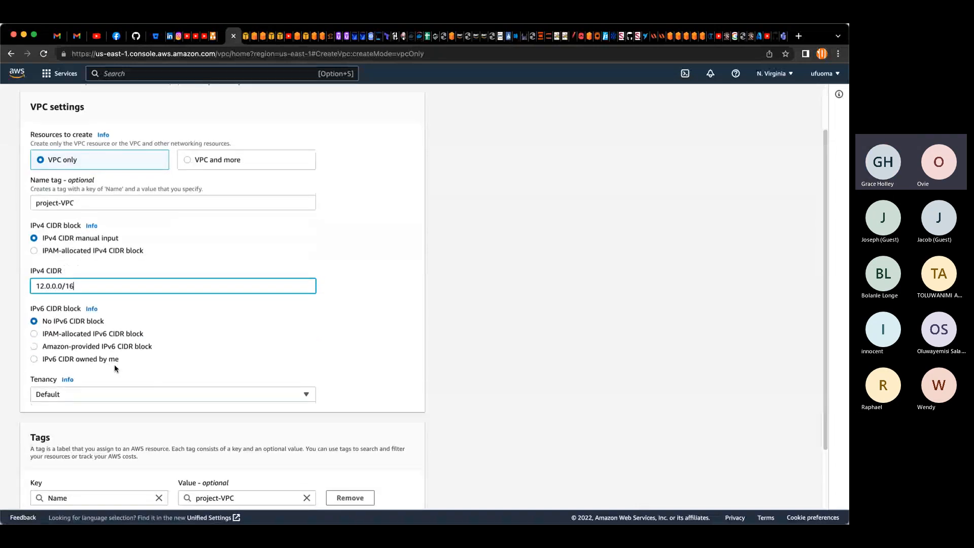
{"action": "scroll", "coordinate": [114, 365], "scroll_direction": "down", "scroll_amount": 3}
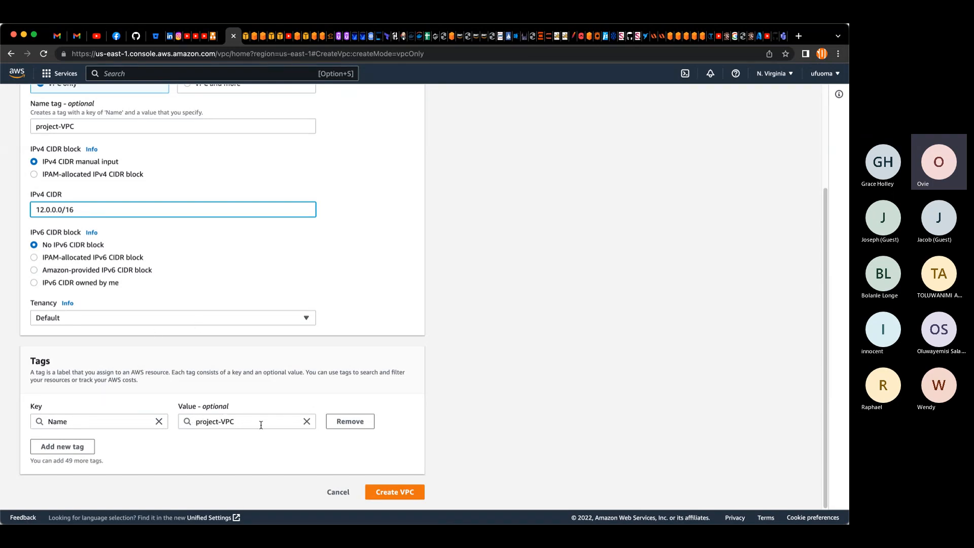
{"action": "left_click", "coordinate": [419, 493]}
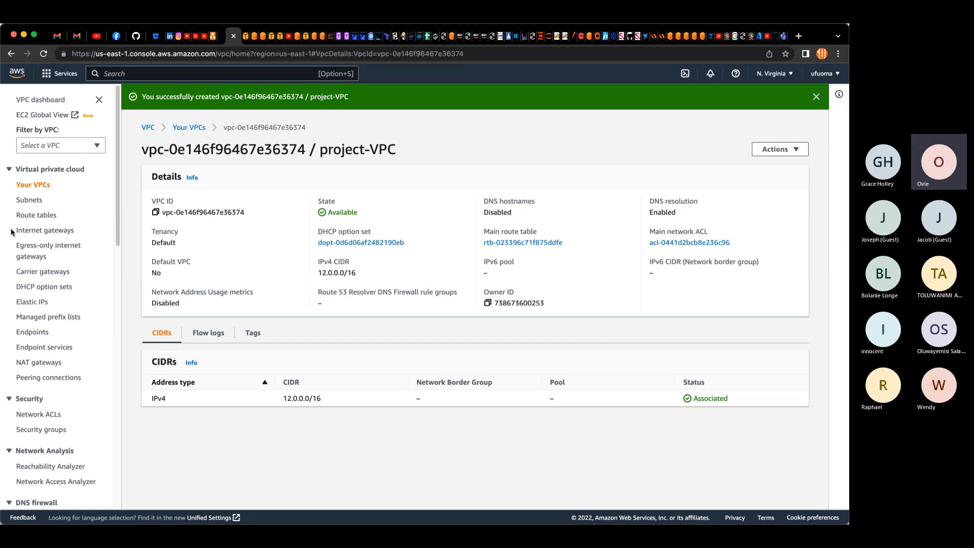
Step: Create an internet gateway named project-igw
{"action": "left_click", "coordinate": [43, 232]}
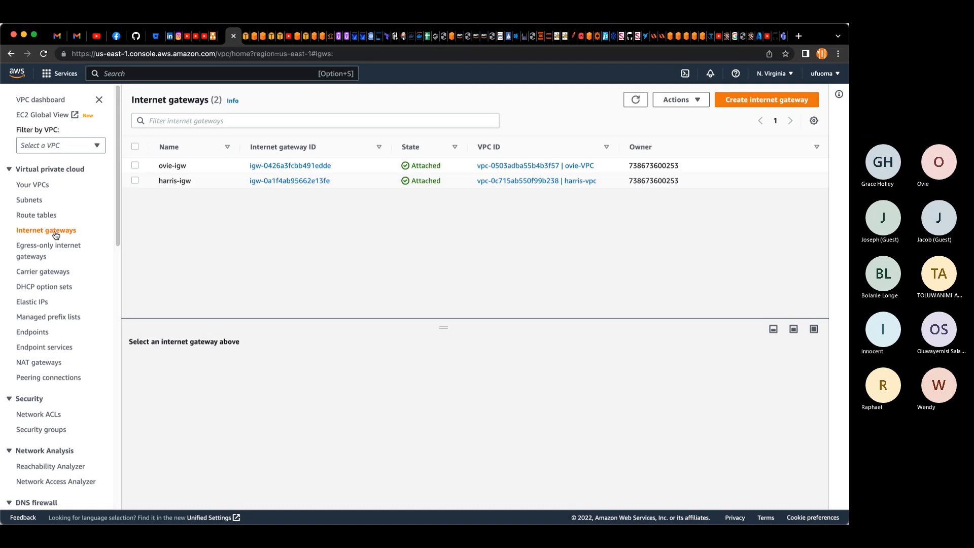
{"action": "left_click", "coordinate": [730, 107]}
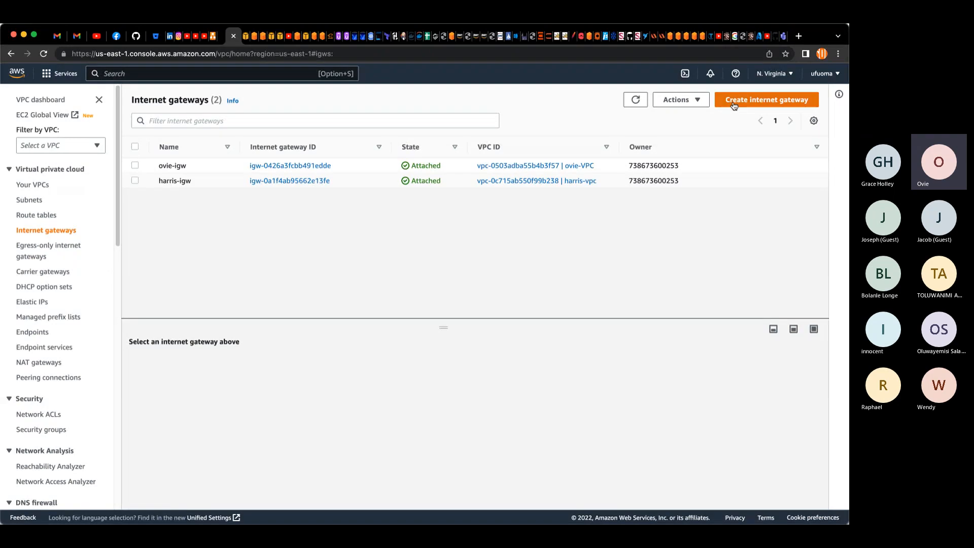
{"action": "left_click", "coordinate": [203, 239]}
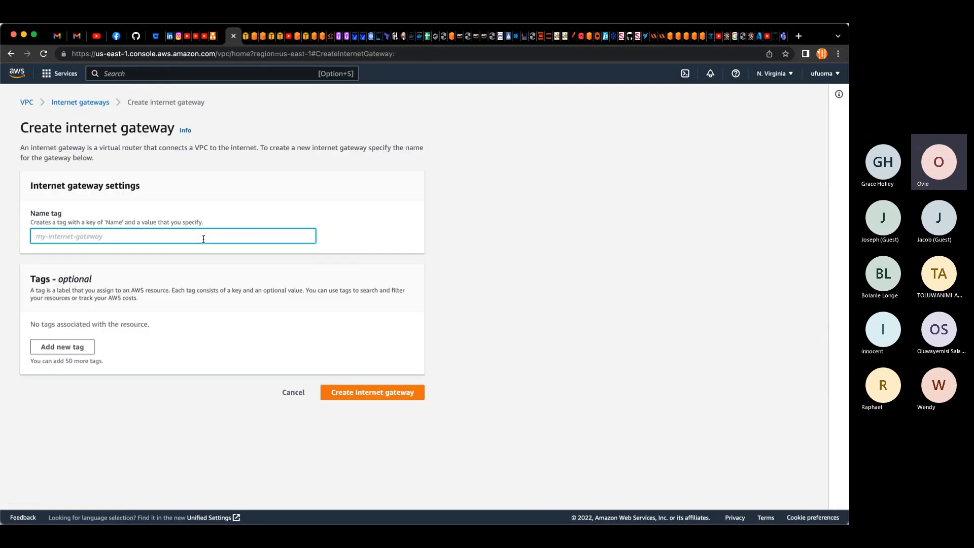
{"action": "type", "text": "promte"}
{"action": "key", "text": "BackSpace"}
{"action": "key", "text": "BackSpace"}
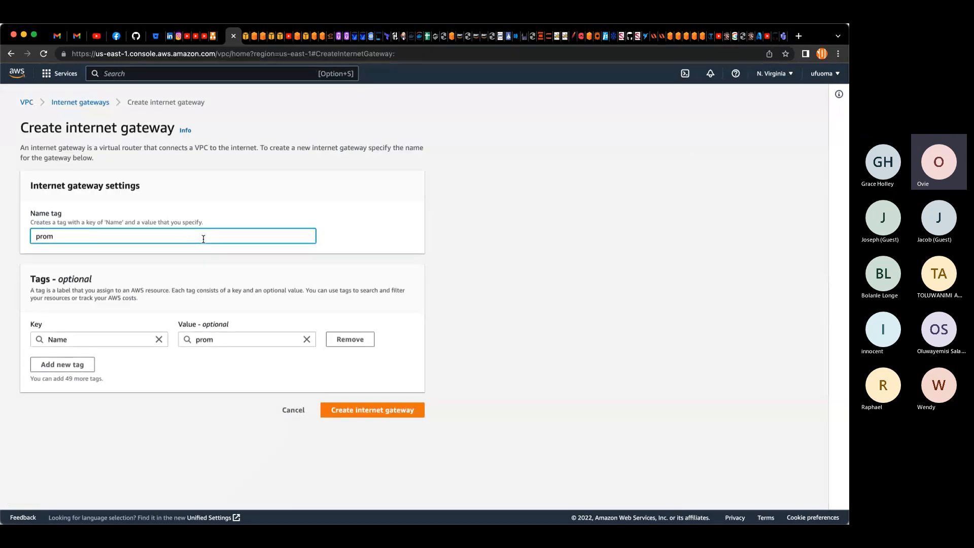
{"action": "key", "text": "BackSpace"}
{"action": "type", "text": "ject-igw"}
{"action": "left_click", "coordinate": [350, 409]}
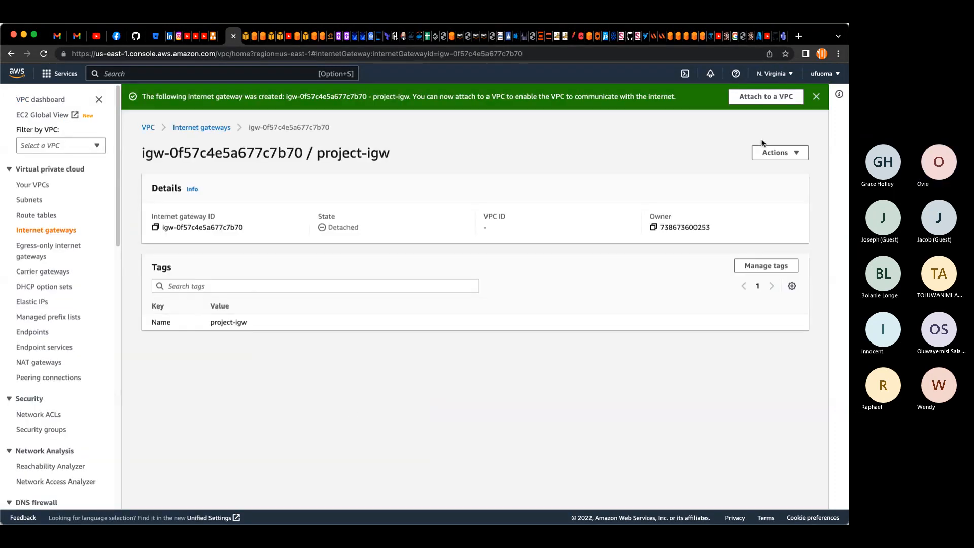
{"action": "left_click", "coordinate": [816, 96]}
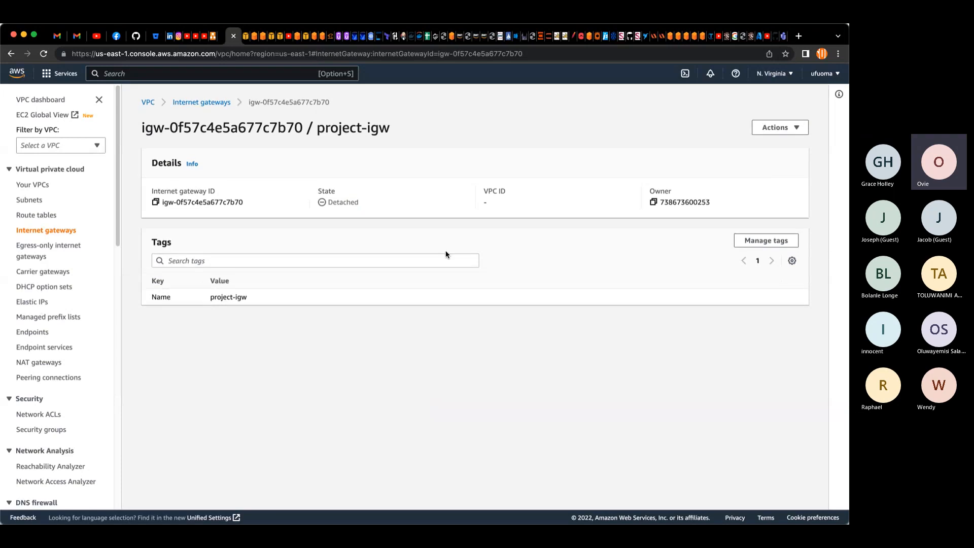
Step: Create a route table named project-rt-1 in project-VPC
{"action": "left_click", "coordinate": [35, 217]}
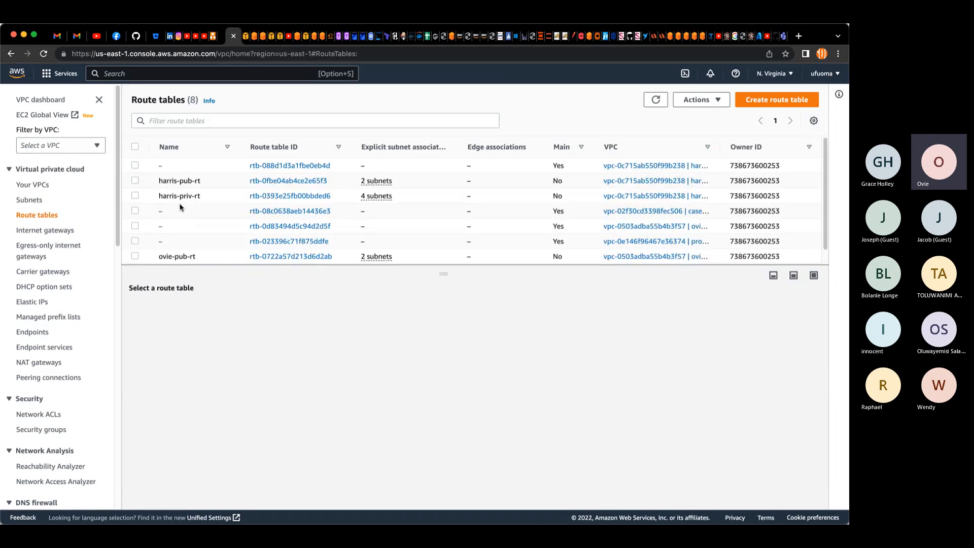
{"action": "left_click", "coordinate": [770, 103]}
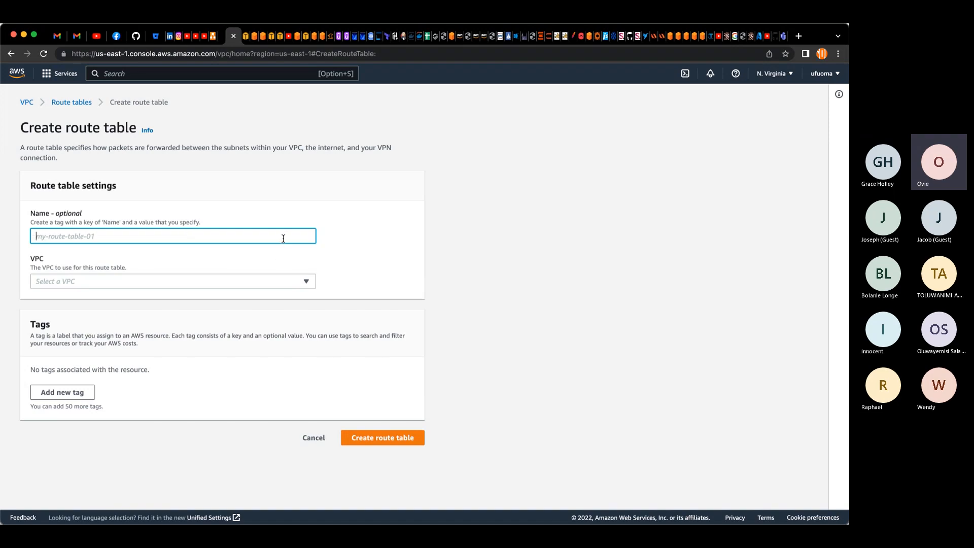
{"action": "type", "text": "project"}
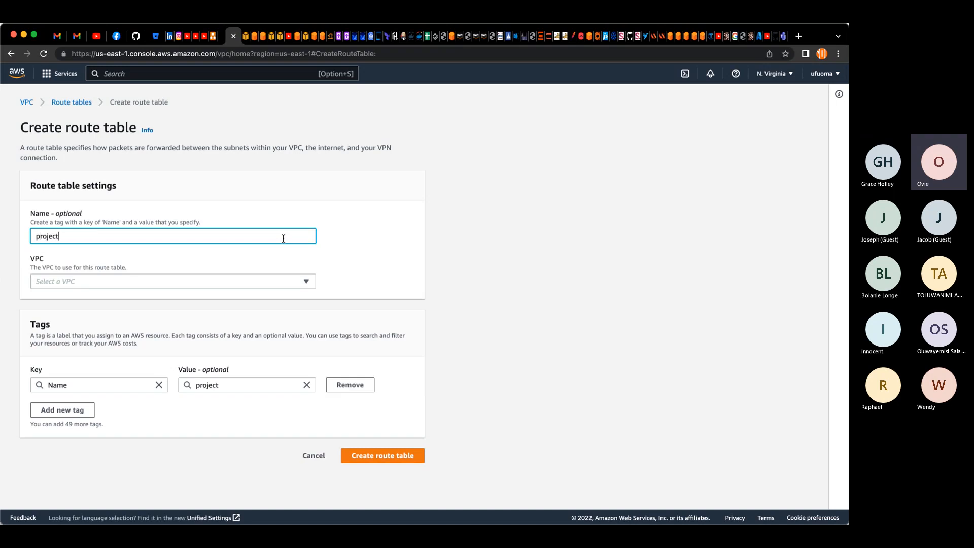
{"action": "type", "text": "-rt"}
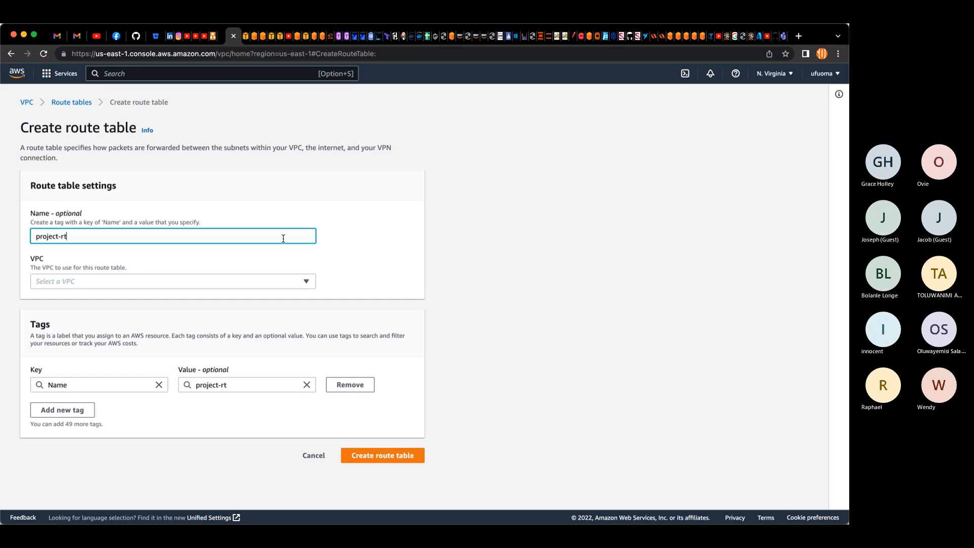
{"action": "type", "text": "-1"}
{"action": "left_click", "coordinate": [282, 281]}
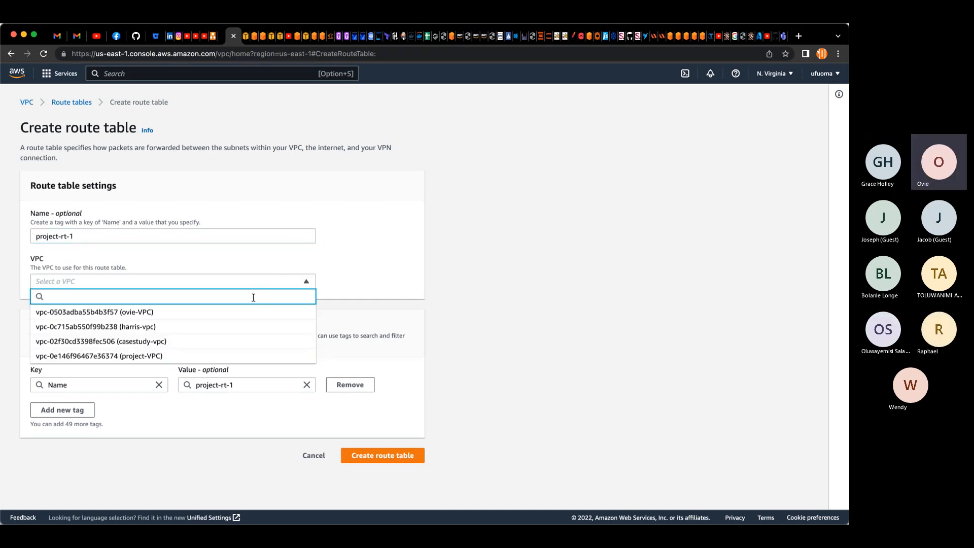
{"action": "left_click", "coordinate": [117, 358]}
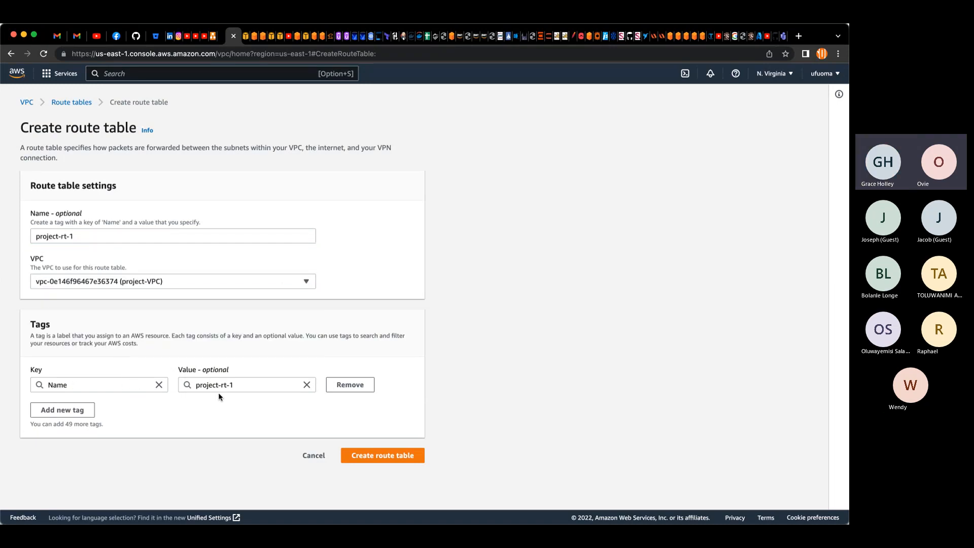
{"action": "left_click", "coordinate": [374, 456]}
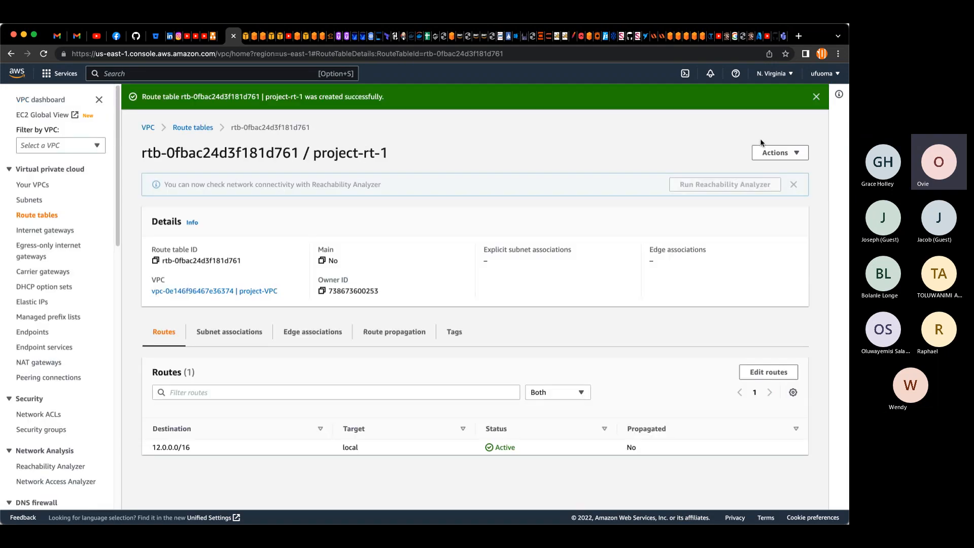
{"action": "left_click", "coordinate": [816, 96]}
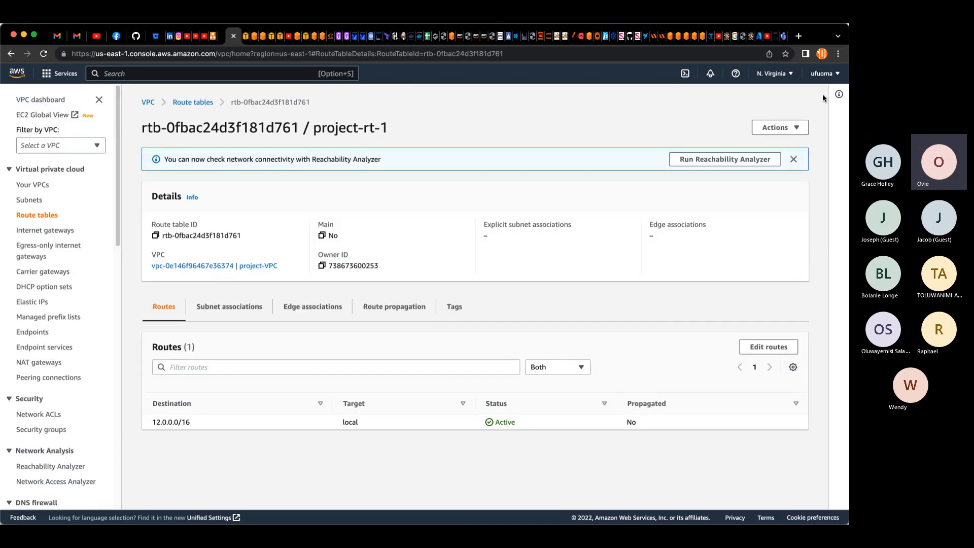
Step: Create a second route table named project-rt-2 in project-VPC
{"action": "left_click", "coordinate": [205, 104]}
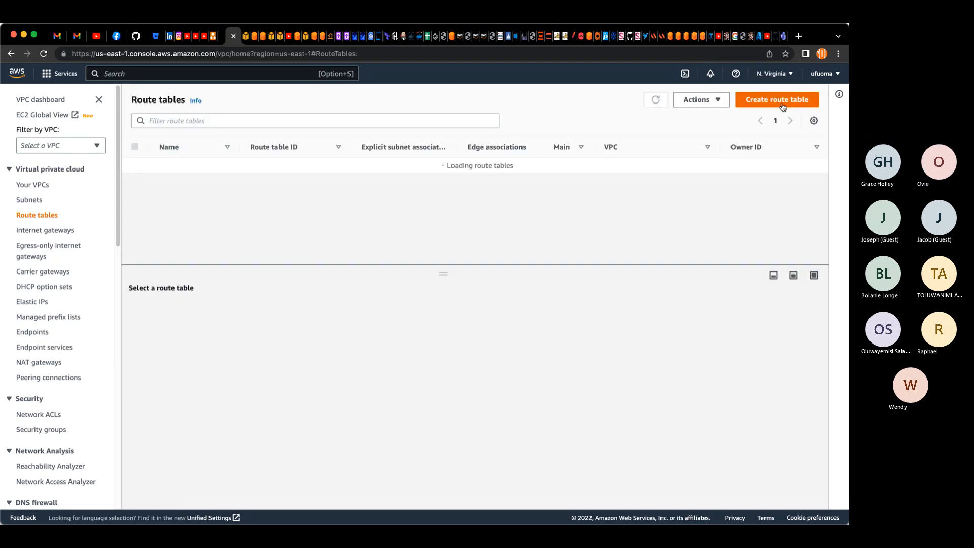
{"action": "left_click", "coordinate": [781, 100]}
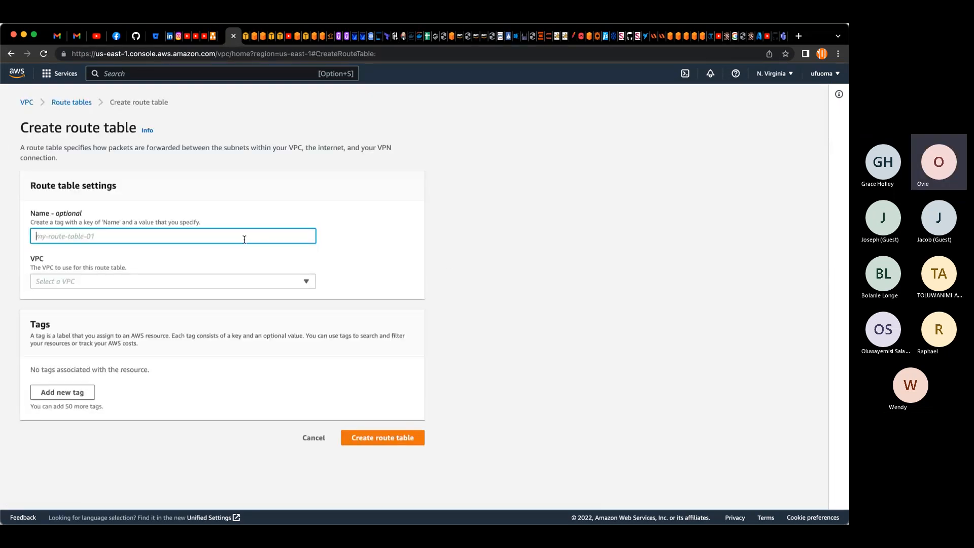
{"action": "type", "text": "pro"}
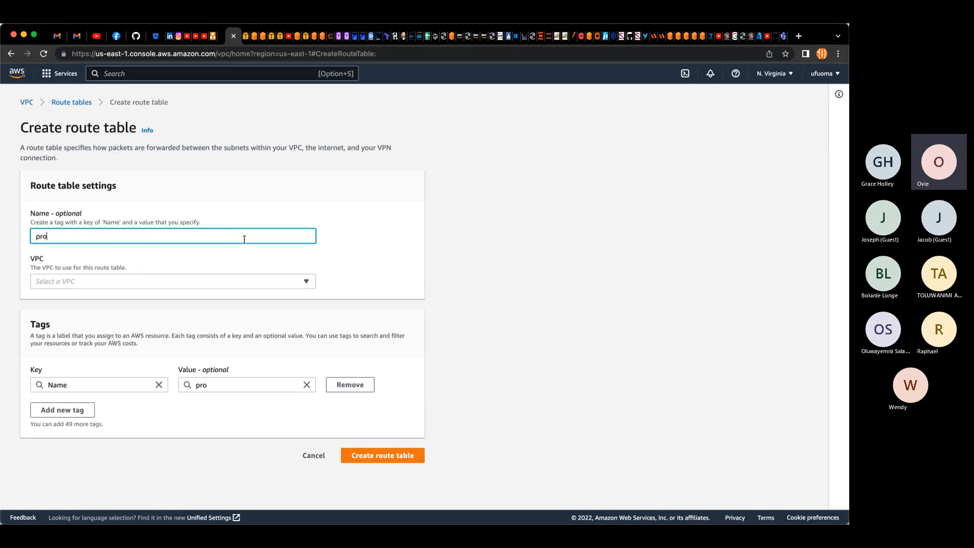
{"action": "type", "text": "ject-rt-2"}
{"action": "left_click", "coordinate": [236, 281]}
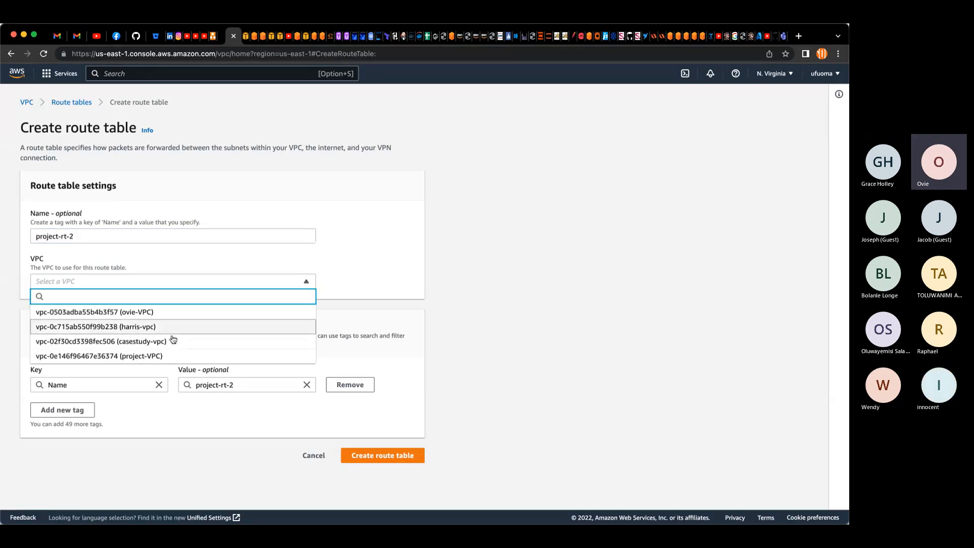
{"action": "left_click", "coordinate": [175, 356]}
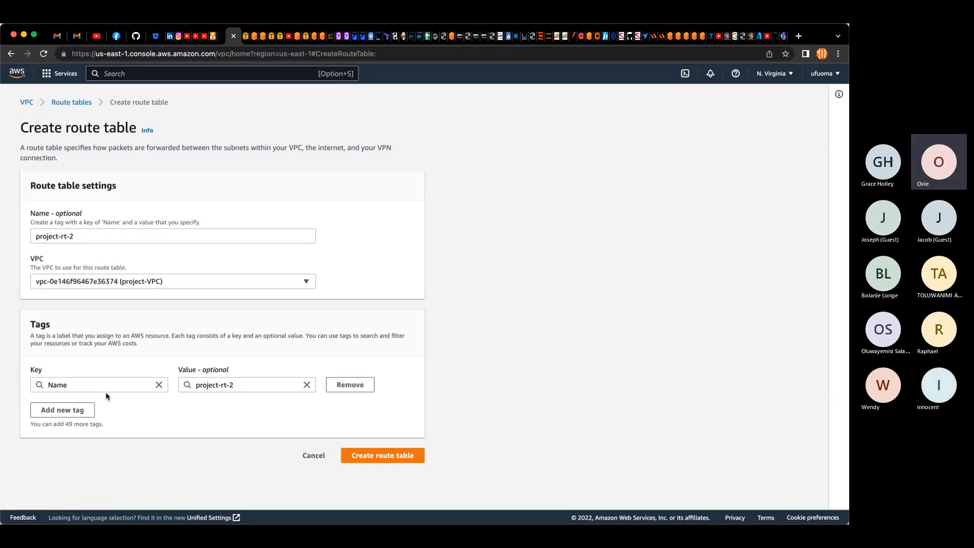
{"action": "left_click", "coordinate": [370, 454]}
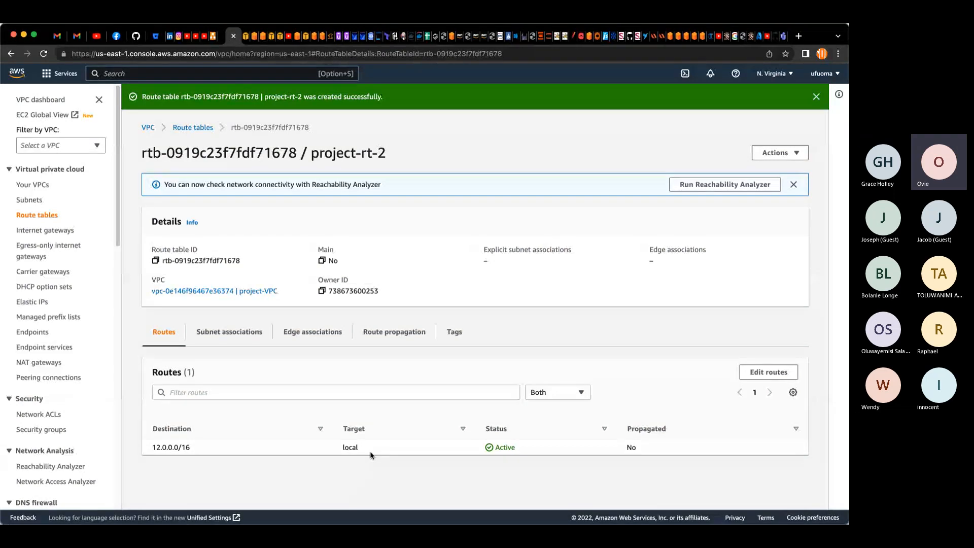
Step: Select project-VPC in the VPC list and review the actions available for it
{"action": "left_click", "coordinate": [33, 186]}
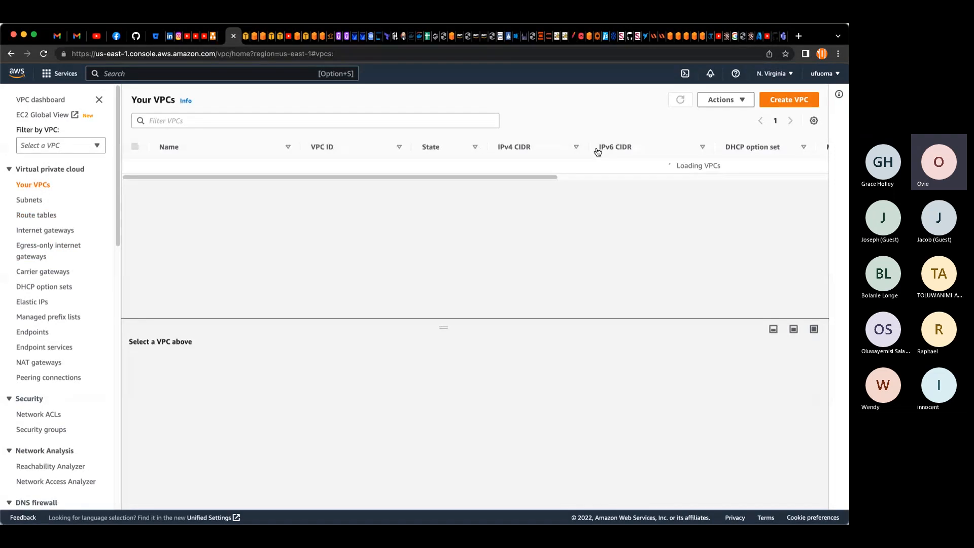
{"action": "left_click", "coordinate": [738, 101]}
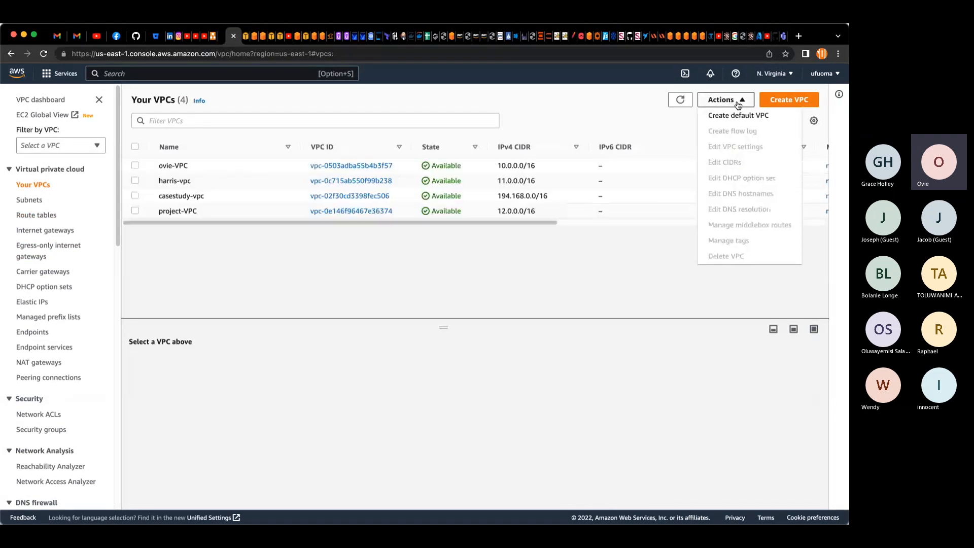
{"action": "left_click", "coordinate": [133, 210]}
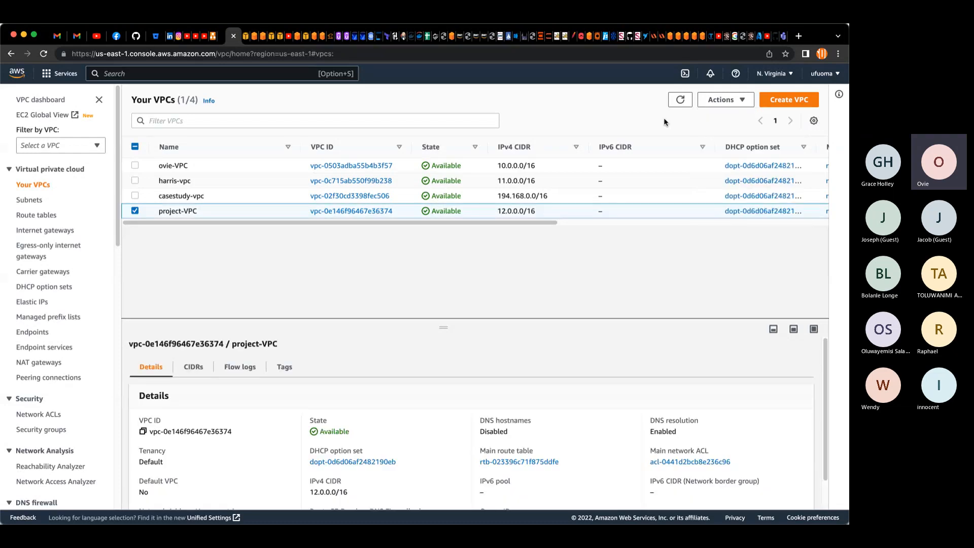
{"action": "left_click", "coordinate": [717, 101]}
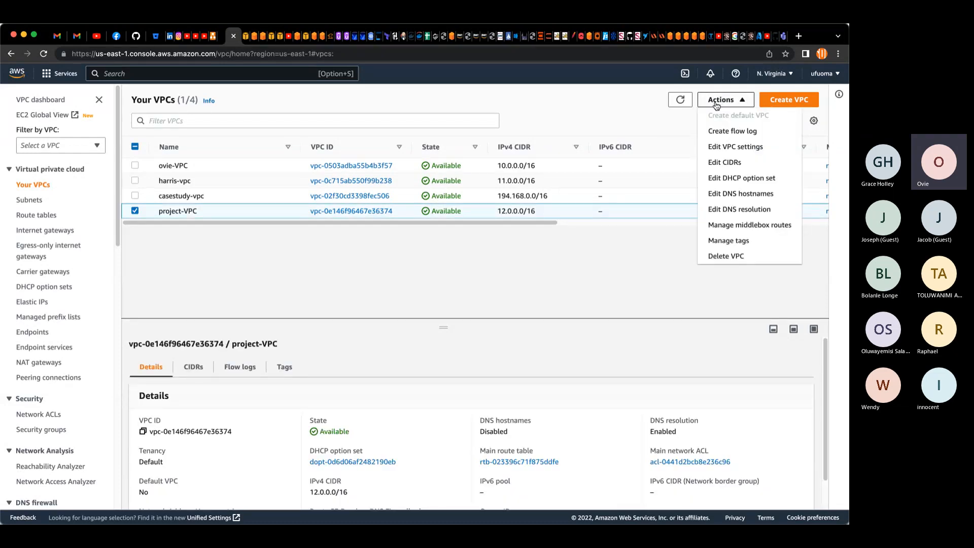
{"action": "left_click", "coordinate": [469, 271]}
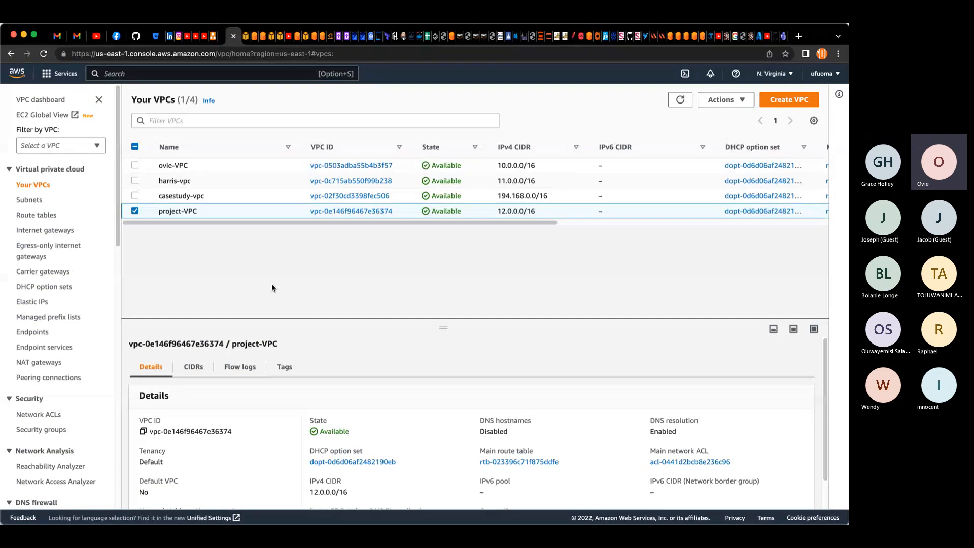
Step: Attach the internet gateway project-igw to project-VPC
{"action": "left_click", "coordinate": [45, 230]}
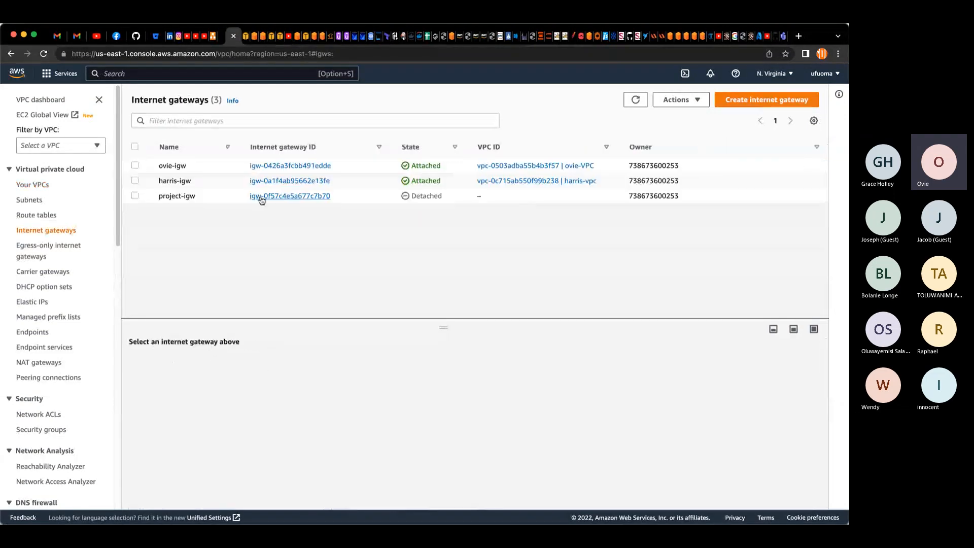
{"action": "left_click", "coordinate": [135, 196]}
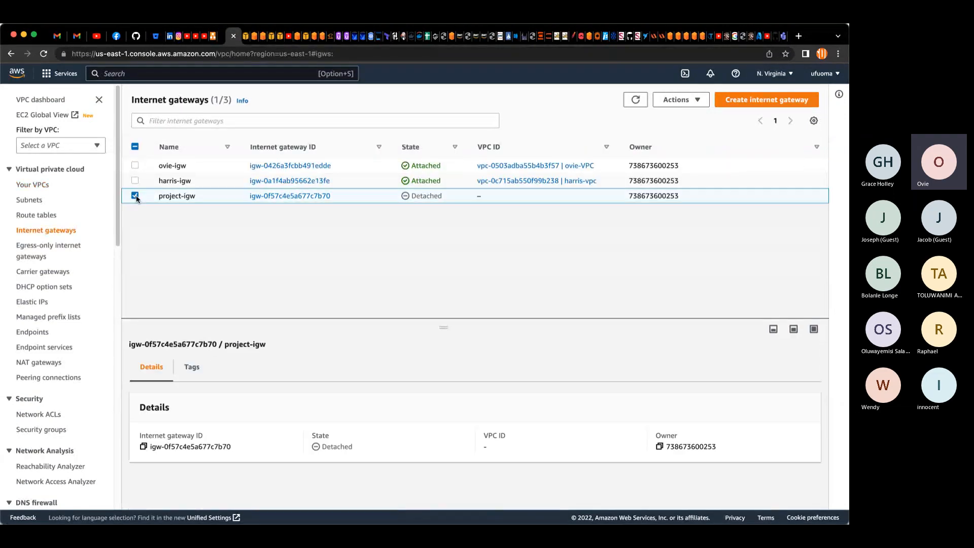
{"action": "left_click", "coordinate": [678, 101]}
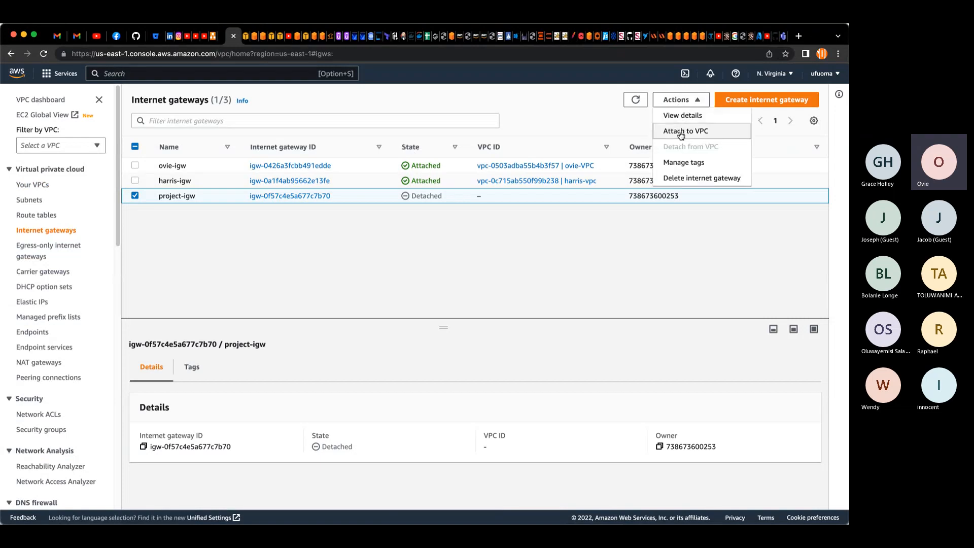
{"action": "left_click", "coordinate": [681, 132]}
{"action": "left_click", "coordinate": [149, 222]}
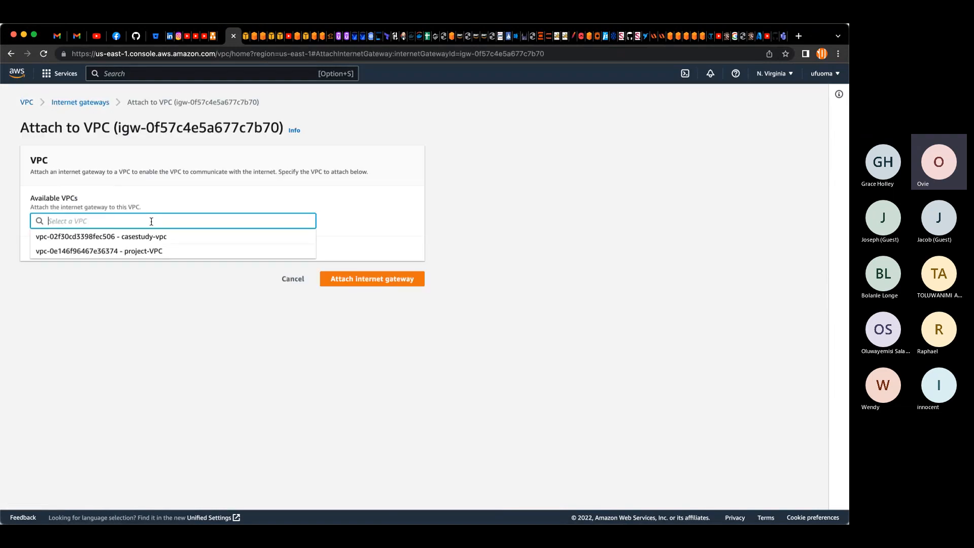
{"action": "left_click", "coordinate": [157, 253]}
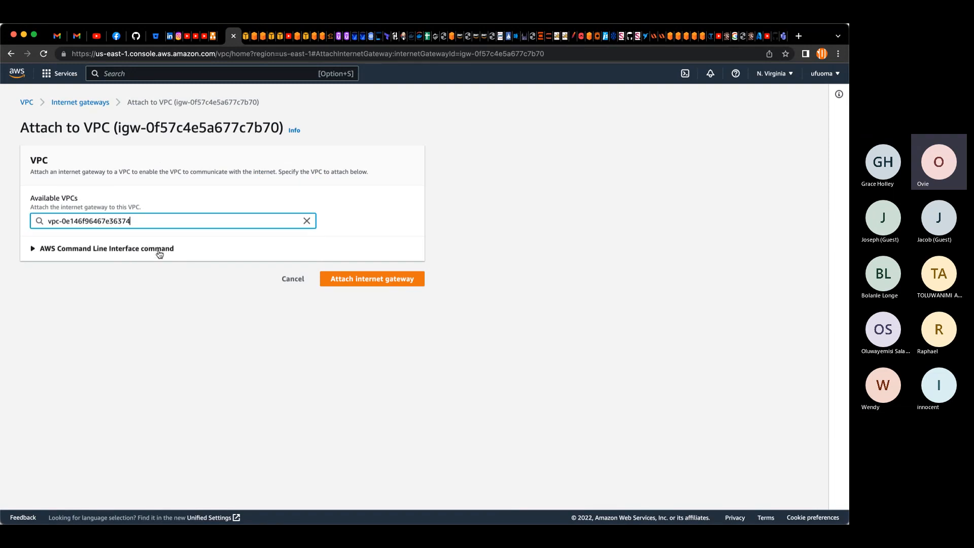
{"action": "left_click", "coordinate": [410, 280]}
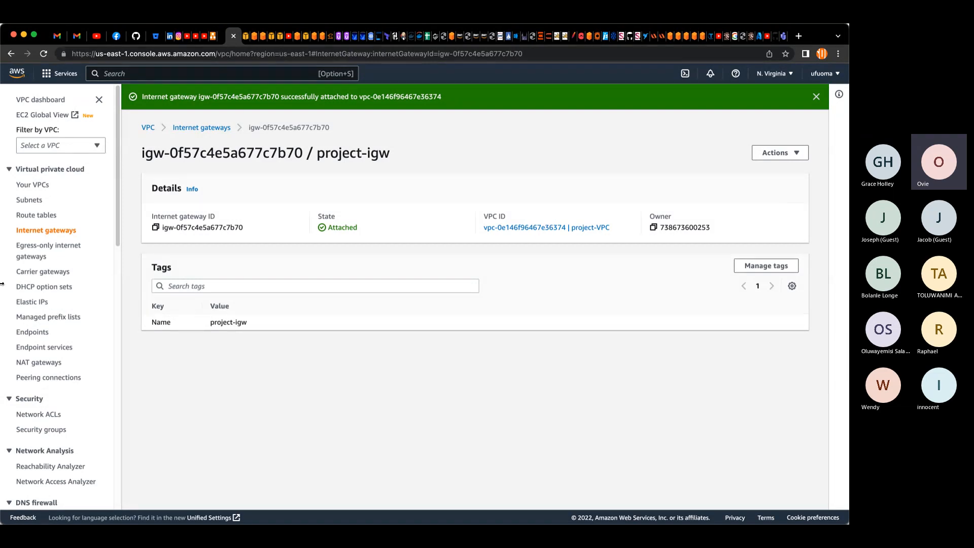
Step: Start creating a subnet and select project-VPC as its VPC
{"action": "left_click", "coordinate": [24, 200]}
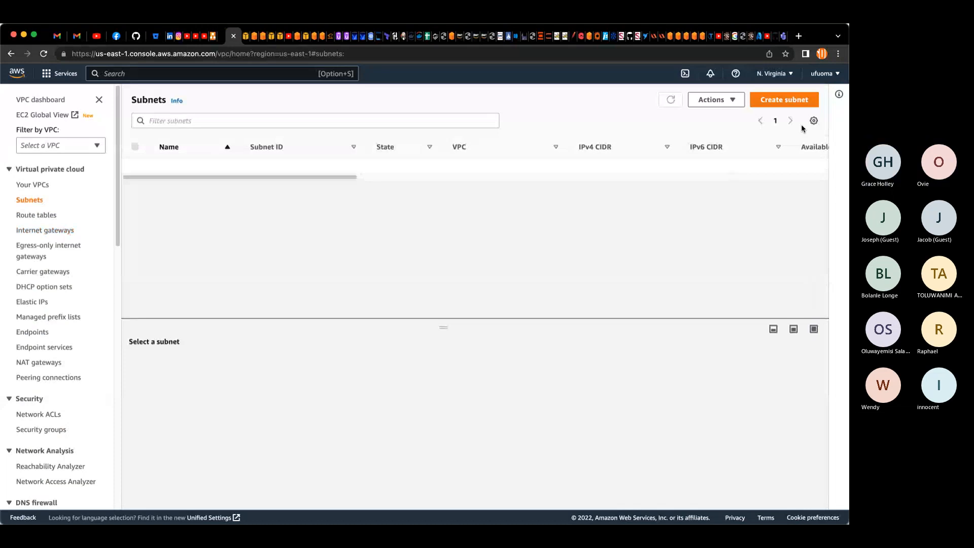
{"action": "left_click", "coordinate": [800, 106]}
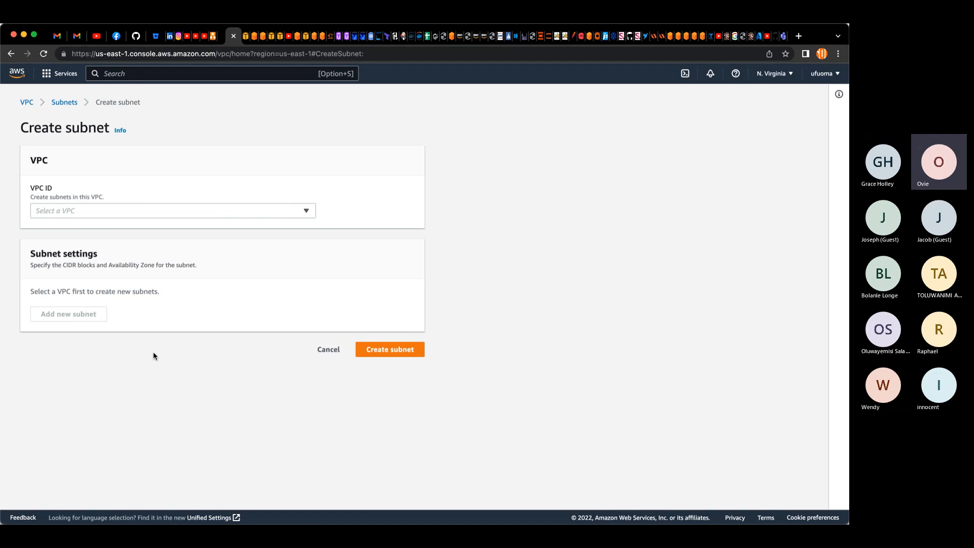
{"action": "left_click", "coordinate": [306, 212]}
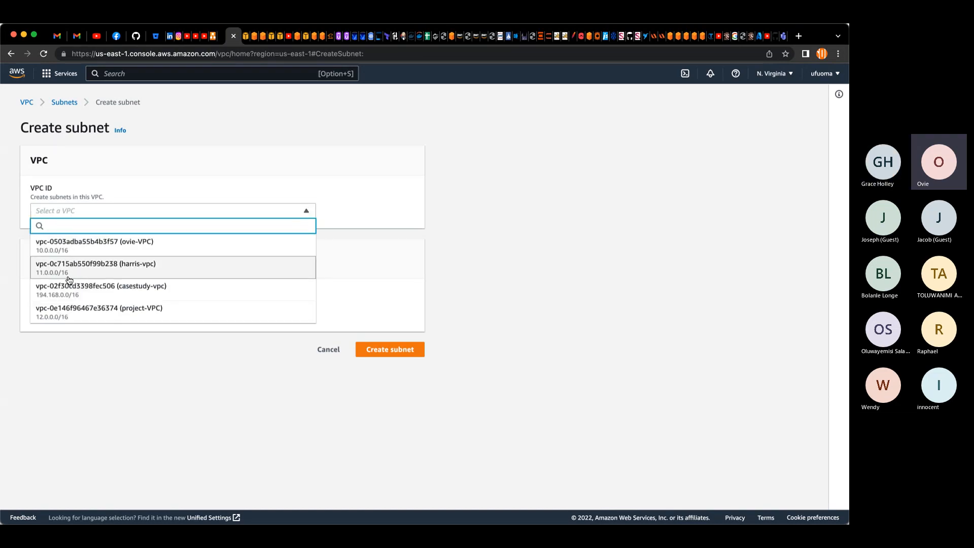
{"action": "left_click", "coordinate": [180, 311]}
Step: Add subnet entries to the form until there are six subnets
{"action": "scroll", "coordinate": [349, 316], "scroll_direction": "down", "scroll_amount": 5}
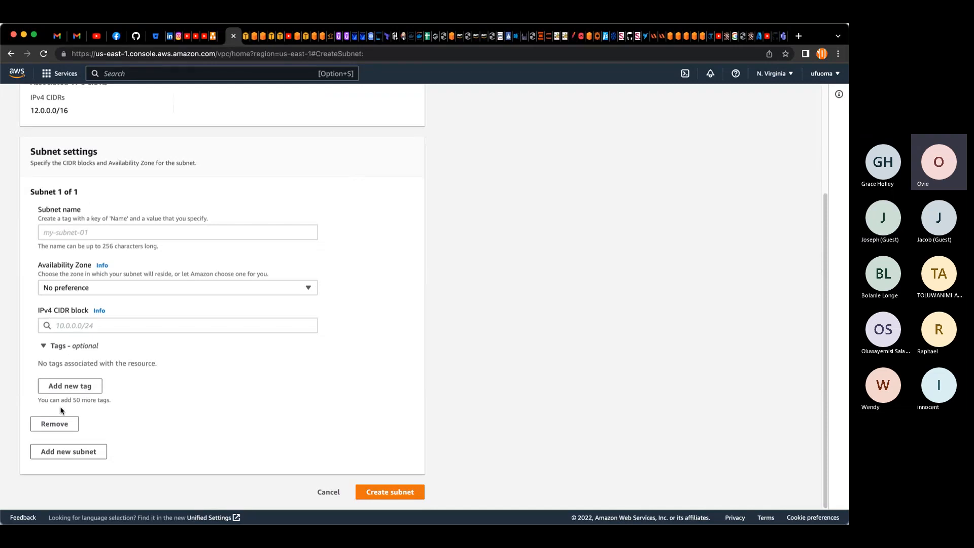
{"action": "left_click", "coordinate": [69, 451]}
{"action": "scroll", "coordinate": [74, 435], "scroll_direction": "down", "scroll_amount": 5}
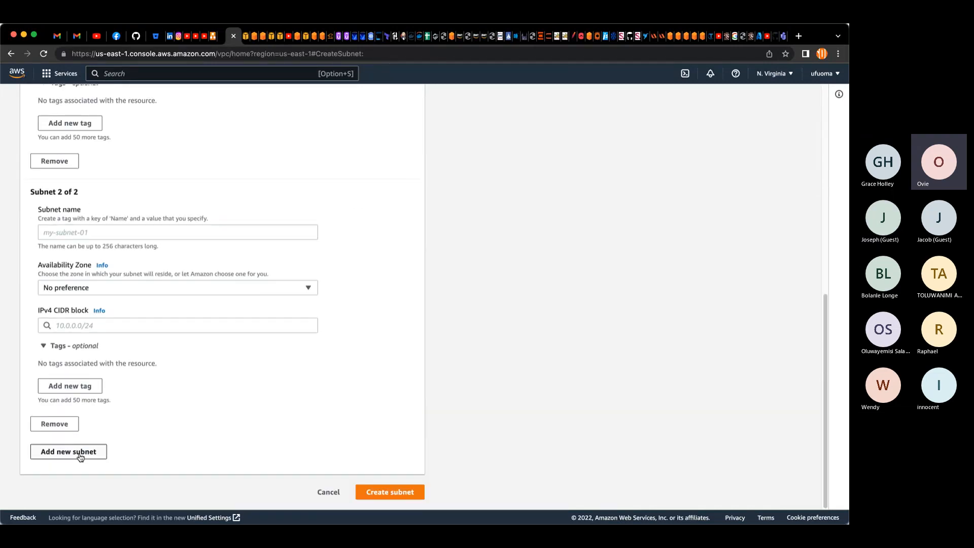
{"action": "left_click", "coordinate": [80, 455]}
{"action": "left_click", "coordinate": [82, 453]}
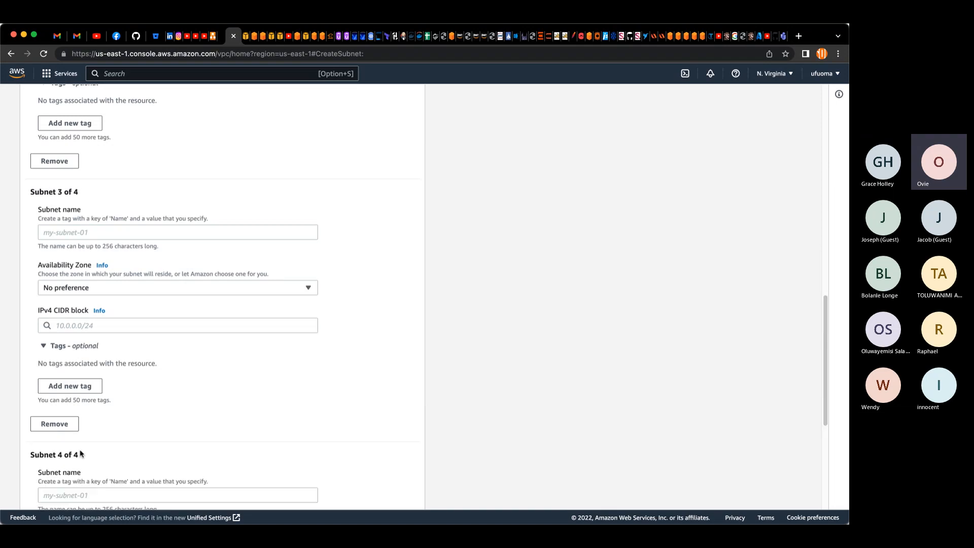
{"action": "scroll", "coordinate": [82, 453], "scroll_direction": "down", "scroll_amount": 5}
{"action": "left_click", "coordinate": [84, 452]}
{"action": "scroll", "coordinate": [81, 451], "scroll_direction": "down", "scroll_amount": 5}
{"action": "left_click", "coordinate": [84, 453]}
{"action": "scroll", "coordinate": [84, 452], "scroll_direction": "down", "scroll_amount": 5}
{"action": "scroll", "coordinate": [85, 452], "scroll_direction": "up", "scroll_amount": 8}
{"action": "scroll", "coordinate": [86, 454], "scroll_direction": "up", "scroll_amount": 15}
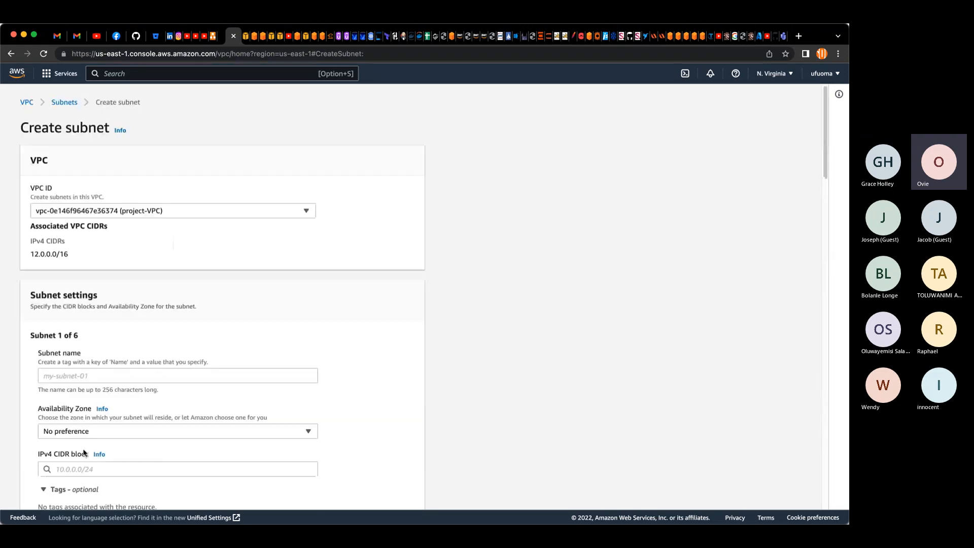
{"action": "scroll", "coordinate": [137, 327], "scroll_direction": "down", "scroll_amount": 3}
Step: Name the first subnet project-pub-sub-1
{"action": "left_click", "coordinate": [139, 254]}
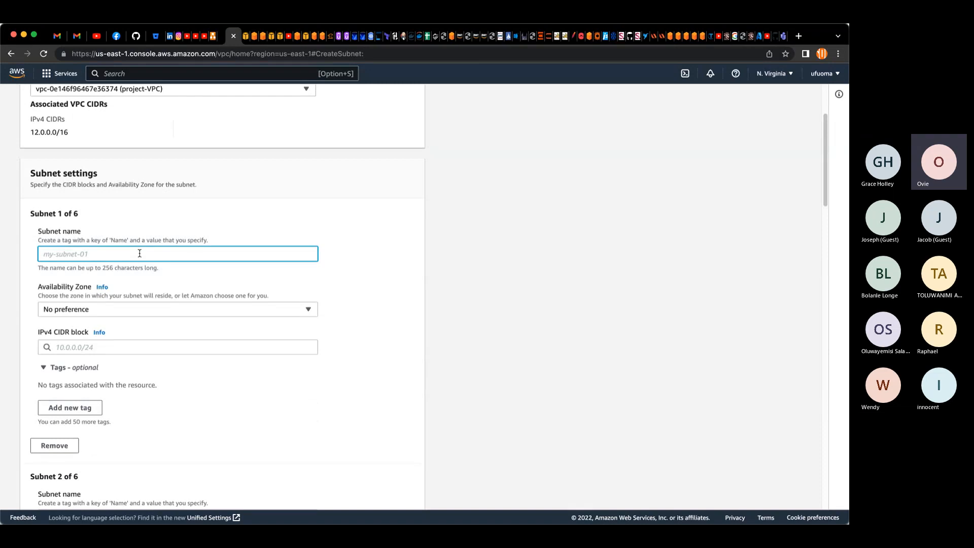
{"action": "type", "text": "project"}
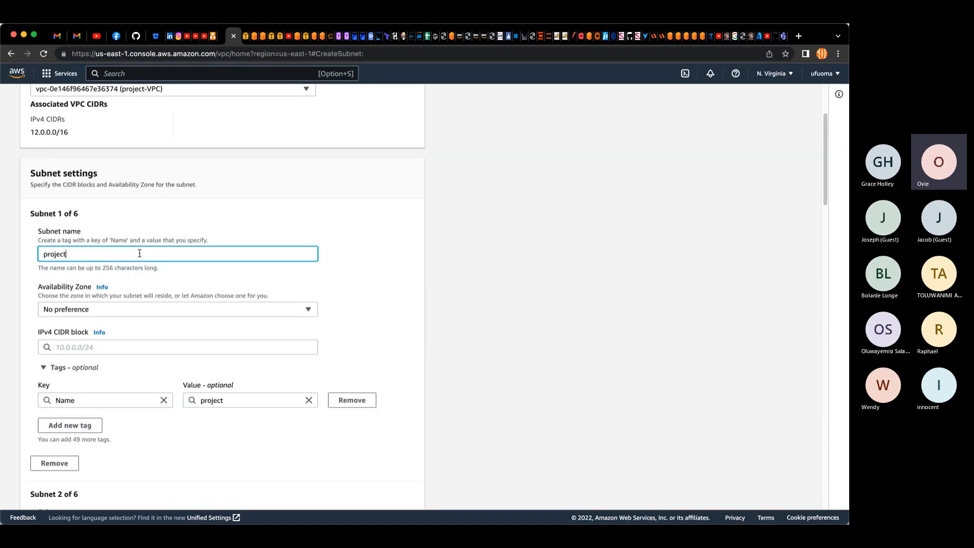
{"action": "type", "text": "-pub-"}
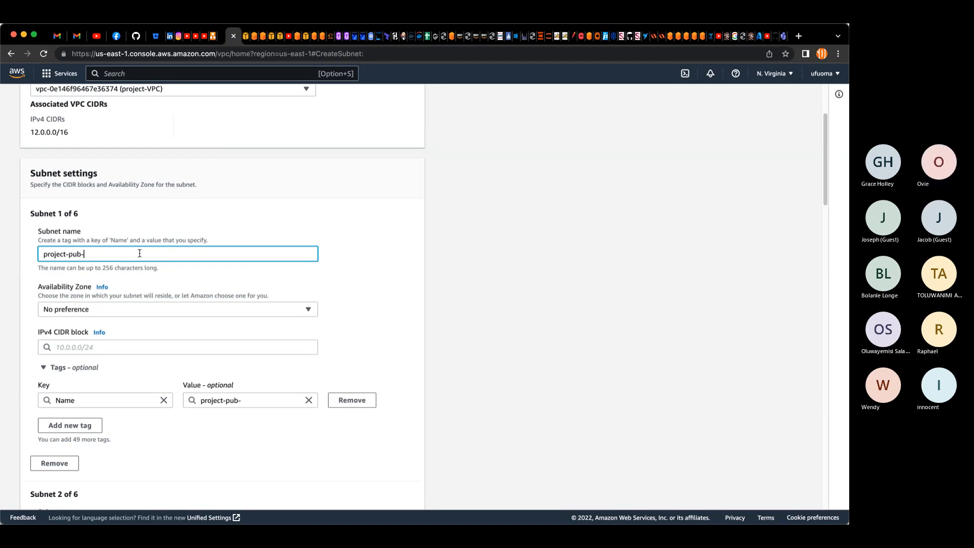
{"action": "type", "text": "sub-"}
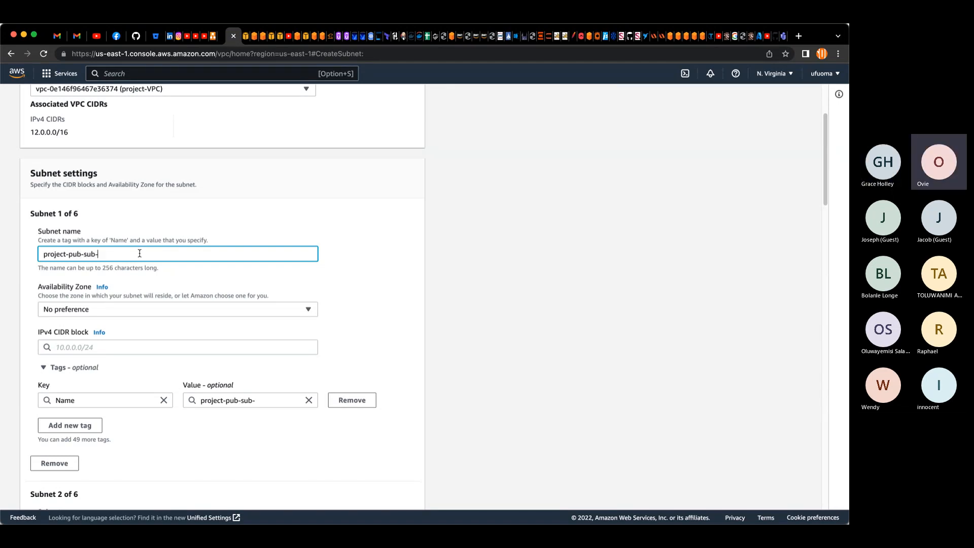
{"action": "type", "text": "1"}
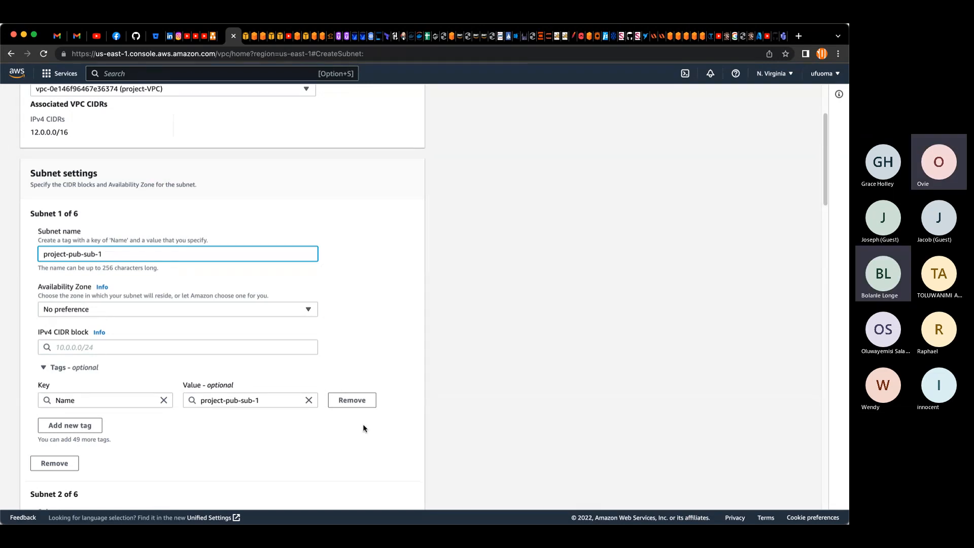
{"action": "left_click", "coordinate": [491, 520]}
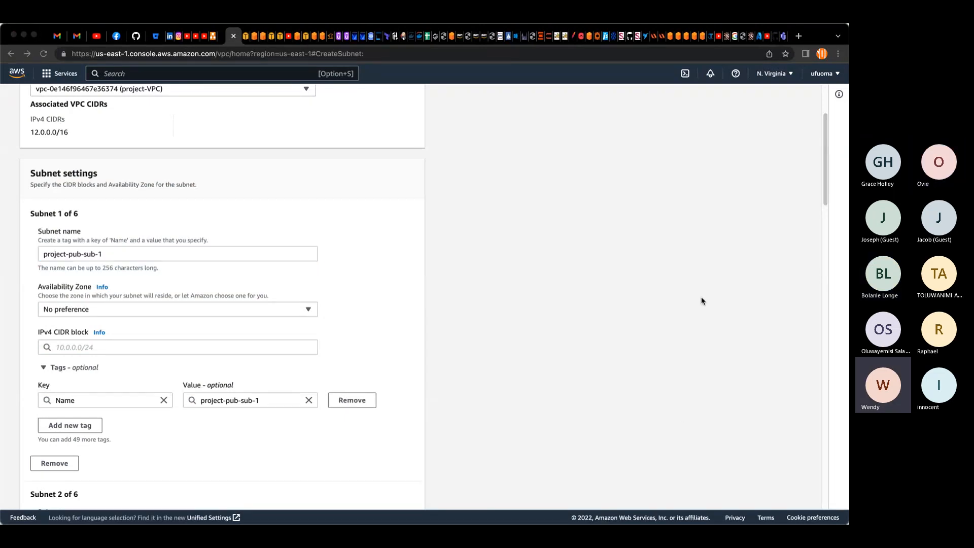
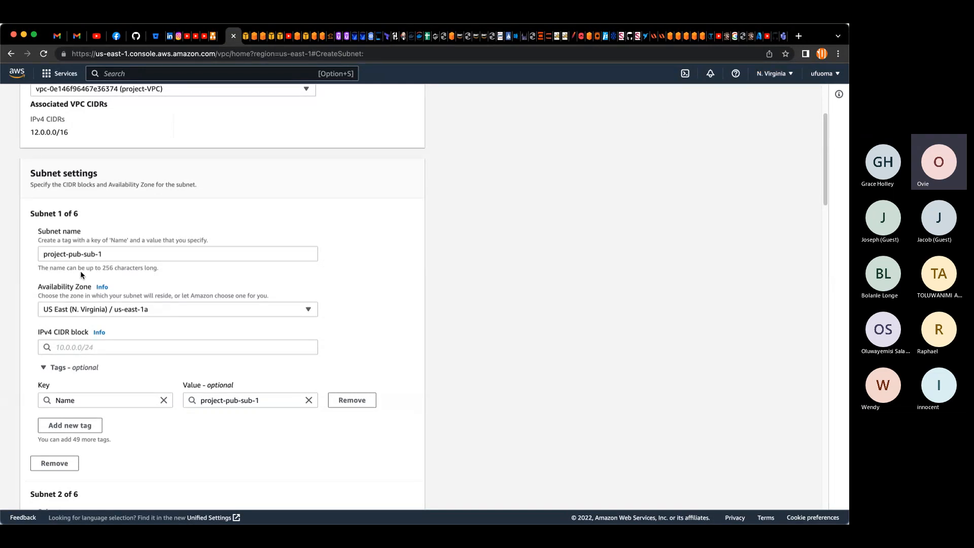
Step: Set the first subnet's IPv4 CIDR block to 12.0.1.0/24
{"action": "left_click_drag", "start_coordinate": [31, 133], "coordinate": [70, 136]}
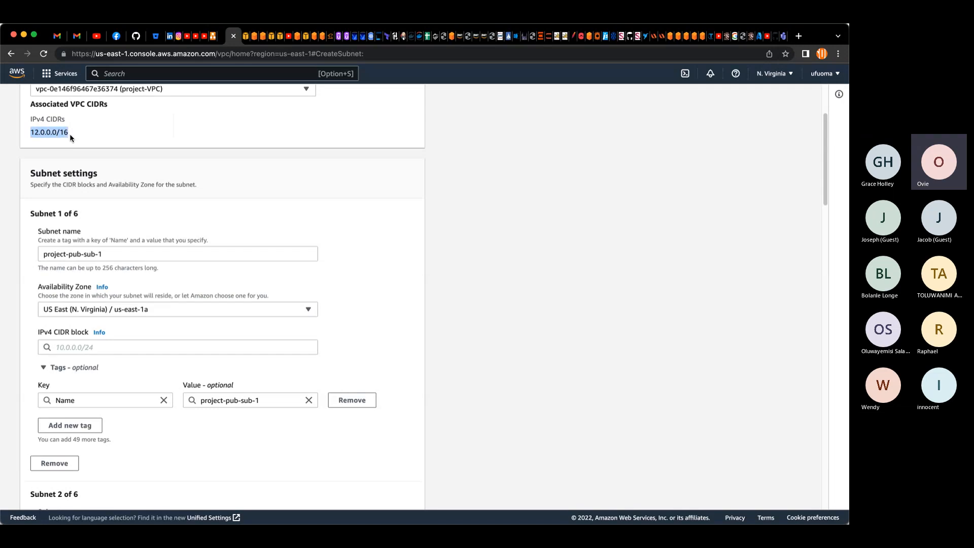
{"action": "left_click", "coordinate": [69, 348]}
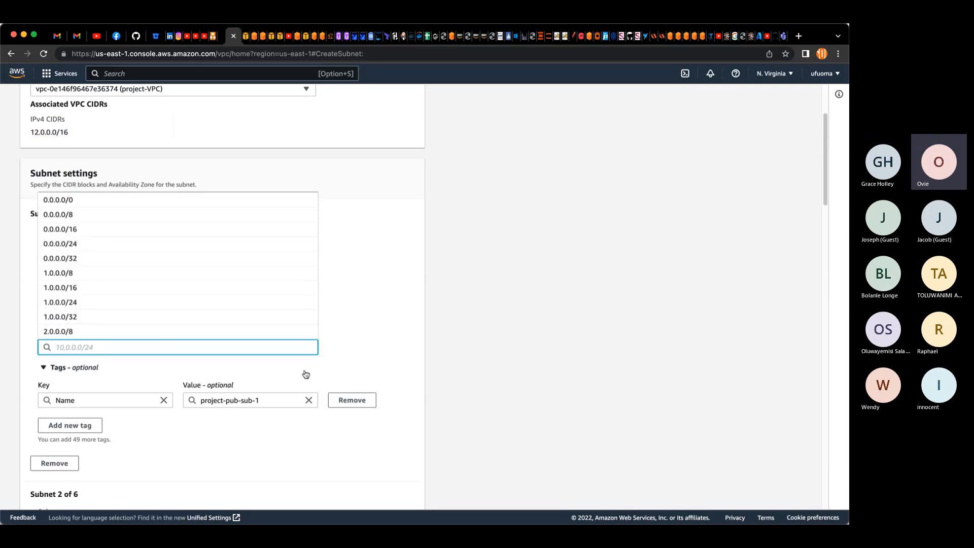
{"action": "type", "text": "12"}
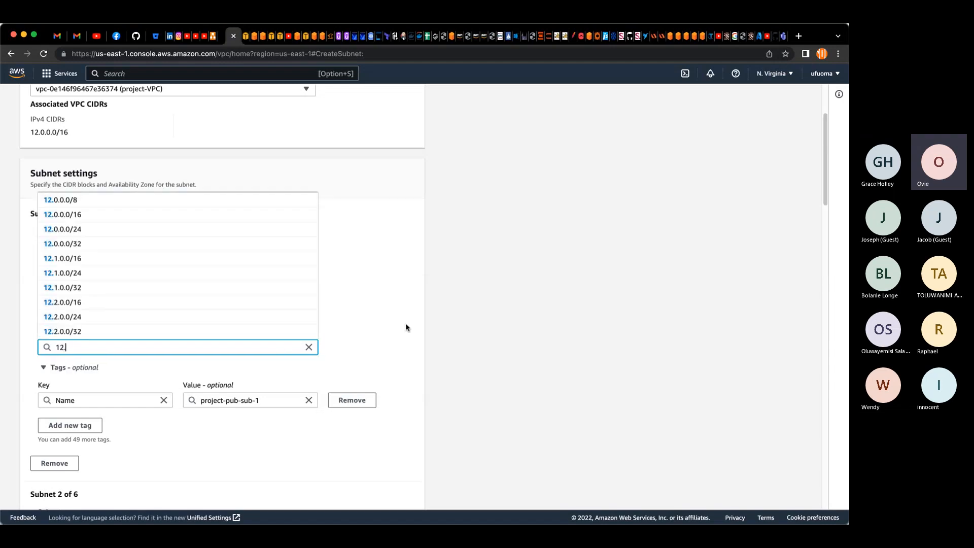
{"action": "type", "text": ".0.1"}
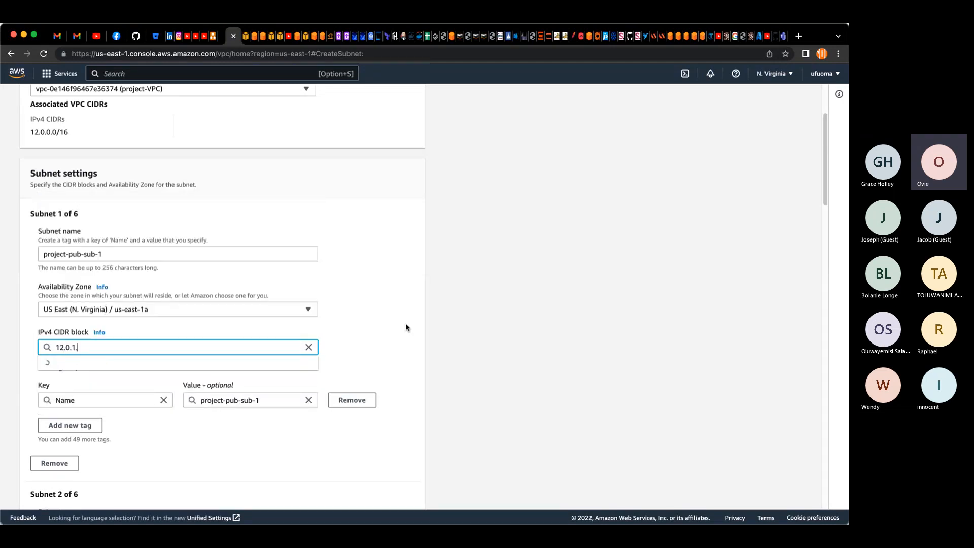
{"action": "type", "text": ".0/2"}
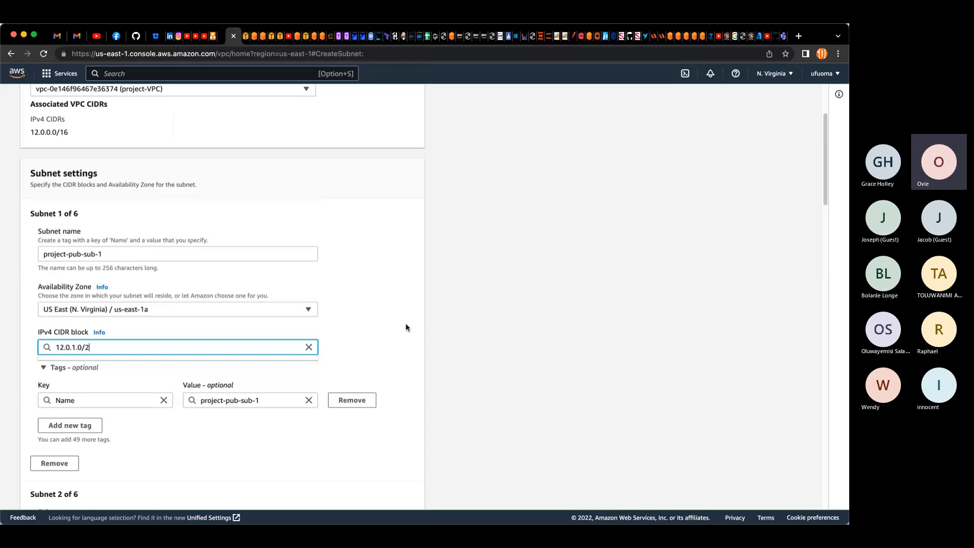
{"action": "type", "text": "4"}
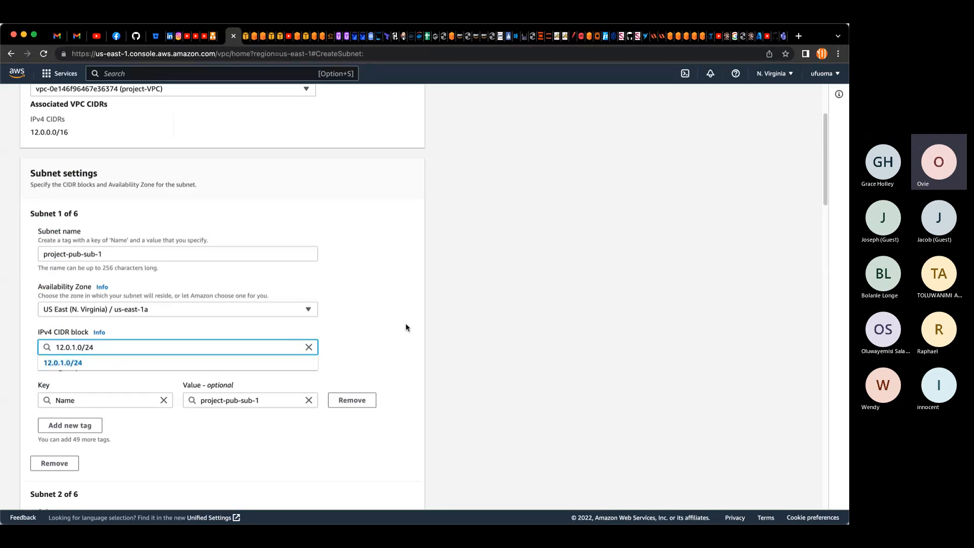
{"action": "left_click", "coordinate": [73, 363]}
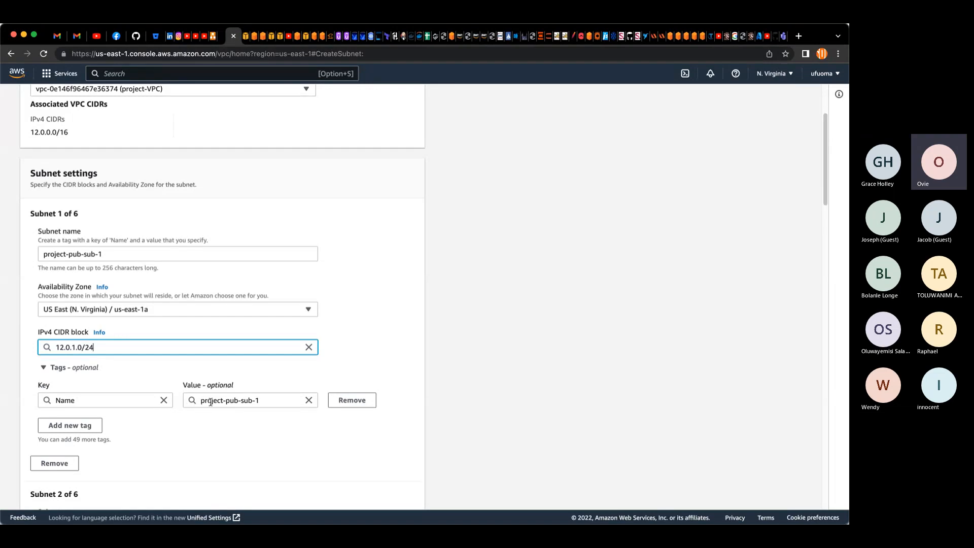
Step: Copy the first subnet's name into the second subnet's name field
{"action": "scroll", "coordinate": [139, 442], "scroll_direction": "down", "scroll_amount": 3}
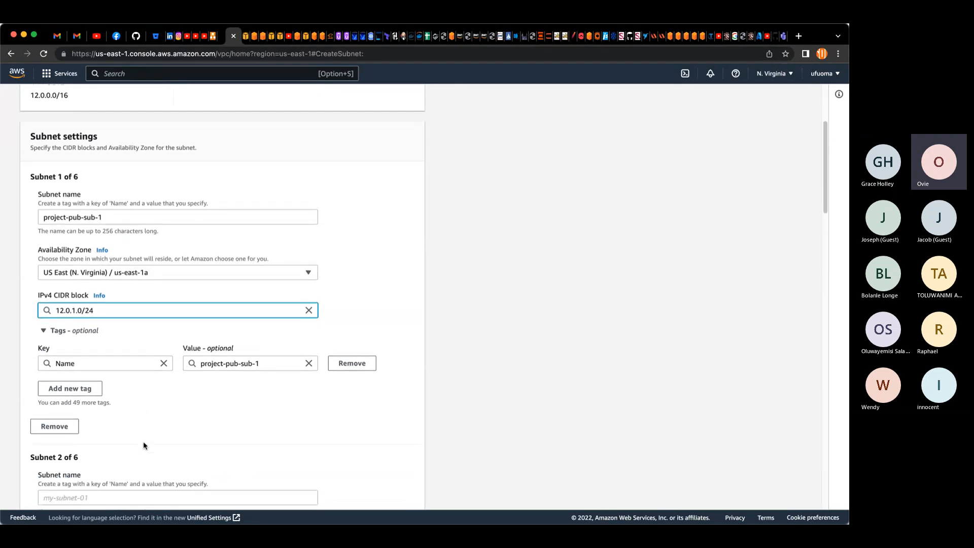
{"action": "scroll", "coordinate": [147, 442], "scroll_direction": "down", "scroll_amount": 1}
{"action": "scroll", "coordinate": [148, 442], "scroll_direction": "down", "scroll_amount": 7}
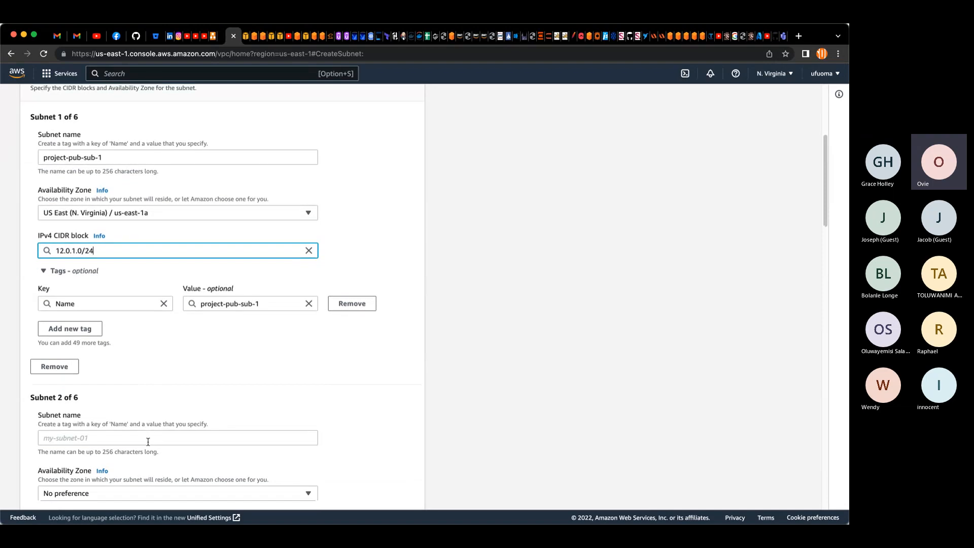
{"action": "scroll", "coordinate": [131, 267], "scroll_direction": "up", "scroll_amount": 15}
{"action": "left_click_drag", "start_coordinate": [116, 375], "coordinate": [30, 378]}
{"action": "key", "text": "super+c"}
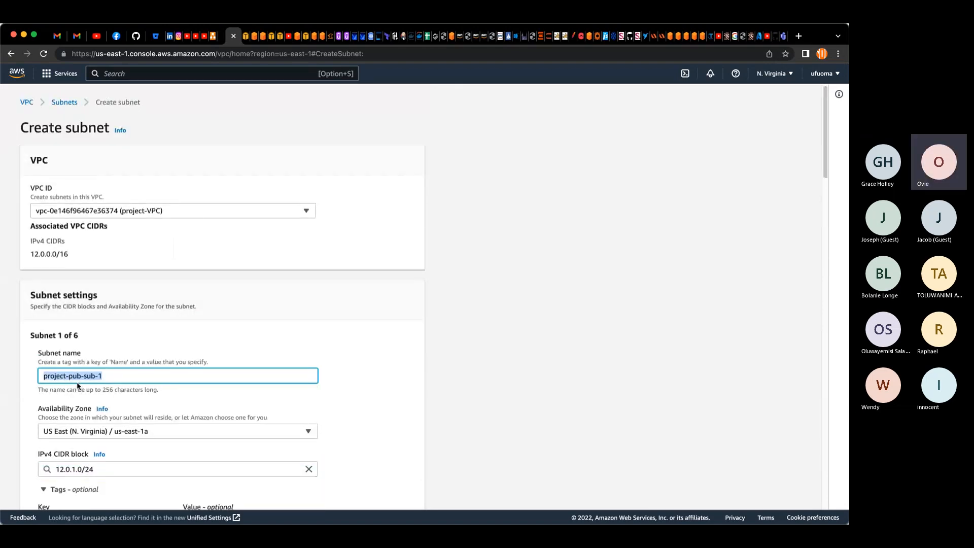
{"action": "scroll", "coordinate": [81, 389], "scroll_direction": "down", "scroll_amount": 12}
{"action": "scroll", "coordinate": [85, 384], "scroll_direction": "up", "scroll_amount": 5}
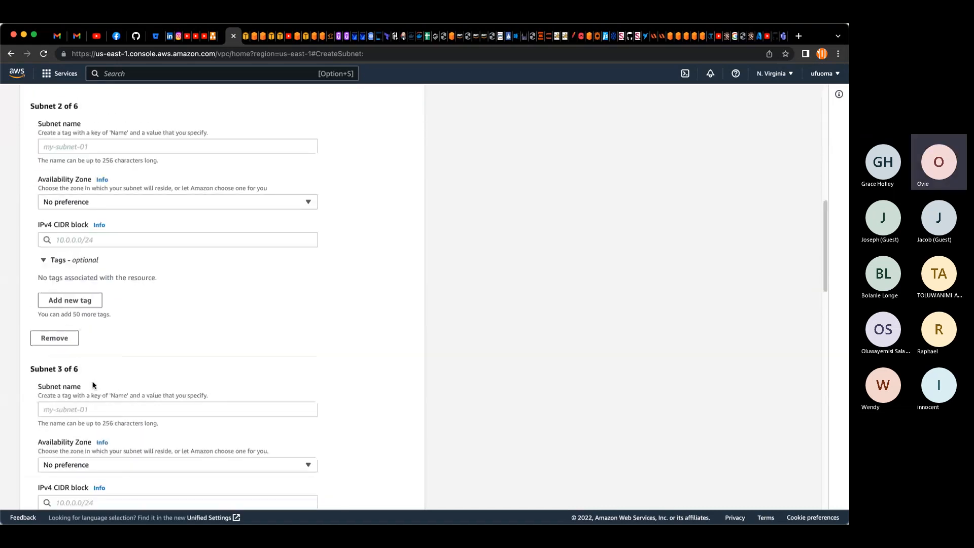
{"action": "left_click", "coordinate": [101, 164]}
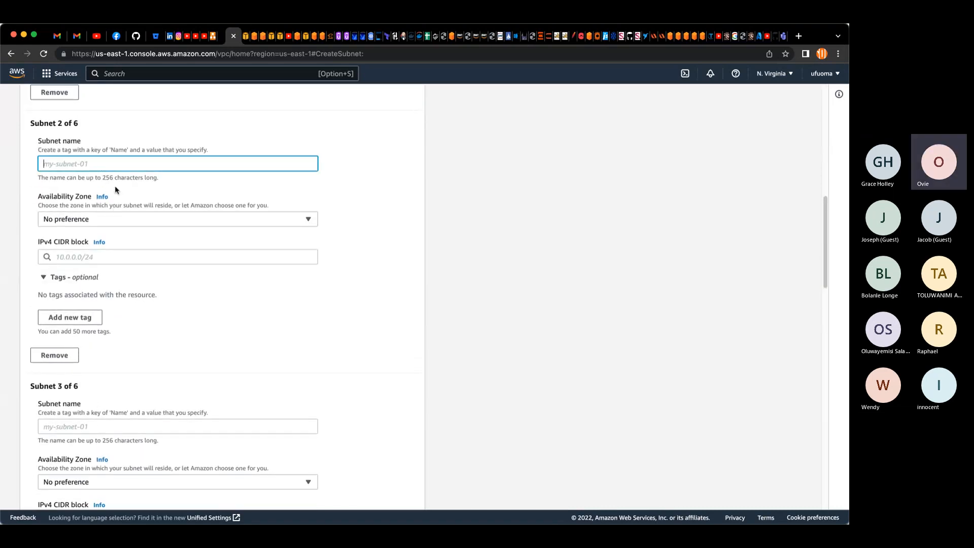
{"action": "key", "text": "super+v"}
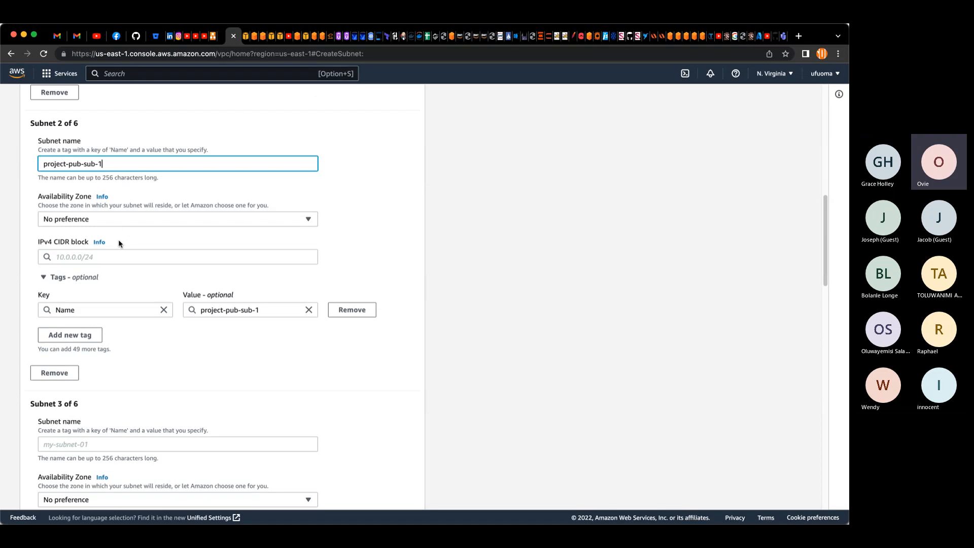
Step: Set the second subnet's Availability Zone to us-east-1b and its IPv4 CIDR block to 12.0.2.0/24
{"action": "left_click", "coordinate": [106, 219]}
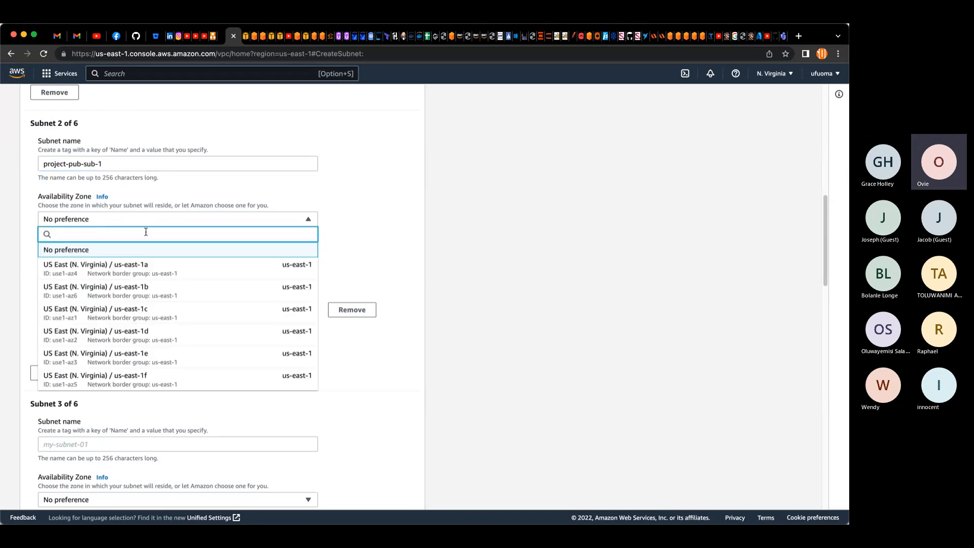
{"action": "left_click", "coordinate": [147, 289]}
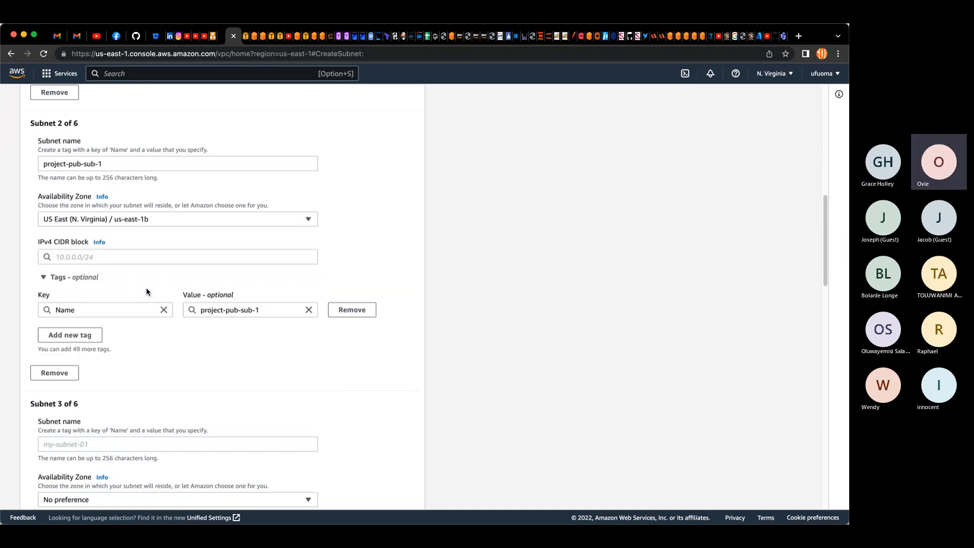
{"action": "left_click", "coordinate": [99, 259]}
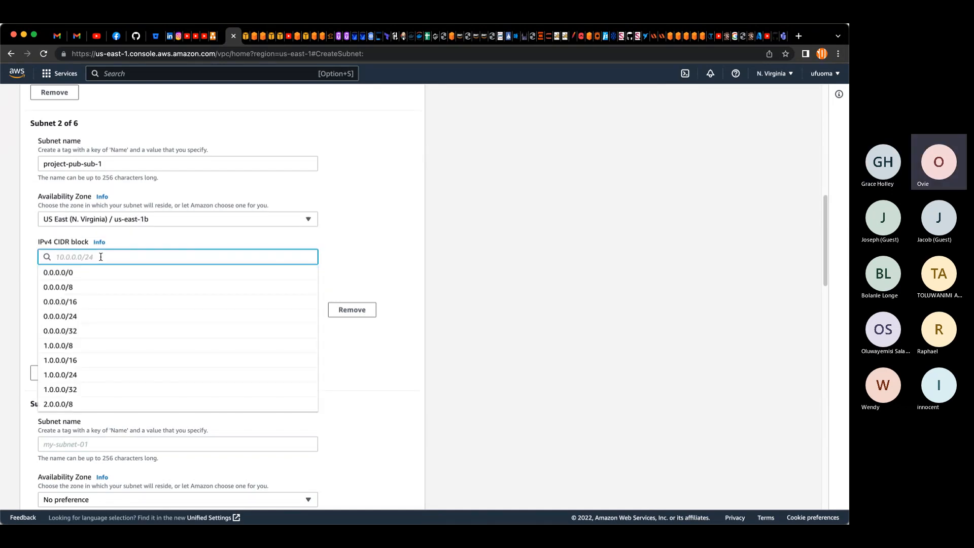
{"action": "type", "text": "12"}
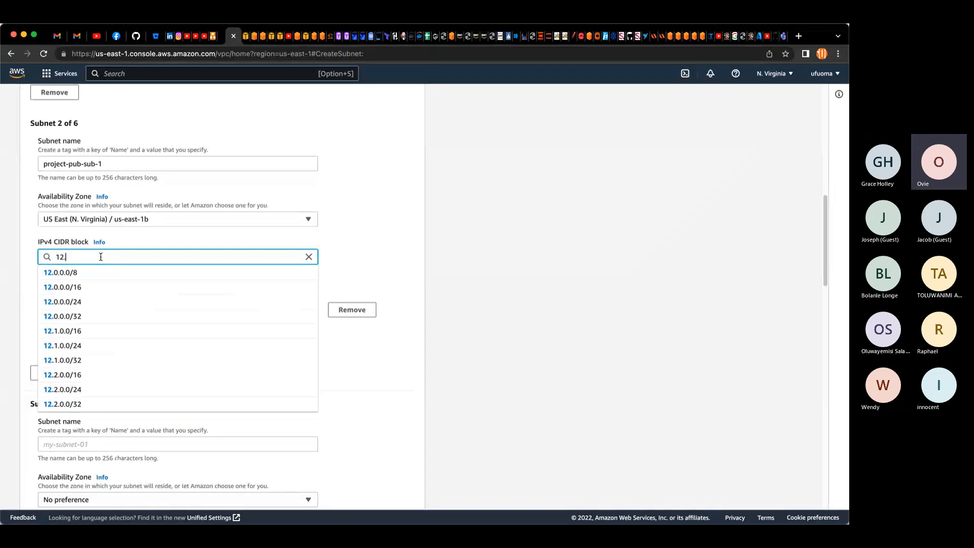
{"action": "type", "text": ".0.2"}
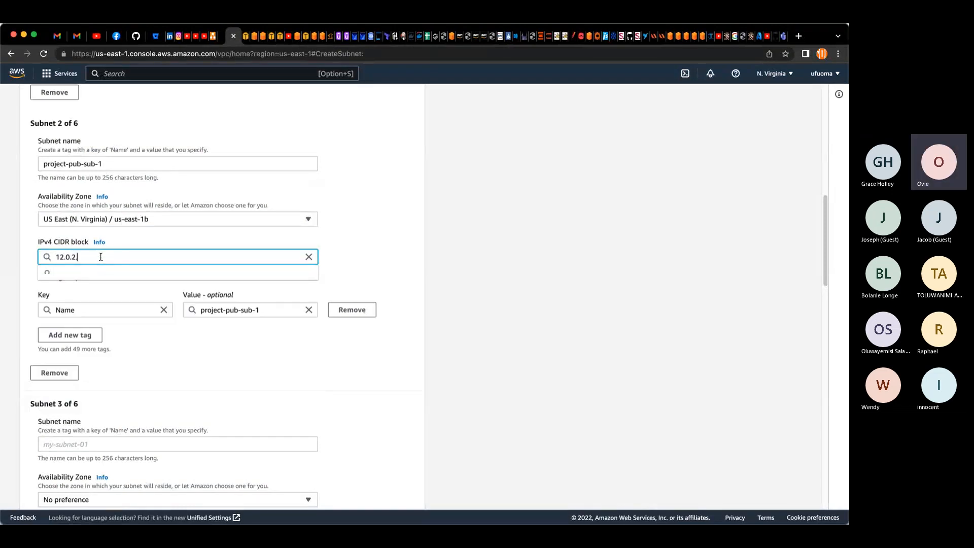
{"action": "type", "text": ".0/2"}
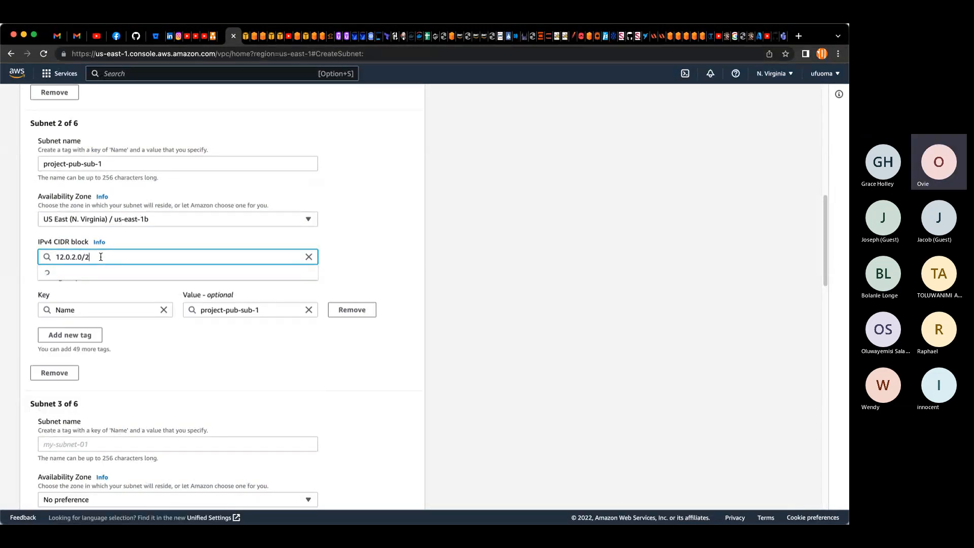
{"action": "type", "text": "4"}
{"action": "left_click", "coordinate": [69, 271]}
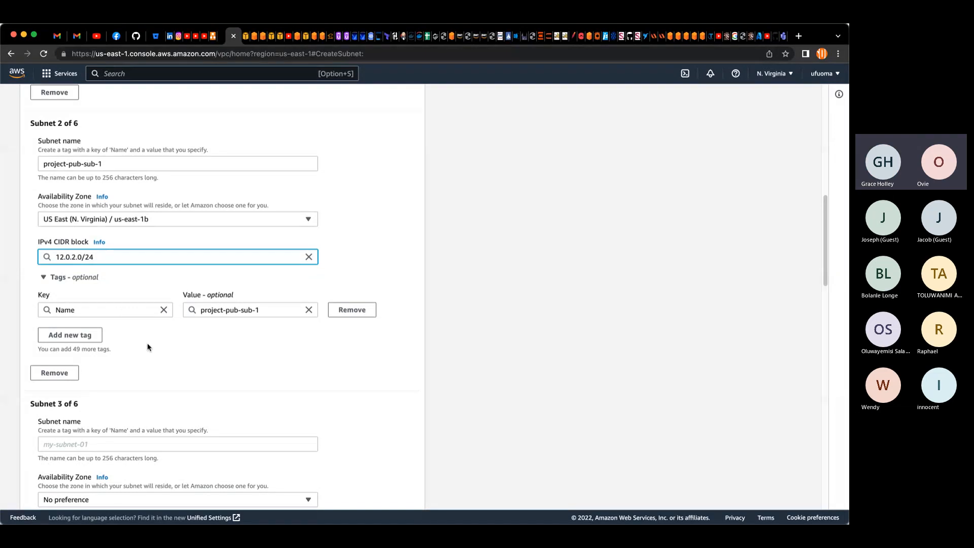
Step: Rename the second subnet project-pub-sub-2
{"action": "scroll", "coordinate": [72, 375], "scroll_direction": "down", "scroll_amount": 2}
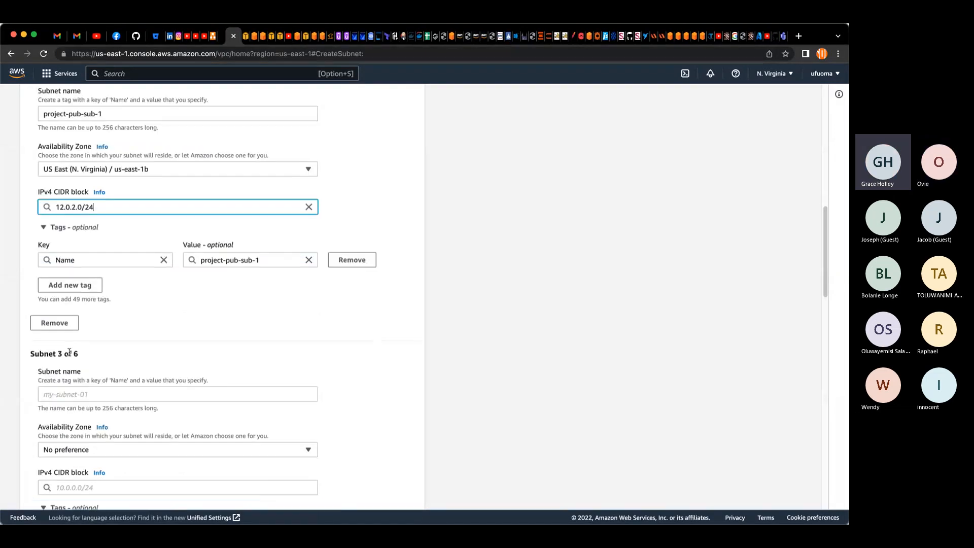
{"action": "scroll", "coordinate": [70, 353], "scroll_direction": "up", "scroll_amount": 3}
{"action": "scroll", "coordinate": [74, 353], "scroll_direction": "up", "scroll_amount": 1}
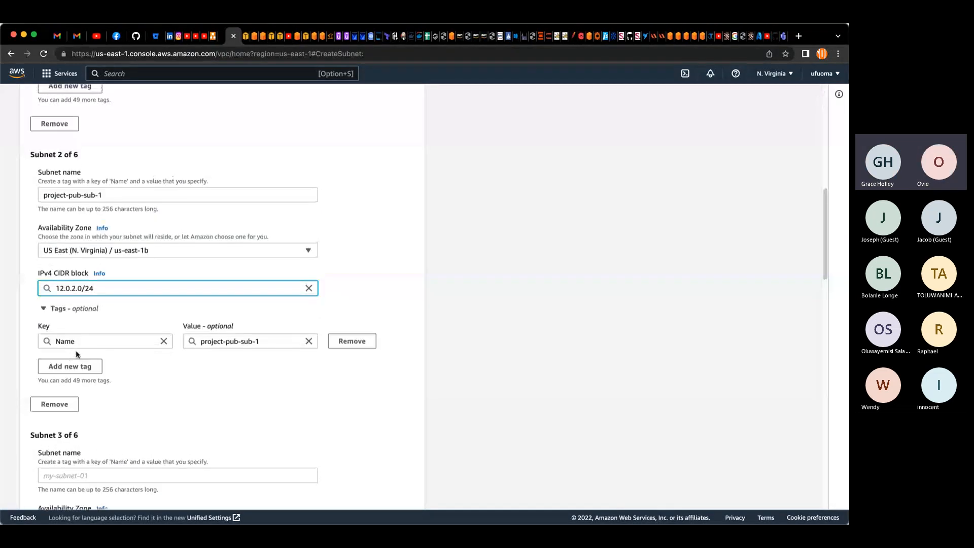
{"action": "scroll", "coordinate": [87, 351], "scroll_direction": "up", "scroll_amount": 2}
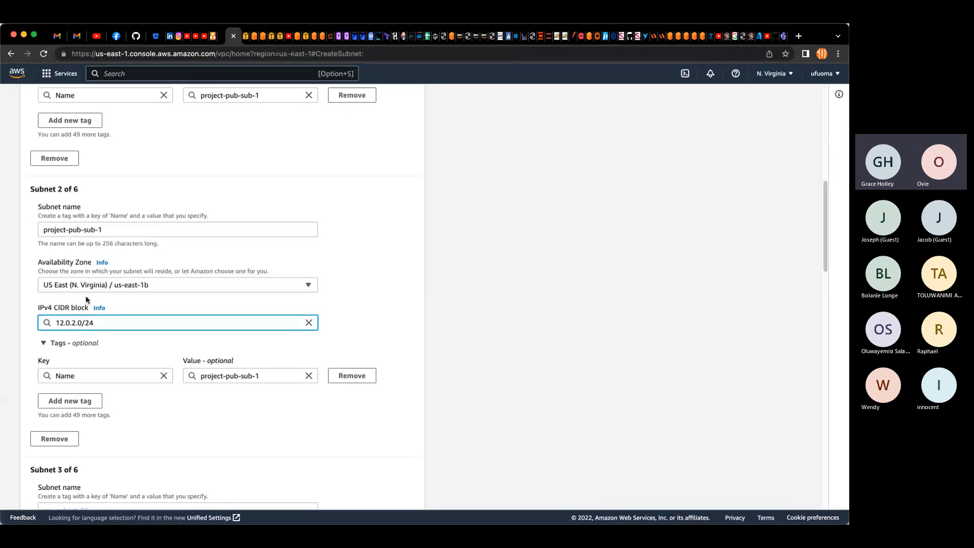
{"action": "left_click", "coordinate": [104, 229]}
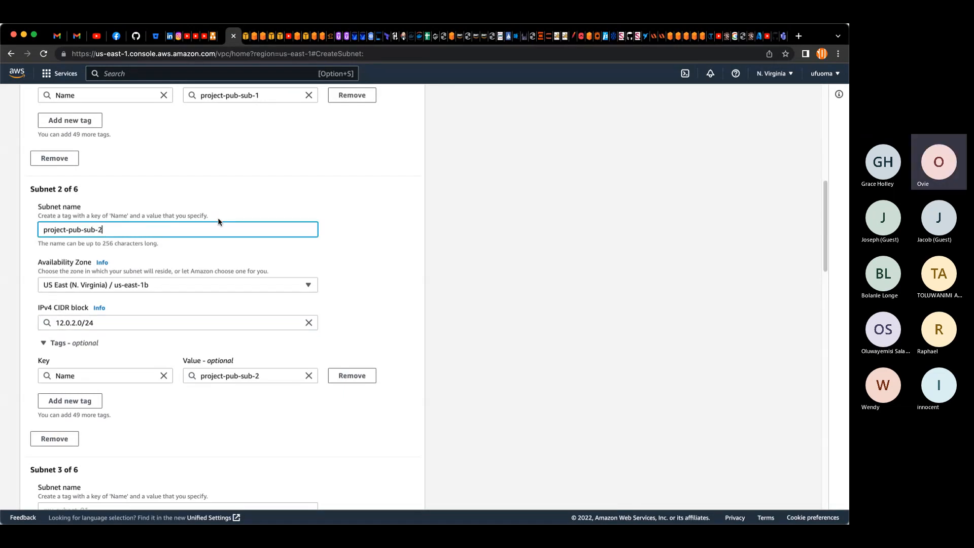
Step: Name the third subnet project-priv-sub-1 and set its Availability Zone to us-east-1a
{"action": "scroll", "coordinate": [144, 255], "scroll_direction": "up", "scroll_amount": 2}
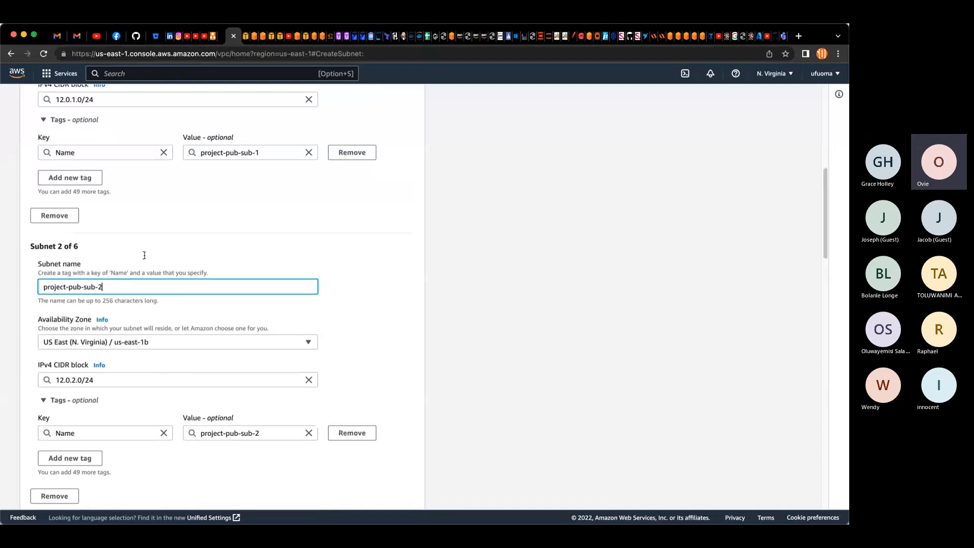
{"action": "scroll", "coordinate": [144, 255], "scroll_direction": "up", "scroll_amount": 5}
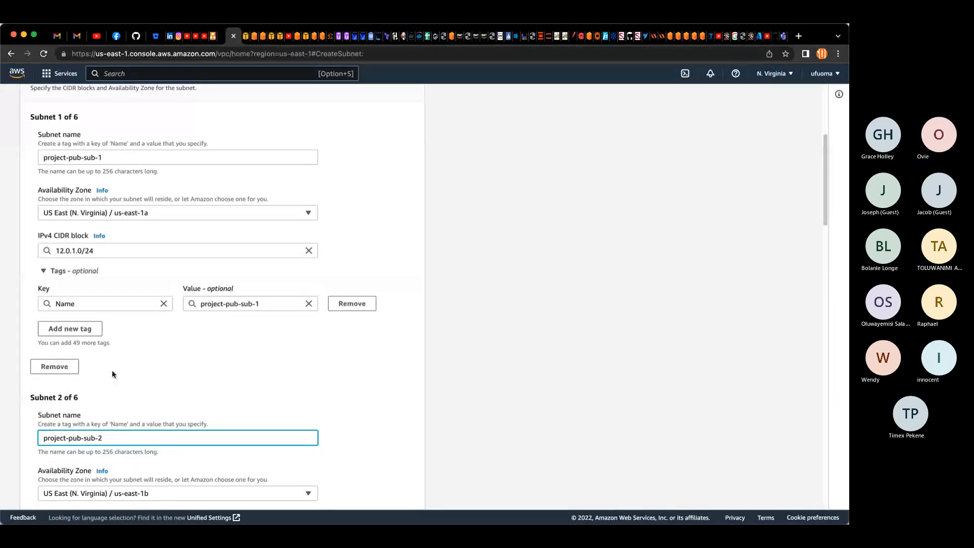
{"action": "scroll", "coordinate": [112, 373], "scroll_direction": "down", "scroll_amount": 5}
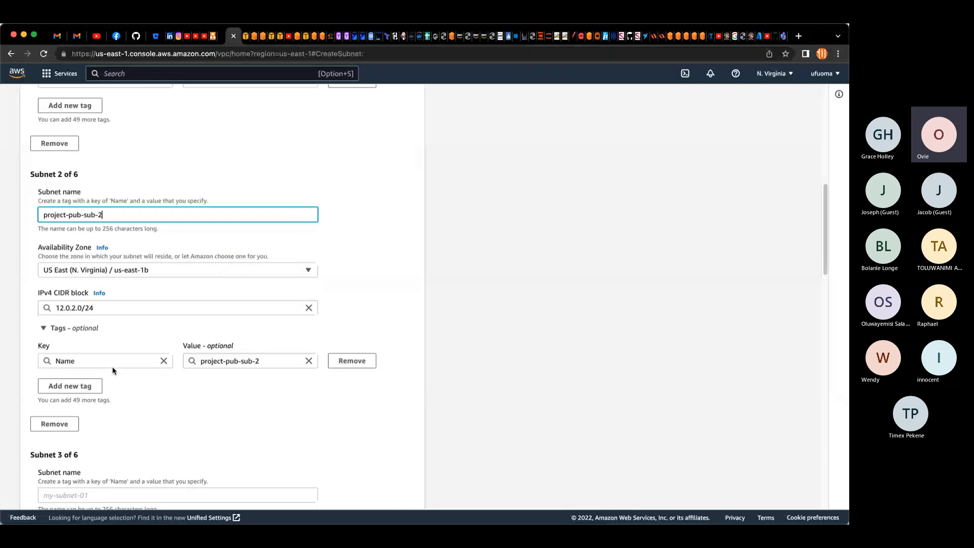
{"action": "scroll", "coordinate": [112, 371], "scroll_direction": "down", "scroll_amount": 2}
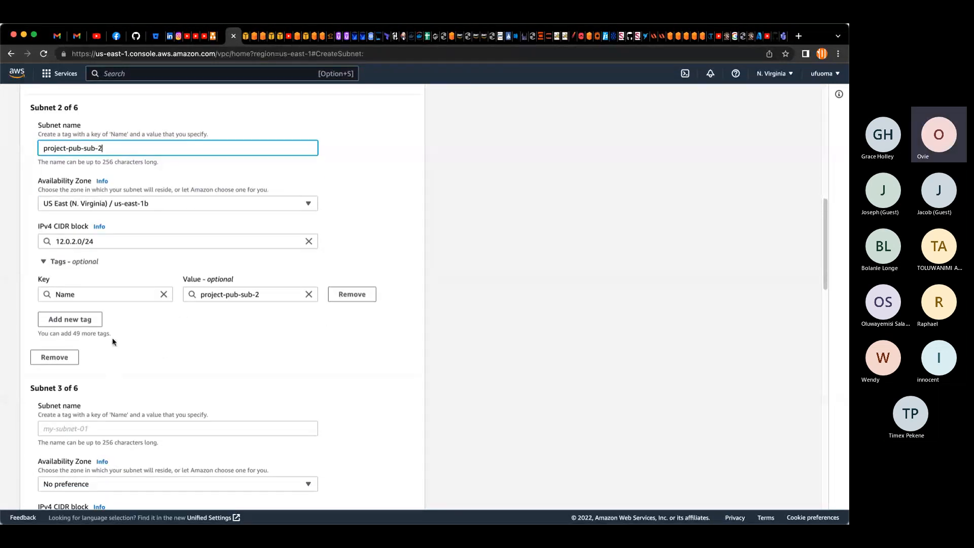
{"action": "scroll", "coordinate": [103, 312], "scroll_direction": "down", "scroll_amount": 2}
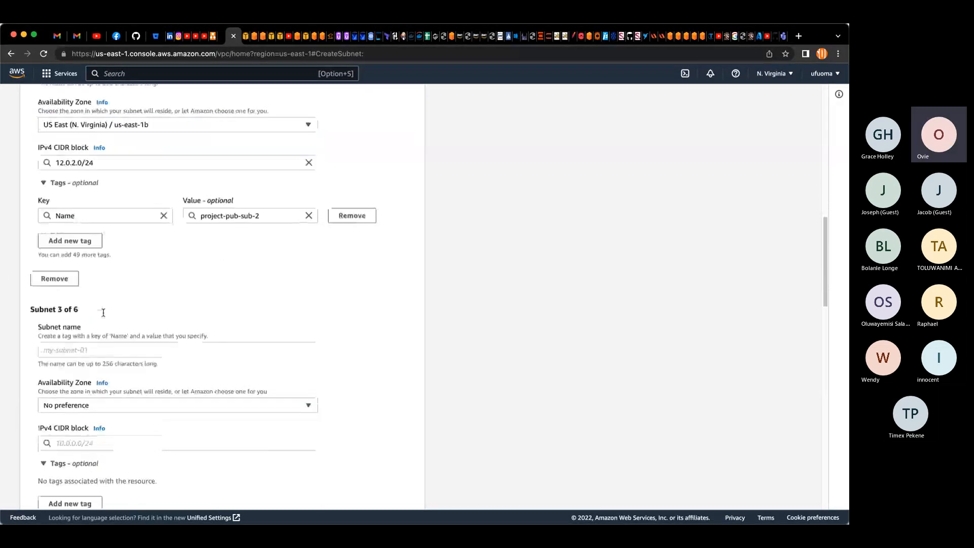
{"action": "scroll", "coordinate": [103, 313], "scroll_direction": "down", "scroll_amount": 2}
{"action": "left_click", "coordinate": [100, 297]}
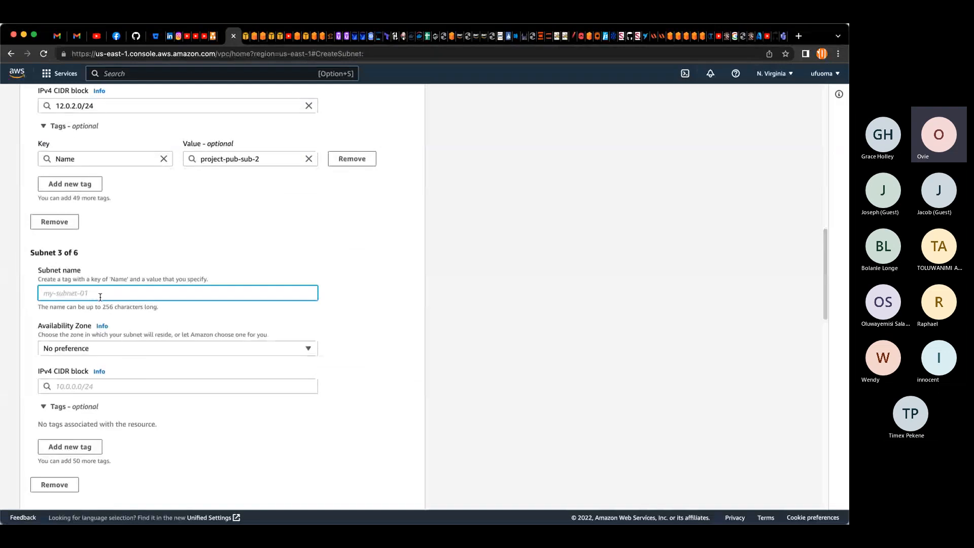
{"action": "key", "text": "super+v"}
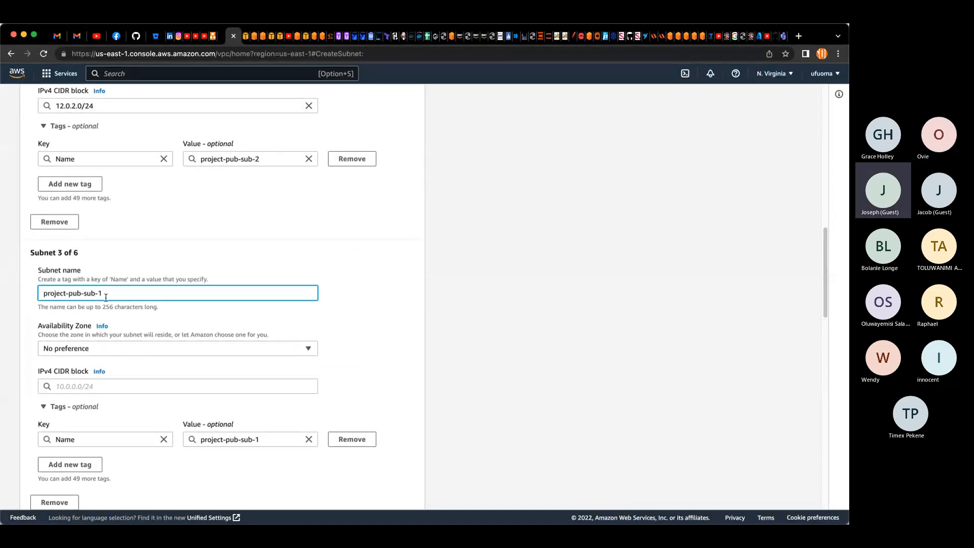
{"action": "key", "text": "Left"}
{"action": "key", "text": "Left"}
{"action": "key", "text": "Left"}
{"action": "key", "text": "Left"}
{"action": "key", "text": "Left"}
{"action": "key", "text": "Left"}
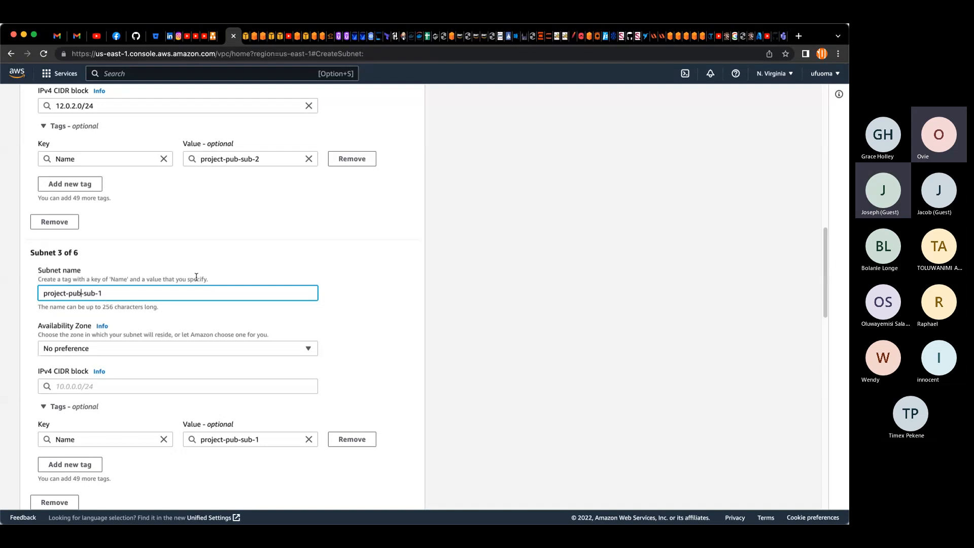
{"action": "key", "text": "BackSpace"}
{"action": "key", "text": "BackSpace"}
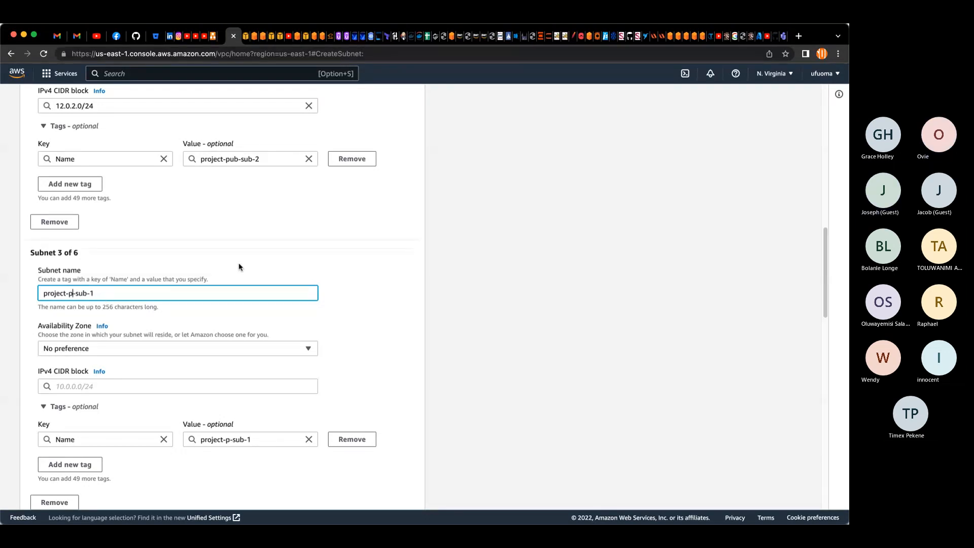
{"action": "type", "text": "riv"}
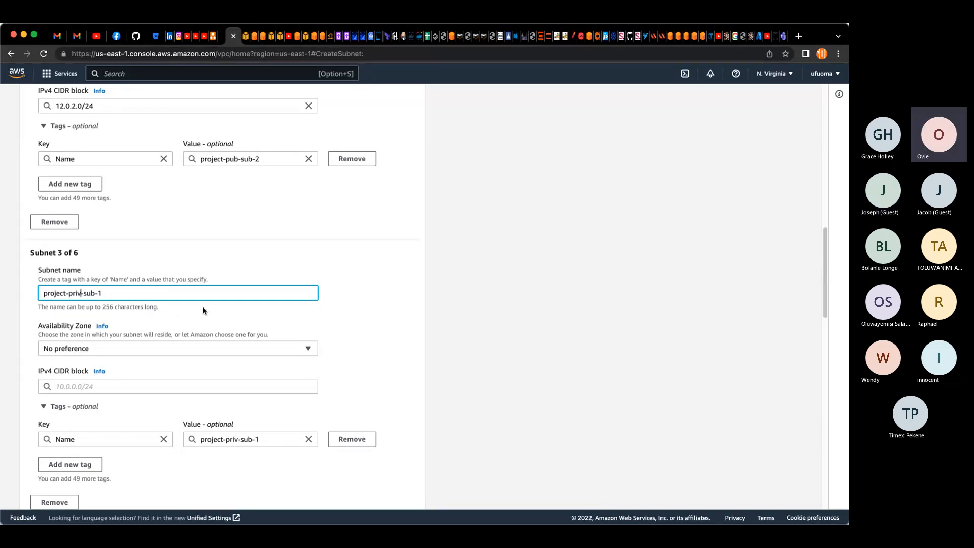
{"action": "left_click", "coordinate": [170, 348]}
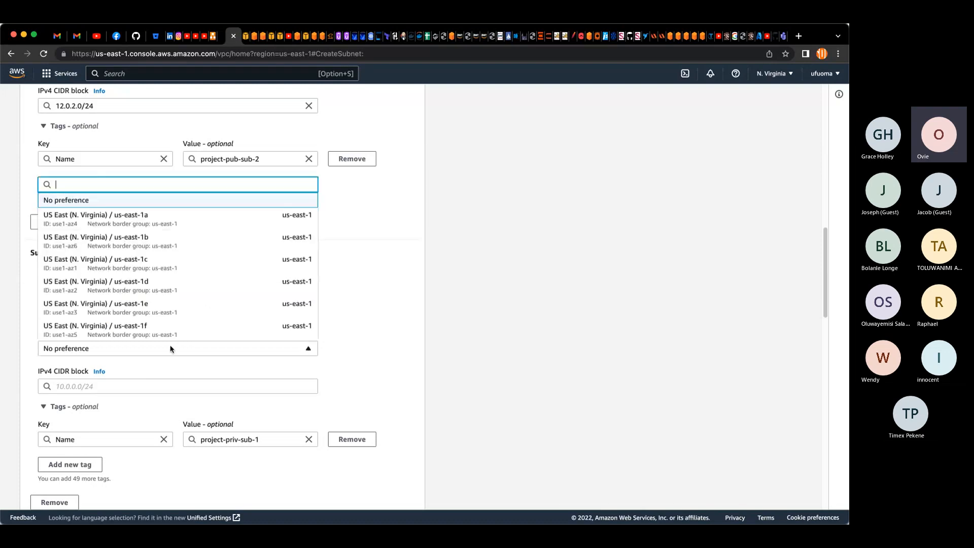
{"action": "left_click", "coordinate": [117, 216]}
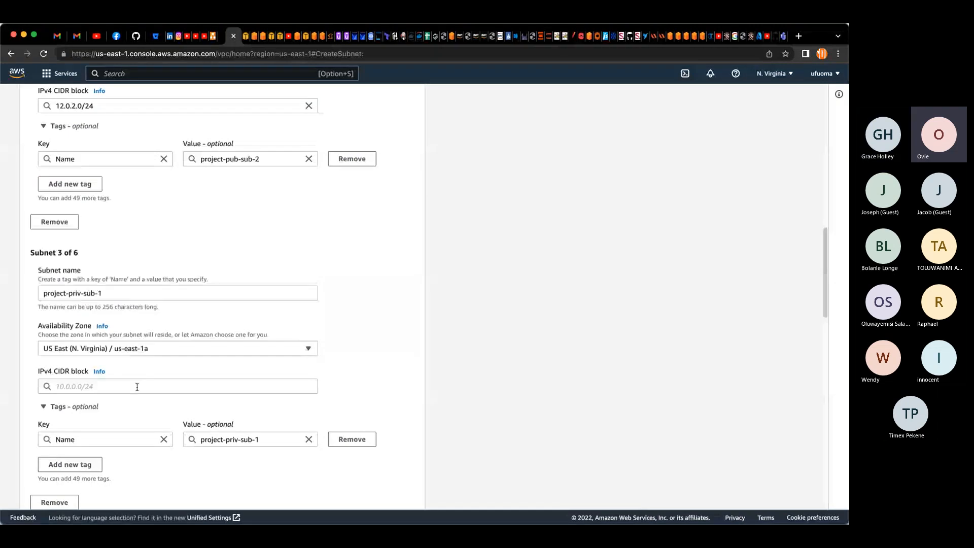
Step: Set the third subnet's IPv4 CIDR block to 12.0.3.0/24
{"action": "left_click", "coordinate": [136, 387]}
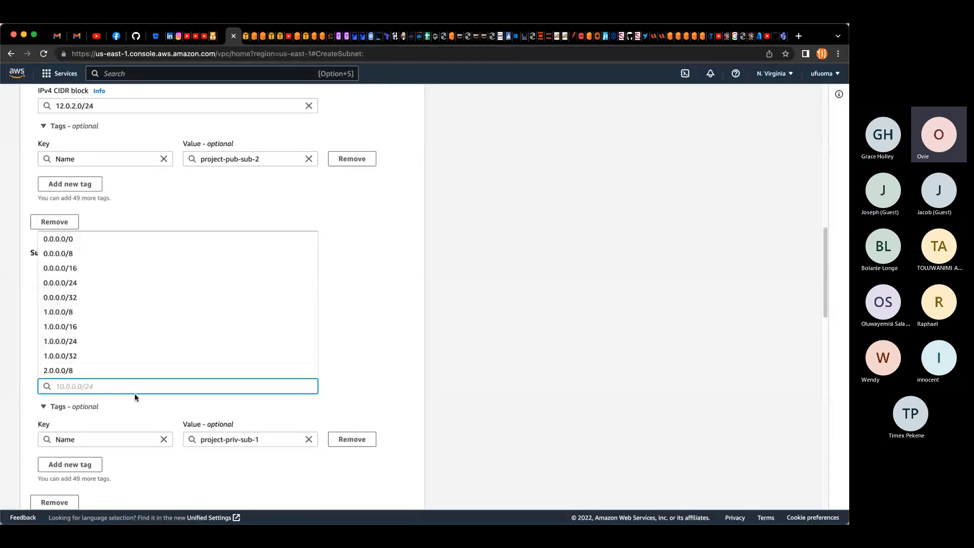
{"action": "type", "text": "12"}
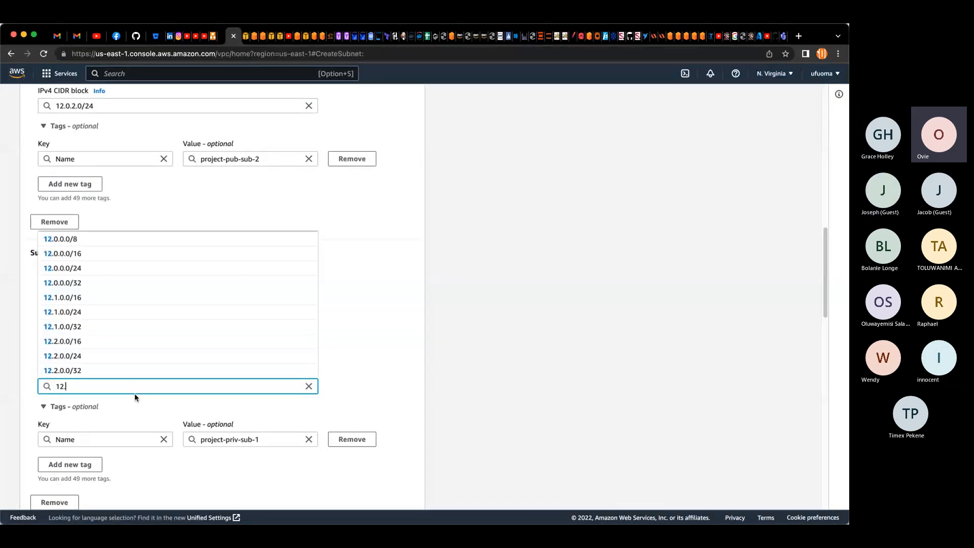
{"action": "type", "text": ".0.3.0/"}
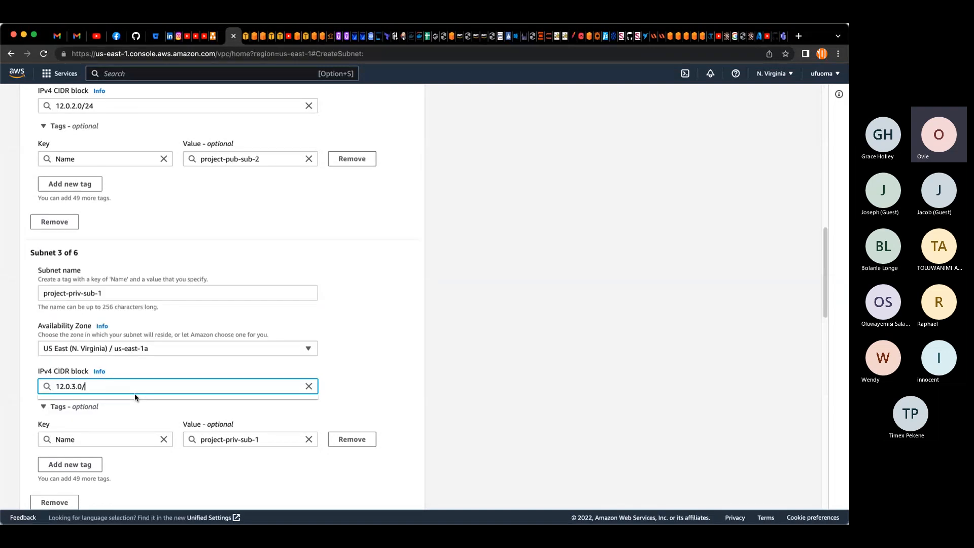
{"action": "type", "text": "24"}
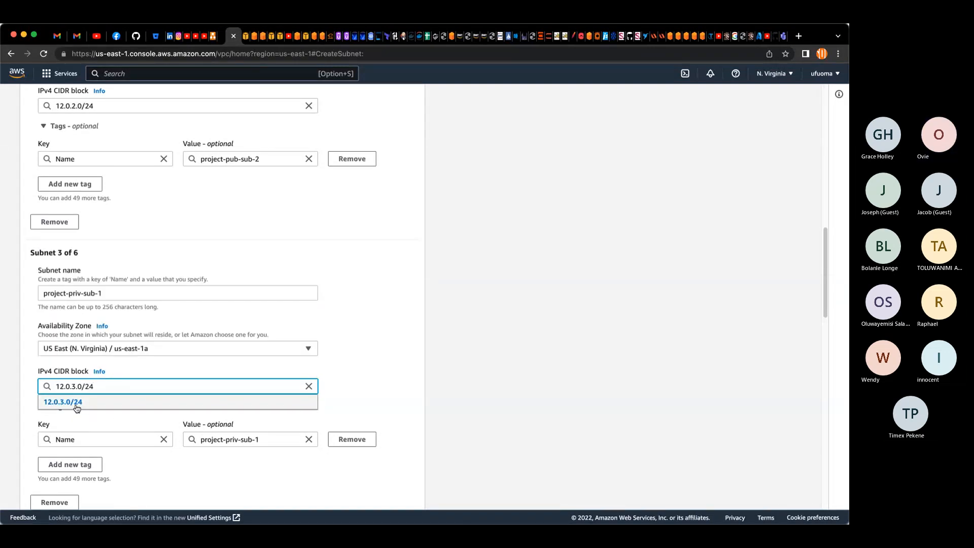
{"action": "left_click", "coordinate": [76, 402]}
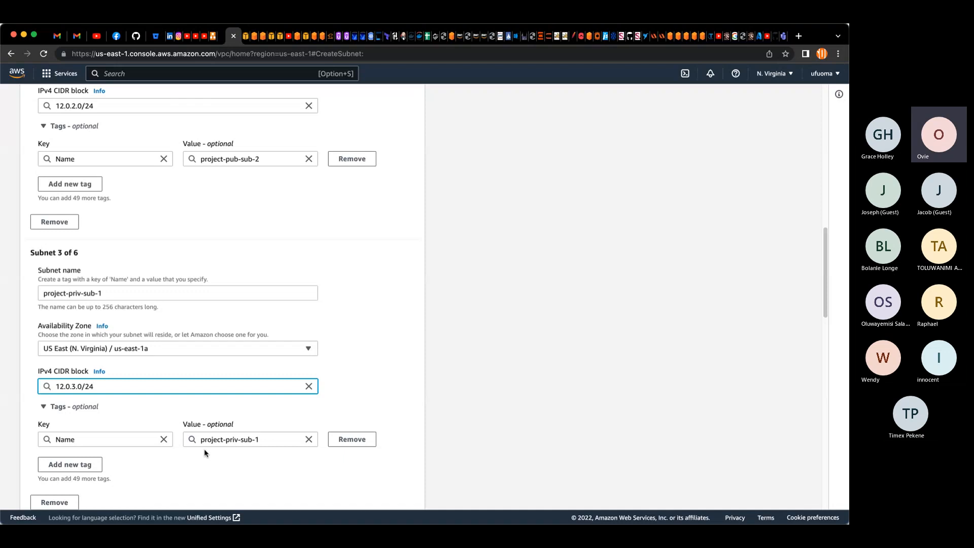
Step: Paste the copied subnet name into the fourth subnet's name field and remove its final digit
{"action": "scroll", "coordinate": [204, 453], "scroll_direction": "down", "scroll_amount": 5}
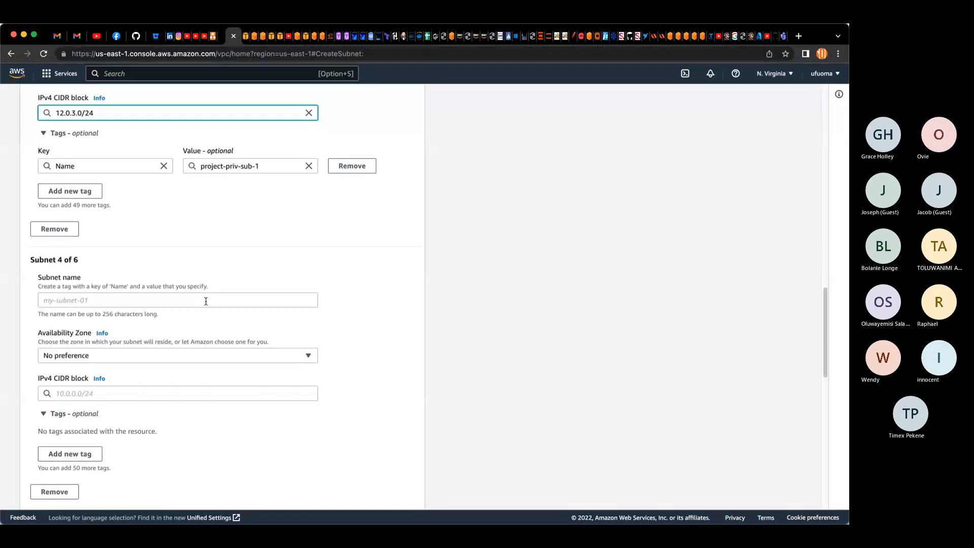
{"action": "left_click", "coordinate": [205, 299]}
{"action": "type", "text": "project-pub-sub-1"}
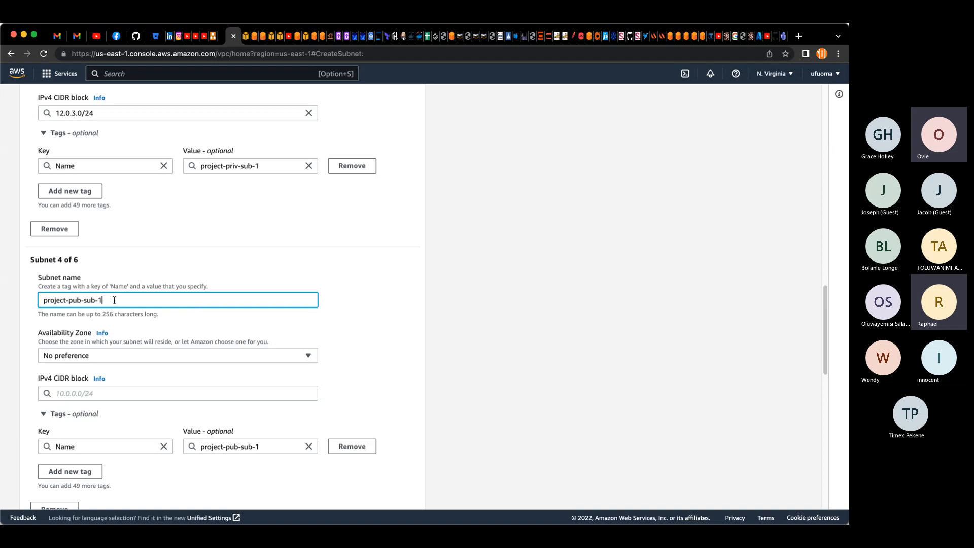
{"action": "key", "text": "BackSpace"}
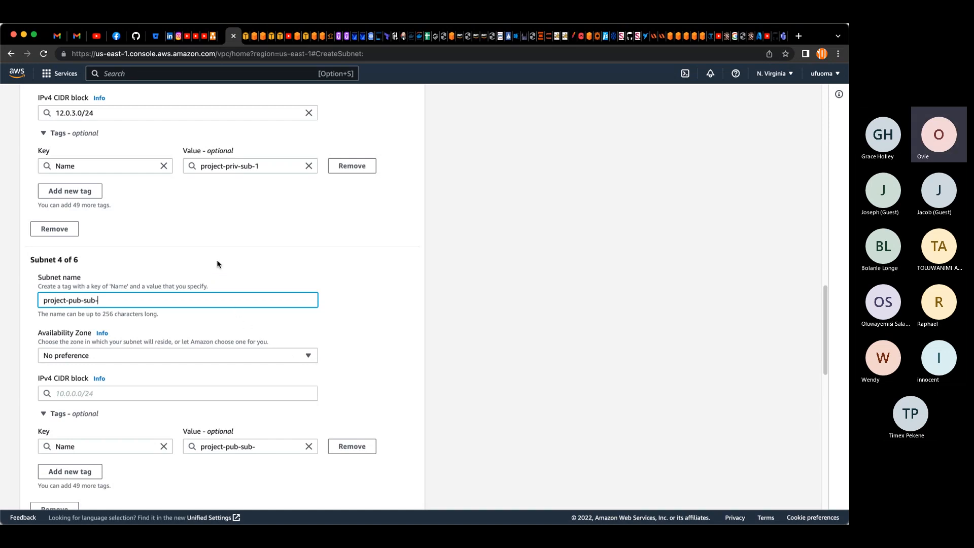
Step: Review the VPC's associated IPv4 CIDR and the subnet settings entered so far
{"action": "scroll", "coordinate": [215, 259], "scroll_direction": "up", "scroll_amount": 1}
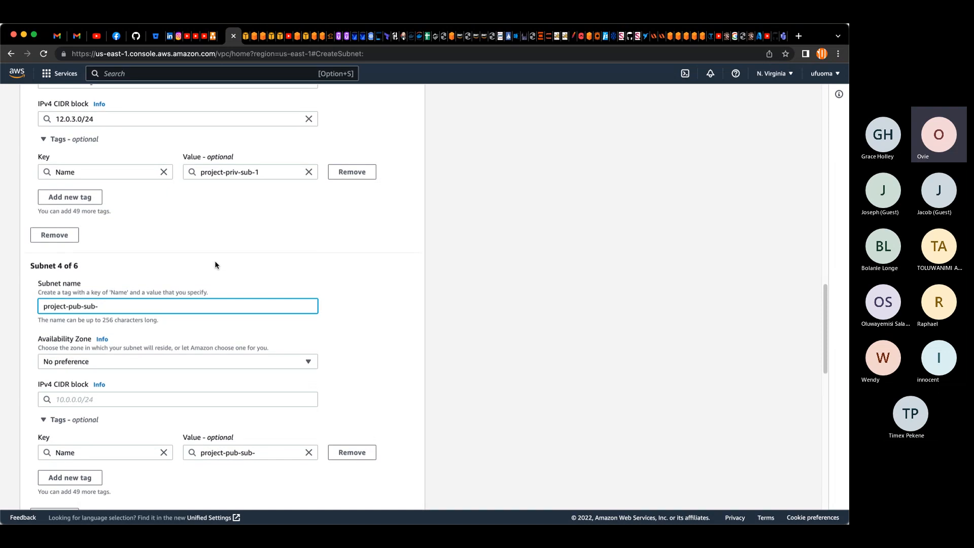
{"action": "scroll", "coordinate": [214, 264], "scroll_direction": "up", "scroll_amount": 2}
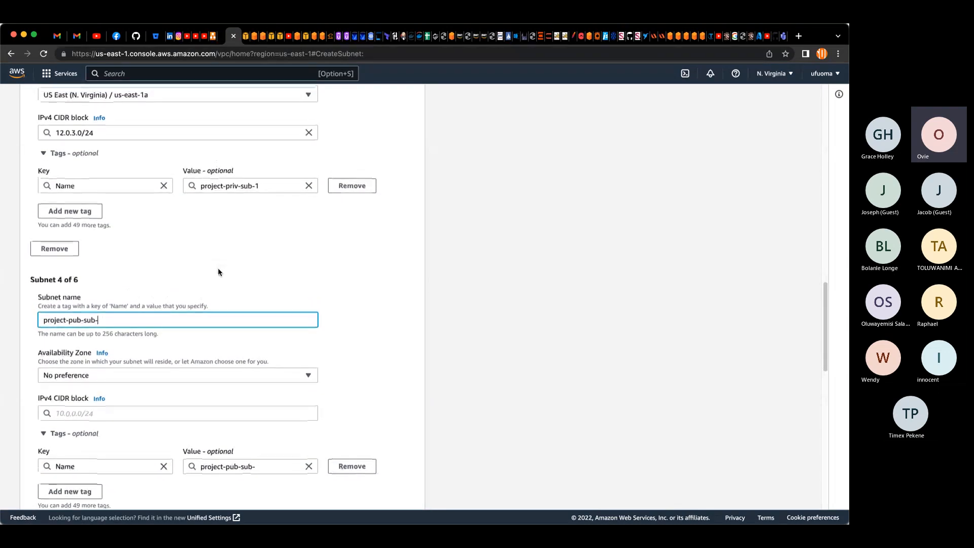
{"action": "scroll", "coordinate": [217, 273], "scroll_direction": "up", "scroll_amount": 10}
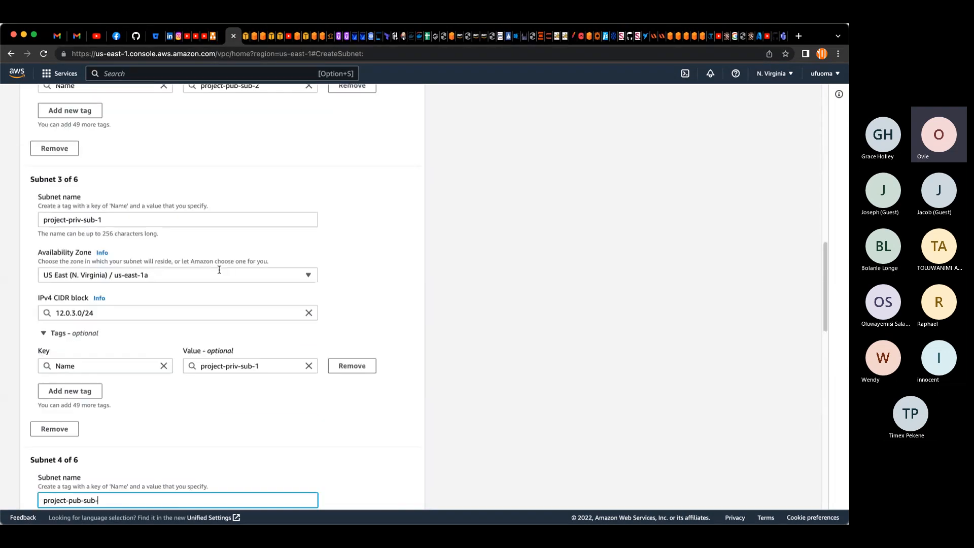
{"action": "scroll", "coordinate": [218, 264], "scroll_direction": "up", "scroll_amount": 20}
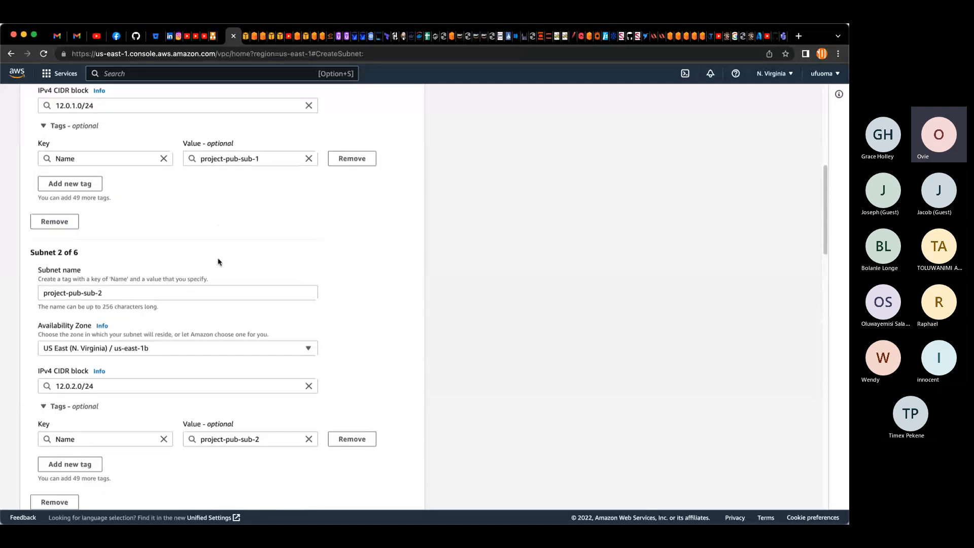
{"action": "scroll", "coordinate": [216, 256], "scroll_direction": "up", "scroll_amount": 5}
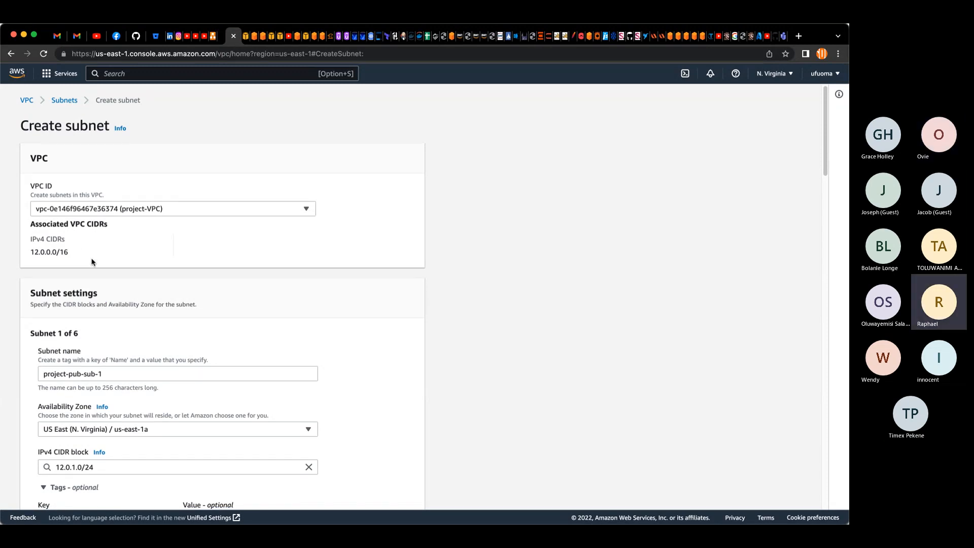
{"action": "scroll", "coordinate": [92, 262], "scroll_direction": "down", "scroll_amount": 3}
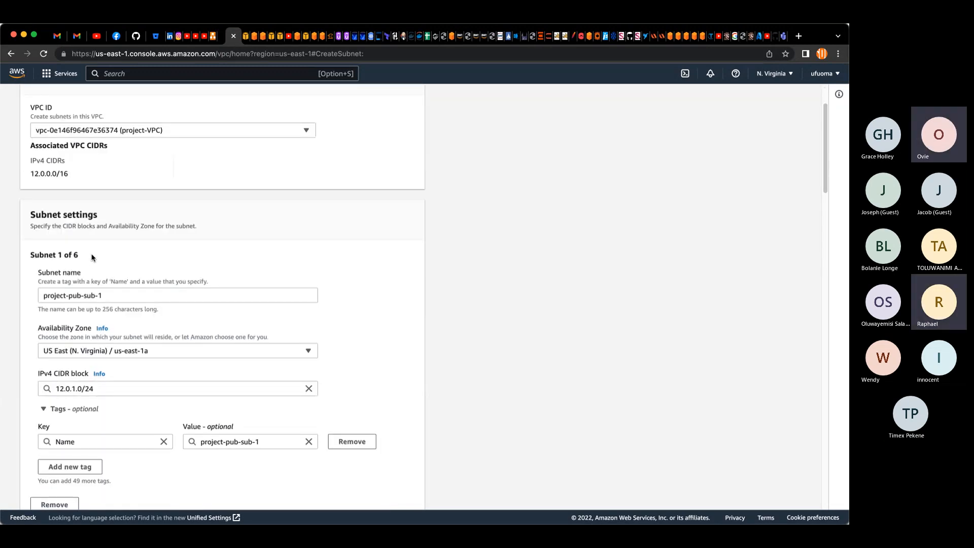
{"action": "scroll", "coordinate": [92, 261], "scroll_direction": "up", "scroll_amount": 2}
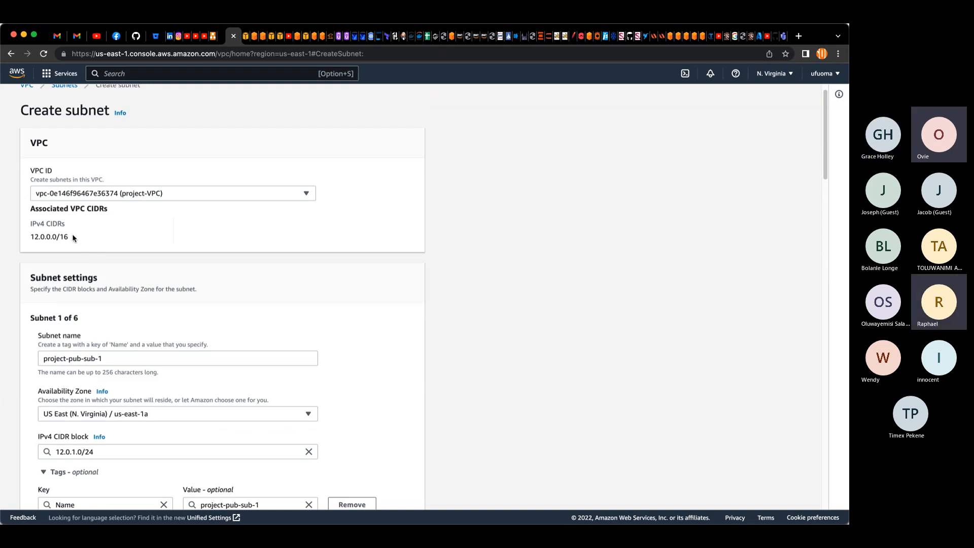
{"action": "left_click_drag", "start_coordinate": [71, 237], "coordinate": [26, 244]}
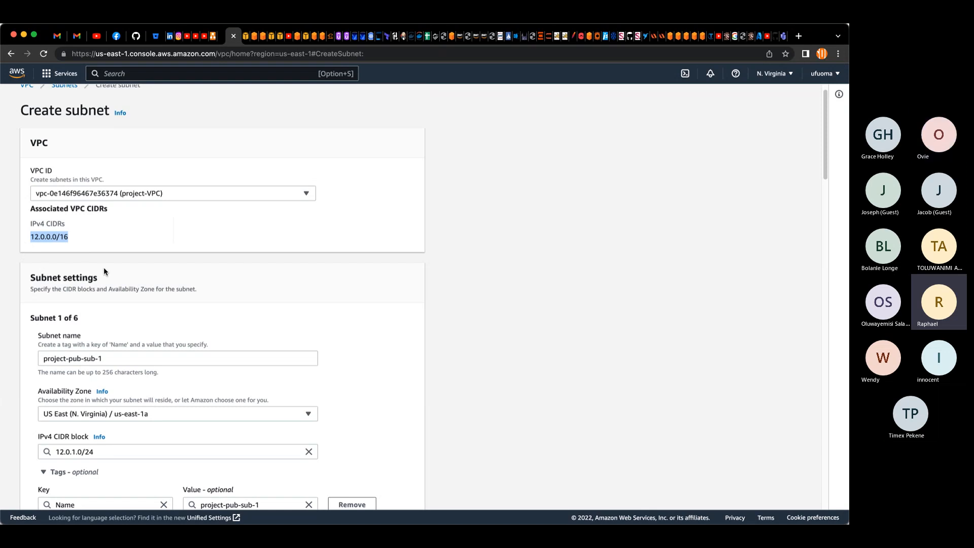
{"action": "scroll", "coordinate": [104, 270], "scroll_direction": "down", "scroll_amount": 1}
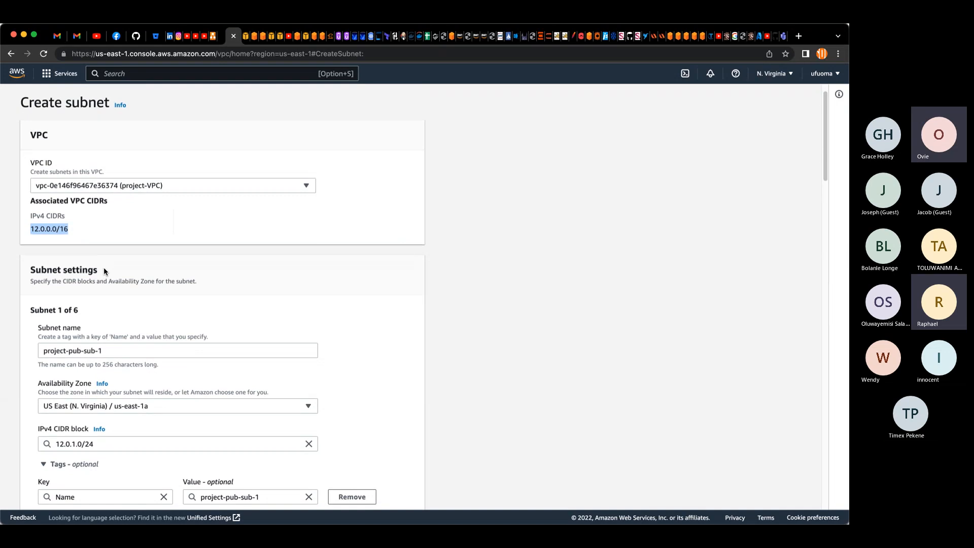
{"action": "scroll", "coordinate": [104, 272], "scroll_direction": "down", "scroll_amount": 3}
{"action": "scroll", "coordinate": [104, 271], "scroll_direction": "down", "scroll_amount": 5}
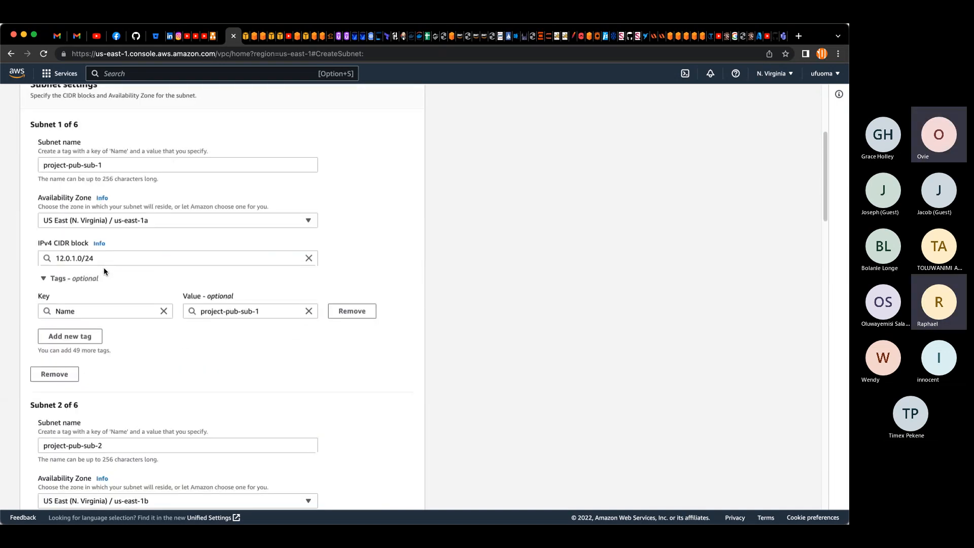
{"action": "scroll", "coordinate": [104, 271], "scroll_direction": "down", "scroll_amount": 5}
{"action": "scroll", "coordinate": [104, 268], "scroll_direction": "down", "scroll_amount": 5}
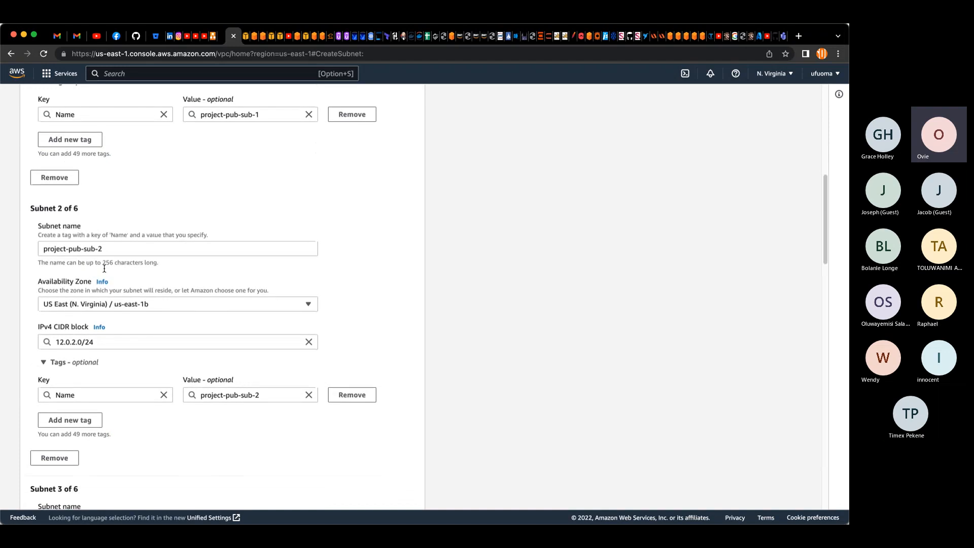
{"action": "scroll", "coordinate": [104, 268], "scroll_direction": "down", "scroll_amount": 2}
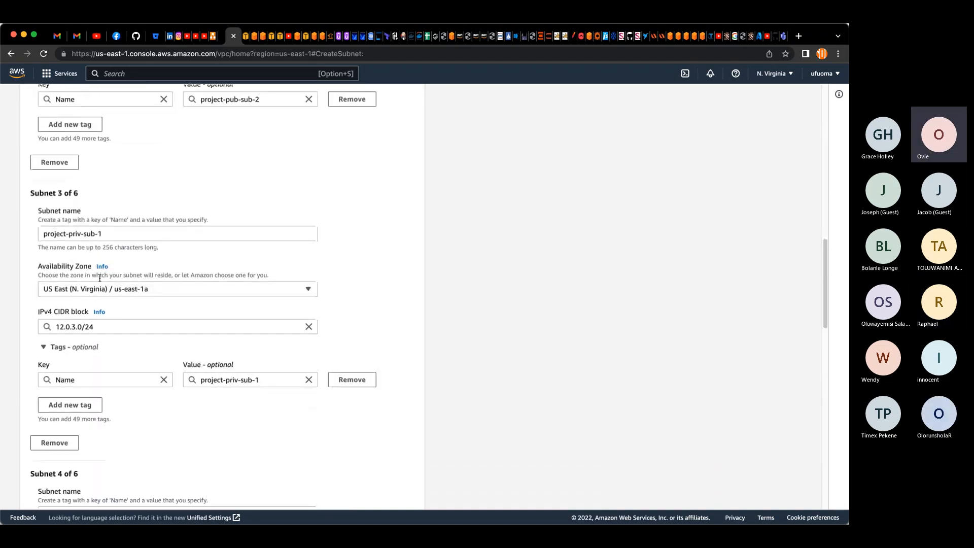
Step: Change the third subnet's IPv4 CIDR block to 172.0.1.0/24
{"action": "left_click", "coordinate": [61, 327]}
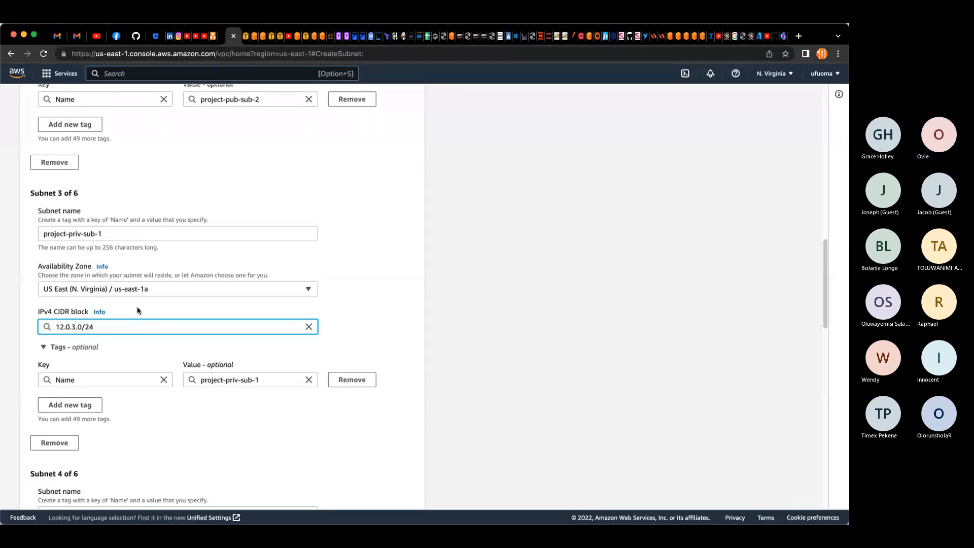
{"action": "type", "text": "7"}
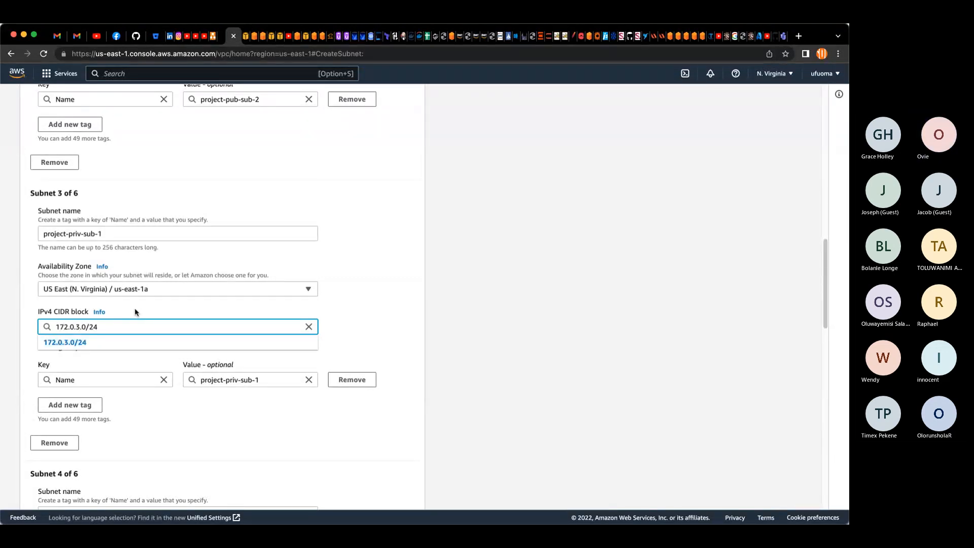
{"action": "left_click", "coordinate": [135, 343]}
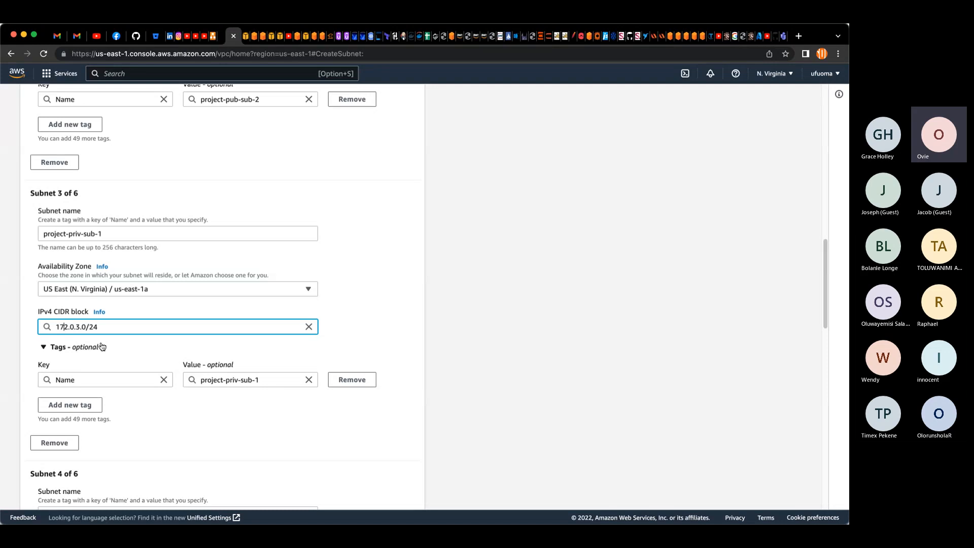
{"action": "scroll", "coordinate": [101, 346], "scroll_direction": "down", "scroll_amount": 3}
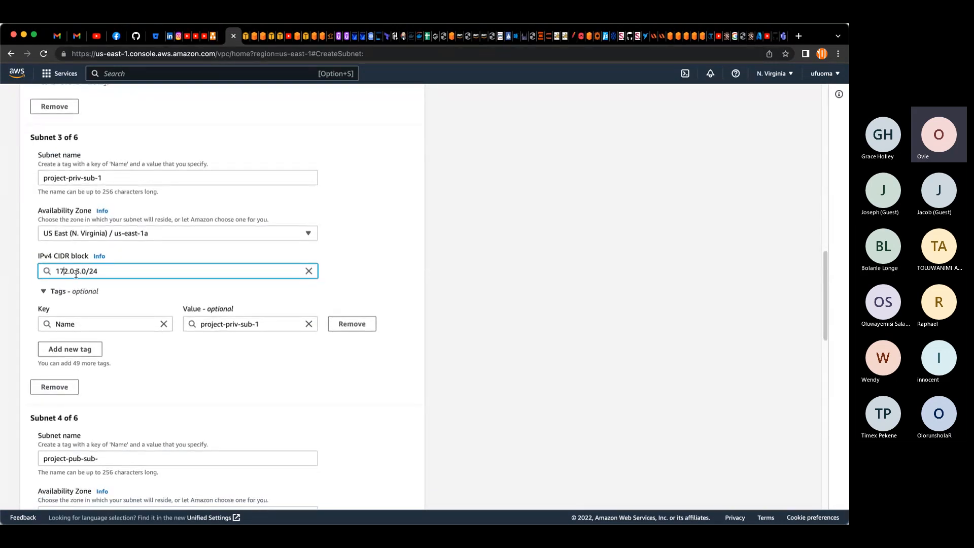
{"action": "left_click", "coordinate": [78, 272]}
{"action": "key", "text": "BackSpace"}
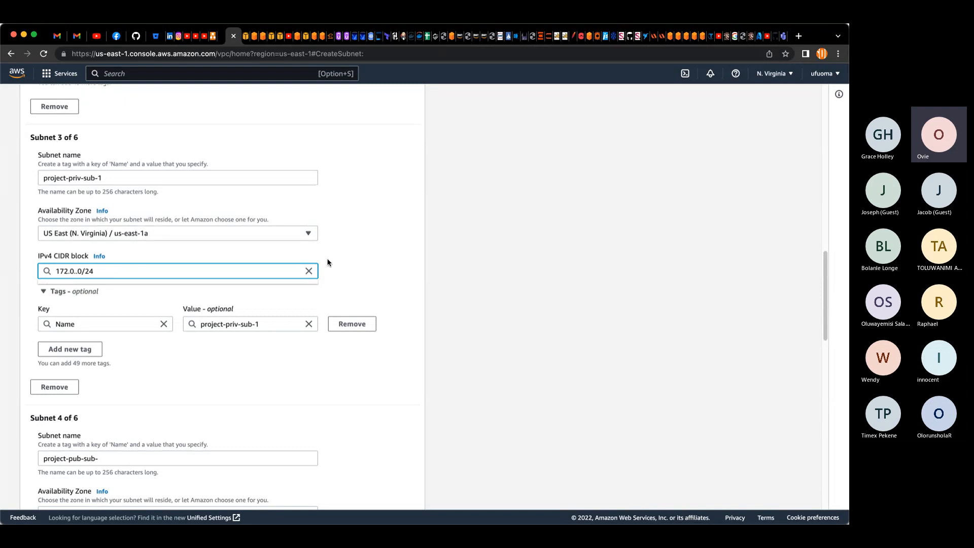
{"action": "type", "text": "1"}
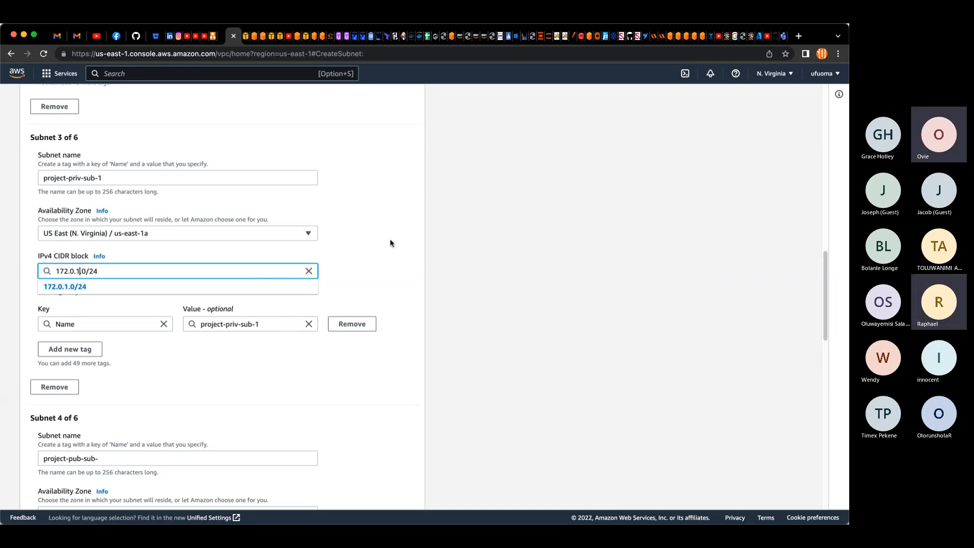
{"action": "left_click", "coordinate": [342, 387]}
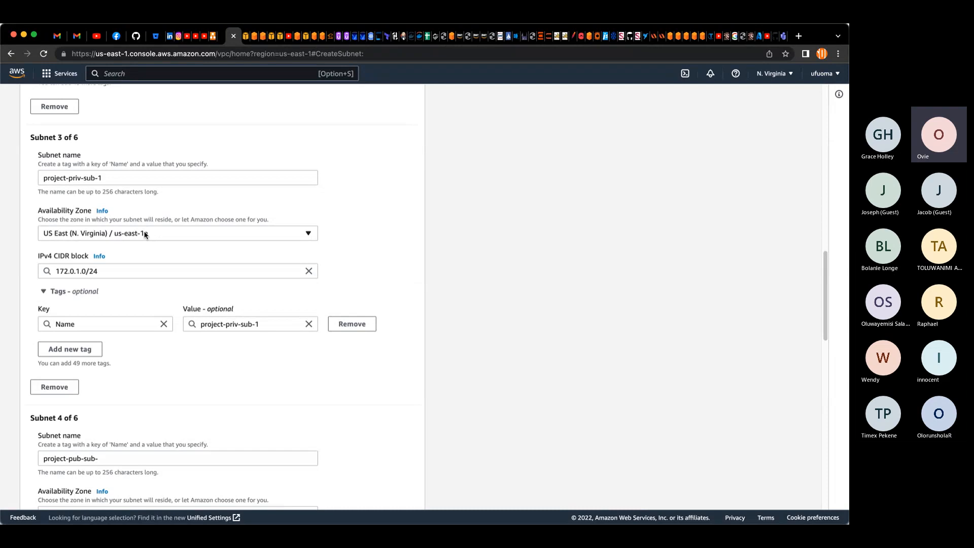
Step: Copy the third subnet's name into the fourth subnet's name field and rename it project-priv-sub-2
{"action": "left_click_drag", "start_coordinate": [129, 178], "coordinate": [43, 178]}
{"action": "key", "text": "super+c"}
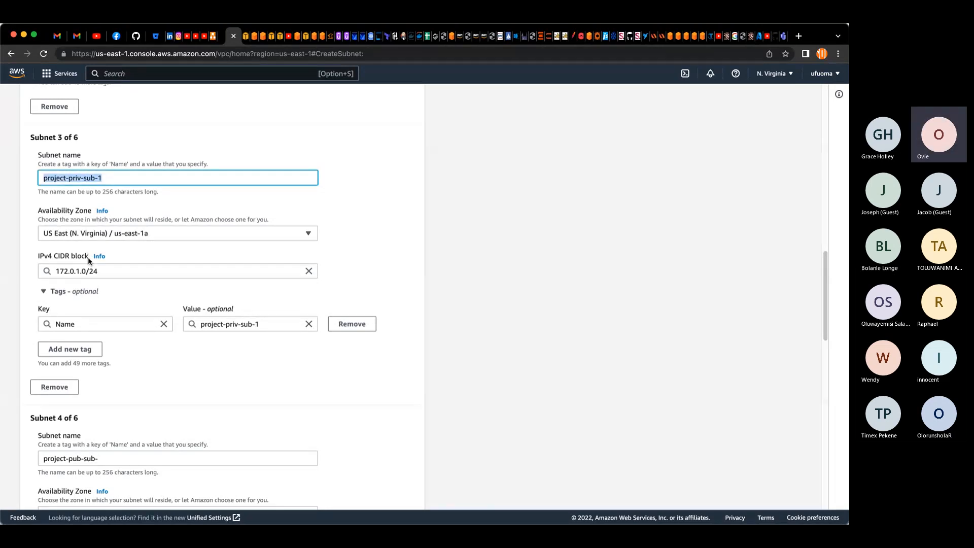
{"action": "scroll", "coordinate": [93, 355], "scroll_direction": "down", "scroll_amount": 4}
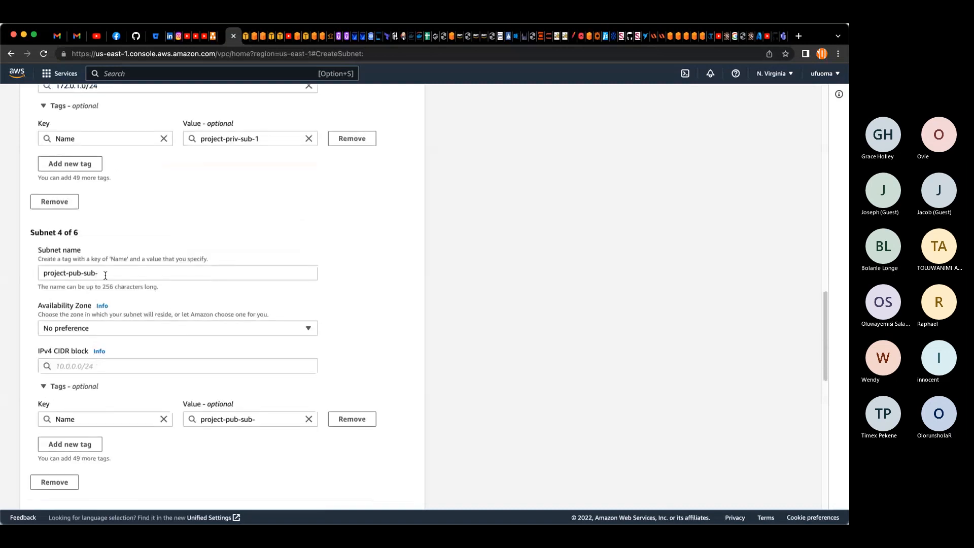
{"action": "left_click_drag", "start_coordinate": [105, 275], "coordinate": [6, 268]}
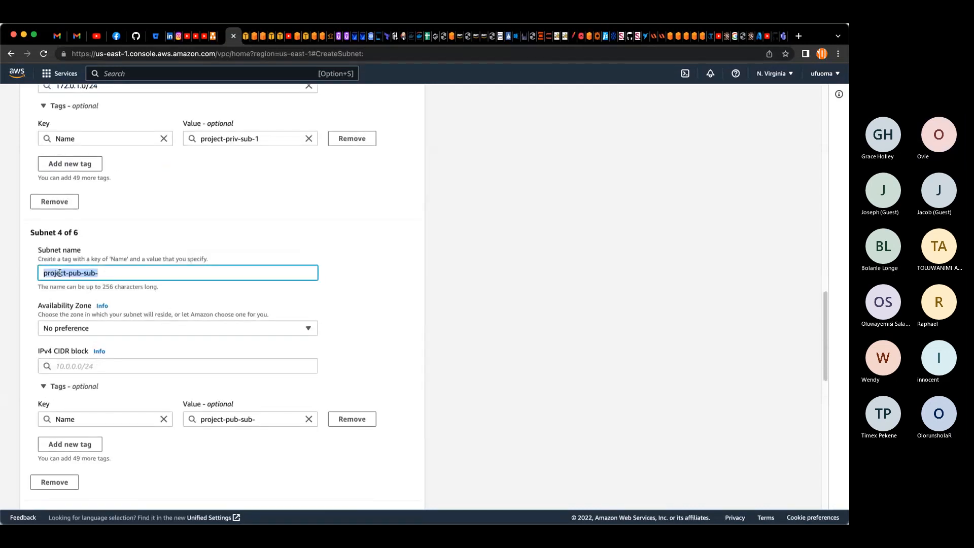
{"action": "key", "text": "super+v"}
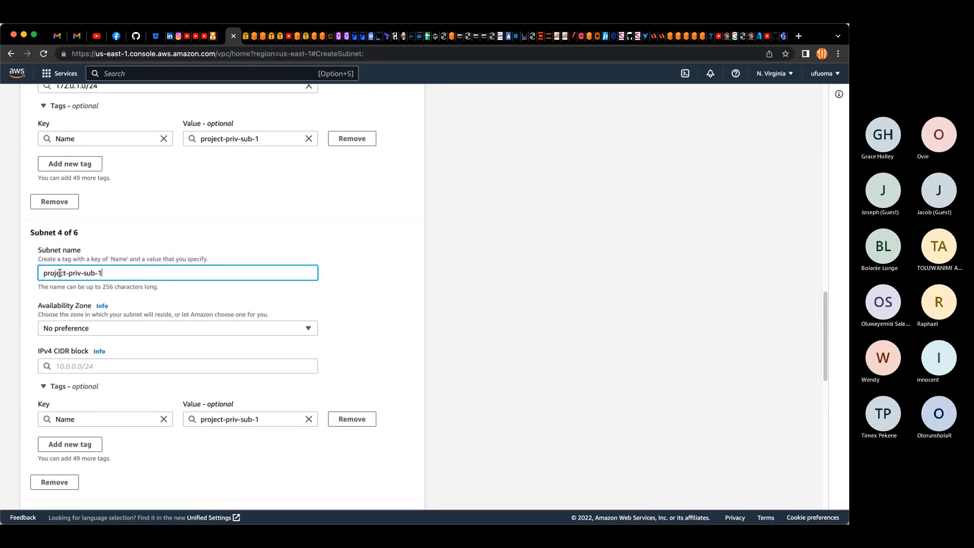
{"action": "type", "text": "2"}
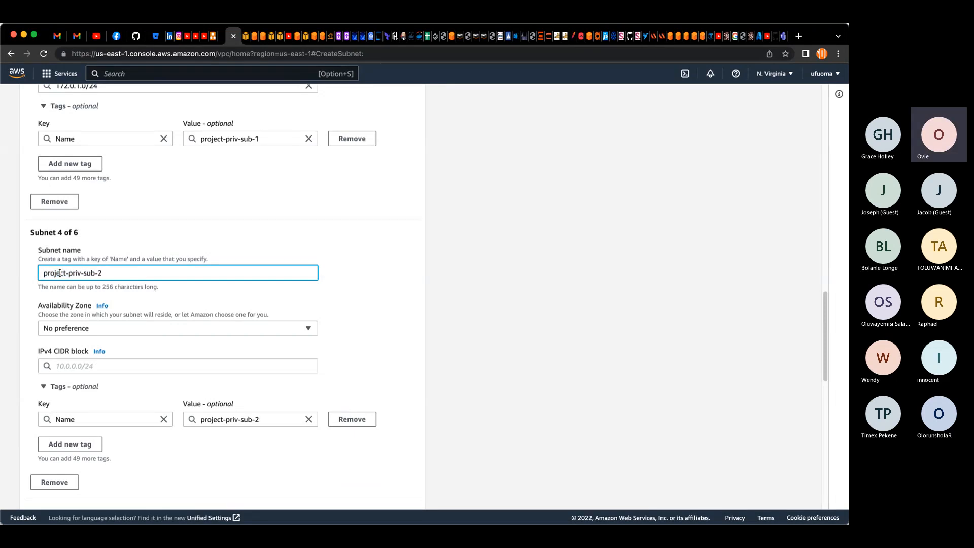
Step: Set the fourth subnet's Availability Zone to us-east-1b and open its IPv4 CIDR block field
{"action": "left_click", "coordinate": [211, 332]}
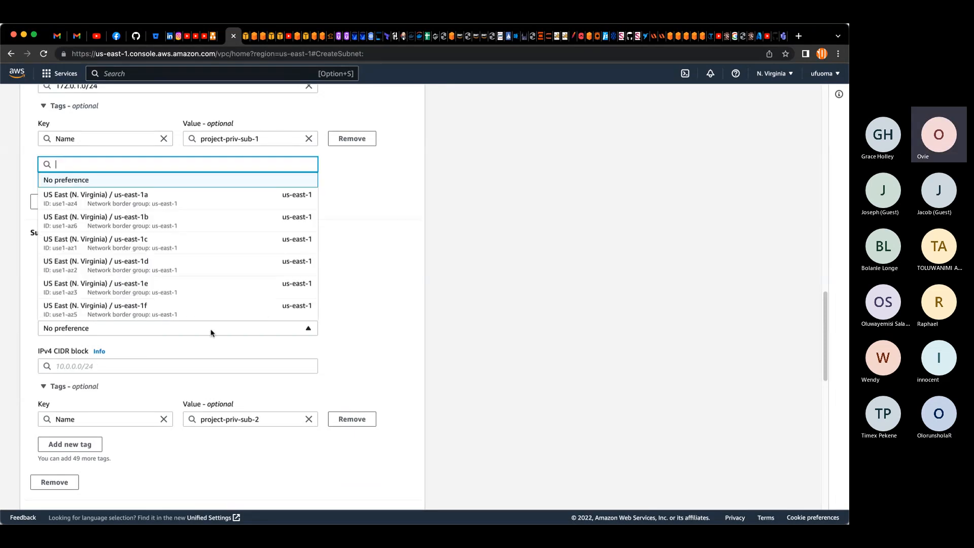
{"action": "left_click", "coordinate": [182, 224]}
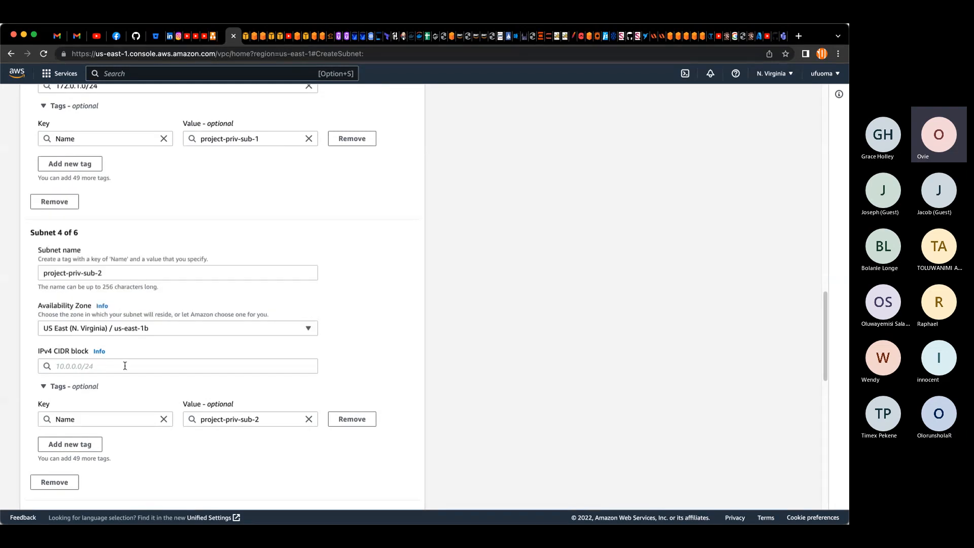
{"action": "left_click", "coordinate": [124, 366]}
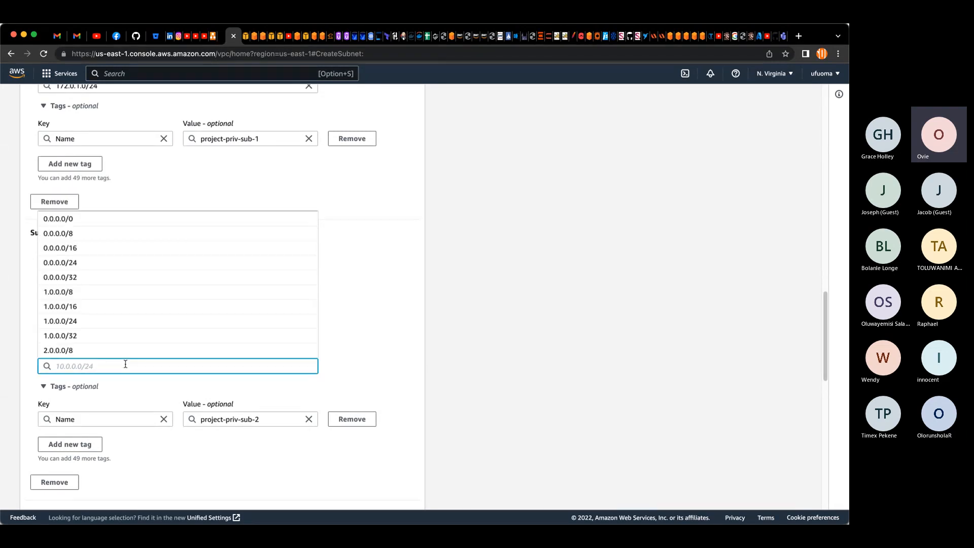
Step: Set the fourth subnet's IPv4 CIDR block to 172.0.2.0/24
{"action": "type", "text": "172"}
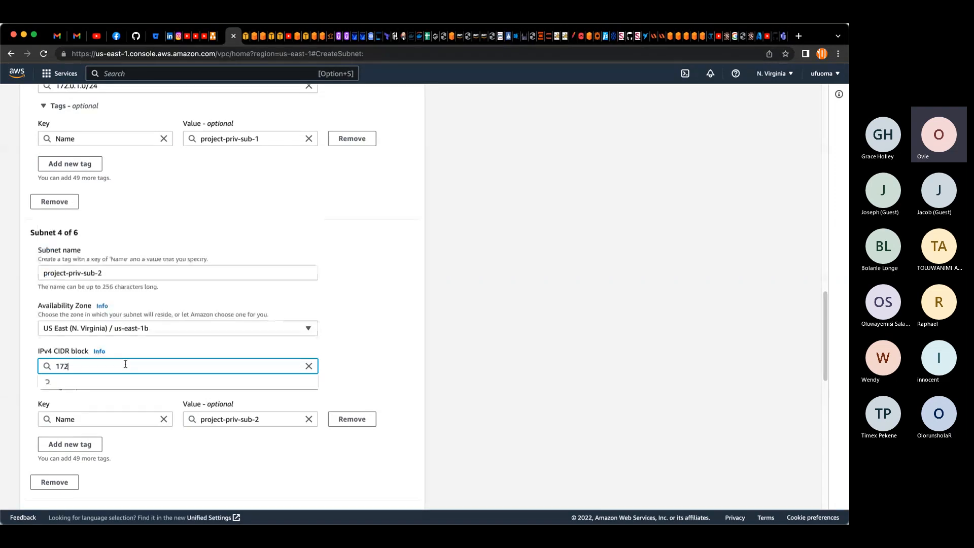
{"action": "type", "text": ".2.0/24"}
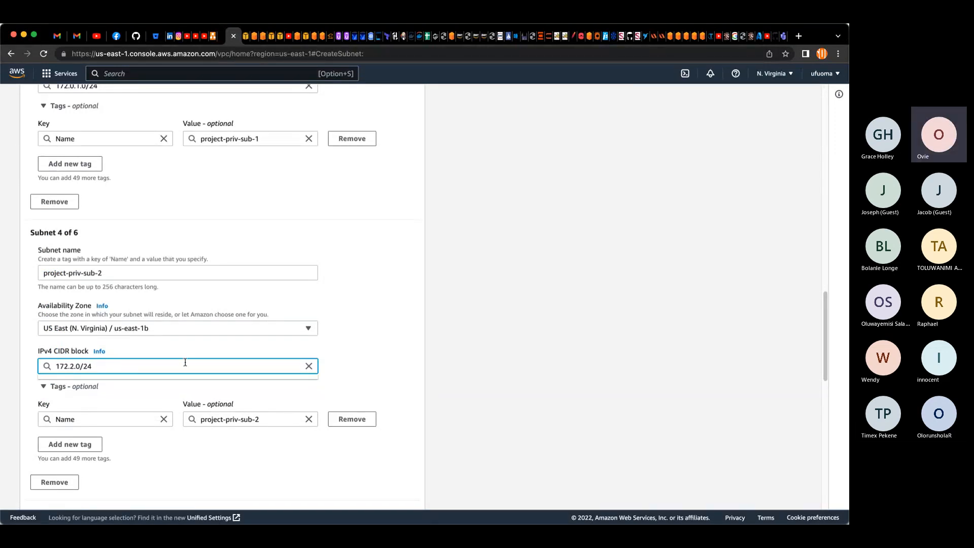
{"action": "scroll", "coordinate": [156, 208], "scroll_direction": "up", "scroll_amount": 1}
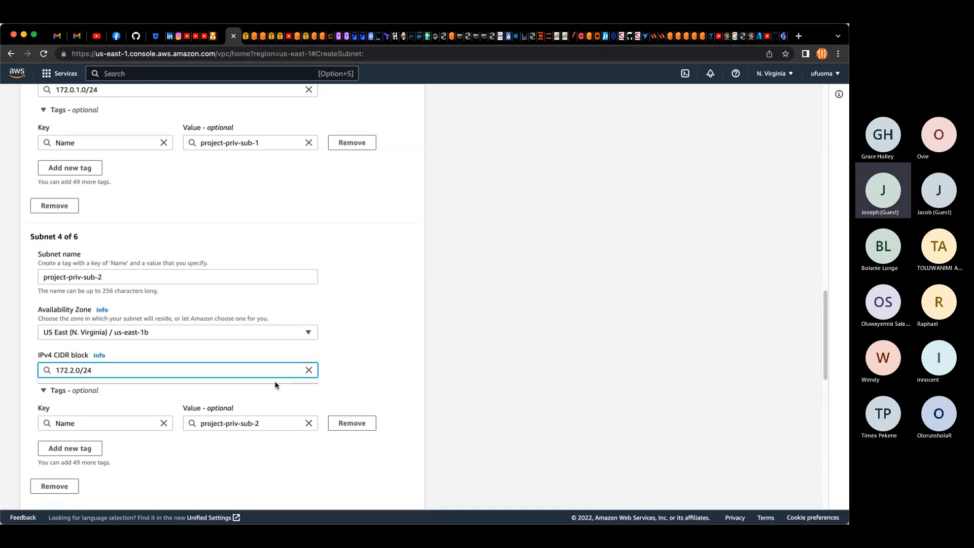
{"action": "type", "text": ".0."}
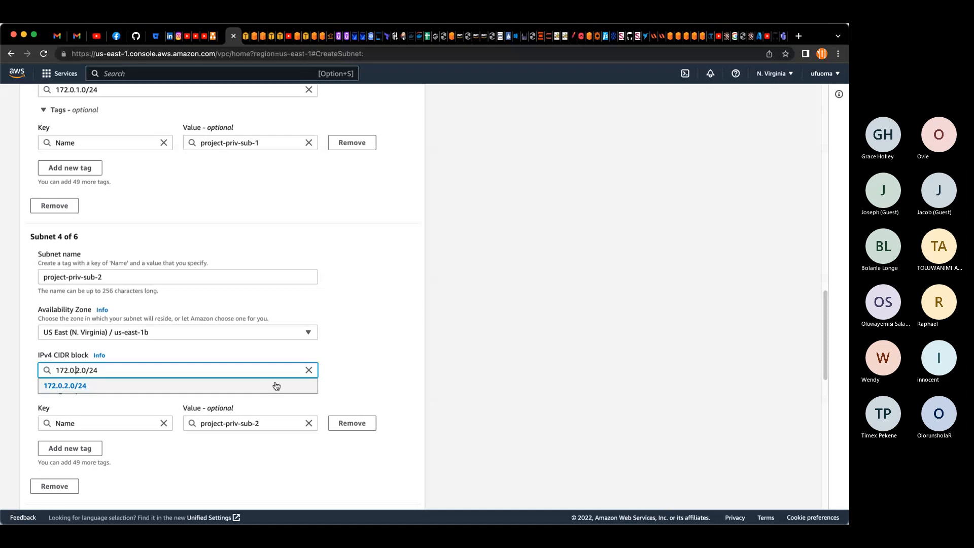
{"action": "left_click", "coordinate": [83, 387]}
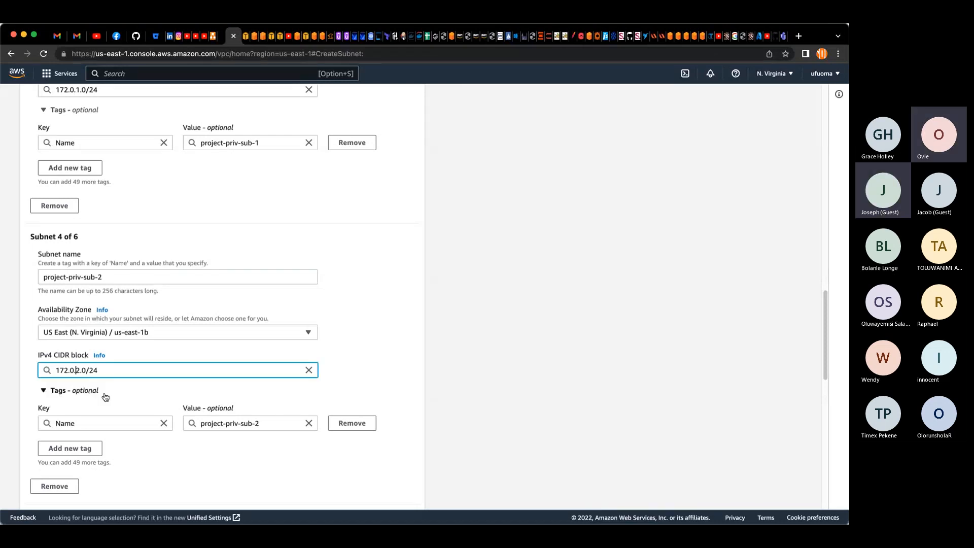
Step: Paste the copied name into the fifth subnet, rename it project-priv-sub-3, and set its Availability Zone to us-east-1a
{"action": "scroll", "coordinate": [253, 411], "scroll_direction": "down", "scroll_amount": 2}
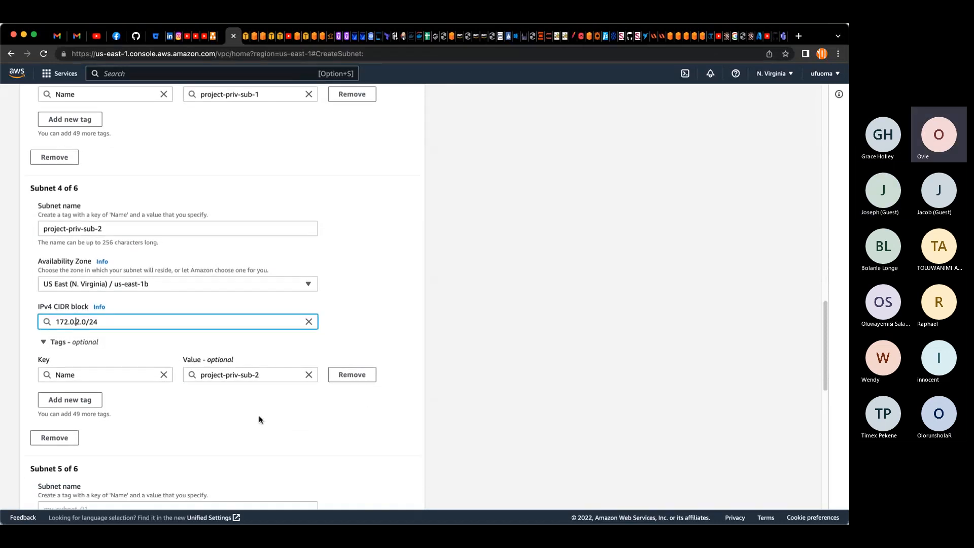
{"action": "scroll", "coordinate": [258, 413], "scroll_direction": "down", "scroll_amount": 5}
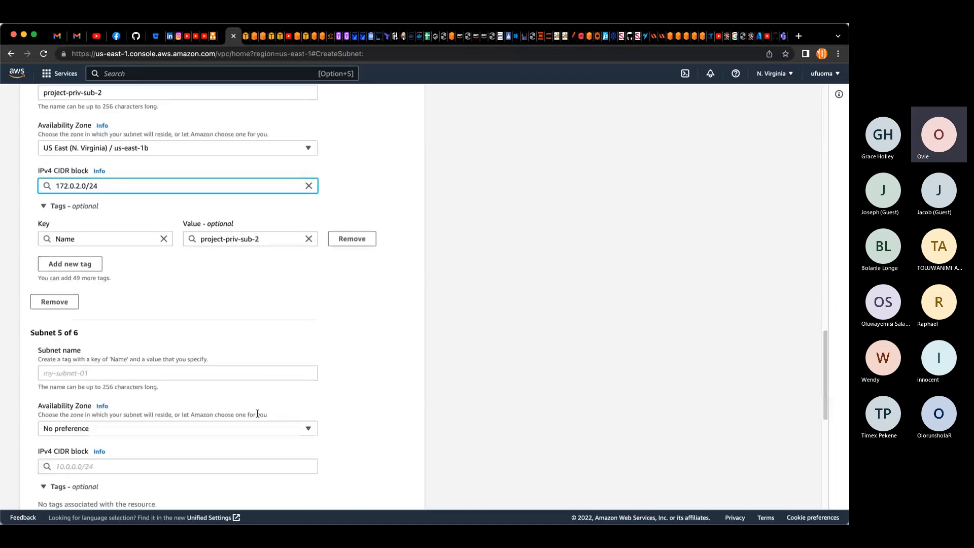
{"action": "left_click", "coordinate": [187, 357]}
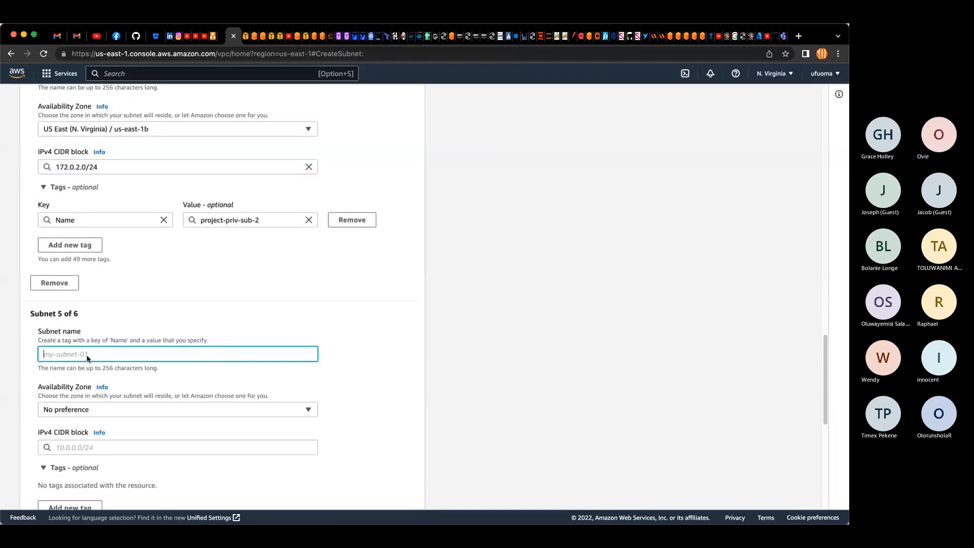
{"action": "type", "text": "project-priv-sub-1"}
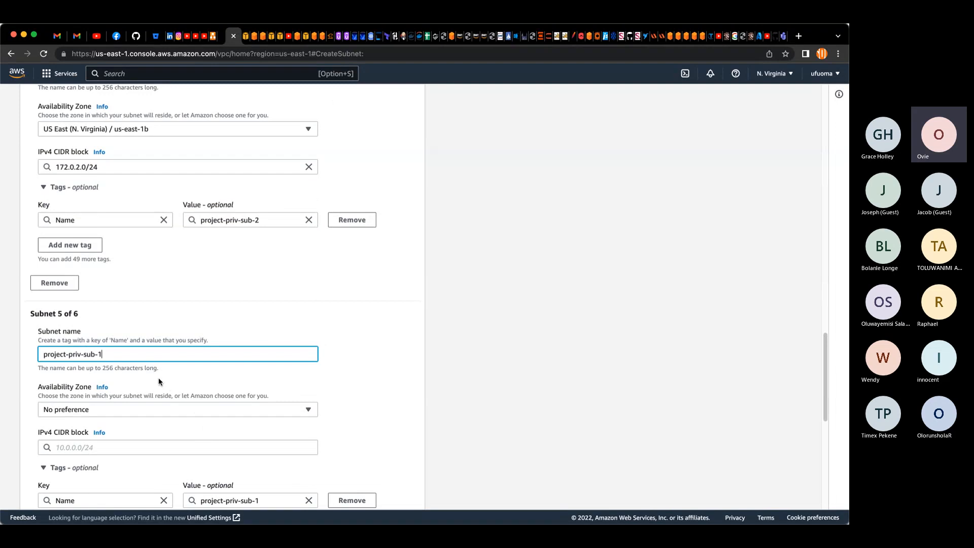
{"action": "key", "text": "BackSpace"}
{"action": "type", "text": "3"}
{"action": "left_click", "coordinate": [137, 409]}
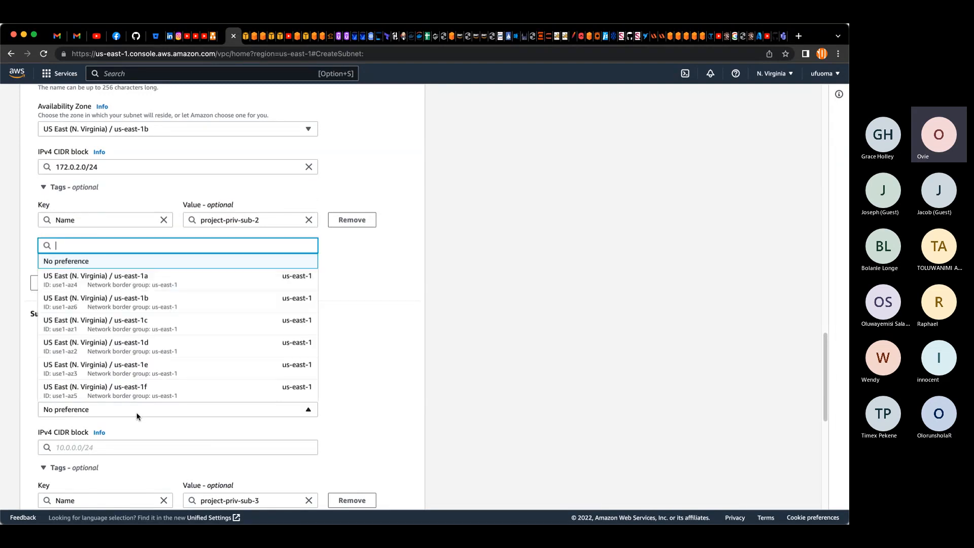
{"action": "left_click", "coordinate": [132, 279]}
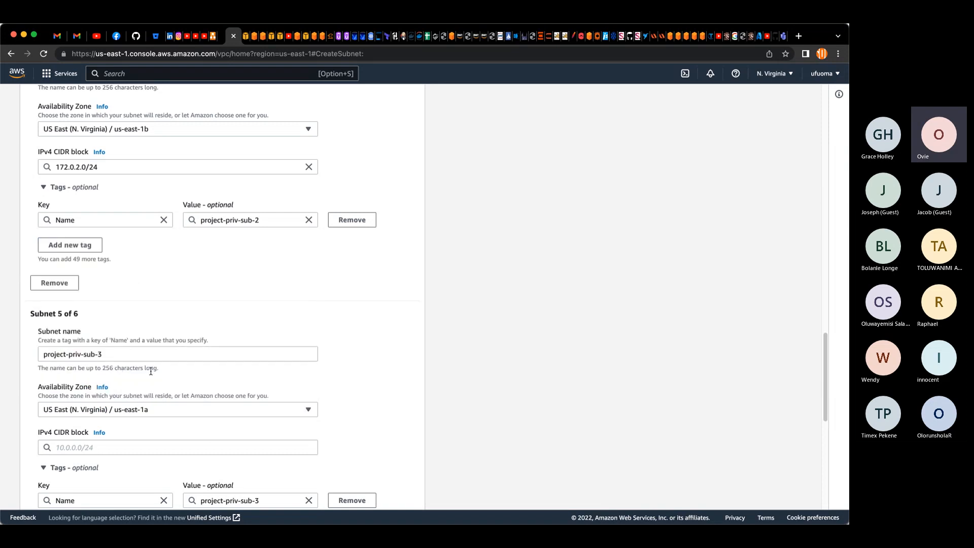
Step: Set the fifth subnet's IPv4 CIDR block to 172.0.3.0/24
{"action": "scroll", "coordinate": [152, 371], "scroll_direction": "down", "scroll_amount": 3}
{"action": "left_click", "coordinate": [135, 289]}
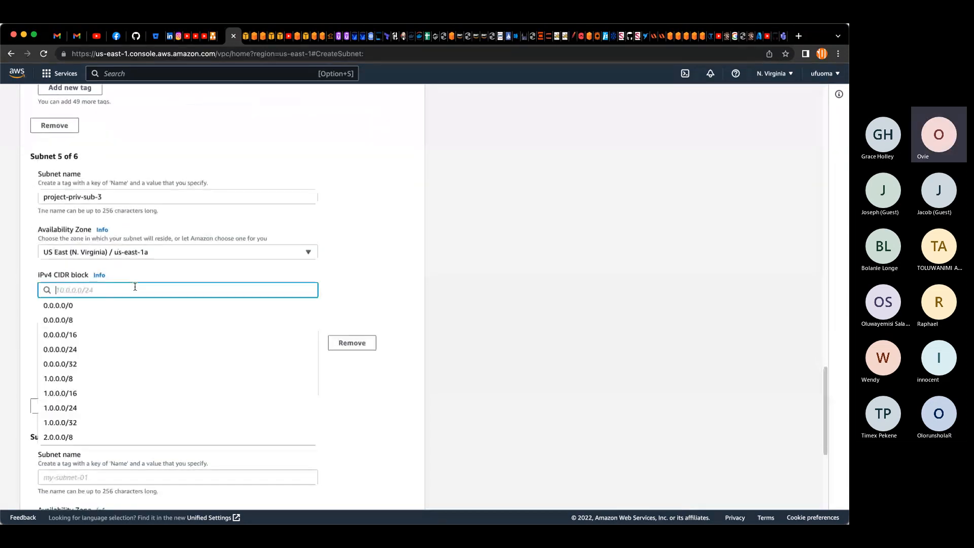
{"action": "type", "text": "172"}
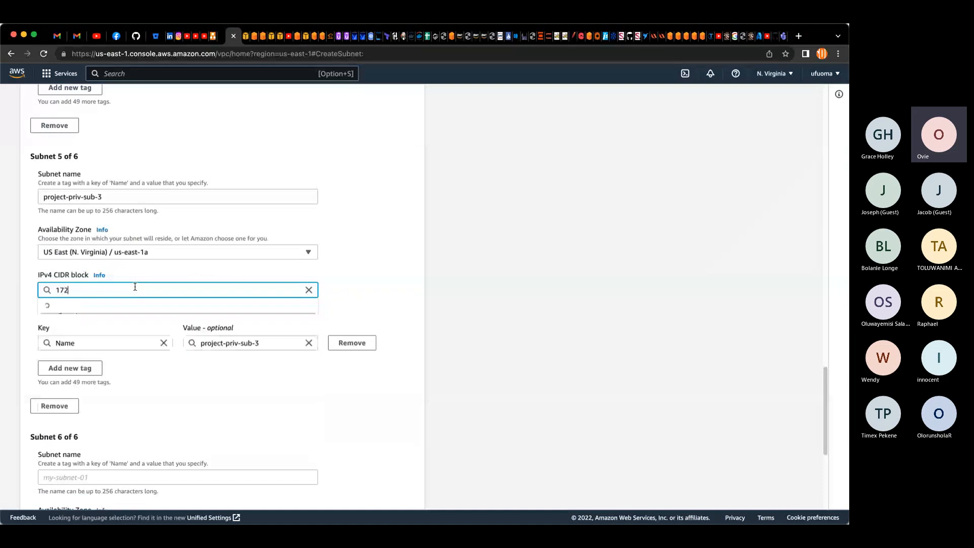
{"action": "type", "text": ".0.3"}
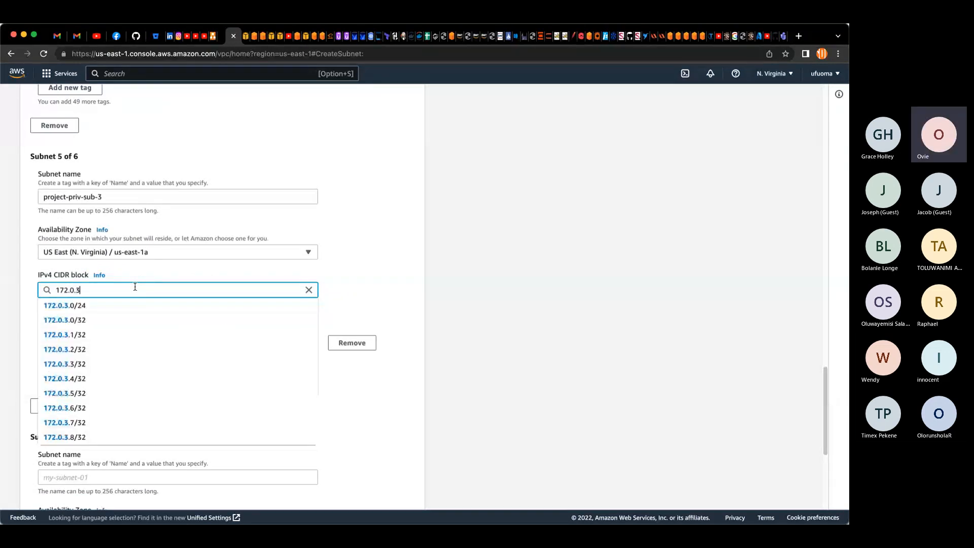
{"action": "type", "text": ".0"}
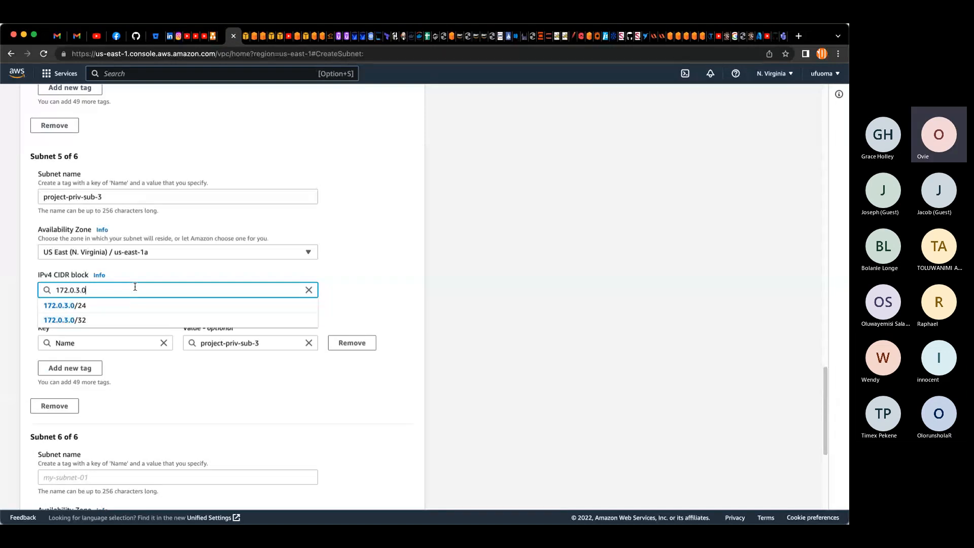
{"action": "type", "text": "/24"}
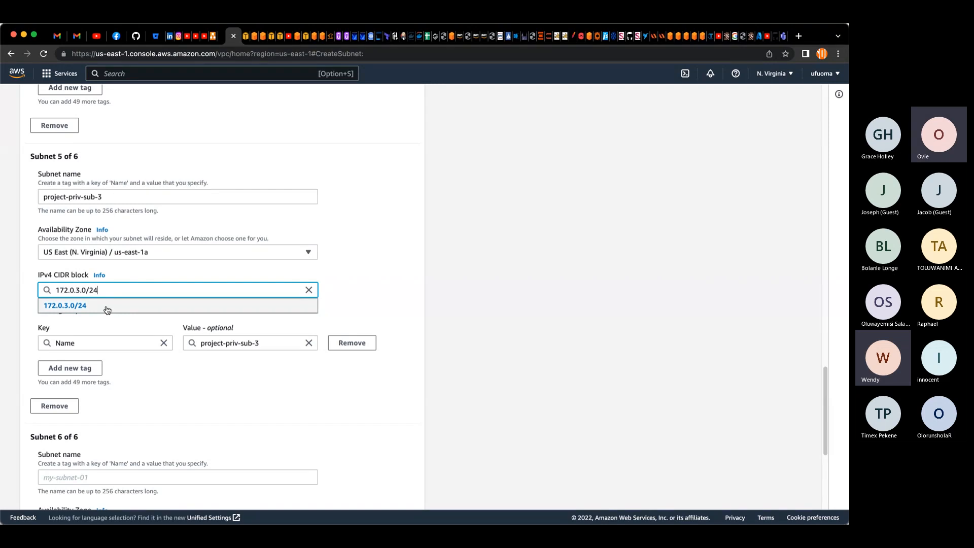
{"action": "left_click", "coordinate": [107, 305]}
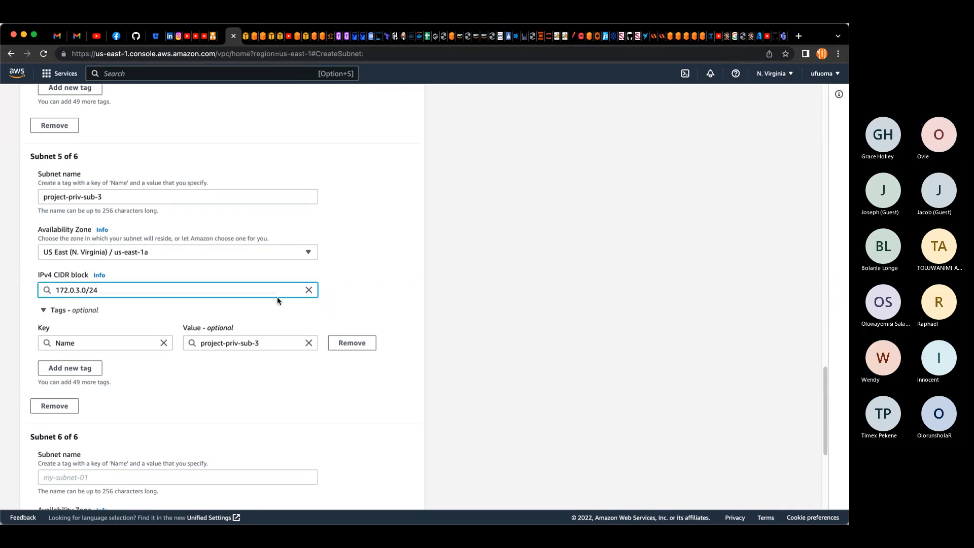
{"action": "left_click", "coordinate": [347, 297]}
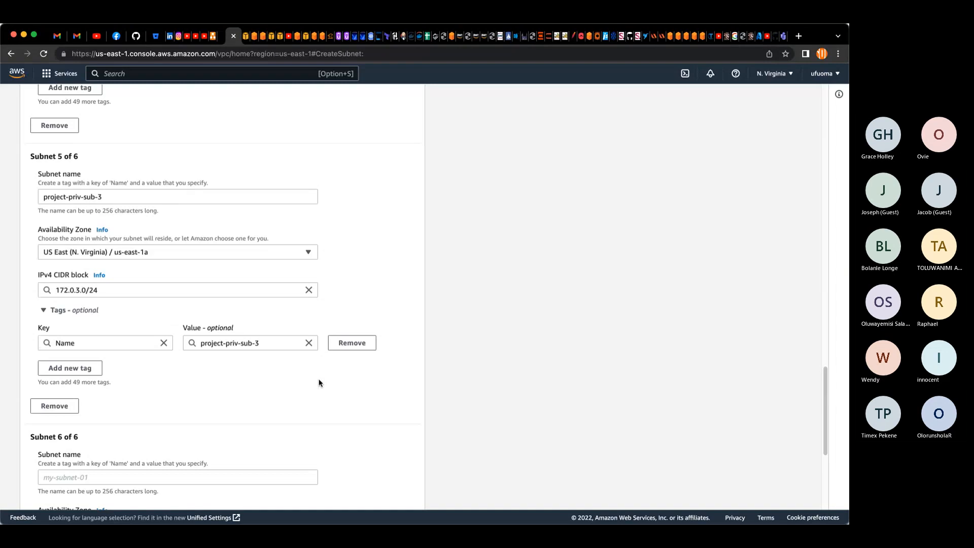
Step: Paste the copied name into the sixth subnet, rename it project-priv-sub-4, and set its Availability Zone to us-east-1b
{"action": "scroll", "coordinate": [318, 382], "scroll_direction": "up", "scroll_amount": 1}
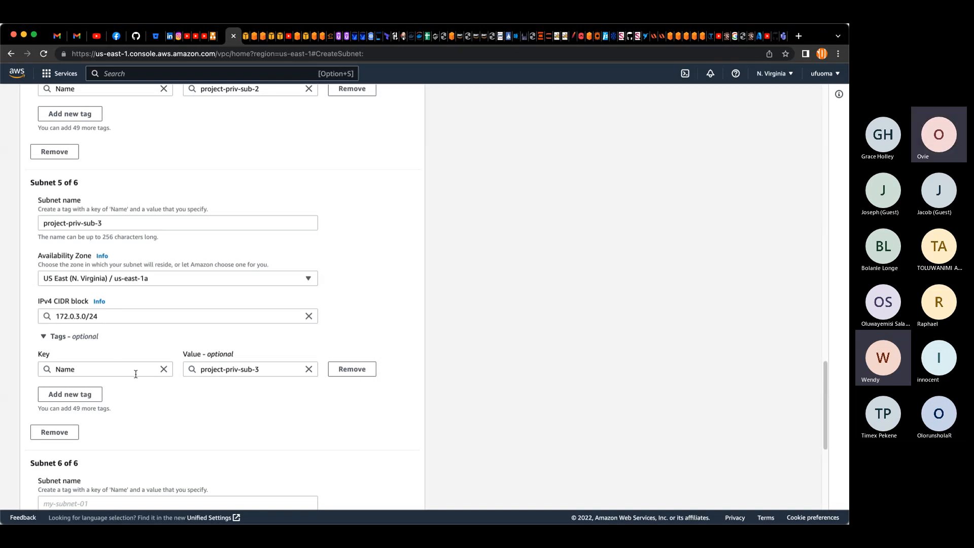
{"action": "scroll", "coordinate": [158, 380], "scroll_direction": "down", "scroll_amount": 1}
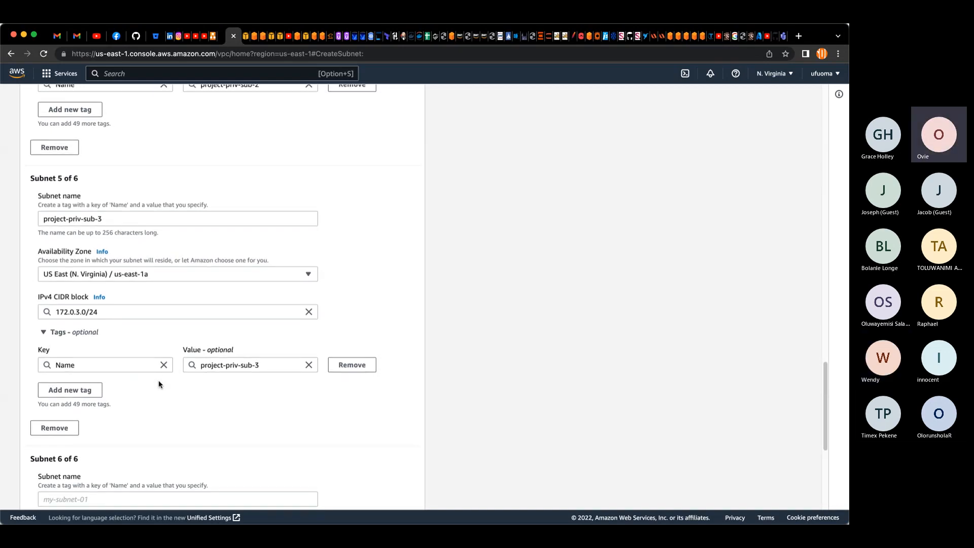
{"action": "scroll", "coordinate": [158, 384], "scroll_direction": "down", "scroll_amount": 5}
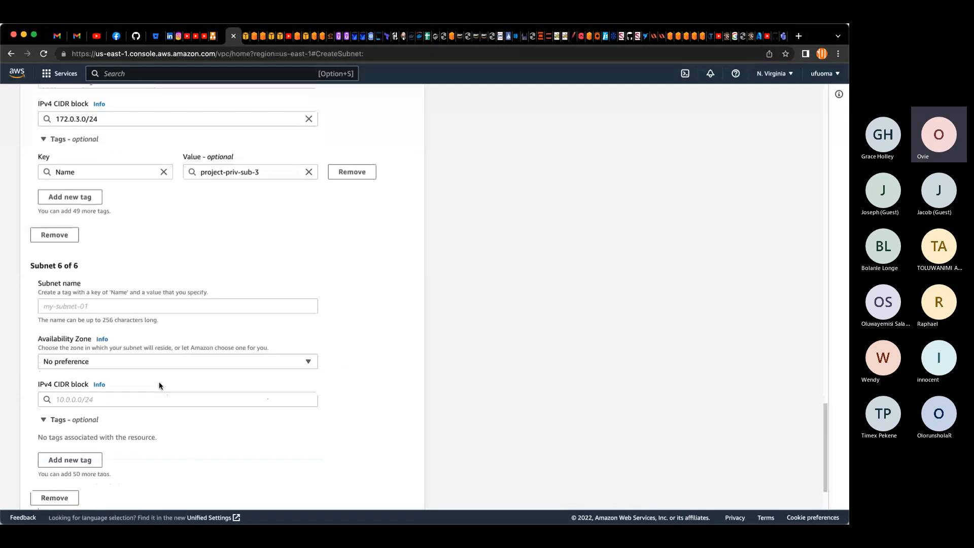
{"action": "left_click", "coordinate": [122, 232]}
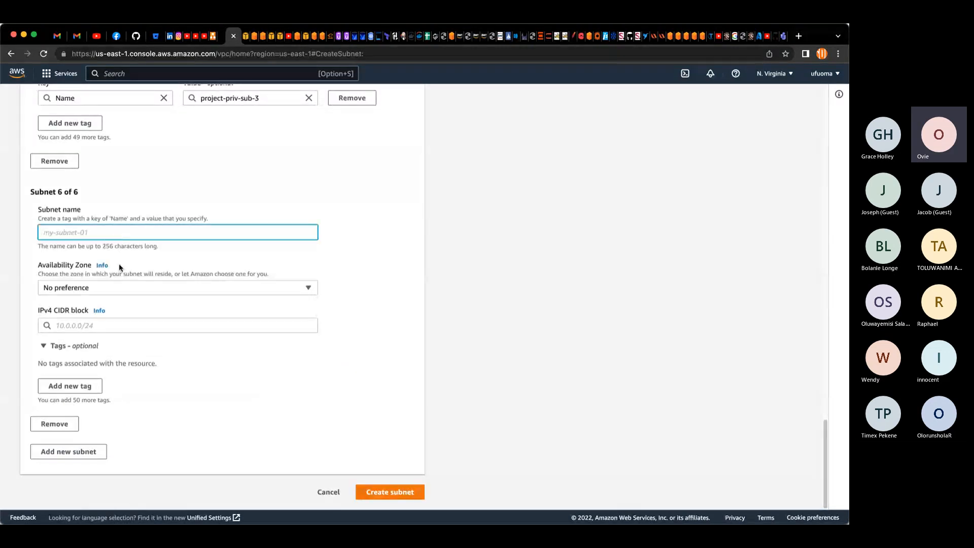
{"action": "type", "text": "project-priv-sub-1"}
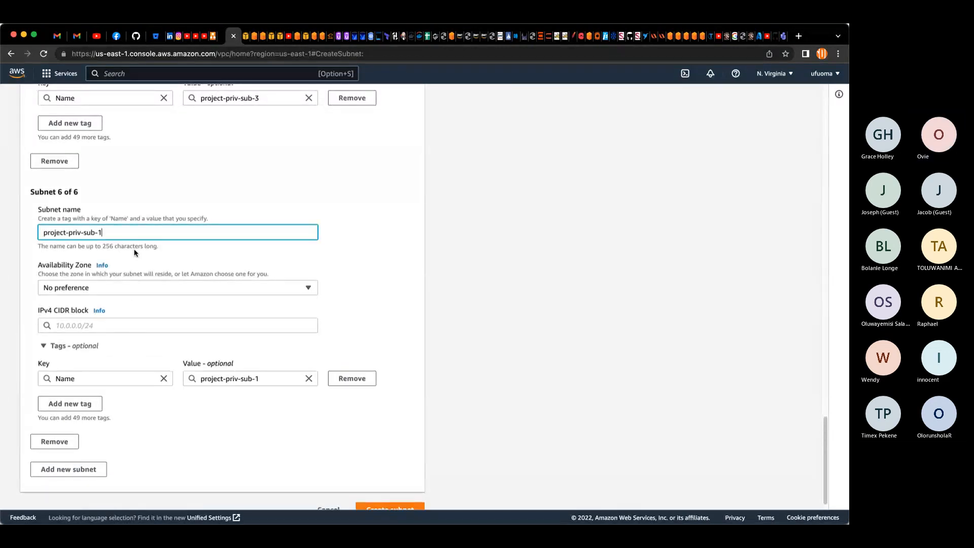
{"action": "key", "text": "BackSpace"}
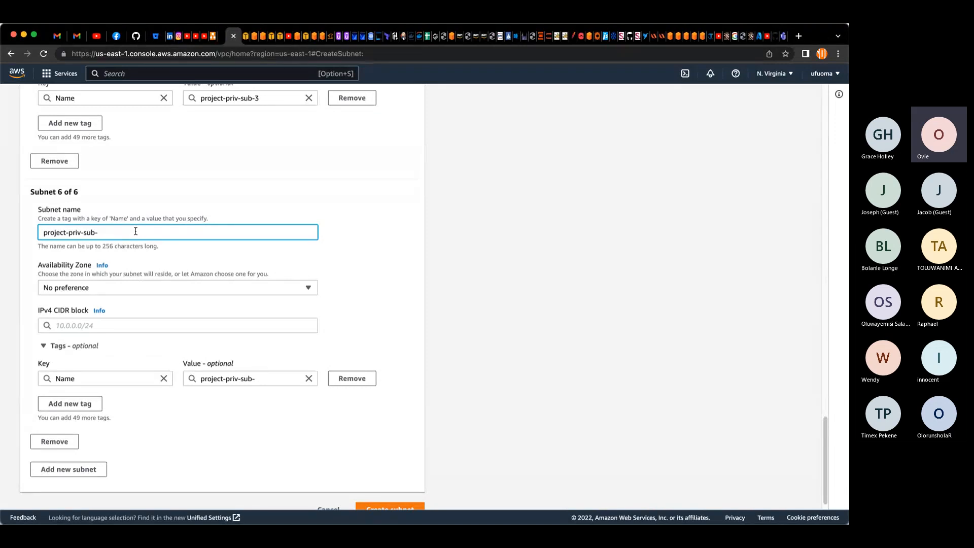
{"action": "type", "text": "4"}
{"action": "scroll", "coordinate": [127, 260], "scroll_direction": "up", "scroll_amount": 3}
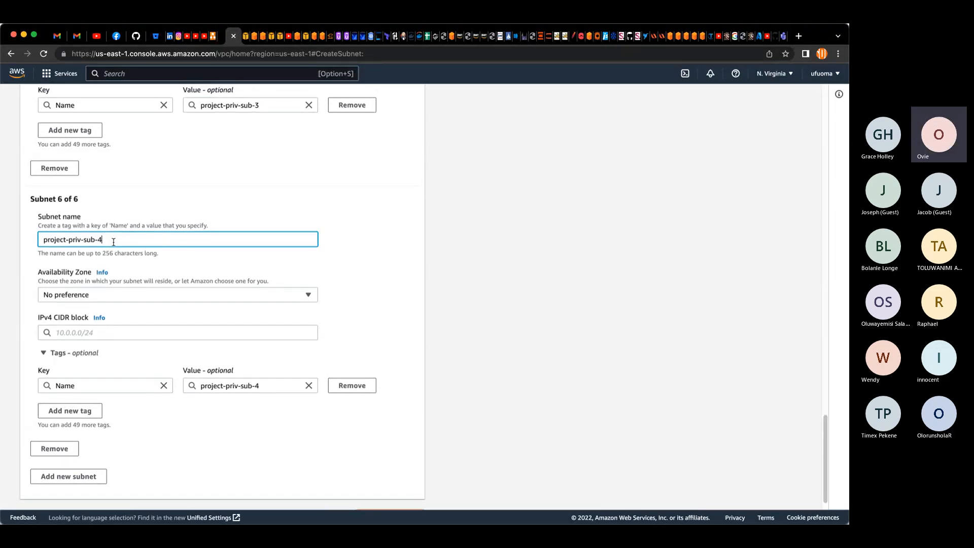
{"action": "scroll", "coordinate": [128, 275], "scroll_direction": "up", "scroll_amount": 4}
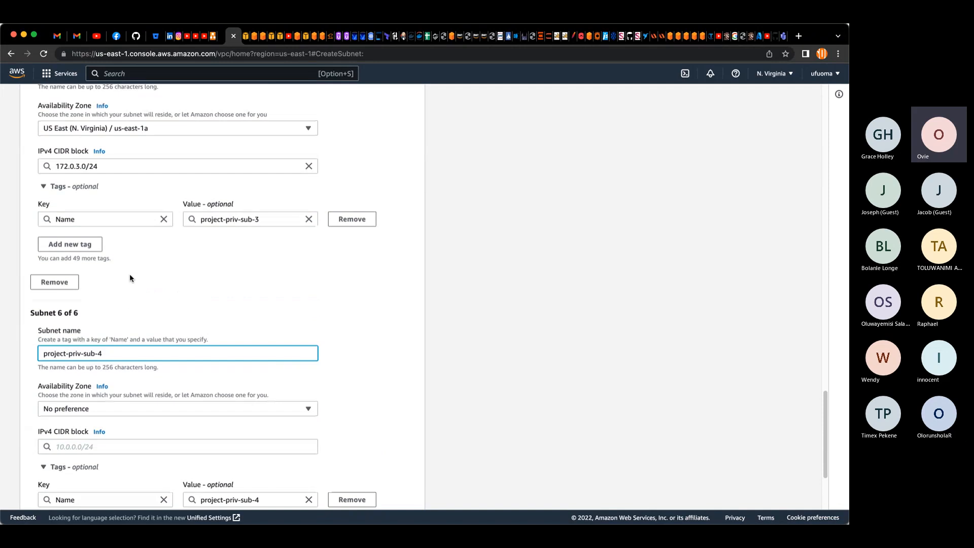
{"action": "scroll", "coordinate": [136, 272], "scroll_direction": "down", "scroll_amount": 8}
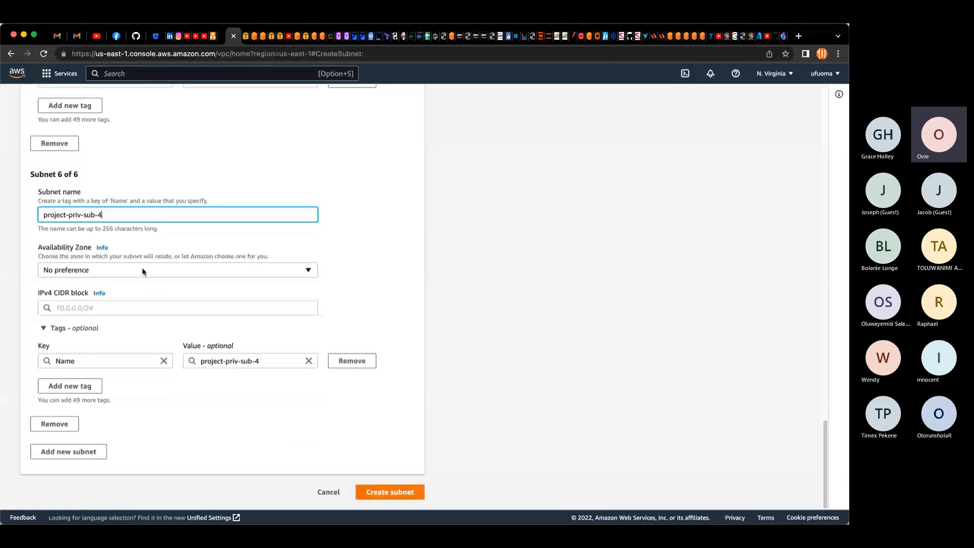
{"action": "left_click", "coordinate": [142, 270]}
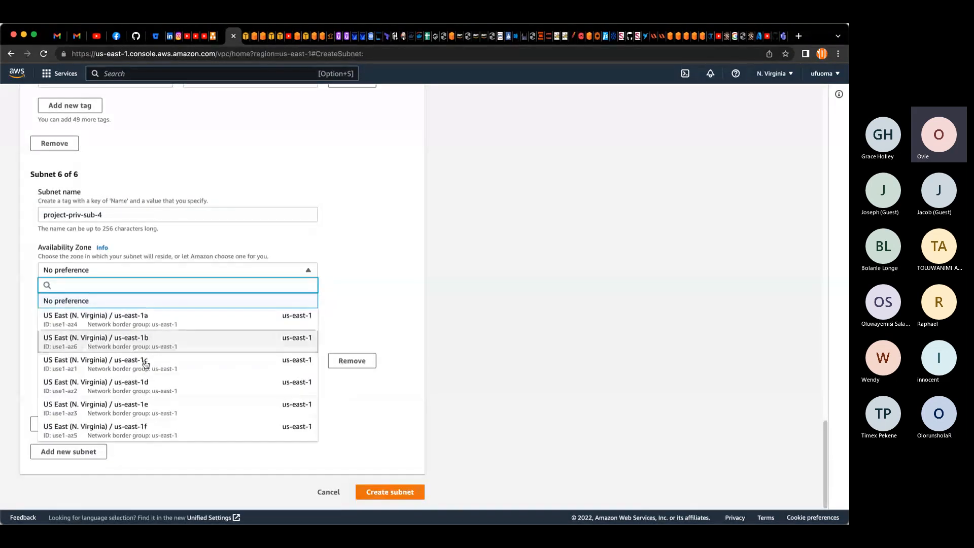
{"action": "left_click", "coordinate": [143, 341]}
Step: Set the sixth subnet's IPv4 CIDR block to 172.0.4.0/24
{"action": "left_click", "coordinate": [139, 307]}
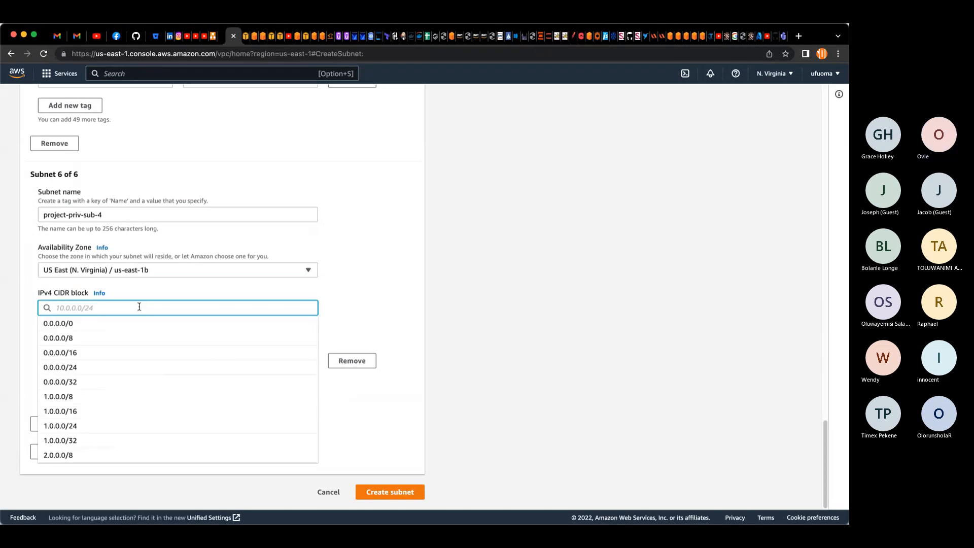
{"action": "type", "text": "1"}
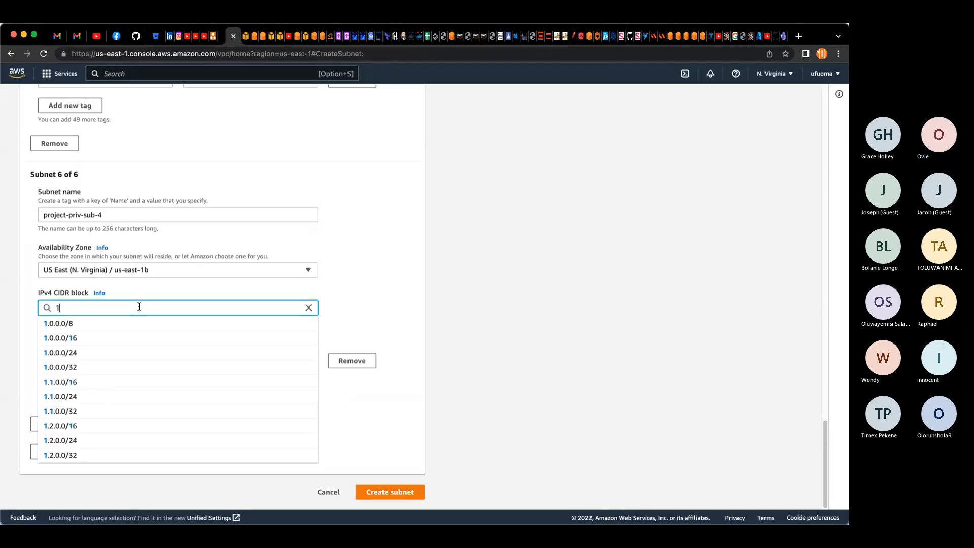
{"action": "type", "text": "sts"}
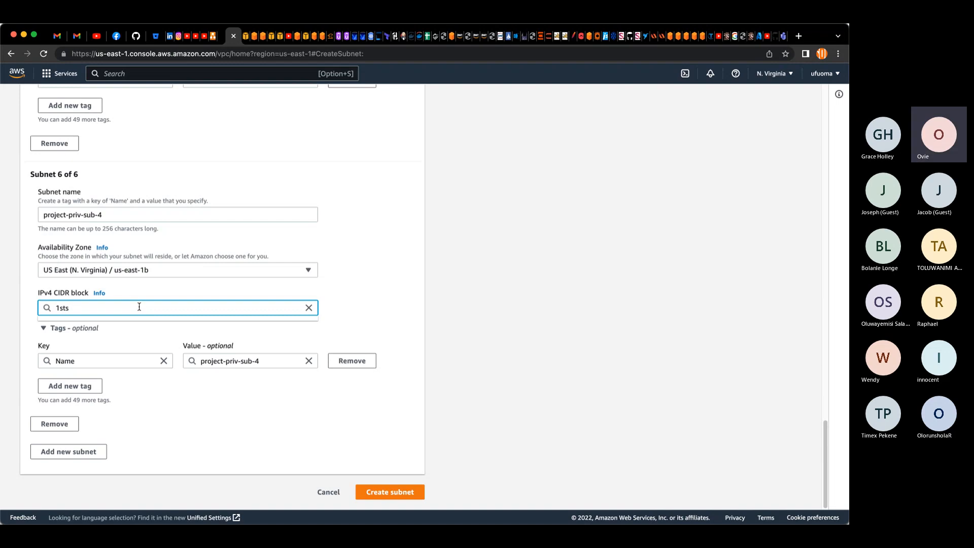
{"action": "key", "text": "BackSpace"}
{"action": "key", "text": "BackSpace"}
{"action": "key", "text": "BackSpace"}
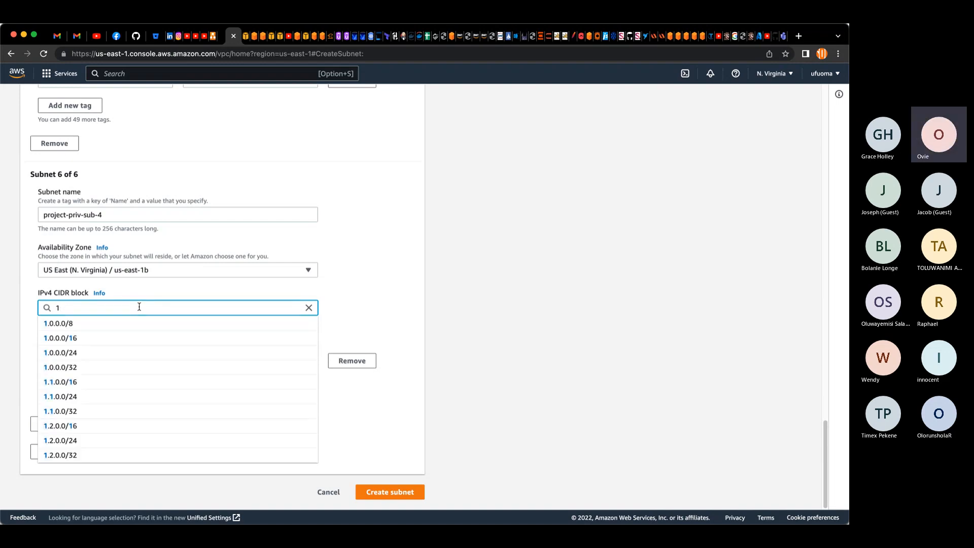
{"action": "type", "text": "72"}
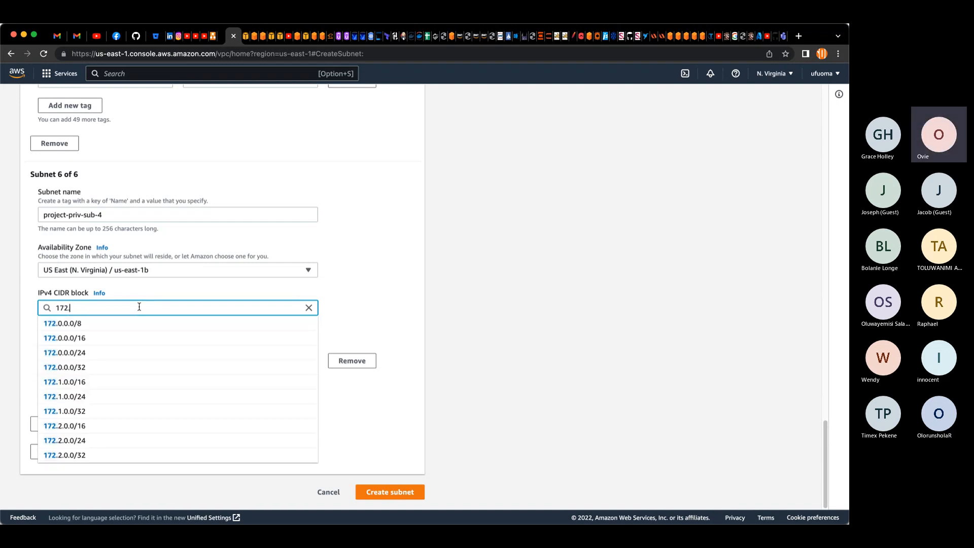
{"action": "type", "text": "."}
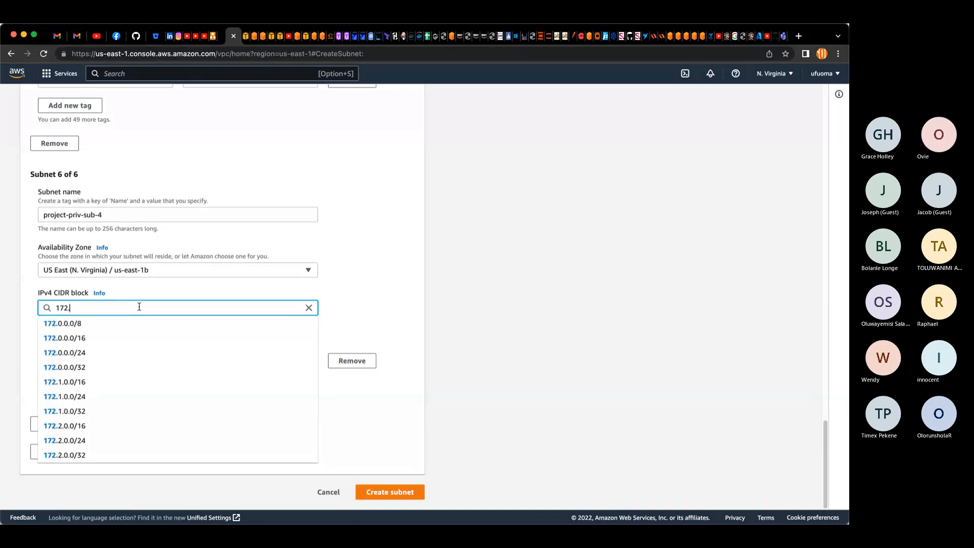
{"action": "type", "text": "0.4"}
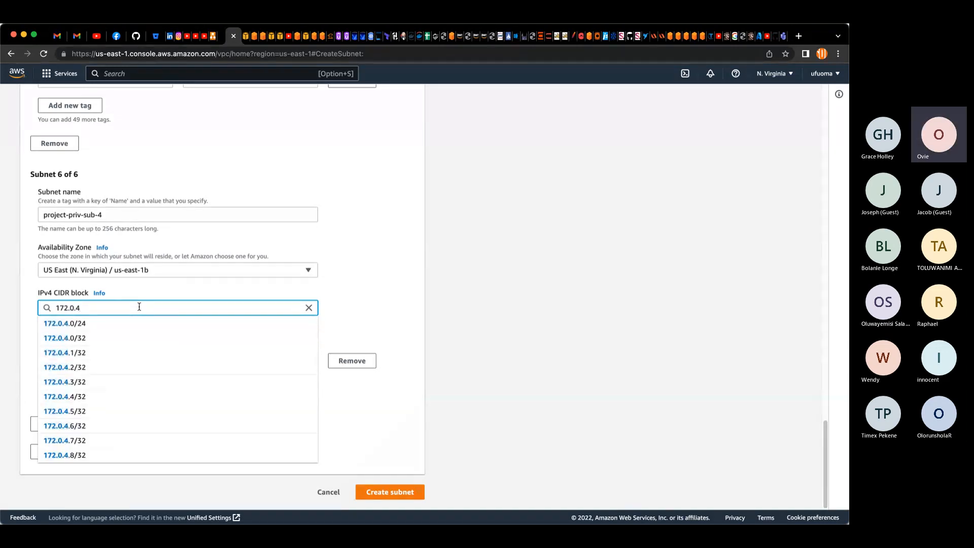
{"action": "type", "text": "."}
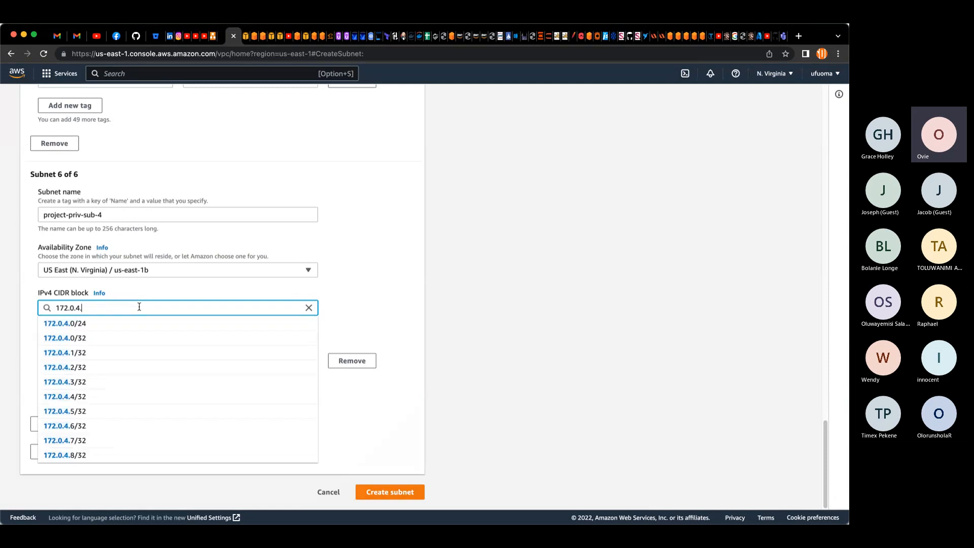
{"action": "type", "text": "0/2"}
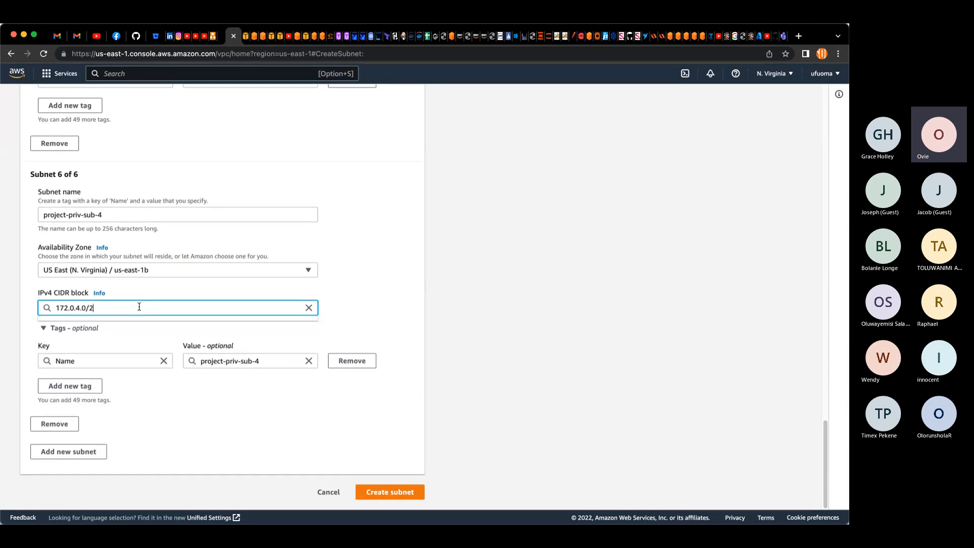
{"action": "type", "text": "4"}
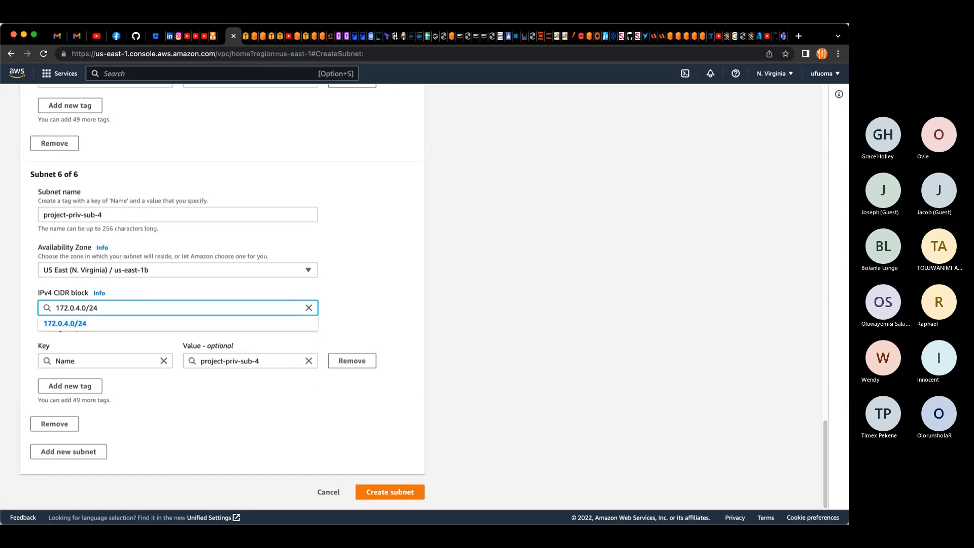
{"action": "left_click", "coordinate": [95, 328]}
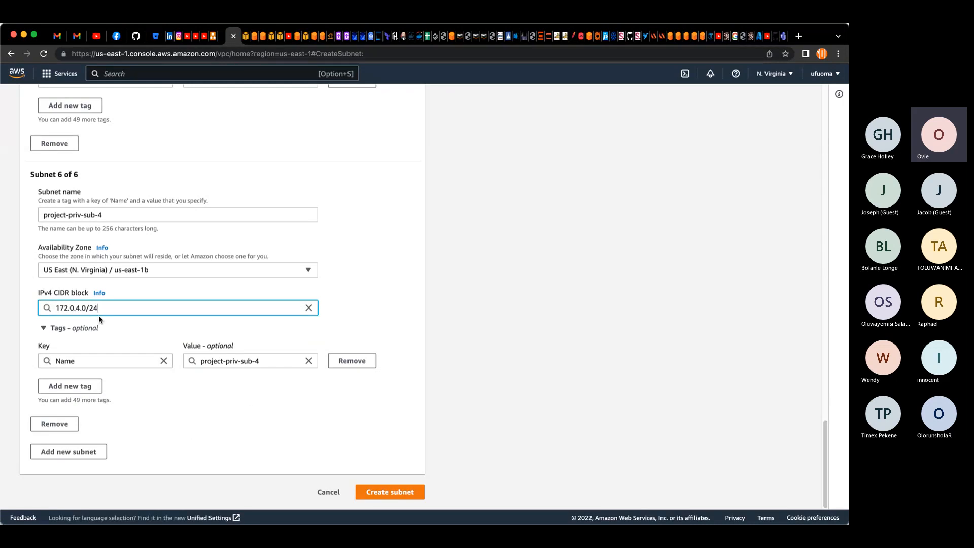
Step: Try to create the subnets and examine the VPC's associated IPv4 CIDR block at the top of the form
{"action": "left_click", "coordinate": [384, 491]}
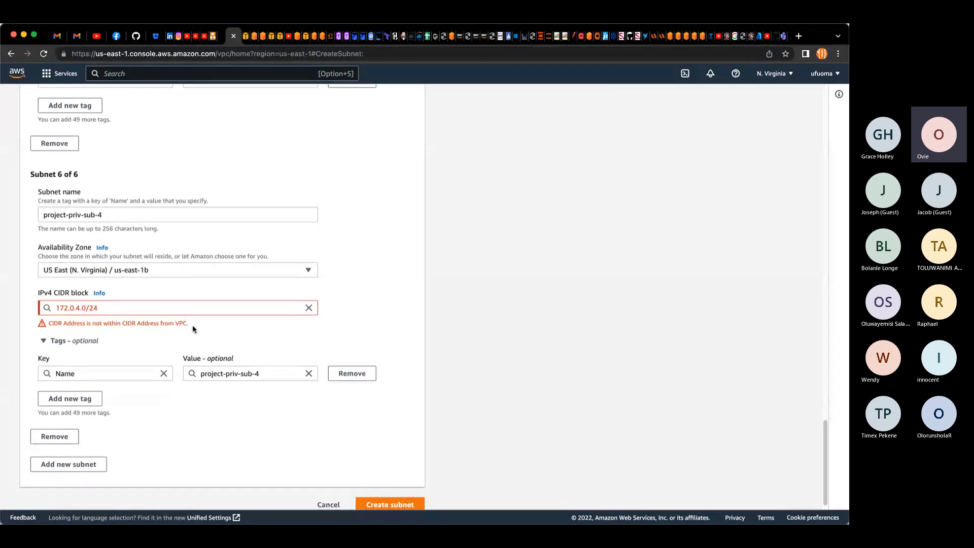
{"action": "scroll", "coordinate": [188, 328], "scroll_direction": "up", "scroll_amount": 2}
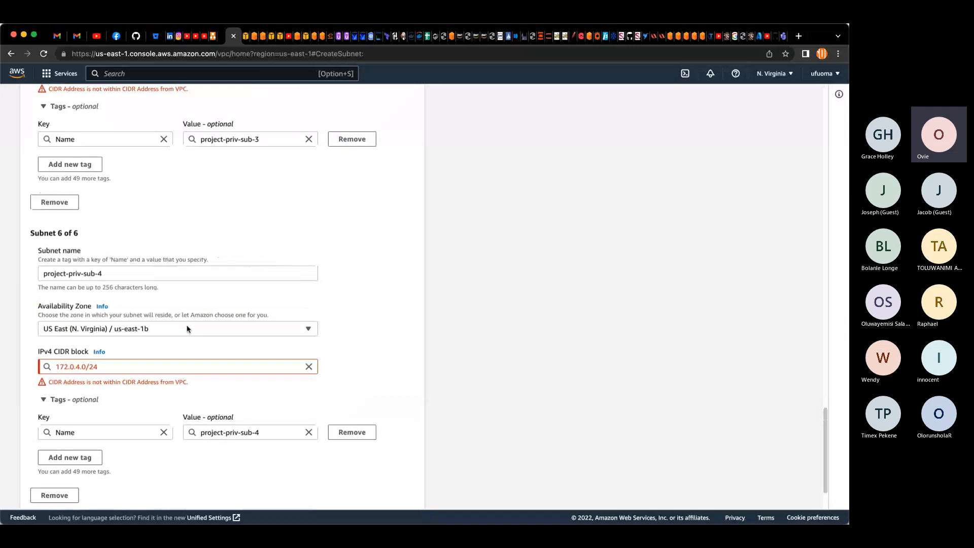
{"action": "scroll", "coordinate": [188, 328], "scroll_direction": "up", "scroll_amount": 6}
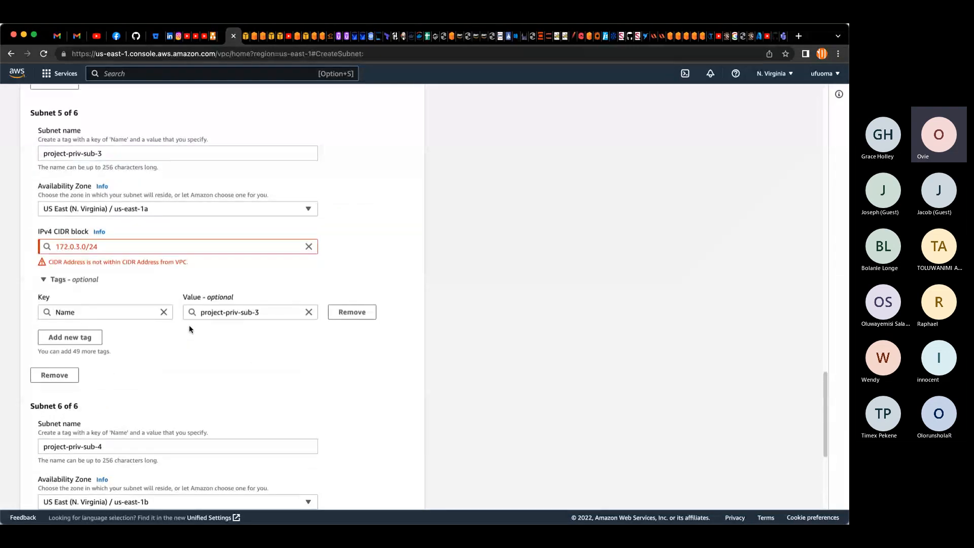
{"action": "scroll", "coordinate": [188, 328], "scroll_direction": "up", "scroll_amount": 3}
{"action": "scroll", "coordinate": [189, 328], "scroll_direction": "up", "scroll_amount": 18}
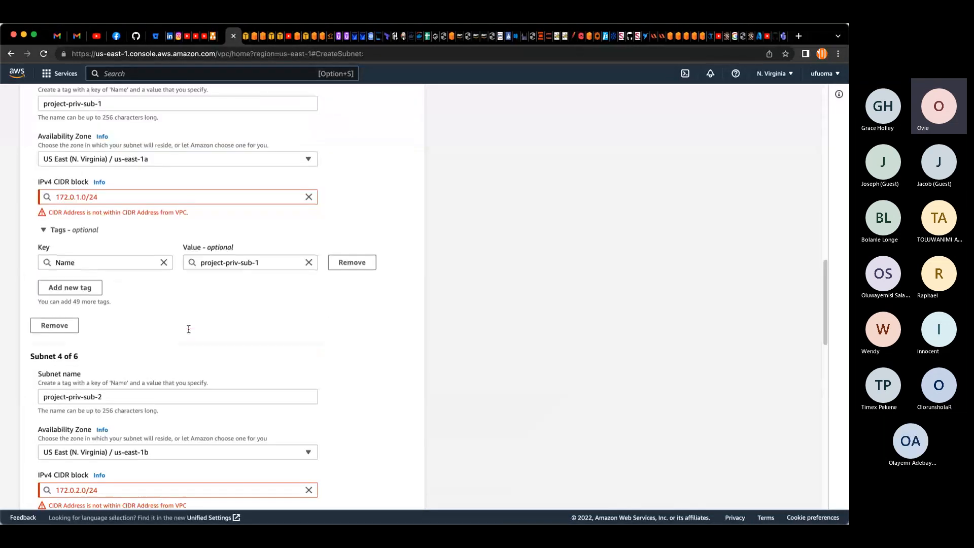
{"action": "scroll", "coordinate": [189, 333], "scroll_direction": "up", "scroll_amount": 7}
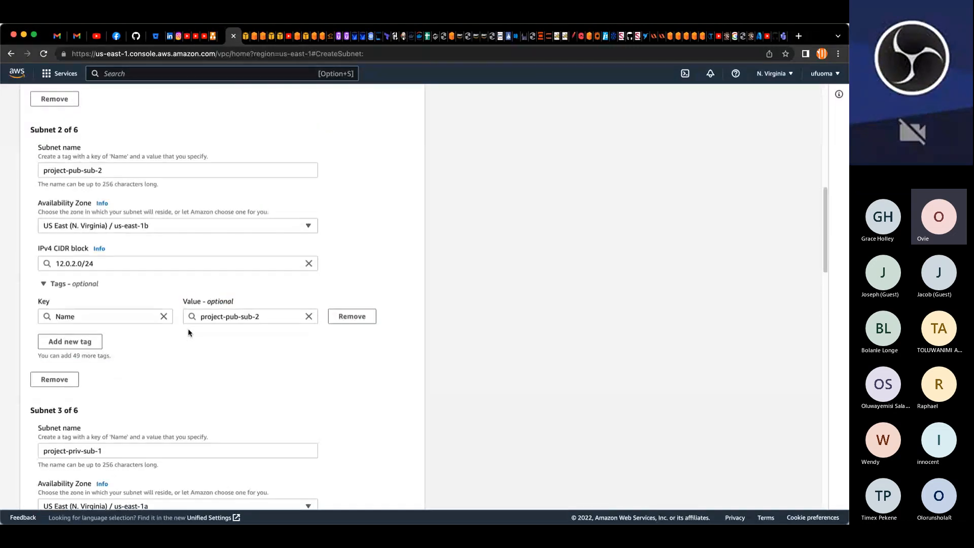
{"action": "scroll", "coordinate": [189, 332], "scroll_direction": "up", "scroll_amount": 15}
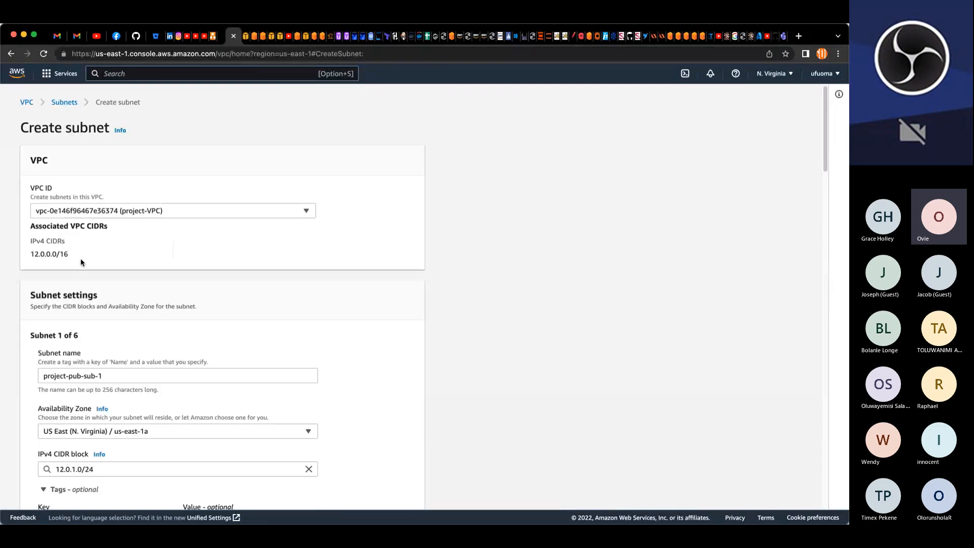
{"action": "left_click_drag", "start_coordinate": [75, 256], "coordinate": [40, 262]}
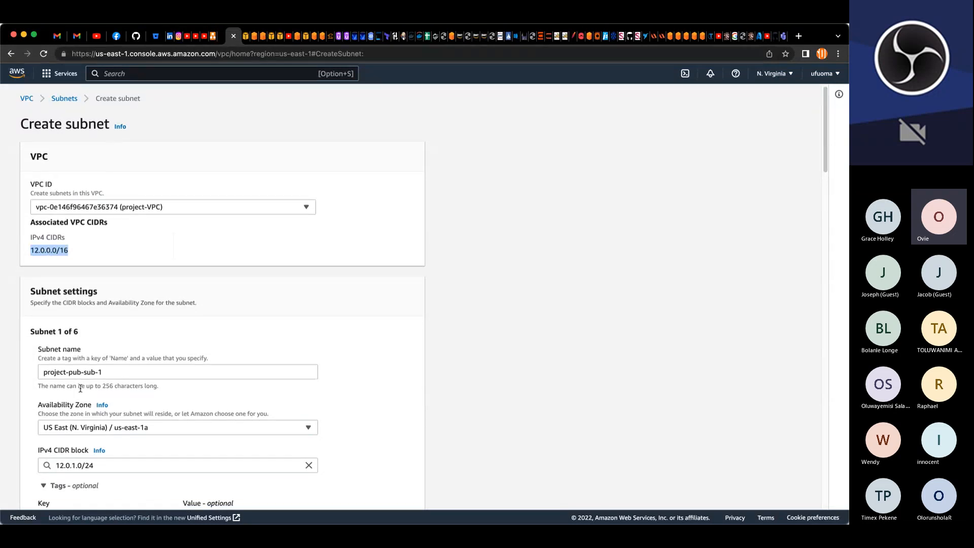
{"action": "scroll", "coordinate": [80, 388], "scroll_direction": "down", "scroll_amount": 2}
{"action": "scroll", "coordinate": [80, 388], "scroll_direction": "down", "scroll_amount": 3}
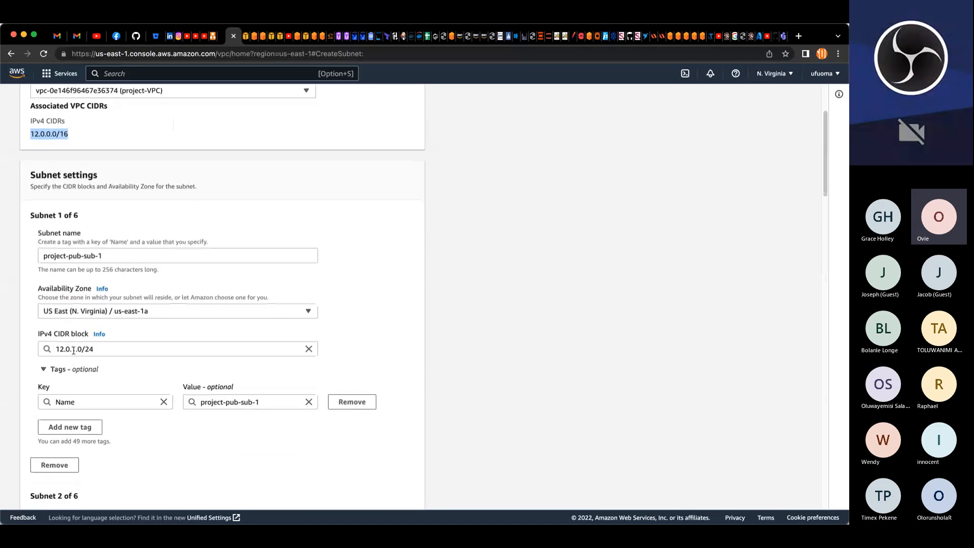
{"action": "left_click", "coordinate": [50, 145]}
Step: Change the third subnet's IPv4 CIDR block to 12.0.3.0/24
{"action": "scroll", "coordinate": [85, 382], "scroll_direction": "down", "scroll_amount": 6}
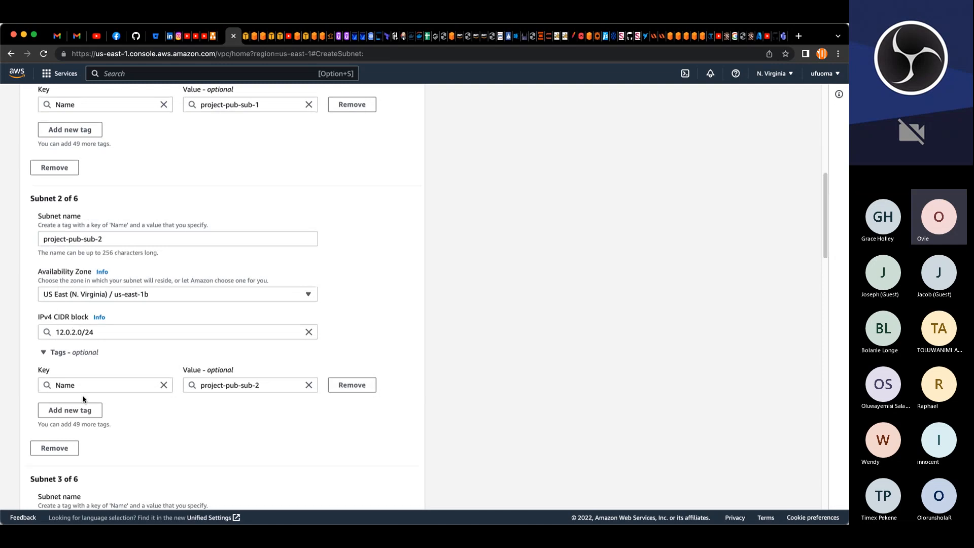
{"action": "scroll", "coordinate": [82, 394], "scroll_direction": "down", "scroll_amount": 2}
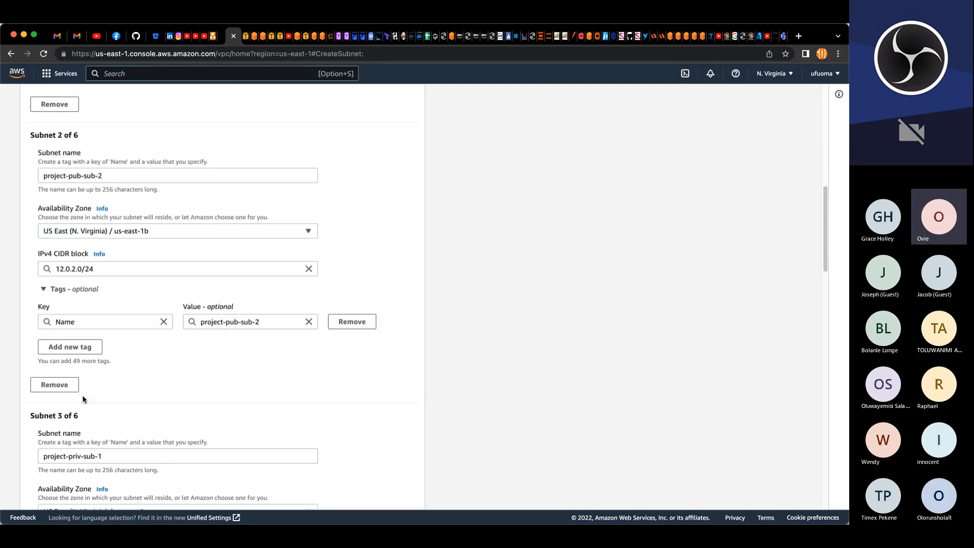
{"action": "scroll", "coordinate": [84, 391], "scroll_direction": "down", "scroll_amount": 2}
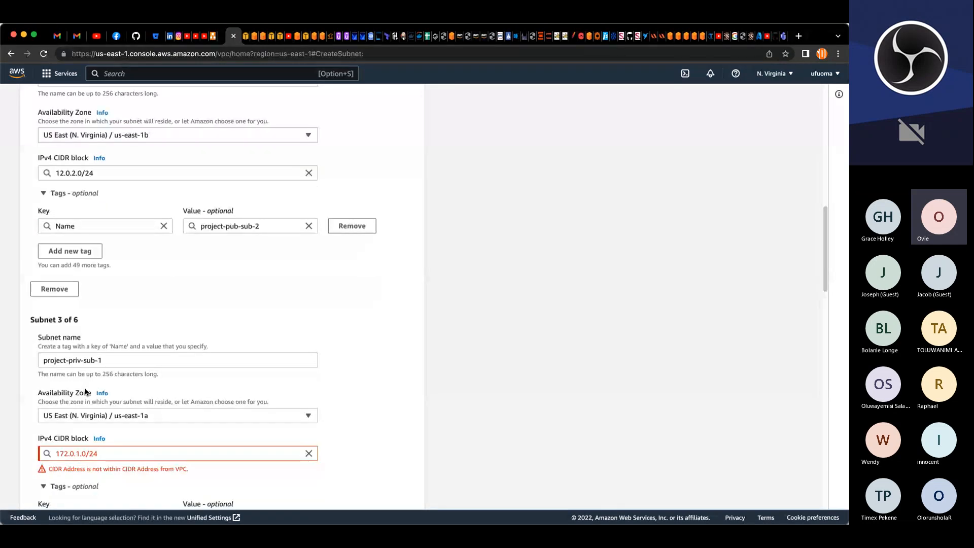
{"action": "left_click", "coordinate": [65, 406]}
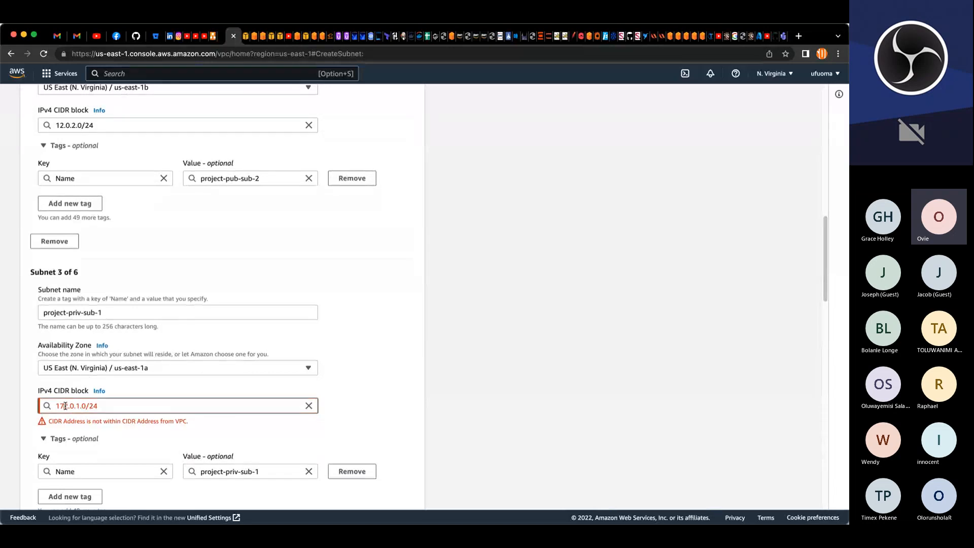
{"action": "key", "text": "BackSpace"}
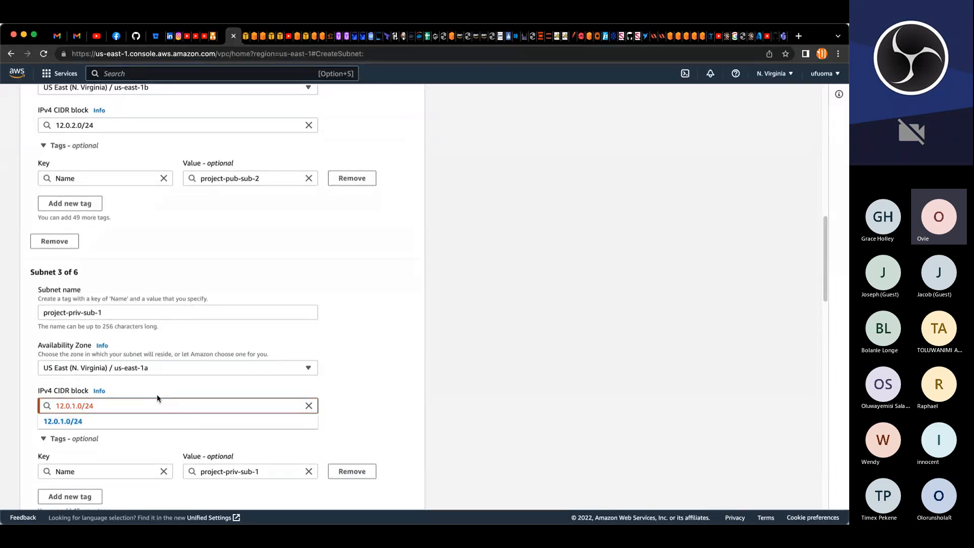
{"action": "key", "text": "Right"}
{"action": "key", "text": "Right"}
{"action": "key", "text": "Right"}
{"action": "key", "text": "Right"}
{"action": "key", "text": "Right"}
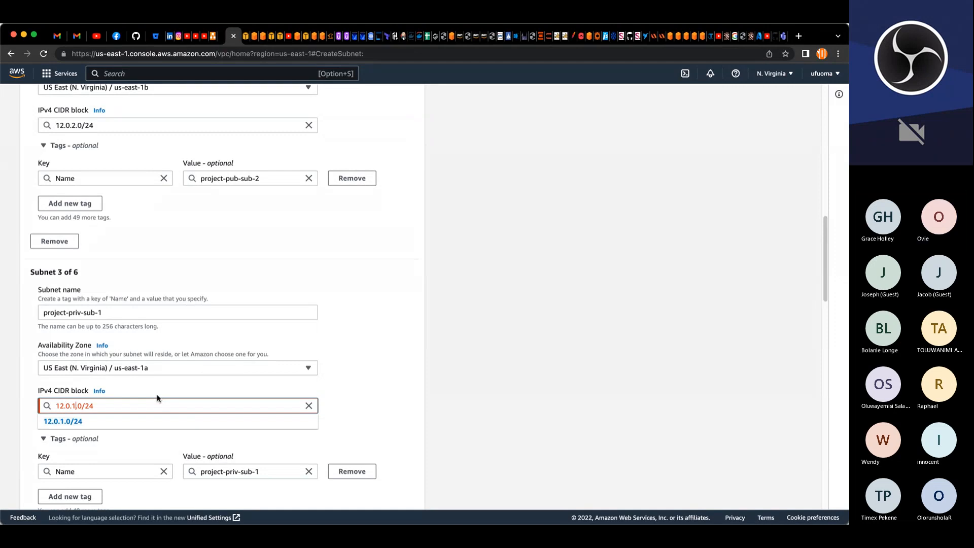
{"action": "key", "text": "BackSpace"}
{"action": "type", "text": "3"}
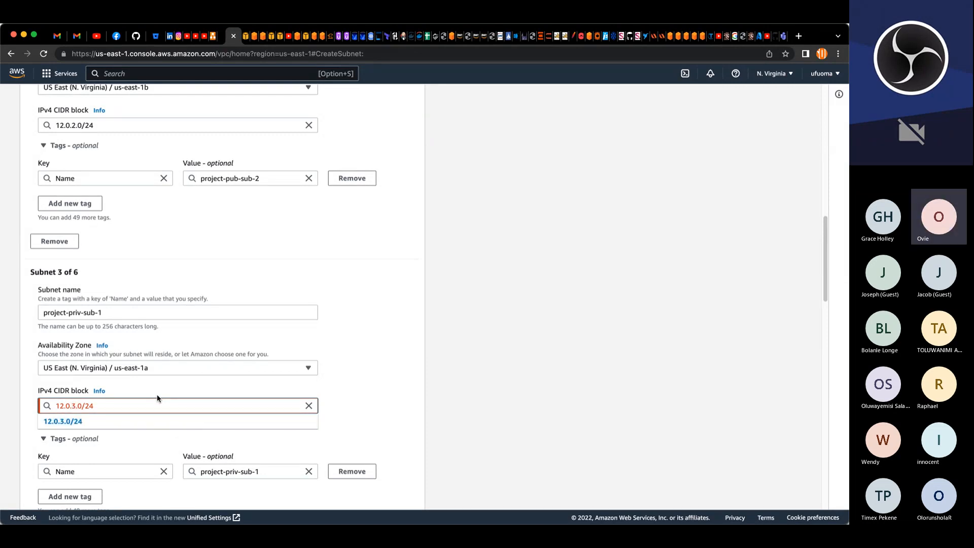
{"action": "left_click", "coordinate": [157, 421]}
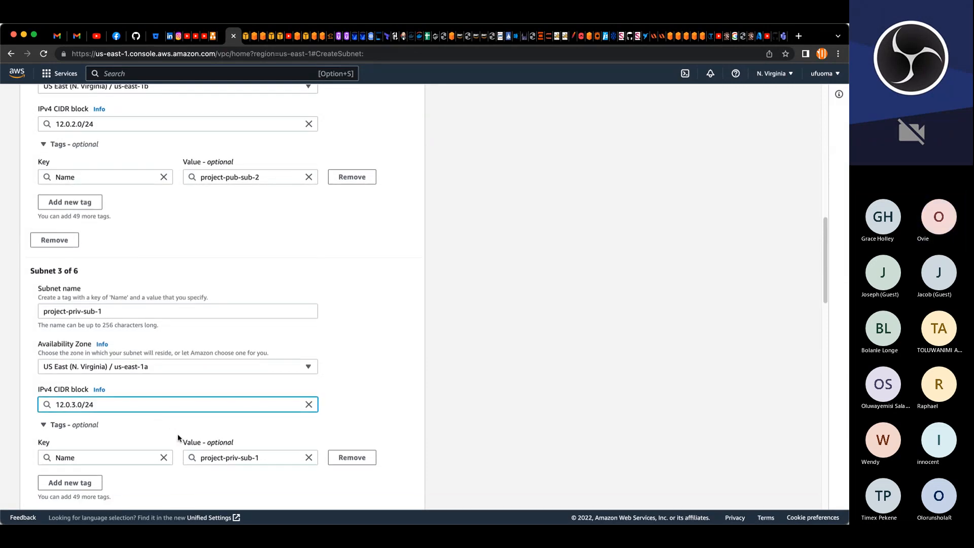
Step: Change the fourth subnet's IPv4 CIDR block to 12.0.4.0/24
{"action": "scroll", "coordinate": [177, 436], "scroll_direction": "down", "scroll_amount": 5}
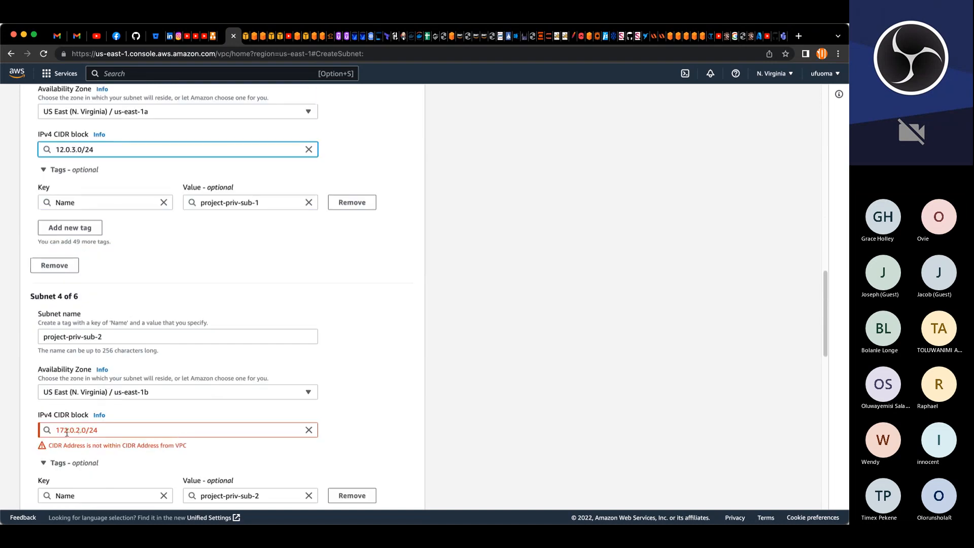
{"action": "left_click", "coordinate": [77, 431]}
{"action": "key", "text": "BackSpace"}
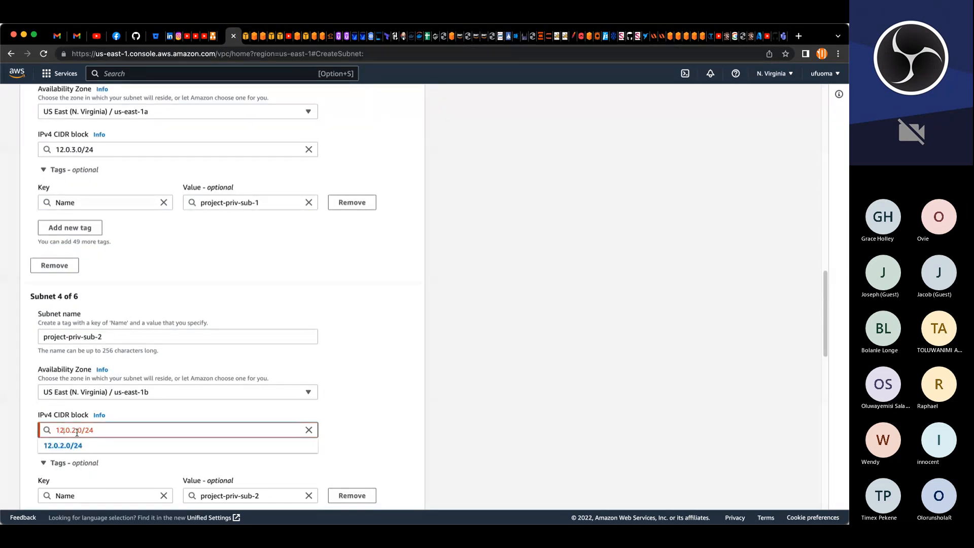
{"action": "key", "text": "BackSpace"}
{"action": "type", "text": "4"}
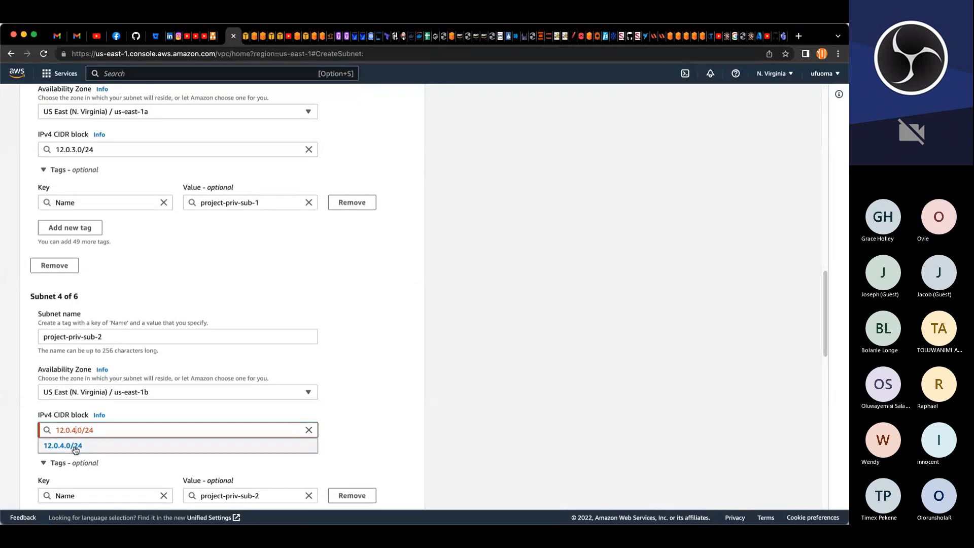
{"action": "left_click", "coordinate": [74, 447]}
Step: Change the fifth subnet's IPv4 CIDR block to 12.0.5.0/24
{"action": "scroll", "coordinate": [78, 432], "scroll_direction": "down", "scroll_amount": 5}
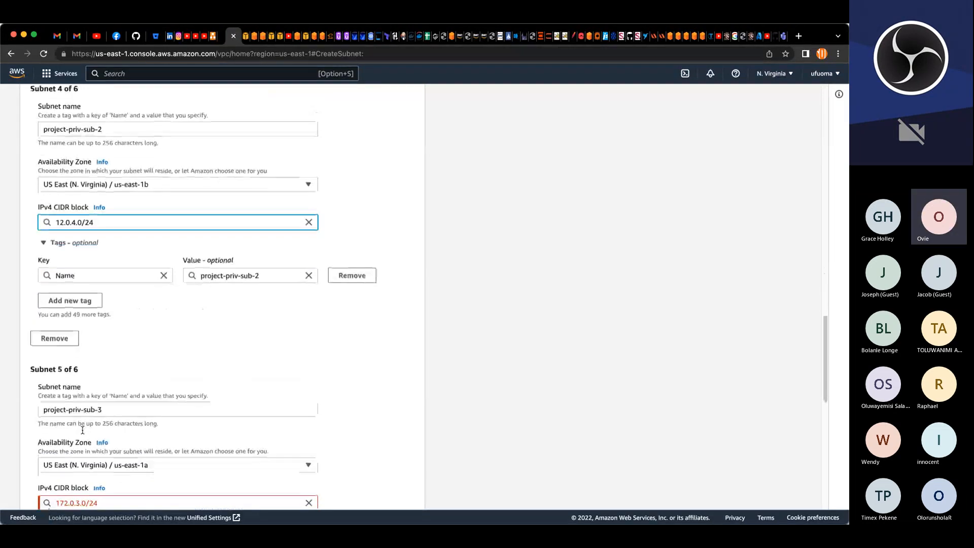
{"action": "scroll", "coordinate": [82, 430], "scroll_direction": "down", "scroll_amount": 3}
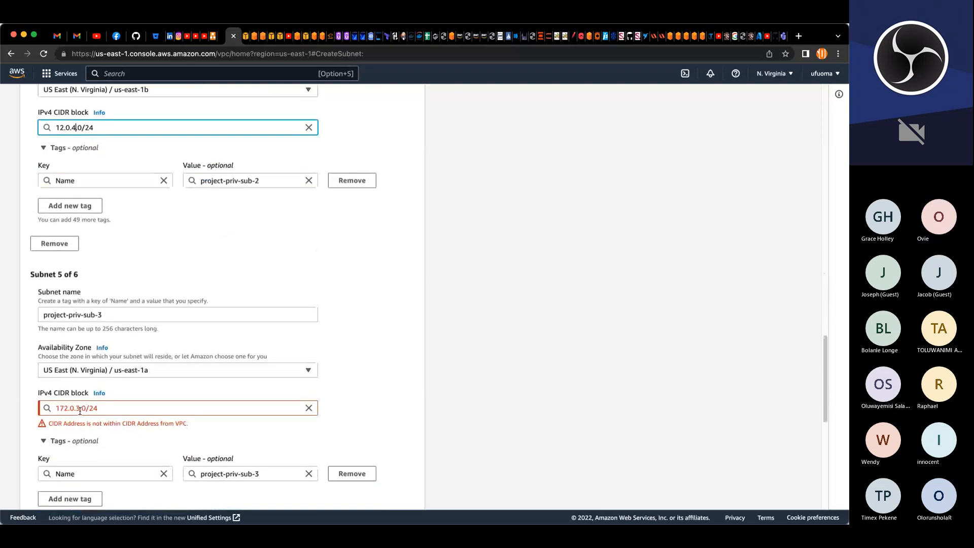
{"action": "left_click", "coordinate": [79, 408]}
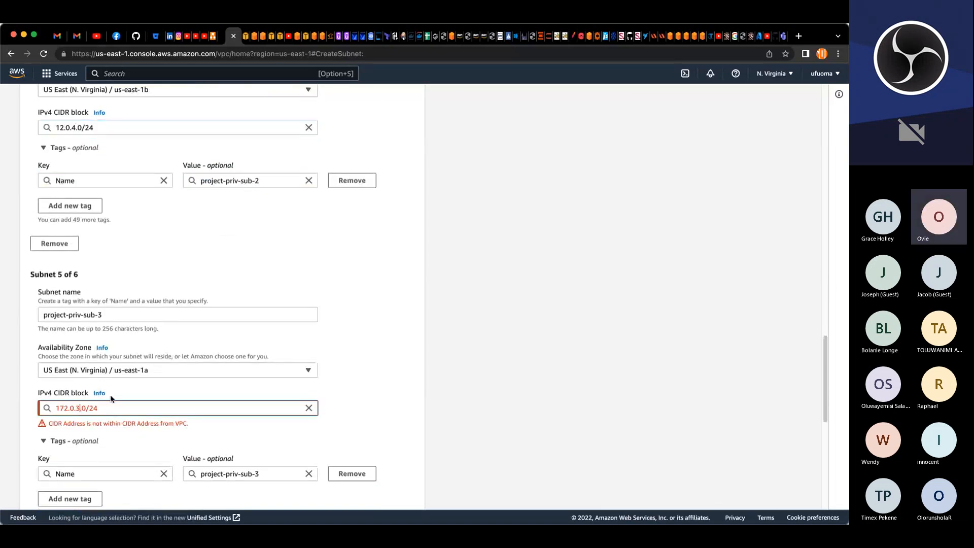
{"action": "key", "text": "BackSpace"}
{"action": "type", "text": "5"}
{"action": "key", "text": "Left"}
{"action": "key", "text": "Left"}
{"action": "key", "text": "Left"}
{"action": "key", "text": "Left"}
{"action": "key", "text": "Left"}
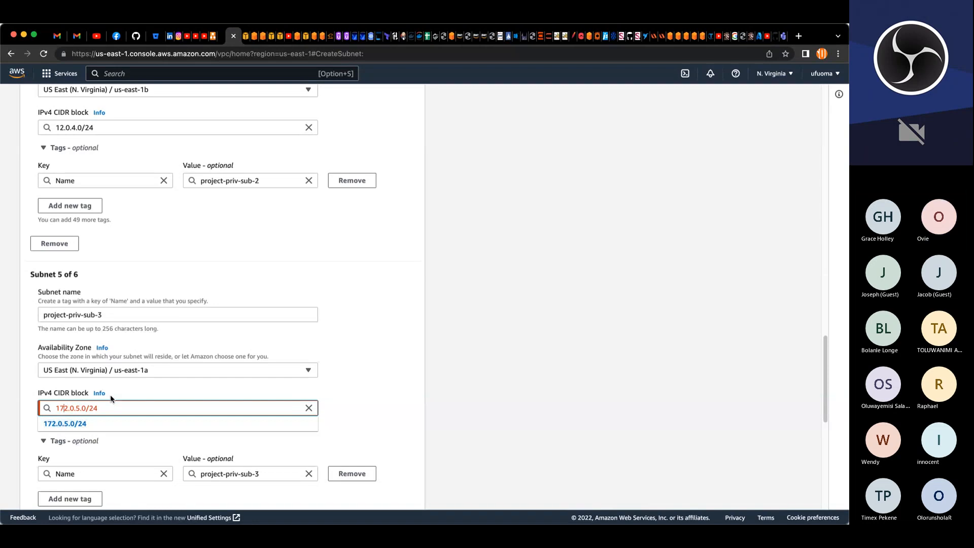
{"action": "key", "text": "BackSpace"}
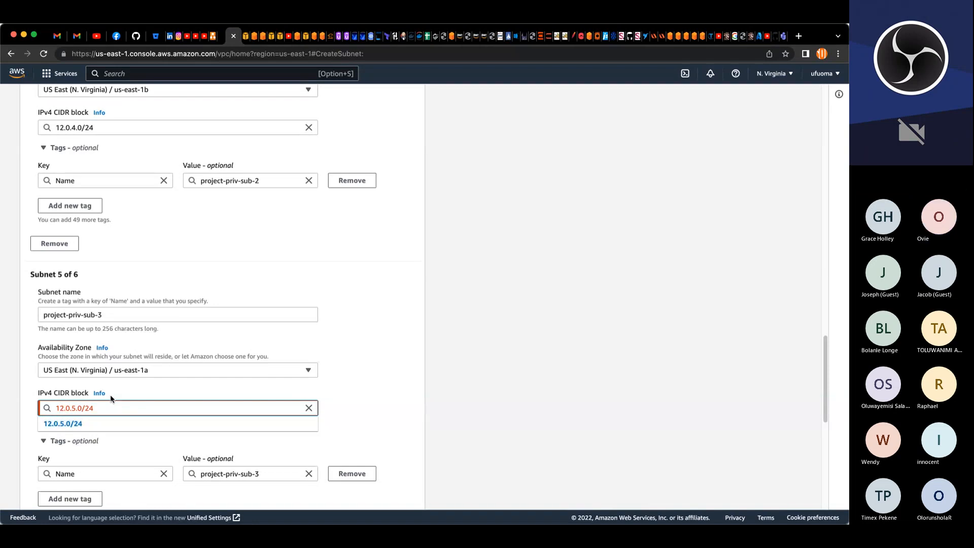
{"action": "left_click", "coordinate": [116, 424]}
Step: Change the sixth subnet's IPv4 CIDR block to 12.0.6.0/24
{"action": "scroll", "coordinate": [120, 430], "scroll_direction": "down", "scroll_amount": 5}
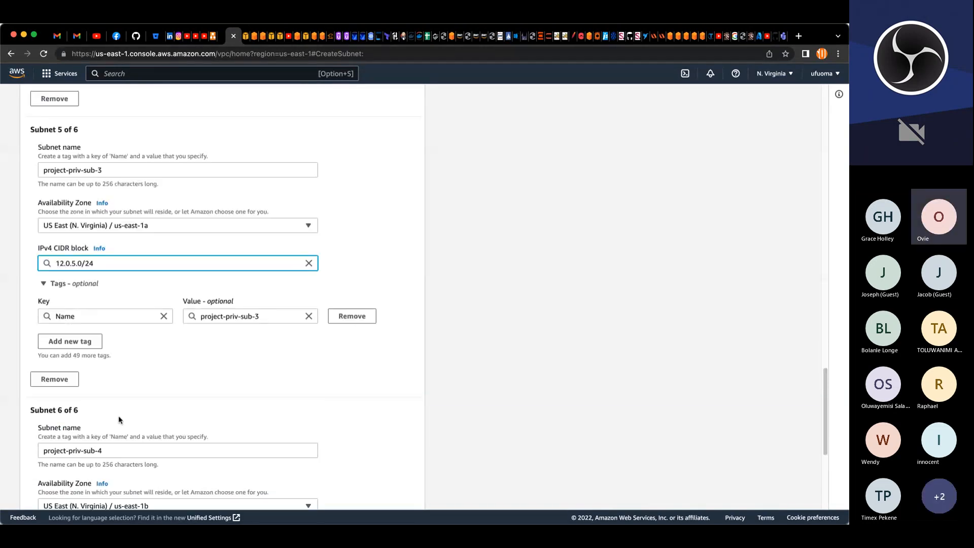
{"action": "left_click", "coordinate": [117, 415]}
{"action": "key", "text": "Left"}
{"action": "key", "text": "Left"}
{"action": "key", "text": "Left"}
{"action": "key", "text": "Left"}
{"action": "key", "text": "Left"}
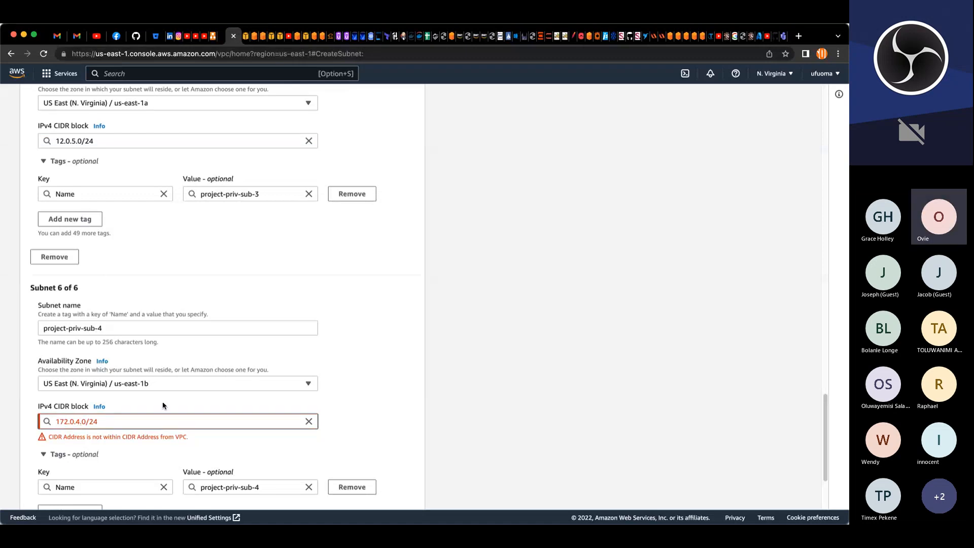
{"action": "key", "text": "BackSpace"}
{"action": "type", "text": "6"}
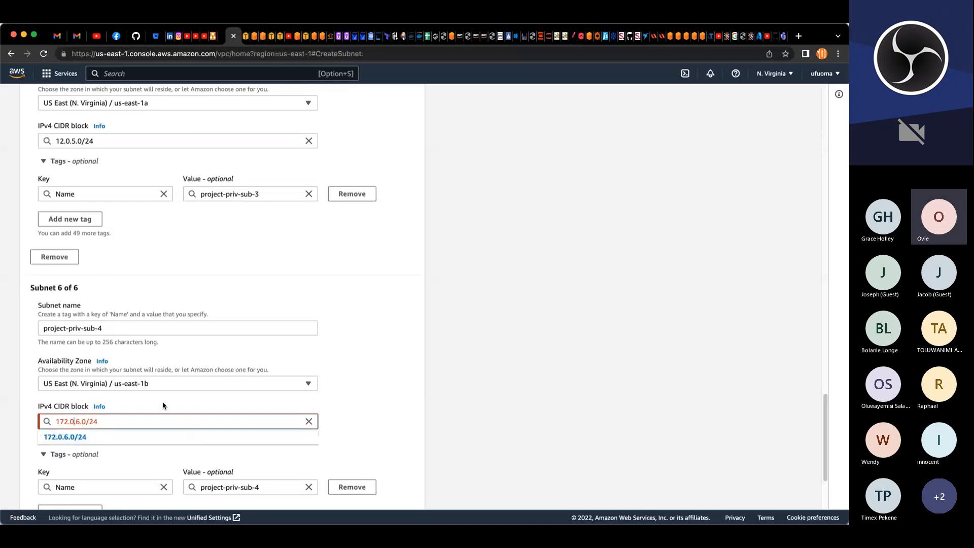
{"action": "key", "text": "Left"}
{"action": "key", "text": "Left"}
{"action": "key", "text": "Left"}
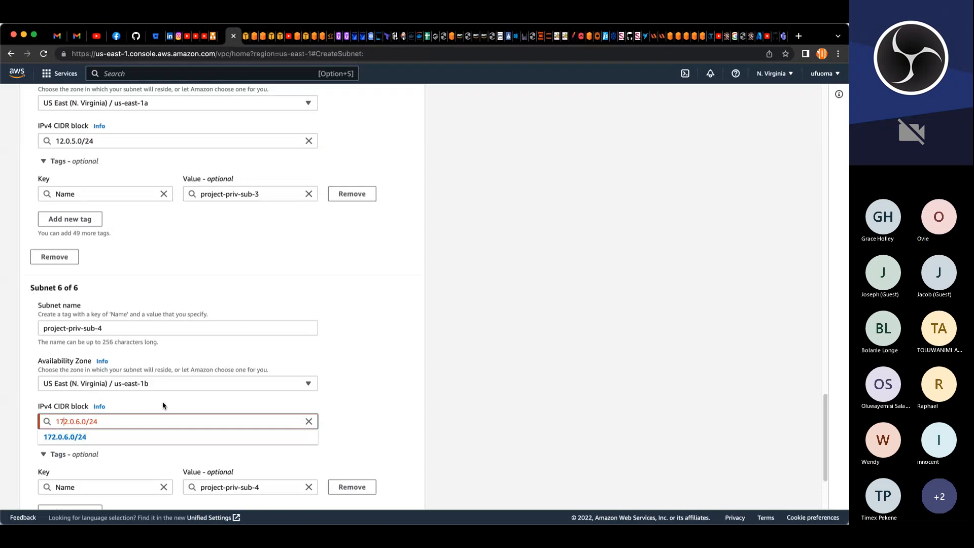
{"action": "key", "text": "BackSpace"}
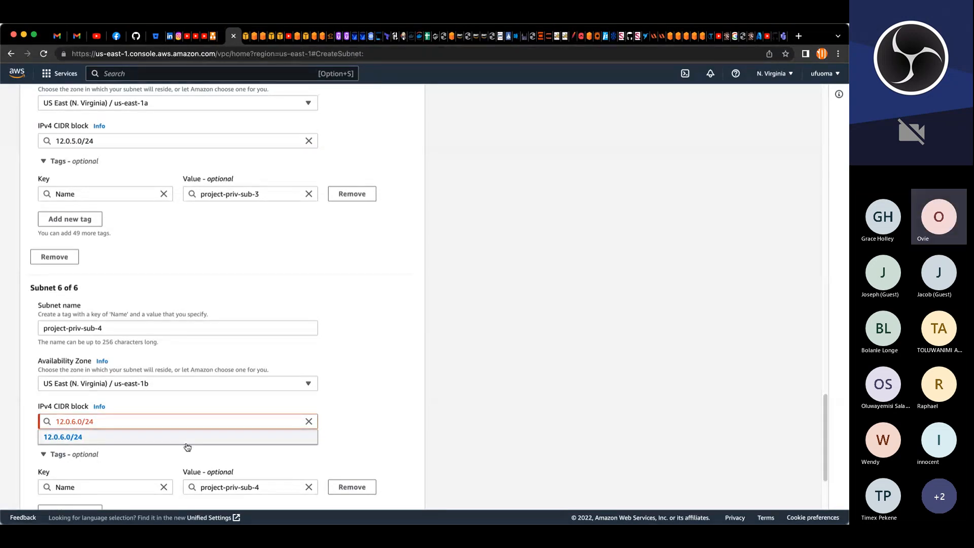
{"action": "left_click", "coordinate": [189, 444]}
Step: Create the six subnets, then clear the subnet list filters and sort the list by name
{"action": "scroll", "coordinate": [551, 406], "scroll_direction": "down", "scroll_amount": 5}
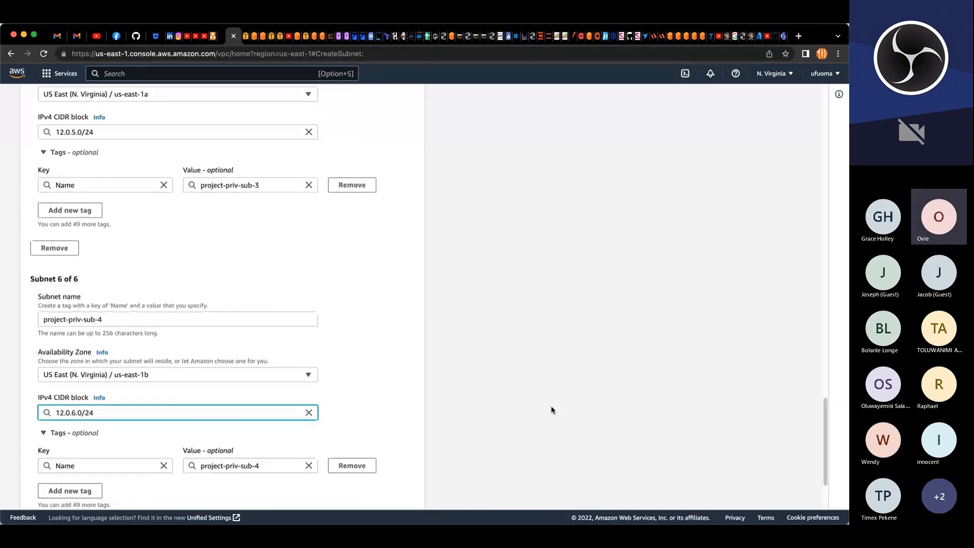
{"action": "left_click", "coordinate": [403, 494]}
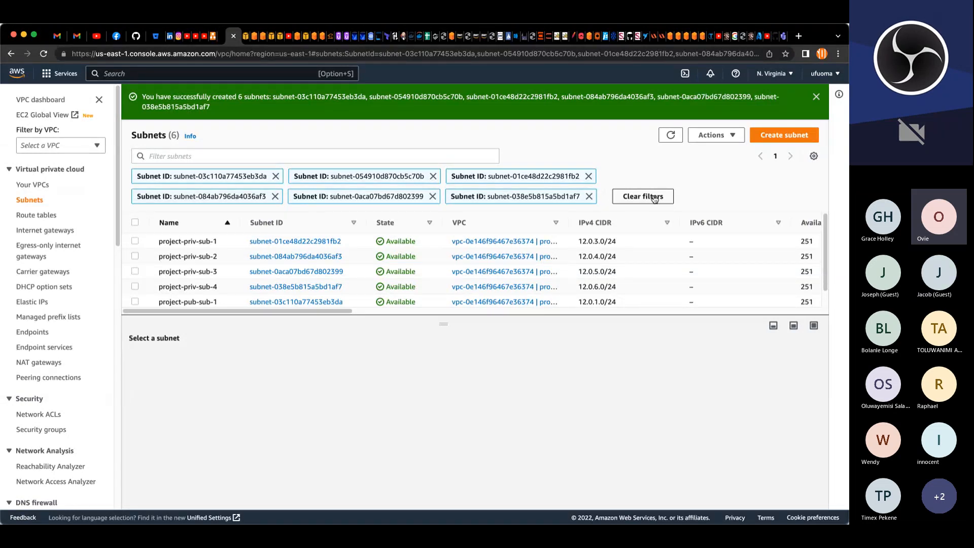
{"action": "left_click", "coordinate": [654, 197]}
{"action": "left_click", "coordinate": [816, 96]}
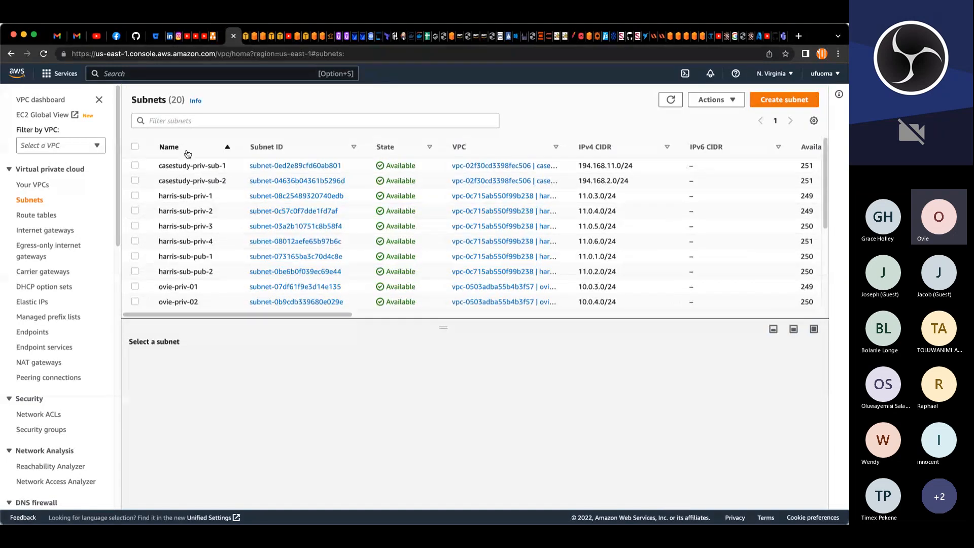
{"action": "left_click", "coordinate": [188, 150]}
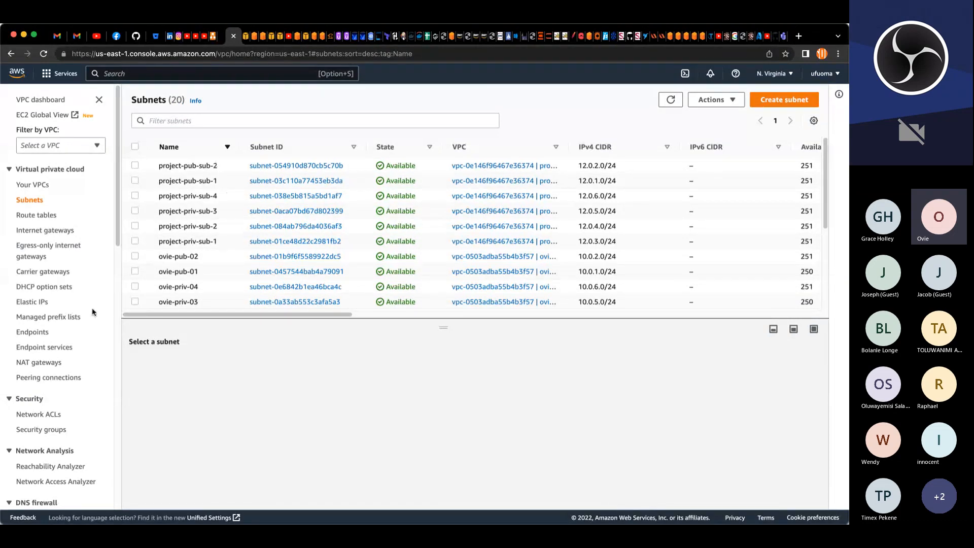
Step: Open the route tables list, sort it by name, and rename project-rt-1 to project-rt-pub-1
{"action": "left_click", "coordinate": [40, 221]}
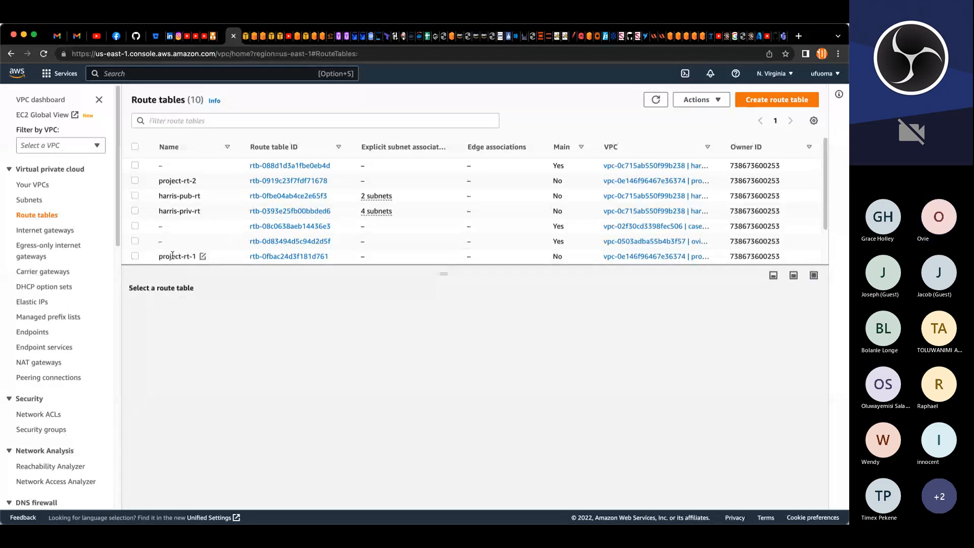
{"action": "left_click", "coordinate": [186, 150]}
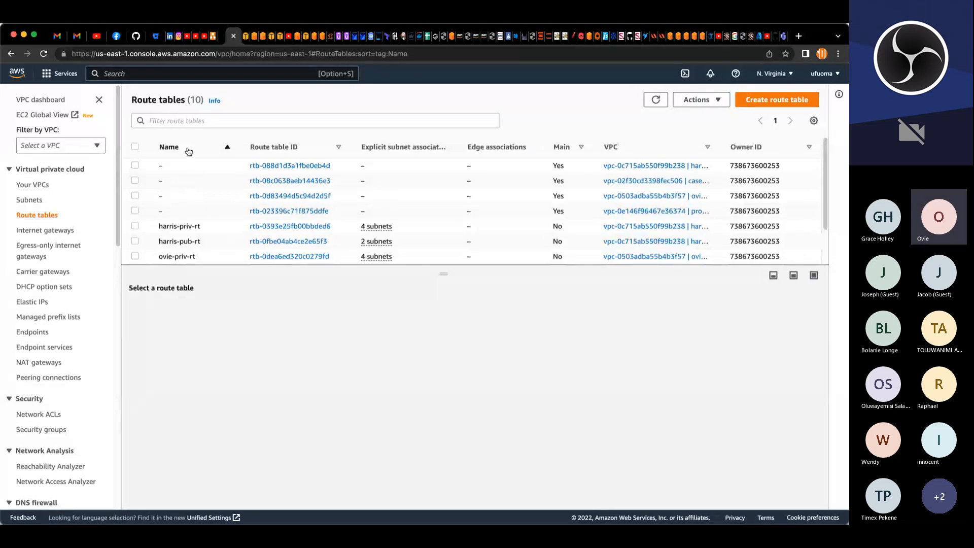
{"action": "left_click", "coordinate": [188, 151]}
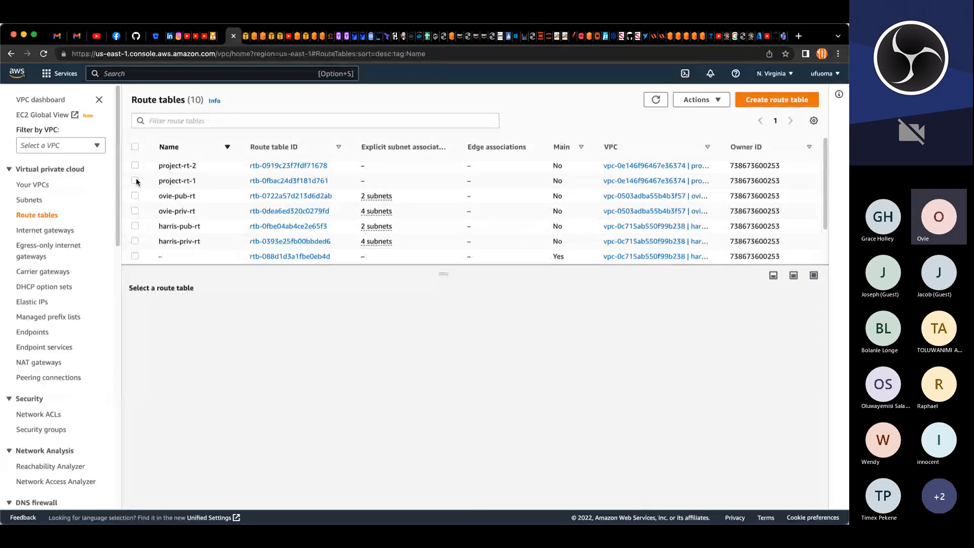
{"action": "left_click", "coordinate": [136, 181]}
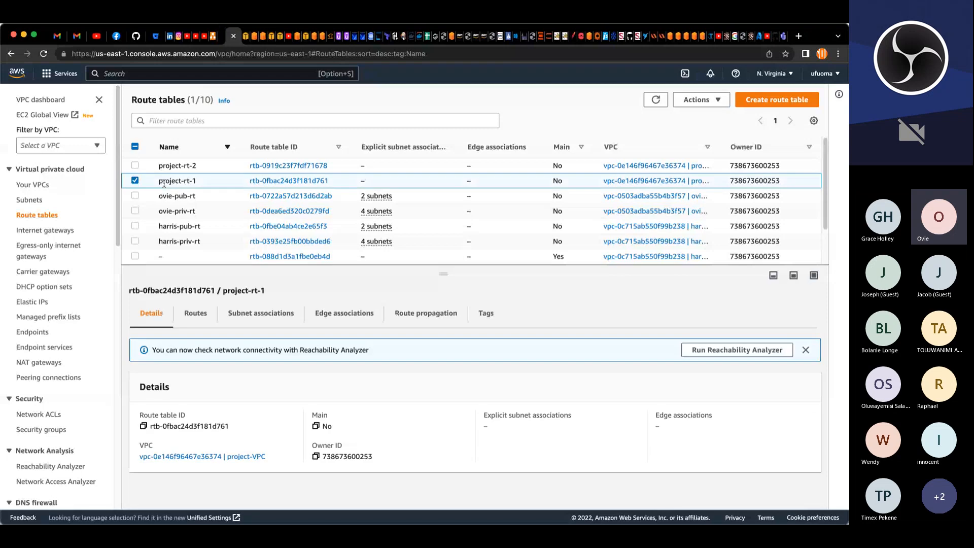
{"action": "left_click", "coordinate": [203, 180]}
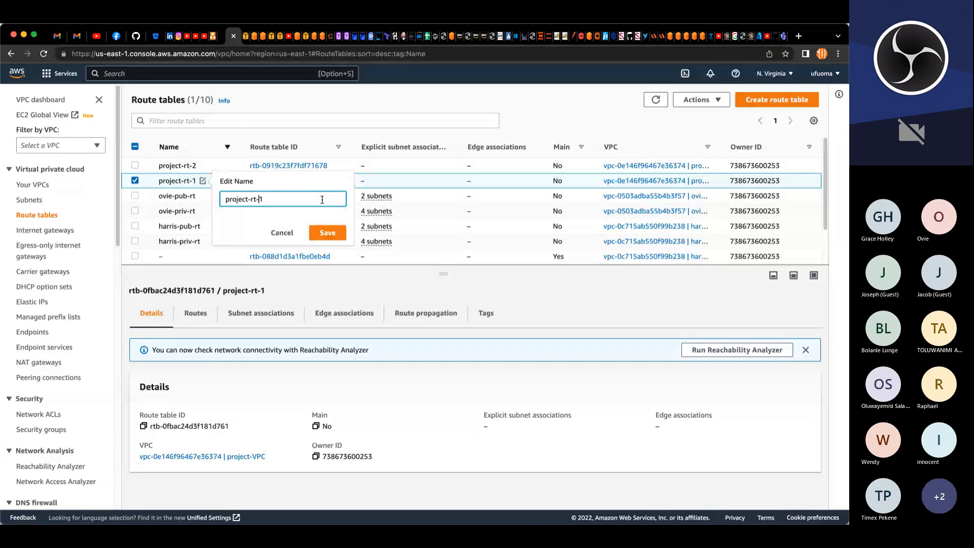
{"action": "type", "text": "pub-"}
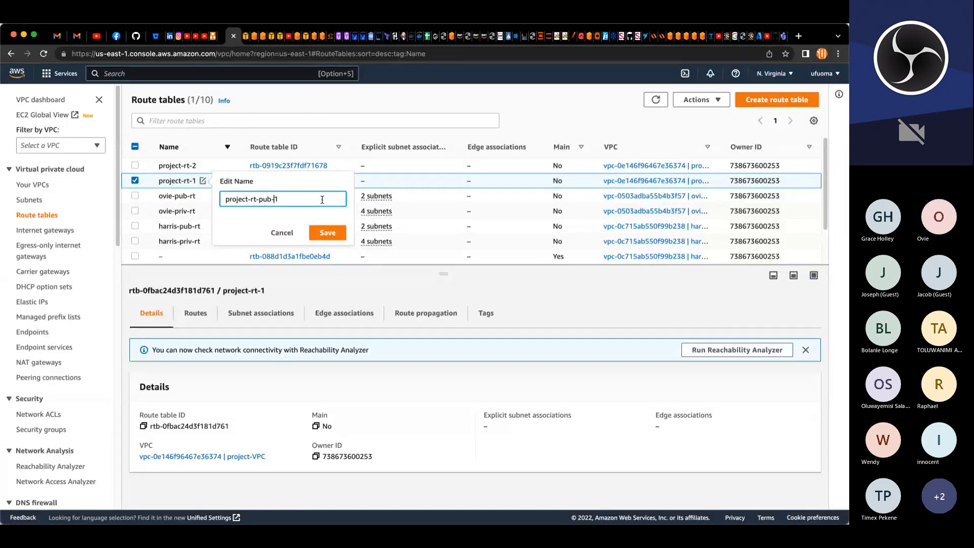
{"action": "left_click", "coordinate": [327, 231]}
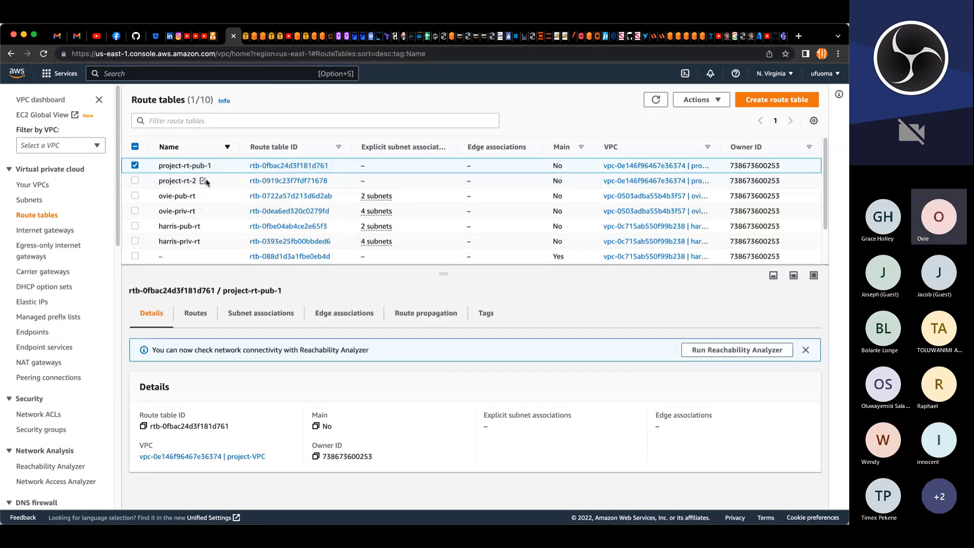
Step: Rename route table project-rt-2 to project-rt-priv
{"action": "left_click", "coordinate": [203, 180]}
{"action": "left_click", "coordinate": [260, 199]}
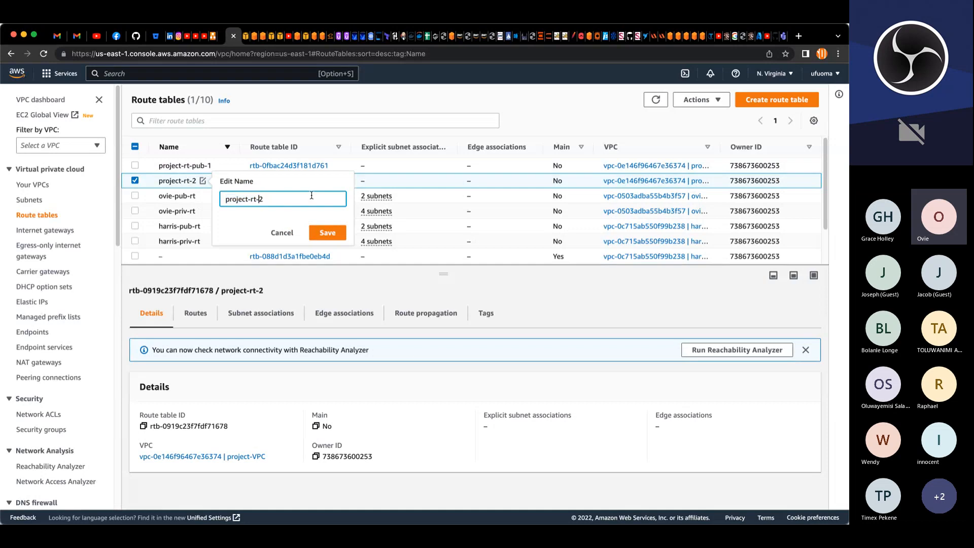
{"action": "type", "text": "pub"}
{"action": "key", "text": "BackSpace"}
{"action": "key", "text": "BackSpace"}
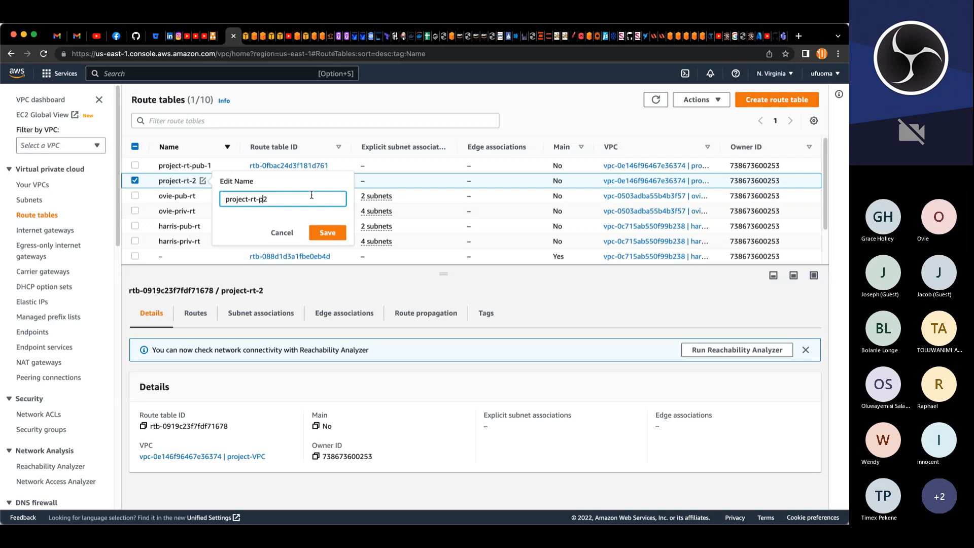
{"action": "type", "text": "riv-"}
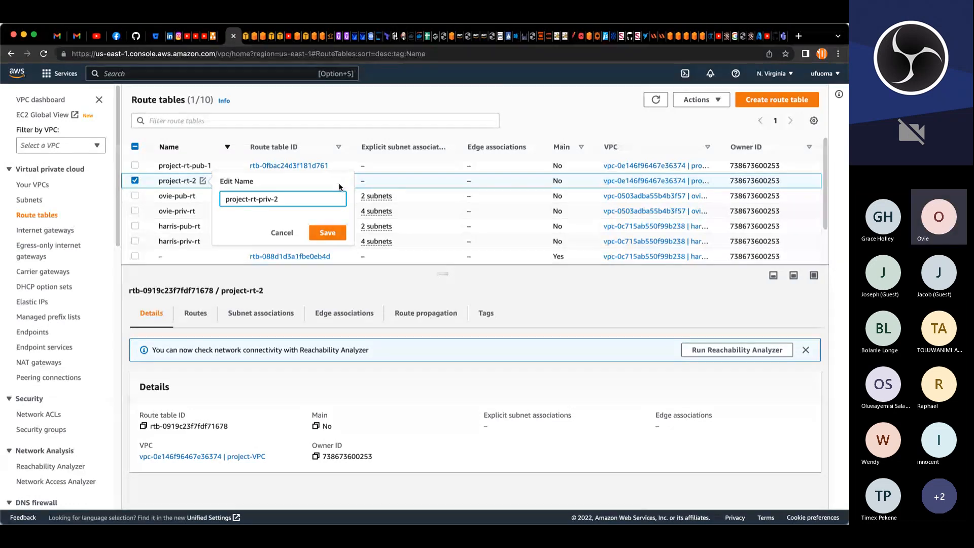
{"action": "key", "text": "BackSpace"}
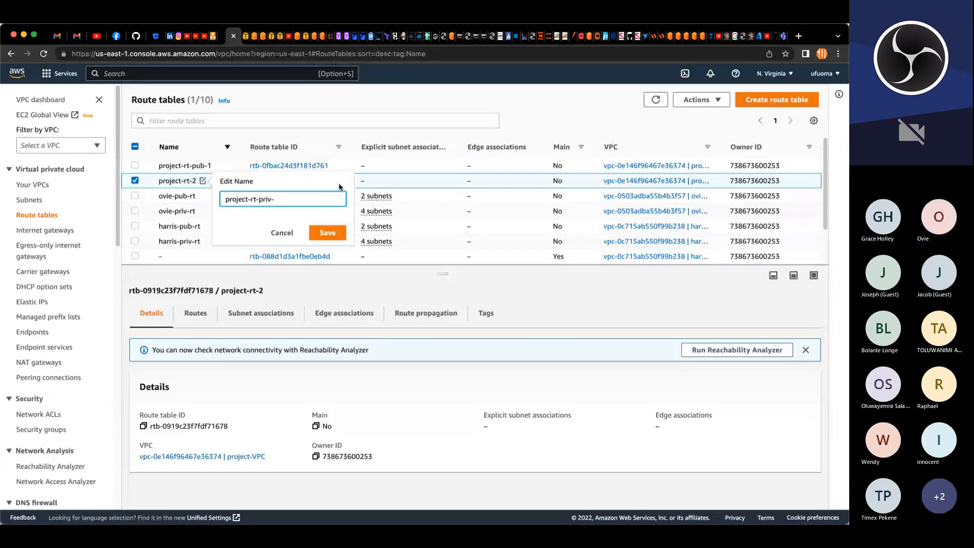
{"action": "key", "text": "BackSpace"}
{"action": "key", "text": "Return"}
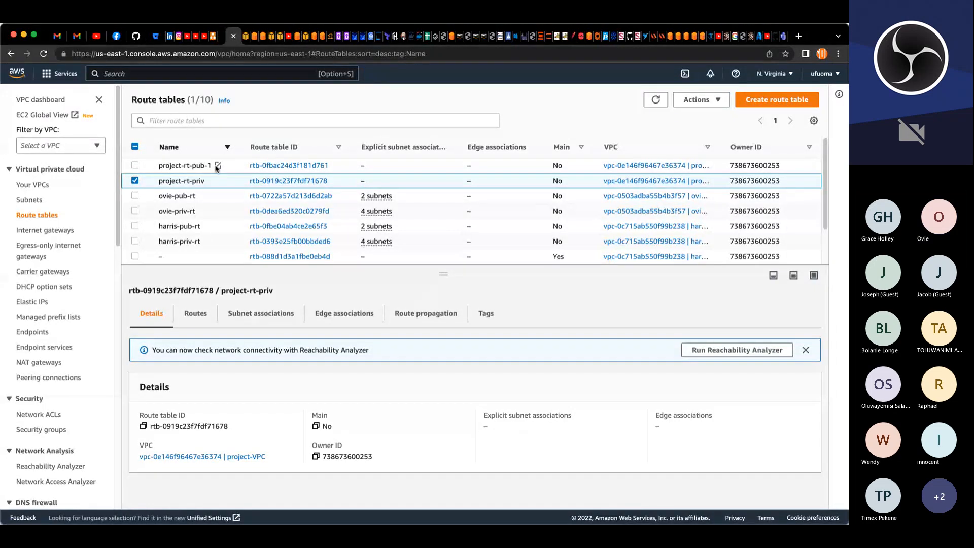
Step: Rename route table project-rt-pub-1 to project-rt-pub
{"action": "left_click", "coordinate": [218, 165]}
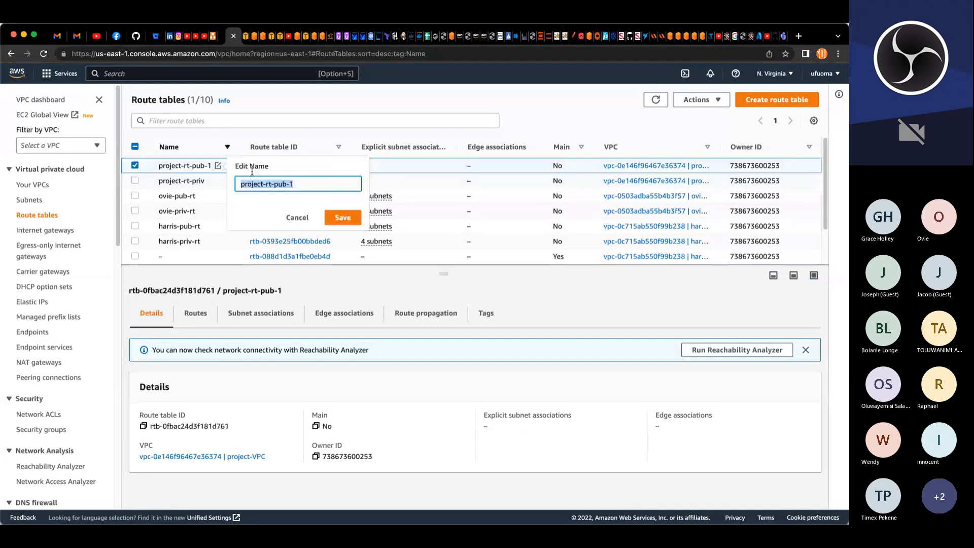
{"action": "left_click", "coordinate": [300, 185]}
{"action": "key", "text": "BackSpace"}
{"action": "key", "text": "BackSpace"}
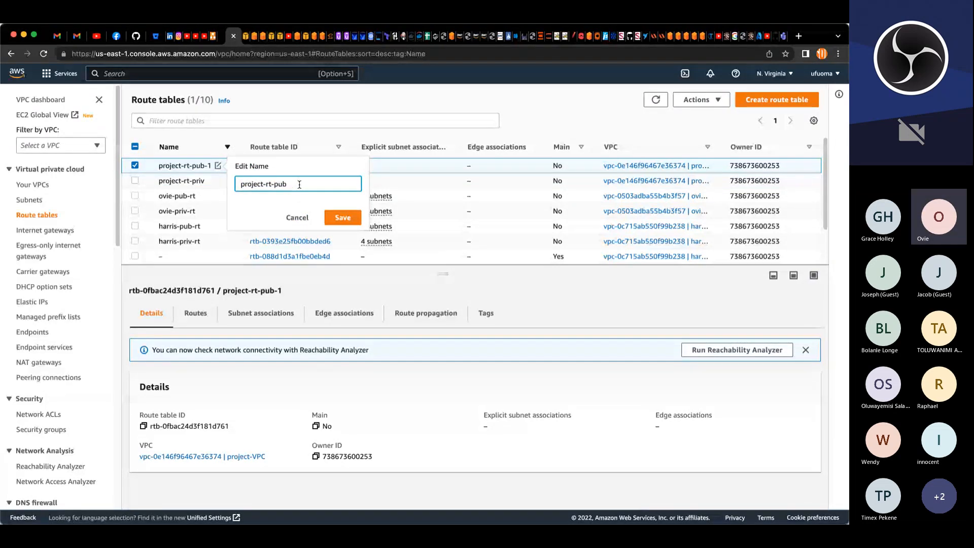
{"action": "left_click", "coordinate": [349, 221]}
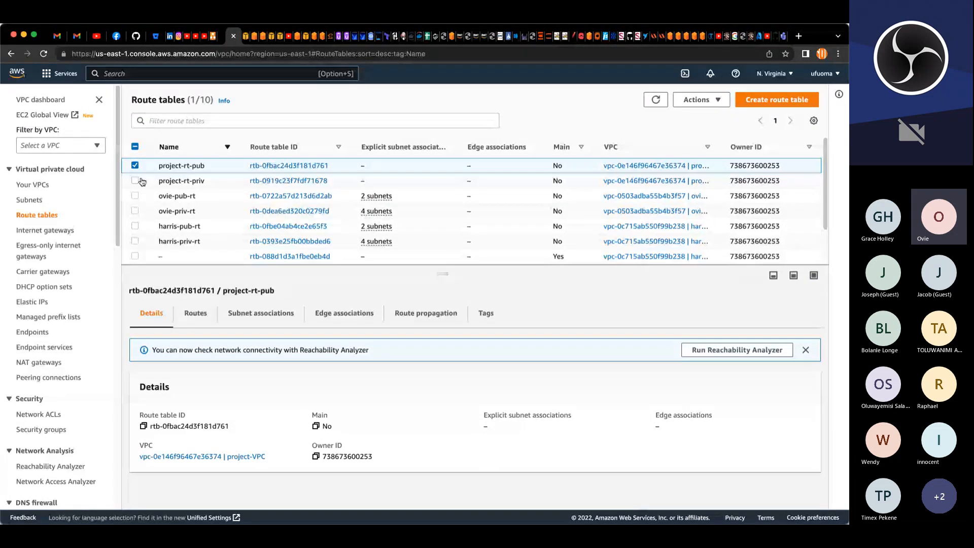
Step: Associate project-pub-sub-1 and project-pub-sub-2 explicitly with the project-rt-pub route table
{"action": "left_click", "coordinate": [260, 313]}
{"action": "scroll", "coordinate": [745, 352], "scroll_direction": "down", "scroll_amount": 1}
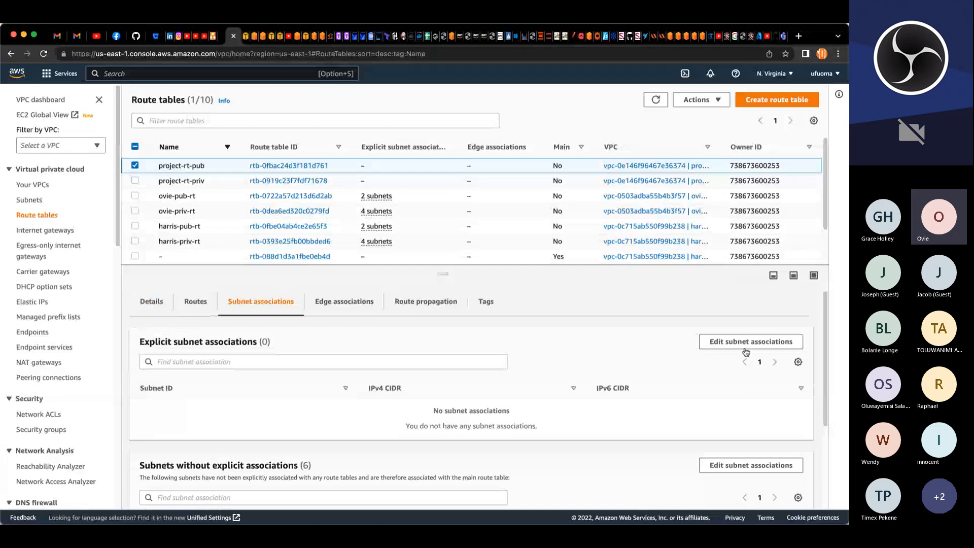
{"action": "left_click", "coordinate": [746, 349]}
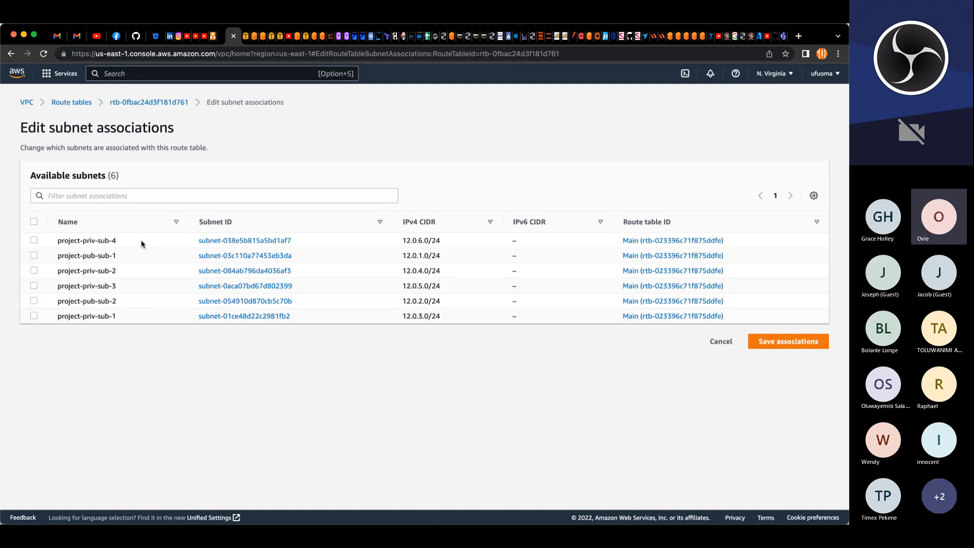
{"action": "left_click", "coordinate": [34, 255]}
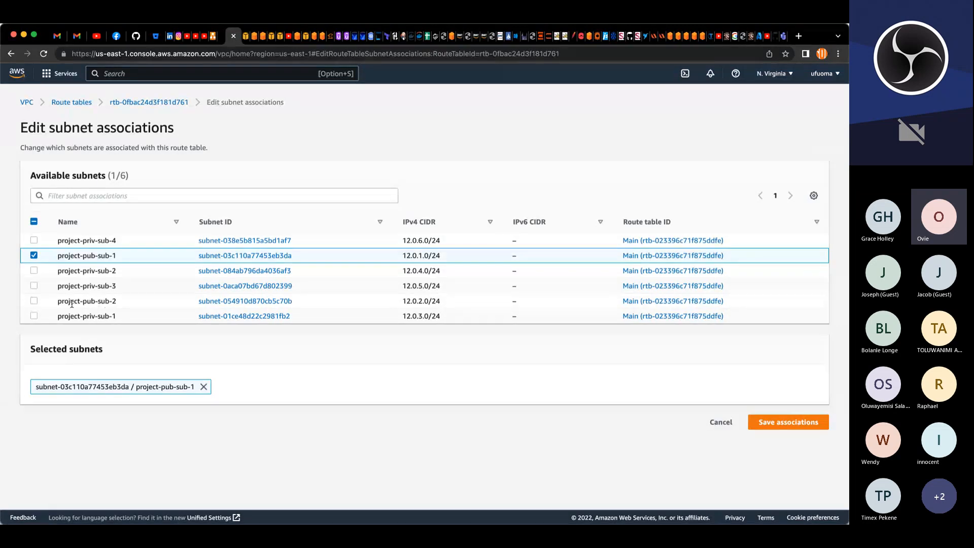
{"action": "left_click", "coordinate": [34, 301]}
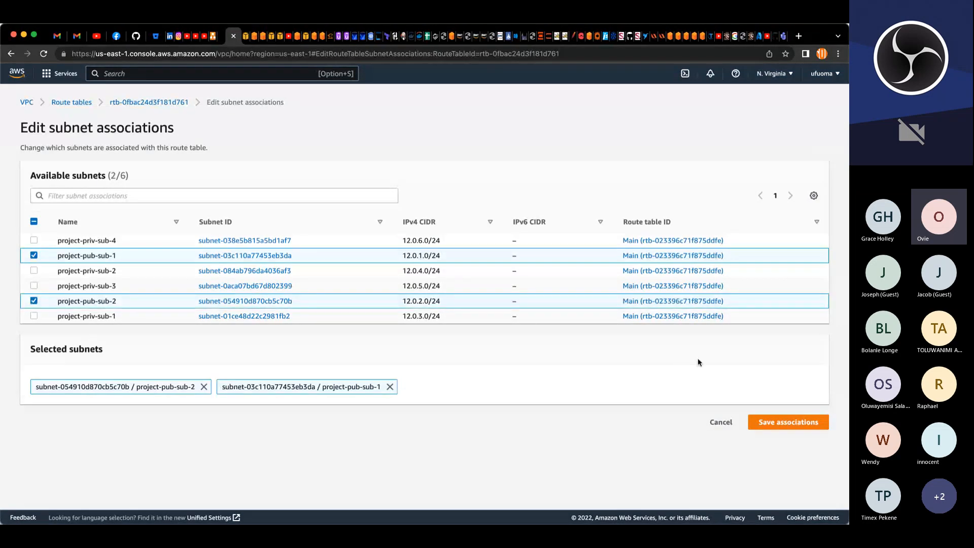
{"action": "left_click", "coordinate": [772, 426]}
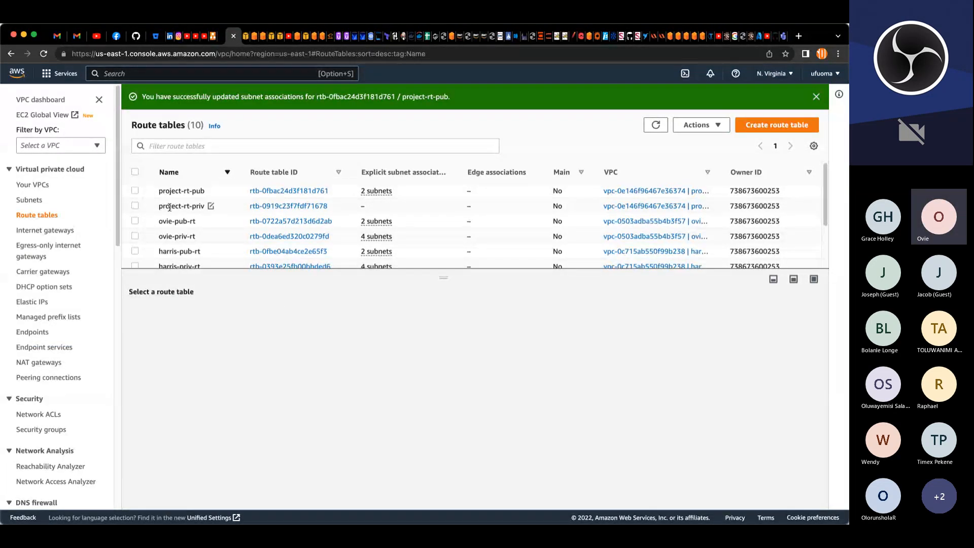
Step: Associate project-priv-sub-4, project-priv-sub-3, project-pub-sub-2 and project-priv-sub-1 explicitly with the project-rt-priv route table
{"action": "left_click", "coordinate": [135, 205]}
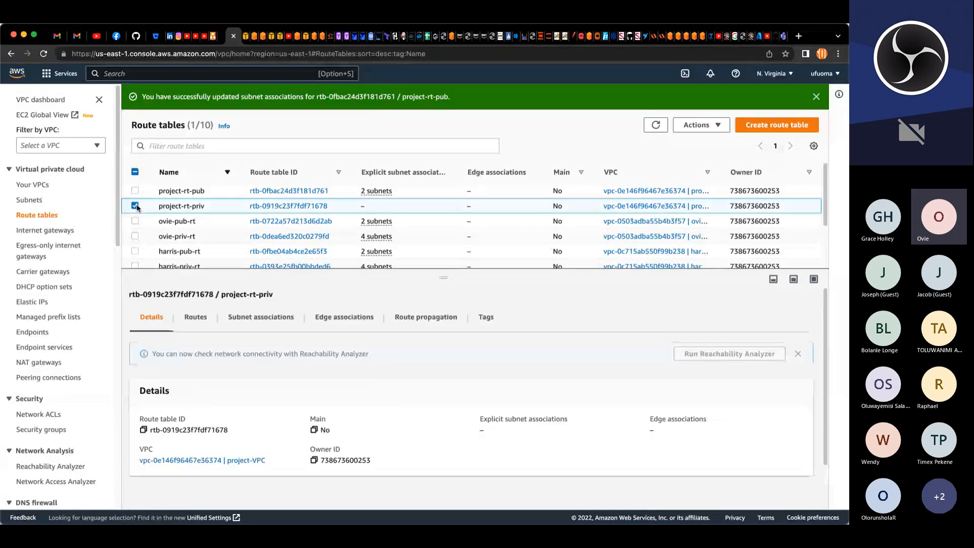
{"action": "left_click", "coordinate": [260, 320]}
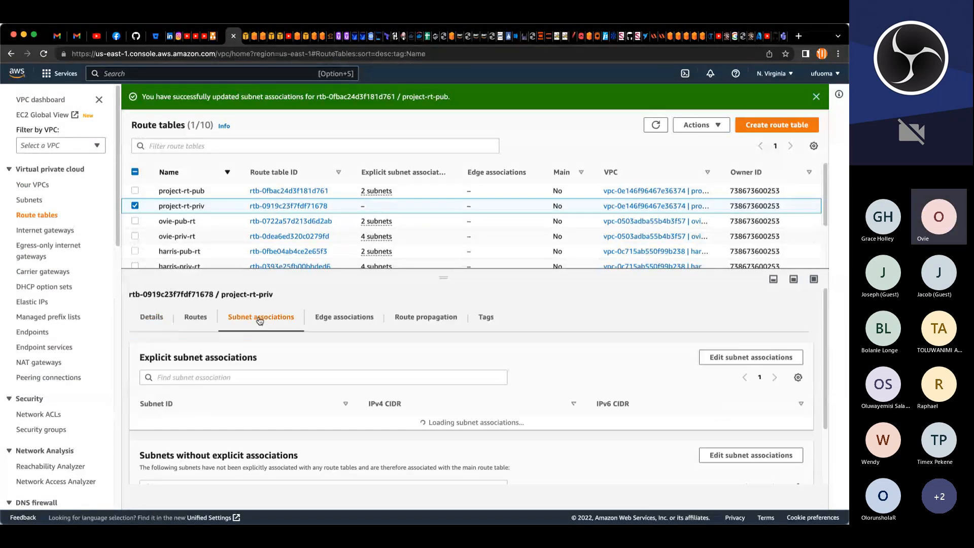
{"action": "left_click", "coordinate": [711, 358]}
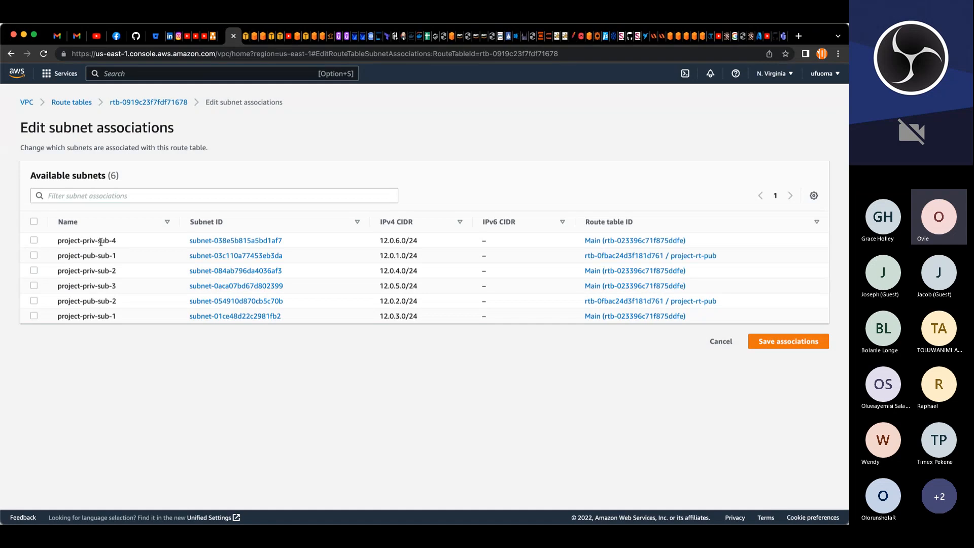
{"action": "left_click", "coordinate": [33, 241]}
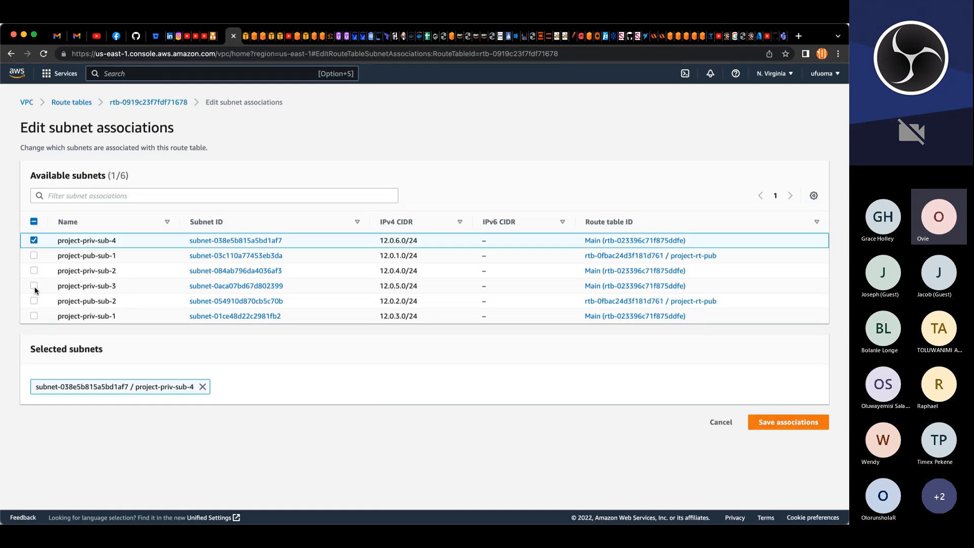
{"action": "left_click", "coordinate": [35, 287]}
{"action": "left_click", "coordinate": [35, 301]}
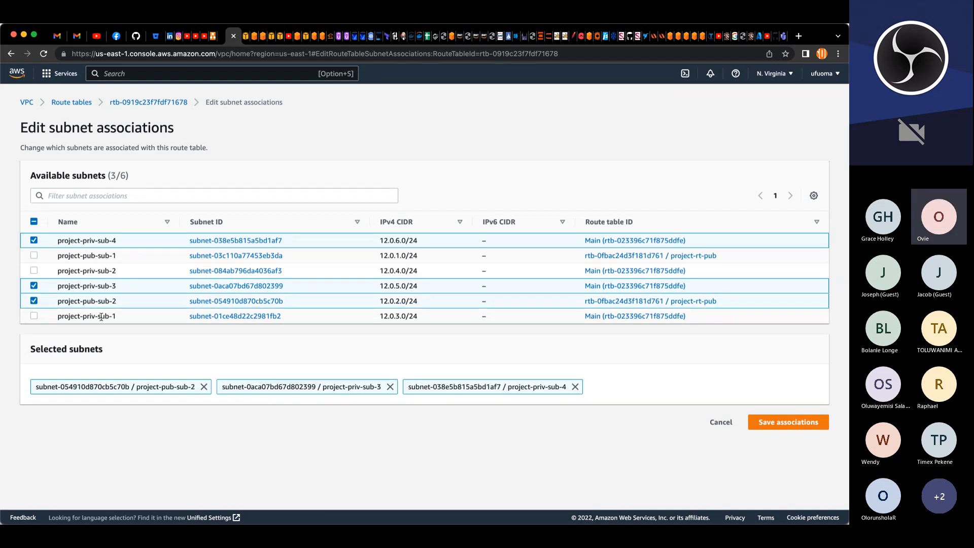
{"action": "left_click", "coordinate": [34, 317]}
{"action": "left_click", "coordinate": [788, 422]}
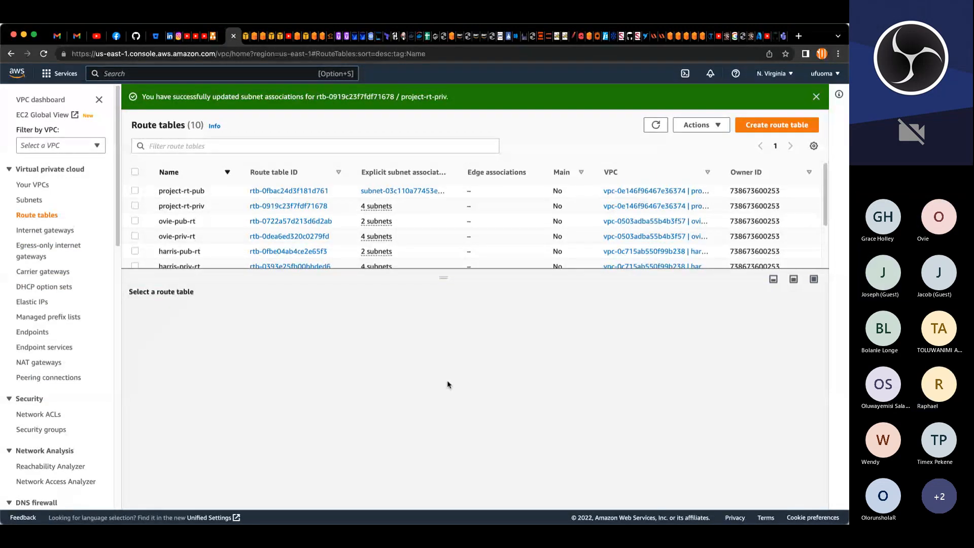
Step: Reassociate project-pub-sub-1 and project-pub-sub-2 with the project-rt-pub route table
{"action": "left_click", "coordinate": [135, 190]}
{"action": "left_click", "coordinate": [246, 318]}
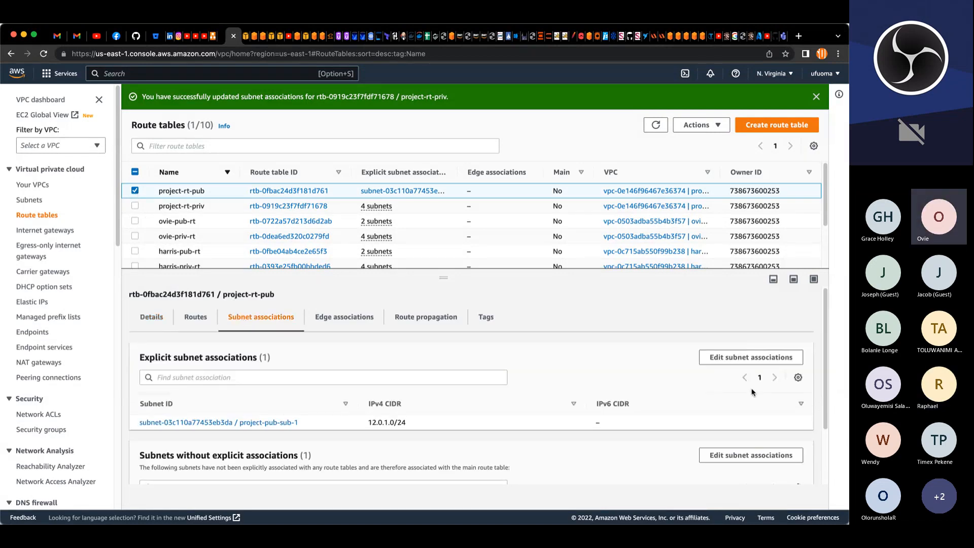
{"action": "left_click", "coordinate": [750, 357]}
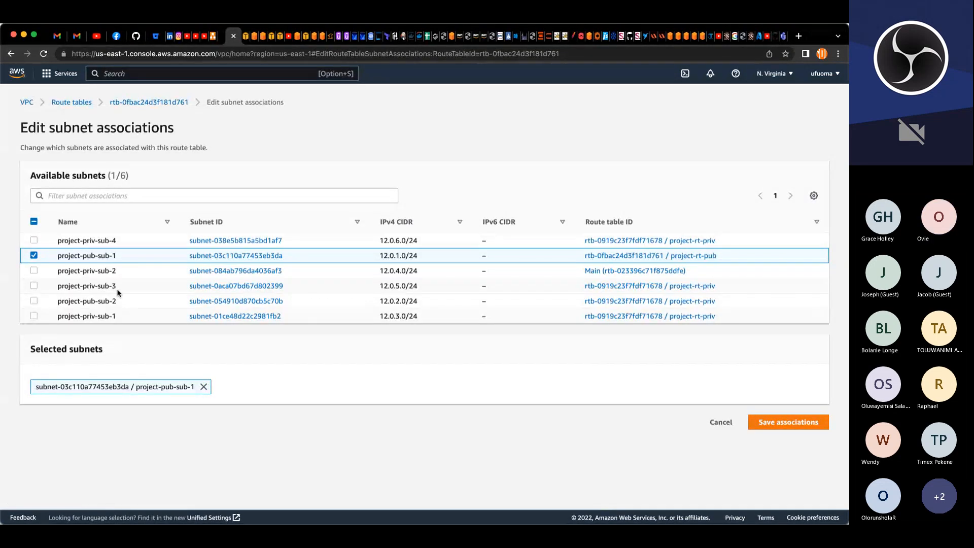
{"action": "left_click", "coordinate": [204, 388]}
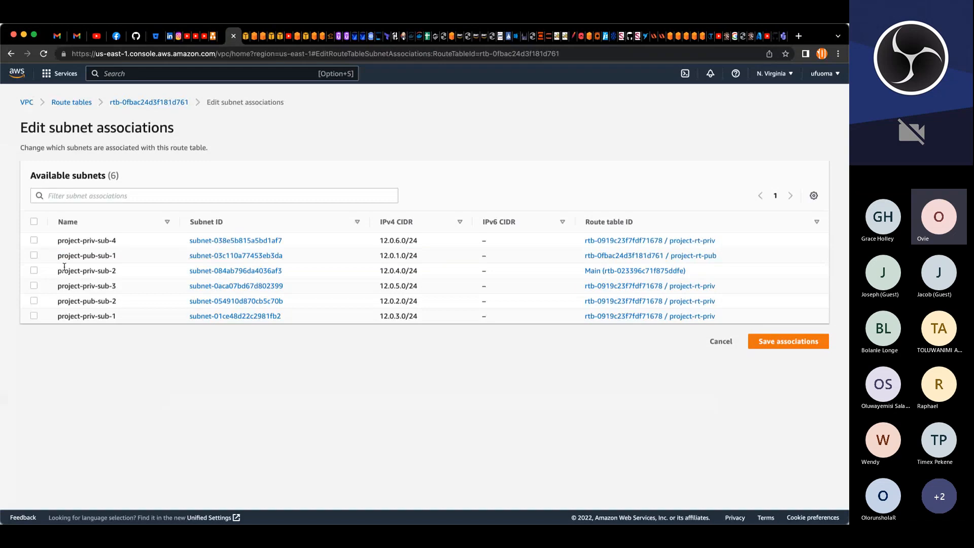
{"action": "left_click", "coordinate": [34, 256]}
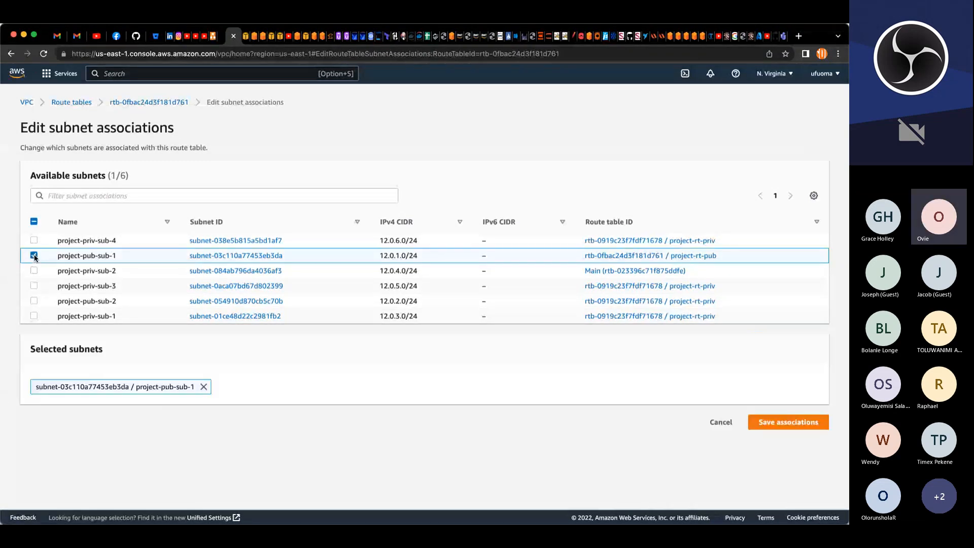
{"action": "left_click", "coordinate": [34, 301]}
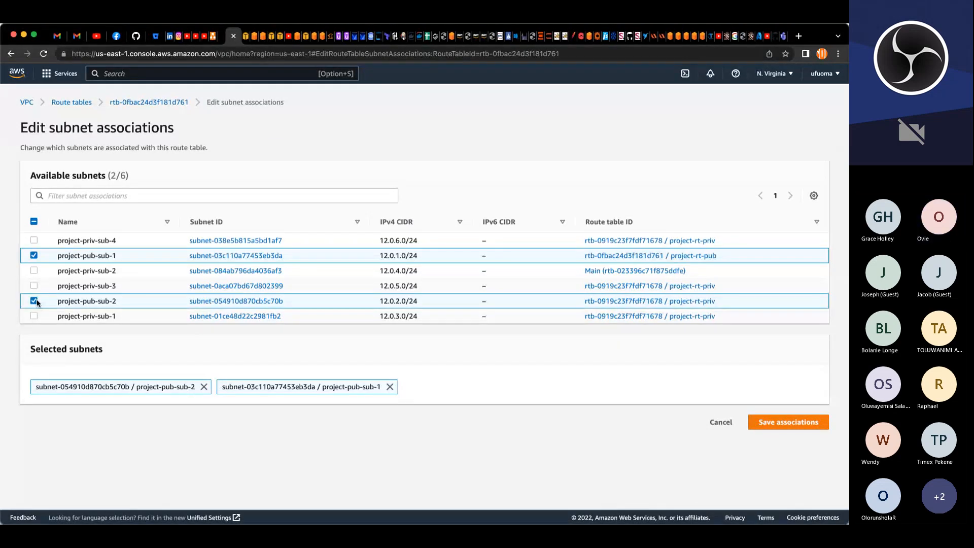
{"action": "left_click", "coordinate": [768, 426]}
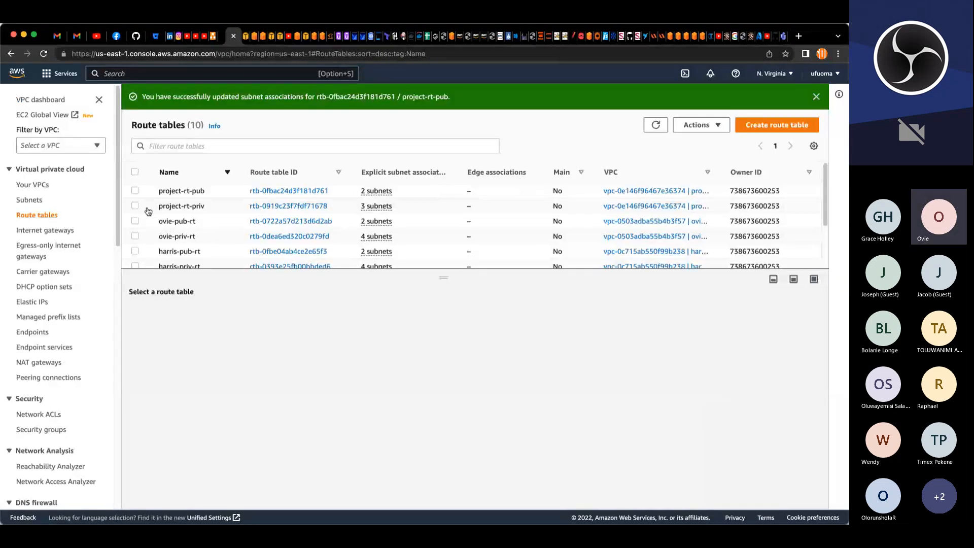
Step: Add project-priv-sub-2 to the explicit subnet associations of the project-rt-priv route table
{"action": "left_click", "coordinate": [135, 206]}
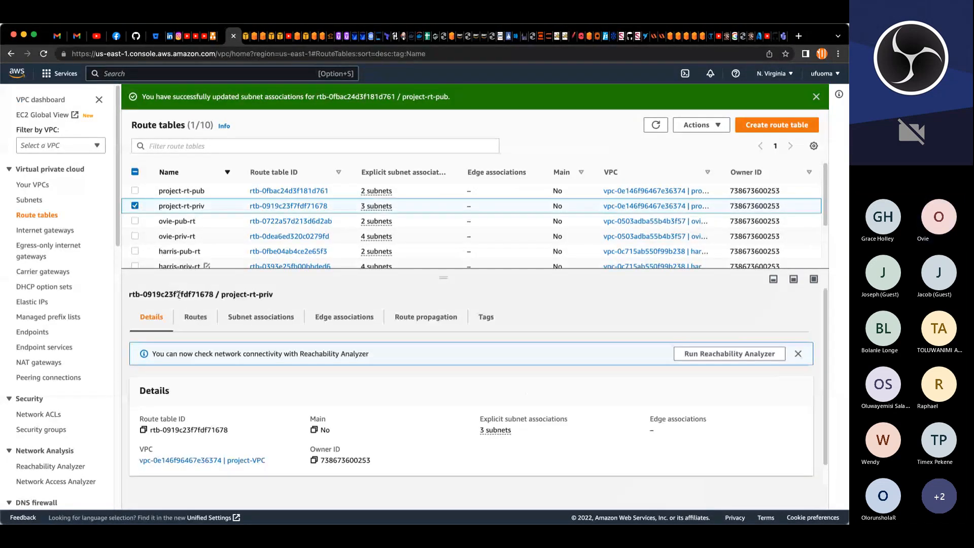
{"action": "left_click", "coordinate": [277, 319]}
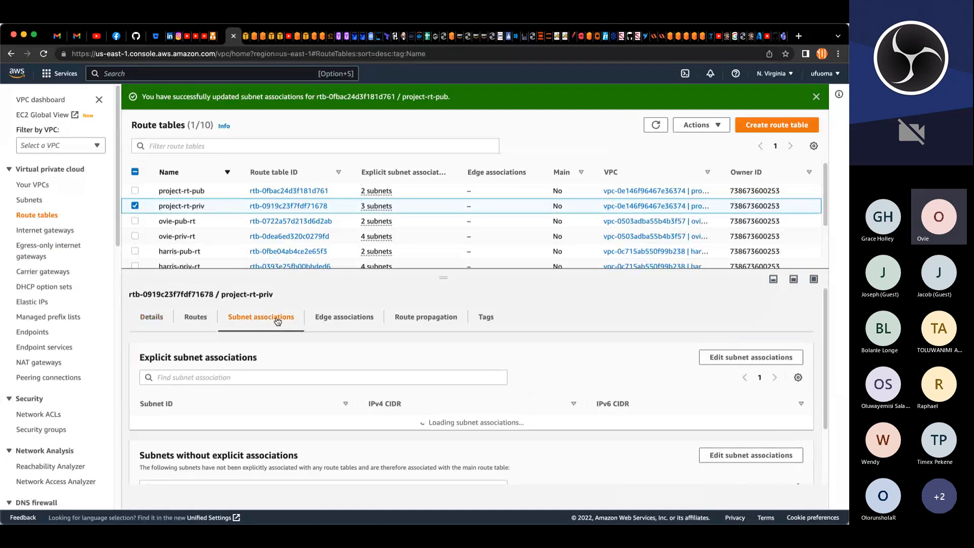
{"action": "left_click", "coordinate": [769, 358]}
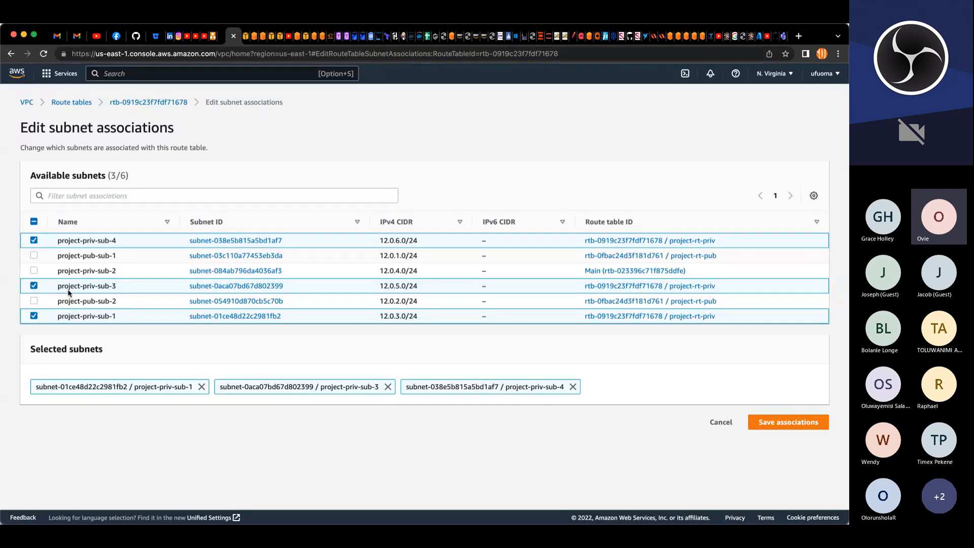
{"action": "left_click", "coordinate": [34, 270]}
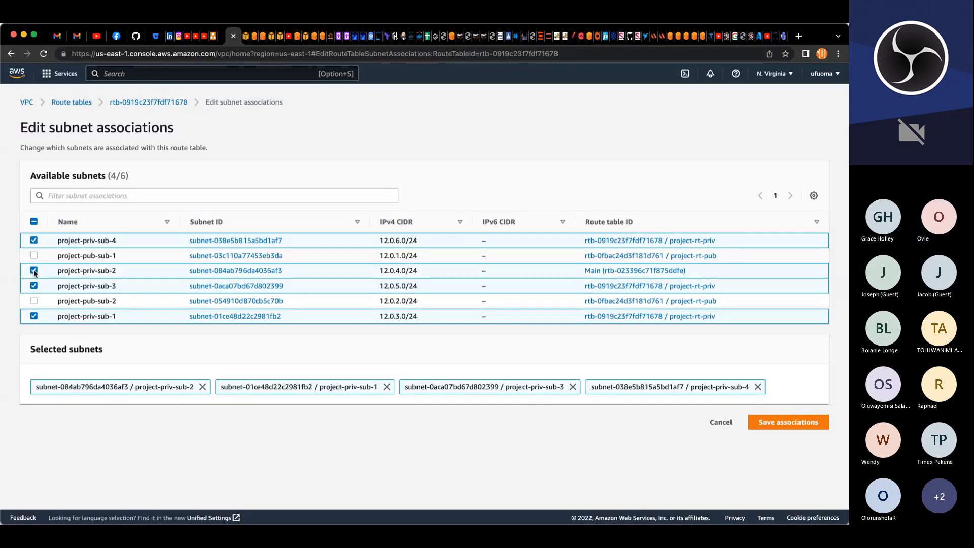
{"action": "left_click", "coordinate": [810, 423]}
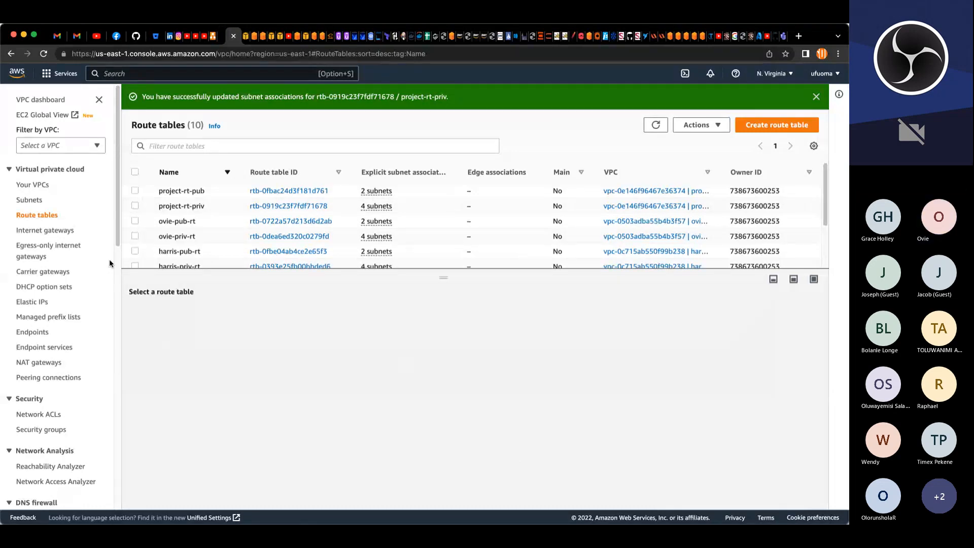
{"action": "left_click", "coordinate": [135, 190]}
{"action": "left_click", "coordinate": [196, 317]}
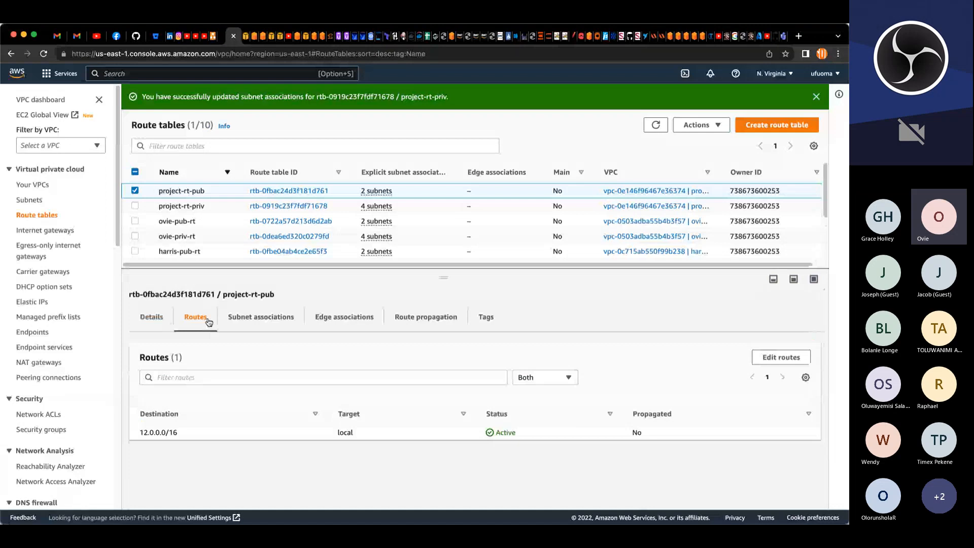
{"action": "left_click", "coordinate": [780, 357]}
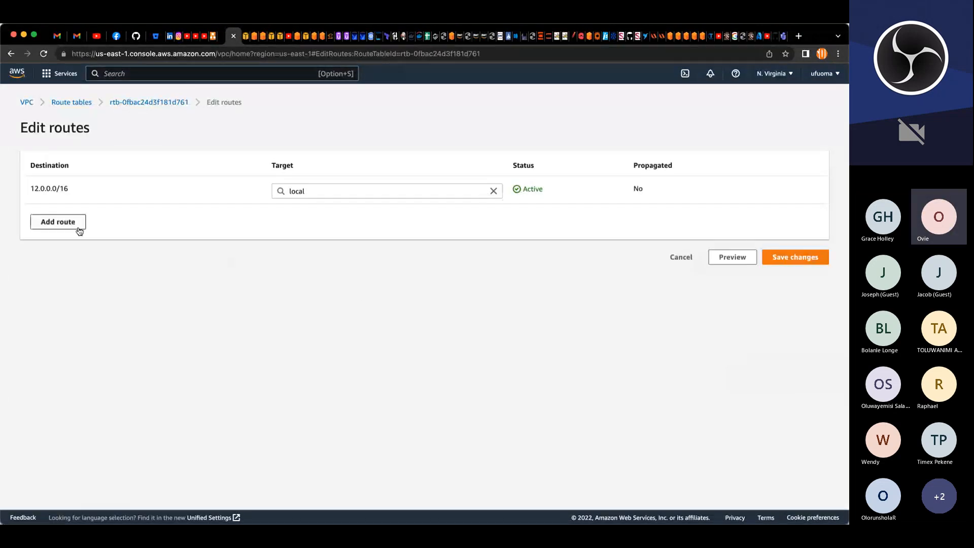
{"action": "left_click", "coordinate": [80, 231]}
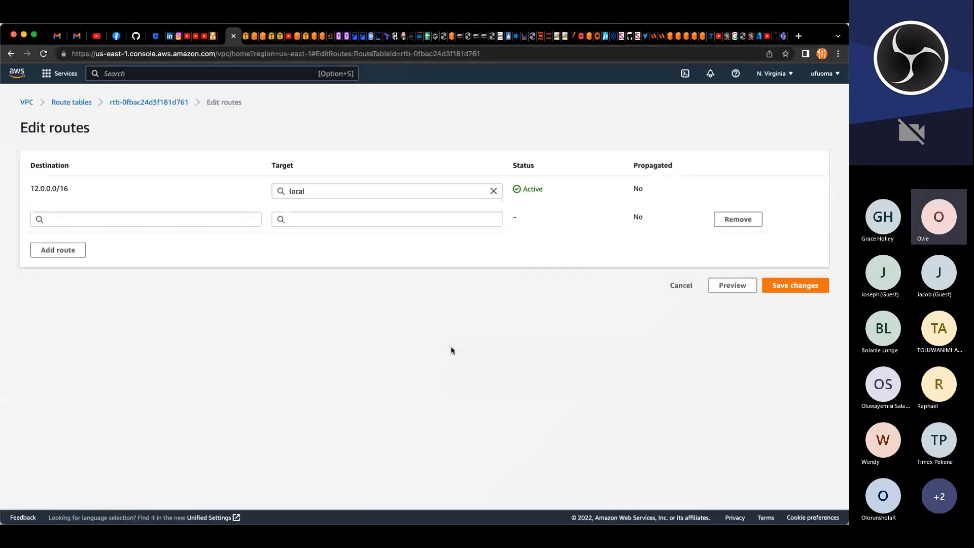
{"action": "left_click", "coordinate": [681, 285]}
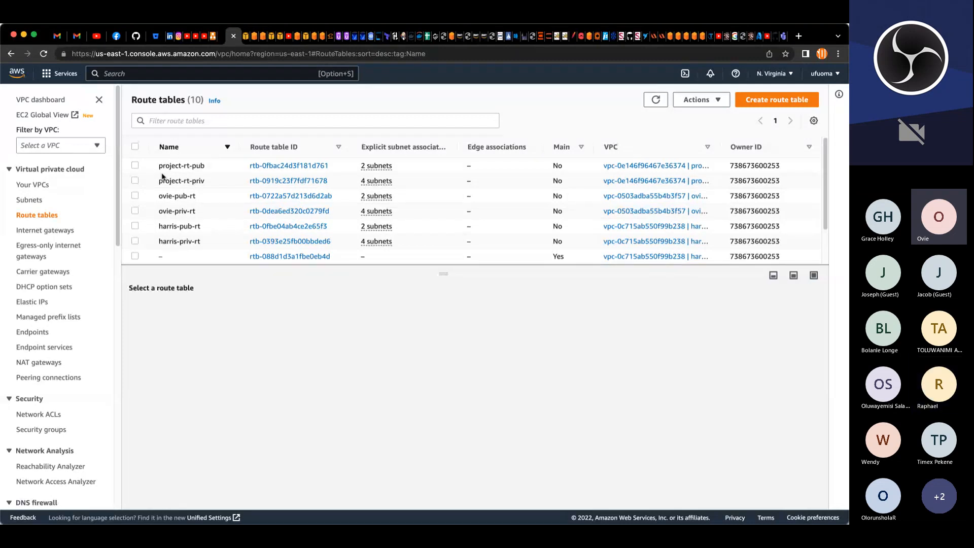
Step: Review the subnet associations of the project-rt-pub route table and return to the route tables list
{"action": "mouse_move", "coordinate": [211, 184]}
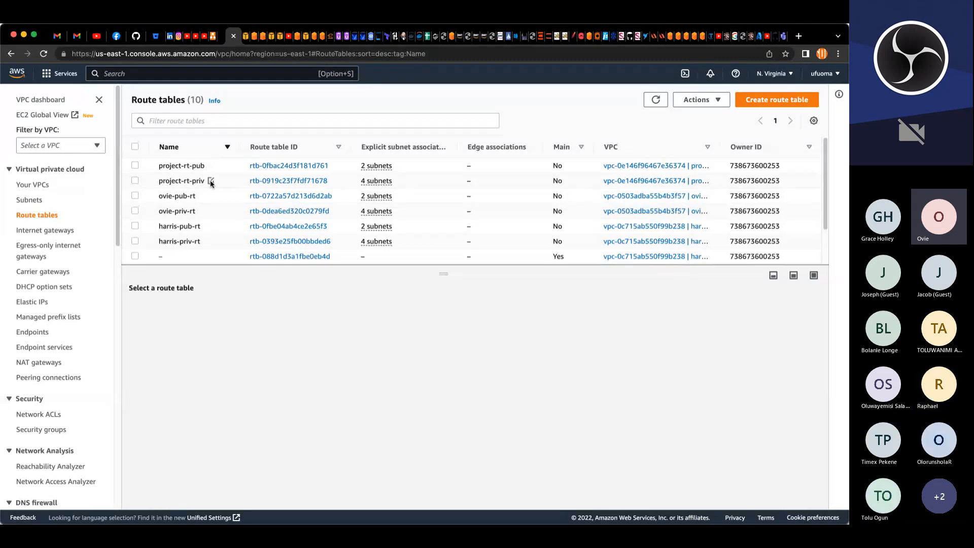
{"action": "left_click", "coordinate": [135, 165]}
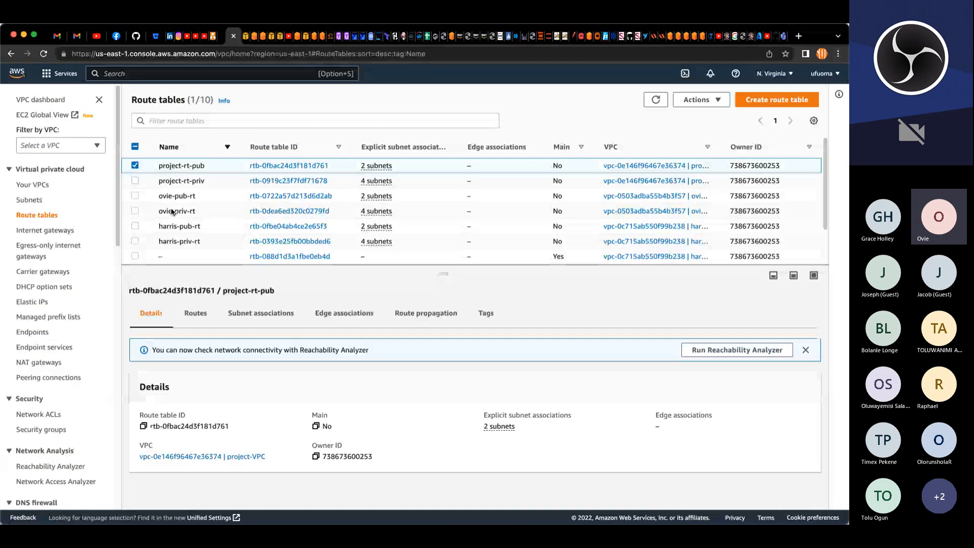
{"action": "left_click", "coordinate": [255, 315]}
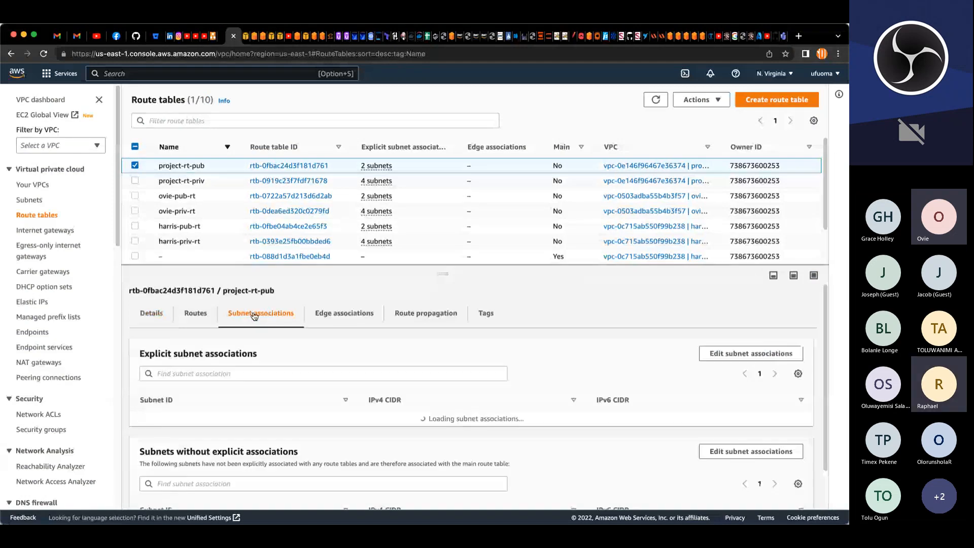
{"action": "left_click", "coordinate": [722, 358]}
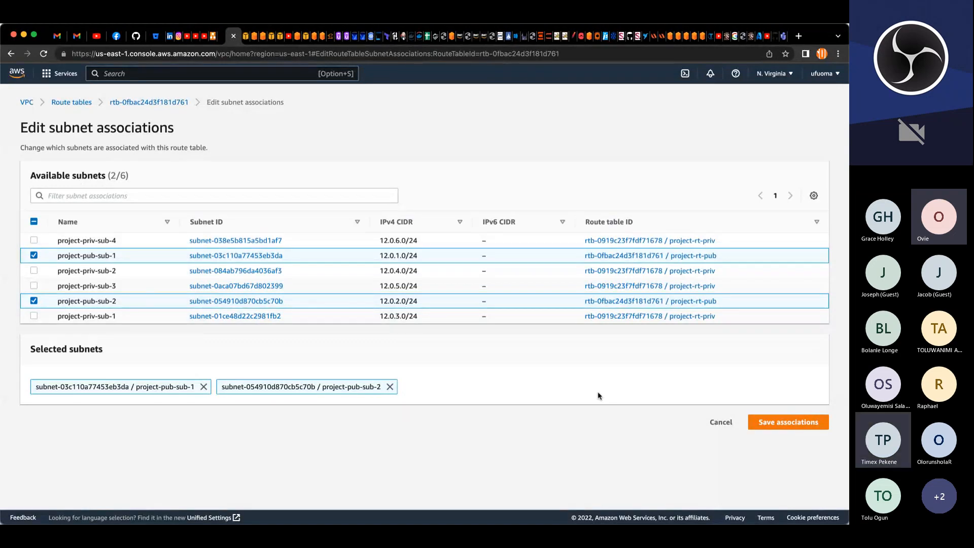
{"action": "left_click", "coordinate": [793, 423]}
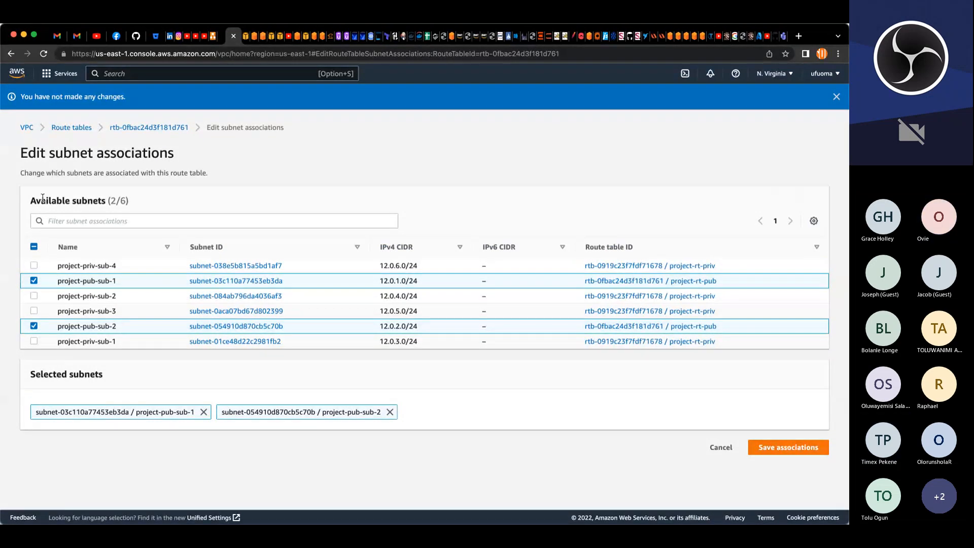
{"action": "left_click", "coordinate": [75, 128]}
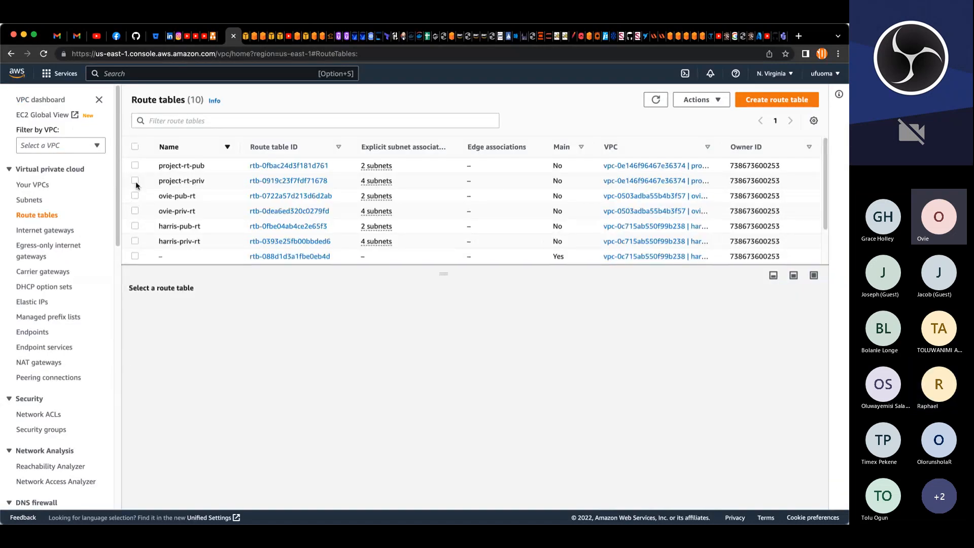
Step: Review the subnet associations of project-rt-priv and the routes of project-rt-pub
{"action": "left_click", "coordinate": [136, 180]}
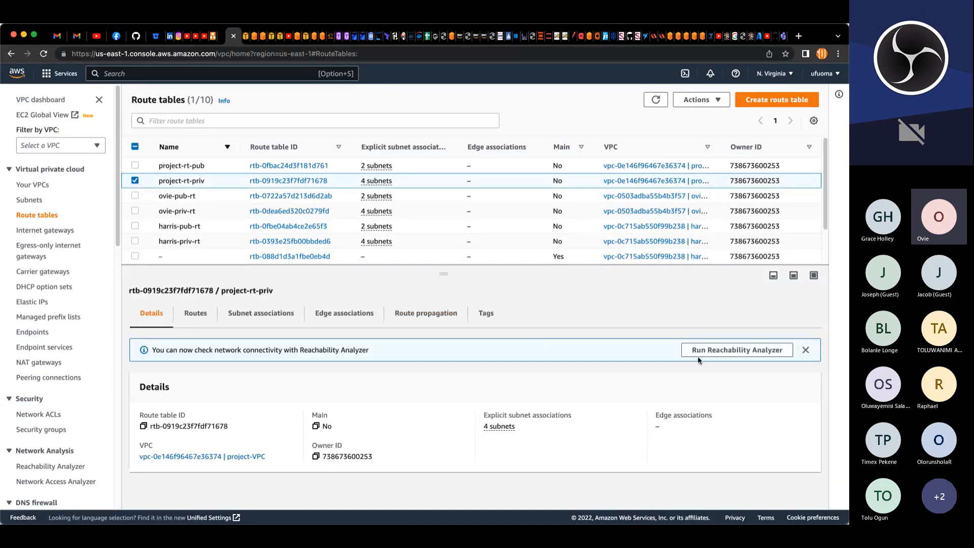
{"action": "left_click", "coordinate": [259, 315]}
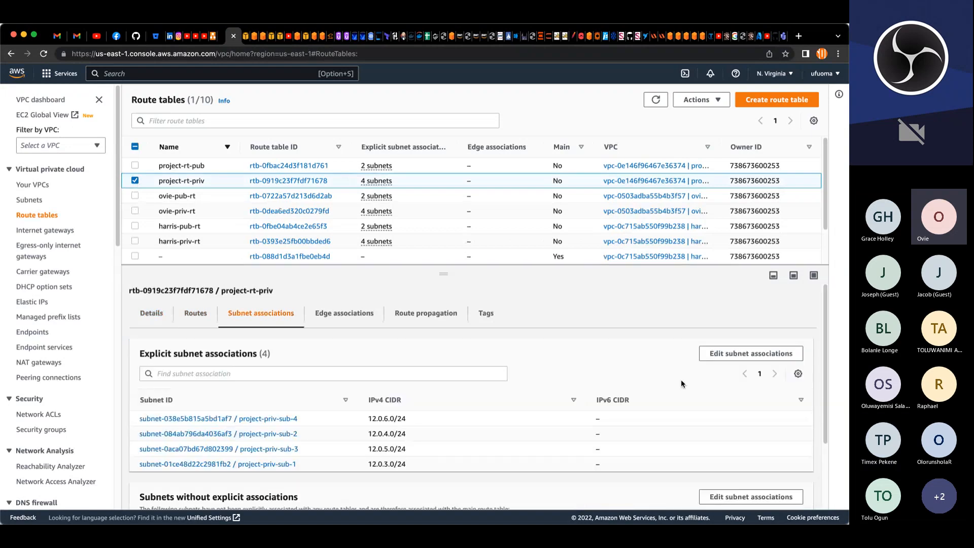
{"action": "left_click", "coordinate": [722, 355]}
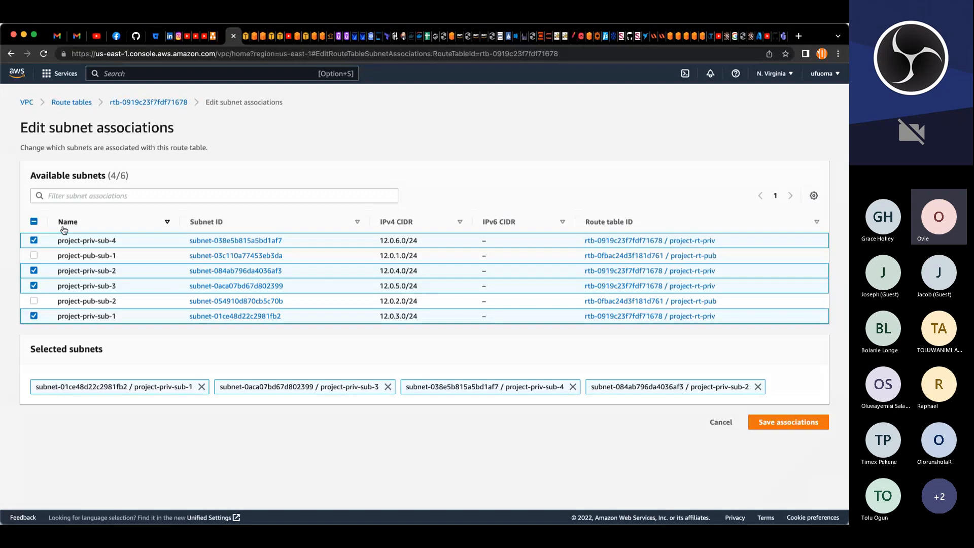
{"action": "left_click", "coordinate": [721, 422]}
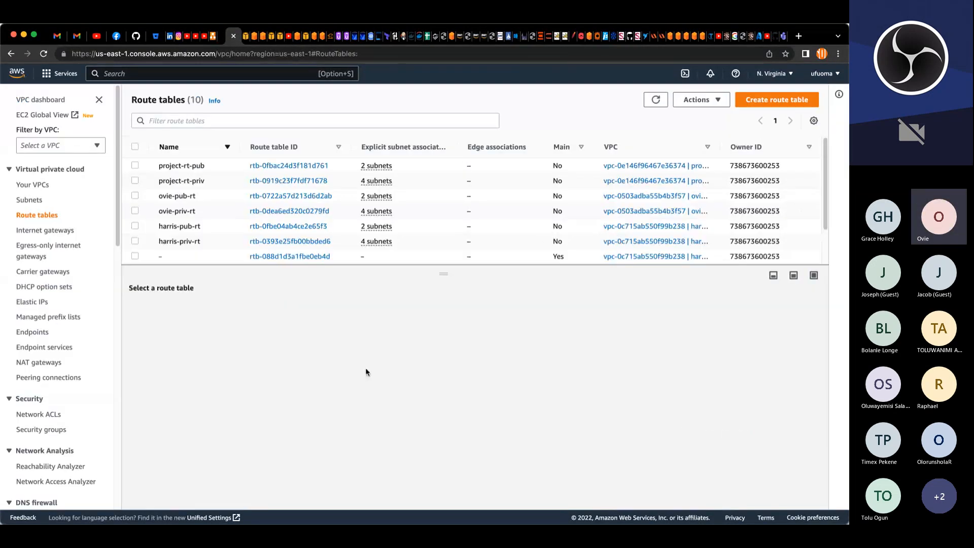
{"action": "left_click", "coordinate": [135, 166]}
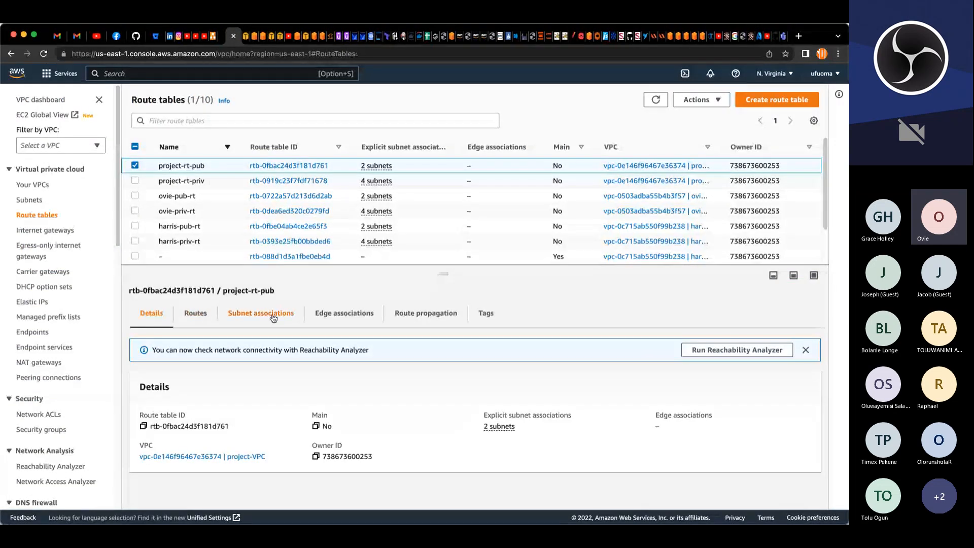
{"action": "left_click", "coordinate": [198, 315]}
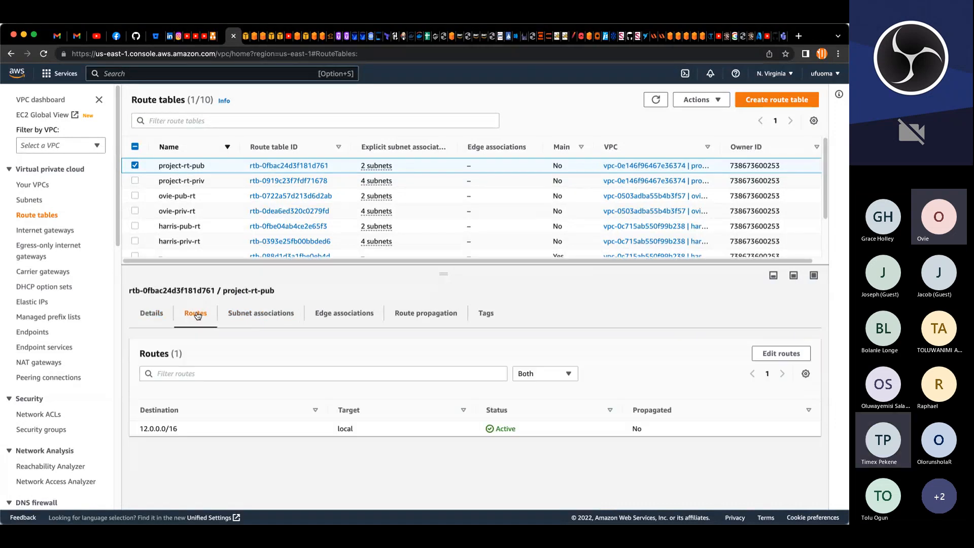
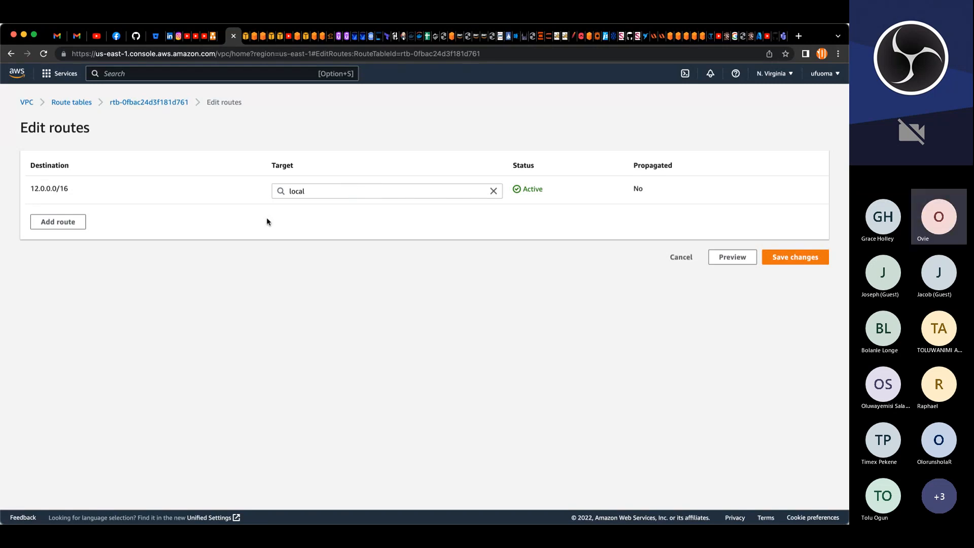
Step: Add a route from 0.0.0.0/0 to the project-igw internet gateway in project-rt-pub and save the routes
{"action": "left_click", "coordinate": [77, 222]}
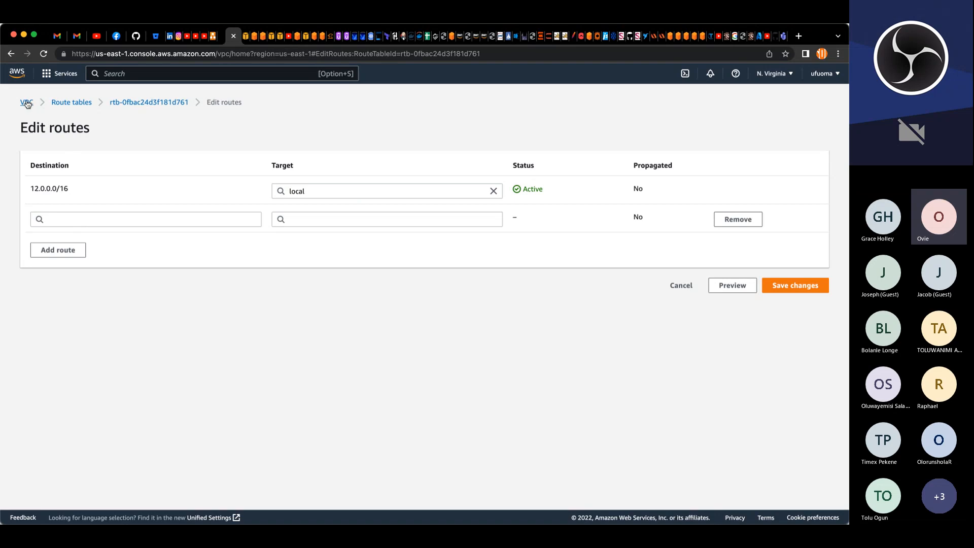
{"action": "left_click", "coordinate": [66, 220]}
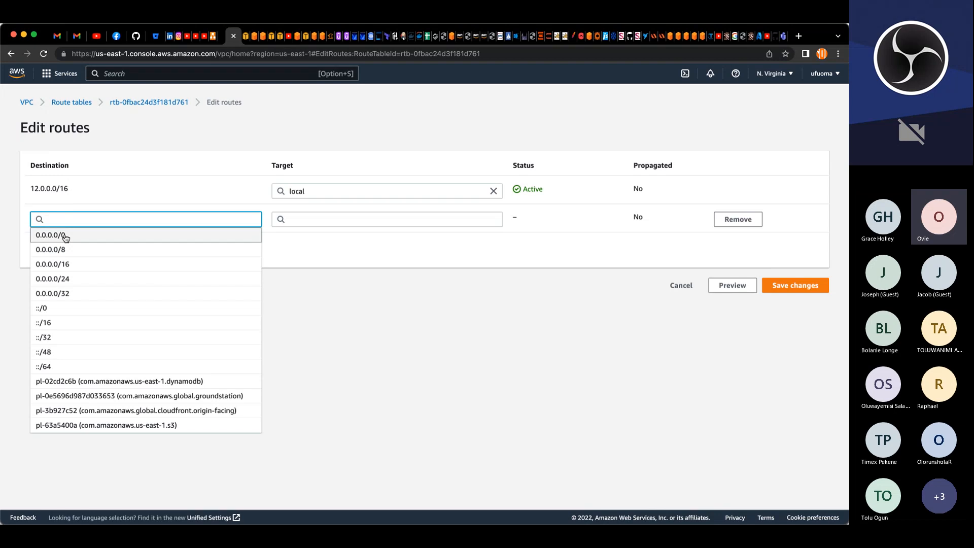
{"action": "left_click", "coordinate": [81, 236]}
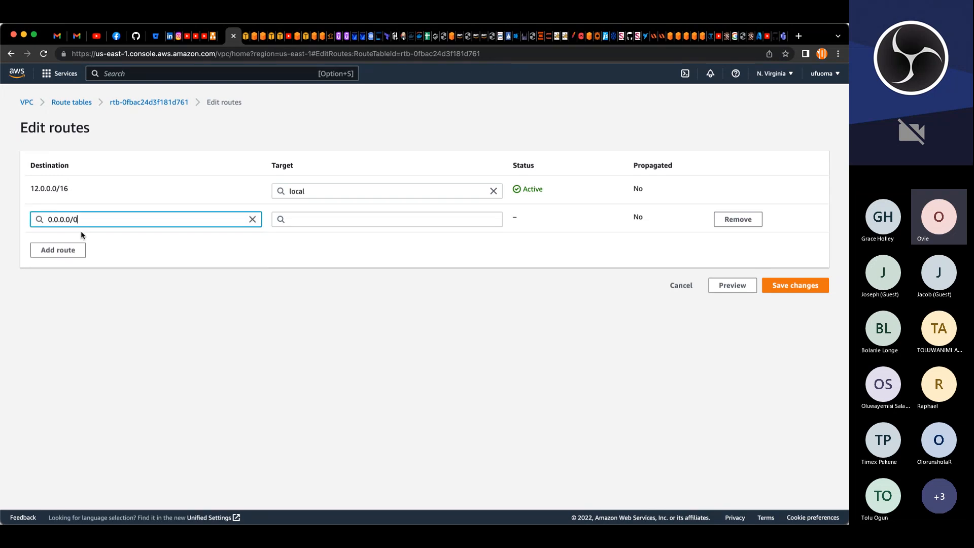
{"action": "left_click", "coordinate": [374, 220]}
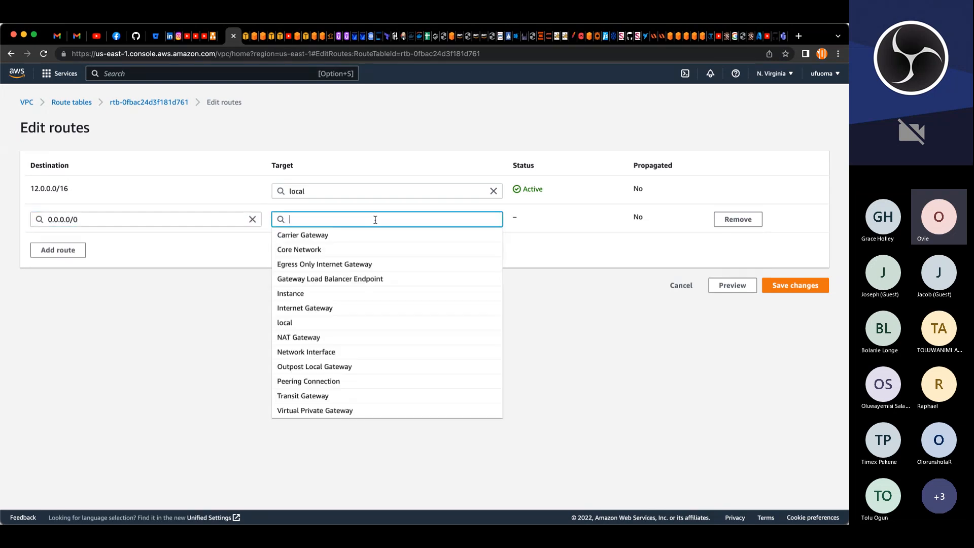
{"action": "left_click", "coordinate": [321, 309]}
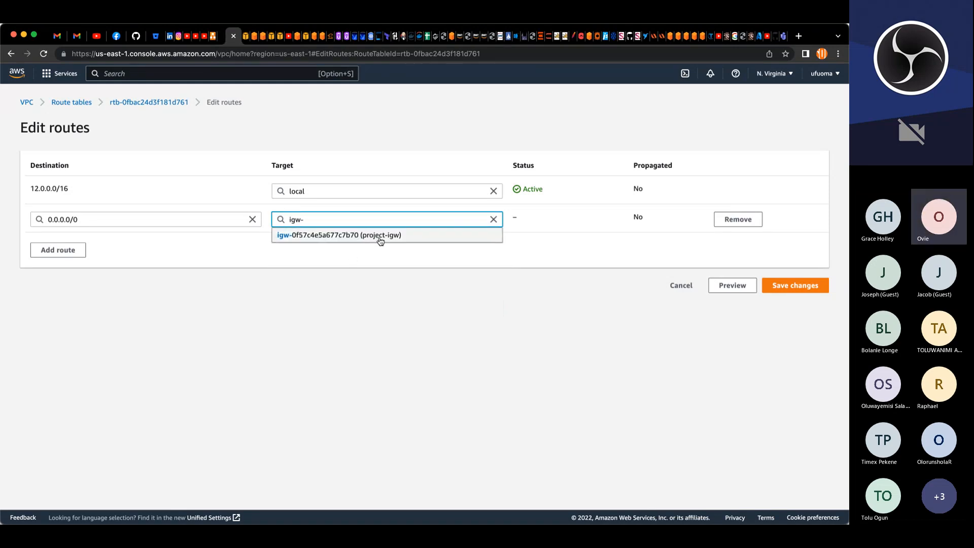
{"action": "left_click", "coordinate": [343, 236]}
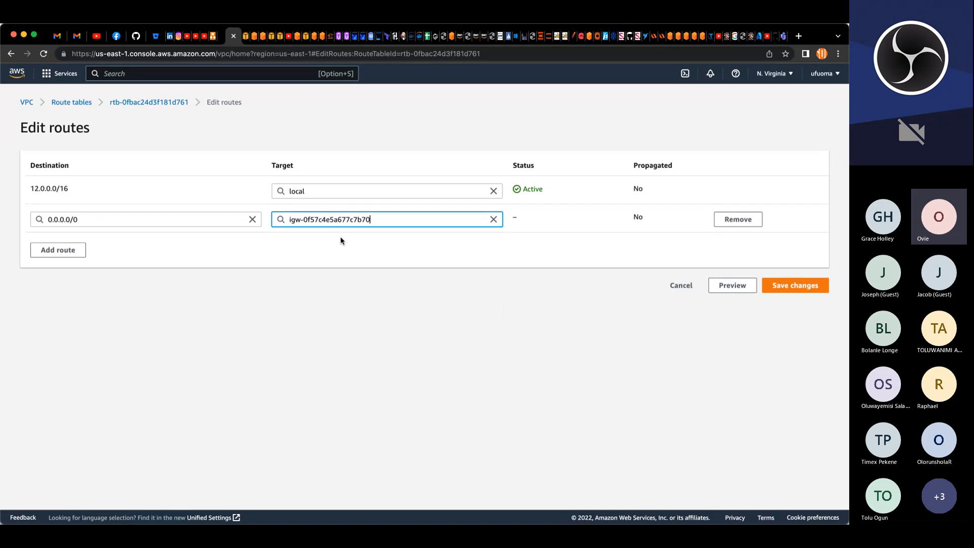
{"action": "left_click", "coordinate": [785, 287]}
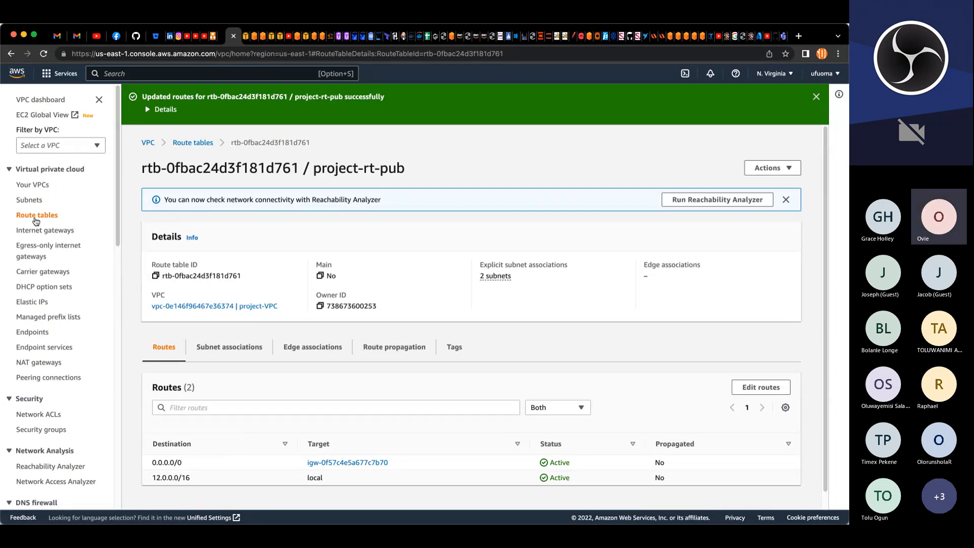
{"action": "left_click", "coordinate": [190, 144]}
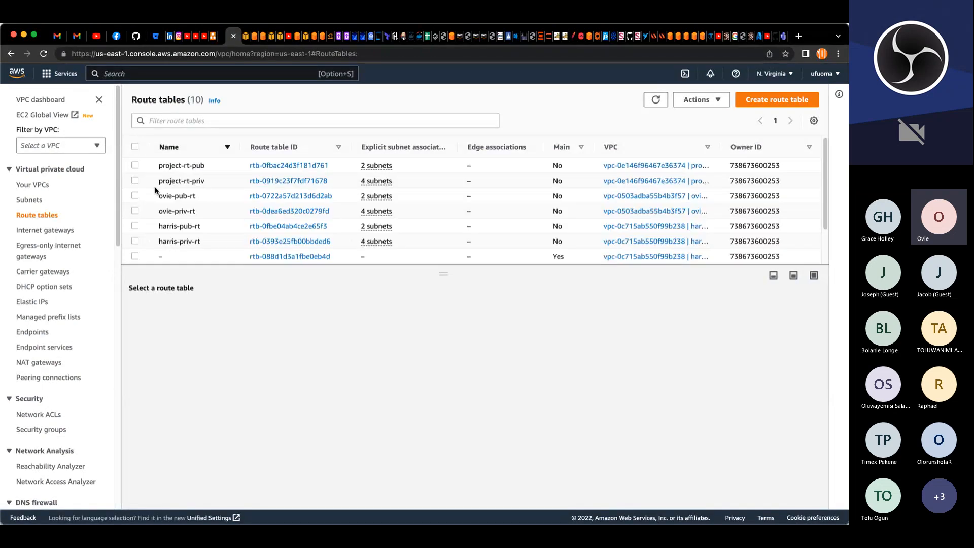
{"action": "left_click", "coordinate": [134, 185]}
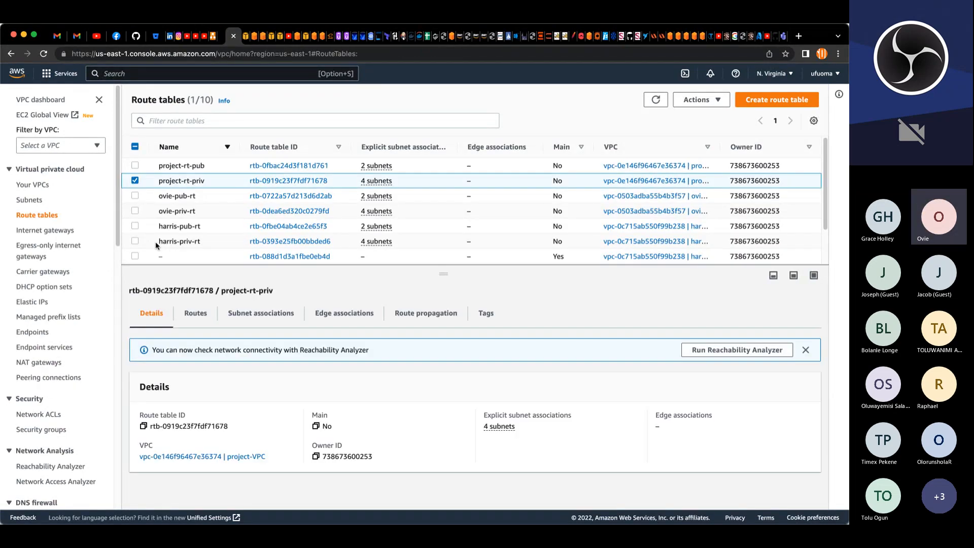
{"action": "left_click", "coordinate": [191, 314]}
{"action": "left_click", "coordinate": [781, 354]}
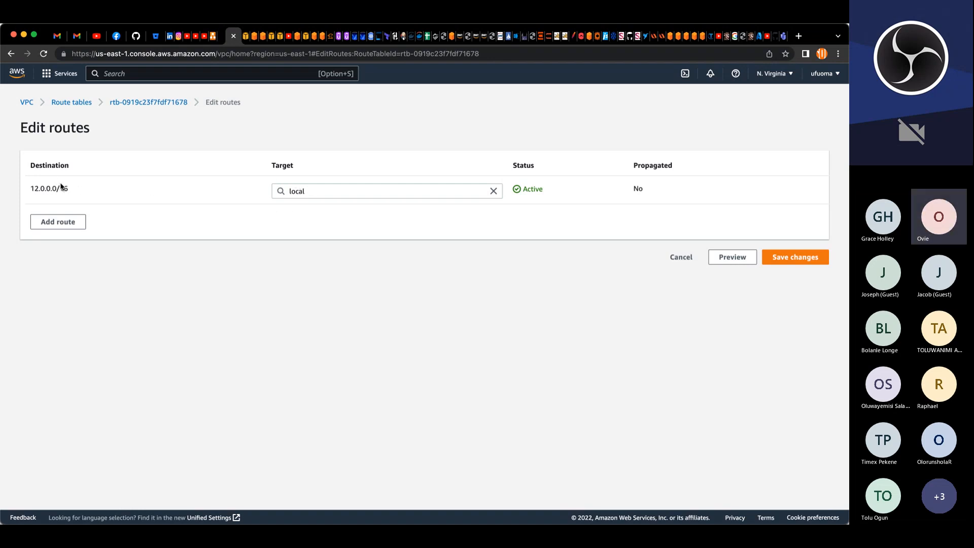
{"action": "left_click", "coordinate": [53, 221]}
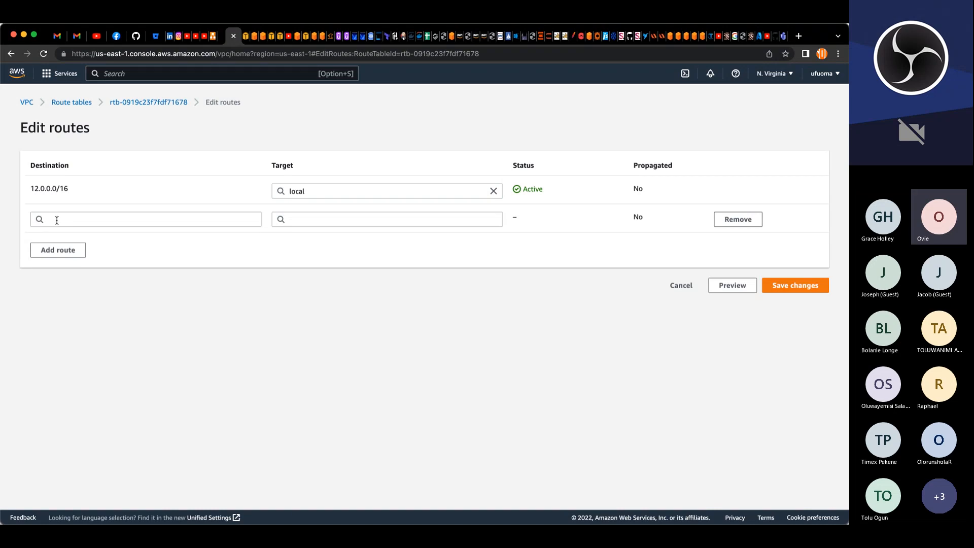
{"action": "left_click", "coordinate": [57, 220]}
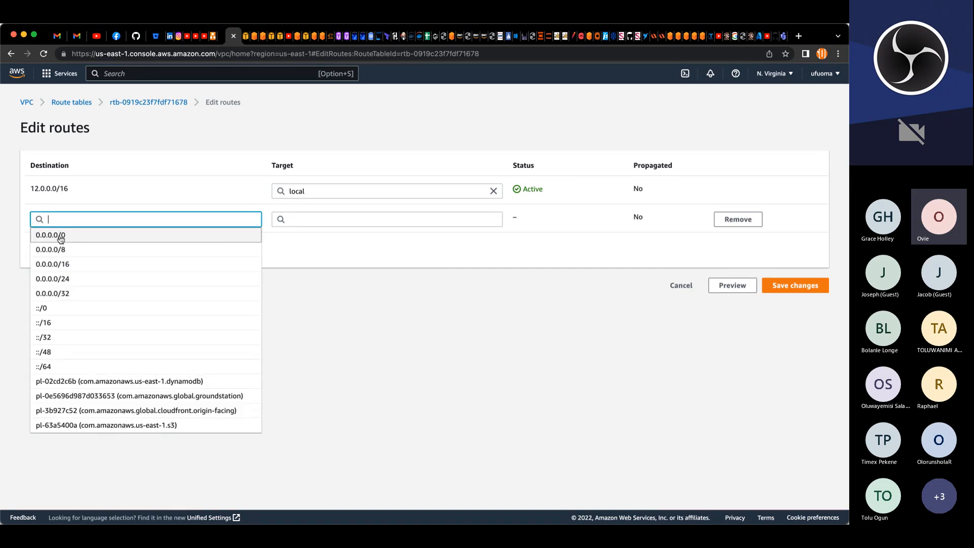
{"action": "left_click", "coordinate": [61, 236]}
{"action": "left_click", "coordinate": [328, 223]}
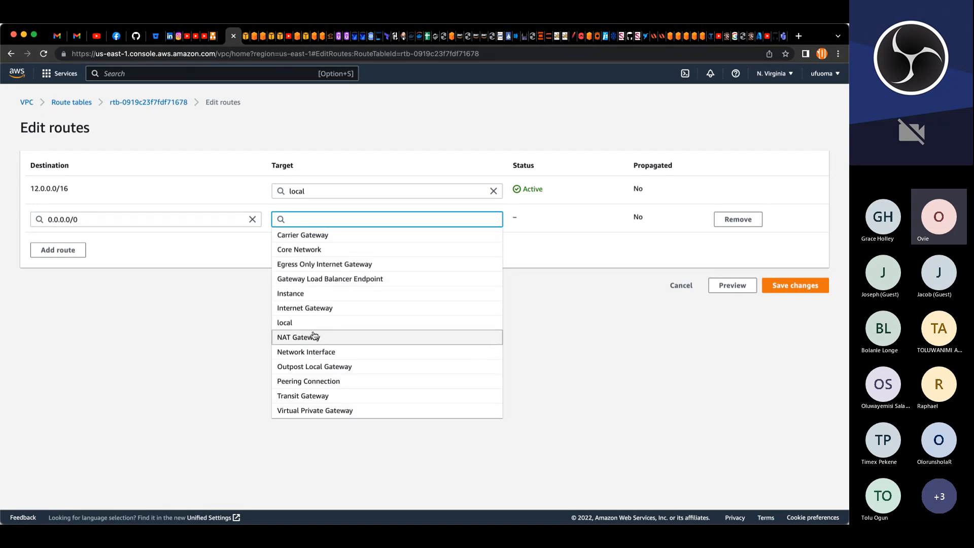
{"action": "left_click", "coordinate": [284, 339]}
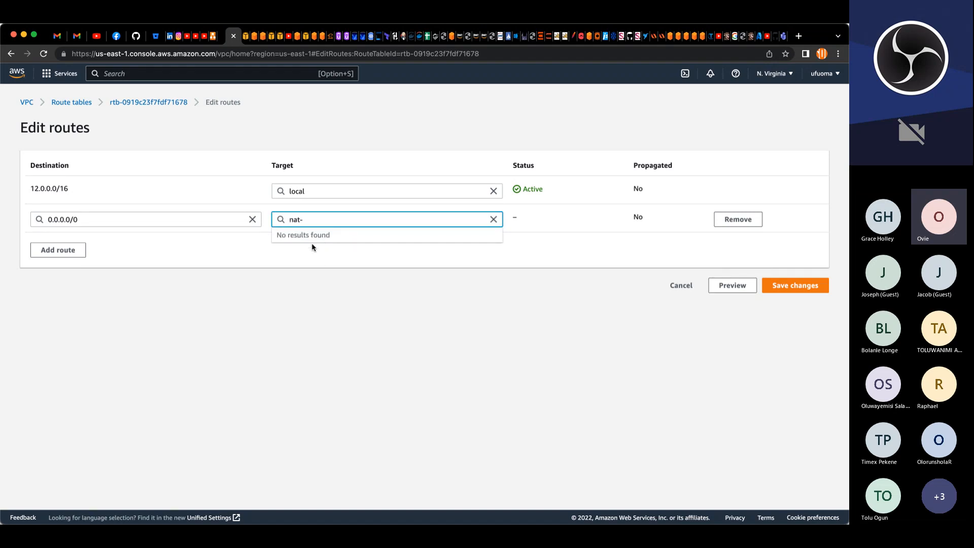
{"action": "left_click", "coordinate": [493, 219]}
{"action": "left_click", "coordinate": [685, 287]}
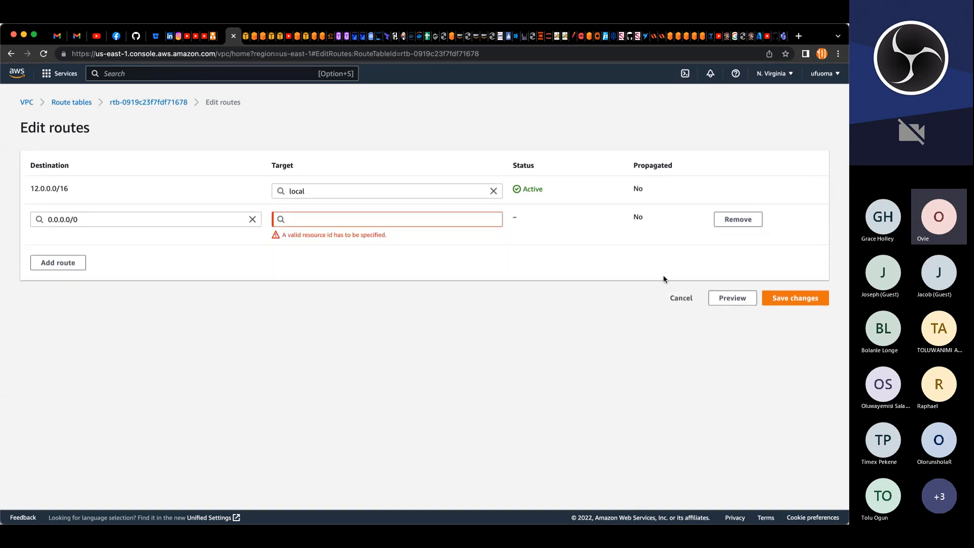
{"action": "left_click", "coordinate": [682, 299]}
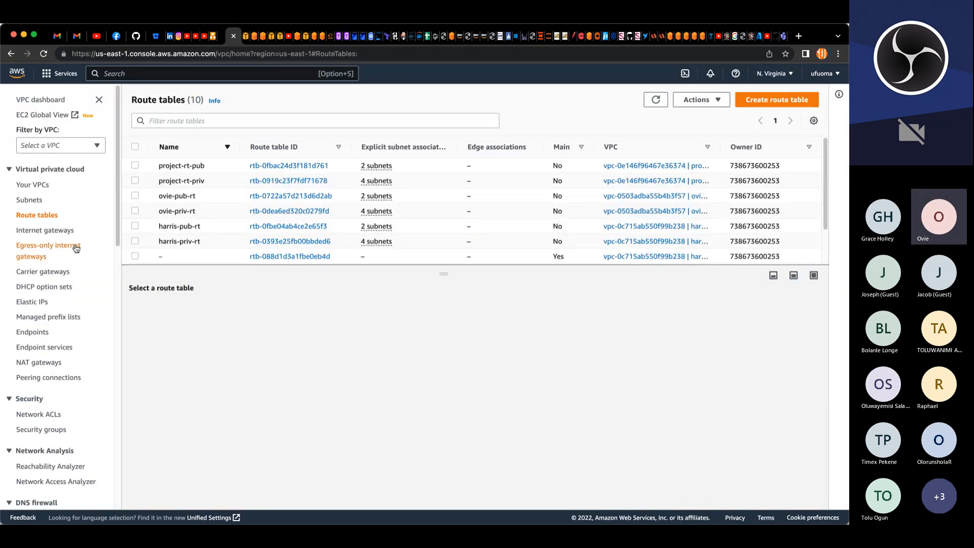
Step: Start creating a new security group named project-bastion-SG
{"action": "scroll", "coordinate": [51, 375], "scroll_direction": "down", "scroll_amount": 2}
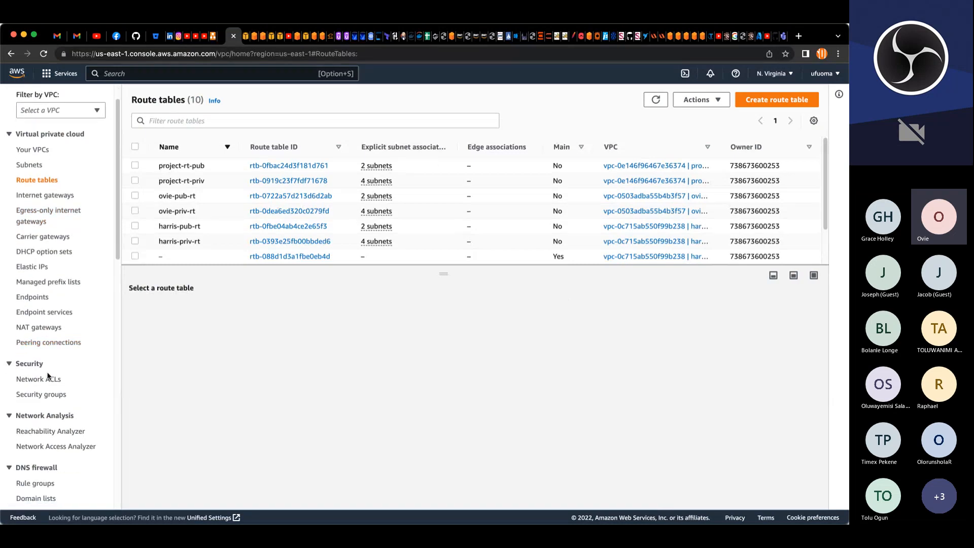
{"action": "left_click", "coordinate": [44, 389]}
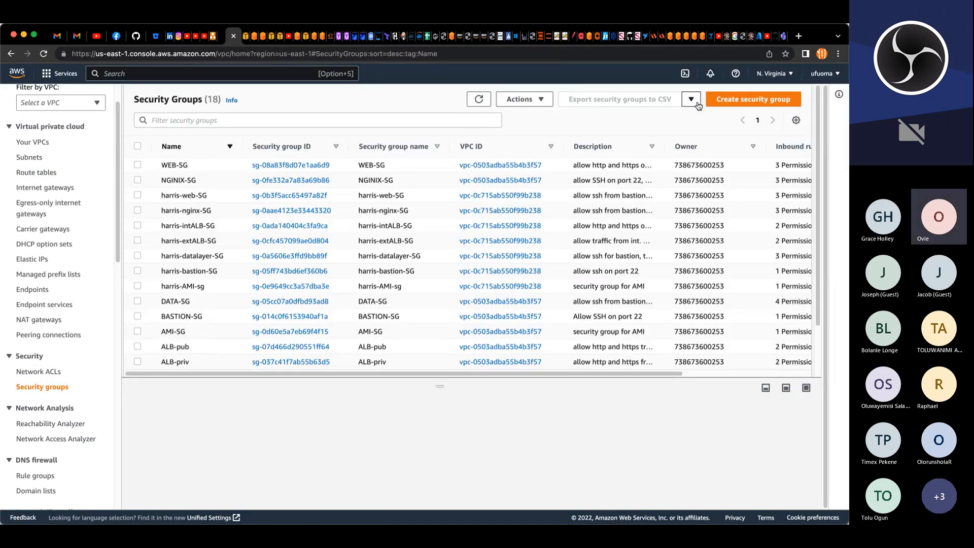
{"action": "left_click", "coordinate": [717, 103]}
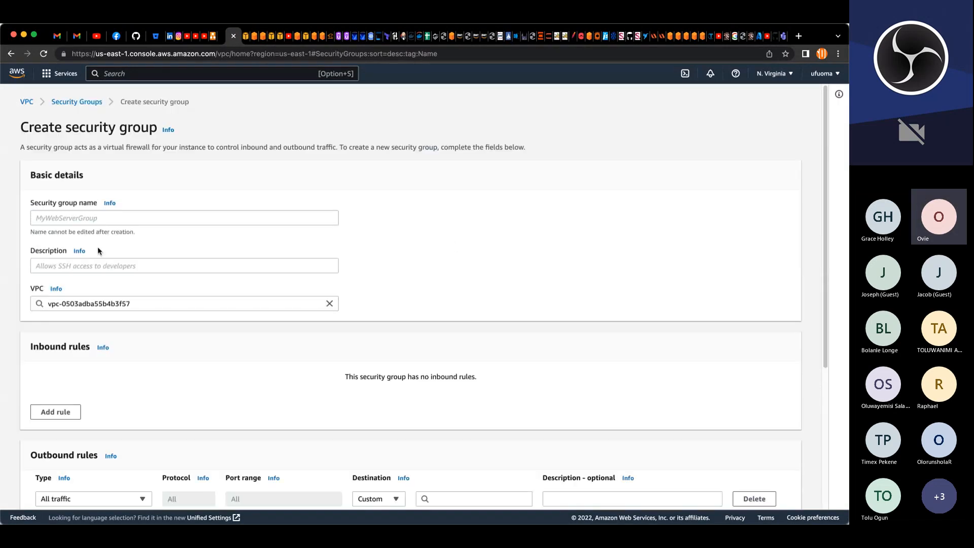
{"action": "left_click", "coordinate": [51, 219]}
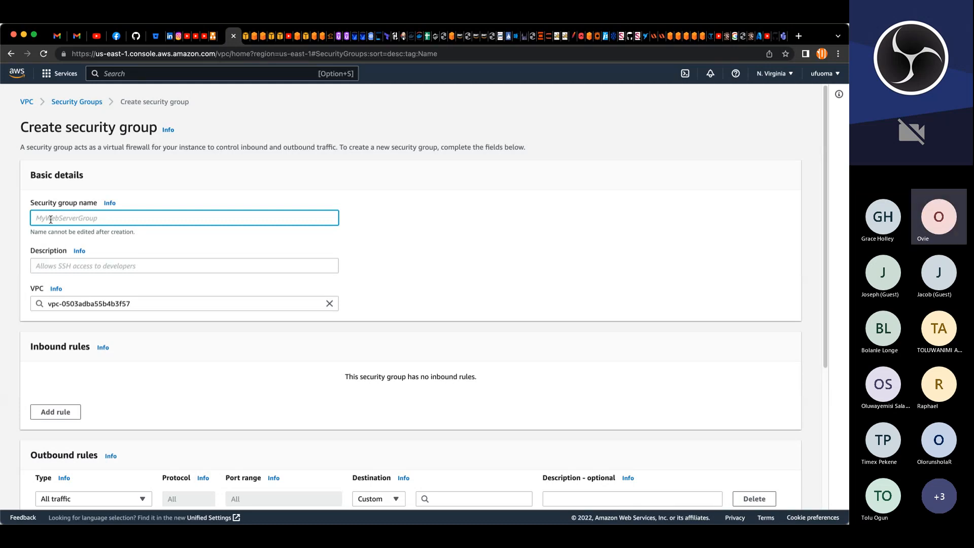
{"action": "type", "text": "project-bastion"}
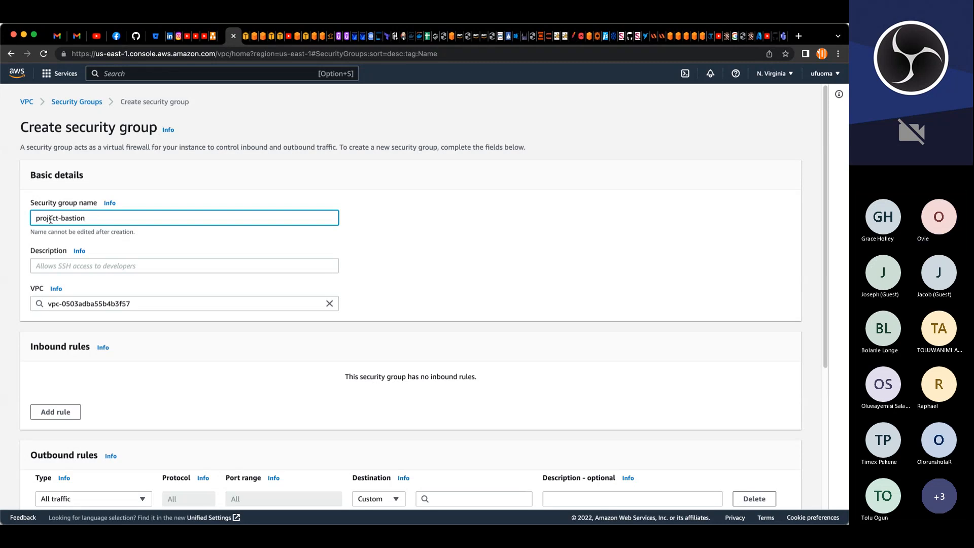
{"action": "type", "text": "-"}
{"action": "type", "text": "sg"}
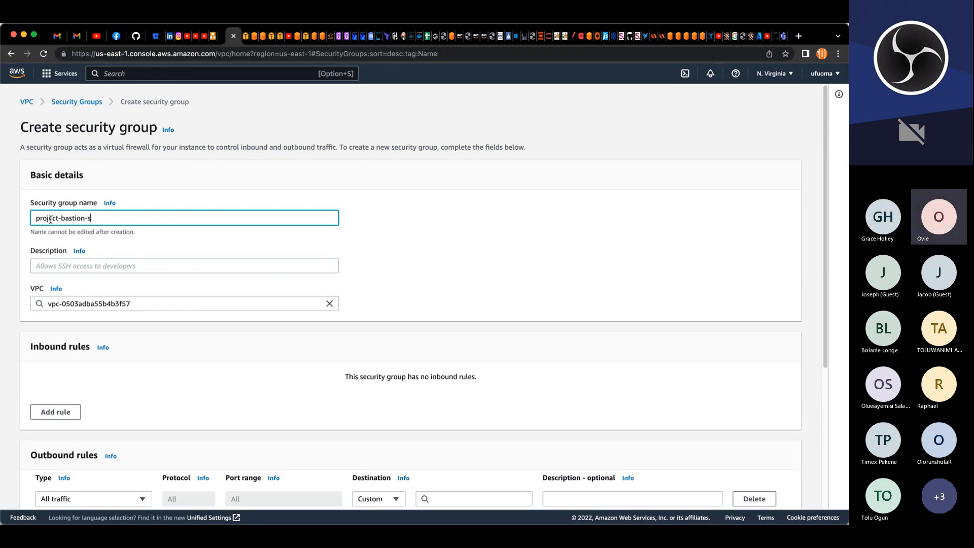
{"action": "key", "text": "BackSpace"}
{"action": "key", "text": "BackSpace"}
{"action": "type", "text": "SG"}
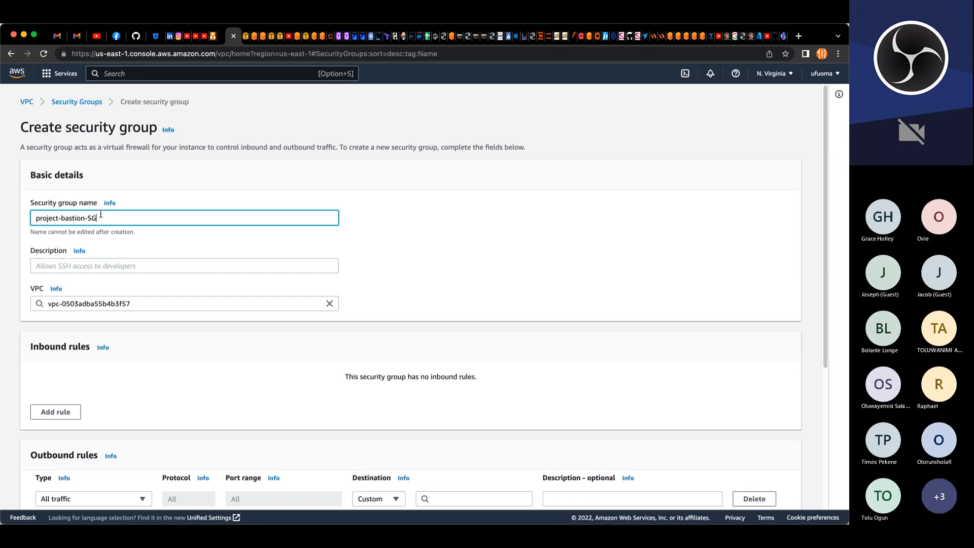
{"action": "left_click_drag", "start_coordinate": [101, 215], "coordinate": [23, 224]}
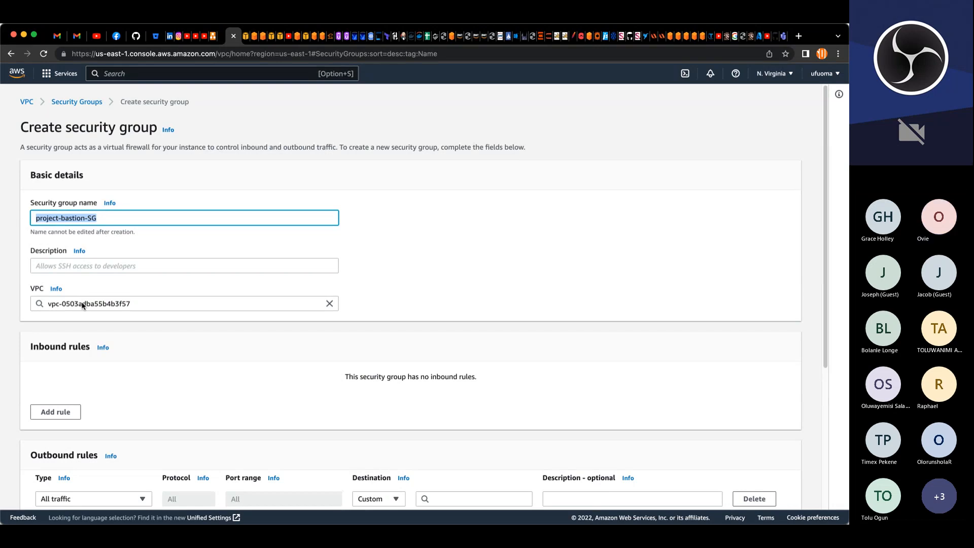
Step: Give the security group the description allow ssh on port 22 and assign it to project-VPC
{"action": "left_click", "coordinate": [103, 269]}
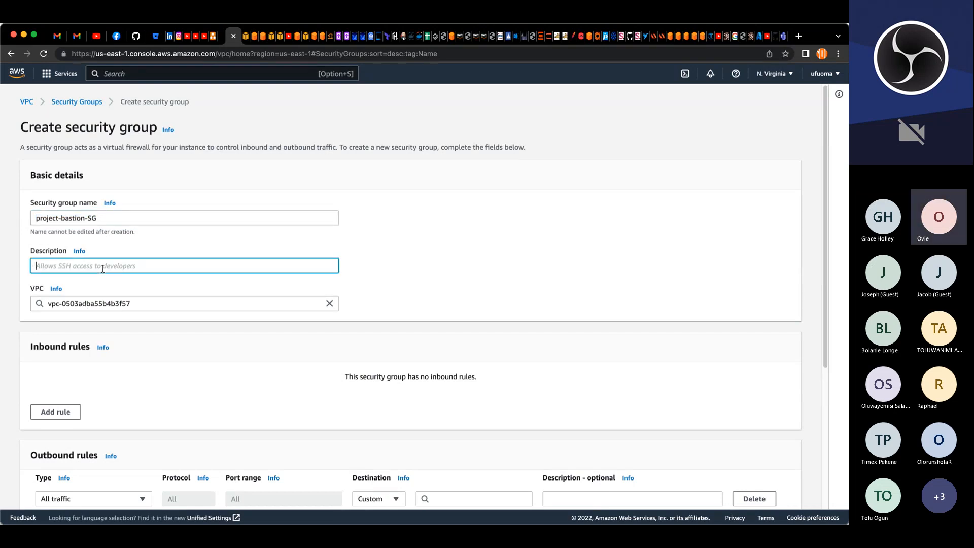
{"action": "type", "text": "allow ssh on port 22"}
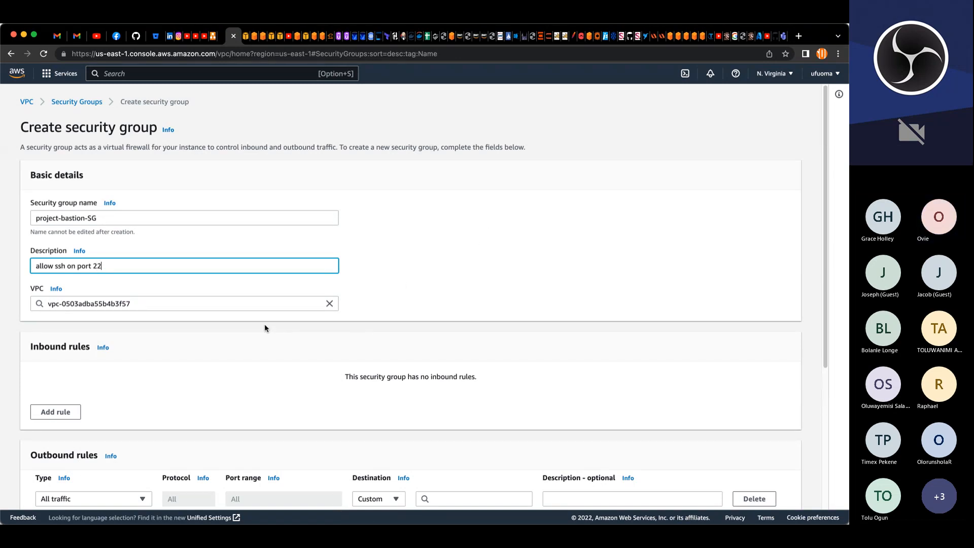
{"action": "left_click", "coordinate": [329, 304]}
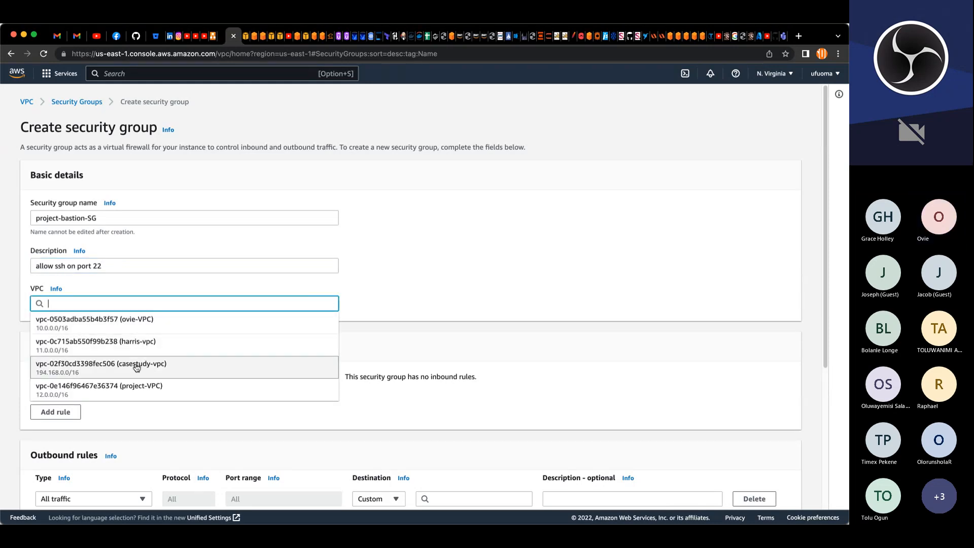
{"action": "left_click", "coordinate": [136, 388]}
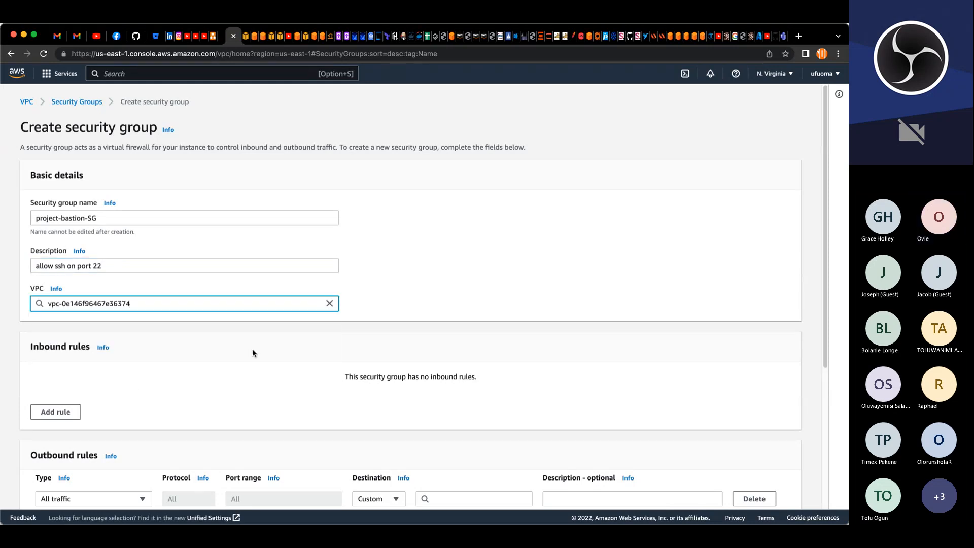
{"action": "left_click", "coordinate": [416, 315]}
Step: Add an inbound rule of type SSH with source My IP to the security group
{"action": "scroll", "coordinate": [423, 316], "scroll_direction": "down", "scroll_amount": 5}
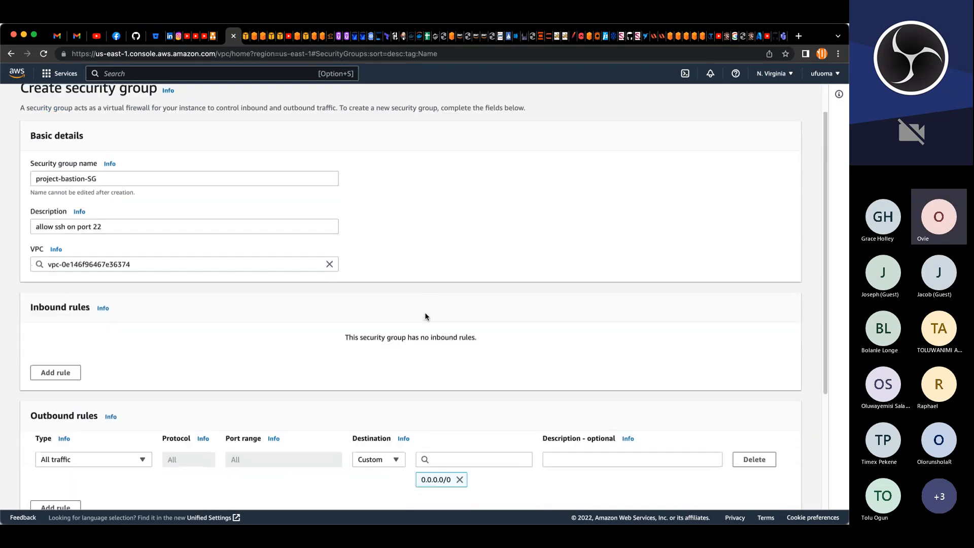
{"action": "left_click", "coordinate": [54, 204]}
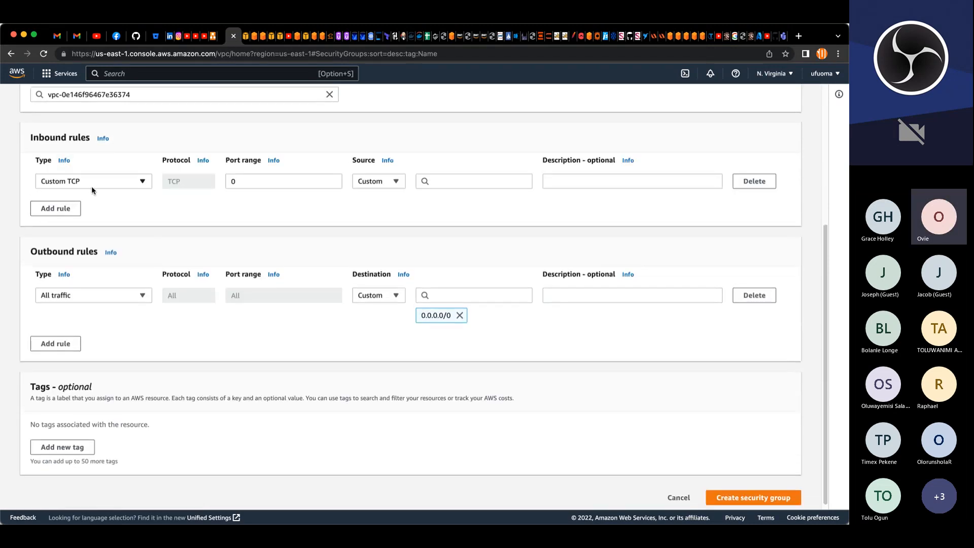
{"action": "left_click", "coordinate": [143, 184]}
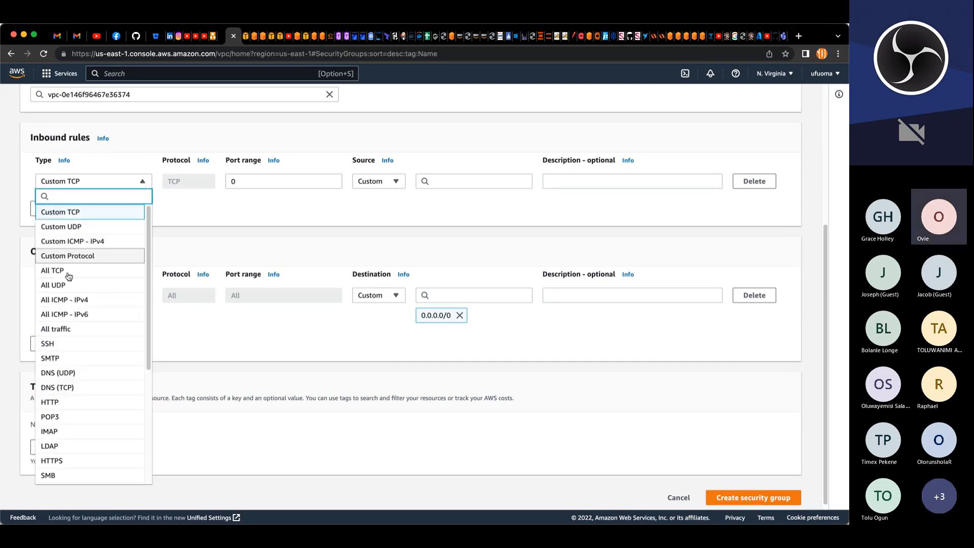
{"action": "left_click", "coordinate": [51, 343]}
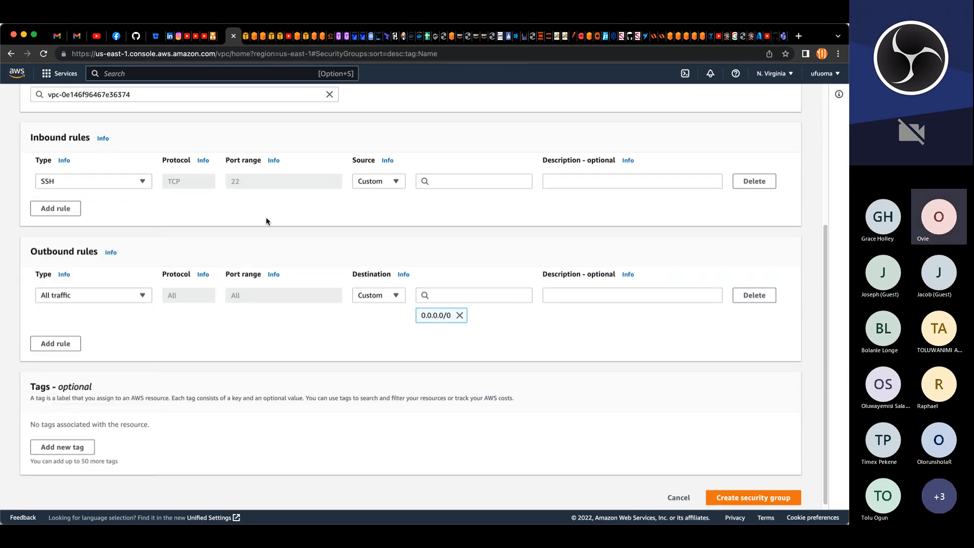
{"action": "left_click", "coordinate": [393, 185]}
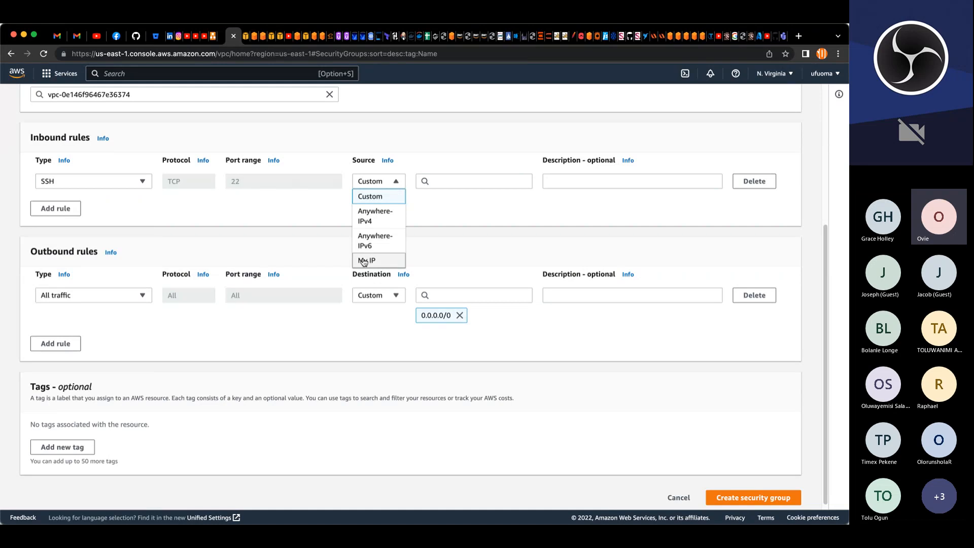
{"action": "left_click", "coordinate": [363, 261]}
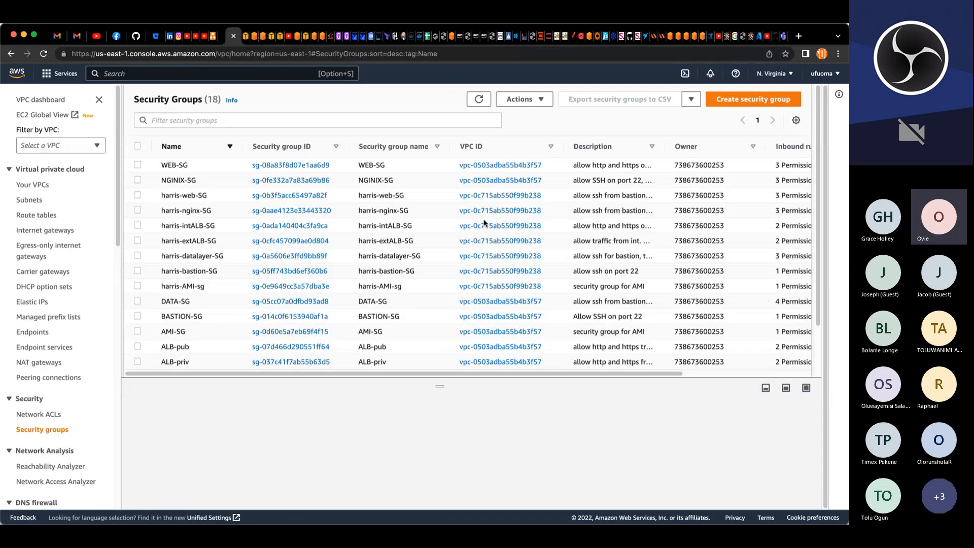
{"action": "scroll", "coordinate": [484, 223], "scroll_direction": "down", "scroll_amount": 1}
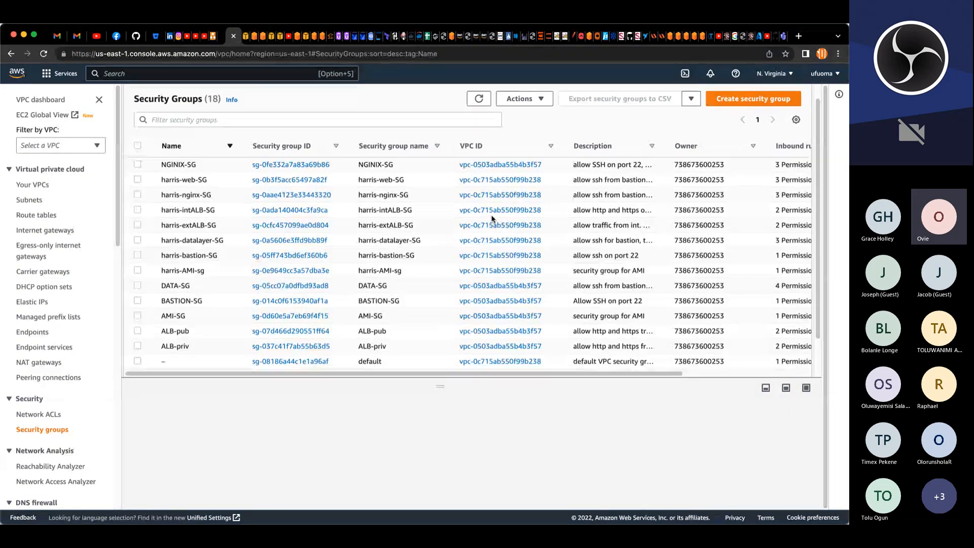
Step: Start a fresh security group and name it project-bastion-SG
{"action": "scroll", "coordinate": [493, 217], "scroll_direction": "up", "scroll_amount": 1}
{"action": "left_click", "coordinate": [734, 107]}
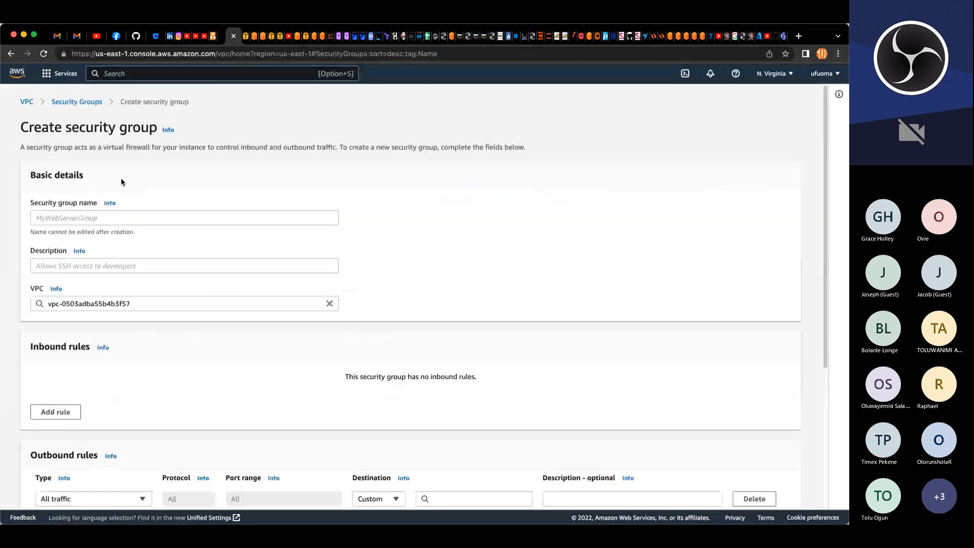
{"action": "left_click", "coordinate": [123, 219]}
{"action": "type", "text": "project-bastion-SG"}
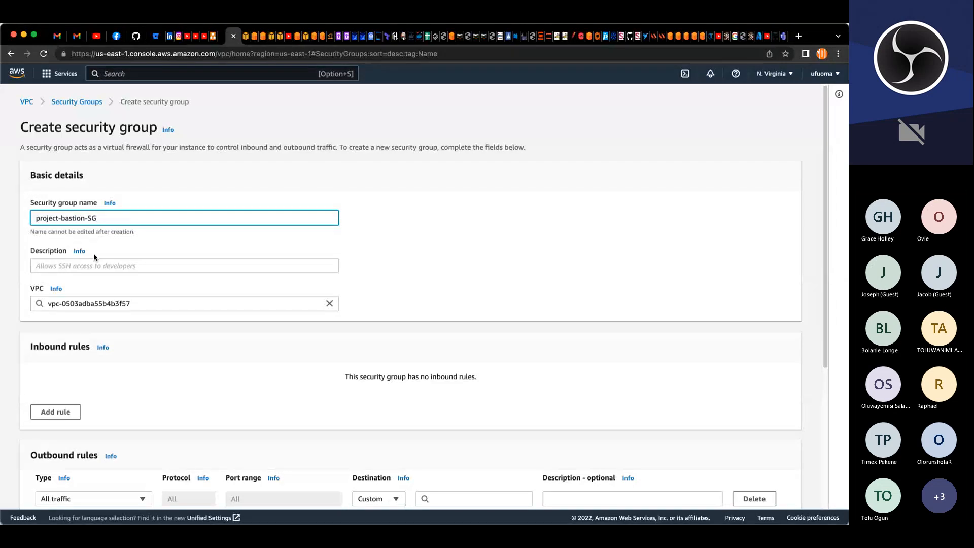
Step: Set the description to Allow SSH on port 22 and assign the group to project-VPC
{"action": "left_click", "coordinate": [95, 265]}
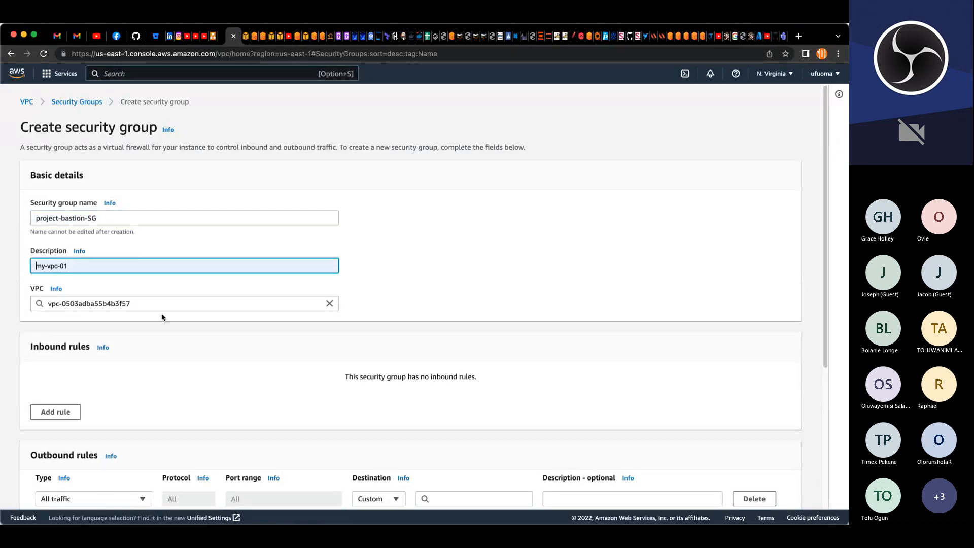
{"action": "left_click", "coordinate": [121, 377]}
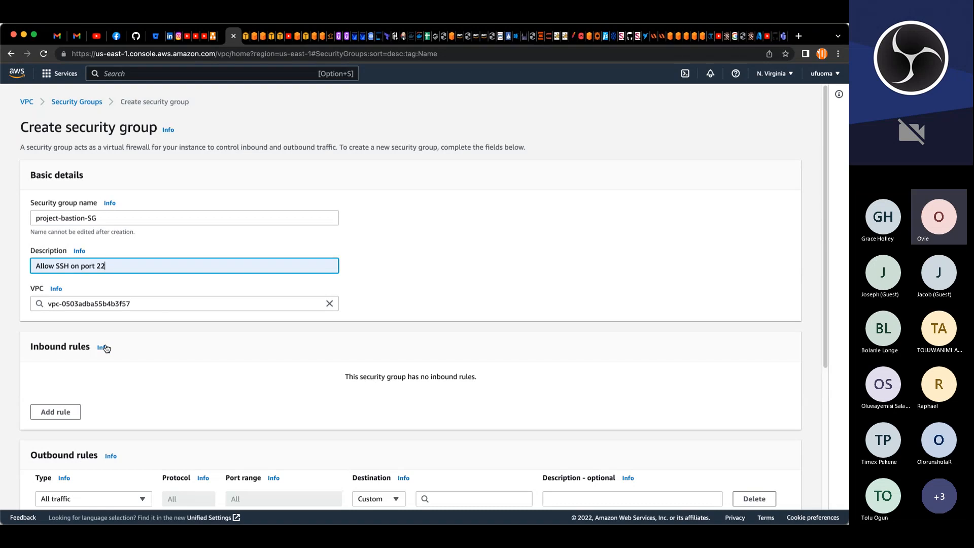
{"action": "key", "text": "Tab"}
{"action": "left_click", "coordinate": [105, 386]}
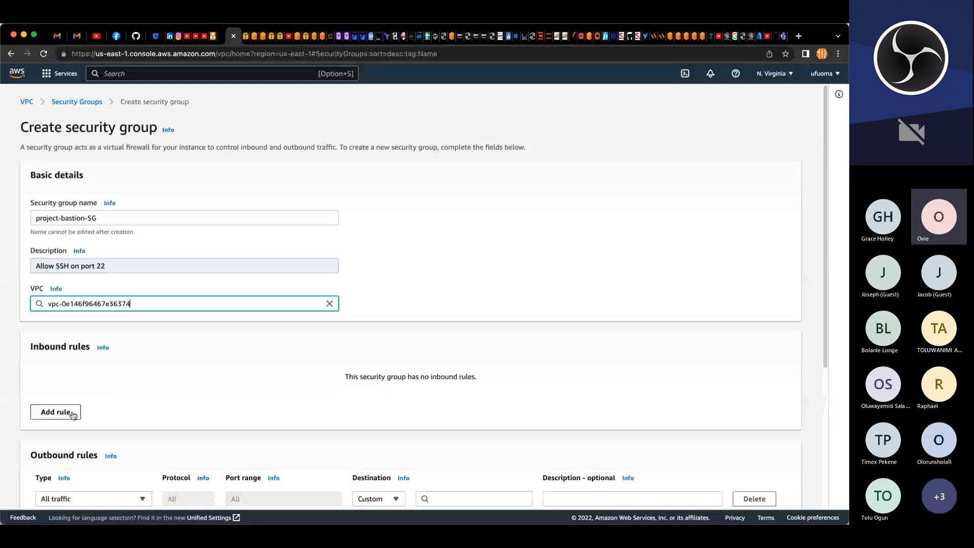
Step: Add an inbound rule of type SSH with source My IP
{"action": "left_click", "coordinate": [73, 415]}
{"action": "left_click", "coordinate": [142, 390]}
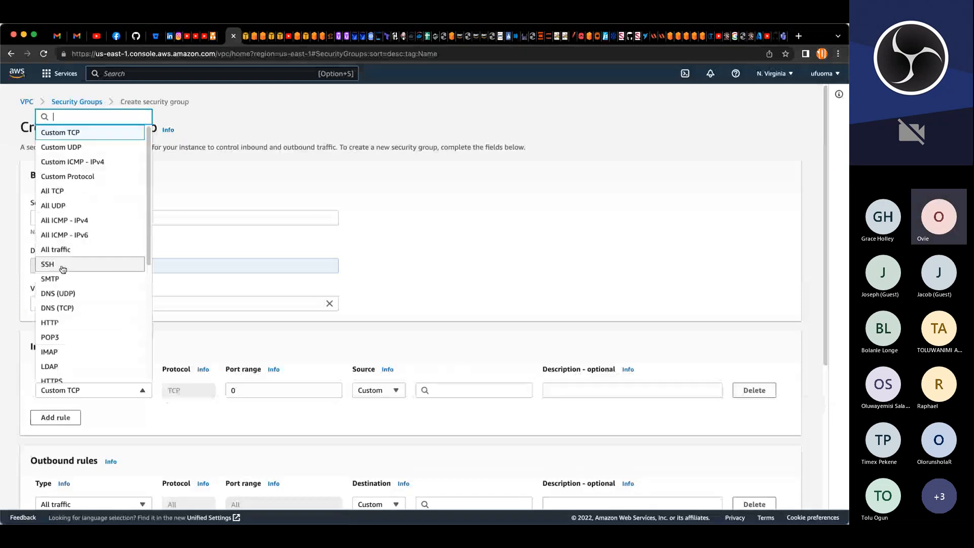
{"action": "left_click", "coordinate": [63, 264]}
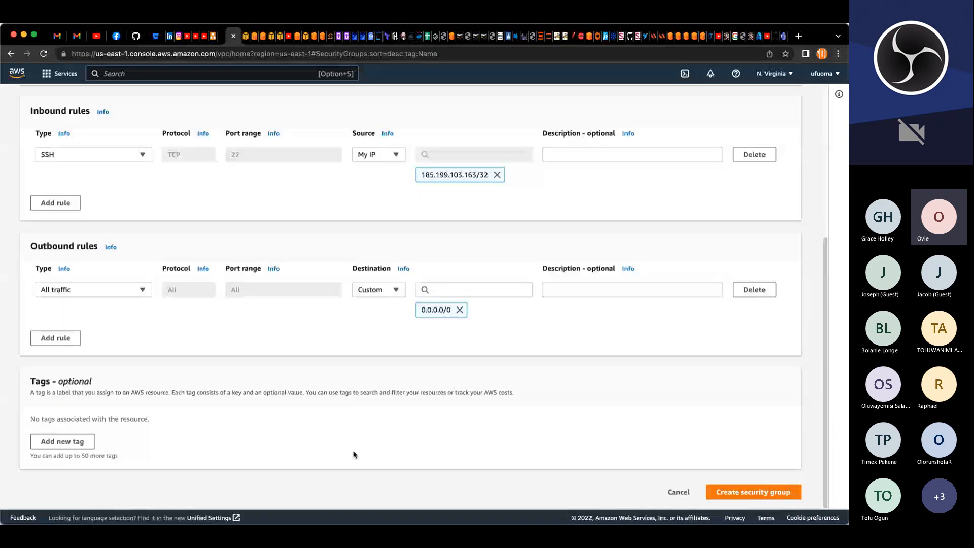
Step: Tag the group with key Name and value project-bastion-SG, then create the security group
{"action": "left_click", "coordinate": [80, 446]}
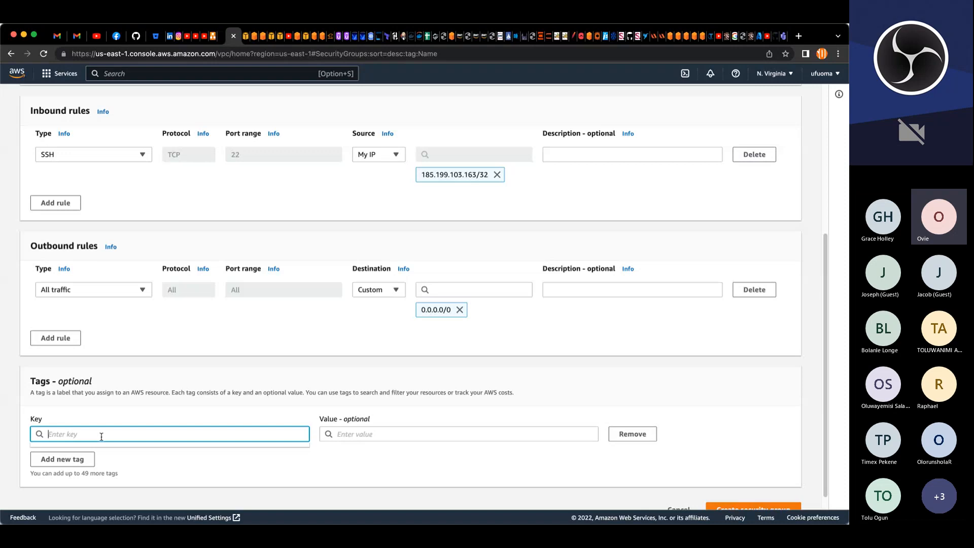
{"action": "type", "text": "Name"}
{"action": "key", "text": "Tab"}
{"action": "type", "text": "project-bastion-SG"}
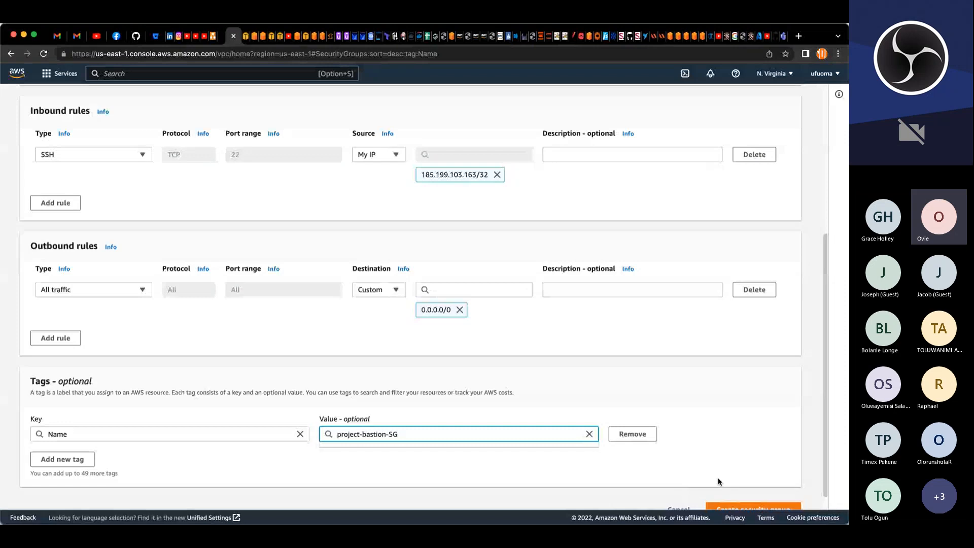
{"action": "scroll", "coordinate": [717, 477], "scroll_direction": "down", "scroll_amount": 1}
{"action": "left_click", "coordinate": [755, 495]}
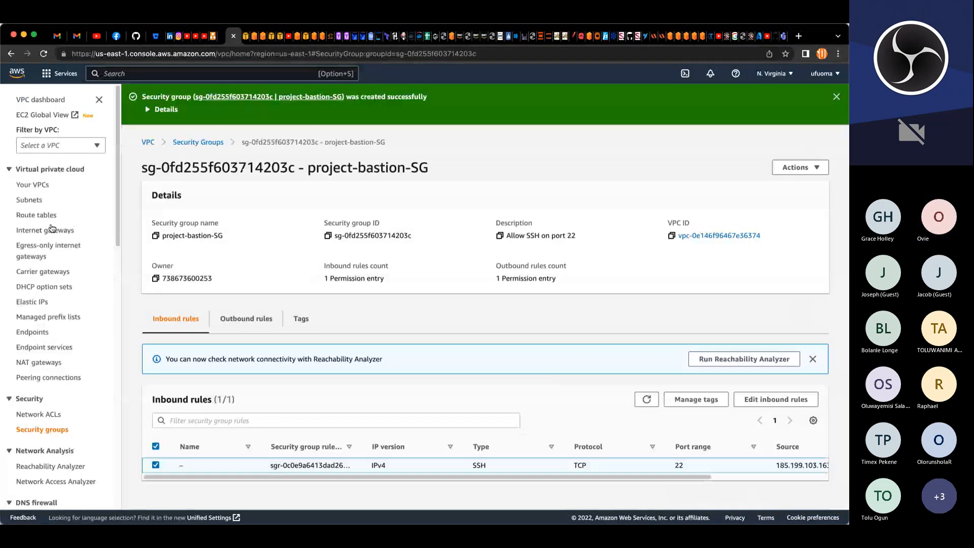
Step: Return to the security groups list and start a new security group named project-nginx-SG
{"action": "left_click", "coordinate": [212, 144]}
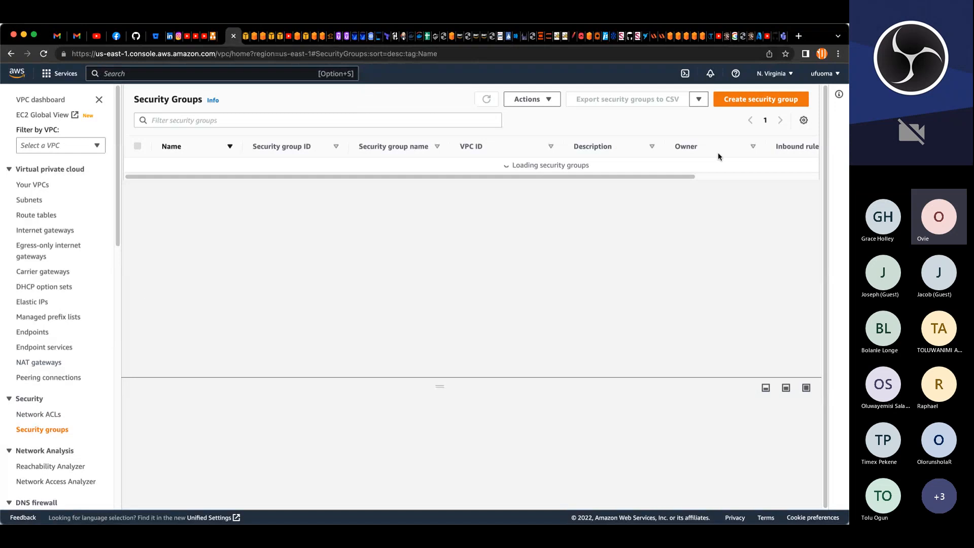
{"action": "left_click", "coordinate": [748, 103]}
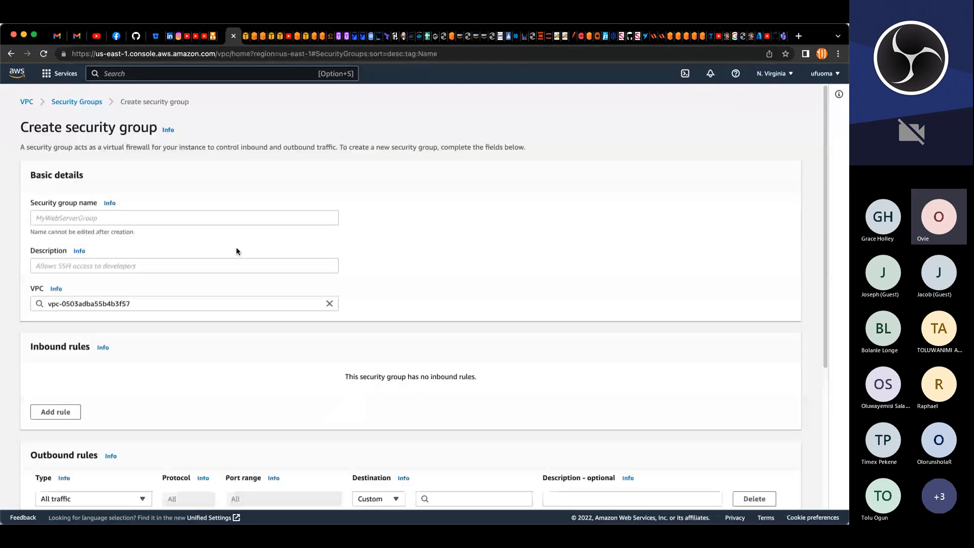
{"action": "left_click", "coordinate": [186, 219]}
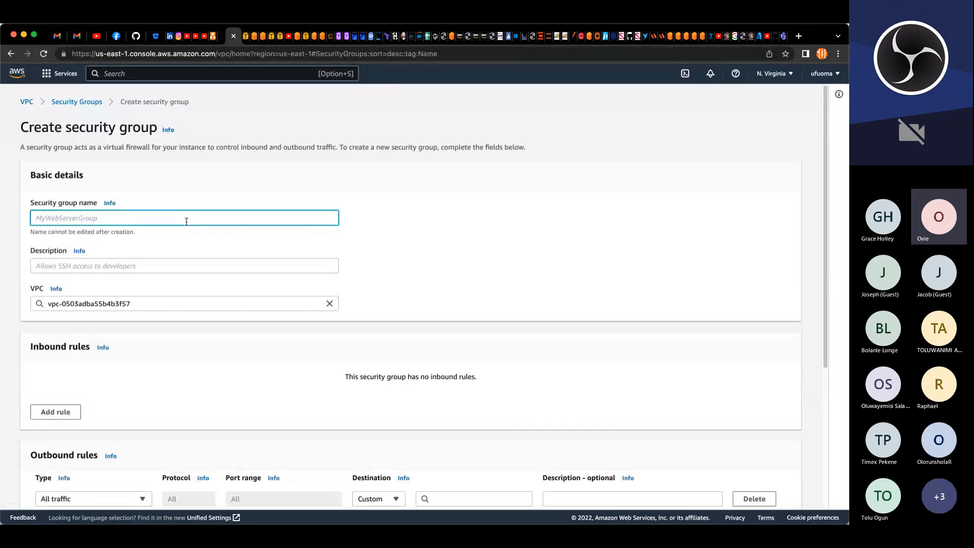
{"action": "type", "text": "project-nginx-SG"}
{"action": "triple_click", "coordinate": [29, 221]}
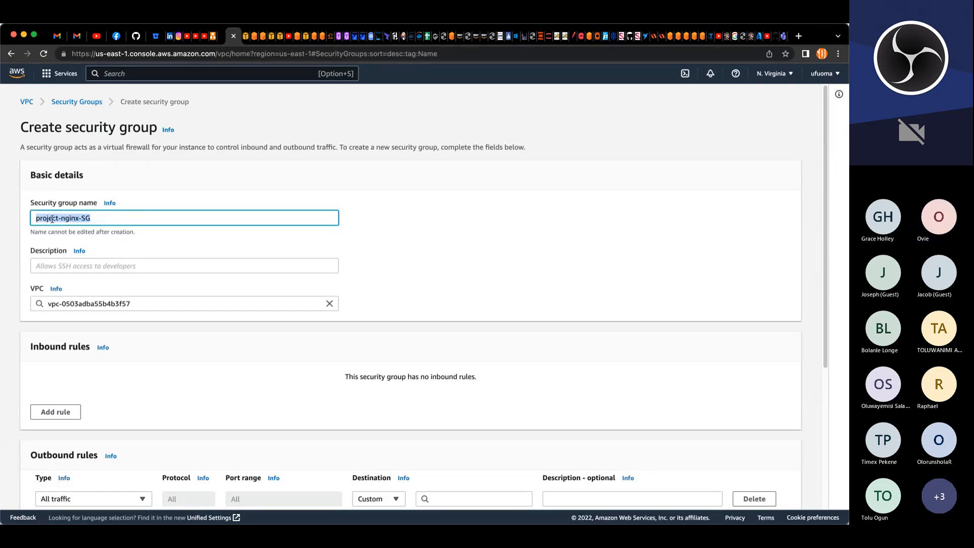
Step: Describe it as allow ssh on port 22 for bastion access and http, https access from ALB, assigned to project-VPC
{"action": "left_click", "coordinate": [71, 266]}
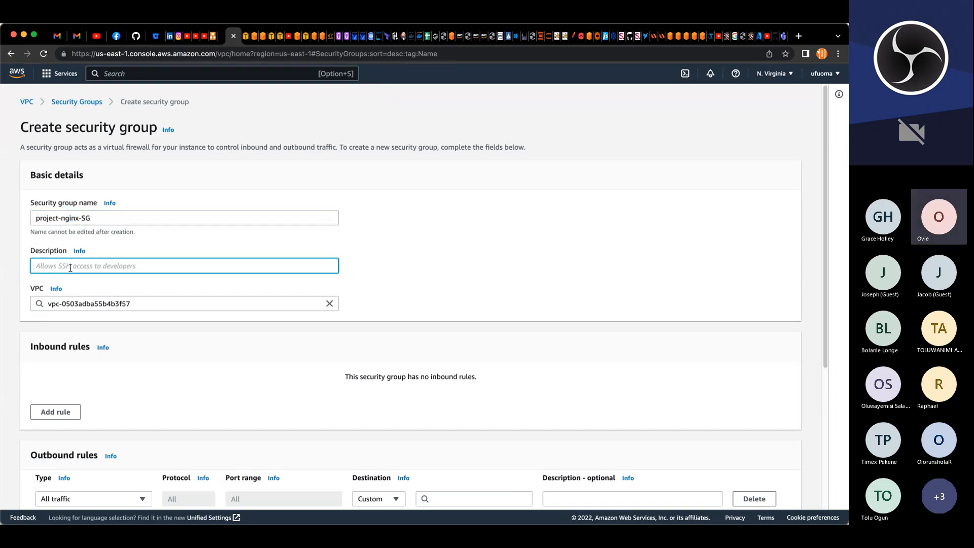
{"action": "type", "text": "allow ssh on port 22 for b"}
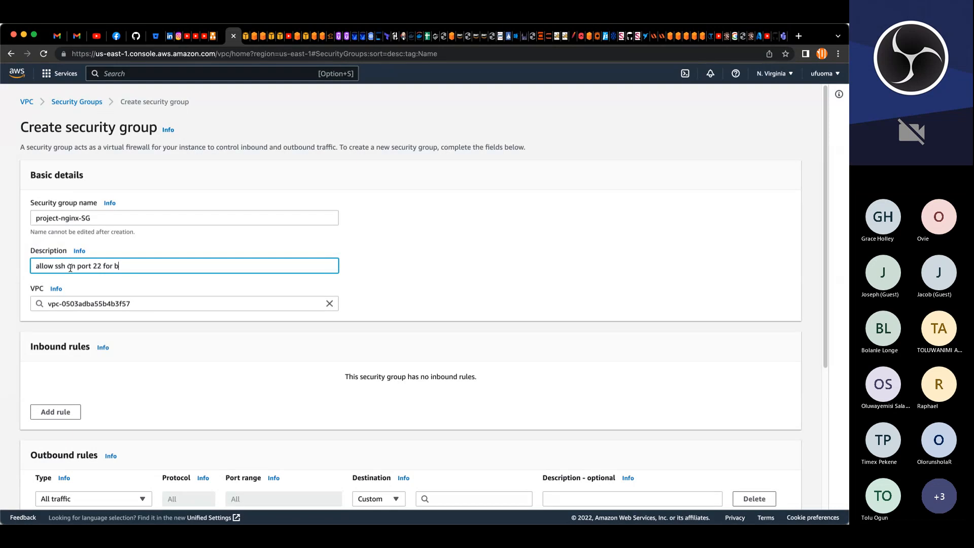
{"action": "type", "text": "astion access"}
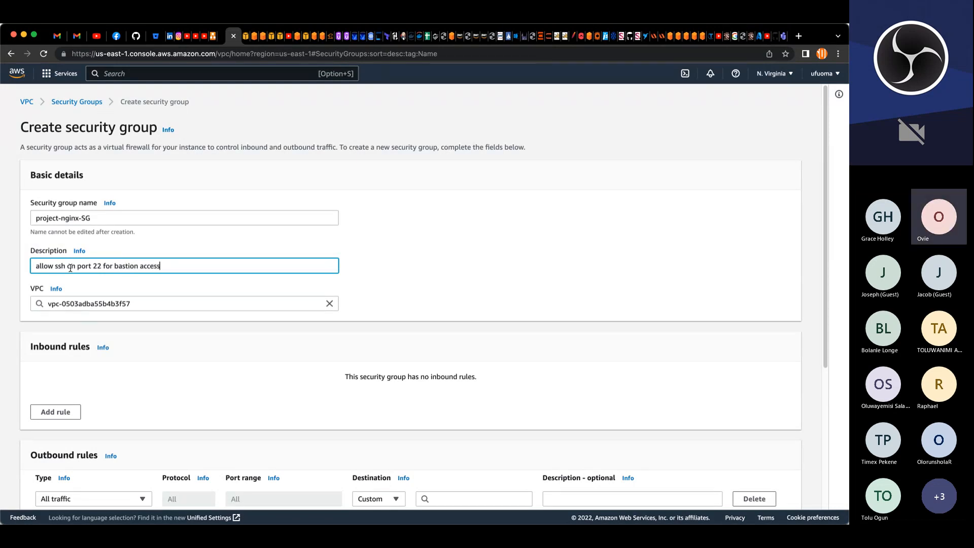
{"action": "type", "text": " and"}
{"action": "type", "text": "http"}
{"action": "type", "text": ","}
{"action": "type", "text": " an"}
{"action": "key", "text": "BackSpace"}
{"action": "key", "text": "BackSpace"}
{"action": "type", "text": "https access from "}
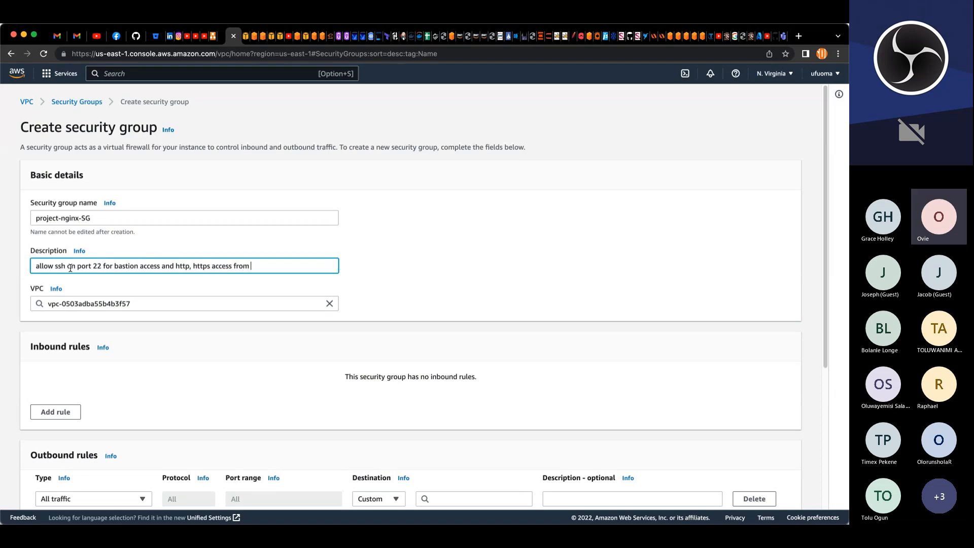
{"action": "type", "text": "ALB"}
{"action": "left_click", "coordinate": [329, 302]}
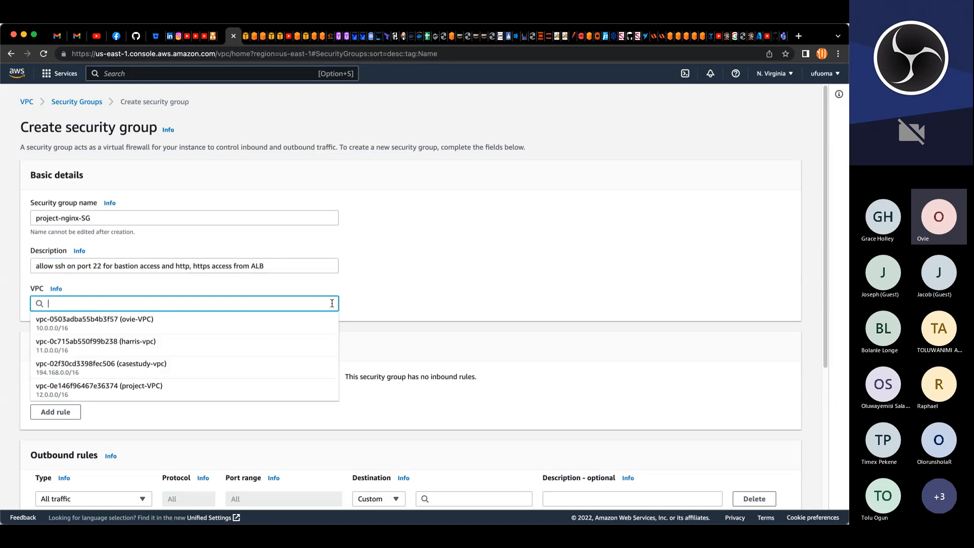
{"action": "left_click", "coordinate": [128, 388]}
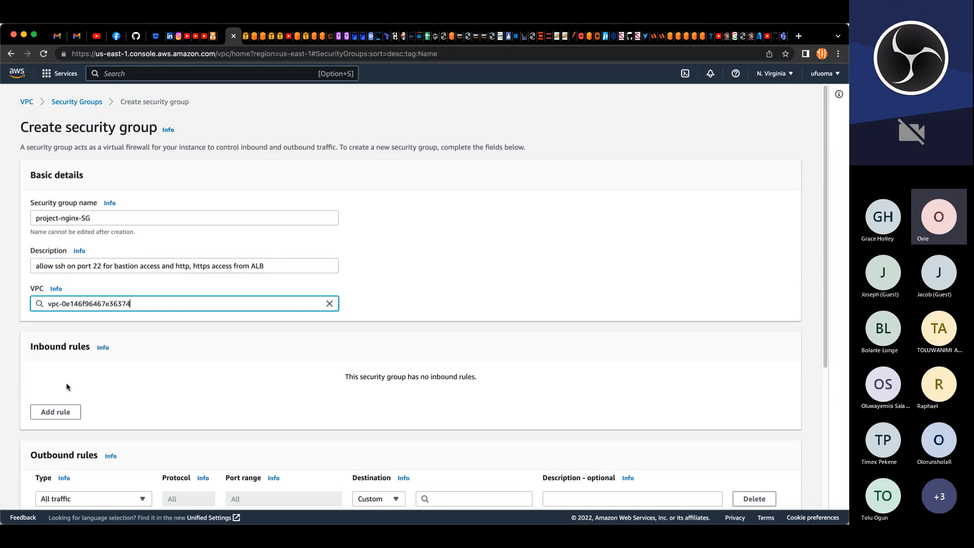
Step: Add three inbound rules with types SSH, HTTP and HTTPS
{"action": "left_click", "coordinate": [55, 412]}
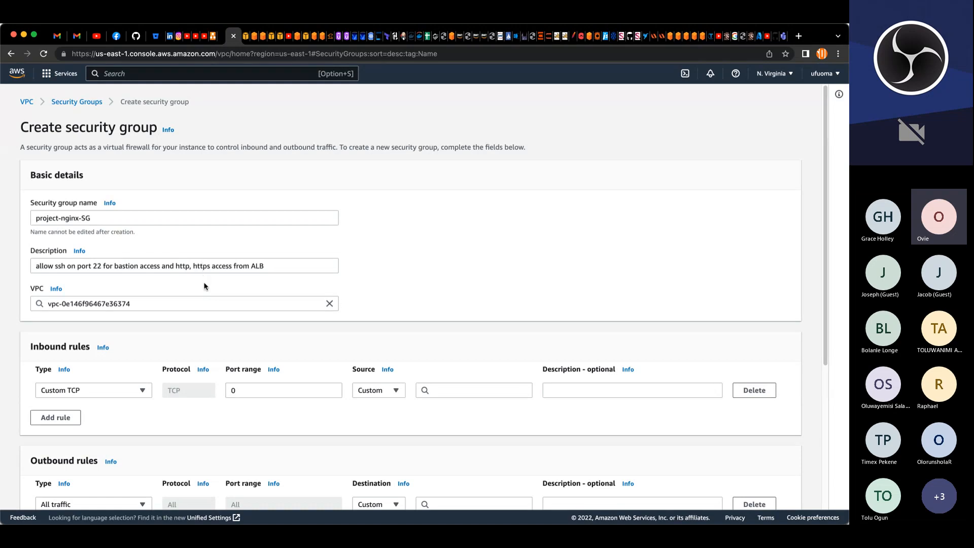
{"action": "scroll", "coordinate": [204, 286], "scroll_direction": "down", "scroll_amount": 3}
{"action": "scroll", "coordinate": [210, 289], "scroll_direction": "down", "scroll_amount": 2}
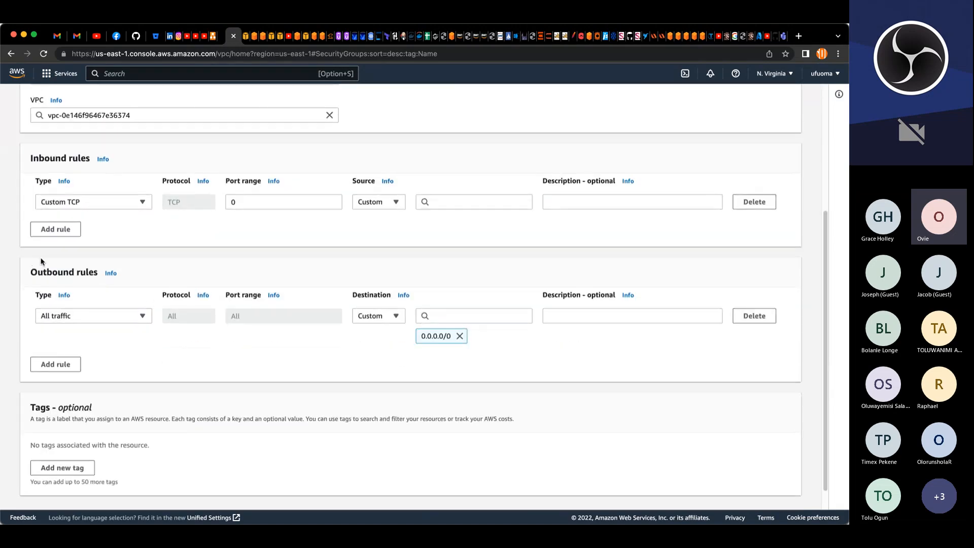
{"action": "left_click", "coordinate": [56, 229]}
{"action": "left_click", "coordinate": [70, 253]}
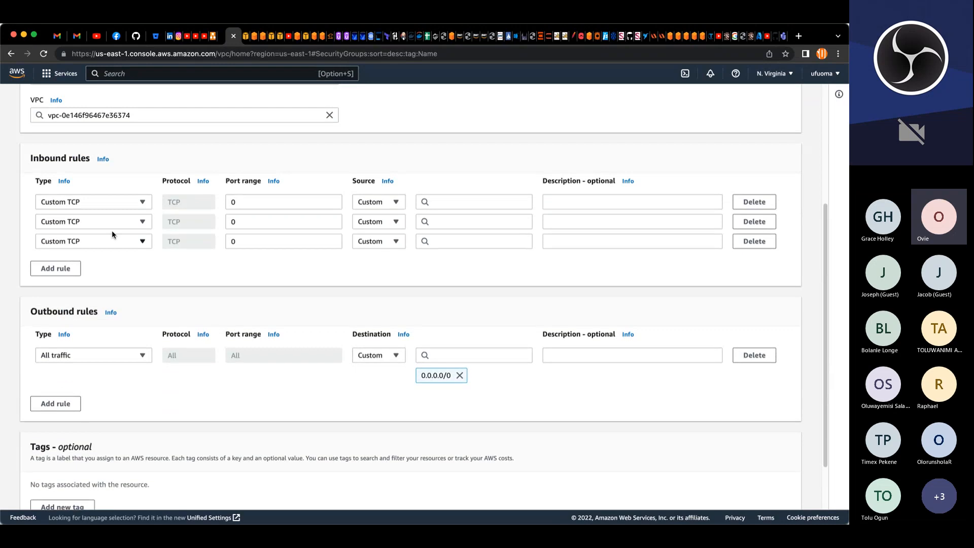
{"action": "left_click", "coordinate": [118, 203]}
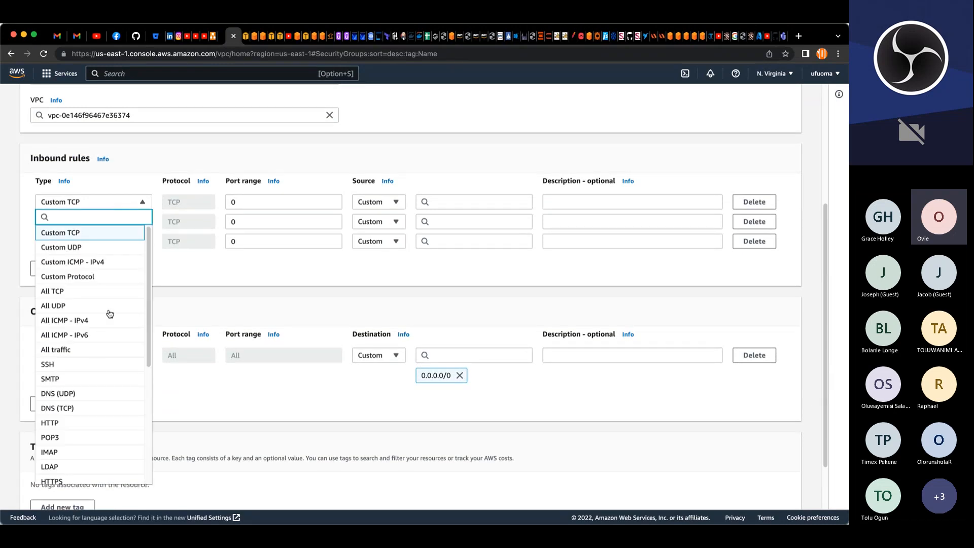
{"action": "left_click", "coordinate": [50, 364]}
{"action": "left_click", "coordinate": [395, 203]}
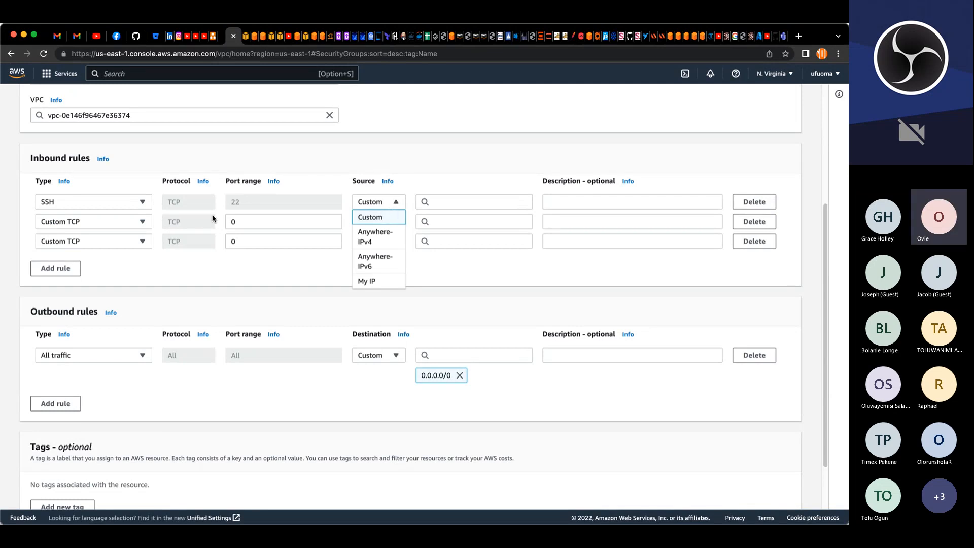
{"action": "left_click", "coordinate": [141, 221]}
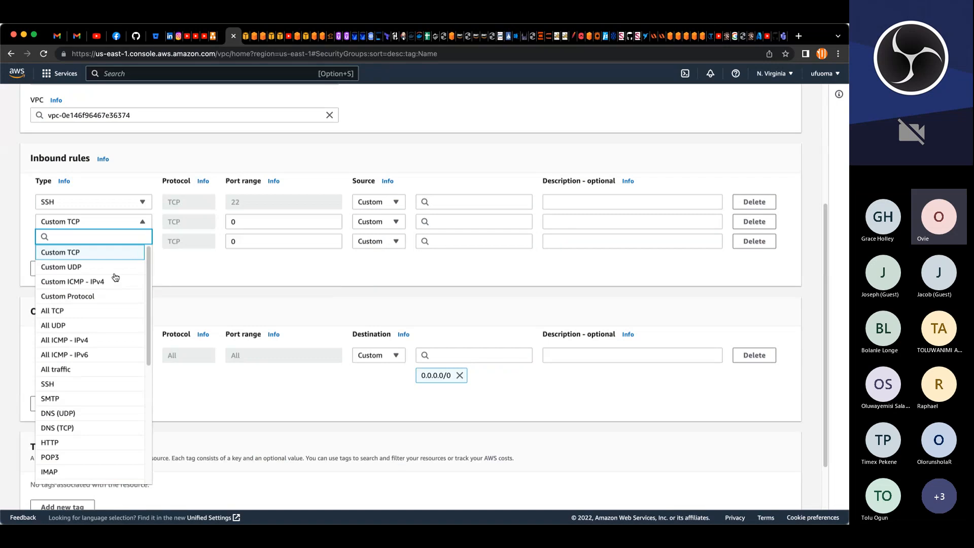
{"action": "left_click", "coordinate": [50, 442]}
{"action": "left_click", "coordinate": [140, 241]}
{"action": "scroll", "coordinate": [76, 399], "scroll_direction": "down", "scroll_amount": 1}
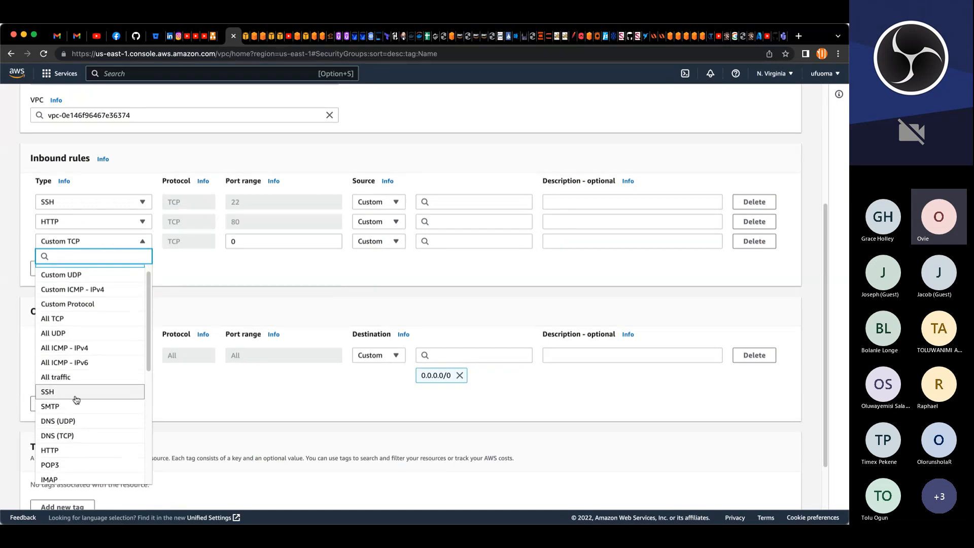
{"action": "scroll", "coordinate": [76, 399], "scroll_direction": "down", "scroll_amount": 1}
{"action": "left_click", "coordinate": [76, 474]}
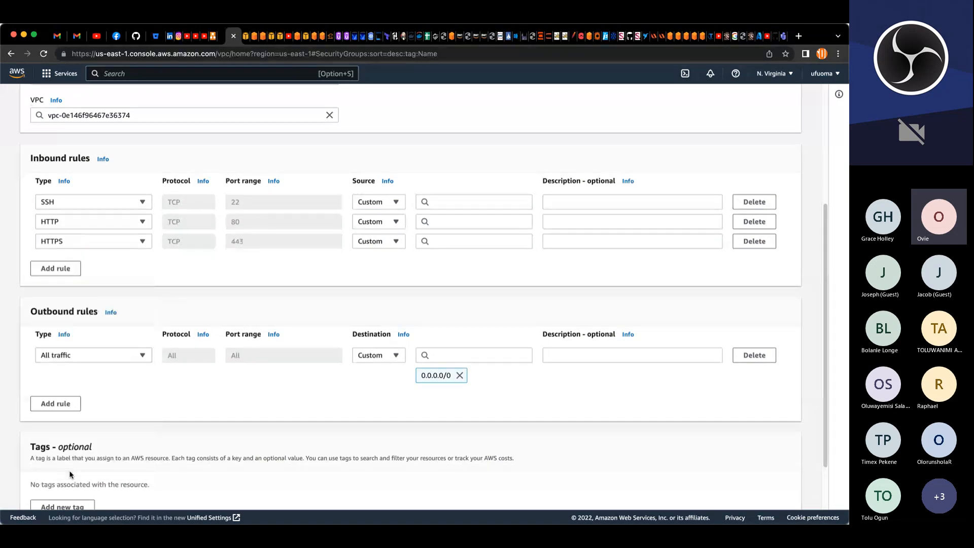
Step: Set the SSH rule's source to the project-bastion-SG security group
{"action": "left_click", "coordinate": [440, 202]}
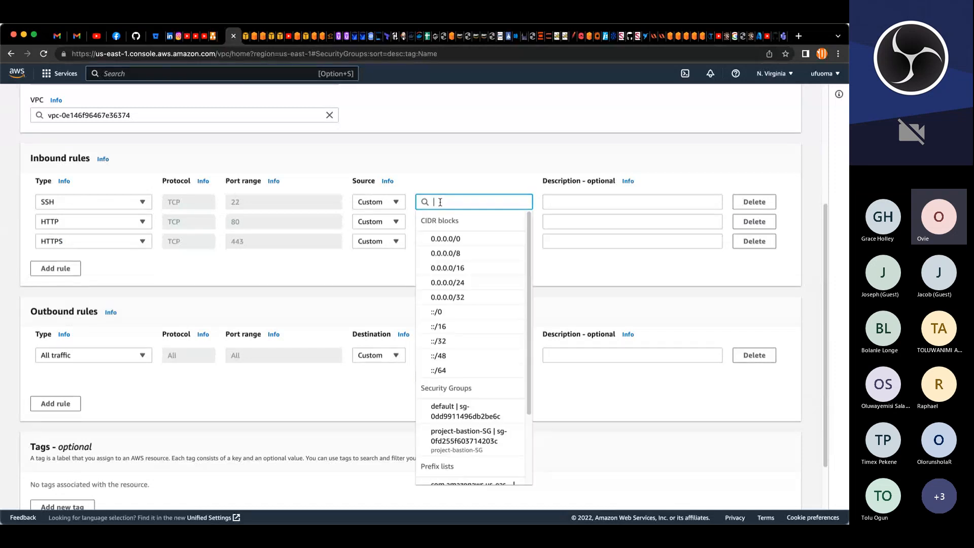
{"action": "scroll", "coordinate": [440, 209], "scroll_direction": "down", "scroll_amount": 1}
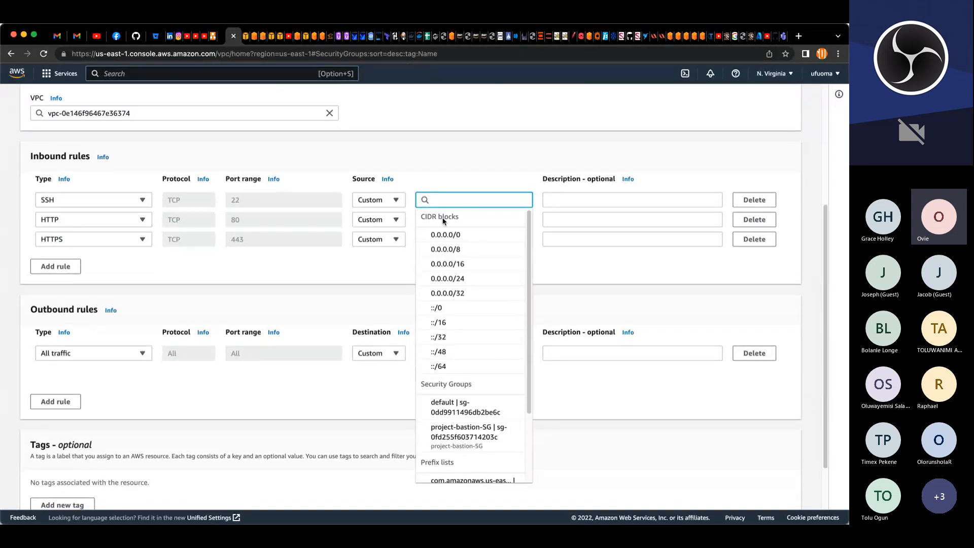
{"action": "type", "text": "PRO"}
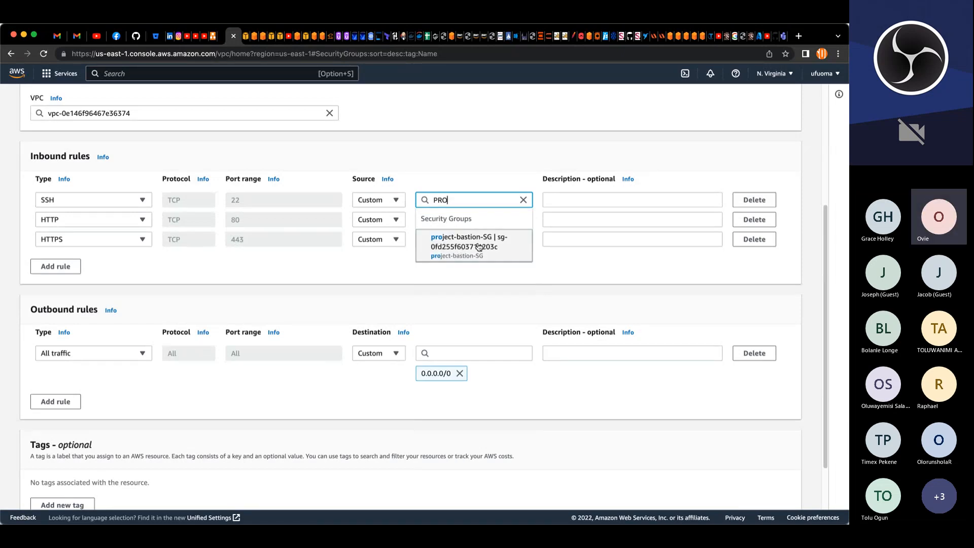
{"action": "left_click", "coordinate": [445, 245]}
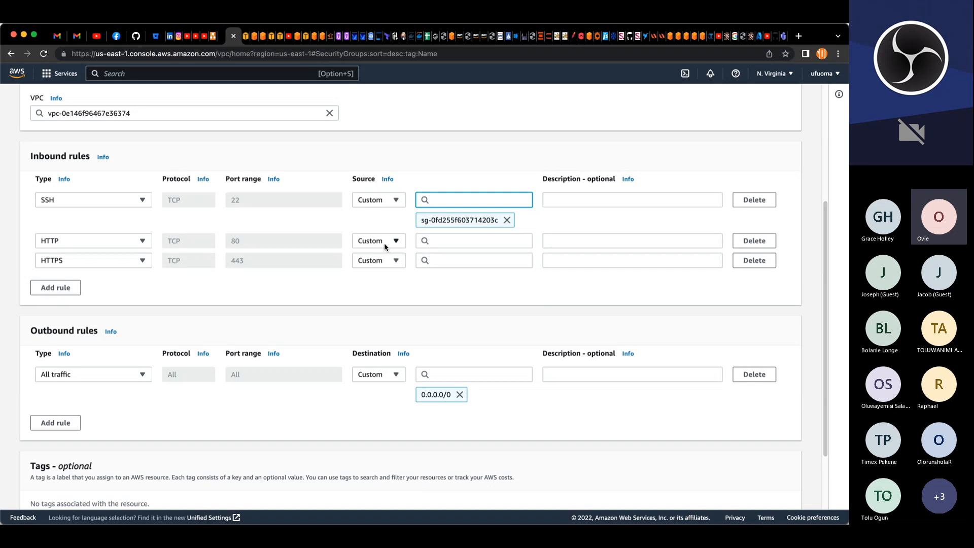
{"action": "left_click", "coordinate": [438, 242]}
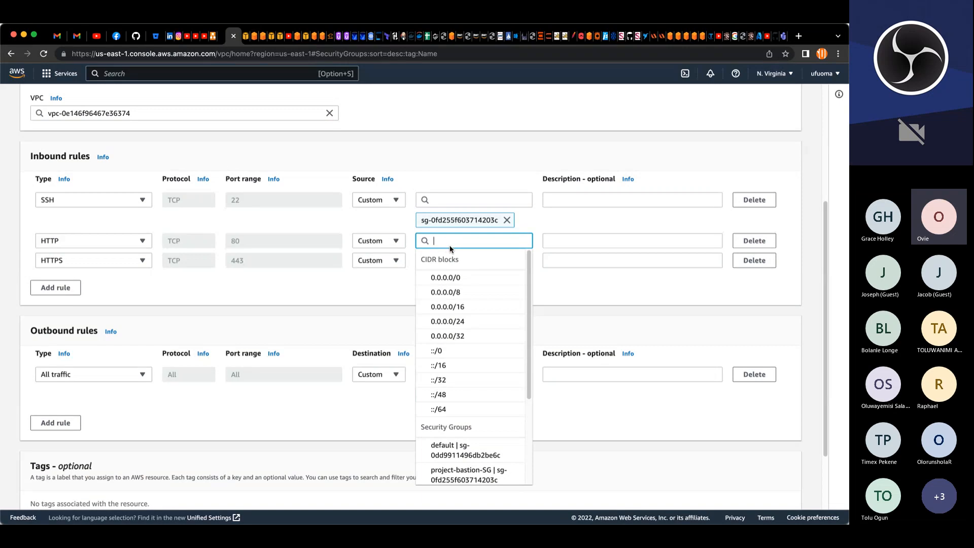
{"action": "left_click", "coordinate": [574, 280]}
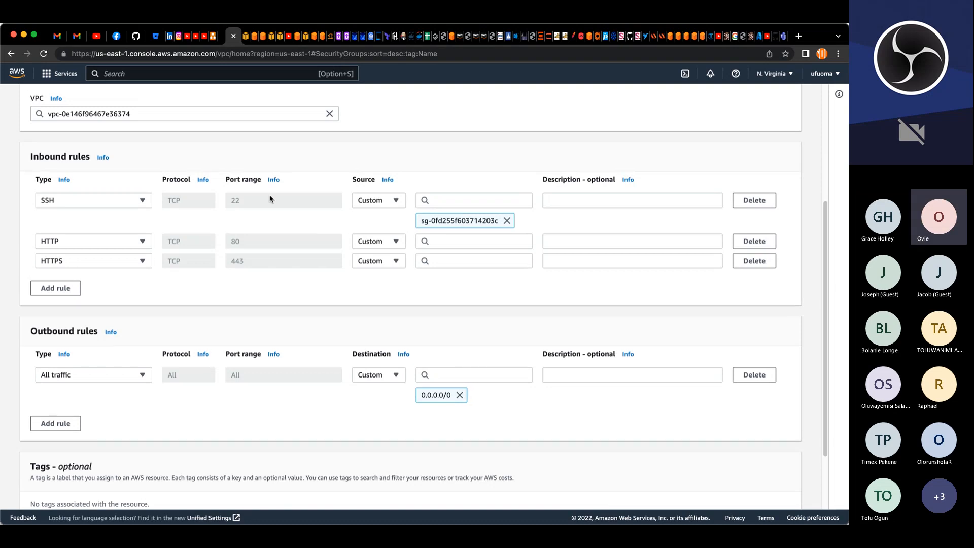
{"action": "scroll", "coordinate": [270, 193], "scroll_direction": "up", "scroll_amount": 4}
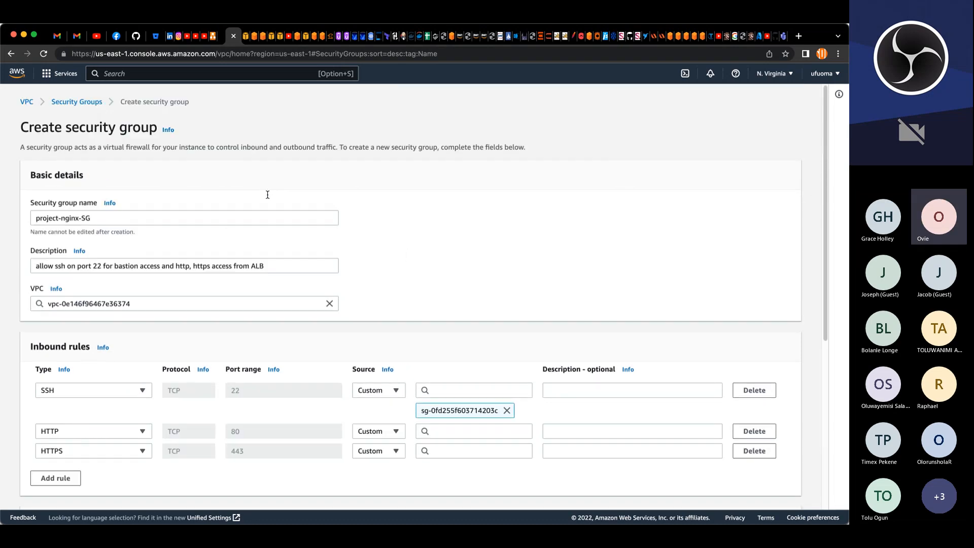
Step: Rename the new security group to project-ext-ALB-SG
{"action": "left_click_drag", "start_coordinate": [79, 218], "coordinate": [60, 218]}
{"action": "type", "text": "al"}
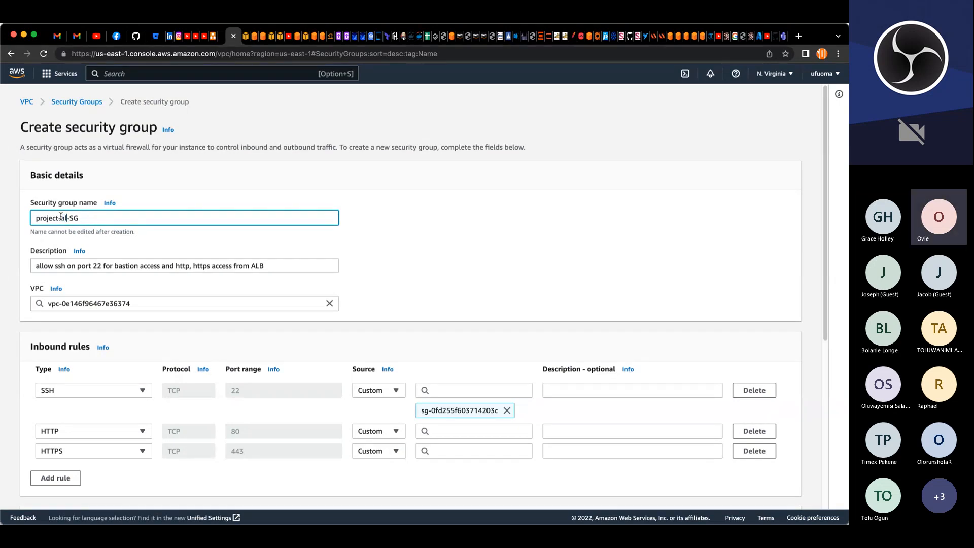
{"action": "key", "text": "BackSpace"}
{"action": "key", "text": "BackSpace"}
{"action": "type", "text": "ALB"}
{"action": "type", "text": "e"}
{"action": "type", "text": "xt"}
{"action": "type", "text": "-"}
Step: Change the description to allow access the internet on port 80 and 443
{"action": "left_click_drag", "start_coordinate": [138, 265], "coordinate": [54, 265]}
{"action": "key", "text": "BackSpace"}
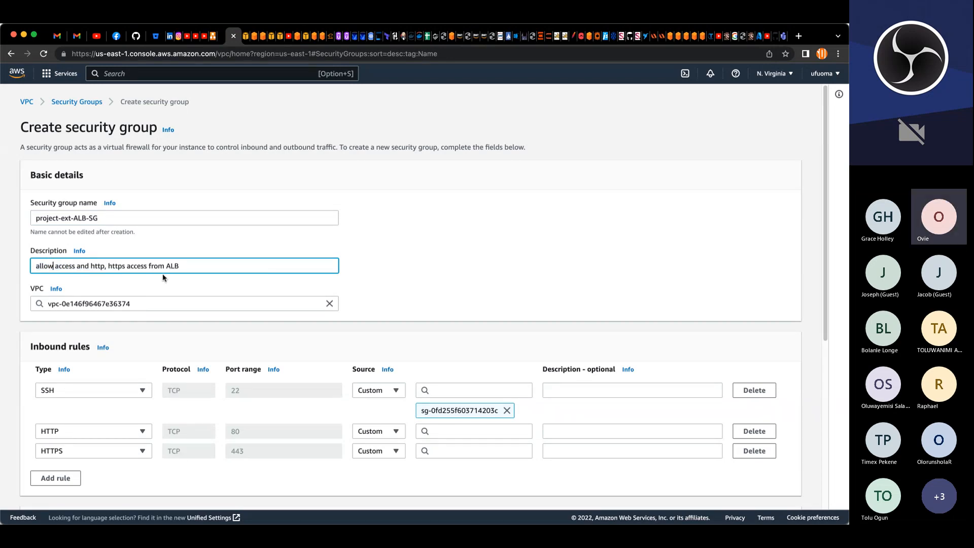
{"action": "left_click_drag", "start_coordinate": [183, 266], "coordinate": [78, 268]}
{"action": "type", "text": "the internet on port 80 and 443"}
Step: Select project-VPC again as the security group's VPC
{"action": "left_click", "coordinate": [330, 304]}
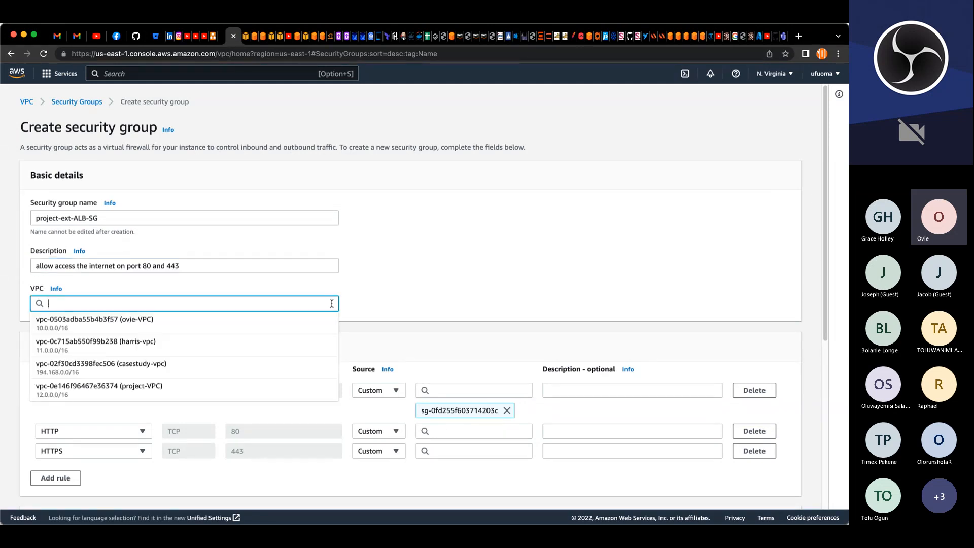
{"action": "left_click", "coordinate": [145, 388]}
{"action": "left_click", "coordinate": [397, 296]}
Step: Delete the SSH inbound rule and set the HTTP and HTTPS rule sources to 0.0.0.0/0 (Anywhere)
{"action": "scroll", "coordinate": [397, 297], "scroll_direction": "down", "scroll_amount": 4}
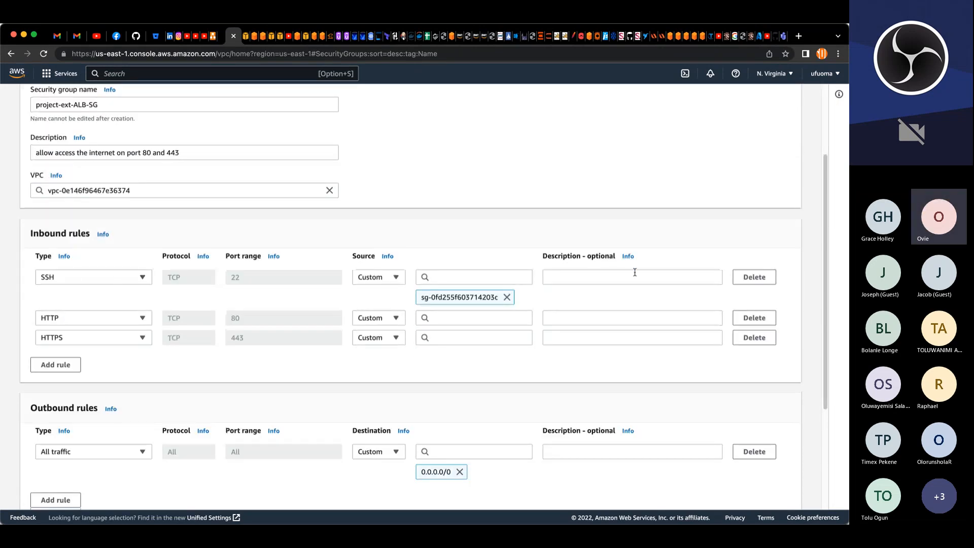
{"action": "left_click", "coordinate": [740, 275]}
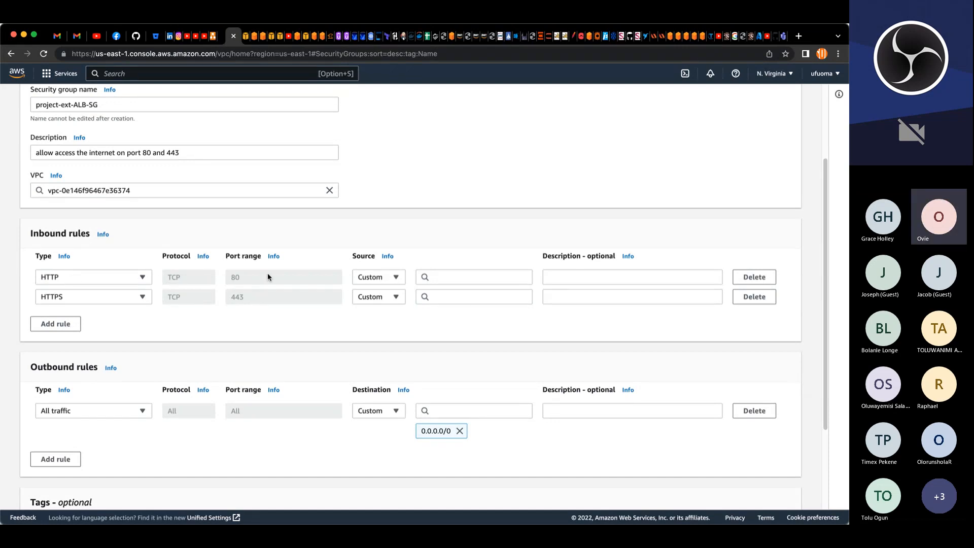
{"action": "left_click", "coordinate": [438, 278]}
{"action": "left_click", "coordinate": [447, 311]}
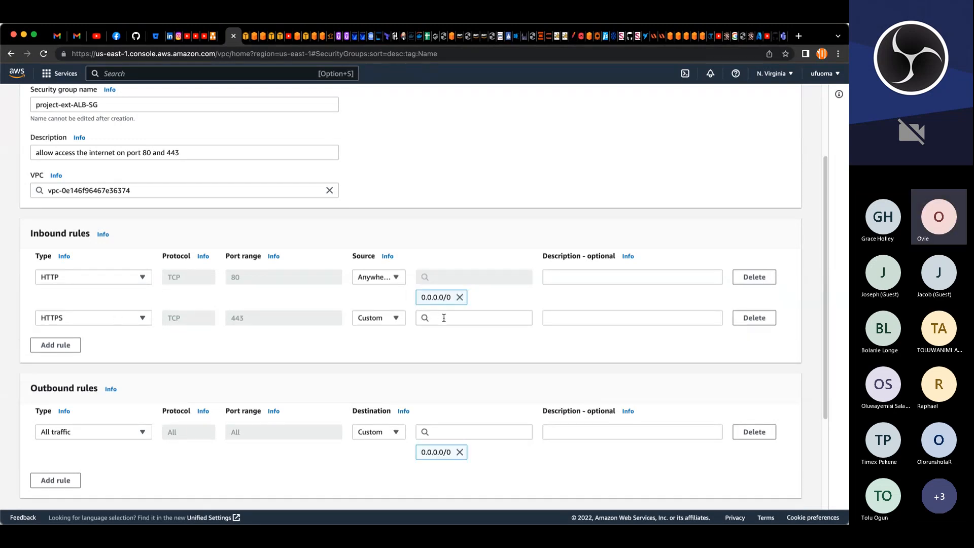
{"action": "left_click", "coordinate": [444, 318]}
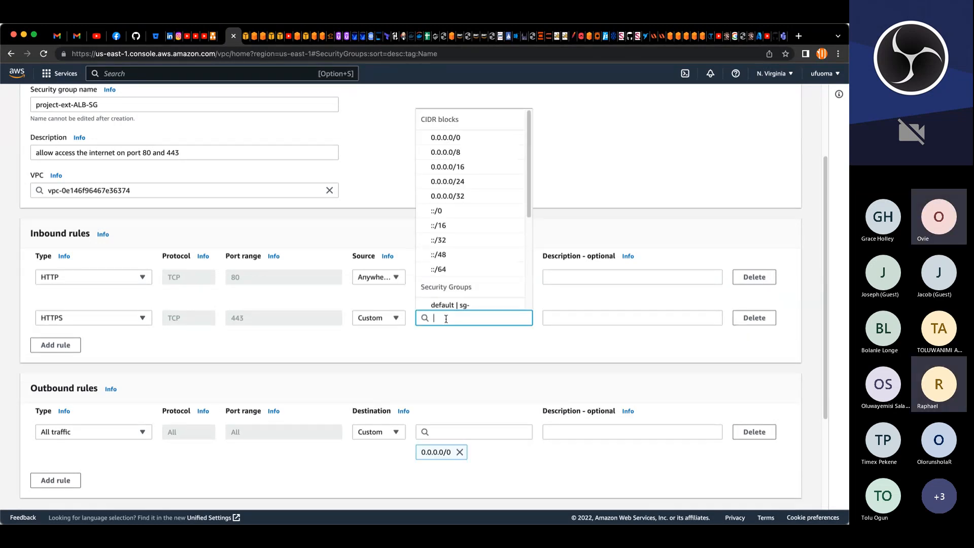
{"action": "left_click", "coordinate": [462, 138]}
Step: Add a Name tag with the value project-ext-ALB-SG, copied from the security group name
{"action": "scroll", "coordinate": [198, 348], "scroll_direction": "down", "scroll_amount": 5}
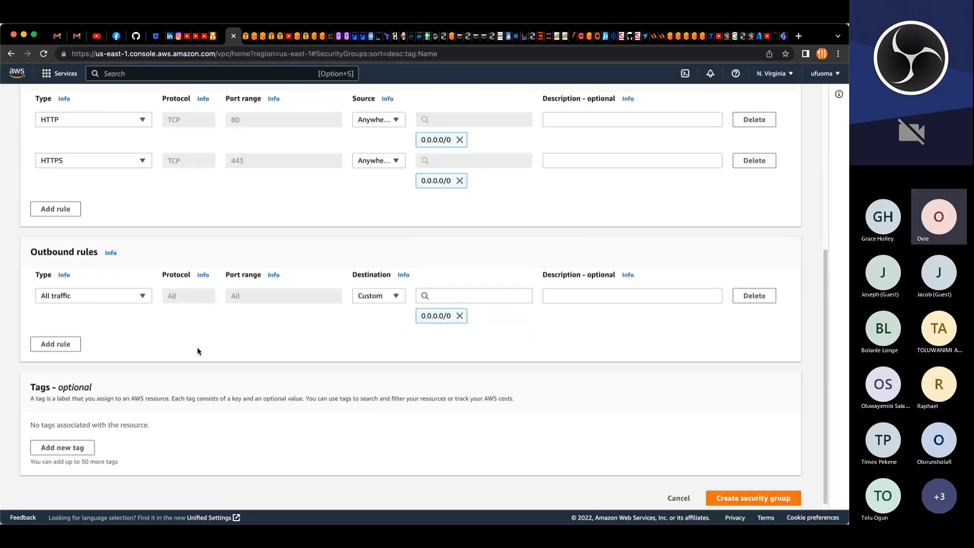
{"action": "left_click", "coordinate": [62, 440]}
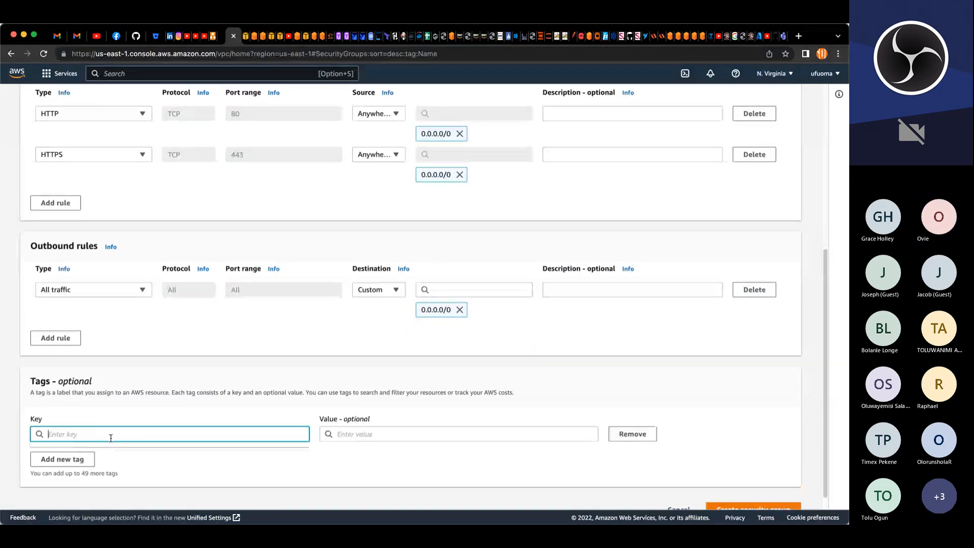
{"action": "type", "text": "Name"}
{"action": "key", "text": "Tab"}
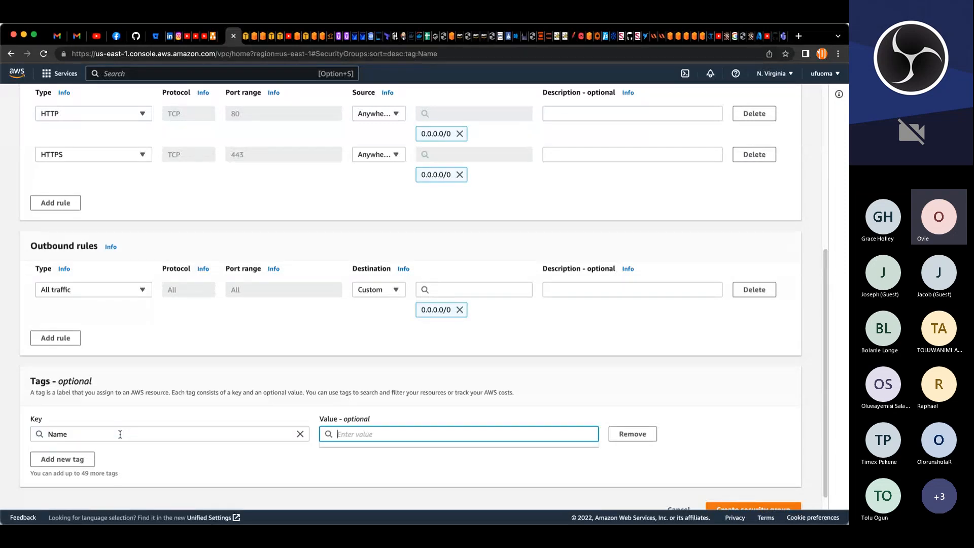
{"action": "scroll", "coordinate": [337, 398], "scroll_direction": "up", "scroll_amount": 6}
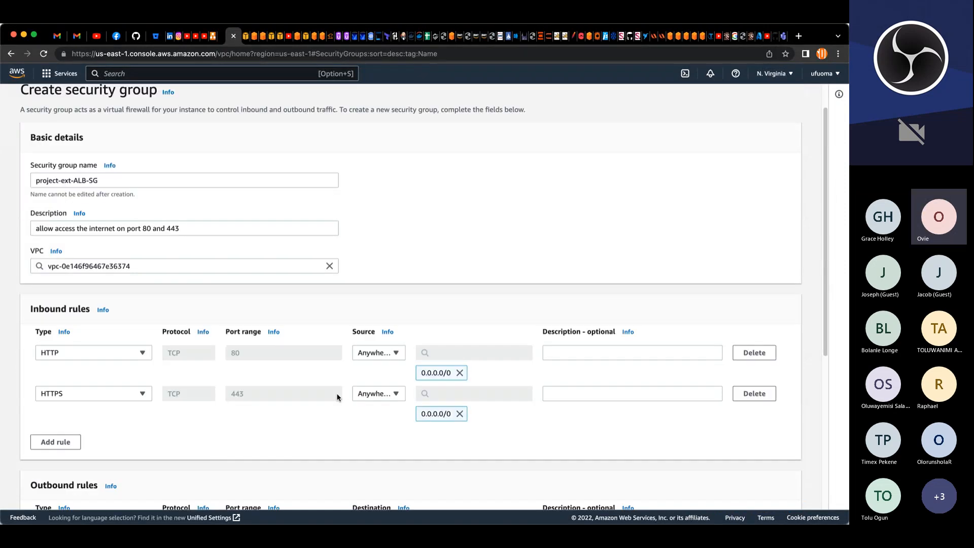
{"action": "left_click_drag", "start_coordinate": [104, 218], "coordinate": [13, 219]}
{"action": "key", "text": "super+c"}
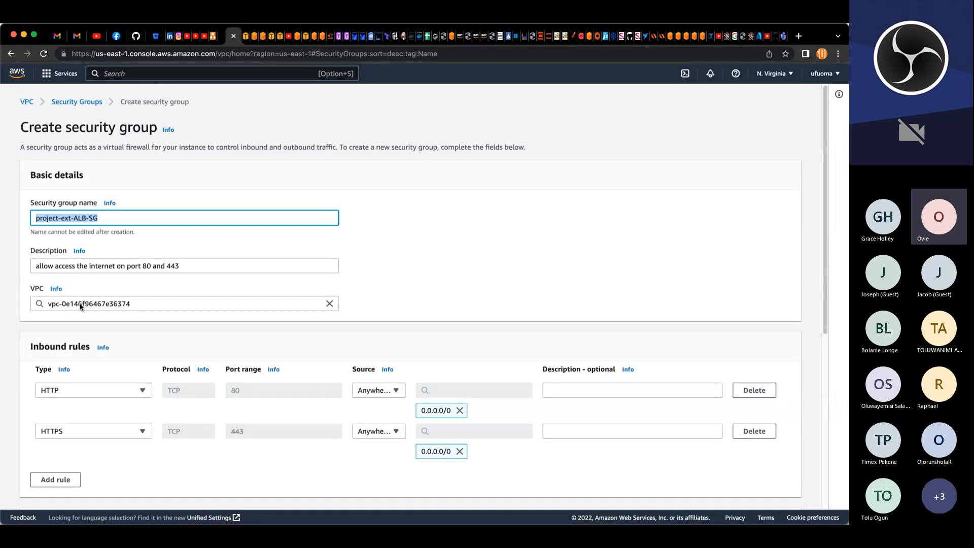
{"action": "scroll", "coordinate": [273, 399], "scroll_direction": "down", "scroll_amount": 6}
{"action": "left_click", "coordinate": [418, 416]}
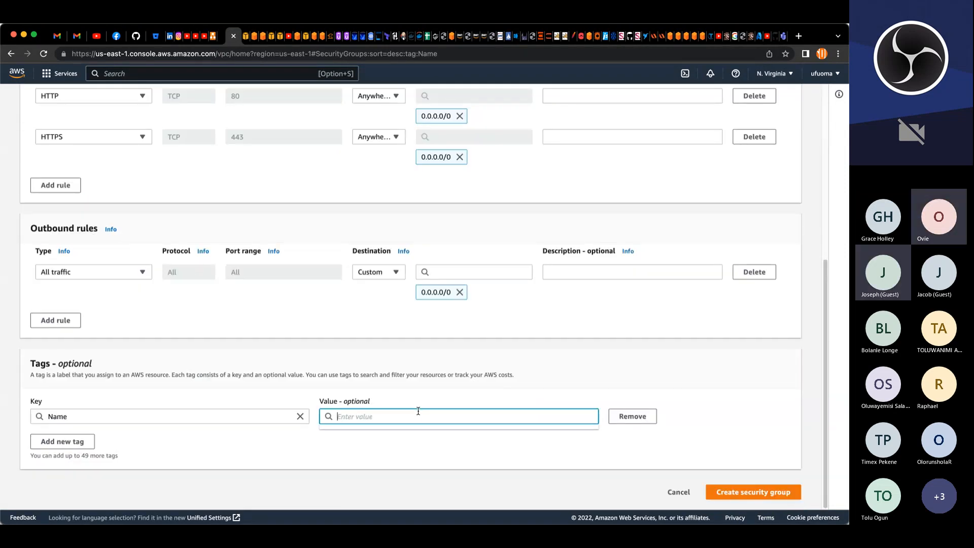
{"action": "key", "text": "super+v"}
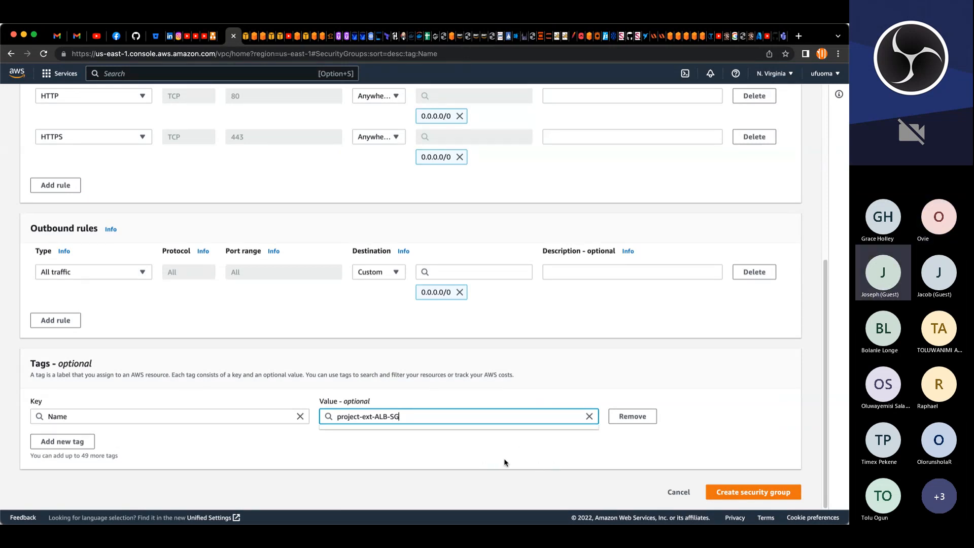
{"action": "key", "text": "super+Tab"}
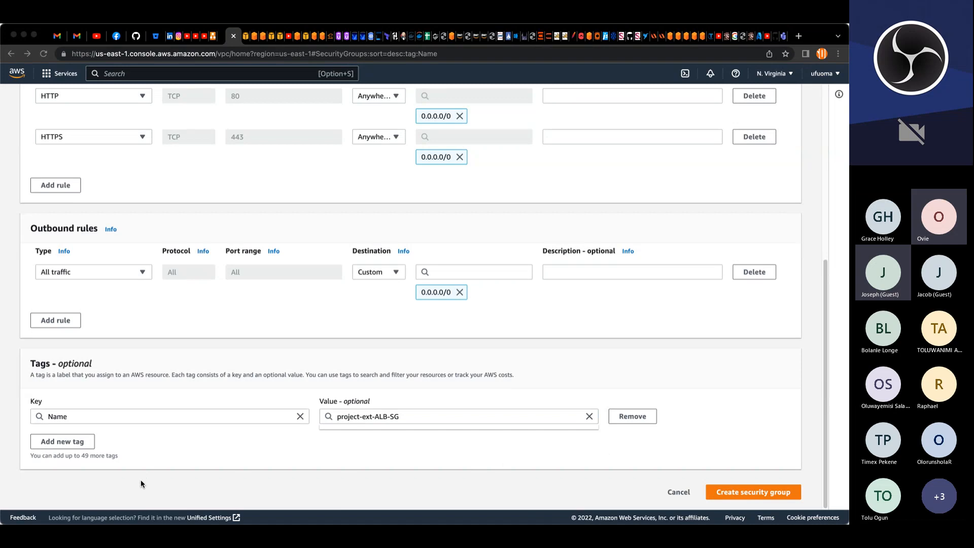
{"action": "scroll", "coordinate": [267, 428], "scroll_direction": "up", "scroll_amount": 5}
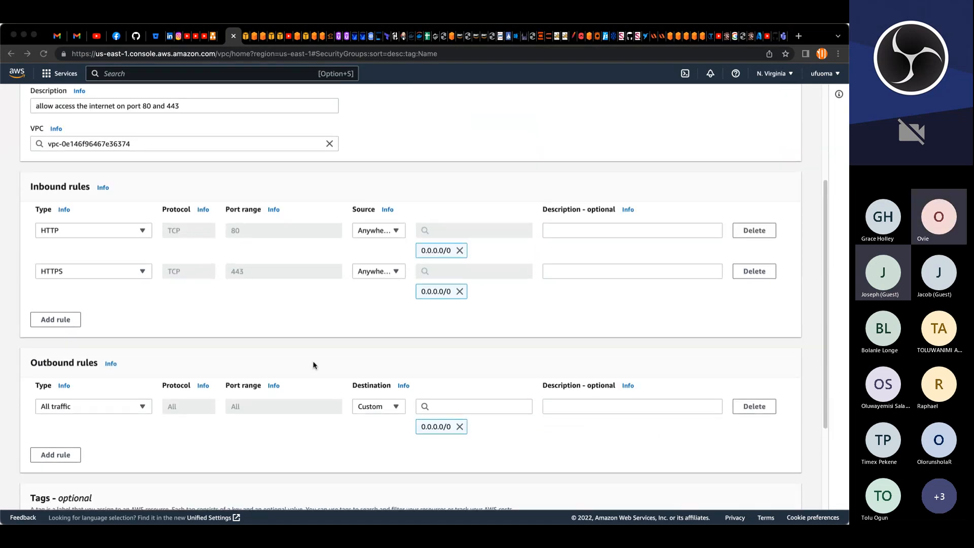
{"action": "scroll", "coordinate": [315, 352], "scroll_direction": "up", "scroll_amount": 1}
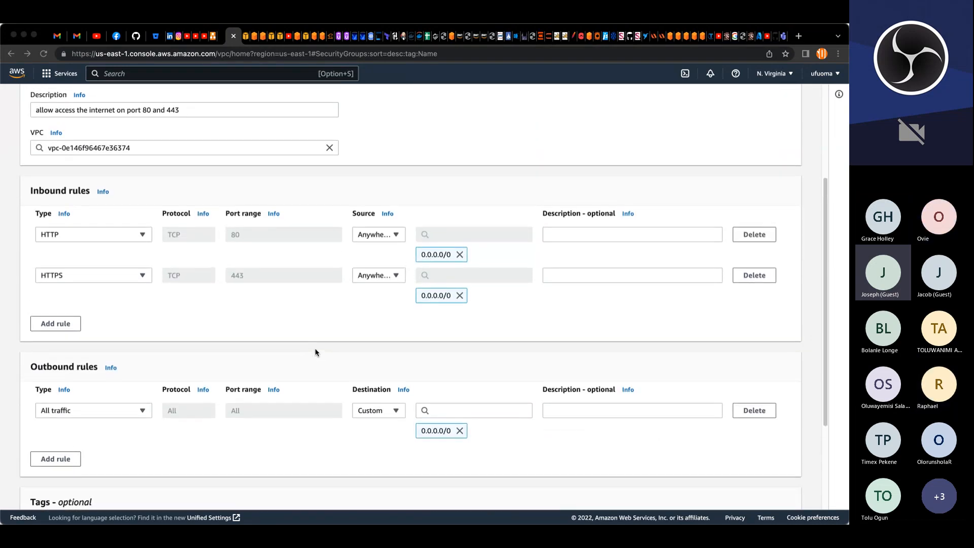
{"action": "scroll", "coordinate": [315, 352], "scroll_direction": "up", "scroll_amount": 2}
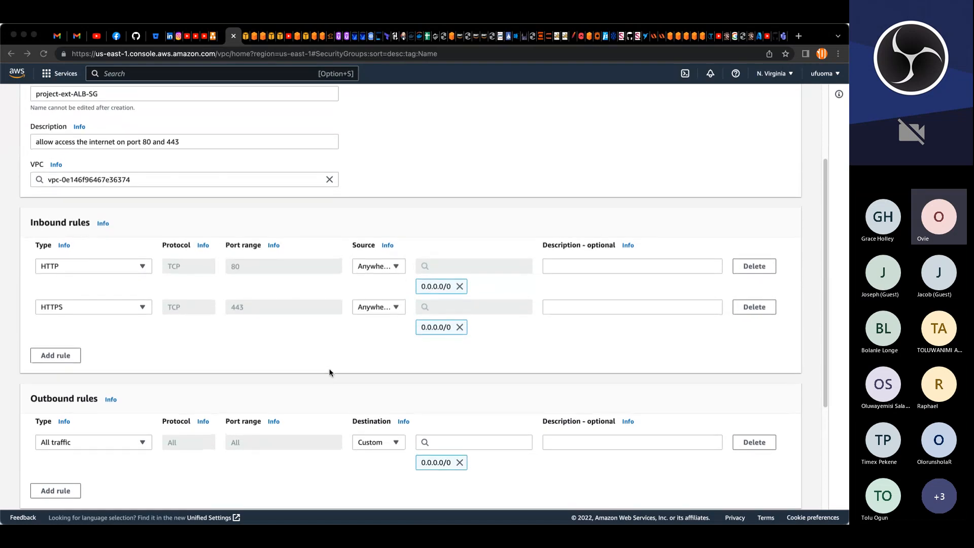
{"action": "scroll", "coordinate": [330, 373], "scroll_direction": "up", "scroll_amount": 1}
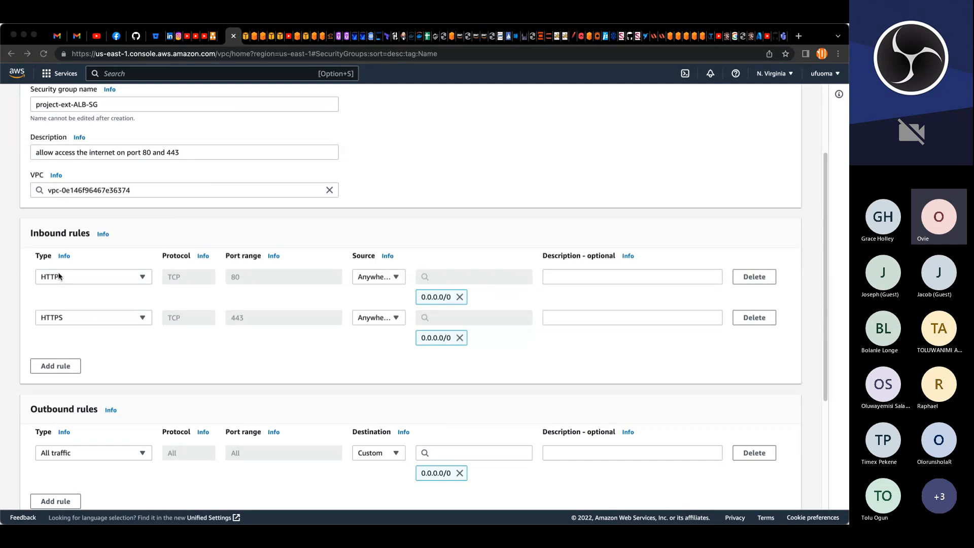
Step: Open the inbound rules help panel, read it, and close it
{"action": "left_click", "coordinate": [106, 234]}
{"action": "left_click", "coordinate": [104, 235]}
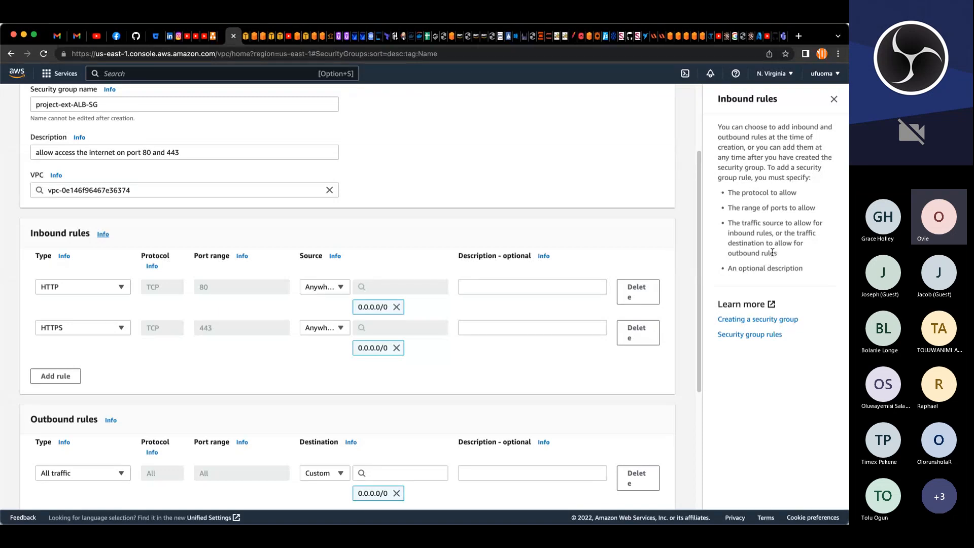
{"action": "left_click", "coordinate": [832, 104]}
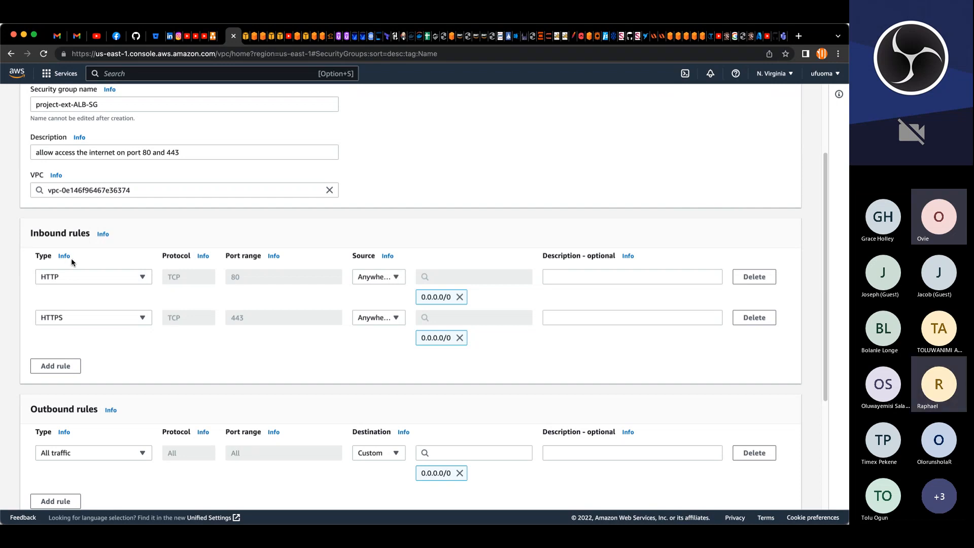
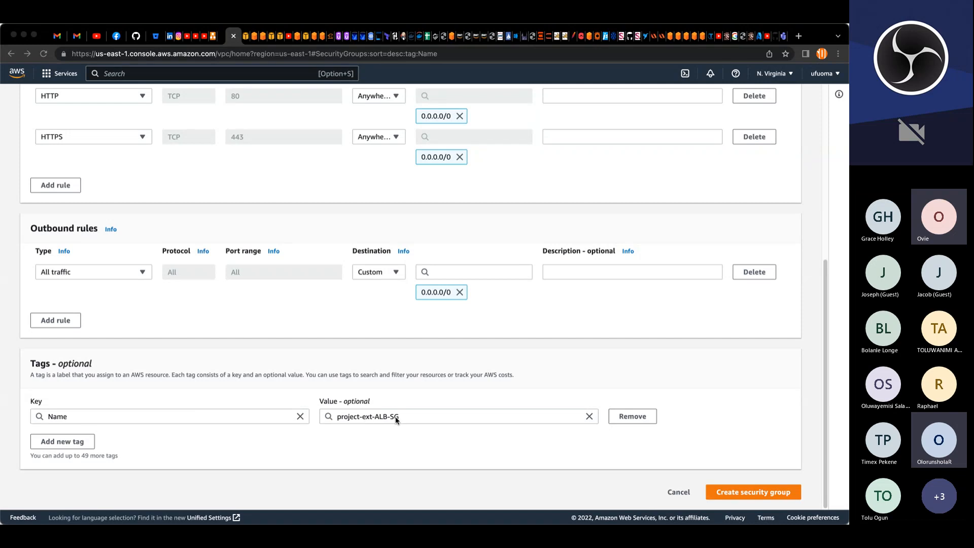
Step: Create the project-ext-ALB-SG security group and open a new security group creation form
{"action": "left_click", "coordinate": [730, 496]}
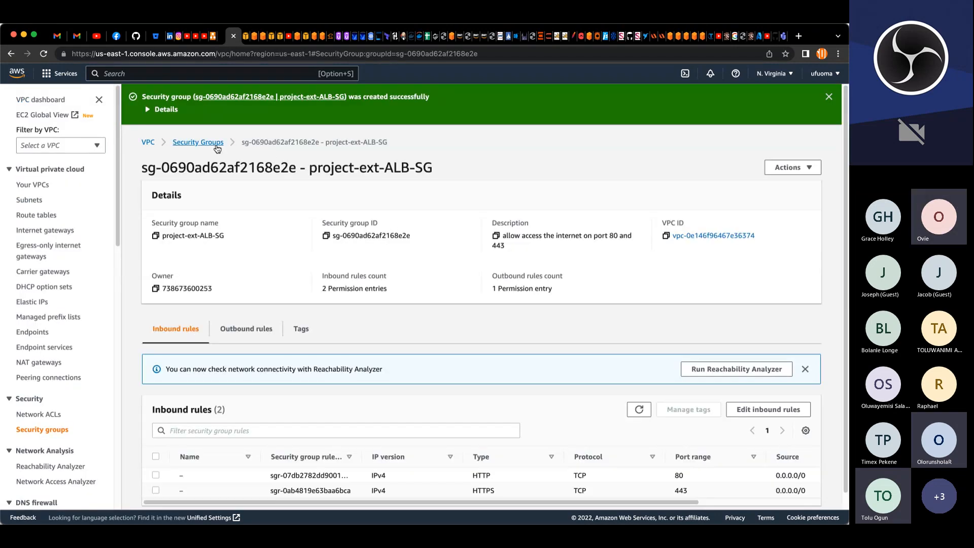
{"action": "left_click", "coordinate": [217, 146]}
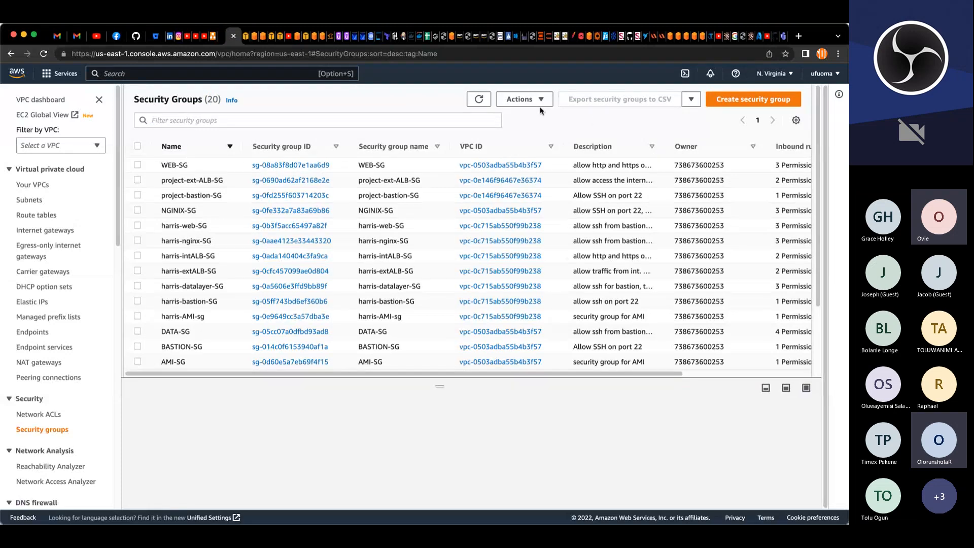
{"action": "left_click", "coordinate": [721, 102]}
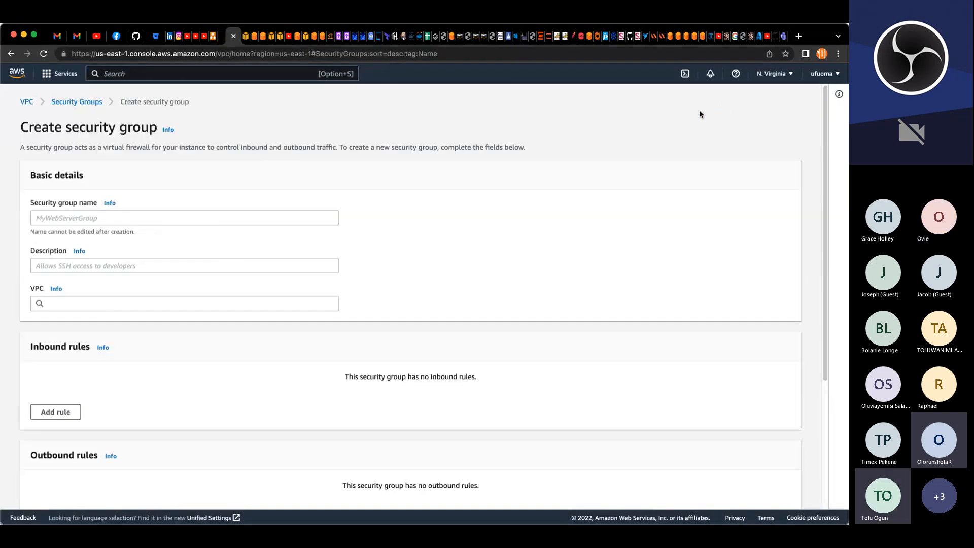
Step: Name the new security group project-nginx-SG
{"action": "left_click", "coordinate": [236, 218]}
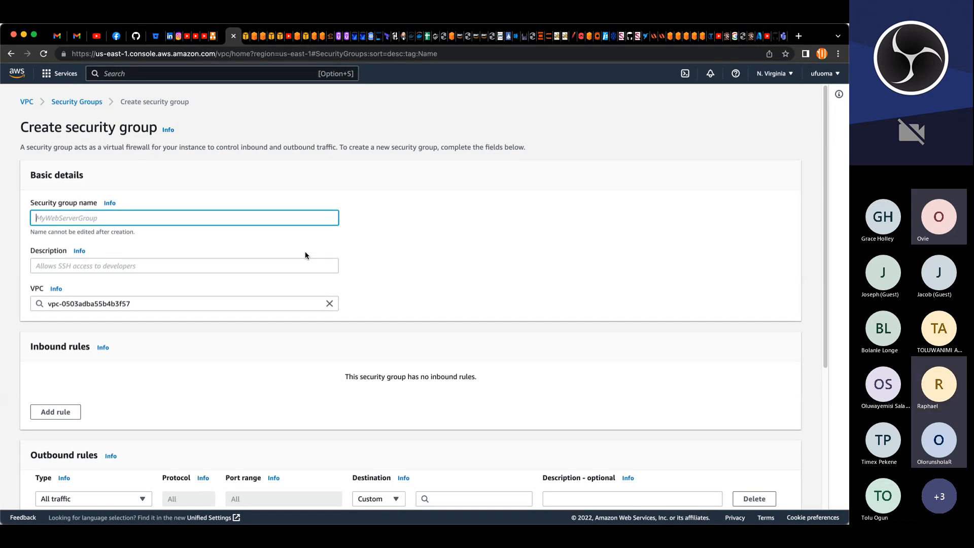
{"action": "type", "text": "project"}
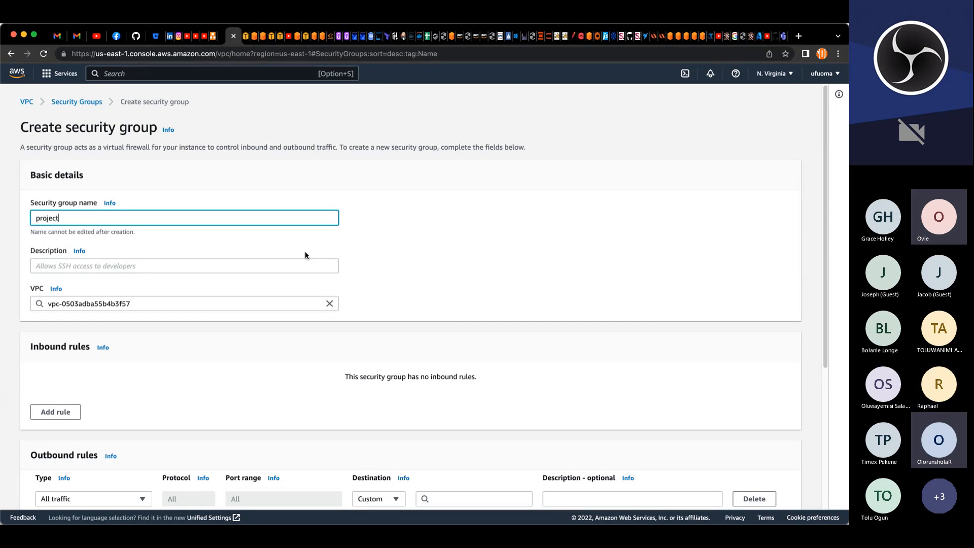
{"action": "type", "text": "-ng"}
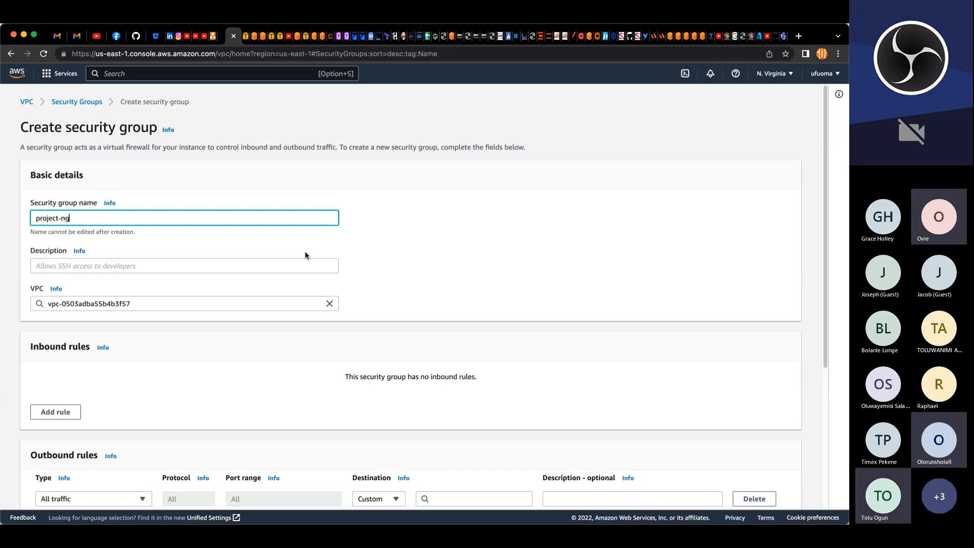
{"action": "type", "text": "inx-"}
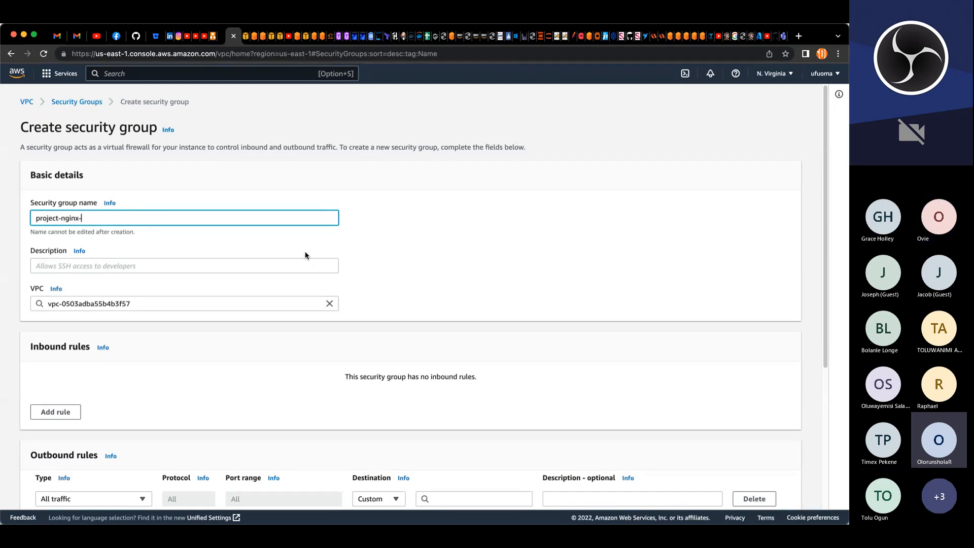
{"action": "type", "text": "ALB"}
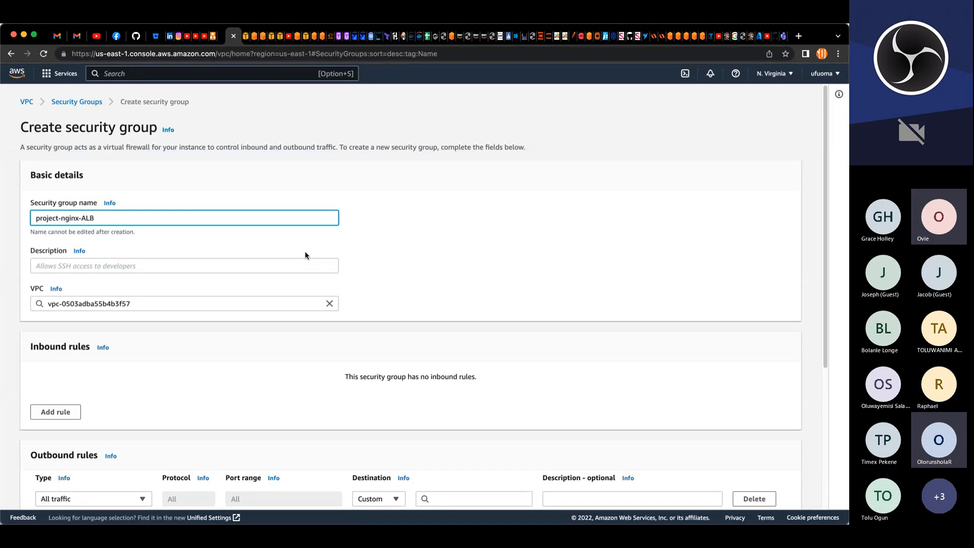
{"action": "key", "text": "BackSpace"}
{"action": "key", "text": "BackSpace"}
{"action": "key", "text": "BackSpace"}
{"action": "type", "text": "SG"}
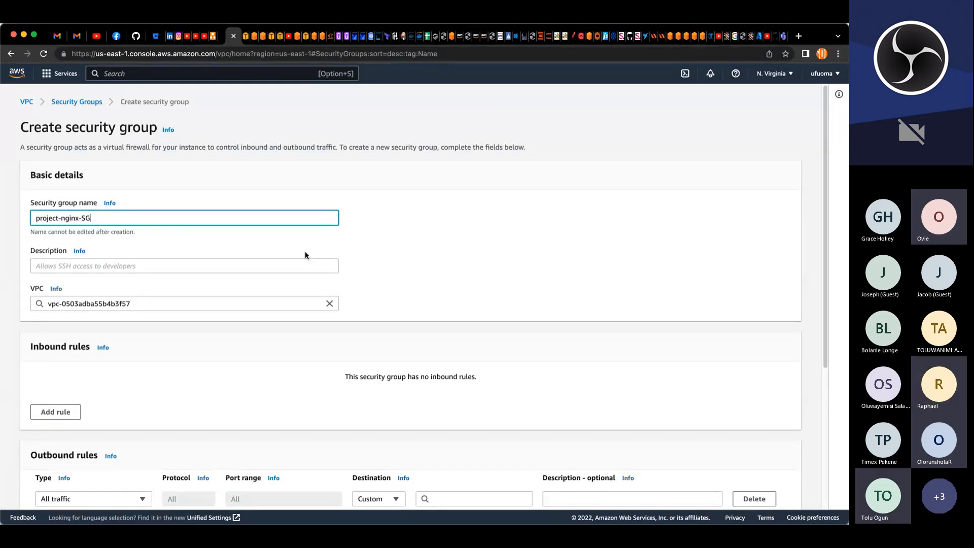
Step: Enter the description "allow ssh on port 22 and http, https on port 80 and 443"
{"action": "left_click", "coordinate": [199, 266]}
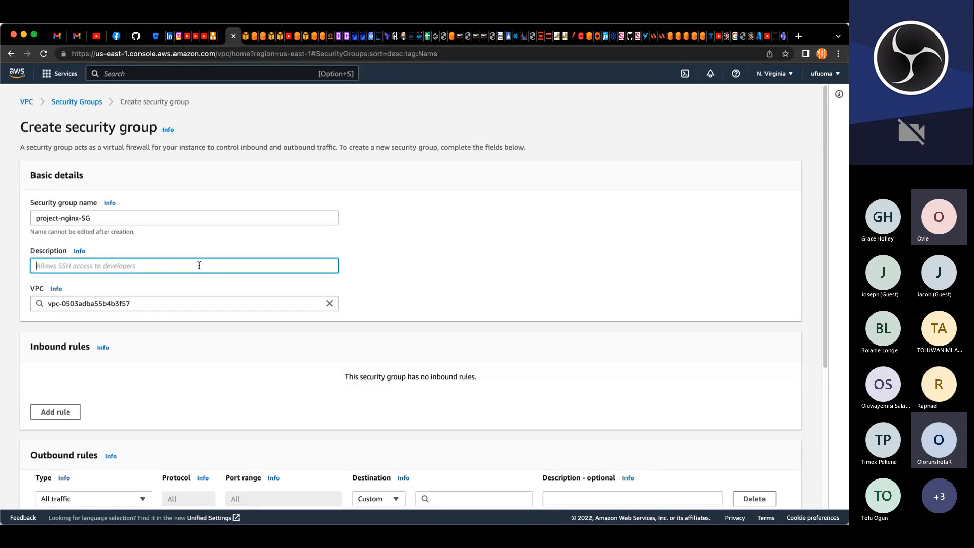
{"action": "type", "text": "allow ssh on port 22 and http"}
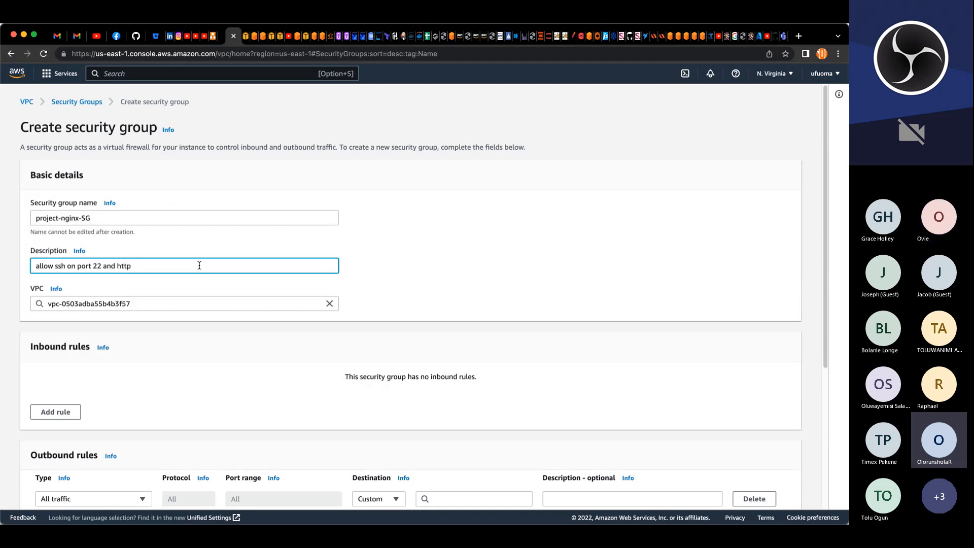
{"action": "type", "text": ", https on p"}
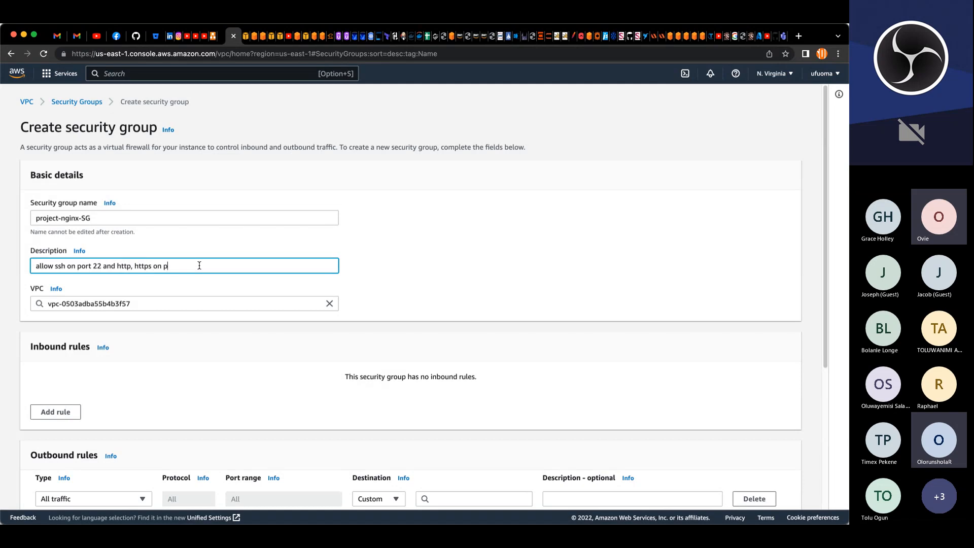
{"action": "type", "text": "ort 80 and 443"}
Step: Select project-VPC as the VPC and add three inbound rules of types SSH, HTTP and HTTPS
{"action": "left_click", "coordinate": [331, 304]}
{"action": "left_click", "coordinate": [73, 386]}
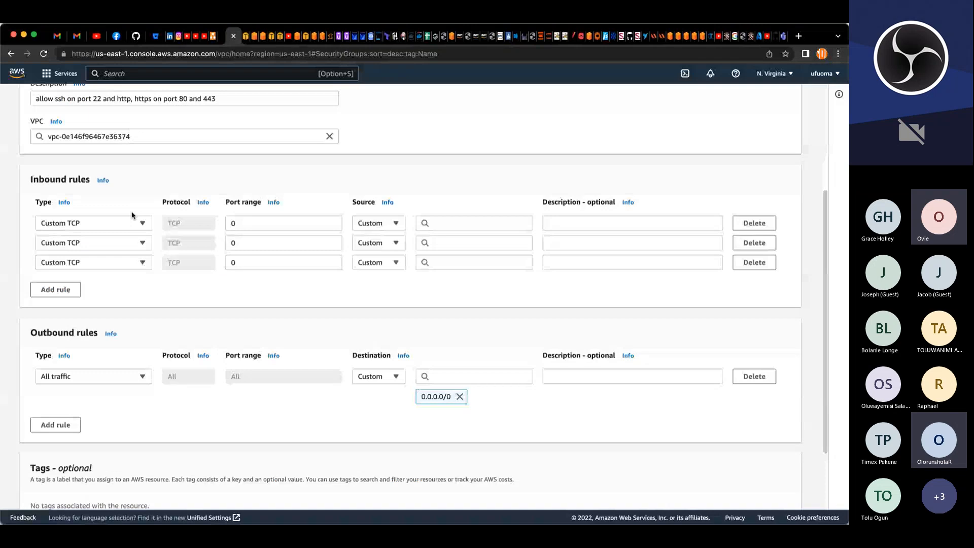
{"action": "left_click", "coordinate": [91, 243]}
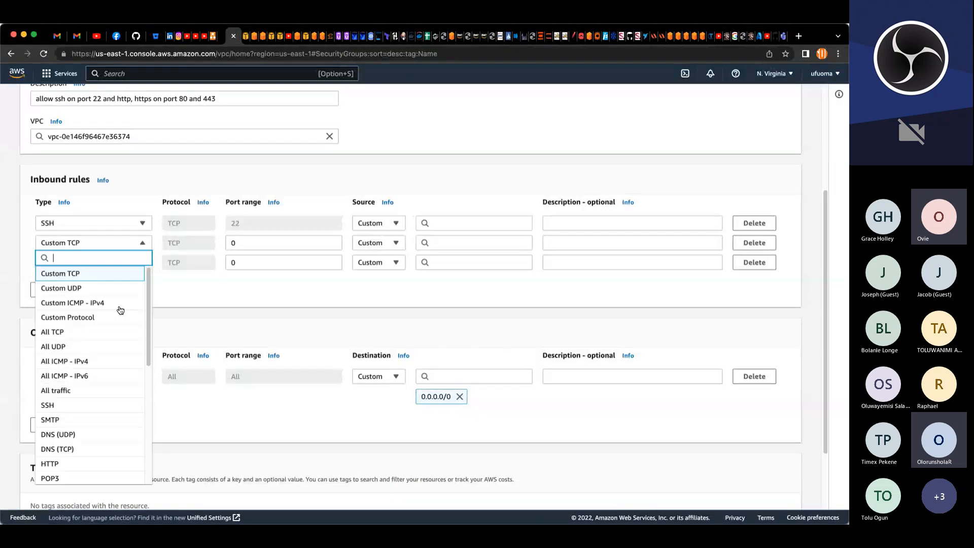
{"action": "left_click", "coordinate": [92, 467]}
{"action": "left_click", "coordinate": [88, 262]}
{"action": "type", "text": "h"}
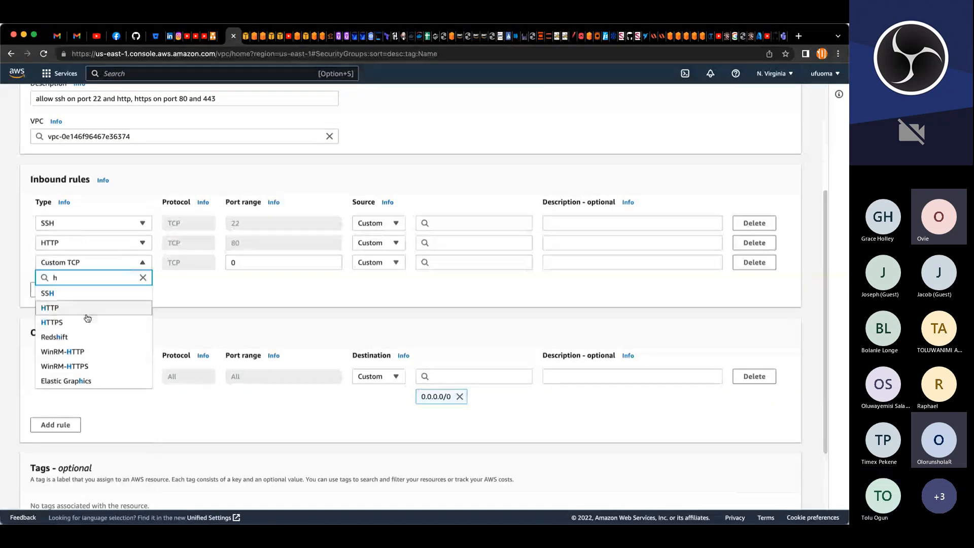
{"action": "left_click", "coordinate": [87, 321]}
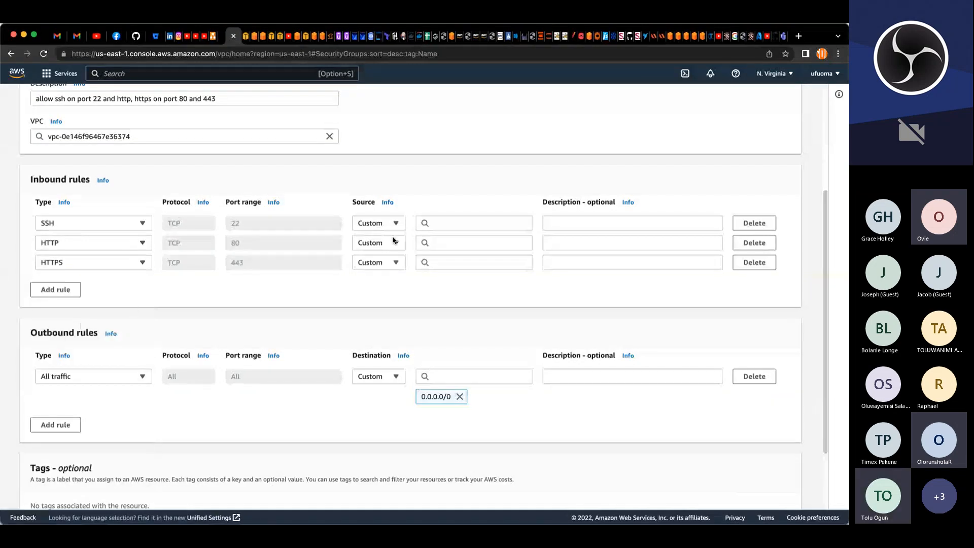
Step: Set the SSH rule source to project-bastion-SG and the HTTP and HTTPS rule sources to project-ext-ALB-SG
{"action": "left_click", "coordinate": [464, 224]}
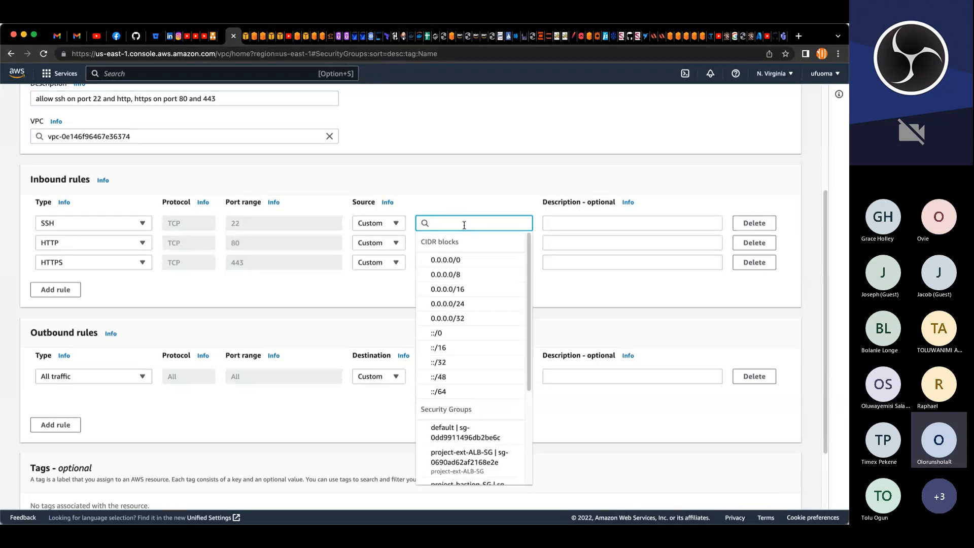
{"action": "type", "text": "p"}
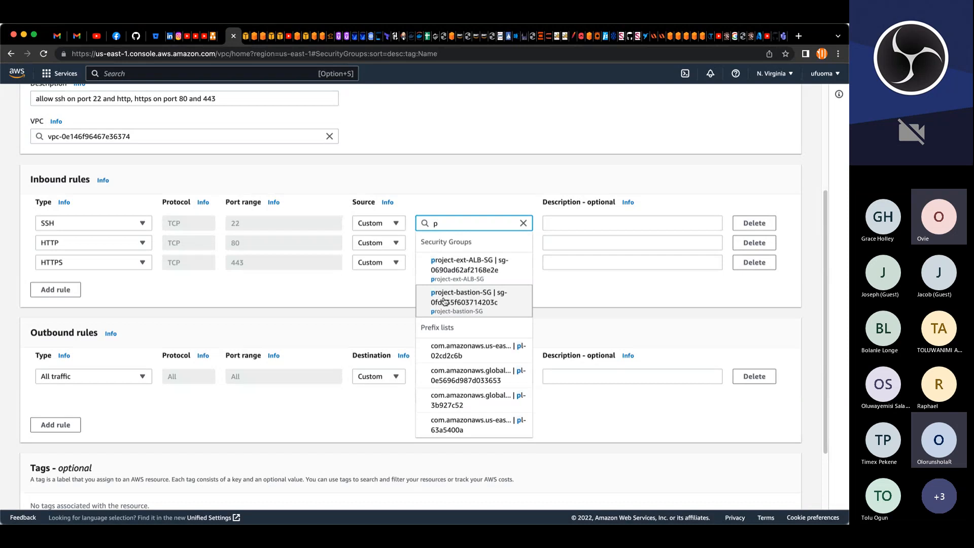
{"action": "left_click", "coordinate": [445, 301]}
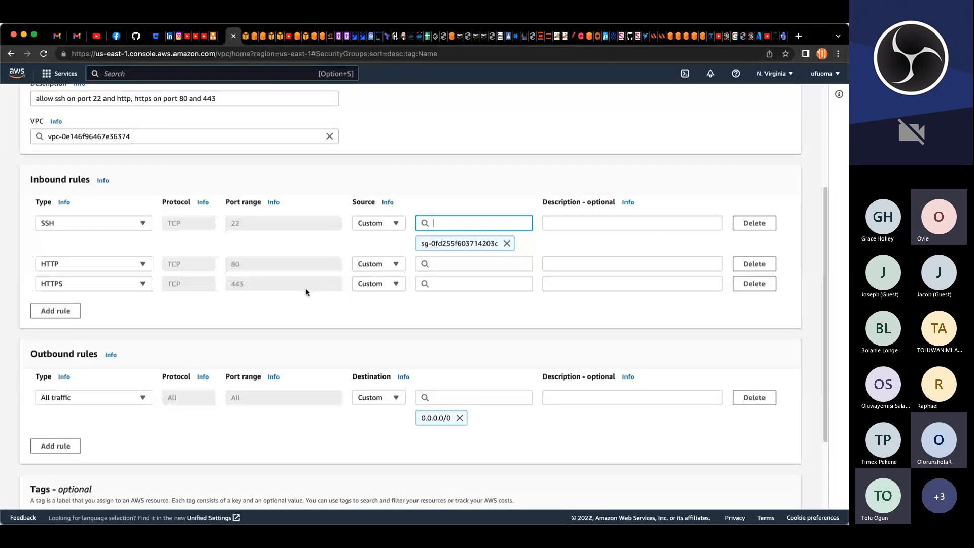
{"action": "left_click", "coordinate": [451, 265]}
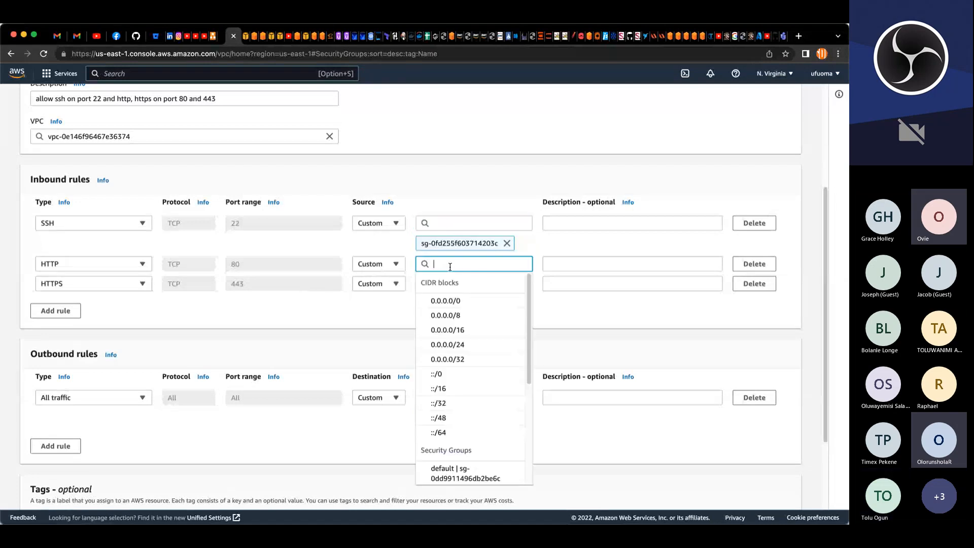
{"action": "type", "text": "p"}
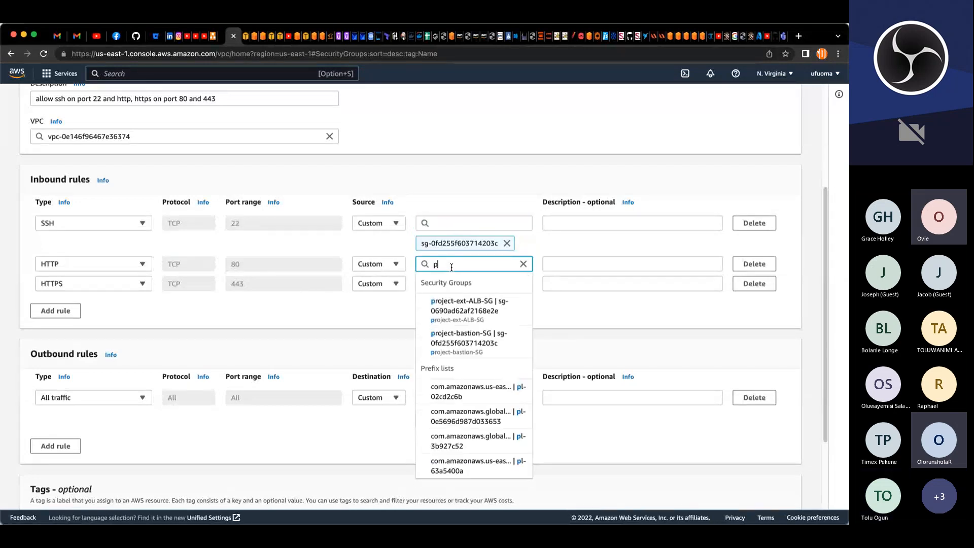
{"action": "left_click", "coordinate": [466, 309]}
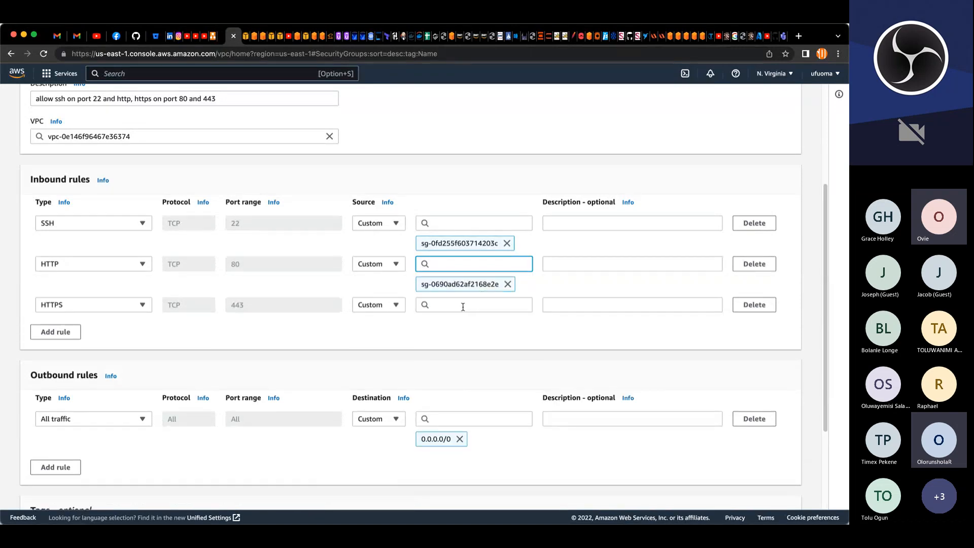
{"action": "left_click", "coordinate": [462, 307]}
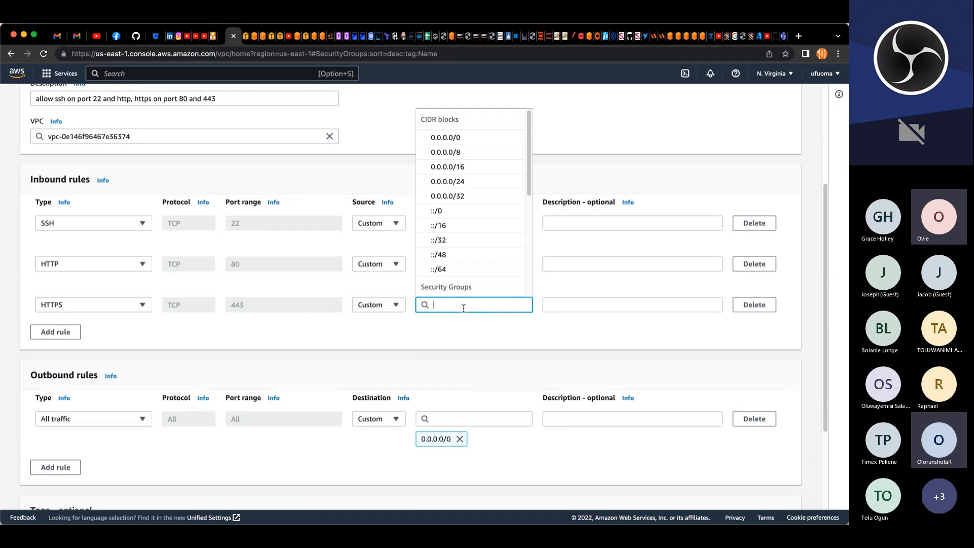
{"action": "type", "text": "p"}
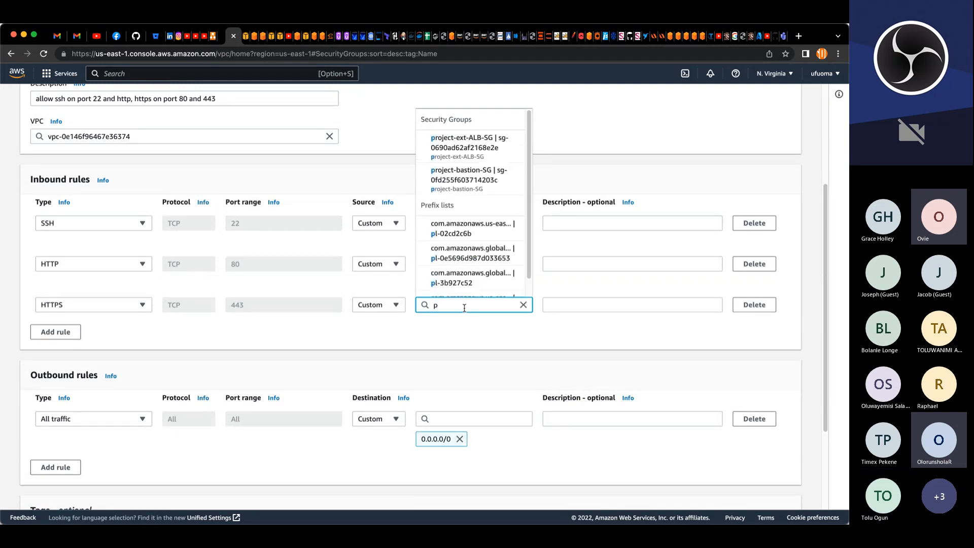
{"action": "left_click", "coordinate": [457, 149]}
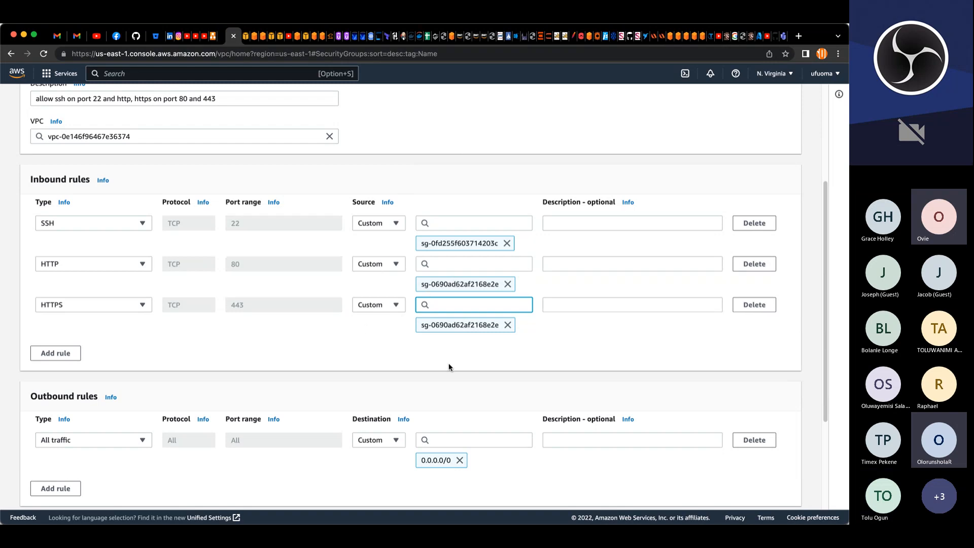
Step: Add a Name tag with the value project-nginx-SG, copied from the security group name
{"action": "scroll", "coordinate": [440, 355], "scroll_direction": "down", "scroll_amount": 1}
{"action": "scroll", "coordinate": [439, 354], "scroll_direction": "down", "scroll_amount": 3}
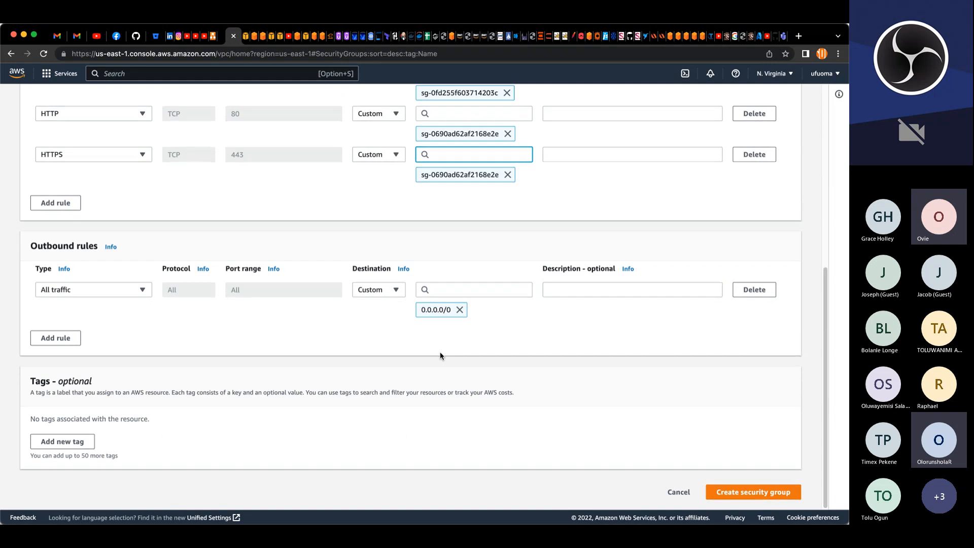
{"action": "left_click", "coordinate": [129, 433]}
{"action": "scroll", "coordinate": [185, 218], "scroll_direction": "up", "scroll_amount": 6}
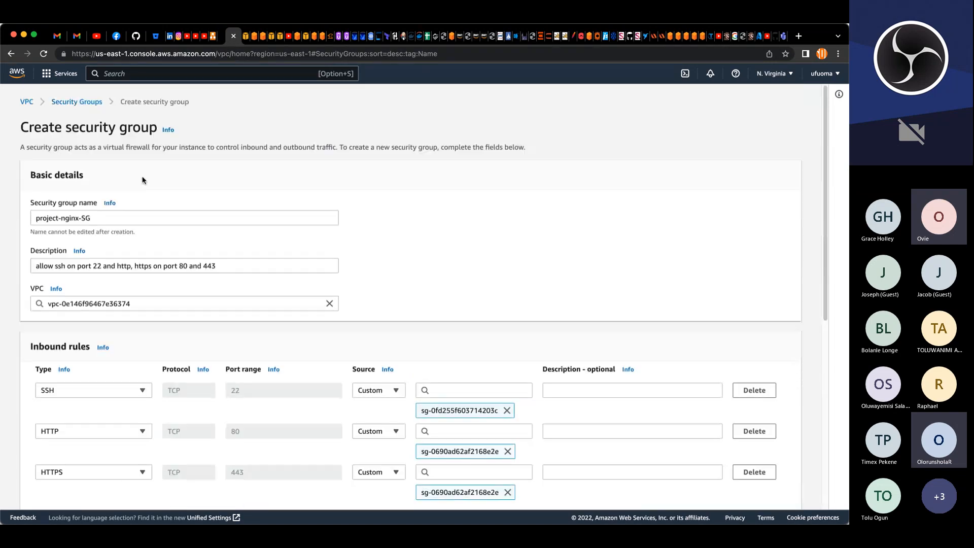
{"action": "triple_click", "coordinate": [88, 219]}
{"action": "key", "text": "super+c"}
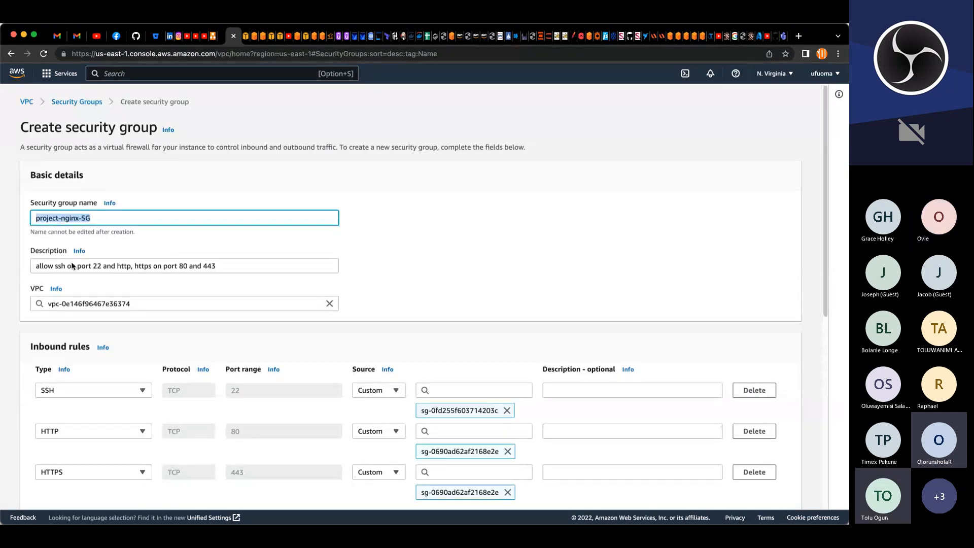
{"action": "scroll", "coordinate": [77, 291], "scroll_direction": "down", "scroll_amount": 6}
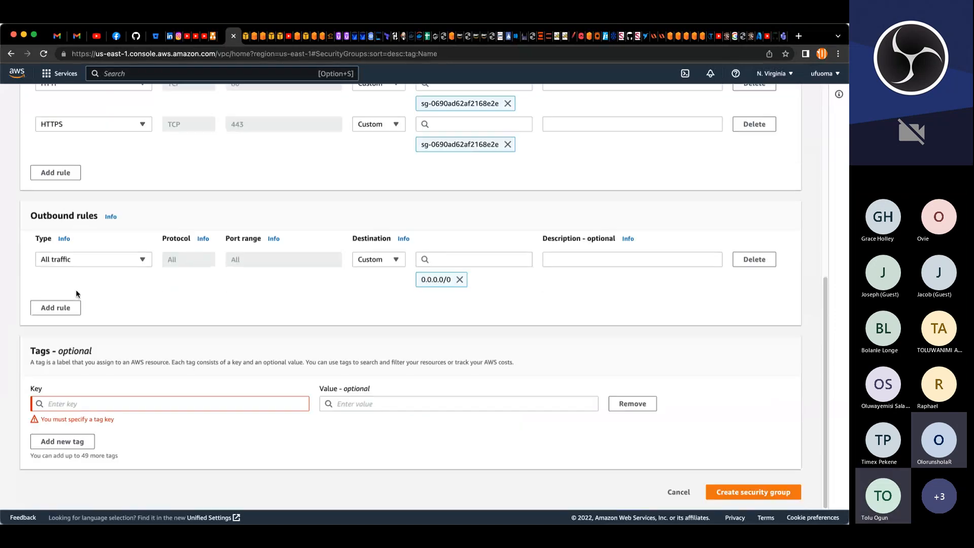
{"action": "left_click", "coordinate": [120, 403]}
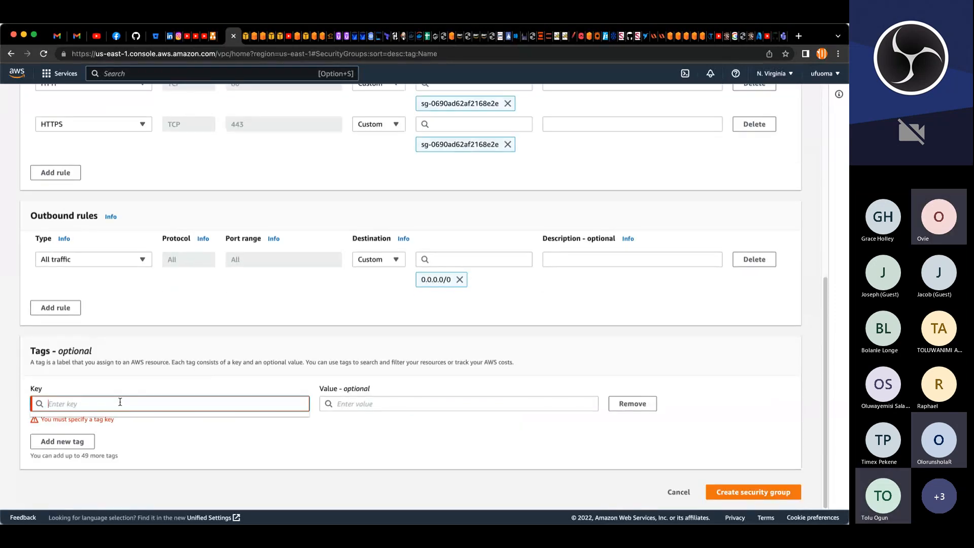
{"action": "type", "text": "ame"}
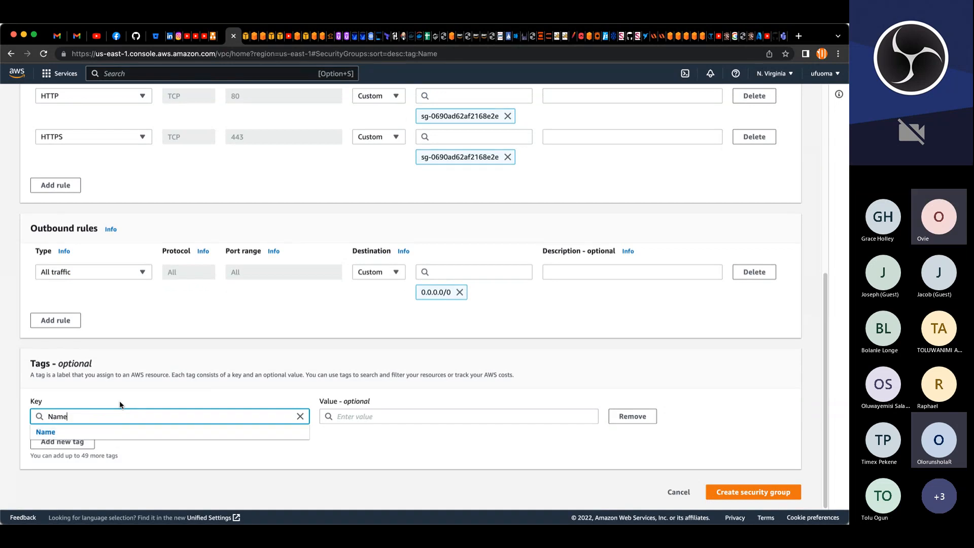
{"action": "key", "text": "Tab"}
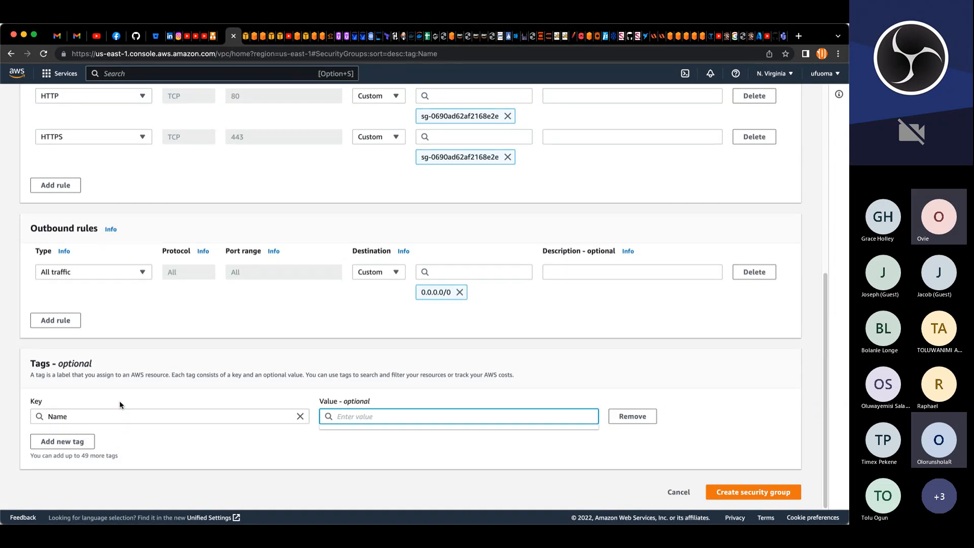
{"action": "key", "text": "super+v"}
Step: Create the project-nginx-SG security group and open a new security group creation form
{"action": "left_click", "coordinate": [741, 494]}
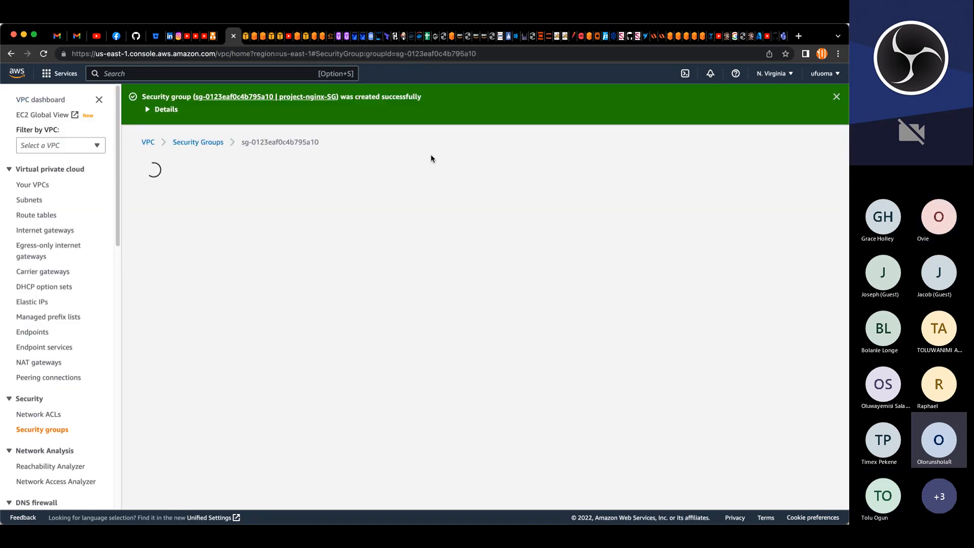
{"action": "left_click", "coordinate": [198, 143]}
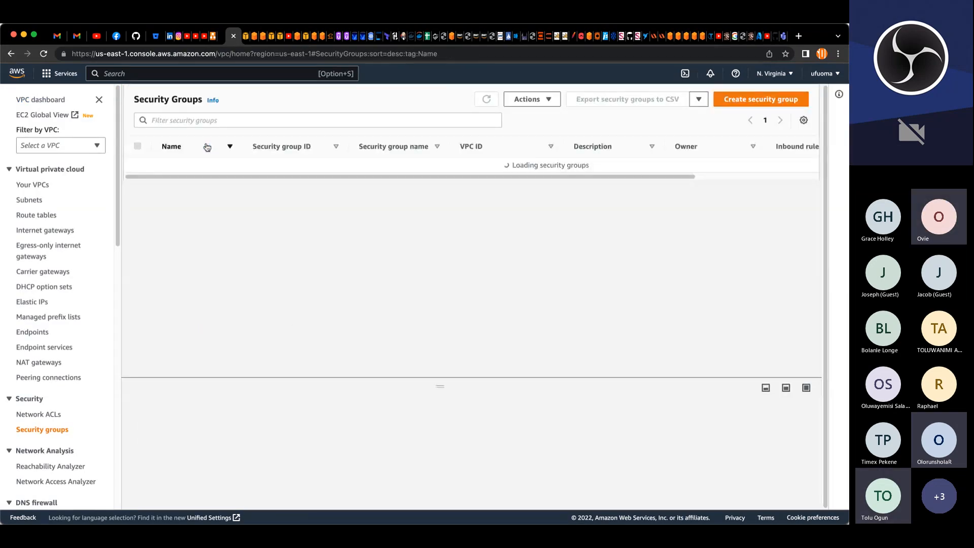
{"action": "left_click", "coordinate": [731, 103]}
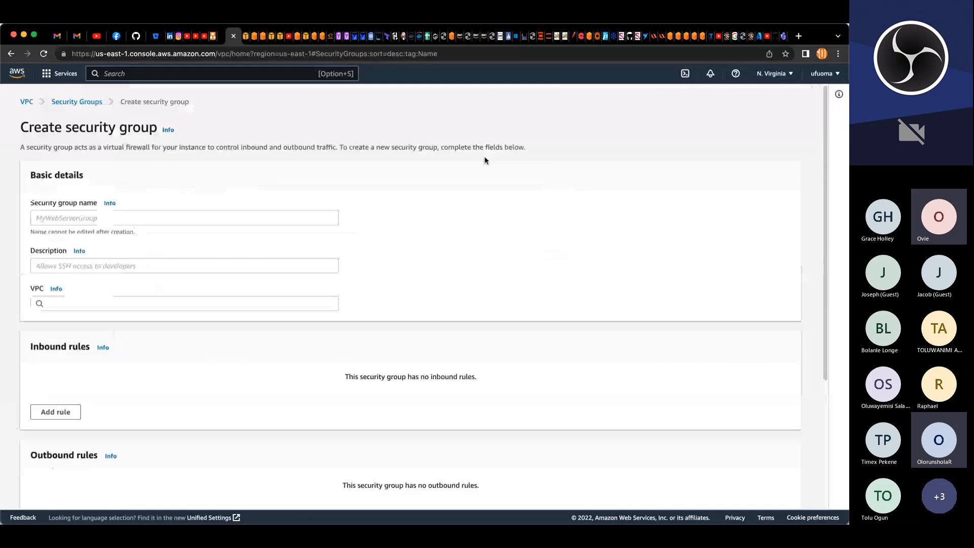
Step: Name the new security group project-intALB-SG
{"action": "left_click", "coordinate": [170, 219]}
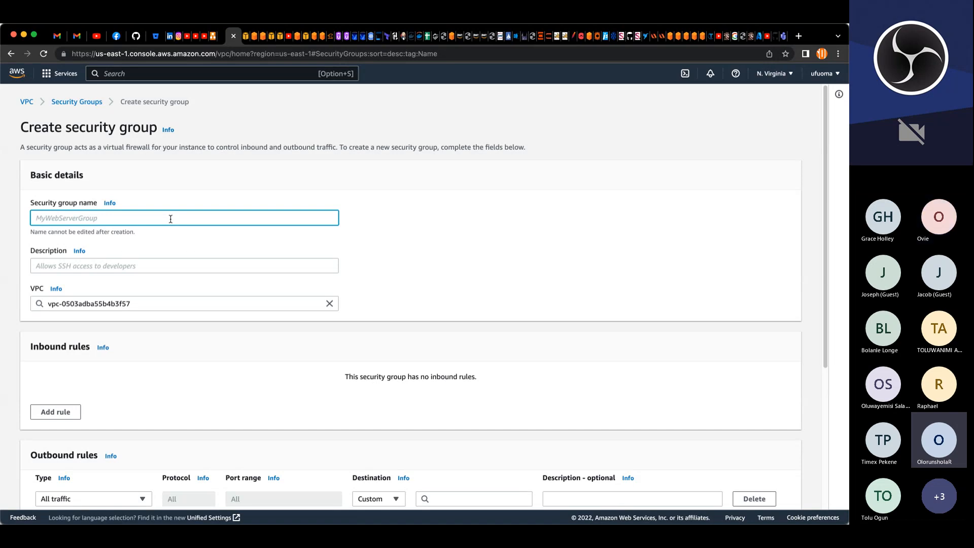
{"action": "type", "text": "project-"}
{"action": "type", "text": "in"}
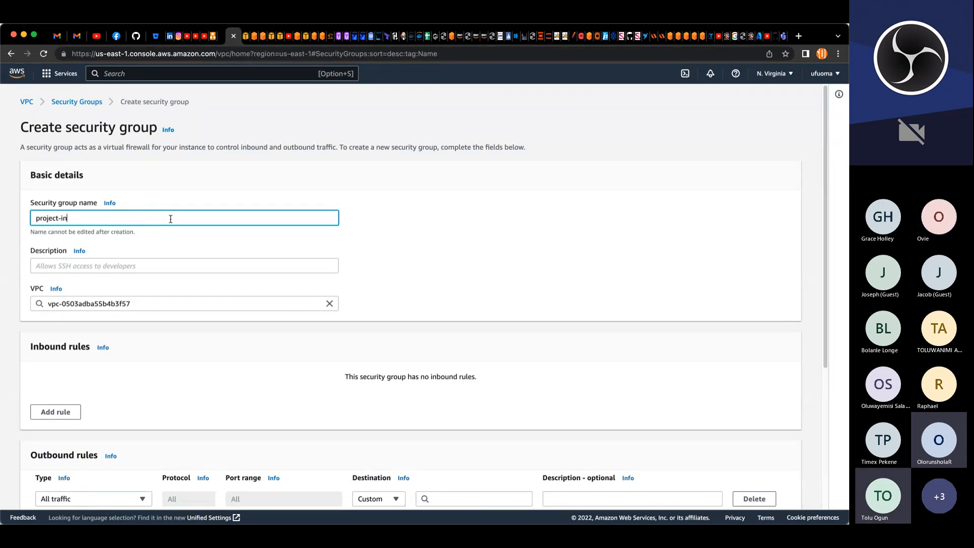
{"action": "type", "text": "t"}
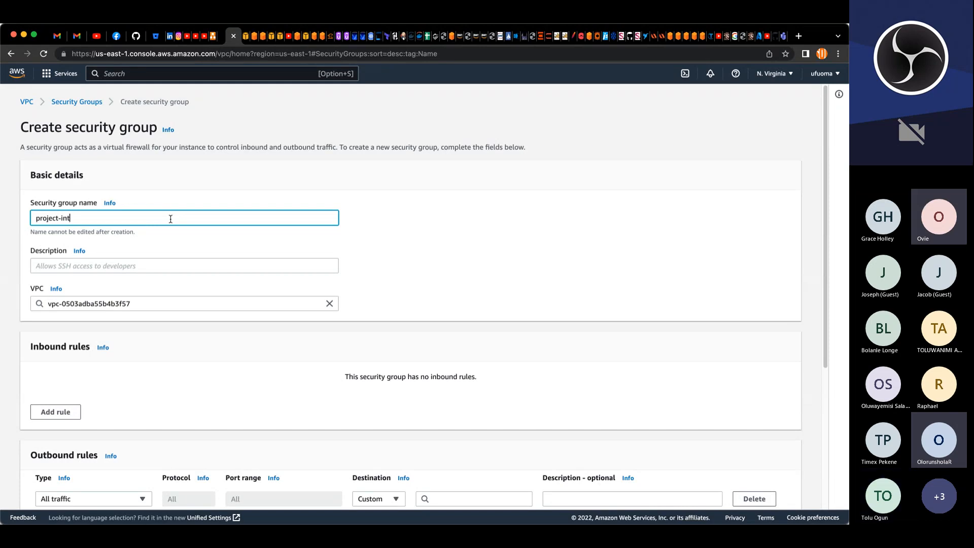
{"action": "key", "text": "BackSpace"}
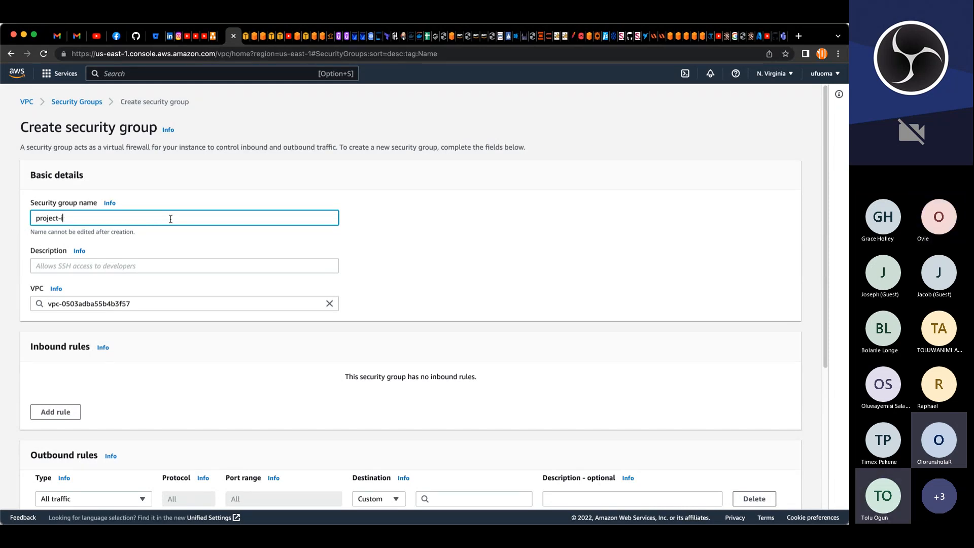
{"action": "type", "text": "nn"}
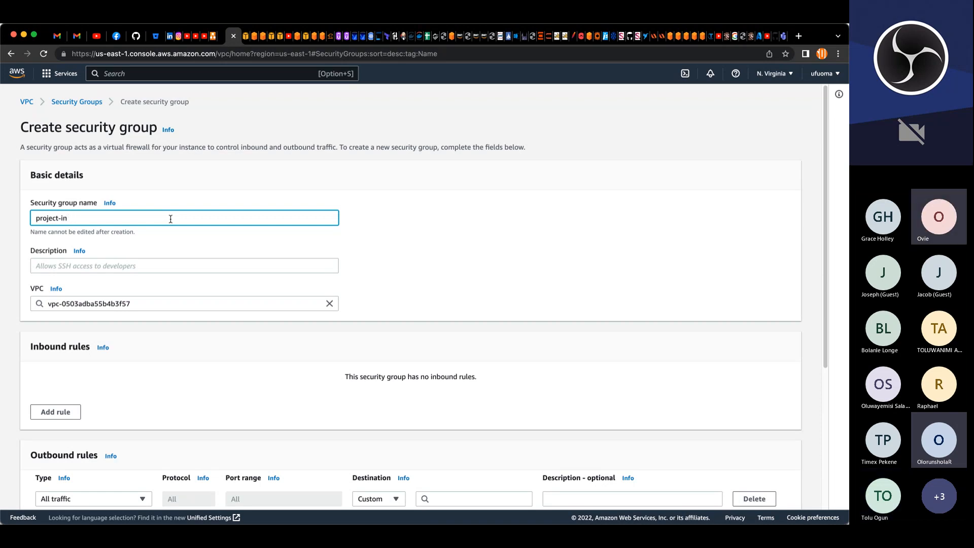
{"action": "key", "text": "BackSpace"}
{"action": "key", "text": "BackSpace"}
{"action": "type", "text": "nt"}
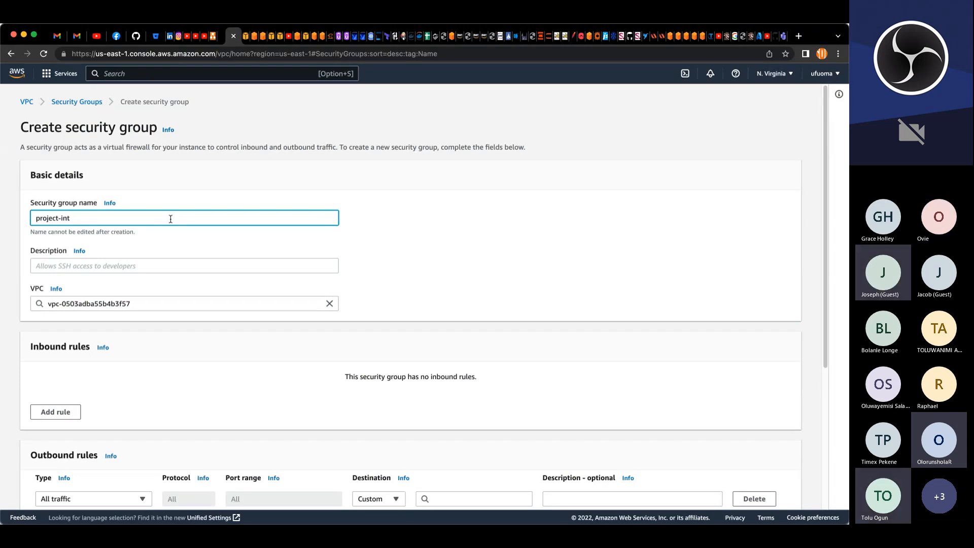
{"action": "type", "text": "AL"}
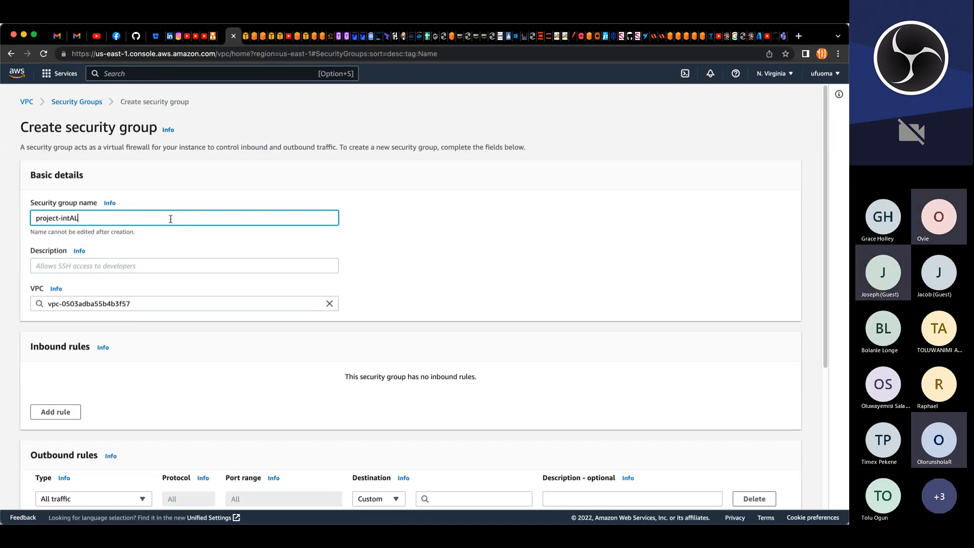
{"action": "type", "text": "B"}
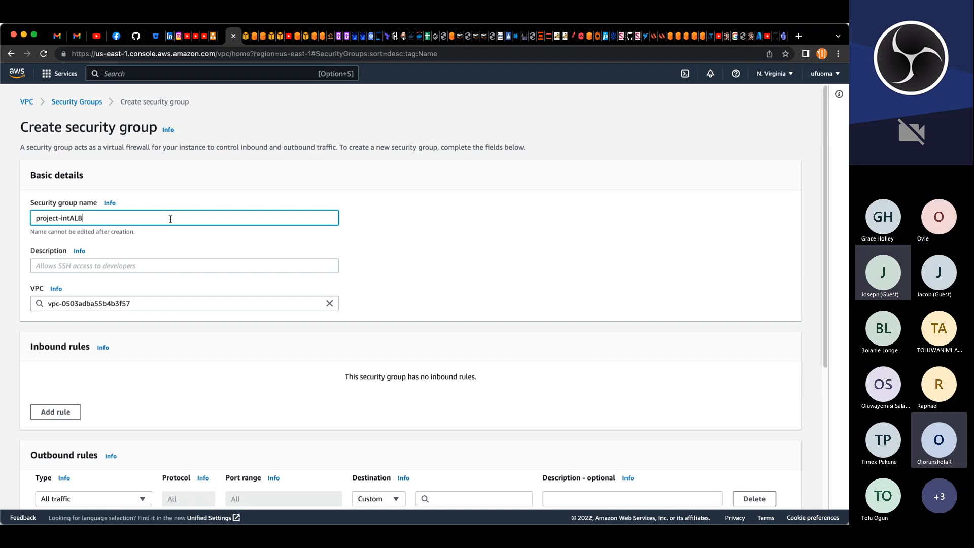
{"action": "type", "text": "-s"}
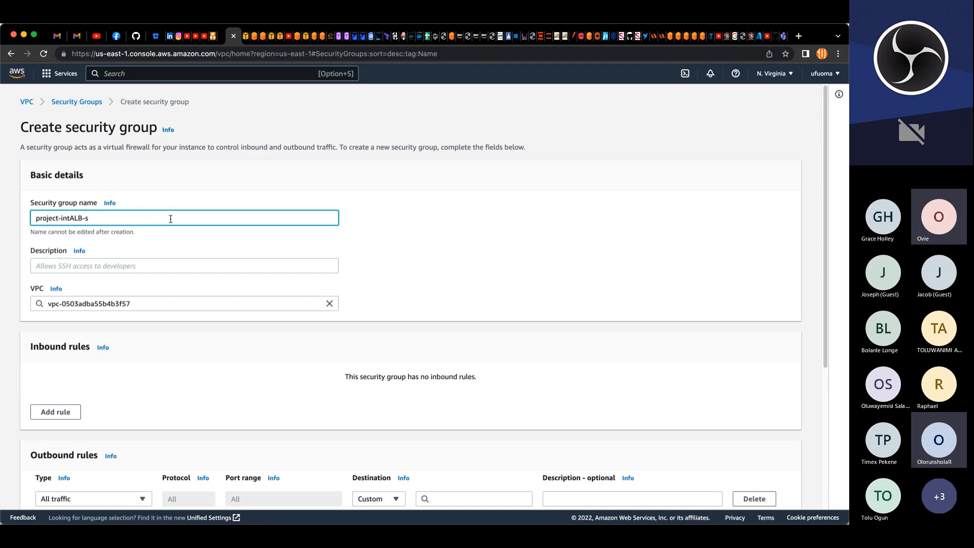
{"action": "key", "text": "BackSpace"}
{"action": "type", "text": "SG"}
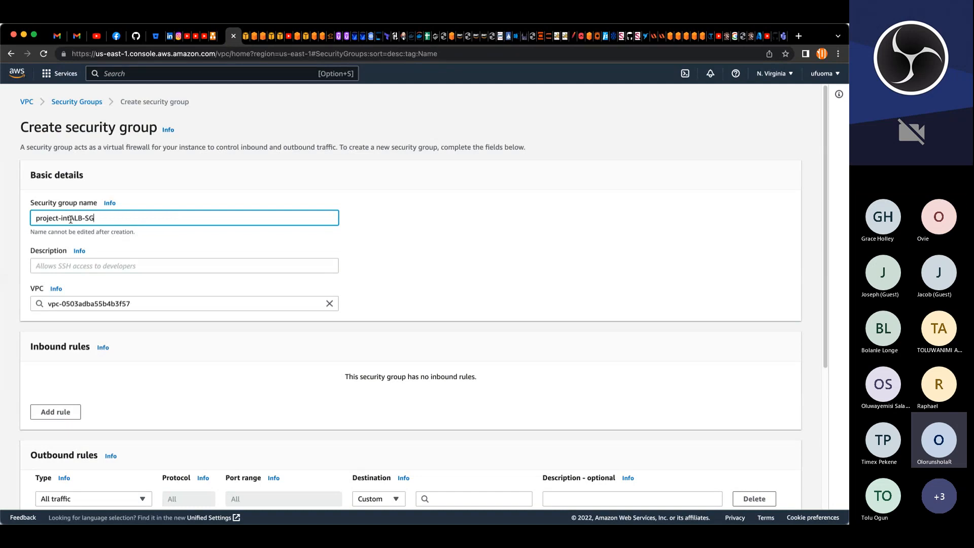
Step: Enter the description allow http and https from nginx proxy server
{"action": "left_click", "coordinate": [90, 262]}
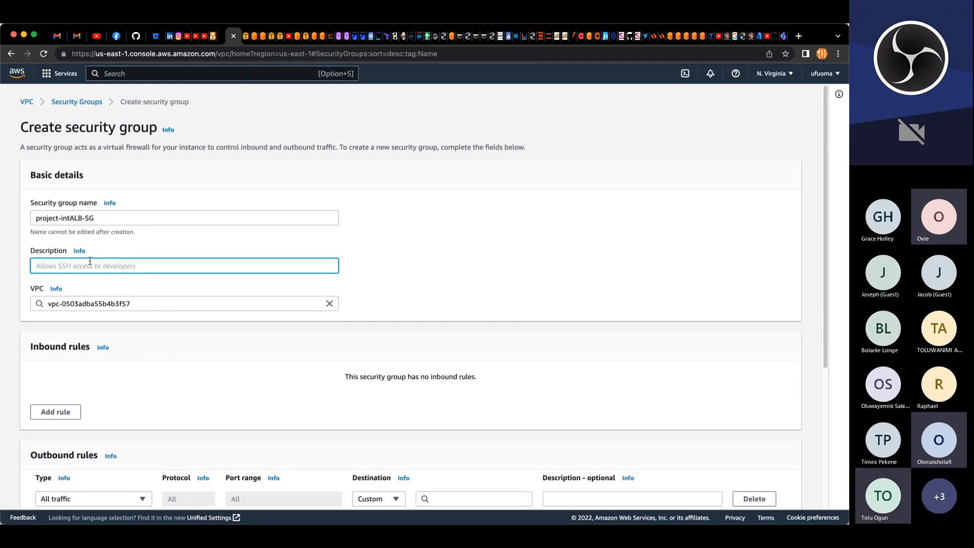
{"action": "type", "text": "ALLOWS"}
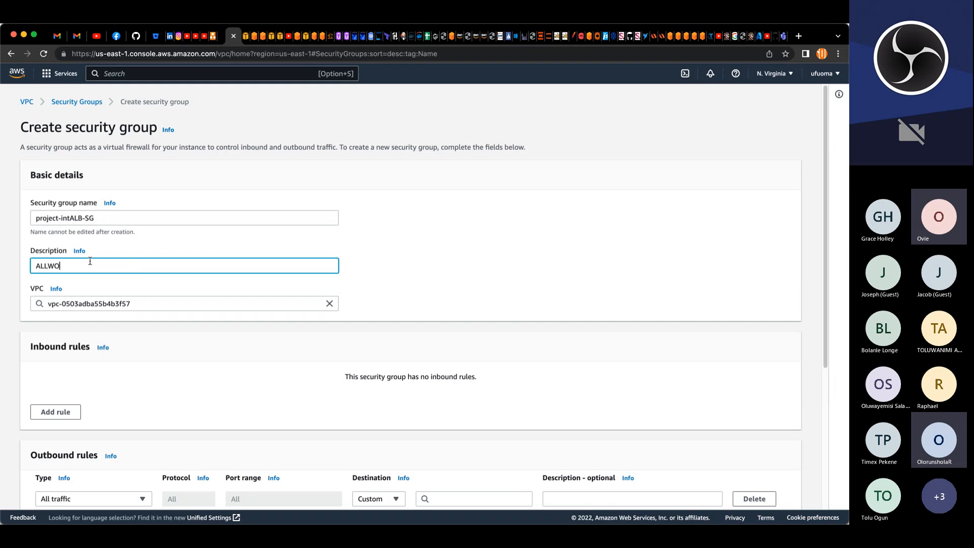
{"action": "key", "text": "BackSpace"}
{"action": "key", "text": "BackSpace"}
{"action": "key", "text": "BackSpace"}
{"action": "key", "text": "BackSpace"}
{"action": "key", "text": "BackSpace"}
{"action": "key", "text": "BackSpace"}
{"action": "type", "text": "allow"}
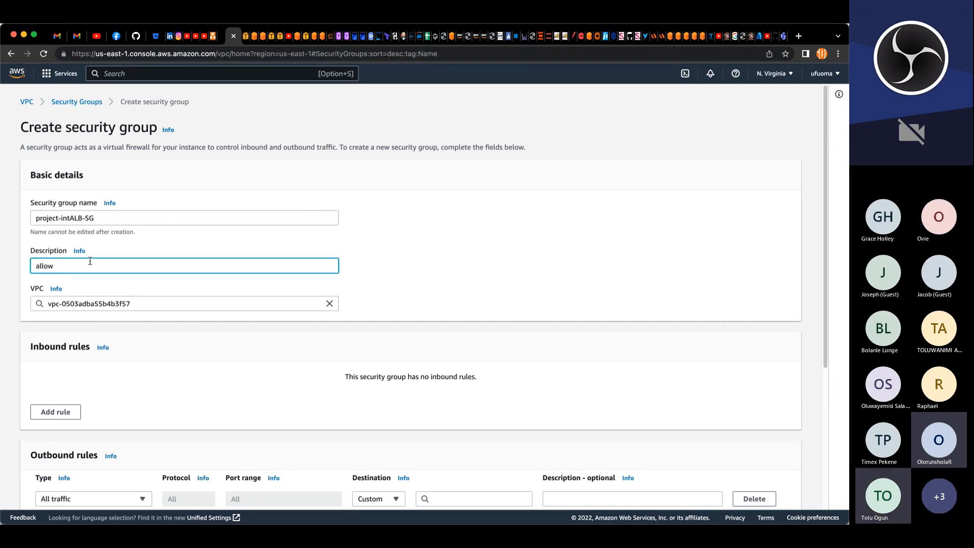
{"action": "type", "text": " a"}
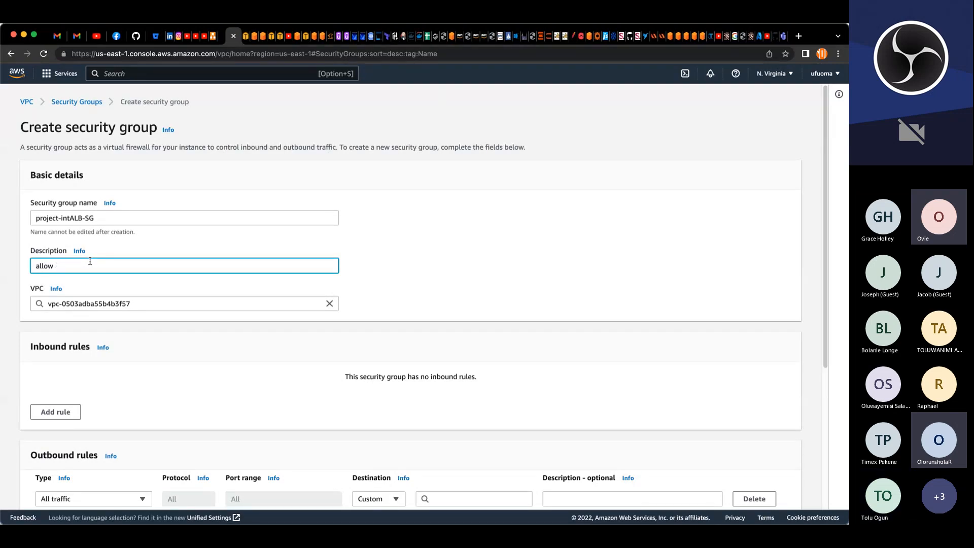
{"action": "type", "text": " http and https from"}
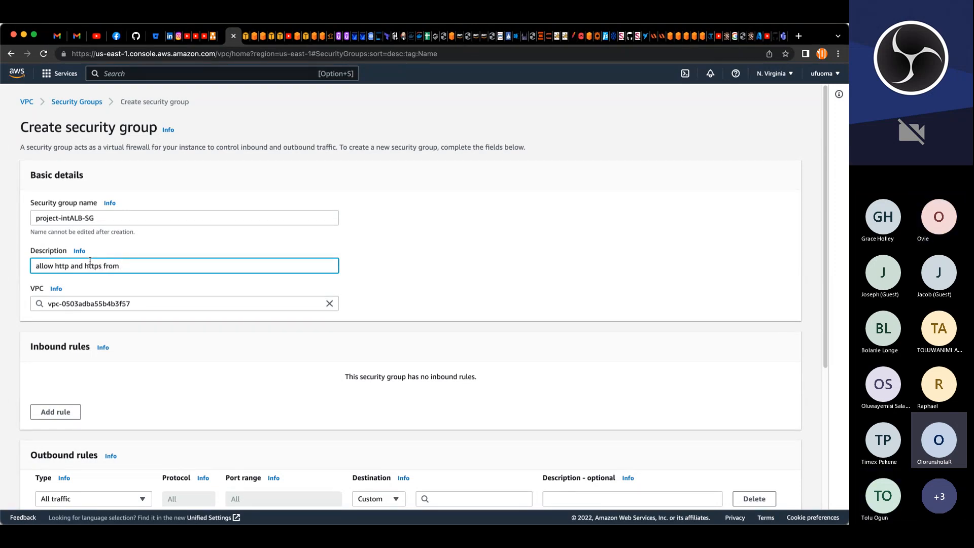
{"action": "type", "text": " nginx"}
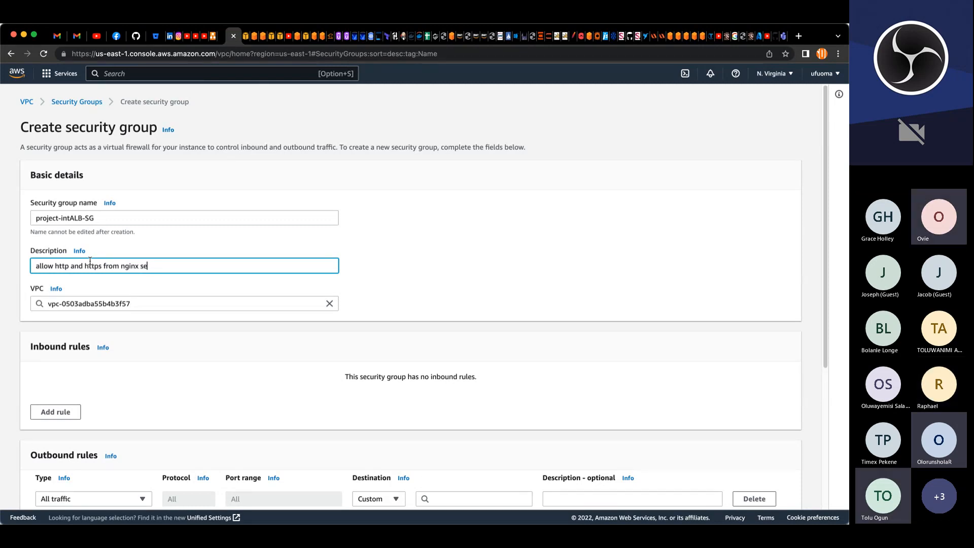
{"action": "type", "text": " proxy server"}
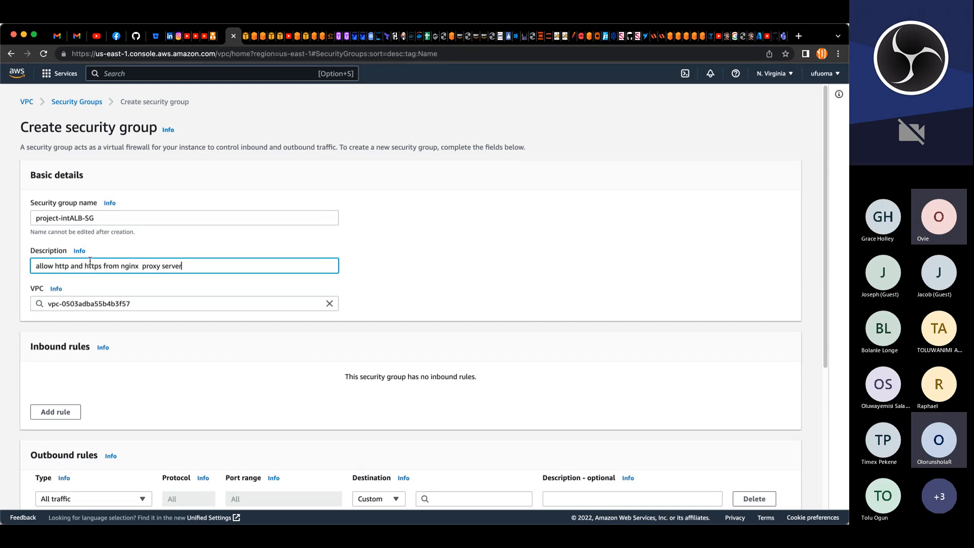
Step: Select project-VPC as the VPC and add two inbound rules
{"action": "left_click", "coordinate": [334, 303]}
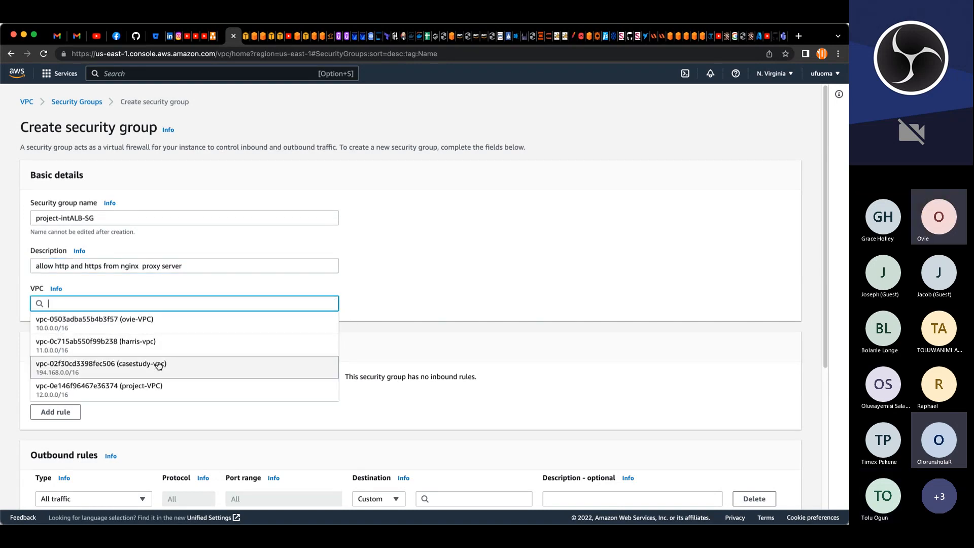
{"action": "left_click", "coordinate": [134, 389]}
{"action": "left_click", "coordinate": [63, 415]}
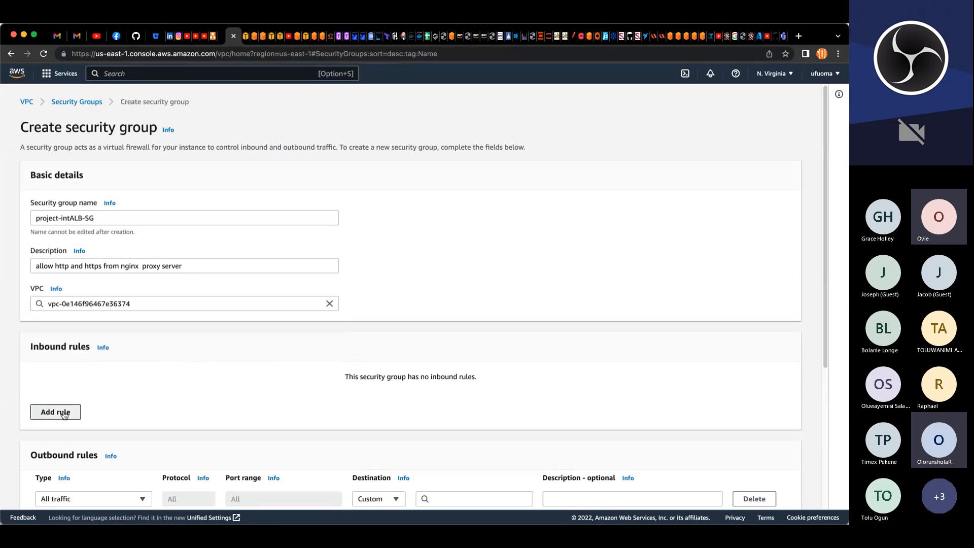
{"action": "left_click", "coordinate": [64, 417]}
Step: Set the two inbound rule types to HTTP and HTTPS
{"action": "left_click", "coordinate": [88, 390]}
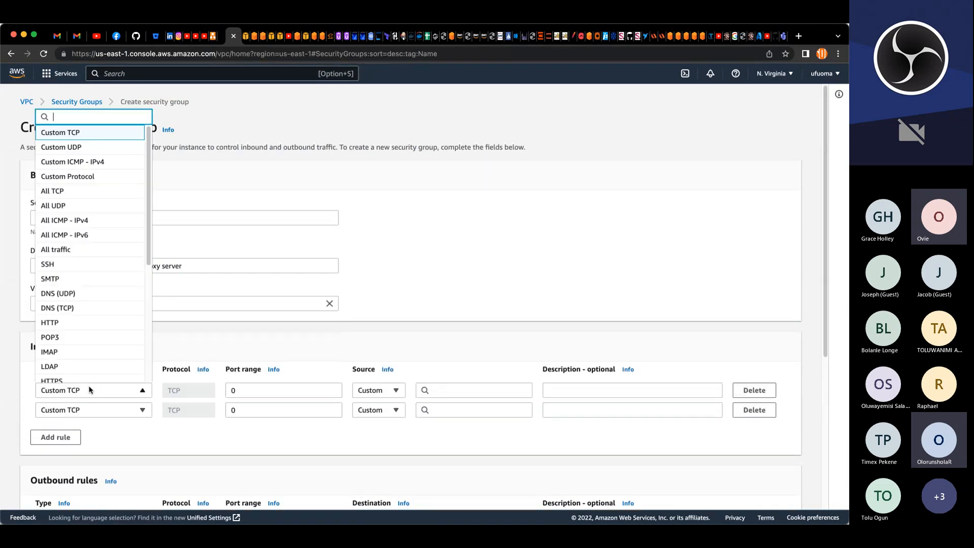
{"action": "left_click", "coordinate": [61, 325]}
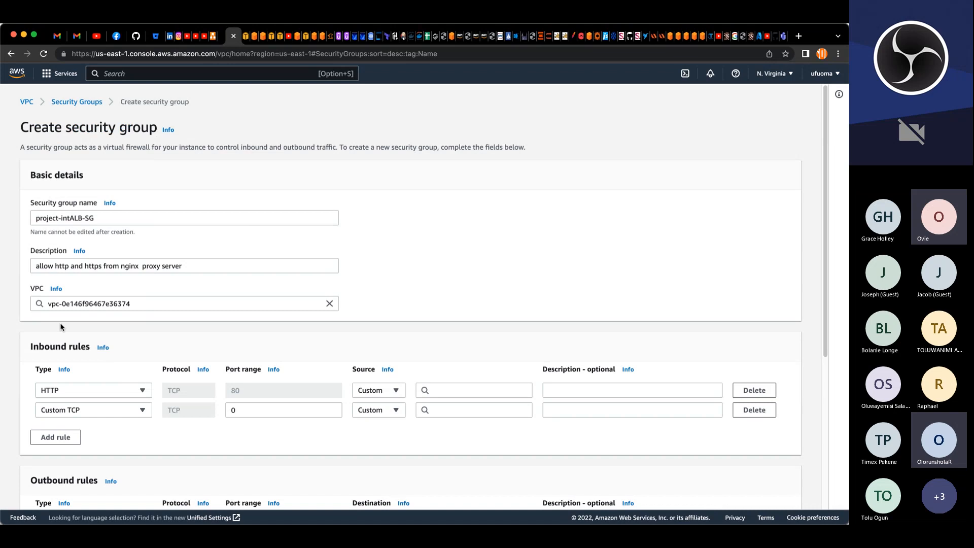
{"action": "left_click", "coordinate": [95, 410]}
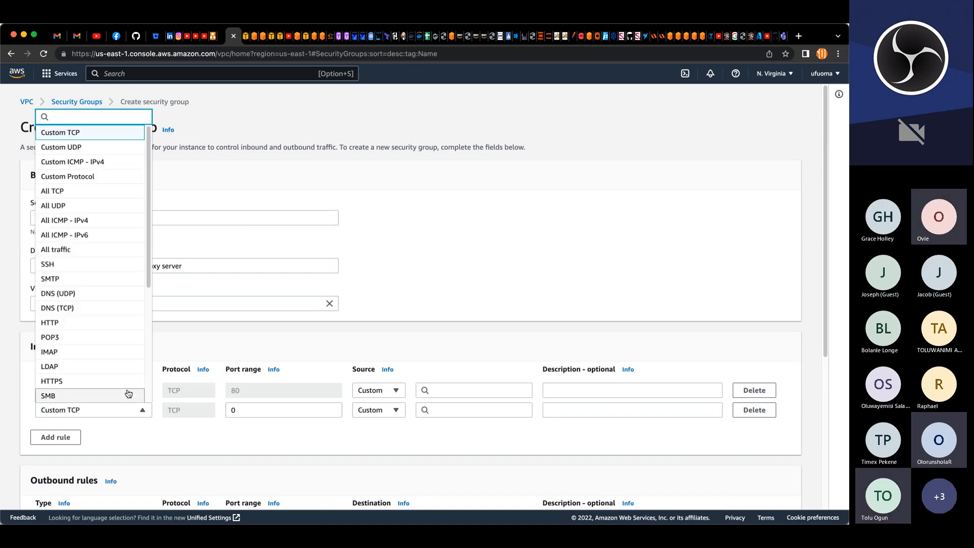
{"action": "type", "text": "h"}
{"action": "left_click", "coordinate": [116, 382]}
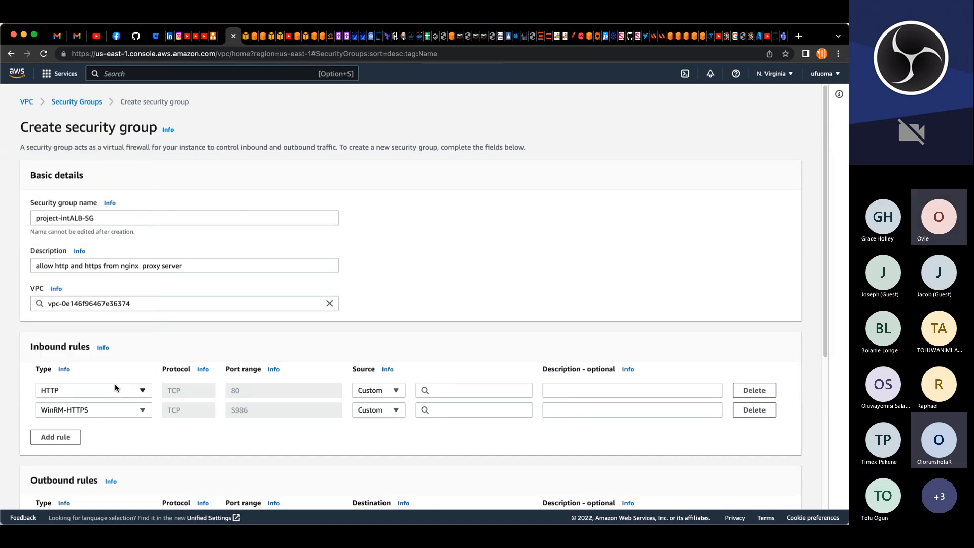
{"action": "left_click", "coordinate": [434, 390]}
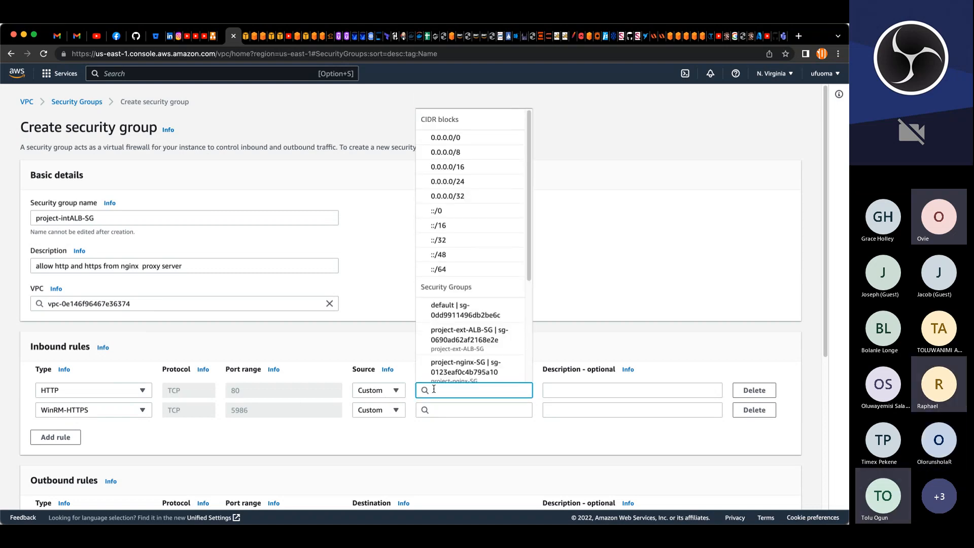
{"action": "left_click", "coordinate": [121, 412]}
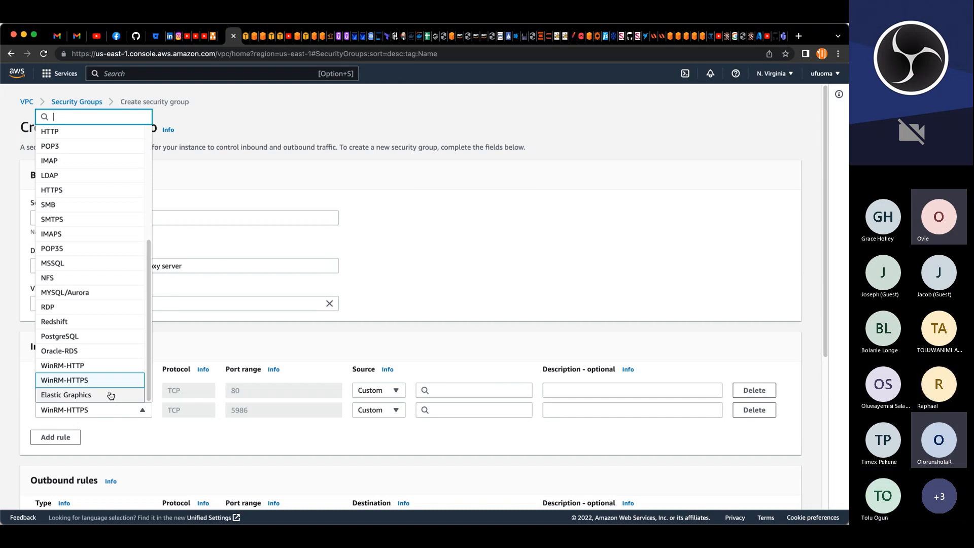
{"action": "left_click", "coordinate": [76, 189]}
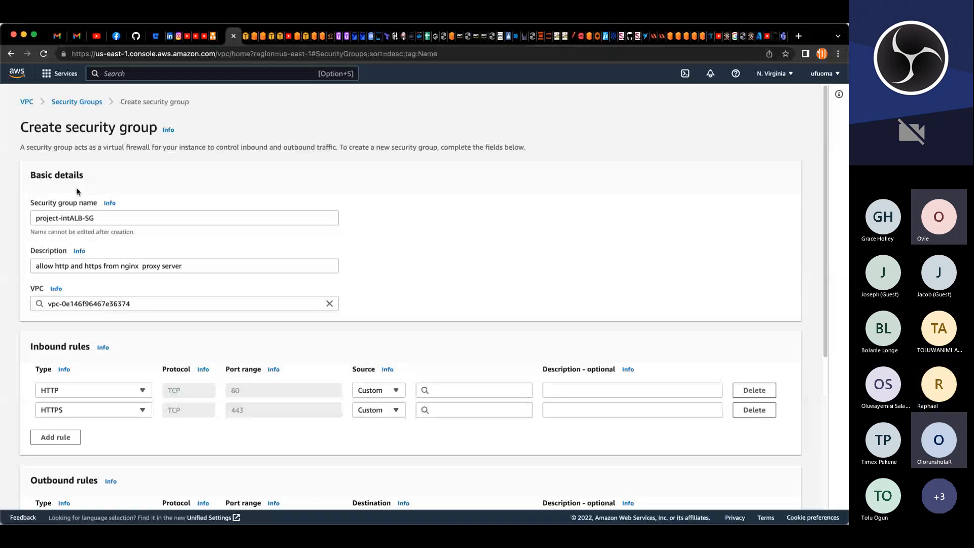
Step: Set the source of both the HTTP and HTTPS rules to project-nginx-SG
{"action": "scroll", "coordinate": [543, 420], "scroll_direction": "down", "scroll_amount": 1}
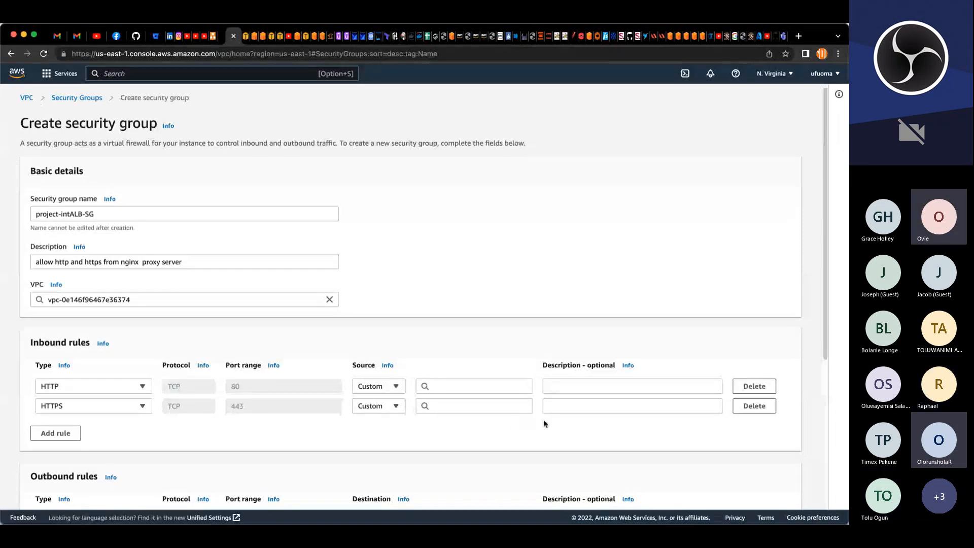
{"action": "scroll", "coordinate": [543, 419], "scroll_direction": "down", "scroll_amount": 3}
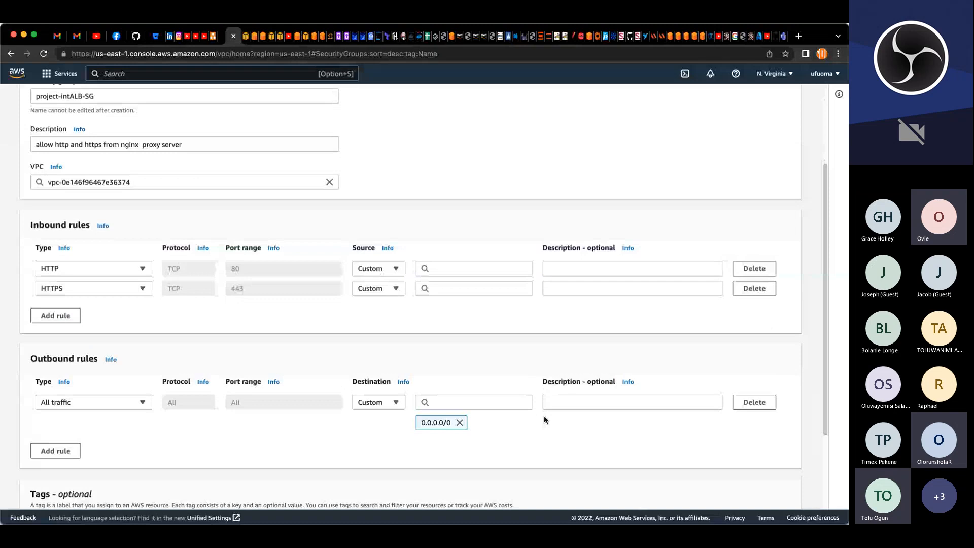
{"action": "left_click", "coordinate": [456, 268]}
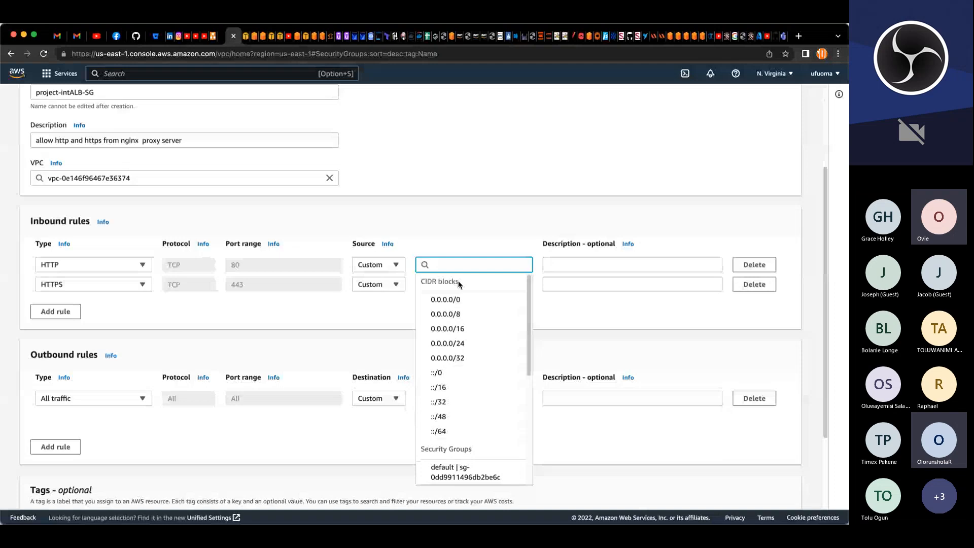
{"action": "left_click", "coordinate": [447, 299]}
{"action": "left_click", "coordinate": [454, 307]}
{"action": "type", "text": "n"}
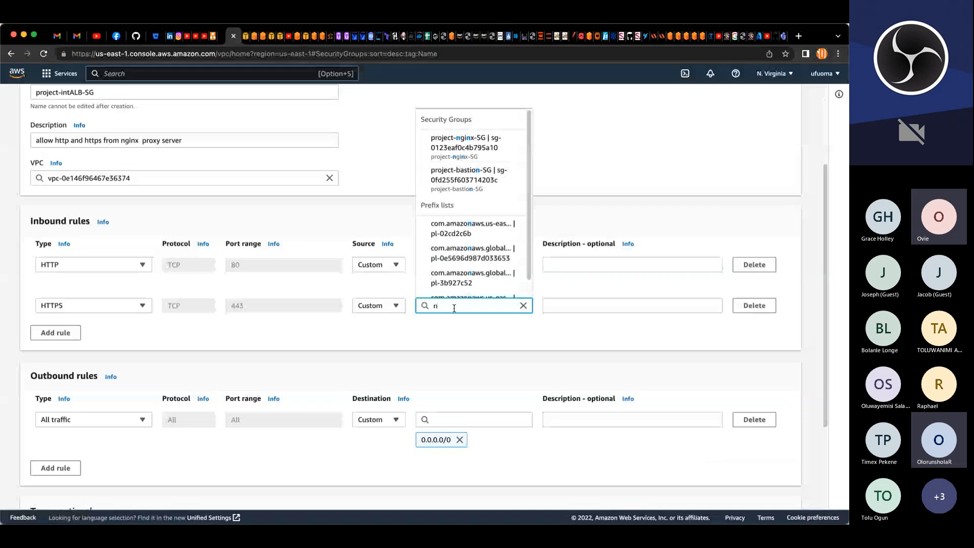
{"action": "left_click", "coordinate": [465, 143]}
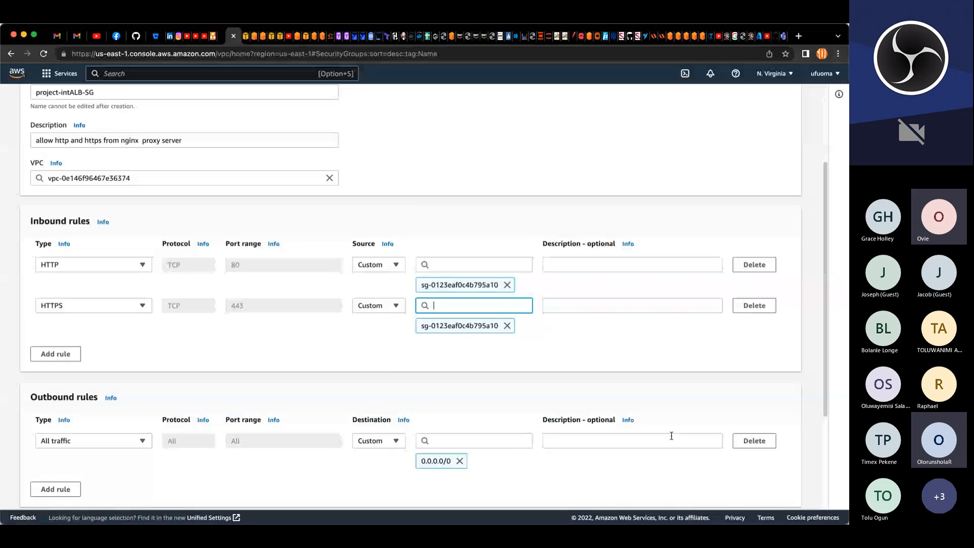
Step: Tag the security group with key Name and value project-intALB-SG, then create the security group
{"action": "scroll", "coordinate": [671, 435], "scroll_direction": "down", "scroll_amount": 1}
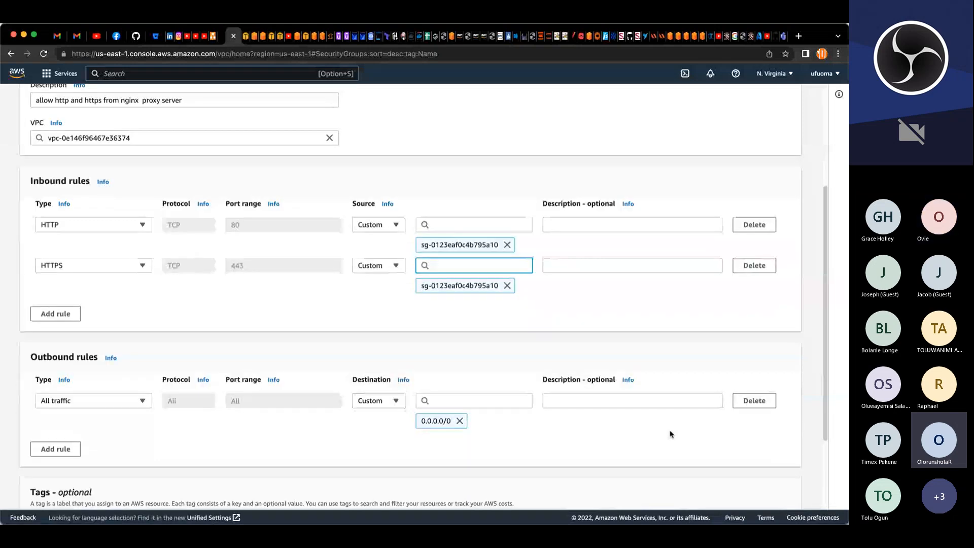
{"action": "scroll", "coordinate": [671, 435], "scroll_direction": "up", "scroll_amount": 3}
{"action": "left_click_drag", "start_coordinate": [97, 218], "coordinate": [35, 221]}
{"action": "key", "text": "super+c"}
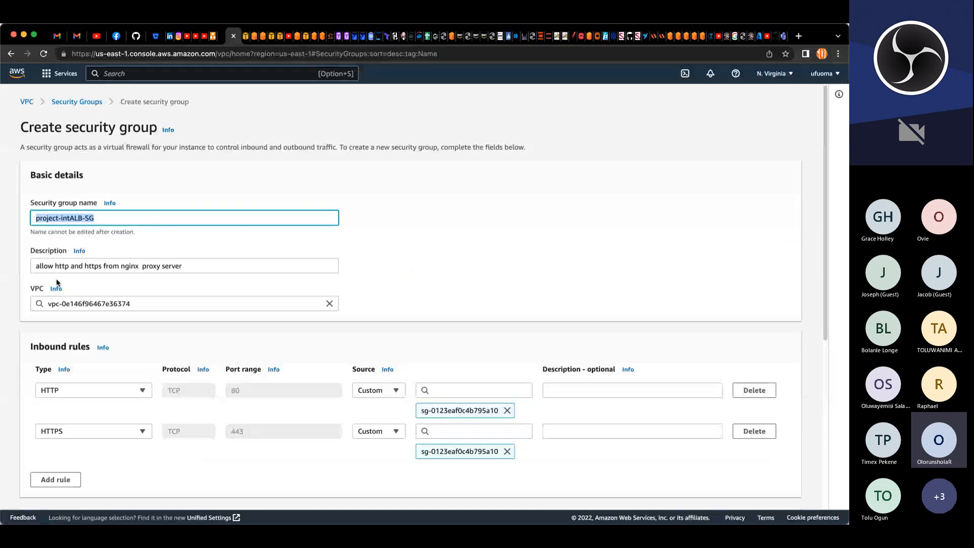
{"action": "scroll", "coordinate": [77, 321], "scroll_direction": "down", "scroll_amount": 7}
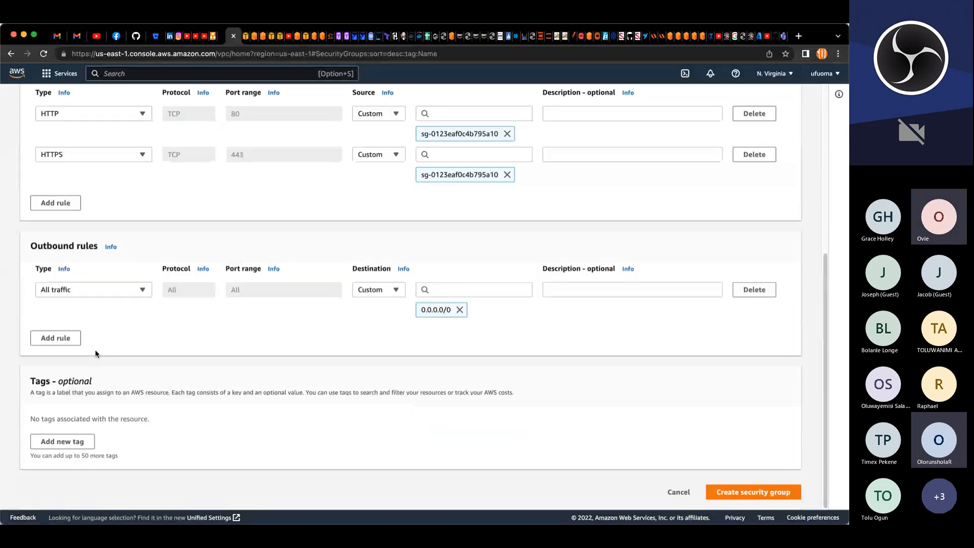
{"action": "left_click", "coordinate": [61, 442]}
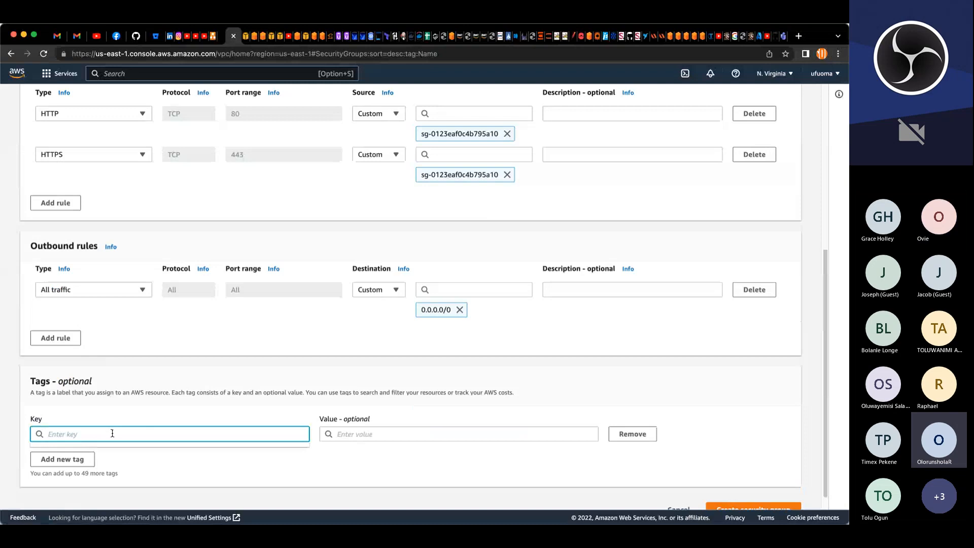
{"action": "left_click", "coordinate": [112, 433]}
{"action": "type", "text": "N"}
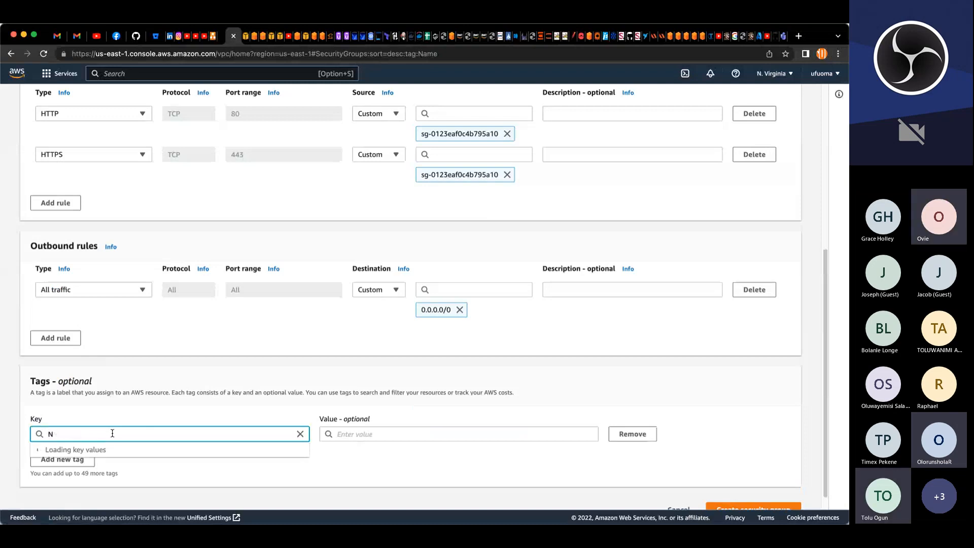
{"action": "type", "text": "ame"}
{"action": "key", "text": "Tab"}
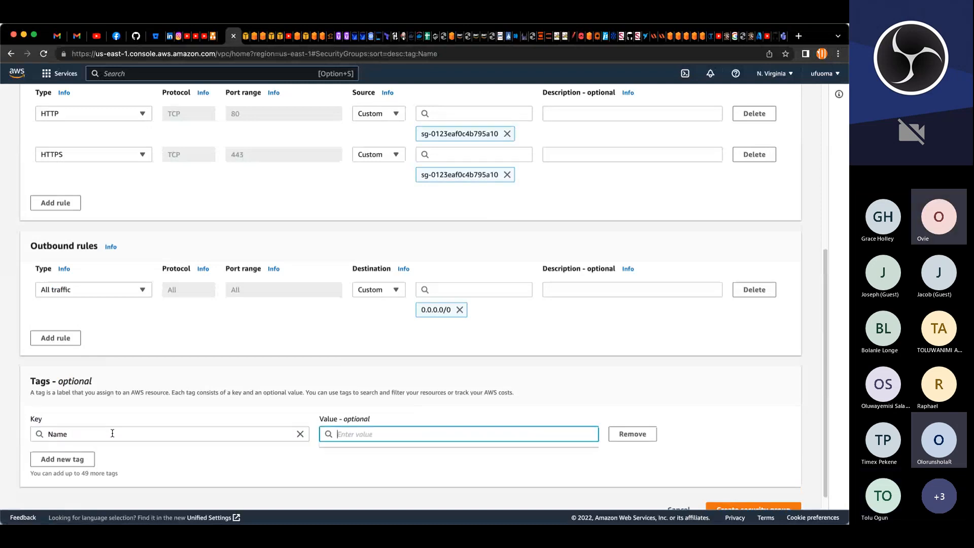
{"action": "key", "text": "super+v"}
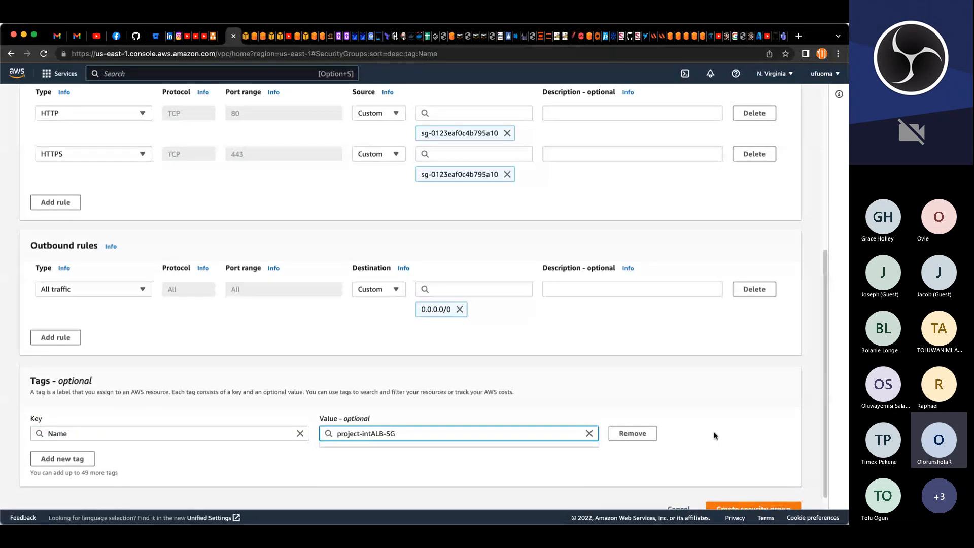
{"action": "scroll", "coordinate": [731, 457], "scroll_direction": "down", "scroll_amount": 1}
{"action": "left_click", "coordinate": [767, 488]}
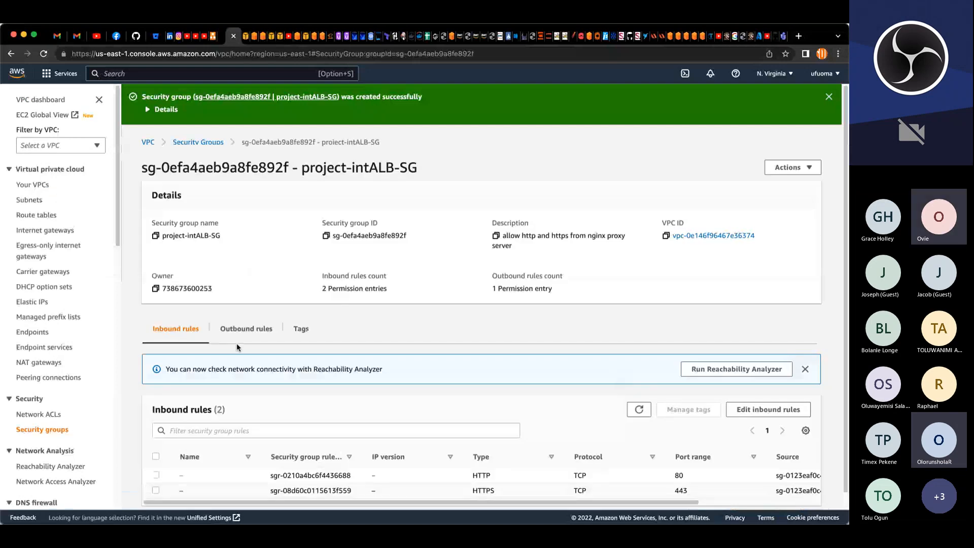
Step: Start creating another security group named project-weblayer-SG
{"action": "left_click", "coordinate": [215, 144]}
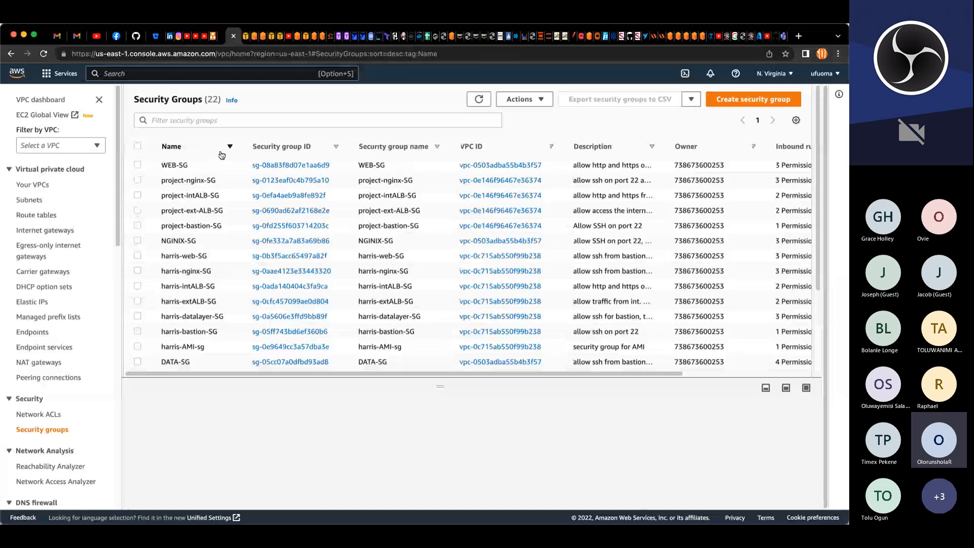
{"action": "left_click", "coordinate": [753, 99]}
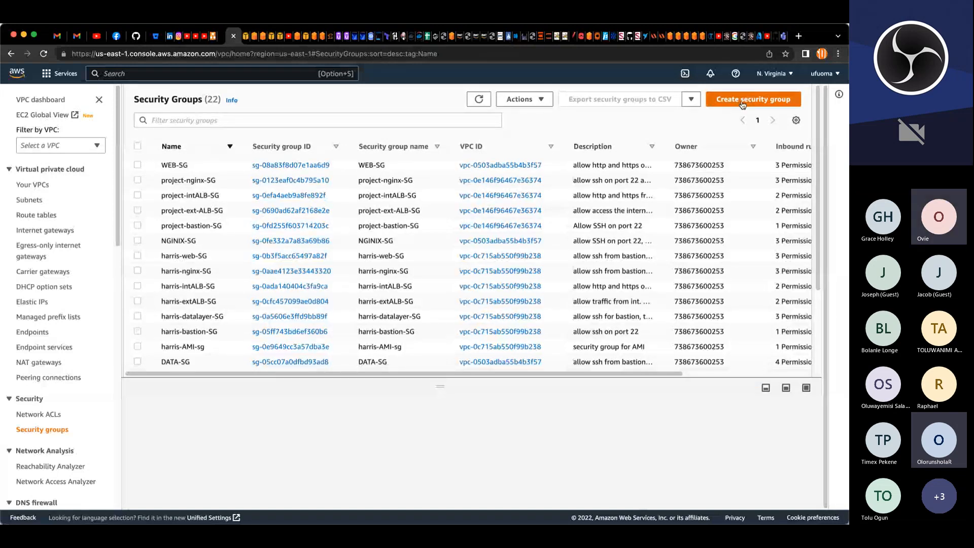
{"action": "left_click", "coordinate": [146, 216]}
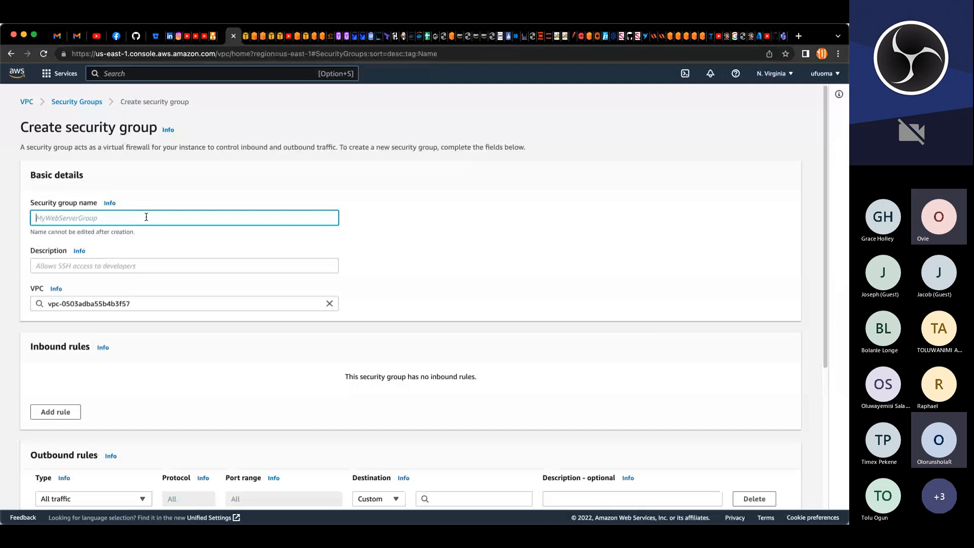
{"action": "type", "text": "proj"}
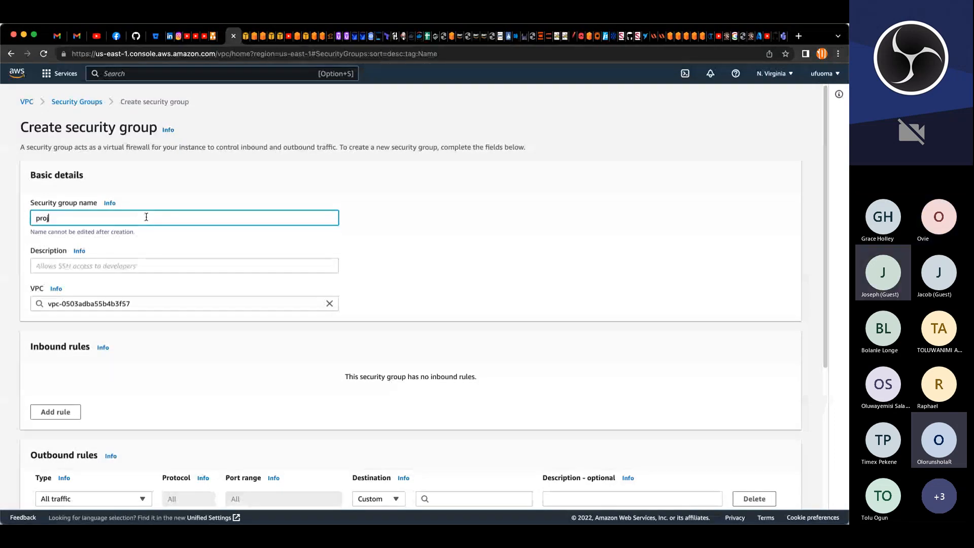
{"action": "type", "text": "ect-"}
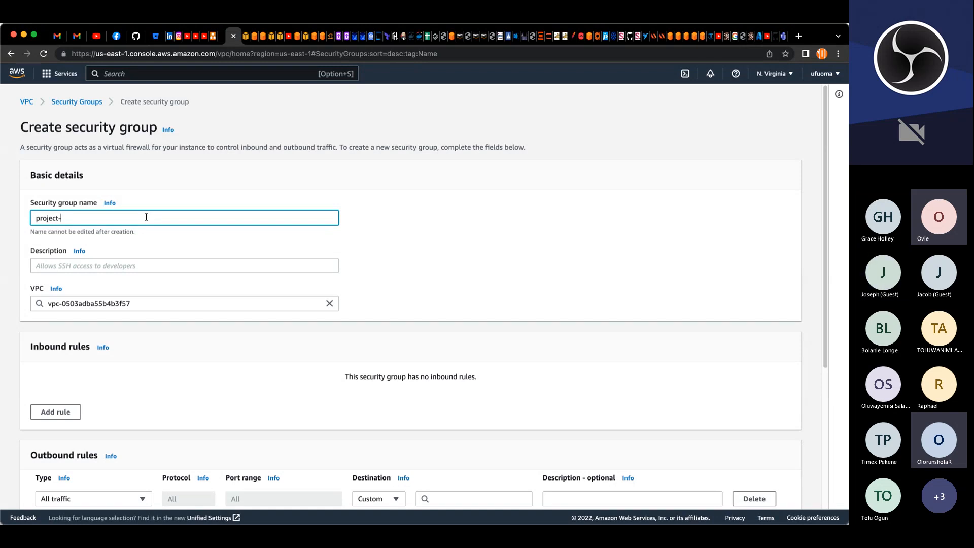
{"action": "type", "text": "weblayer"}
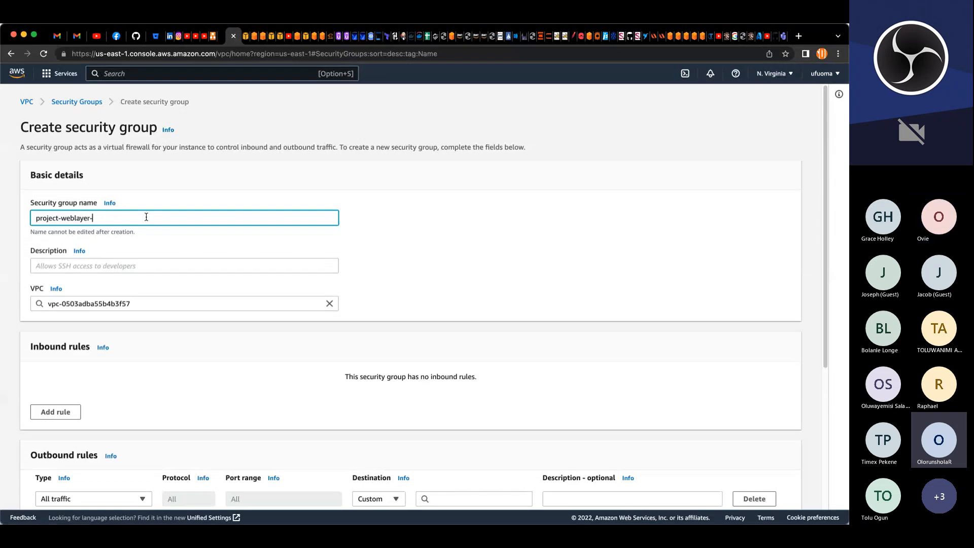
{"action": "type", "text": "-SG"}
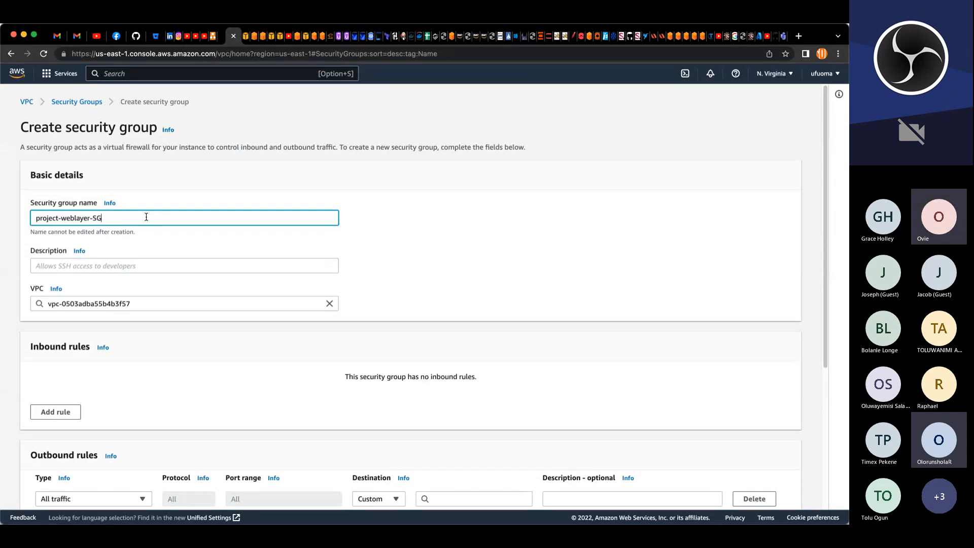
Step: Enter the description allow ssh from bastion on port 22, http and https on port 80 and 443
{"action": "left_click", "coordinate": [120, 264]}
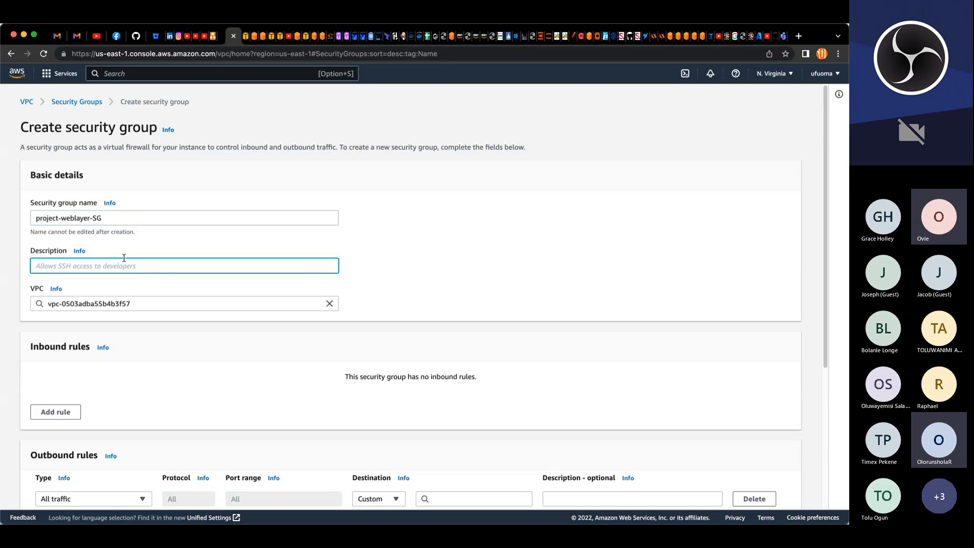
{"action": "type", "text": "allow ssh from bastion on port 22, http and http"}
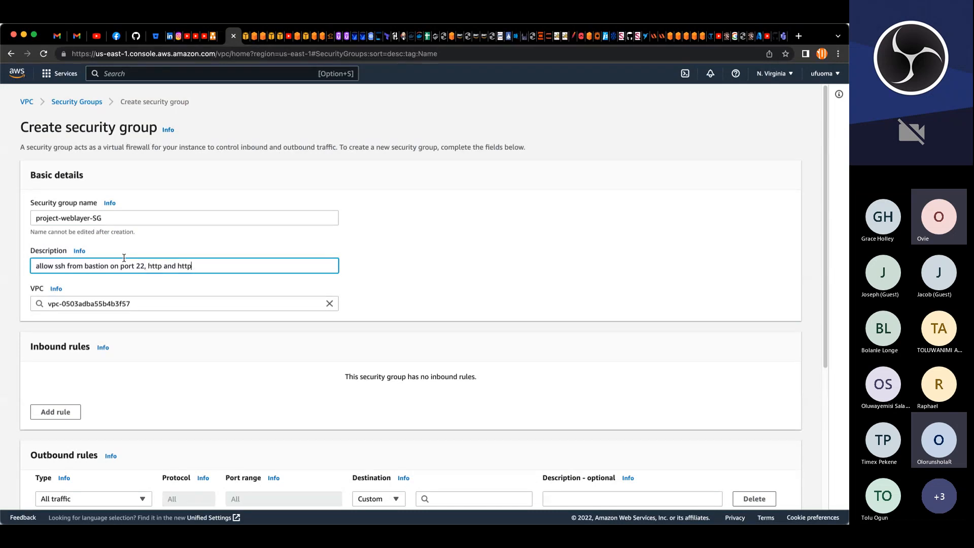
{"action": "type", "text": "s on a"}
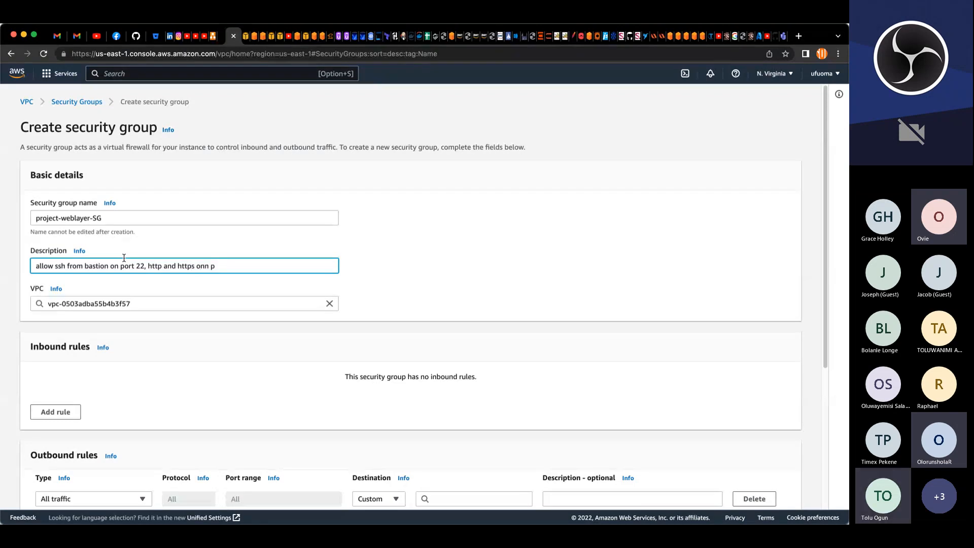
{"action": "key", "text": "BackSpace"}
{"action": "type", "text": "port "}
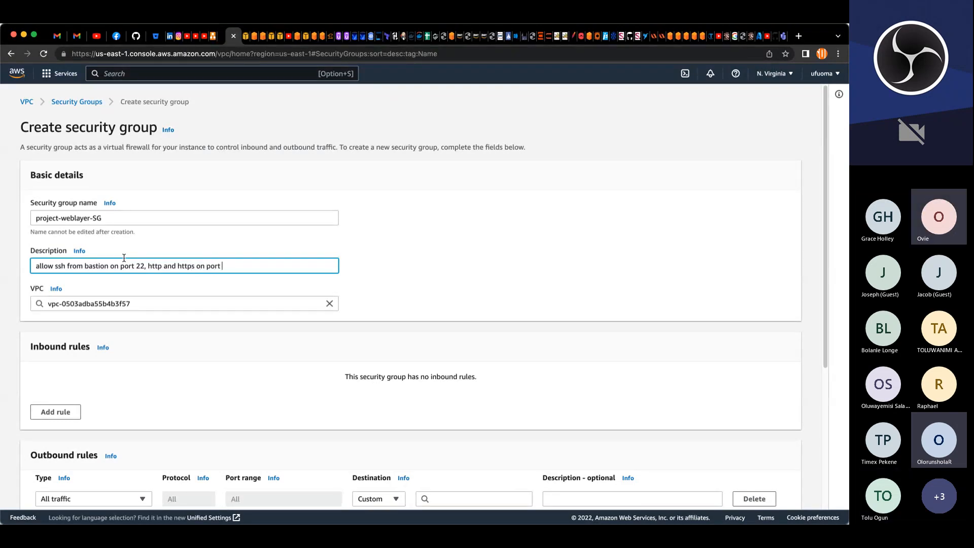
{"action": "type", "text": "80 and 443"}
Step: Select project-VPC as the VPC and add three inbound rules
{"action": "left_click", "coordinate": [329, 305]}
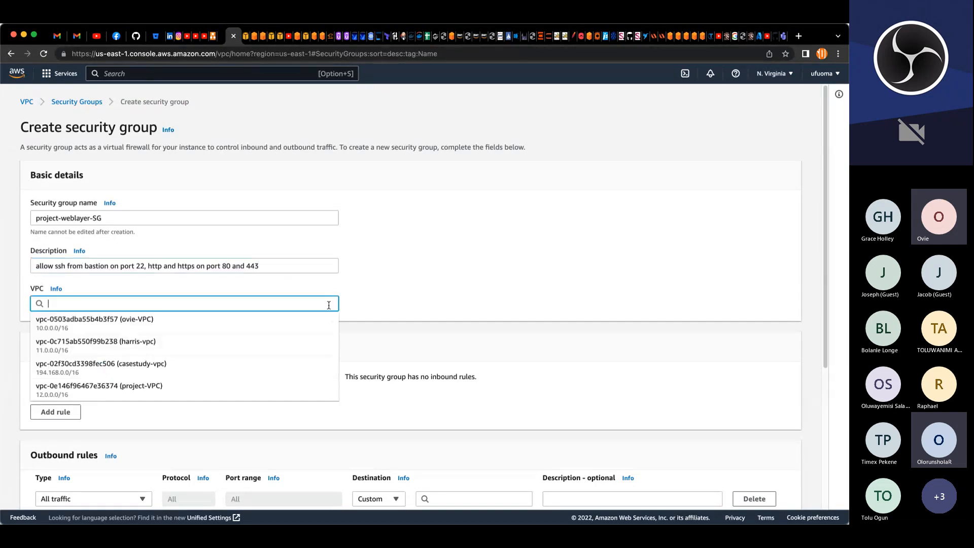
{"action": "left_click", "coordinate": [137, 388]}
{"action": "left_click", "coordinate": [57, 413]}
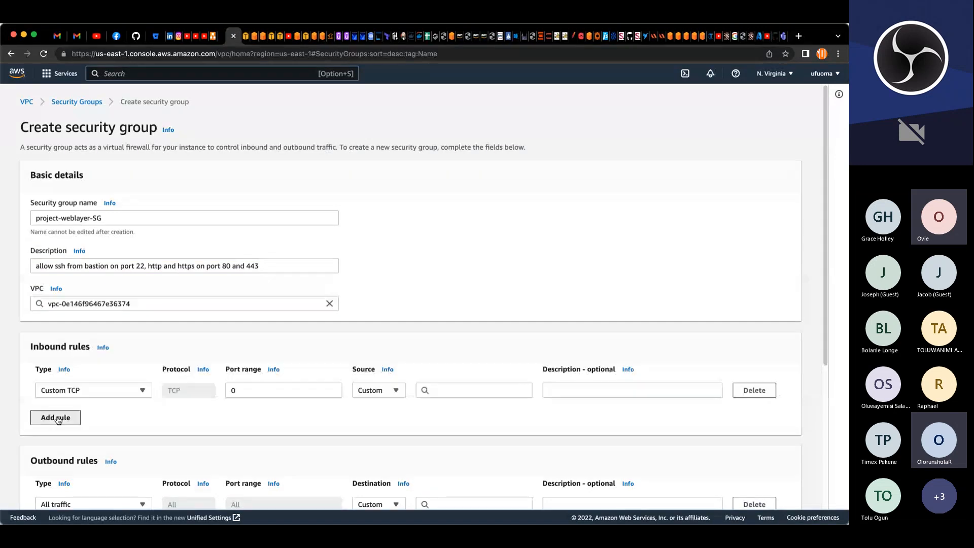
{"action": "left_click", "coordinate": [59, 417]}
{"action": "left_click", "coordinate": [59, 439]}
{"action": "scroll", "coordinate": [374, 381], "scroll_direction": "down", "scroll_amount": 5}
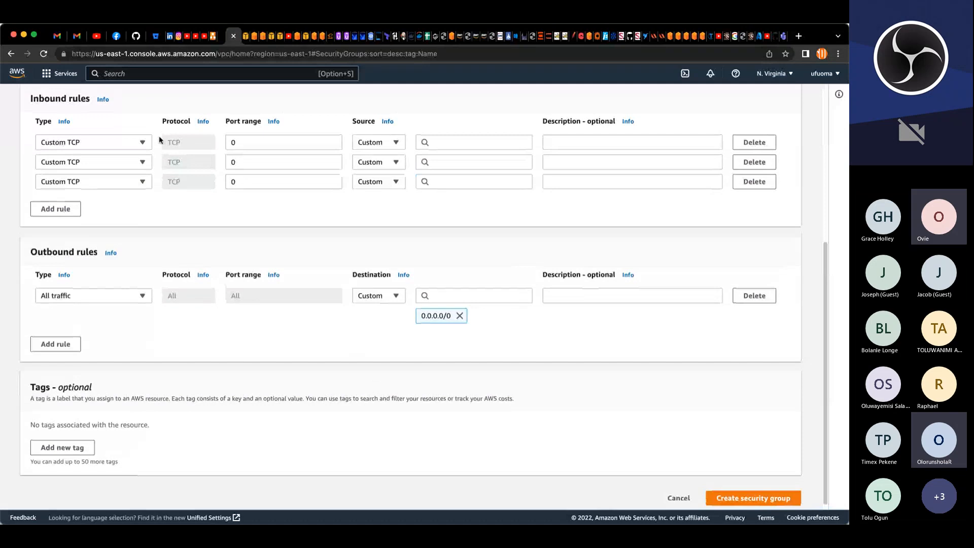
Step: Set the three inbound rule types to SSH, HTTP and HTTPS
{"action": "left_click", "coordinate": [456, 142]}
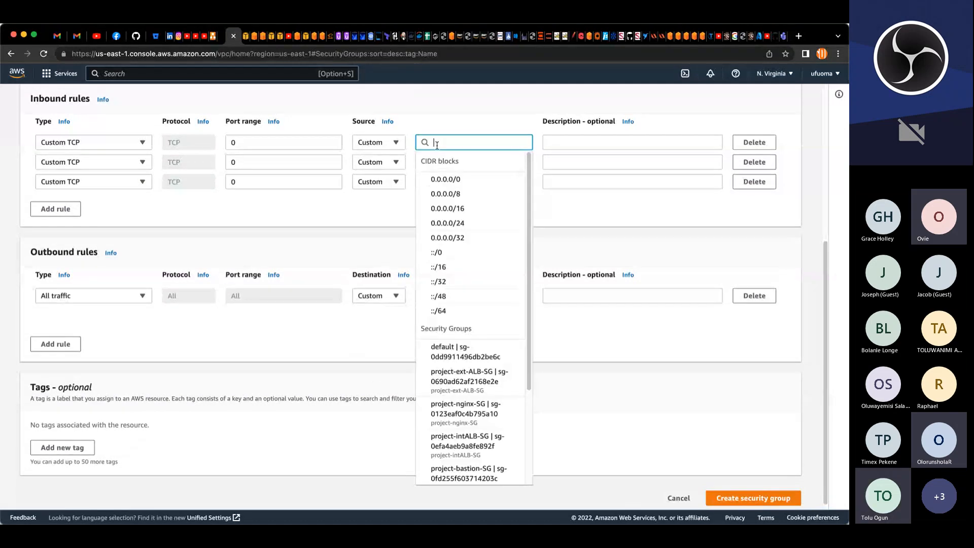
{"action": "left_click", "coordinate": [138, 145]}
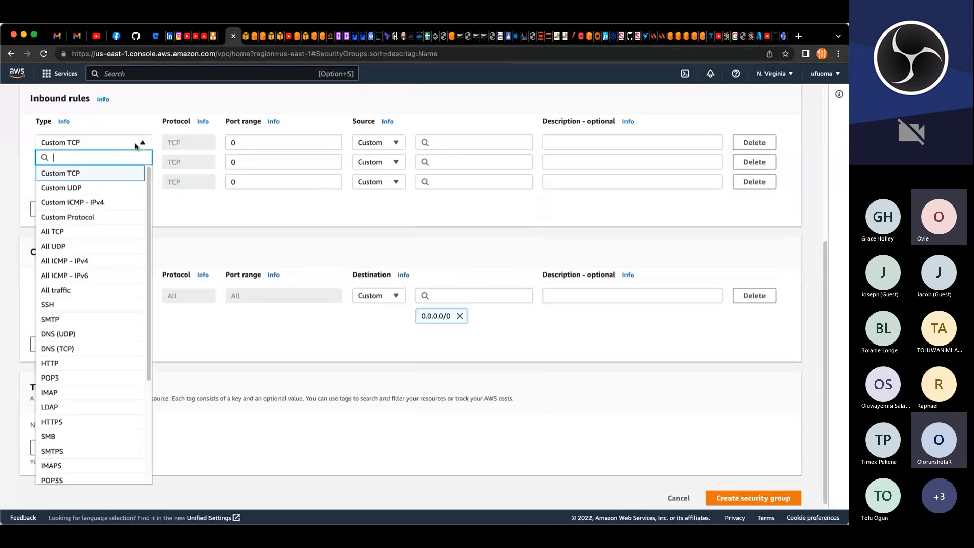
{"action": "left_click", "coordinate": [71, 304]}
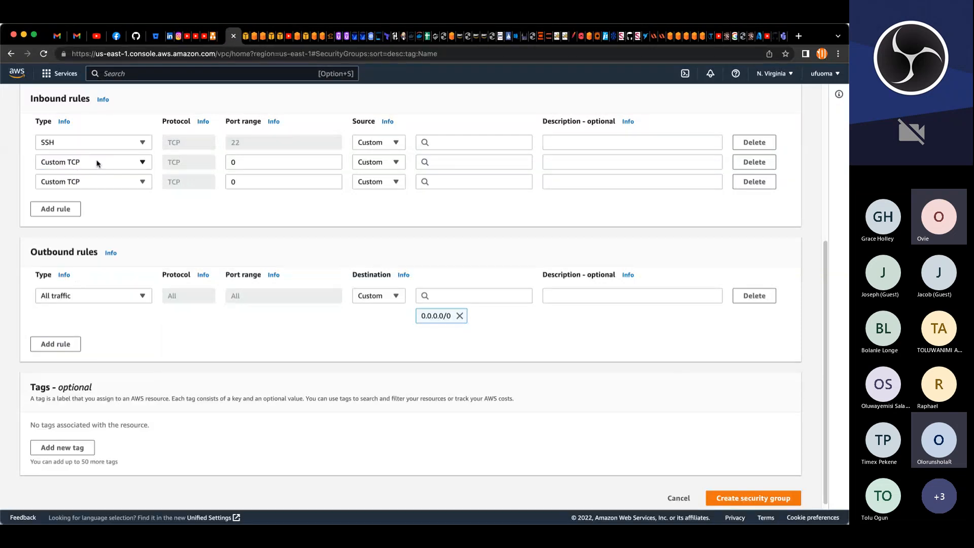
{"action": "left_click", "coordinate": [92, 161]}
{"action": "left_click", "coordinate": [70, 384]}
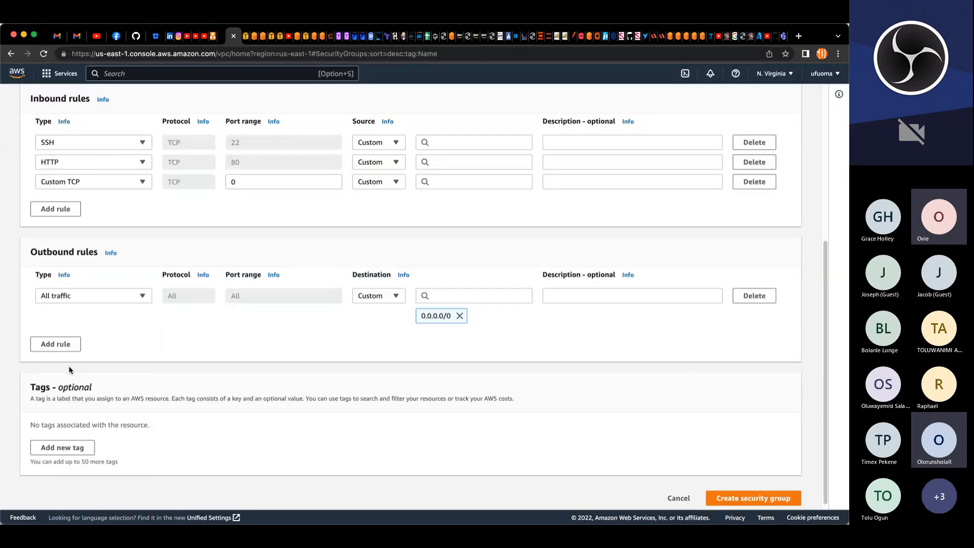
{"action": "left_click", "coordinate": [119, 182]}
{"action": "left_click", "coordinate": [71, 462]}
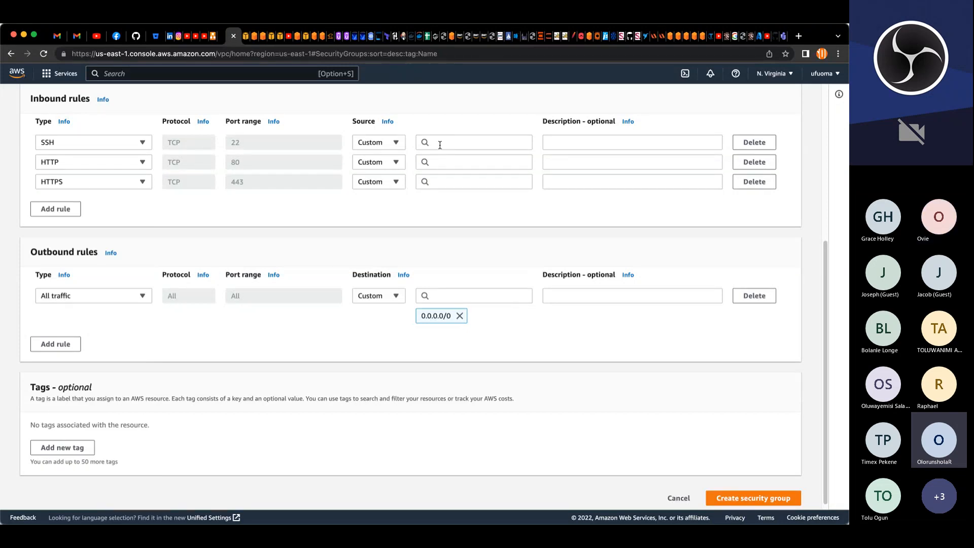
Step: Set the SSH rule's source to project-bastion-SG
{"action": "left_click", "coordinate": [438, 144]}
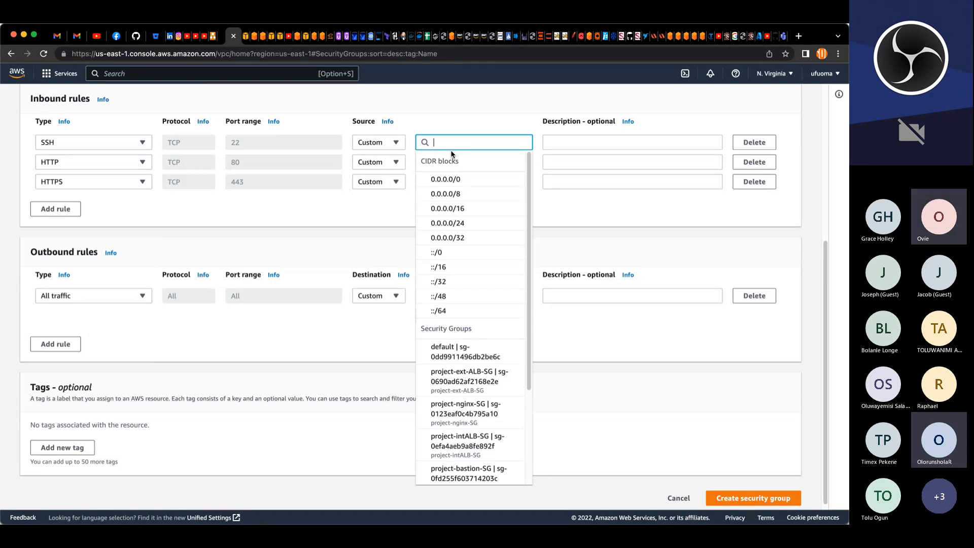
{"action": "type", "text": "p"}
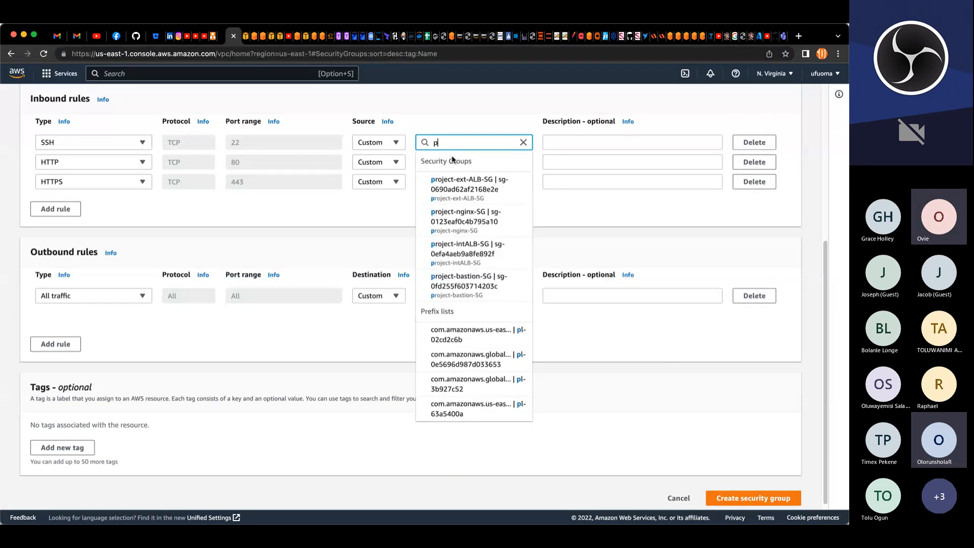
{"action": "left_click", "coordinate": [474, 280]}
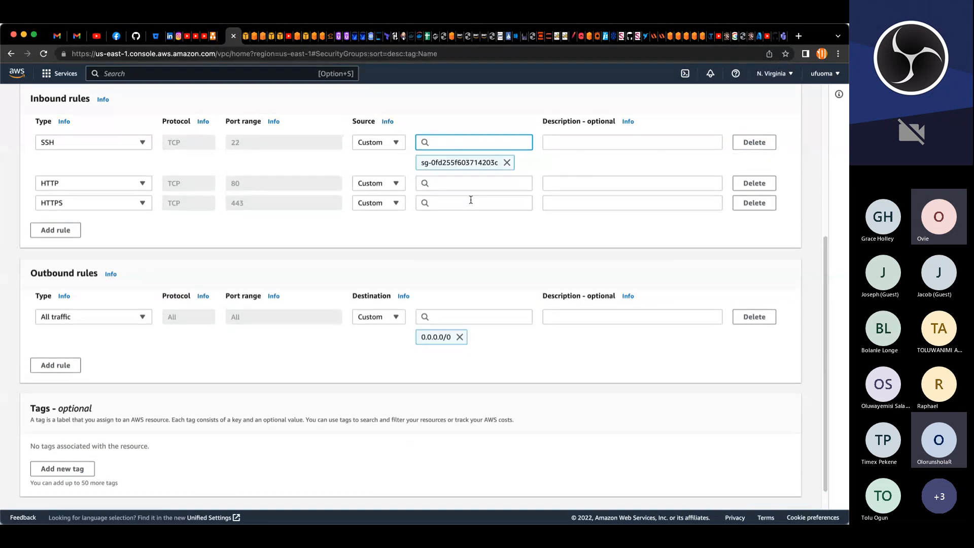
Step: Set the sources of the HTTP and HTTPS rules to project-intALB-SG
{"action": "left_click", "coordinate": [467, 184]}
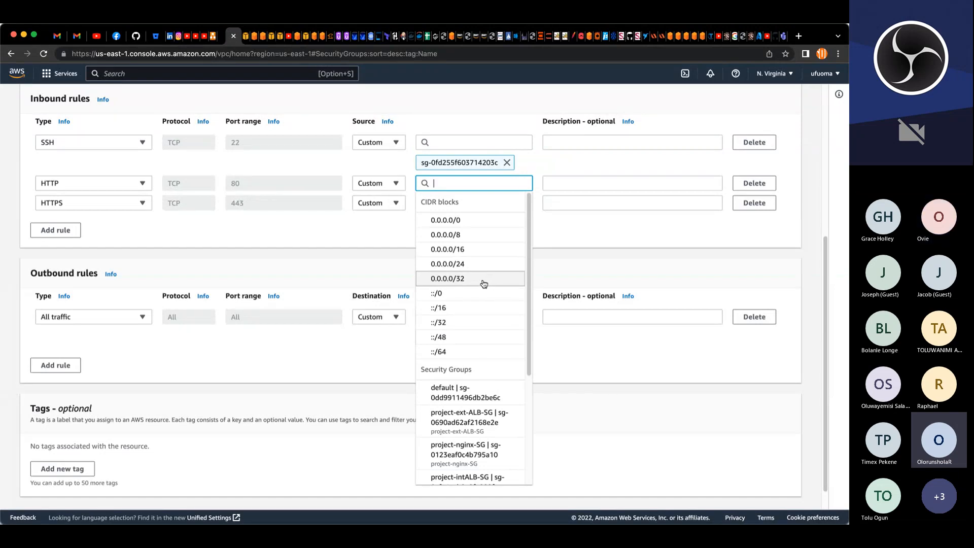
{"action": "type", "text": "p"}
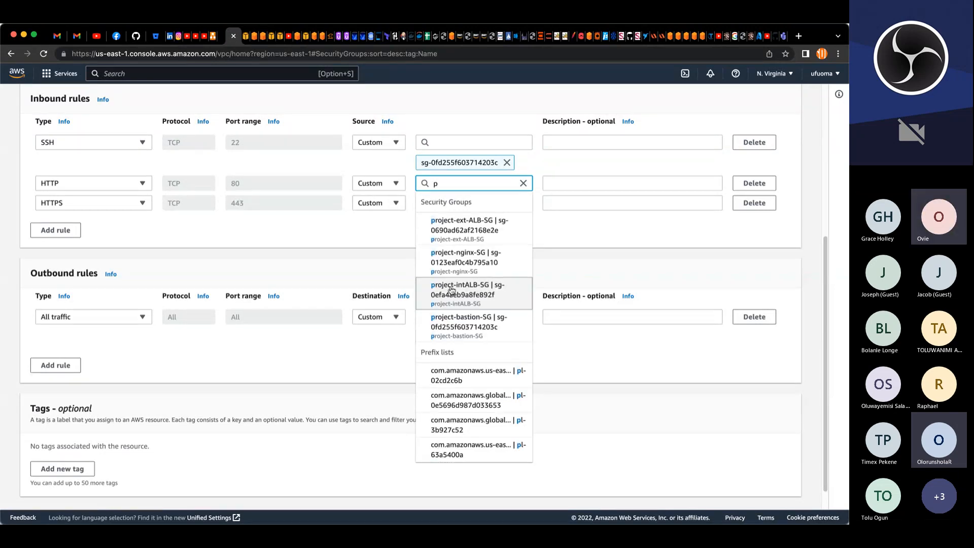
{"action": "left_click", "coordinate": [477, 290]}
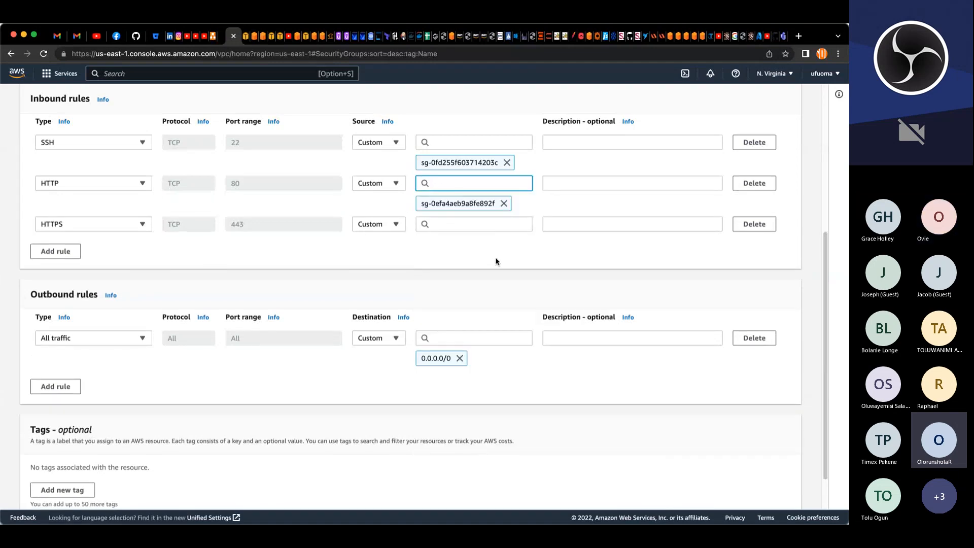
{"action": "left_click", "coordinate": [487, 224]}
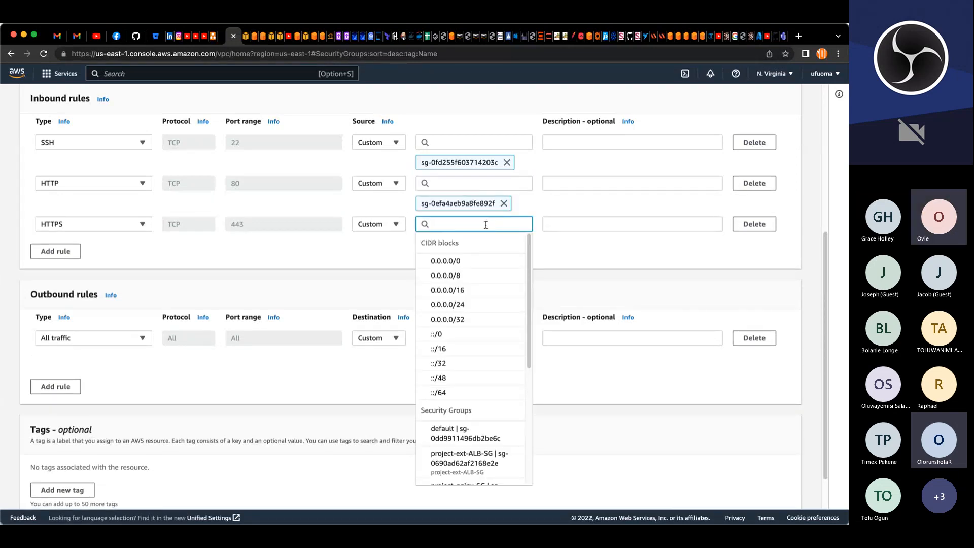
{"action": "type", "text": "p"}
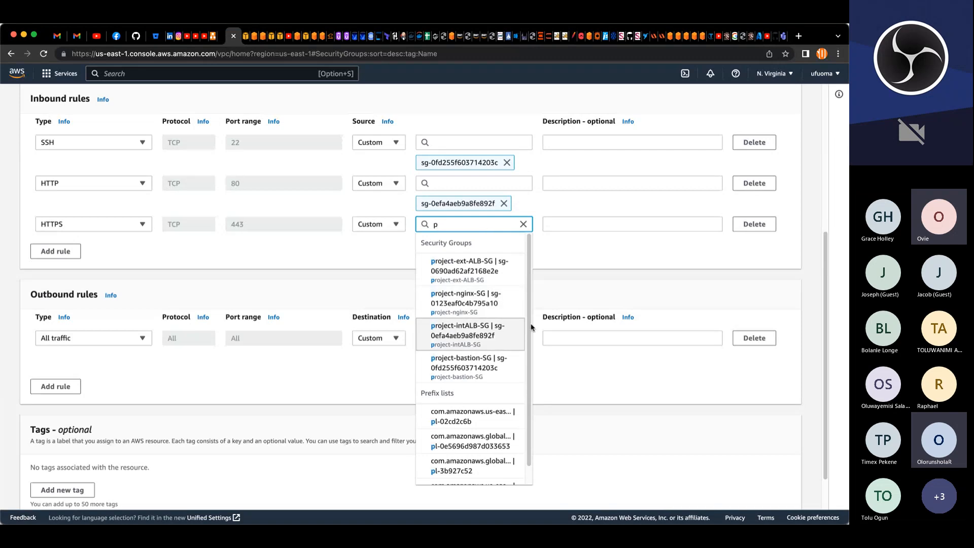
{"action": "left_click", "coordinate": [478, 327]}
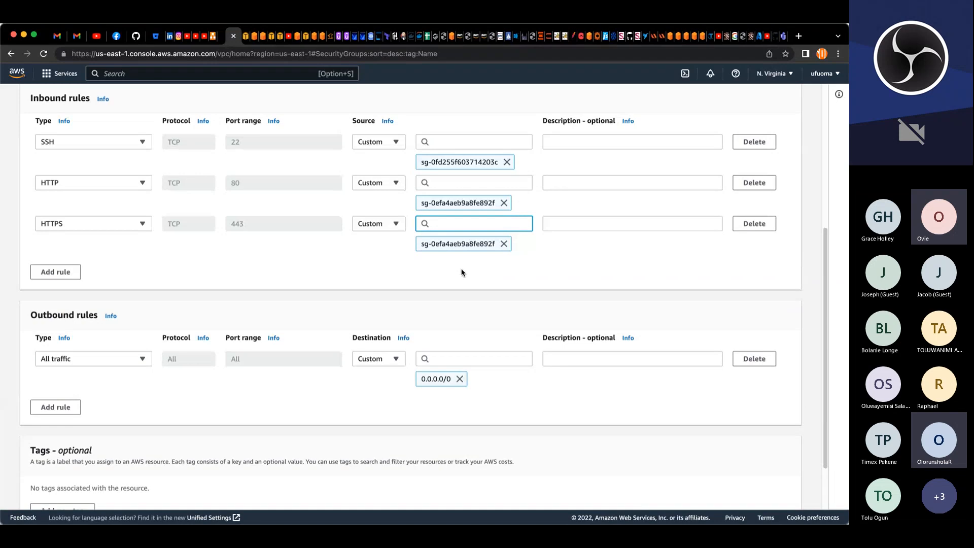
Step: Copy the group name and add a Name tag with the value project-weblayer-SG
{"action": "scroll", "coordinate": [459, 270], "scroll_direction": "down", "scroll_amount": 3}
{"action": "scroll", "coordinate": [463, 270], "scroll_direction": "up", "scroll_amount": 12}
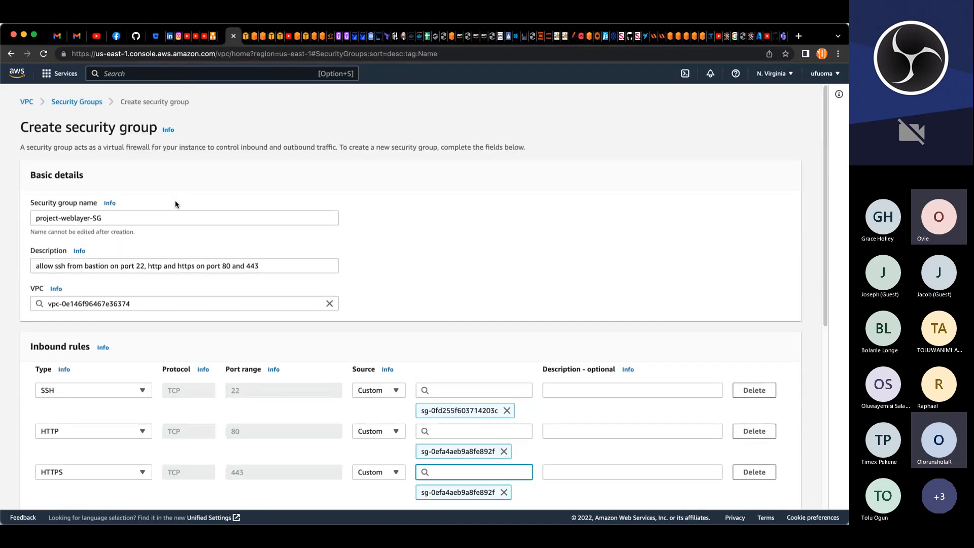
{"action": "triple_click", "coordinate": [83, 220]}
{"action": "key", "text": "super+c"}
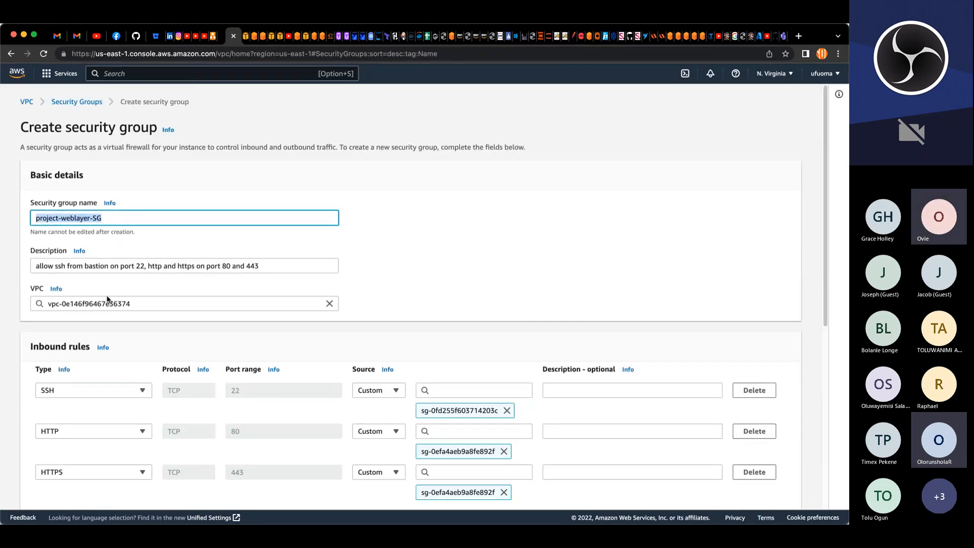
{"action": "scroll", "coordinate": [108, 298], "scroll_direction": "down", "scroll_amount": 10}
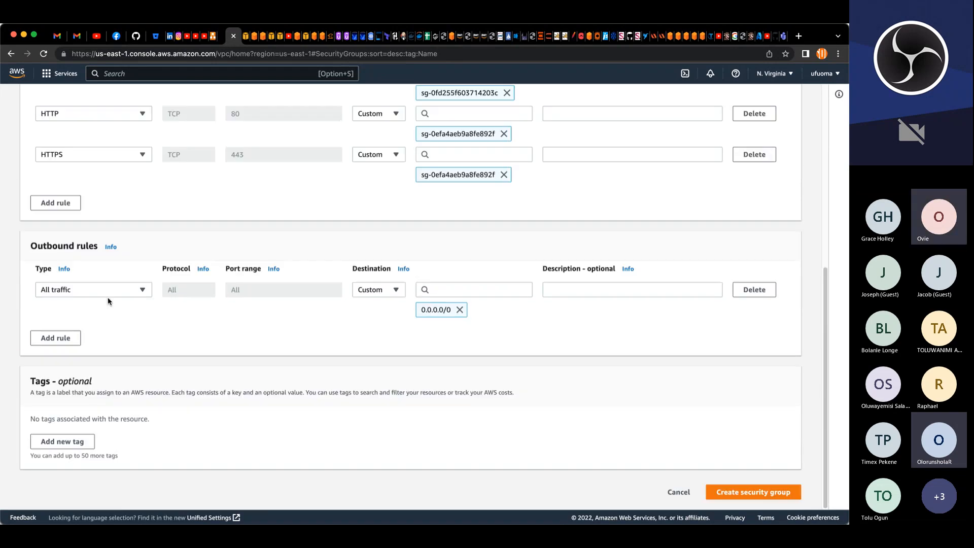
{"action": "left_click", "coordinate": [50, 446]}
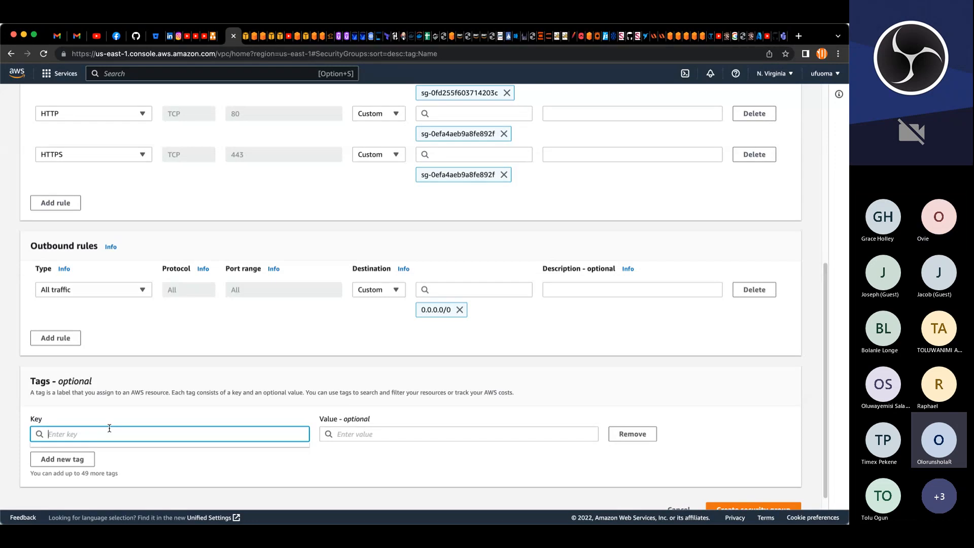
{"action": "type", "text": "Name"}
{"action": "key", "text": "Tab"}
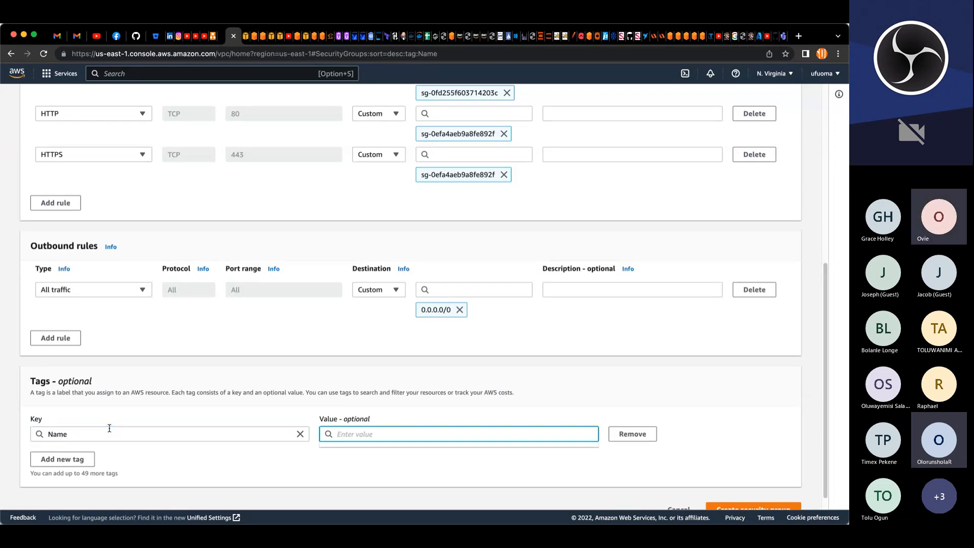
{"action": "key", "text": "super+v"}
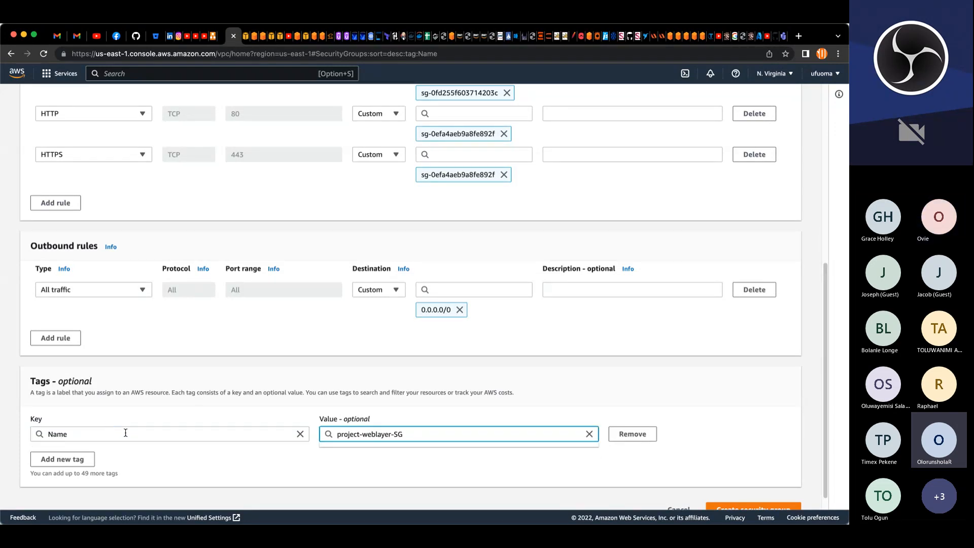
{"action": "left_click", "coordinate": [699, 440]}
{"action": "scroll", "coordinate": [699, 441], "scroll_direction": "down", "scroll_amount": 1}
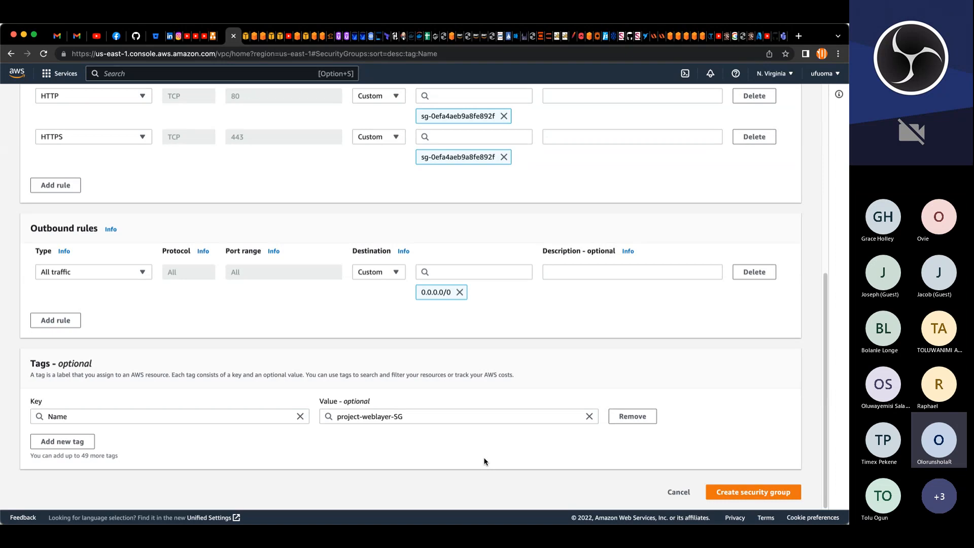
{"action": "scroll", "coordinate": [550, 433], "scroll_direction": "up", "scroll_amount": 1}
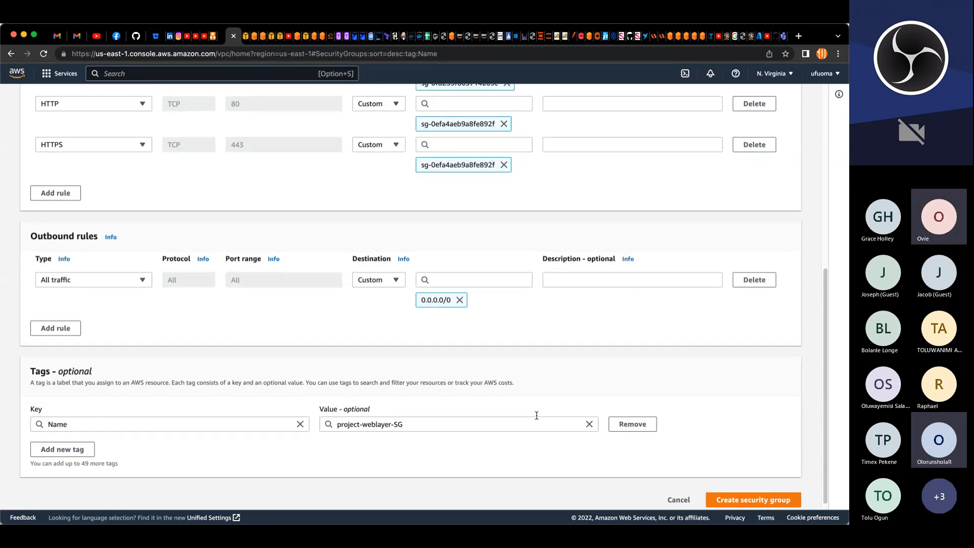
{"action": "scroll", "coordinate": [562, 390], "scroll_direction": "up", "scroll_amount": 5}
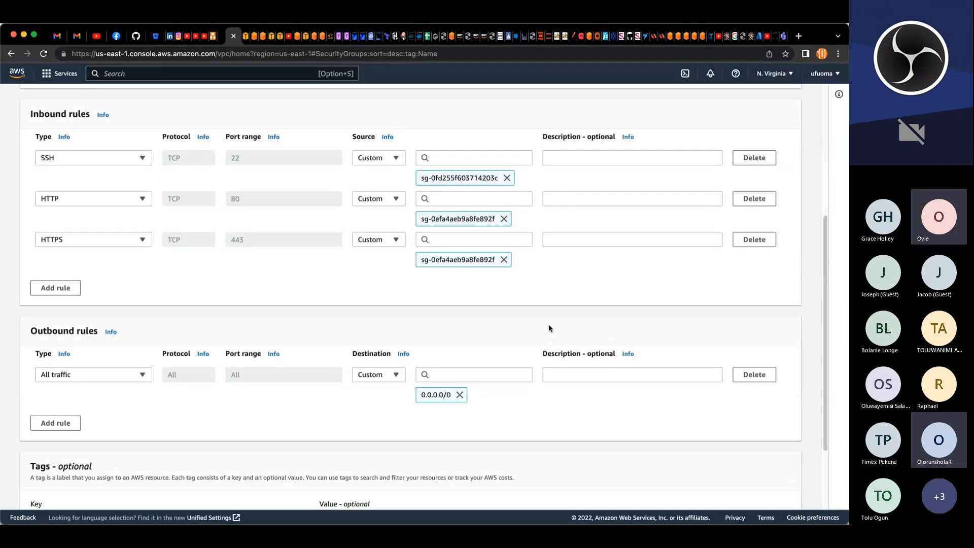
{"action": "left_click", "coordinate": [65, 287]}
{"action": "left_click", "coordinate": [378, 280]}
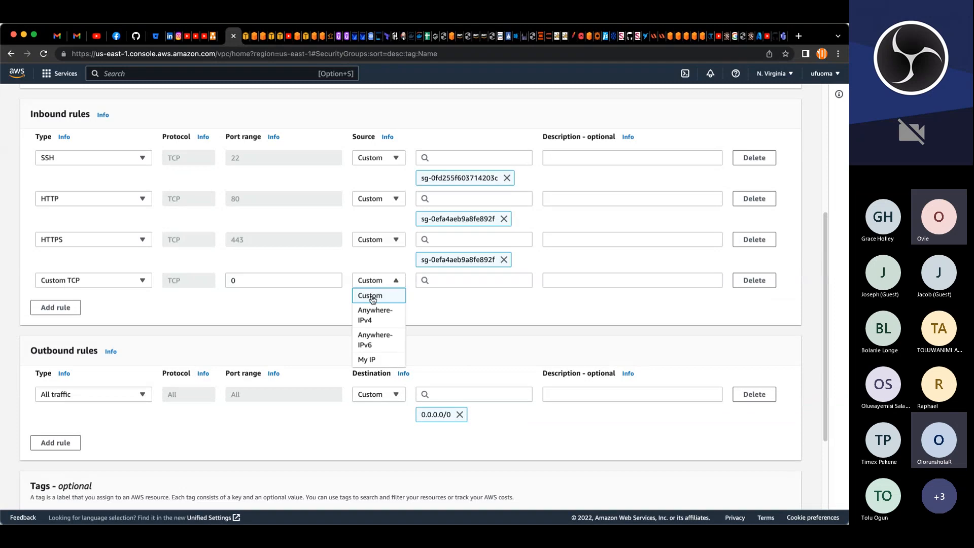
{"action": "left_click", "coordinate": [374, 311]}
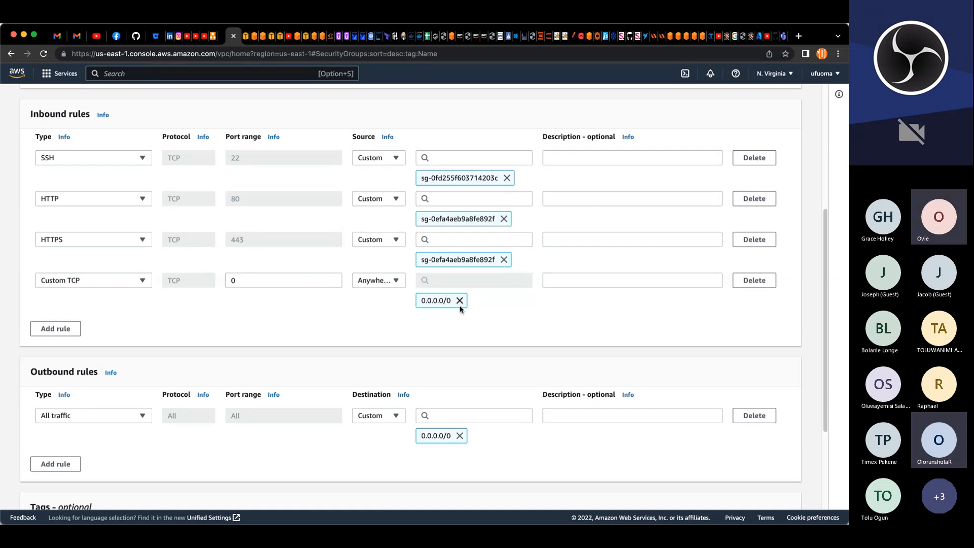
{"action": "left_click", "coordinate": [754, 280]}
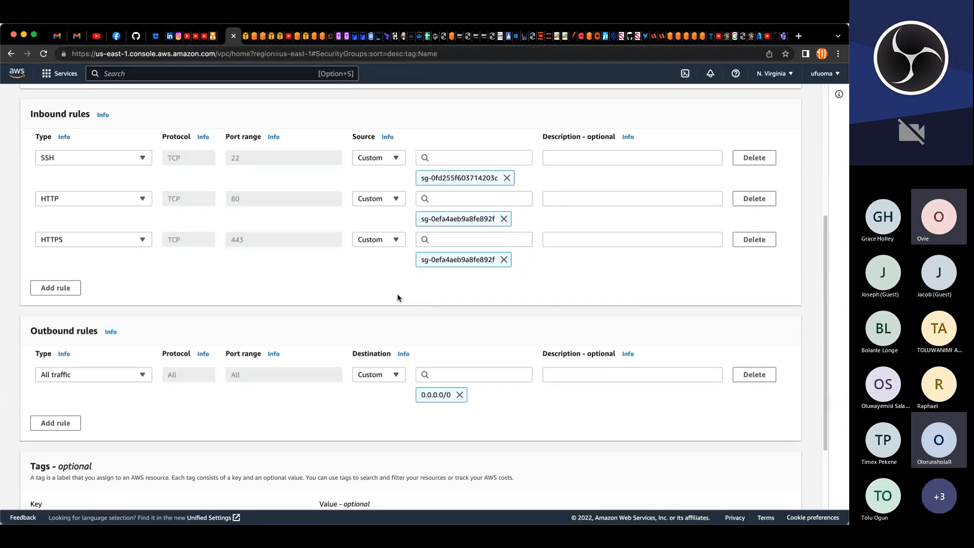
Step: Create the project-weblayer-SG security group
{"action": "scroll", "coordinate": [485, 323], "scroll_direction": "down", "scroll_amount": 3}
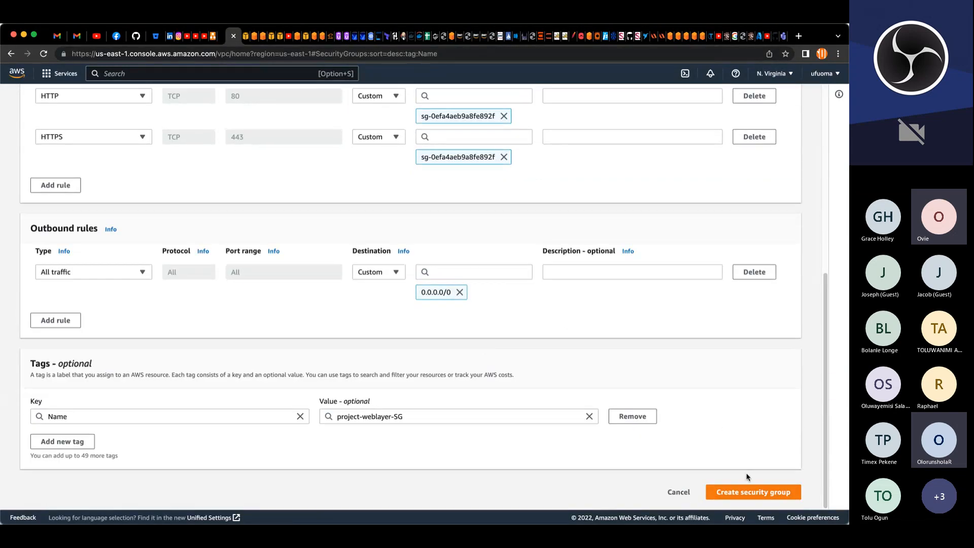
{"action": "left_click", "coordinate": [749, 491]}
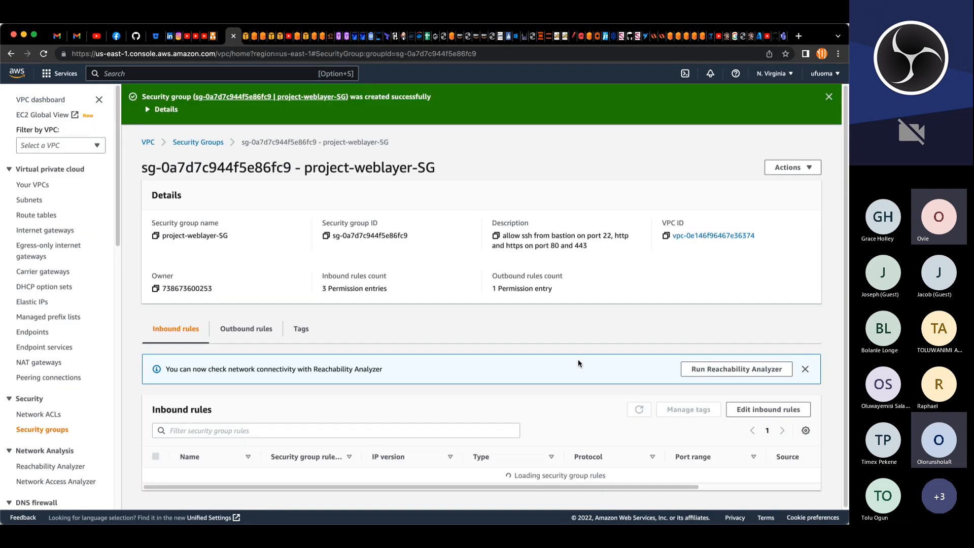
Step: Filter the security groups by project and rename the internal ALB group's Name tag to project-int-ALB-SG
{"action": "left_click", "coordinate": [212, 144]}
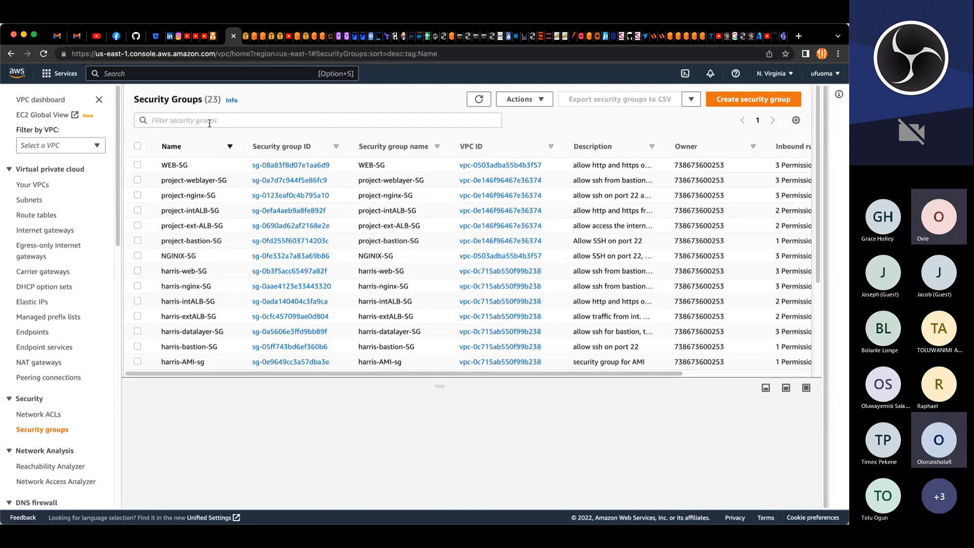
{"action": "left_click", "coordinate": [209, 124]}
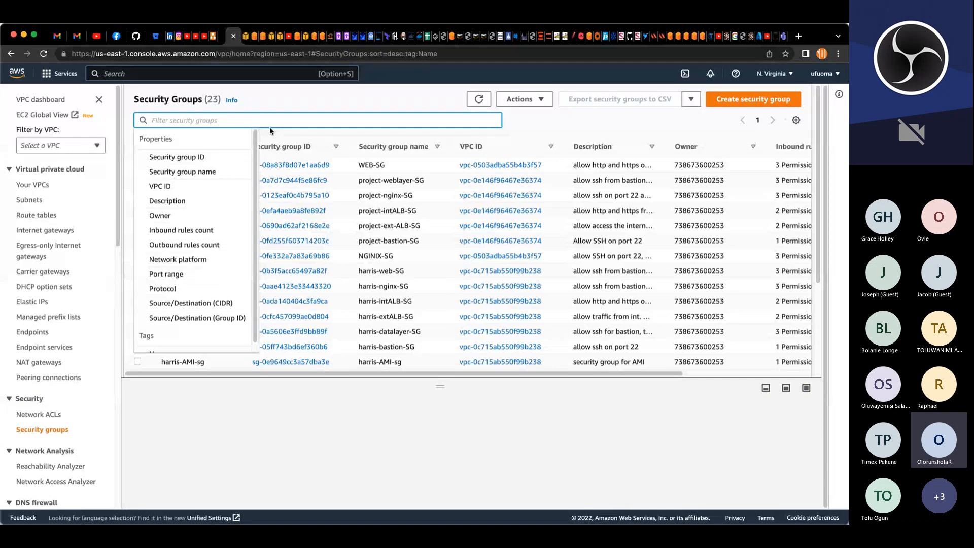
{"action": "type", "text": "p"}
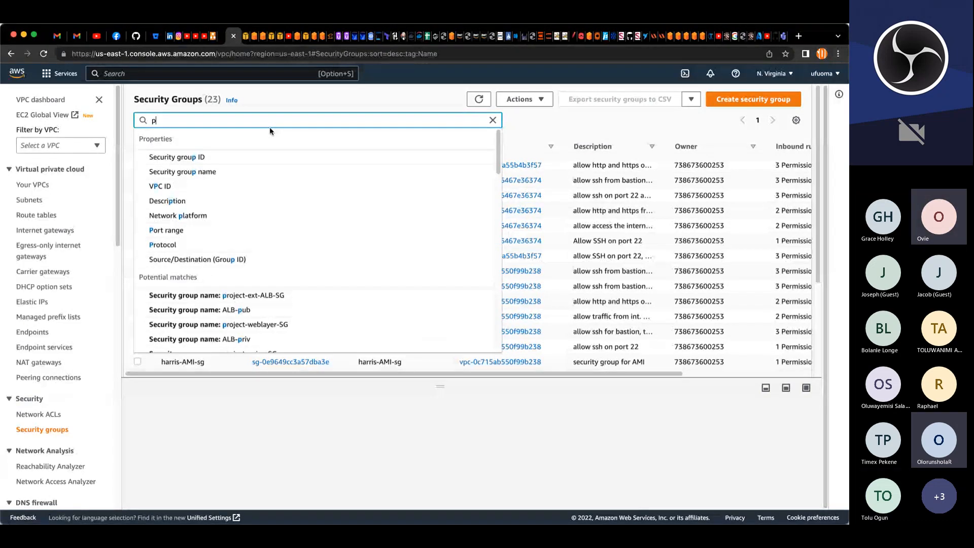
{"action": "type", "text": "roj"}
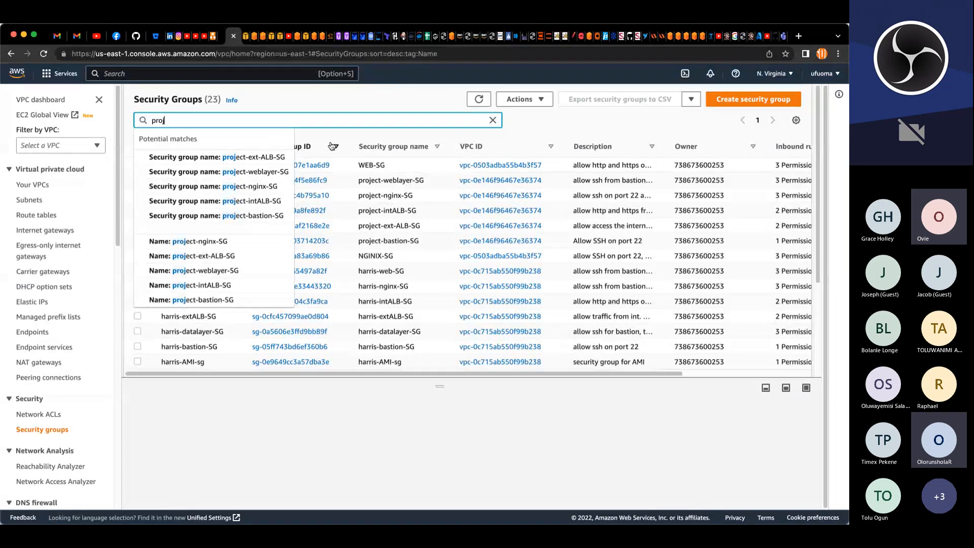
{"action": "type", "text": "ect"}
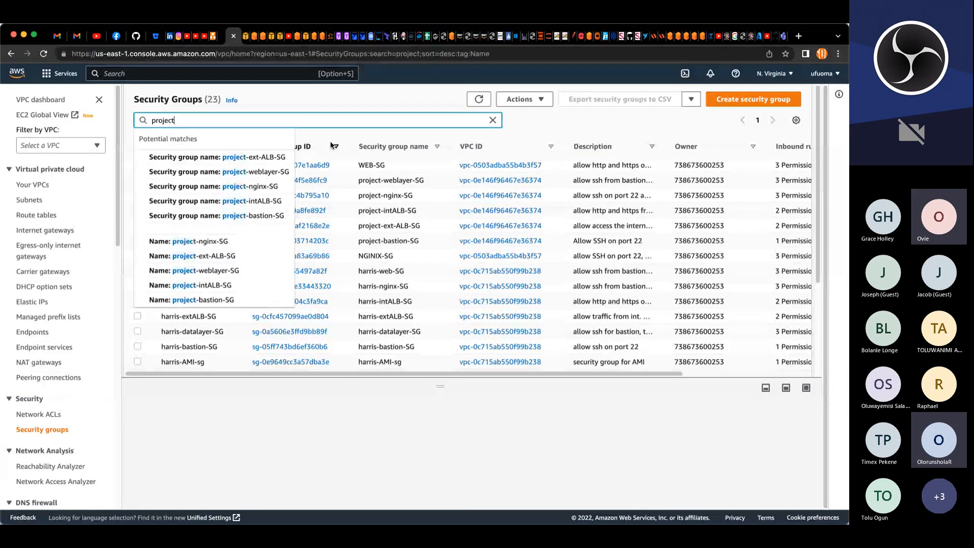
{"action": "key", "text": "Return"}
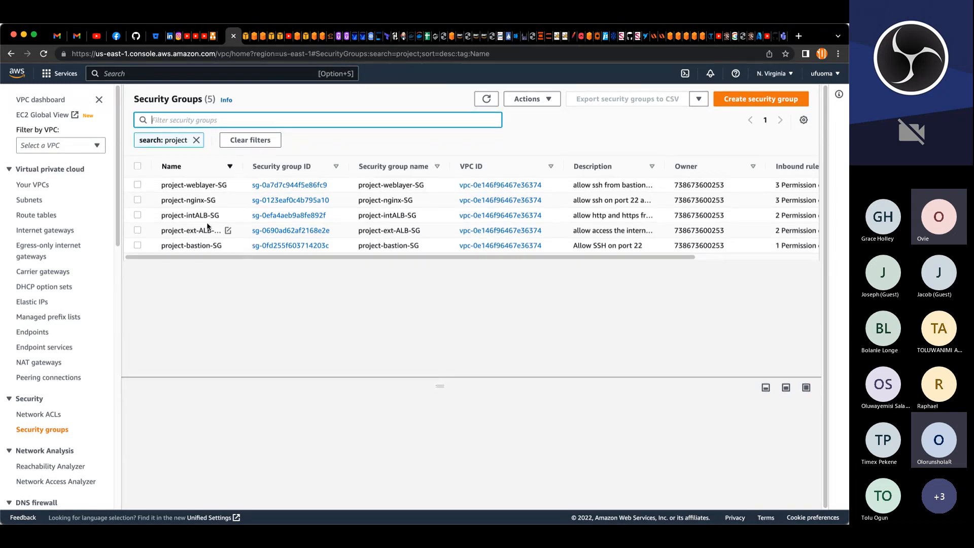
{"action": "left_click", "coordinate": [227, 218]}
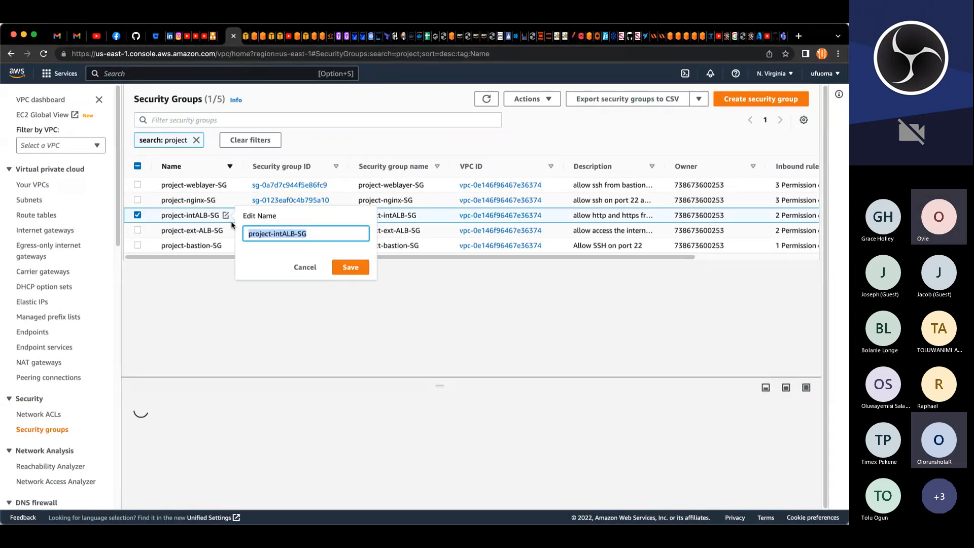
{"action": "left_click", "coordinate": [292, 229]}
{"action": "type", "text": "-"}
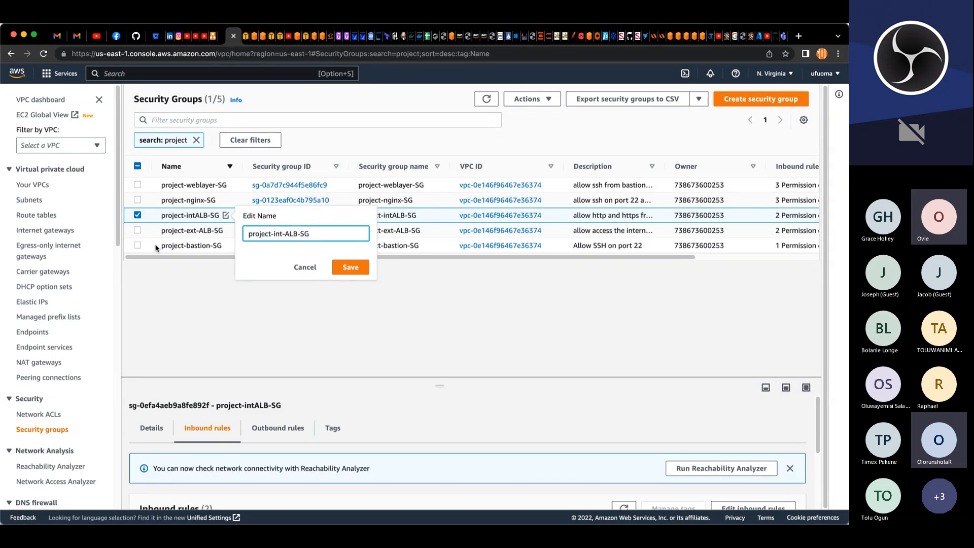
{"action": "left_click", "coordinate": [358, 267]}
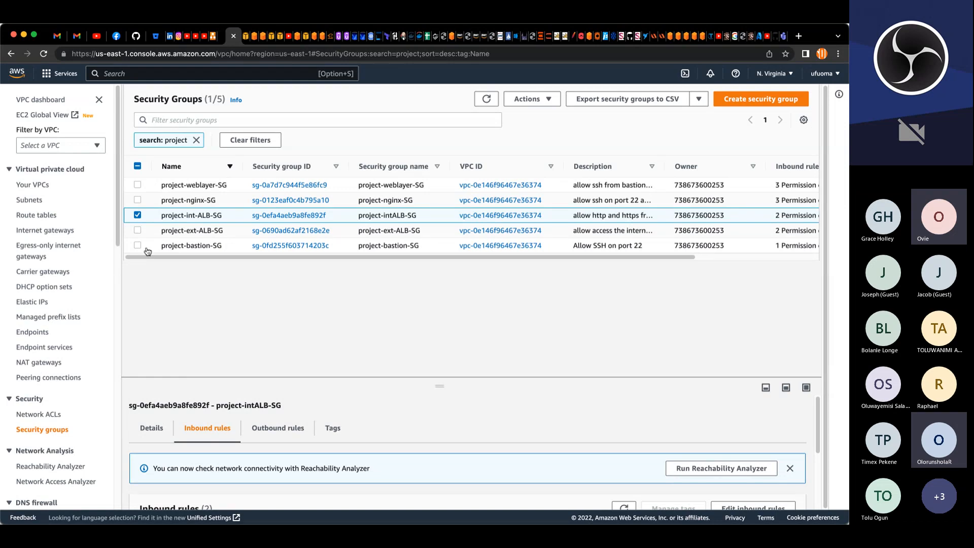
Step: Inspect the inbound rules of project-nginx-SG and clear the list filter
{"action": "left_click", "coordinate": [137, 216]}
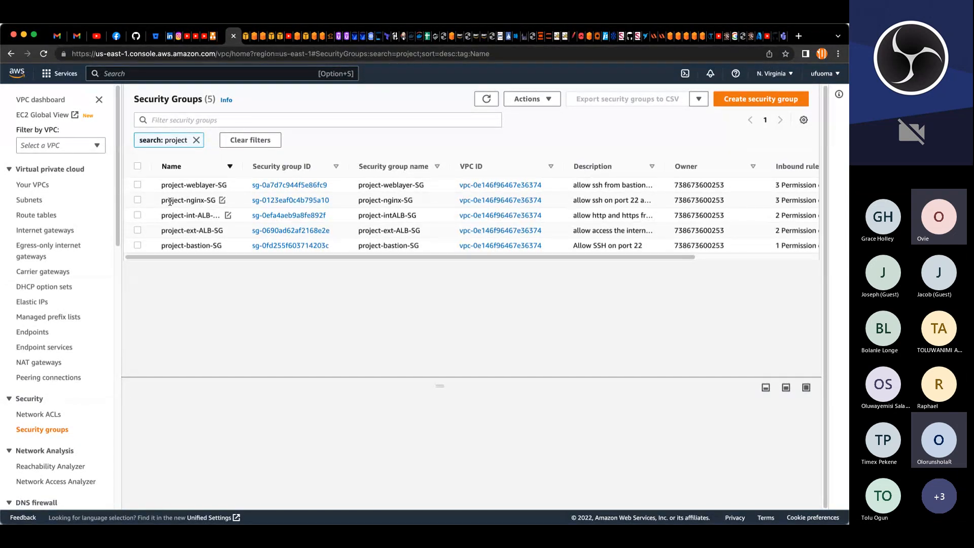
{"action": "left_click", "coordinate": [137, 200]}
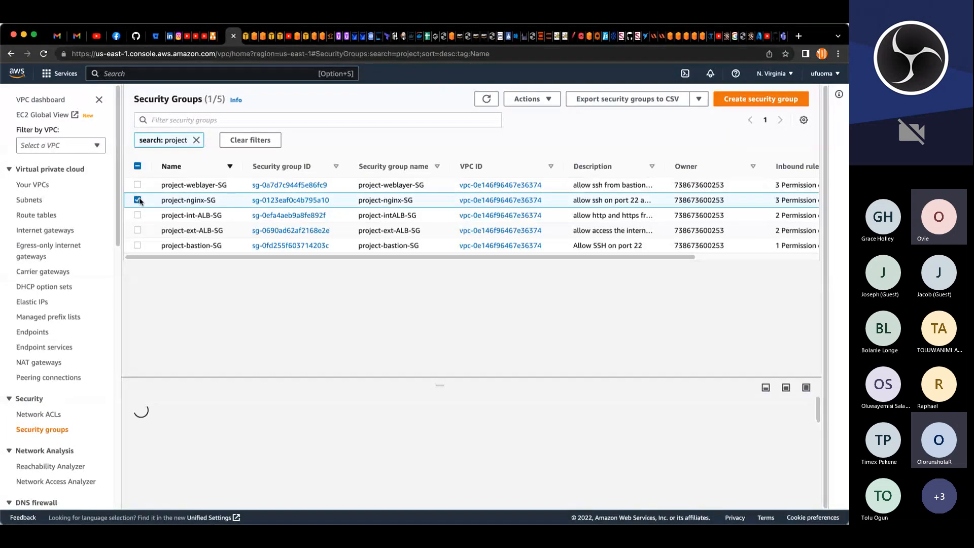
{"action": "left_click_drag", "start_coordinate": [331, 379], "coordinate": [333, 255]}
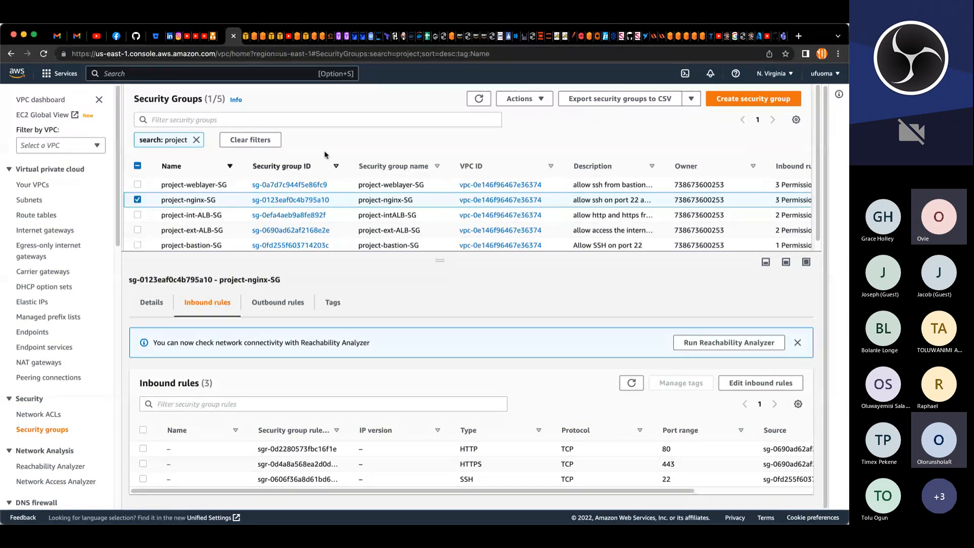
{"action": "left_click", "coordinate": [279, 146]}
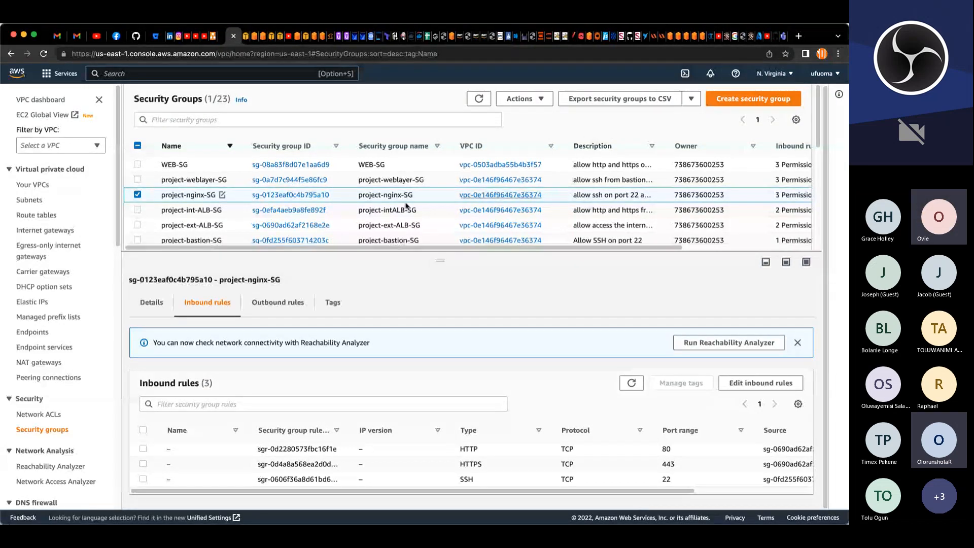
Step: Start creating a new security group and name it project-datalayer-SG
{"action": "left_click", "coordinate": [720, 103]}
{"action": "left_click", "coordinate": [256, 213]}
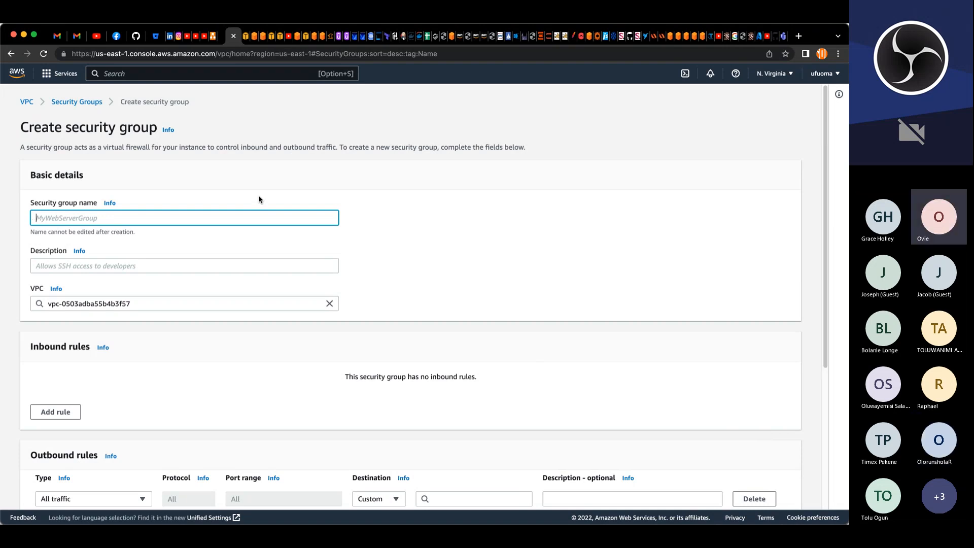
{"action": "type", "text": "project-"}
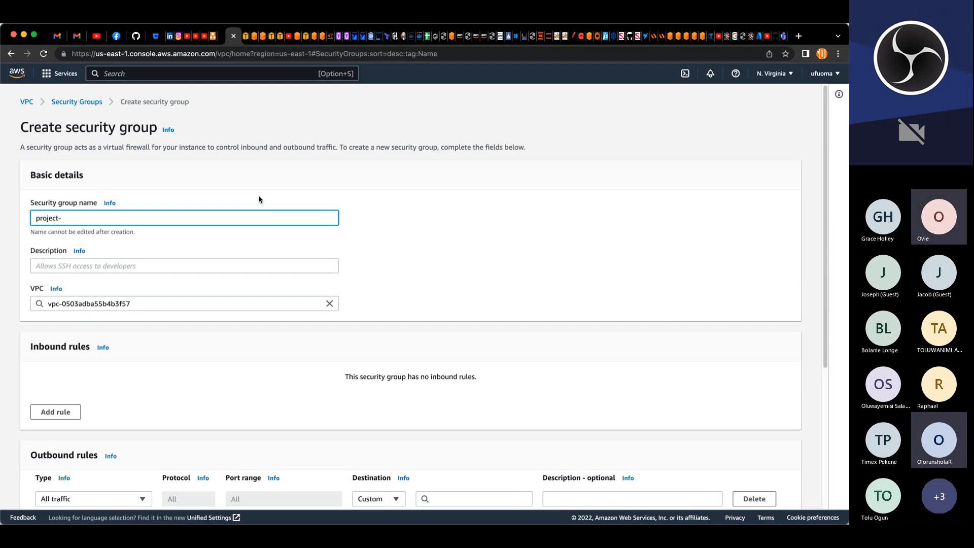
{"action": "type", "text": "d"}
{"action": "key", "text": "BackSpace"}
{"action": "type", "text": "datalayer-SG"}
{"action": "left_click_drag", "start_coordinate": [105, 219], "coordinate": [18, 219]}
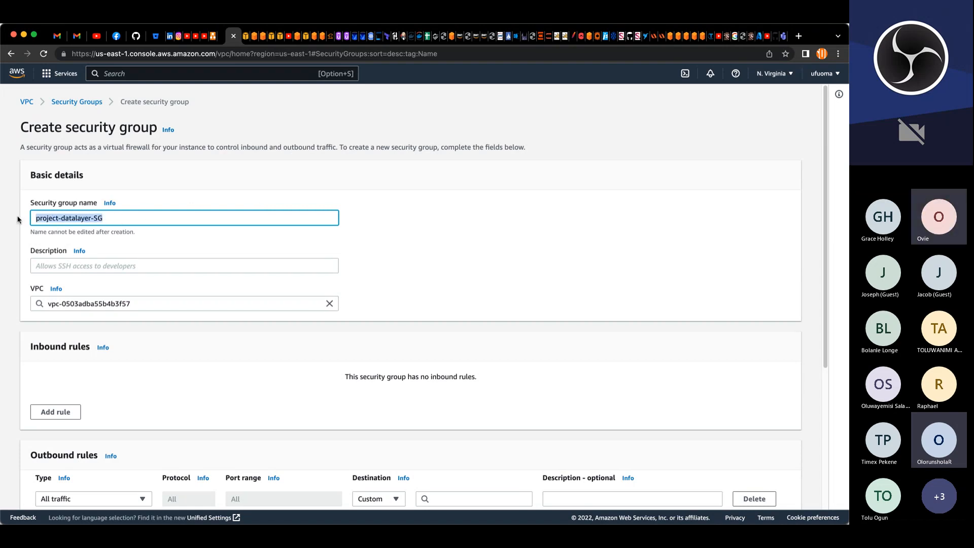
Step: Enter the description "allow ssh from bastion on port 22, nfs and mysql"
{"action": "left_click", "coordinate": [94, 266]}
{"action": "type", "text": "ALL"}
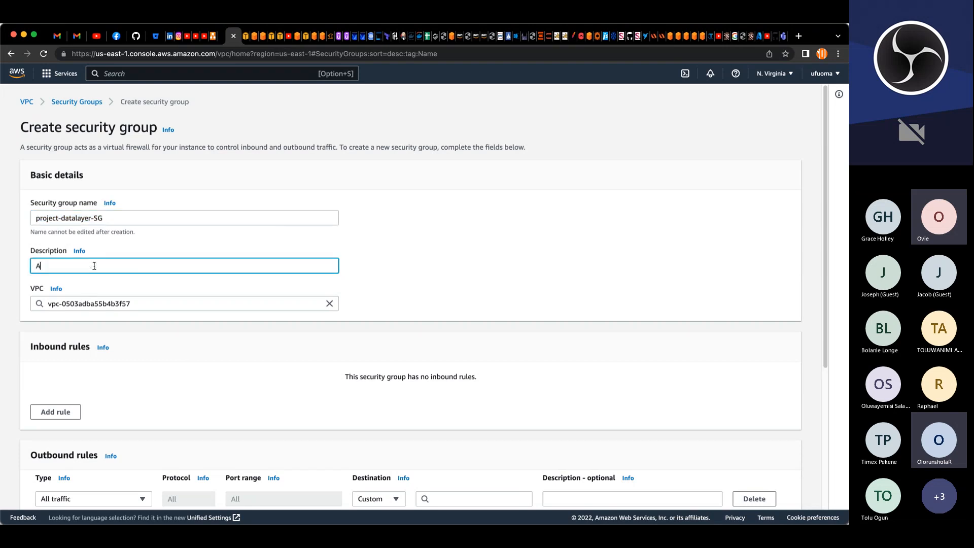
{"action": "key", "text": "BackSpace"}
{"action": "key", "text": "BackSpace"}
{"action": "key", "text": "BackSpace"}
{"action": "type", "text": "allow ssh from bastion on port 22"}
{"action": "type", "text": ", nfs and "}
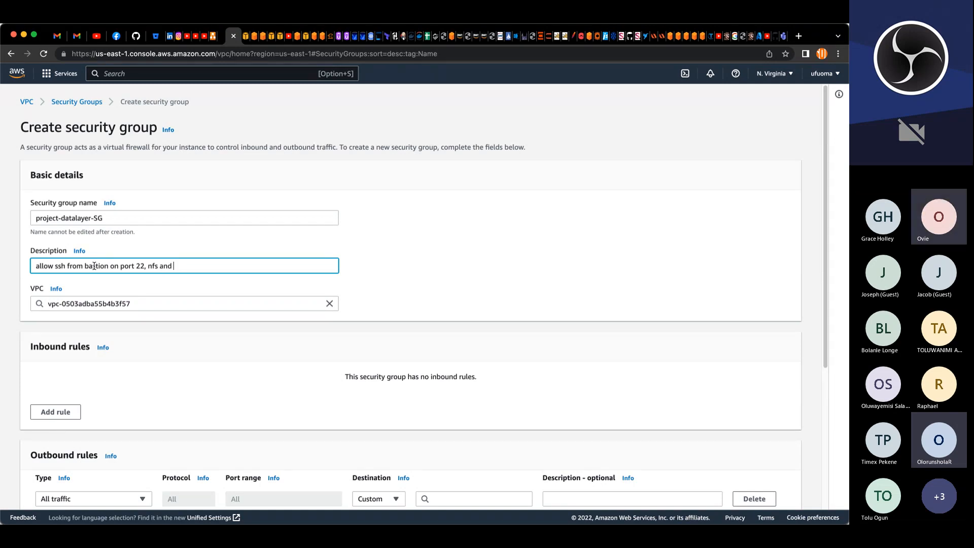
{"action": "type", "text": "mysql from"}
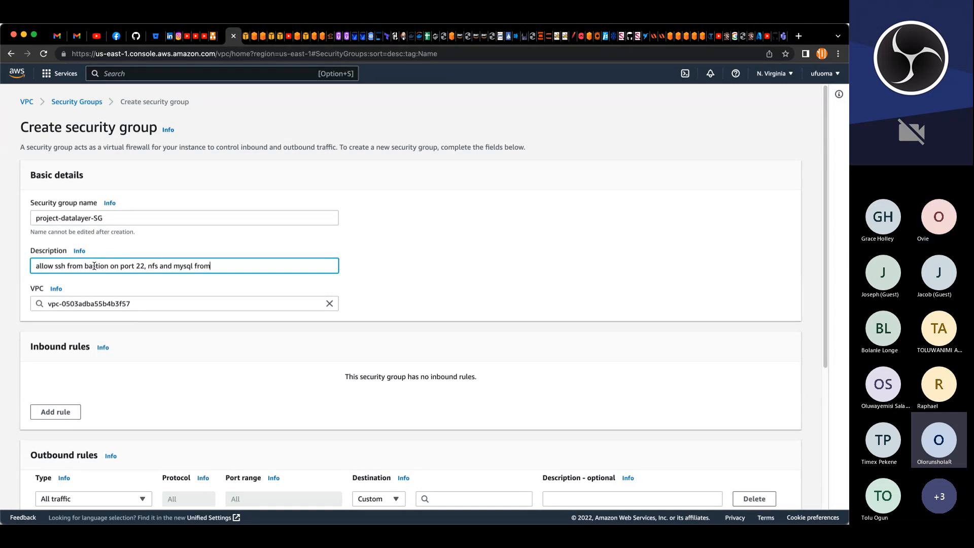
{"action": "key", "text": "BackSpace"}
{"action": "key", "text": "BackSpace"}
Step: Assign the security group to the project-VPC network
{"action": "left_click", "coordinate": [330, 304]}
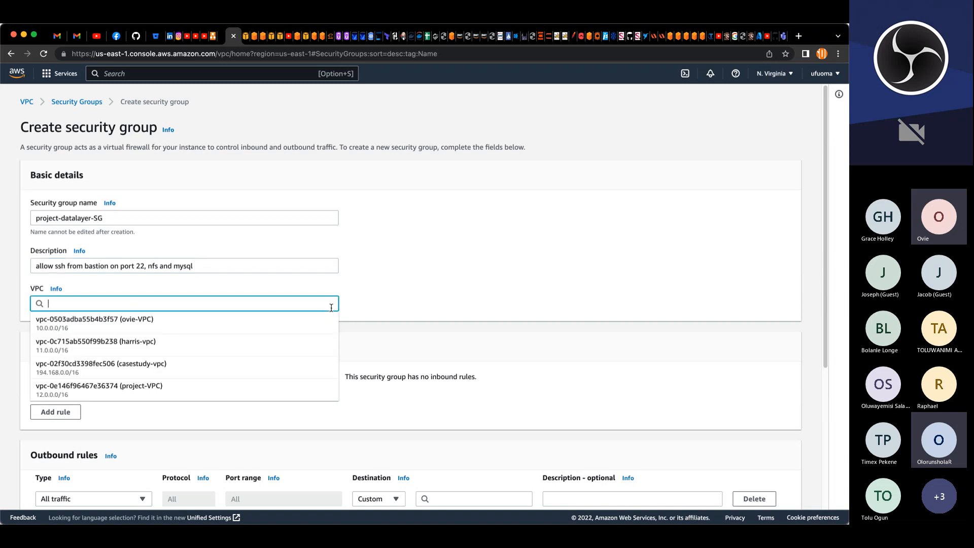
{"action": "left_click", "coordinate": [145, 387]}
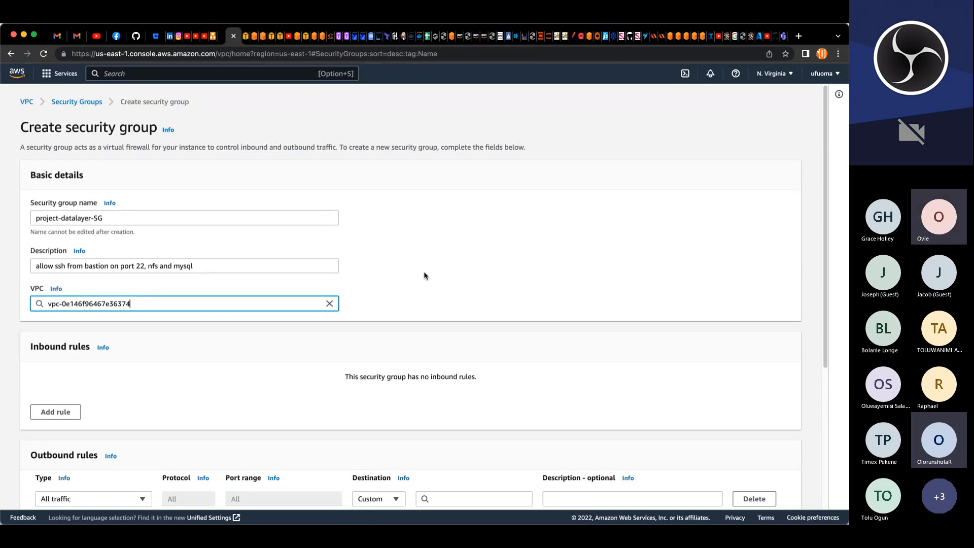
{"action": "scroll", "coordinate": [424, 271], "scroll_direction": "down", "scroll_amount": 1}
{"action": "scroll", "coordinate": [424, 274], "scroll_direction": "down", "scroll_amount": 5}
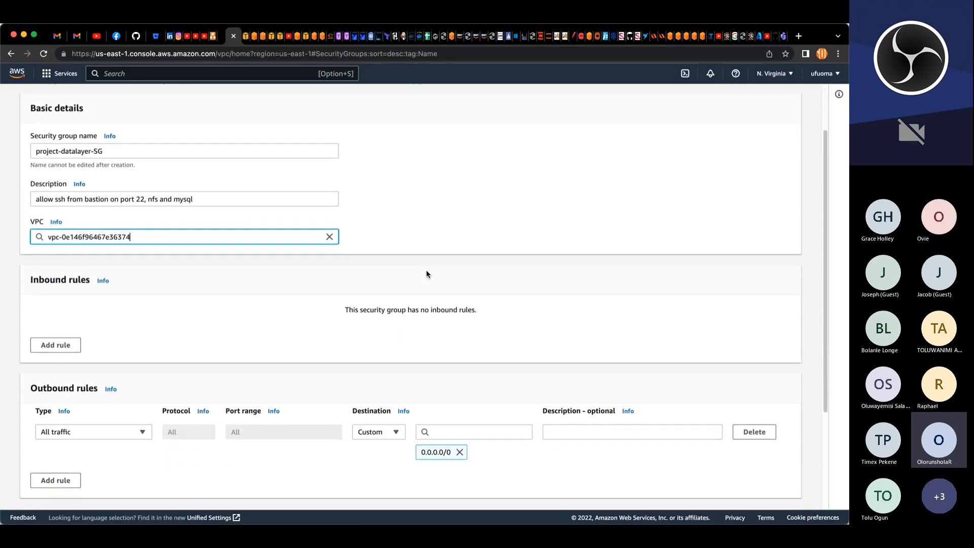
Step: Add three inbound rules and set the first rule's type to SSH
{"action": "left_click", "coordinate": [71, 274]}
{"action": "left_click", "coordinate": [70, 279]}
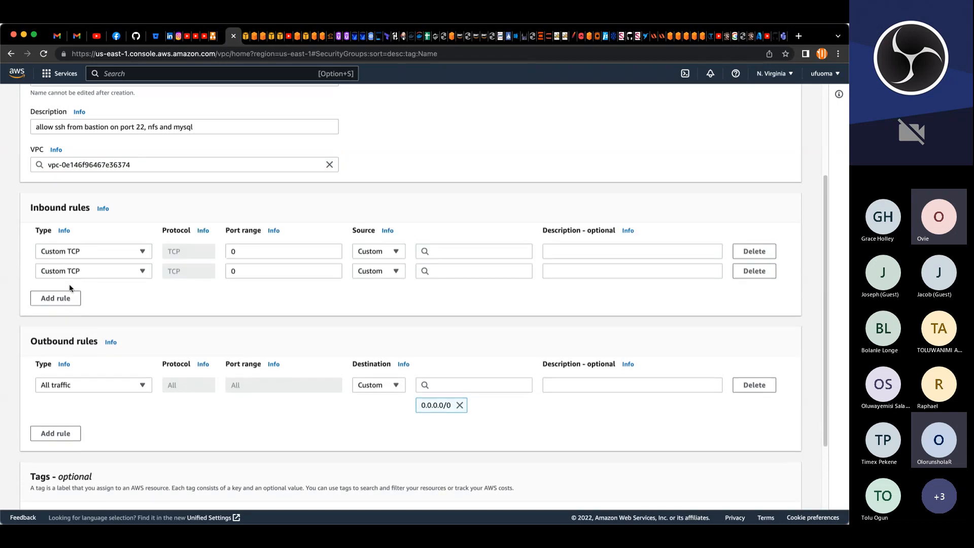
{"action": "left_click", "coordinate": [66, 298]}
{"action": "left_click", "coordinate": [138, 252]}
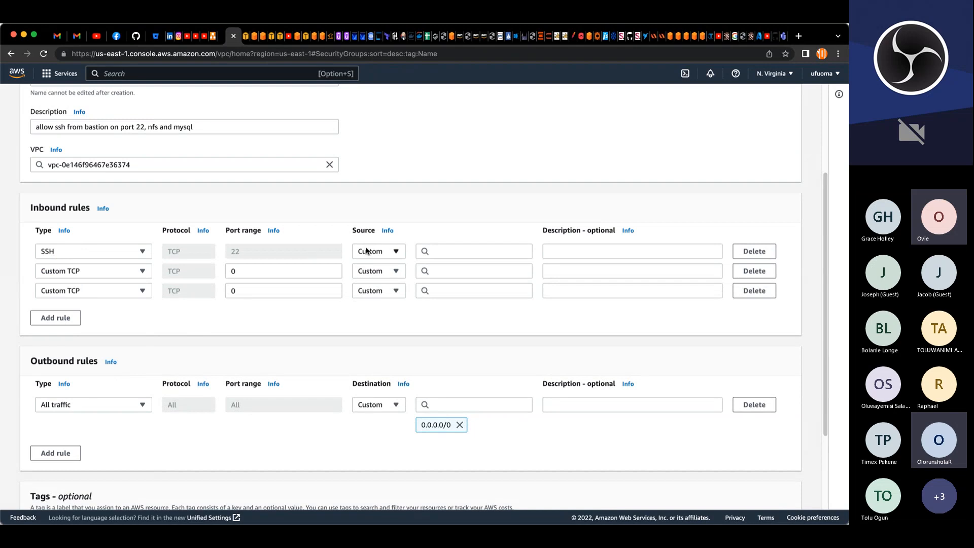
Step: Set the second inbound rule's type to MYSQL/Aurora
{"action": "left_click", "coordinate": [93, 271]}
{"action": "scroll", "coordinate": [77, 401], "scroll_direction": "down", "scroll_amount": 3}
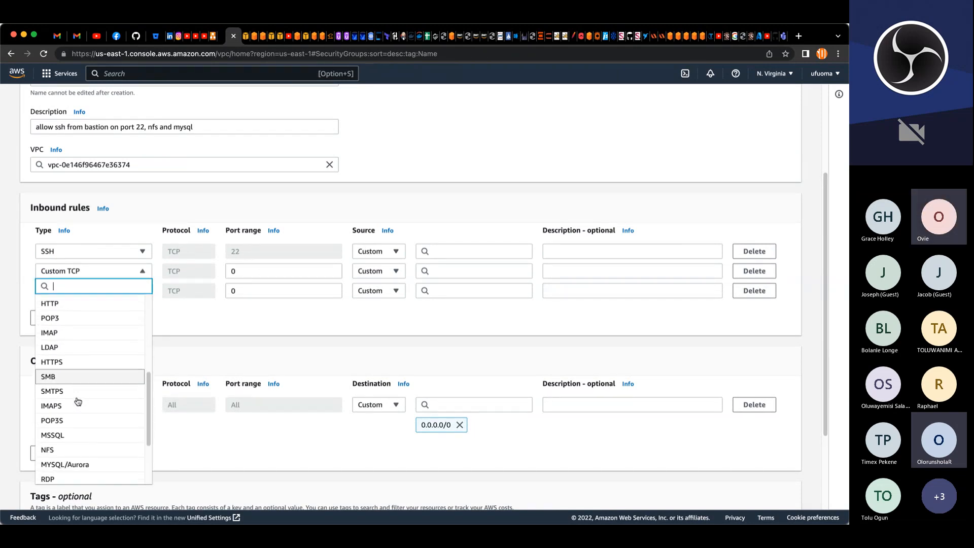
{"action": "scroll", "coordinate": [78, 402], "scroll_direction": "down", "scroll_amount": 3}
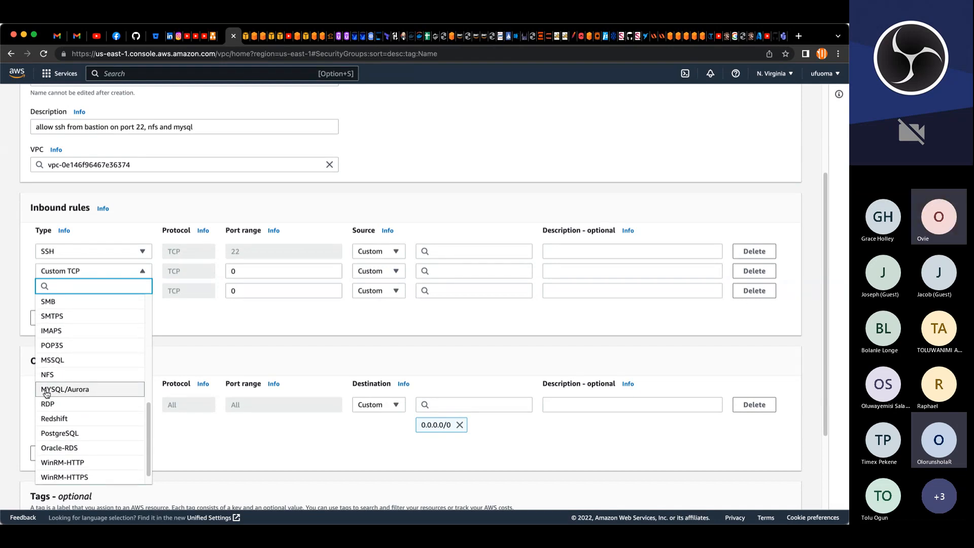
{"action": "left_click", "coordinate": [77, 389]}
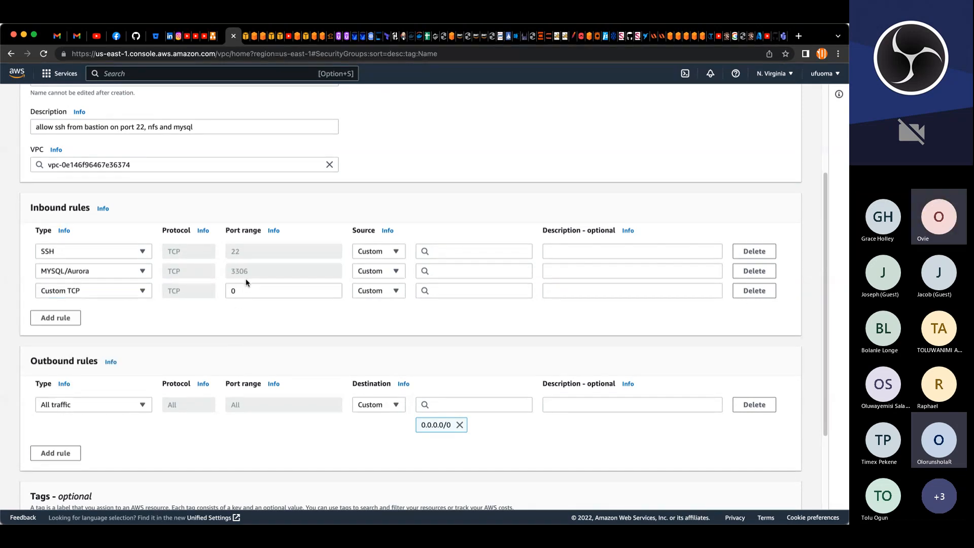
Step: Set the third inbound rule's type to NFS
{"action": "left_click", "coordinate": [132, 291]}
{"action": "scroll", "coordinate": [85, 426], "scroll_direction": "down", "scroll_amount": 5}
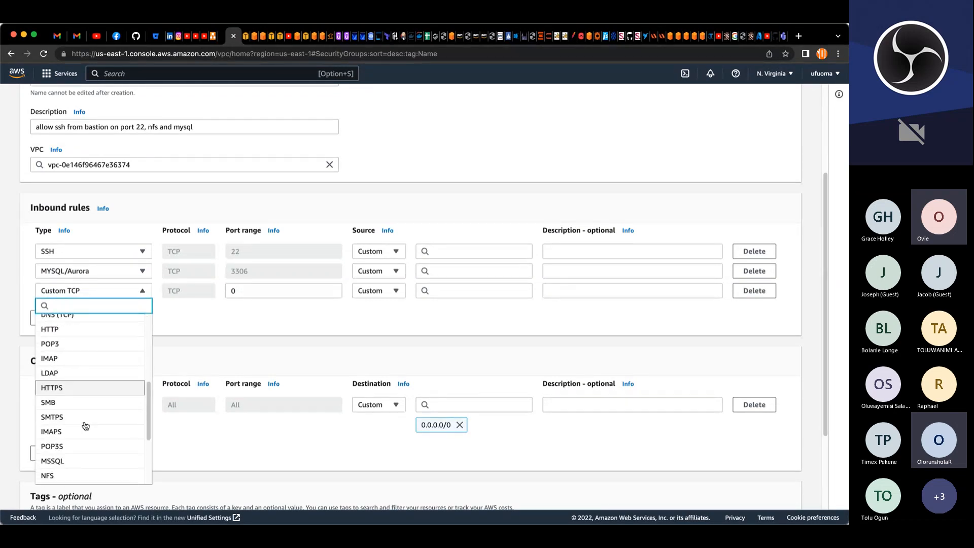
{"action": "scroll", "coordinate": [85, 426], "scroll_direction": "down", "scroll_amount": 3}
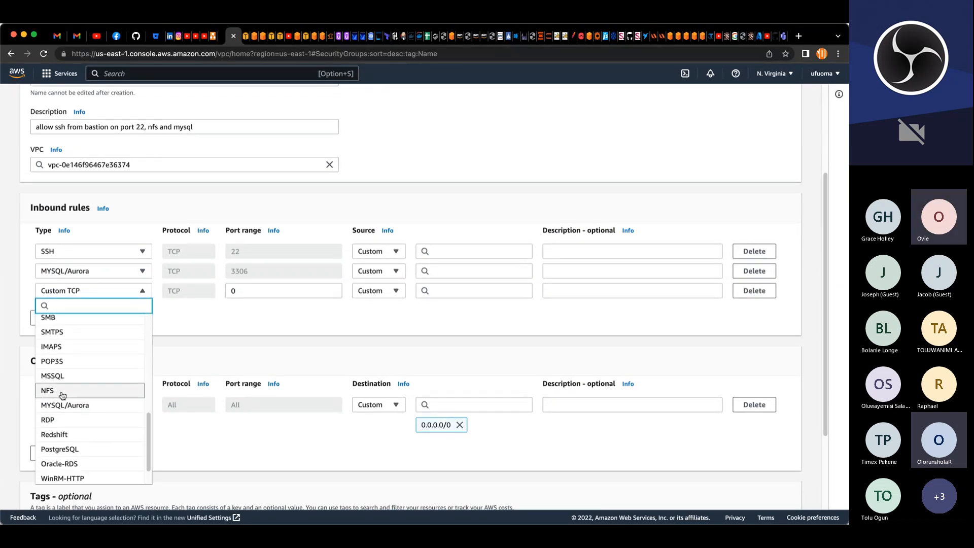
{"action": "left_click", "coordinate": [58, 394]}
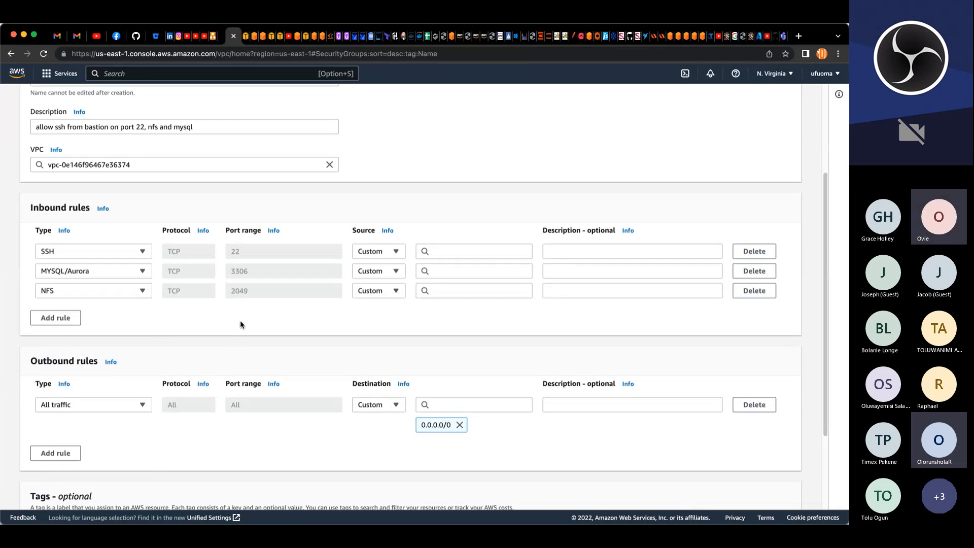
Step: Extend the description with " on 2049 and 3306"
{"action": "scroll", "coordinate": [239, 294], "scroll_direction": "up", "scroll_amount": 3}
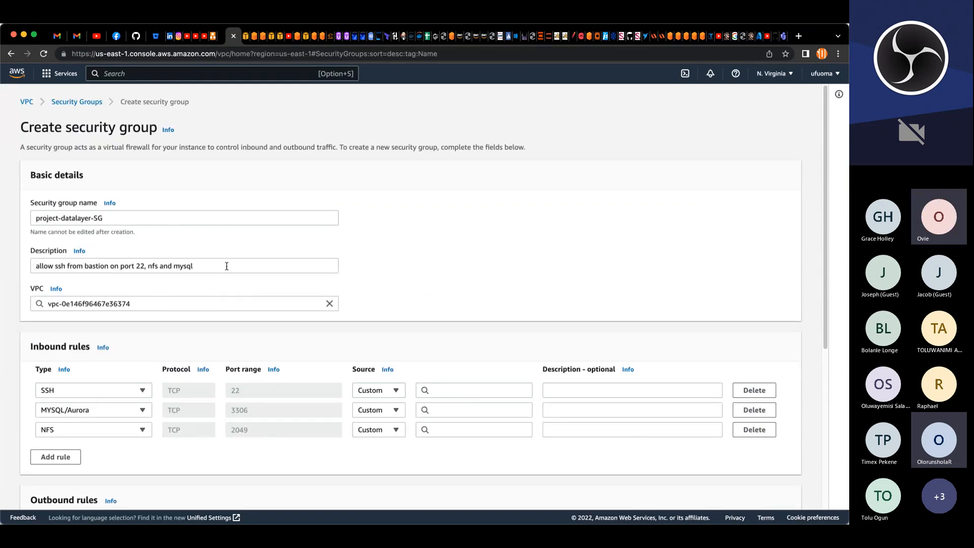
{"action": "left_click", "coordinate": [226, 265]}
{"action": "type", "text": "on"}
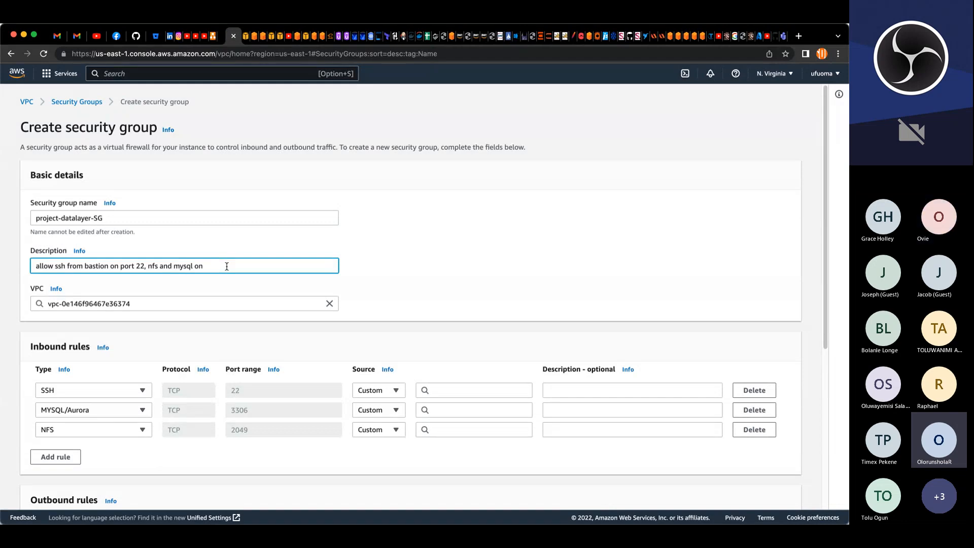
{"action": "type", "text": " 2049"}
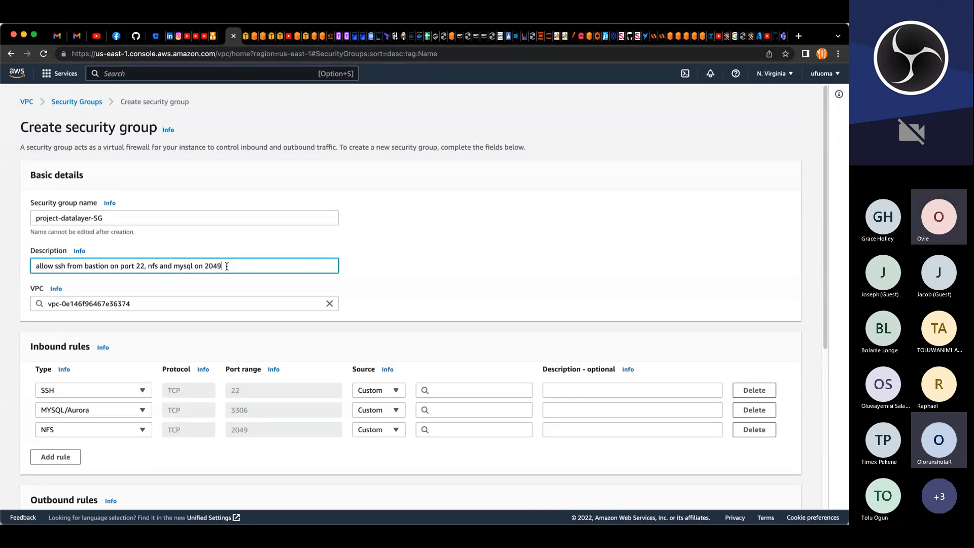
{"action": "type", "text": " and 3306"}
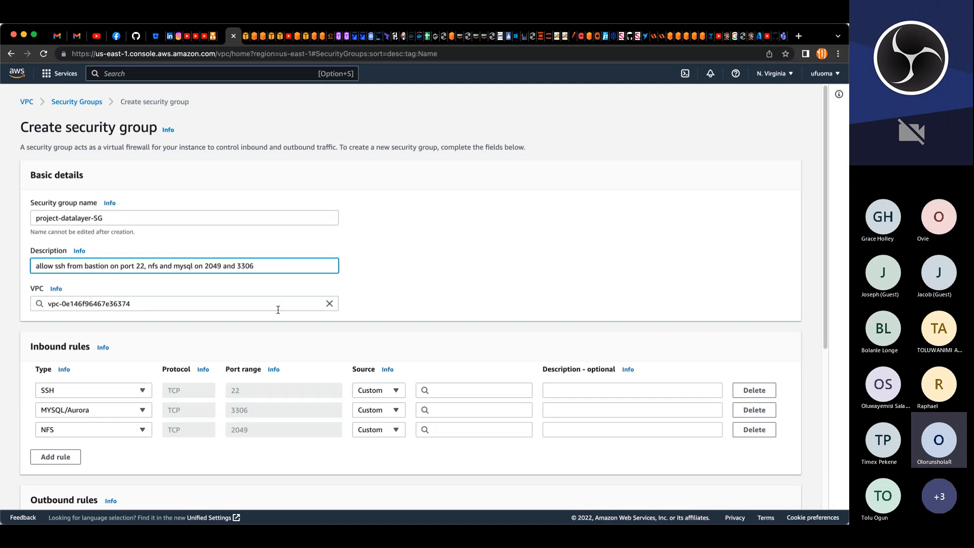
Step: Set the SSH rule's source to the project-bastion-SG security group
{"action": "scroll", "coordinate": [259, 323], "scroll_direction": "down", "scroll_amount": 3}
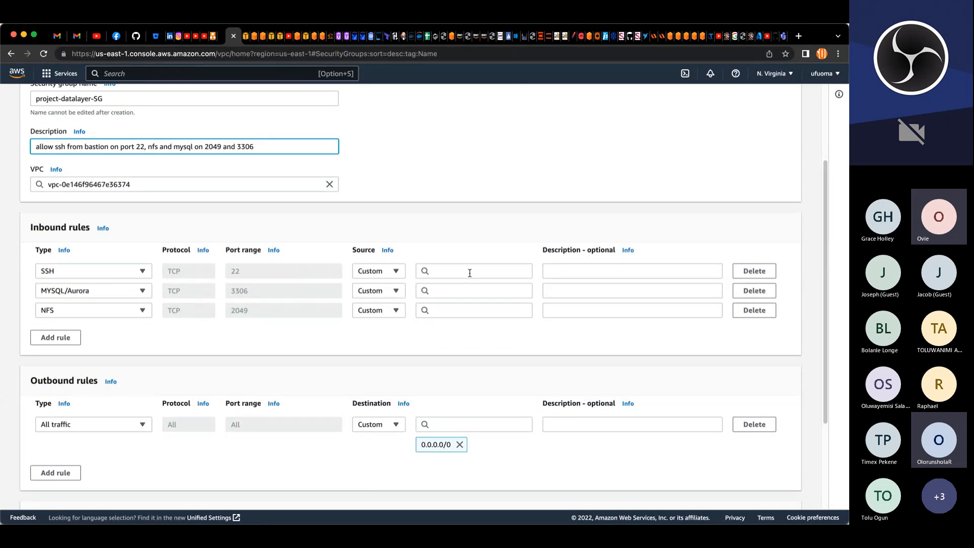
{"action": "left_click", "coordinate": [469, 273]}
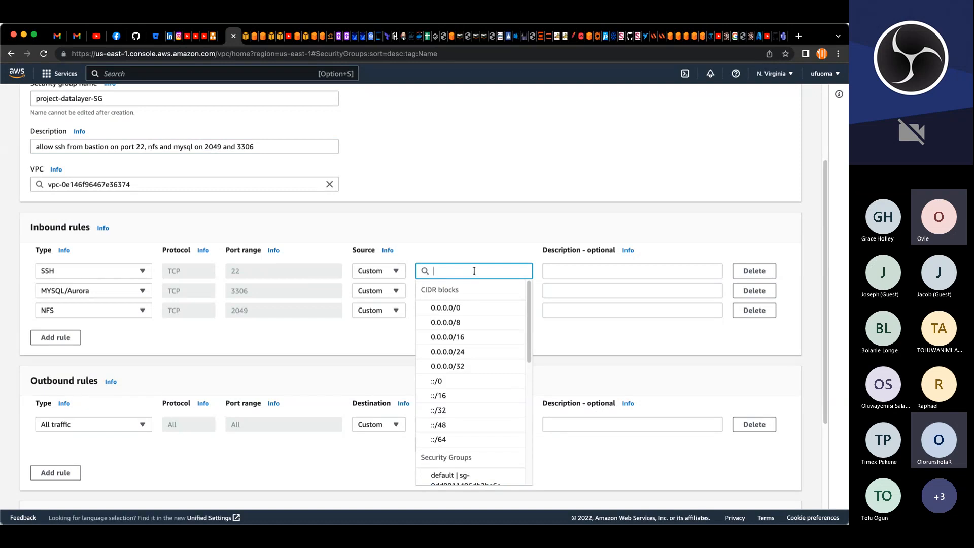
{"action": "type", "text": "p"}
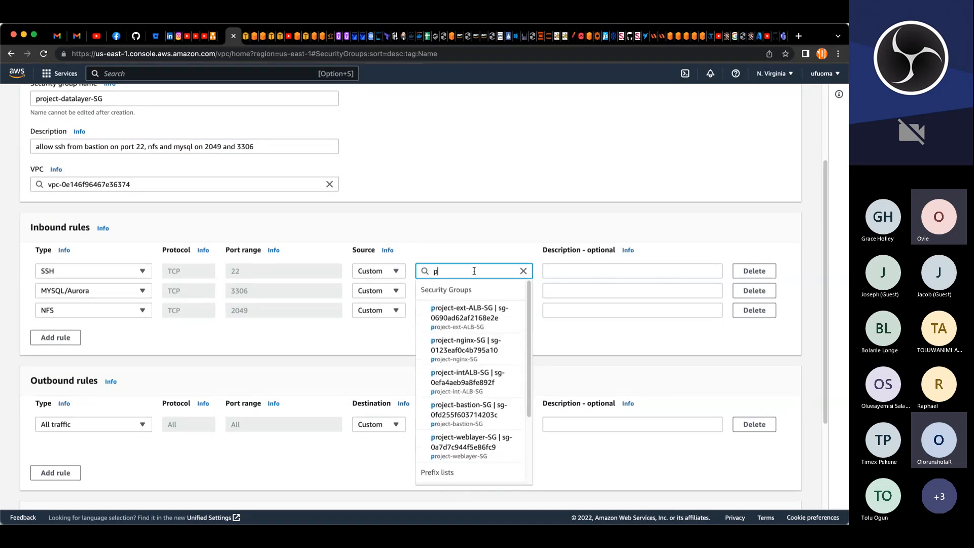
{"action": "left_click", "coordinate": [467, 412]}
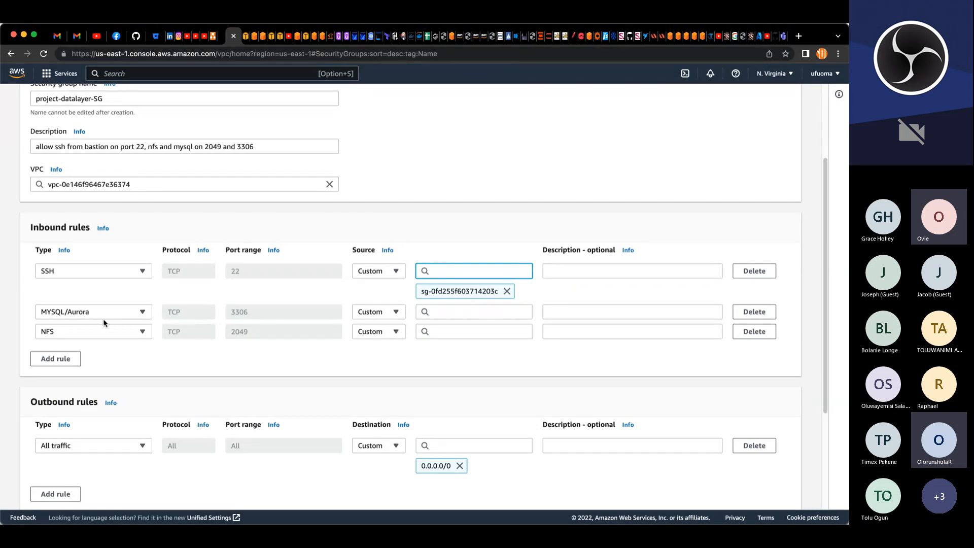
Step: Set the sources of the MYSQL/Aurora and NFS rules to the project-weblayer-SG security group
{"action": "left_click", "coordinate": [468, 312]}
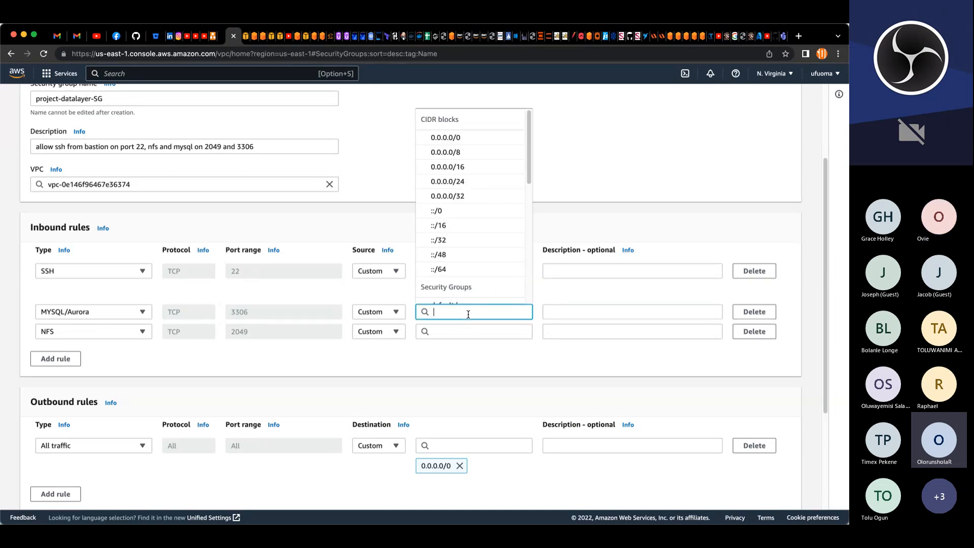
{"action": "type", "text": "p"}
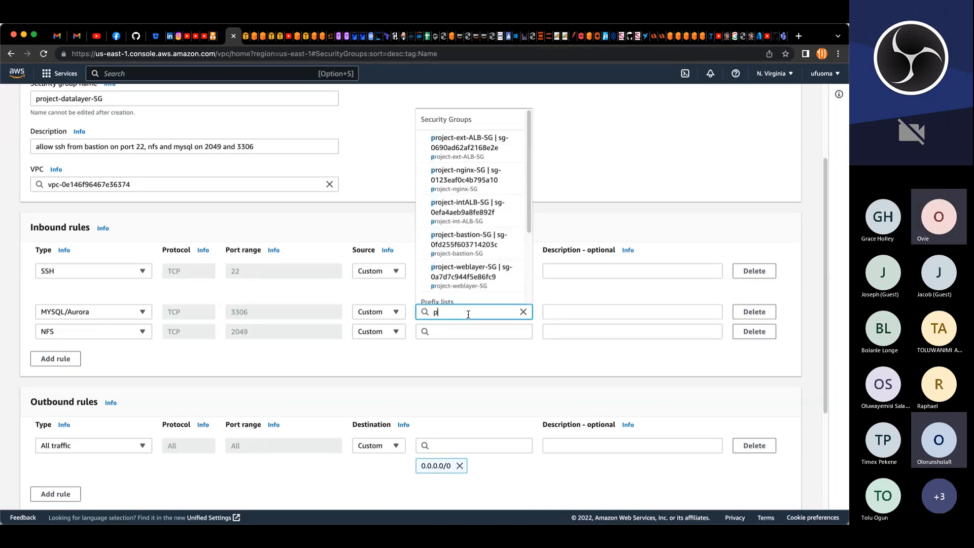
{"action": "left_click", "coordinate": [459, 279]}
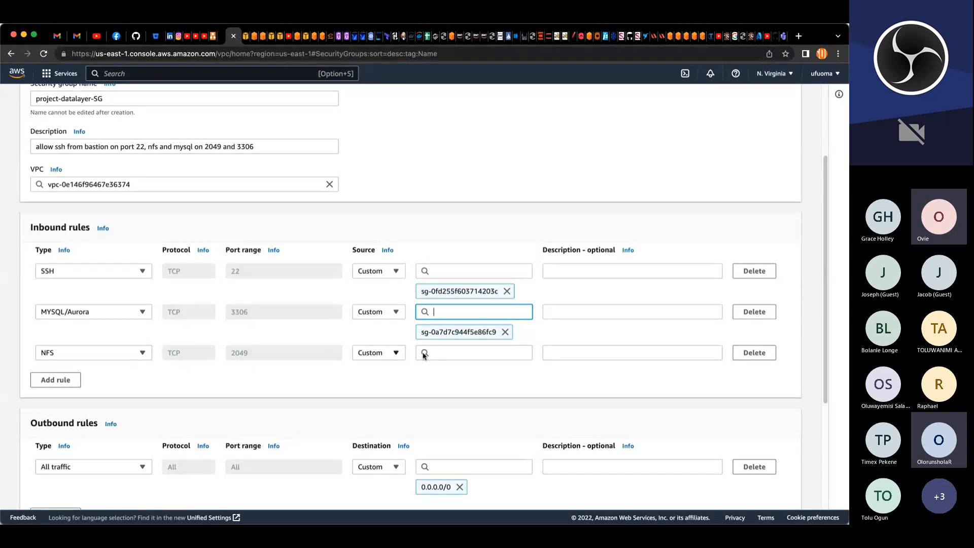
{"action": "left_click", "coordinate": [443, 353]}
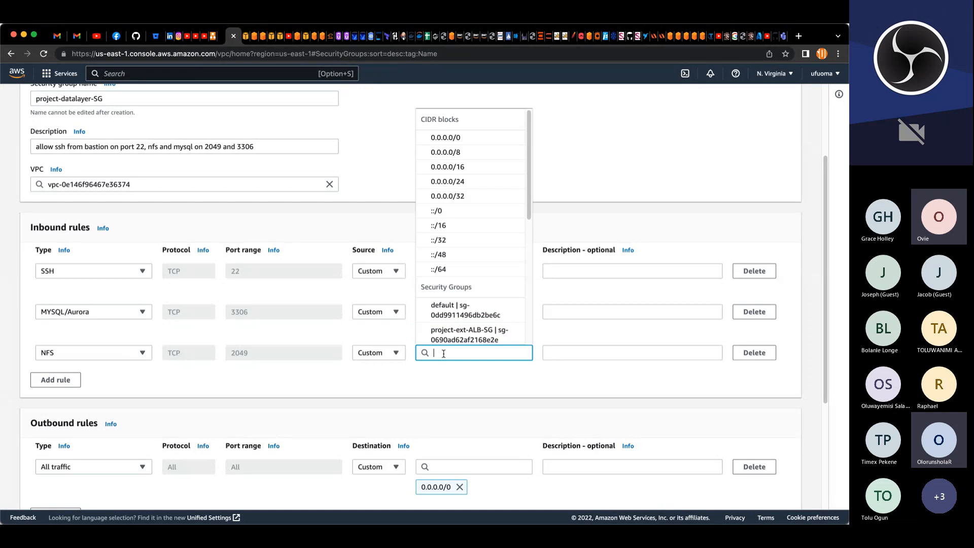
{"action": "type", "text": "p"}
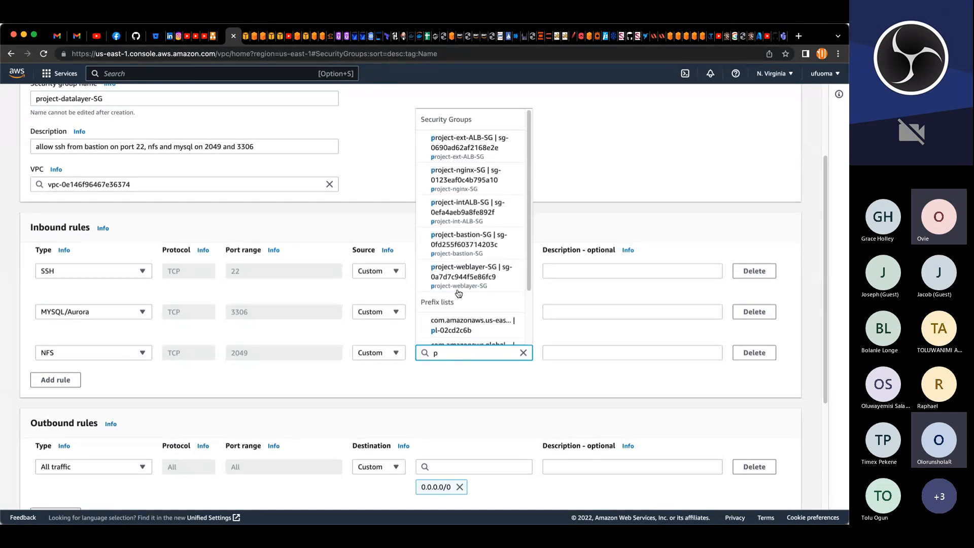
{"action": "left_click", "coordinate": [487, 277]}
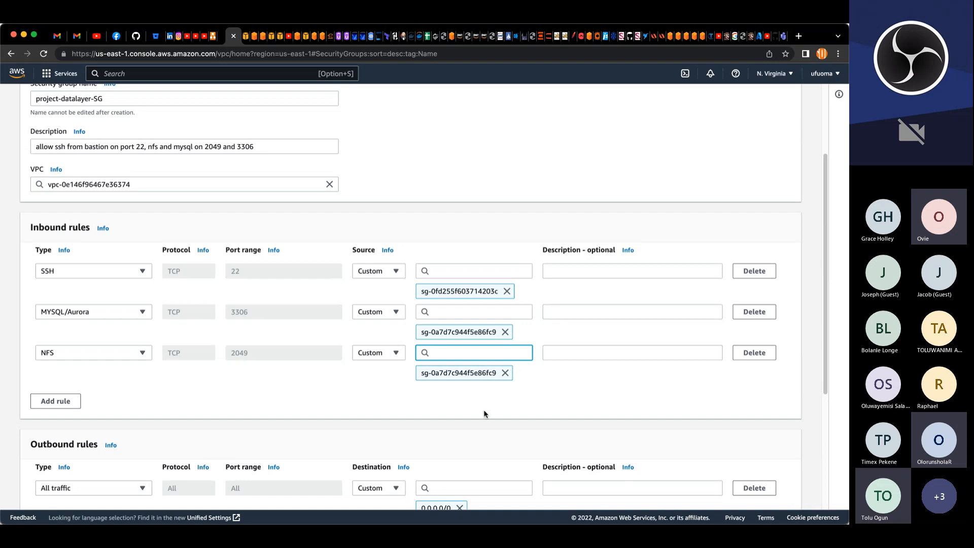
Step: Add a Name tag with value project-datalayer-SG to the security group and create it
{"action": "scroll", "coordinate": [489, 415], "scroll_direction": "down", "scroll_amount": 1}
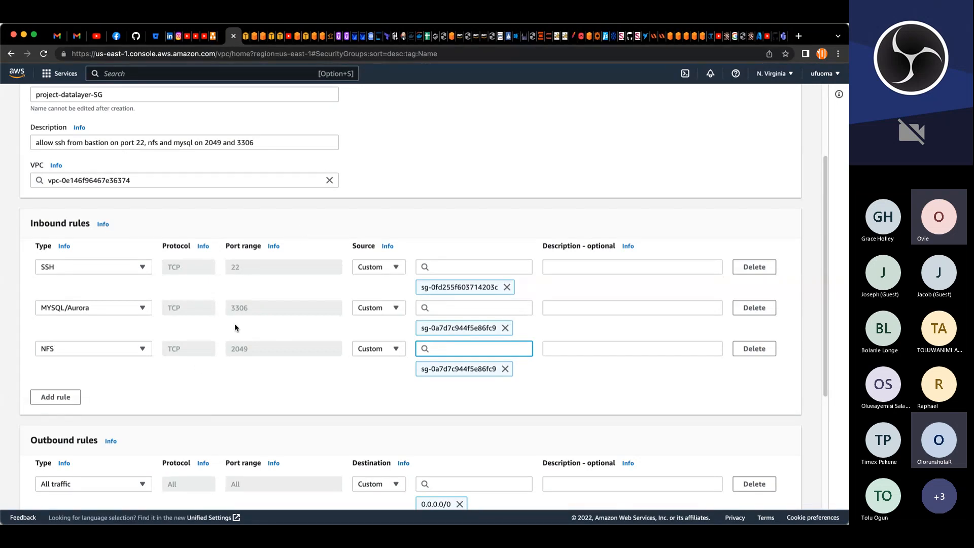
{"action": "scroll", "coordinate": [602, 417], "scroll_direction": "down", "scroll_amount": 3}
{"action": "scroll", "coordinate": [603, 417], "scroll_direction": "up", "scroll_amount": 5}
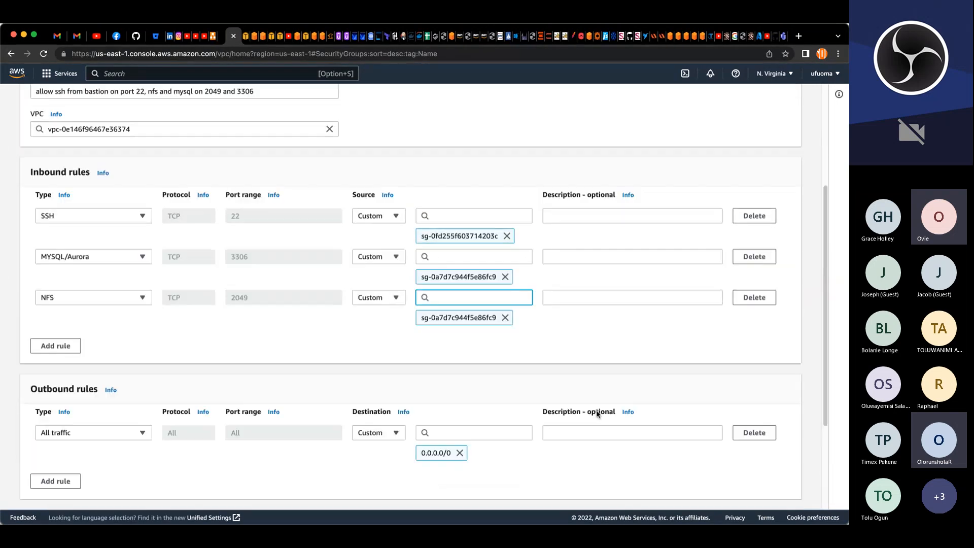
{"action": "scroll", "coordinate": [453, 372], "scroll_direction": "down", "scroll_amount": 6}
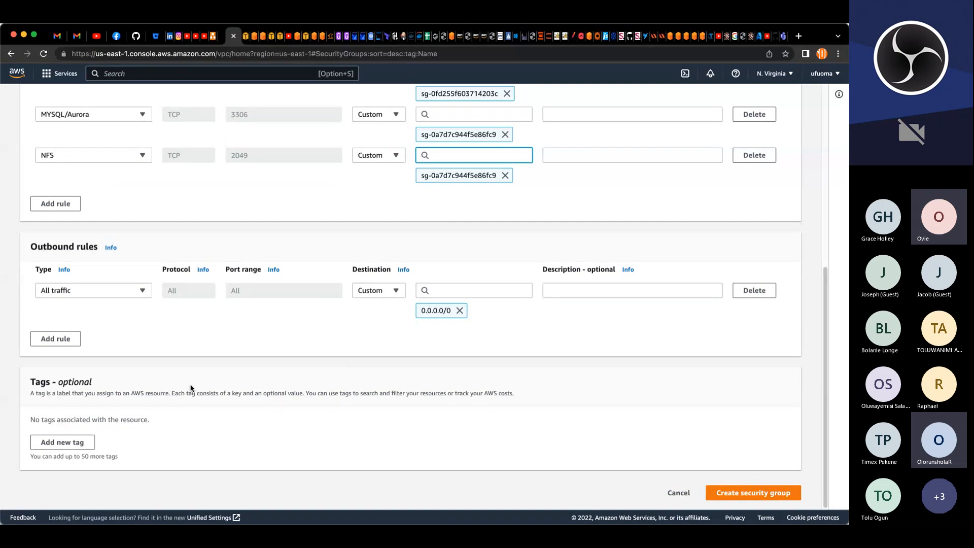
{"action": "left_click", "coordinate": [57, 444]}
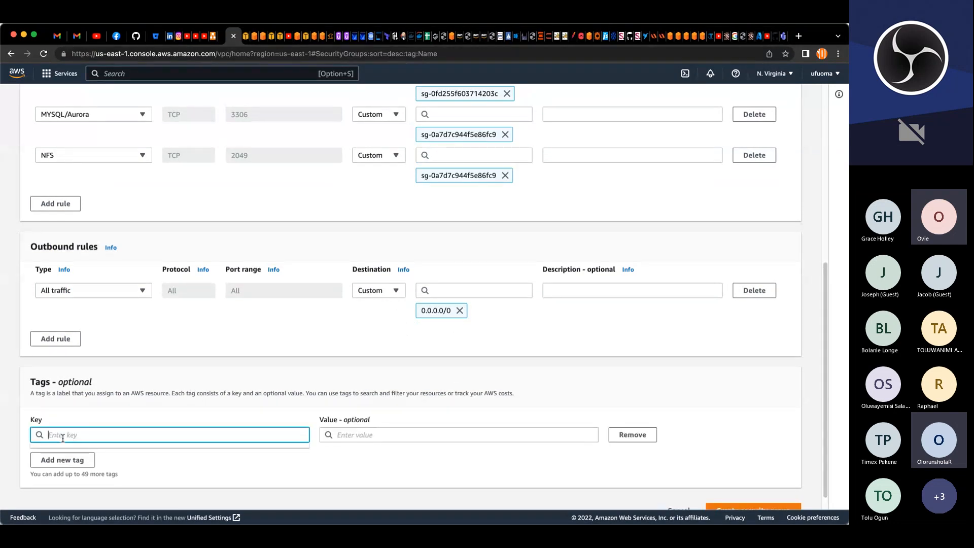
{"action": "type", "text": "Name"}
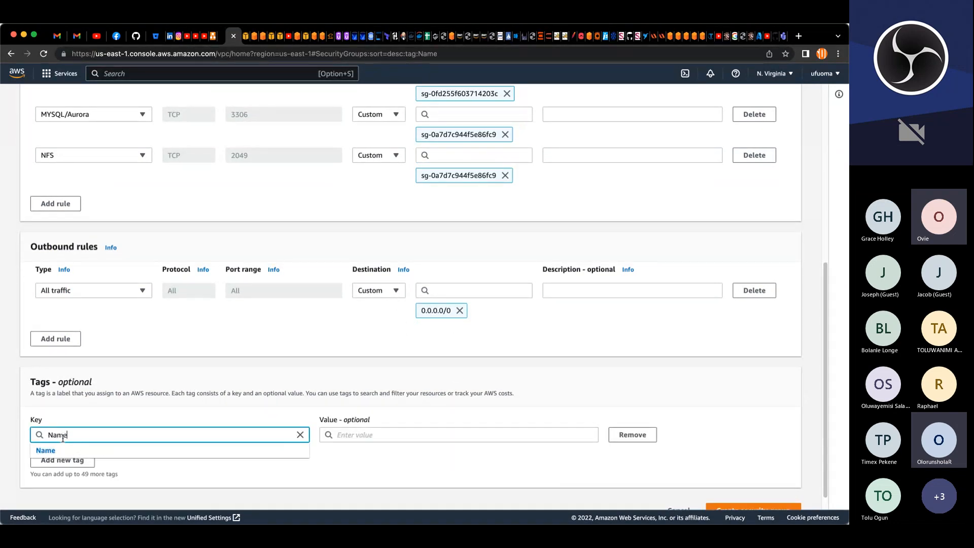
{"action": "key", "text": "Tab"}
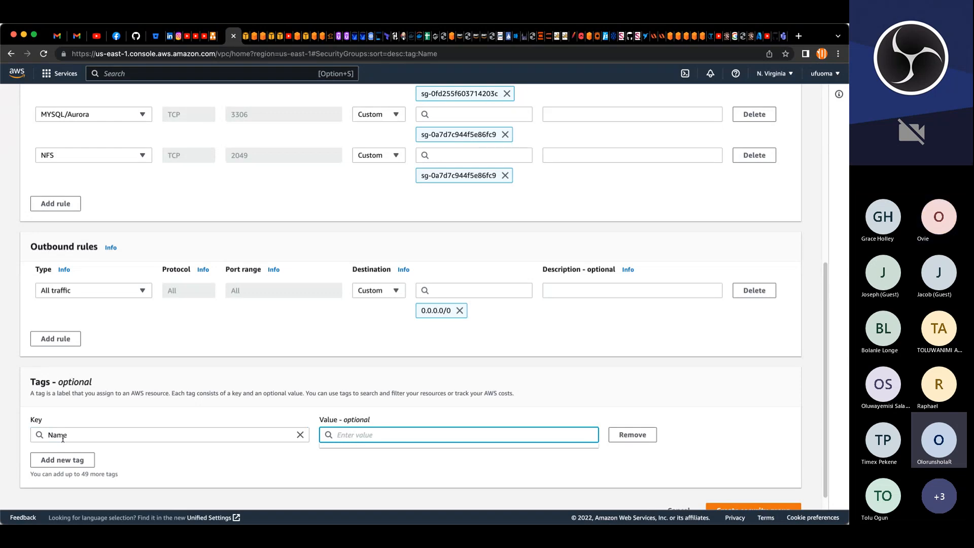
{"action": "type", "text": "project-datalayer-SG"}
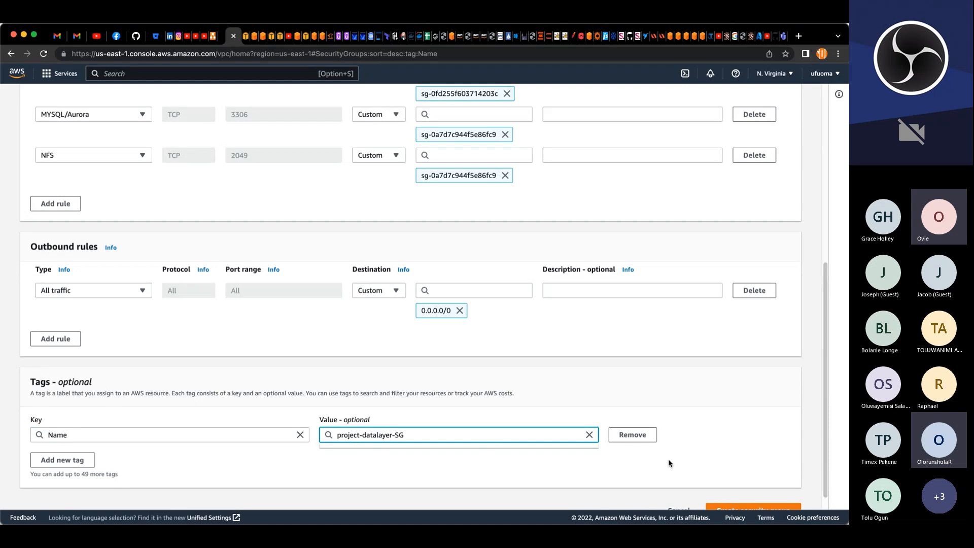
{"action": "scroll", "coordinate": [668, 463], "scroll_direction": "down", "scroll_amount": 1}
{"action": "left_click", "coordinate": [741, 492]}
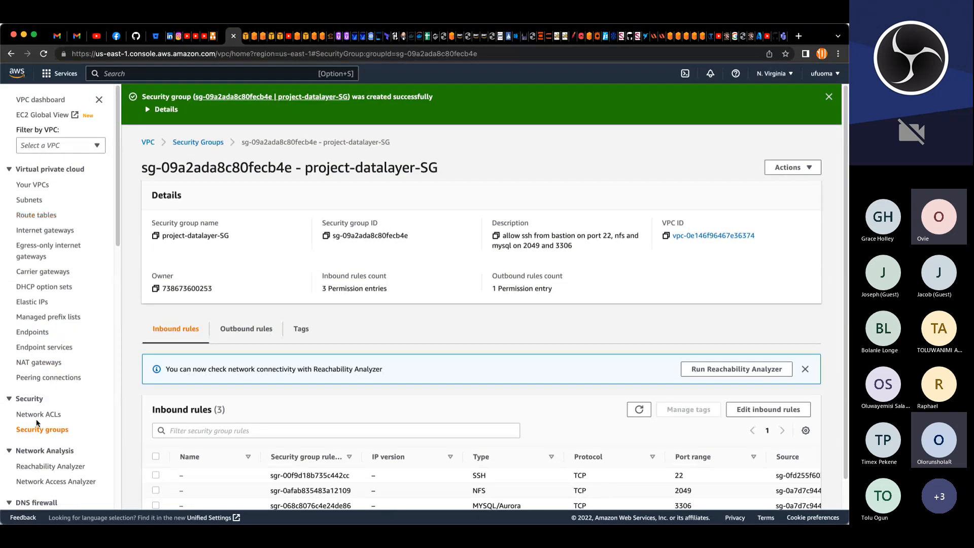
Step: Enable auto-assign public IPv4 address on subnet project-pub-sub-1 and save the subnet settings
{"action": "scroll", "coordinate": [41, 429], "scroll_direction": "down", "scroll_amount": 2}
{"action": "scroll", "coordinate": [41, 429], "scroll_direction": "down", "scroll_amount": 6}
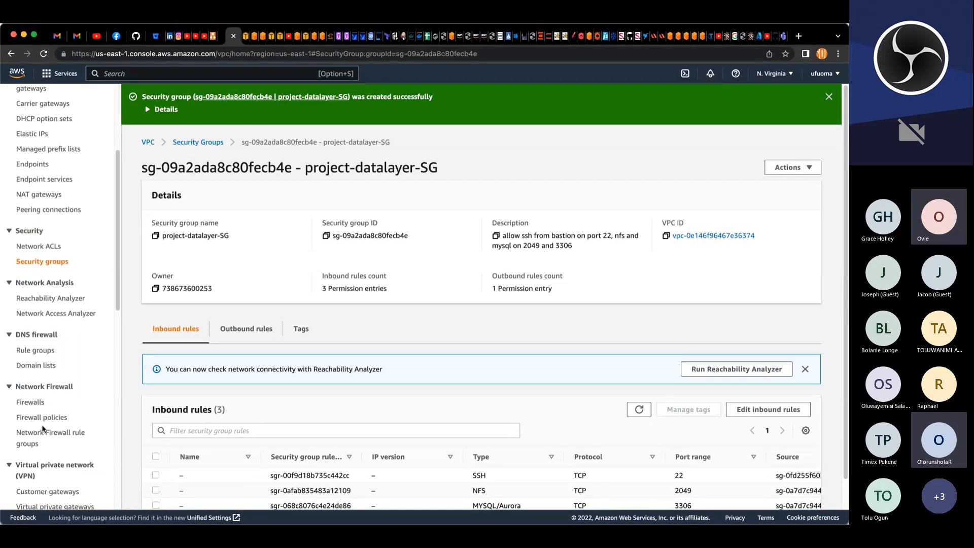
{"action": "scroll", "coordinate": [43, 429], "scroll_direction": "up", "scroll_amount": 8}
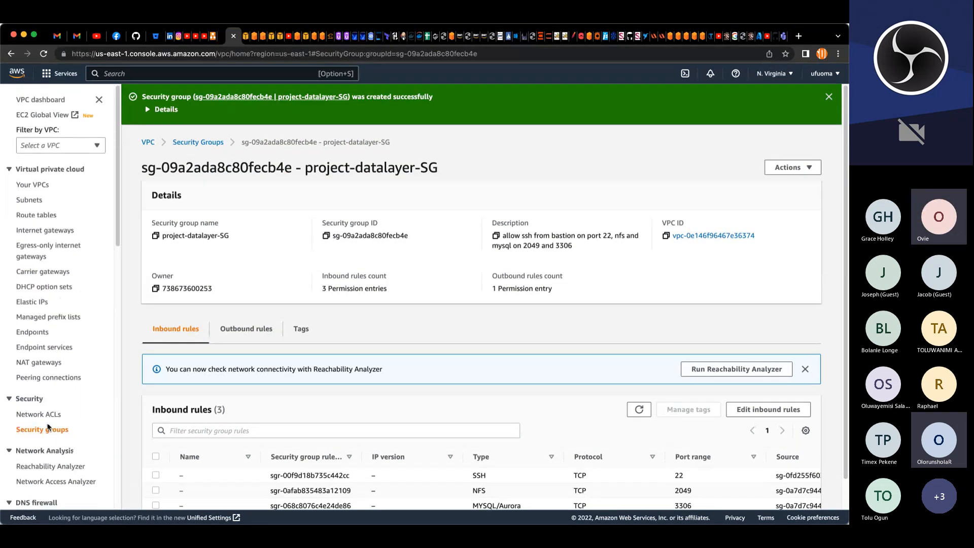
{"action": "left_click", "coordinate": [35, 203]}
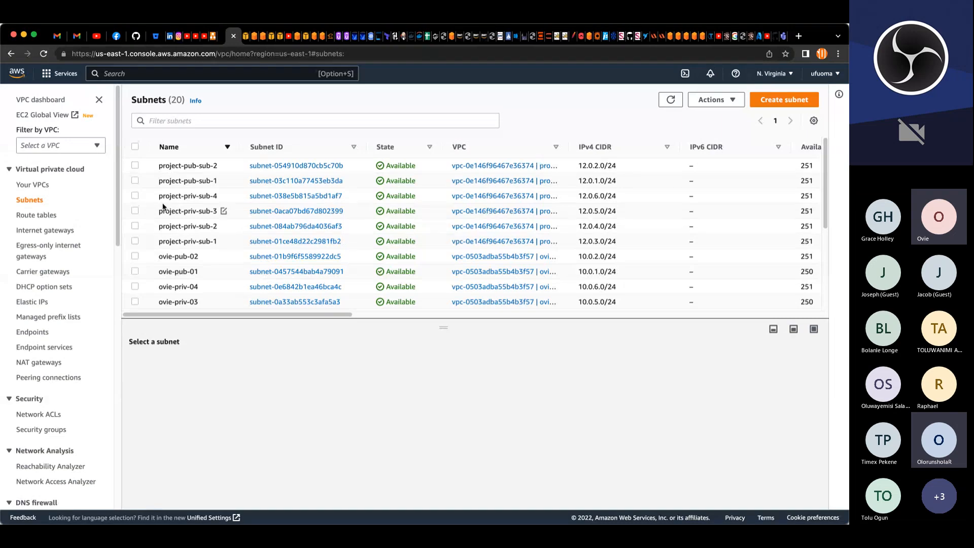
{"action": "left_click", "coordinate": [135, 180]}
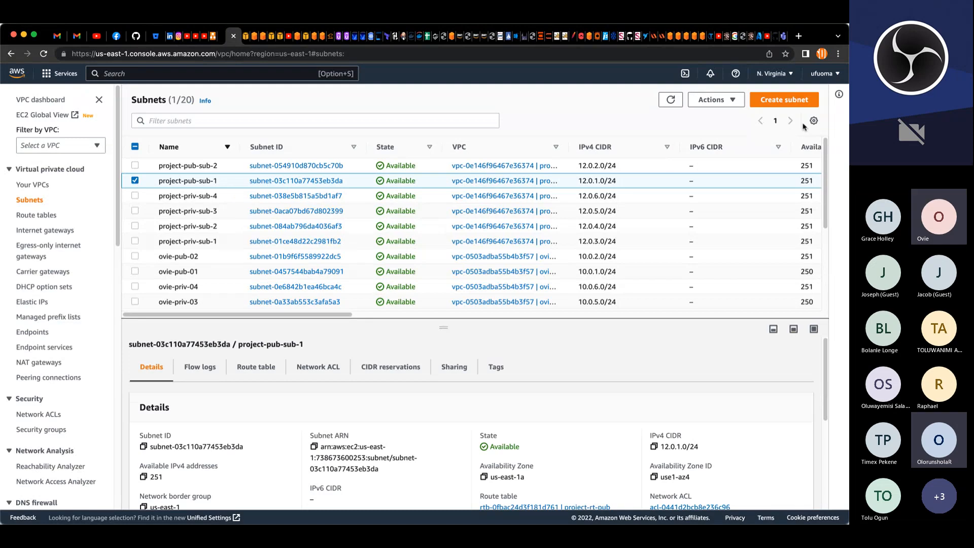
{"action": "left_click", "coordinate": [730, 100]}
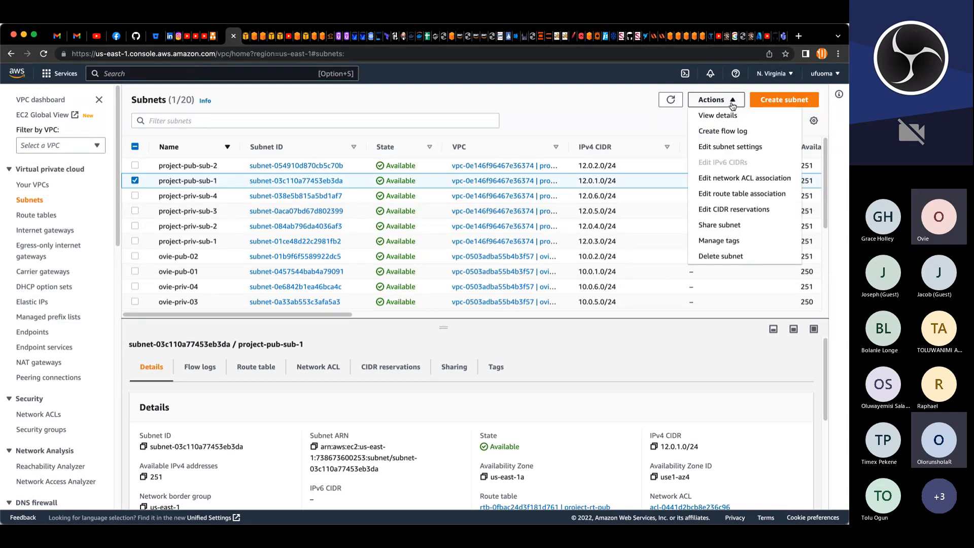
{"action": "left_click", "coordinate": [721, 146]}
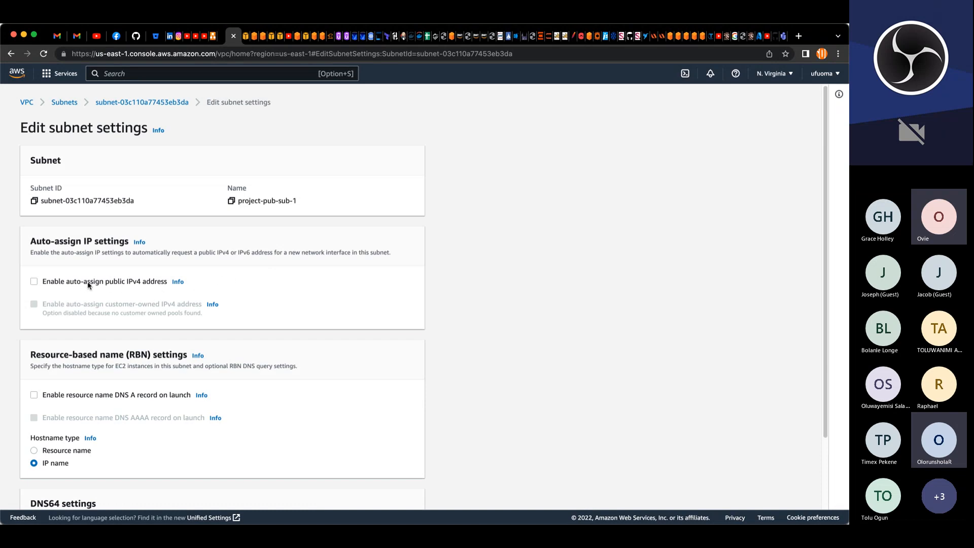
{"action": "left_click", "coordinate": [34, 282]}
{"action": "scroll", "coordinate": [145, 377], "scroll_direction": "down", "scroll_amount": 3}
{"action": "left_click", "coordinate": [399, 495]}
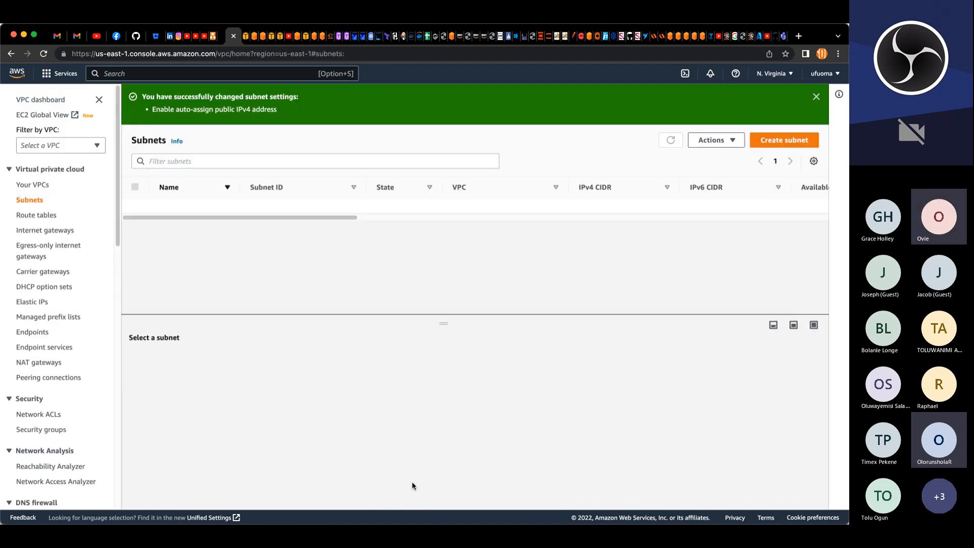
Step: Enable auto-assign public IPv4 address on subnet project-pub-sub-2 and save the subnet settings
{"action": "left_click", "coordinate": [136, 207]}
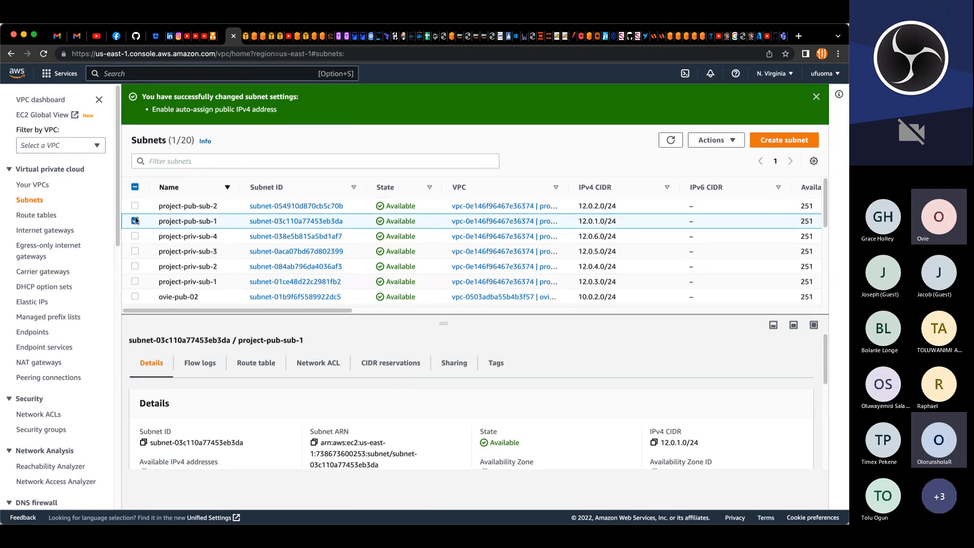
{"action": "left_click", "coordinate": [135, 222]}
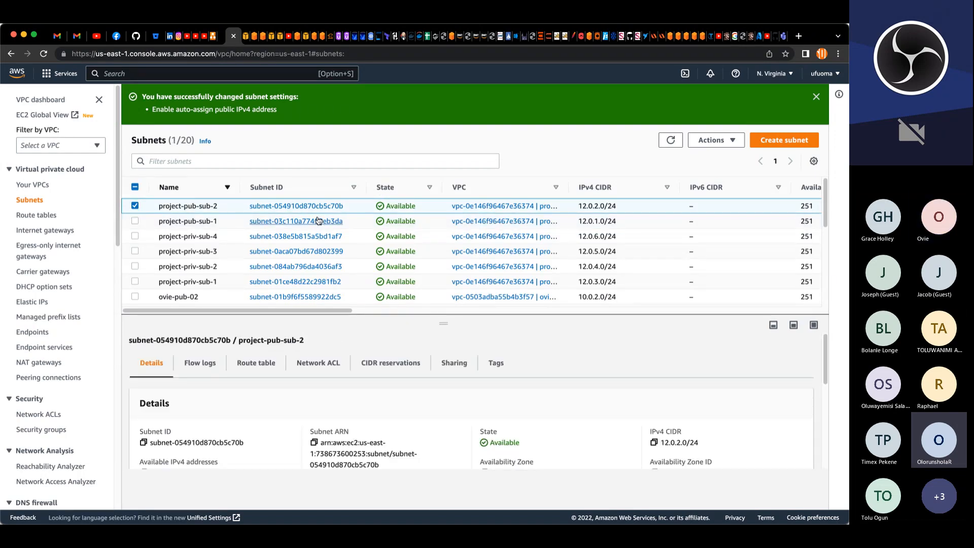
{"action": "left_click", "coordinate": [715, 140]}
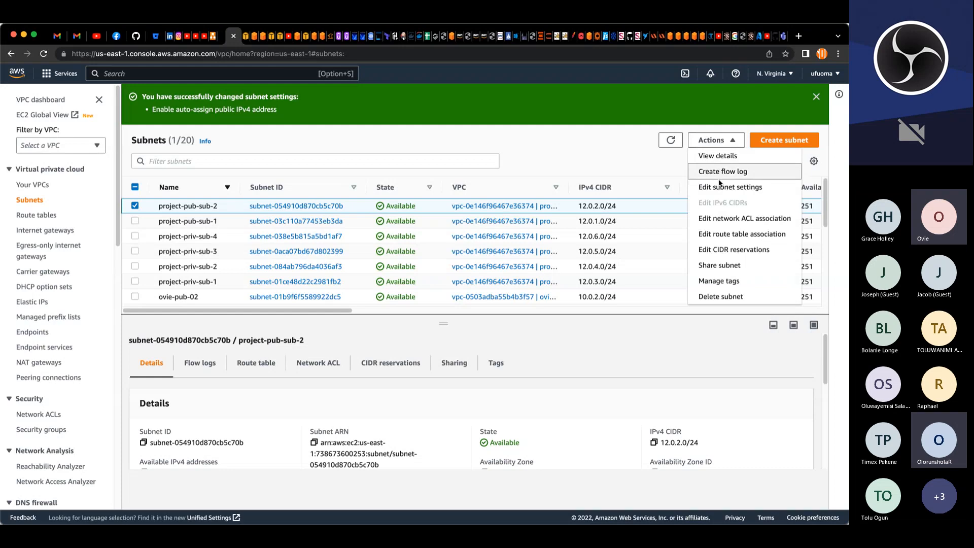
{"action": "left_click", "coordinate": [726, 187]}
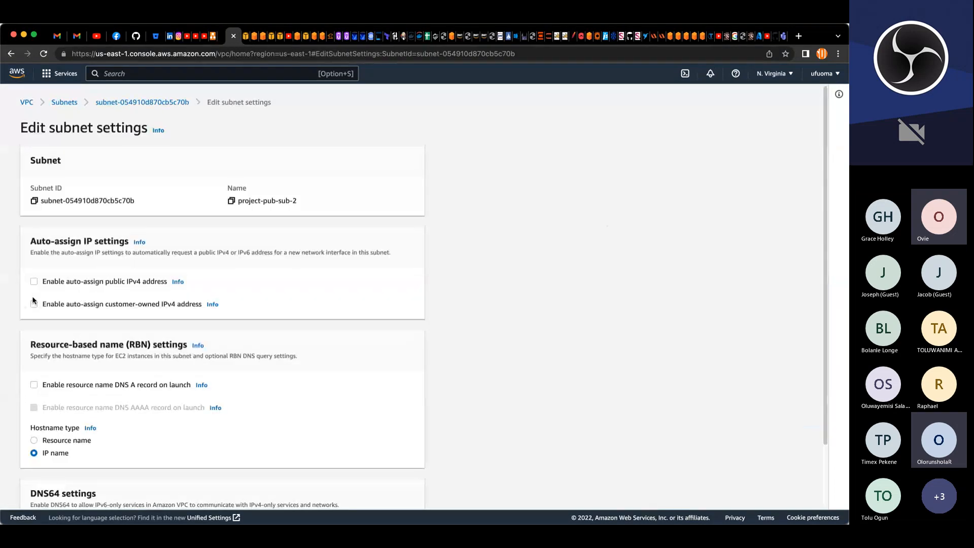
{"action": "left_click", "coordinate": [34, 281]}
{"action": "scroll", "coordinate": [234, 378], "scroll_direction": "down", "scroll_amount": 3}
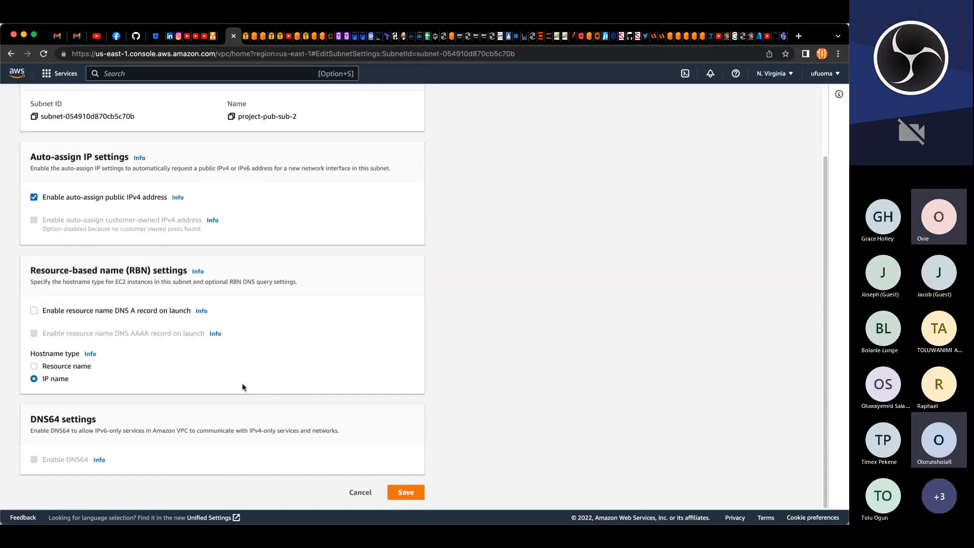
{"action": "left_click", "coordinate": [405, 491]}
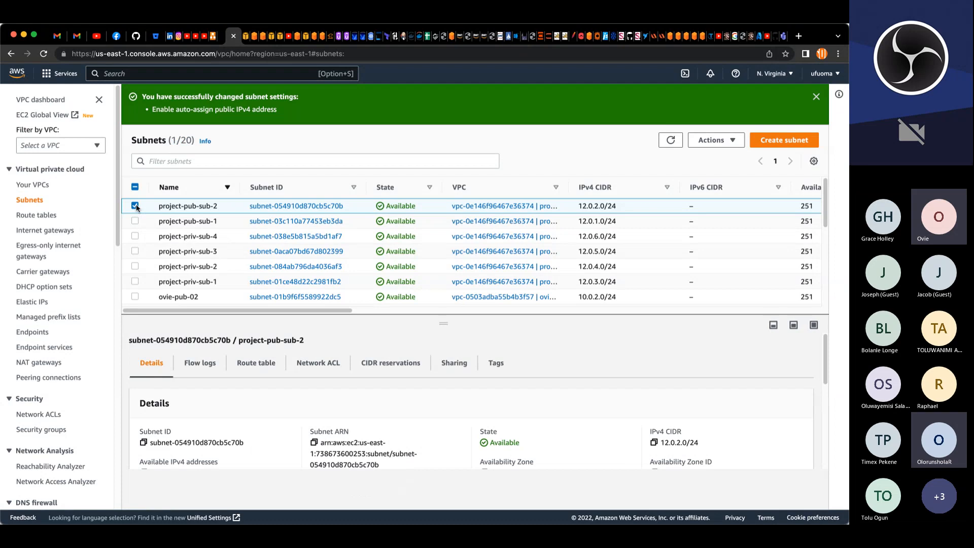
{"action": "left_click", "coordinate": [135, 206]}
{"action": "left_click", "coordinate": [135, 236]}
{"action": "left_click", "coordinate": [716, 140]}
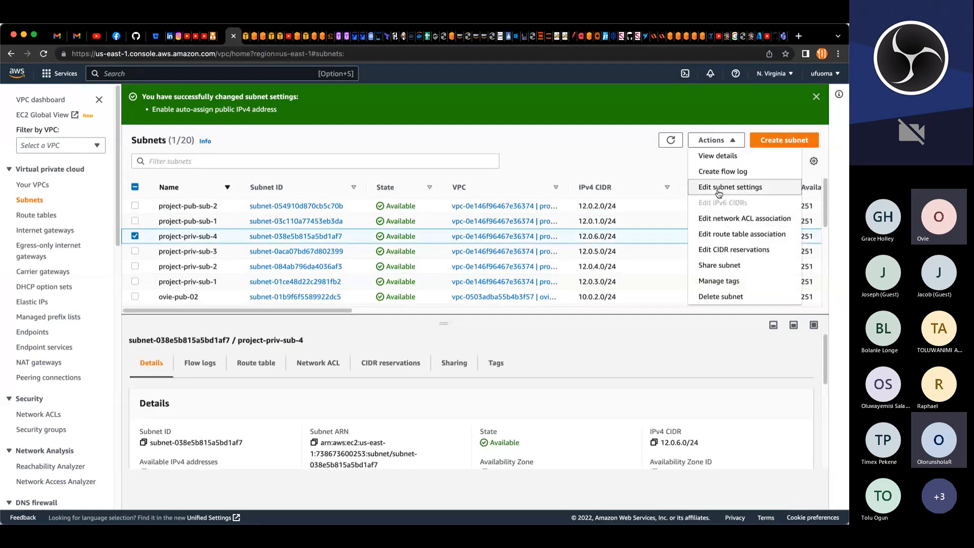
{"action": "left_click", "coordinate": [719, 187]}
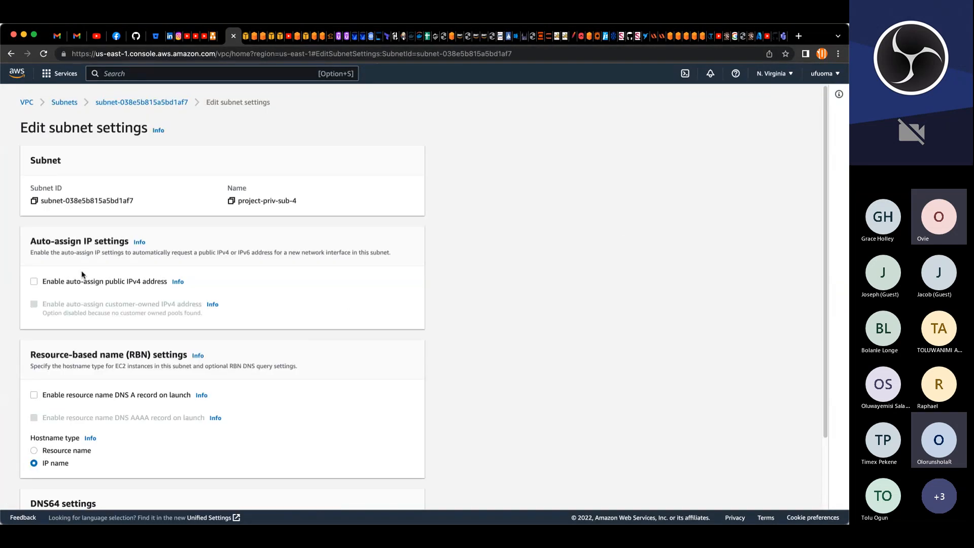
{"action": "left_click", "coordinate": [65, 102]}
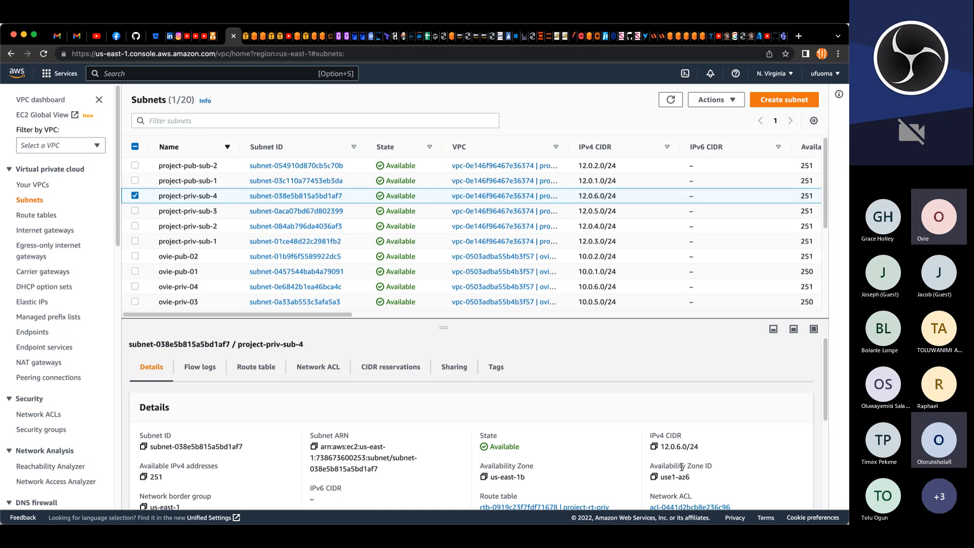
Step: Examine the details of subnet project-priv-sub-4, including its auto-assign public IPv4 setting
{"action": "scroll", "coordinate": [481, 462], "scroll_direction": "down", "scroll_amount": 2}
{"action": "scroll", "coordinate": [485, 466], "scroll_direction": "down", "scroll_amount": 5}
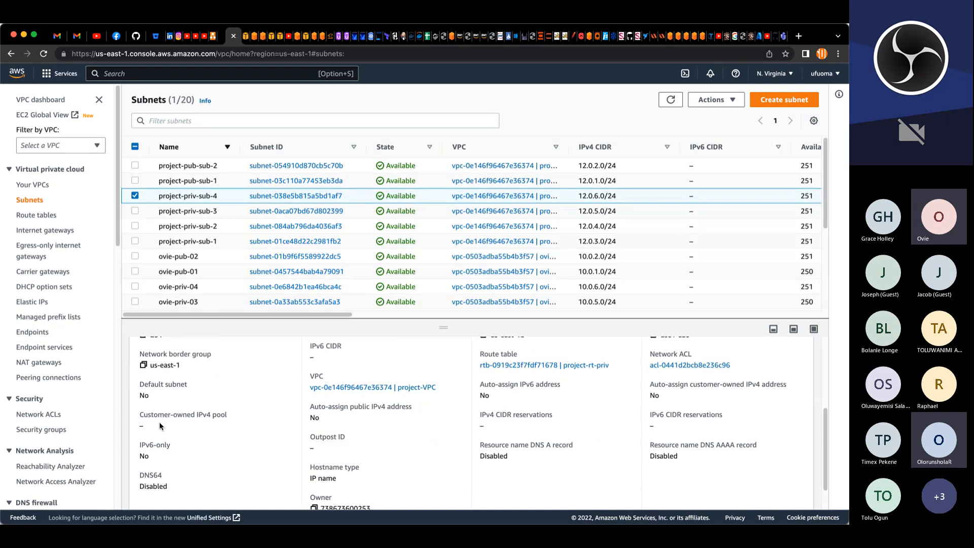
{"action": "scroll", "coordinate": [522, 454], "scroll_direction": "up", "scroll_amount": 1}
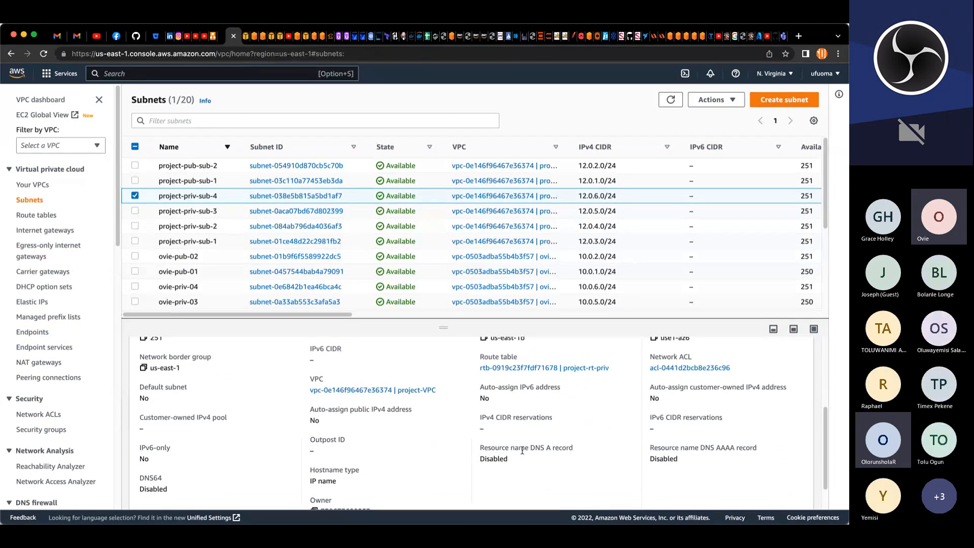
{"action": "scroll", "coordinate": [523, 451], "scroll_direction": "up", "scroll_amount": 1}
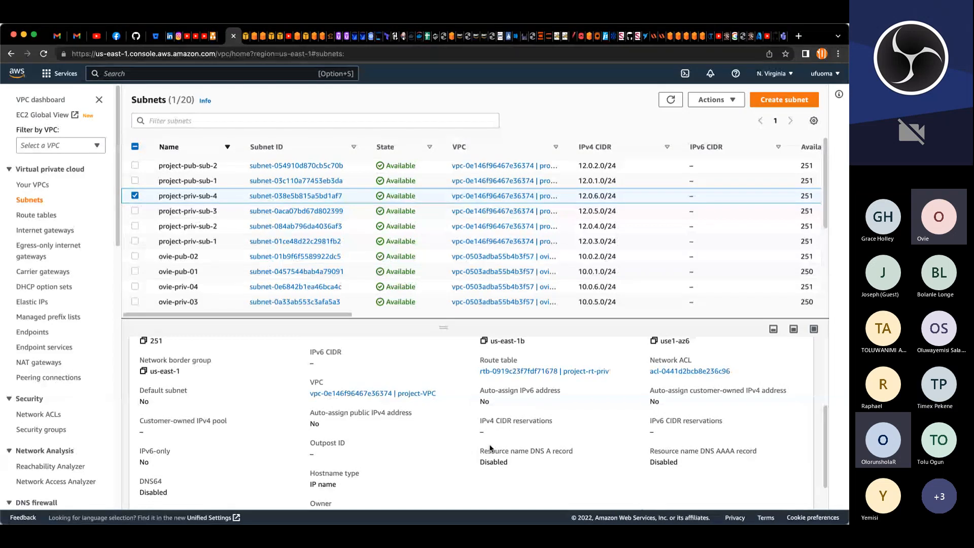
{"action": "scroll", "coordinate": [495, 447], "scroll_direction": "up", "scroll_amount": 1}
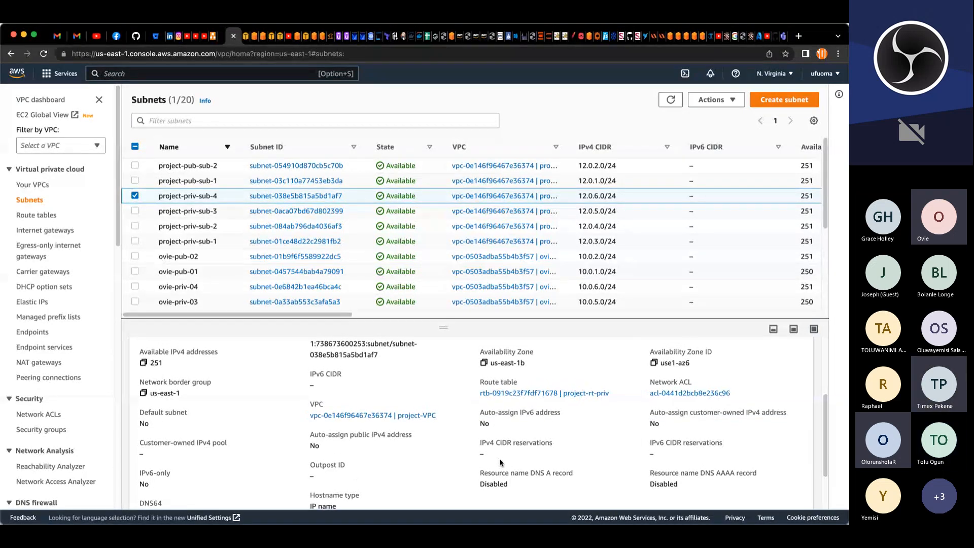
{"action": "scroll", "coordinate": [354, 396], "scroll_direction": "up", "scroll_amount": 1}
{"action": "scroll", "coordinate": [338, 401], "scroll_direction": "up", "scroll_amount": 2}
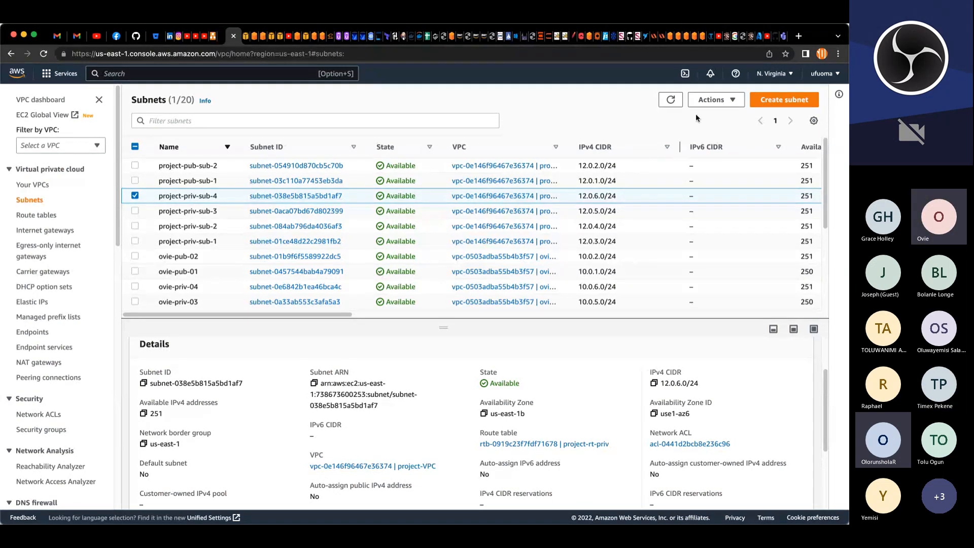
{"action": "left_click", "coordinate": [135, 197]}
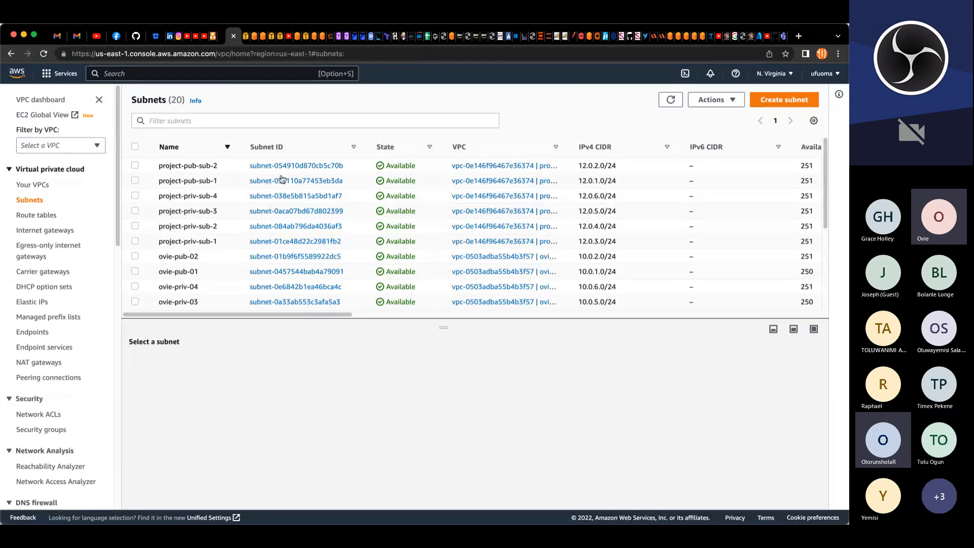
Step: Review project-VPC in the VPC list and the project-rt-pub route table
{"action": "left_click", "coordinate": [45, 187]}
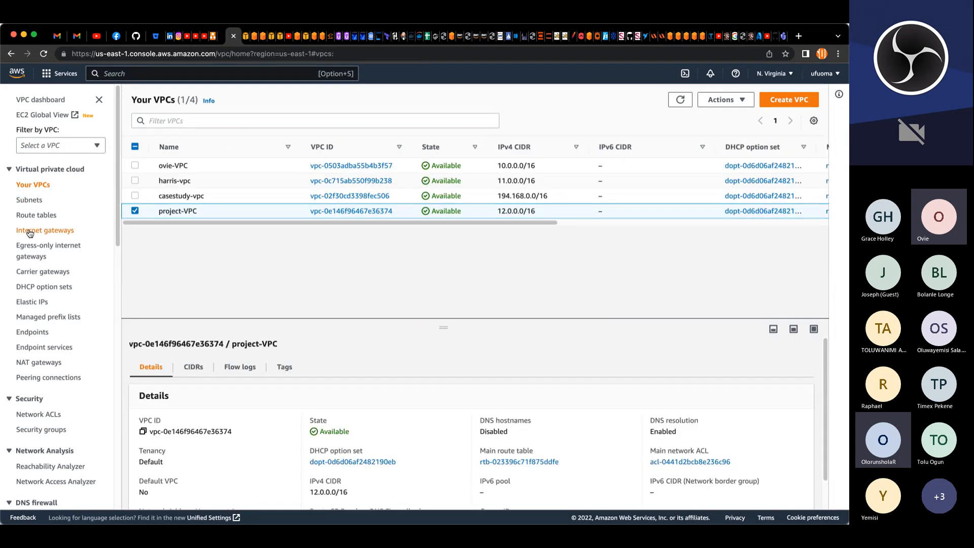
{"action": "left_click", "coordinate": [135, 212]}
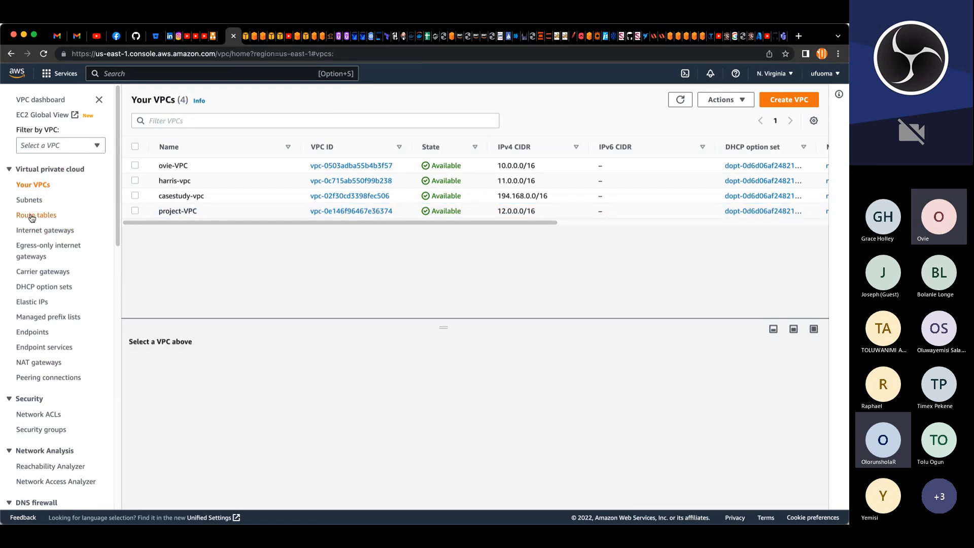
{"action": "left_click", "coordinate": [31, 216]}
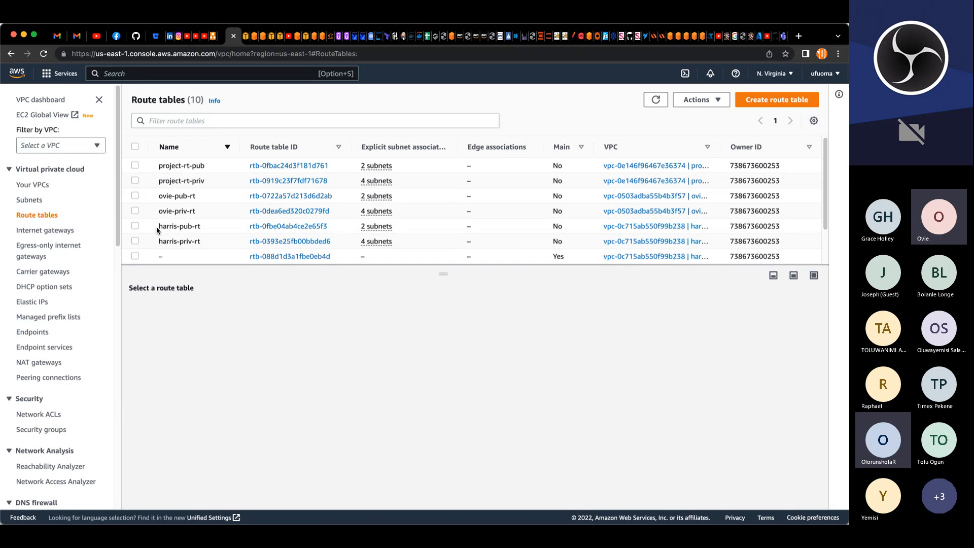
{"action": "left_click", "coordinate": [135, 165]}
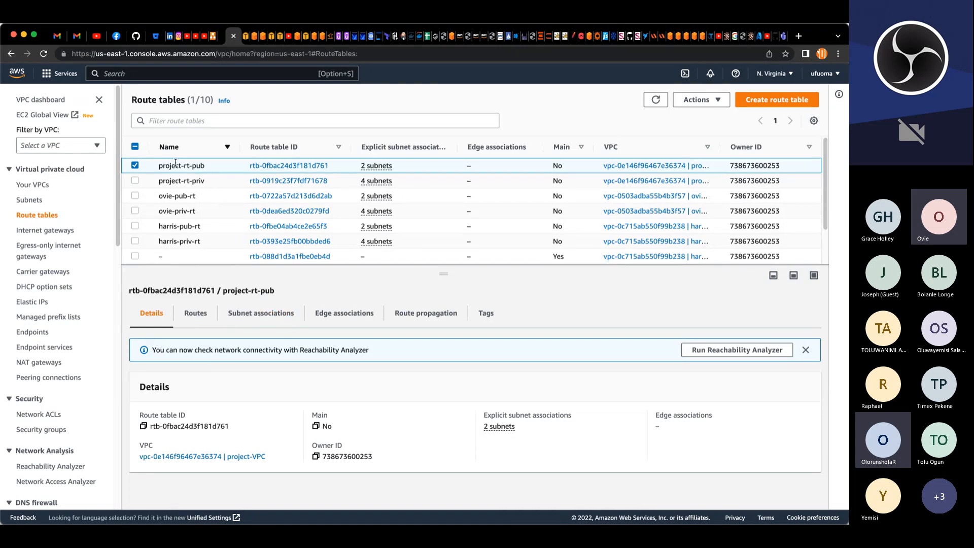
{"action": "left_click", "coordinate": [135, 165]}
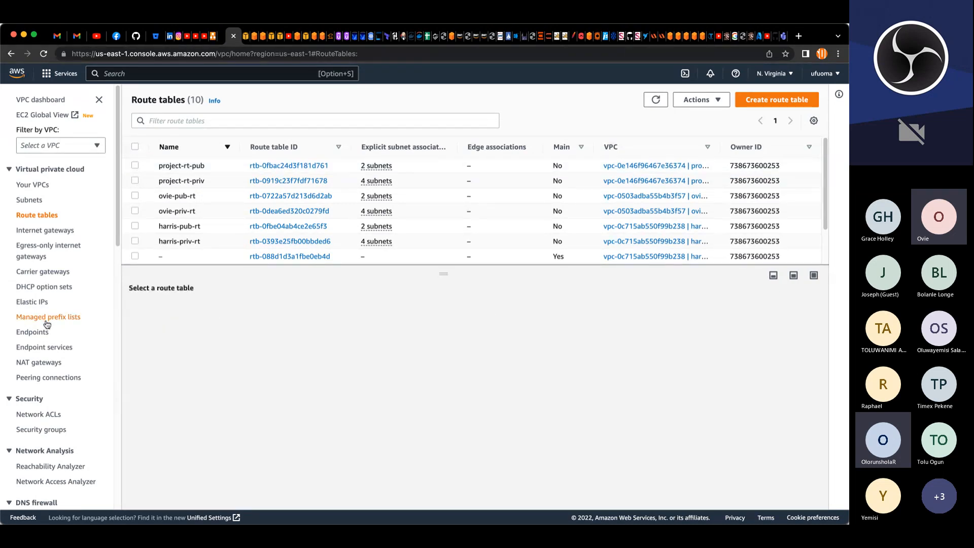
Step: Open the security groups list and review the project security groups, including the inbound rules of project-nginx-SG
{"action": "scroll", "coordinate": [47, 324], "scroll_direction": "down", "scroll_amount": 5}
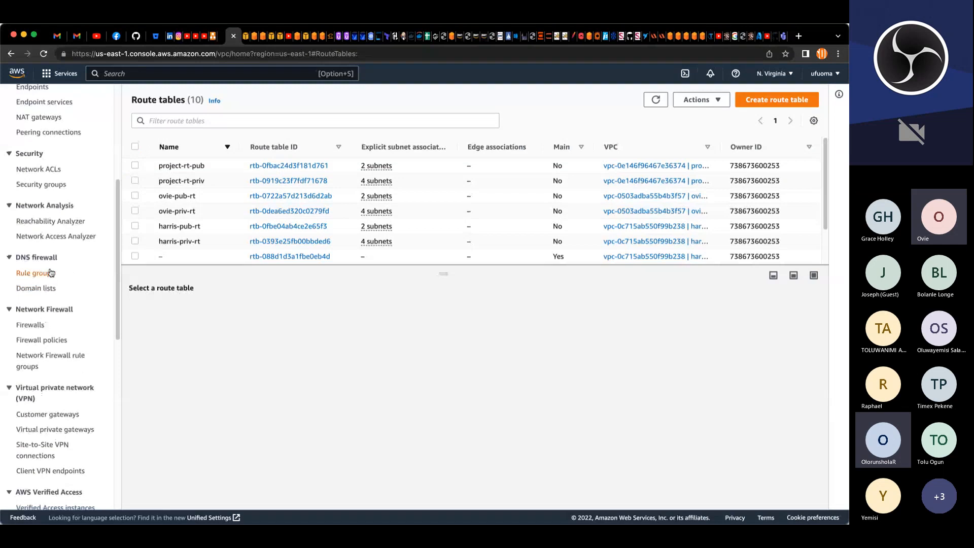
{"action": "scroll", "coordinate": [45, 325], "scroll_direction": "up", "scroll_amount": 2}
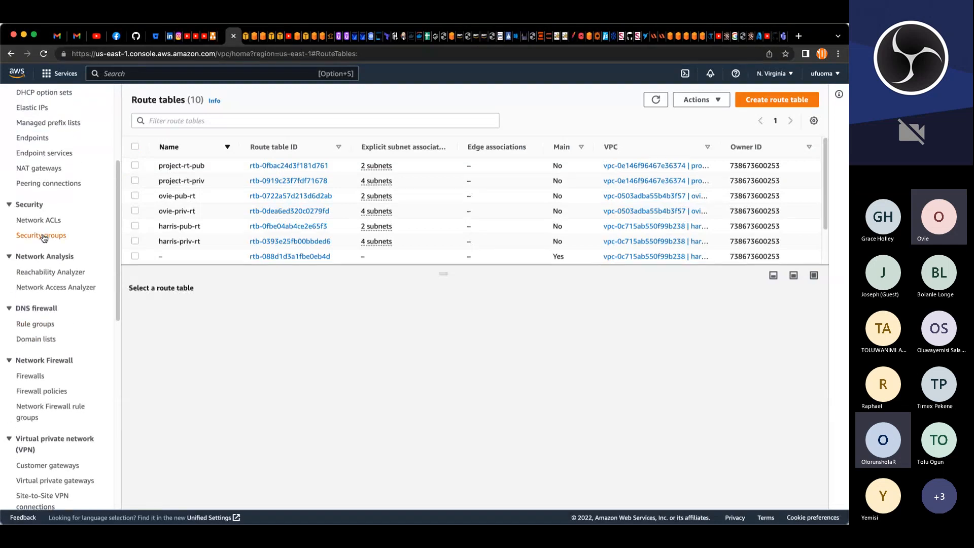
{"action": "left_click", "coordinate": [43, 236]}
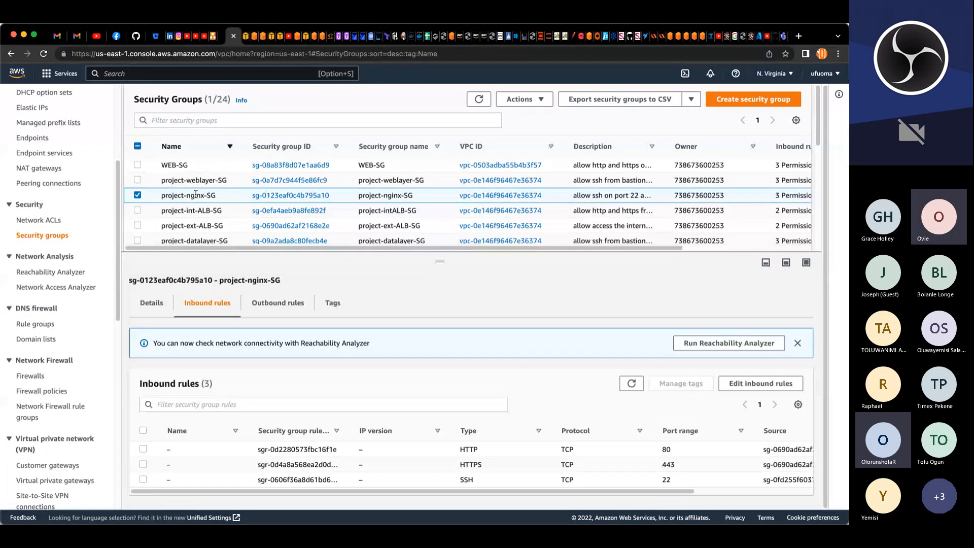
{"action": "scroll", "coordinate": [194, 213], "scroll_direction": "down", "scroll_amount": 2}
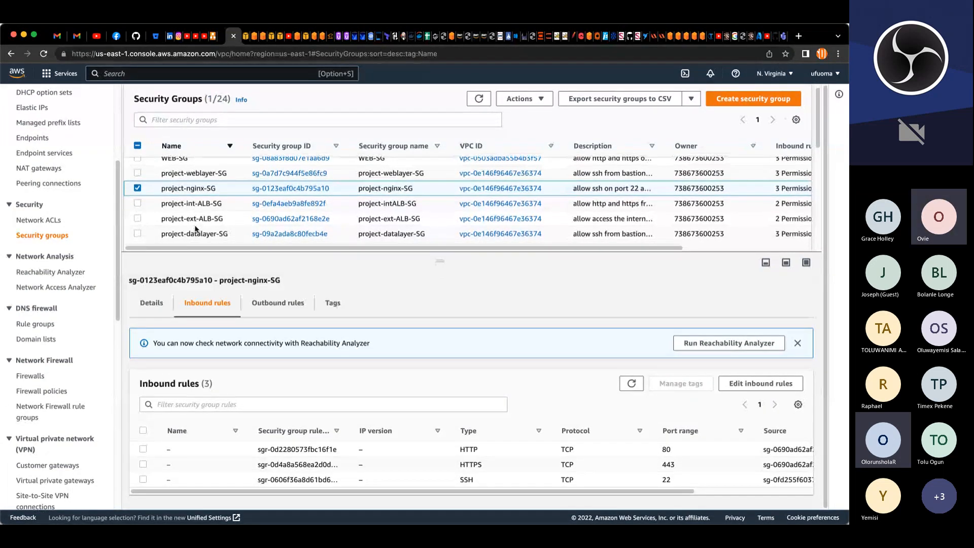
{"action": "scroll", "coordinate": [195, 228], "scroll_direction": "down", "scroll_amount": 2}
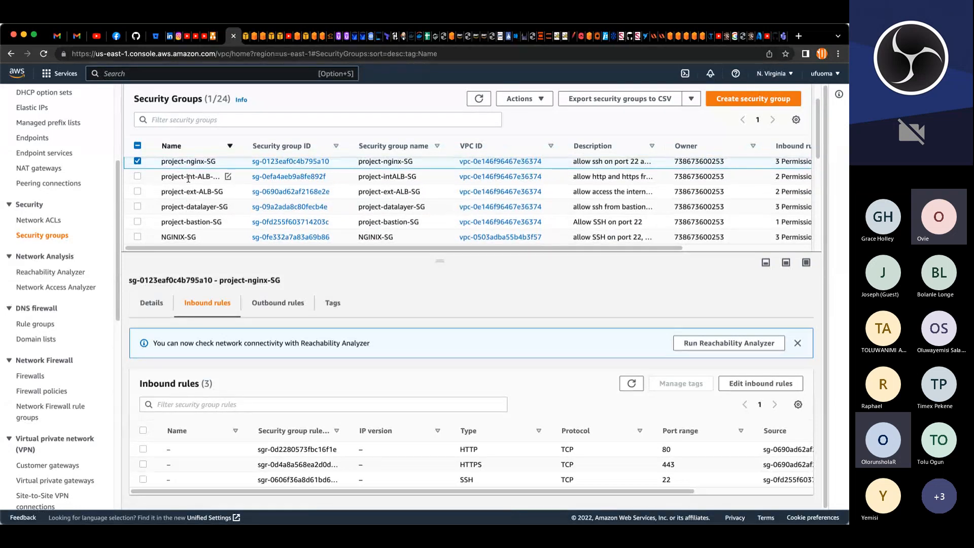
{"action": "scroll", "coordinate": [188, 181], "scroll_direction": "up", "scroll_amount": 2}
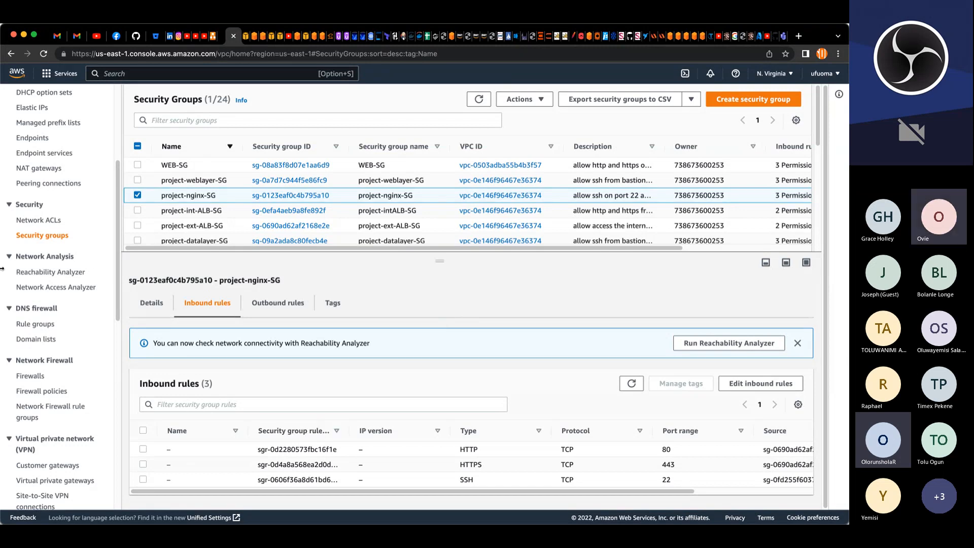
{"action": "scroll", "coordinate": [114, 285], "scroll_direction": "up", "scroll_amount": 3}
{"action": "scroll", "coordinate": [114, 285], "scroll_direction": "up", "scroll_amount": 3}
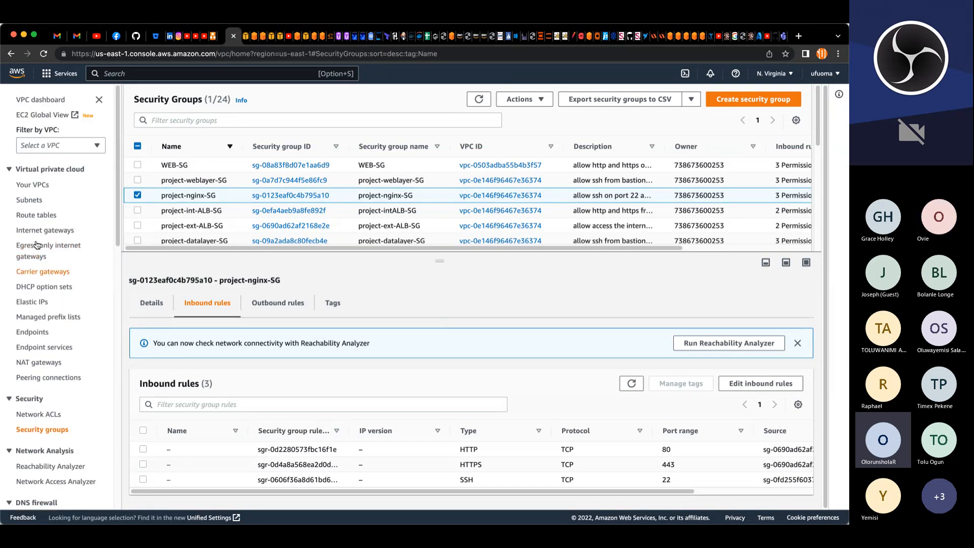
Step: Open the subnets list and inspect the details of subnet project-priv-sub-2
{"action": "left_click", "coordinate": [41, 202]}
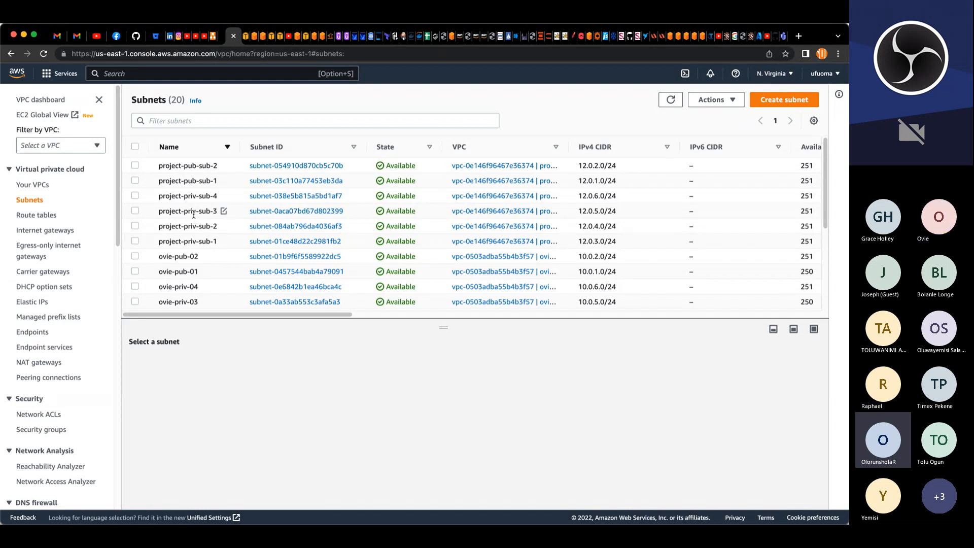
{"action": "left_click", "coordinate": [135, 226]}
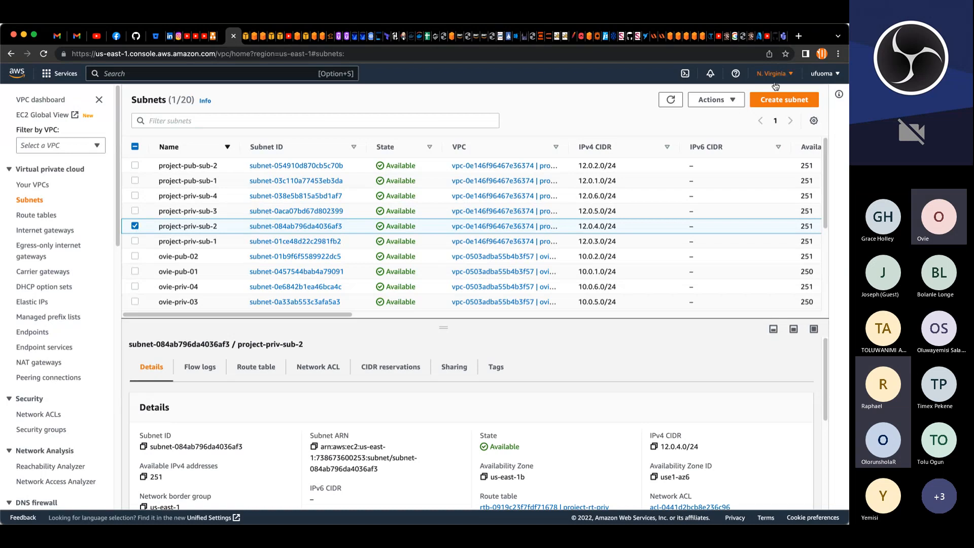
{"action": "left_click", "coordinate": [135, 227]}
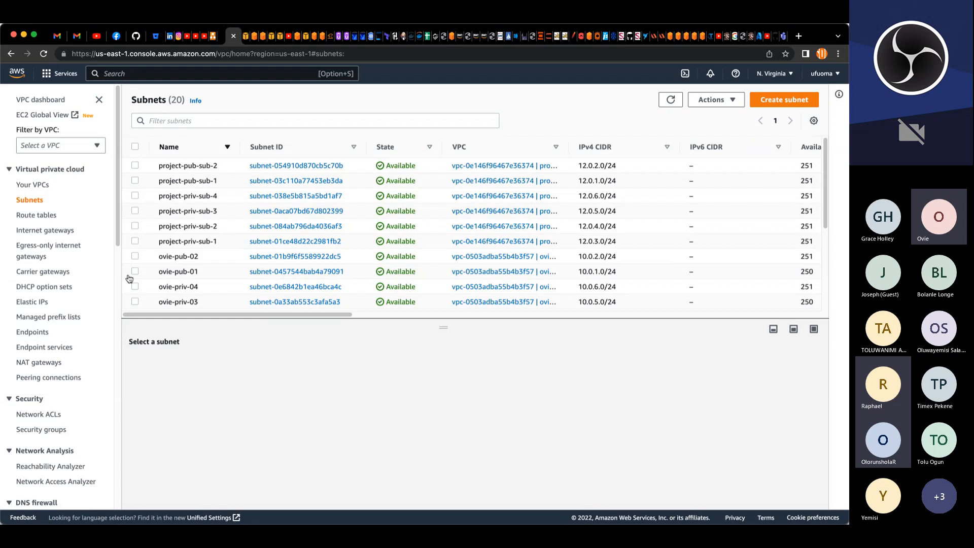
Step: Return to the security groups and review the inbound rules of project-datalayer-SG
{"action": "left_click", "coordinate": [44, 430]}
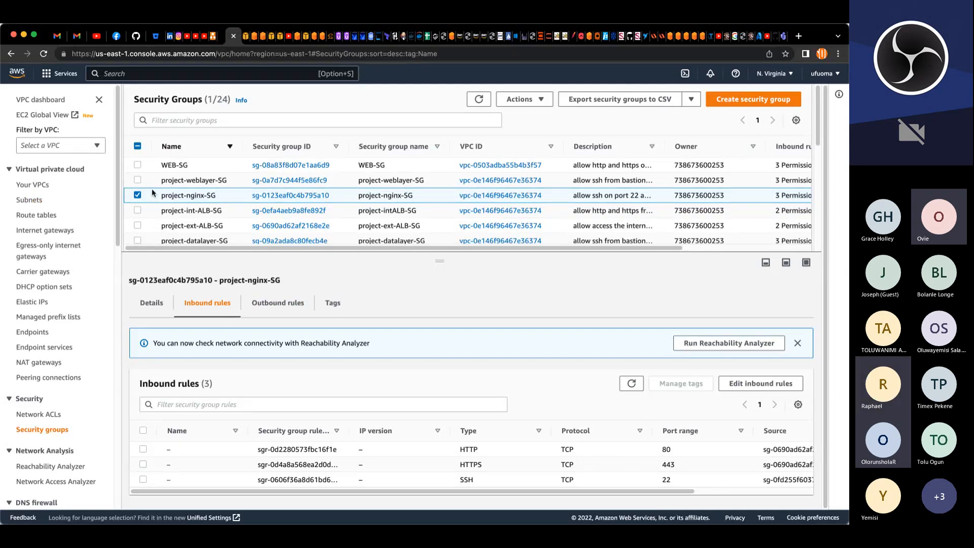
{"action": "left_click", "coordinate": [148, 238]}
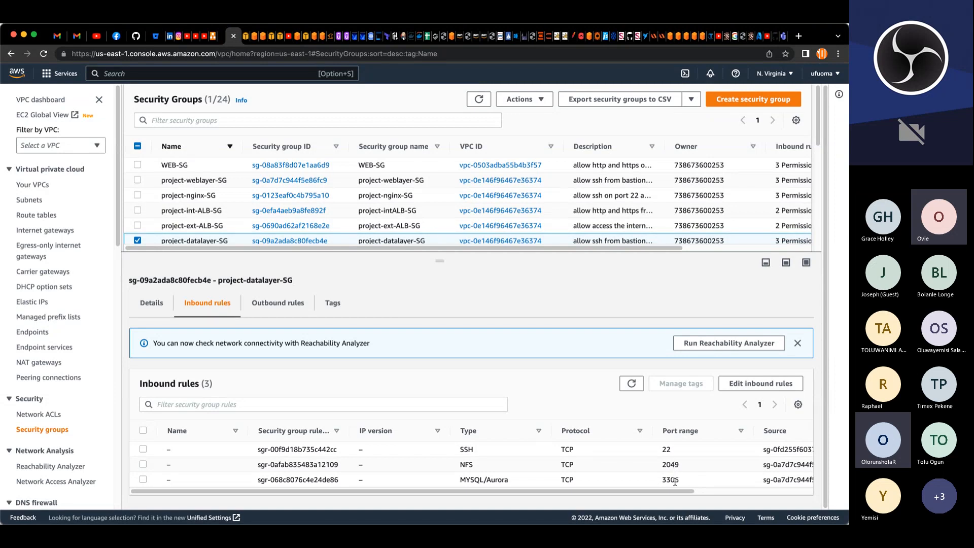
{"action": "left_click", "coordinate": [137, 240]}
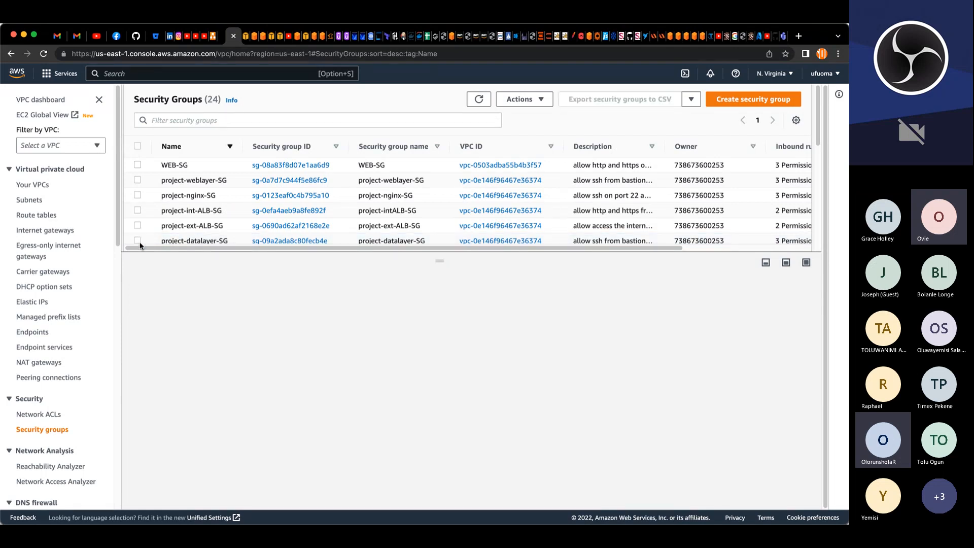
{"action": "left_click", "coordinate": [497, 522]}
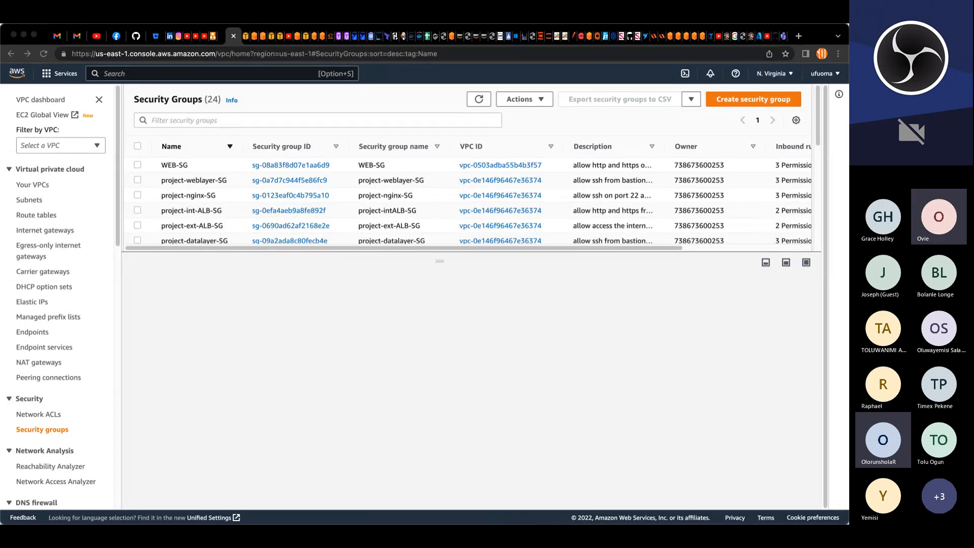
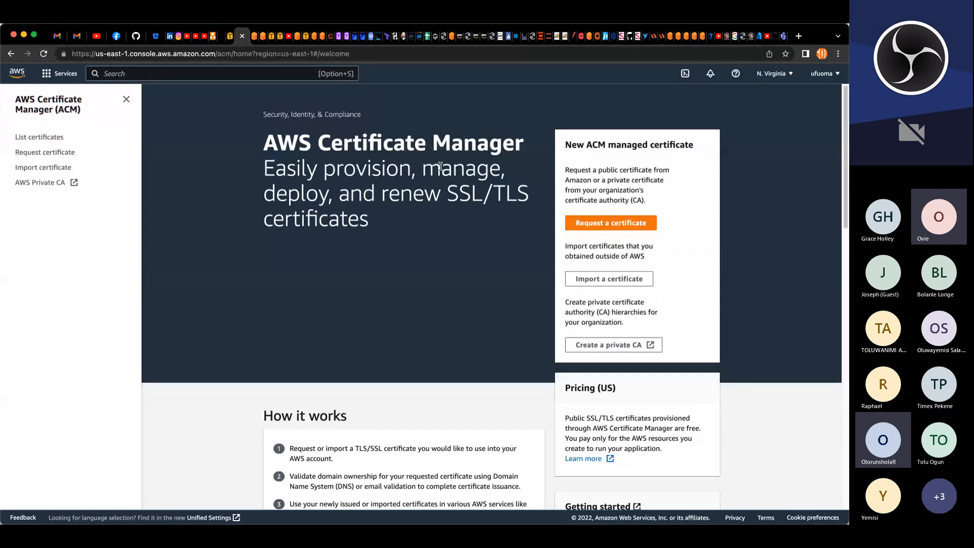
Step: Start a public certificate request for the domain *.ufuomaeleovie.com
{"action": "left_click", "coordinate": [584, 224]}
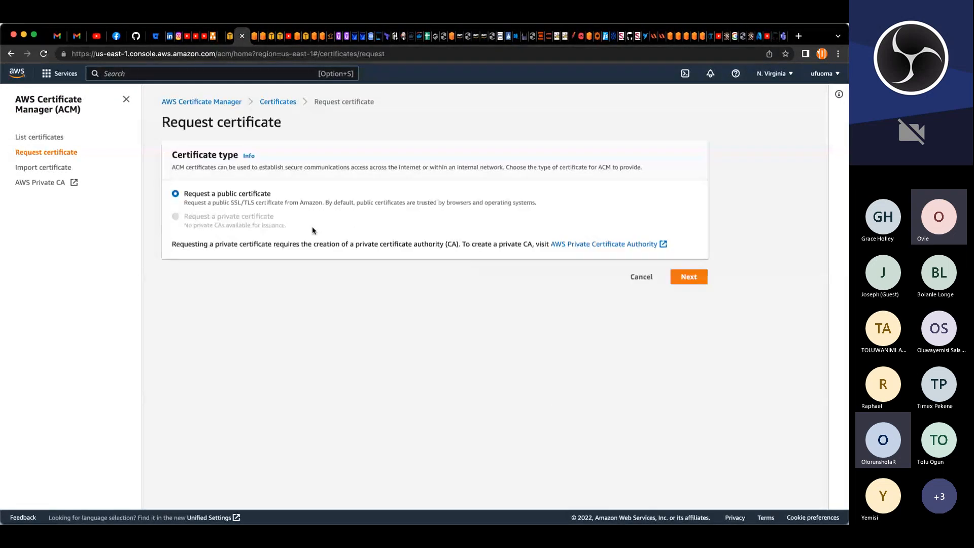
{"action": "left_click", "coordinate": [677, 277]}
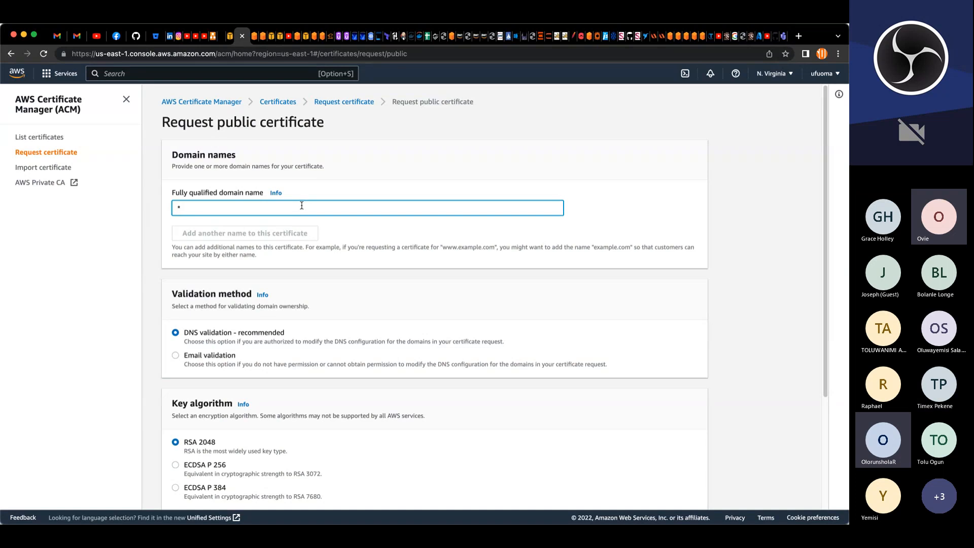
{"action": "type", "text": "ufuomaeleovie.com"}
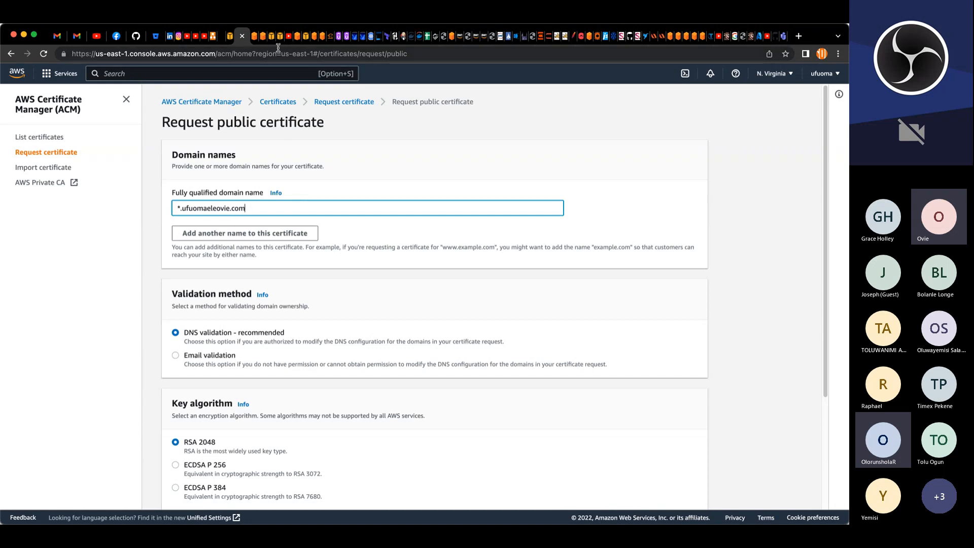
{"action": "left_click", "coordinate": [262, 232]}
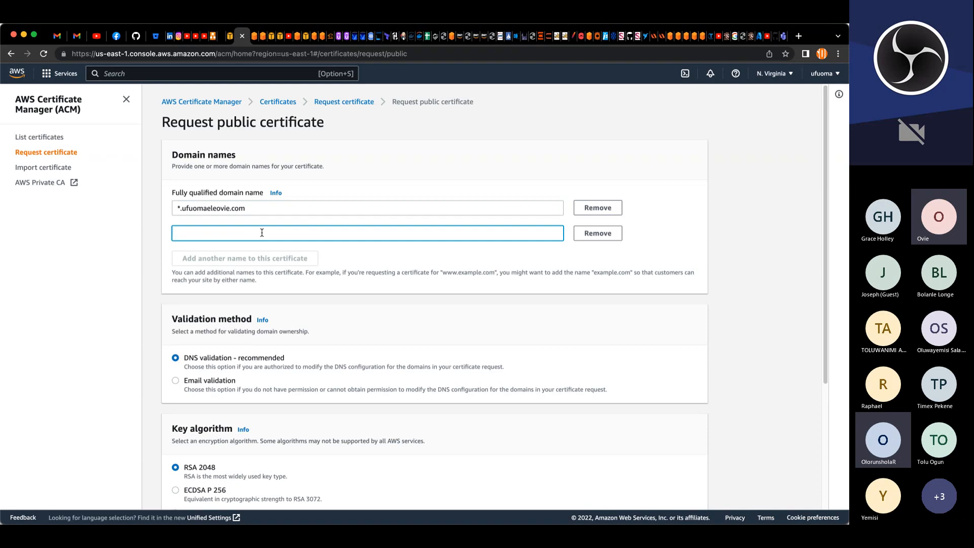
{"action": "left_click", "coordinate": [180, 209]}
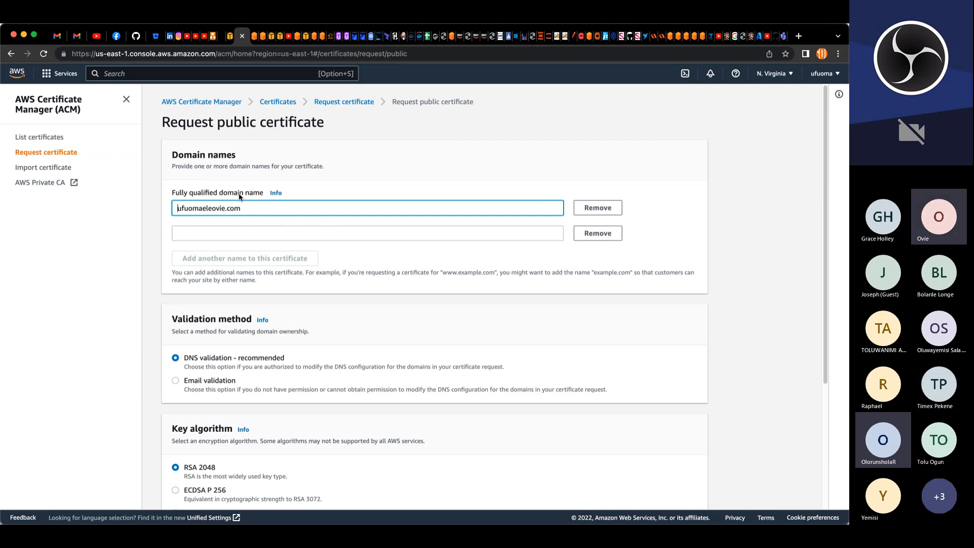
{"action": "key", "text": "Delete"}
{"action": "key", "text": "Delete"}
{"action": "key", "text": "Tab"}
{"action": "key", "text": "Tab"}
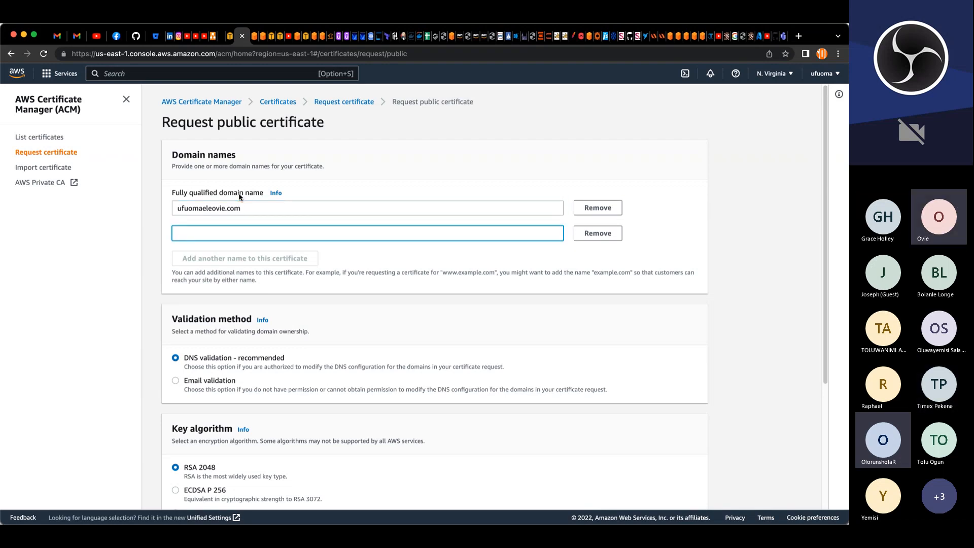
{"action": "type", "text": "www.ufuoma"}
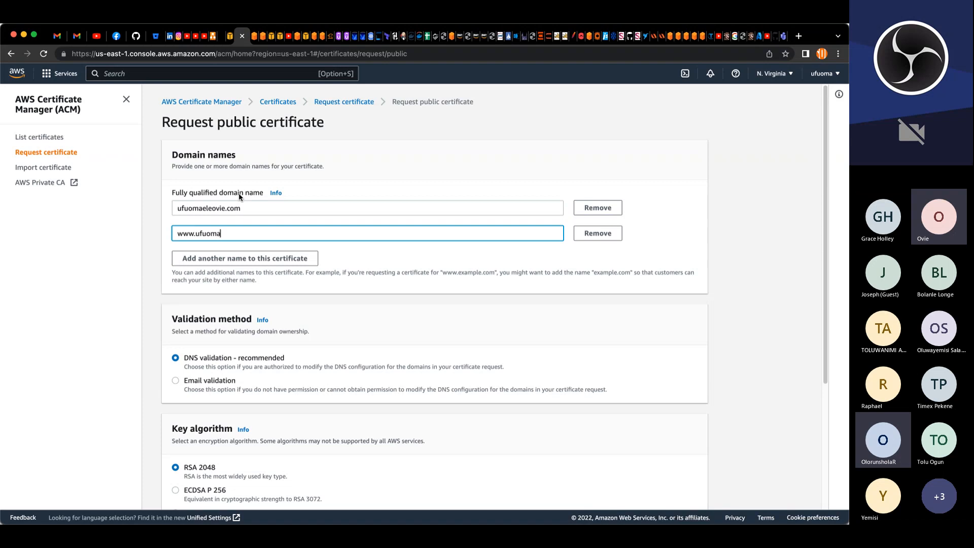
{"action": "type", "text": "eleovie.com"}
{"action": "left_click", "coordinate": [177, 208]}
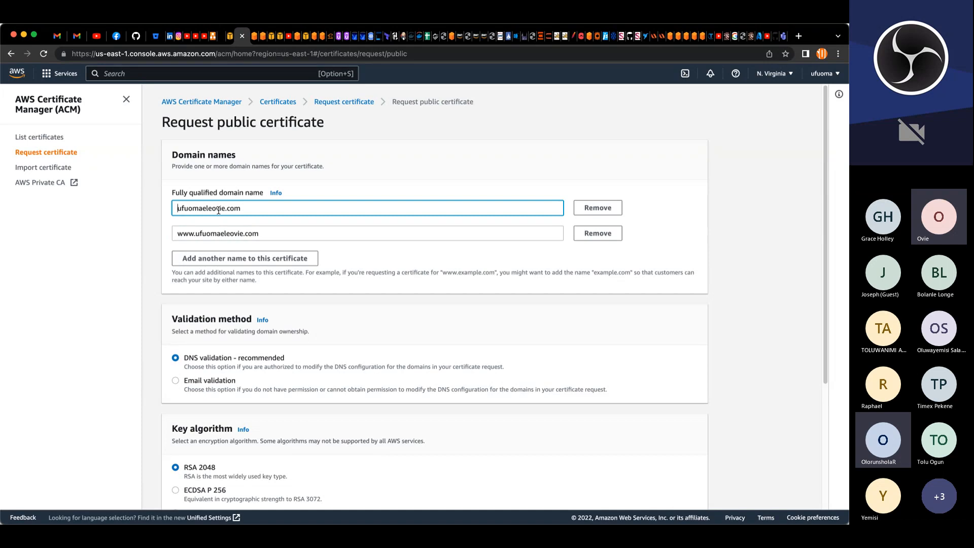
{"action": "type", "text": "*"}
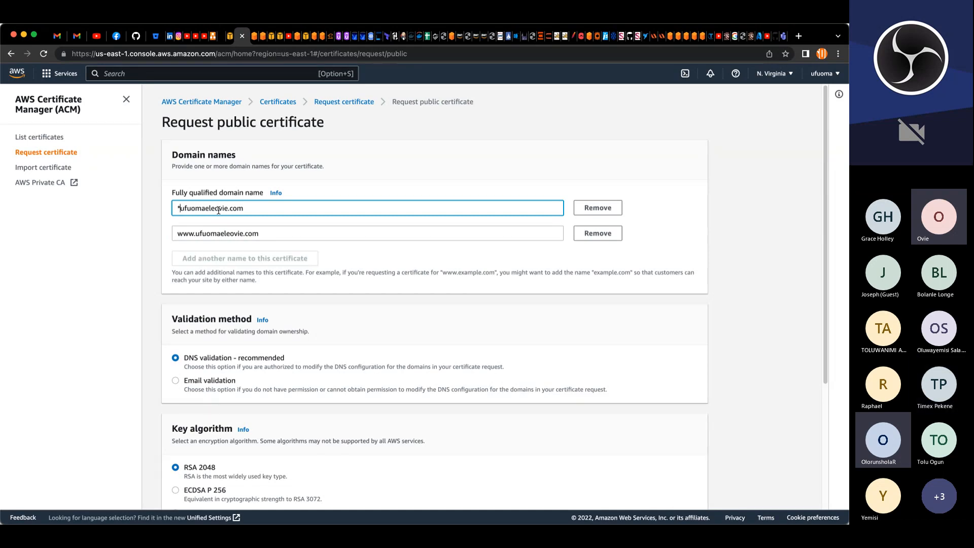
{"action": "type", "text": "."}
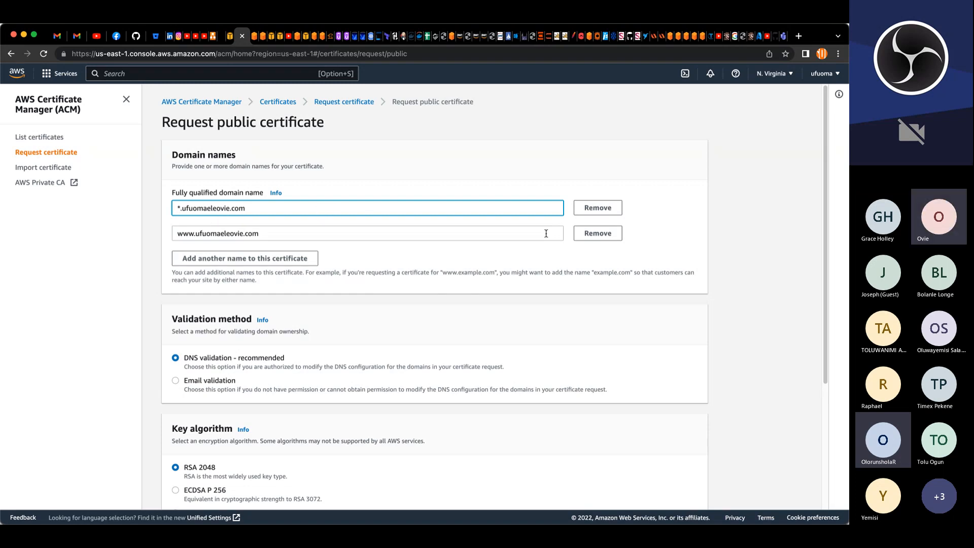
{"action": "left_click", "coordinate": [587, 239]}
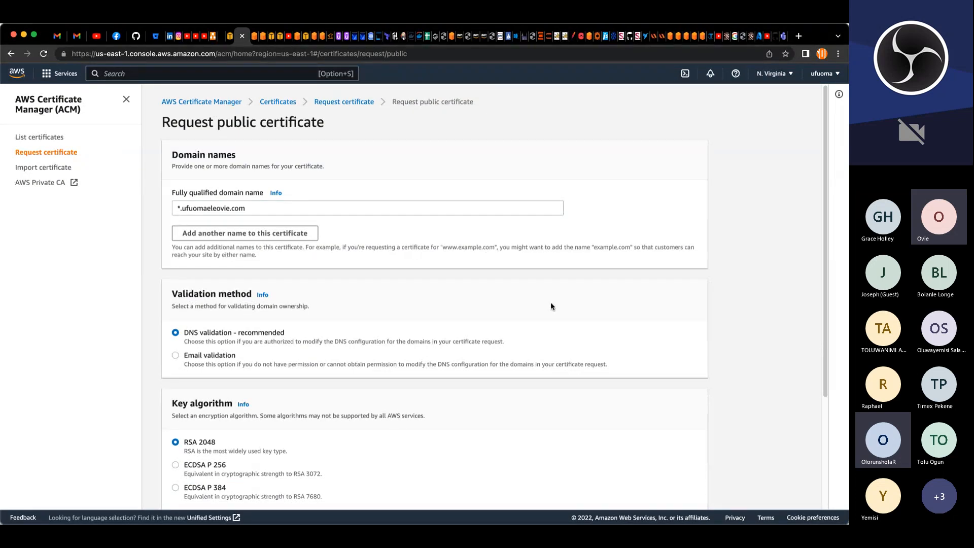
Step: Tag the certificate request with Name set to myDNS, then cancel the request
{"action": "scroll", "coordinate": [546, 312], "scroll_direction": "down", "scroll_amount": 3}
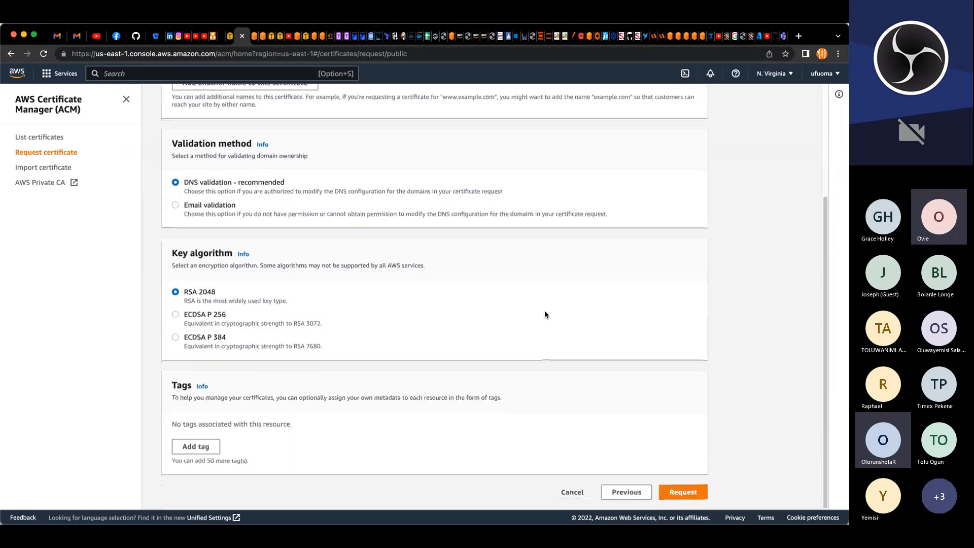
{"action": "left_click", "coordinate": [213, 445]}
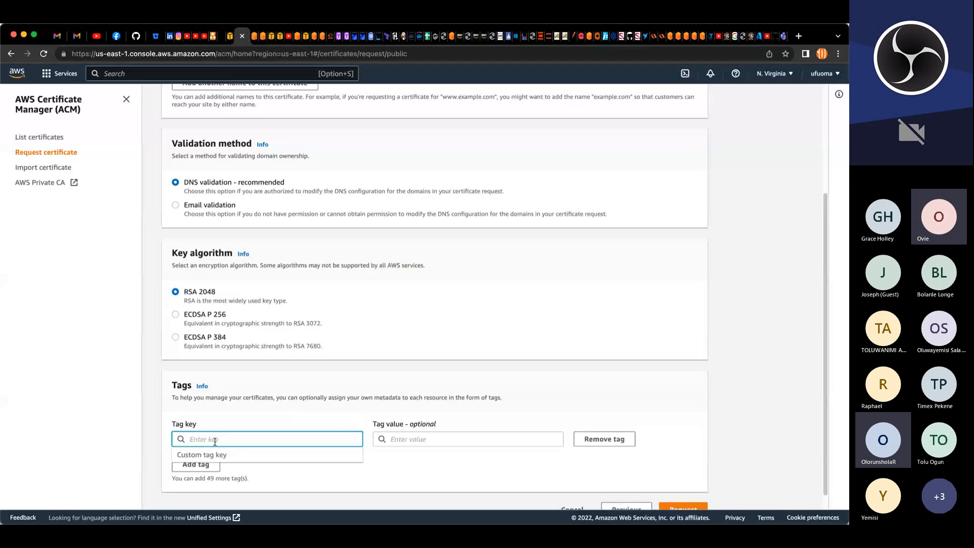
{"action": "type", "text": "Name"}
{"action": "key", "text": "Tab"}
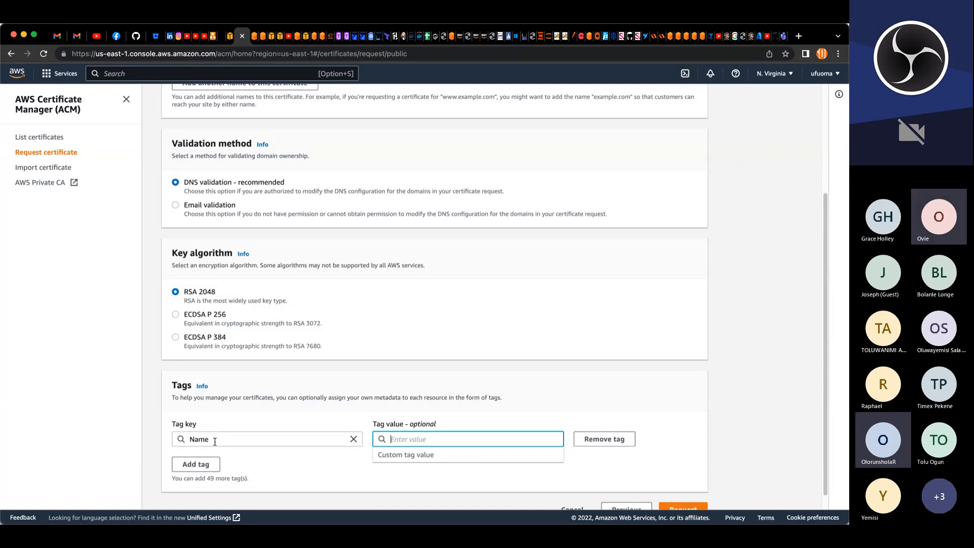
{"action": "type", "text": "*"}
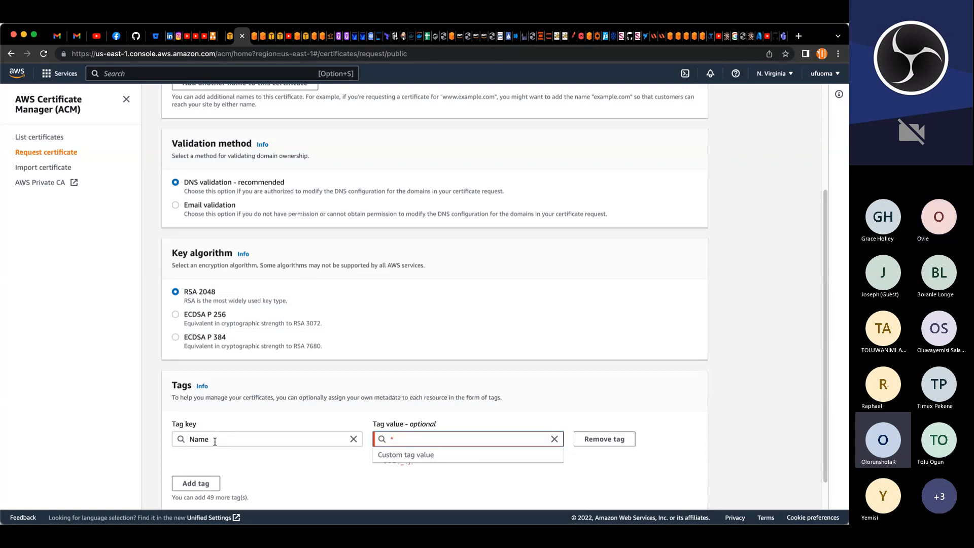
{"action": "type", "text": ".ufuoma"}
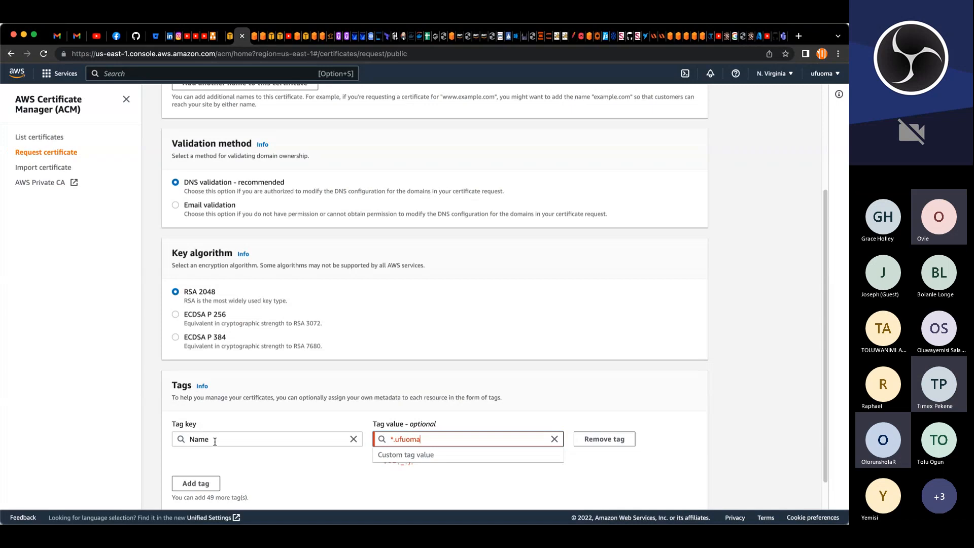
{"action": "type", "text": "eleovie.com"}
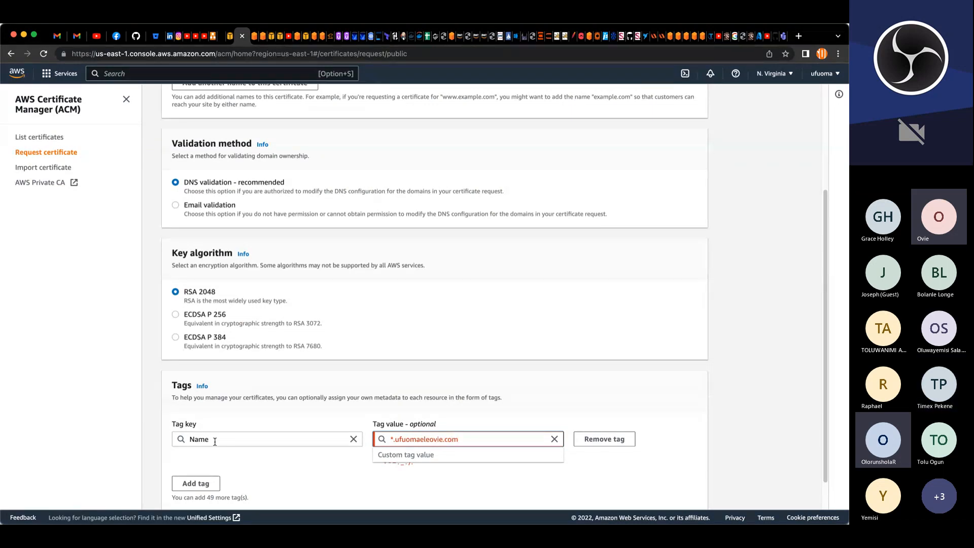
{"action": "key", "text": "BackSpace"}
{"action": "key", "text": "BackSpace"}
{"action": "key", "text": "BackSpace"}
{"action": "key", "text": "BackSpace"}
{"action": "key", "text": "BackSpace"}
{"action": "key", "text": "BackSpace"}
{"action": "key", "text": "BackSpace"}
{"action": "key", "text": "BackSpace"}
{"action": "key", "text": "BackSpace"}
{"action": "key", "text": "BackSpace"}
{"action": "key", "text": "BackSpace"}
{"action": "key", "text": "BackSpace"}
{"action": "key", "text": "BackSpace"}
{"action": "key", "text": "BackSpace"}
{"action": "key", "text": "BackSpace"}
{"action": "key", "text": "BackSpace"}
{"action": "key", "text": "BackSpace"}
{"action": "key", "text": "BackSpace"}
{"action": "key", "text": "BackSpace"}
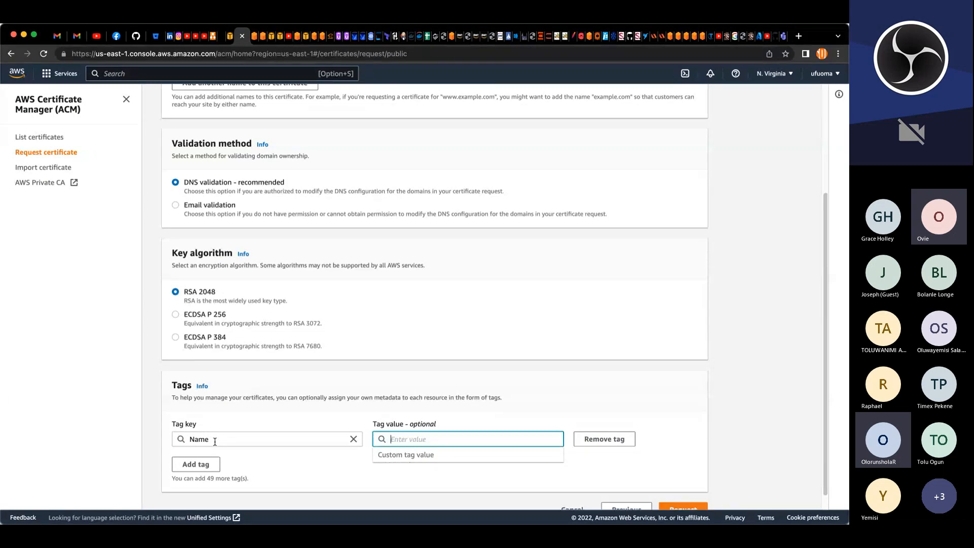
{"action": "type", "text": "myDN"}
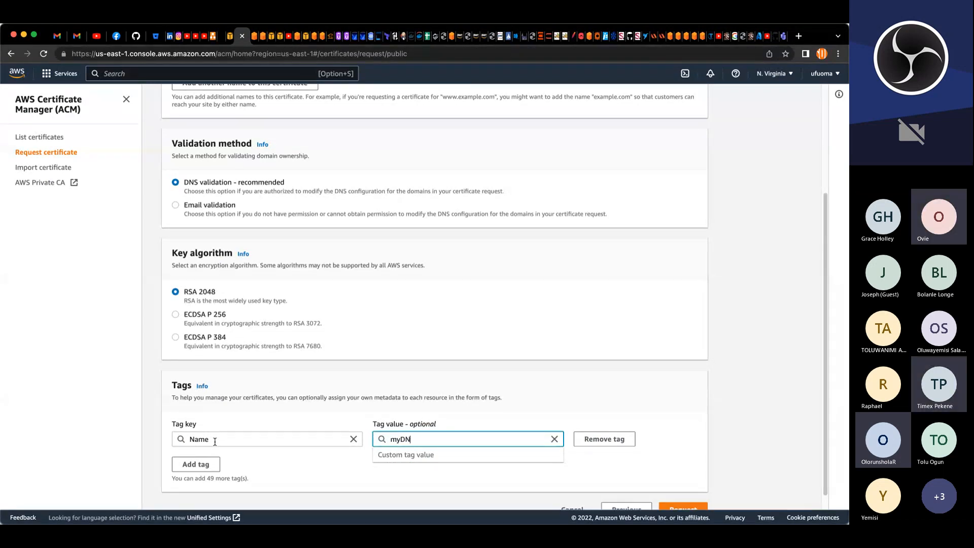
{"action": "type", "text": "S"}
{"action": "scroll", "coordinate": [217, 429], "scroll_direction": "down", "scroll_amount": 1}
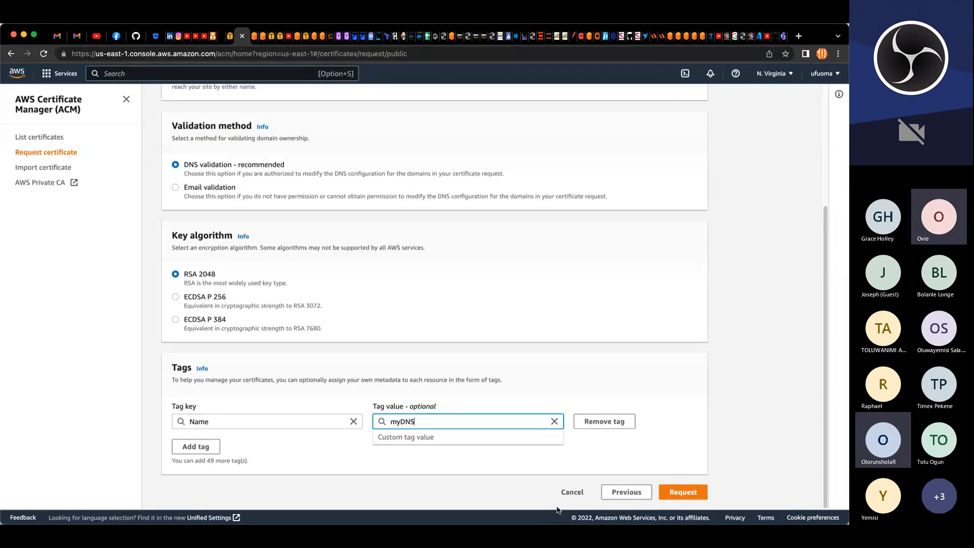
{"action": "left_click", "coordinate": [569, 493]}
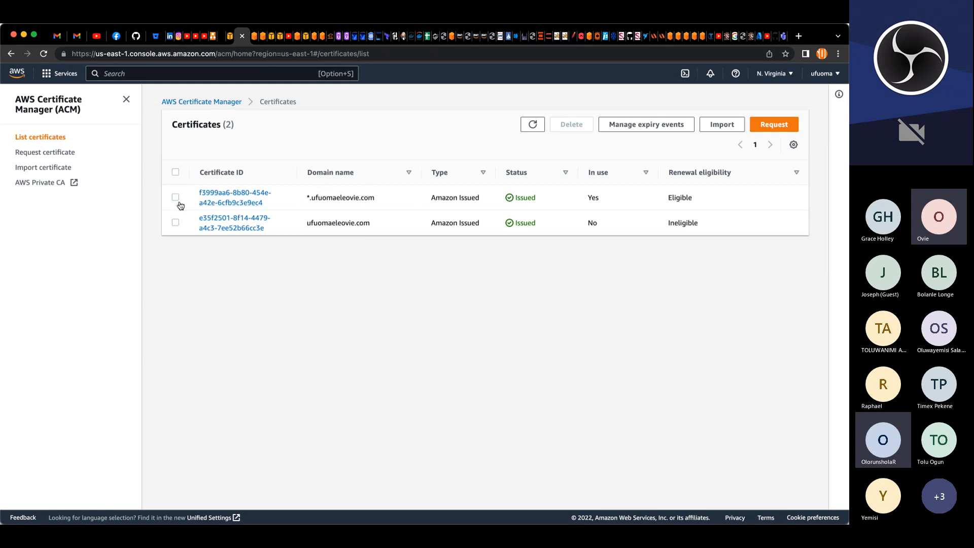
Step: Inspect the details and DNS validation records of the existing *.ufuomaeleovie.com certificate, then return to the certificates list
{"action": "left_click", "coordinate": [225, 202]}
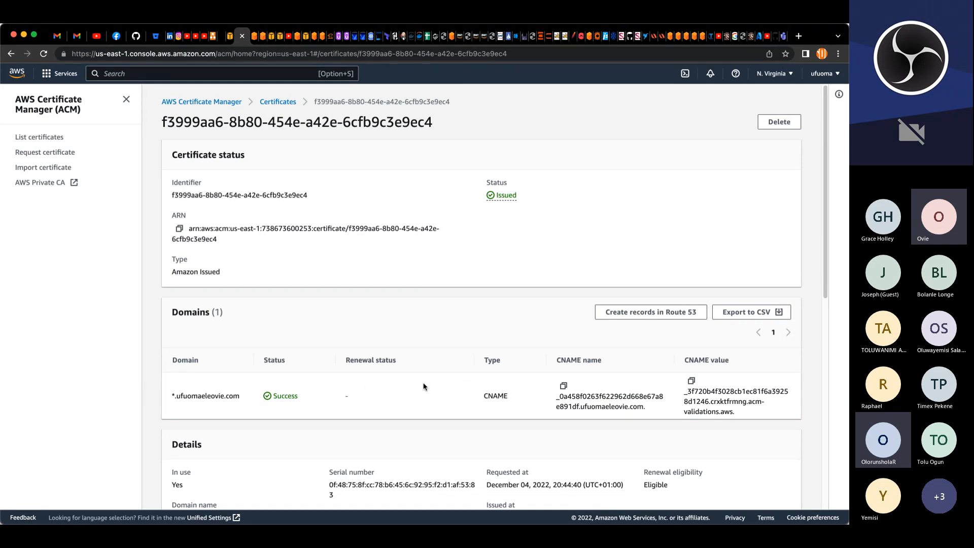
{"action": "scroll", "coordinate": [424, 387], "scroll_direction": "down", "scroll_amount": 2}
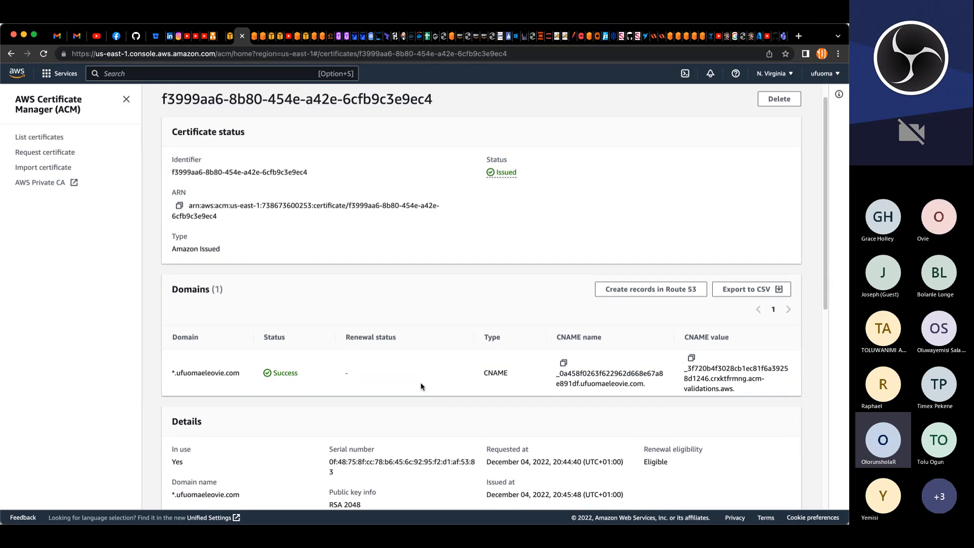
{"action": "scroll", "coordinate": [419, 381], "scroll_direction": "up", "scroll_amount": 2}
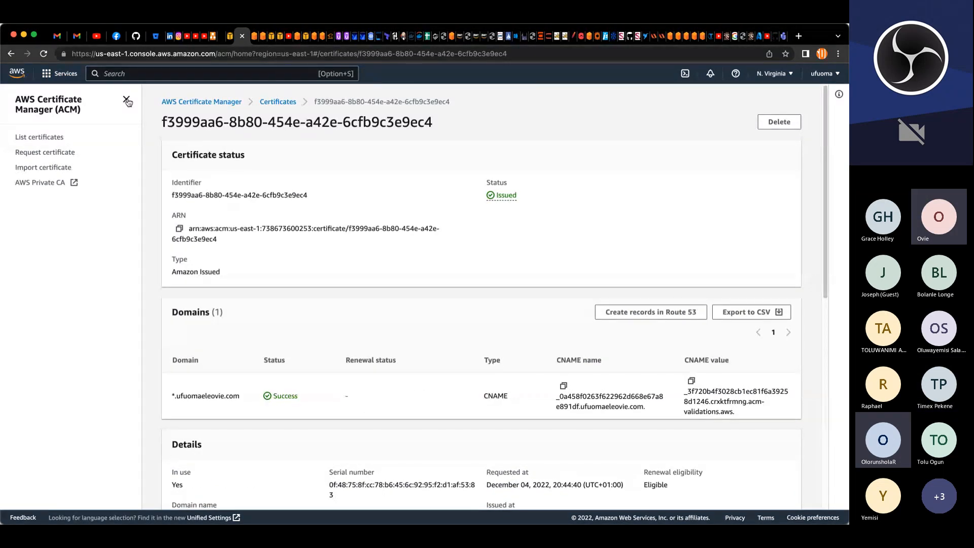
{"action": "left_click", "coordinate": [58, 138]}
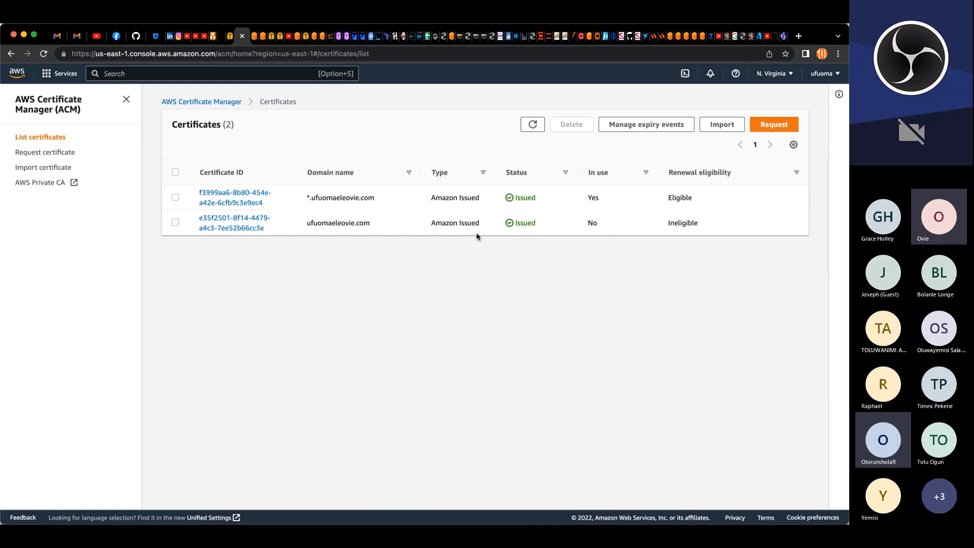
Step: Switch to the Elastic File System console and start creating a file system named project-NFS
{"action": "left_click", "coordinate": [256, 39]}
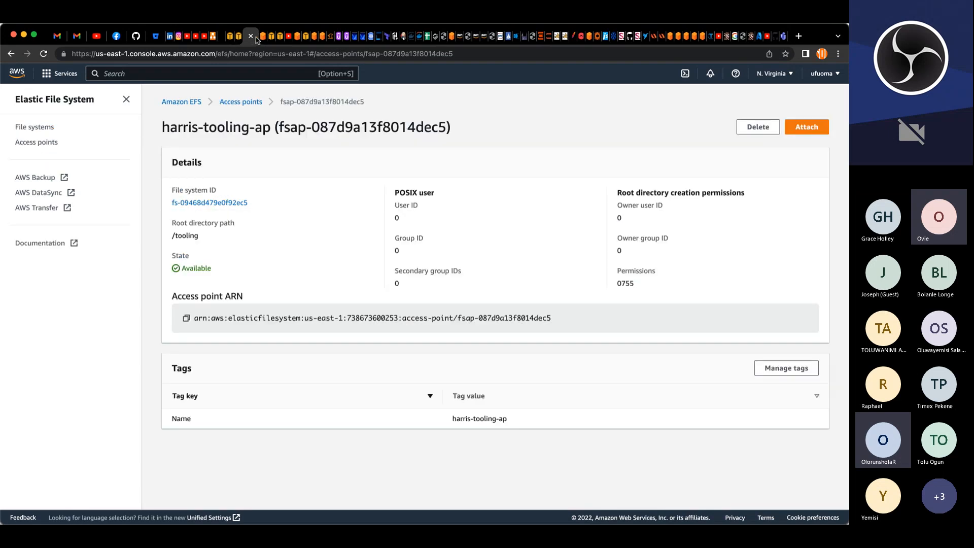
{"action": "left_click", "coordinate": [70, 104]}
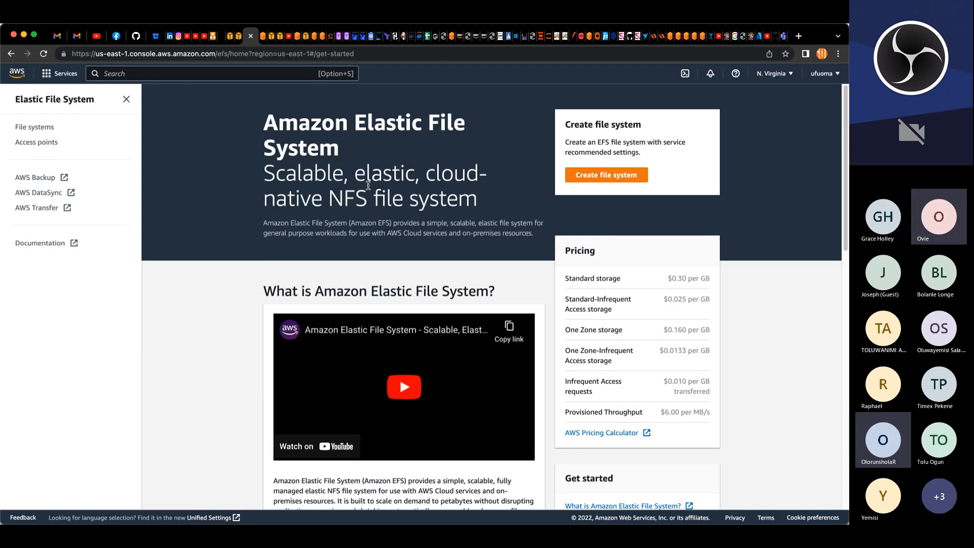
{"action": "left_click", "coordinate": [620, 176]}
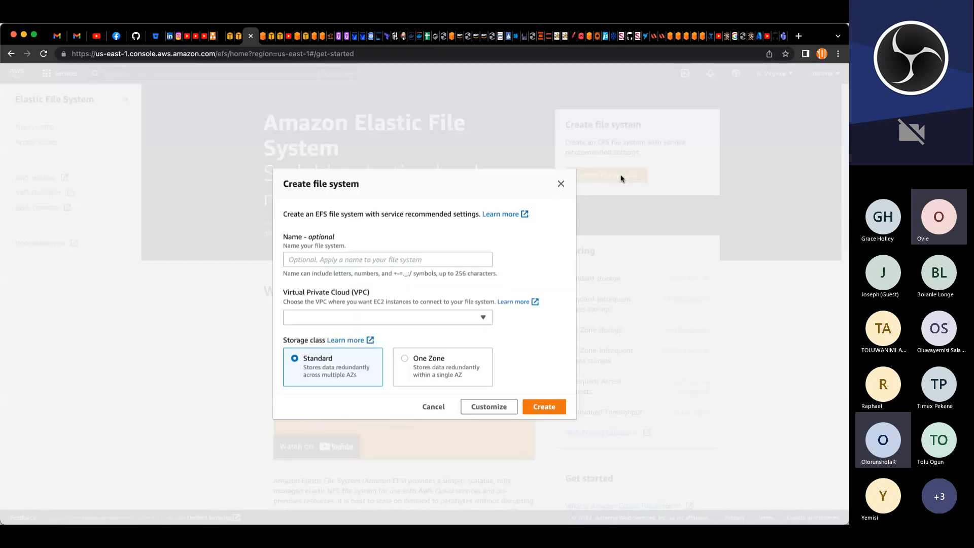
{"action": "left_click", "coordinate": [422, 258]}
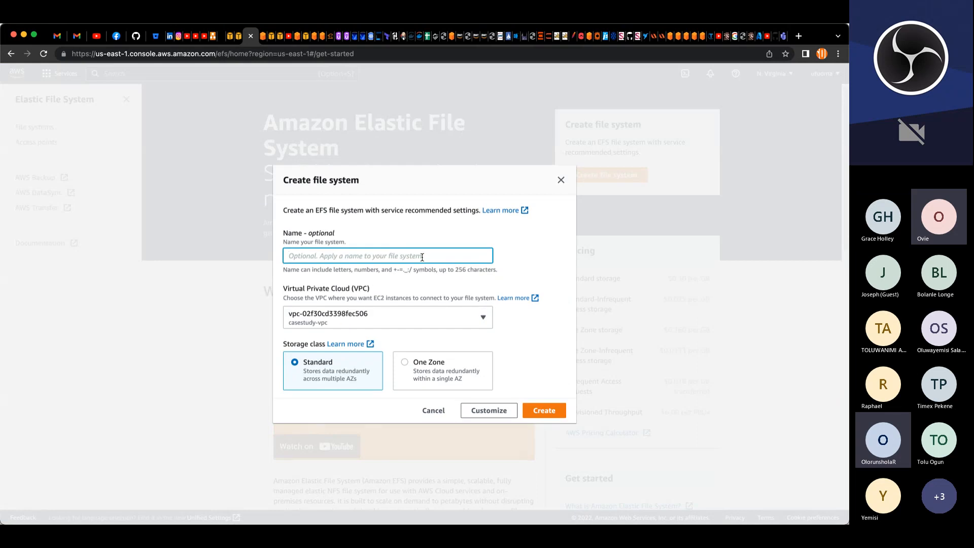
{"action": "type", "text": "project-"}
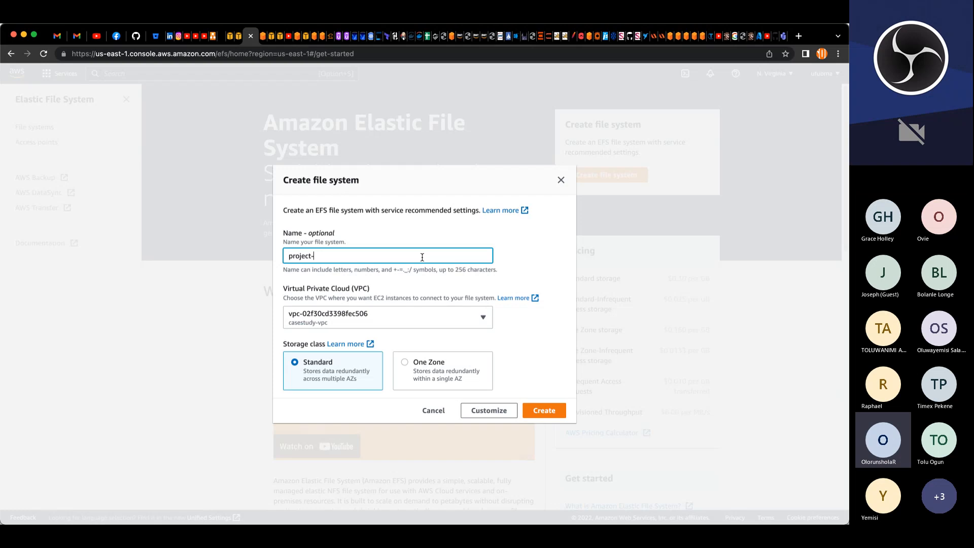
{"action": "type", "text": "NFS"}
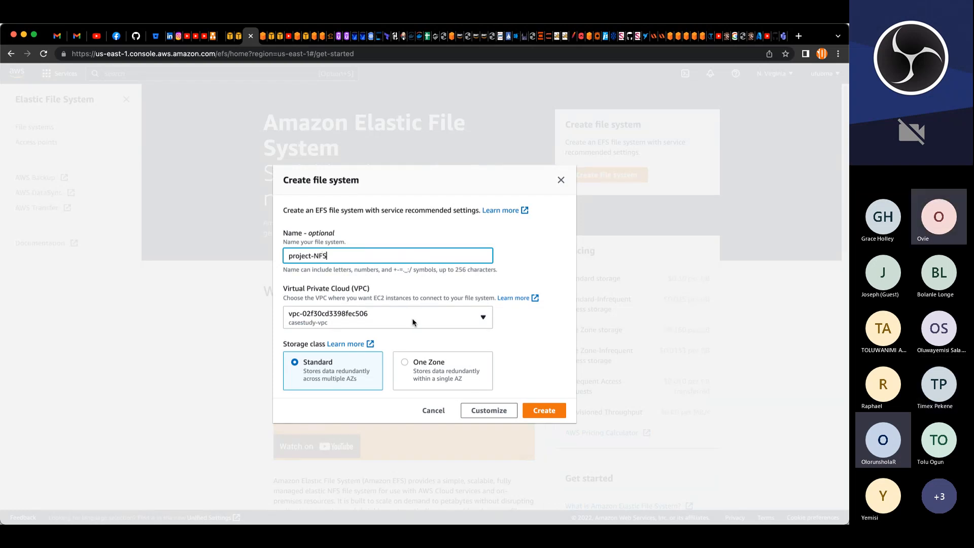
Step: Select project-VPC as the file system's VPC and open the customized file system settings
{"action": "left_click", "coordinate": [490, 324]}
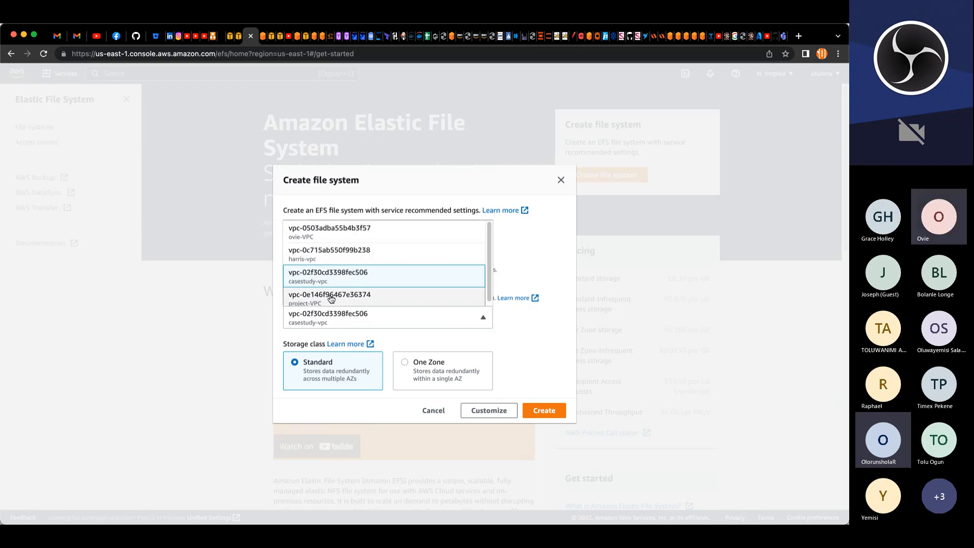
{"action": "scroll", "coordinate": [332, 296], "scroll_direction": "down", "scroll_amount": 1}
{"action": "scroll", "coordinate": [332, 294], "scroll_direction": "down", "scroll_amount": 1}
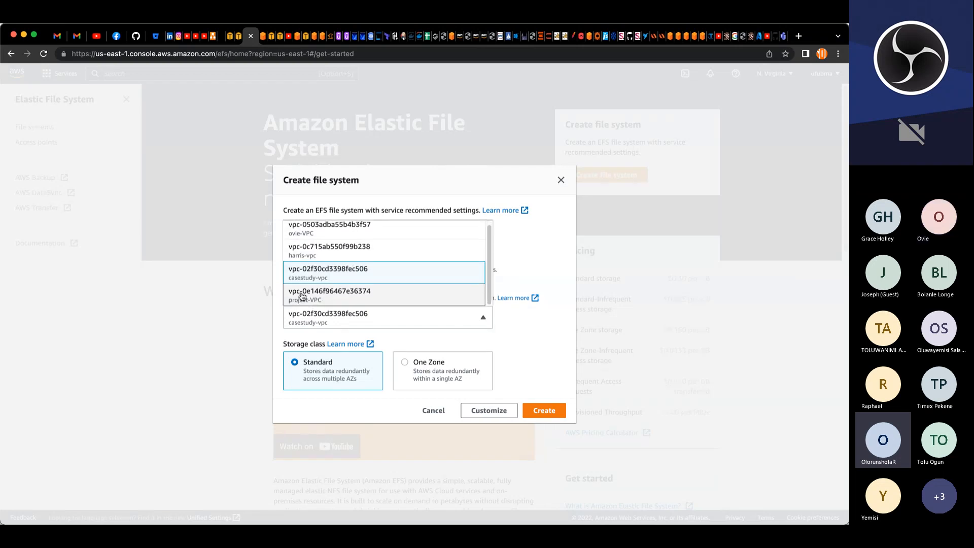
{"action": "left_click", "coordinate": [338, 299]}
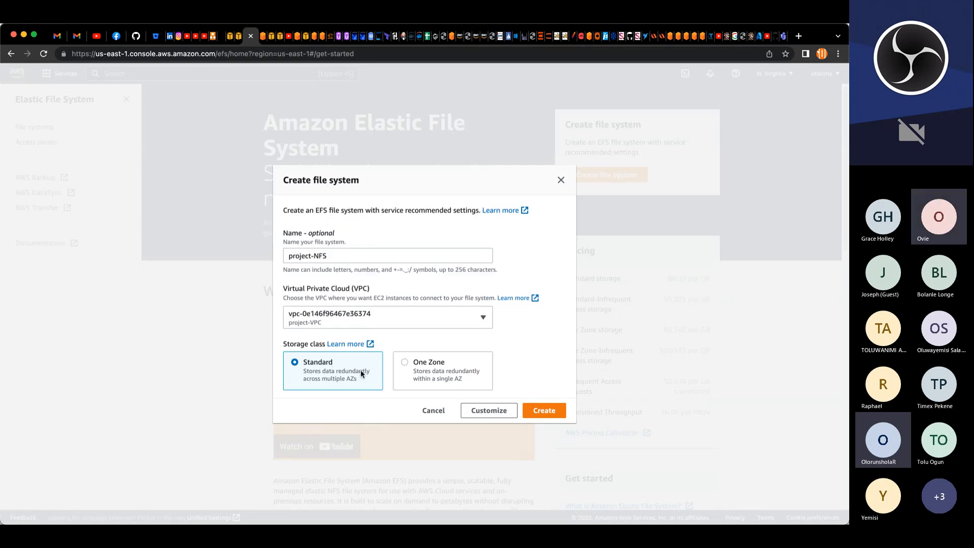
{"action": "left_click", "coordinate": [475, 412]}
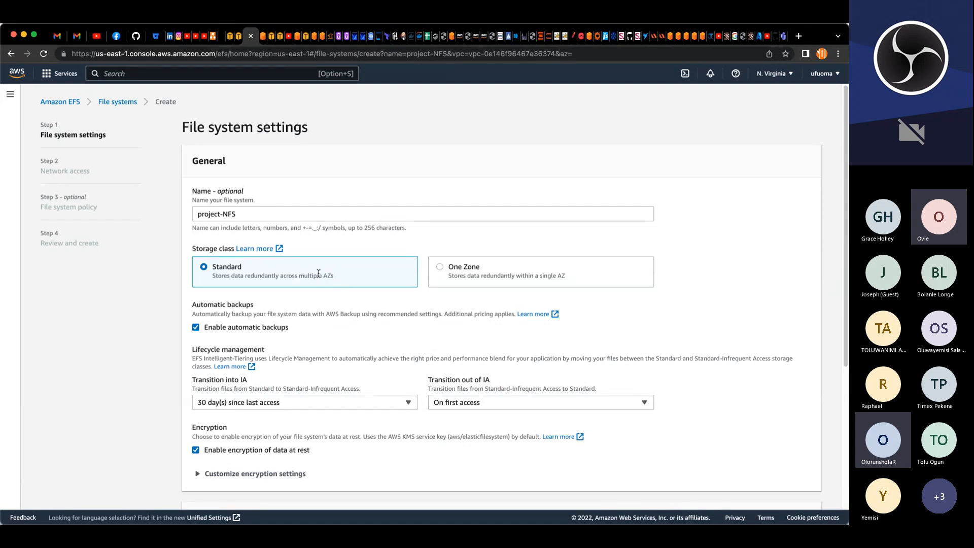
Step: Expand the file system's customized encryption settings to reveal the KMS key option
{"action": "scroll", "coordinate": [315, 273], "scroll_direction": "down", "scroll_amount": 1}
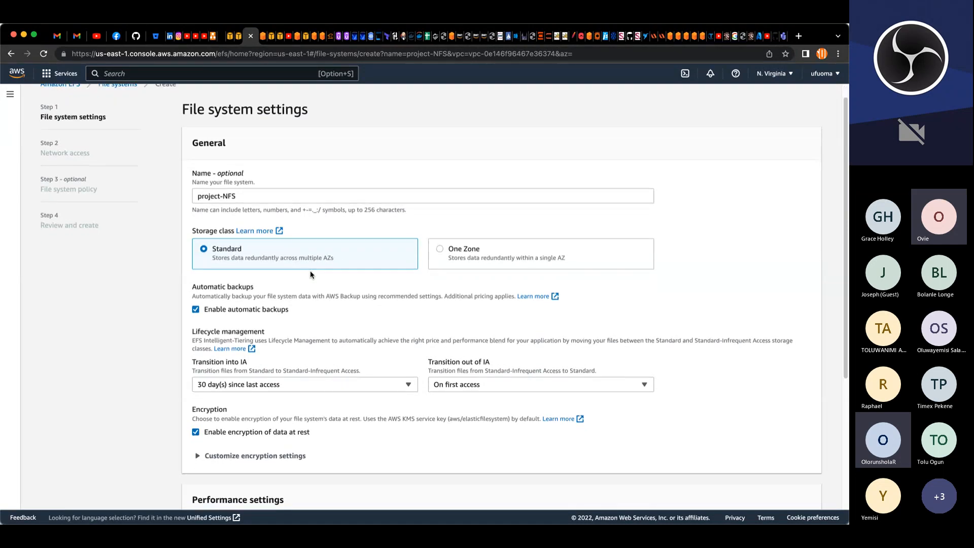
{"action": "scroll", "coordinate": [310, 274], "scroll_direction": "down", "scroll_amount": 4}
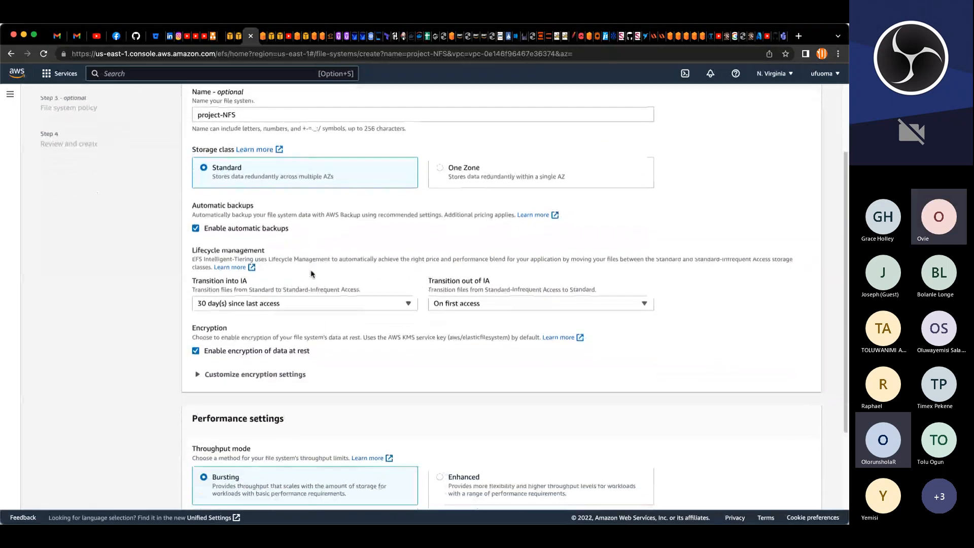
{"action": "scroll", "coordinate": [311, 274], "scroll_direction": "down", "scroll_amount": 5}
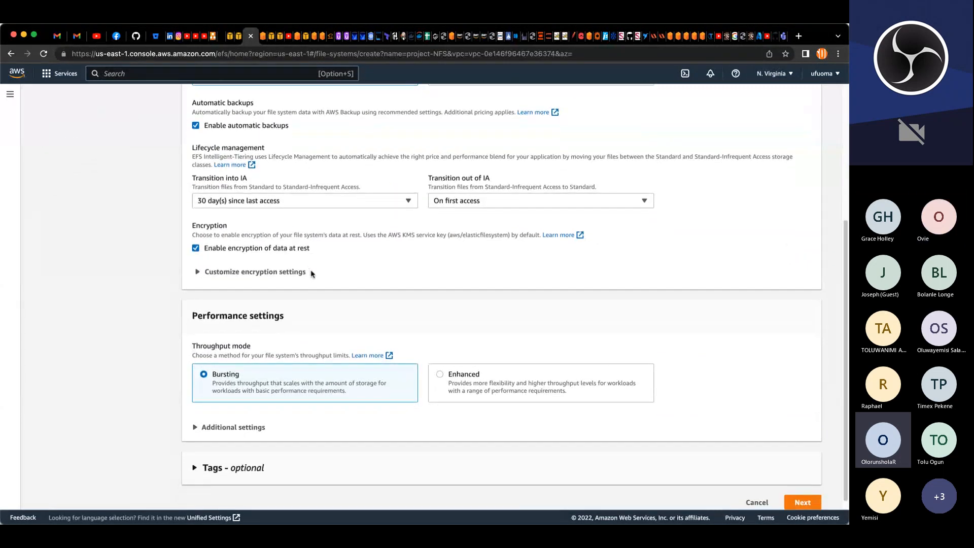
{"action": "scroll", "coordinate": [311, 274], "scroll_direction": "down", "scroll_amount": 1}
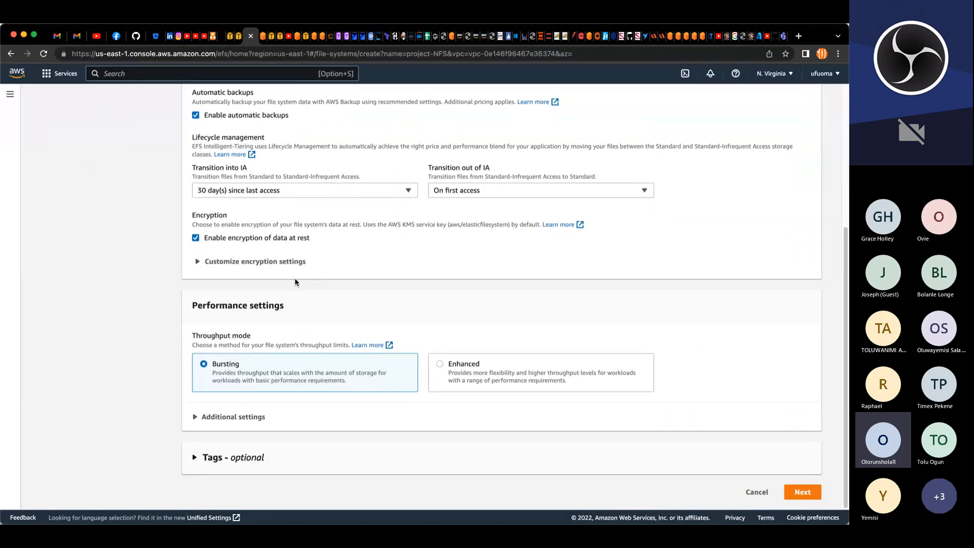
{"action": "left_click", "coordinate": [198, 262]}
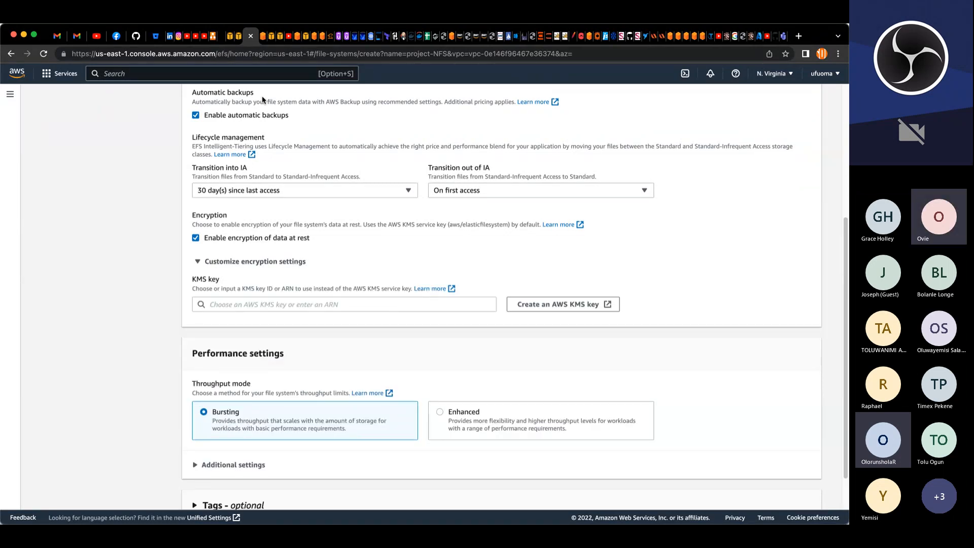
Step: Switch to the Key Management Service console and start creating a symmetric encrypt-and-decrypt key
{"action": "left_click", "coordinate": [263, 39]}
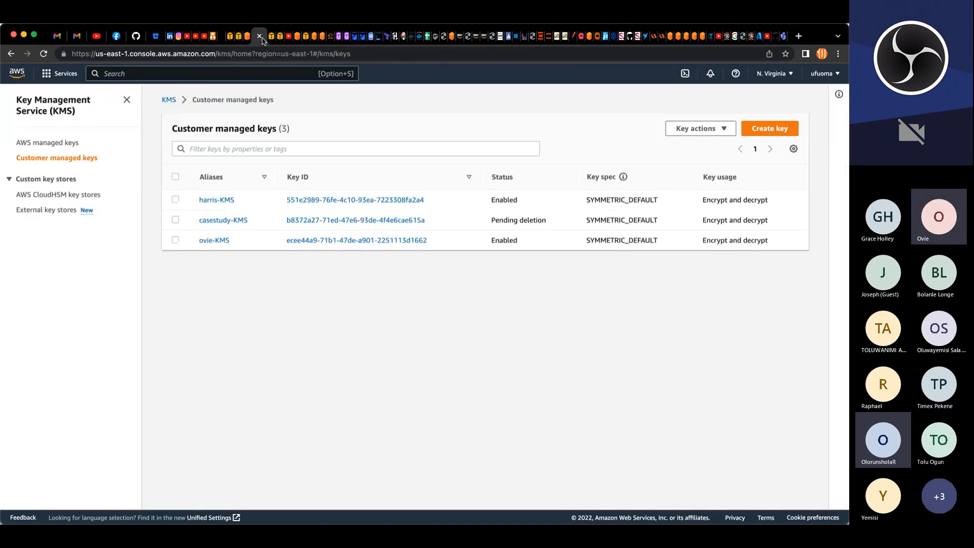
{"action": "left_click", "coordinate": [50, 111]}
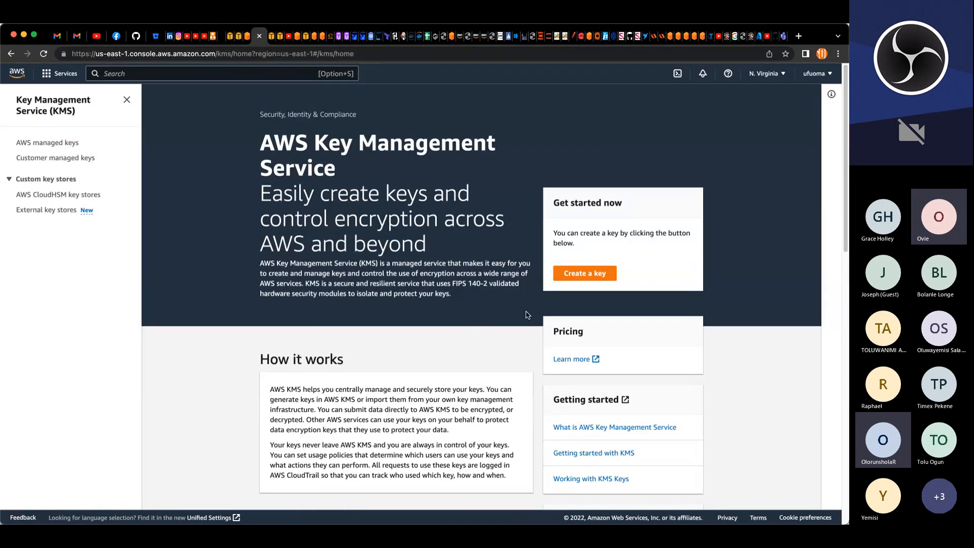
{"action": "left_click", "coordinate": [587, 279]}
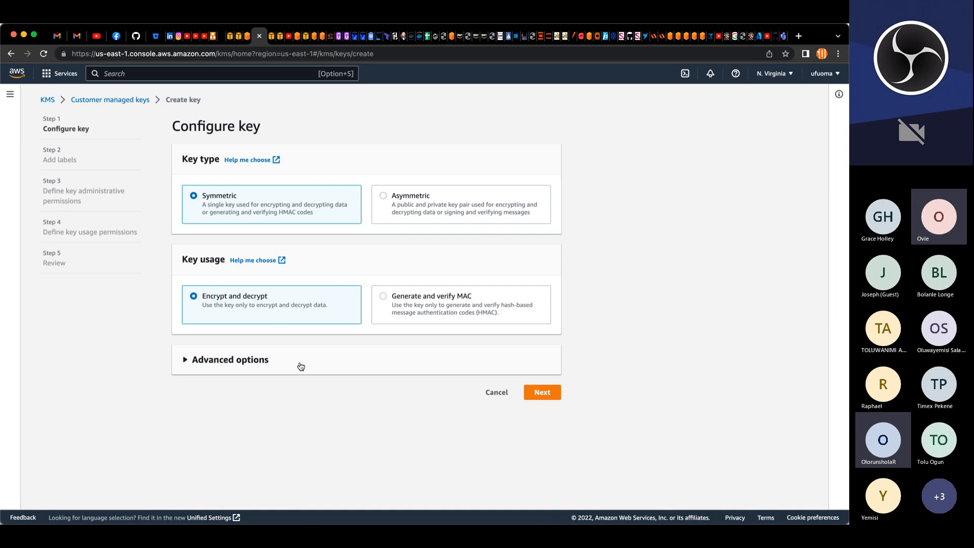
{"action": "left_click", "coordinate": [541, 393]}
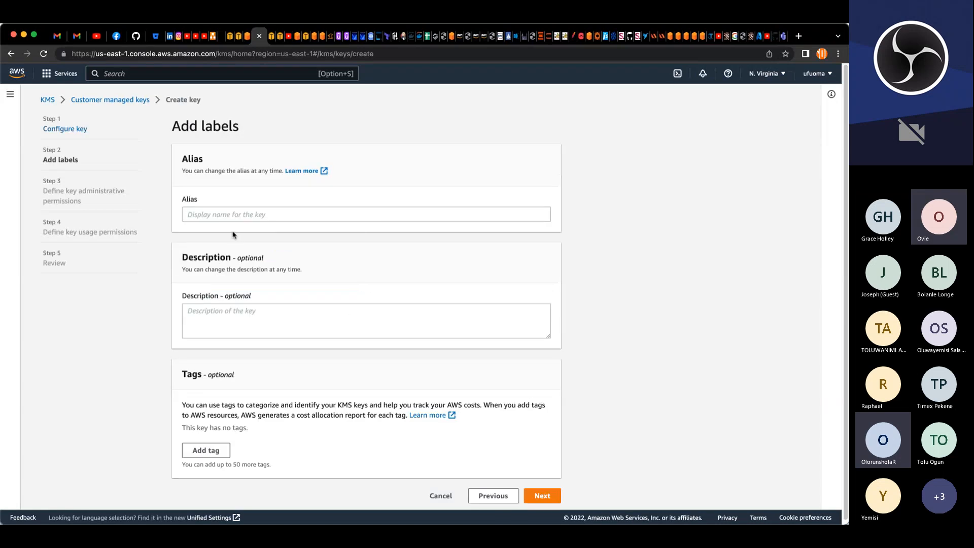
Step: Give the key the alias project-KMS and the description "for encryption and decryption of data in flight and at rest"
{"action": "left_click", "coordinate": [228, 216]}
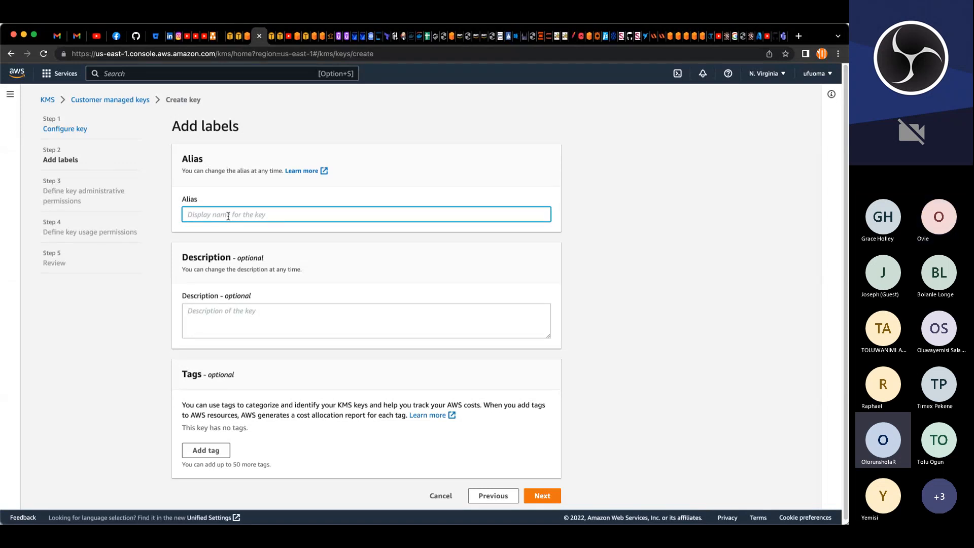
{"action": "type", "text": "PRO"}
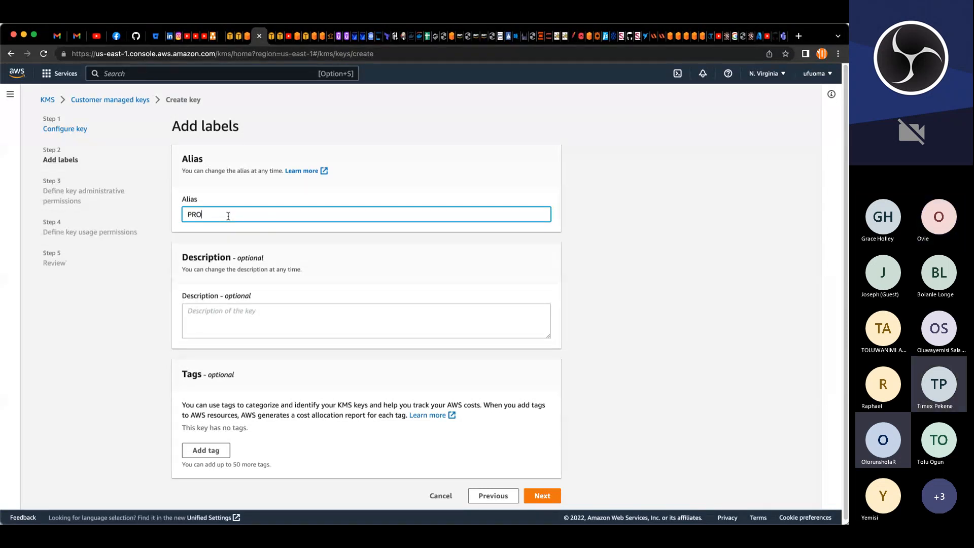
{"action": "key", "text": "BackSpace"}
{"action": "key", "text": "BackSpace"}
{"action": "key", "text": "BackSpace"}
{"action": "type", "text": "proje"}
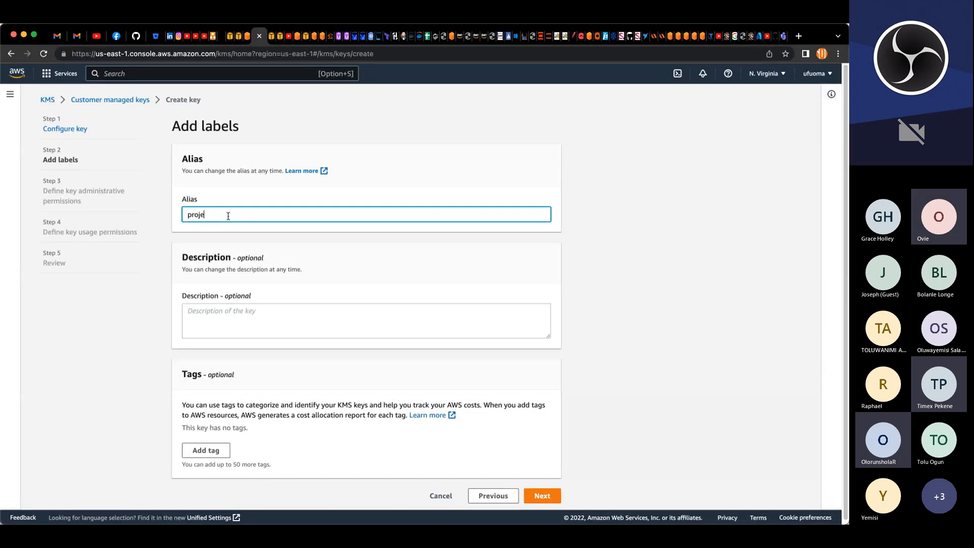
{"action": "type", "text": "ct-KMS"}
{"action": "left_click", "coordinate": [251, 316]}
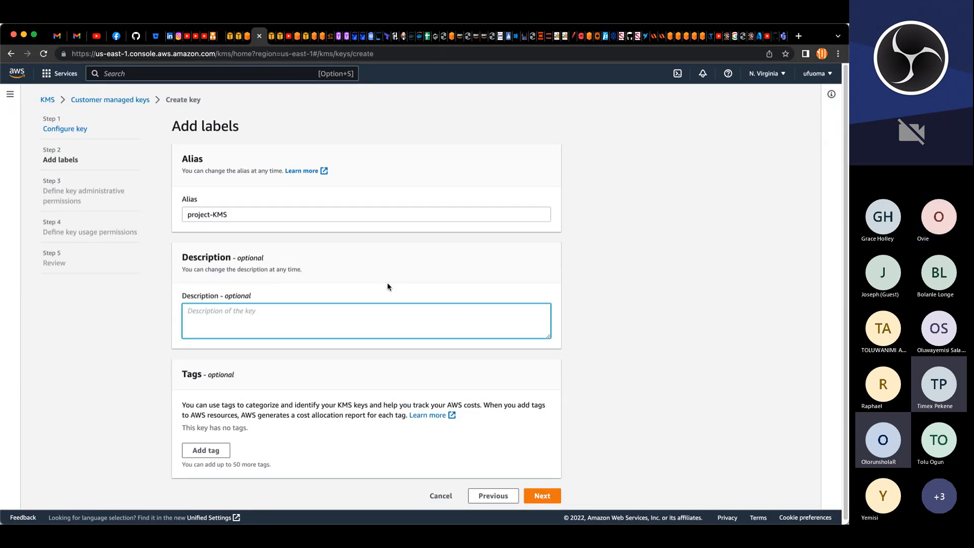
{"action": "type", "text": "f"}
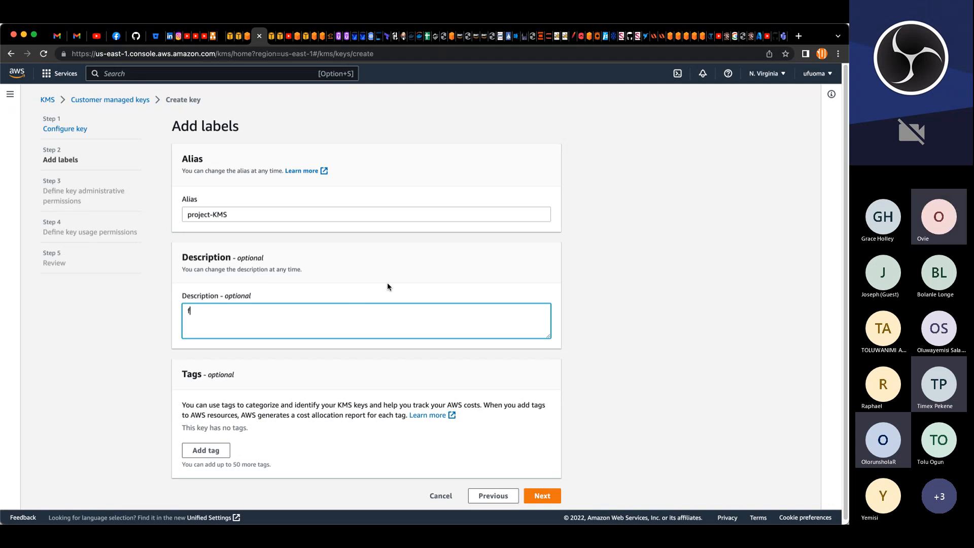
{"action": "type", "text": "or encry"}
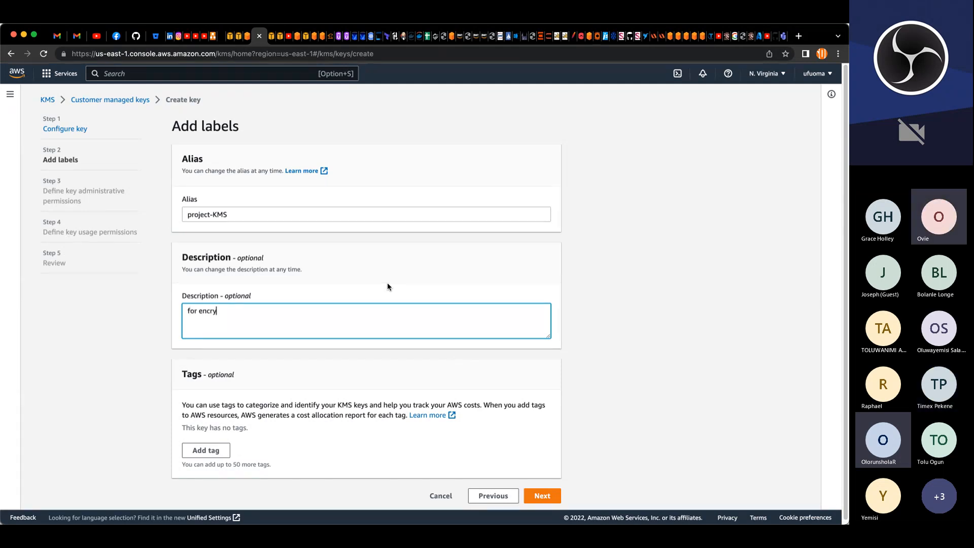
{"action": "type", "text": "ption and decryption of data"}
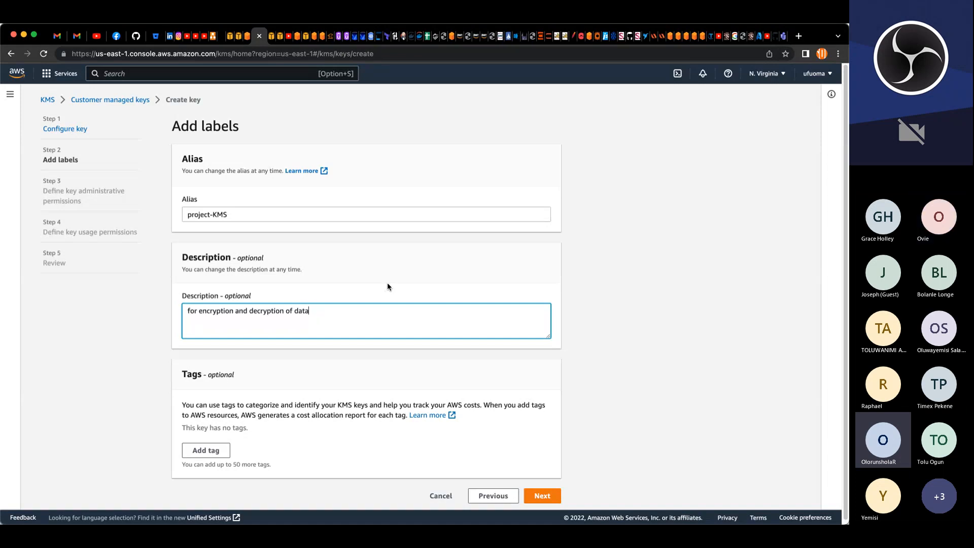
{"action": "scroll", "coordinate": [493, 333], "scroll_direction": "down", "scroll_amount": 1}
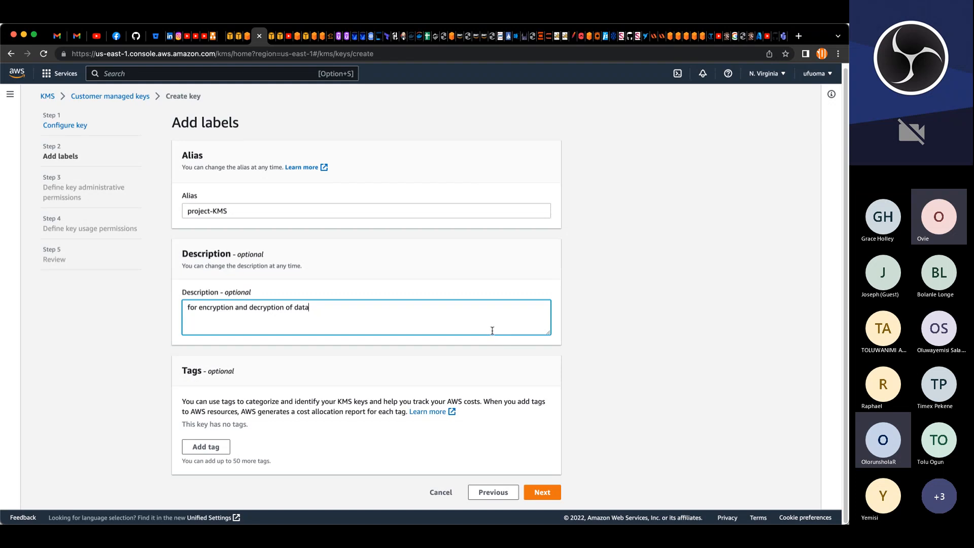
{"action": "type", "text": "in flight and at rest"}
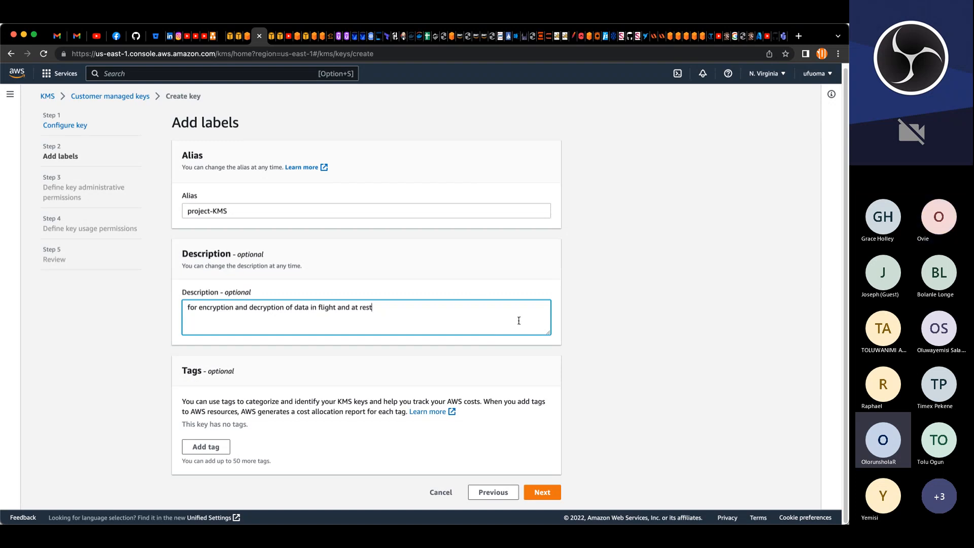
Step: Add a tag with key Name and value project-KMS to the key, then continue
{"action": "left_click", "coordinate": [201, 446]}
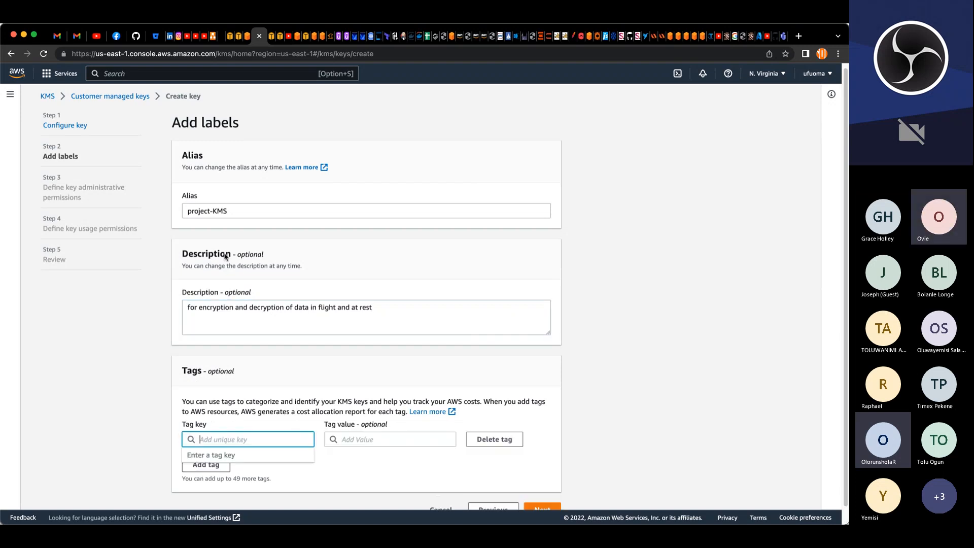
{"action": "left_click_drag", "start_coordinate": [230, 209], "coordinate": [184, 210]}
{"action": "key", "text": "super+c"}
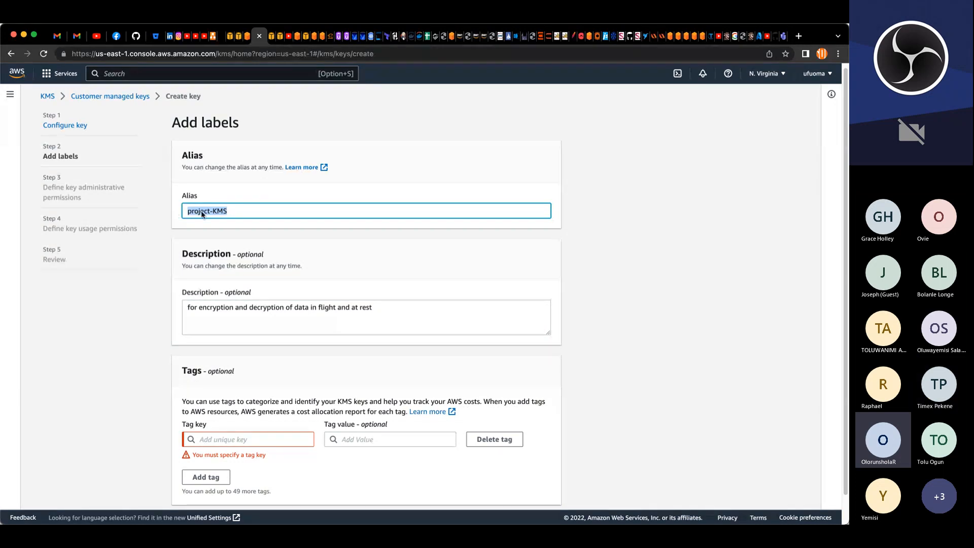
{"action": "left_click", "coordinate": [273, 439]}
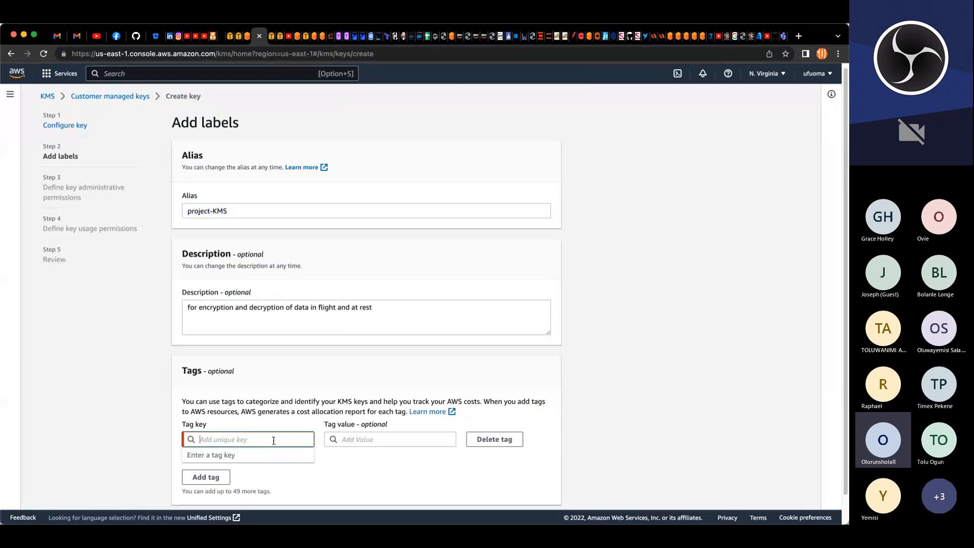
{"action": "type", "text": "Name"}
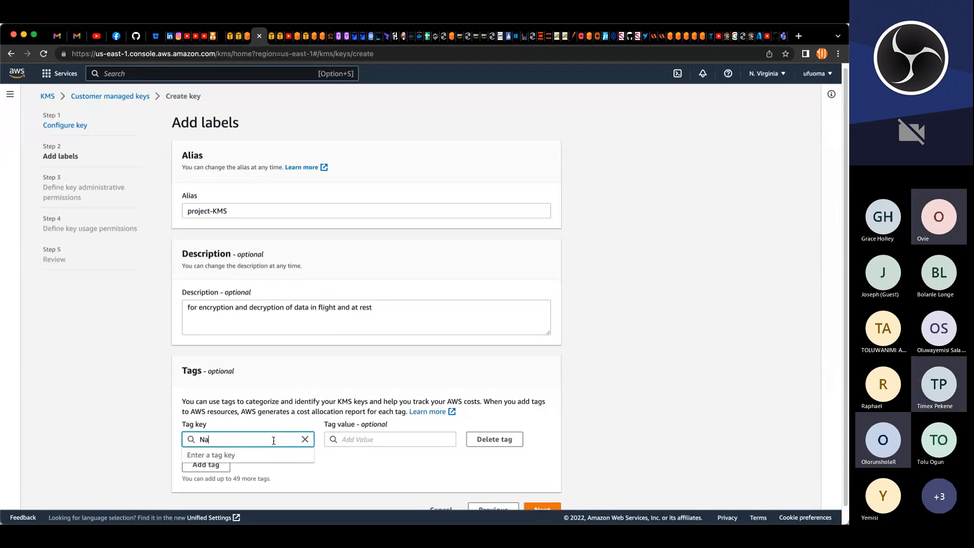
{"action": "key", "text": "Tab"}
{"action": "key", "text": "super+v"}
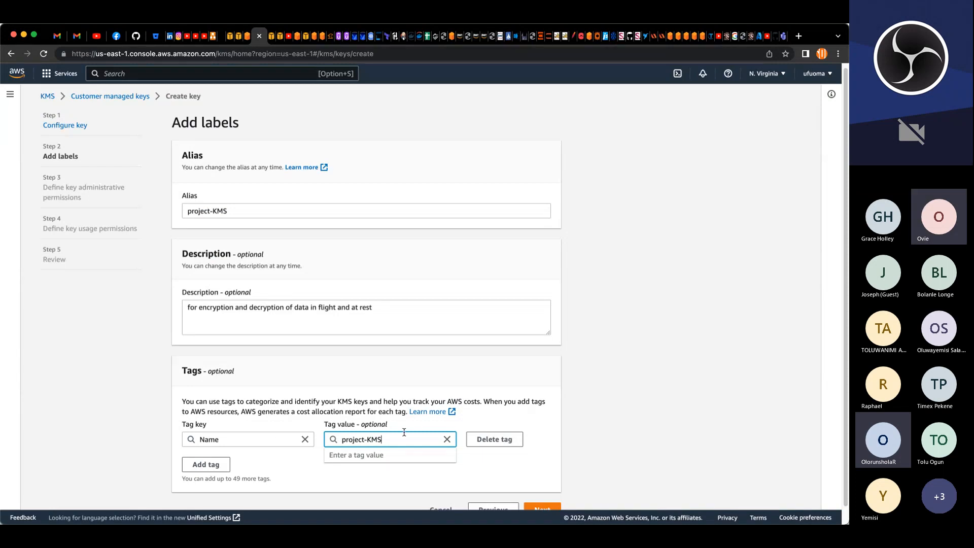
{"action": "left_click", "coordinate": [536, 482]}
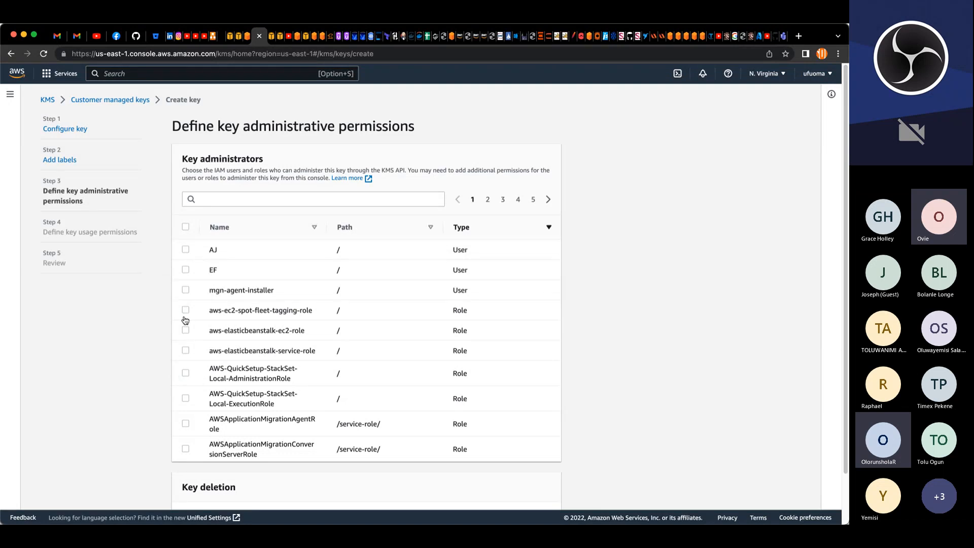
Step: Select the user AJ as the key administrator and continue
{"action": "left_click", "coordinate": [186, 251]}
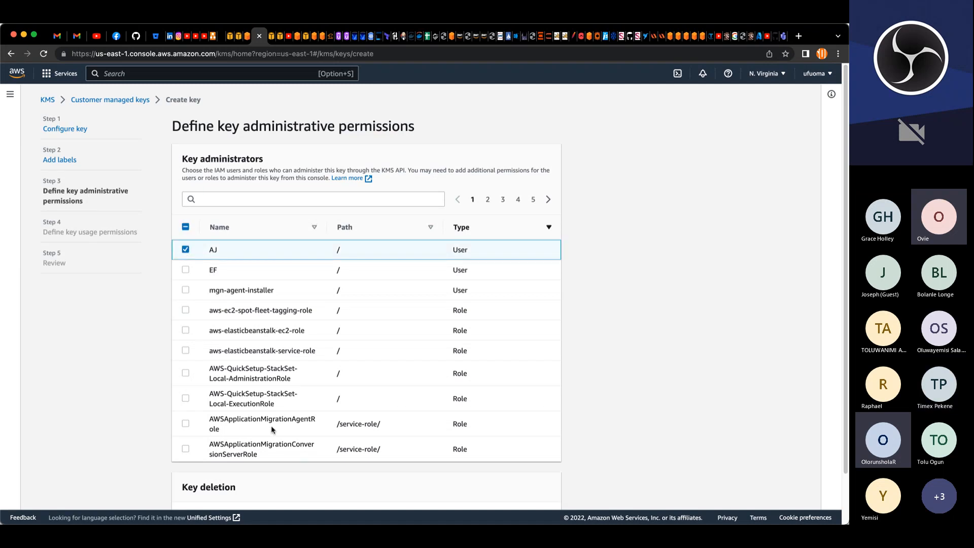
{"action": "scroll", "coordinate": [355, 446], "scroll_direction": "down", "scroll_amount": 2}
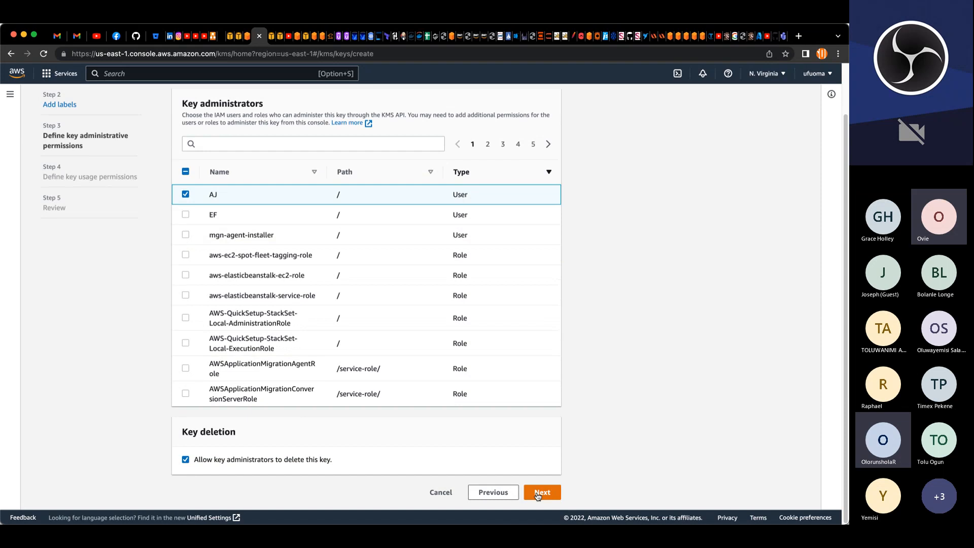
{"action": "left_click", "coordinate": [539, 492]}
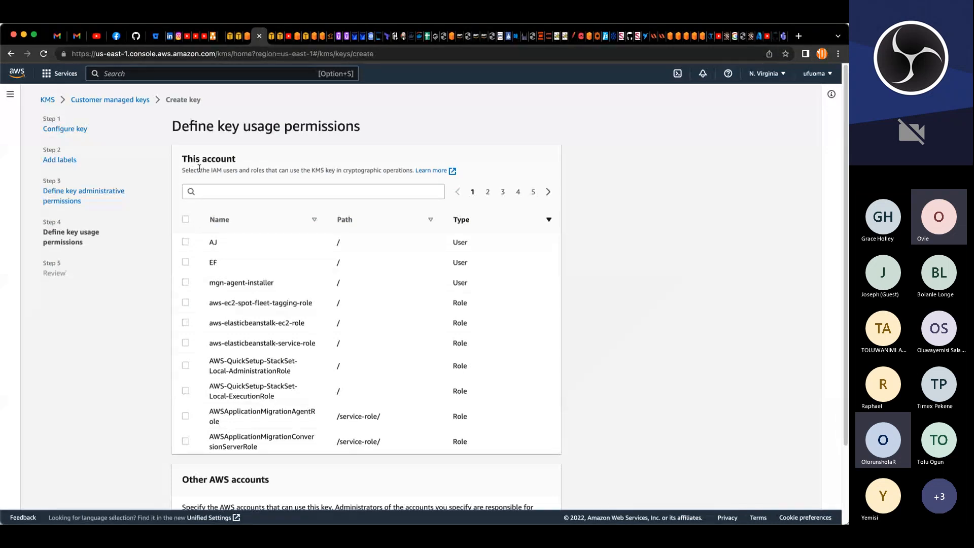
Step: Grant the user AJ permission to use the key and continue
{"action": "left_click", "coordinate": [186, 244]}
{"action": "scroll", "coordinate": [339, 491], "scroll_direction": "down", "scroll_amount": 3}
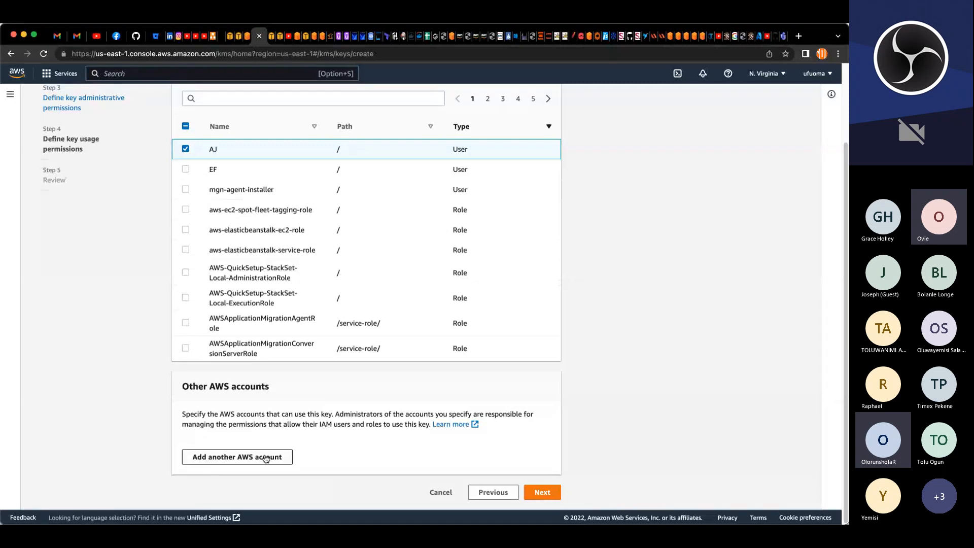
{"action": "left_click", "coordinate": [543, 492]}
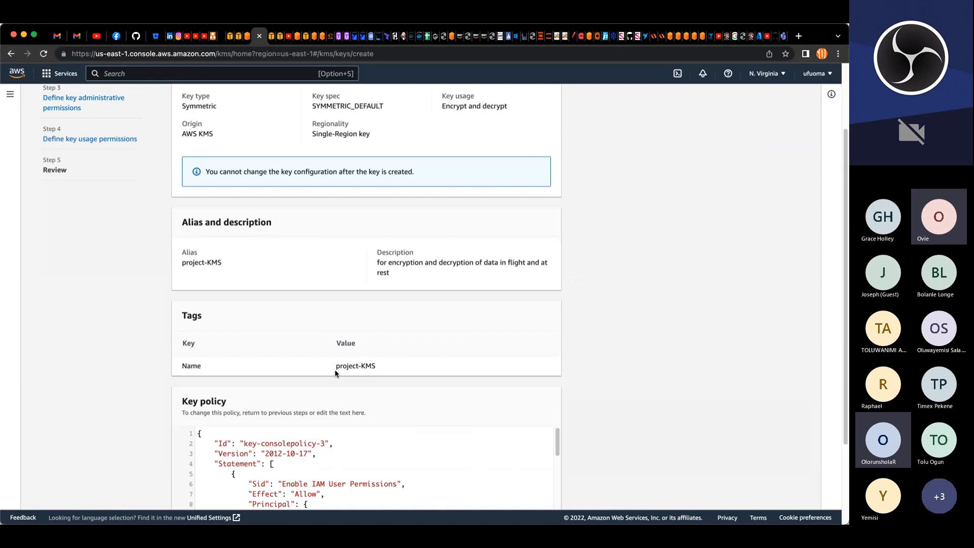
Step: Review the key configuration and policy, then finish creating the project-KMS key
{"action": "scroll", "coordinate": [335, 372], "scroll_direction": "down", "scroll_amount": 15}
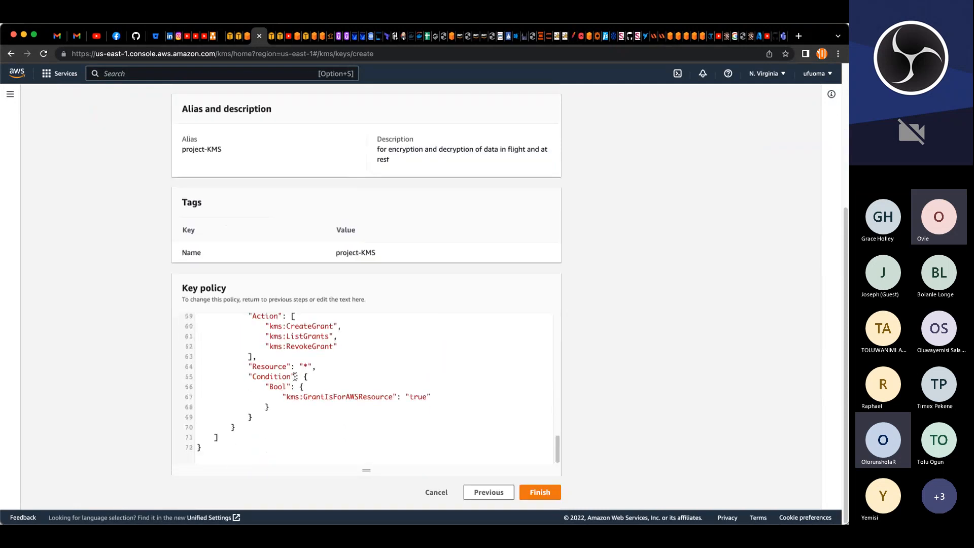
{"action": "scroll", "coordinate": [297, 380], "scroll_direction": "up", "scroll_amount": 10}
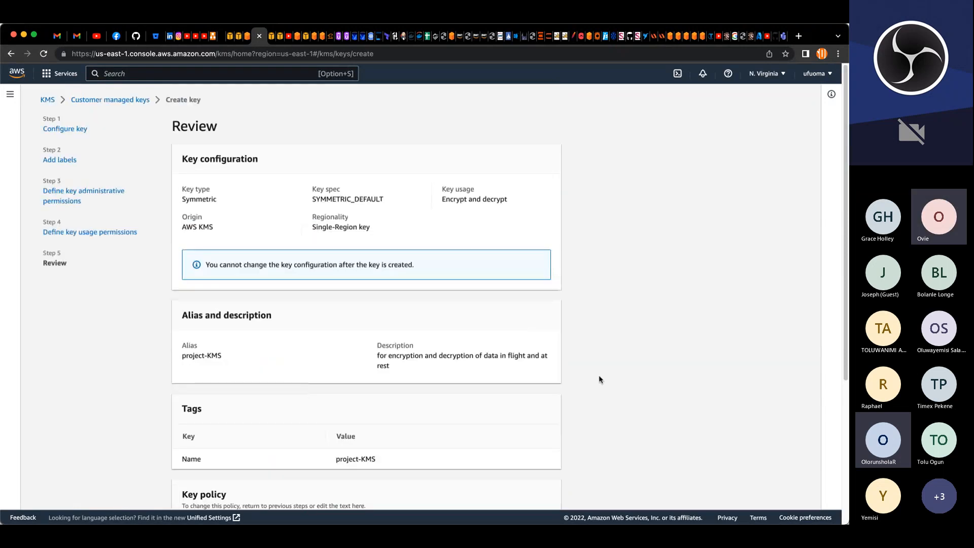
{"action": "scroll", "coordinate": [597, 380], "scroll_direction": "down", "scroll_amount": 10}
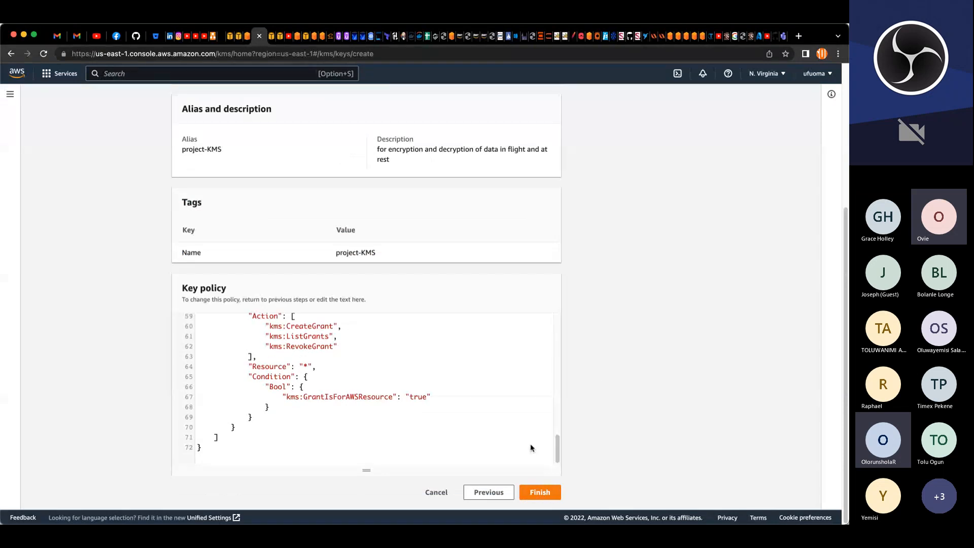
{"action": "scroll", "coordinate": [512, 358], "scroll_direction": "up", "scroll_amount": 2}
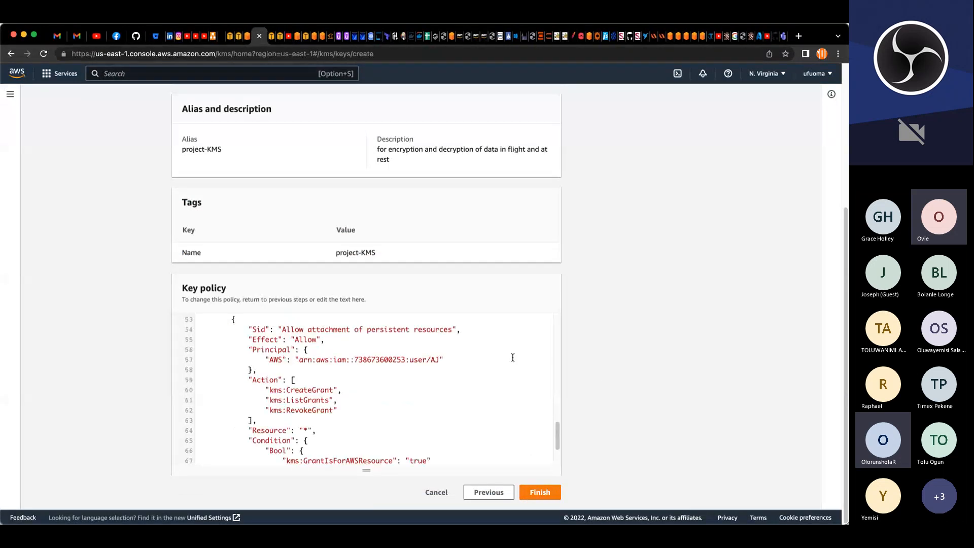
{"action": "scroll", "coordinate": [507, 350], "scroll_direction": "up", "scroll_amount": 15}
{"action": "scroll", "coordinate": [644, 306], "scroll_direction": "up", "scroll_amount": 5}
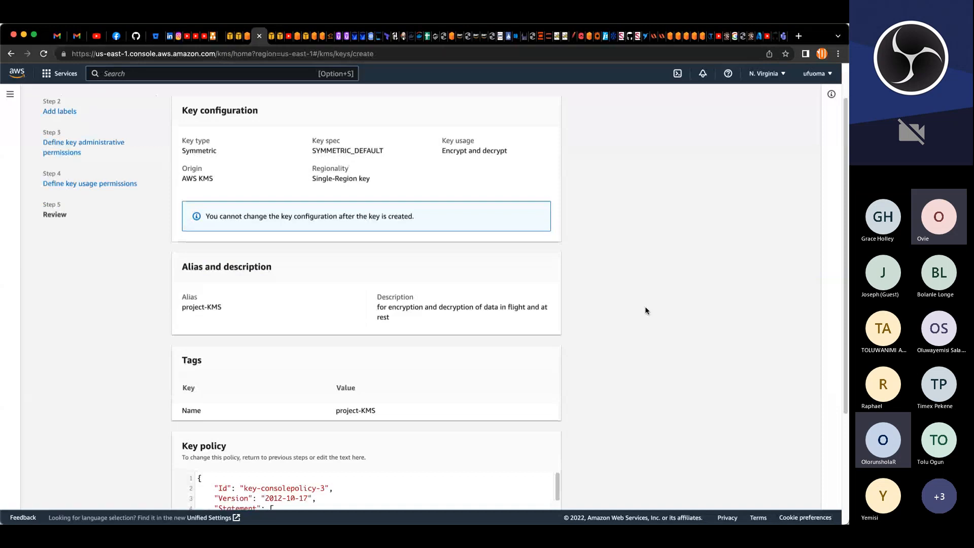
{"action": "scroll", "coordinate": [644, 306], "scroll_direction": "down", "scroll_amount": 5}
{"action": "left_click", "coordinate": [539, 492]}
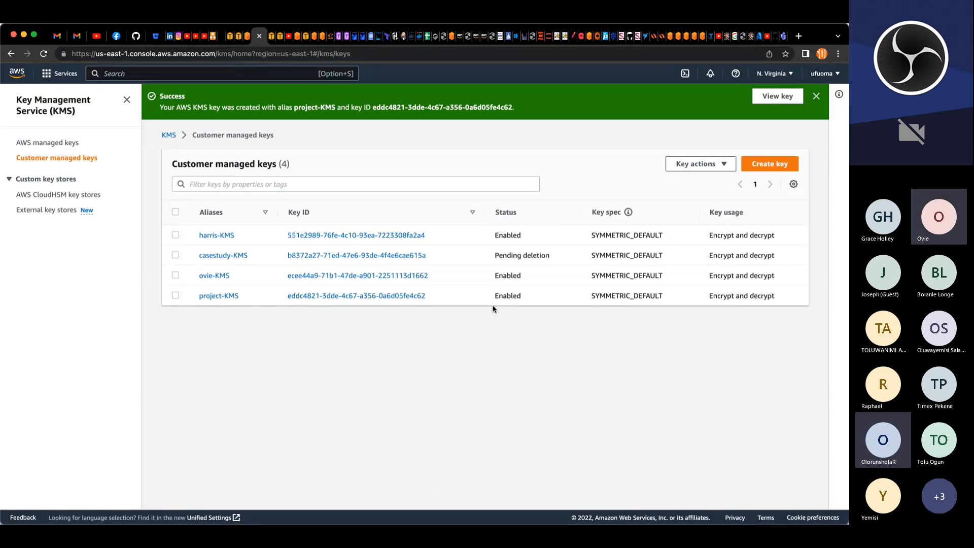
Step: Back in the file system creation form, choose the project-KMS key as the encryption key
{"action": "left_click", "coordinate": [246, 37]}
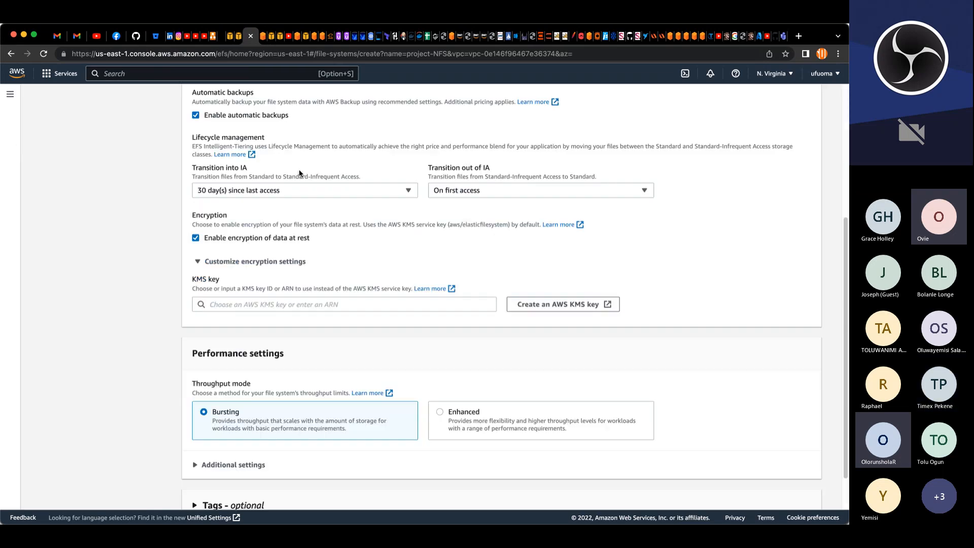
{"action": "left_click", "coordinate": [261, 305]}
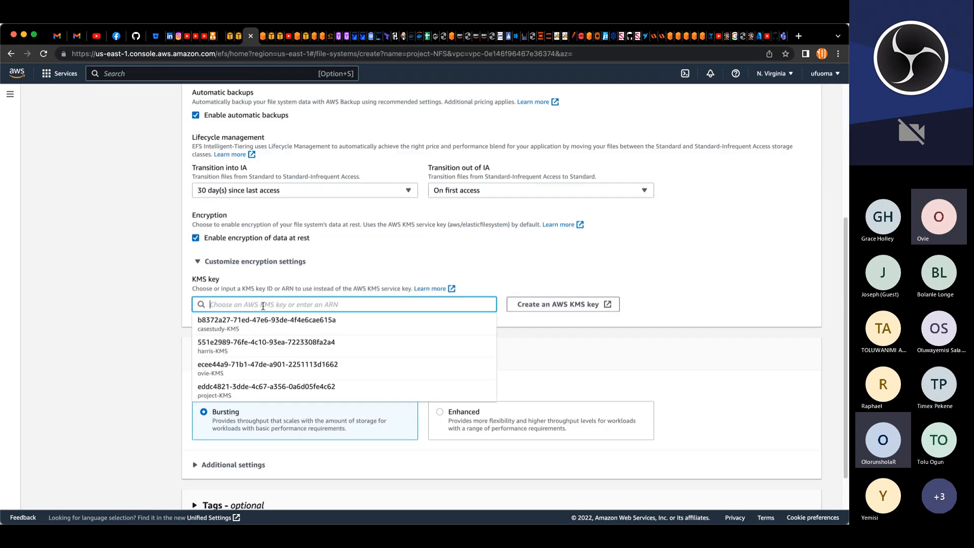
{"action": "left_click", "coordinate": [250, 389]}
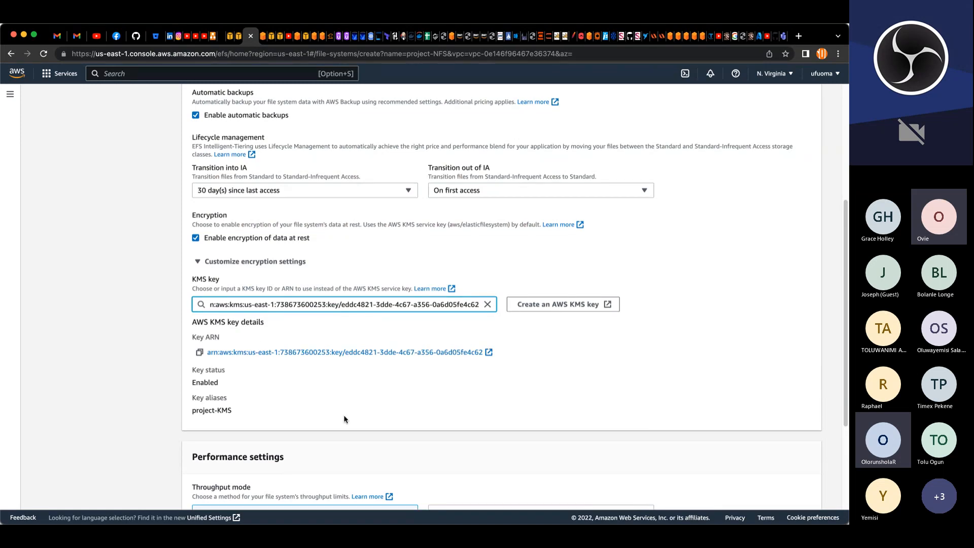
{"action": "scroll", "coordinate": [344, 419], "scroll_direction": "down", "scroll_amount": 1}
{"action": "scroll", "coordinate": [344, 419], "scroll_direction": "down", "scroll_amount": 1}
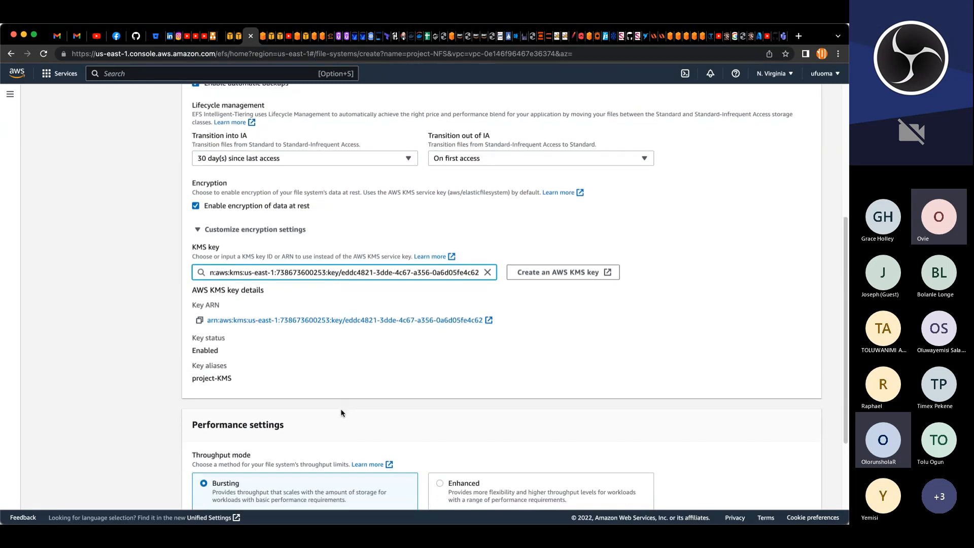
{"action": "scroll", "coordinate": [340, 412], "scroll_direction": "down", "scroll_amount": 4}
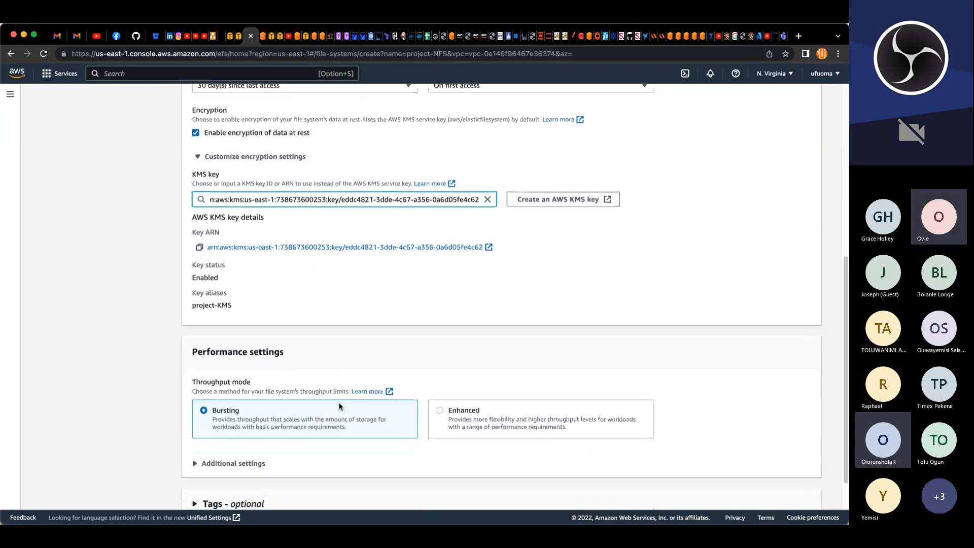
{"action": "scroll", "coordinate": [340, 405], "scroll_direction": "down", "scroll_amount": 1}
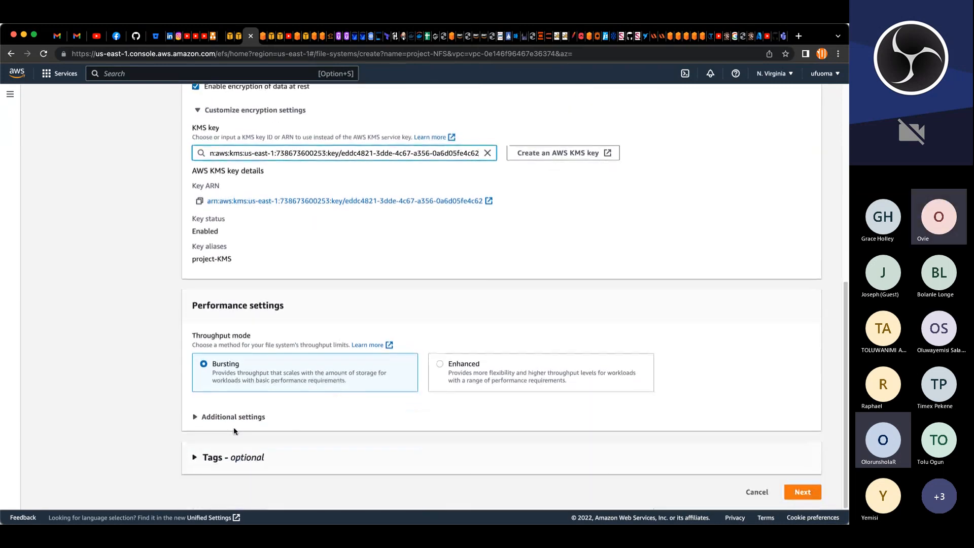
Step: Add a tag with key Name and value project-NFS to the file system, then continue to network access
{"action": "left_click", "coordinate": [195, 419]}
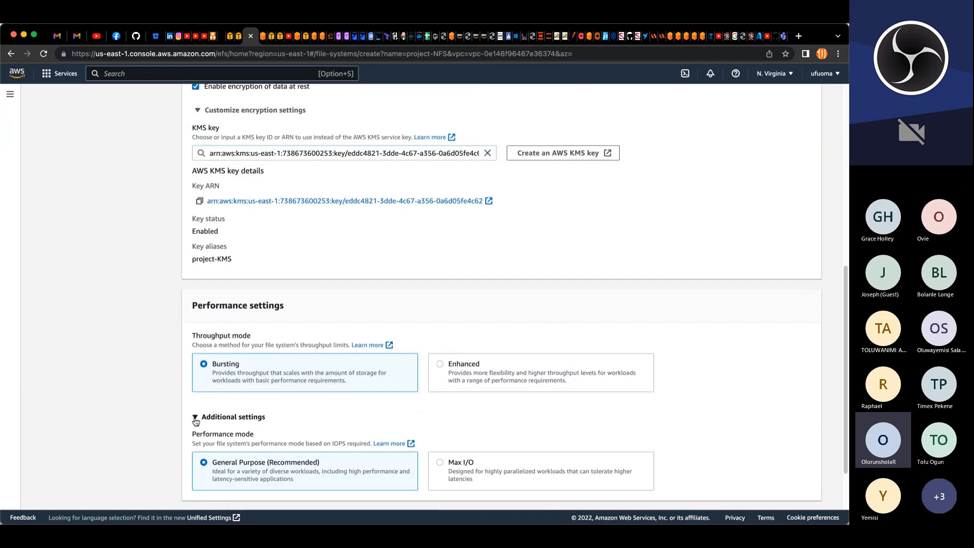
{"action": "left_click", "coordinate": [195, 419]}
{"action": "left_click", "coordinate": [196, 459]}
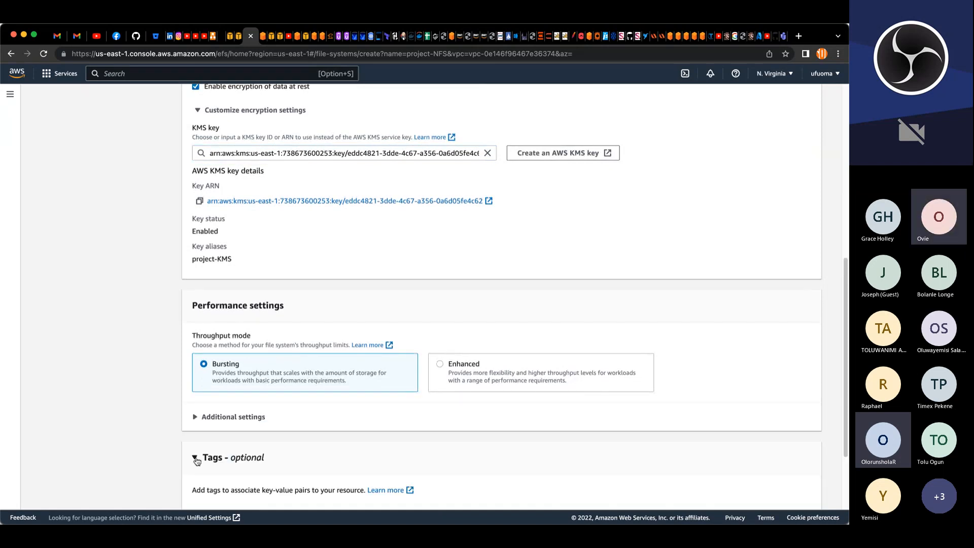
{"action": "scroll", "coordinate": [197, 460], "scroll_direction": "down", "scroll_amount": 5}
{"action": "left_click", "coordinate": [232, 419]}
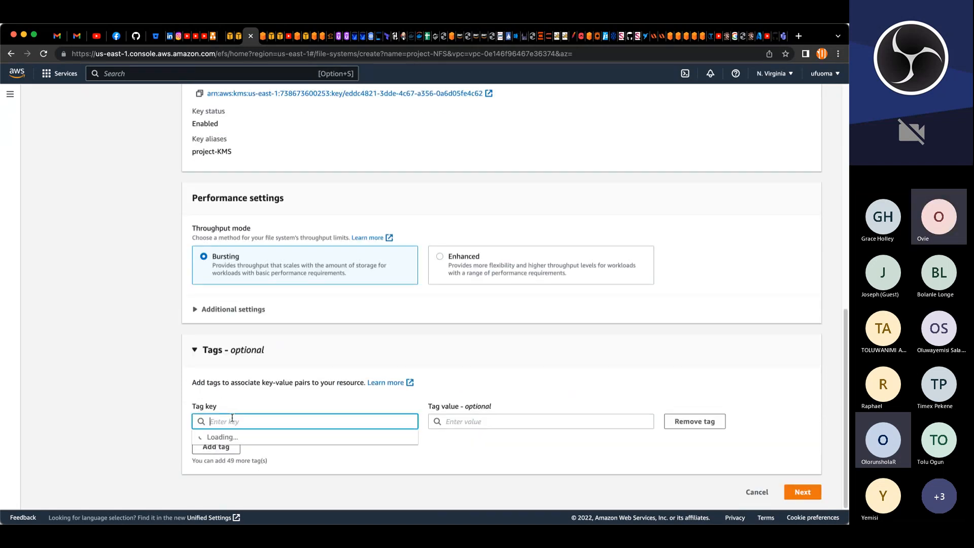
{"action": "type", "text": "Name"}
{"action": "key", "text": "Tab"}
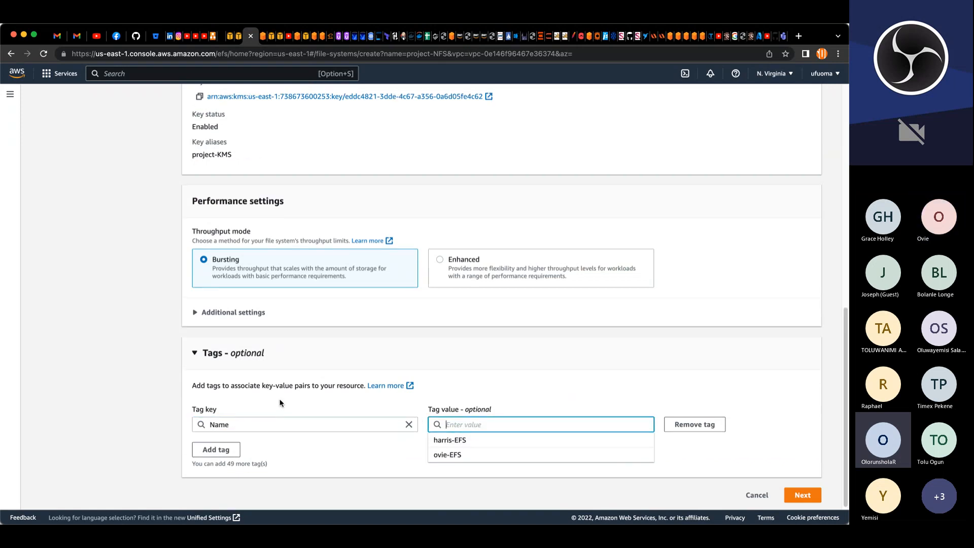
{"action": "scroll", "coordinate": [305, 263], "scroll_direction": "up", "scroll_amount": 10}
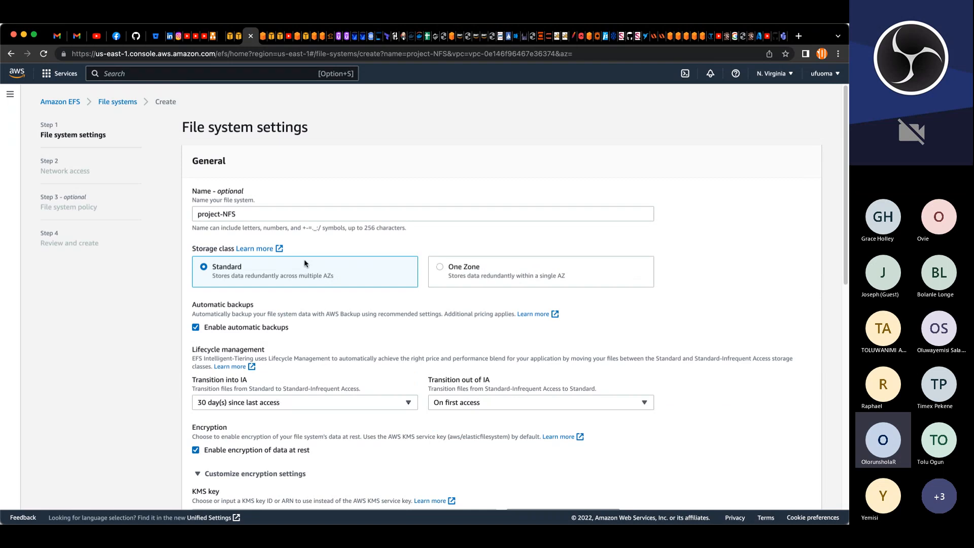
{"action": "scroll", "coordinate": [305, 263], "scroll_direction": "down", "scroll_amount": 10}
{"action": "type", "text": "project"}
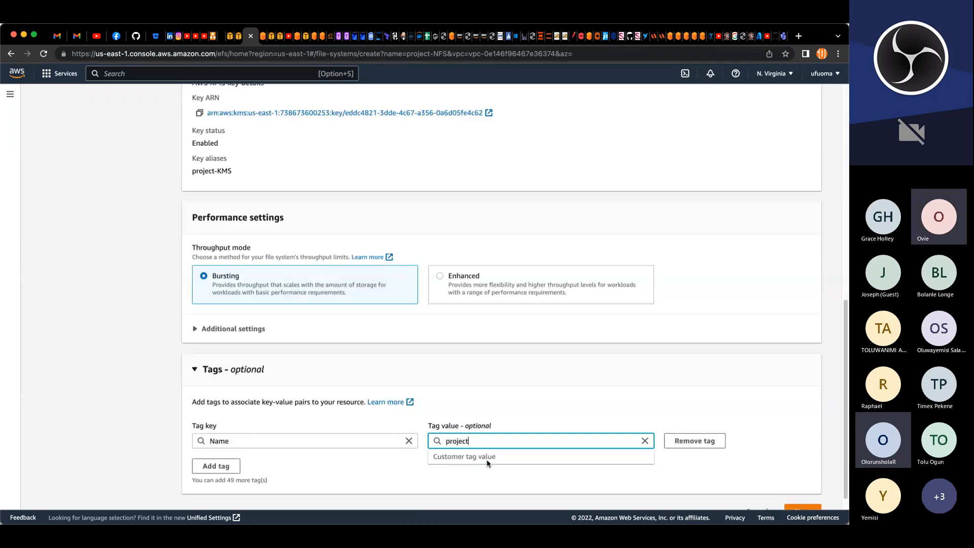
{"action": "type", "text": "-NFS"}
{"action": "scroll", "coordinate": [686, 455], "scroll_direction": "down", "scroll_amount": 1}
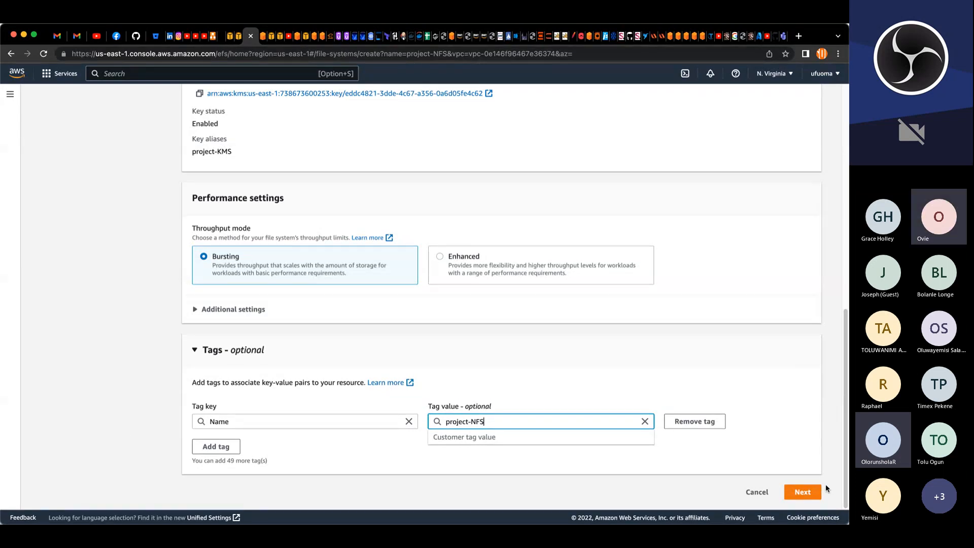
{"action": "left_click", "coordinate": [809, 493]}
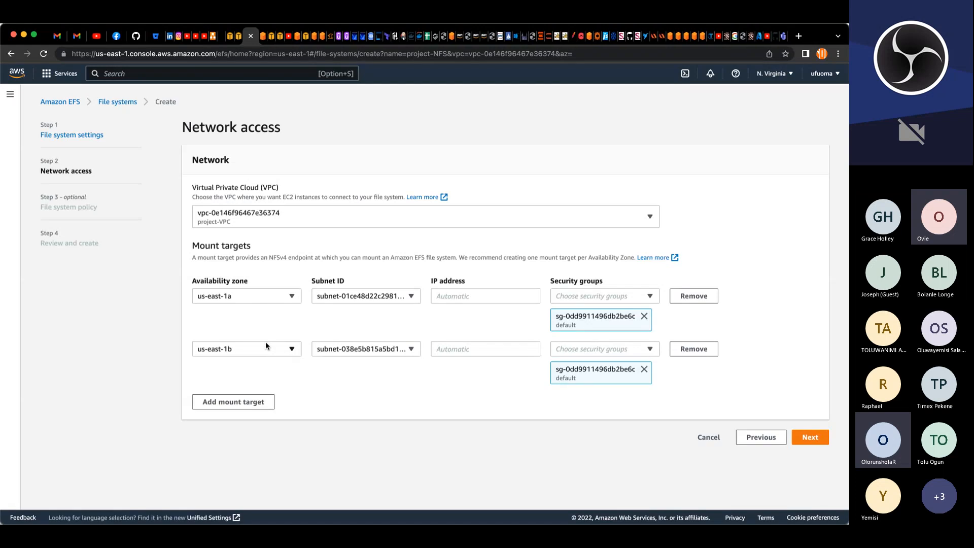
Step: Set the mount target subnets to project-priv-sub-1 for us-east-1a and project-priv-sub-2 for us-east-1b
{"action": "left_click", "coordinate": [411, 297]}
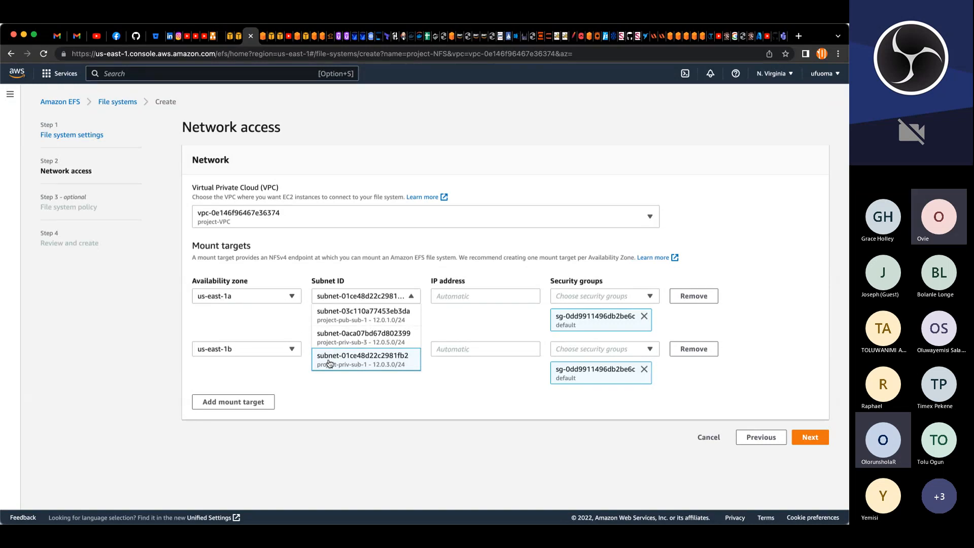
{"action": "left_click", "coordinate": [375, 362]}
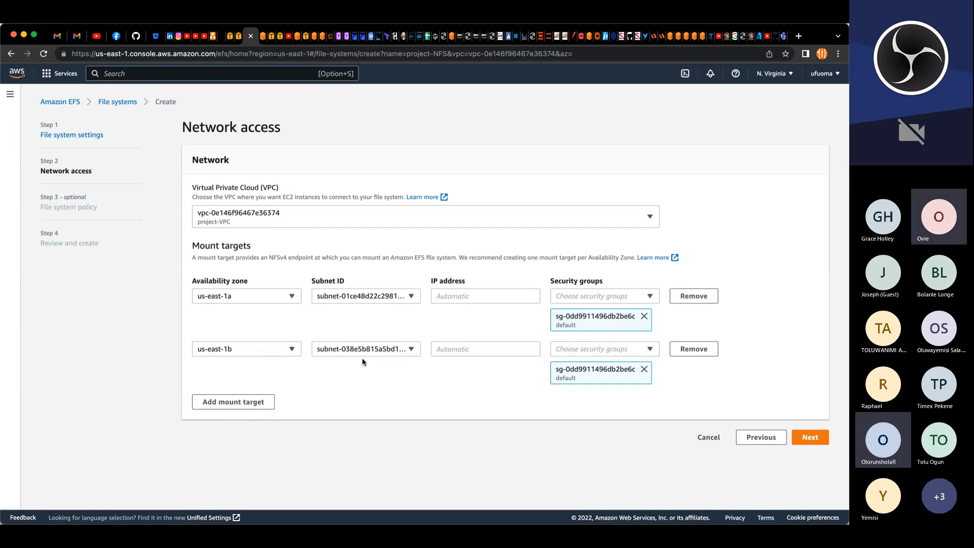
{"action": "left_click", "coordinate": [366, 351]}
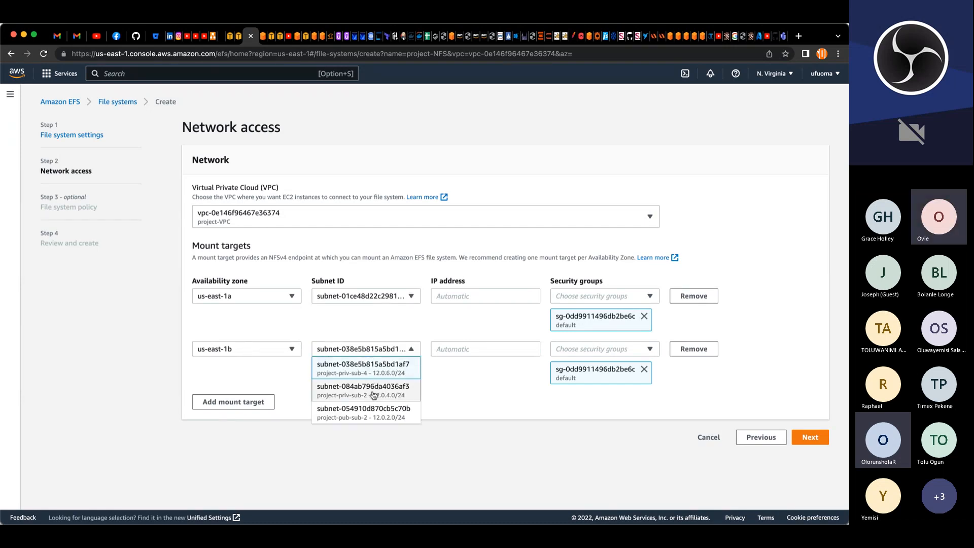
{"action": "left_click", "coordinate": [347, 395]}
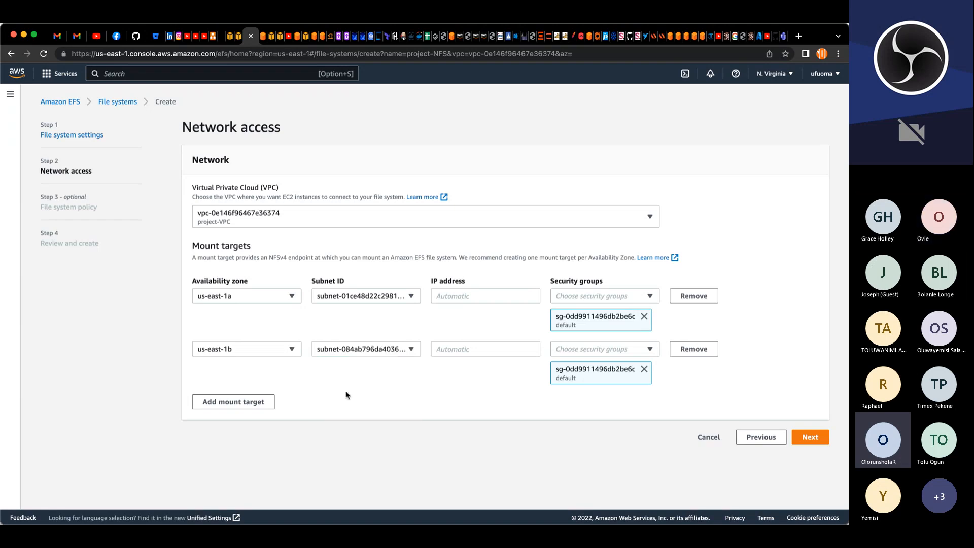
Step: Replace the default security group with project-datalayer-SG on both mount targets, then continue
{"action": "left_click", "coordinate": [644, 316]}
{"action": "left_click", "coordinate": [644, 341]}
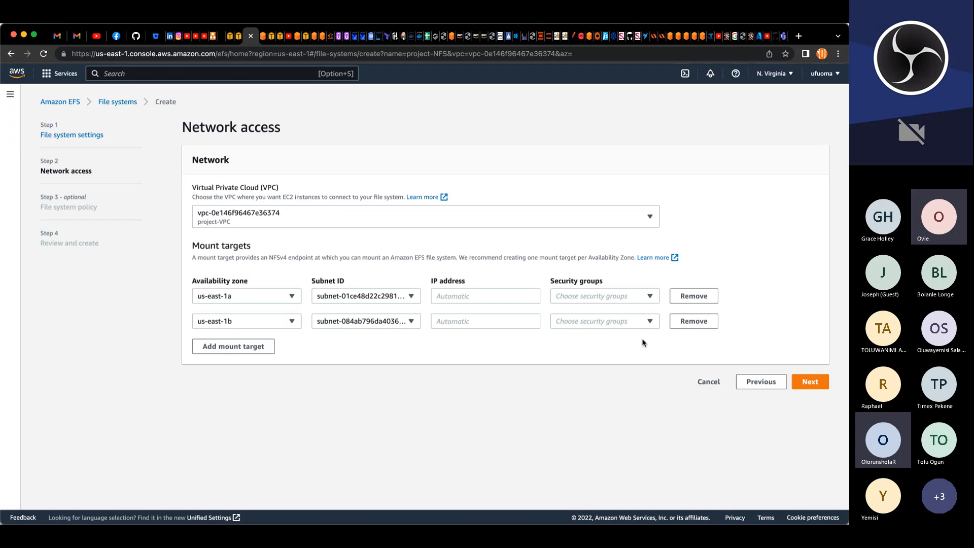
{"action": "left_click", "coordinate": [628, 296]}
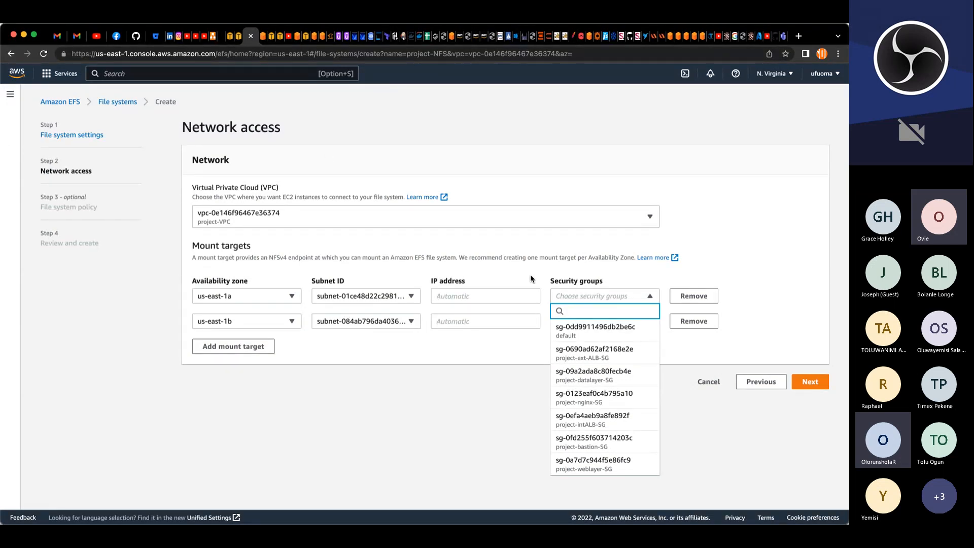
{"action": "left_click", "coordinate": [579, 378]}
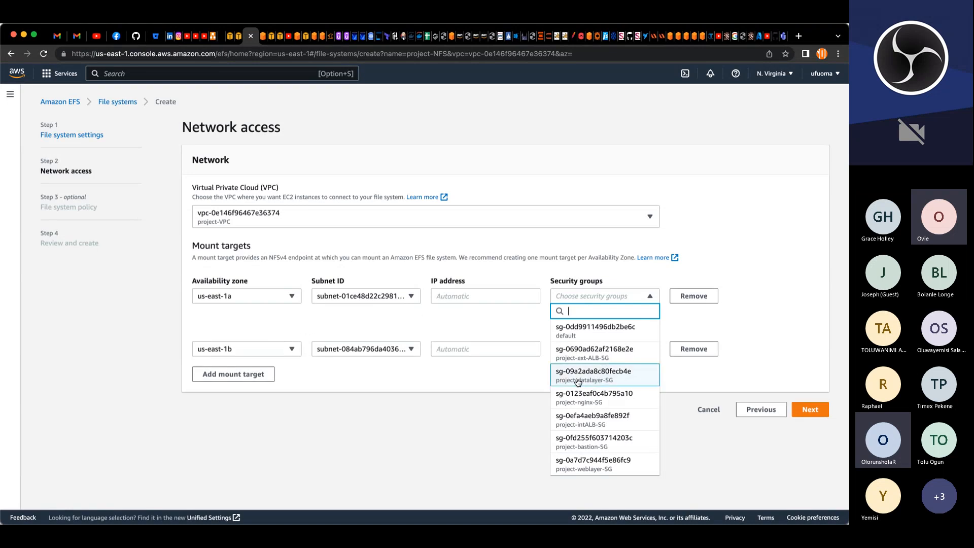
{"action": "left_click", "coordinate": [530, 376]}
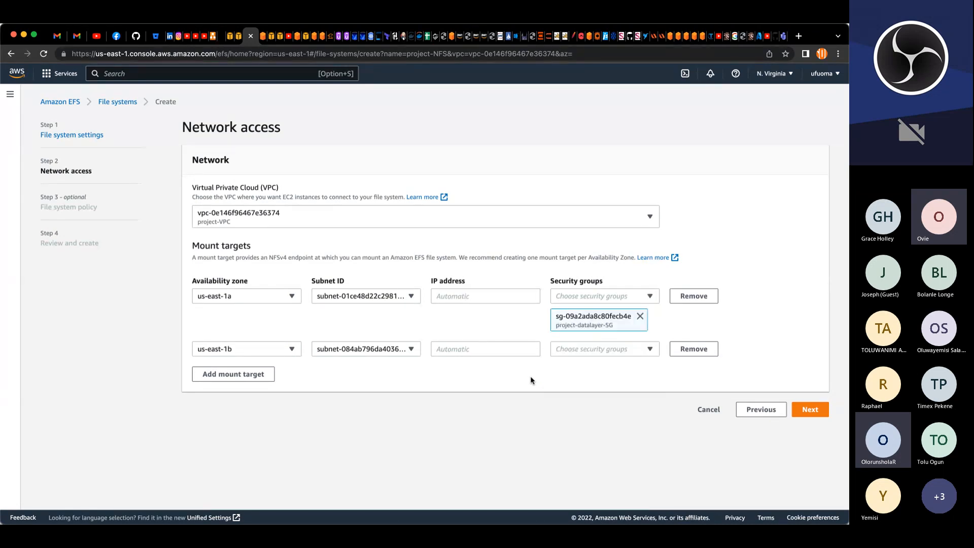
{"action": "left_click", "coordinate": [597, 348]}
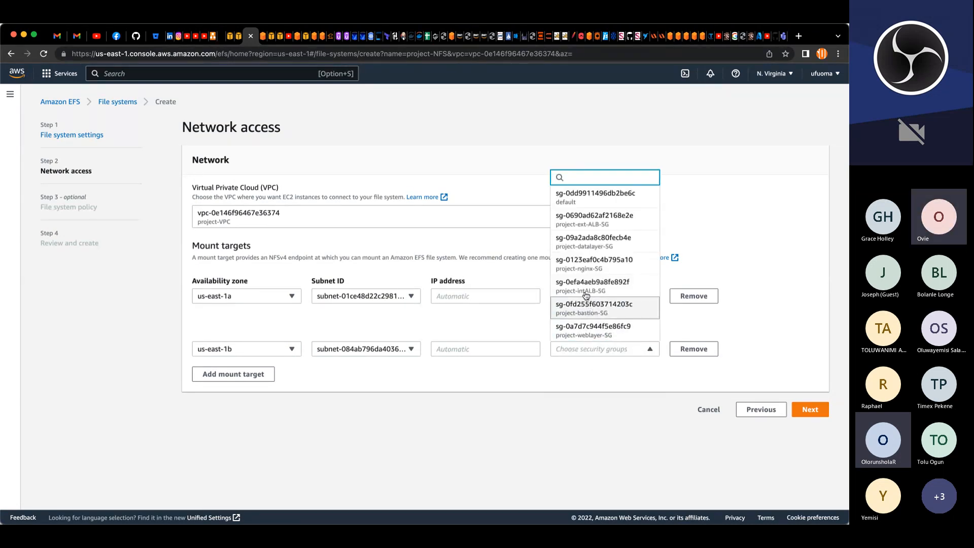
{"action": "left_click", "coordinate": [575, 250]}
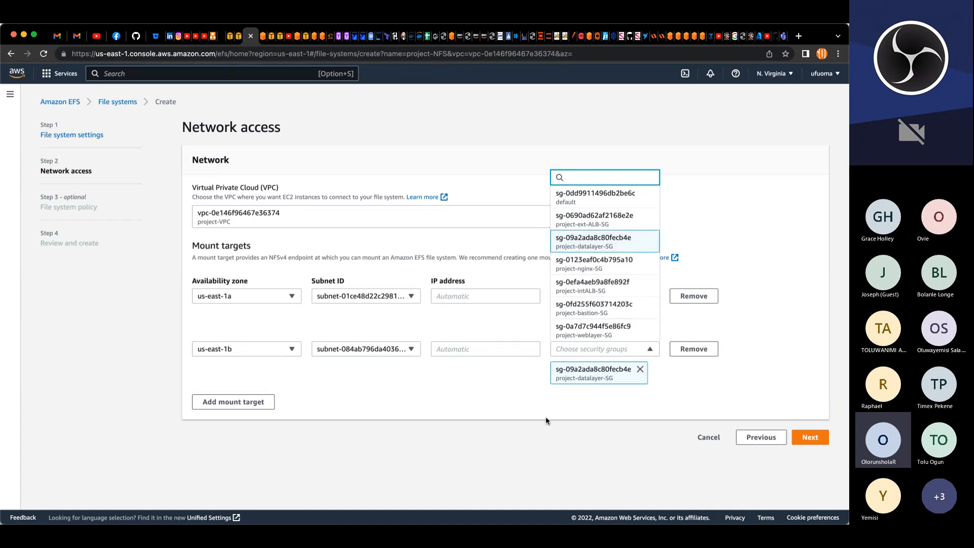
{"action": "left_click", "coordinate": [523, 442]}
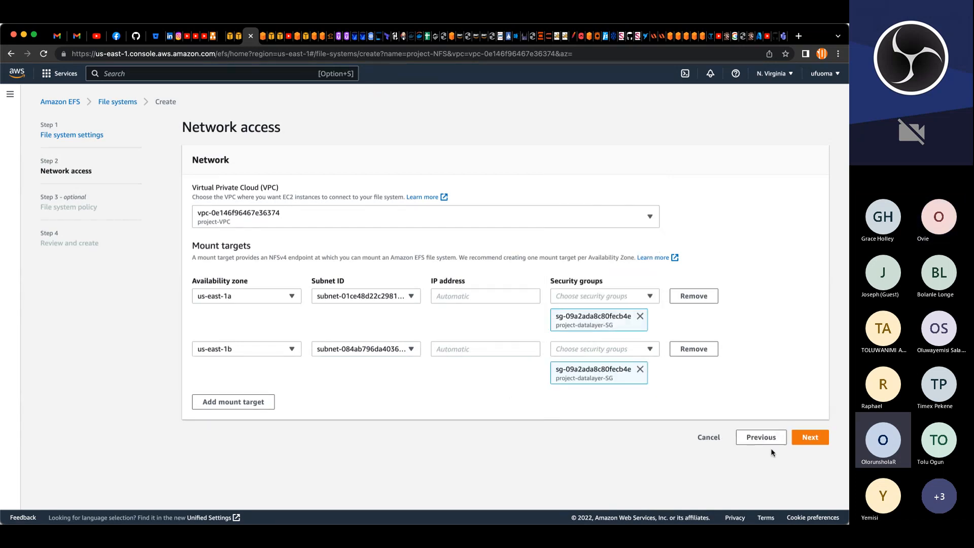
{"action": "left_click", "coordinate": [804, 438]}
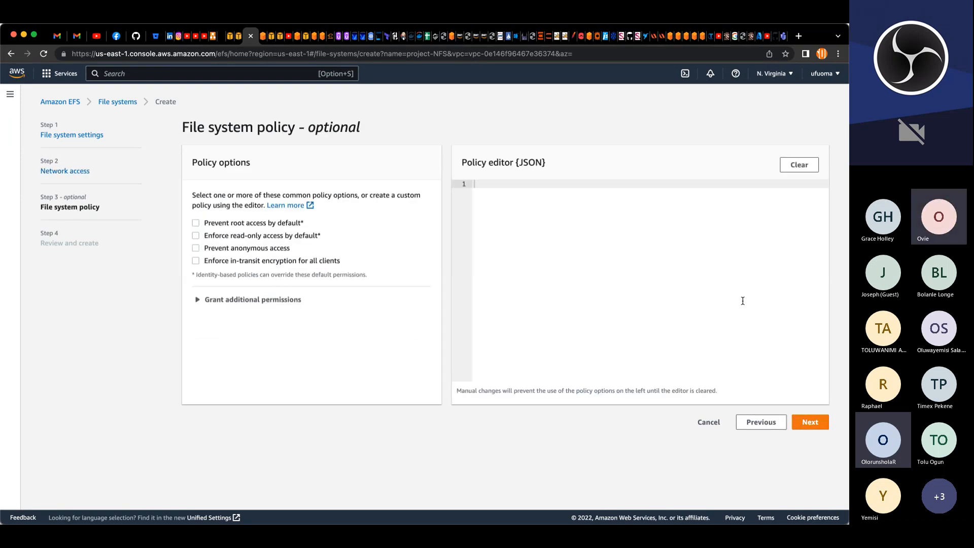
Step: Skip the file system policy, review the settings, and create the project-NFS file system
{"action": "left_click", "coordinate": [805, 422]}
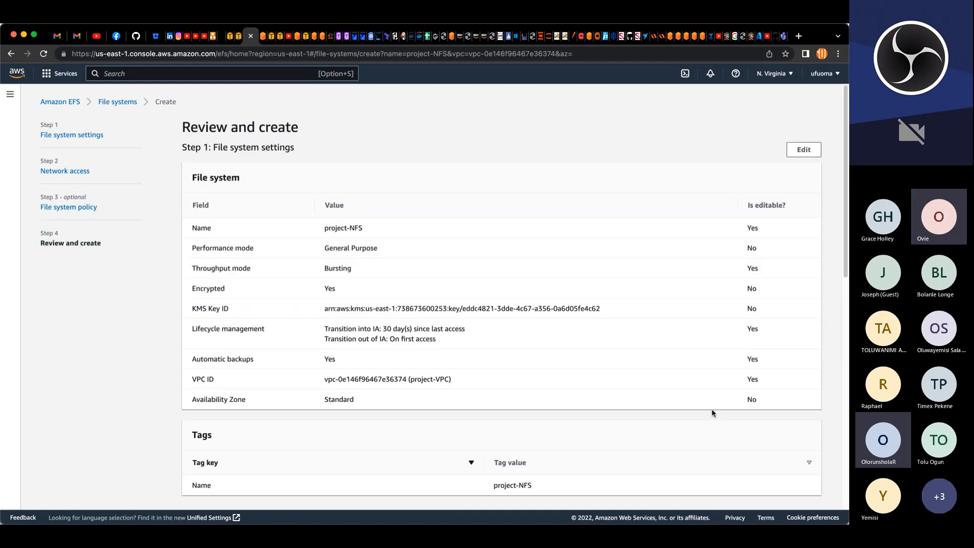
{"action": "scroll", "coordinate": [486, 297], "scroll_direction": "down", "scroll_amount": 10}
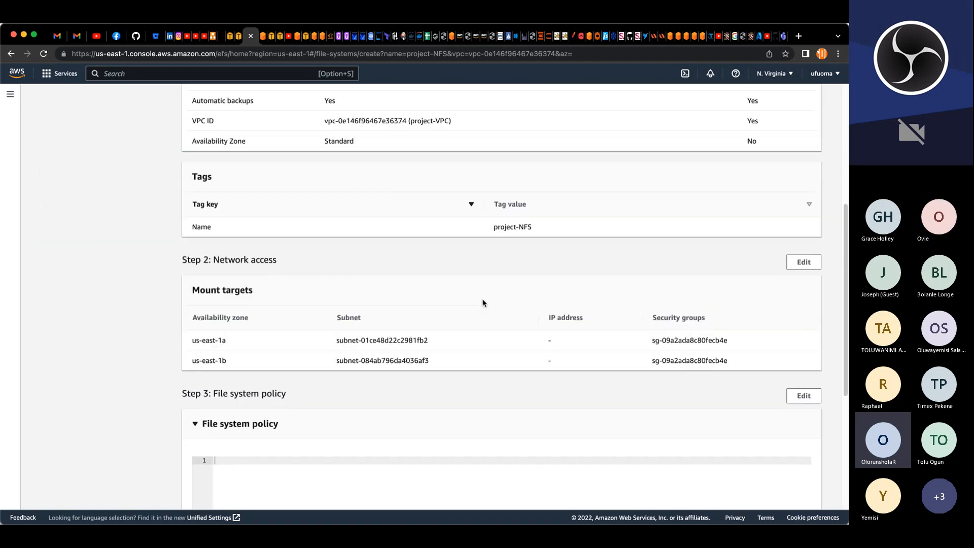
{"action": "scroll", "coordinate": [483, 302], "scroll_direction": "down", "scroll_amount": 1}
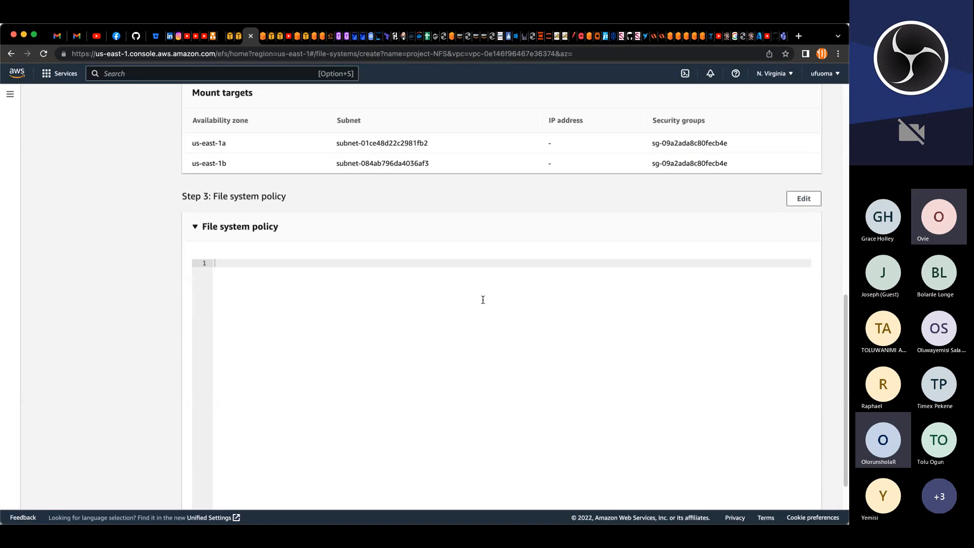
{"action": "scroll", "coordinate": [482, 300], "scroll_direction": "down", "scroll_amount": 2}
{"action": "left_click", "coordinate": [800, 491]}
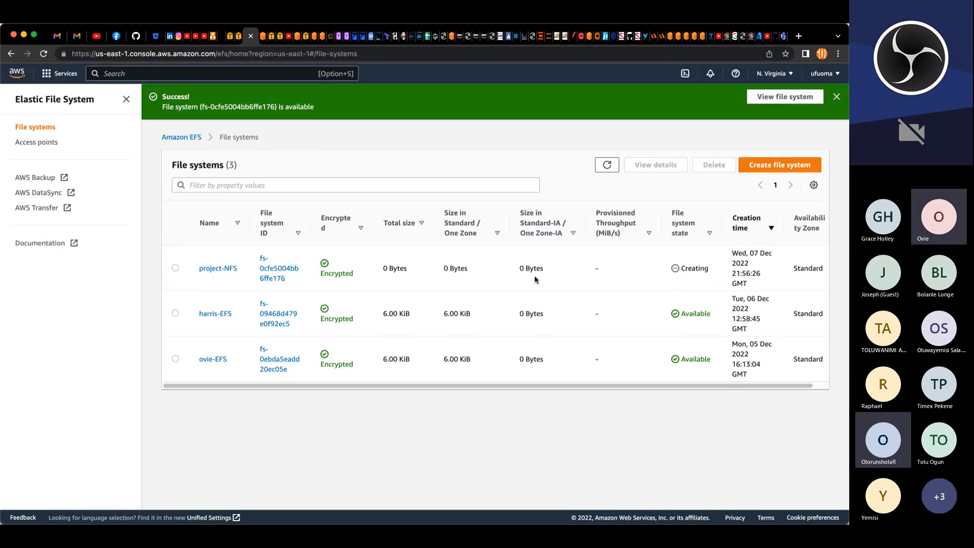
Step: Open the harris-EFS file system and examine its file system policy, access points and network tabs
{"action": "left_click", "coordinate": [206, 313]}
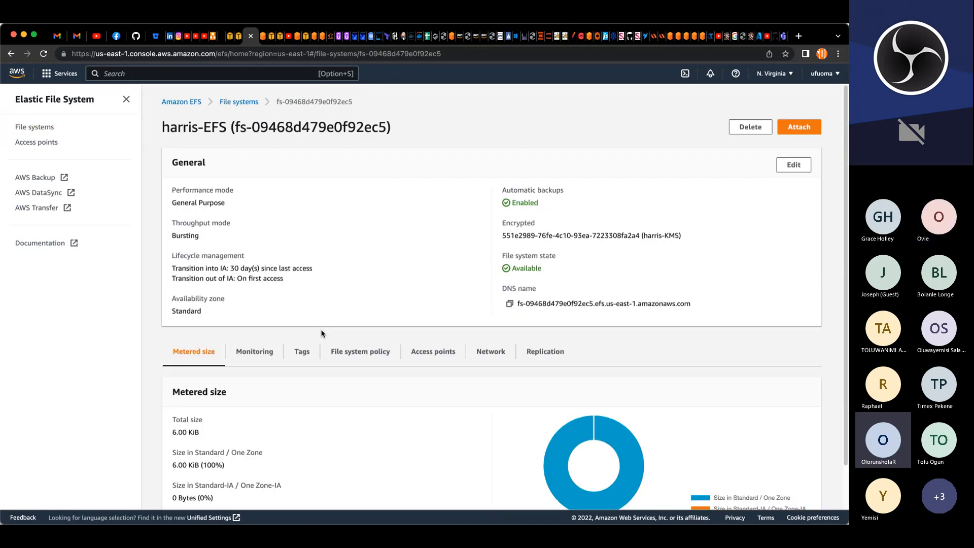
{"action": "scroll", "coordinate": [321, 333], "scroll_direction": "down", "scroll_amount": 2}
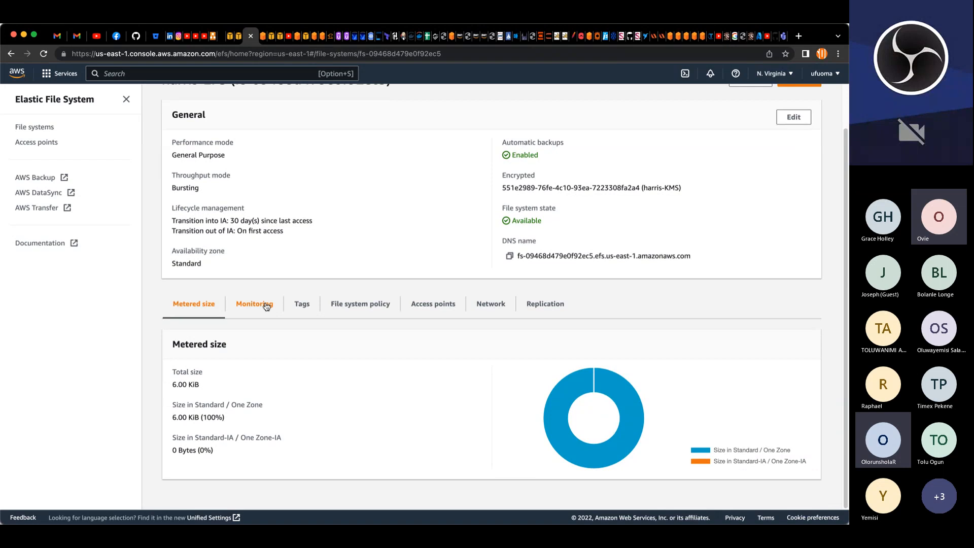
{"action": "left_click", "coordinate": [355, 305]}
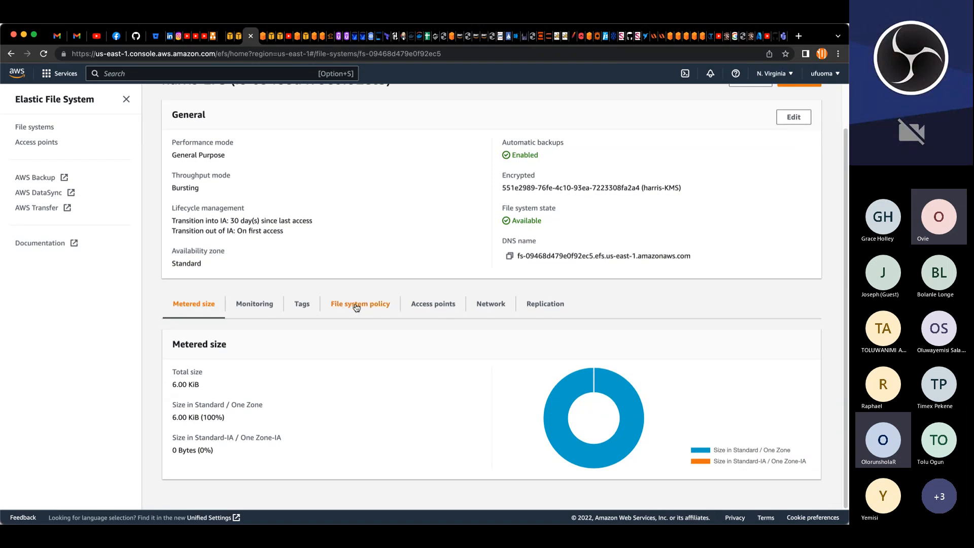
{"action": "left_click", "coordinate": [426, 310]}
{"action": "scroll", "coordinate": [427, 311], "scroll_direction": "down", "scroll_amount": 1}
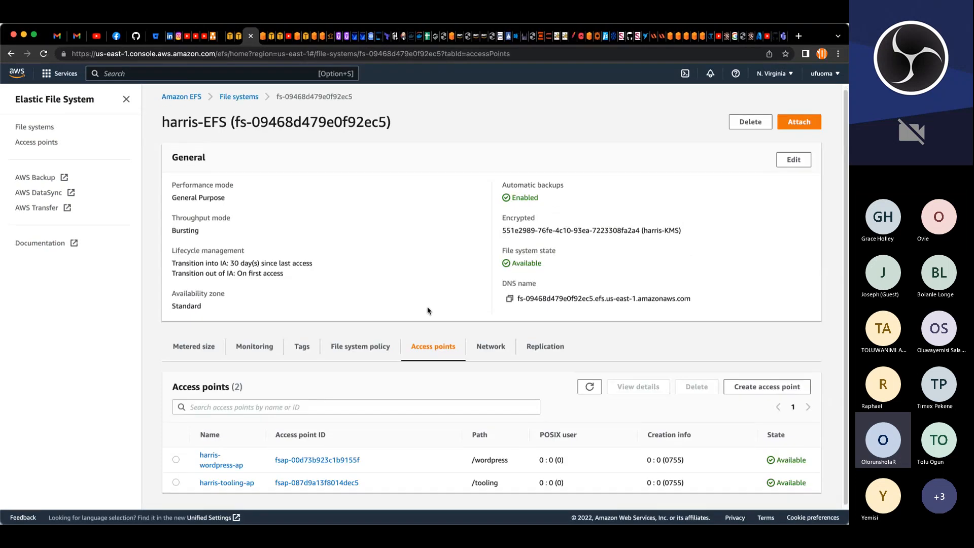
{"action": "left_click", "coordinate": [498, 344]}
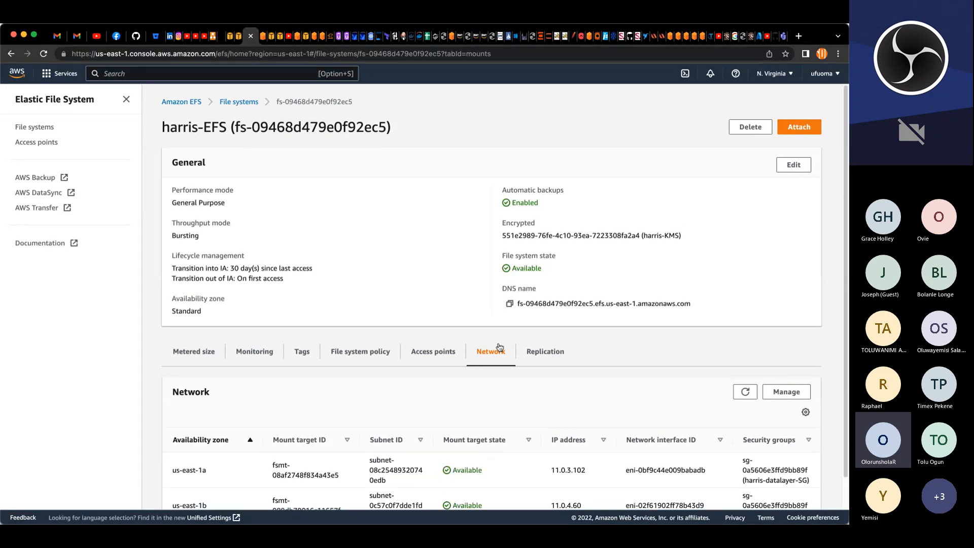
Step: Review the harris-EFS mount targets, then look over the existing EFS access points list
{"action": "scroll", "coordinate": [499, 347], "scroll_direction": "down", "scroll_amount": 1}
{"action": "scroll", "coordinate": [499, 347], "scroll_direction": "down", "scroll_amount": 1}
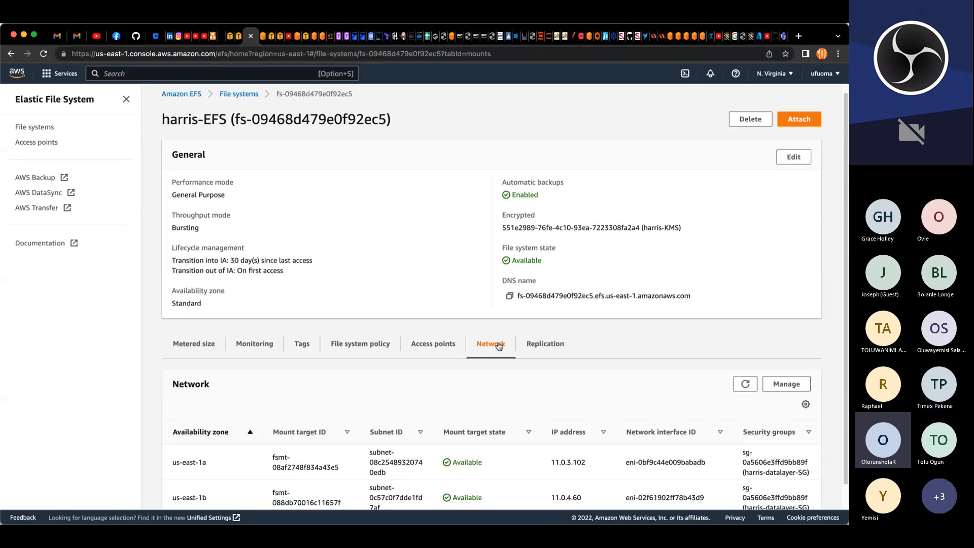
{"action": "scroll", "coordinate": [498, 346], "scroll_direction": "down", "scroll_amount": 3}
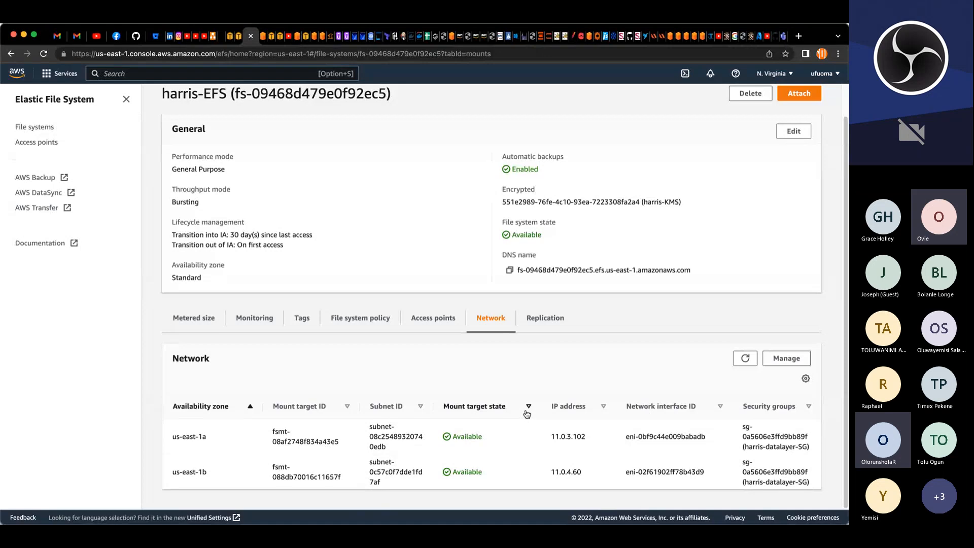
{"action": "scroll", "coordinate": [464, 408], "scroll_direction": "up", "scroll_amount": 2}
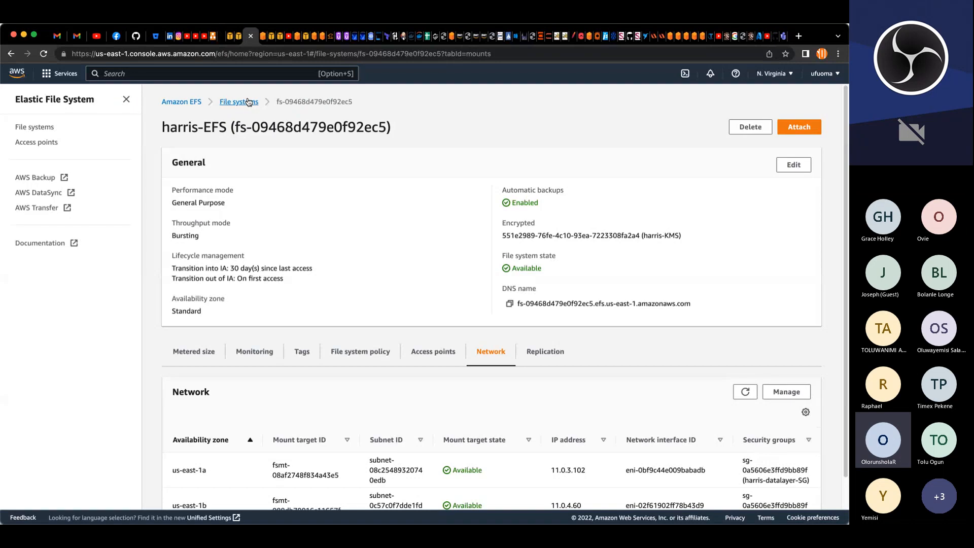
{"action": "left_click", "coordinate": [248, 101]}
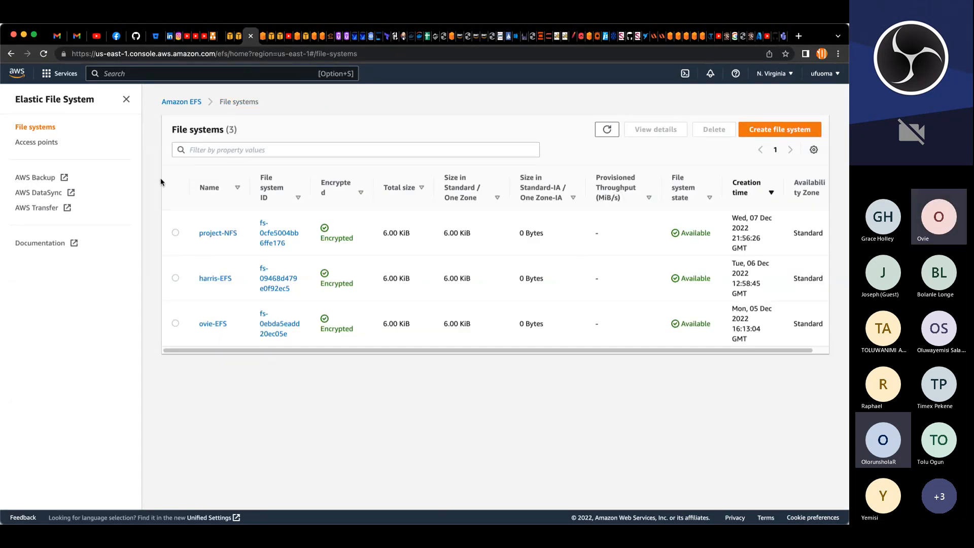
{"action": "left_click", "coordinate": [36, 145]}
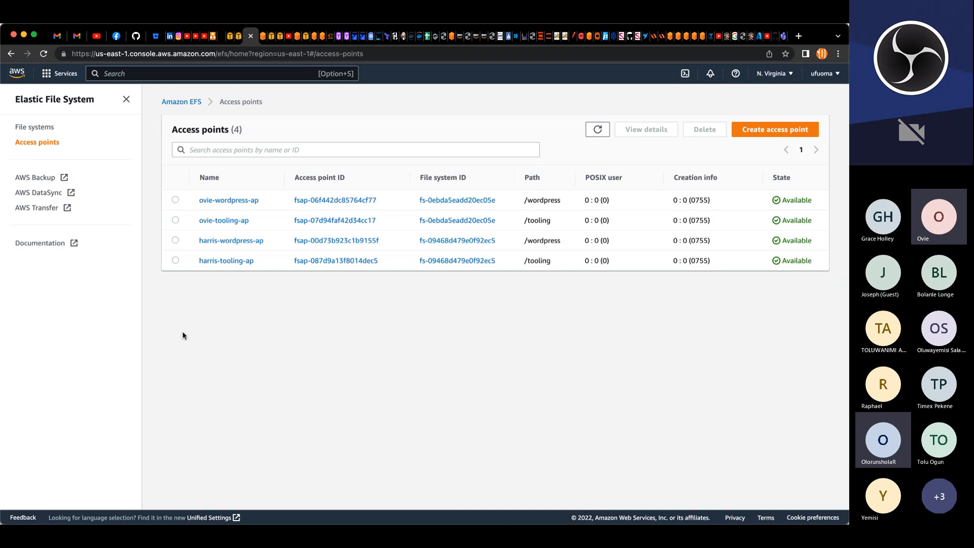
Step: Start a new access point on the project-NFS file system and name it project-wordpress-ap
{"action": "left_click", "coordinate": [771, 133]}
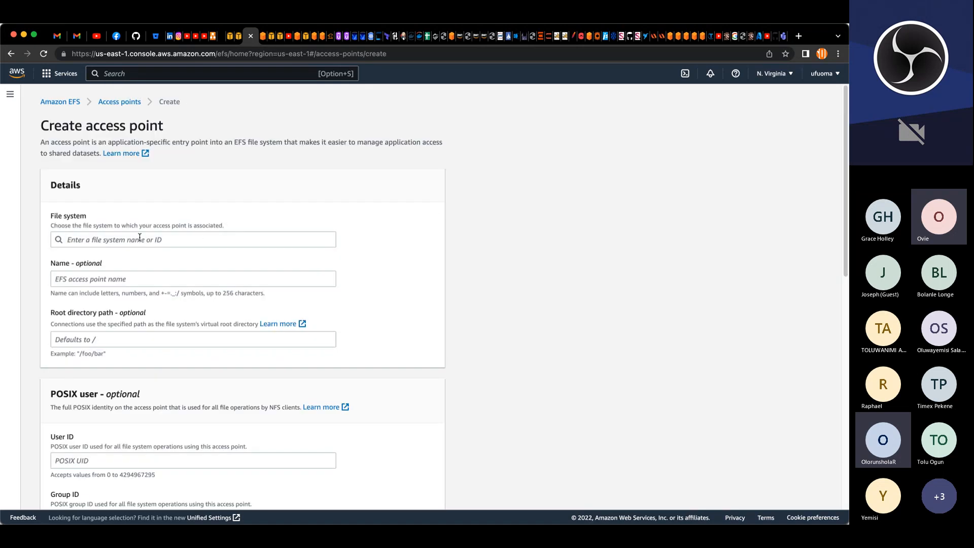
{"action": "left_click", "coordinate": [140, 238]}
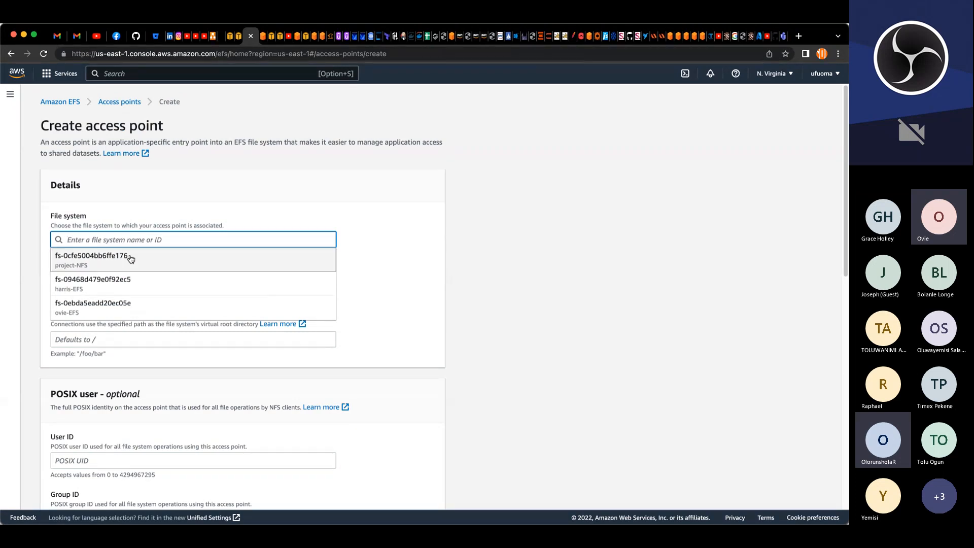
{"action": "left_click", "coordinate": [102, 263]}
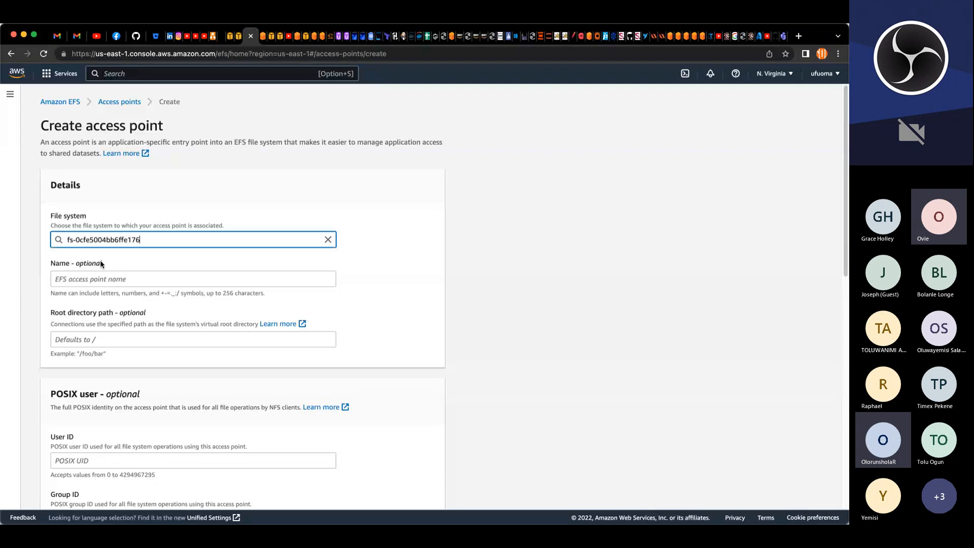
{"action": "left_click", "coordinate": [120, 278]}
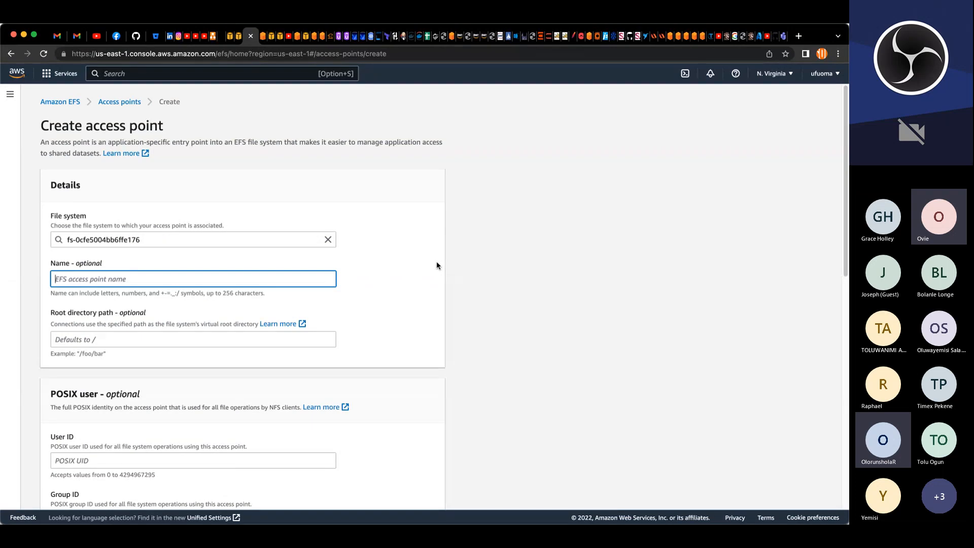
{"action": "type", "text": "project-wordpress-ap"}
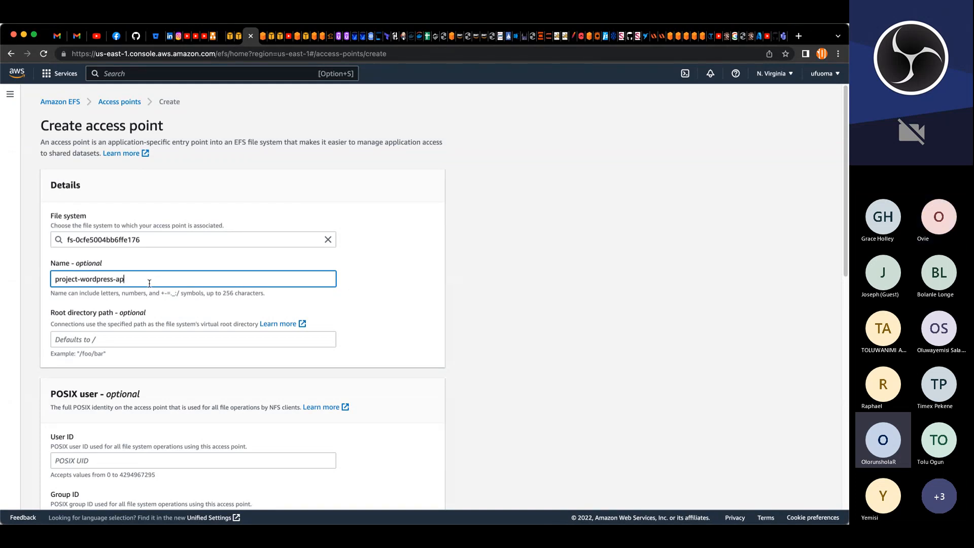
{"action": "left_click_drag", "start_coordinate": [148, 278], "coordinate": [2, 277]}
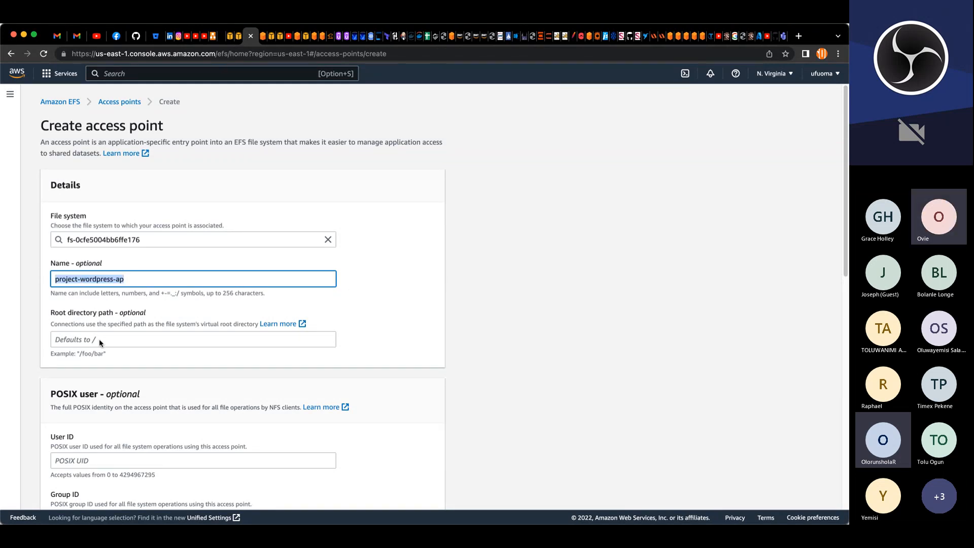
Step: Set the access point's root directory path to /healthstatus
{"action": "left_click", "coordinate": [134, 341]}
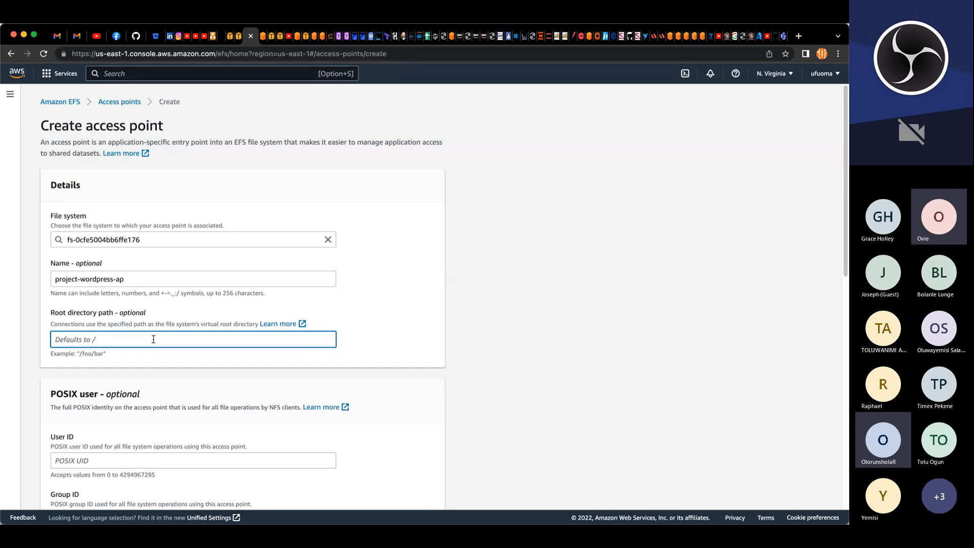
{"action": "type", "text": "/"}
{"action": "type", "text": "hea"}
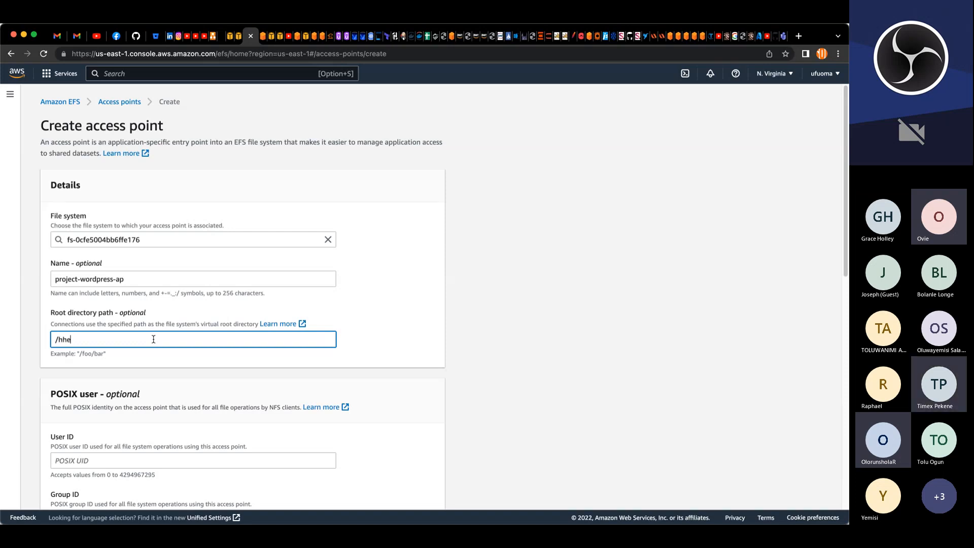
{"action": "key", "text": "BackSpace"}
{"action": "key", "text": "BackSpace"}
{"action": "type", "text": "eal"}
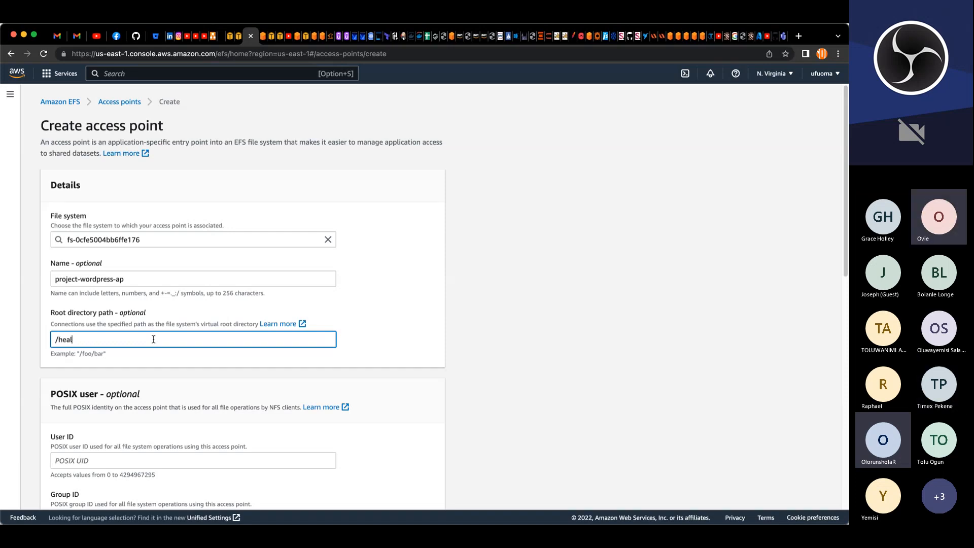
{"action": "type", "text": "thstatus"}
Step: Set the access point's POSIX user ID and group ID both to 0
{"action": "scroll", "coordinate": [309, 299], "scroll_direction": "down", "scroll_amount": 5}
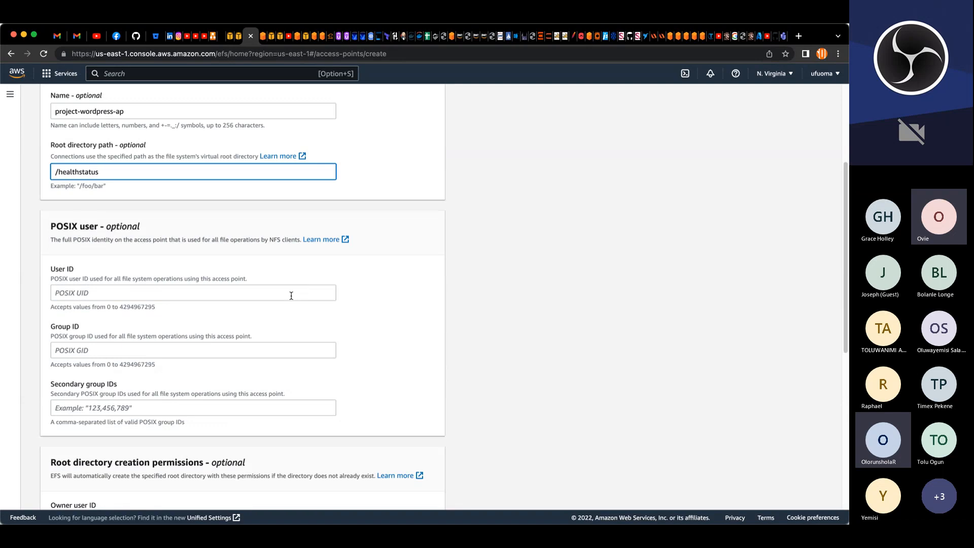
{"action": "left_click", "coordinate": [177, 295]}
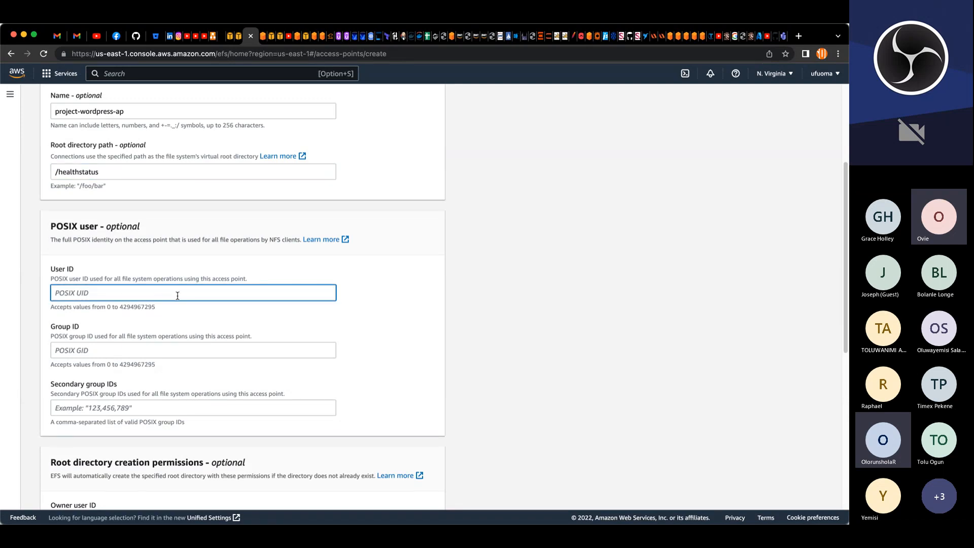
{"action": "scroll", "coordinate": [178, 294], "scroll_direction": "down", "scroll_amount": 2}
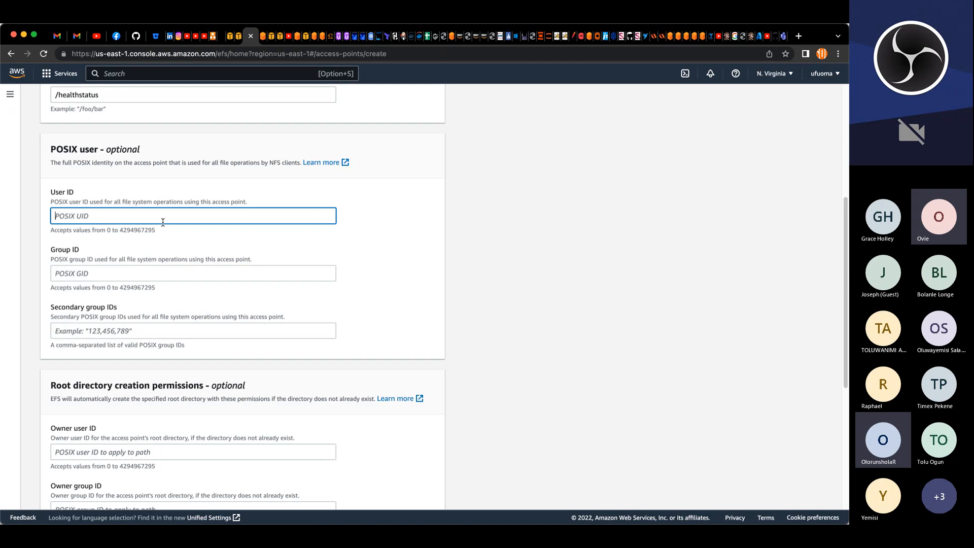
{"action": "type", "text": "0"}
{"action": "left_click", "coordinate": [164, 267]}
{"action": "type", "text": "0"}
{"action": "scroll", "coordinate": [163, 271], "scroll_direction": "down", "scroll_amount": 1}
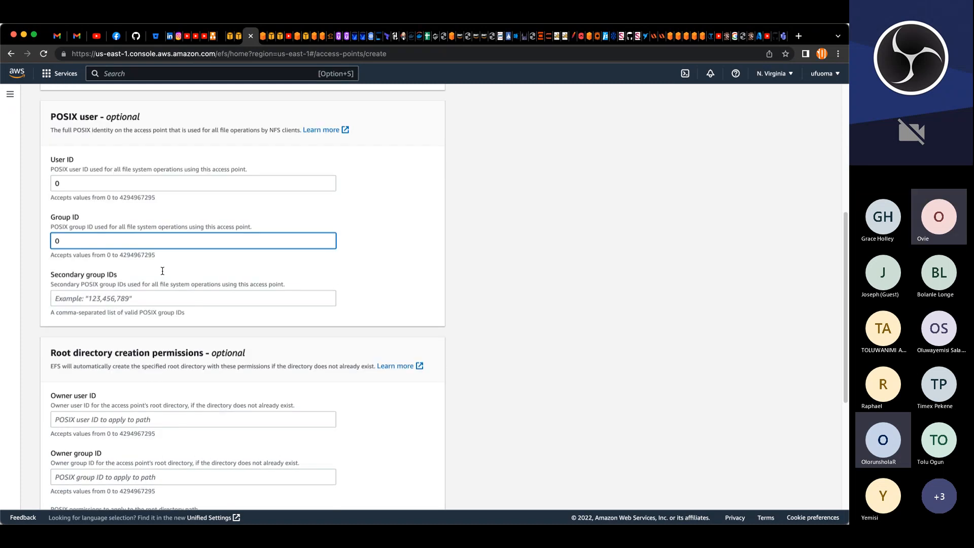
{"action": "scroll", "coordinate": [162, 270], "scroll_direction": "down", "scroll_amount": 5}
Step: Set the root directory owner user ID and owner group ID to 0 and its permissions to 0755
{"action": "left_click", "coordinate": [163, 277]}
{"action": "type", "text": "0"}
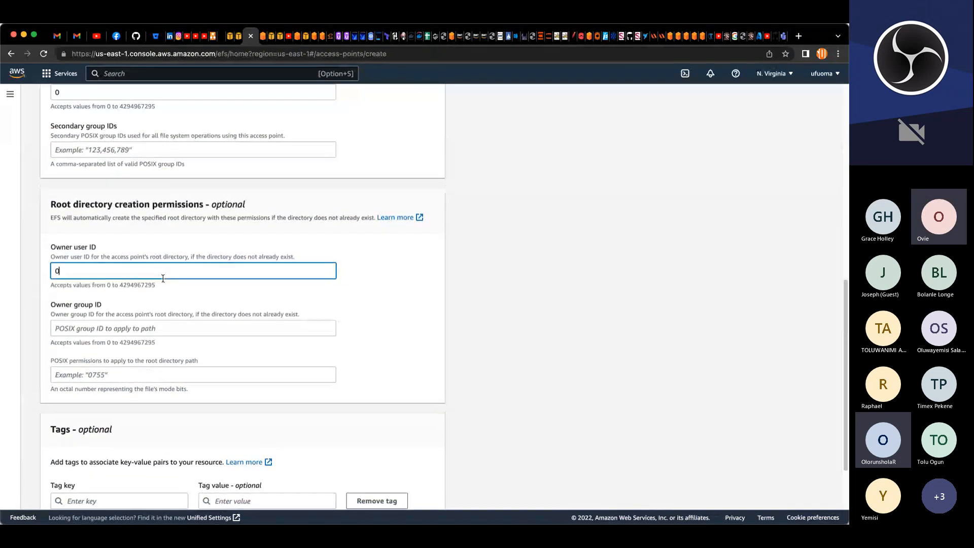
{"action": "scroll", "coordinate": [162, 278], "scroll_direction": "down", "scroll_amount": 3}
{"action": "left_click", "coordinate": [159, 245]}
{"action": "type", "text": "0"}
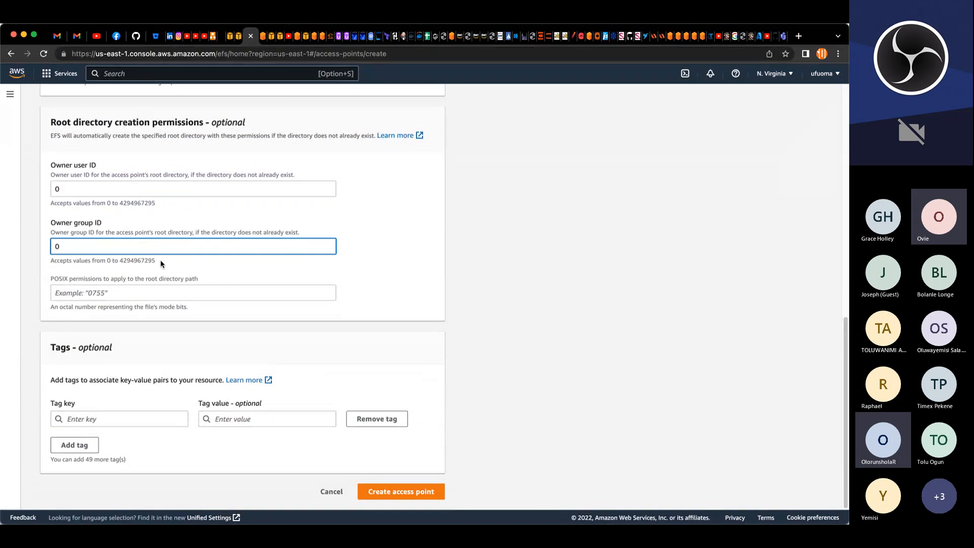
{"action": "left_click", "coordinate": [113, 292]}
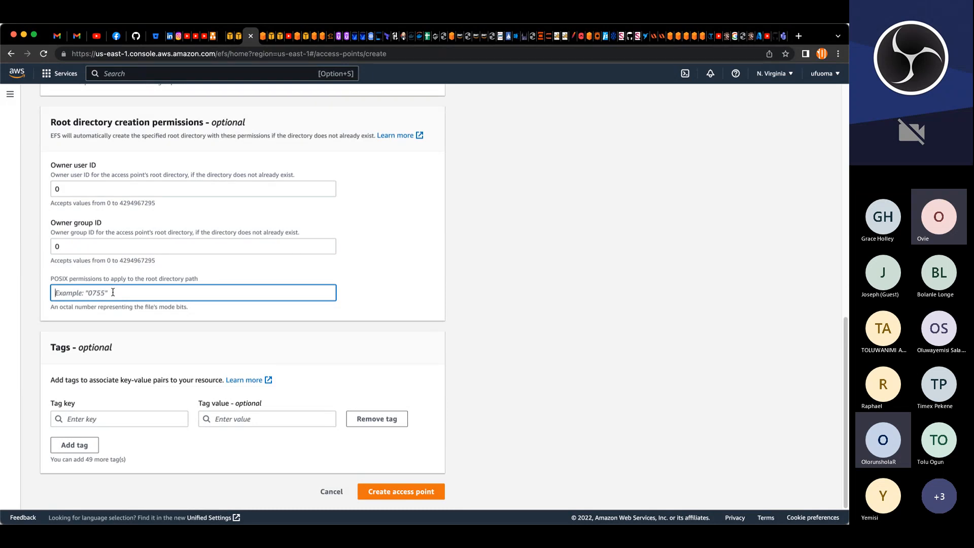
{"action": "type", "text": "0755"}
Step: Add a Name tag with value project-wordpress-ap and create the access point
{"action": "left_click", "coordinate": [125, 311]}
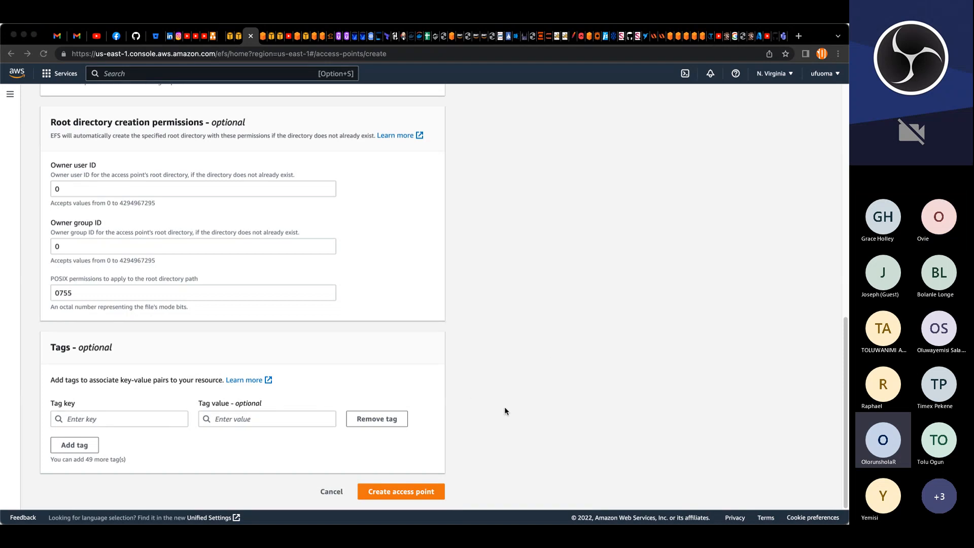
{"action": "left_click", "coordinate": [155, 418]}
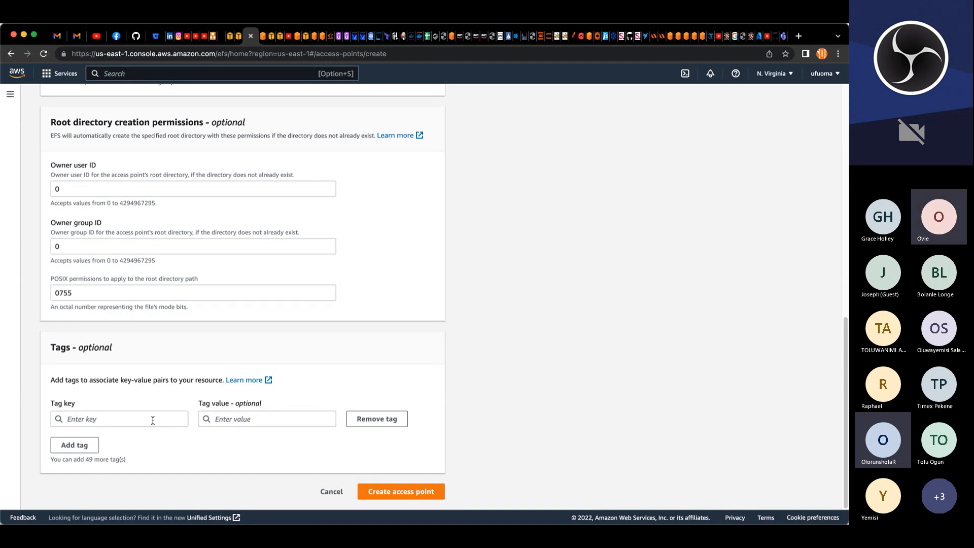
{"action": "left_click", "coordinate": [153, 419]}
{"action": "type", "text": "N"}
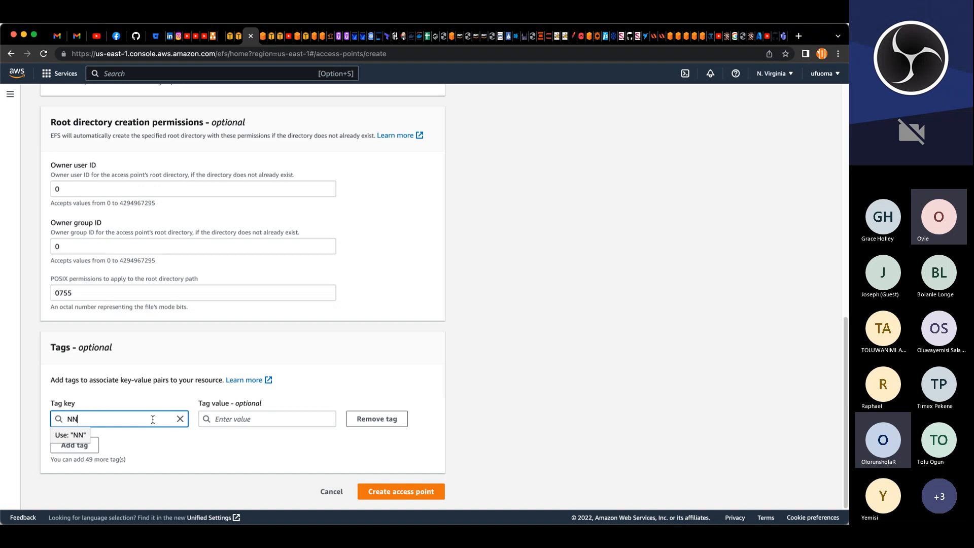
{"action": "type", "text": "ame"}
{"action": "key", "text": "Tab"}
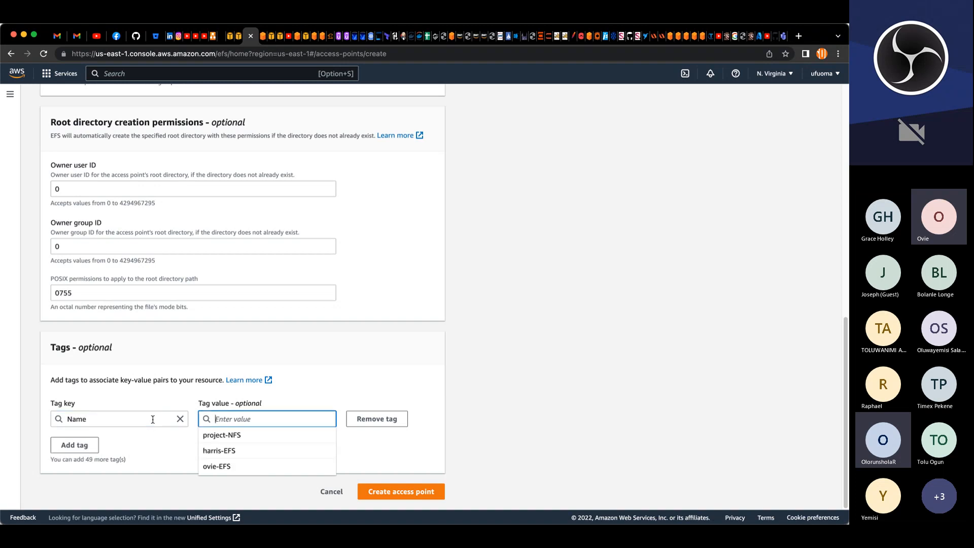
{"action": "type", "text": "project-wordpress-ap"}
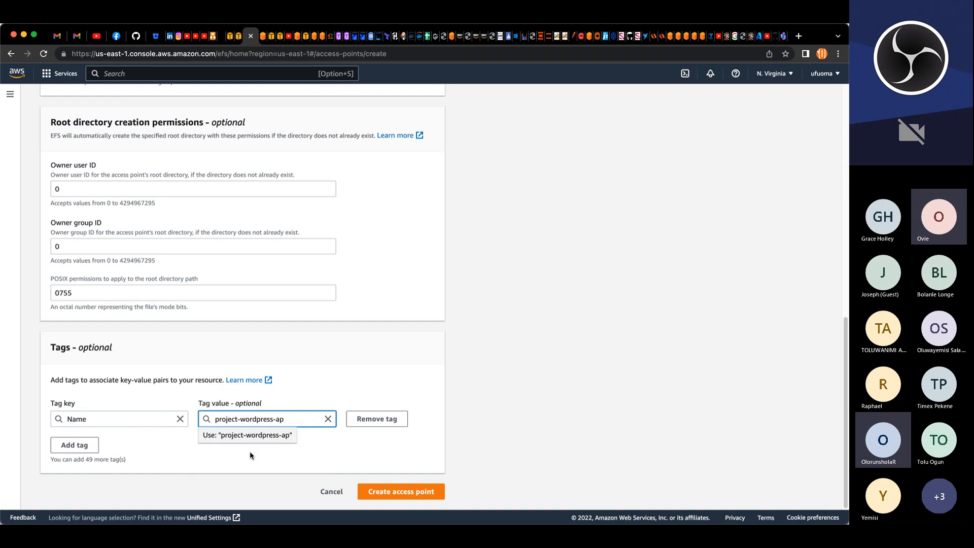
{"action": "left_click", "coordinate": [310, 464]}
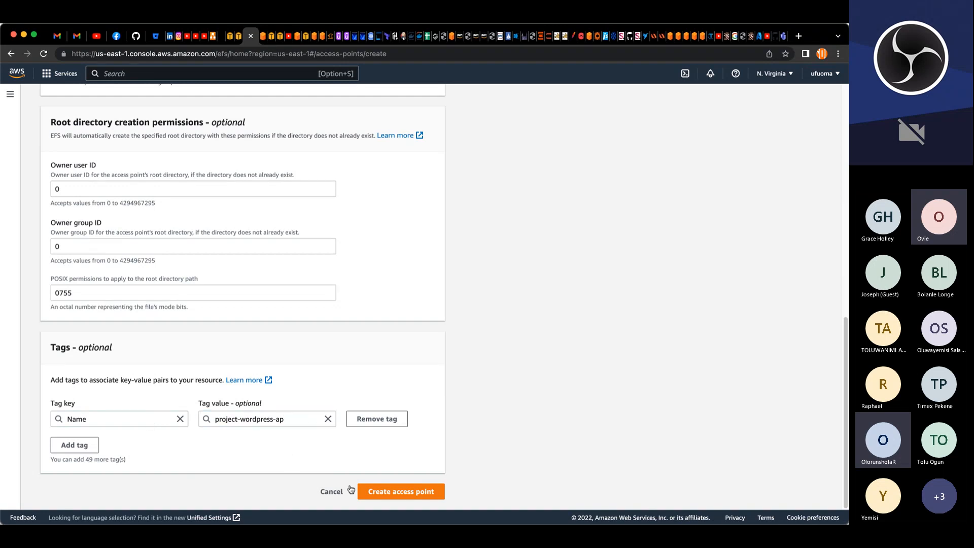
{"action": "left_click", "coordinate": [388, 493]}
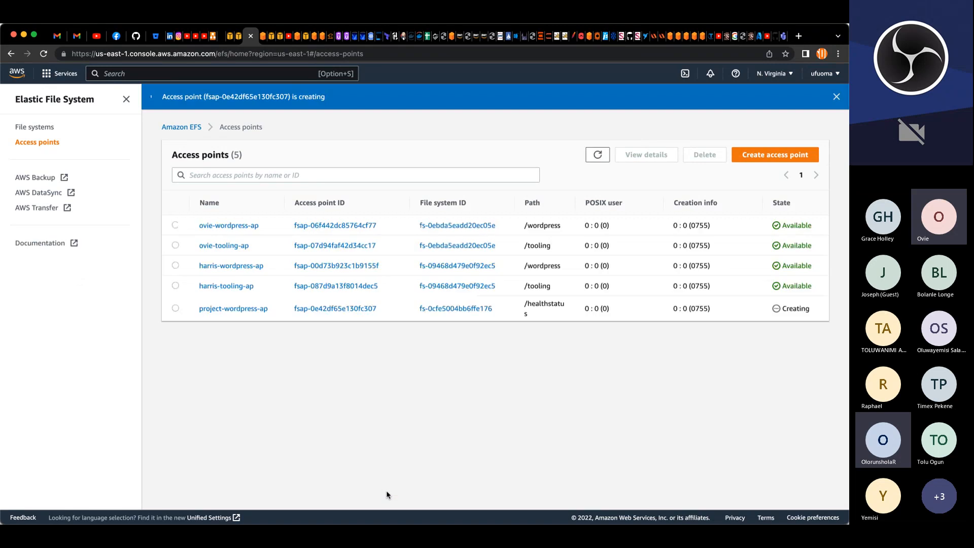
Step: Start another access point on the project-NFS file system and name it project-devteam-ap
{"action": "left_click", "coordinate": [786, 160]}
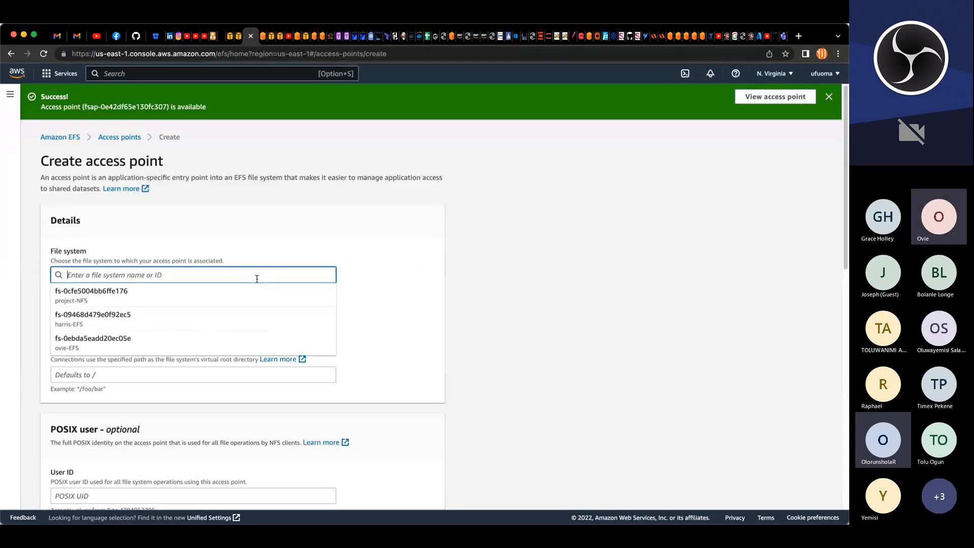
{"action": "left_click", "coordinate": [104, 293]}
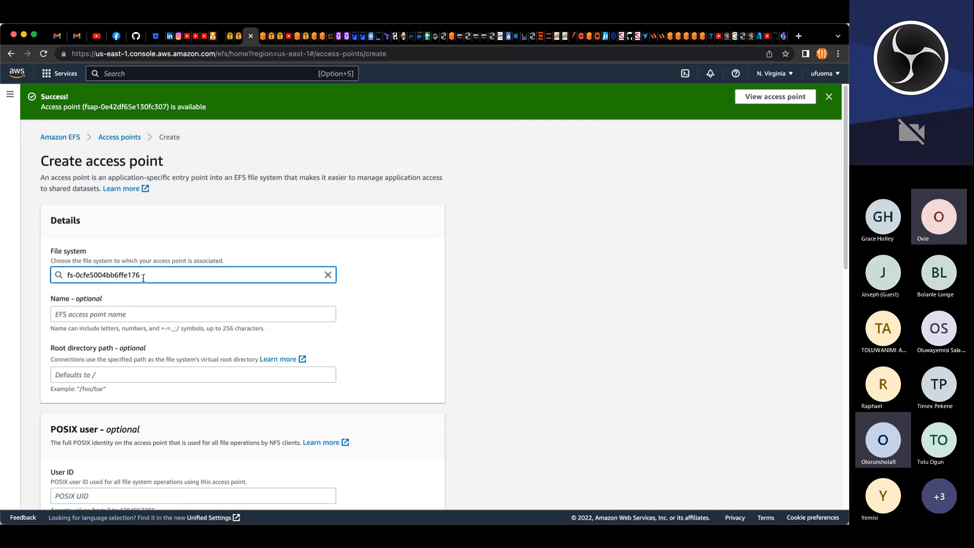
{"action": "left_click", "coordinate": [80, 313]}
{"action": "type", "text": "project-wordpress-ap"}
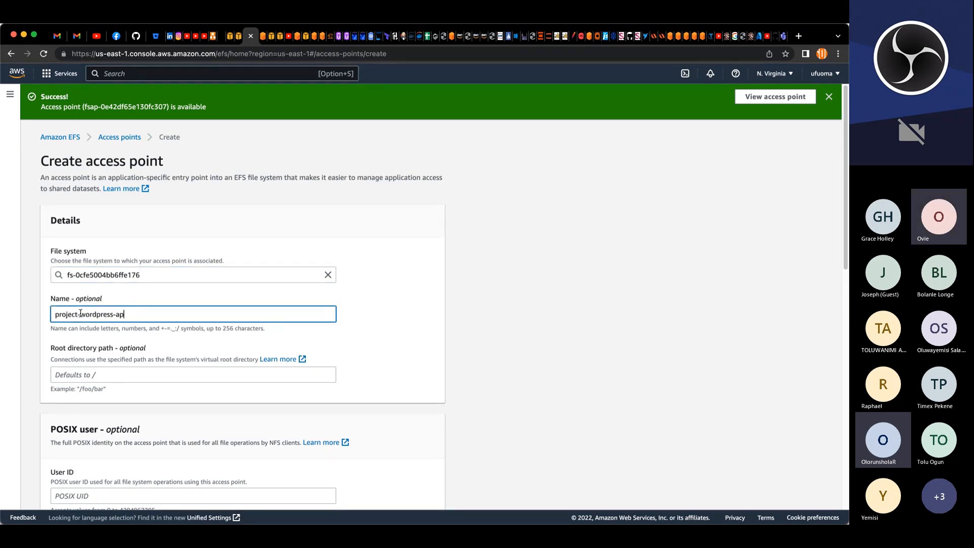
{"action": "left_click_drag", "start_coordinate": [114, 313], "coordinate": [81, 313]}
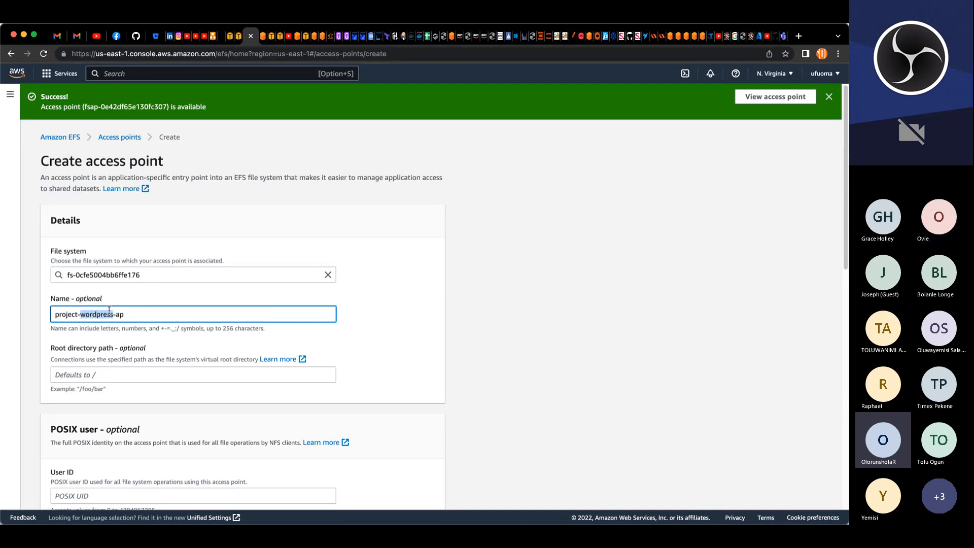
{"action": "type", "text": "devteam"}
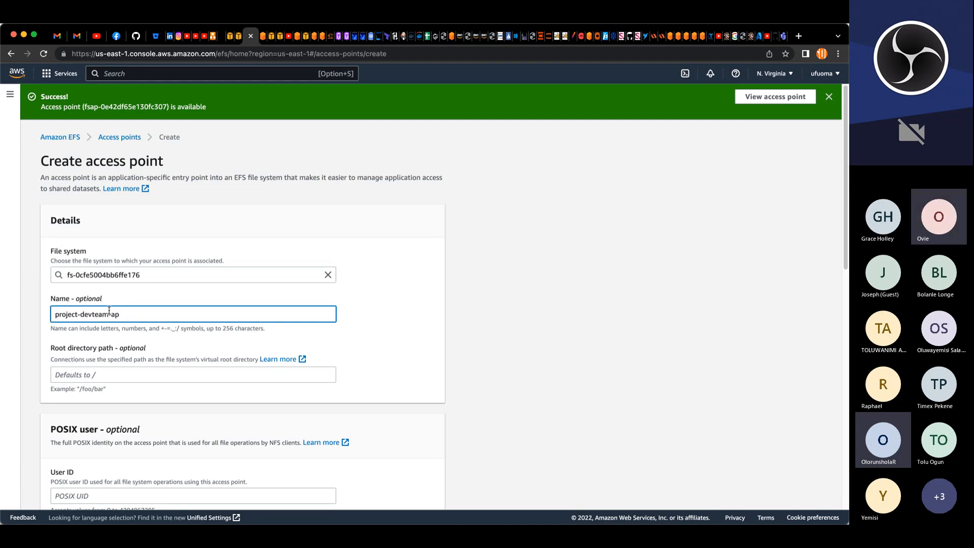
Step: Set the project-devteam-ap root directory path to /healthstatus
{"action": "left_click", "coordinate": [162, 374]}
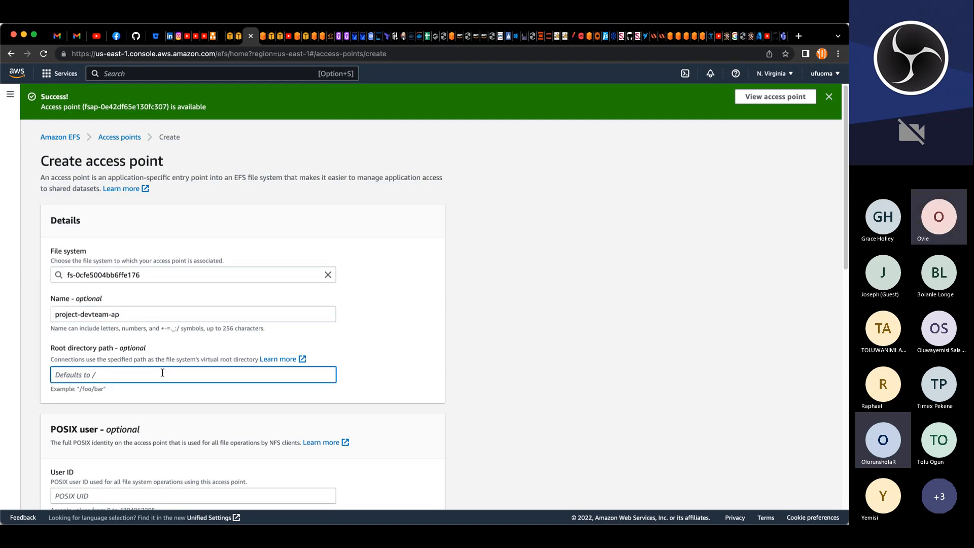
{"action": "type", "text": "/healthstatus"}
{"action": "scroll", "coordinate": [175, 391], "scroll_direction": "down", "scroll_amount": 5}
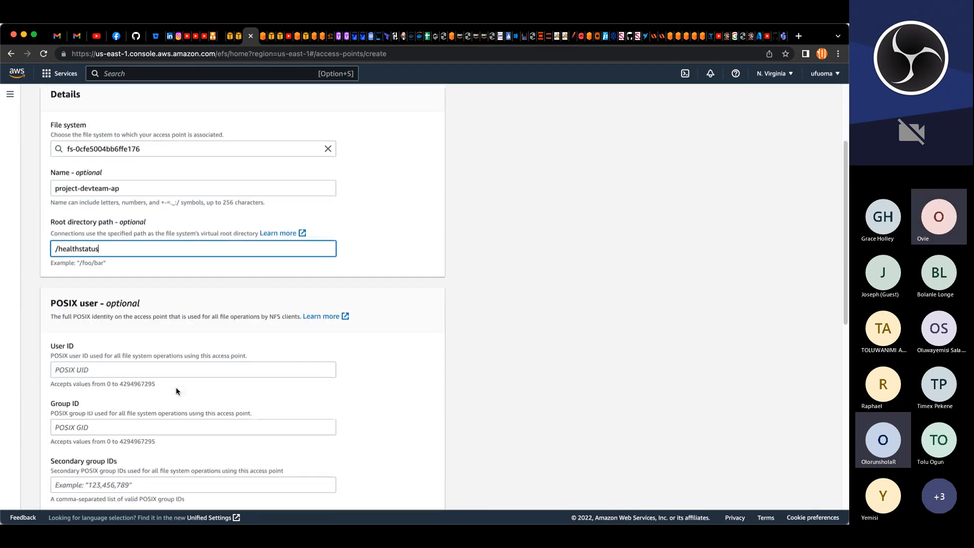
Step: Set the project-devteam-ap POSIX user ID and group ID both to 0
{"action": "scroll", "coordinate": [176, 391], "scroll_direction": "down", "scroll_amount": 2}
{"action": "left_click", "coordinate": [163, 336]}
{"action": "type", "text": "0"}
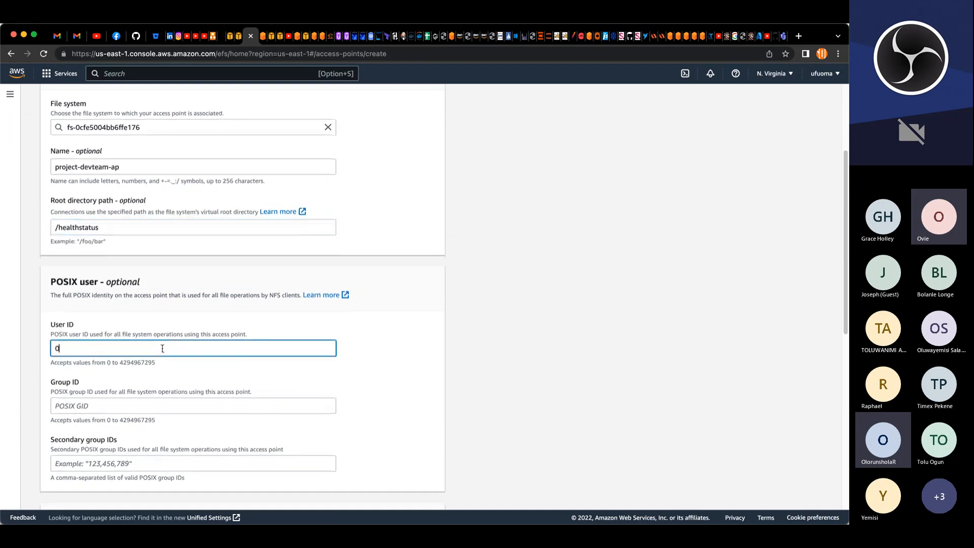
{"action": "scroll", "coordinate": [162, 349], "scroll_direction": "down", "scroll_amount": 4}
{"action": "left_click", "coordinate": [161, 280]}
{"action": "type", "text": "0"}
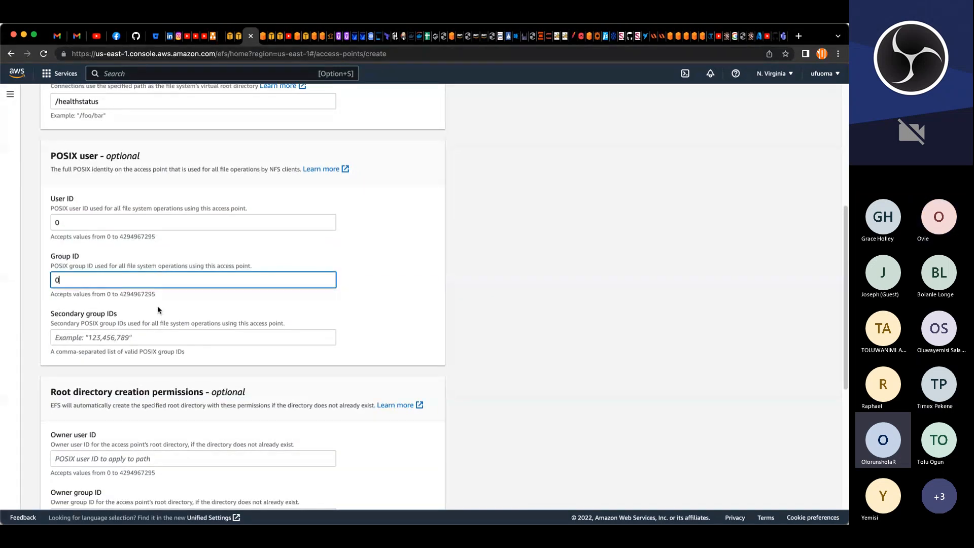
Step: Set the root directory owner user ID and owner group ID to 0 and its permissions to 0755
{"action": "scroll", "coordinate": [161, 344], "scroll_direction": "down", "scroll_amount": 5}
{"action": "left_click", "coordinate": [155, 315]}
{"action": "type", "text": "0"}
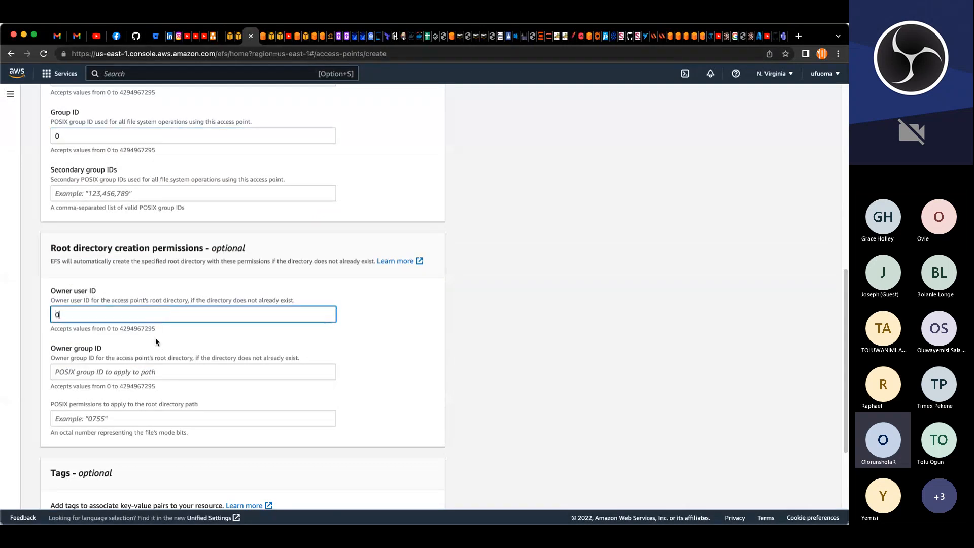
{"action": "left_click", "coordinate": [154, 371]}
{"action": "type", "text": "0"}
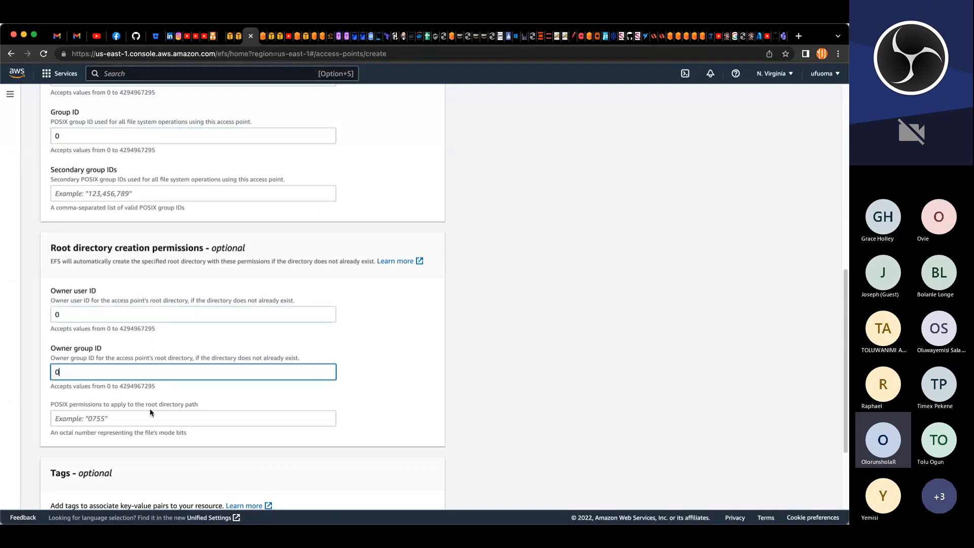
{"action": "left_click", "coordinate": [152, 415]}
{"action": "type", "text": "0755"}
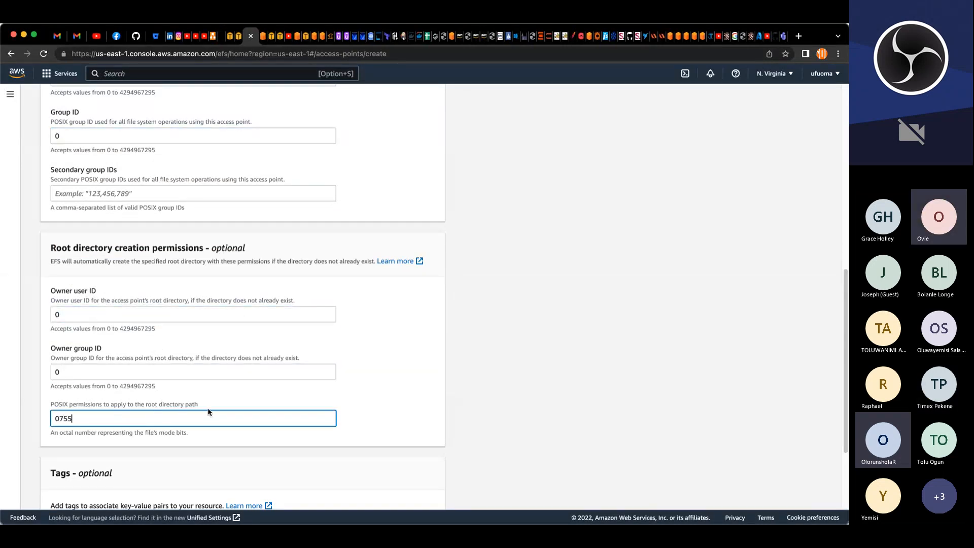
Step: Add a Name tag with value project-devteam-ap and create the access point
{"action": "scroll", "coordinate": [208, 412], "scroll_direction": "down", "scroll_amount": 4}
{"action": "left_click", "coordinate": [121, 415]}
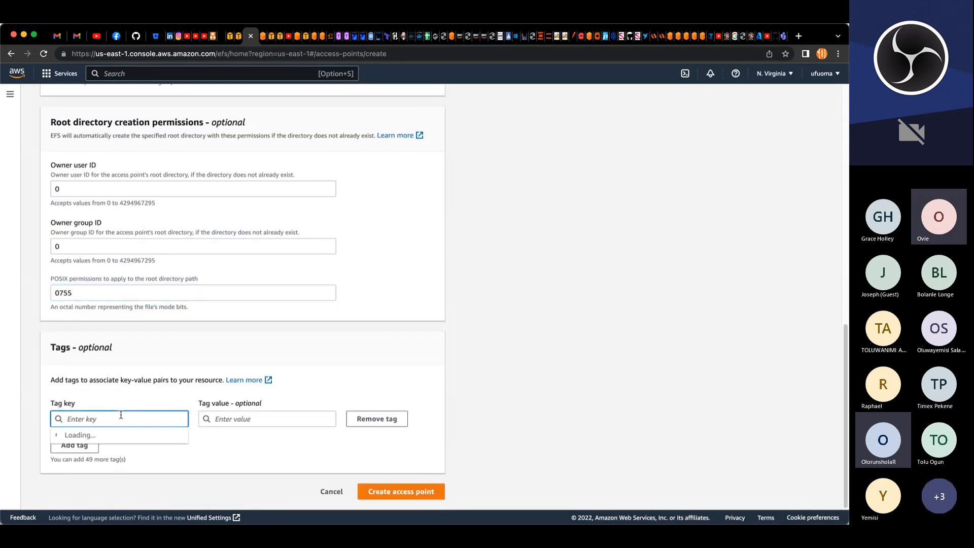
{"action": "type", "text": "N"}
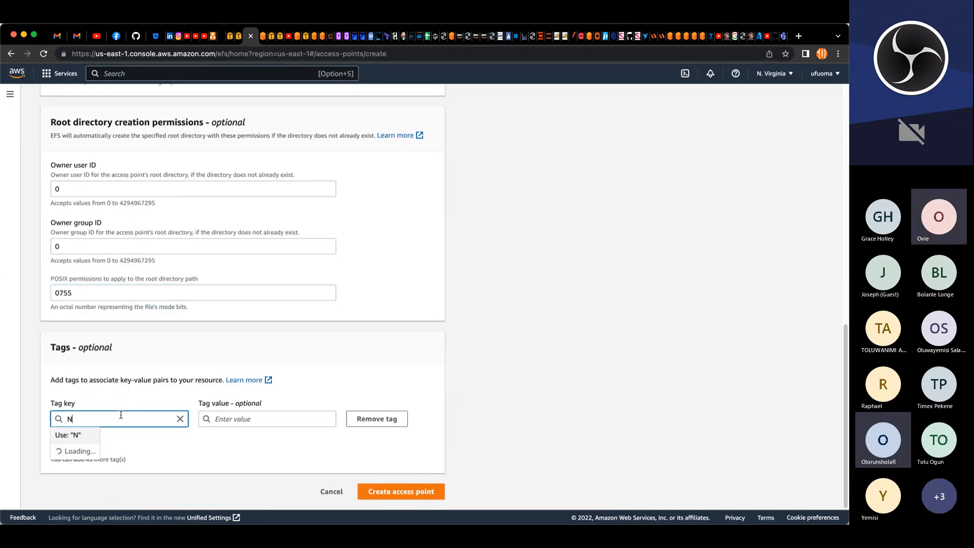
{"action": "type", "text": "ame"}
{"action": "key", "text": "Tab"}
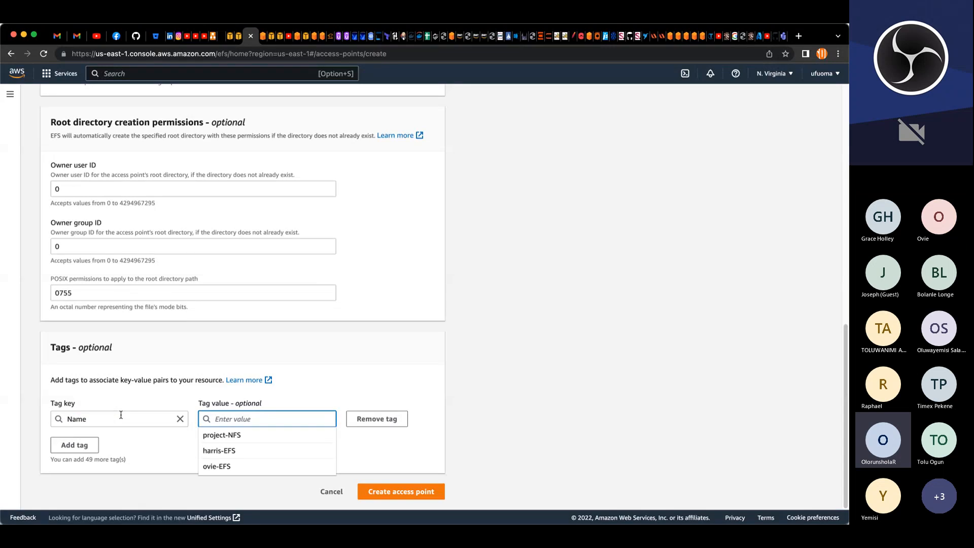
{"action": "type", "text": "project-wordpress-ap"}
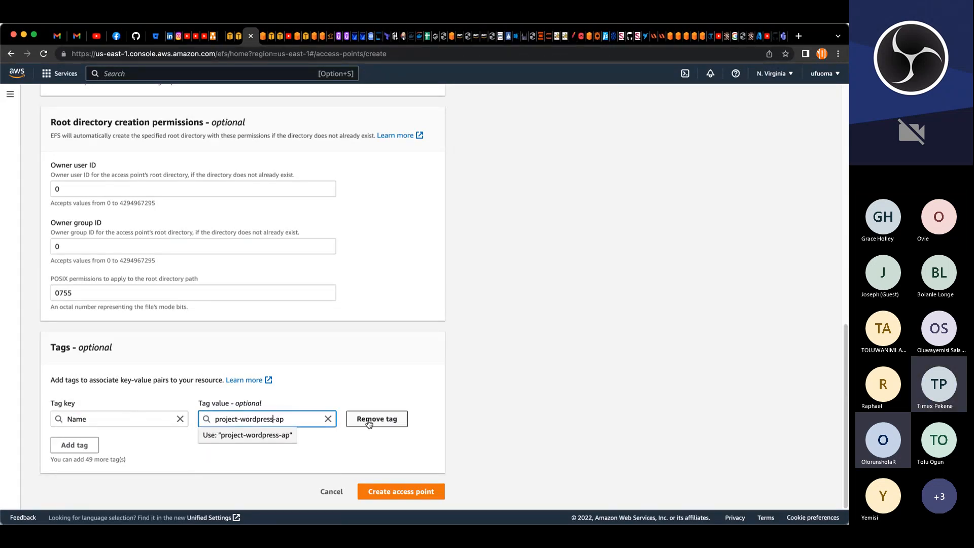
{"action": "key", "text": "BackSpace"}
{"action": "key", "text": "BackSpace"}
{"action": "key", "text": "BackSpace"}
{"action": "key", "text": "BackSpace"}
{"action": "key", "text": "BackSpace"}
{"action": "key", "text": "BackSpace"}
{"action": "key", "text": "BackSpace"}
{"action": "key", "text": "BackSpace"}
{"action": "key", "text": "BackSpace"}
{"action": "type", "text": "dev"}
{"action": "type", "text": "team"}
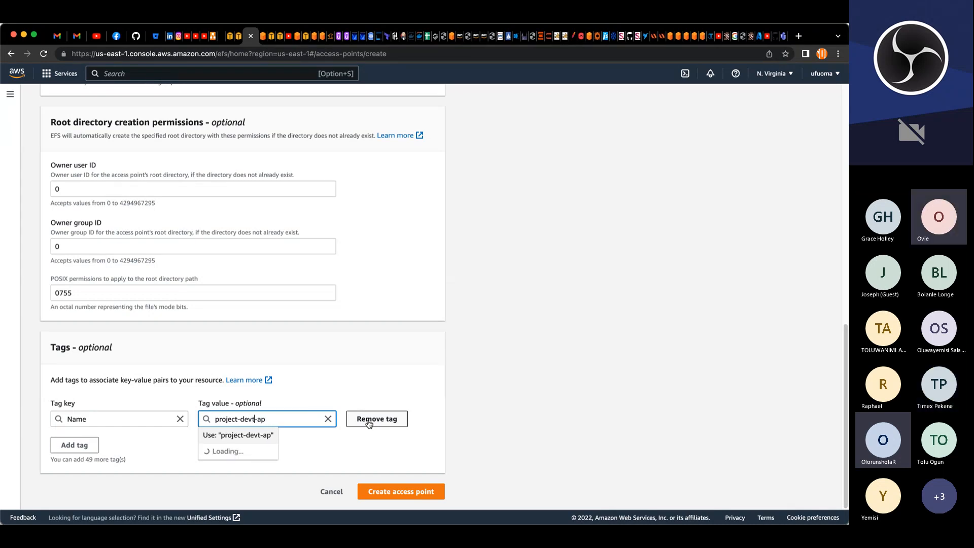
{"action": "left_click", "coordinate": [394, 456]}
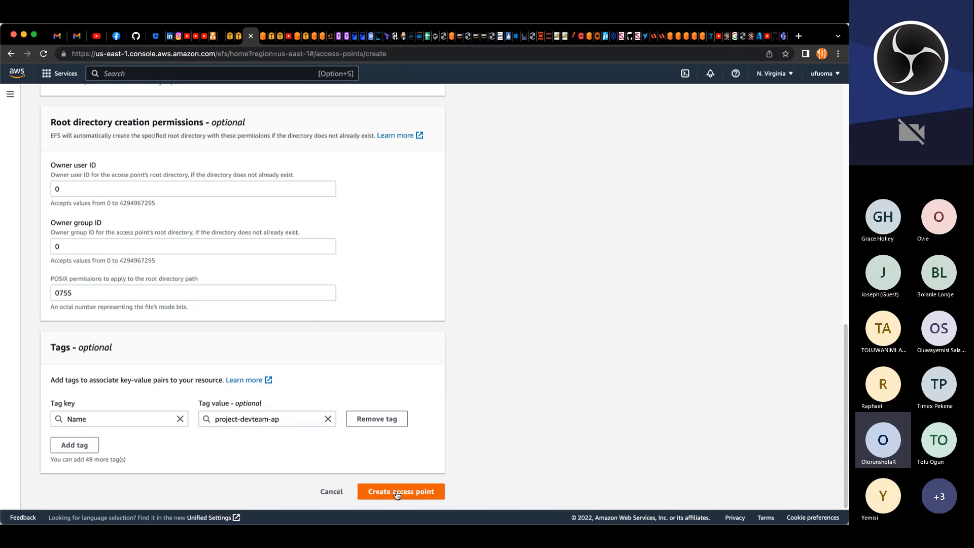
{"action": "left_click", "coordinate": [395, 488]}
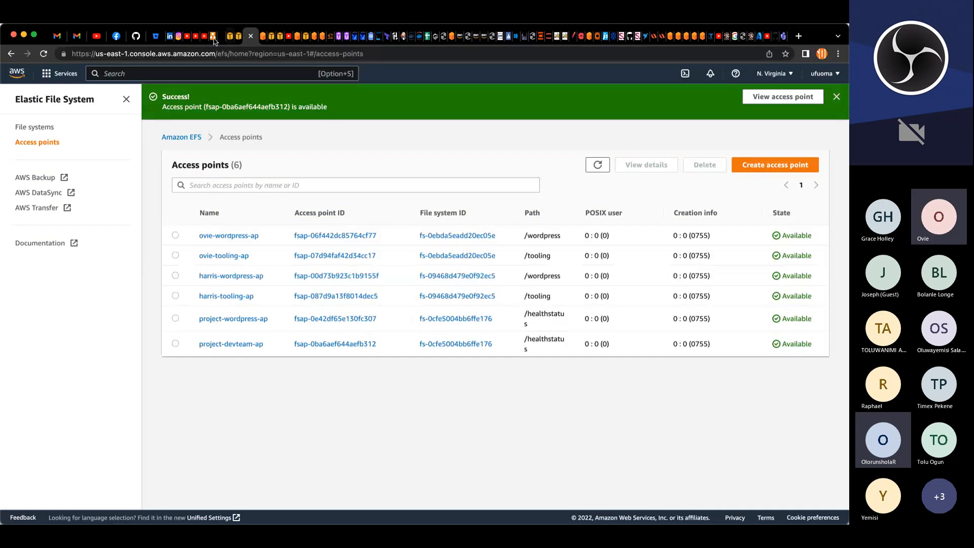
Step: Stop the harris-db database instance temporarily, acknowledging its automatic restart after 7 days
{"action": "left_click", "coordinate": [265, 36]}
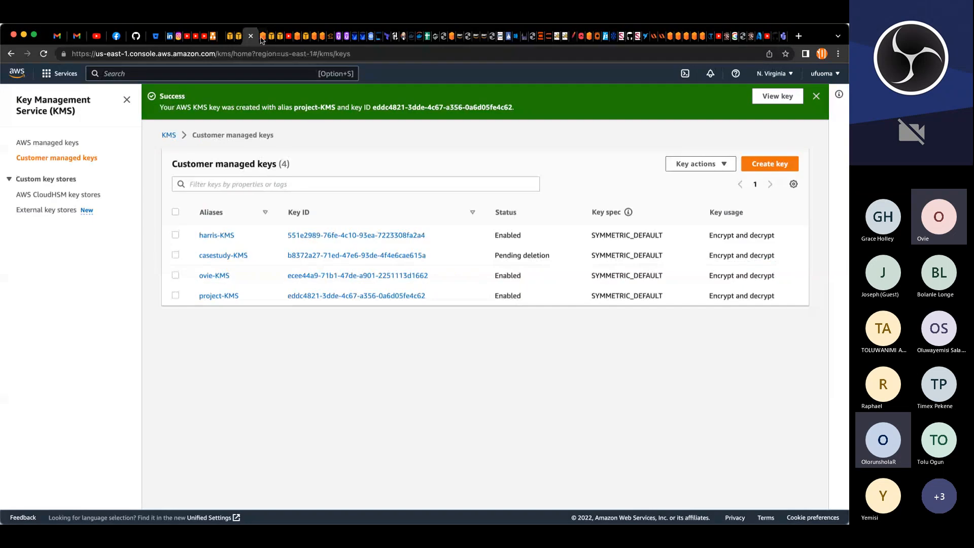
{"action": "left_click", "coordinate": [274, 36]}
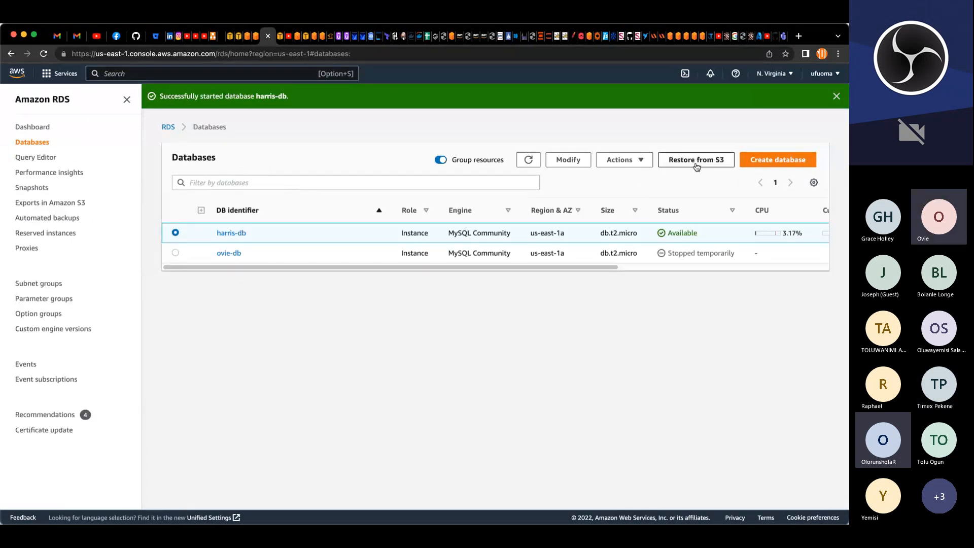
{"action": "left_click", "coordinate": [642, 163]}
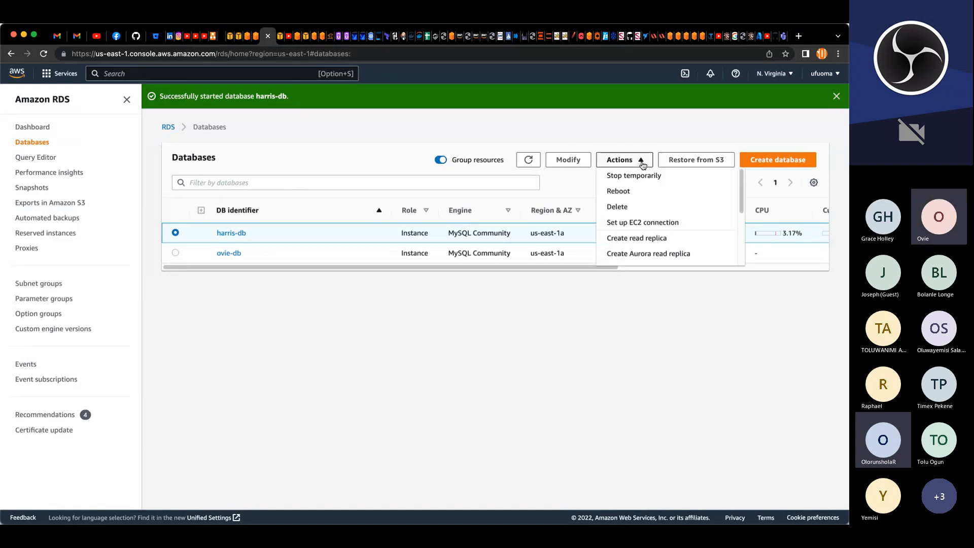
{"action": "left_click", "coordinate": [625, 178]}
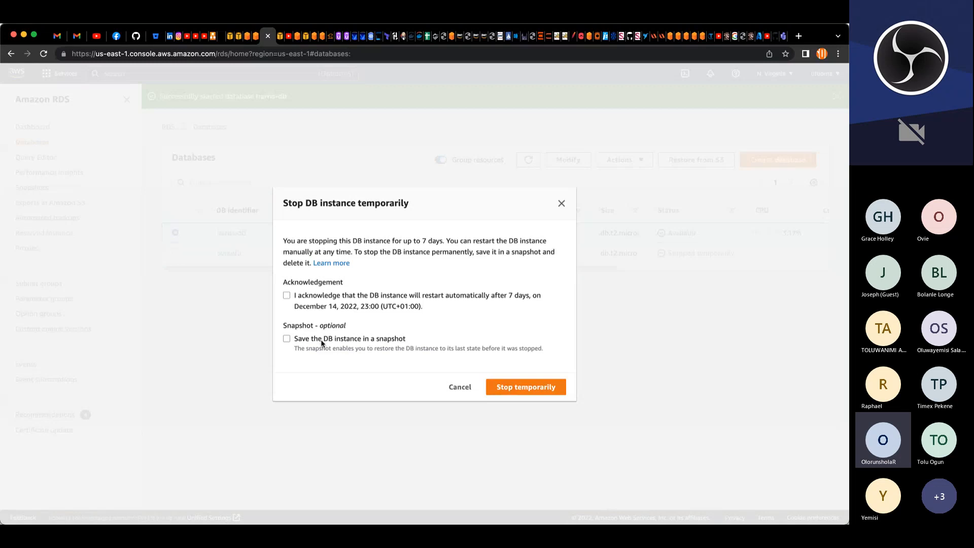
{"action": "left_click", "coordinate": [287, 295]}
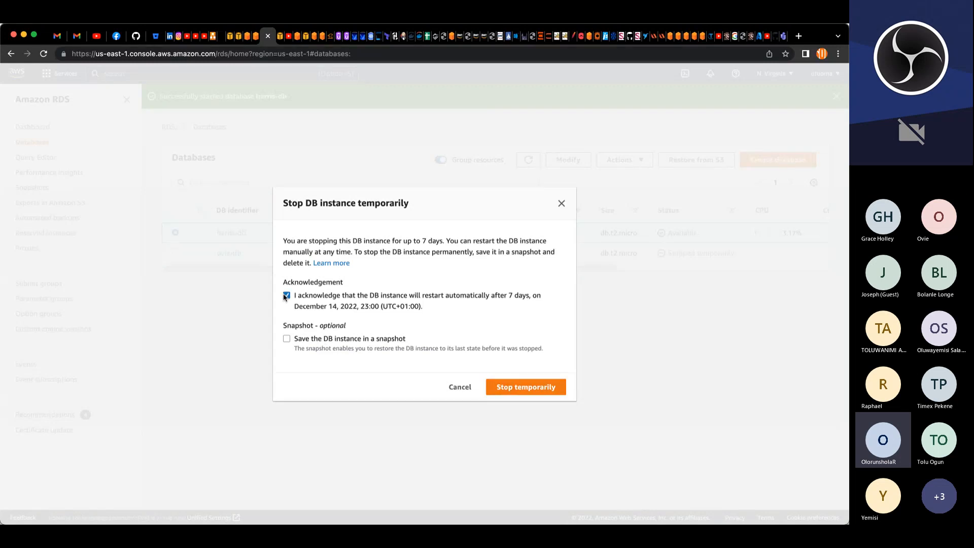
{"action": "left_click", "coordinate": [505, 391]}
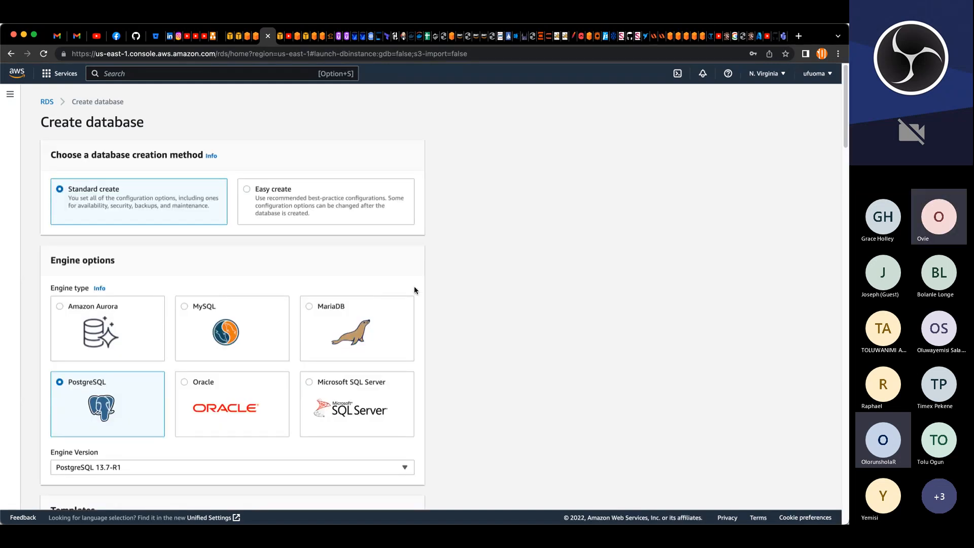
Step: Choose the MySQL engine and the Free tier template for the new database
{"action": "left_click", "coordinate": [262, 331]}
{"action": "scroll", "coordinate": [261, 332], "scroll_direction": "down", "scroll_amount": 3}
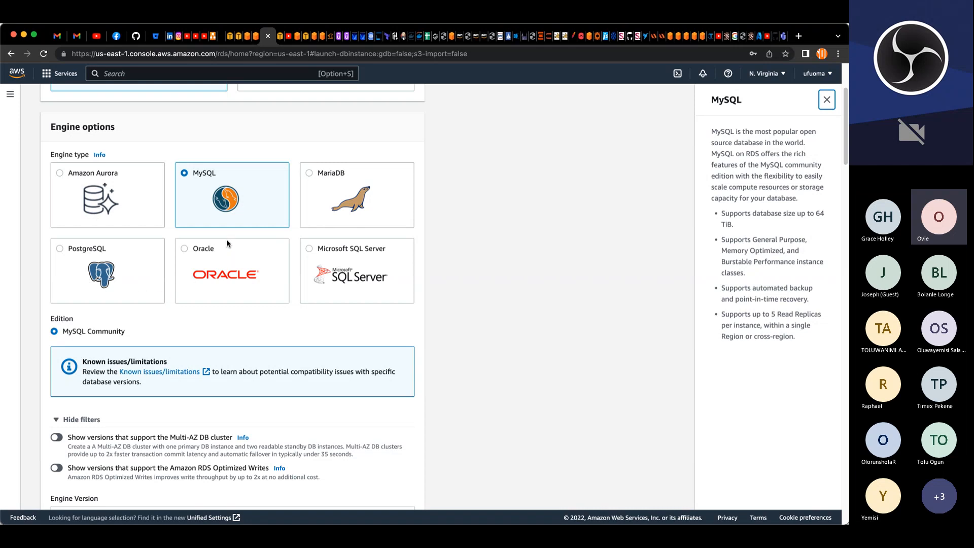
{"action": "scroll", "coordinate": [216, 220], "scroll_direction": "down", "scroll_amount": 1}
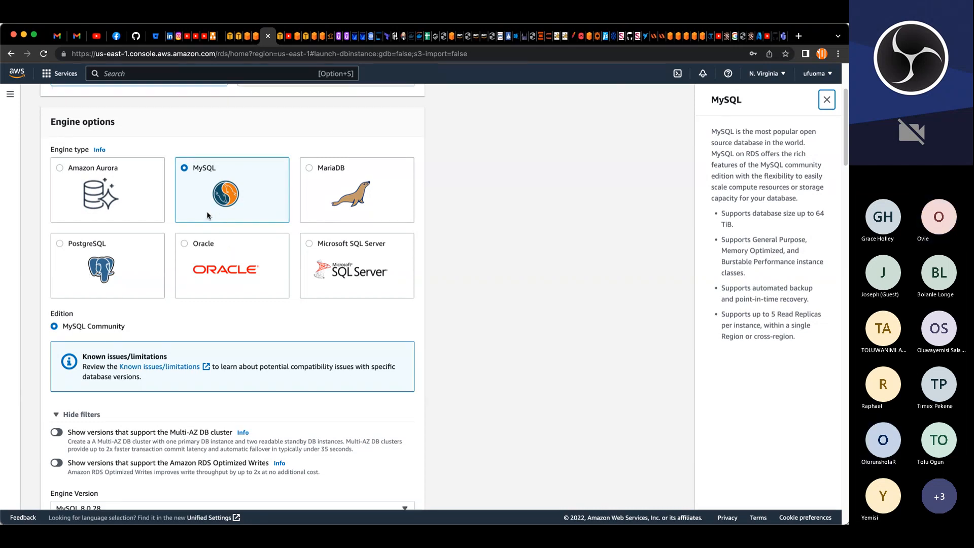
{"action": "scroll", "coordinate": [207, 217], "scroll_direction": "down", "scroll_amount": 3}
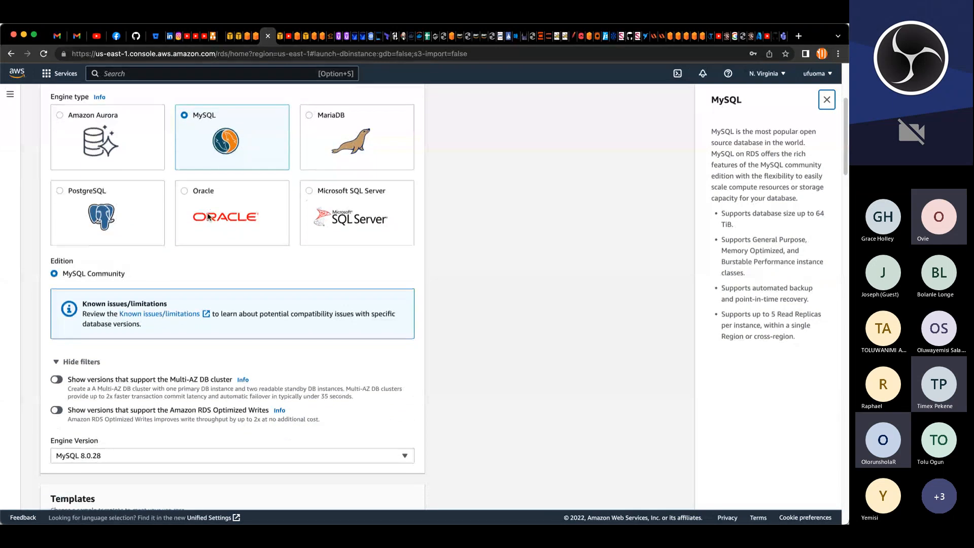
{"action": "scroll", "coordinate": [207, 216], "scroll_direction": "up", "scroll_amount": 1}
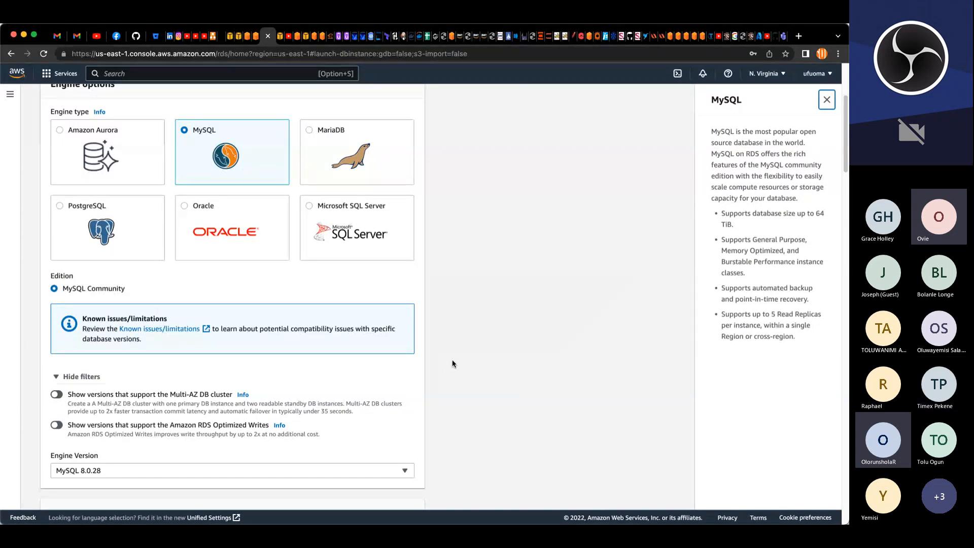
{"action": "scroll", "coordinate": [452, 360], "scroll_direction": "up", "scroll_amount": 1}
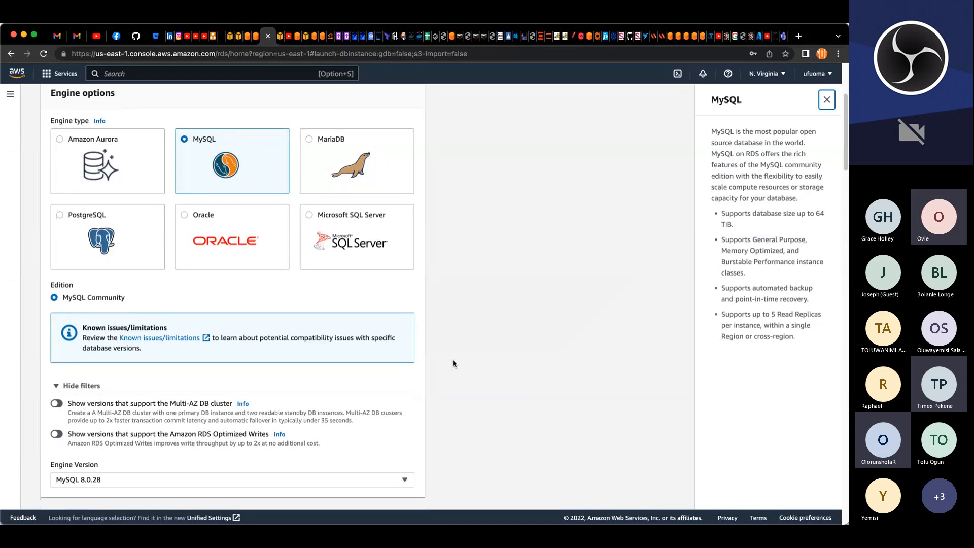
{"action": "scroll", "coordinate": [453, 364], "scroll_direction": "down", "scroll_amount": 1}
{"action": "scroll", "coordinate": [452, 365], "scroll_direction": "down", "scroll_amount": 1}
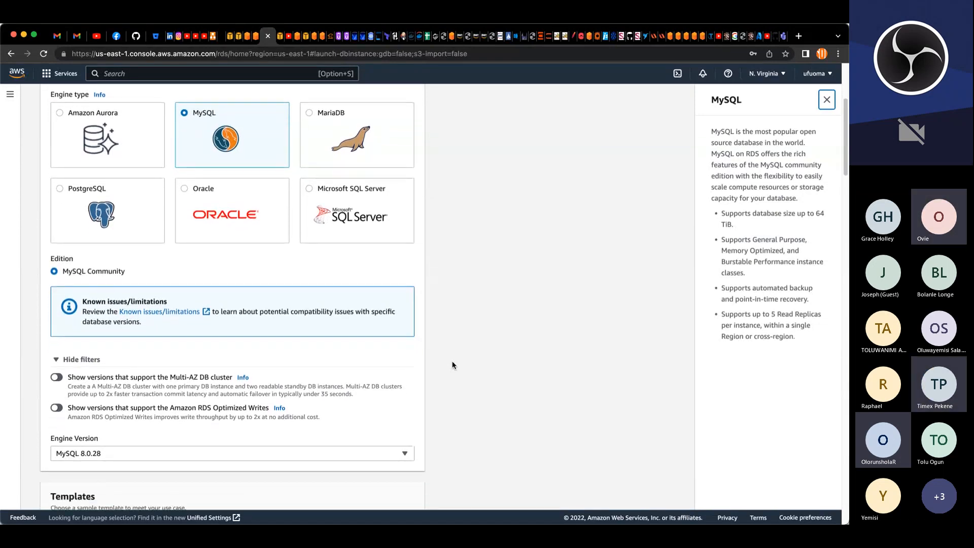
{"action": "scroll", "coordinate": [453, 364], "scroll_direction": "down", "scroll_amount": 1}
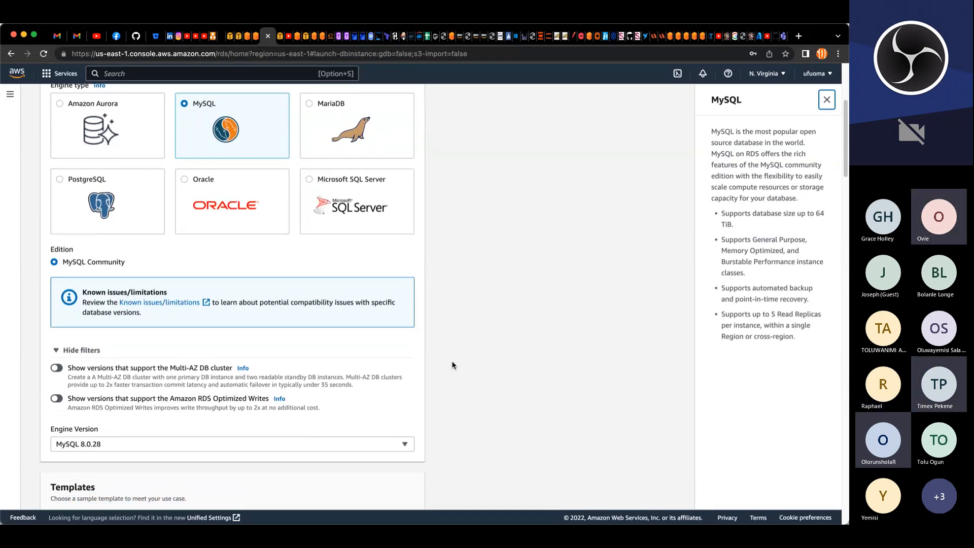
{"action": "scroll", "coordinate": [453, 365], "scroll_direction": "down", "scroll_amount": 3}
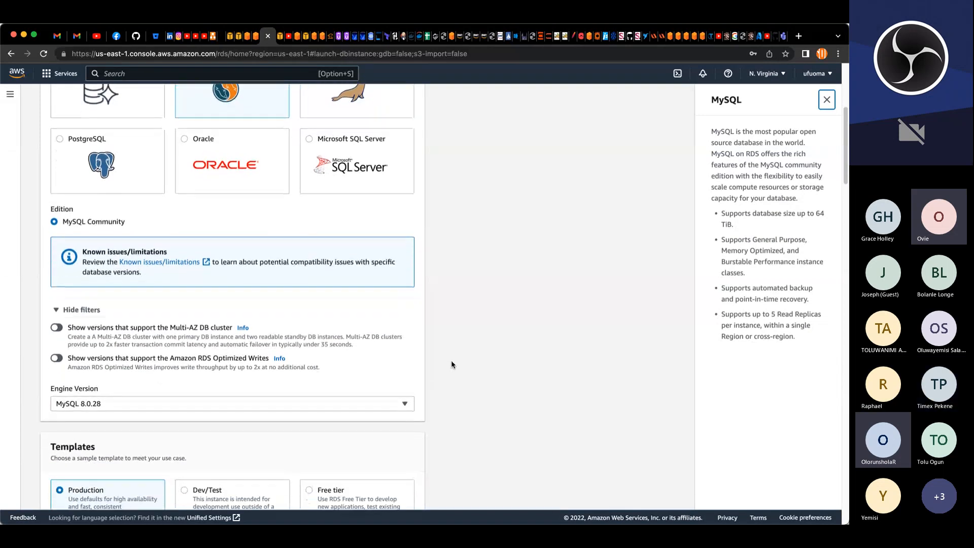
{"action": "scroll", "coordinate": [452, 364], "scroll_direction": "down", "scroll_amount": 5}
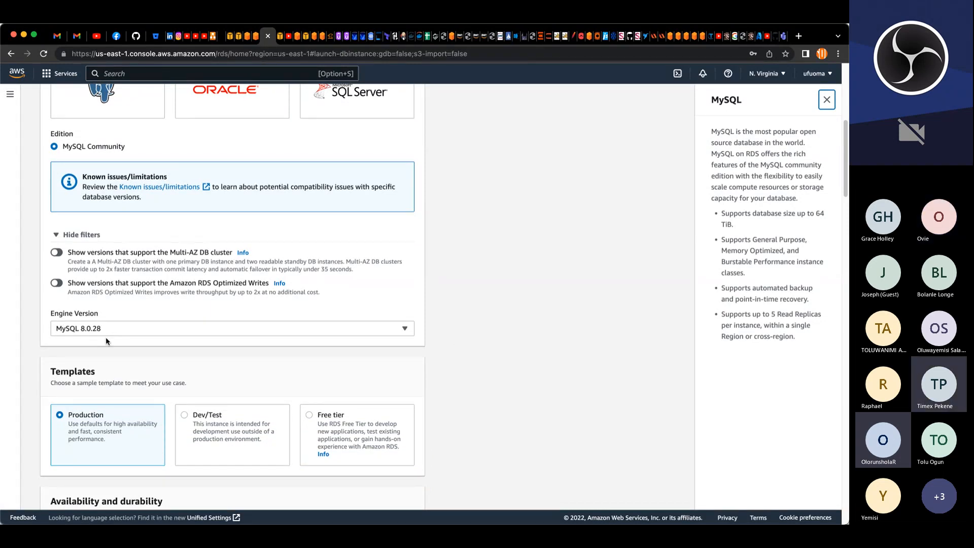
{"action": "scroll", "coordinate": [345, 254], "scroll_direction": "down", "scroll_amount": 10}
{"action": "left_click", "coordinate": [345, 253]}
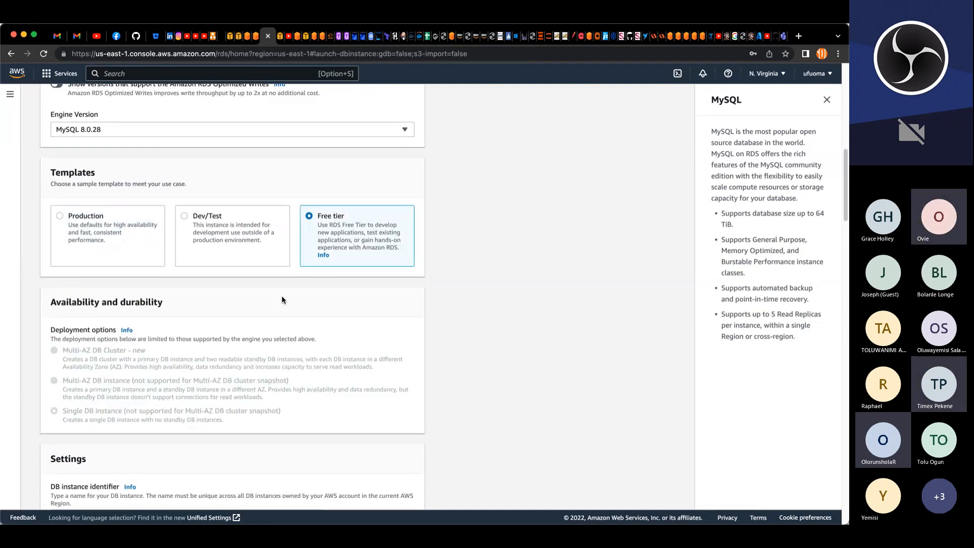
{"action": "scroll", "coordinate": [282, 299], "scroll_direction": "down", "scroll_amount": 12}
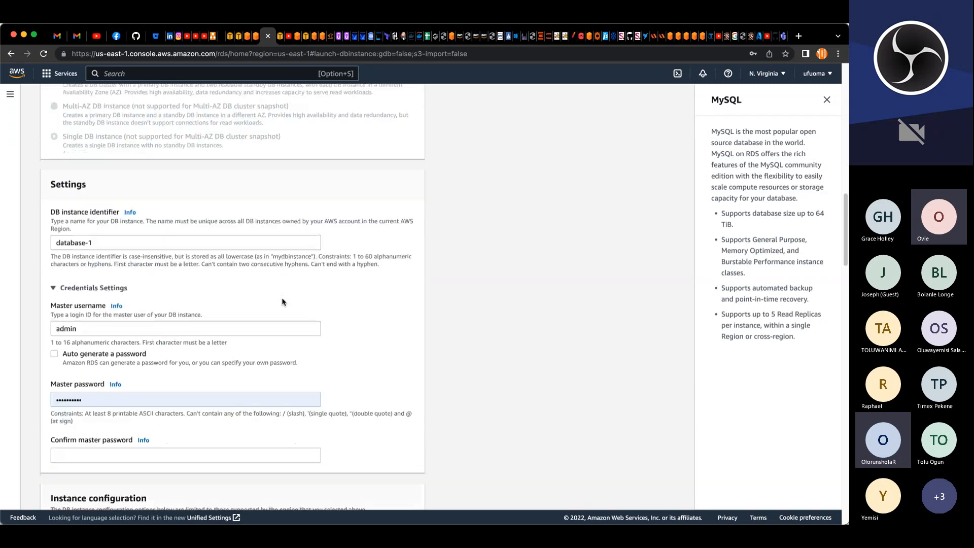
{"action": "left_click", "coordinate": [87, 242]}
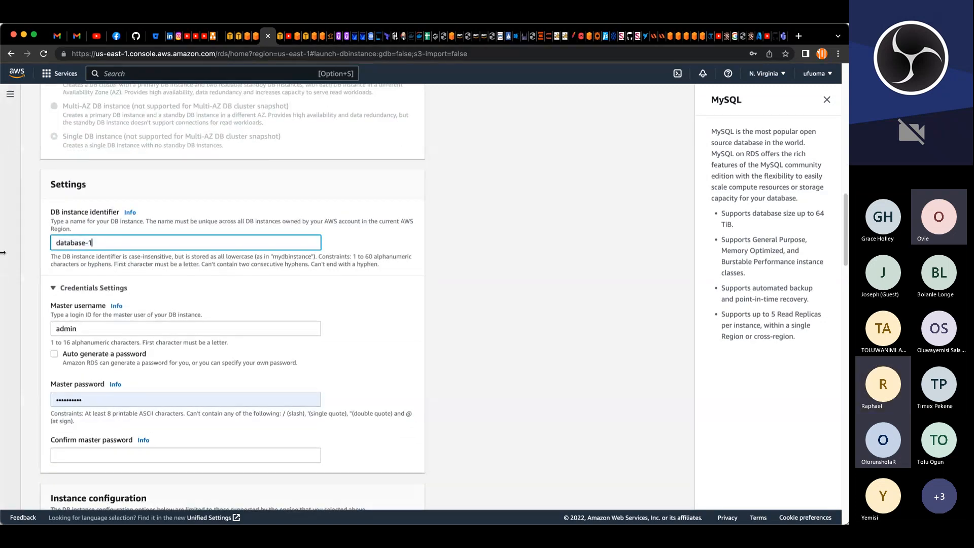
{"action": "left_click_drag", "start_coordinate": [55, 243], "coordinate": [95, 242]}
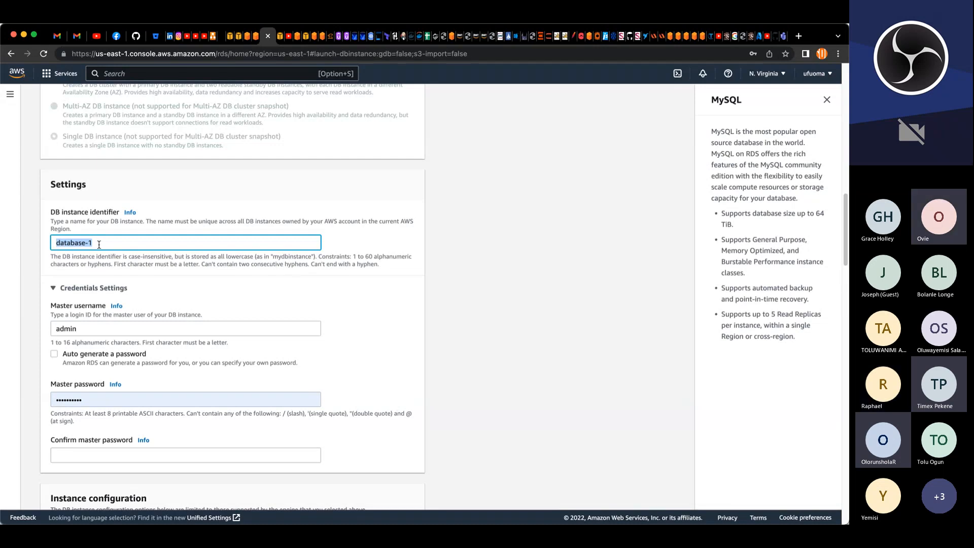
{"action": "type", "text": "prd"}
{"action": "key", "text": "super+z"}
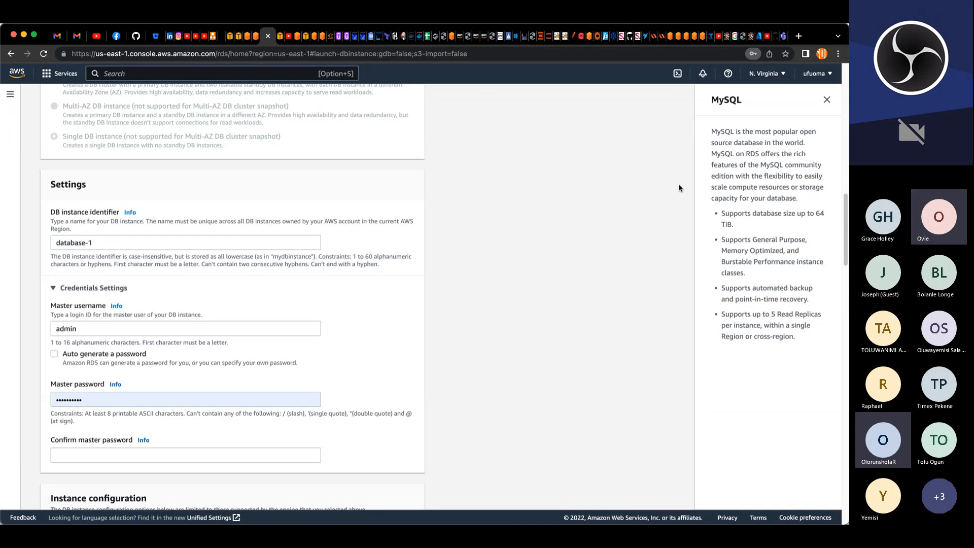
Step: Set the DB instance identifier to project-db
{"action": "left_click_drag", "start_coordinate": [127, 243], "coordinate": [2, 224]}
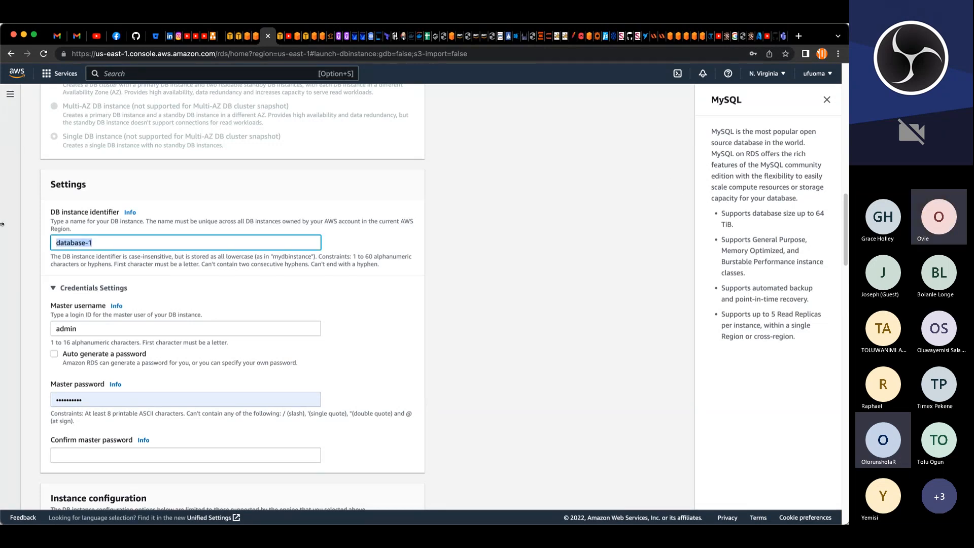
{"action": "type", "text": "project-db"}
Step: Enter the master password again in the confirm master password field
{"action": "scroll", "coordinate": [82, 322], "scroll_direction": "down", "scroll_amount": 1}
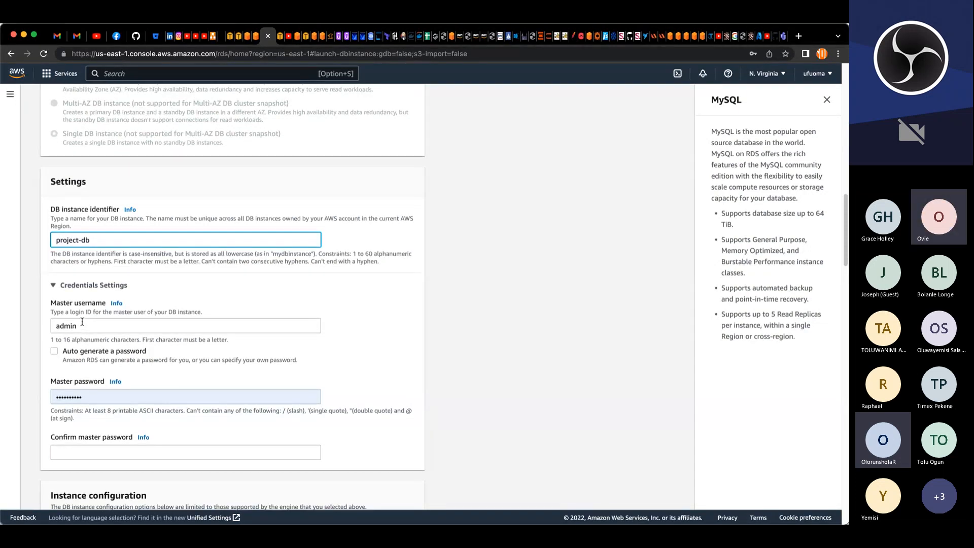
{"action": "scroll", "coordinate": [82, 321], "scroll_direction": "down", "scroll_amount": 2}
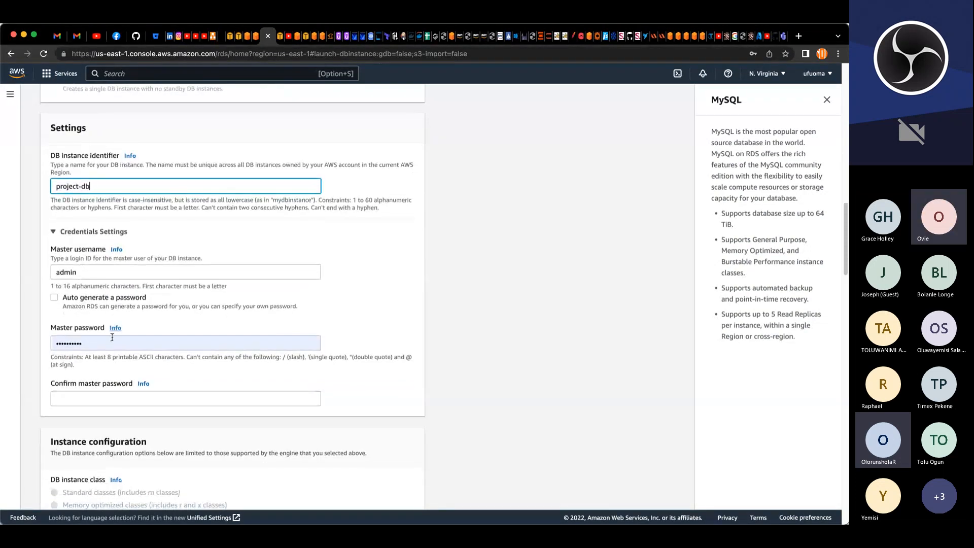
{"action": "left_click", "coordinate": [94, 400]}
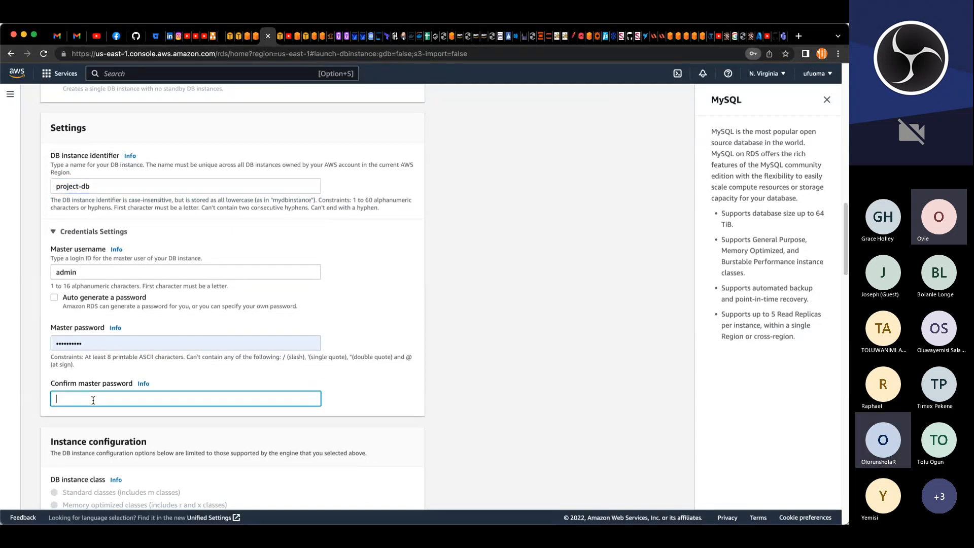
{"action": "type", "text": "•••"}
{"action": "key", "text": "BackSpace"}
{"action": "key", "text": "BackSpace"}
{"action": "key", "text": "BackSpace"}
{"action": "type", "text": "••••••••••"}
Step: Include previous generation classes and choose the db.t2.micro burstable instance class
{"action": "scroll", "coordinate": [142, 414], "scroll_direction": "down", "scroll_amount": 3}
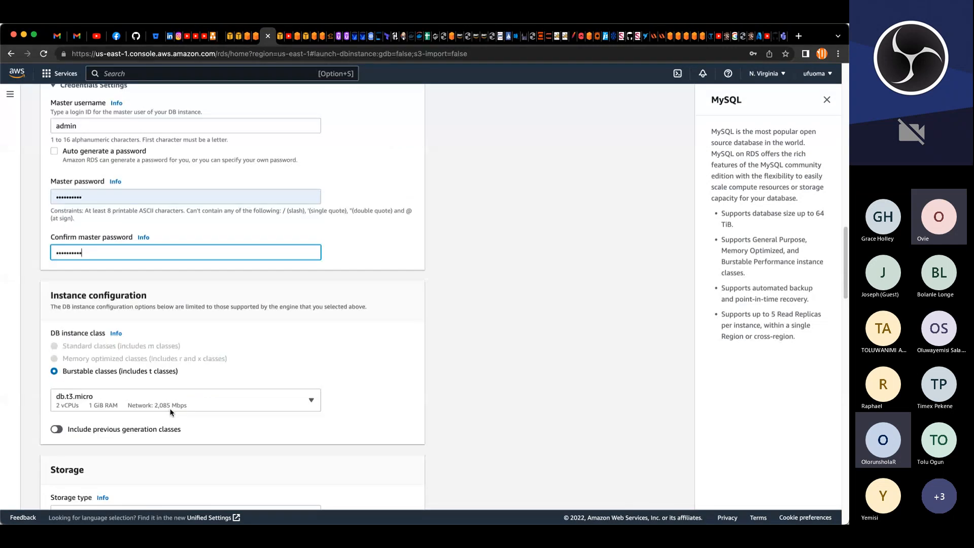
{"action": "scroll", "coordinate": [170, 412], "scroll_direction": "down", "scroll_amount": 3}
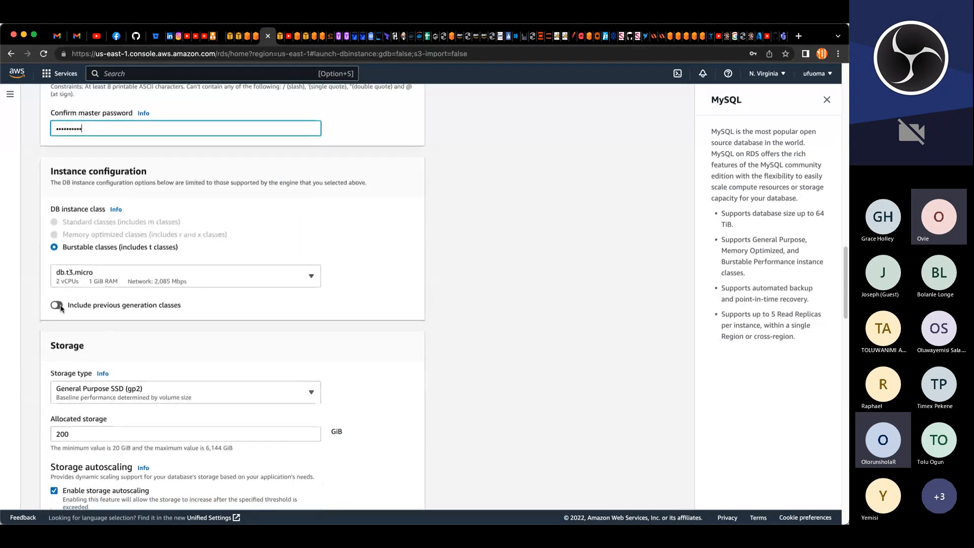
{"action": "left_click", "coordinate": [58, 305]}
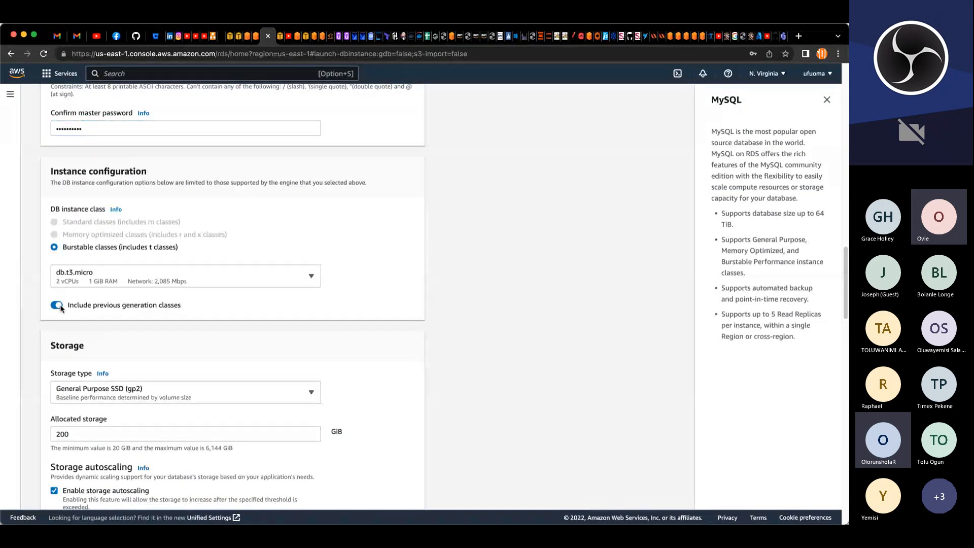
{"action": "left_click", "coordinate": [116, 285]}
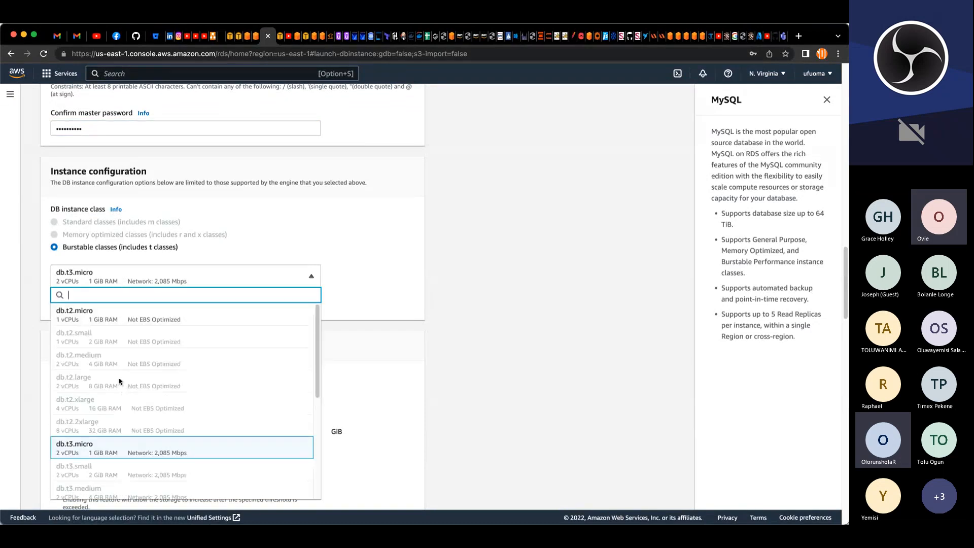
{"action": "left_click", "coordinate": [99, 318]}
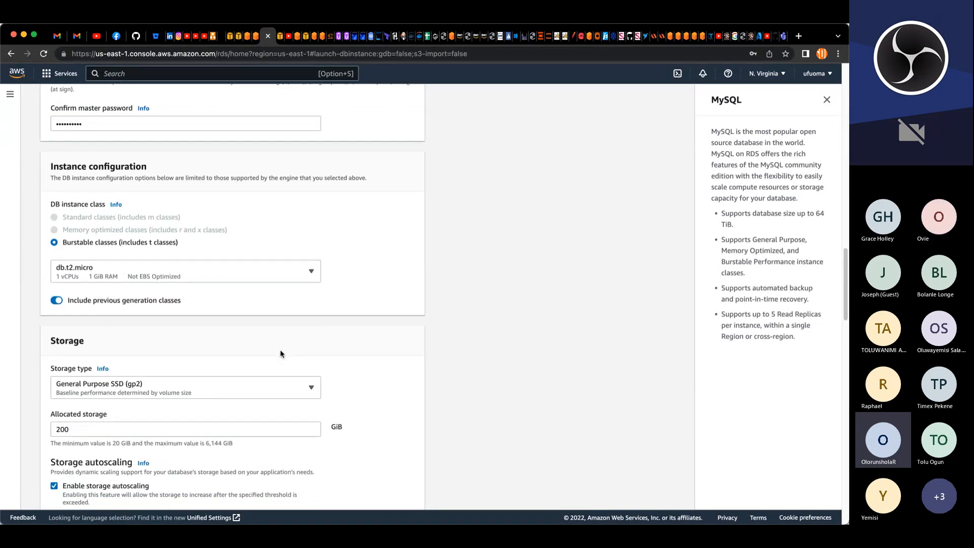
Step: Set the allocated storage to 20 GiB
{"action": "scroll", "coordinate": [280, 349], "scroll_direction": "down", "scroll_amount": 3}
{"action": "scroll", "coordinate": [280, 349], "scroll_direction": "down", "scroll_amount": 2}
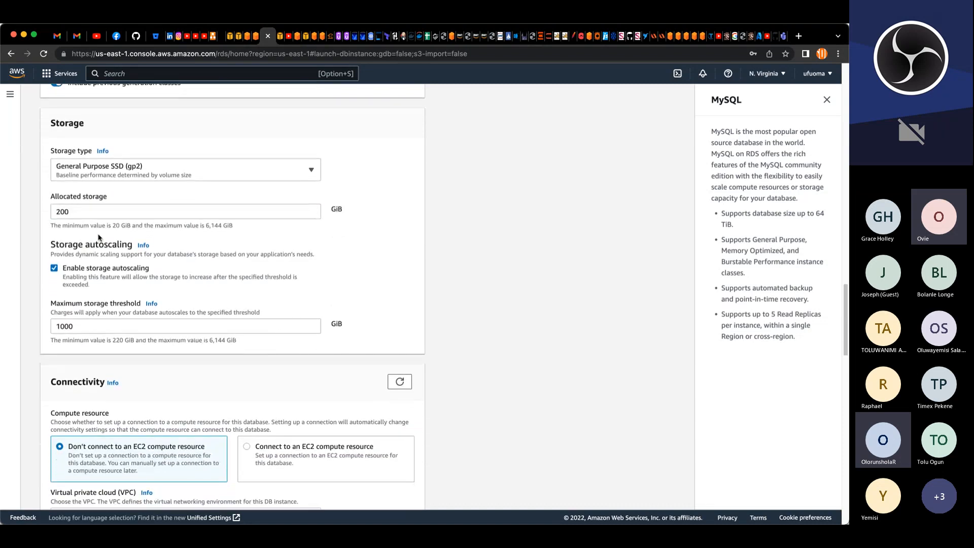
{"action": "left_click", "coordinate": [83, 213]}
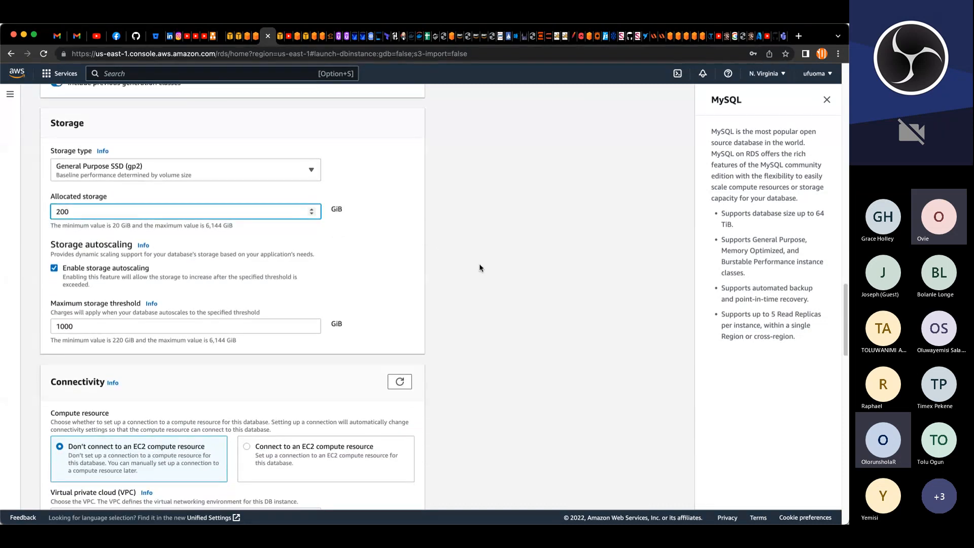
{"action": "key", "text": "BackSpace"}
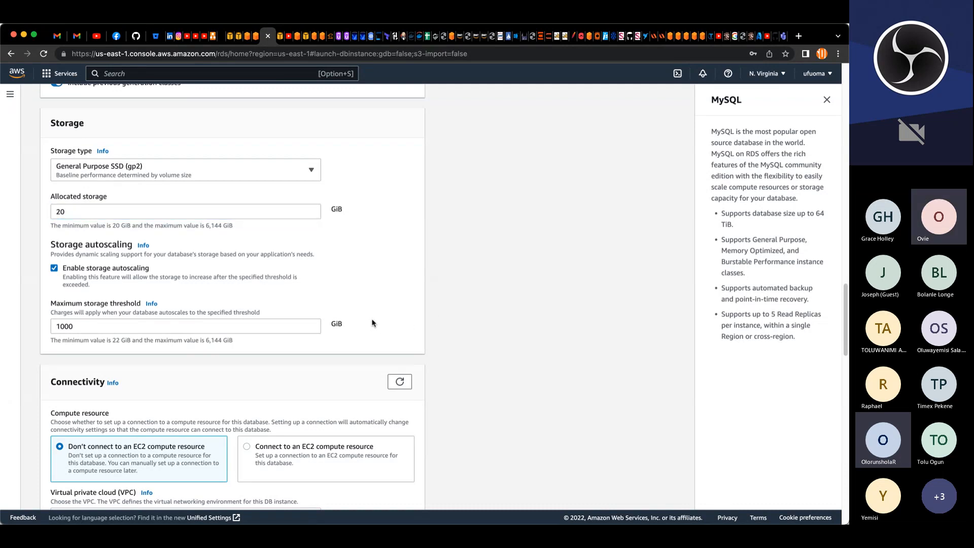
Step: Select project-VPC as the database's virtual private cloud
{"action": "scroll", "coordinate": [376, 318], "scroll_direction": "down", "scroll_amount": 2}
{"action": "scroll", "coordinate": [376, 319], "scroll_direction": "down", "scroll_amount": 3}
{"action": "scroll", "coordinate": [376, 318], "scroll_direction": "down", "scroll_amount": 3}
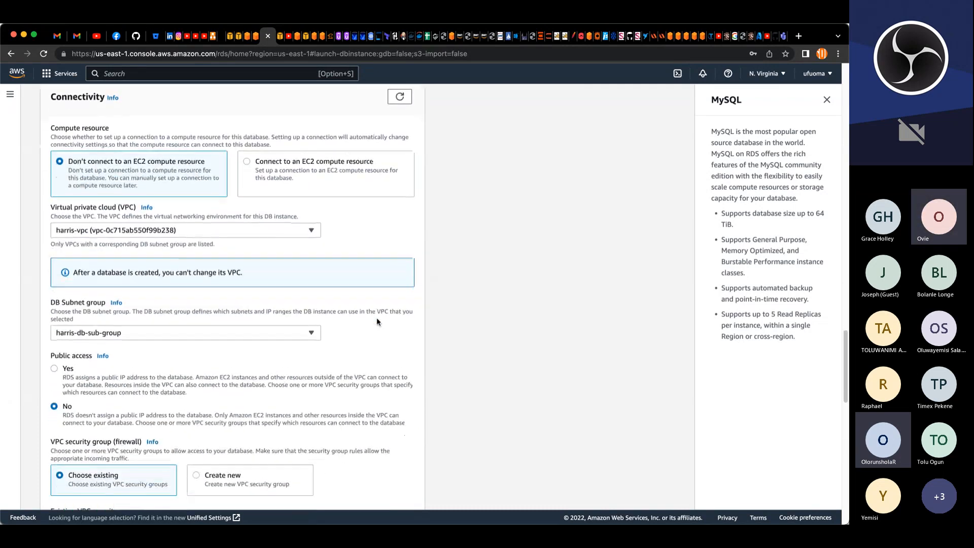
{"action": "left_click", "coordinate": [313, 221]}
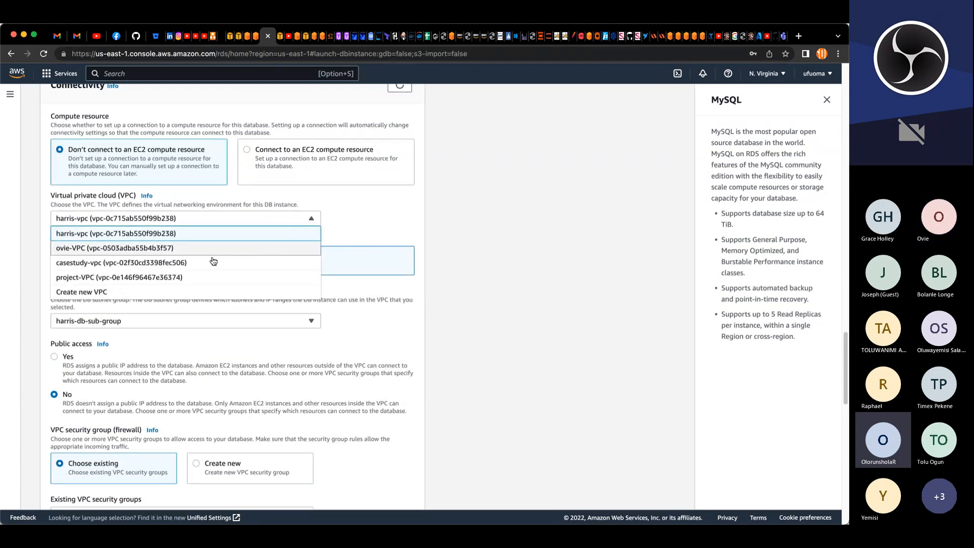
{"action": "left_click", "coordinate": [127, 277]}
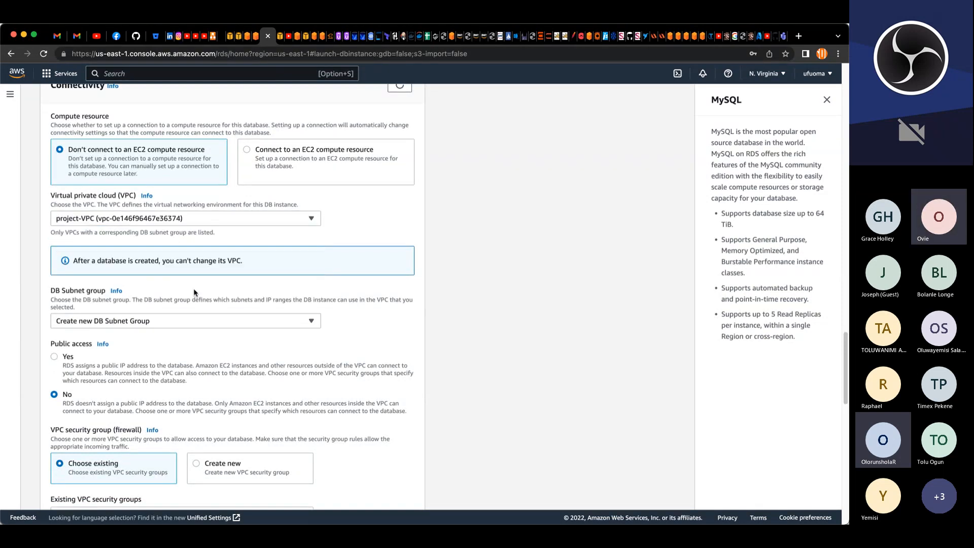
Step: Start a new DB subnet group and name it project-sub-group
{"action": "scroll", "coordinate": [271, 353], "scroll_direction": "down", "scroll_amount": 1}
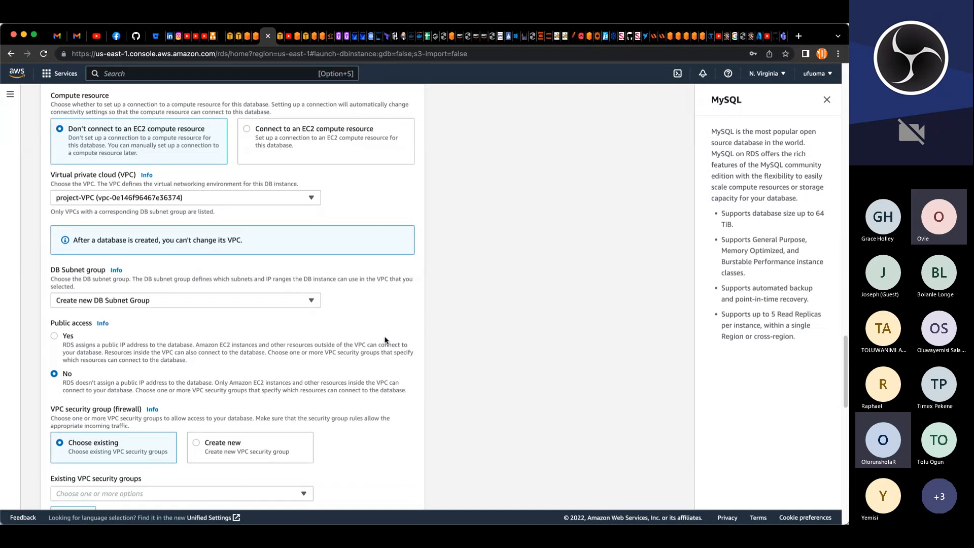
{"action": "scroll", "coordinate": [152, 315], "scroll_direction": "up", "scroll_amount": 1}
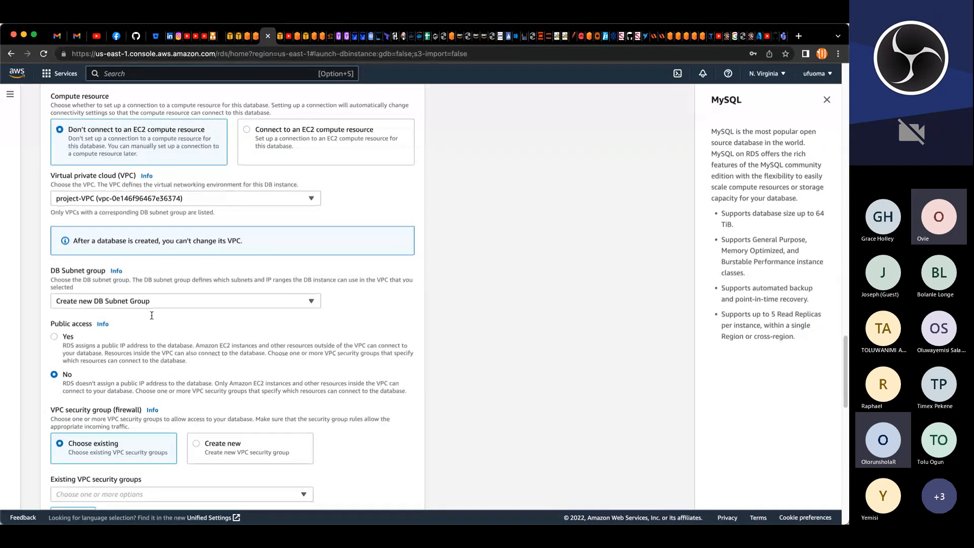
{"action": "scroll", "coordinate": [151, 315], "scroll_direction": "up", "scroll_amount": 20}
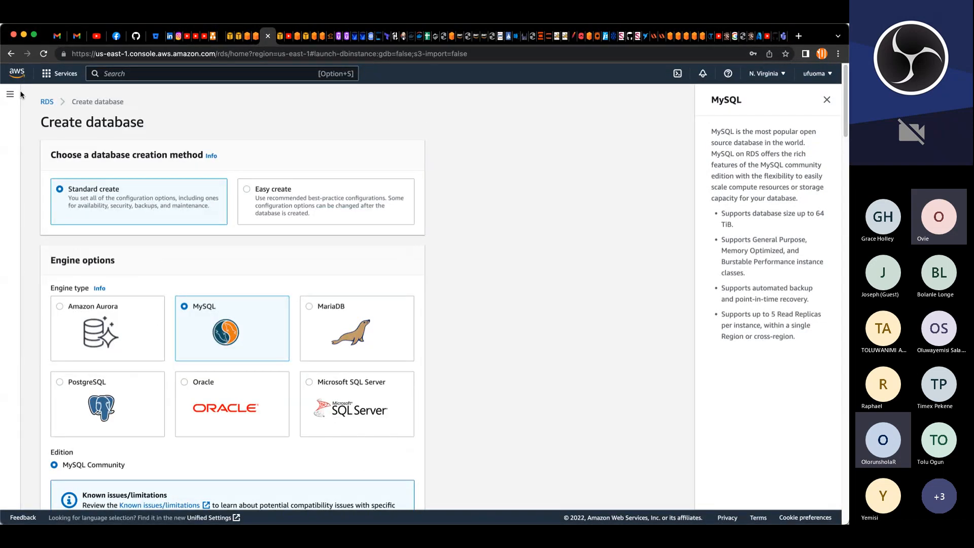
{"action": "left_click", "coordinate": [9, 98]}
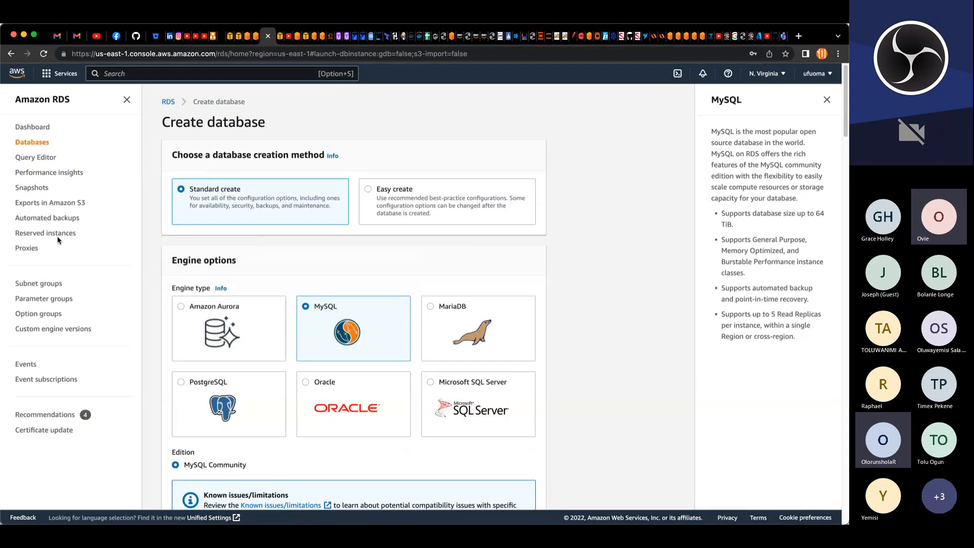
{"action": "left_click", "coordinate": [48, 287]}
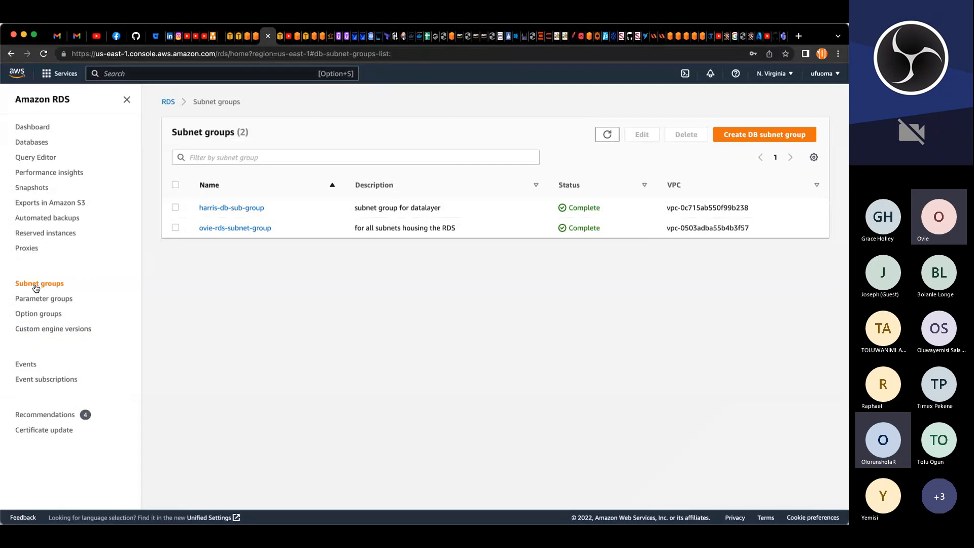
{"action": "left_click", "coordinate": [733, 140]}
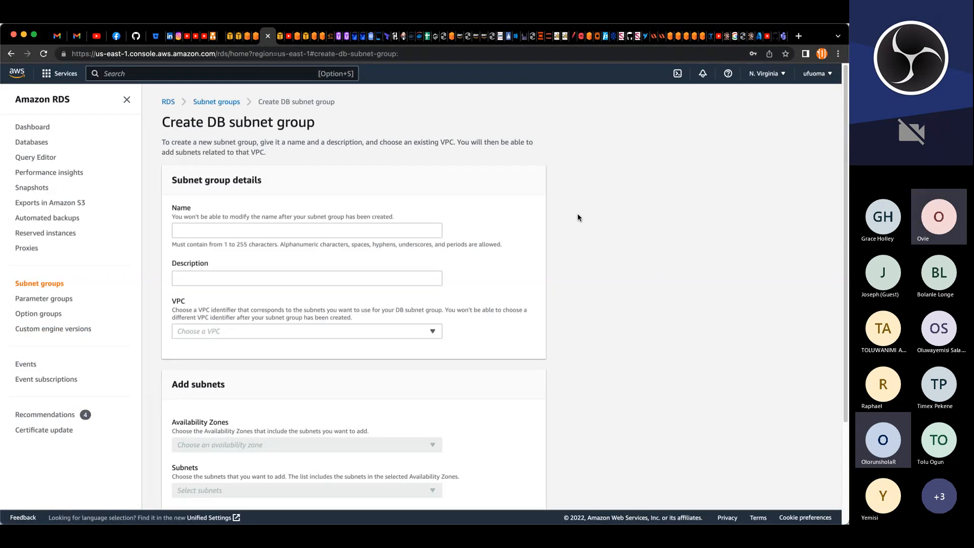
{"action": "left_click", "coordinate": [274, 231]}
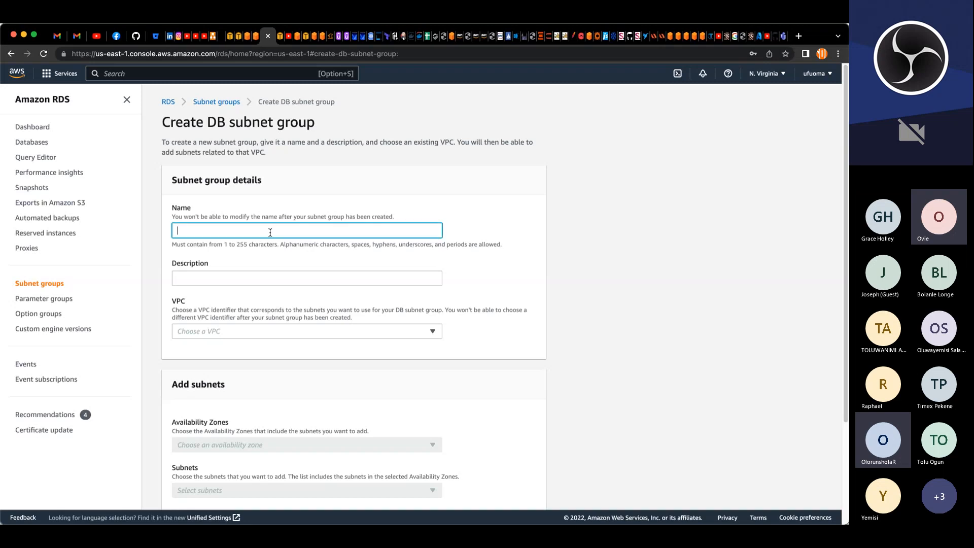
{"action": "type", "text": "project-subgroup"}
{"action": "left_click", "coordinate": [214, 232]}
{"action": "type", "text": "-"}
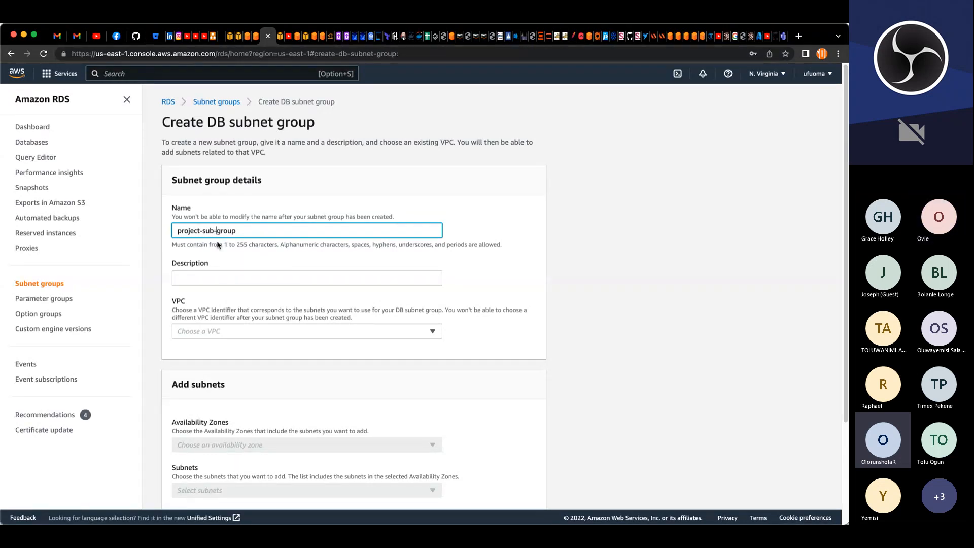
Step: Describe the subnet group as allow access from weblayer servers
{"action": "left_click", "coordinate": [215, 278]}
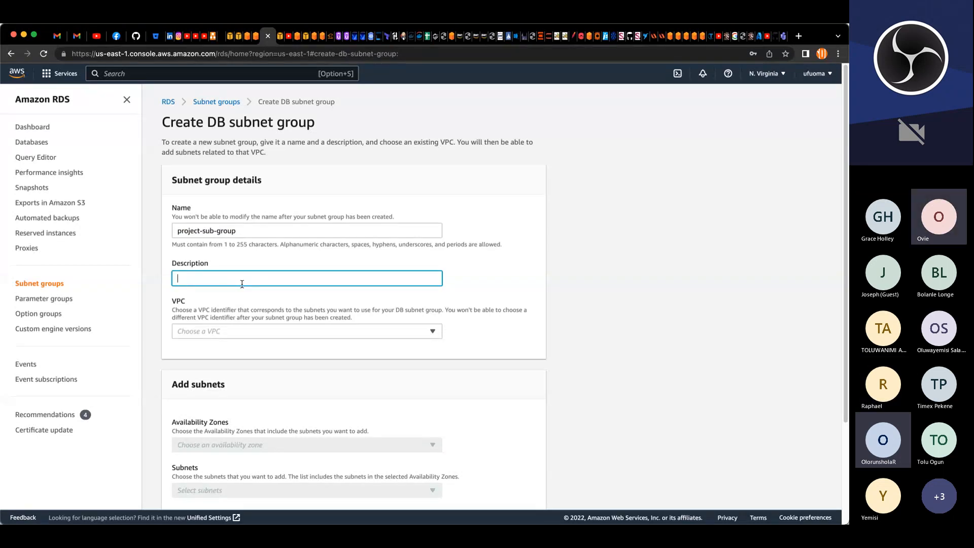
{"action": "type", "text": "allow"}
{"action": "type", "text": "ss from "}
{"action": "type", "text": "appl"}
{"action": "key", "text": "BackSpace"}
{"action": "key", "text": "BackSpace"}
{"action": "key", "text": "BackSpace"}
{"action": "key", "text": "BackSpace"}
{"action": "type", "text": "weblayer server"}
Step: Assign the subnet group to project-VPC and pick the us-east-1a and us-east-1b availability zones
{"action": "left_click", "coordinate": [305, 331]}
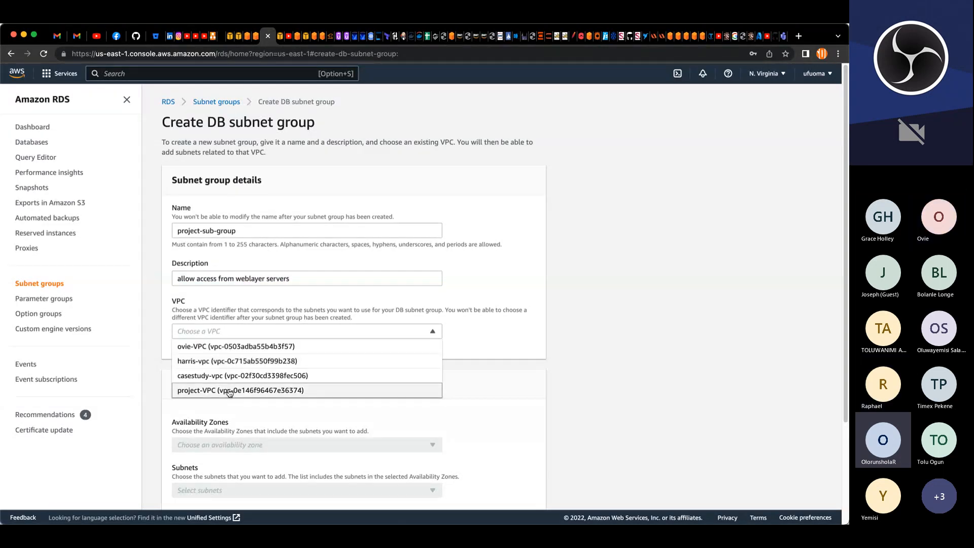
{"action": "left_click", "coordinate": [304, 391]}
{"action": "scroll", "coordinate": [325, 352], "scroll_direction": "down", "scroll_amount": 3}
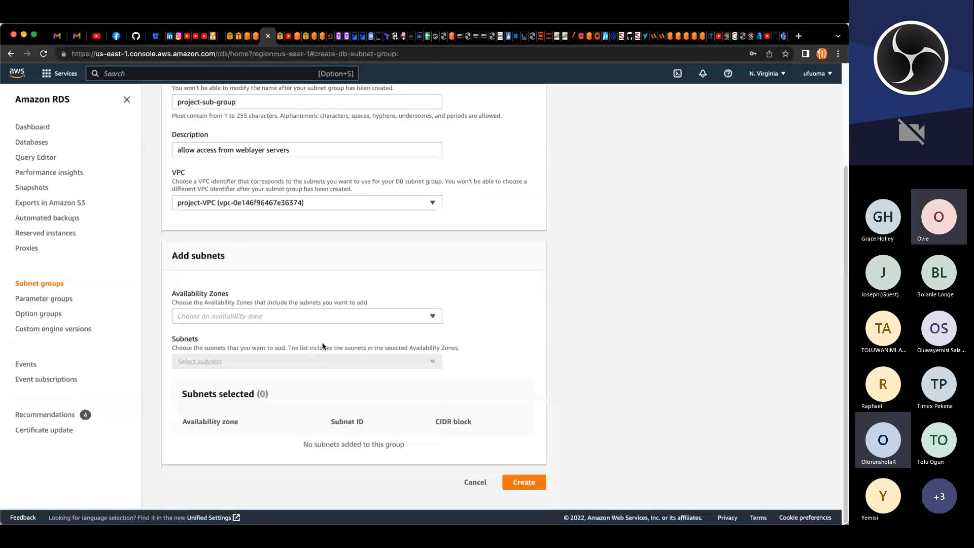
{"action": "left_click", "coordinate": [432, 317]}
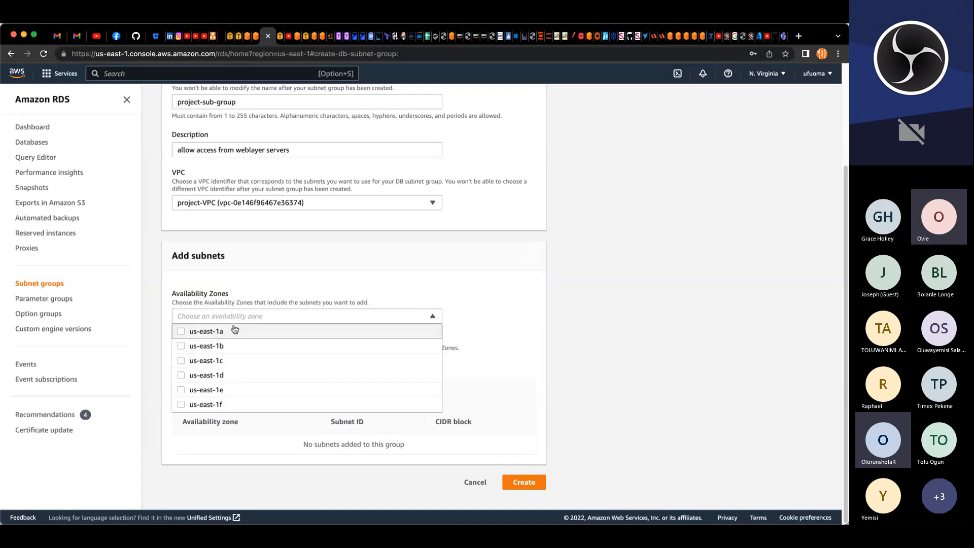
{"action": "left_click", "coordinate": [208, 330]}
{"action": "left_click", "coordinate": [206, 345]}
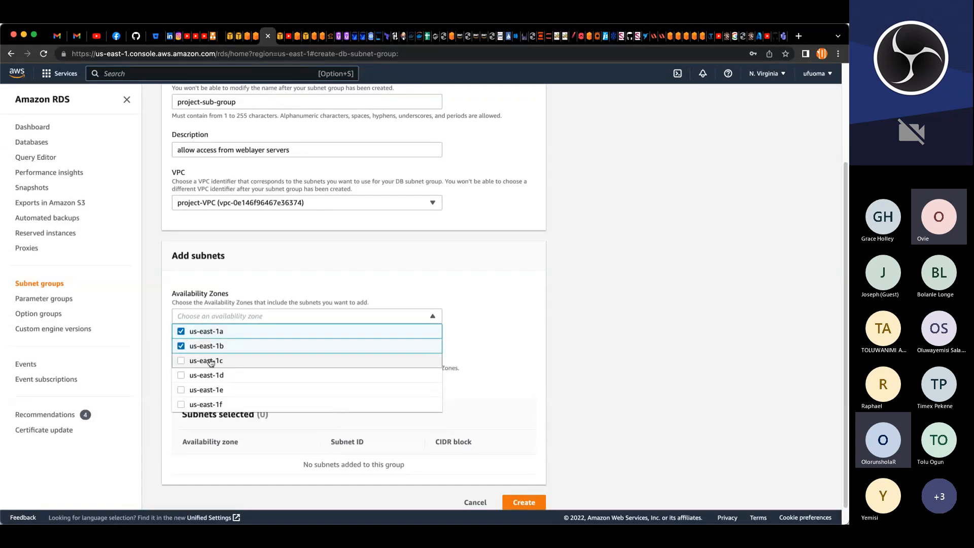
{"action": "left_click", "coordinate": [490, 355]}
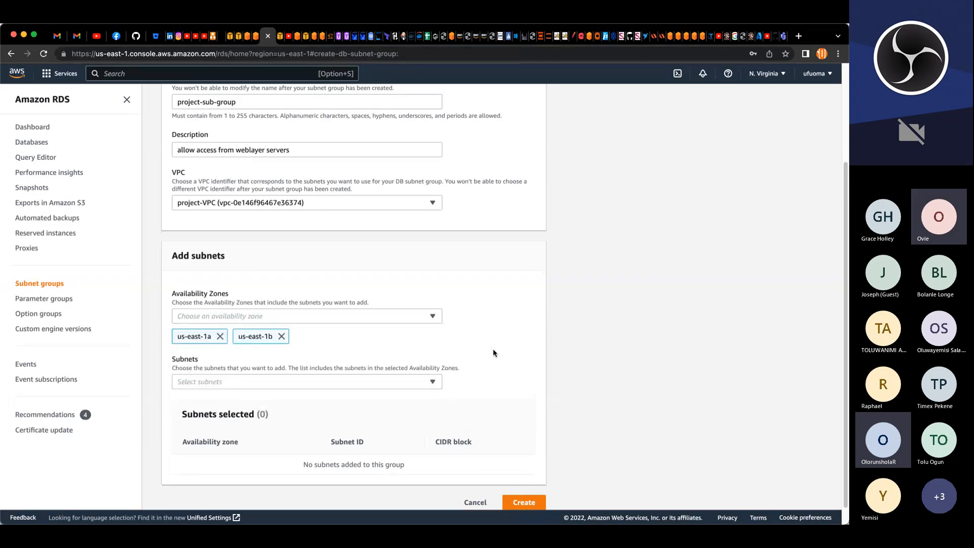
Step: Add the 12.0.5.0/24 and 12.0.6.0/24 subnets and create the subnet group
{"action": "scroll", "coordinate": [489, 350], "scroll_direction": "down", "scroll_amount": 1}
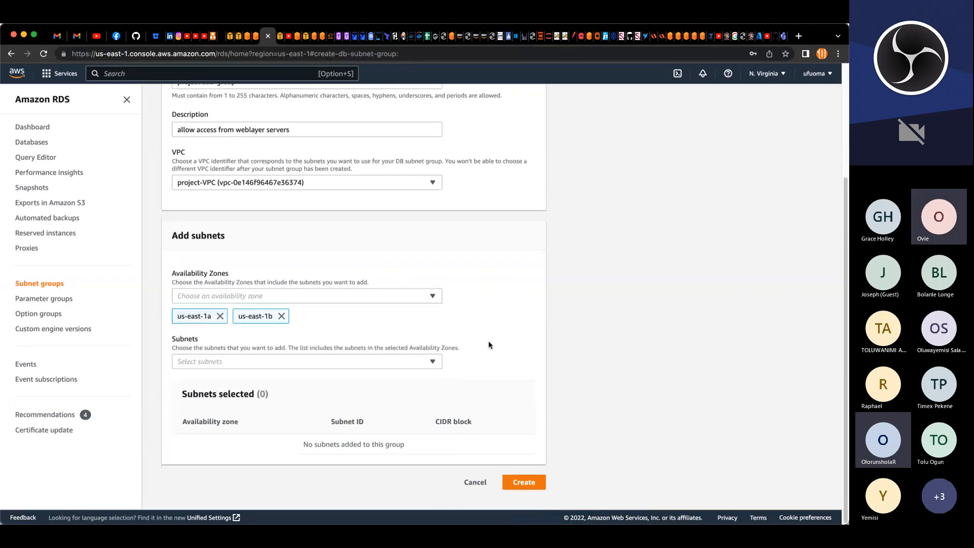
{"action": "left_click", "coordinate": [434, 363]}
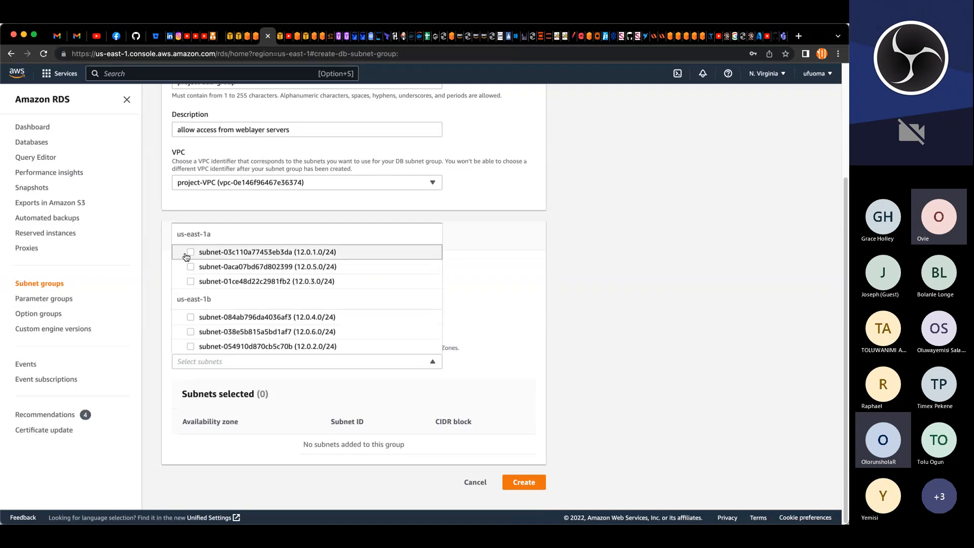
{"action": "left_click", "coordinate": [330, 268]}
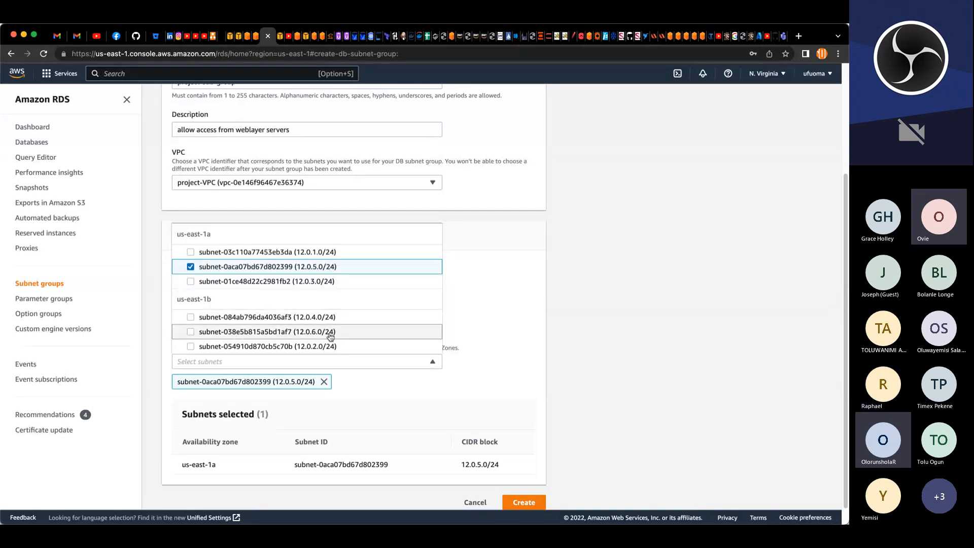
{"action": "left_click", "coordinate": [309, 334]}
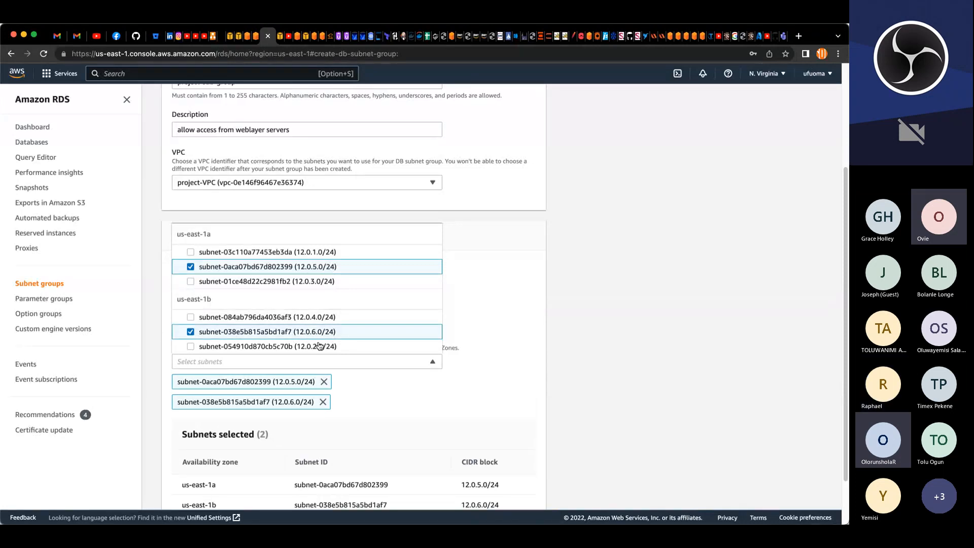
{"action": "left_click", "coordinate": [500, 381]}
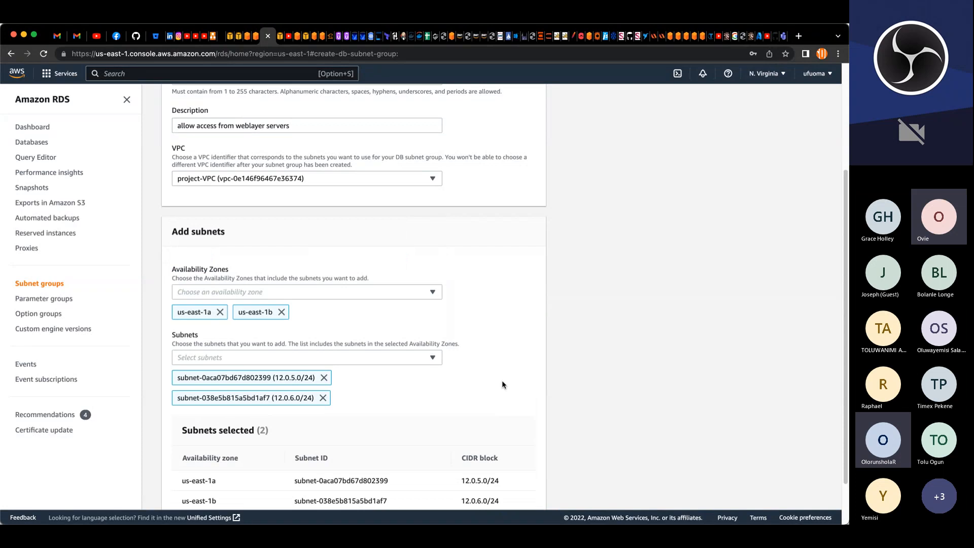
{"action": "scroll", "coordinate": [501, 380], "scroll_direction": "down", "scroll_amount": 2}
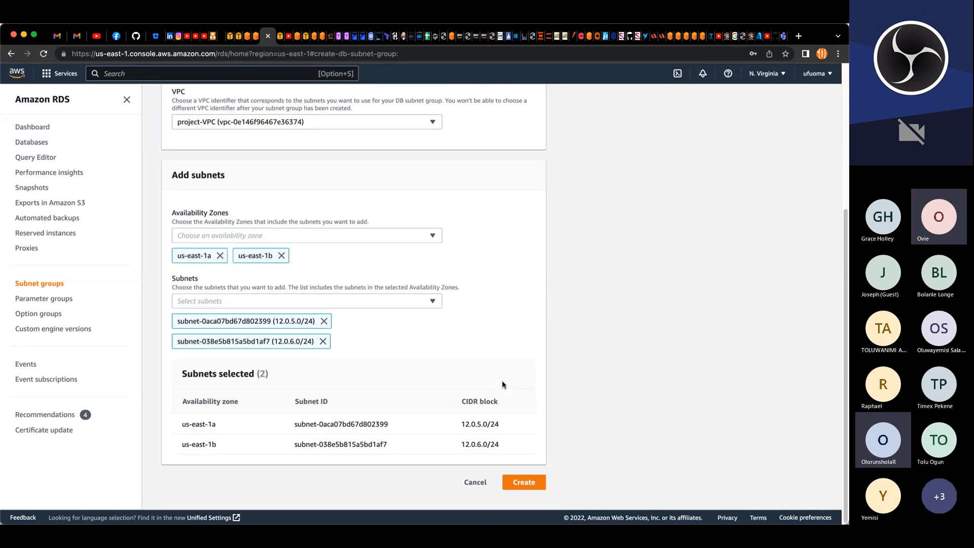
{"action": "left_click", "coordinate": [524, 483]}
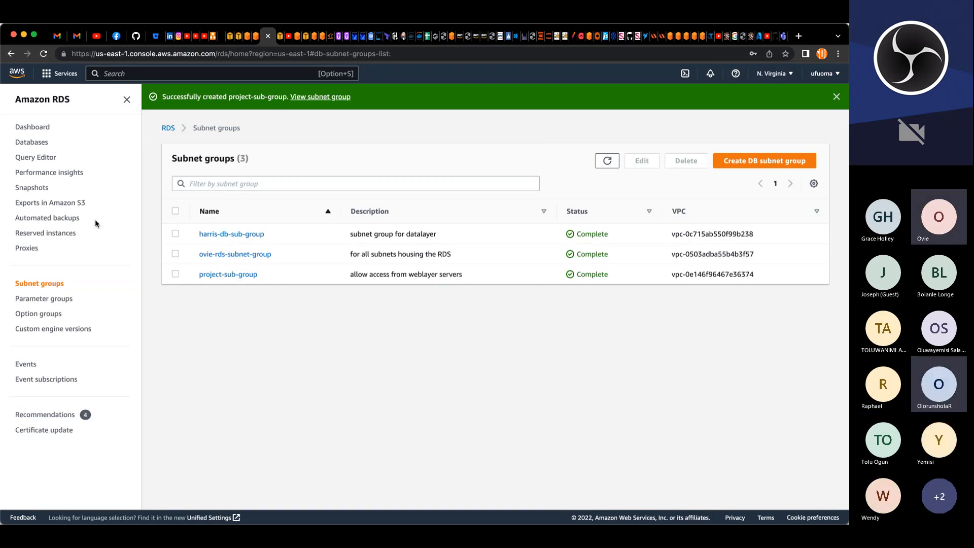
Step: Start creating a new database again from the Databases list, dismissing the feedback banner
{"action": "left_click", "coordinate": [44, 145]}
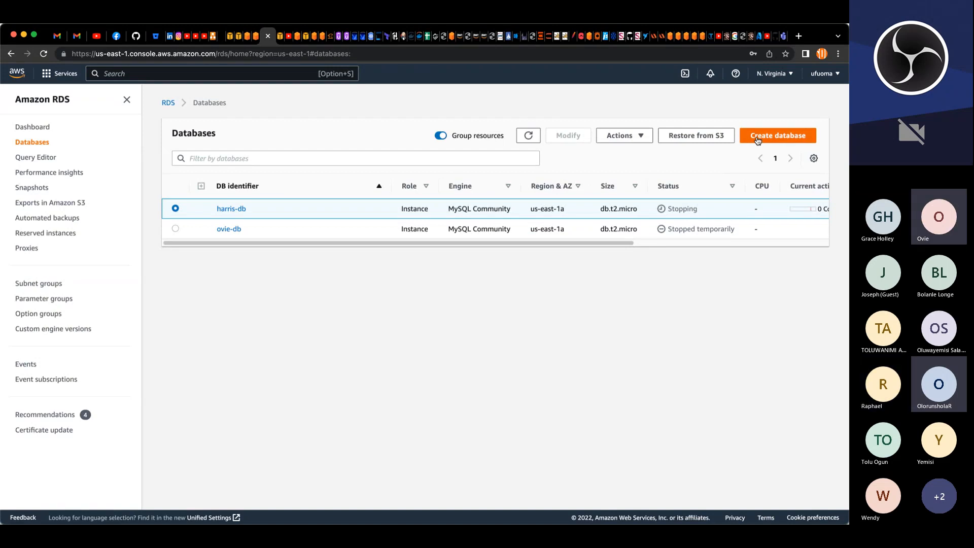
{"action": "left_click", "coordinate": [759, 141]}
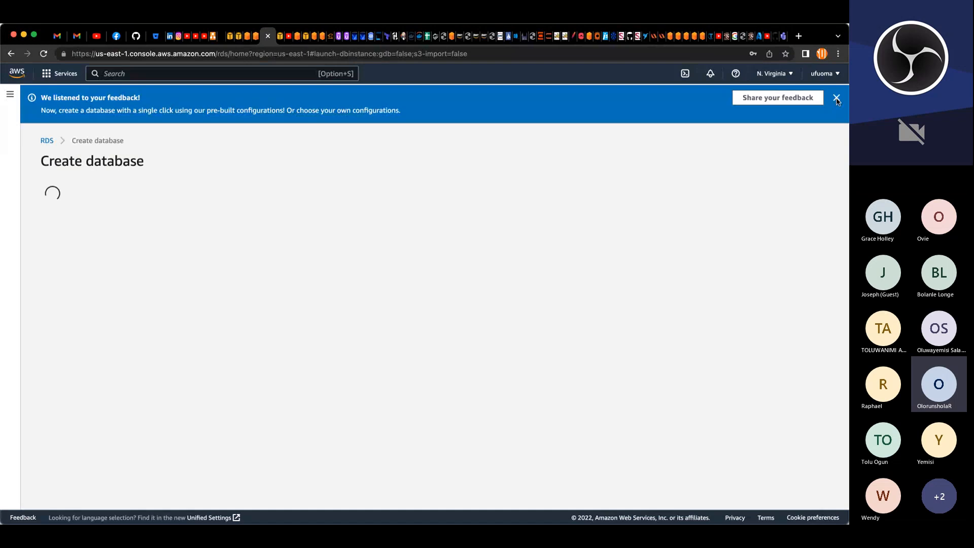
{"action": "left_click", "coordinate": [836, 99]}
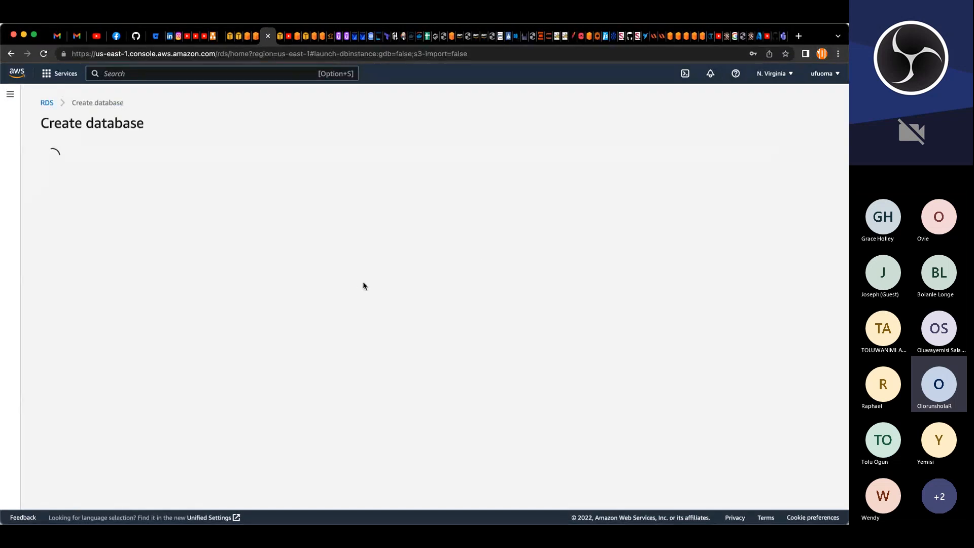
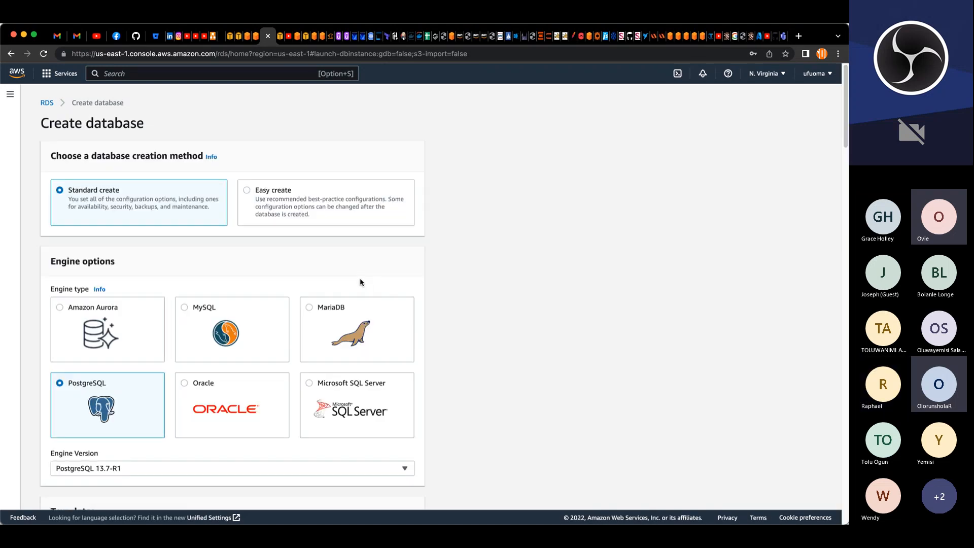
Step: Choose the MySQL engine and the Free tier template for the new database
{"action": "left_click", "coordinate": [261, 318]}
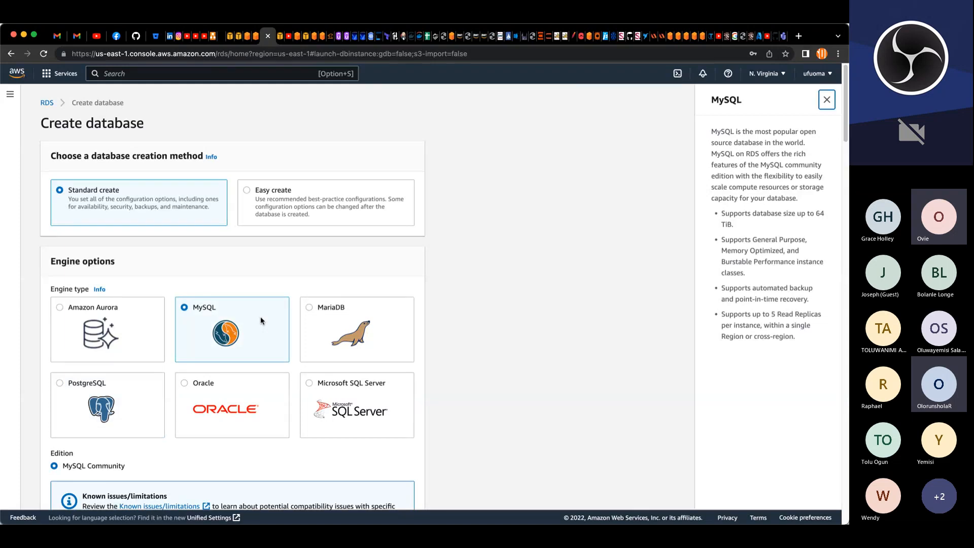
{"action": "scroll", "coordinate": [261, 319], "scroll_direction": "down", "scroll_amount": 3}
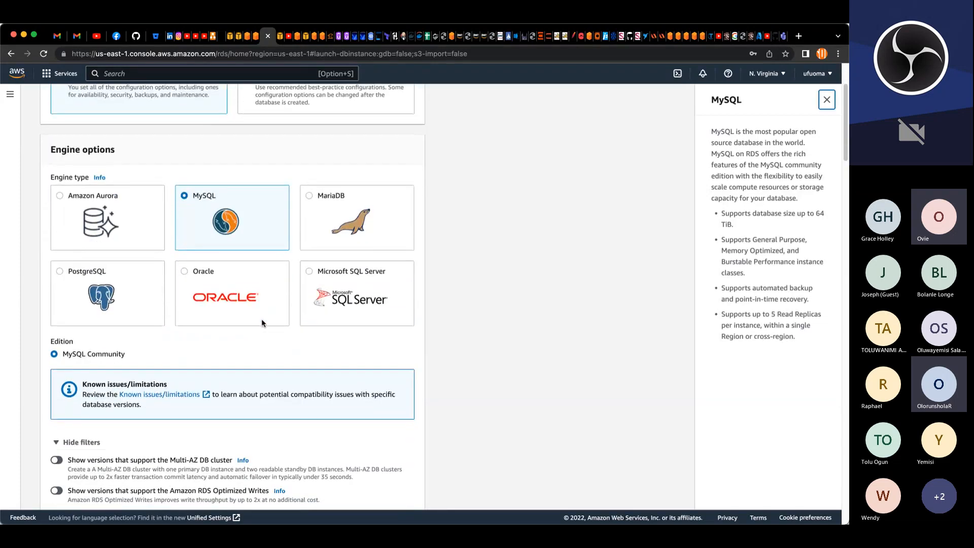
{"action": "scroll", "coordinate": [261, 318], "scroll_direction": "down", "scroll_amount": 1}
{"action": "scroll", "coordinate": [262, 322], "scroll_direction": "down", "scroll_amount": 5}
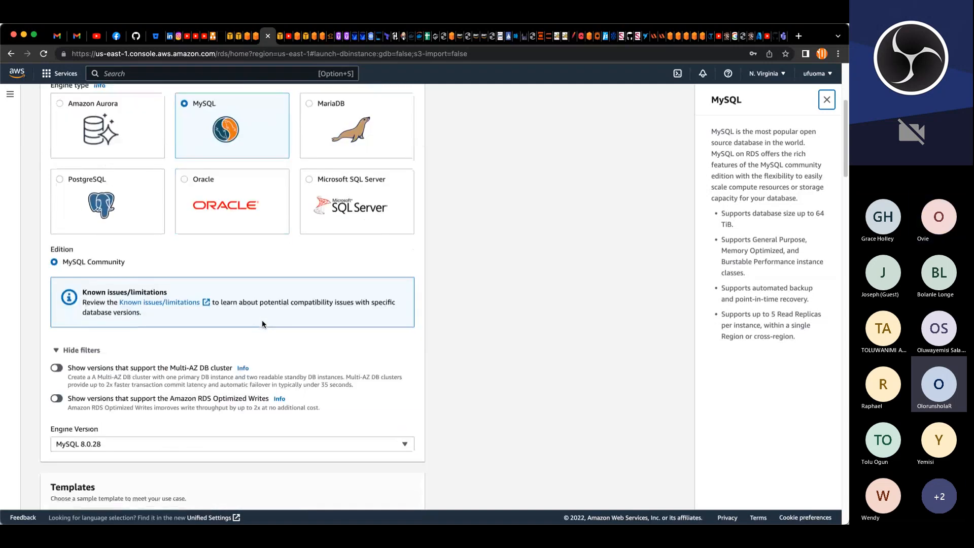
{"action": "scroll", "coordinate": [262, 322], "scroll_direction": "down", "scroll_amount": 4}
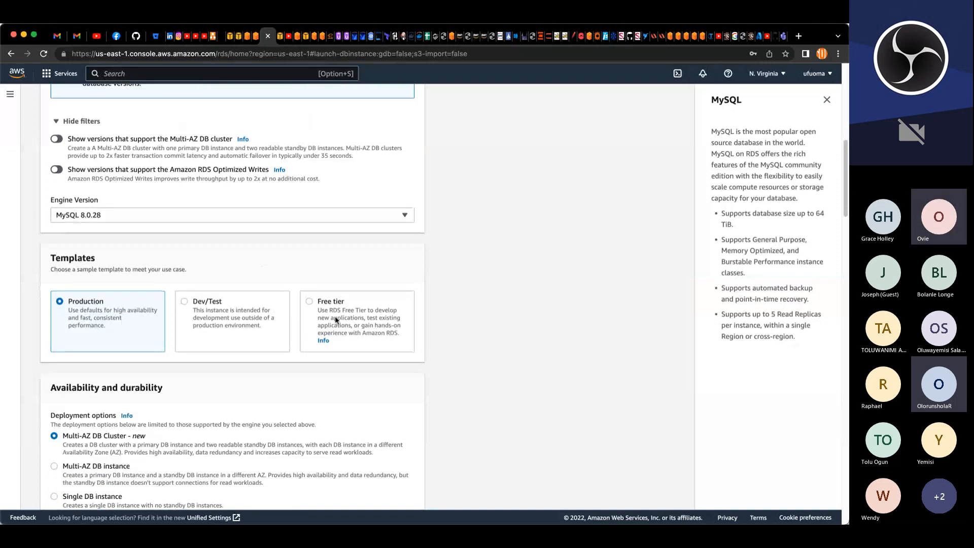
{"action": "left_click", "coordinate": [343, 316]}
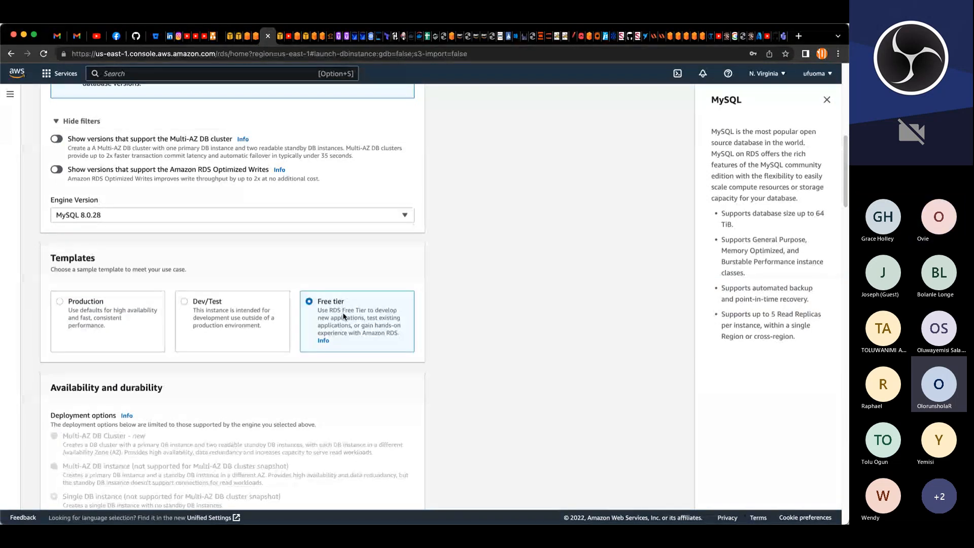
Step: Set the DB instance identifier to project-db
{"action": "scroll", "coordinate": [343, 316], "scroll_direction": "down", "scroll_amount": 8}
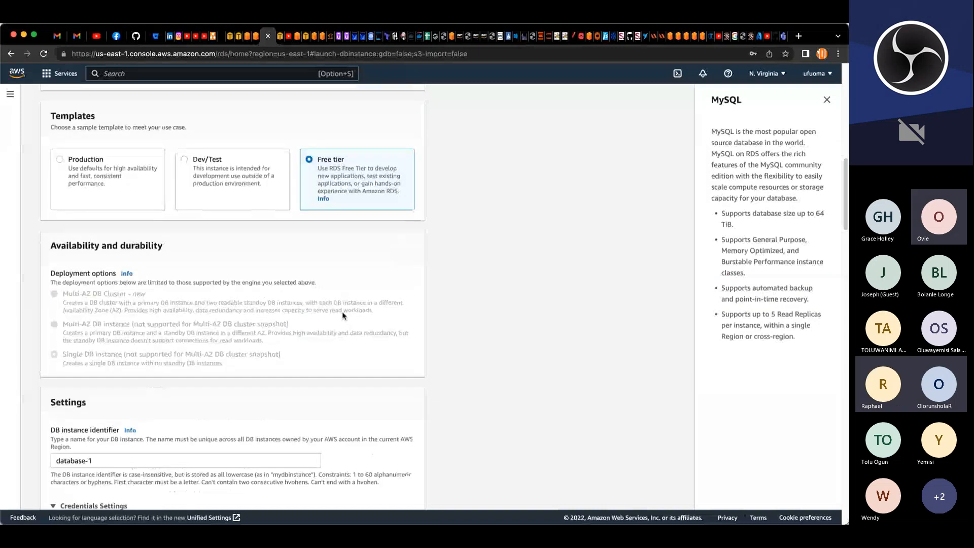
{"action": "triple_click", "coordinate": [181, 313]}
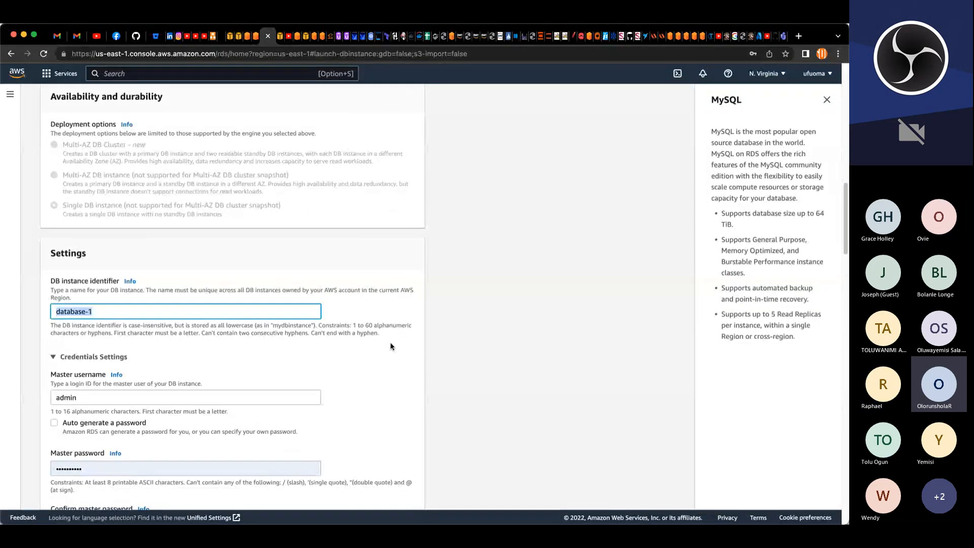
{"action": "type", "text": "project-db"}
Step: Enter the master password again in the confirm master password field
{"action": "scroll", "coordinate": [391, 346], "scroll_direction": "down", "scroll_amount": 5}
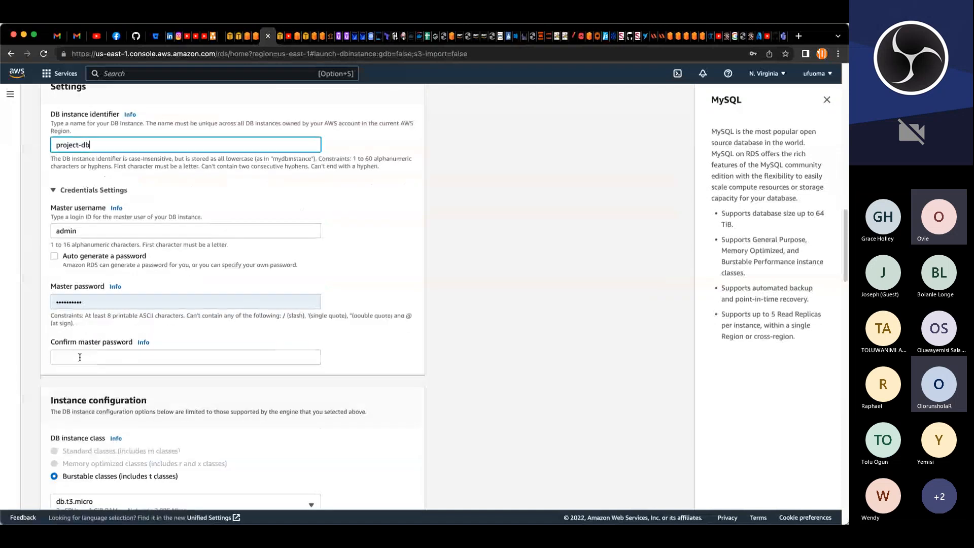
{"action": "left_click", "coordinate": [86, 358]}
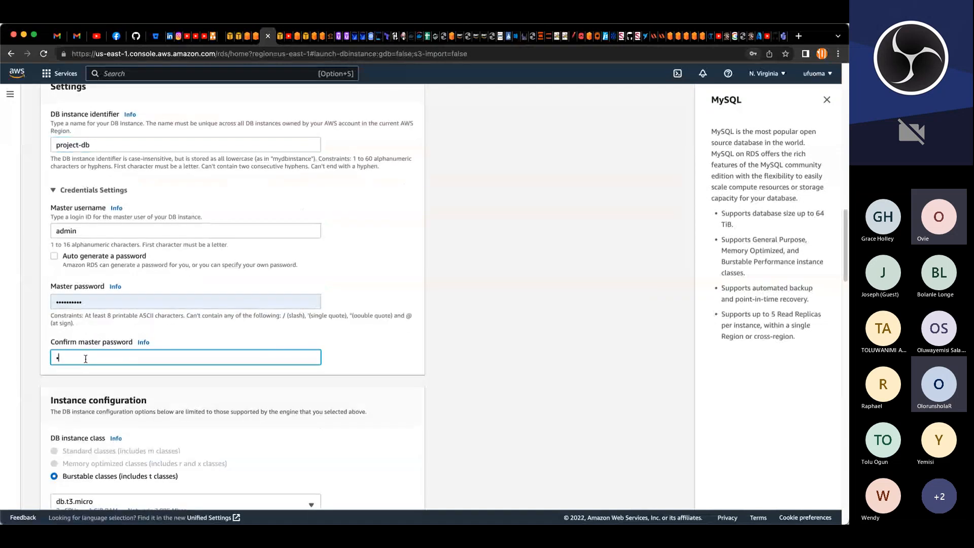
{"action": "type", "text": "****"}
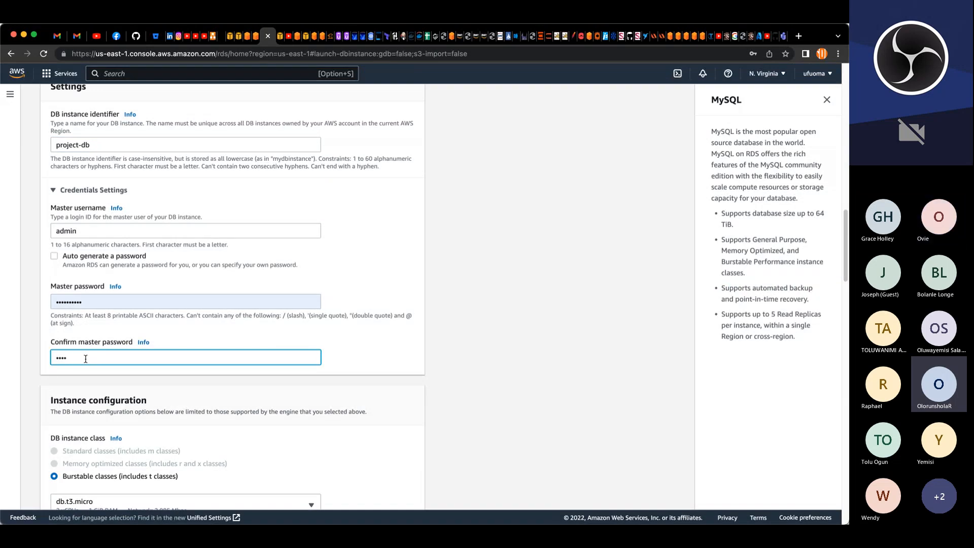
{"action": "type", "text": "*"}
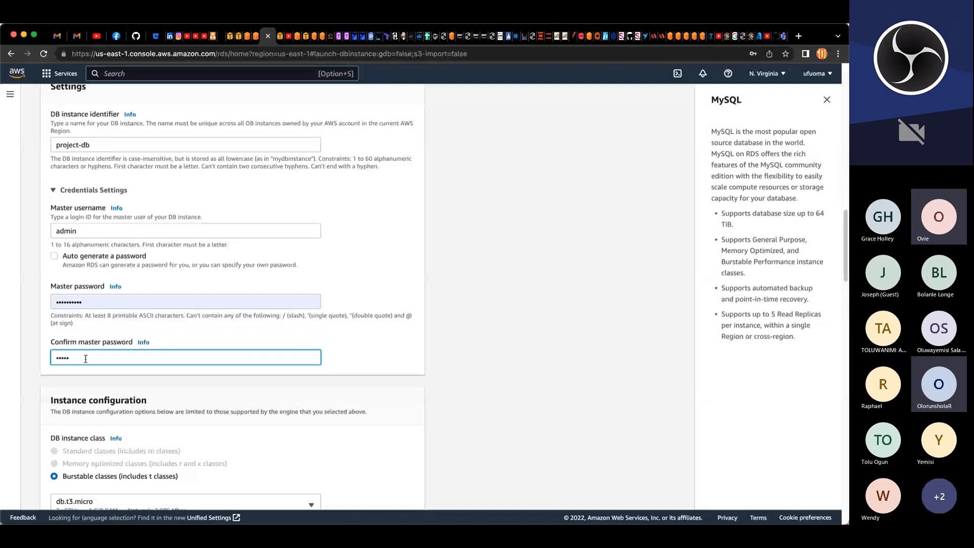
{"action": "type", "text": "******"}
Step: Include previous generation classes and choose the db.t2.micro instance class
{"action": "scroll", "coordinate": [303, 357], "scroll_direction": "down", "scroll_amount": 3}
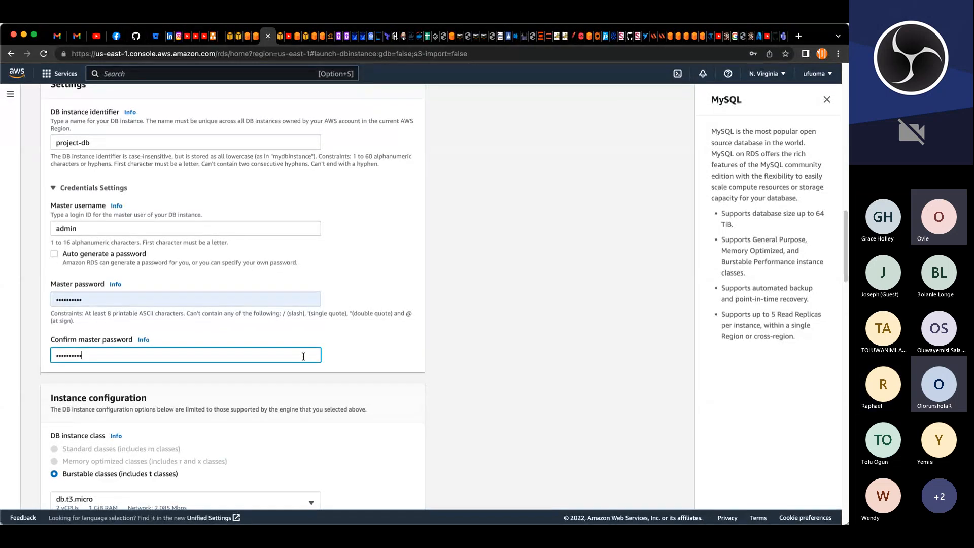
{"action": "scroll", "coordinate": [303, 357], "scroll_direction": "down", "scroll_amount": 3}
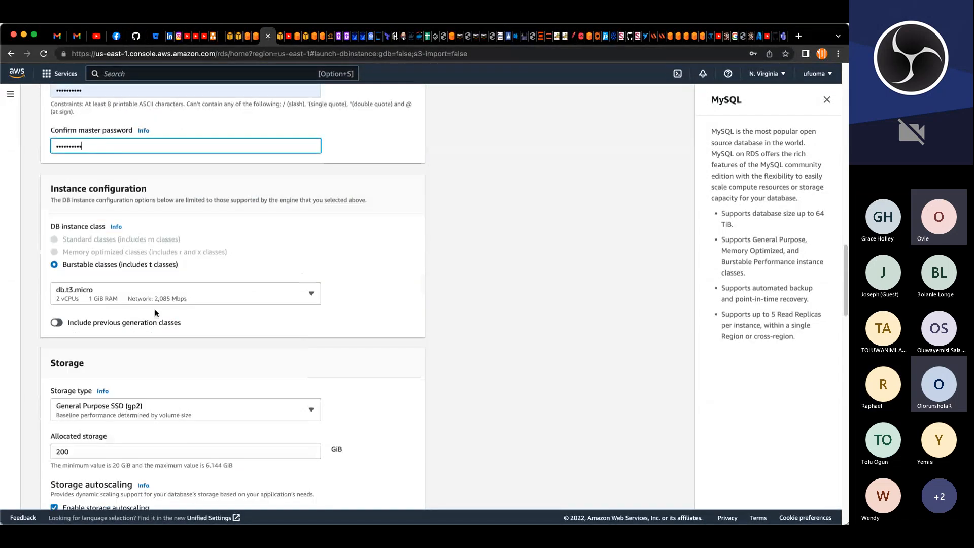
{"action": "left_click", "coordinate": [56, 324]}
{"action": "left_click", "coordinate": [94, 296]}
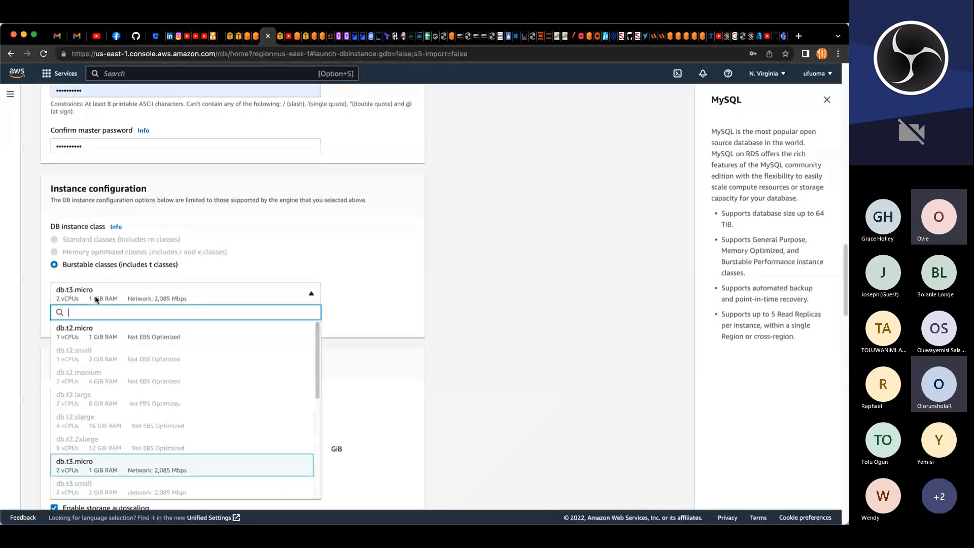
{"action": "left_click", "coordinate": [83, 329]}
Step: Set the allocated storage to 20 GiB
{"action": "scroll", "coordinate": [277, 370], "scroll_direction": "down", "scroll_amount": 5}
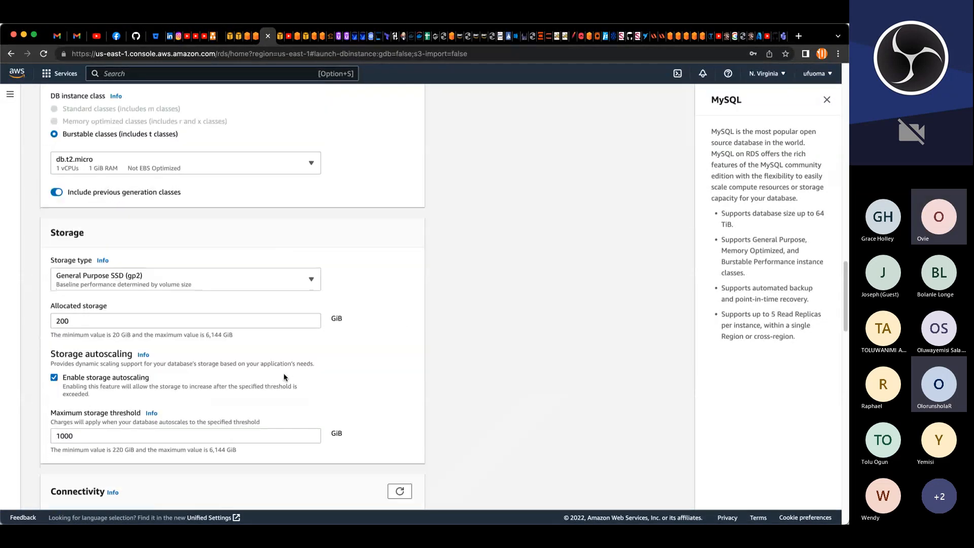
{"action": "left_click", "coordinate": [124, 247]}
{"action": "key", "text": "BackSpace"}
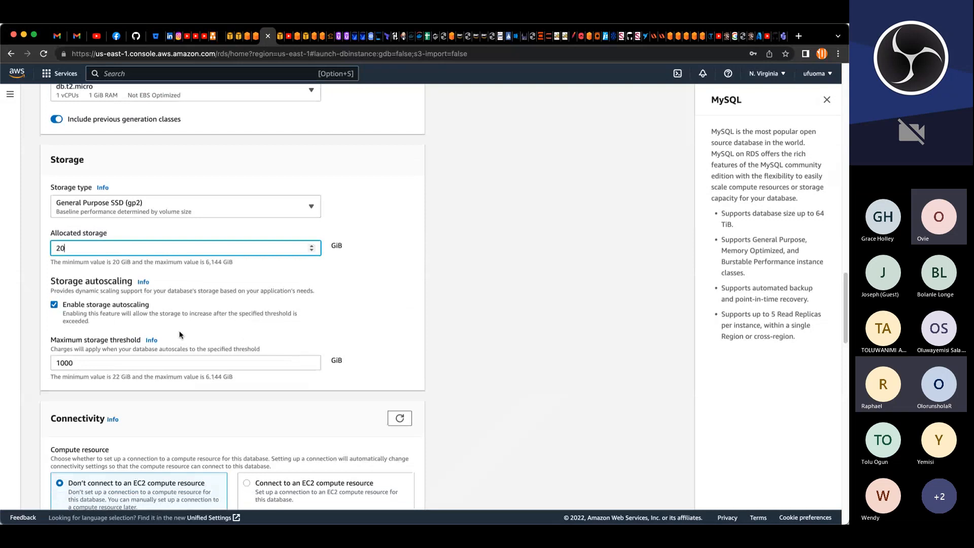
Step: Select project-VPC as the virtual private cloud and project-sub-group as the DB subnet group
{"action": "scroll", "coordinate": [187, 304], "scroll_direction": "down", "scroll_amount": 3}
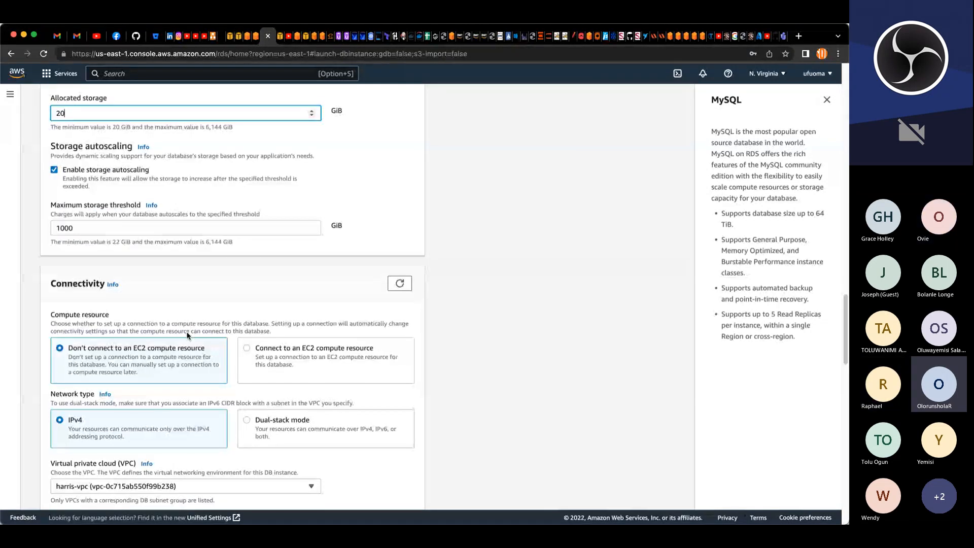
{"action": "scroll", "coordinate": [187, 335], "scroll_direction": "down", "scroll_amount": 1}
{"action": "scroll", "coordinate": [187, 335], "scroll_direction": "down", "scroll_amount": 3}
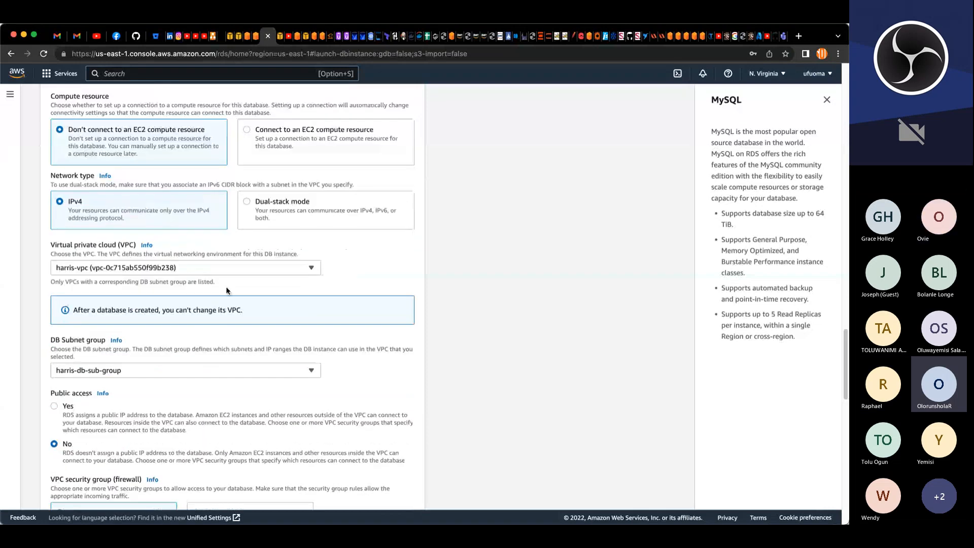
{"action": "left_click", "coordinate": [292, 268]}
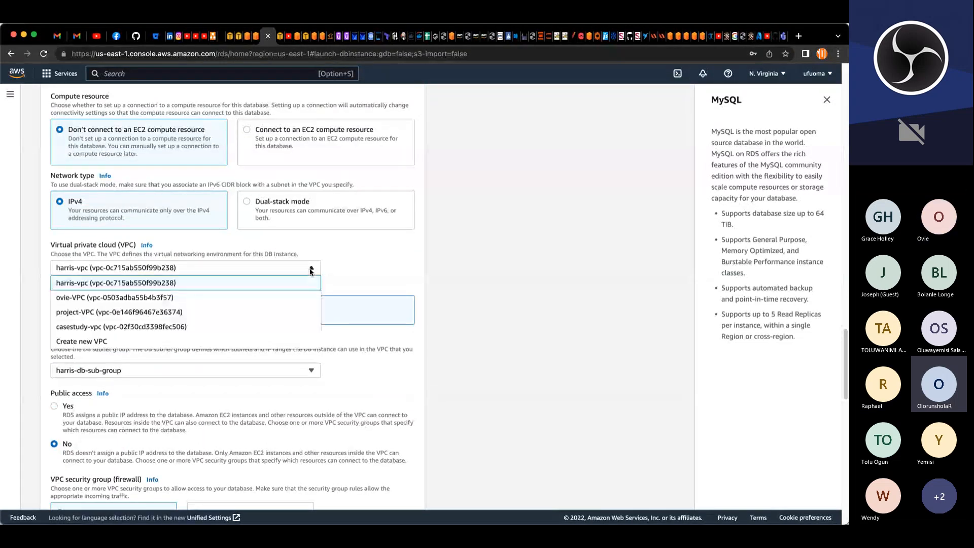
{"action": "left_click", "coordinate": [112, 313]}
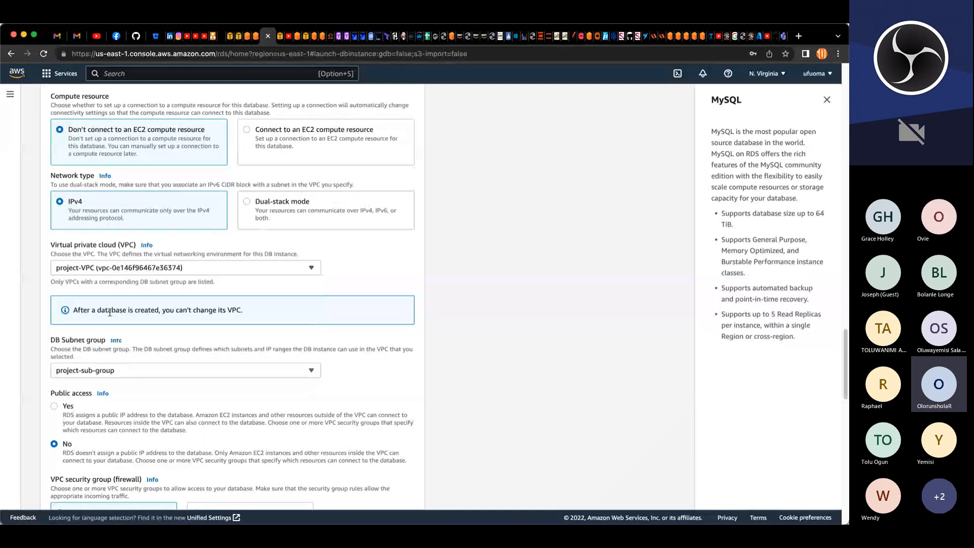
{"action": "left_click", "coordinate": [240, 371]}
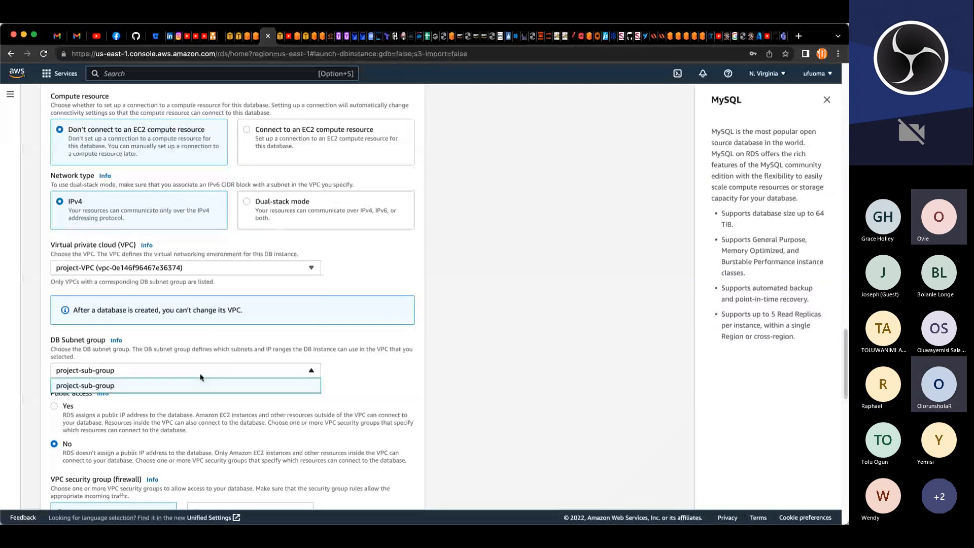
{"action": "left_click", "coordinate": [98, 386]}
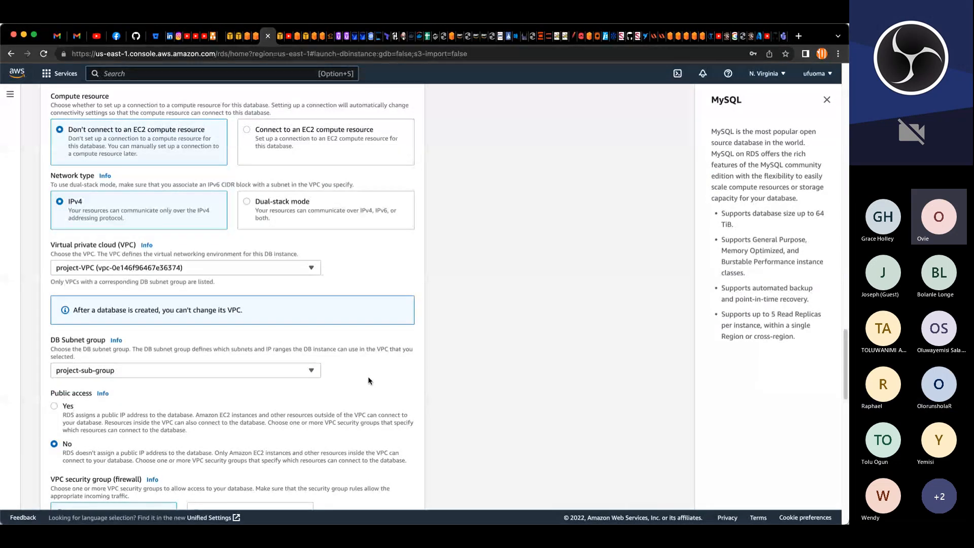
Step: Replace the default VPC security group with project-datalayer-SG
{"action": "scroll", "coordinate": [367, 376], "scroll_direction": "down", "scroll_amount": 4}
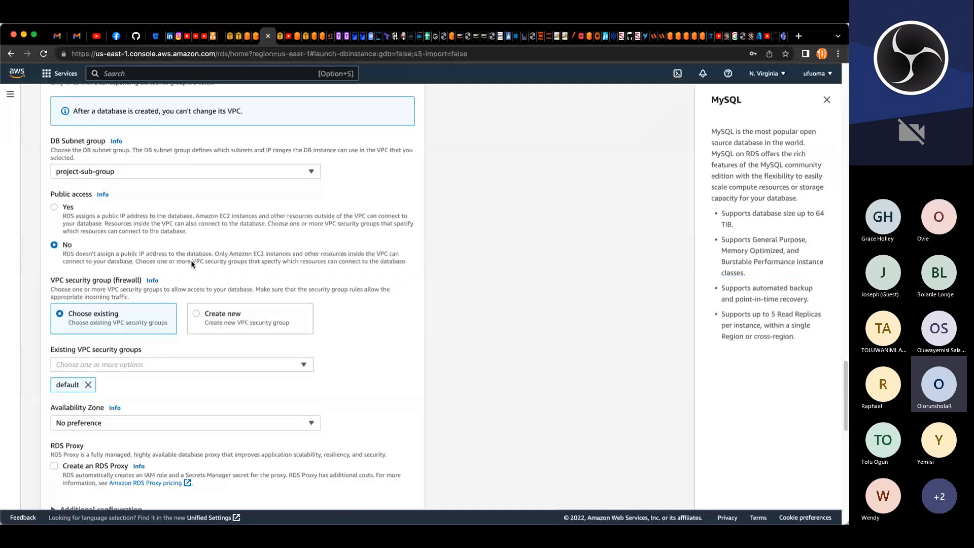
{"action": "scroll", "coordinate": [192, 265], "scroll_direction": "up", "scroll_amount": 1}
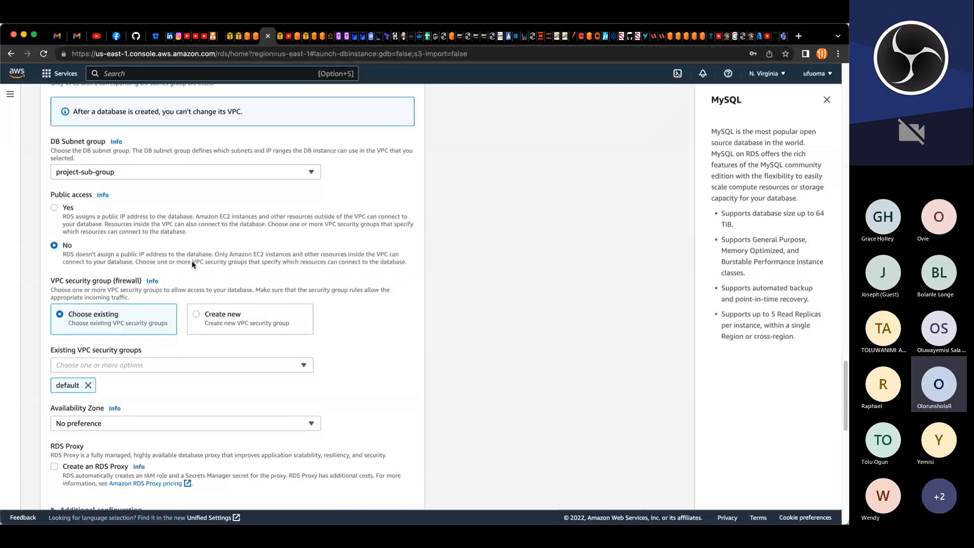
{"action": "scroll", "coordinate": [192, 264], "scroll_direction": "up", "scroll_amount": 1}
{"action": "scroll", "coordinate": [193, 264], "scroll_direction": "up", "scroll_amount": 1}
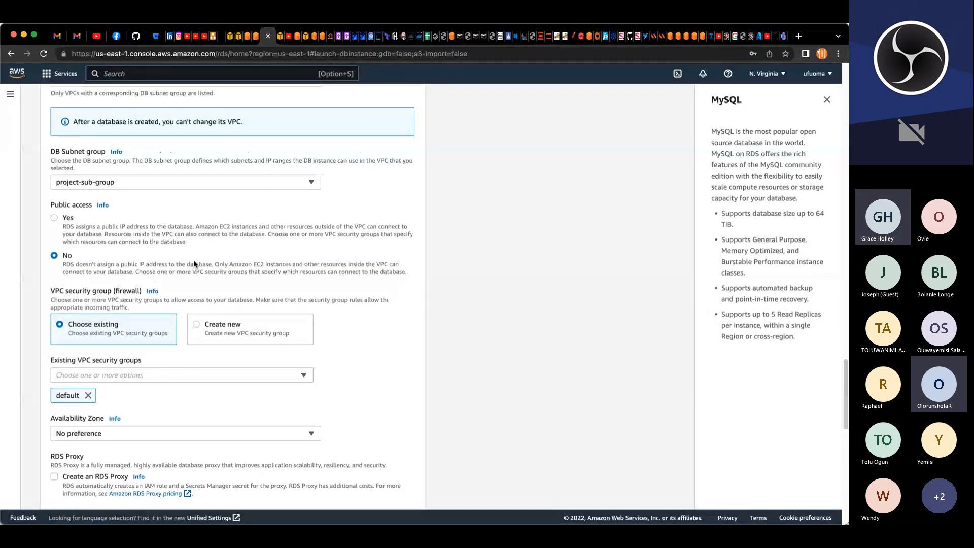
{"action": "scroll", "coordinate": [194, 264], "scroll_direction": "up", "scroll_amount": 1}
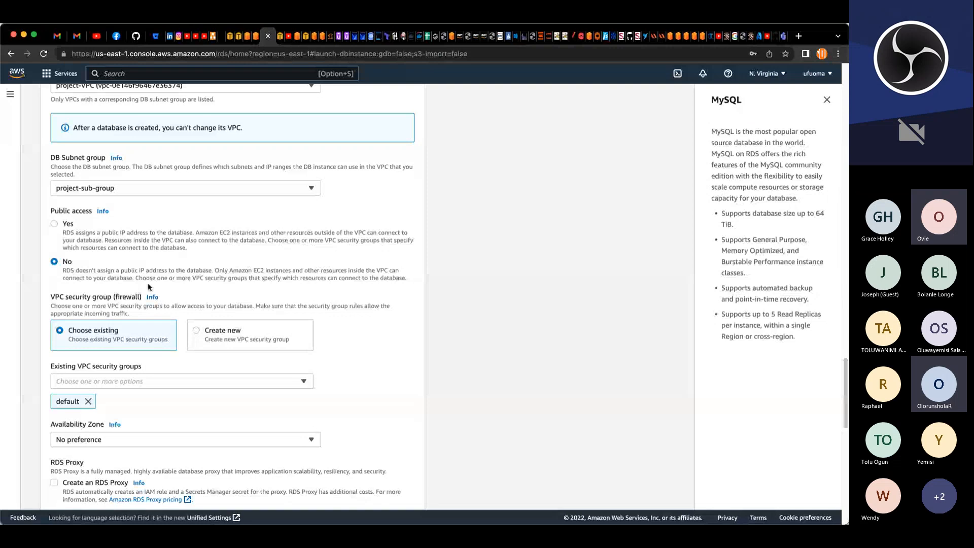
{"action": "scroll", "coordinate": [147, 282], "scroll_direction": "down", "scroll_amount": 3}
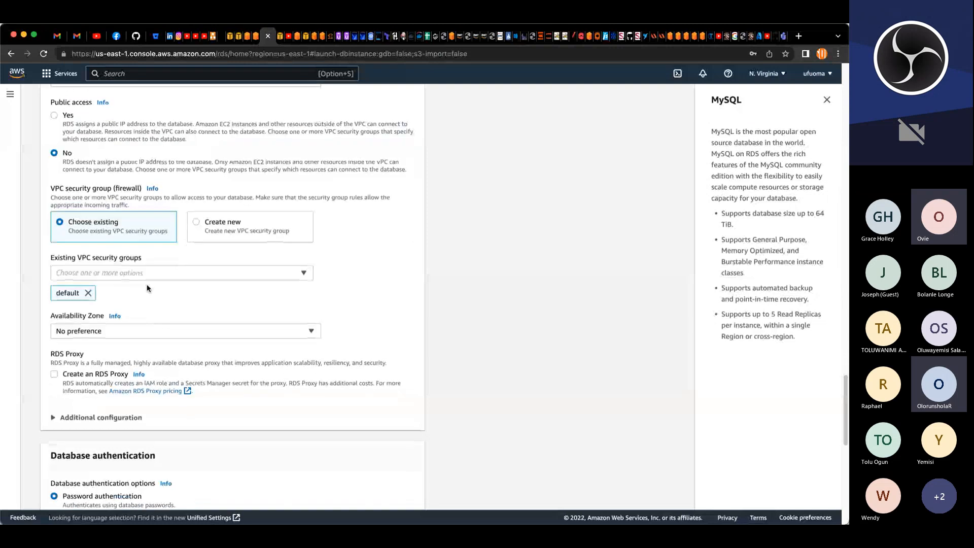
{"action": "scroll", "coordinate": [147, 289], "scroll_direction": "down", "scroll_amount": 1}
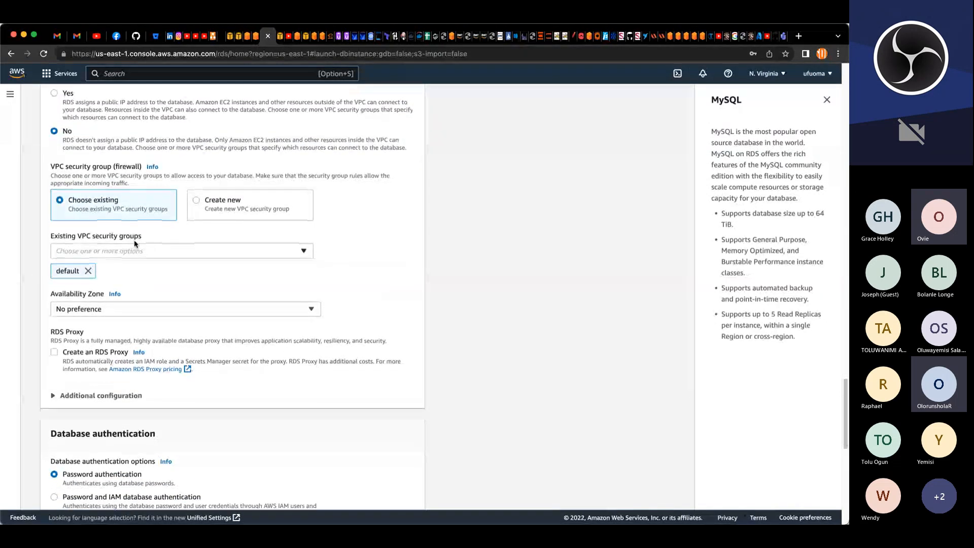
{"action": "left_click", "coordinate": [88, 271]}
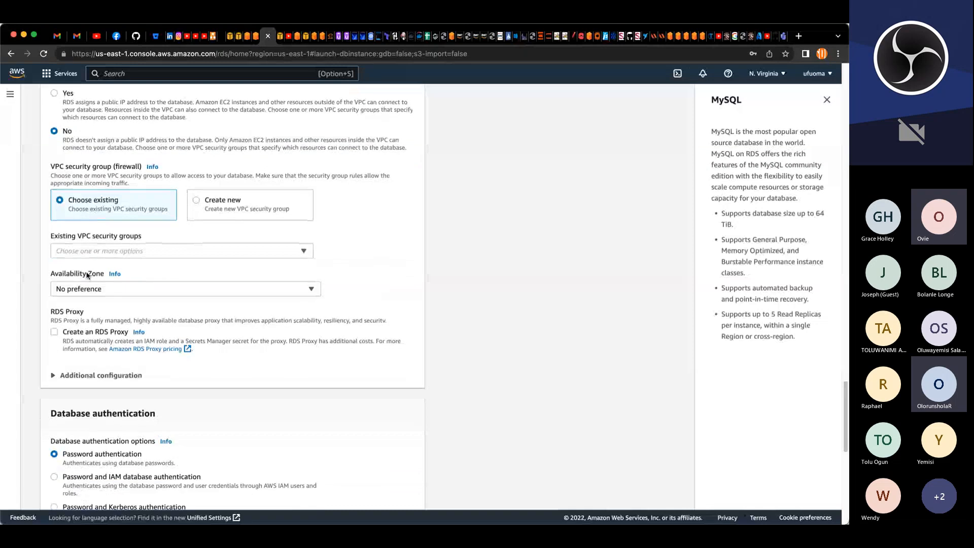
{"action": "left_click", "coordinate": [305, 251]}
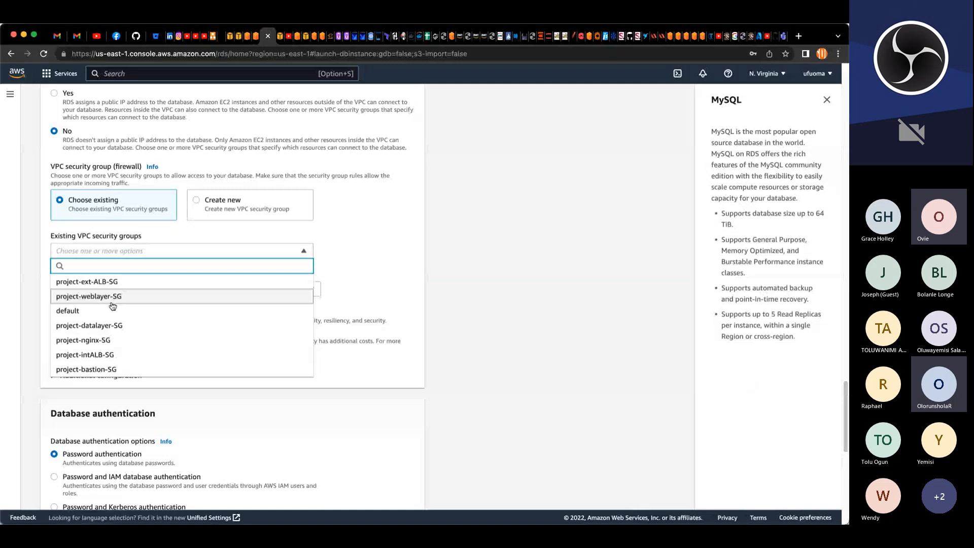
{"action": "left_click", "coordinate": [98, 330]}
{"action": "left_click", "coordinate": [327, 319]}
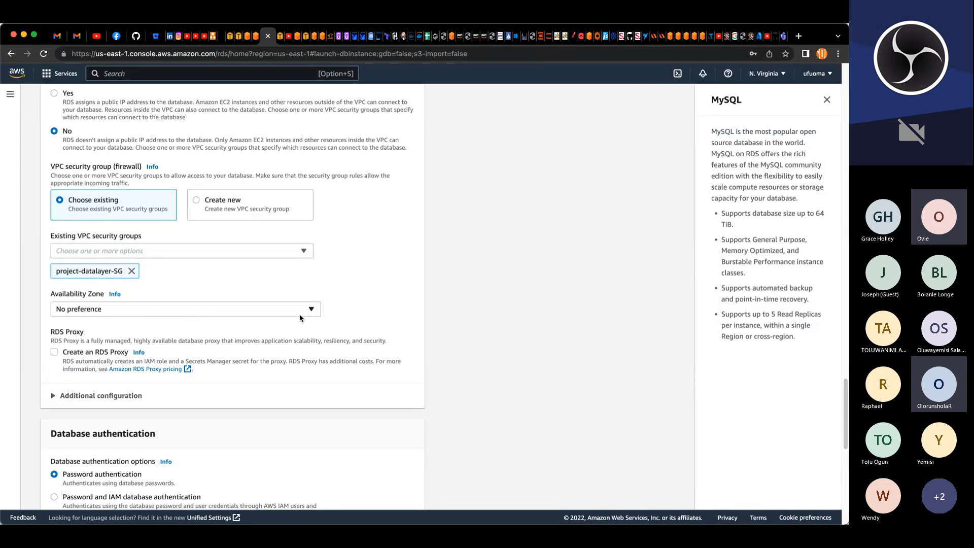
Step: Set the database's availability zone to us-east-1a
{"action": "left_click", "coordinate": [312, 311]}
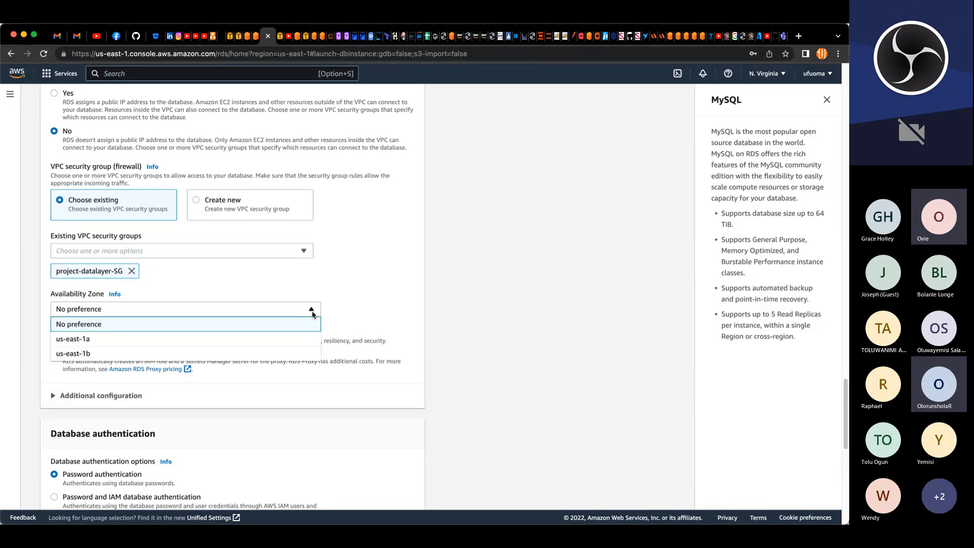
{"action": "left_click", "coordinate": [253, 340]}
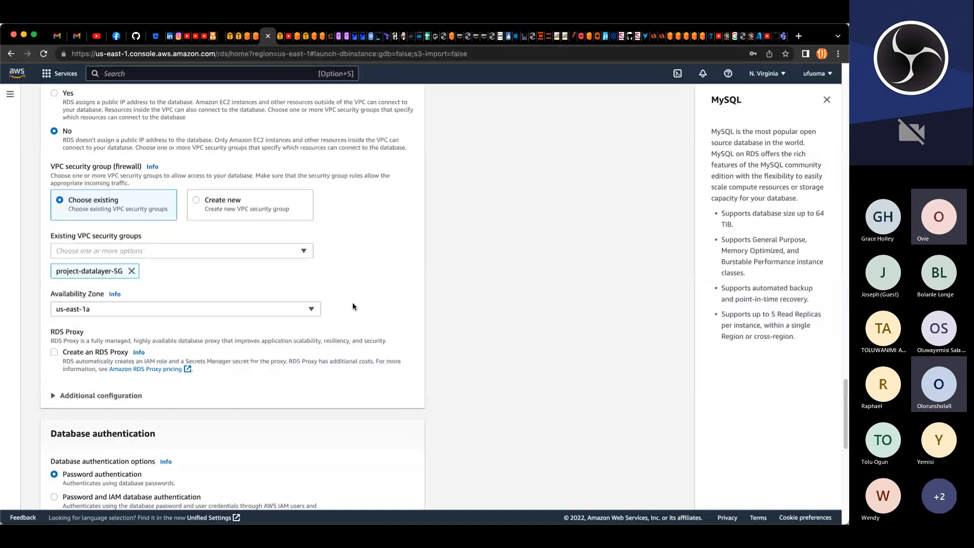
{"action": "scroll", "coordinate": [354, 306], "scroll_direction": "down", "scroll_amount": 5}
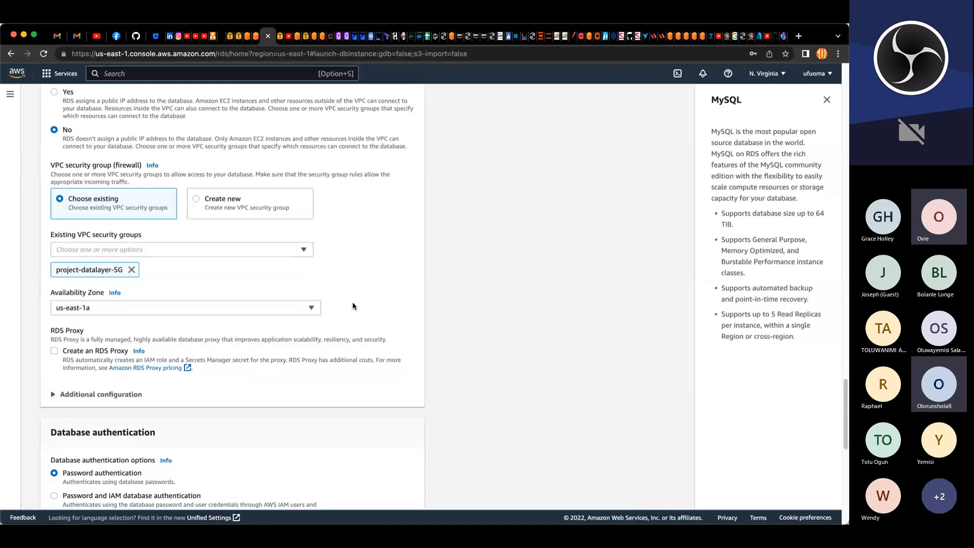
{"action": "scroll", "coordinate": [353, 304], "scroll_direction": "down", "scroll_amount": 5}
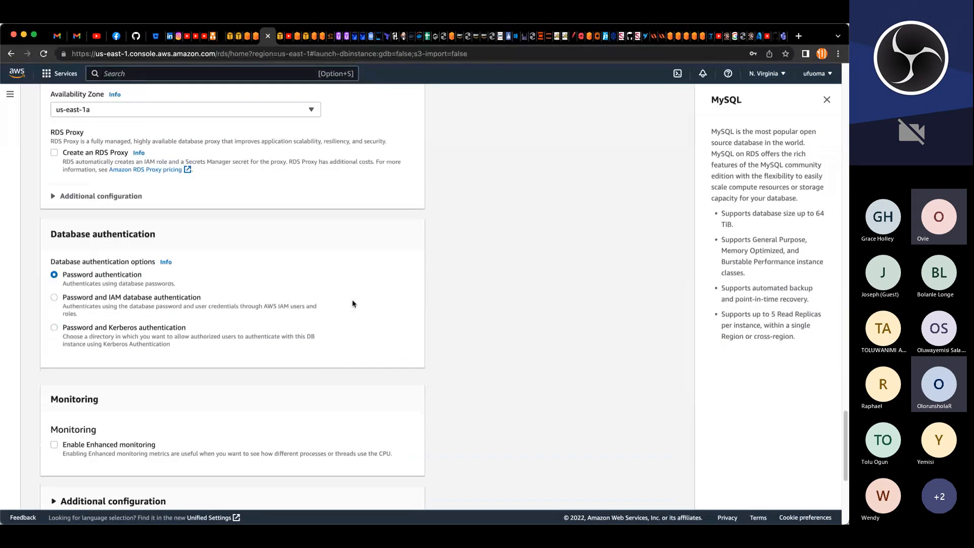
Step: Set the initial database name to project in the database's additional configuration
{"action": "scroll", "coordinate": [352, 301], "scroll_direction": "down", "scroll_amount": 7}
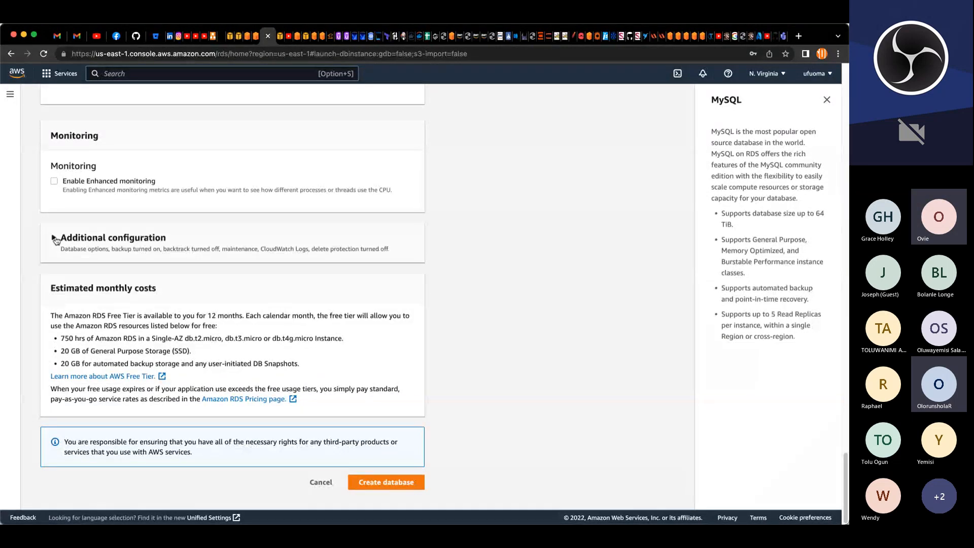
{"action": "left_click", "coordinate": [54, 238]}
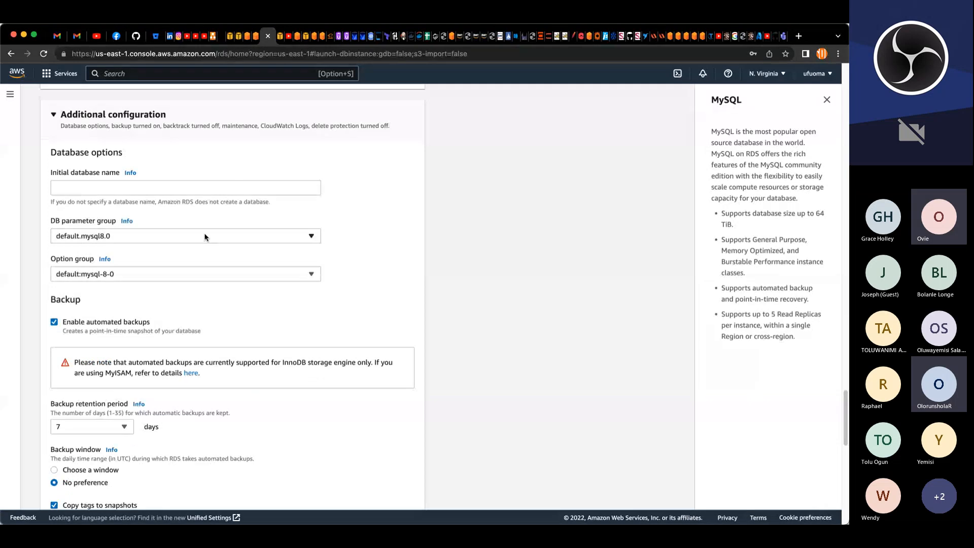
{"action": "left_click", "coordinate": [199, 187]}
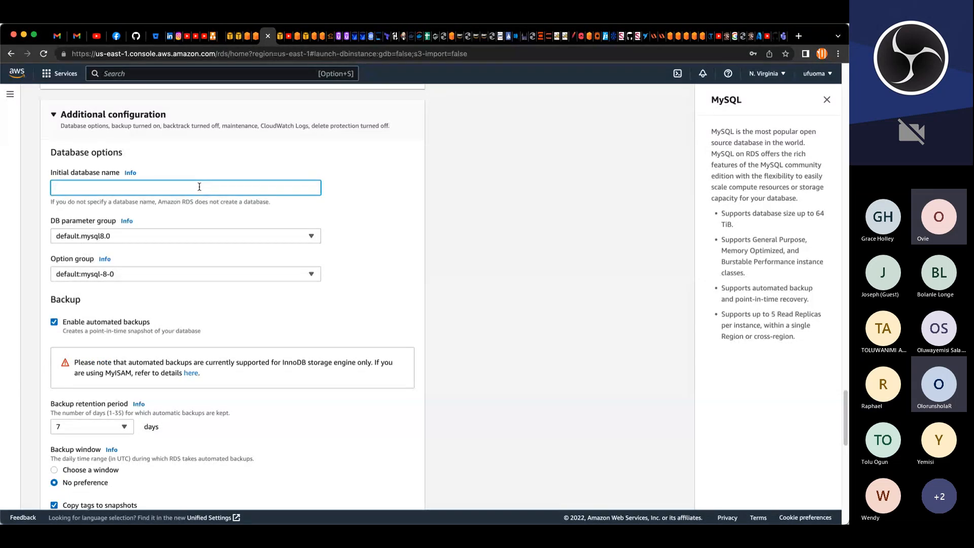
{"action": "type", "text": "project"}
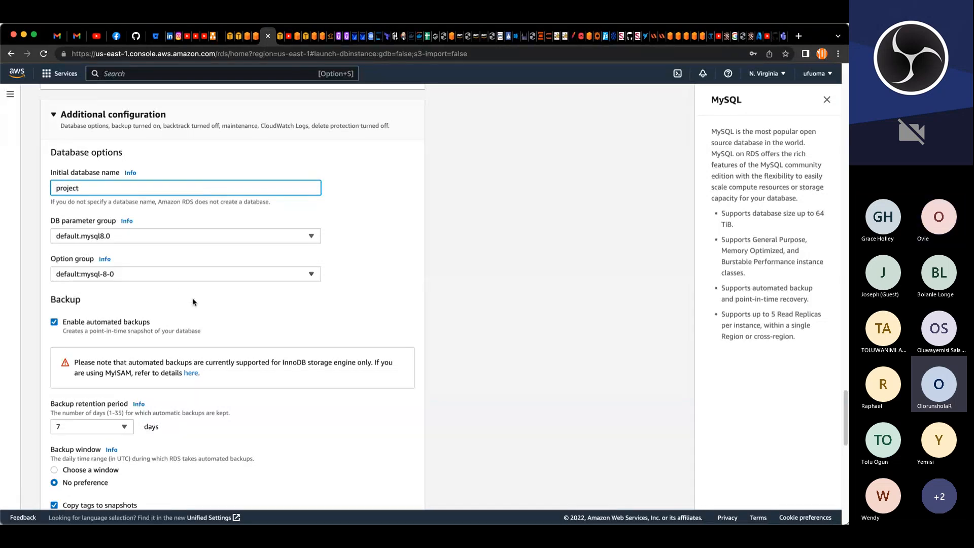
{"action": "left_click", "coordinate": [214, 315]}
Step: Create the project-db MySQL database with the configured settings
{"action": "scroll", "coordinate": [214, 315], "scroll_direction": "down", "scroll_amount": 5}
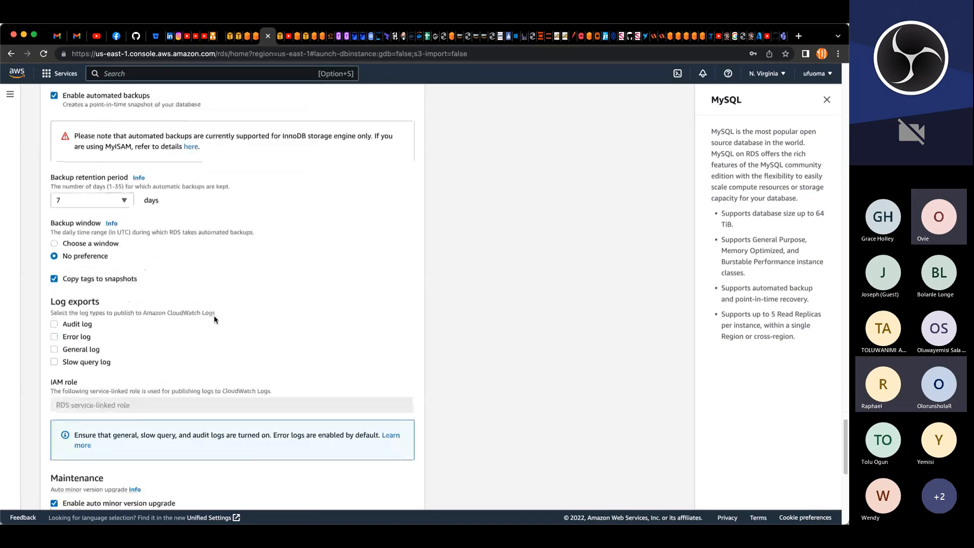
{"action": "scroll", "coordinate": [214, 316], "scroll_direction": "down", "scroll_amount": 3}
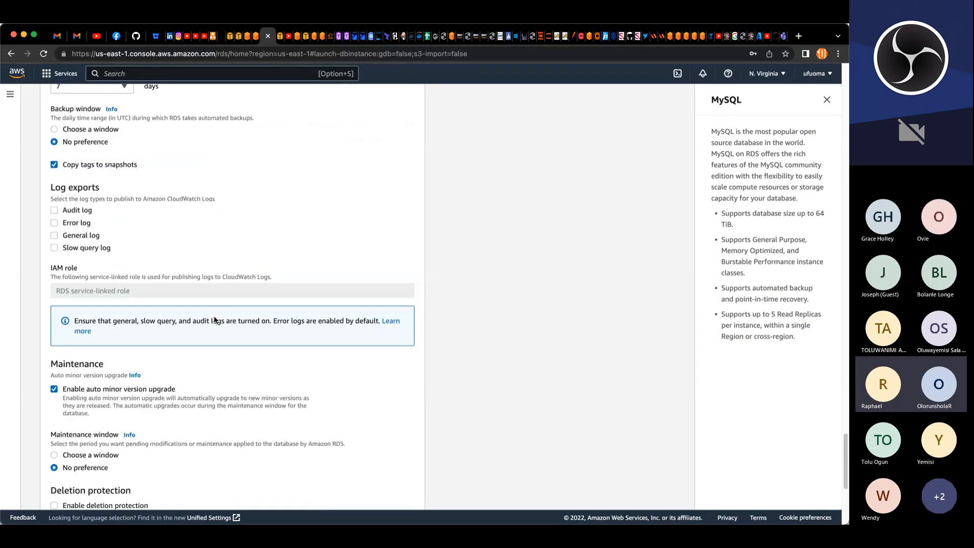
{"action": "scroll", "coordinate": [214, 319], "scroll_direction": "down", "scroll_amount": 4}
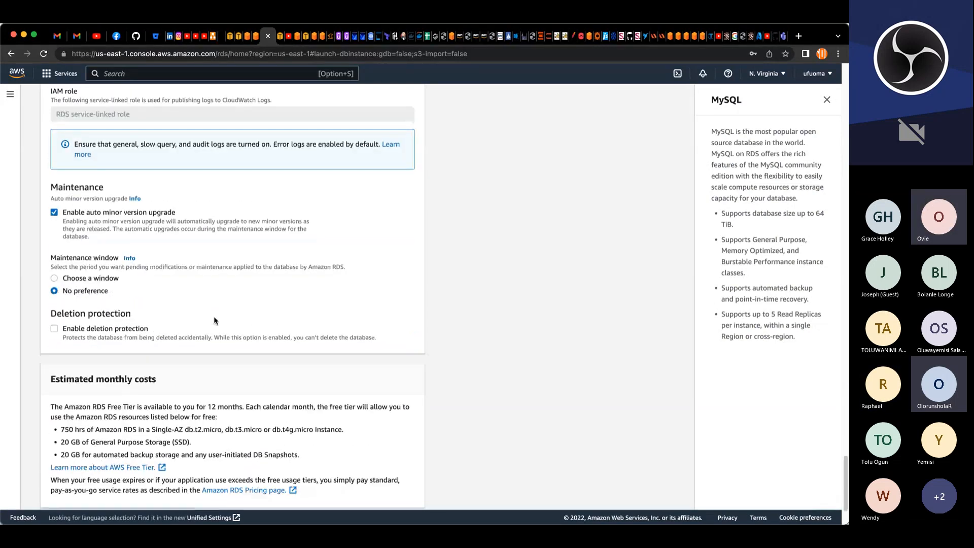
{"action": "scroll", "coordinate": [214, 316], "scroll_direction": "down", "scroll_amount": 2}
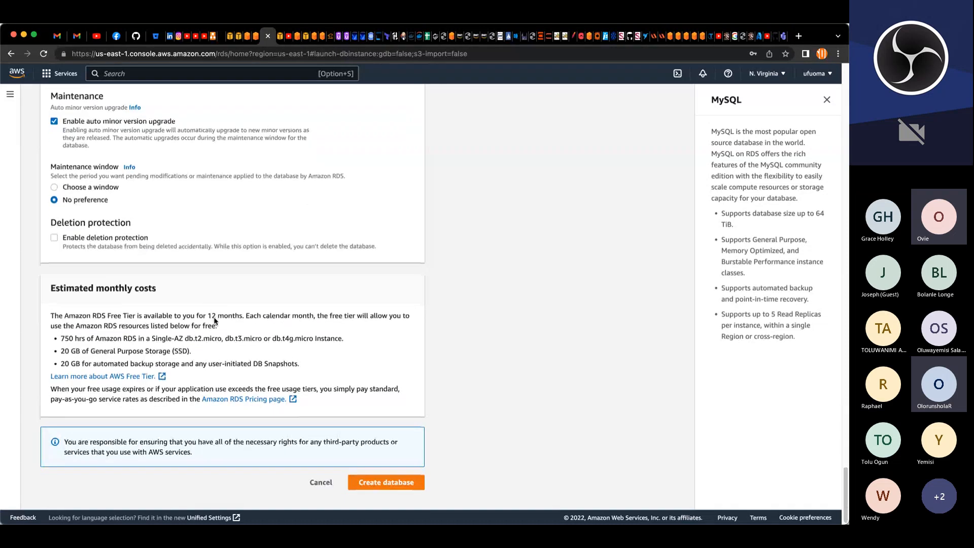
{"action": "left_click", "coordinate": [389, 482]}
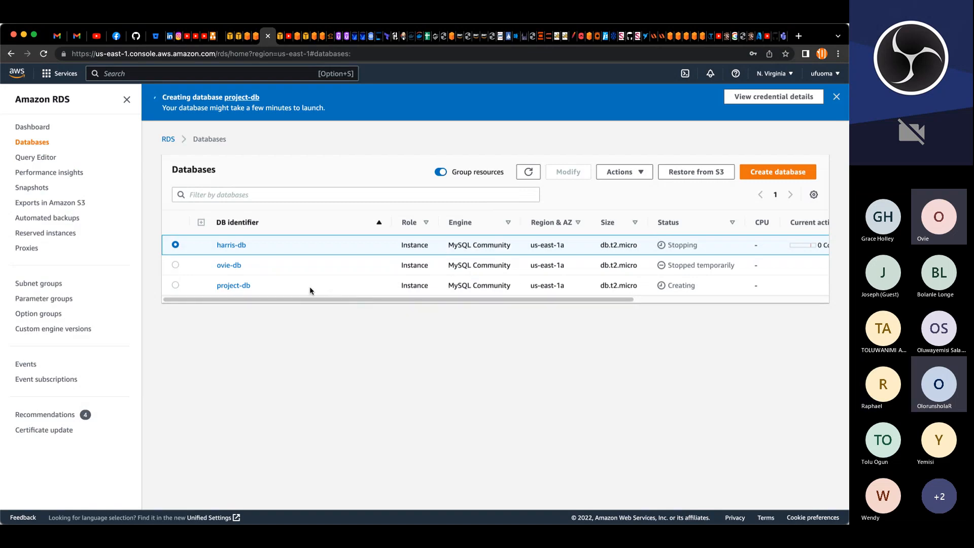
Step: Open the EC2 instance launch wizard and set the number of instances to 3
{"action": "left_click", "coordinate": [281, 39]}
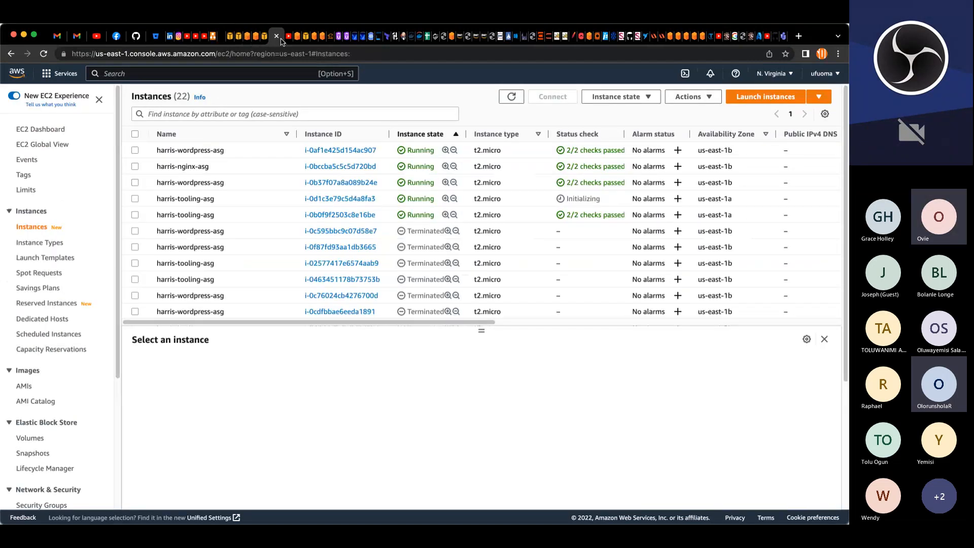
{"action": "left_click", "coordinate": [511, 96]}
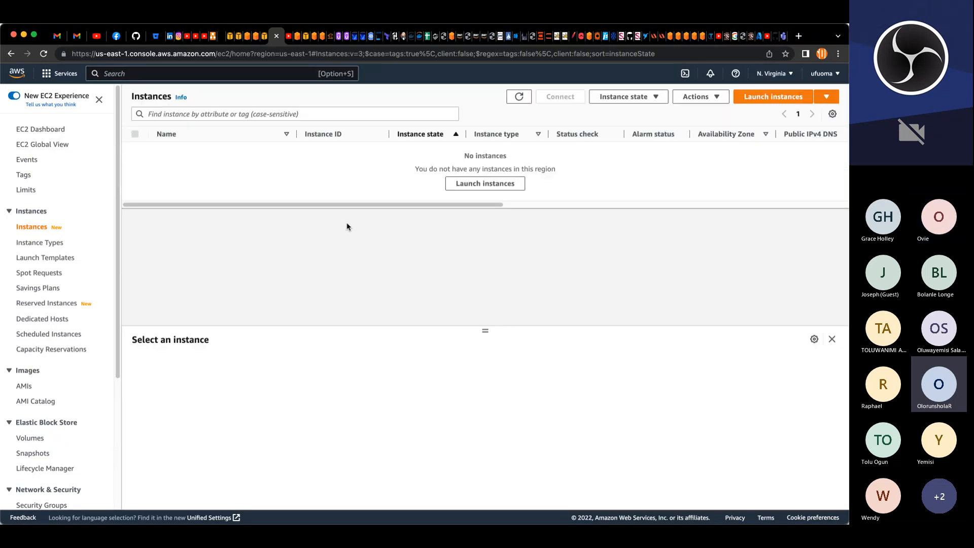
{"action": "left_click", "coordinate": [473, 185]}
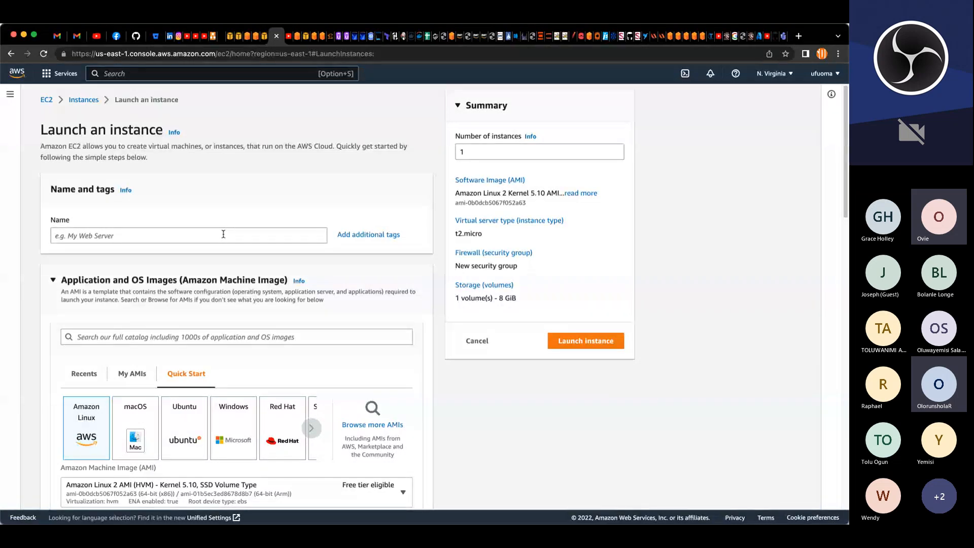
{"action": "double_click", "coordinate": [615, 150]}
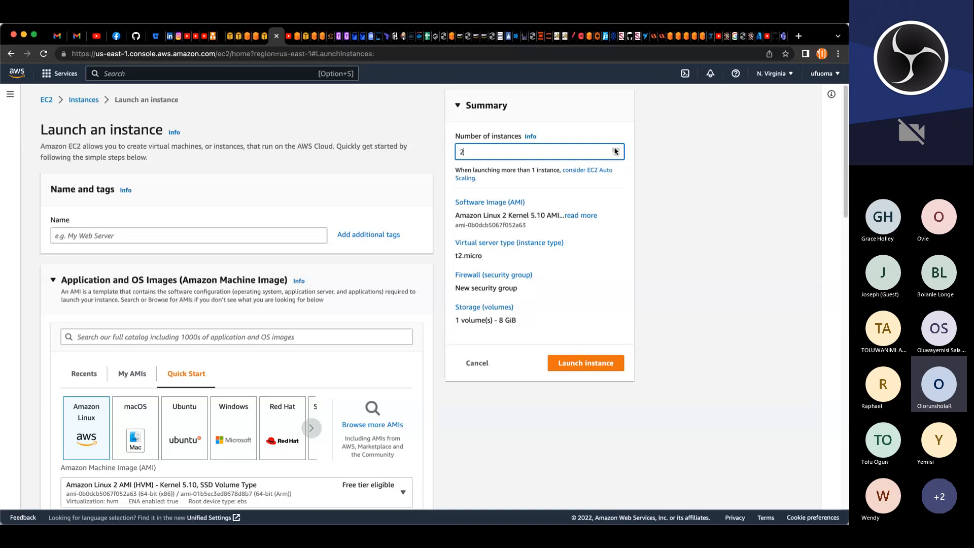
Step: Choose the Red Hat Enterprise Linux 9 AMI for the instances
{"action": "left_click", "coordinate": [241, 236]}
{"action": "scroll", "coordinate": [290, 364], "scroll_direction": "down", "scroll_amount": 1}
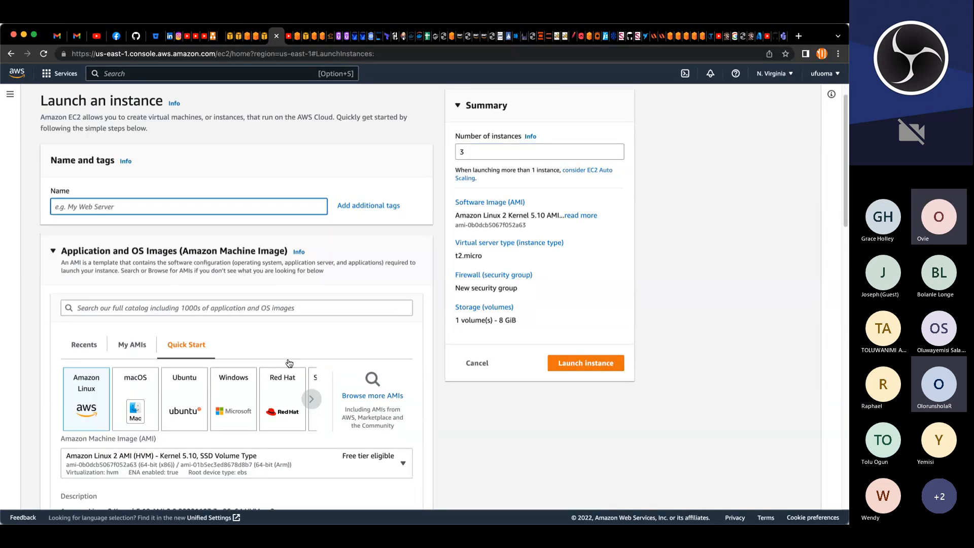
{"action": "scroll", "coordinate": [289, 363], "scroll_direction": "down", "scroll_amount": 3}
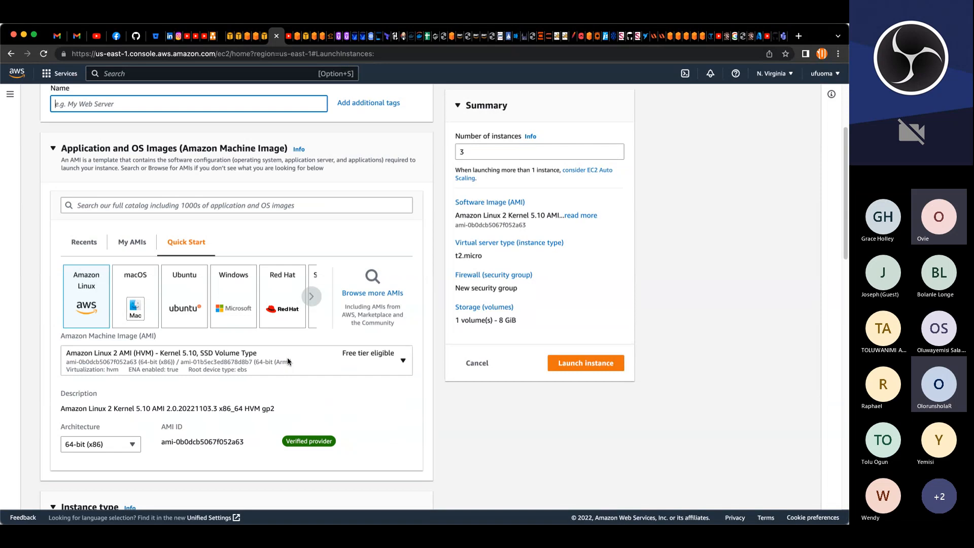
{"action": "left_click", "coordinate": [287, 297]}
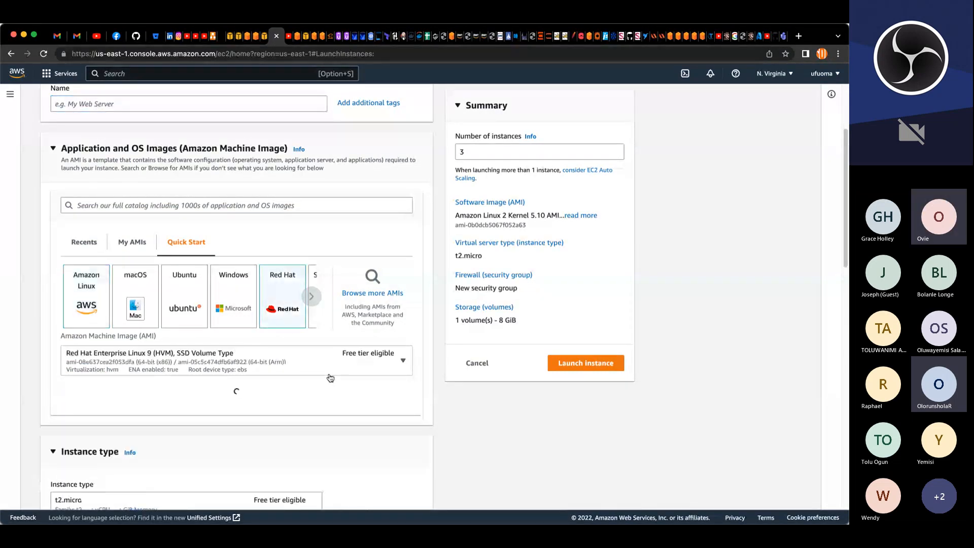
Step: Select myk8s as the key pair for the instances
{"action": "scroll", "coordinate": [240, 383], "scroll_direction": "down", "scroll_amount": 2}
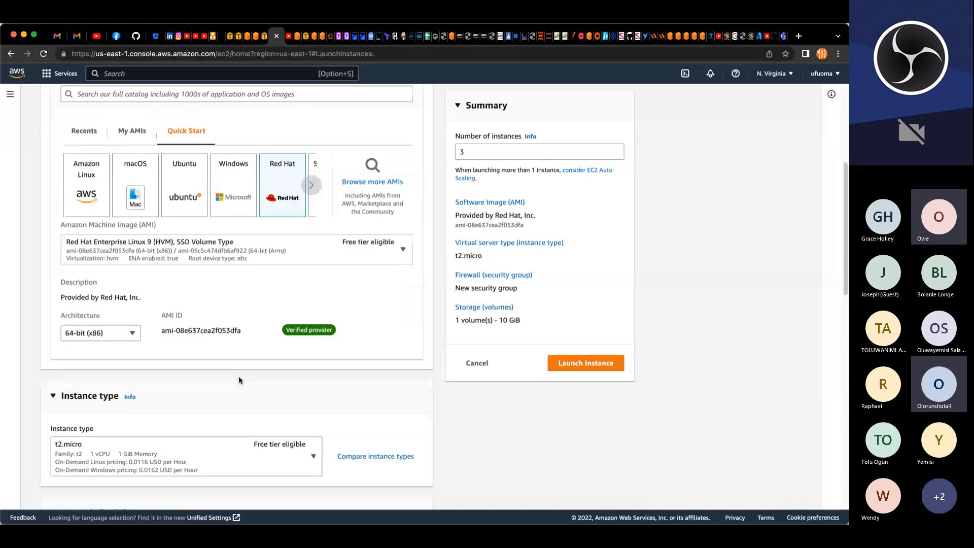
{"action": "scroll", "coordinate": [238, 380], "scroll_direction": "down", "scroll_amount": 2}
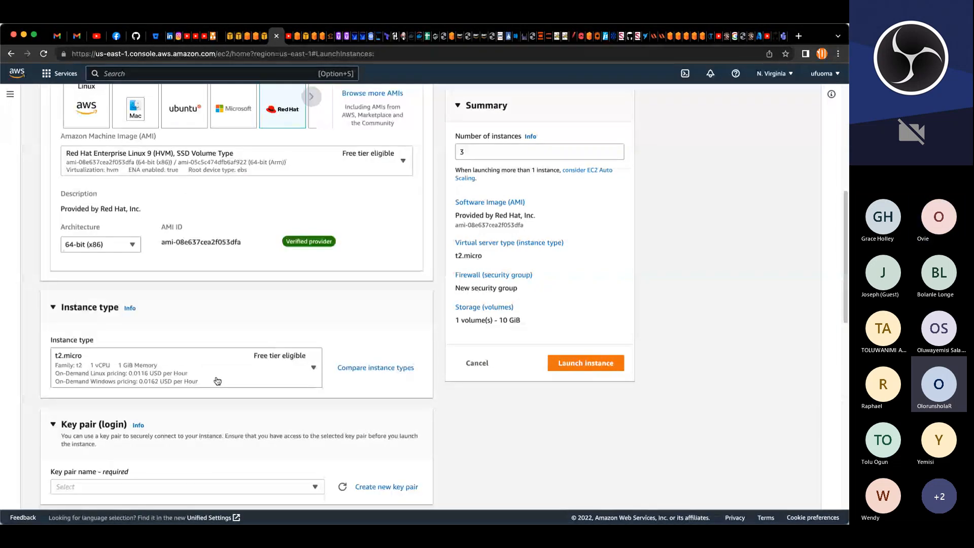
{"action": "scroll", "coordinate": [133, 364], "scroll_direction": "down", "scroll_amount": 1}
{"action": "scroll", "coordinate": [133, 365], "scroll_direction": "down", "scroll_amount": 2}
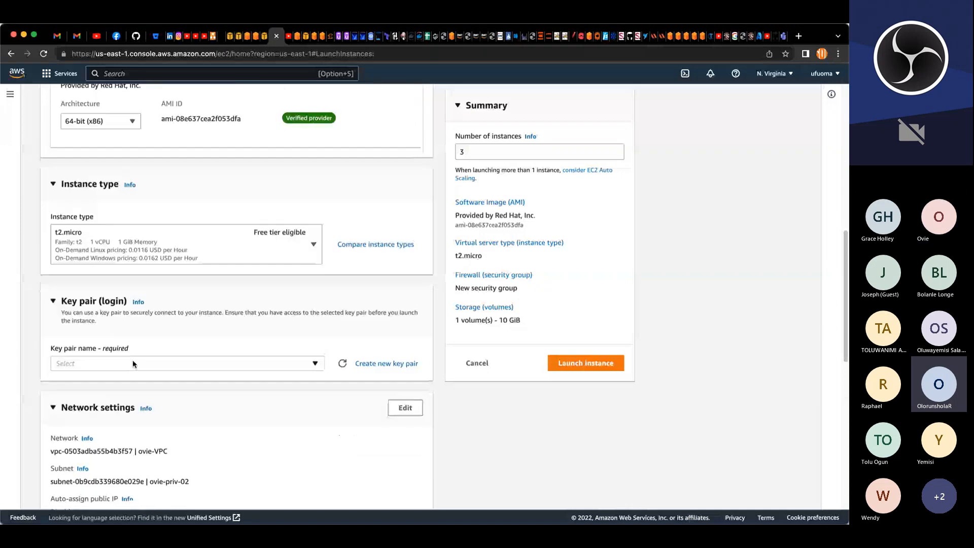
{"action": "left_click", "coordinate": [163, 328]}
{"action": "left_click", "coordinate": [130, 389]}
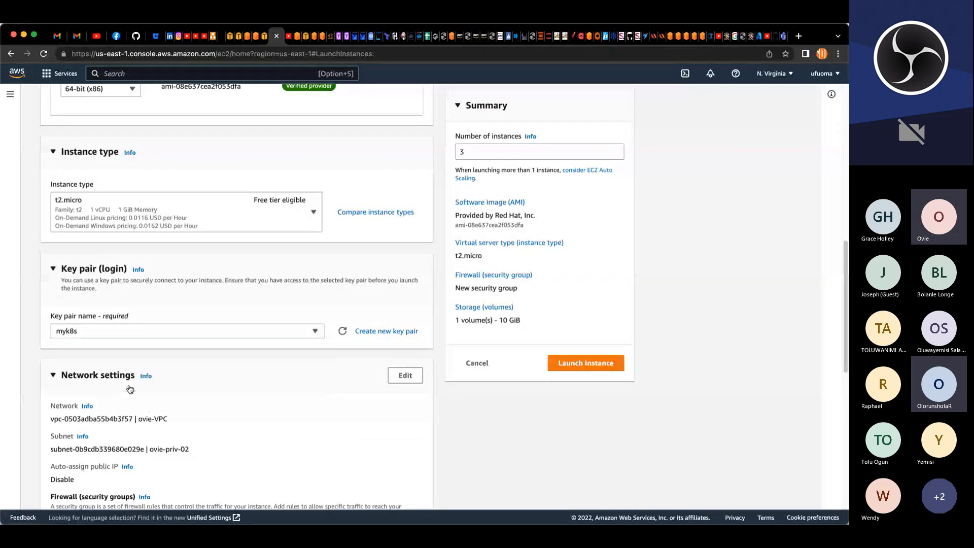
Step: Edit the instance network settings and set the VPC to project-VPC
{"action": "scroll", "coordinate": [275, 403], "scroll_direction": "down", "scroll_amount": 4}
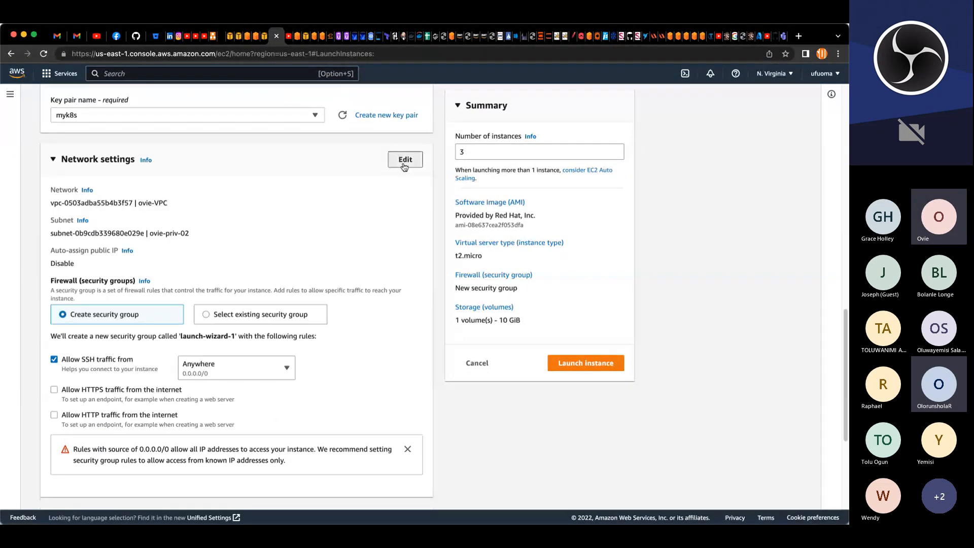
{"action": "left_click", "coordinate": [404, 161]}
{"action": "left_click", "coordinate": [255, 252]}
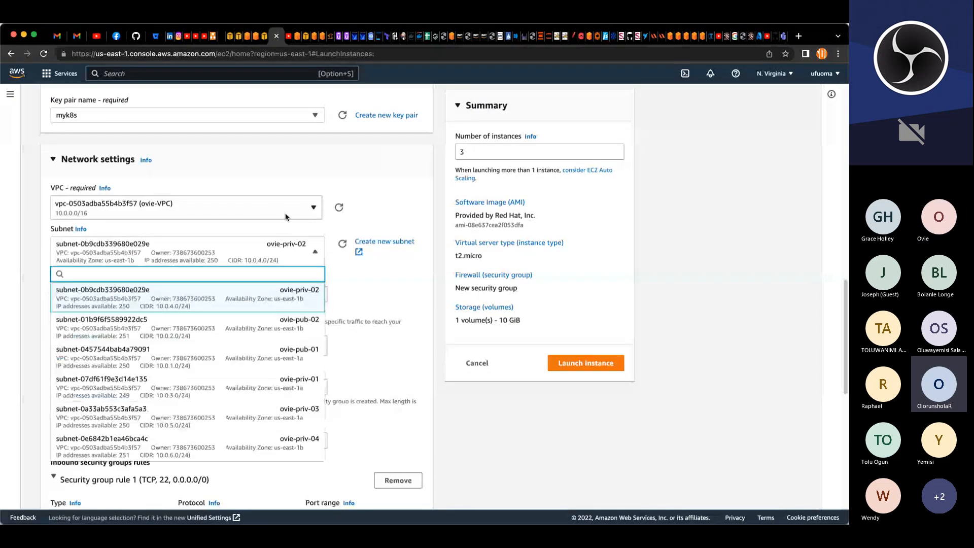
{"action": "left_click", "coordinate": [285, 214]}
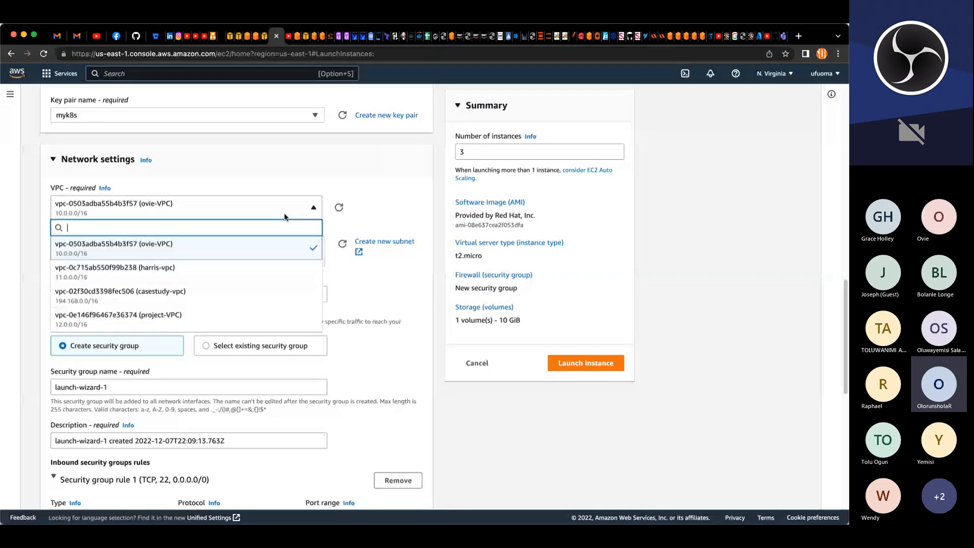
{"action": "left_click", "coordinate": [171, 316]}
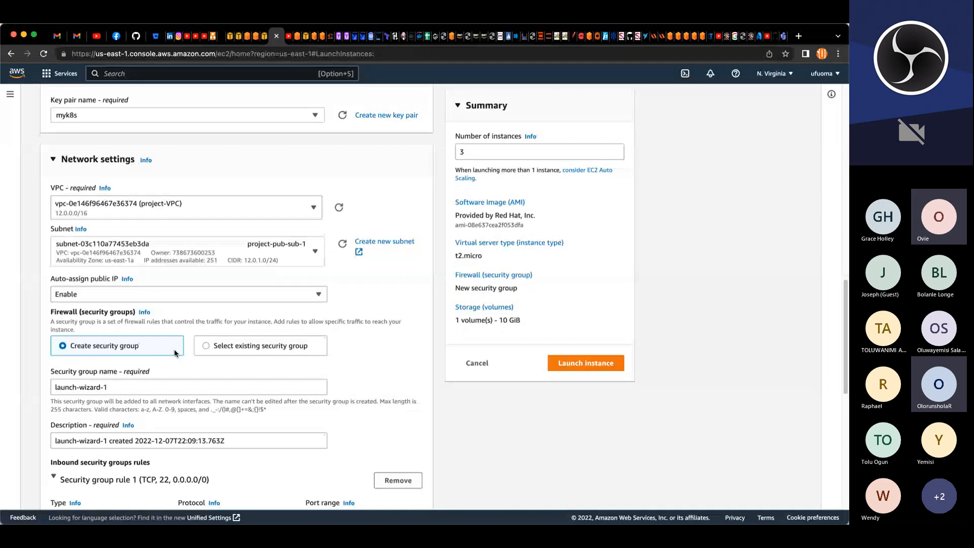
Step: Switch the firewall to an existing security group and browse the available project security groups
{"action": "left_click", "coordinate": [230, 349]}
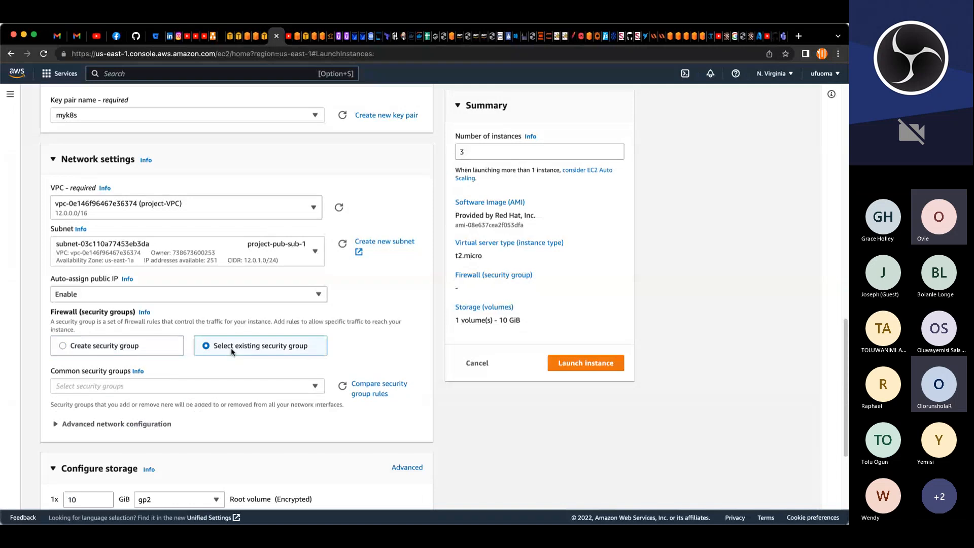
{"action": "scroll", "coordinate": [369, 358], "scroll_direction": "down", "scroll_amount": 1}
{"action": "scroll", "coordinate": [369, 358], "scroll_direction": "down", "scroll_amount": 2}
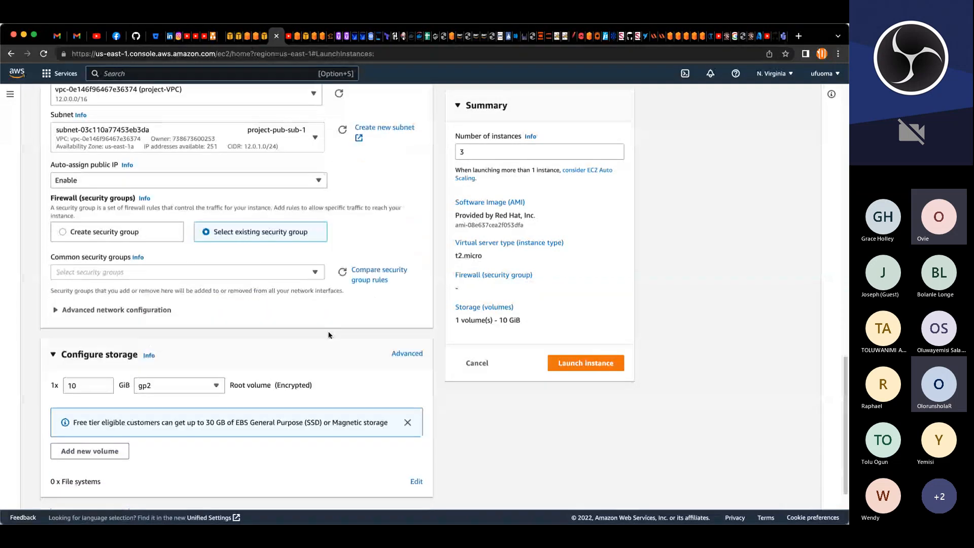
{"action": "left_click", "coordinate": [316, 269]}
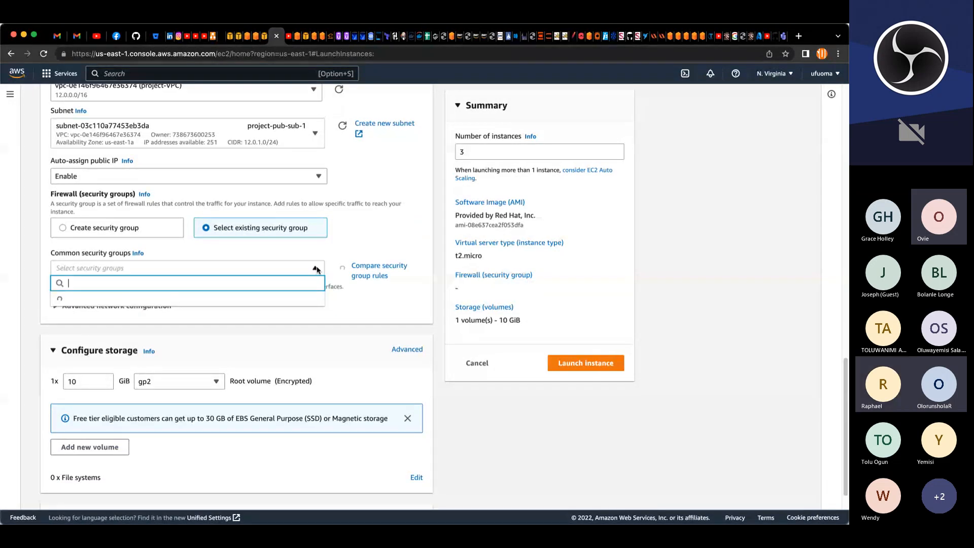
{"action": "scroll", "coordinate": [247, 385], "scroll_direction": "down", "scroll_amount": 1}
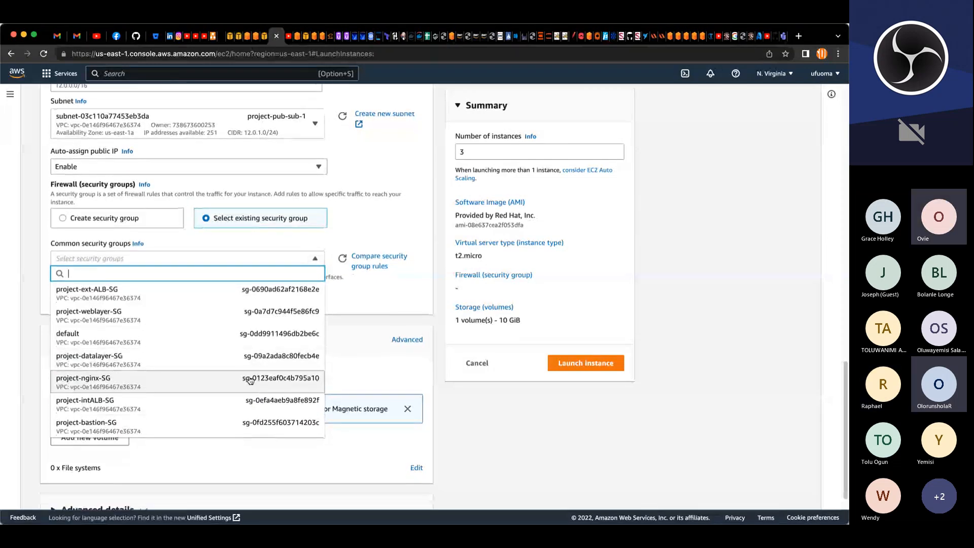
{"action": "scroll", "coordinate": [440, 401], "scroll_direction": "up", "scroll_amount": 2}
{"action": "left_click", "coordinate": [441, 403]}
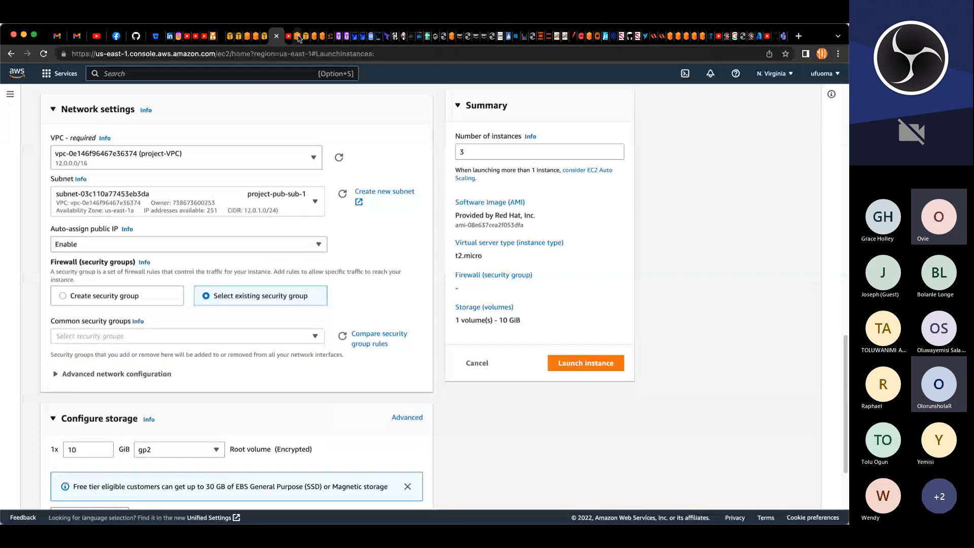
Step: Start creating a new security group and name it project-ami-SG
{"action": "left_click", "coordinate": [230, 38]}
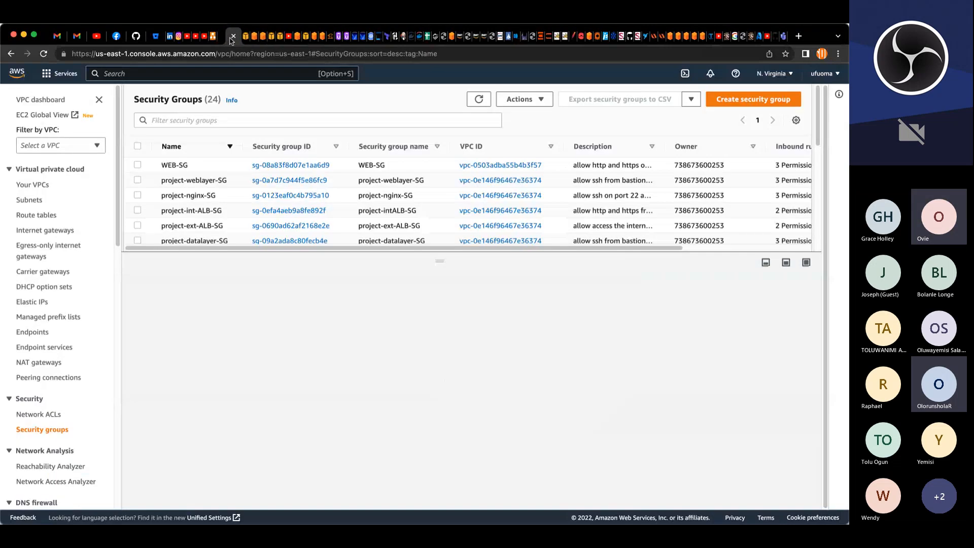
{"action": "left_click", "coordinate": [741, 100]}
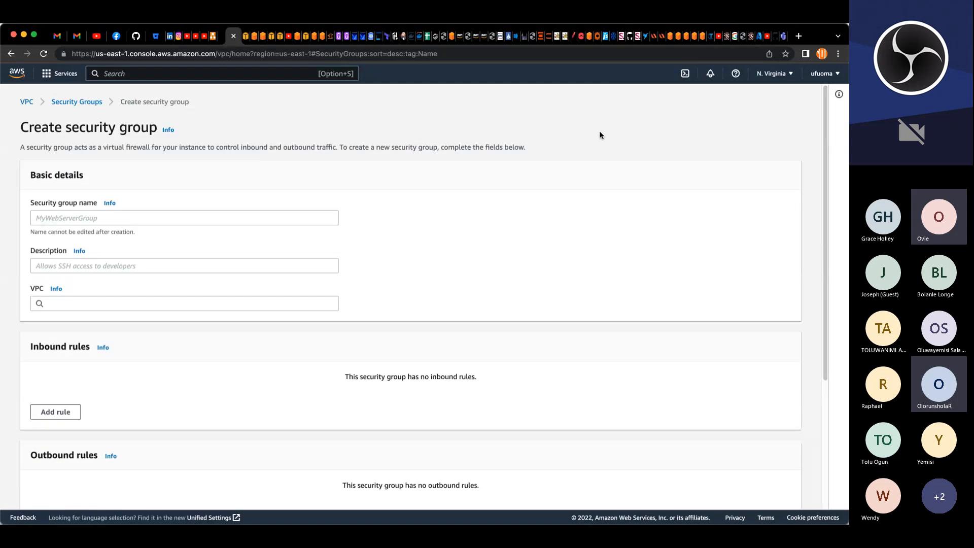
{"action": "left_click", "coordinate": [147, 215]}
{"action": "type", "text": "AWS"}
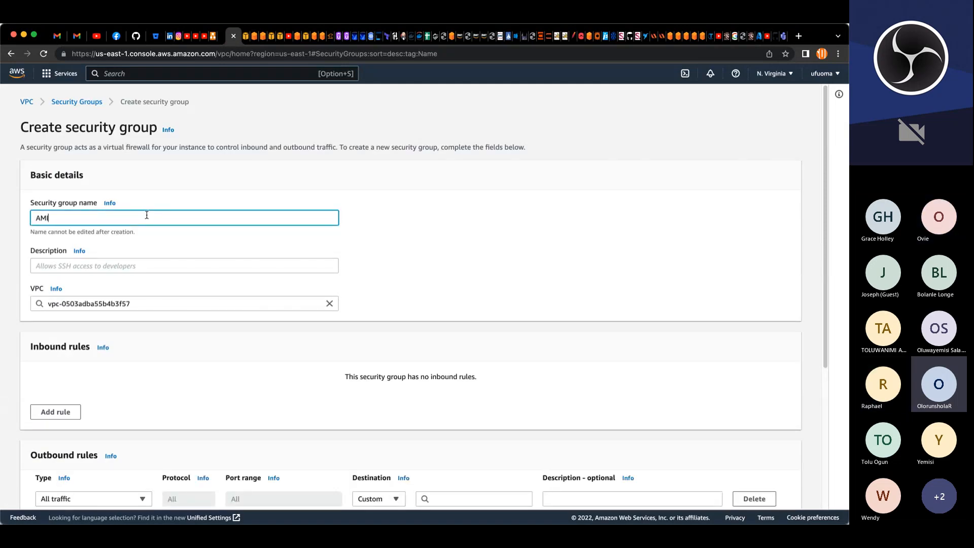
{"action": "key", "text": "BackSpace"}
{"action": "key", "text": "BackSpace"}
{"action": "key", "text": "BackSpace"}
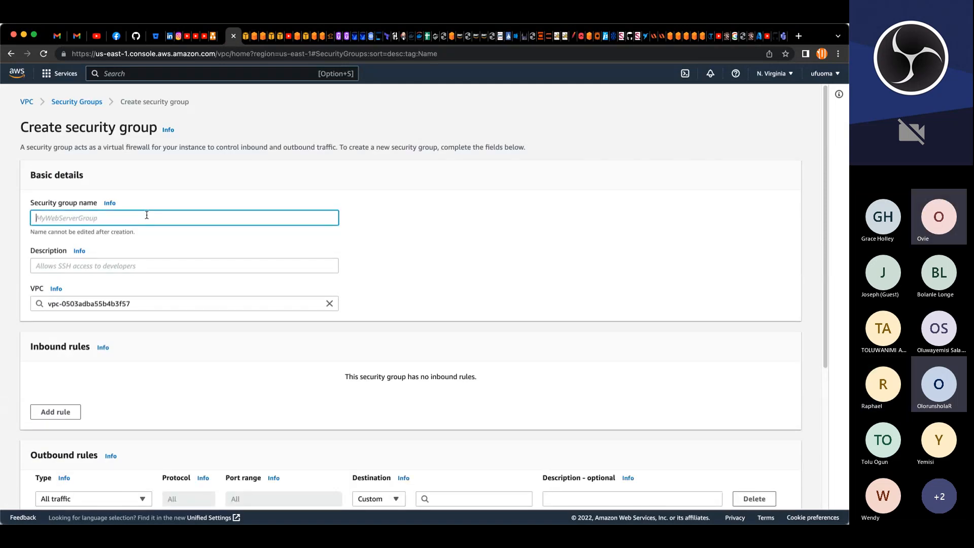
{"action": "type", "text": "project-"}
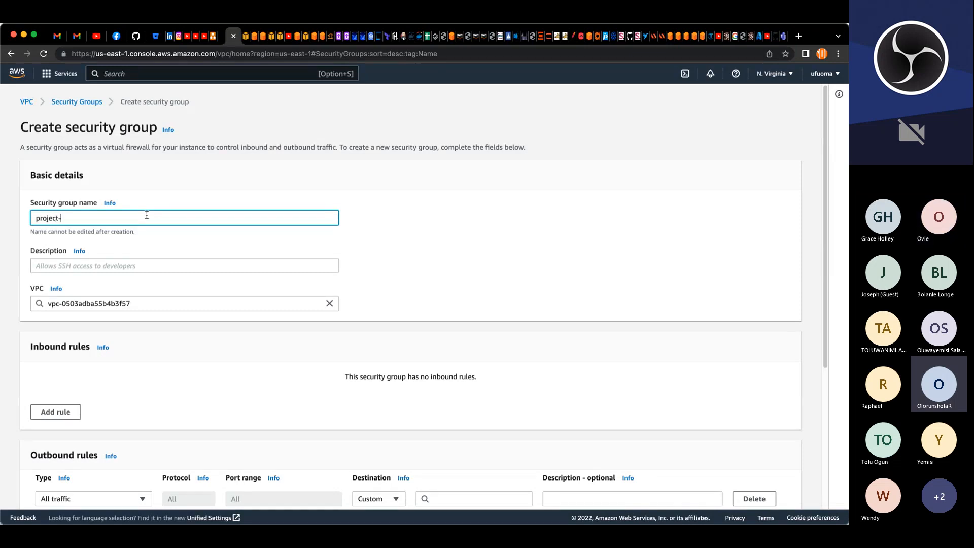
{"action": "type", "text": "am"}
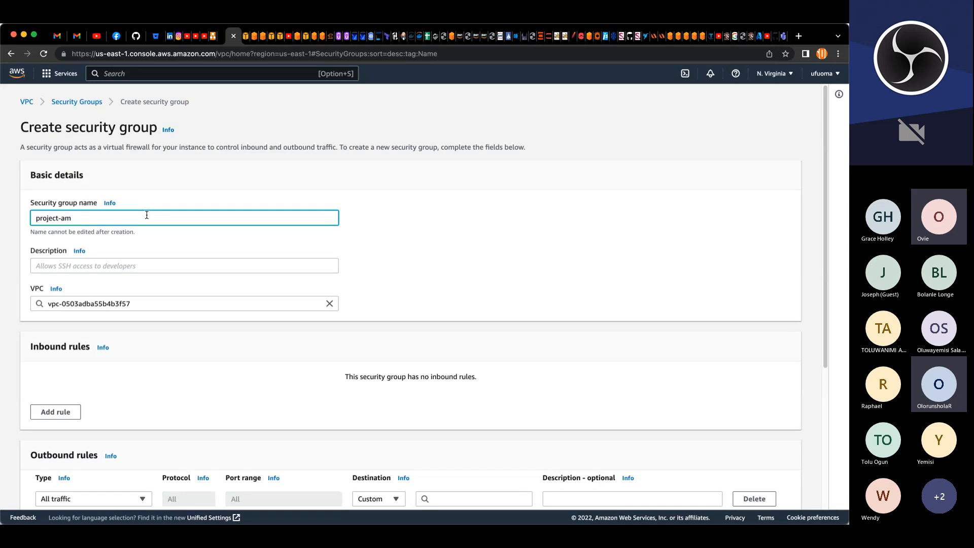
{"action": "key", "text": "BackSpace"}
{"action": "key", "text": "BackSpace"}
{"action": "type", "text": "ami-SG"}
{"action": "key", "text": "super+a"}
Step: Enter the description "allow ssh on port 22 and http, https from anywhere" for the group
{"action": "left_click", "coordinate": [98, 262]}
{"action": "type", "text": "ALL"}
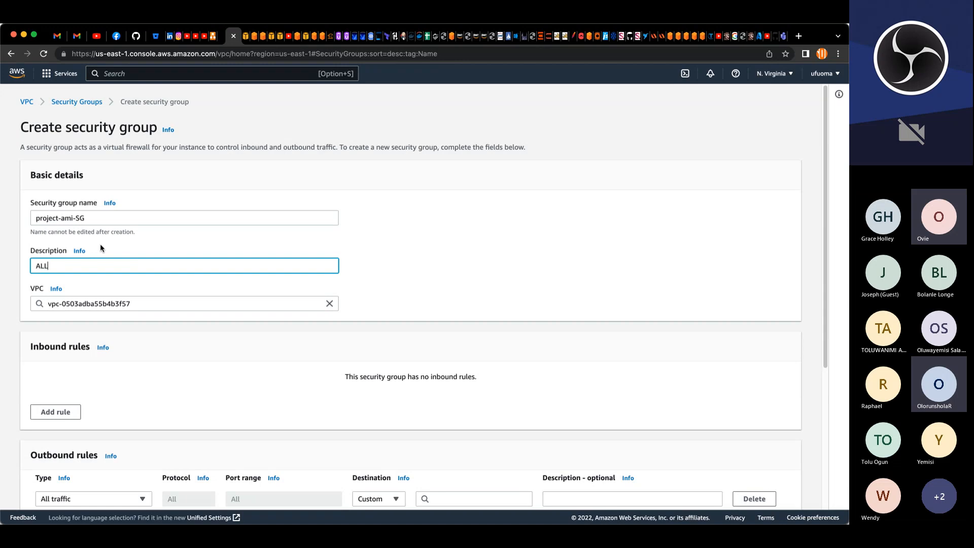
{"action": "key", "text": "BackSpace"}
{"action": "key", "text": "BackSpace"}
{"action": "key", "text": "BackSpace"}
{"action": "type", "text": "allow ssh"}
{"action": "type", "text": "on port 22 and http"}
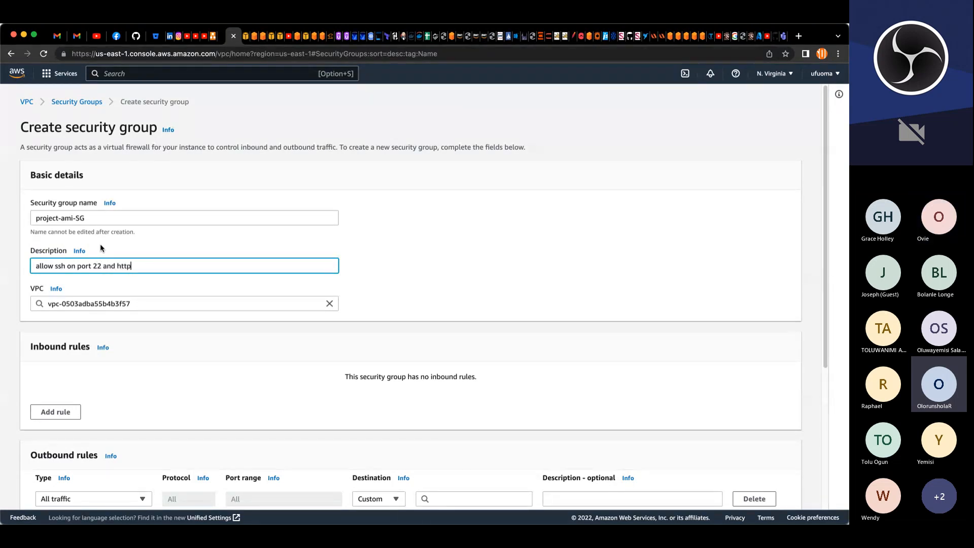
{"action": "type", "text": ", https on"}
{"action": "key", "text": "BackSpace"}
{"action": "key", "text": "BackSpace"}
{"action": "key", "text": "BackSpace"}
{"action": "type", "text": "from anywhere"}
{"action": "left_click", "coordinate": [329, 304]}
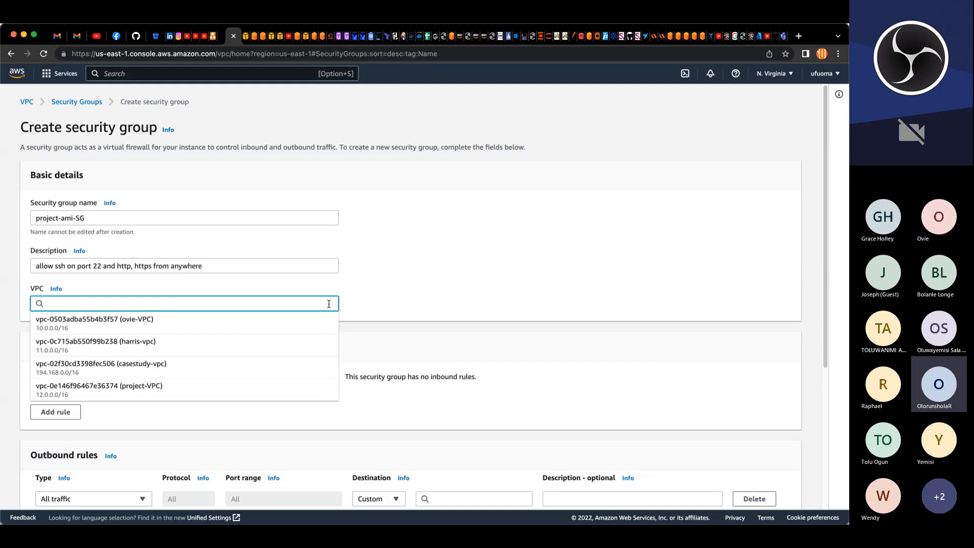
Step: Set the group's description to "open all ports" and assign it to project-VPC
{"action": "key", "text": "shift+Tab"}
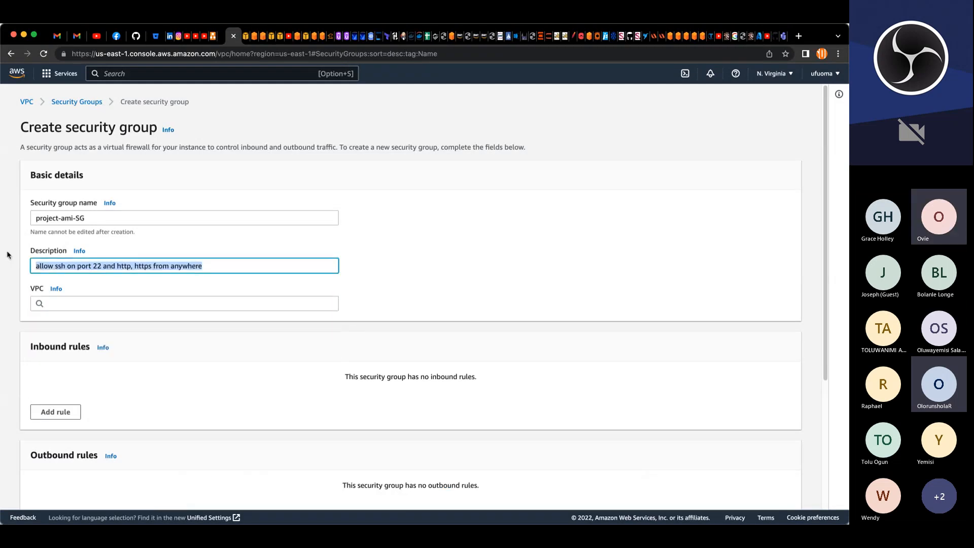
{"action": "type", "text": "open all ports"}
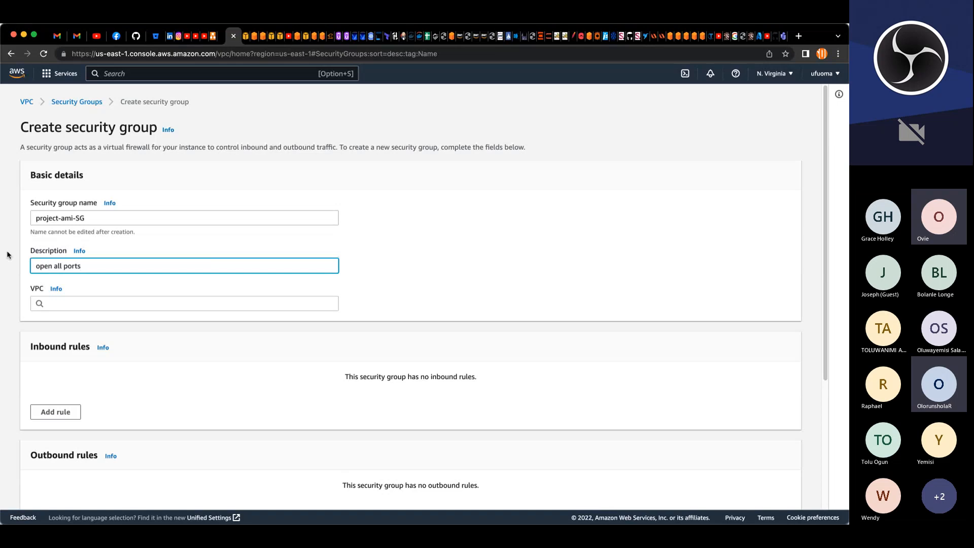
{"action": "left_click", "coordinate": [138, 306]}
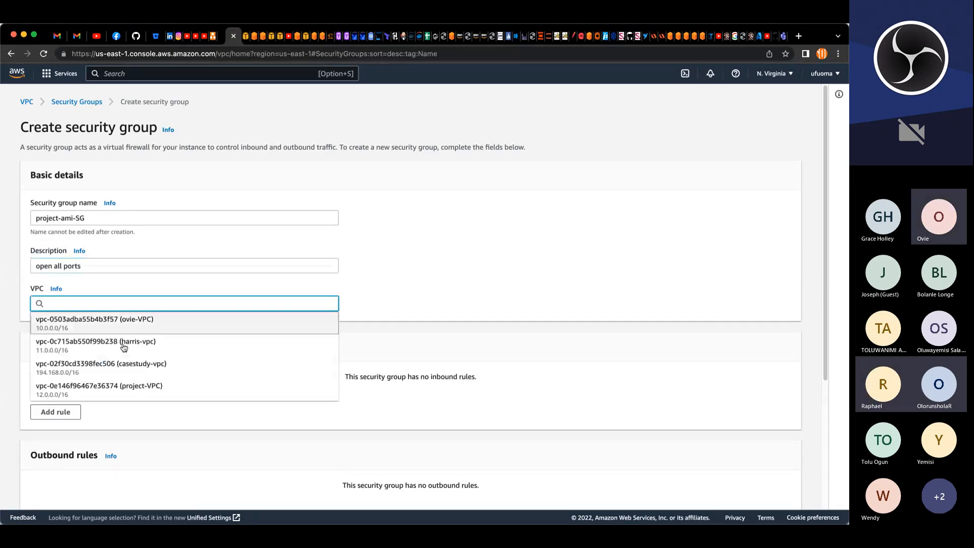
{"action": "left_click", "coordinate": [113, 390]}
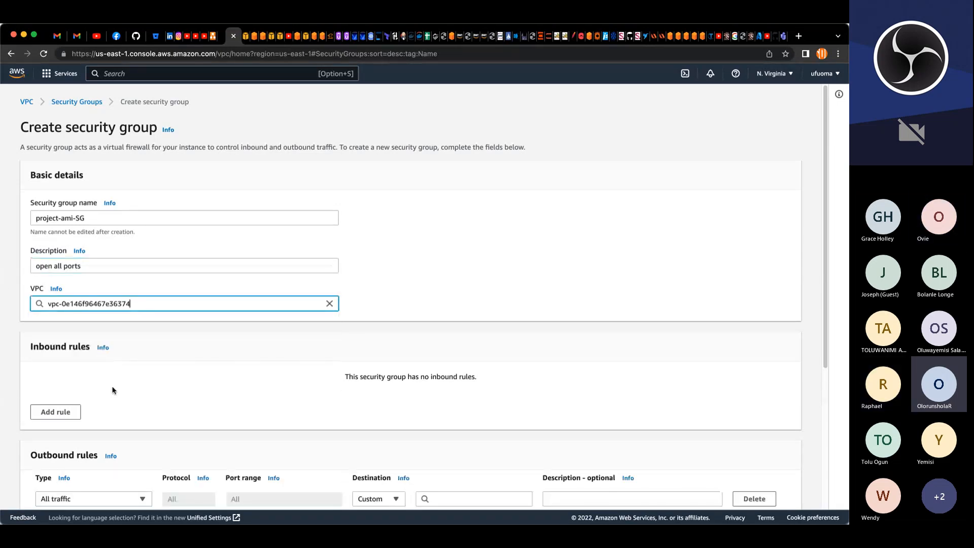
Step: Add an inbound rule allowing all traffic from 0.0.0.0/0
{"action": "left_click", "coordinate": [65, 415]}
{"action": "left_click", "coordinate": [76, 389]}
{"action": "left_click", "coordinate": [52, 248]}
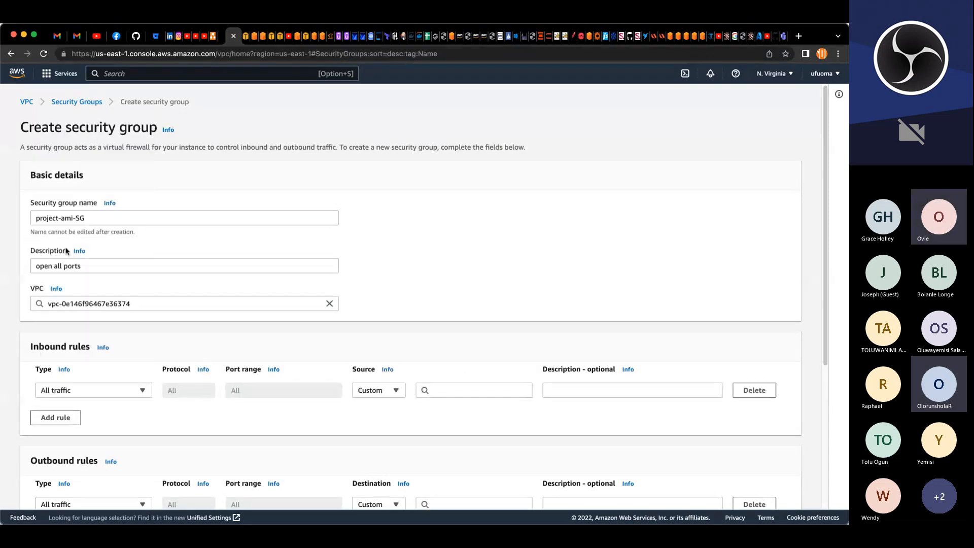
{"action": "left_click", "coordinate": [451, 390]}
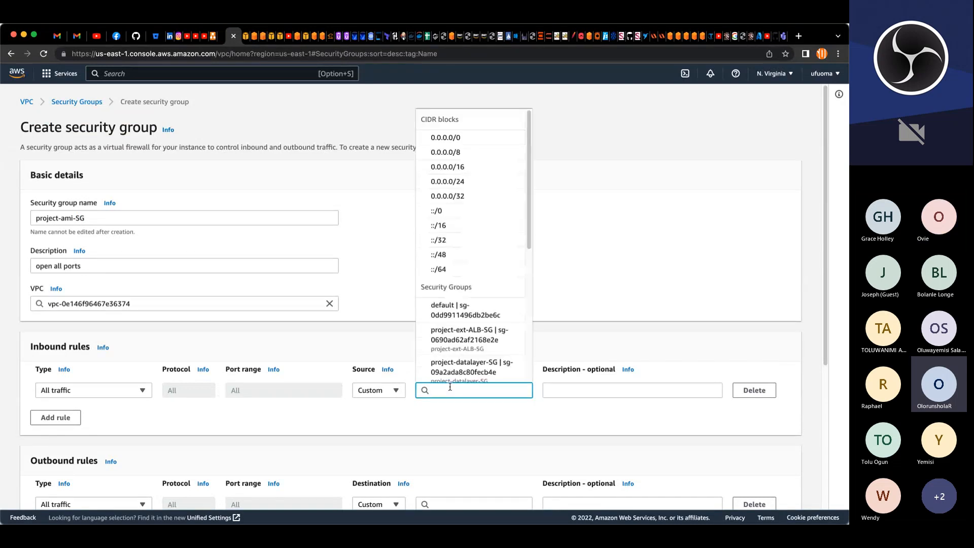
{"action": "left_click", "coordinate": [446, 137]}
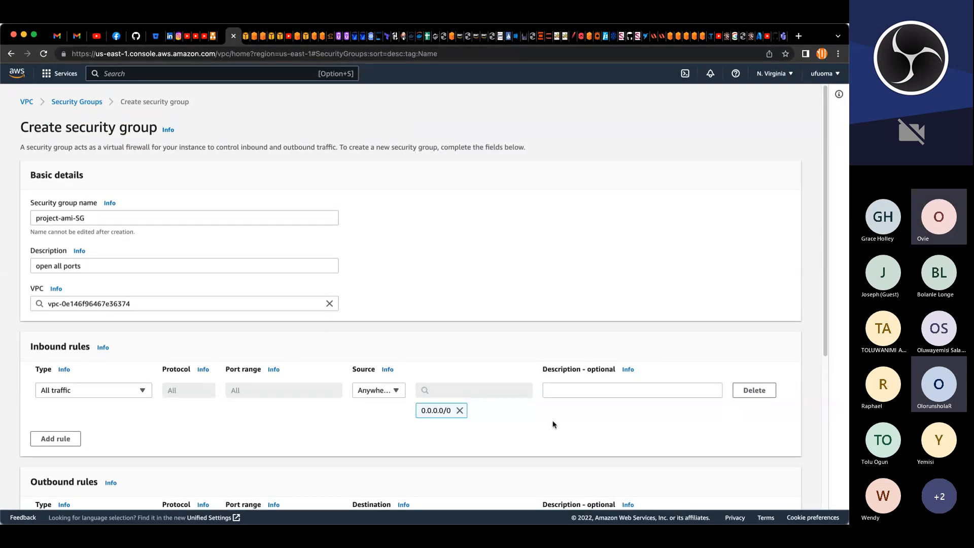
Step: Tag the group with key Name and value project-ami-SG, then create the security group
{"action": "scroll", "coordinate": [553, 424], "scroll_direction": "down", "scroll_amount": 3}
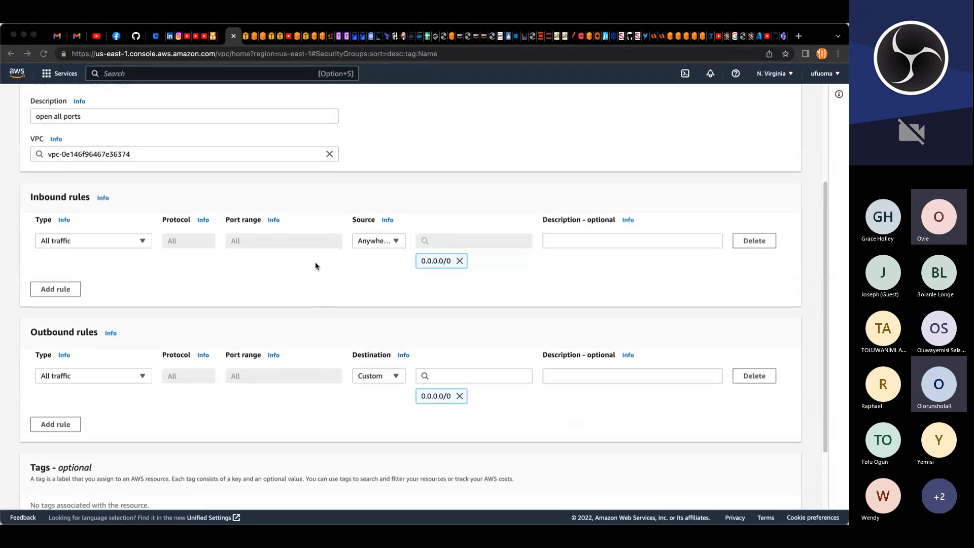
{"action": "scroll", "coordinate": [637, 437], "scroll_direction": "down", "scroll_amount": 2}
{"action": "scroll", "coordinate": [637, 433], "scroll_direction": "down", "scroll_amount": 1}
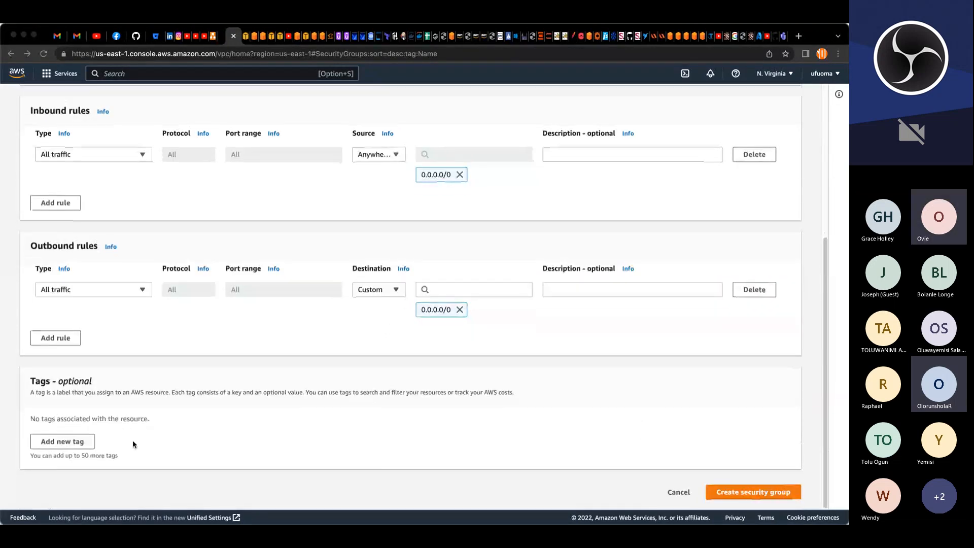
{"action": "left_click", "coordinate": [88, 442]}
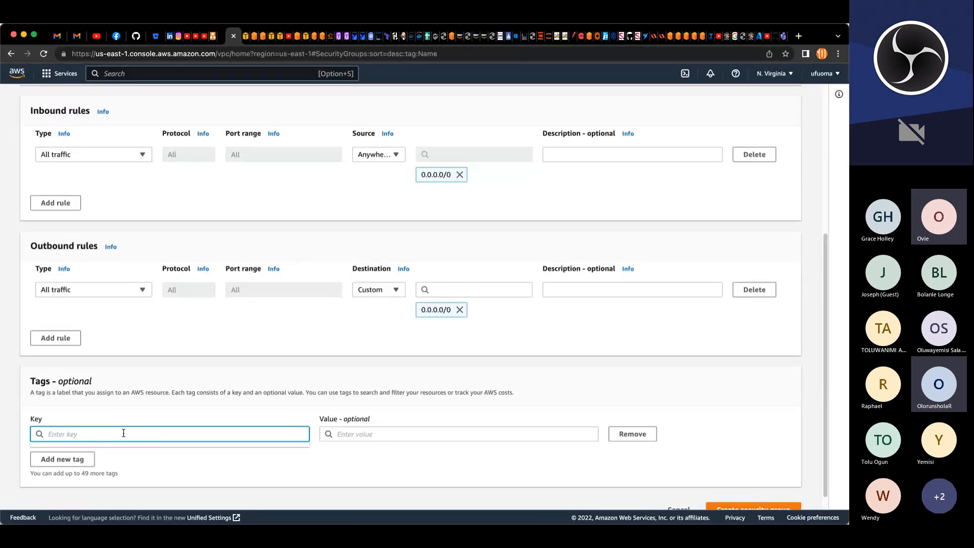
{"action": "type", "text": "N"}
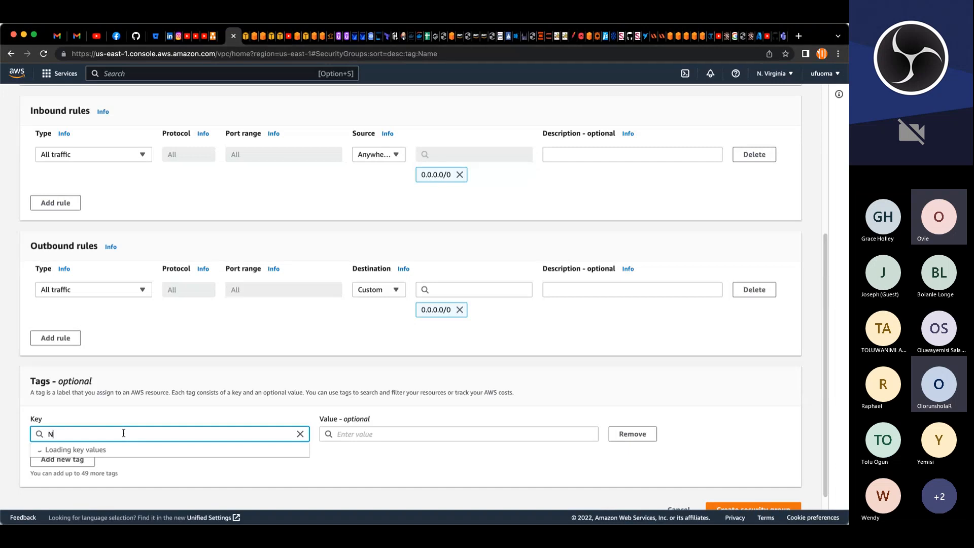
{"action": "type", "text": "ame"}
{"action": "key", "text": "Tab"}
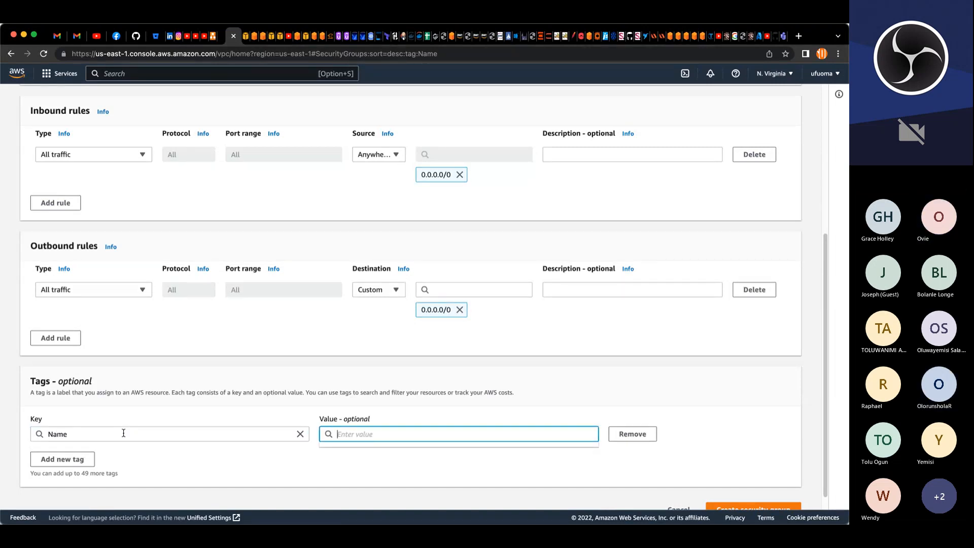
{"action": "type", "text": "project-ami-SG"}
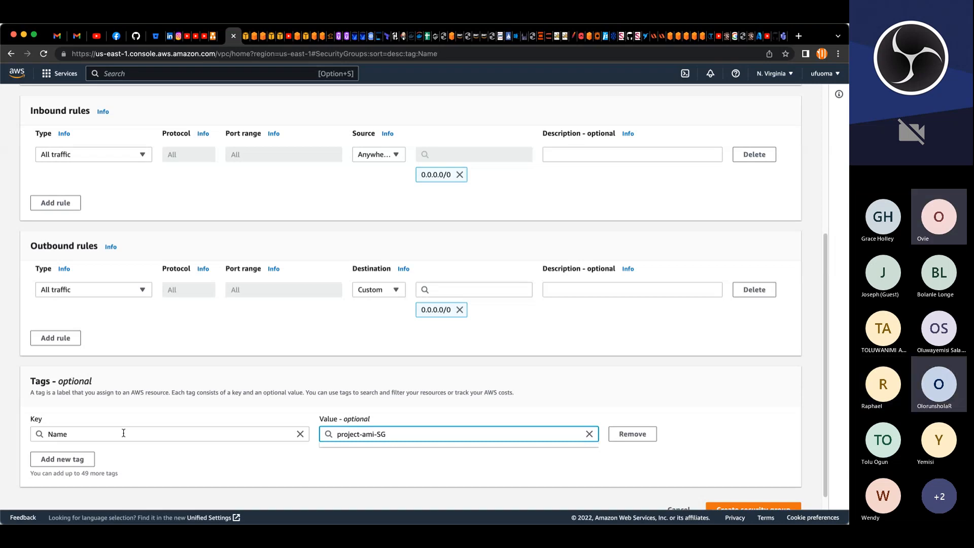
{"action": "scroll", "coordinate": [749, 487], "scroll_direction": "down", "scroll_amount": 2}
{"action": "left_click", "coordinate": [748, 488]}
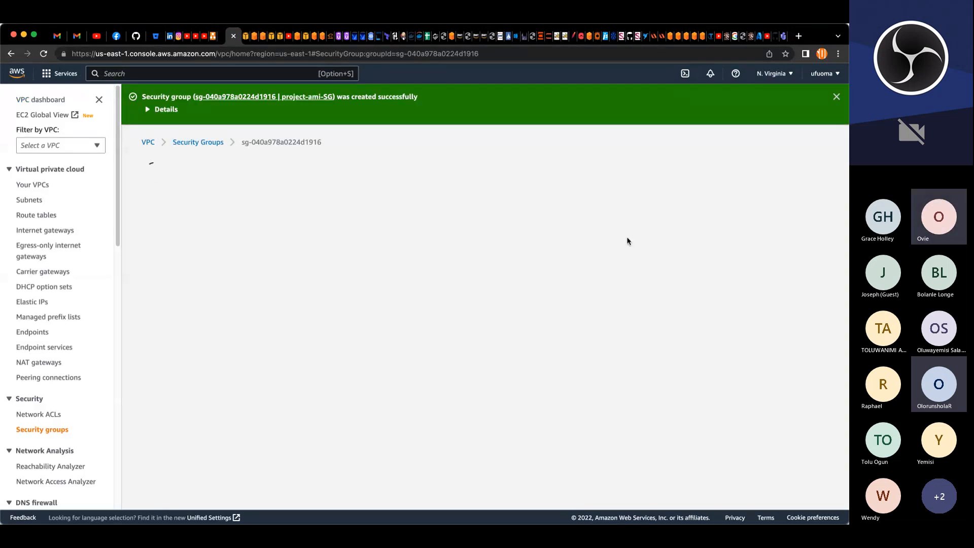
Step: Back in the instance launch, refresh the security group list and select project-ami-SG
{"action": "left_click", "coordinate": [278, 37]}
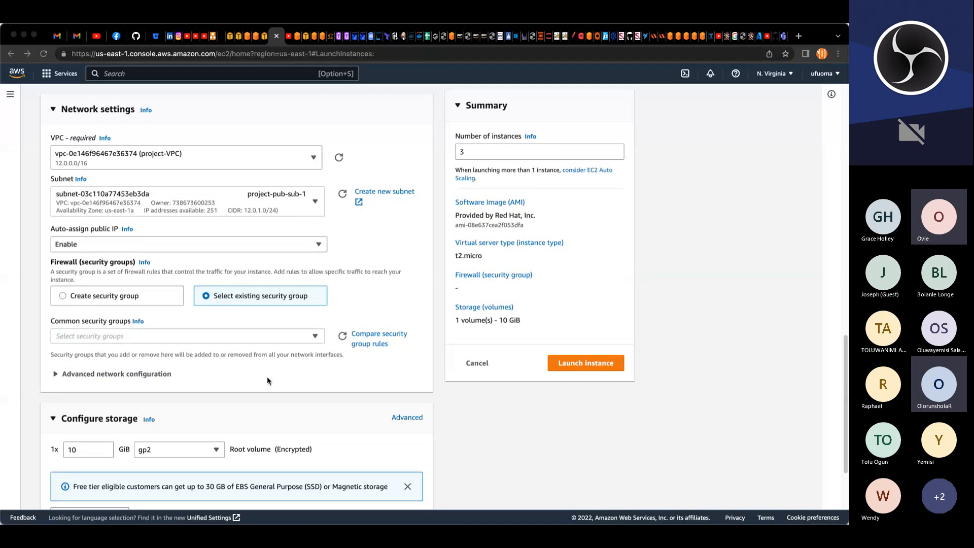
{"action": "left_click", "coordinate": [343, 337]}
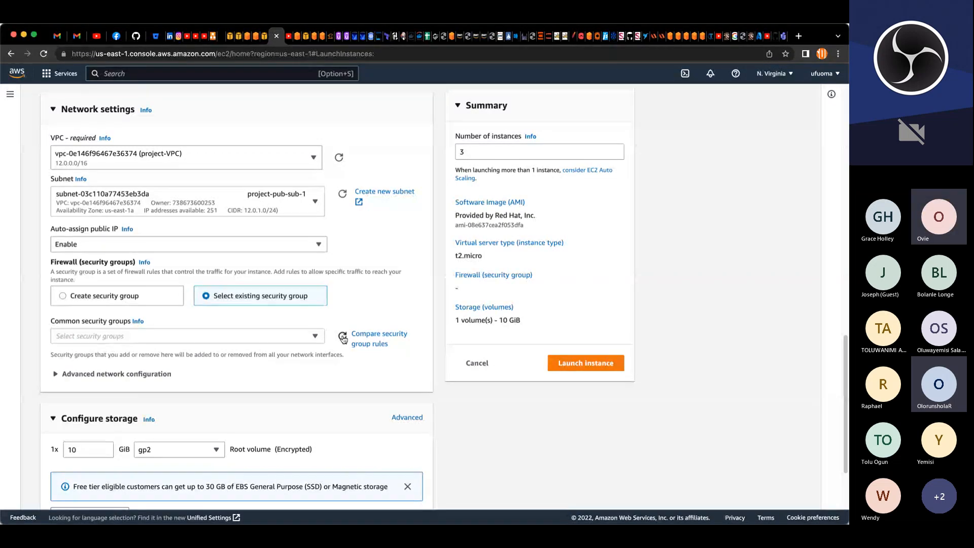
{"action": "left_click", "coordinate": [292, 336]}
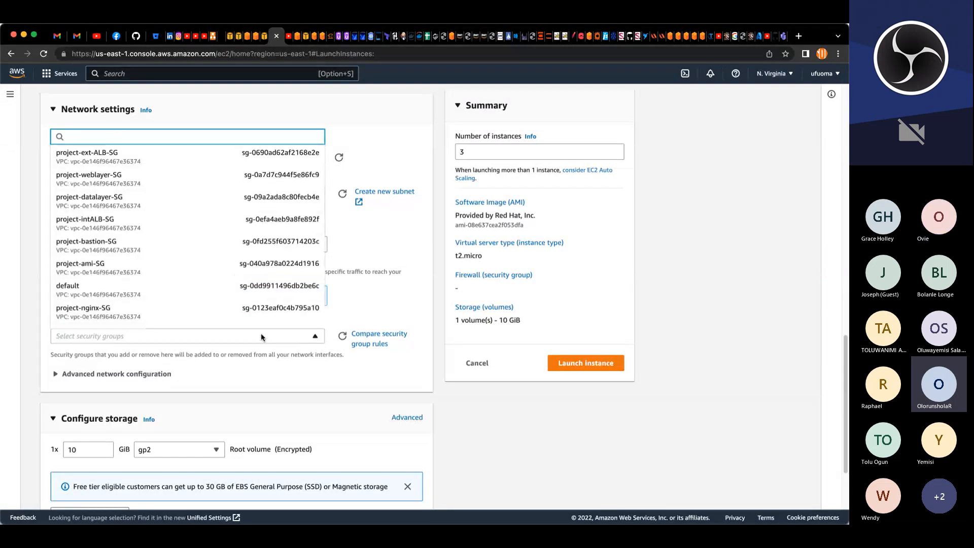
{"action": "left_click", "coordinate": [116, 274]}
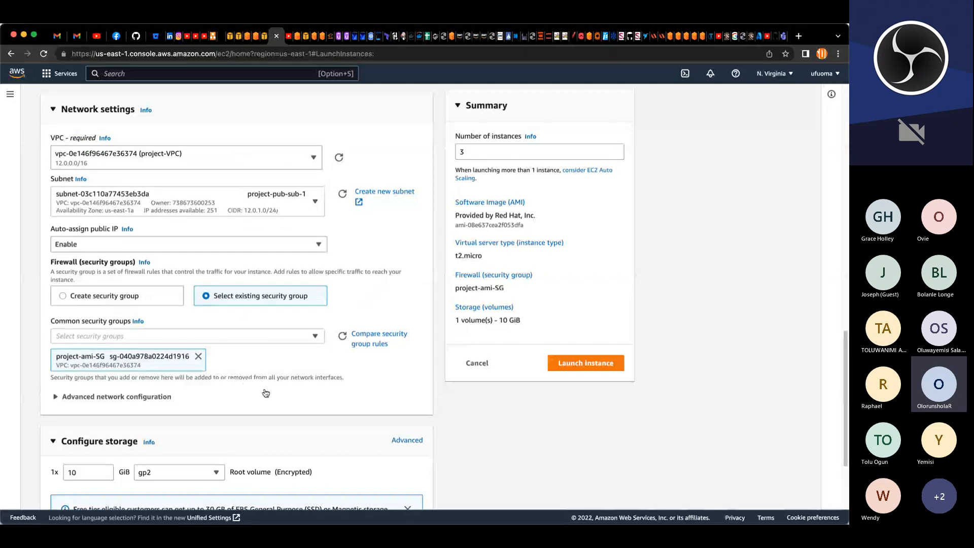
Step: Launch the three instances and open the list of all instances
{"action": "left_click", "coordinate": [56, 397]}
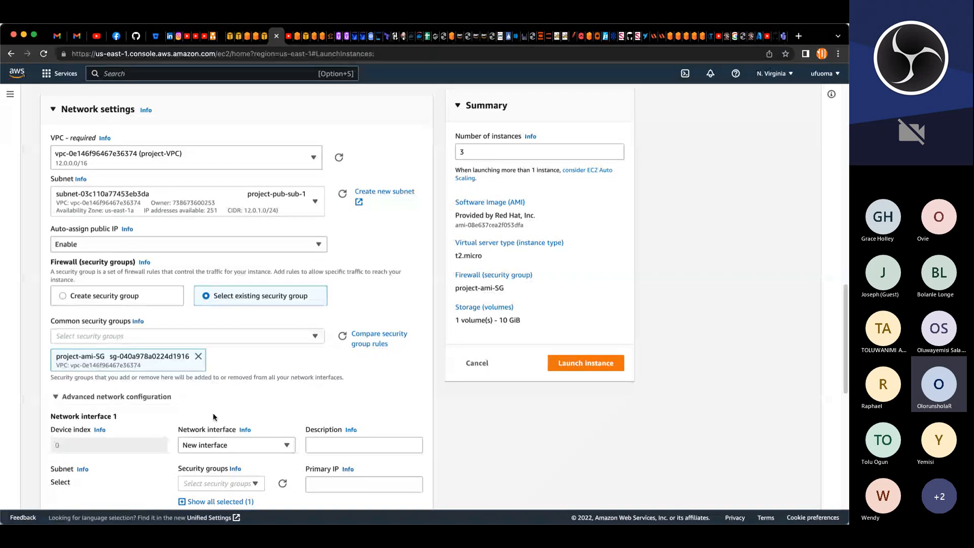
{"action": "scroll", "coordinate": [213, 416], "scroll_direction": "down", "scroll_amount": 2}
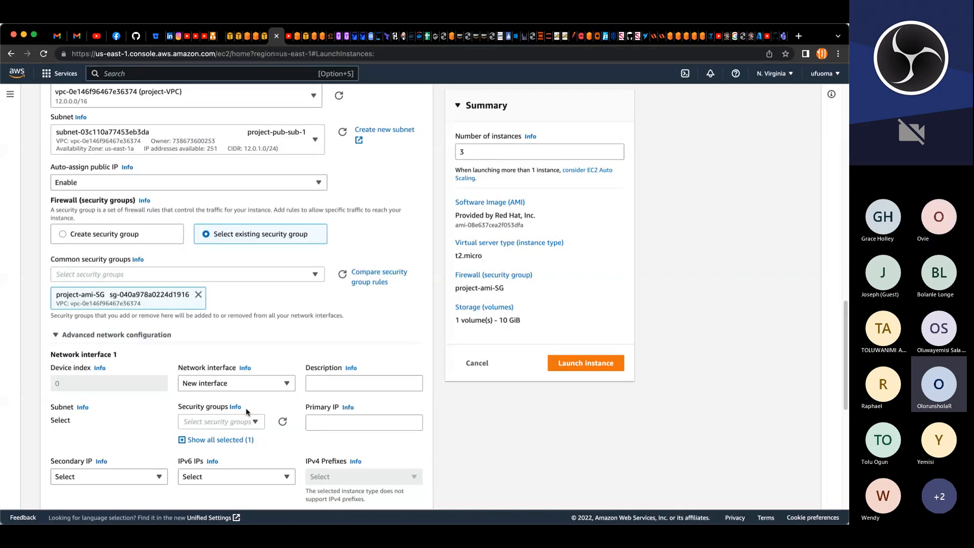
{"action": "scroll", "coordinate": [247, 411], "scroll_direction": "down", "scroll_amount": 3}
{"action": "scroll", "coordinate": [248, 410], "scroll_direction": "up", "scroll_amount": 3}
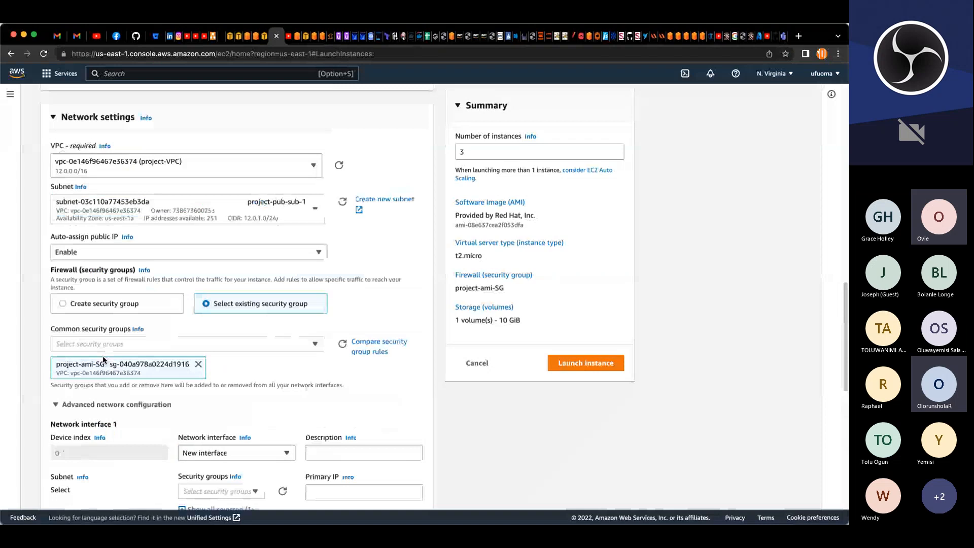
{"action": "left_click", "coordinate": [56, 404]}
{"action": "scroll", "coordinate": [228, 471], "scroll_direction": "down", "scroll_amount": 3}
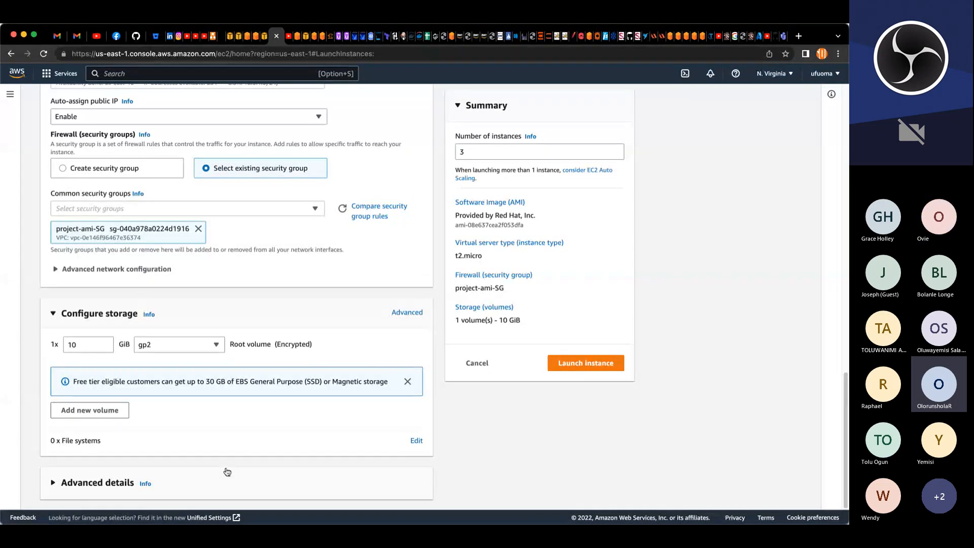
{"action": "left_click", "coordinate": [562, 364]}
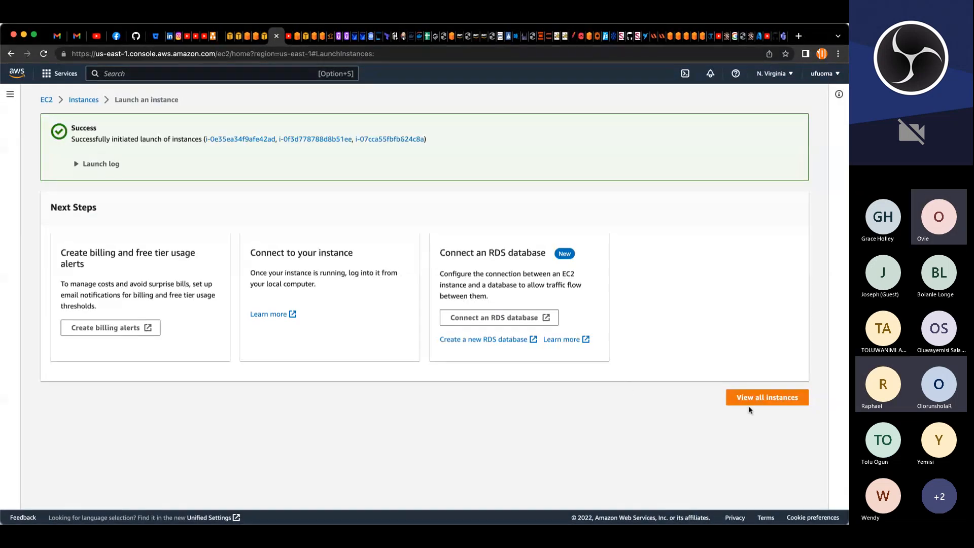
{"action": "left_click", "coordinate": [751, 400]}
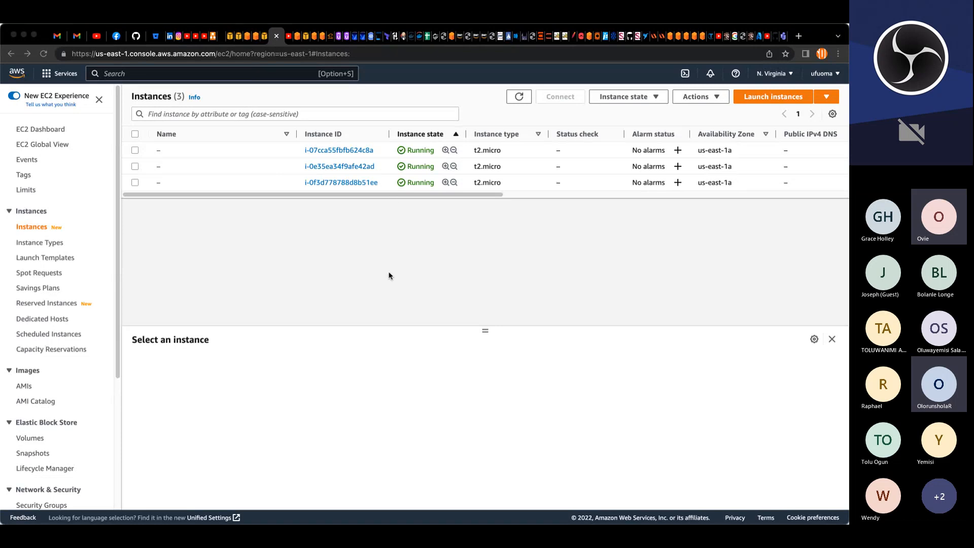
Step: Name the first instance bastion
{"action": "left_click", "coordinate": [167, 150]}
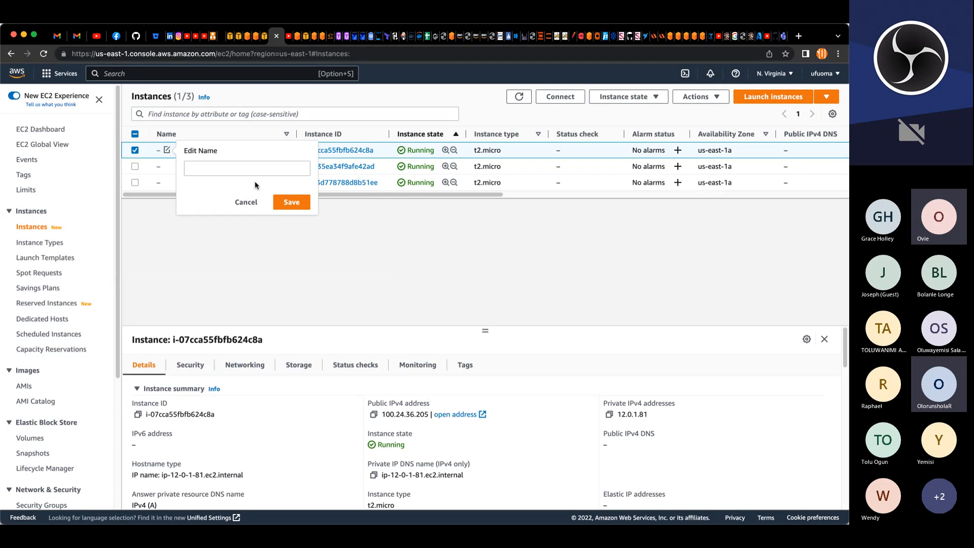
{"action": "left_click", "coordinate": [266, 175]}
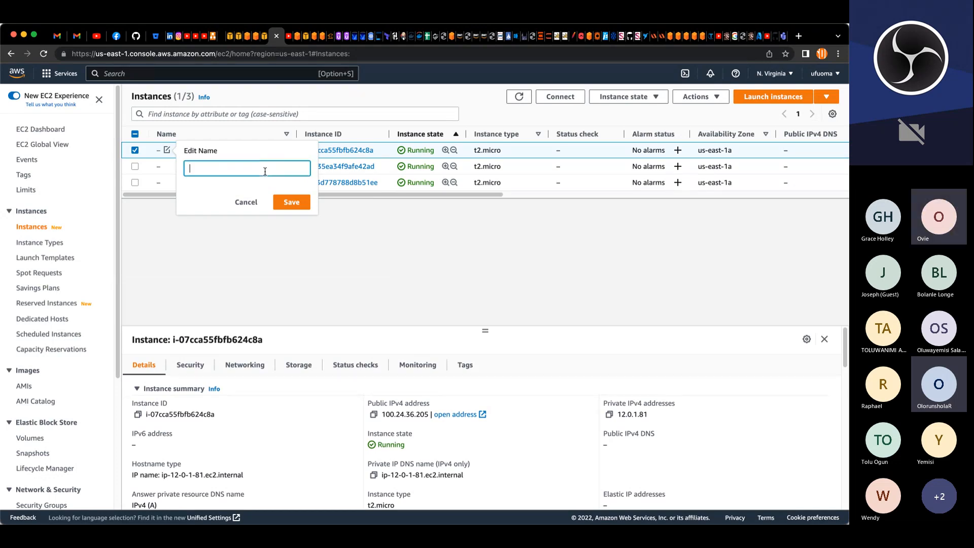
{"action": "type", "text": "basto"}
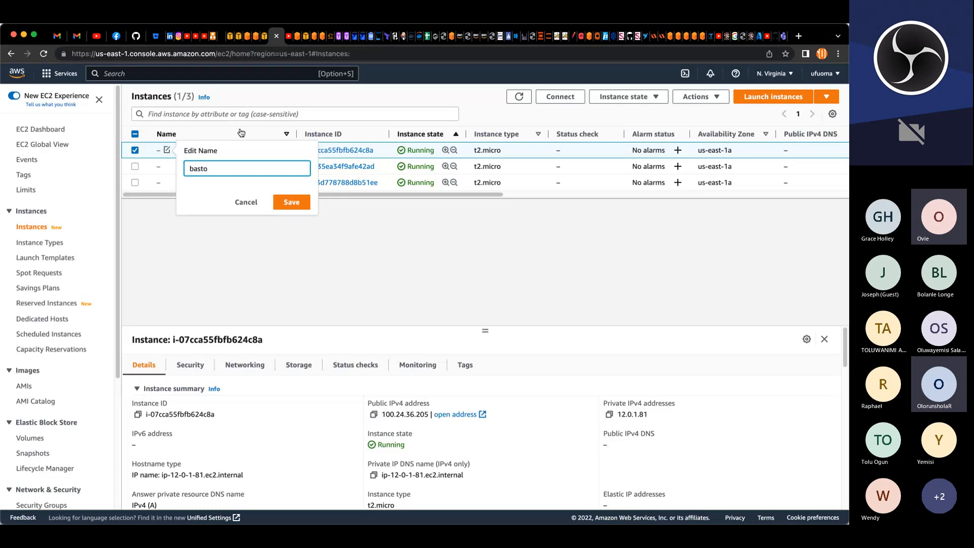
{"action": "key", "text": "BackSpace"}
{"action": "type", "text": "ion"}
{"action": "left_click", "coordinate": [290, 204]}
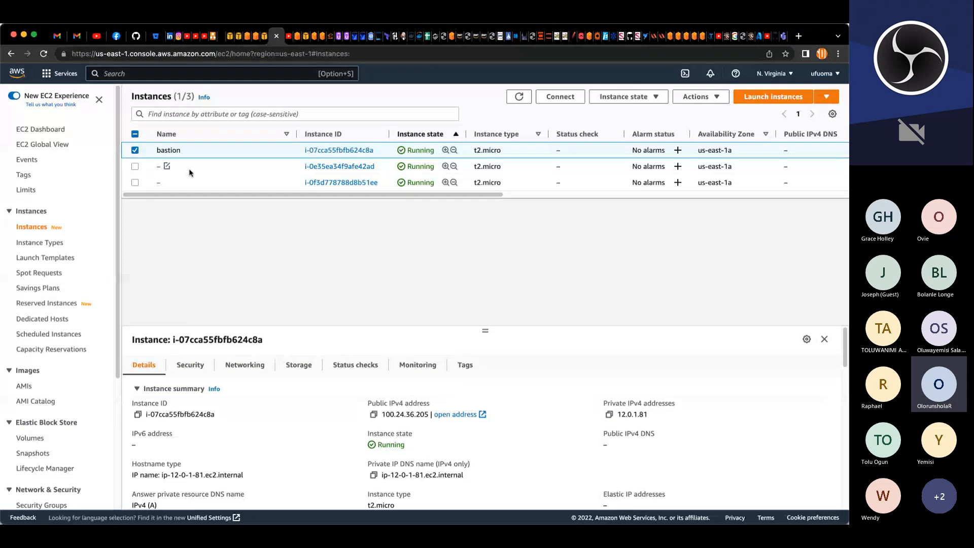
Step: Name the second instance nginx
{"action": "left_click", "coordinate": [168, 167]}
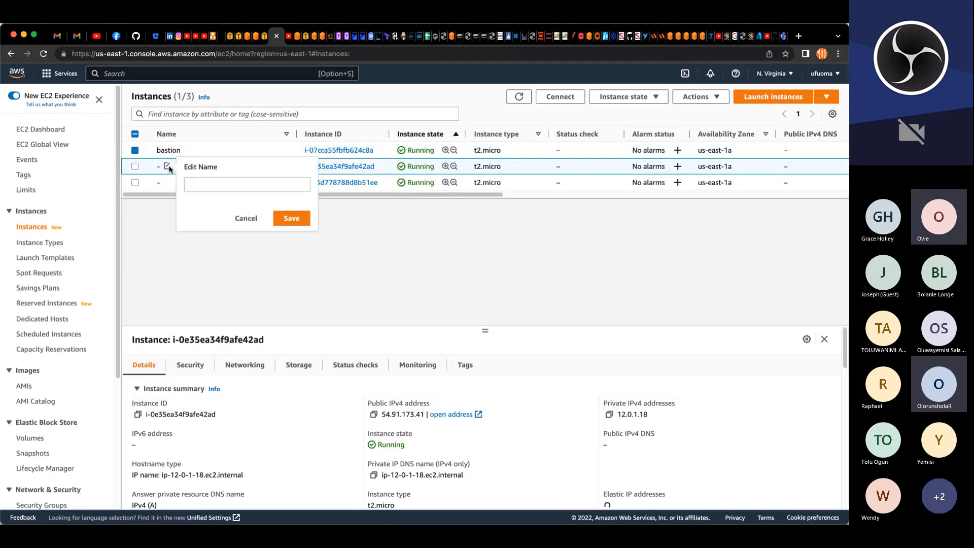
{"action": "left_click", "coordinate": [202, 184]}
{"action": "type", "text": "nginx"}
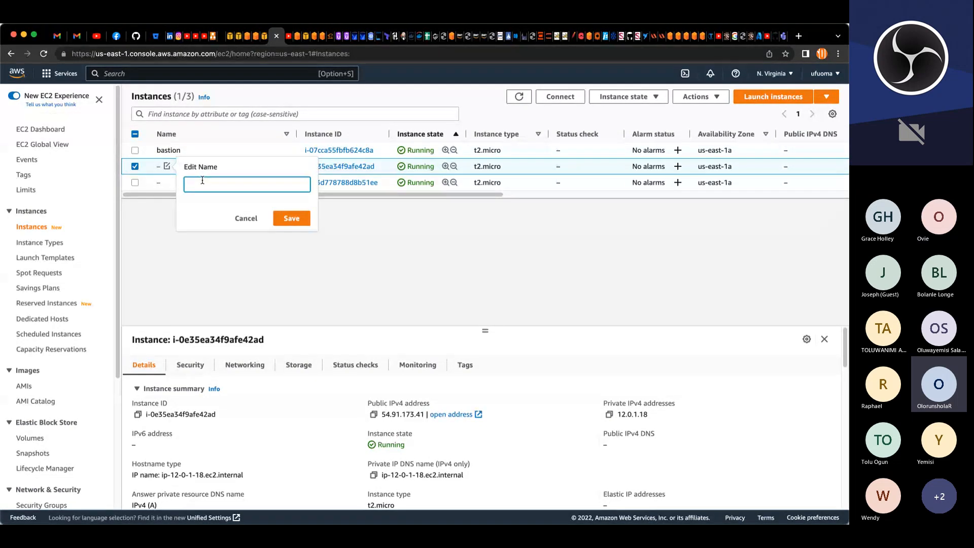
{"action": "key", "text": "Return"}
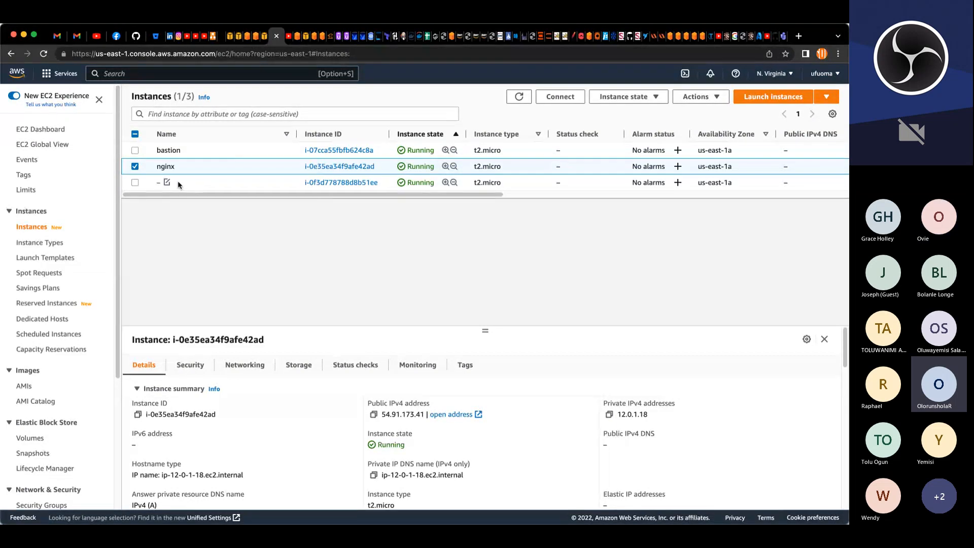
Step: Name the third instance webserver
{"action": "left_click", "coordinate": [167, 182]}
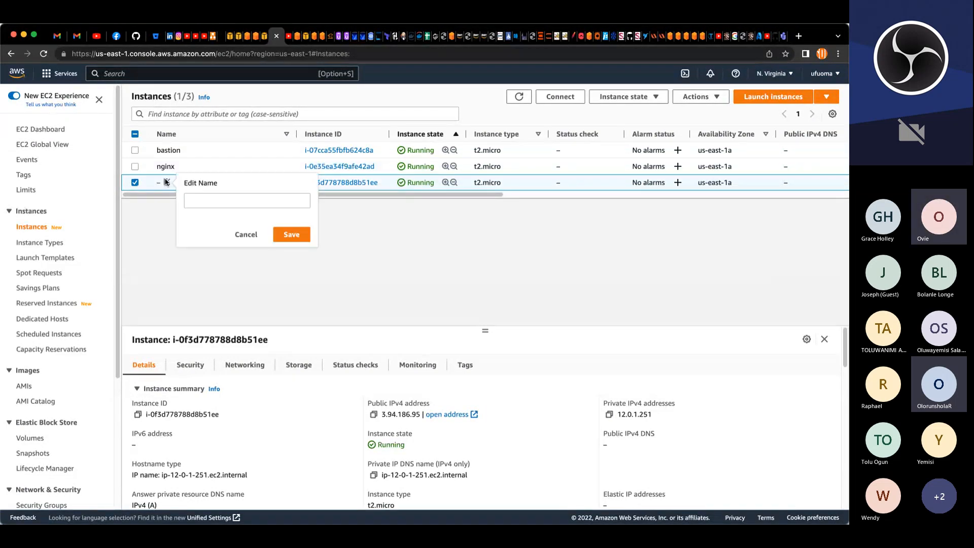
{"action": "left_click", "coordinate": [224, 198]}
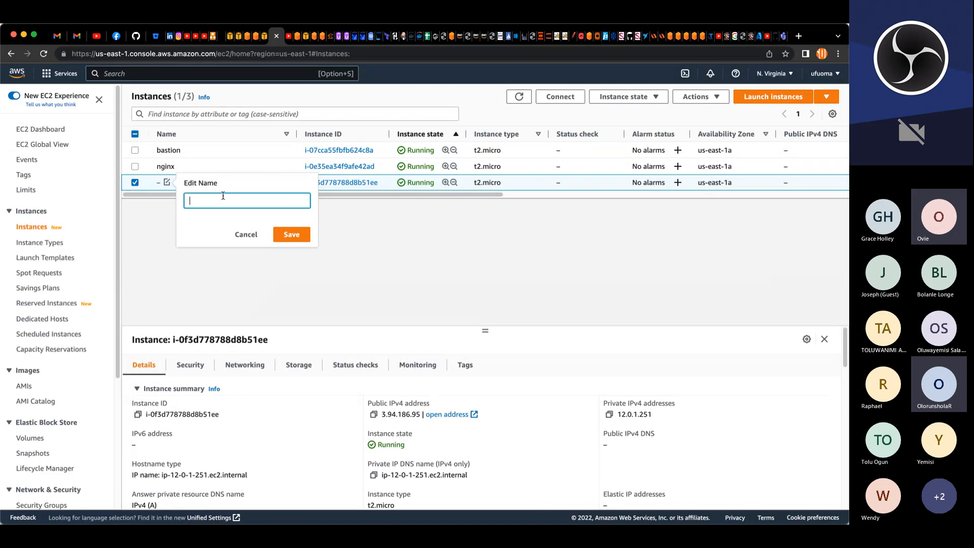
{"action": "type", "text": "webserver"}
{"action": "left_click", "coordinate": [284, 231]}
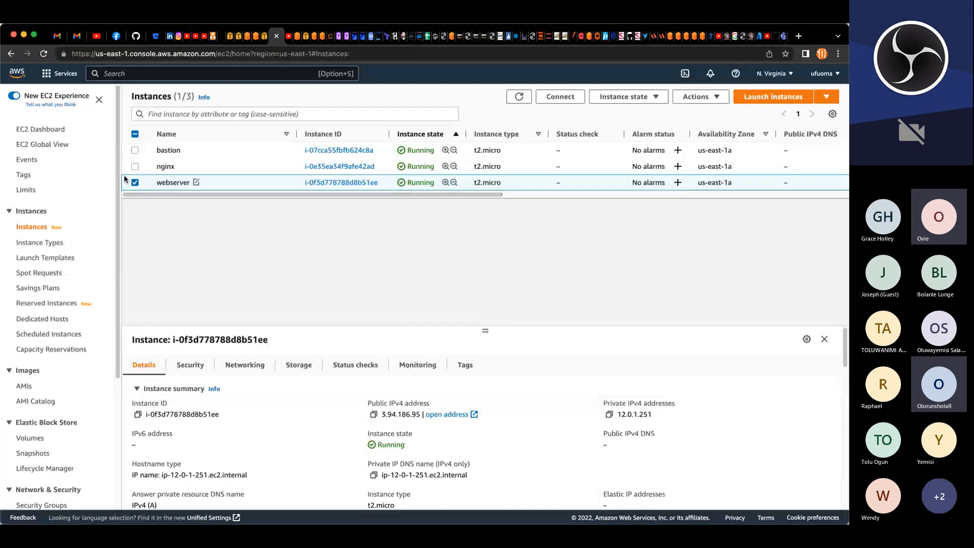
Step: Open the SSH client connection instructions for the bastion instance and copy its example ssh command
{"action": "left_click", "coordinate": [135, 183]}
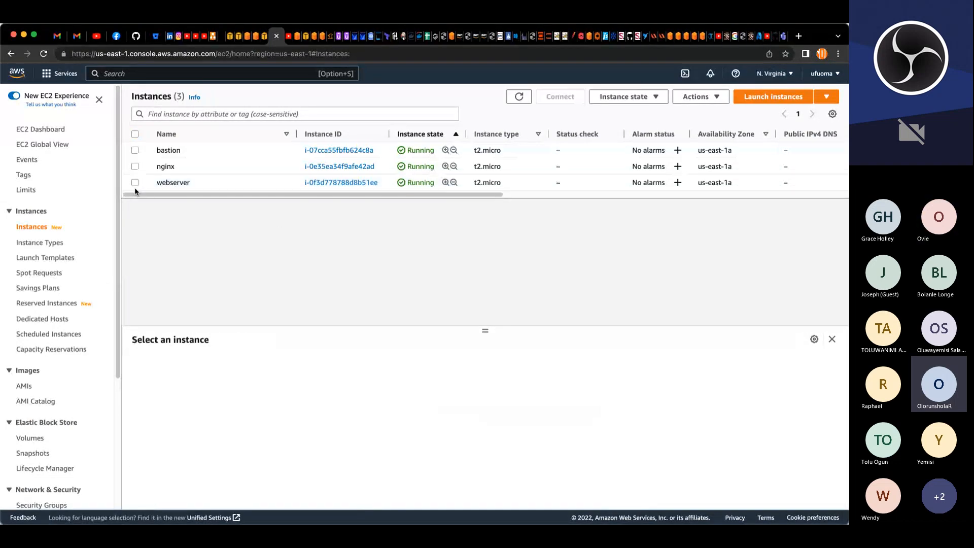
{"action": "left_click", "coordinate": [138, 151]}
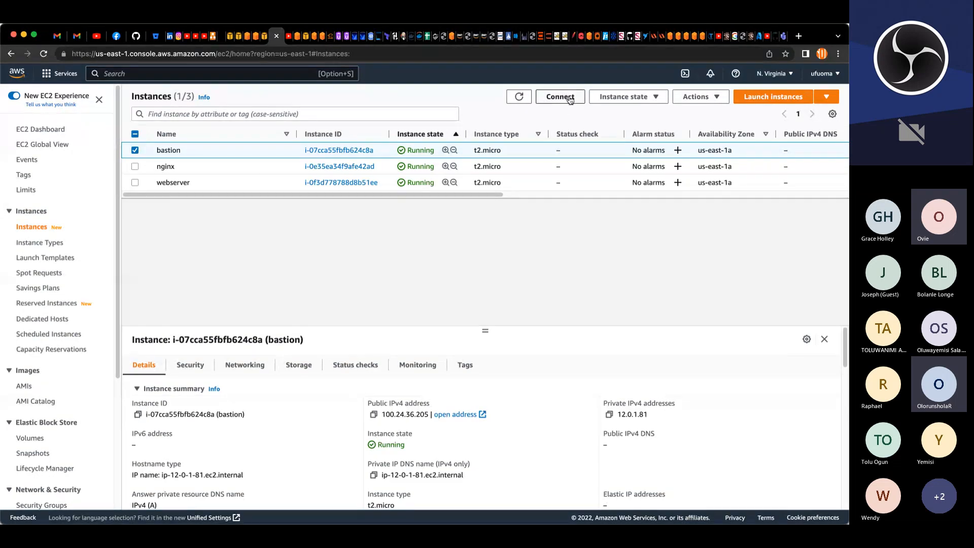
{"action": "left_click", "coordinate": [518, 96]}
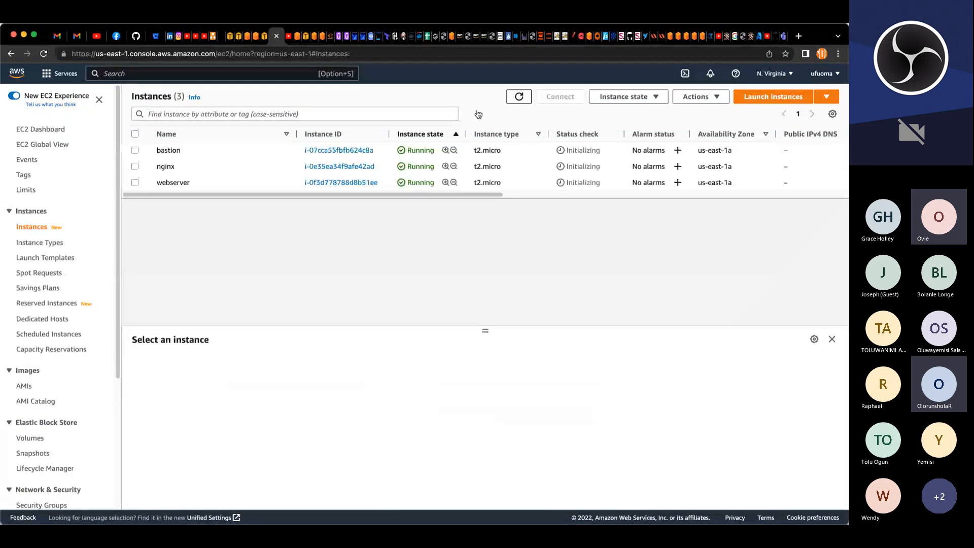
{"action": "left_click", "coordinate": [135, 150]}
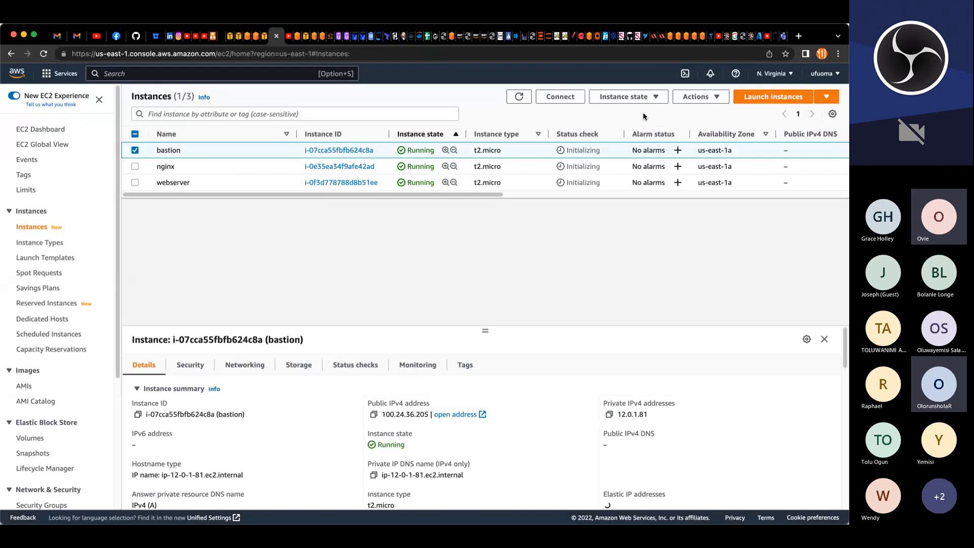
{"action": "left_click", "coordinate": [560, 97]}
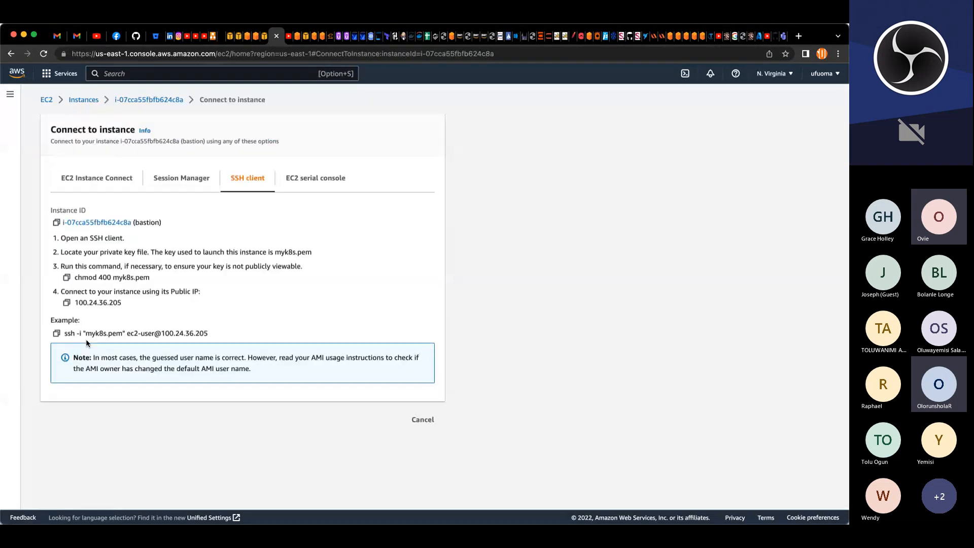
{"action": "left_click", "coordinate": [56, 333]}
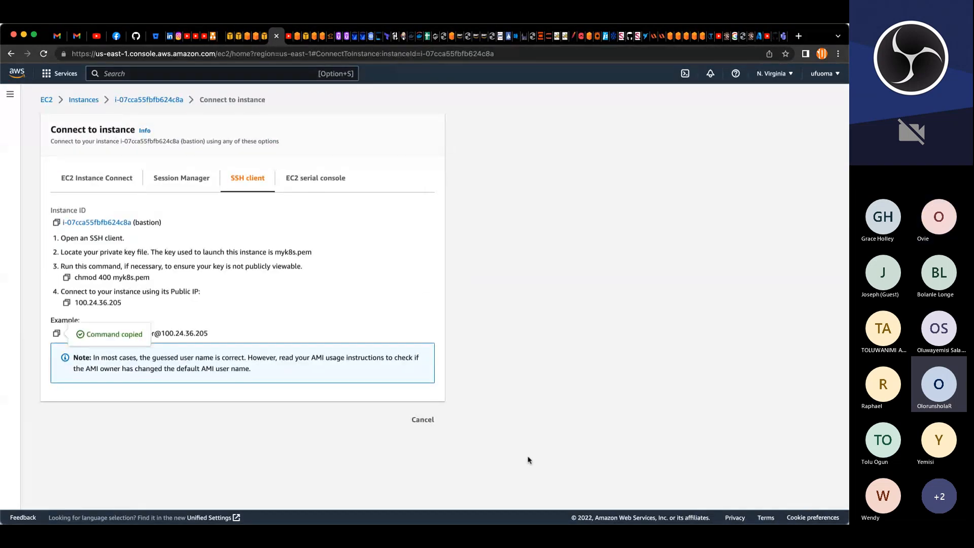
Step: Switch to the Terminal app, enlarge its window and clear the screen
{"action": "left_click", "coordinate": [477, 522]}
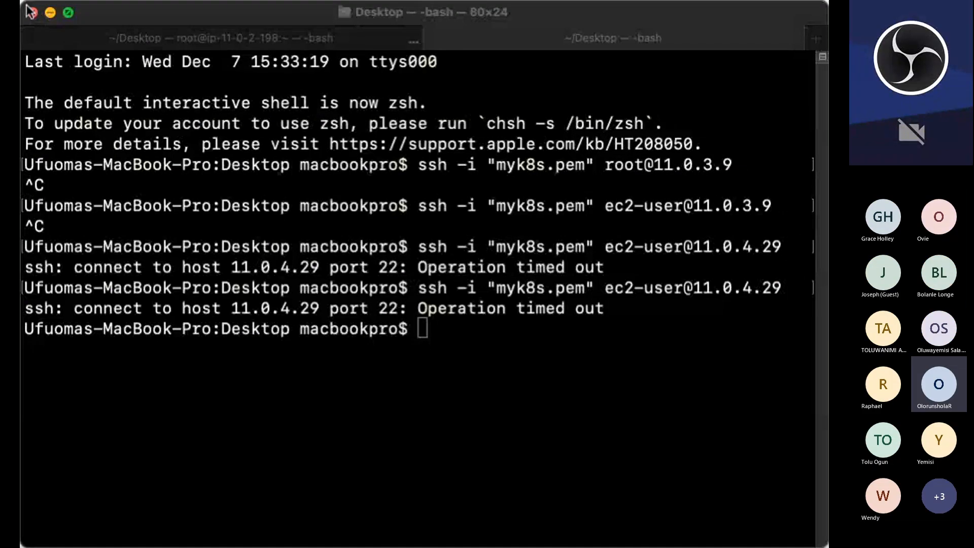
{"action": "left_click", "coordinate": [771, 23]}
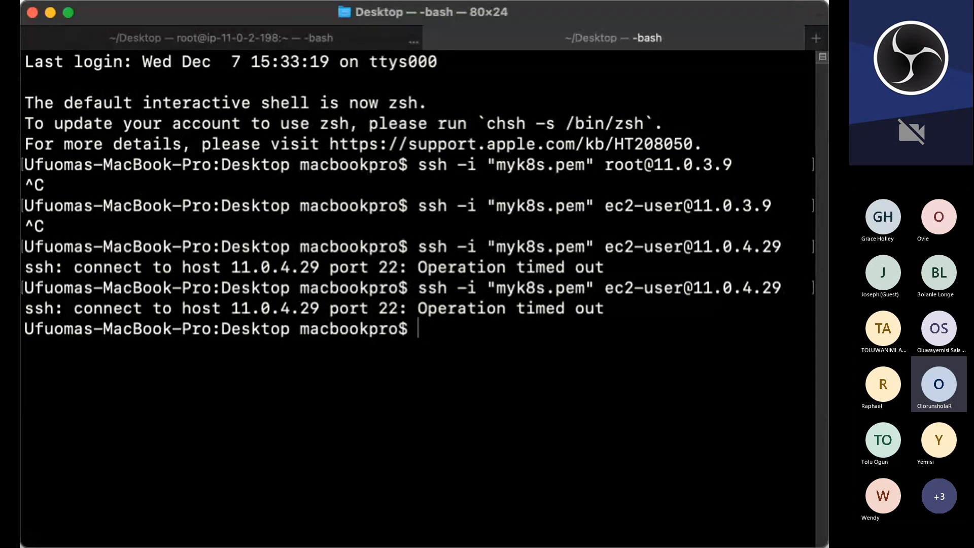
{"action": "left_click_drag", "start_coordinate": [827, 1], "coordinate": [831, 3]}
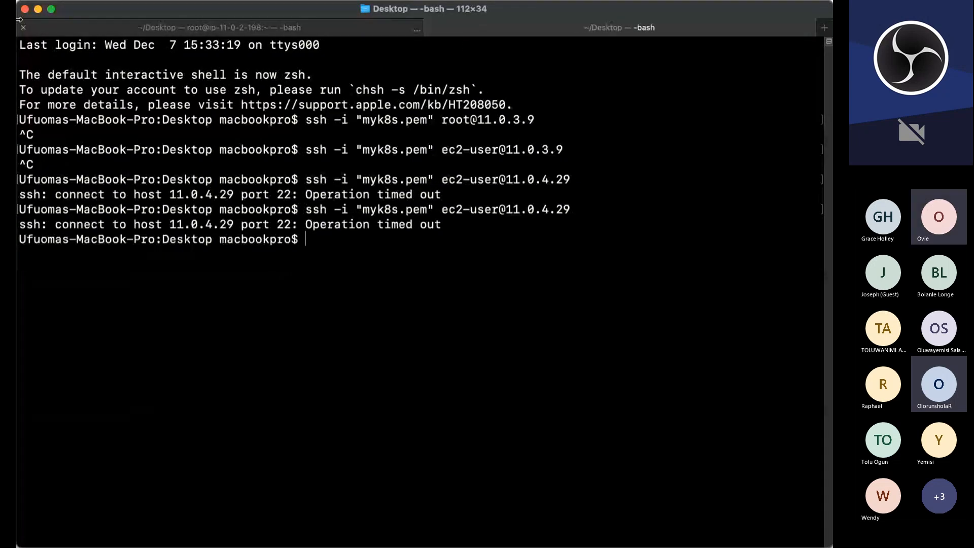
{"action": "left_click_drag", "start_coordinate": [18, 19], "coordinate": [1, 20]}
{"action": "key", "text": "ctrl+l"}
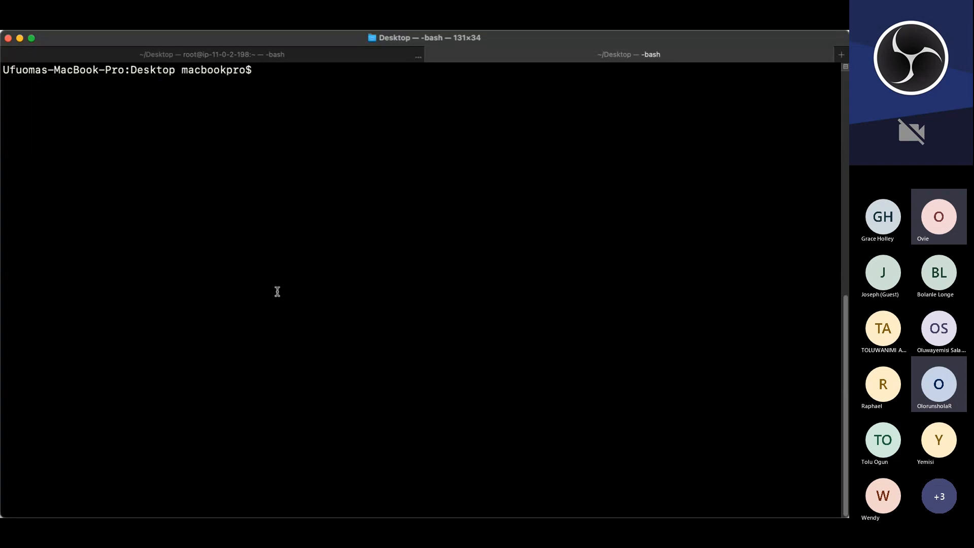
Step: Change from the home directory into the Desktop folder holding the key file
{"action": "type", "text": "cd"}
{"action": "key", "text": "Return"}
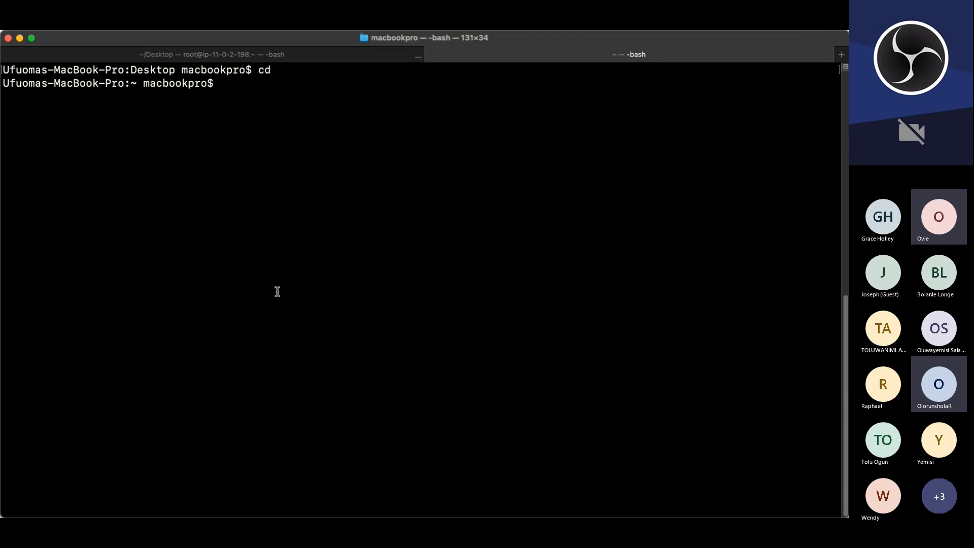
{"action": "type", "text": "cd Desktop"}
{"action": "key", "text": "Return"}
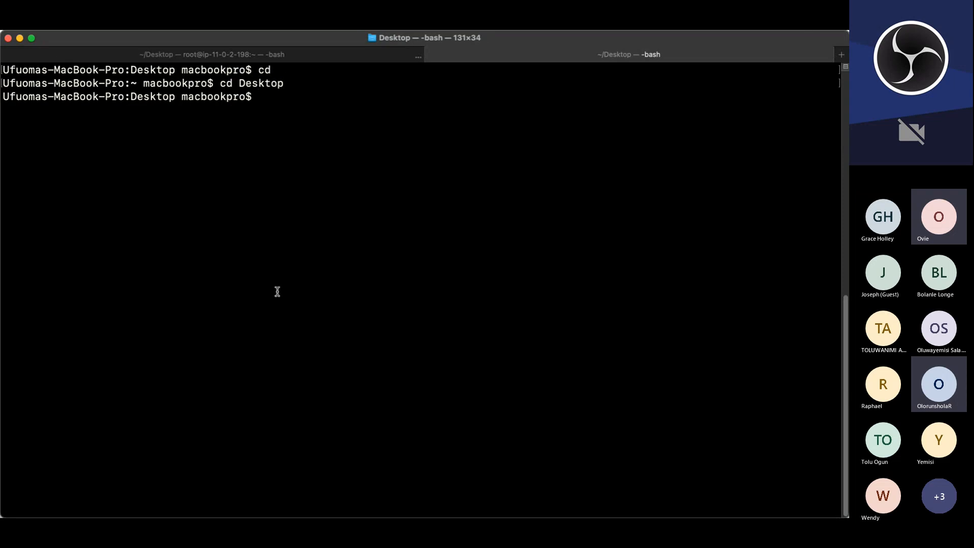
Step: Run the copied ssh command to connect to bastion as ec2-user, accepting the host key with yes
{"action": "key", "text": "super+v"}
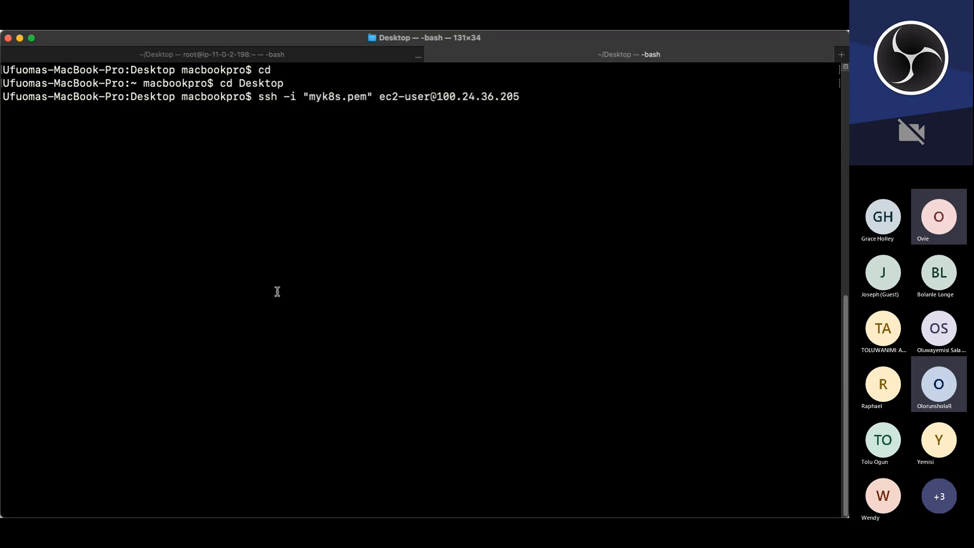
{"action": "key", "text": "Return"}
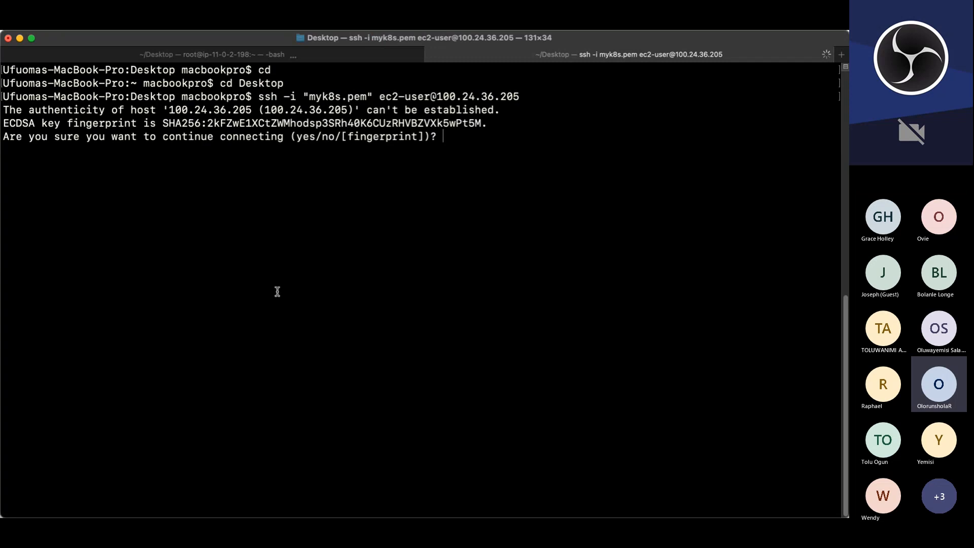
{"action": "type", "text": "yes"}
{"action": "key", "text": "Return"}
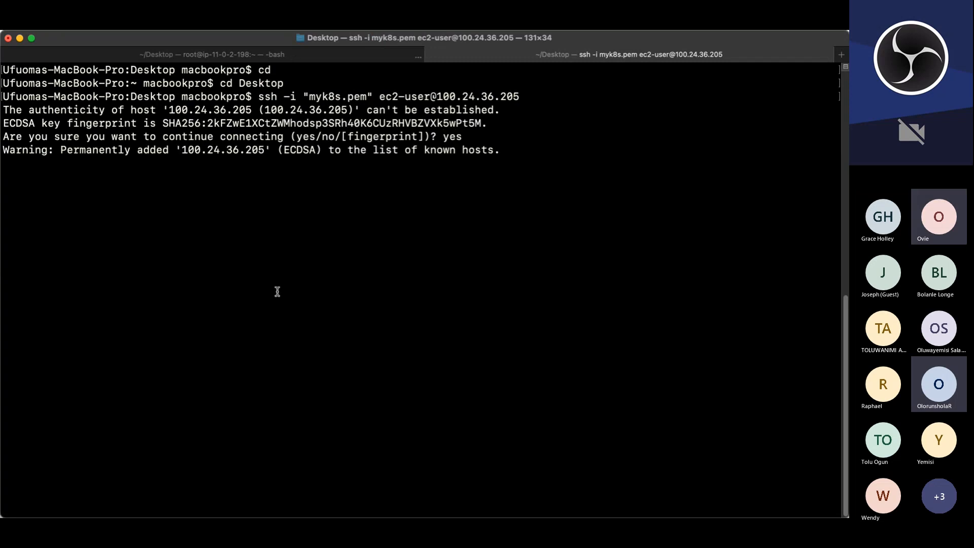
Step: Become root on the bastion with sudo su - and clear the screen
{"action": "type", "text": "sudo"}
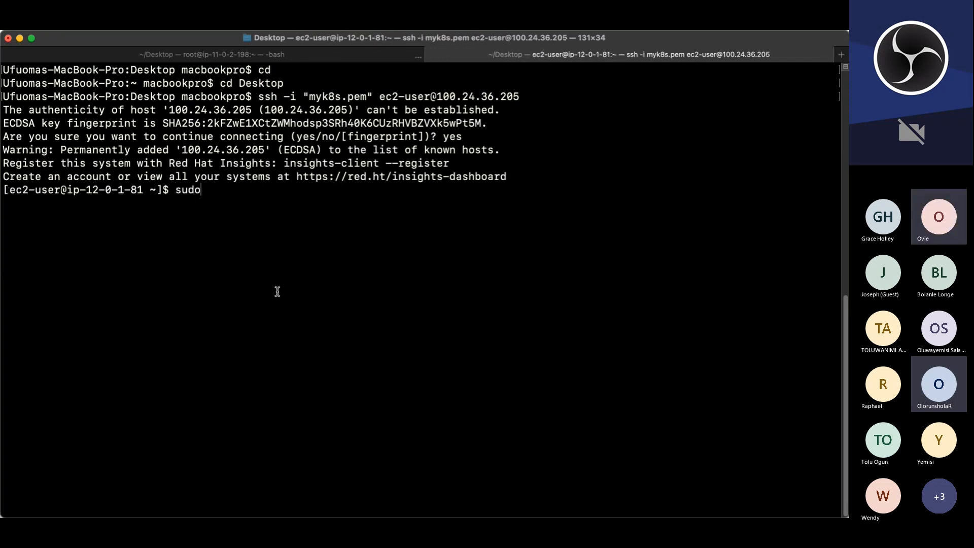
{"action": "type", "text": " su -"}
{"action": "key", "text": "Return"}
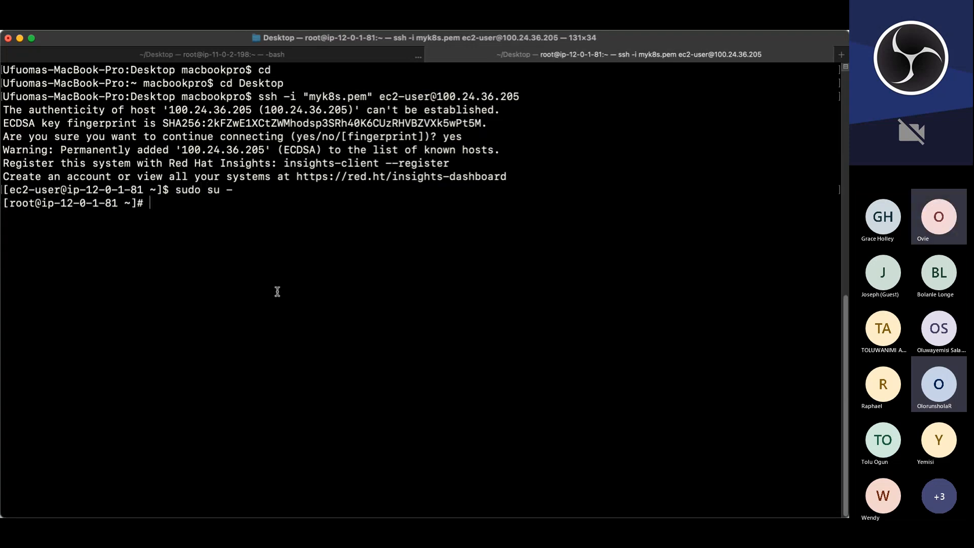
{"action": "type", "text": "c"}
{"action": "key", "text": "Return"}
{"action": "key", "text": "Return"}
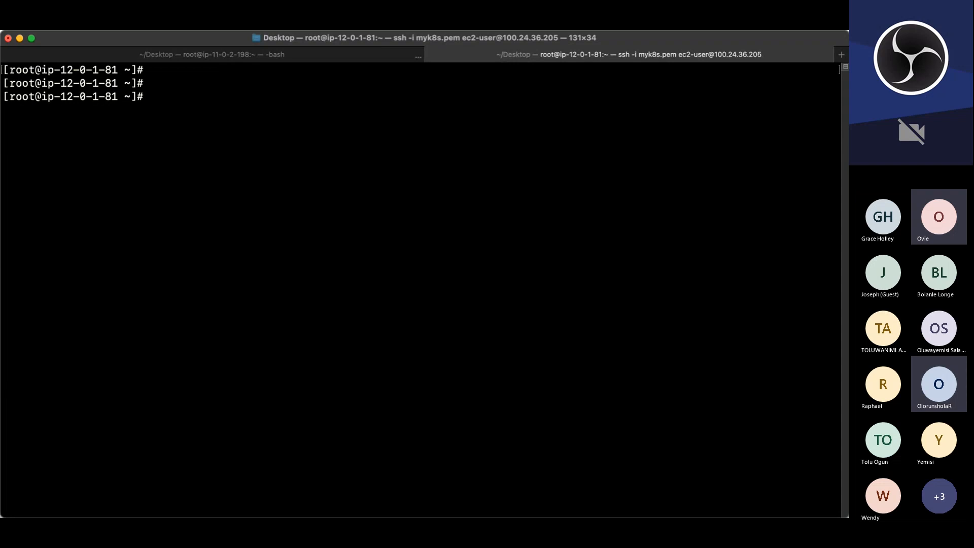
Step: Paste and run the setup commands installing EPEL, Remi release, wget, vim, python3, telnet, htop, git, mysql, net-tools and chrony
{"action": "key", "text": "super+Tab"}
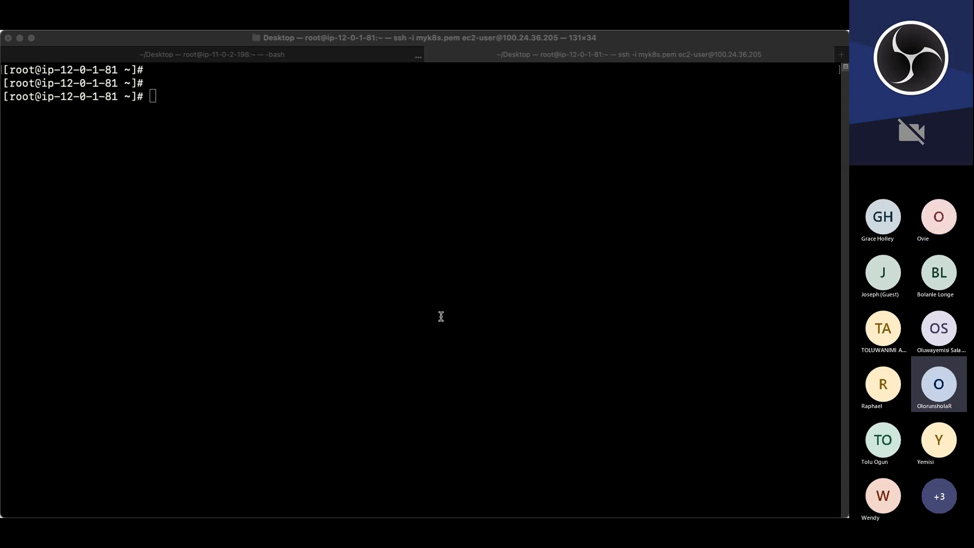
{"action": "left_click", "coordinate": [289, 397]}
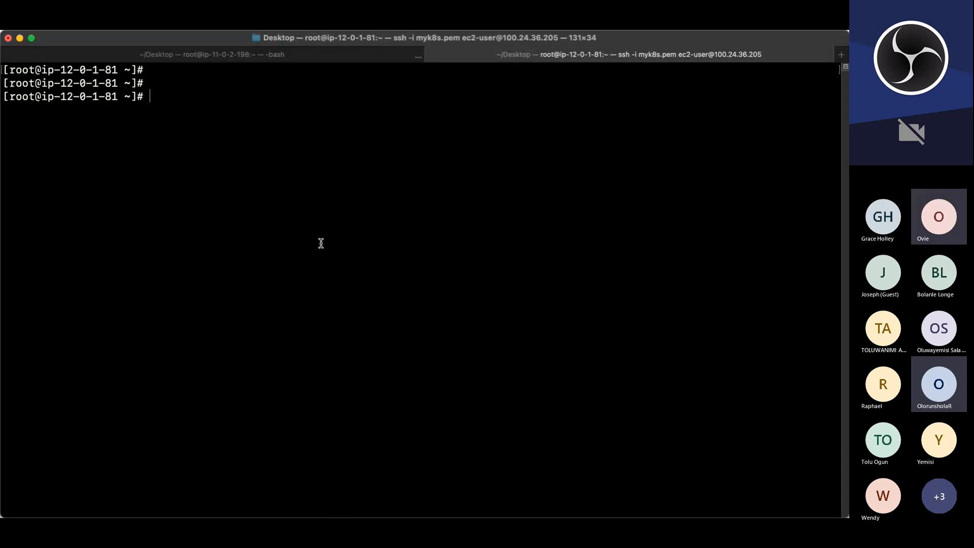
{"action": "type", "text": "yum install -y https://dl.fedoraproject.org/pub/epel/epel-release-latest-9.noarch.rpm  yum install -y dnf-utils http://rpms.remirepo.net/enterprise/remi-release-9.rpm  yum install wget vim python3 telnet htop git mysql net-tools chrony -y  systemctl start chronyd  systemctl enable chronyd"}
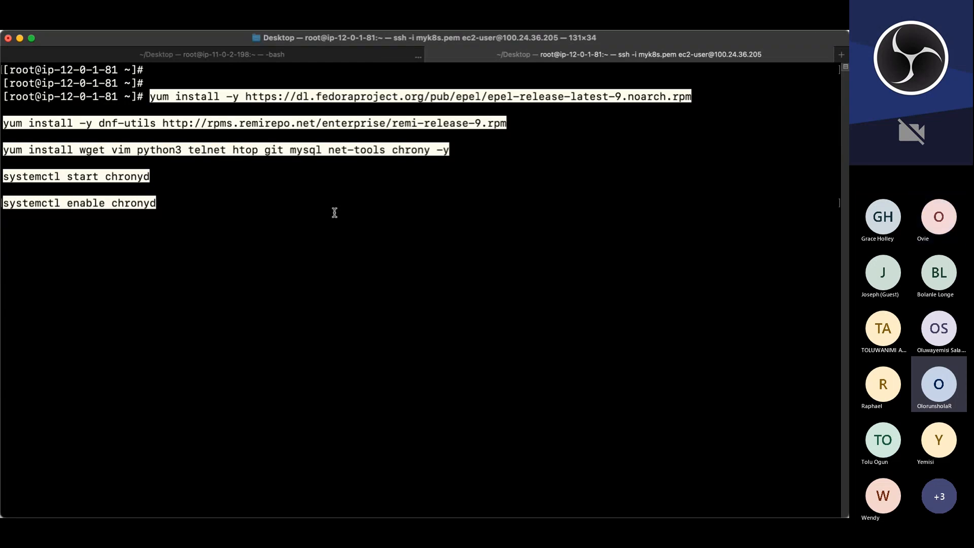
{"action": "key", "text": "Return"}
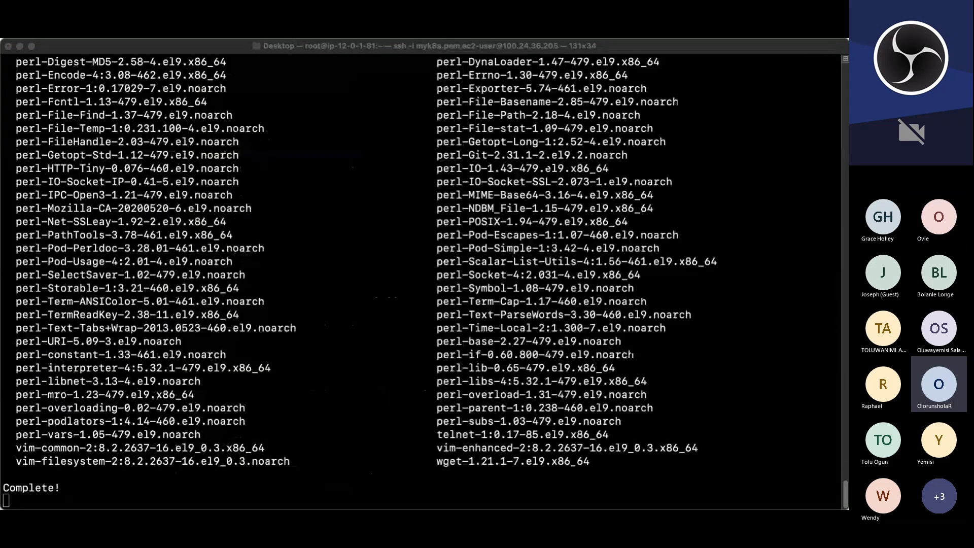
Step: Enable and start the chronyd service on the bastion
{"action": "left_click", "coordinate": [277, 505]}
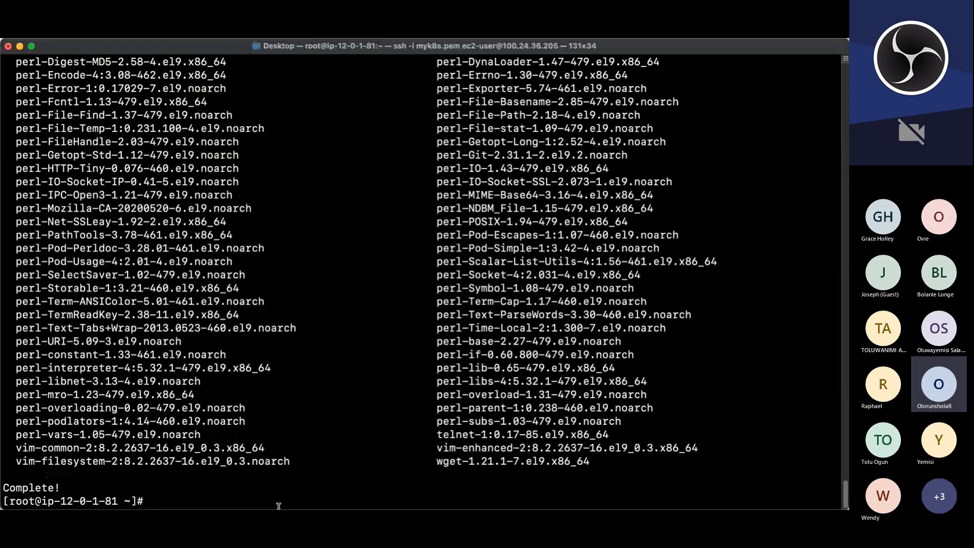
{"action": "type", "text": "systemctl enable chronyd"}
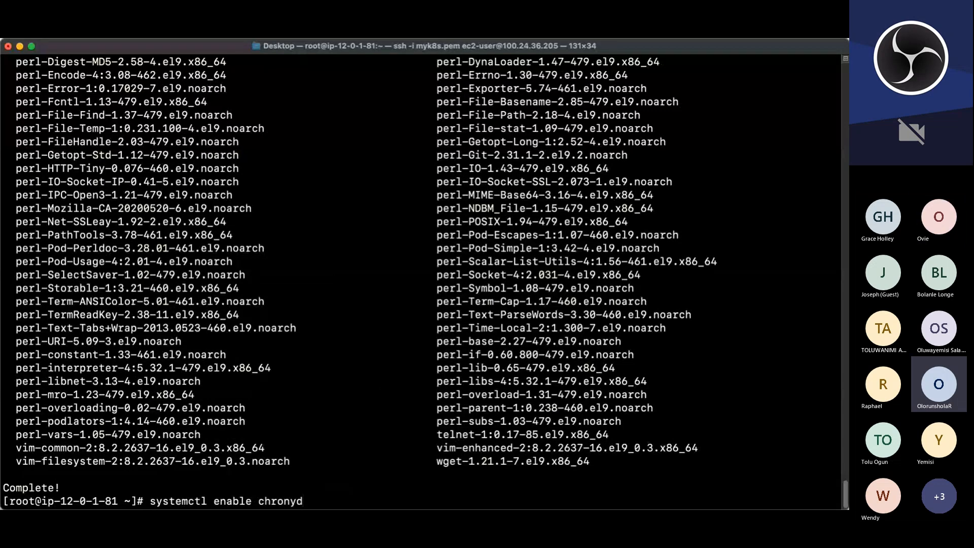
{"action": "key", "text": "Return"}
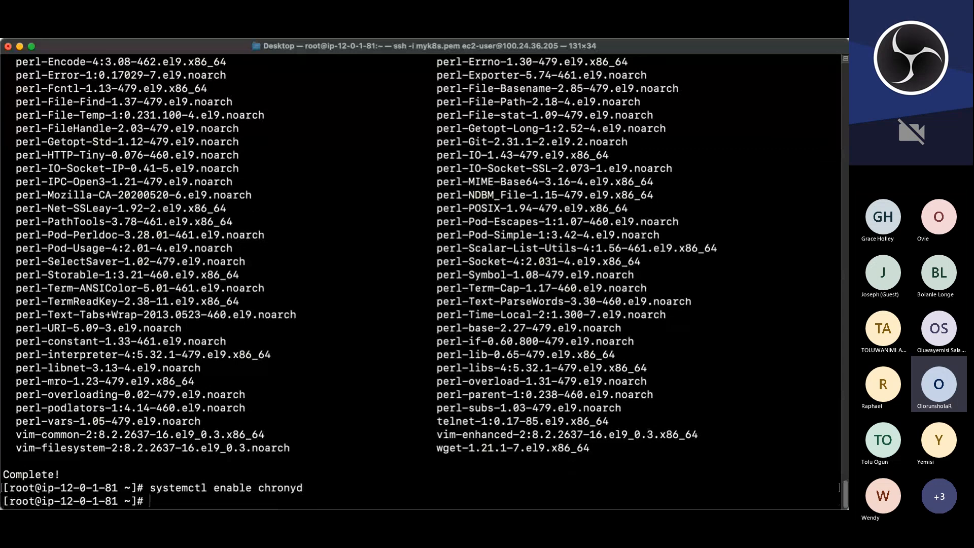
{"action": "type", "text": "systemctl start chronyd"}
{"action": "key", "text": "Return"}
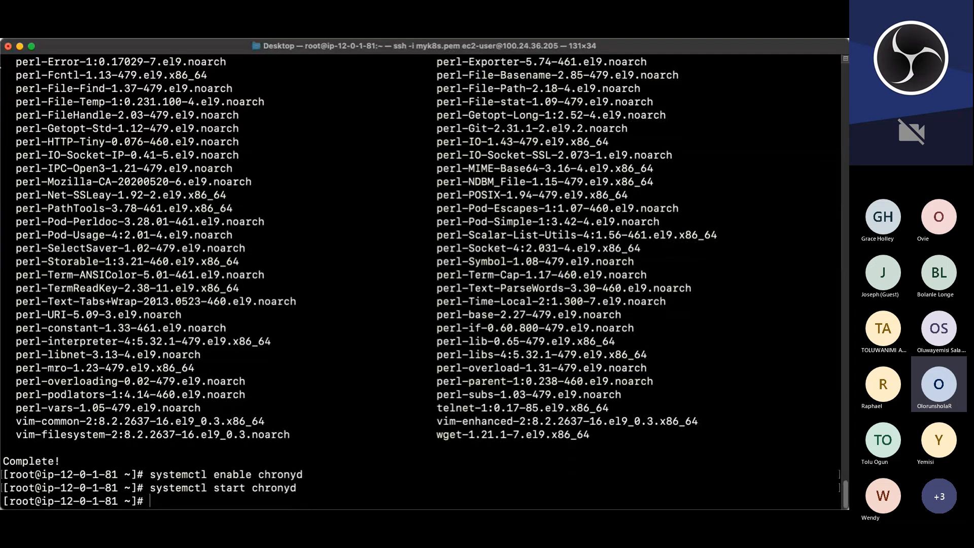
Step: Exit the root shell, log out of the bastion, and clear the local terminal
{"action": "type", "text": "exit"}
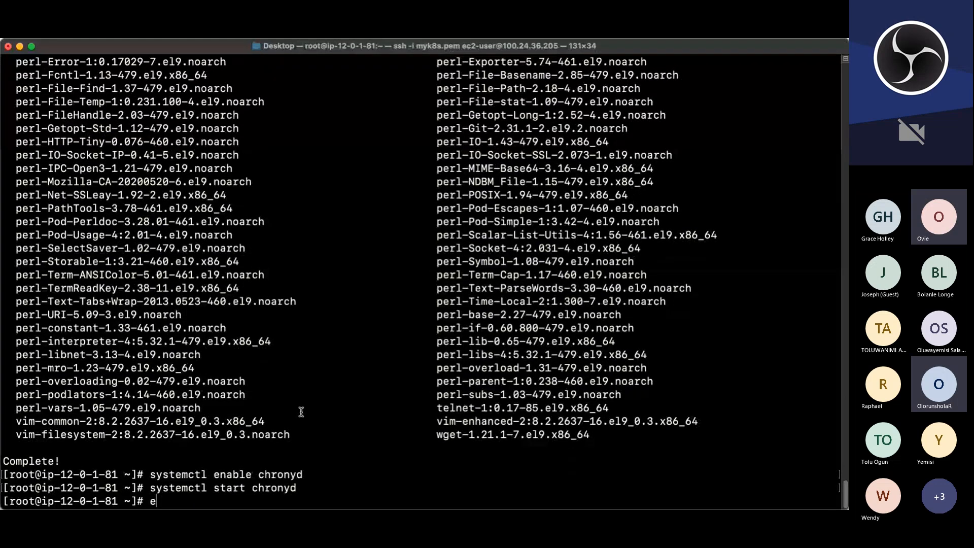
{"action": "key", "text": "Return"}
{"action": "type", "text": "logu"}
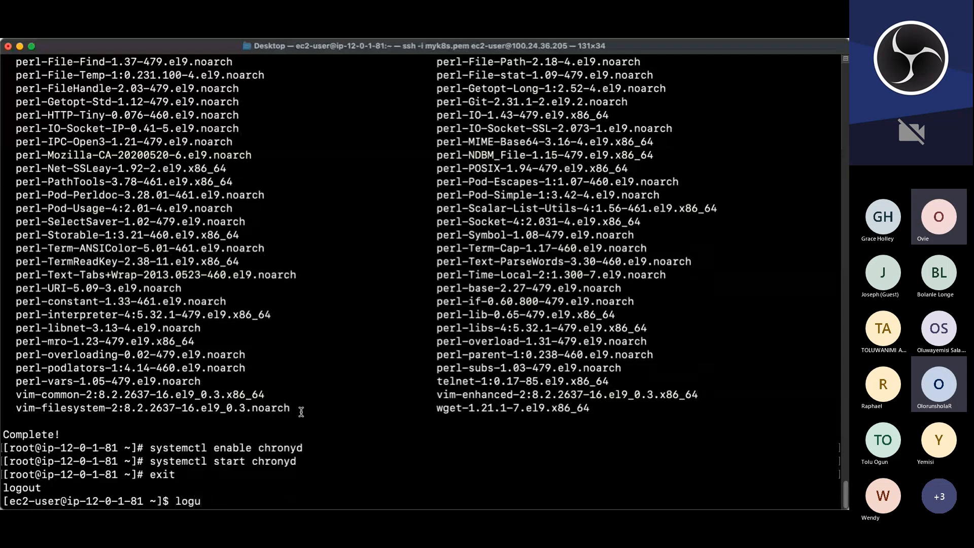
{"action": "key", "text": "BackSpace"}
{"action": "type", "text": "out"}
{"action": "key", "text": "Return"}
{"action": "type", "text": "clear"}
{"action": "key", "text": "Return"}
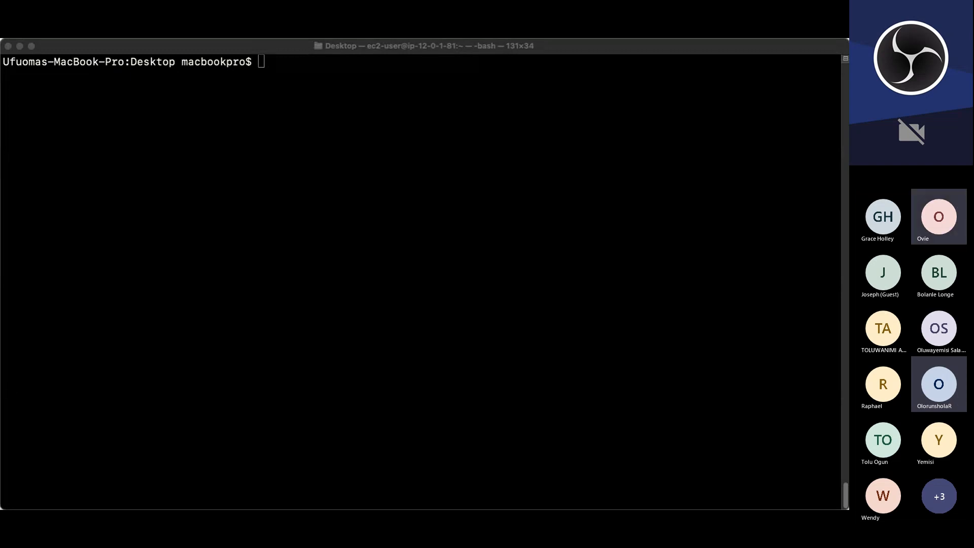
Step: Connect with ssh using myk8s.pem as ec2-user to the next instance at 54.91.173.41, accepting the host key with yes
{"action": "left_click", "coordinate": [312, 261]}
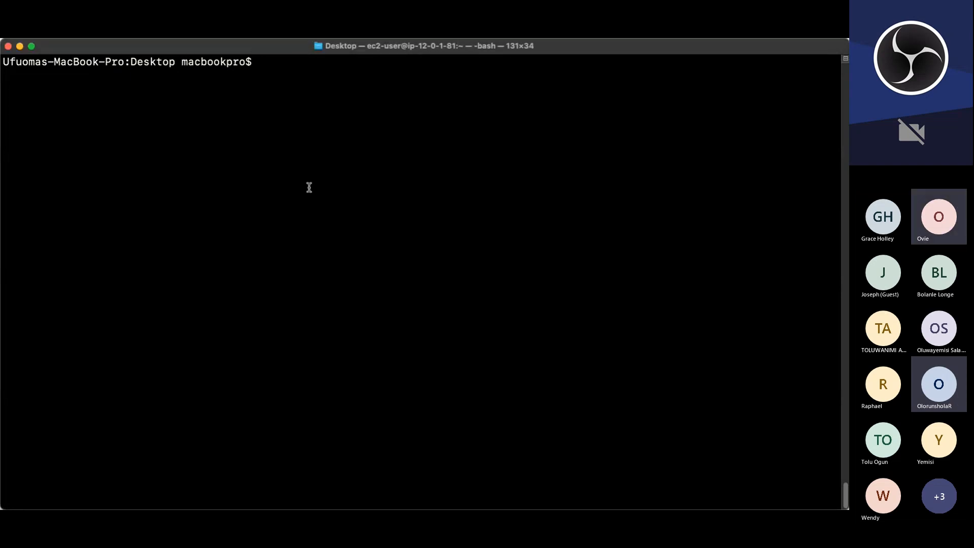
{"action": "key", "text": "super+v"}
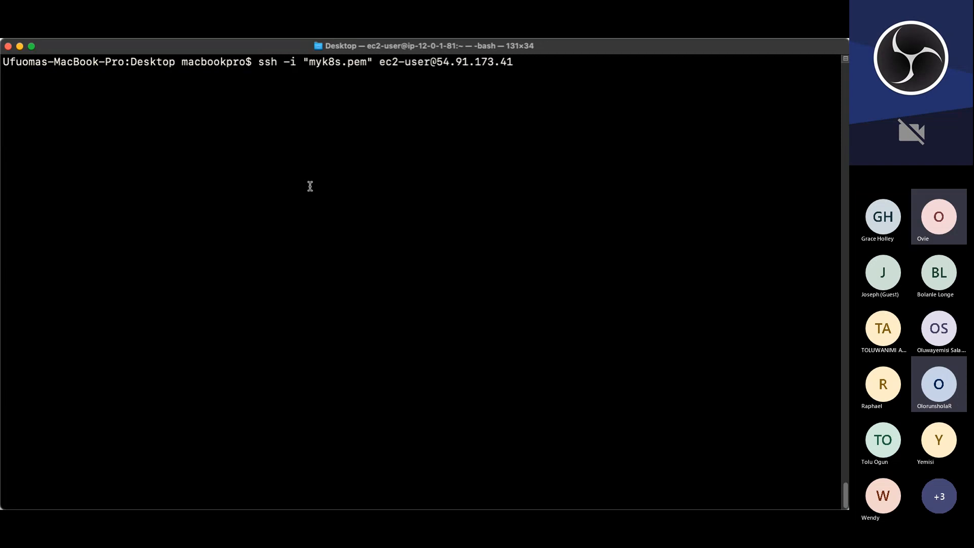
{"action": "key", "text": "Return"}
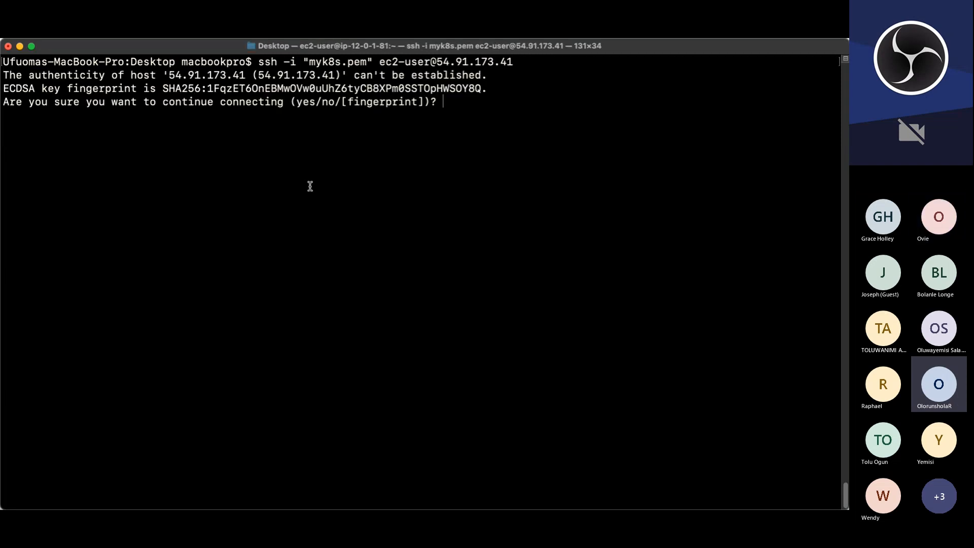
{"action": "type", "text": "yes"}
{"action": "key", "text": "Return"}
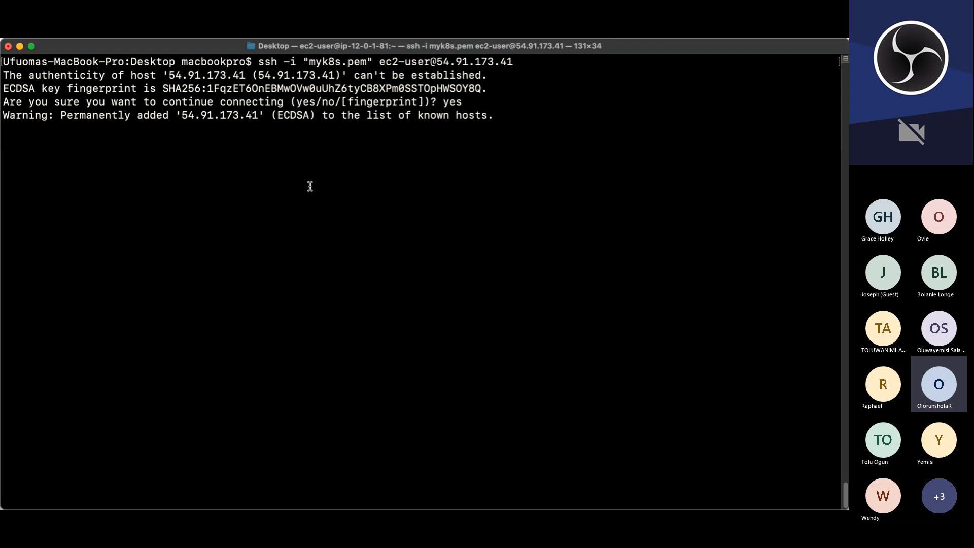
Step: Become root on the instance with sudo su - and clear the screen
{"action": "type", "text": "s"}
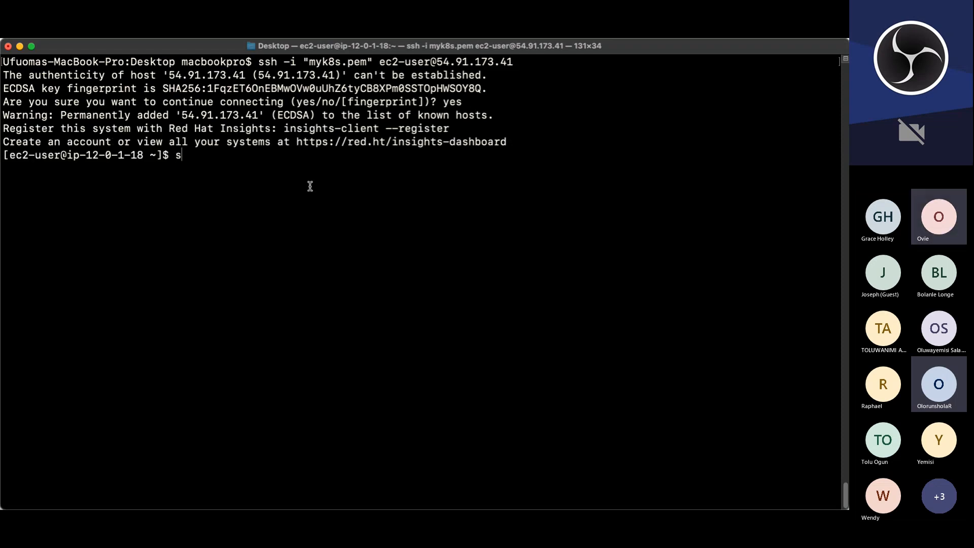
{"action": "type", "text": "udo s=u"}
{"action": "key", "text": "BackSpace"}
{"action": "key", "text": "BackSpace"}
{"action": "type", "text": "u -"}
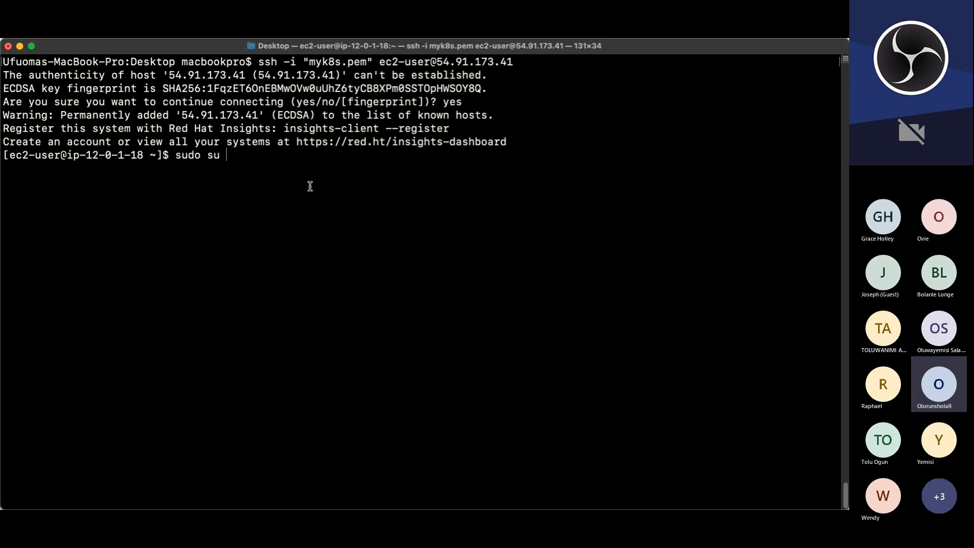
{"action": "key", "text": "Return"}
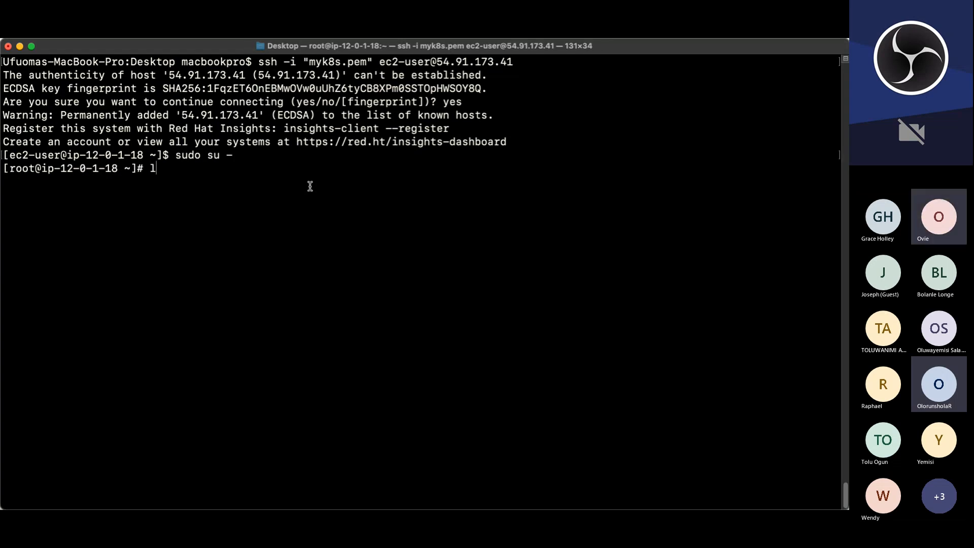
{"action": "key", "text": "ctrl+l"}
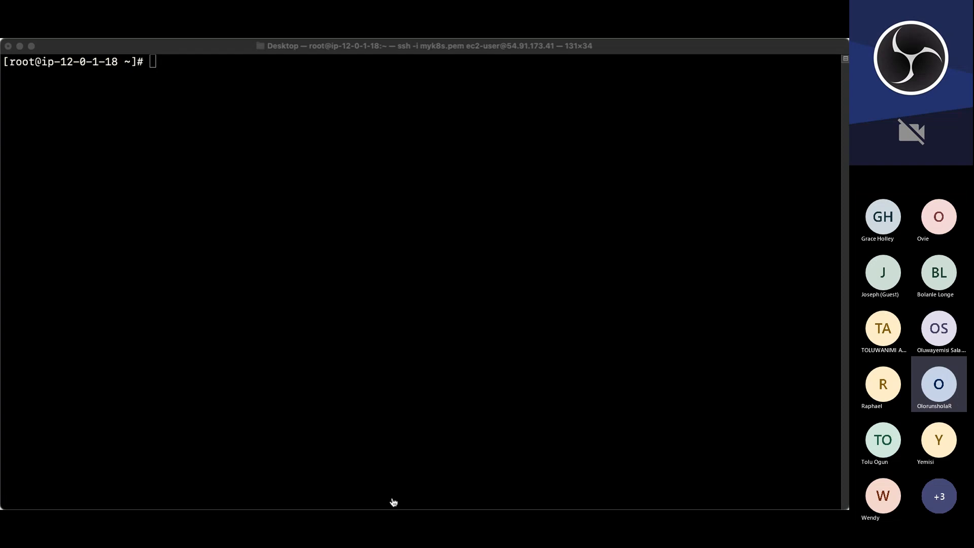
Step: Paste and run the setup commands installing EPEL, Remi release, wget, vim, python3, telnet, htop, git, mysql, net-tools and chrony
{"action": "left_click", "coordinate": [509, 195]}
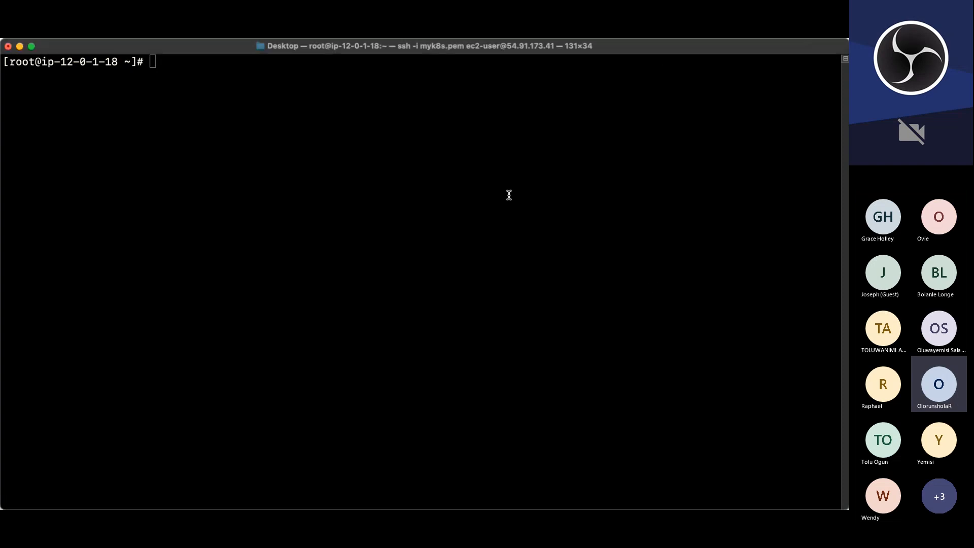
{"action": "type", "text": "yum install -y https://dl.fedoraproject.org/pub/epel/epel-release-latest-9.noarch.rpm  yum install -y dnf-utils http://rpms.remirepo.net/enterprise/remi-release-9.rpm  yum install wget vim python3 telnet htop git mysql net-tools chrony -y  systemctl start chronyd  systemctl enable chronyd"}
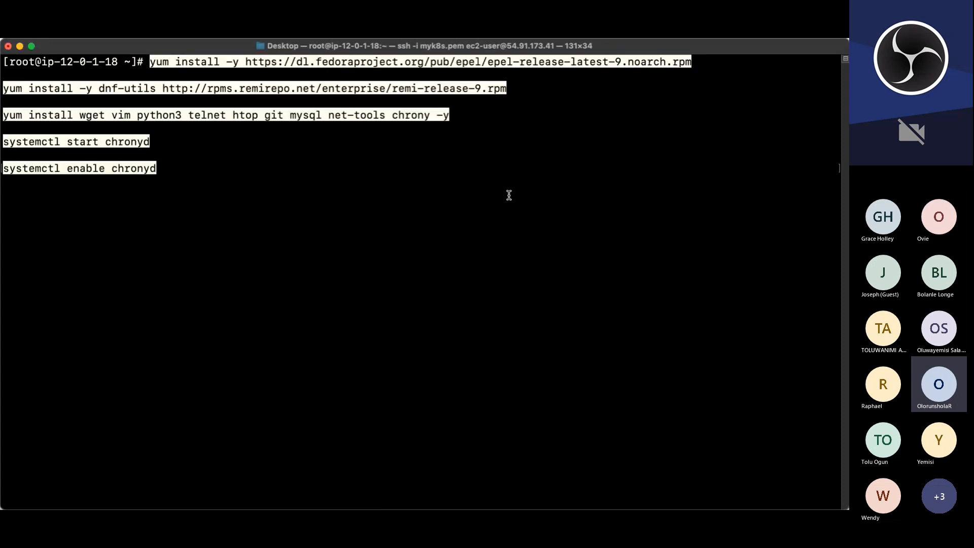
{"action": "key", "text": "Return"}
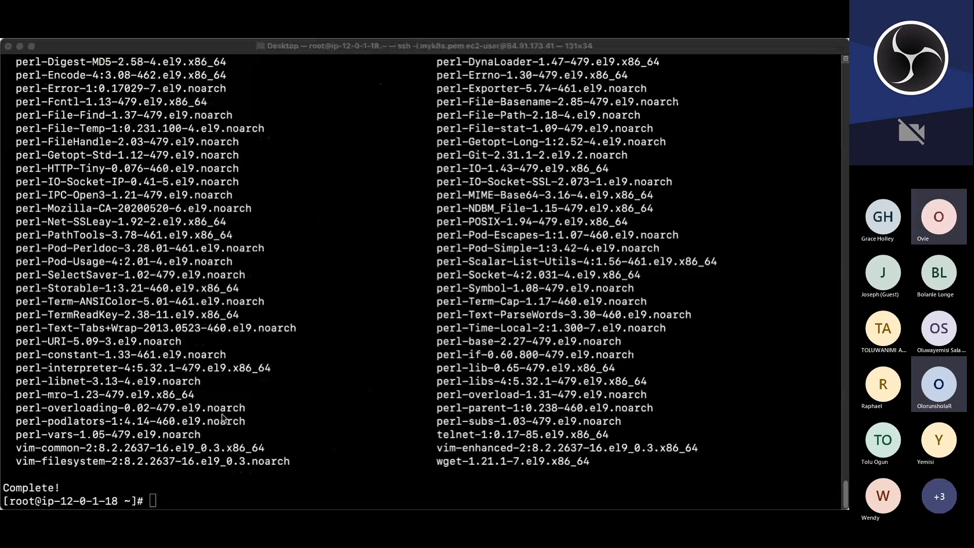
Step: Enable the chronyd service and start it again from the command history
{"action": "left_click", "coordinate": [375, 470]}
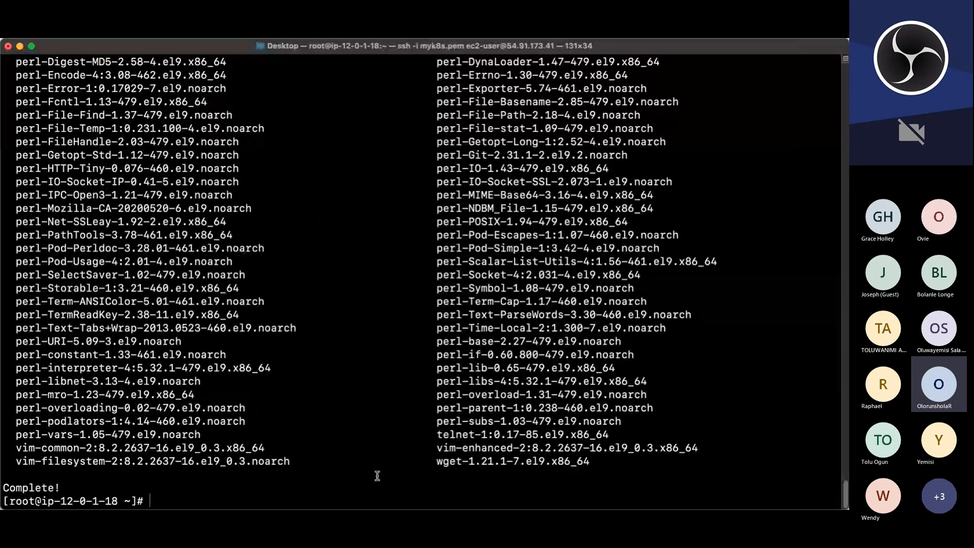
{"action": "type", "text": "systemctl enable chronyd"}
{"action": "key", "text": "Return"}
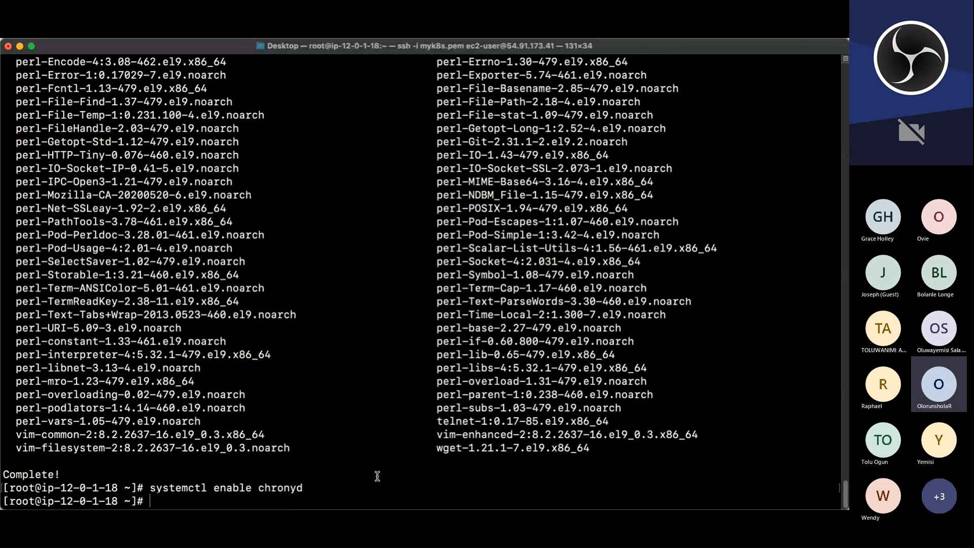
{"action": "key", "text": "Up"}
{"action": "key", "text": "Up"}
{"action": "key", "text": "Return"}
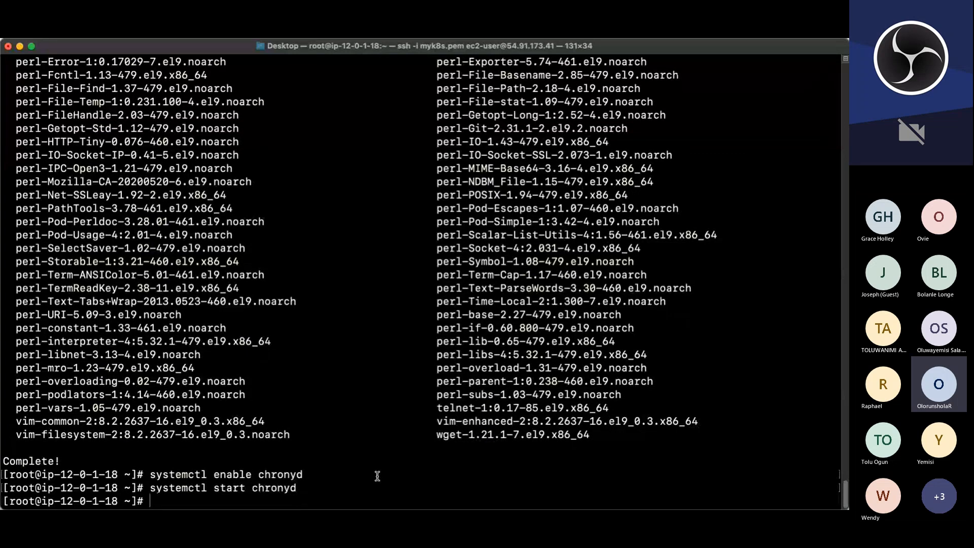
Step: Set the SELinux booleans httpd_can_network_connect, httpd_can_network_connect_db, httpd_execmem and httpd_use_nfs to 1 persistently
{"action": "type", "text": "setsebool -P httpd_can_network_connect=1 setsebool -P httpd_can_network_connect_db=1 setsebool -P httpd_execmem=1 setsebool -P httpd_use_nfs 1"}
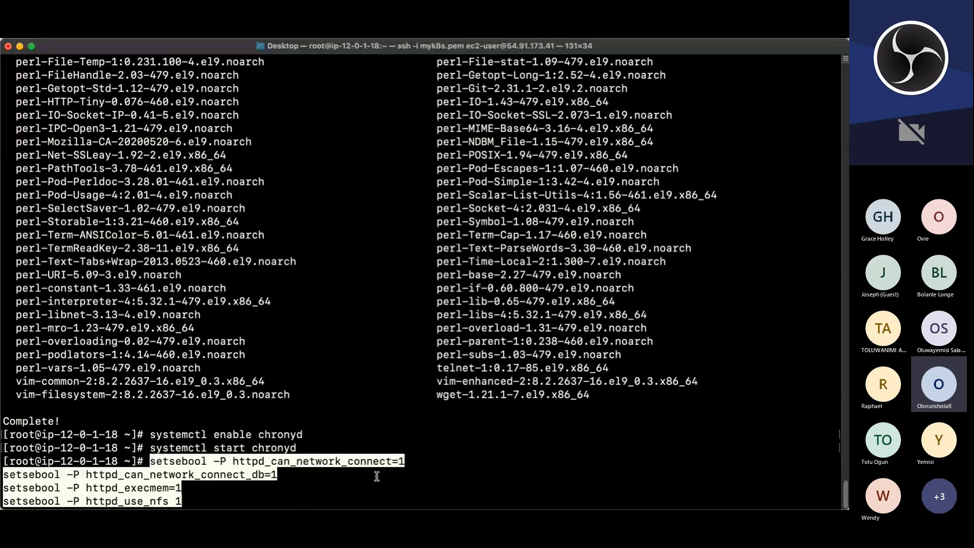
{"action": "key", "text": "Return"}
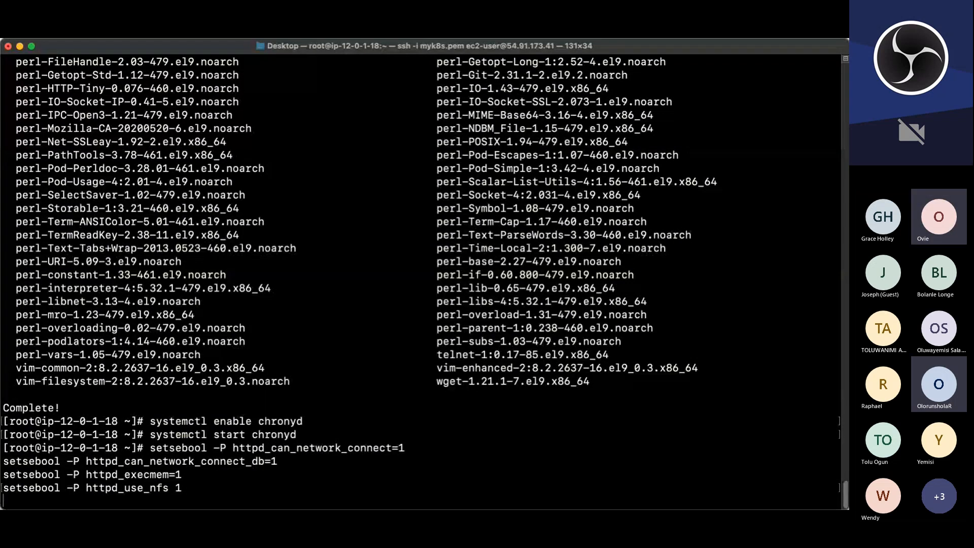
Step: Paste and run commands cloning aws/efs-utils, installing make and rpm-build, building the RPM and installing amazon-efs-utils
{"action": "key", "text": "super+Tab"}
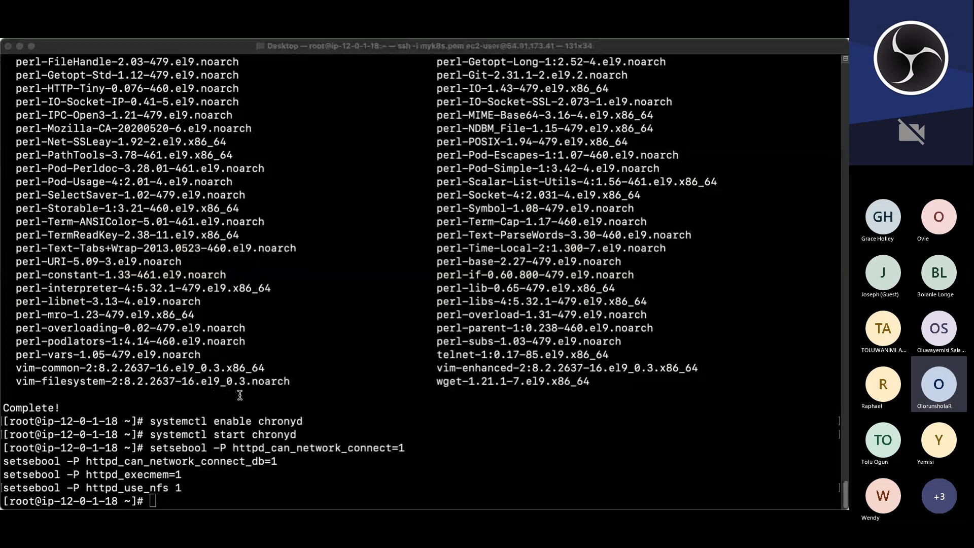
{"action": "left_click", "coordinate": [375, 242]}
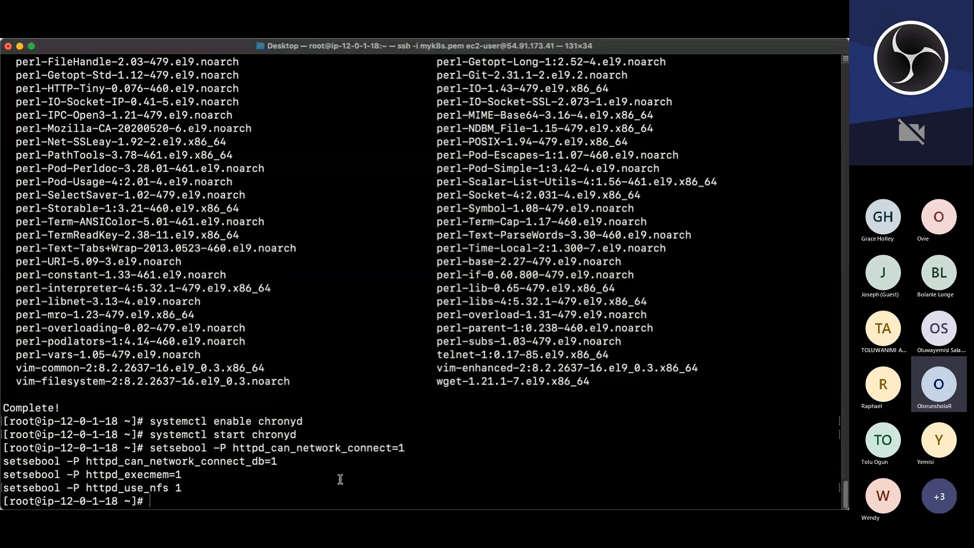
{"action": "type", "text": "git clone https://github.com/aws/efs-utils  cd efs-utils  yum install -y make  yum install -y rpm-build  make rpm  yum install -y  ./build/amazon-efs-utils*rpm"}
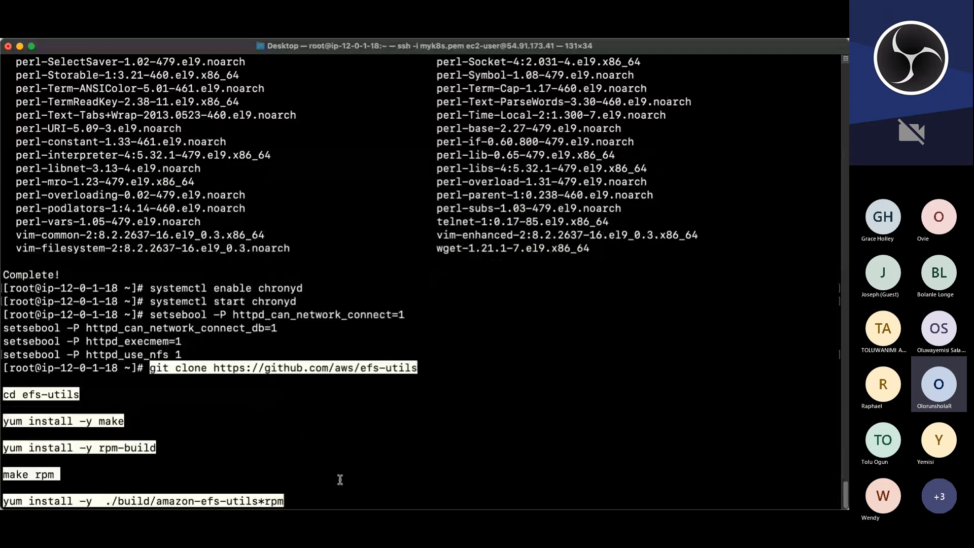
{"action": "key", "text": "Return"}
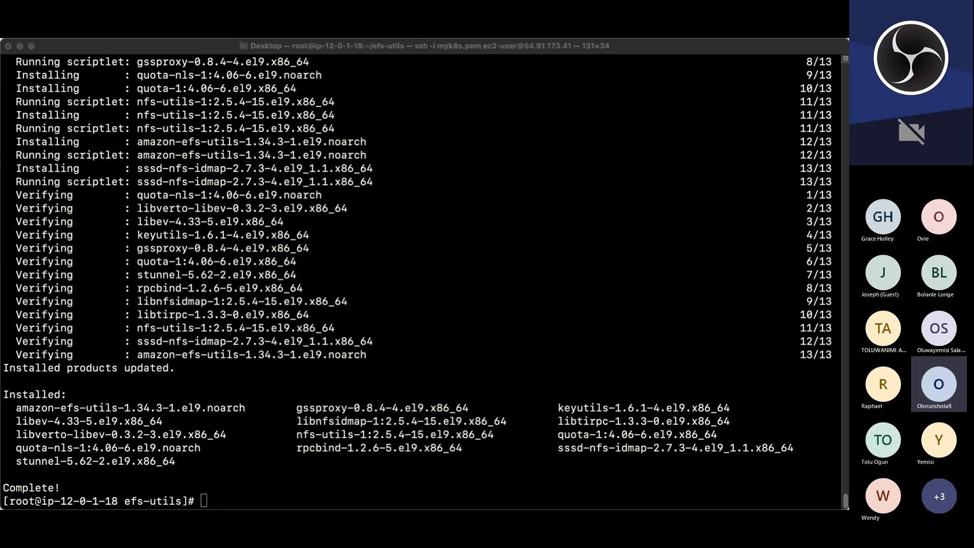
Step: Paste and run commands creating /etc/ssl/private with mode 700, a 365-day rsa:2048 self-signed project.key/project.crt, and a 2048-bit dhparam.pem
{"action": "key", "text": "super+Tab"}
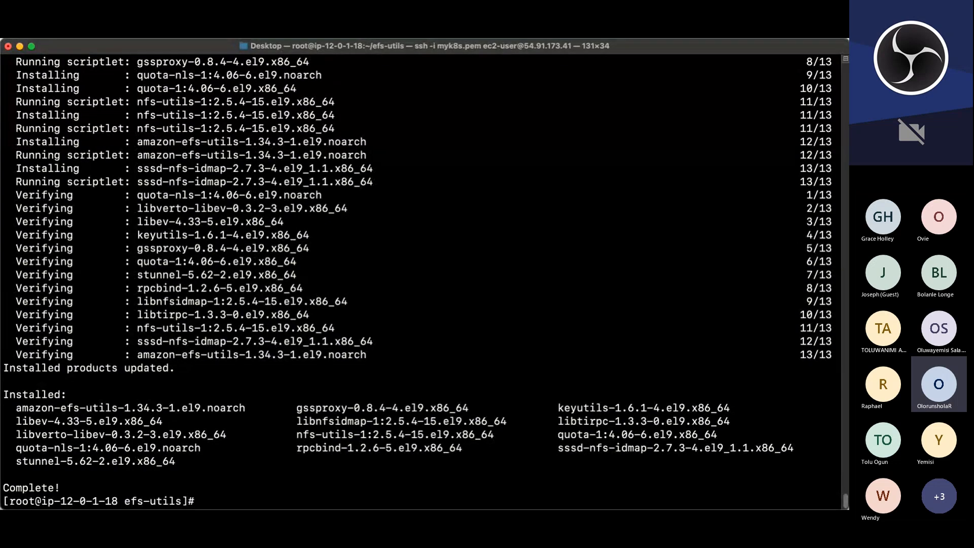
{"action": "key", "text": "super+Tab"}
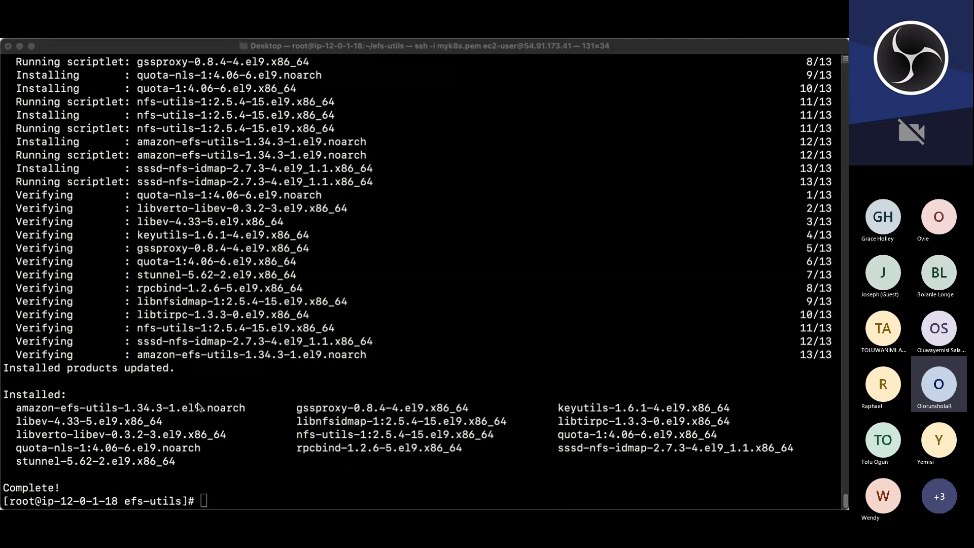
{"action": "left_click", "coordinate": [435, 219]}
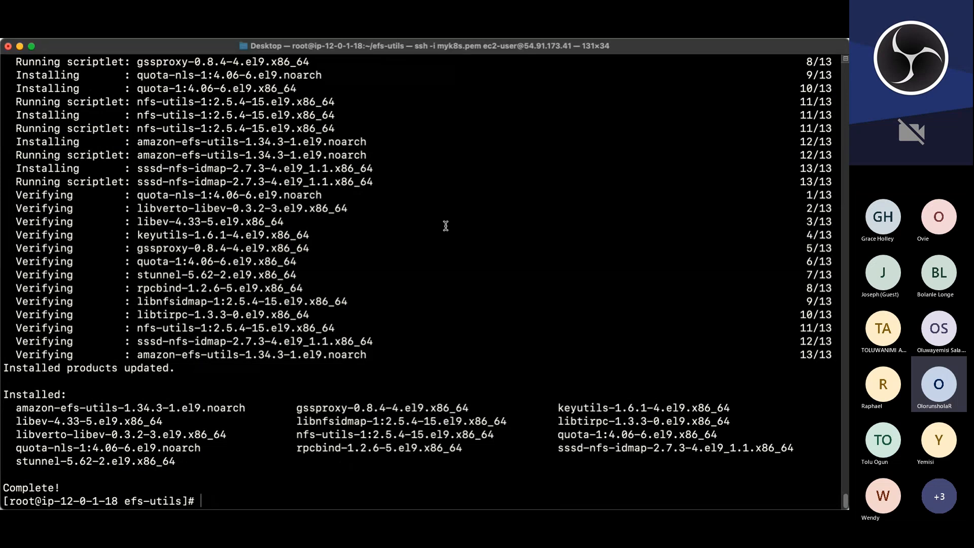
{"action": "type", "text": "sudo mkdir /etc/ssl/private  sudo chmod 700 /etc/ssl/private  openssl req -x509 -nodes -days 365 -newkey rsa:2048 -keyout /etc/ssl/private/project.key -out /etc/ssl/certs/project.crt  sudo openssl dhparam -out /etc/ssl/certs/dhparam.pem 2048"}
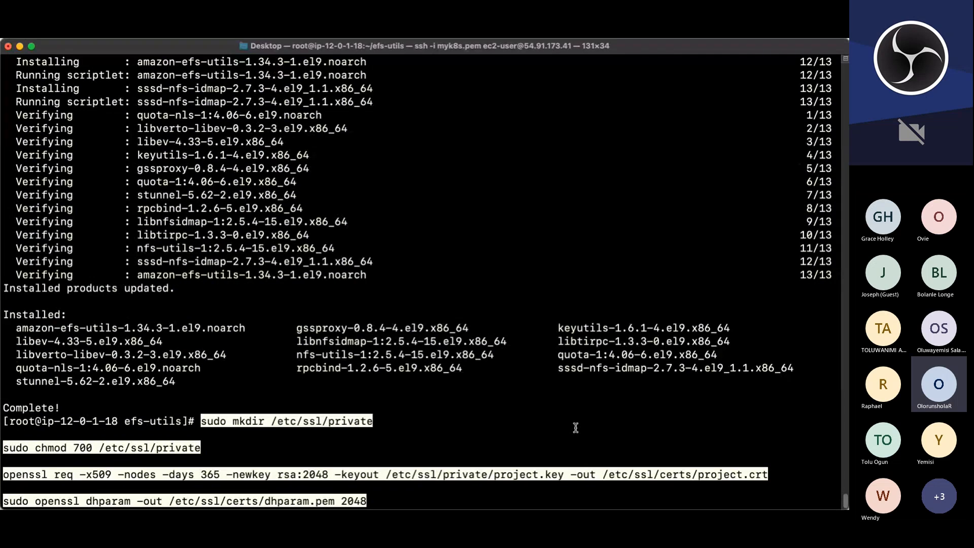
{"action": "key", "text": "Return"}
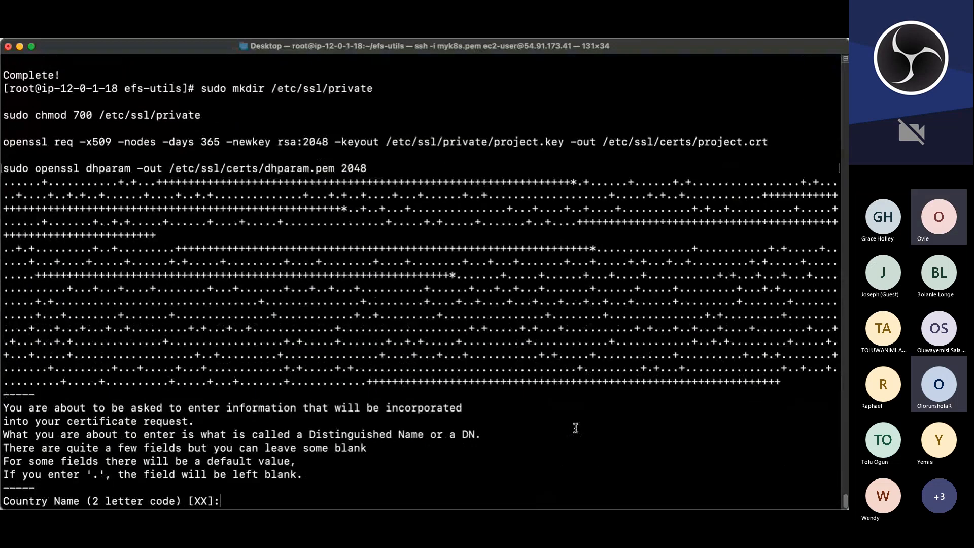
Step: Answer the certificate prompts with country UK, state London and locality London
{"action": "type", "text": "UK"}
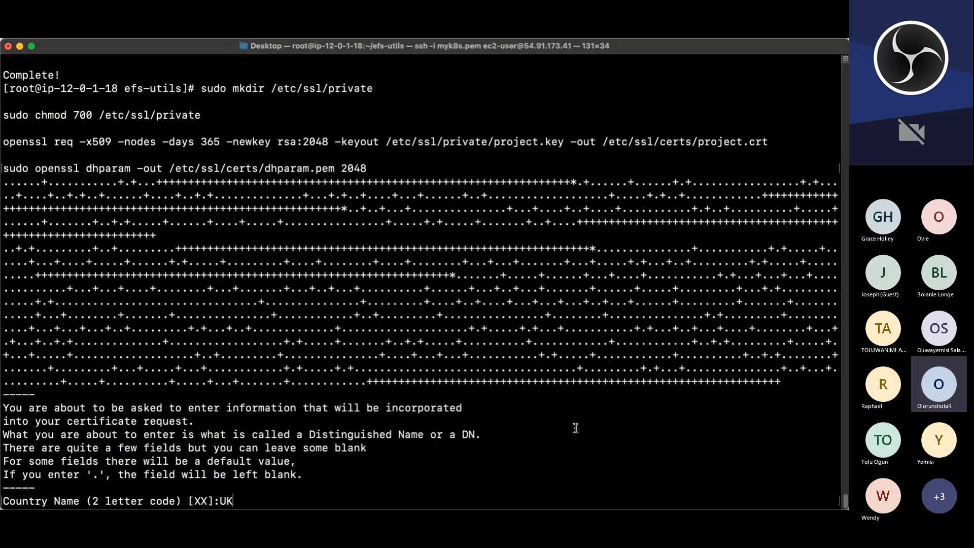
{"action": "key", "text": "Return"}
{"action": "type", "text": "L"}
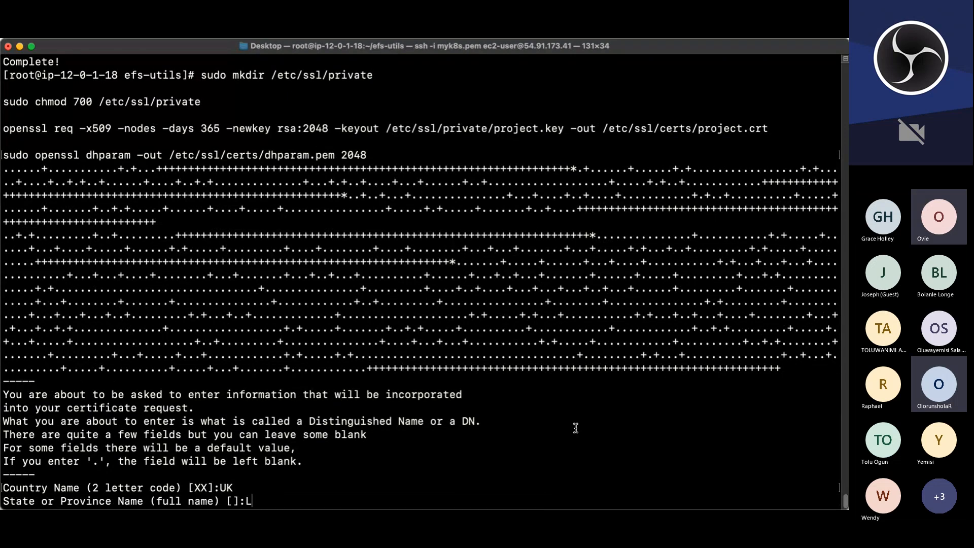
{"action": "type", "text": "ondon"}
{"action": "key", "text": "Return"}
{"action": "type", "text": "Lo"}
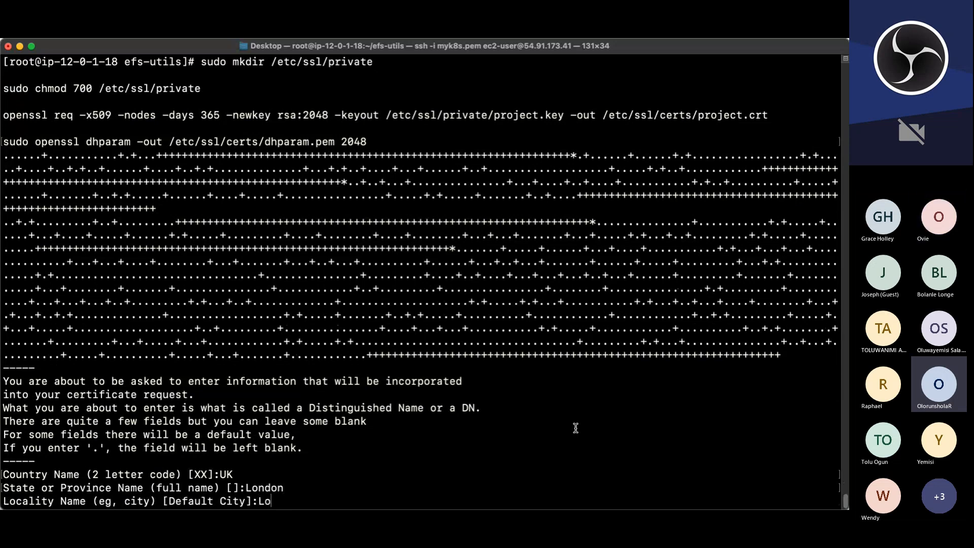
{"action": "type", "text": "ndon"}
{"action": "key", "text": "Return"}
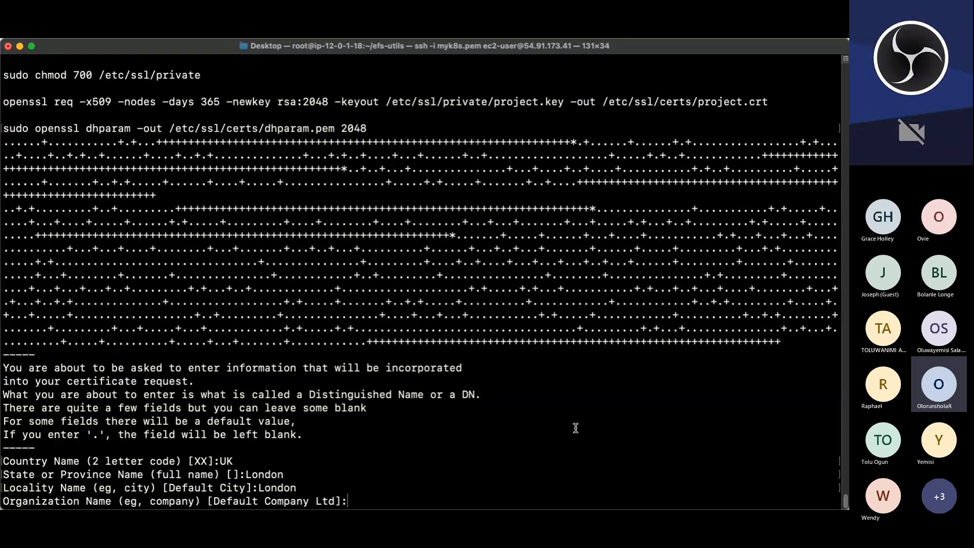
Step: Enter the organization's domain name as the organization and DevOps as the organizational unit
{"action": "type", "text": "ufuoma"}
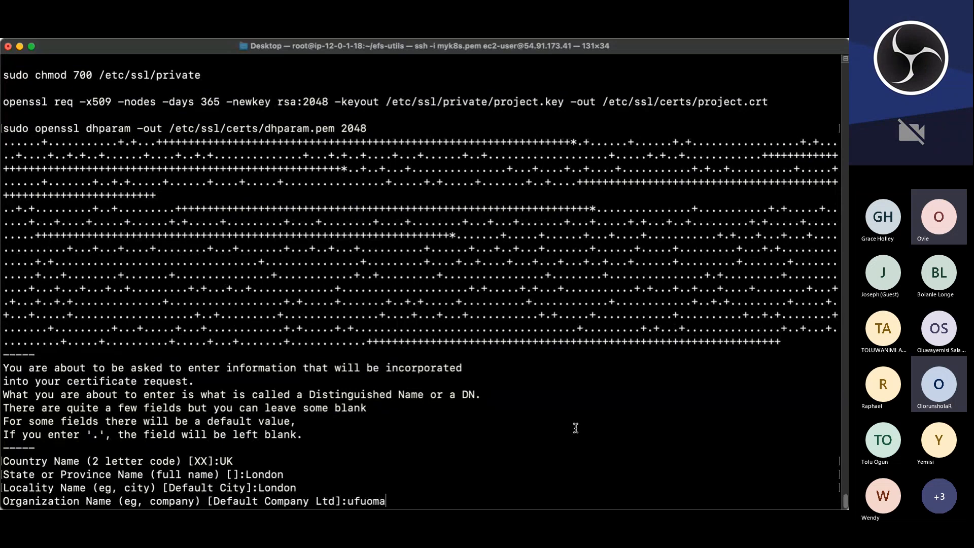
{"action": "type", "text": "eleovie.com"}
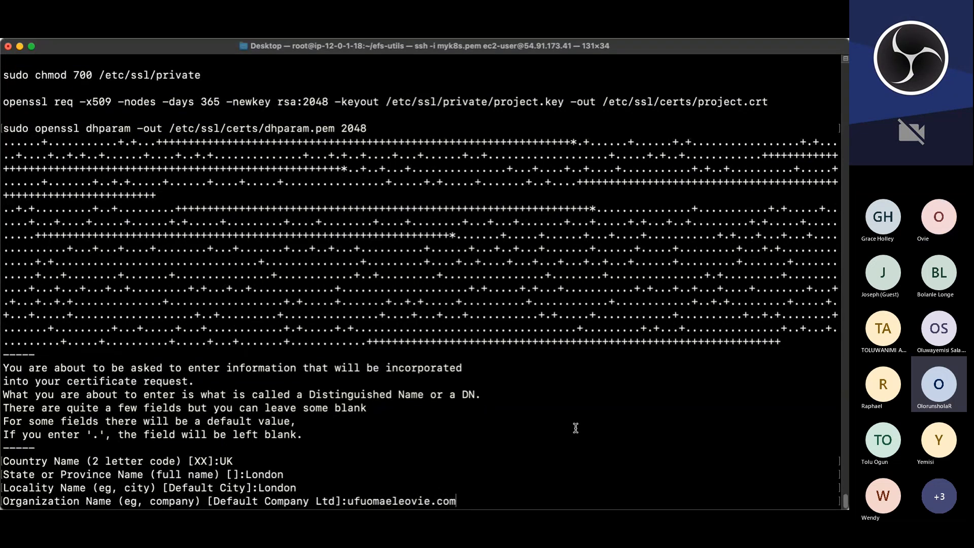
{"action": "key", "text": "Return"}
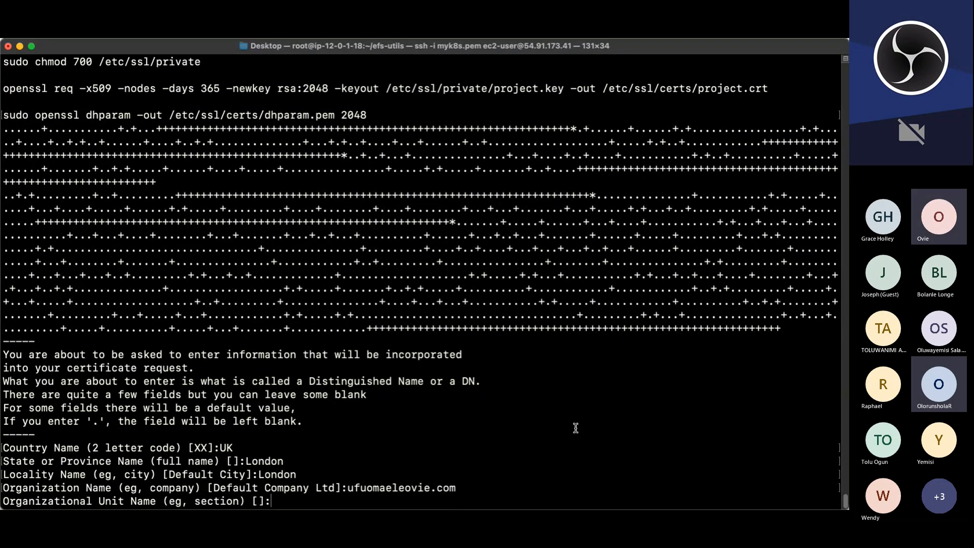
{"action": "type", "text": "DevOps"}
{"action": "key", "text": "Return"}
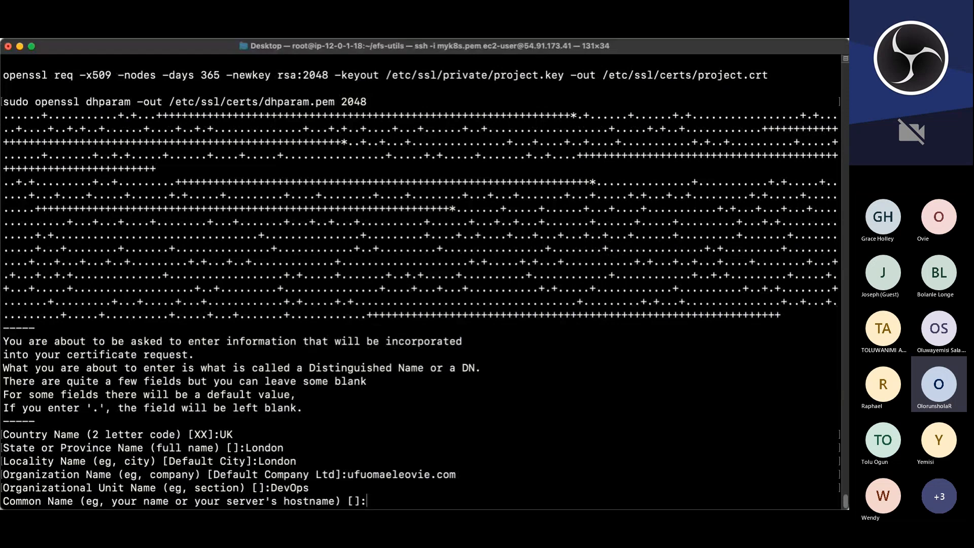
Step: Paste ip-12-0-1-18.ec2.internal as the common name and enter the owner's e-mail address to finish the certificate
{"action": "left_click", "coordinate": [416, 473]}
{"action": "type", "text": "ip-12-0-1-18.ec2.internal"}
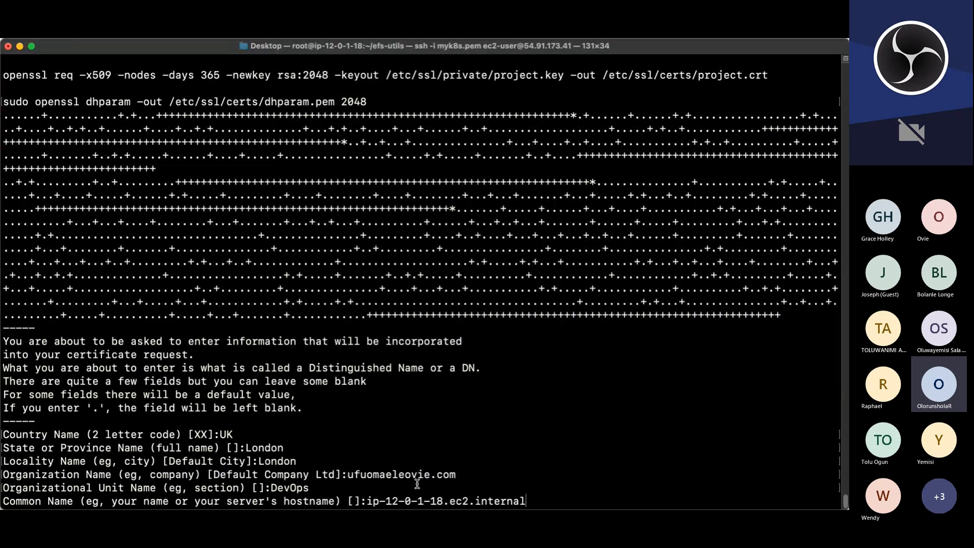
{"action": "key", "text": "Return"}
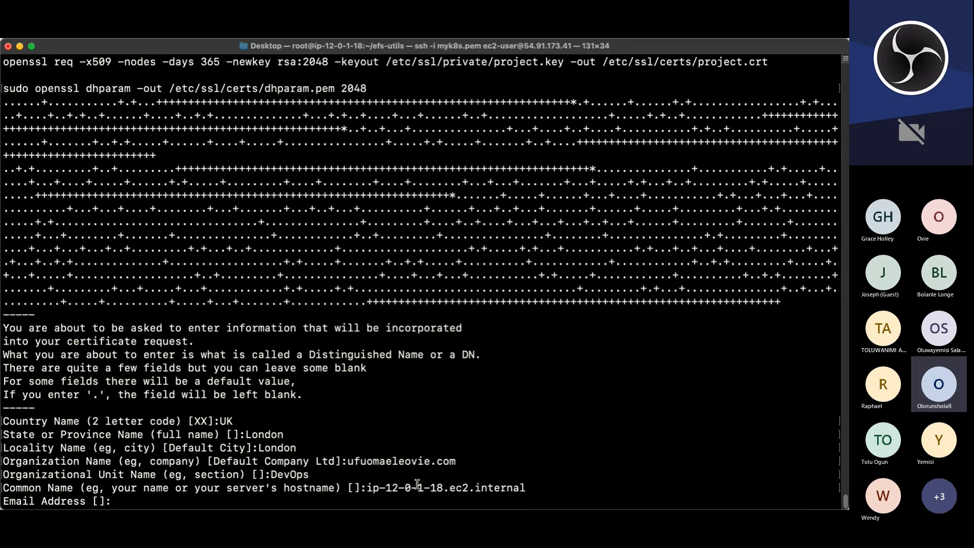
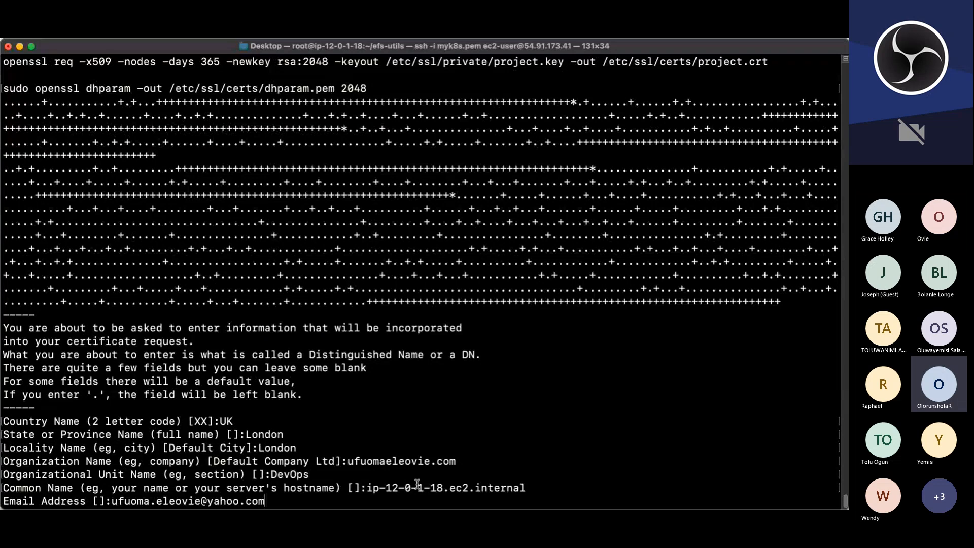
{"action": "key", "text": "Return"}
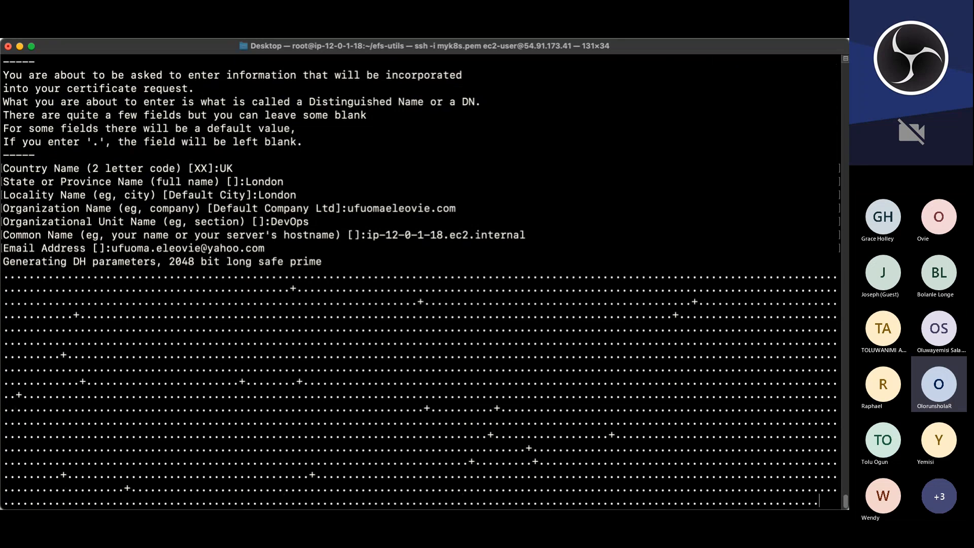
Step: Exit the root shell, log out of the ip-12-0-1-18 instance and clear the local terminal
{"action": "key", "text": "super+Tab"}
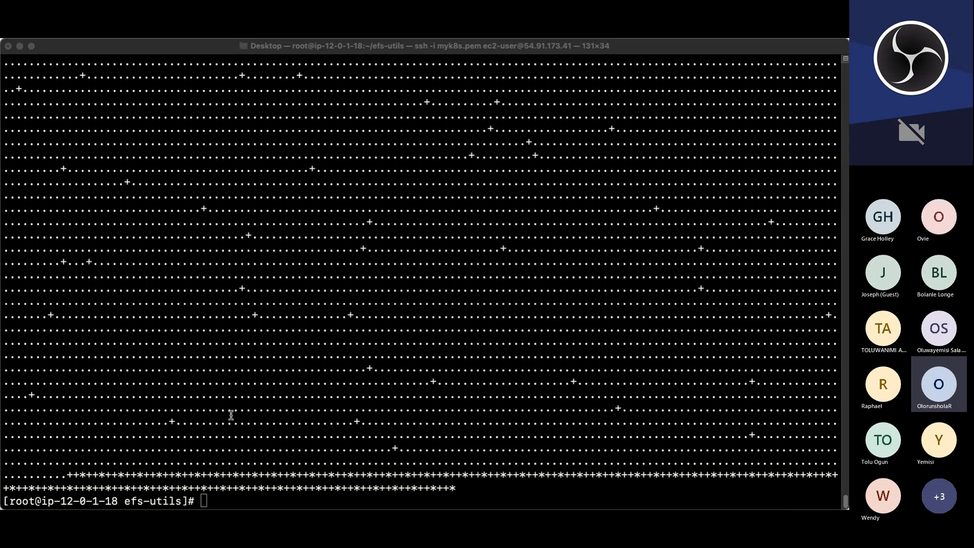
{"action": "left_click", "coordinate": [293, 217]}
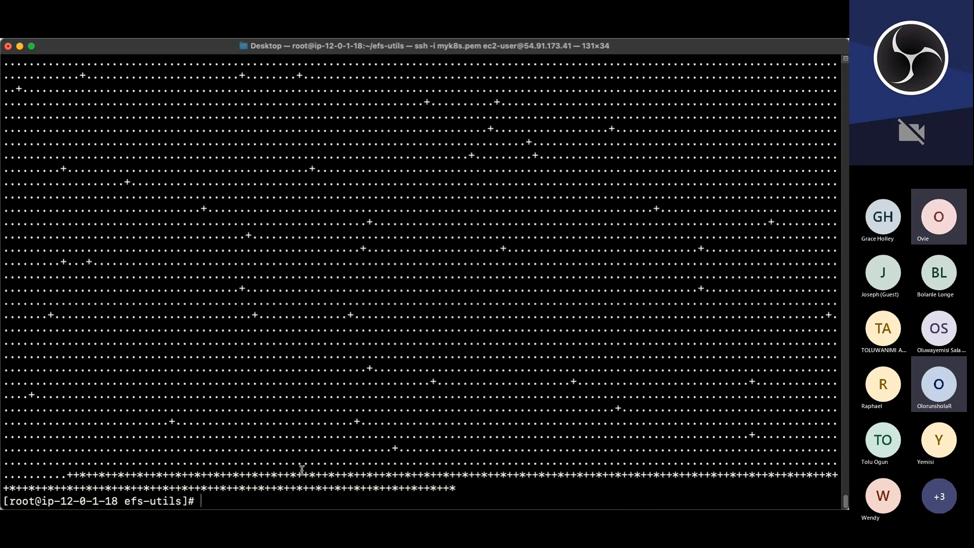
{"action": "type", "text": "cd"}
{"action": "key", "text": "Return"}
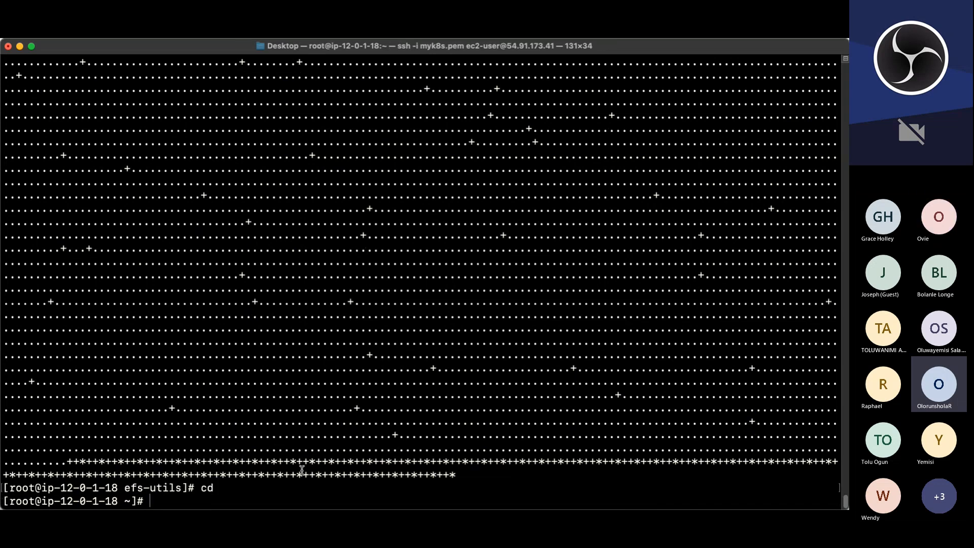
{"action": "type", "text": "exit"}
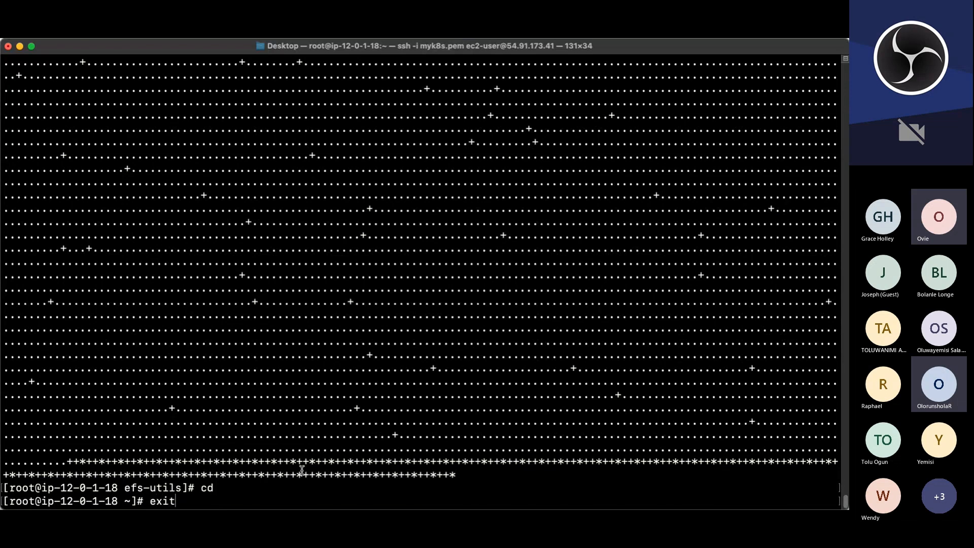
{"action": "key", "text": "Return"}
{"action": "type", "text": "logout"}
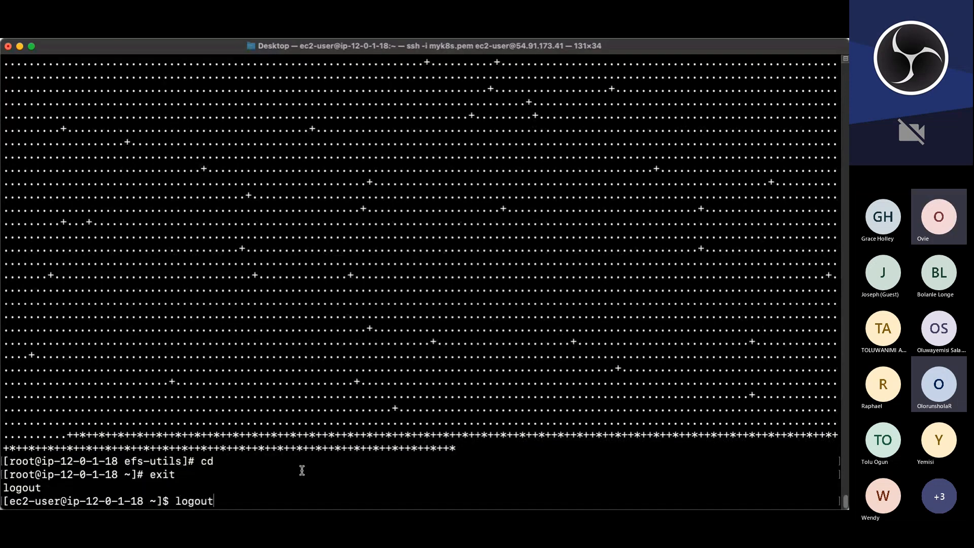
{"action": "key", "text": "Return"}
{"action": "type", "text": "clear"}
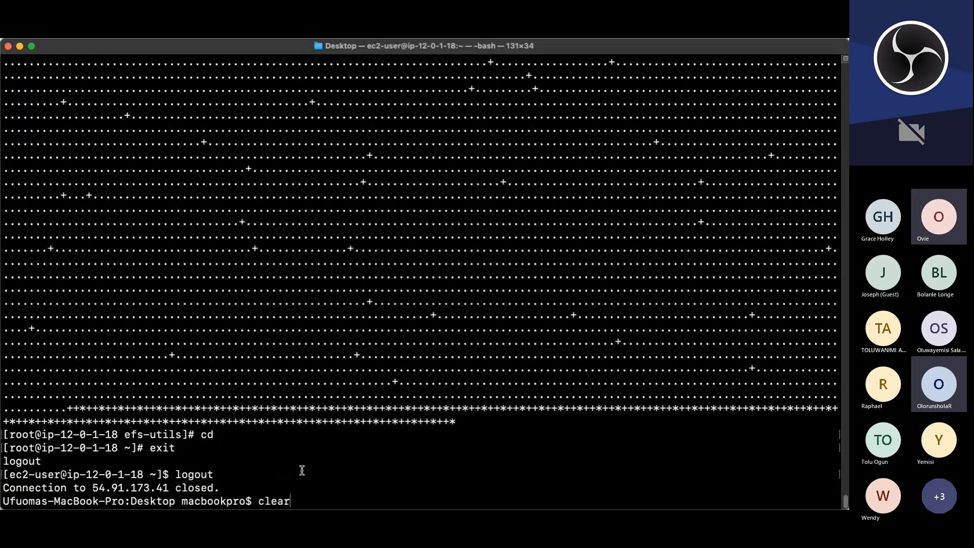
{"action": "key", "text": "Return"}
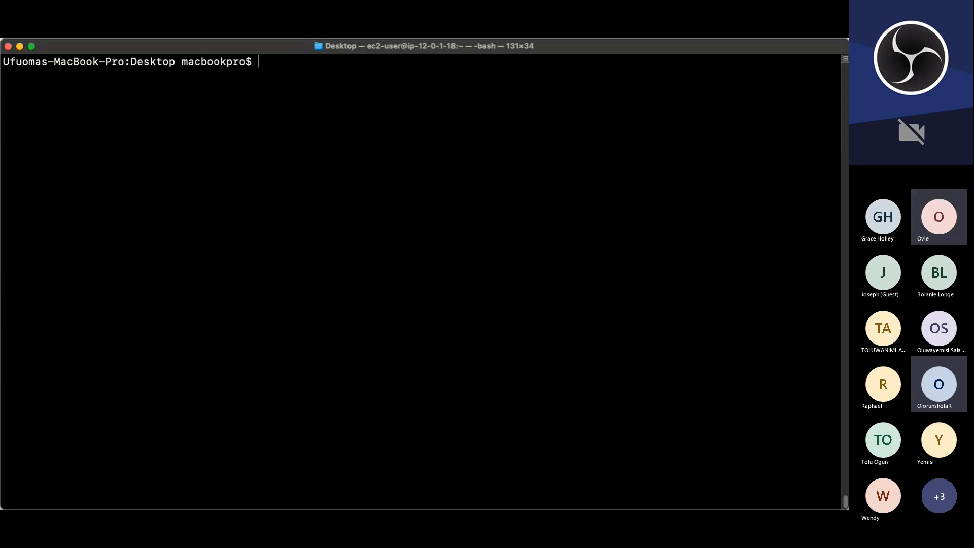
{"action": "key", "text": "super+Tab"}
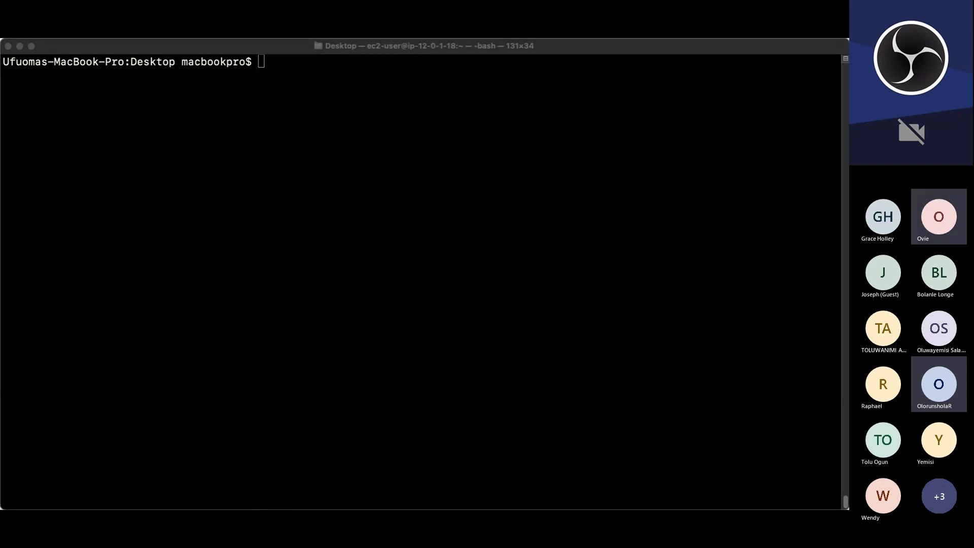
{"action": "left_click", "coordinate": [363, 354]}
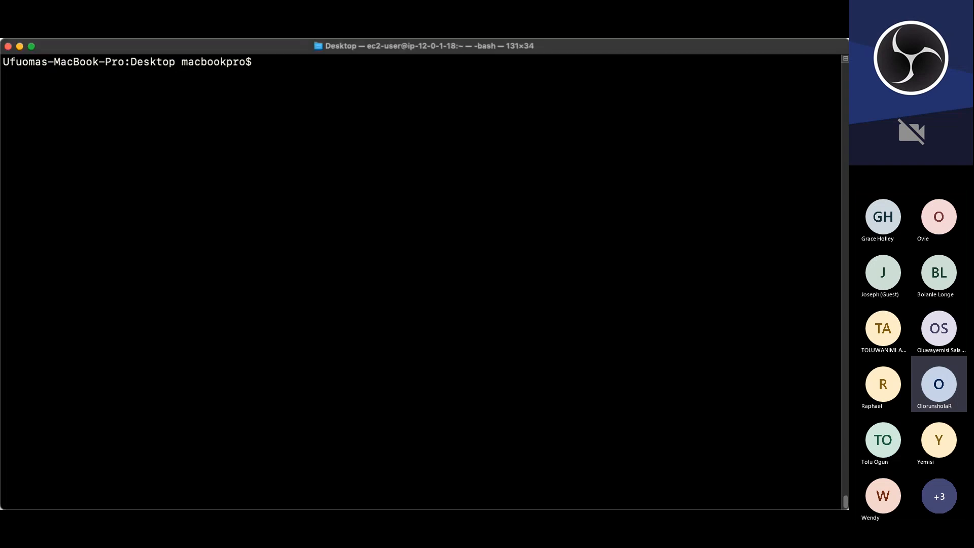
{"action": "key", "text": "super+v"}
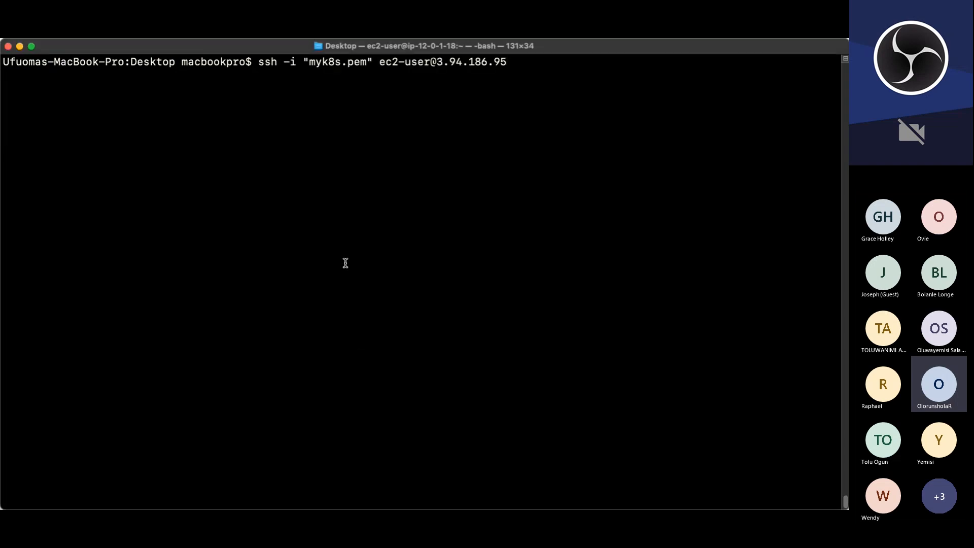
{"action": "key", "text": "Return"}
{"action": "type", "text": "yes"}
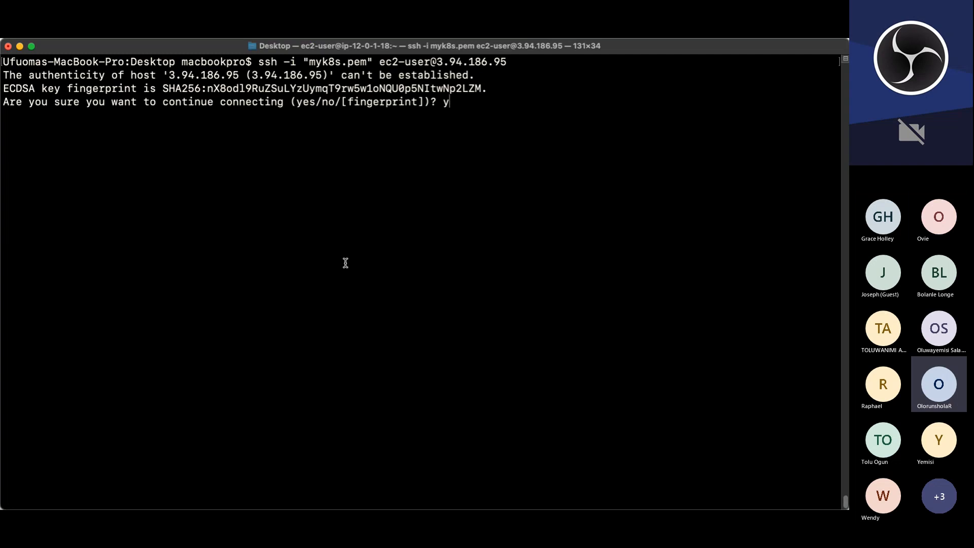
{"action": "key", "text": "Return"}
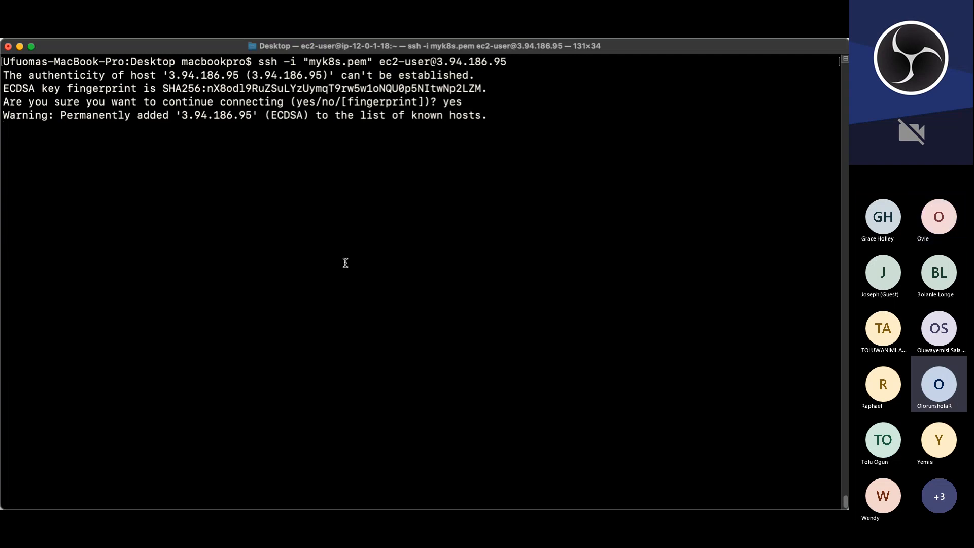
{"action": "type", "text": "sudo su -"}
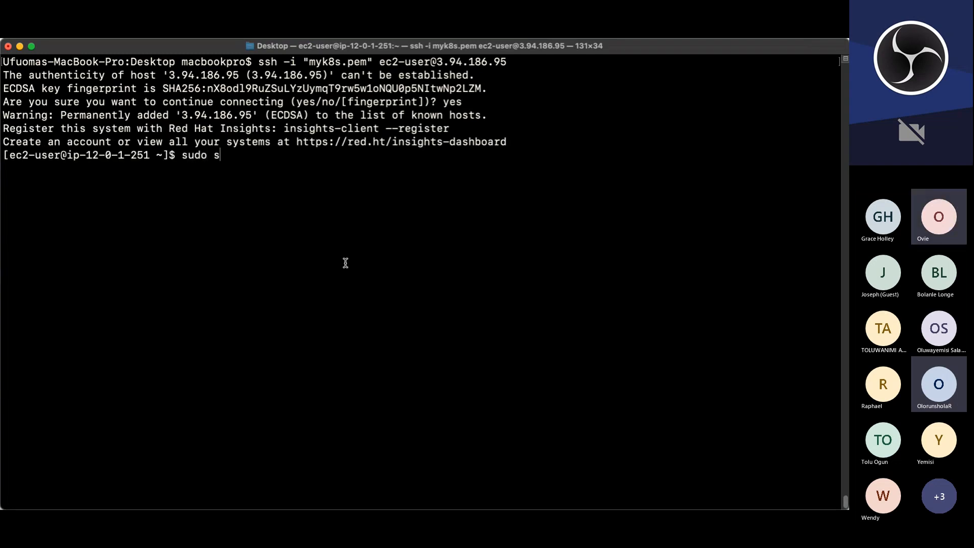
{"action": "key", "text": "Return"}
{"action": "key", "text": "ctrl+l"}
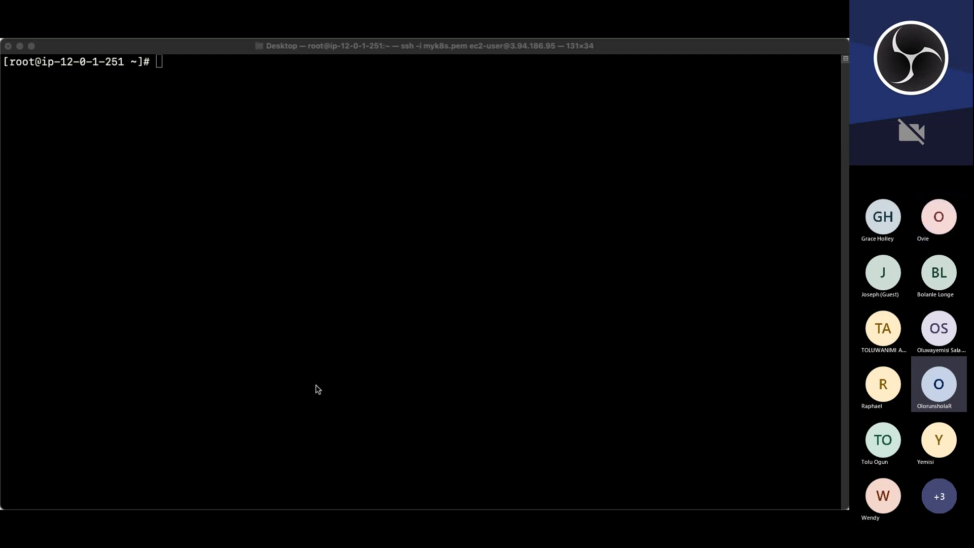
Step: Paste and run the package installation command on the new instance
{"action": "left_click", "coordinate": [295, 238]}
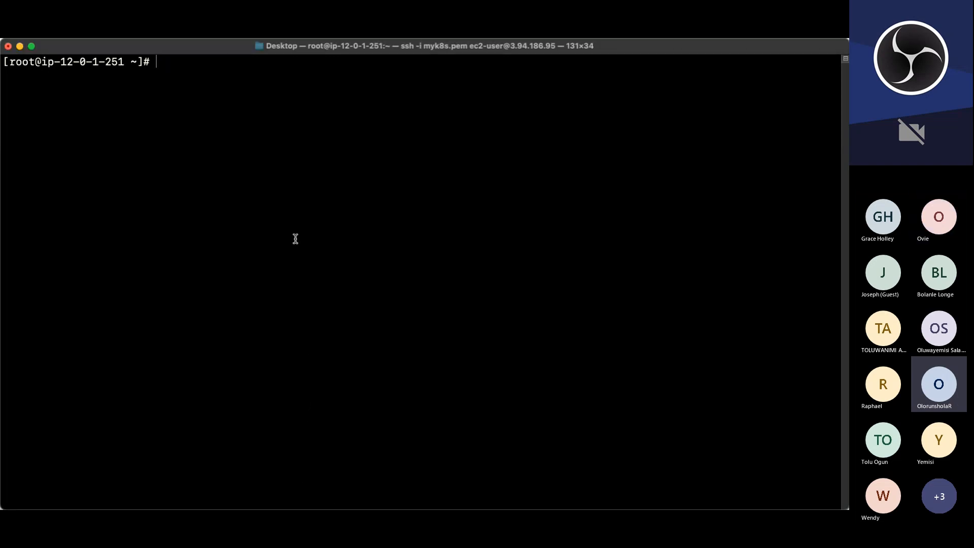
{"action": "type", "text": "yum install -y https://dl.fedoraproject.org/pub/epel/epel-release-latest-9.noarch.rpm  yum install -y dnf-utils http://rpms.remirepo.net/enterprise/remi-release-9.rpm  yum install wget vim python3 telnet htop git mysql net-tools chrony -y  systemctl start chronyd  systemctl enable chronyd"}
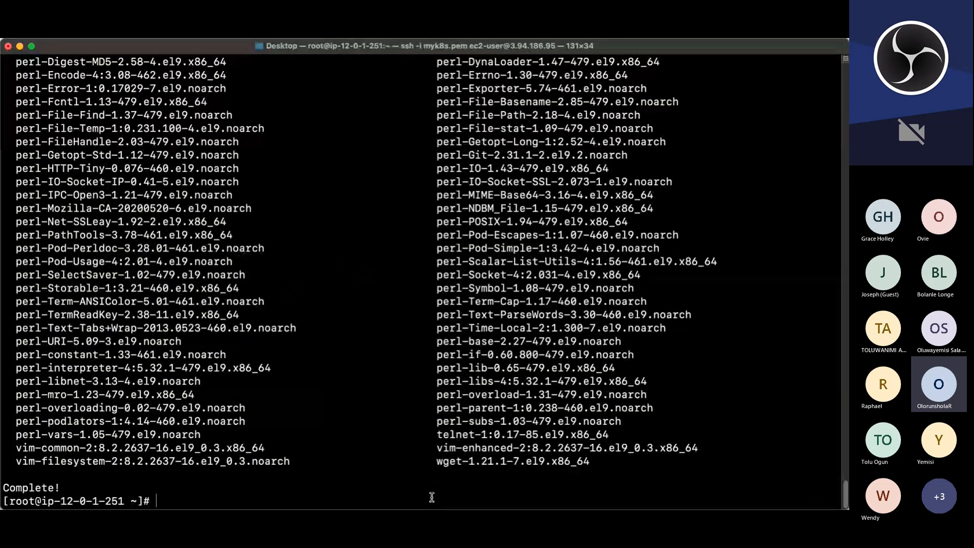
Step: Enable and start the chronyd service
{"action": "type", "text": "systemctl enable chronyd"}
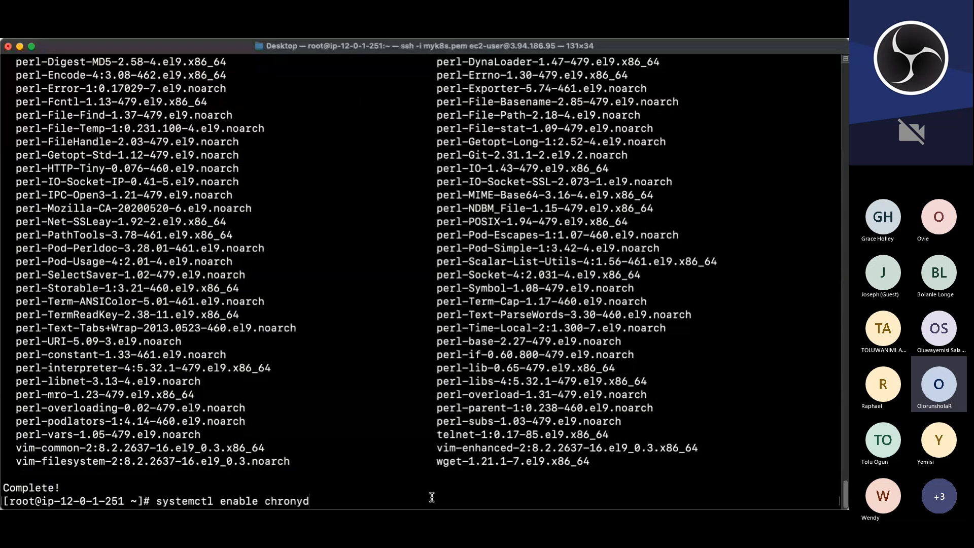
{"action": "key", "text": "Return"}
{"action": "type", "text": "systemctl enable chronyd"}
{"action": "key", "text": "ctrl+u"}
{"action": "type", "text": "systemctl start chronyd"}
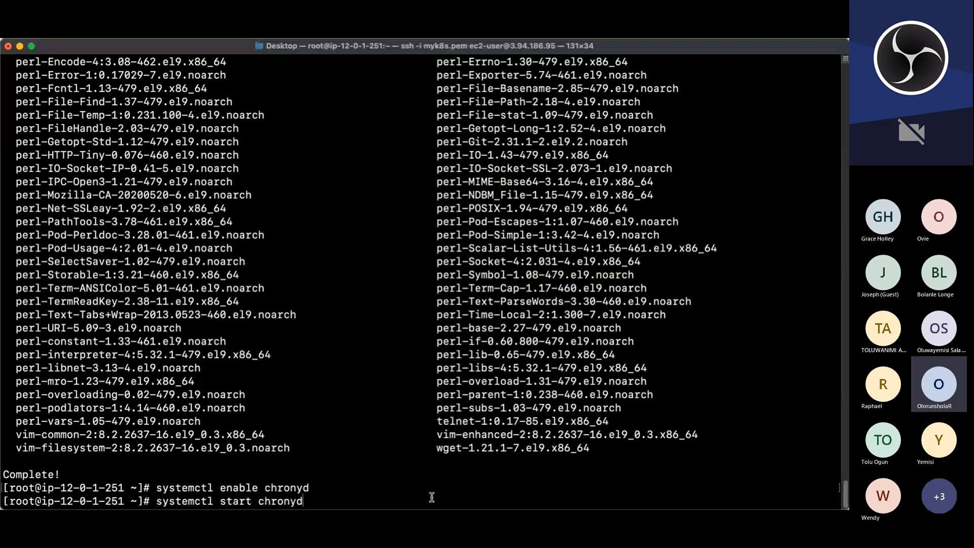
{"action": "key", "text": "Return"}
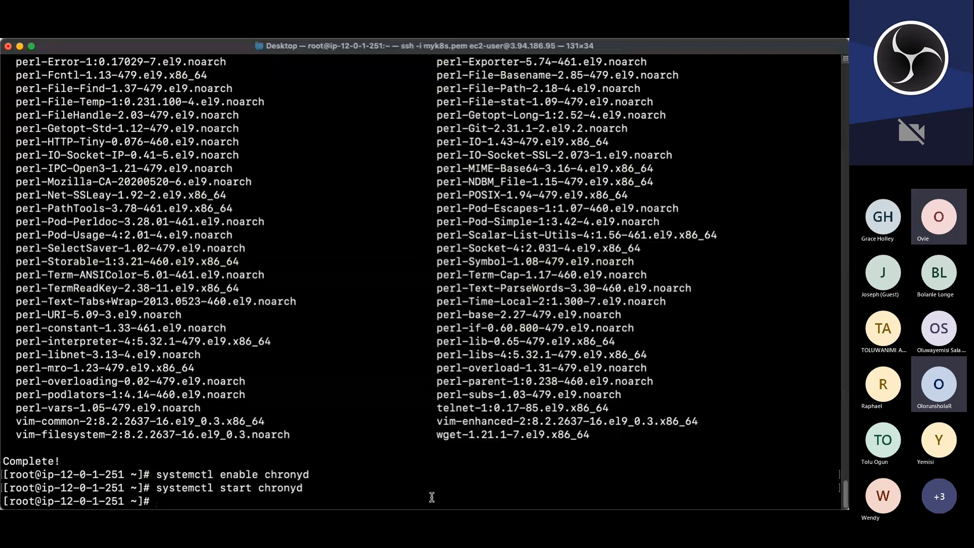
Step: Set the SELinux booleans httpd_can_network_connect, httpd_can_network_connect_db, httpd_execmem and httpd_use_nfs to 1 persistently
{"action": "type", "text": "setsebool -P httpd_can_network_connect=1 setsebool -P httpd_can_network_connect_db=1 setsebool -P httpd_execmem=1 setsebool -P httpd_use_nfs 1"}
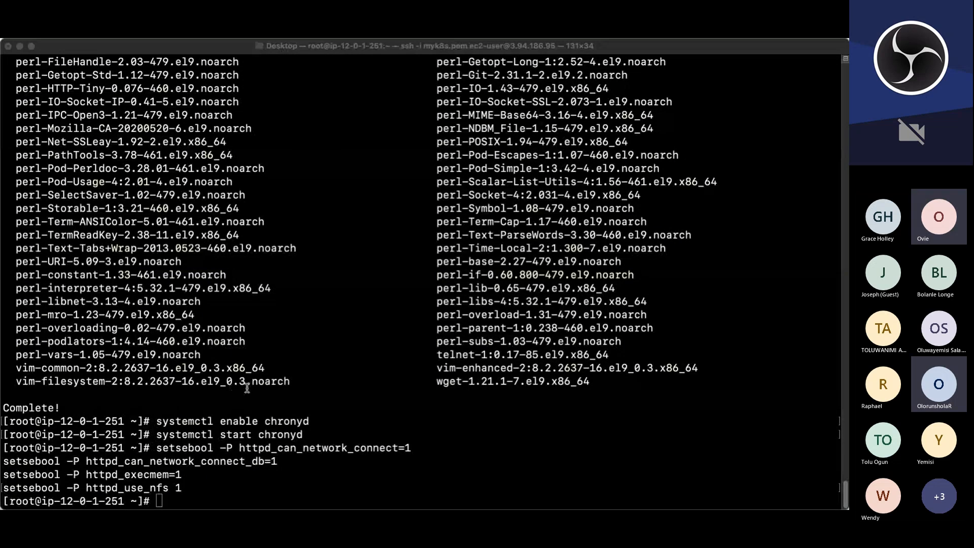
{"action": "left_click", "coordinate": [339, 169]}
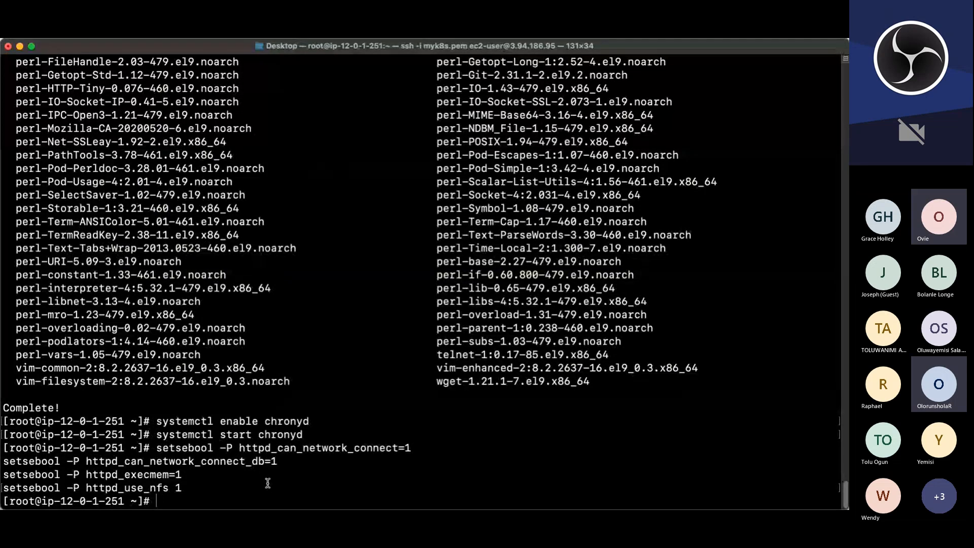
Step: Paste and run the commands that clone, build and install amazon-efs-utils
{"action": "type", "text": "git clone https://github.com/aws/efs-utils  cd efs-utils  yum install -y make  yum install -y rpm-build  make rpm"}
{"action": "key", "text": "Return"}
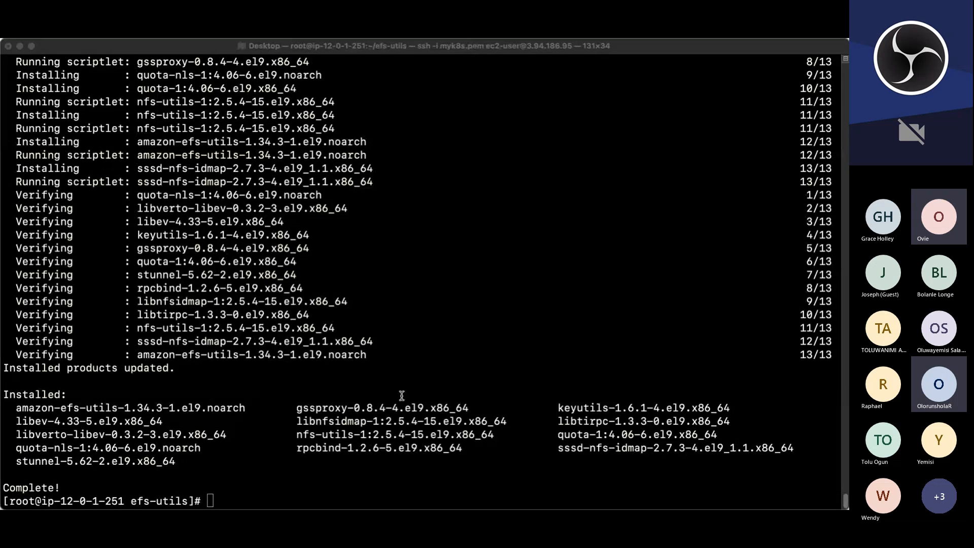
Step: Return to the home directory and paste the commands that install mod_ssl, generate the project SSL key and certificate, and open ssl.conf
{"action": "left_click", "coordinate": [427, 269]}
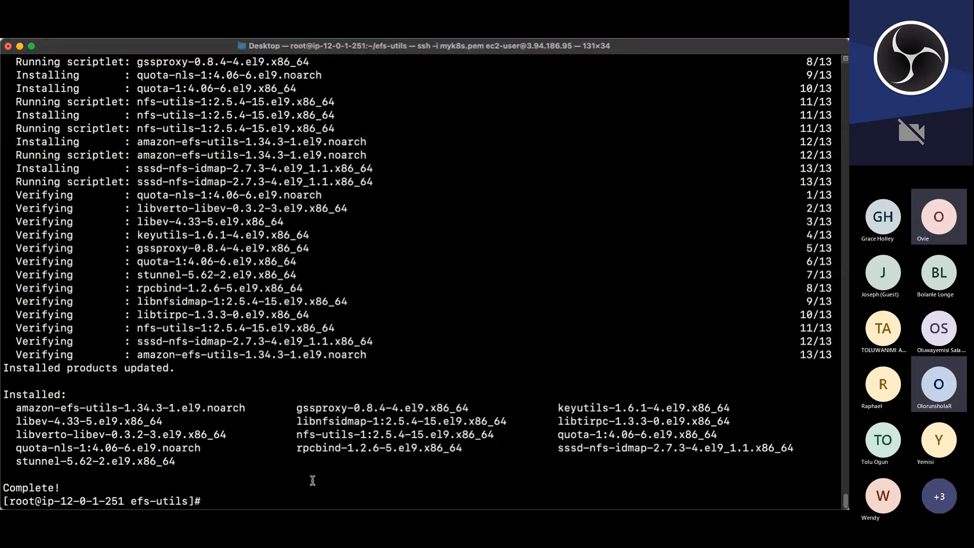
{"action": "type", "text": "cd"}
{"action": "key", "text": "Return"}
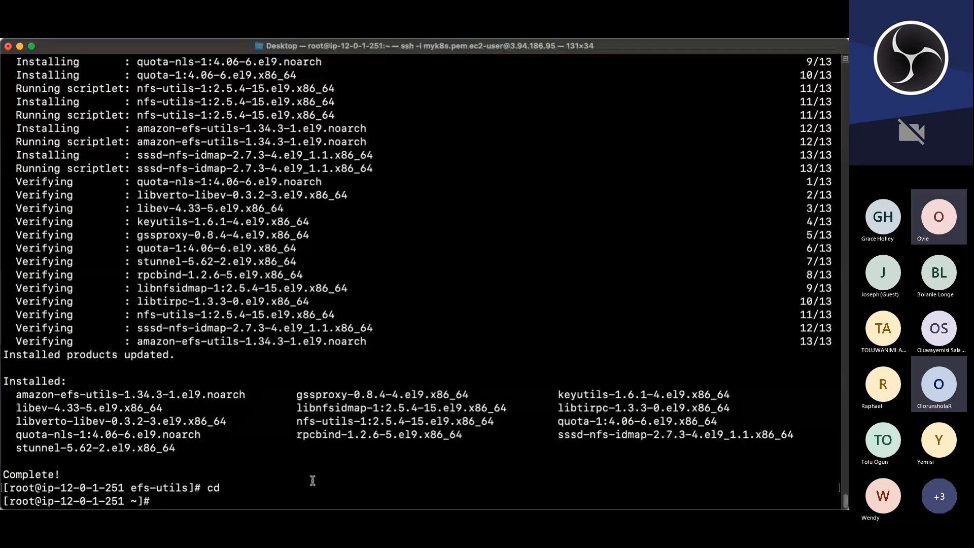
{"action": "type", "text": "yum install -y mod_ssl  openssl req -newkey rsa:2048 -nodes -keyout /etc/pki/tls/private/project.key -x509 -days 365 -out /etc/pki/tls/certs/project.crt  vi /etc/httpd/conf.d/ssl.conf"}
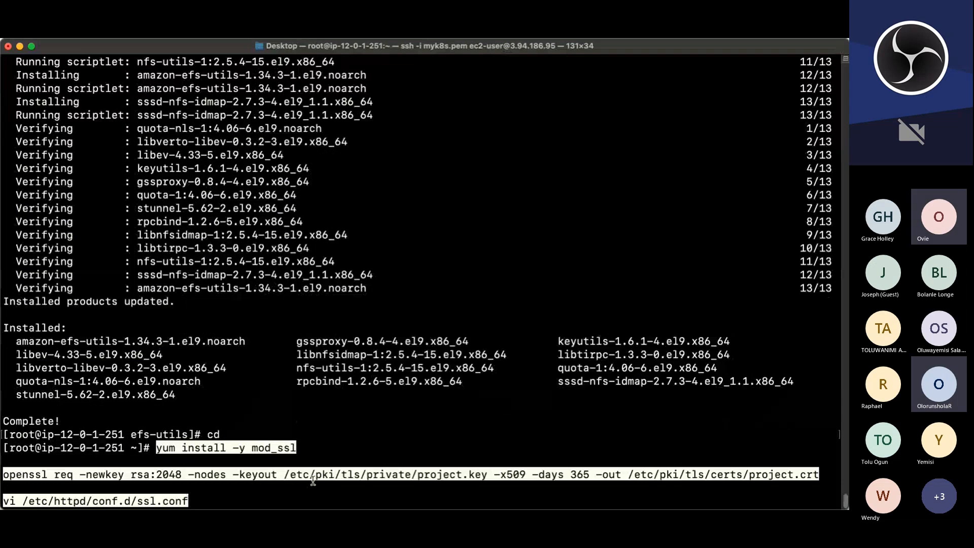
{"action": "key", "text": "Return"}
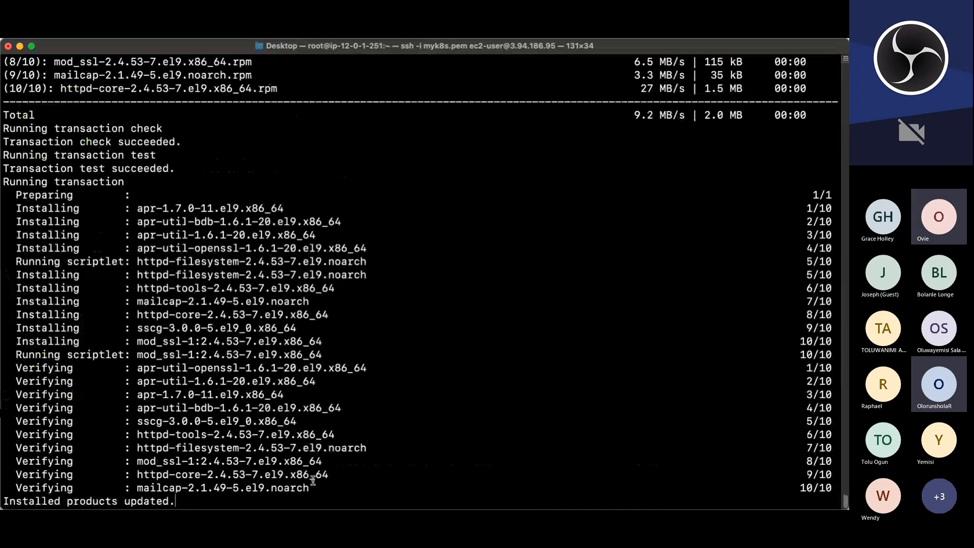
Step: Enter UK as the certificate's country, and London as both the state and the locality
{"action": "type", "text": "UK"}
{"action": "key", "text": "Return"}
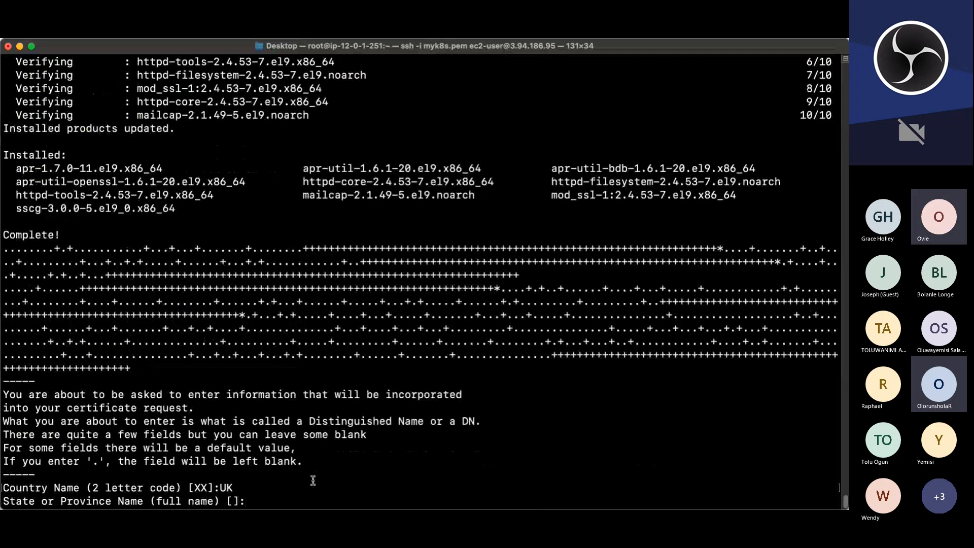
{"action": "type", "text": "Londonn"}
{"action": "key", "text": "BackSpace"}
{"action": "key", "text": "Return"}
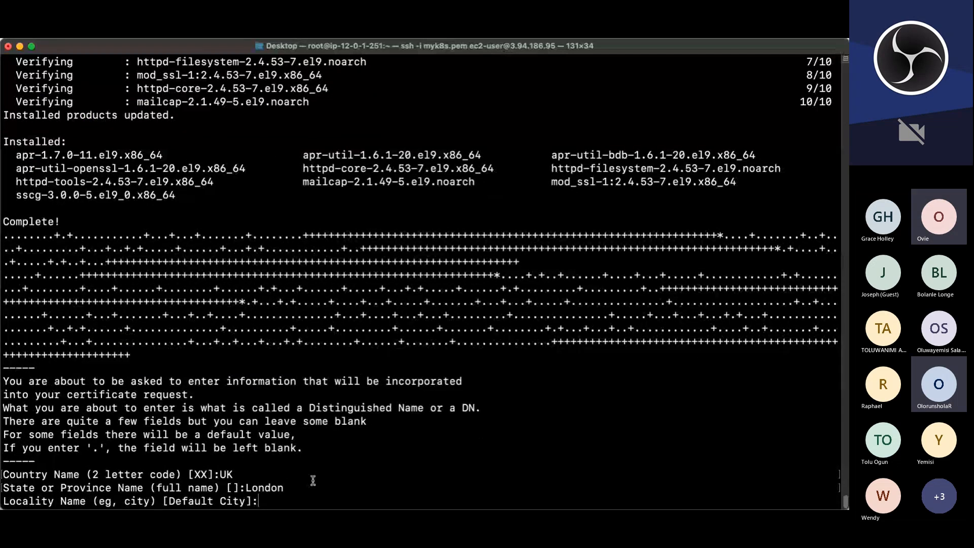
{"action": "type", "text": "Lo"}
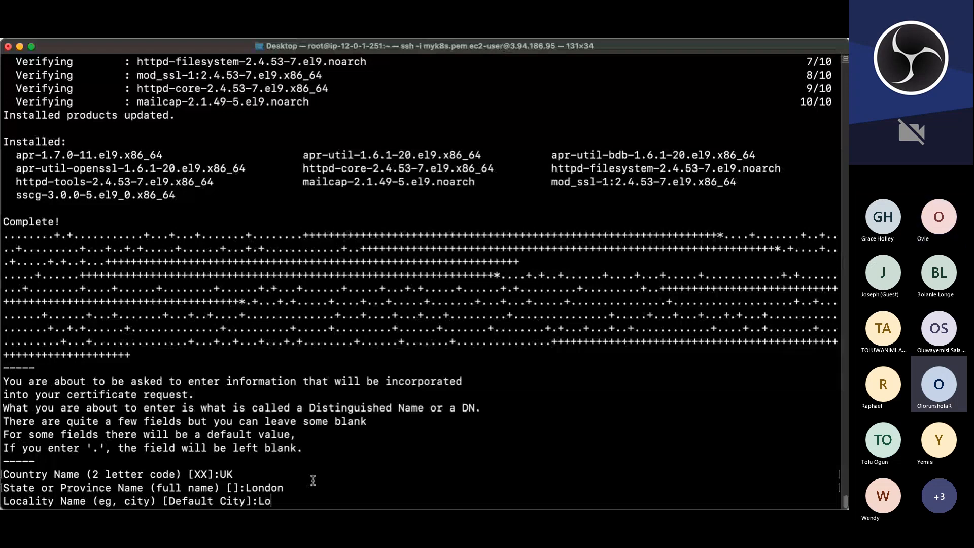
{"action": "type", "text": "ndon"}
{"action": "key", "text": "Return"}
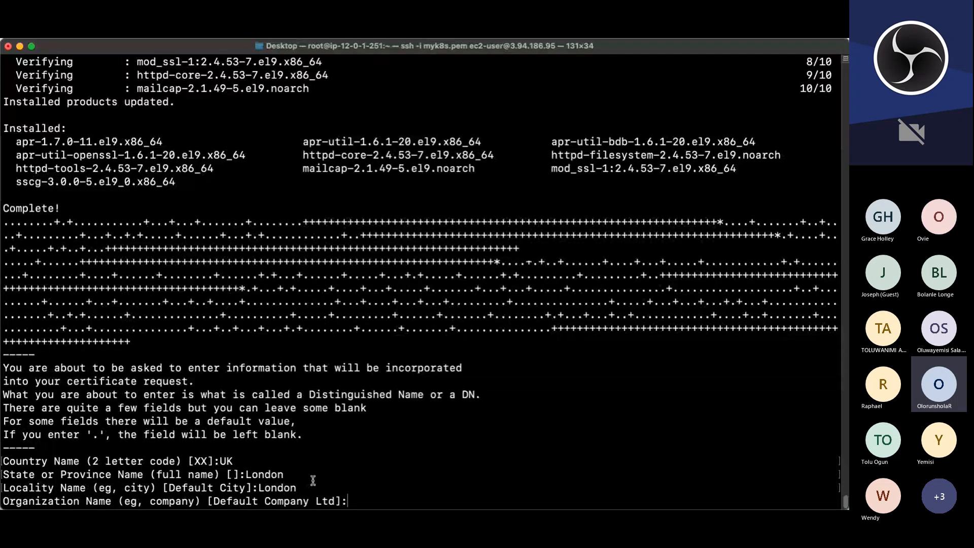
Step: Enter the certificate's organization name as a company domain and the organizational unit as DevOps
{"action": "type", "text": "ufuom"}
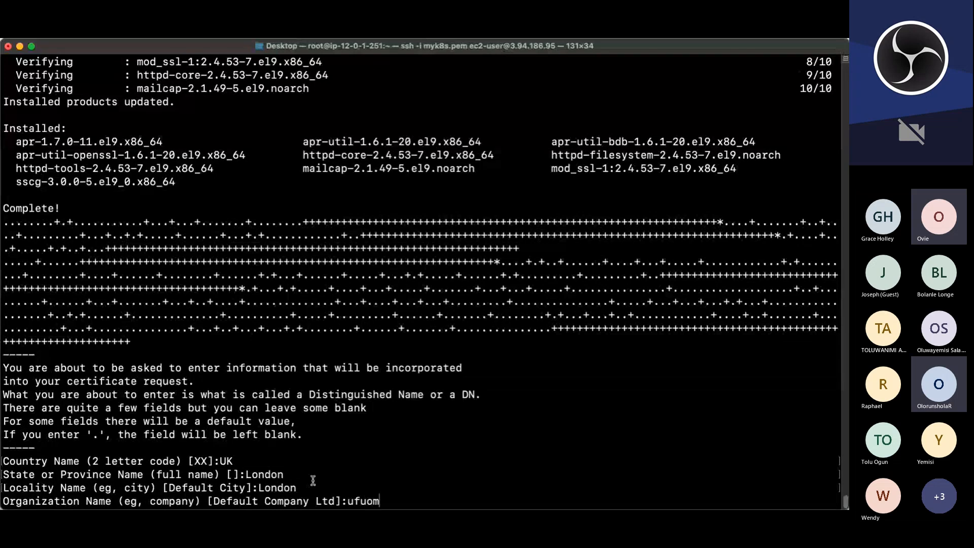
{"action": "type", "text": "aeleovie."}
{"action": "type", "text": "com"}
{"action": "key", "text": "Return"}
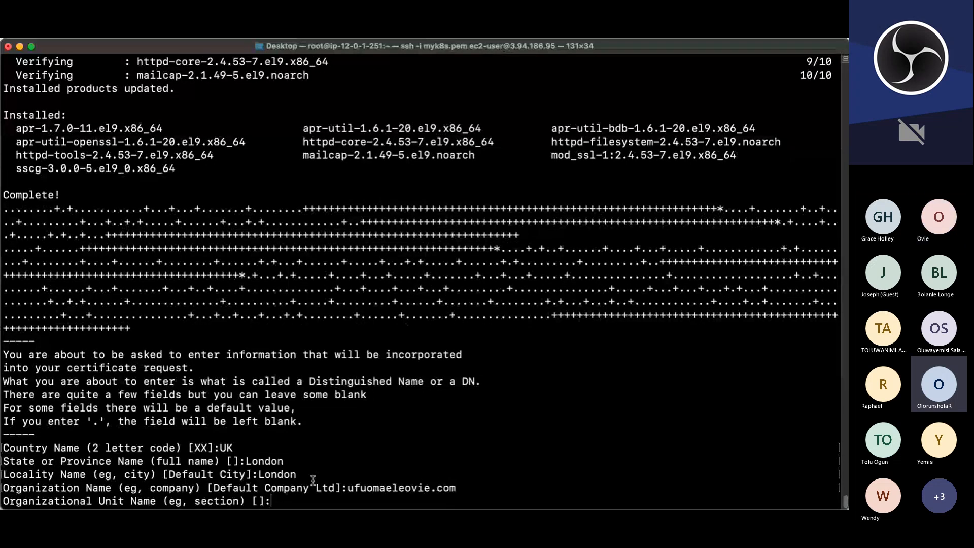
{"action": "type", "text": "DevOps"}
{"action": "key", "text": "Return"}
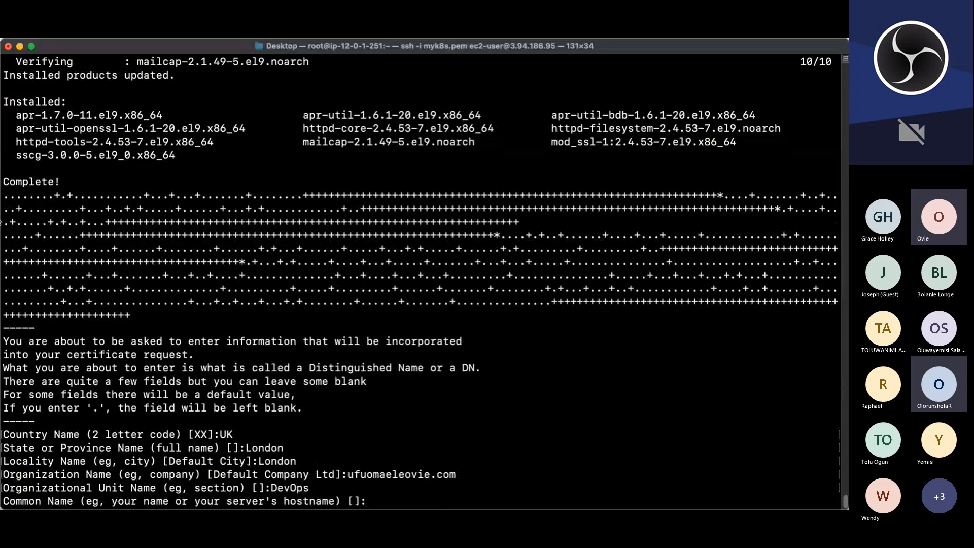
Step: Paste ip-12-0-1-251.ec2.internal as the certificate's common name and fill in the contact's e-mail address
{"action": "left_click", "coordinate": [1, 222]}
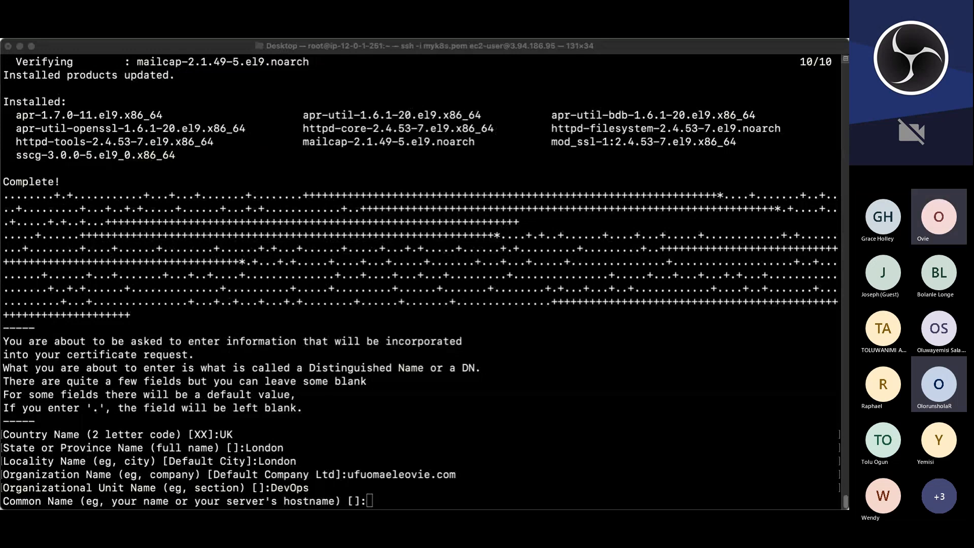
{"action": "left_click", "coordinate": [442, 478]}
{"action": "type", "text": "ip-12-0-1-251.ec2.internal"}
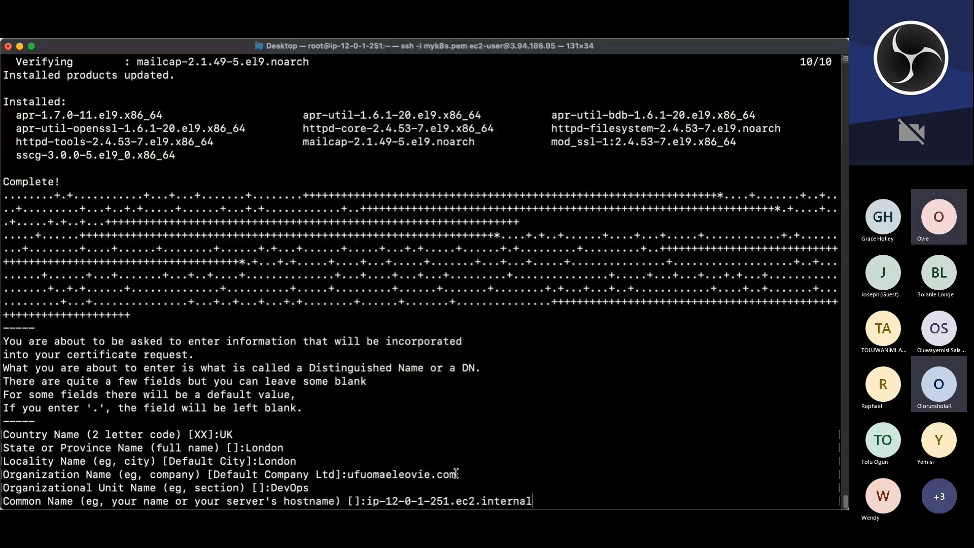
{"action": "key", "text": "Return"}
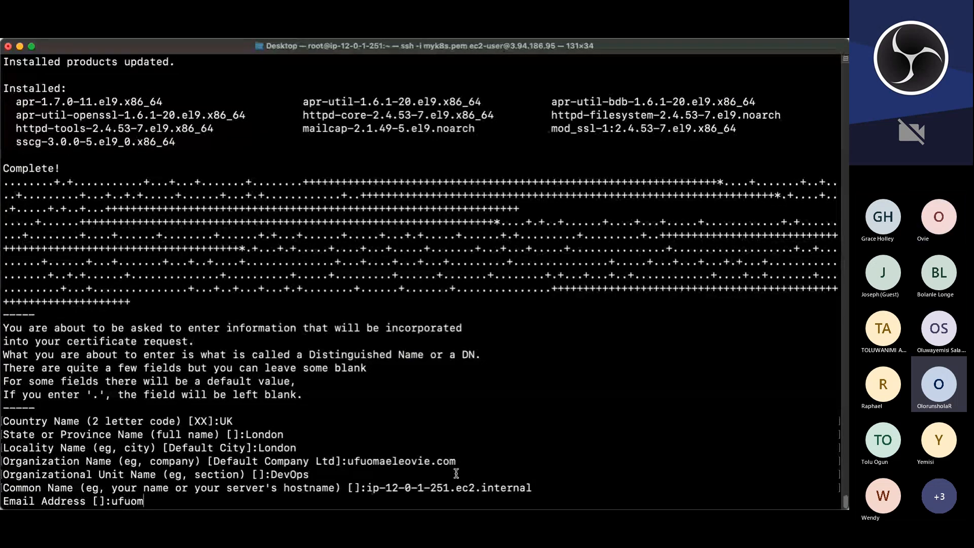
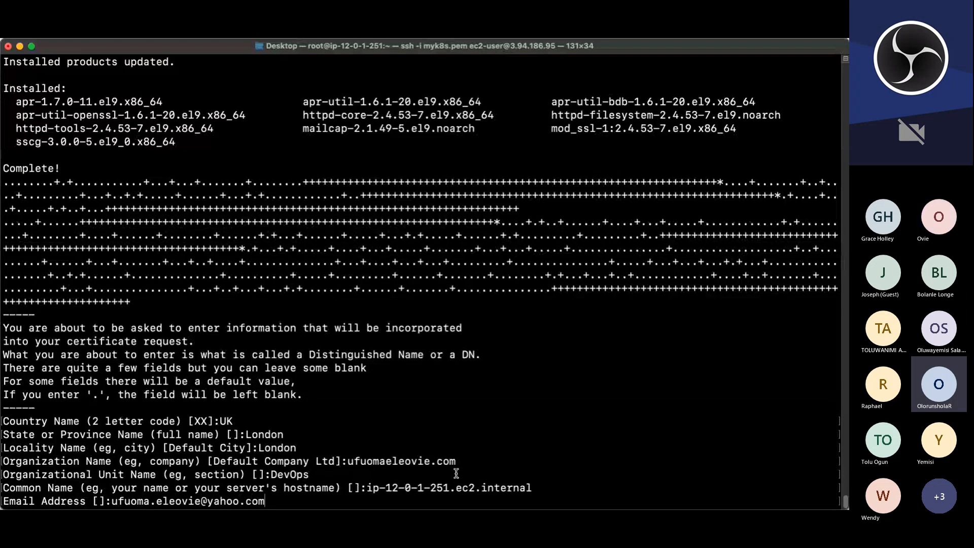
{"action": "key", "text": "Return"}
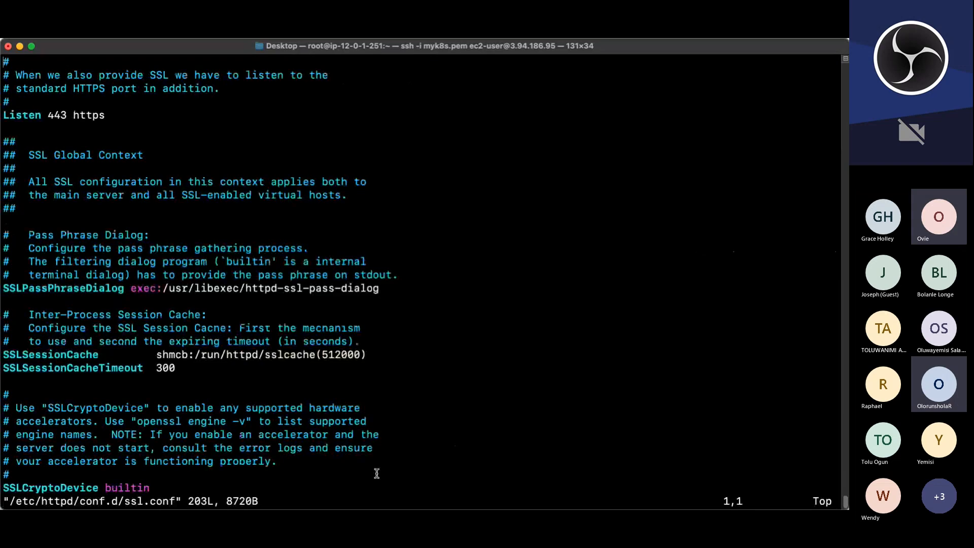
Step: In ssl.conf, change the SSLCertificateFile path to /etc/pki/tls/certs/project.crt
{"action": "key", "text": "Down"}
{"action": "key", "text": "Down"}
{"action": "key", "text": "Down"}
{"action": "key", "text": "Down"}
{"action": "key", "text": "Down"}
{"action": "key", "text": "Down"}
{"action": "key", "text": "Down"}
{"action": "key", "text": "Down"}
{"action": "key", "text": "Down"}
{"action": "key", "text": "Down"}
{"action": "key", "text": "Down"}
{"action": "key", "text": "Down"}
{"action": "key", "text": "Down"}
{"action": "key", "text": "Down"}
{"action": "key", "text": "Down"}
{"action": "key", "text": "Down"}
{"action": "key", "text": "Up"}
{"action": "key", "text": "Up"}
{"action": "key", "text": "Up"}
{"action": "key", "text": "Up"}
{"action": "key", "text": "Up"}
{"action": "key", "text": "Up"}
{"action": "key", "text": "Up"}
{"action": "key", "text": "Up"}
{"action": "key", "text": "Up"}
{"action": "key", "text": "Up"}
{"action": "key", "text": "Down"}
{"action": "key", "text": "Down"}
{"action": "key", "text": "Down"}
{"action": "key", "text": "Down"}
{"action": "key", "text": "Down"}
{"action": "key", "text": "Down"}
{"action": "key", "text": "Down"}
{"action": "key", "text": "Down"}
{"action": "key", "text": "Down"}
{"action": "key", "text": "Down"}
{"action": "key", "text": "Down"}
{"action": "key", "text": "Down"}
{"action": "key", "text": "Down"}
{"action": "key", "text": "Down"}
{"action": "key", "text": "Down"}
{"action": "key", "text": "Down"}
{"action": "key", "text": "Down"}
{"action": "key", "text": "Down"}
{"action": "key", "text": "Down"}
{"action": "key", "text": "Down"}
{"action": "key", "text": "Down"}
{"action": "key", "text": "Down"}
{"action": "key", "text": "Down"}
{"action": "key", "text": "Down"}
{"action": "key", "text": "Down"}
{"action": "key", "text": "Down"}
{"action": "key", "text": "Down"}
{"action": "key", "text": "Down"}
{"action": "key", "text": "Down"}
{"action": "key", "text": "Down"}
{"action": "key", "text": "Down"}
{"action": "key", "text": "Down"}
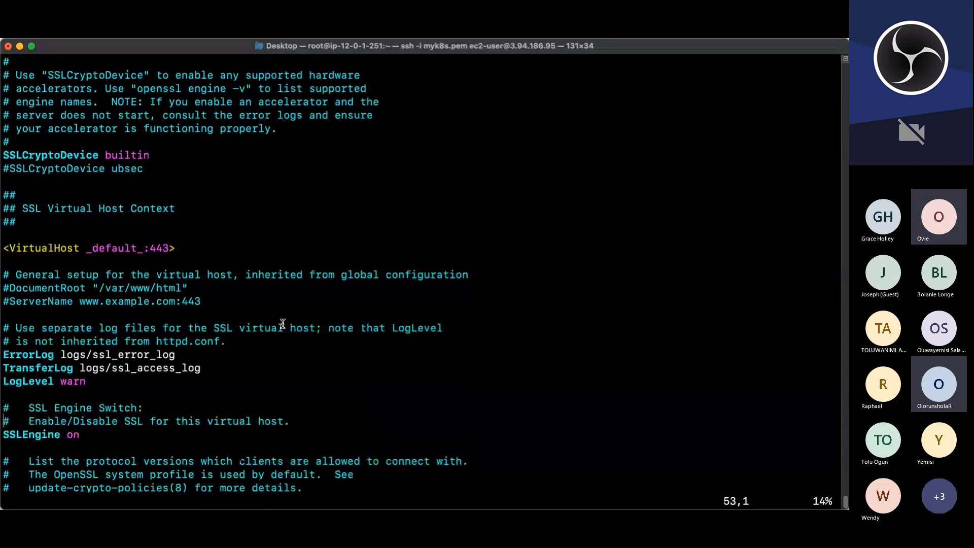
{"action": "key", "text": "Down"}
{"action": "key", "text": "Down"}
{"action": "key", "text": "Down"}
{"action": "key", "text": "Down"}
{"action": "key", "text": "Down"}
{"action": "key", "text": "Down"}
{"action": "key", "text": "Down"}
{"action": "key", "text": "Down"}
{"action": "key", "text": "Down"}
{"action": "key", "text": "Down"}
{"action": "key", "text": "Down"}
{"action": "key", "text": "Down"}
{"action": "key", "text": "Down"}
{"action": "key", "text": "Down"}
{"action": "key", "text": "Down"}
{"action": "key", "text": "Down"}
{"action": "key", "text": "Down"}
{"action": "key", "text": "Down"}
{"action": "key", "text": "Down"}
{"action": "key", "text": "Down"}
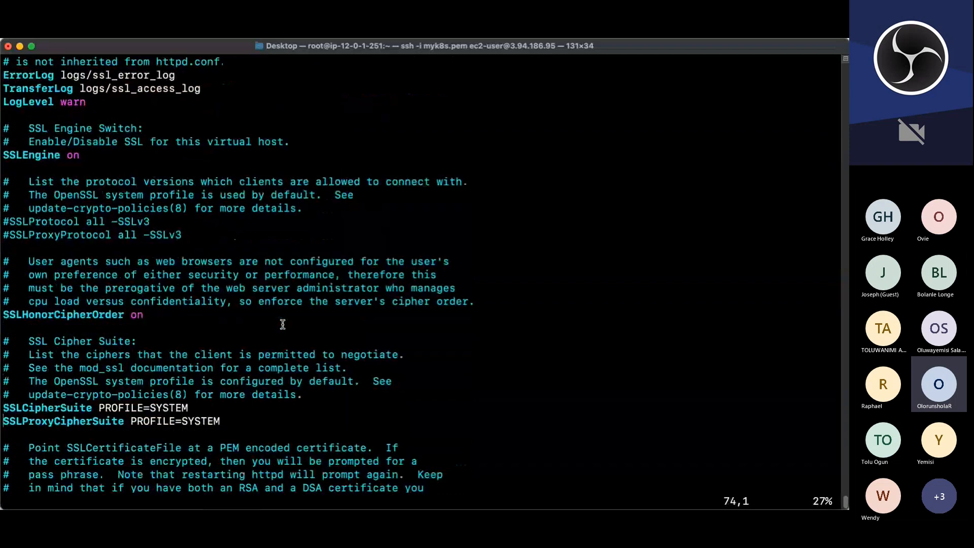
{"action": "key", "text": "Down"}
{"action": "key", "text": "Down"}
{"action": "key", "text": "Down"}
{"action": "key", "text": "Down"}
{"action": "key", "text": "Down"}
{"action": "key", "text": "Down"}
{"action": "key", "text": "Down"}
{"action": "key", "text": "Down"}
{"action": "key", "text": "Down"}
{"action": "key", "text": "Down"}
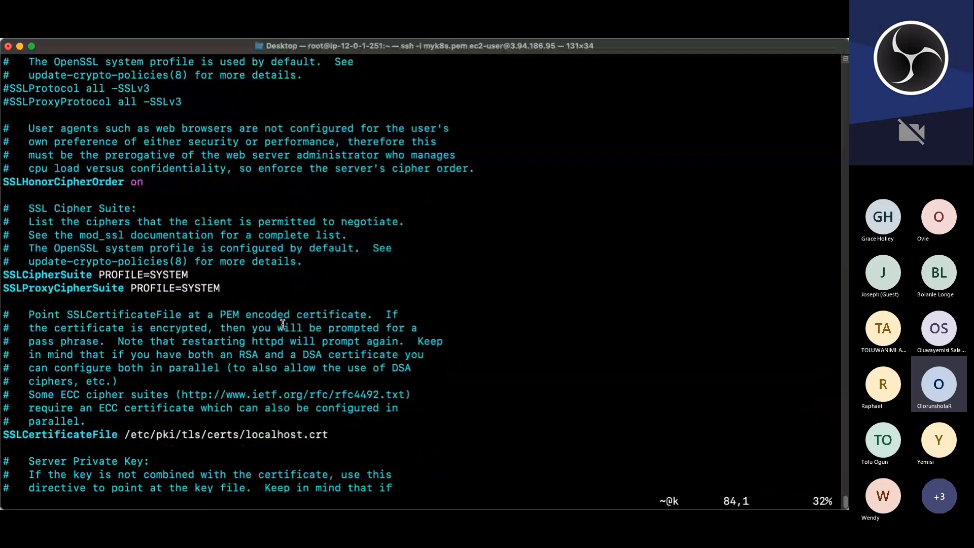
{"action": "key", "text": "Down"}
{"action": "key", "text": "Down"}
{"action": "key", "text": "Down"}
{"action": "key", "text": "Down"}
{"action": "key", "text": "Down"}
{"action": "key", "text": "Down"}
{"action": "key", "text": "Down"}
{"action": "key", "text": "Down"}
{"action": "key", "text": "Down"}
{"action": "key", "text": "Down"}
{"action": "key", "text": "Down"}
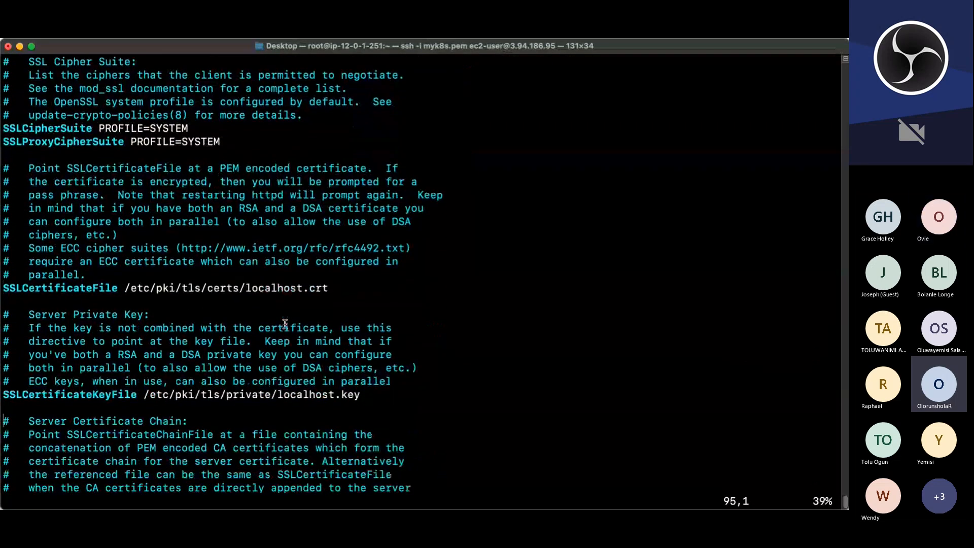
{"action": "key", "text": "a"}
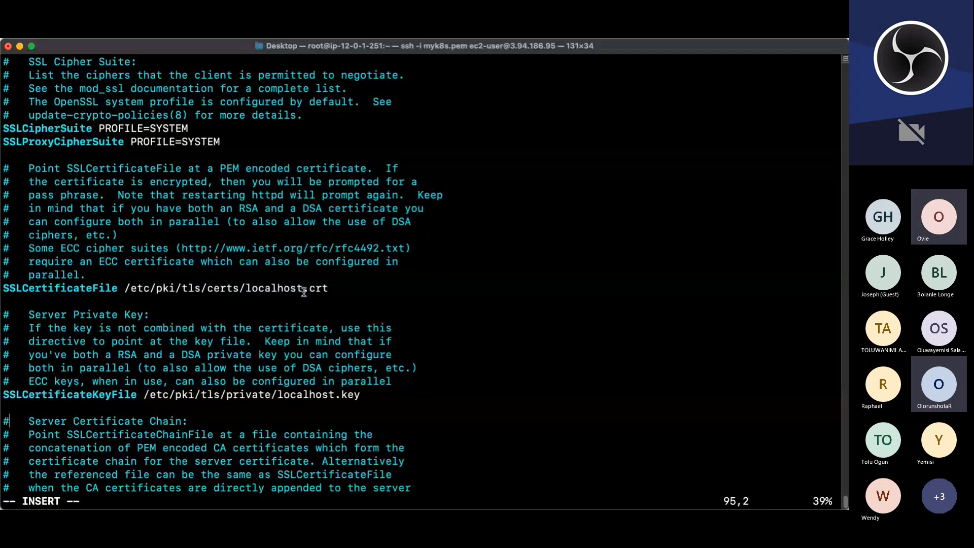
{"action": "left_click", "coordinate": [304, 292], "text": "shift"}
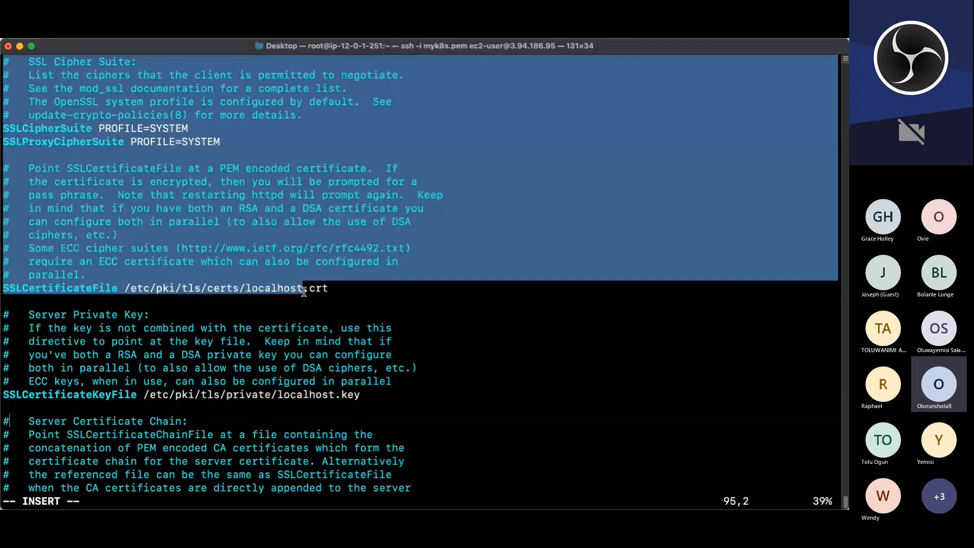
{"action": "left_click", "coordinate": [304, 291]}
{"action": "left_click", "coordinate": [303, 291]}
{"action": "key", "text": "BackSpace"}
{"action": "key", "text": "BackSpace"}
{"action": "key", "text": "BackSpace"}
{"action": "key", "text": "BackSpace"}
{"action": "key", "text": "BackSpace"}
{"action": "key", "text": "BackSpace"}
{"action": "key", "text": "BackSpace"}
{"action": "key", "text": "BackSpace"}
{"action": "key", "text": "BackSpace"}
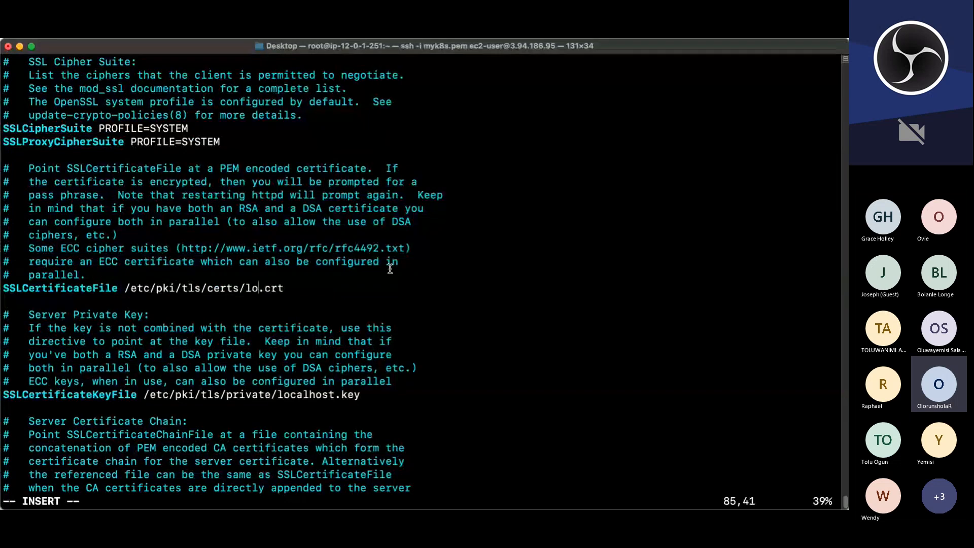
{"action": "type", "text": "project"}
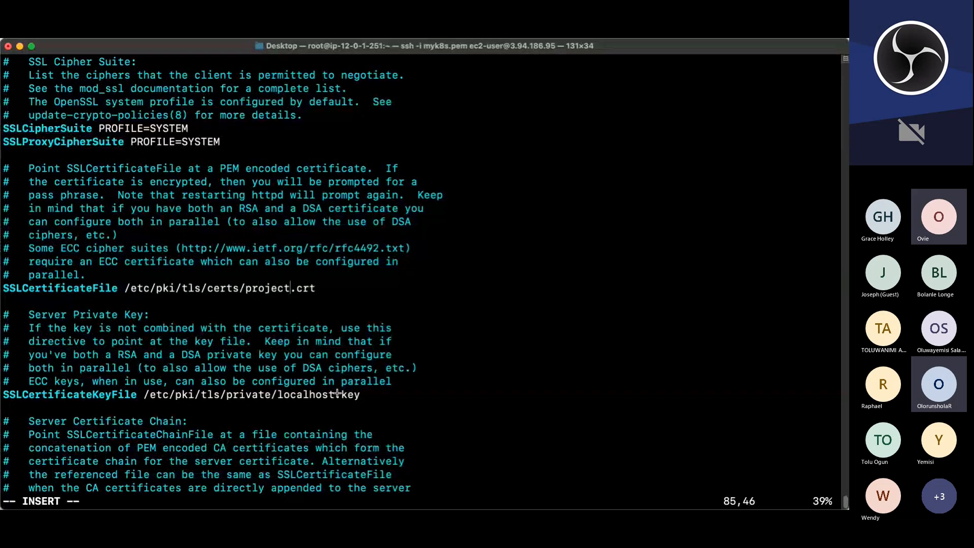
Step: Change the SSLCertificateKeyFile path to /etc/pki/tls/private/project.key and save ssl.conf
{"action": "left_click", "coordinate": [338, 395]}
{"action": "key", "text": "BackSpace"}
{"action": "key", "text": "BackSpace"}
{"action": "key", "text": "BackSpace"}
{"action": "key", "text": "BackSpace"}
{"action": "key", "text": "BackSpace"}
{"action": "key", "text": "BackSpace"}
{"action": "key", "text": "BackSpace"}
{"action": "key", "text": "BackSpace"}
{"action": "key", "text": "BackSpace"}
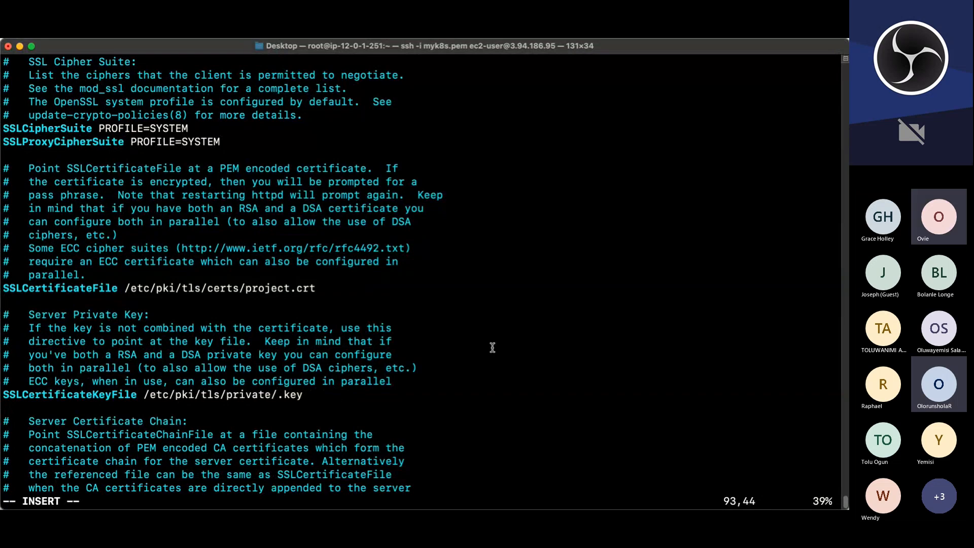
{"action": "type", "text": "project"}
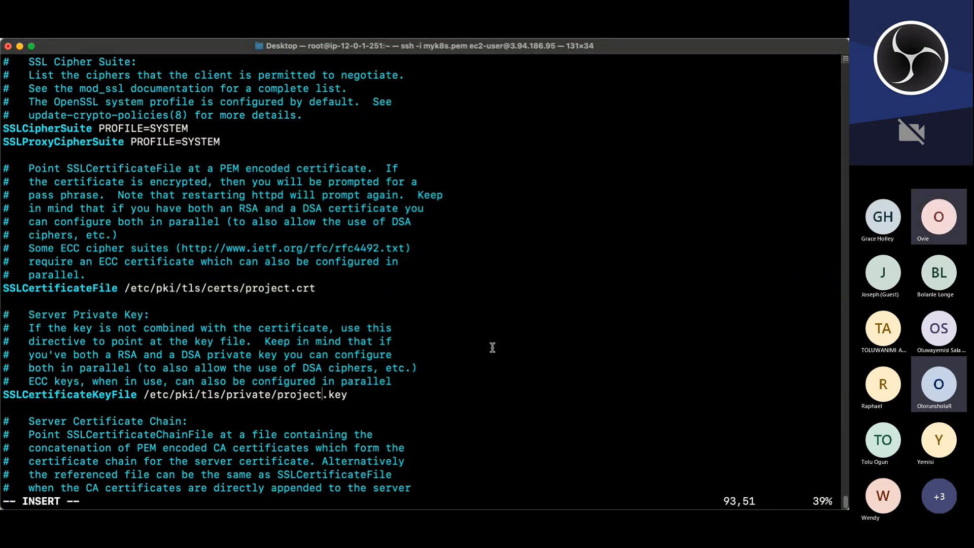
{"action": "key", "text": "Escape"}
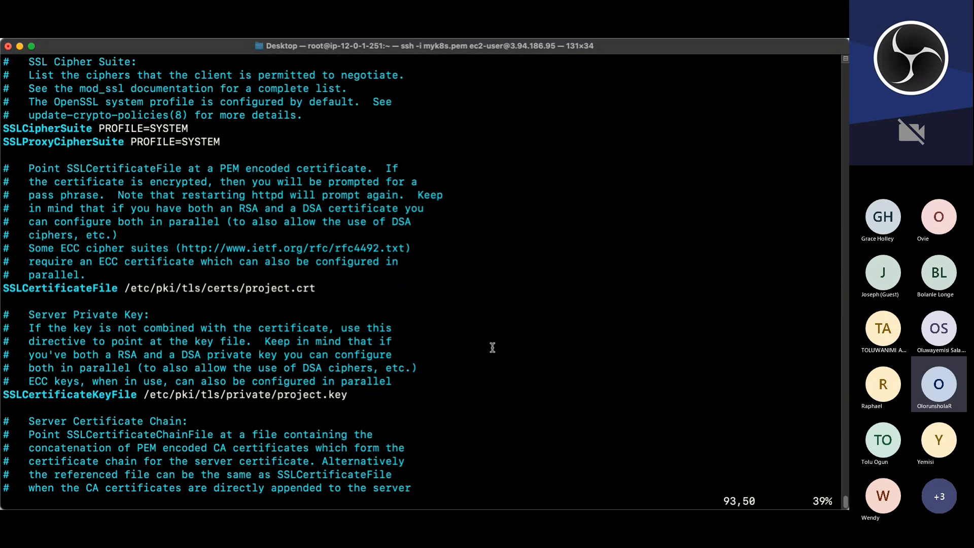
{"action": "key", "text": "Down"}
{"action": "key", "text": "Down"}
{"action": "key", "text": "Down"}
{"action": "key", "text": "Down"}
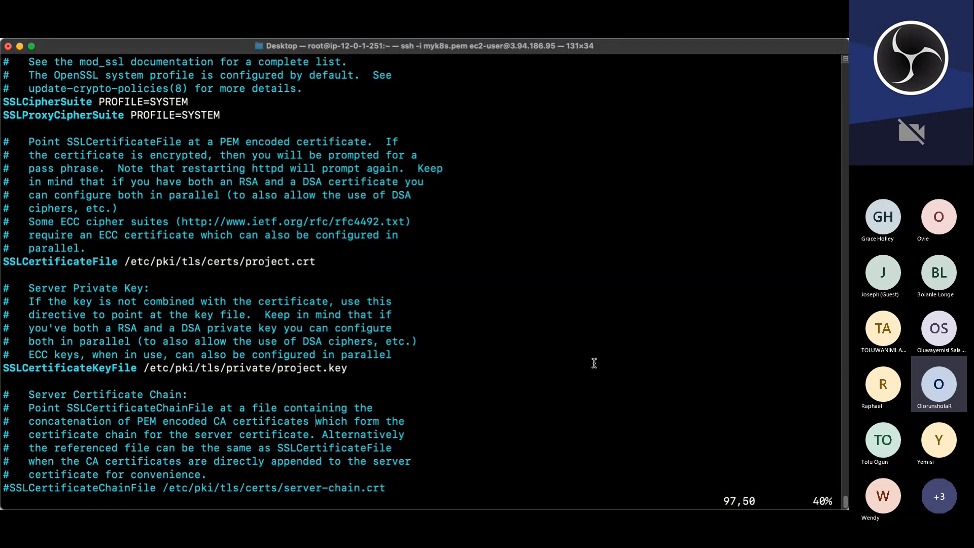
{"action": "key", "text": "Down"}
{"action": "key", "text": "Down"}
{"action": "key", "text": "Down"}
{"action": "key", "text": "Down"}
{"action": "key", "text": "Down"}
{"action": "key", "text": "Down"}
{"action": "key", "text": "Down"}
{"action": "key", "text": "Down"}
{"action": "key", "text": "Down"}
{"action": "key", "text": "Down"}
{"action": "key", "text": "Down"}
{"action": "key", "text": "Down"}
{"action": "key", "text": "Down"}
{"action": "key", "text": "Down"}
{"action": "key", "text": "Down"}
{"action": "key", "text": "Down"}
{"action": "key", "text": "Down"}
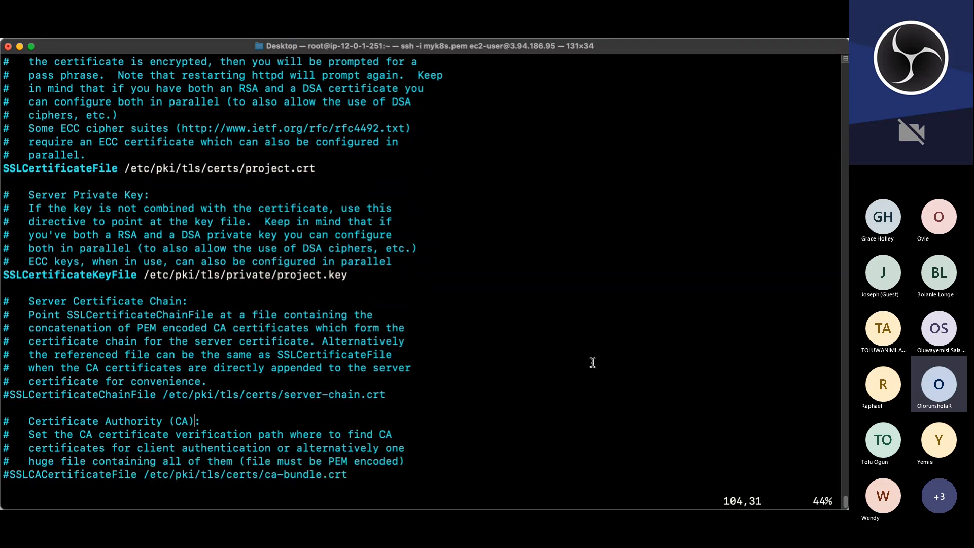
{"action": "key", "text": "Down"}
{"action": "key", "text": "Down"}
{"action": "key", "text": "Down"}
{"action": "key", "text": "Down"}
{"action": "key", "text": "Down"}
{"action": "key", "text": "Down"}
{"action": "key", "text": "Down"}
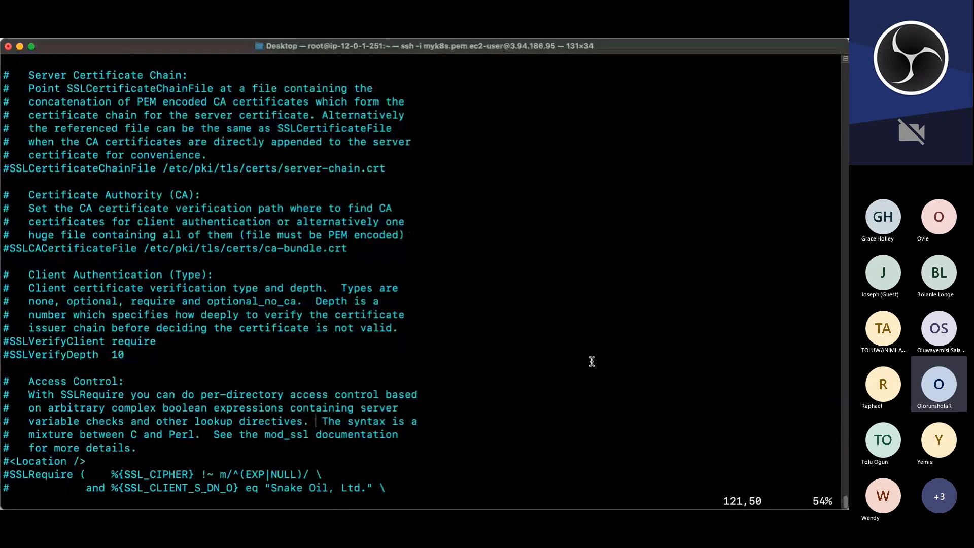
{"action": "key", "text": "Down"}
{"action": "key", "text": "Down"}
{"action": "key", "text": "Down"}
{"action": "key", "text": "Down"}
{"action": "key", "text": "Down"}
{"action": "key", "text": "Down"}
{"action": "key", "text": "Down"}
{"action": "key", "text": "Down"}
{"action": "key", "text": "Down"}
{"action": "key", "text": "Down"}
{"action": "key", "text": "Down"}
{"action": "key", "text": "Down"}
{"action": "key", "text": "Down"}
{"action": "key", "text": "Down"}
{"action": "key", "text": "Down"}
{"action": "key", "text": "Down"}
{"action": "key", "text": "Down"}
{"action": "key", "text": "Down"}
{"action": "key", "text": "Down"}
{"action": "key", "text": "Down"}
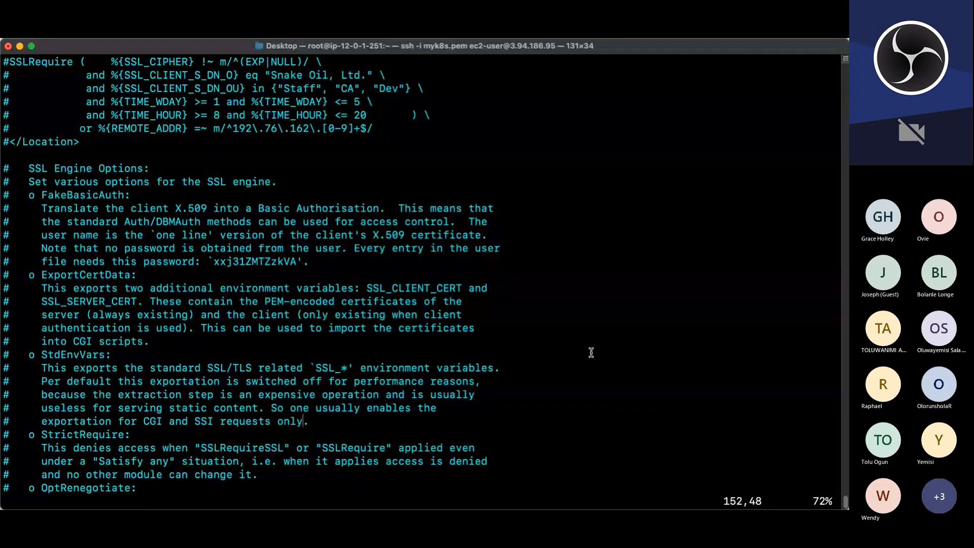
{"action": "type", "text": ":wq"}
{"action": "key", "text": "Return"}
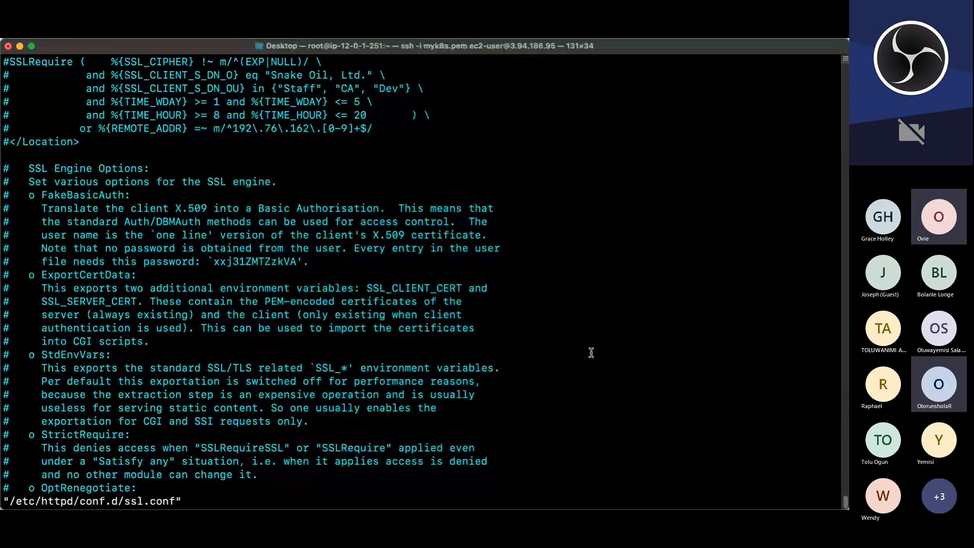
Step: Clear the terminal, exit the root shell and log out of the instance
{"action": "type", "text": "c"}
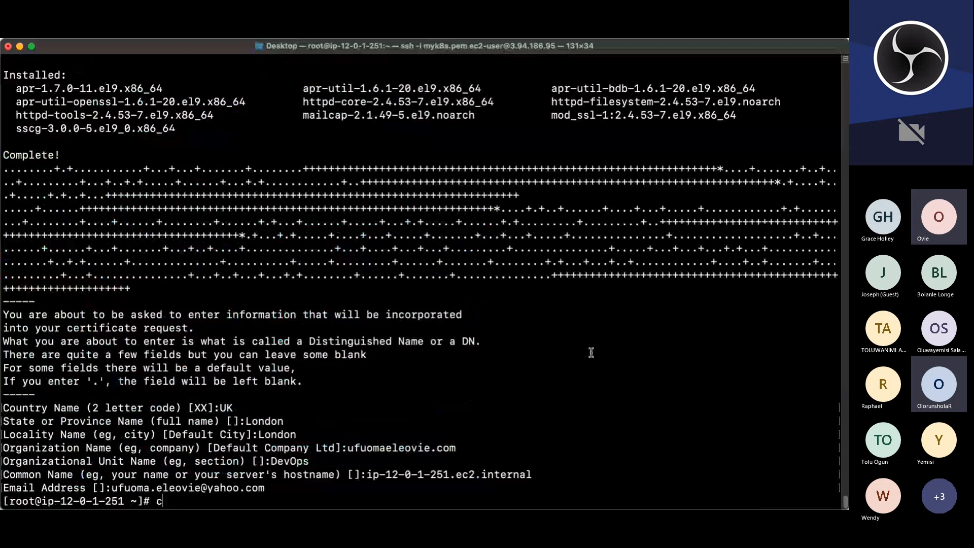
{"action": "type", "text": "lear"}
{"action": "key", "text": "Return"}
{"action": "key", "text": "ctrl+l"}
{"action": "type", "text": "exit"}
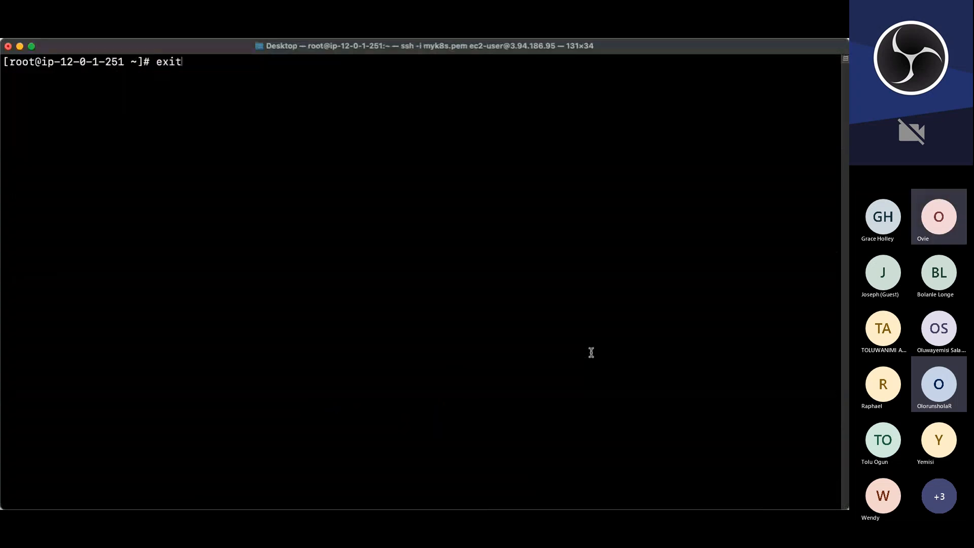
{"action": "key", "text": "Return"}
{"action": "type", "text": "logout"}
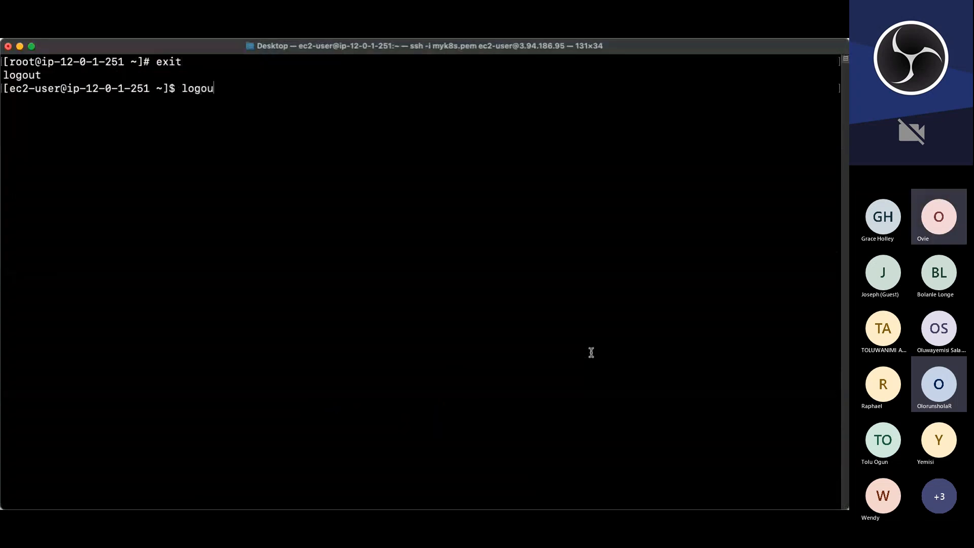
{"action": "key", "text": "Return"}
{"action": "type", "text": "clear"}
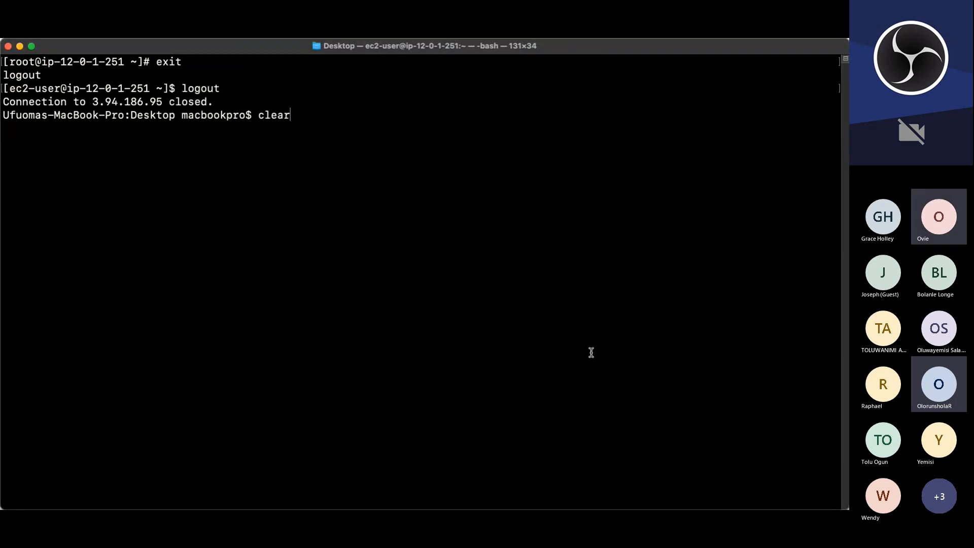
{"action": "key", "text": "Return"}
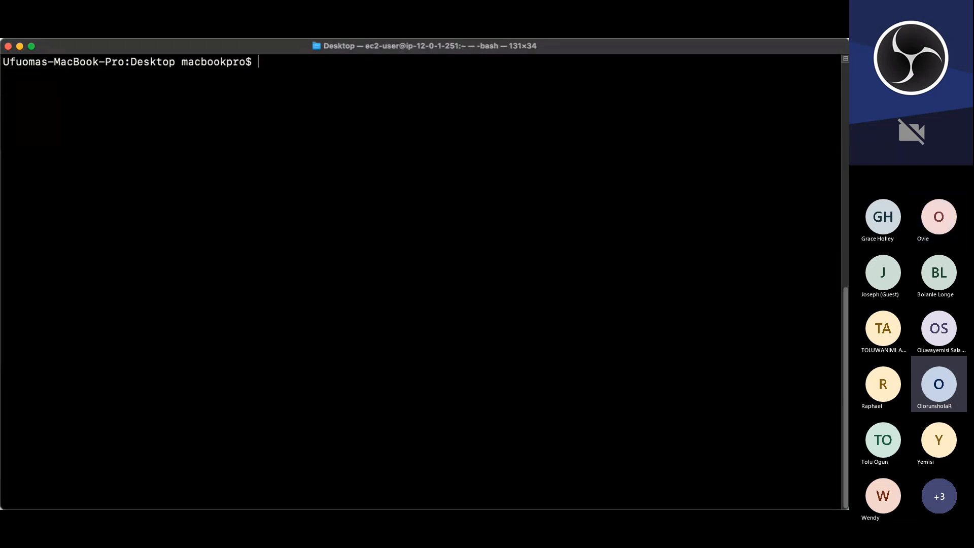
{"action": "key", "text": "super+Tab"}
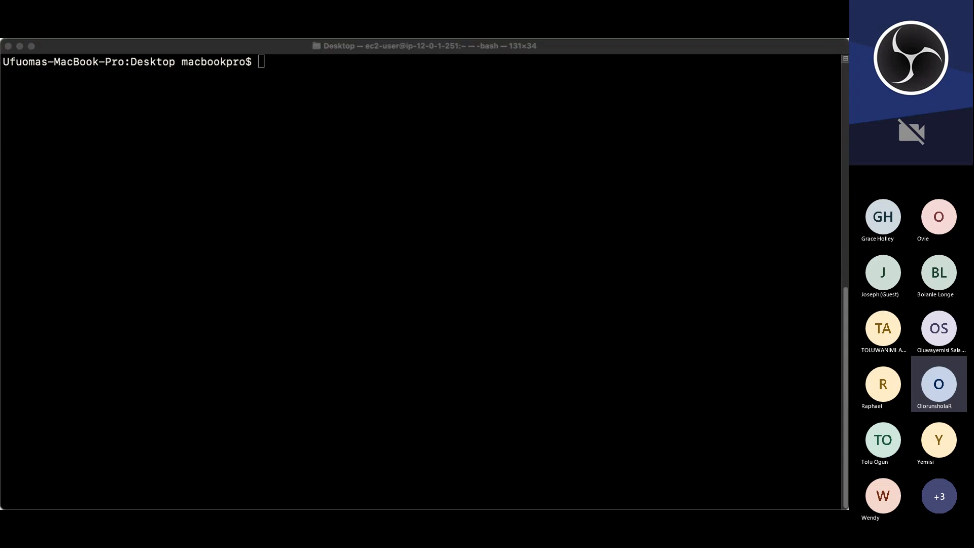
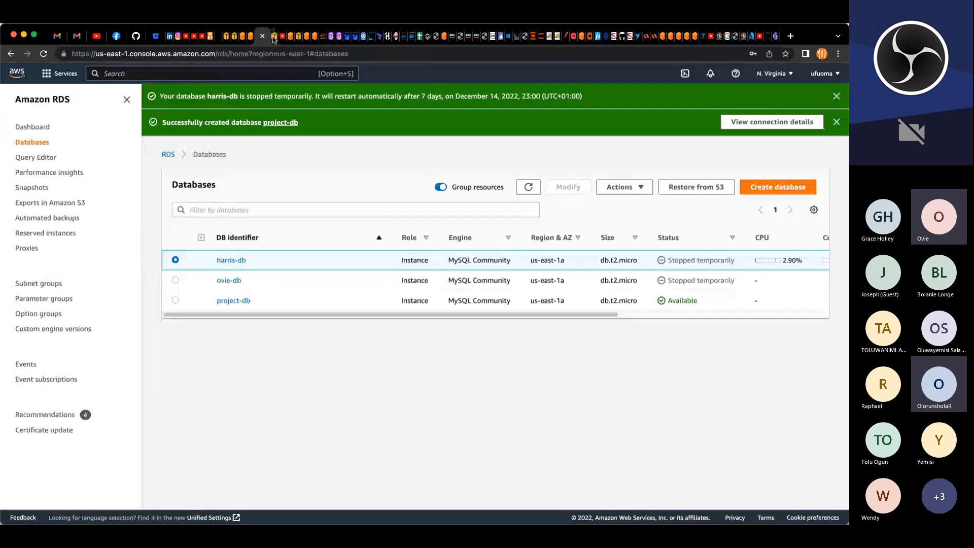
Step: Switch to the EC2 instances tab and start creating an image from the bastion instance
{"action": "left_click", "coordinate": [274, 36]}
{"action": "left_click", "coordinate": [132, 168]}
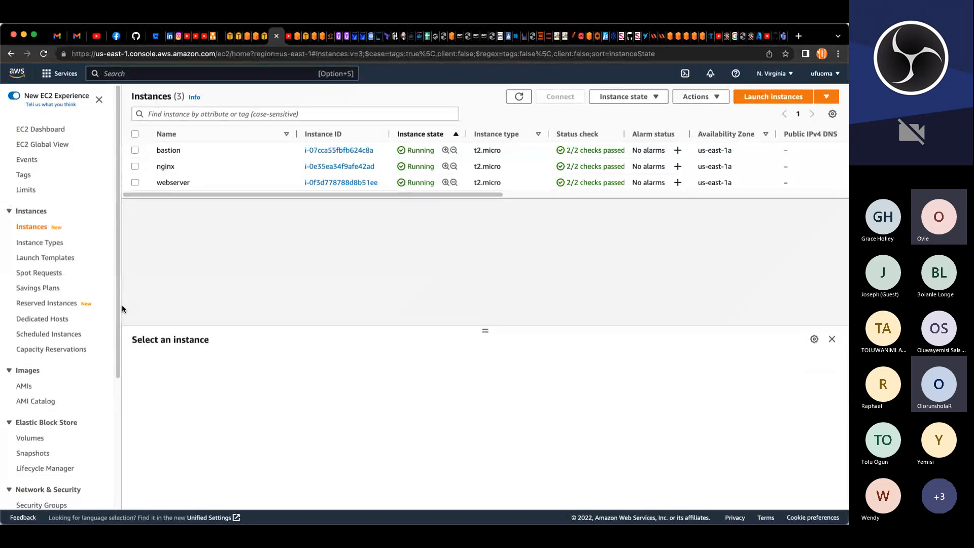
{"action": "scroll", "coordinate": [107, 302], "scroll_direction": "down", "scroll_amount": 3}
{"action": "scroll", "coordinate": [107, 299], "scroll_direction": "up", "scroll_amount": 3}
{"action": "left_click", "coordinate": [134, 150]}
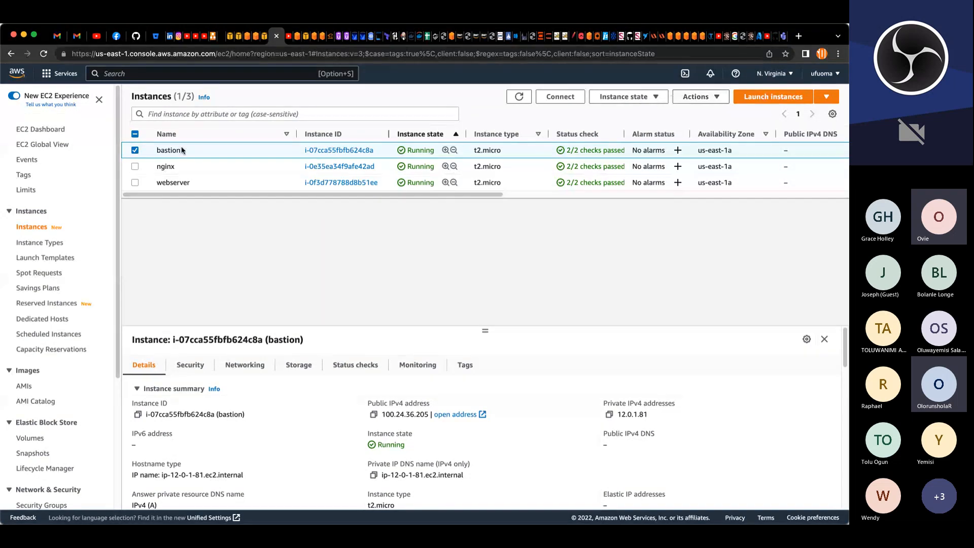
{"action": "left_click", "coordinate": [699, 97]}
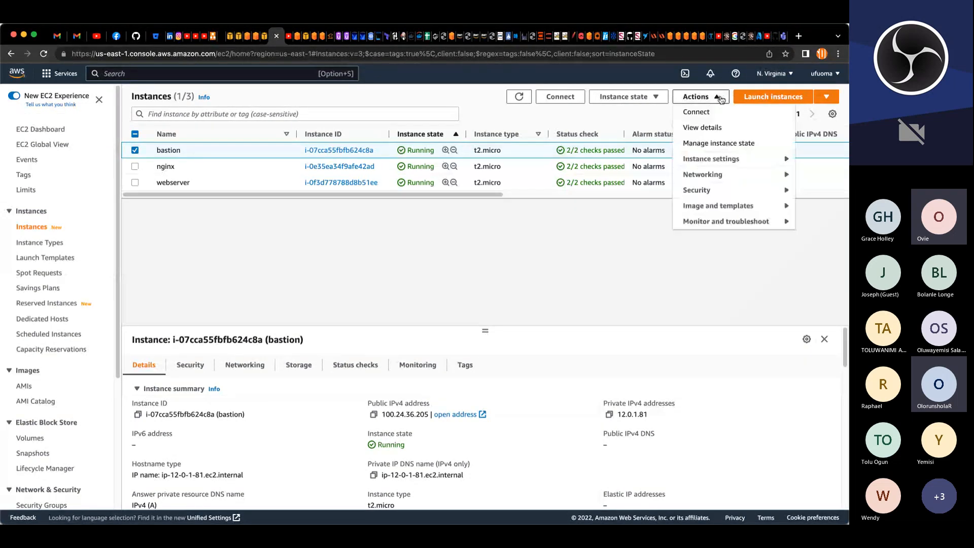
{"action": "mouse_move", "coordinate": [721, 205]}
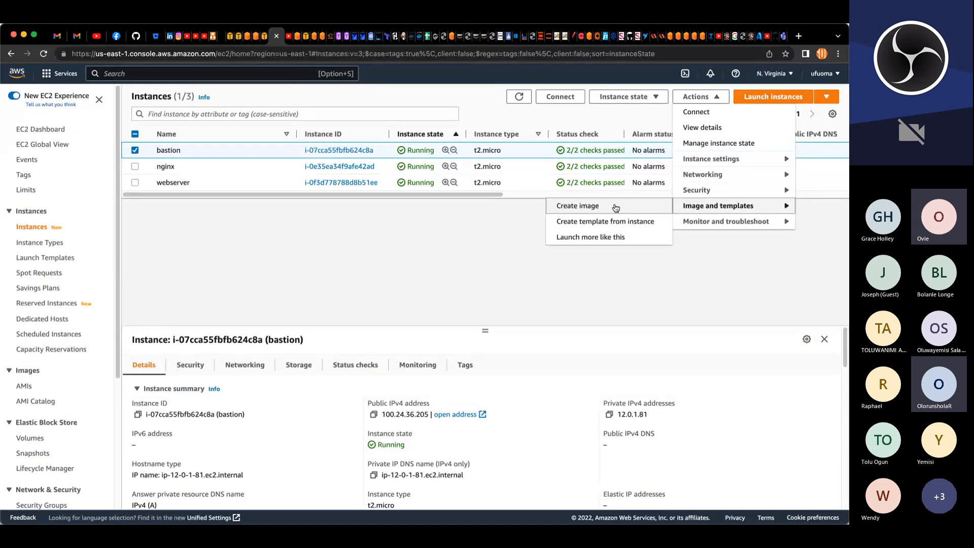
{"action": "left_click", "coordinate": [568, 203]}
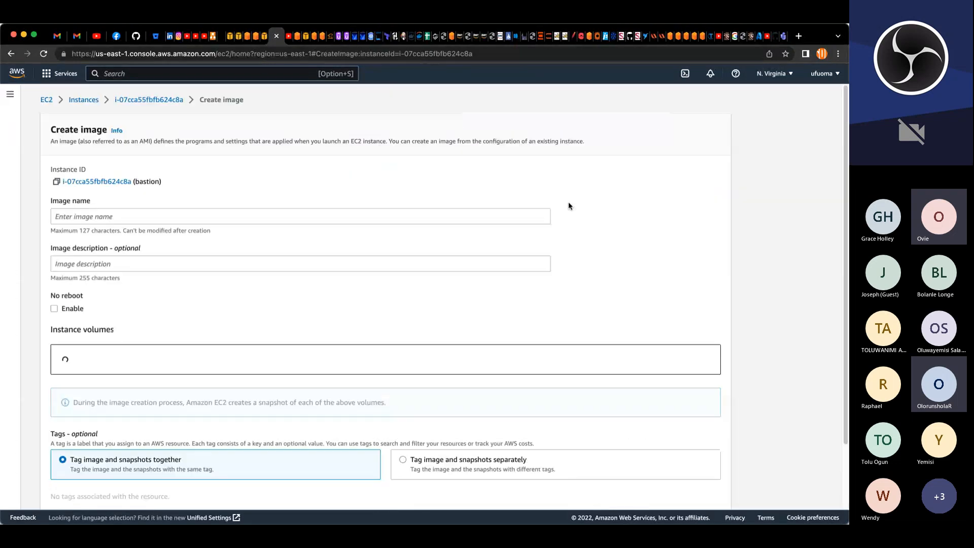
Step: Name the image project-bastion-ami and give it the description "ami created for bastion host"
{"action": "left_click", "coordinate": [296, 216]}
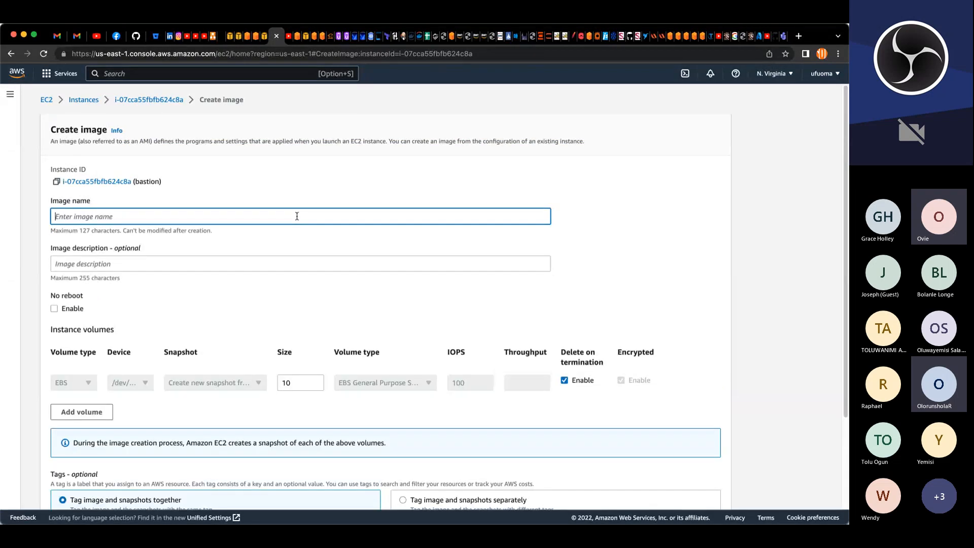
{"action": "type", "text": "project-bastion-ami"}
{"action": "left_click", "coordinate": [232, 260]}
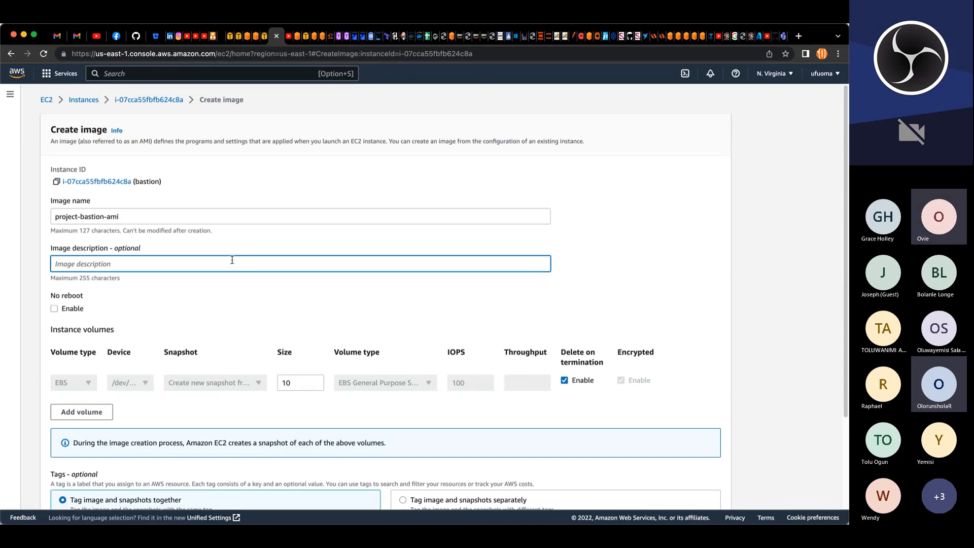
{"action": "type", "text": "ami created from bb"}
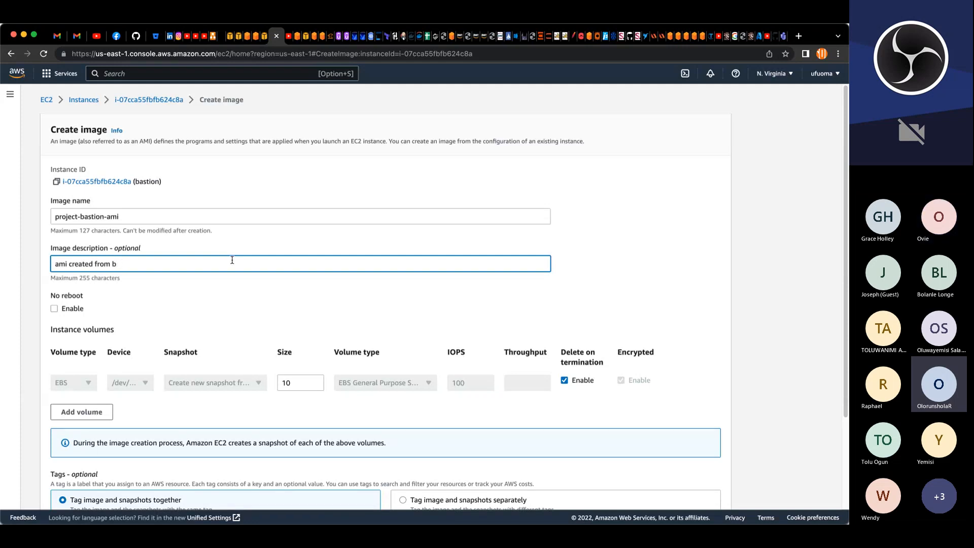
{"action": "key", "text": "BackSpace"}
{"action": "key", "text": "BackSpace"}
{"action": "key", "text": "BackSpace"}
{"action": "key", "text": "BackSpace"}
{"action": "key", "text": "BackSpace"}
{"action": "type", "text": "or bas"}
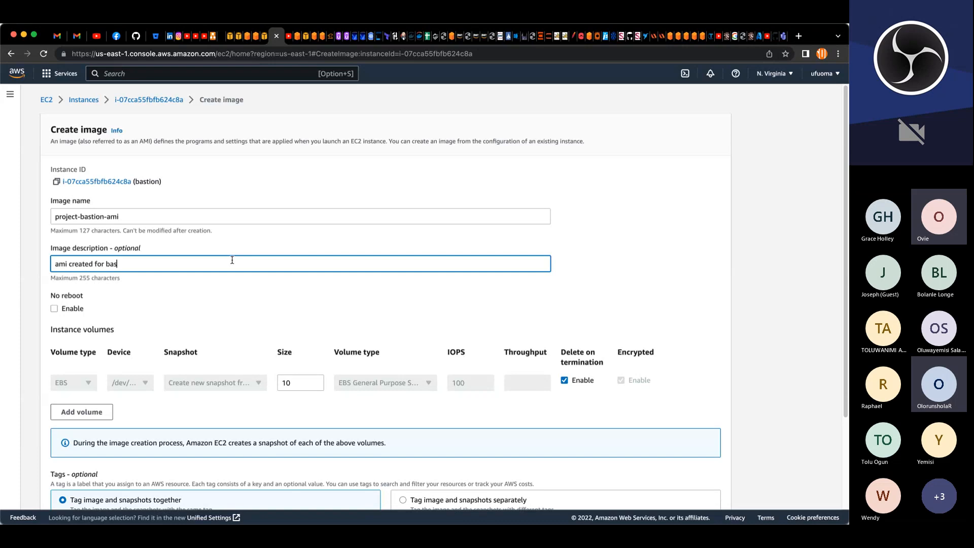
{"action": "type", "text": "tion host"}
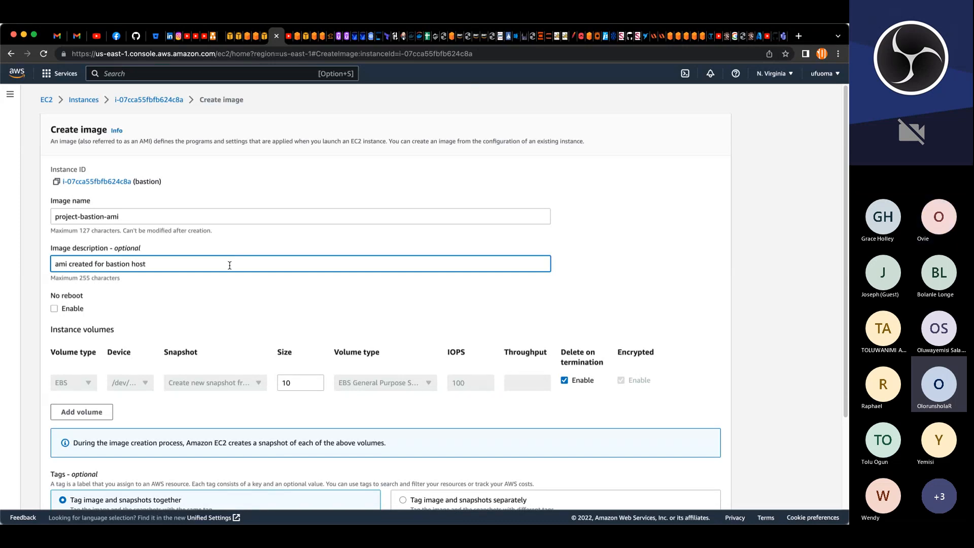
Step: Add a Name tag with value project-bastion-ami and create the bastion image
{"action": "scroll", "coordinate": [223, 267], "scroll_direction": "down", "scroll_amount": 1}
{"action": "scroll", "coordinate": [224, 268], "scroll_direction": "down", "scroll_amount": 5}
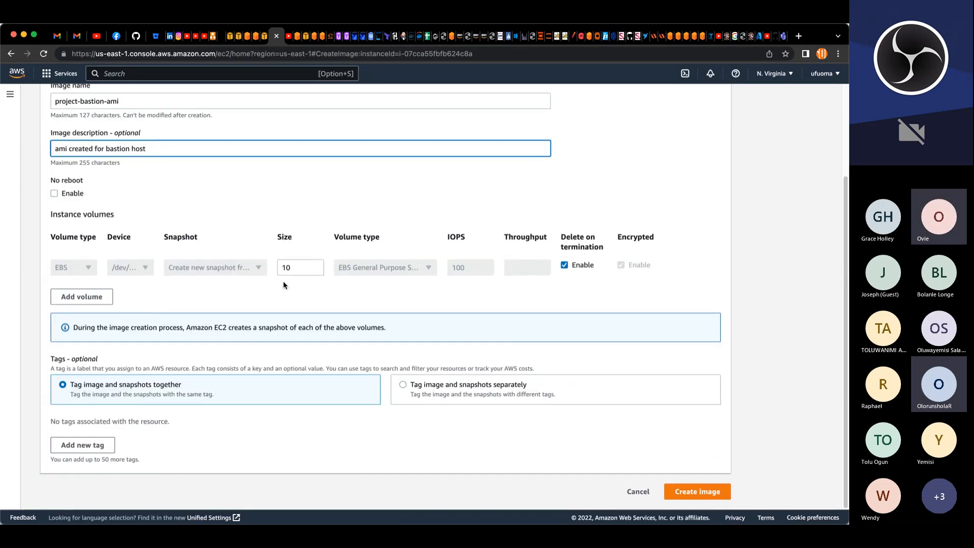
{"action": "left_click", "coordinate": [100, 444]}
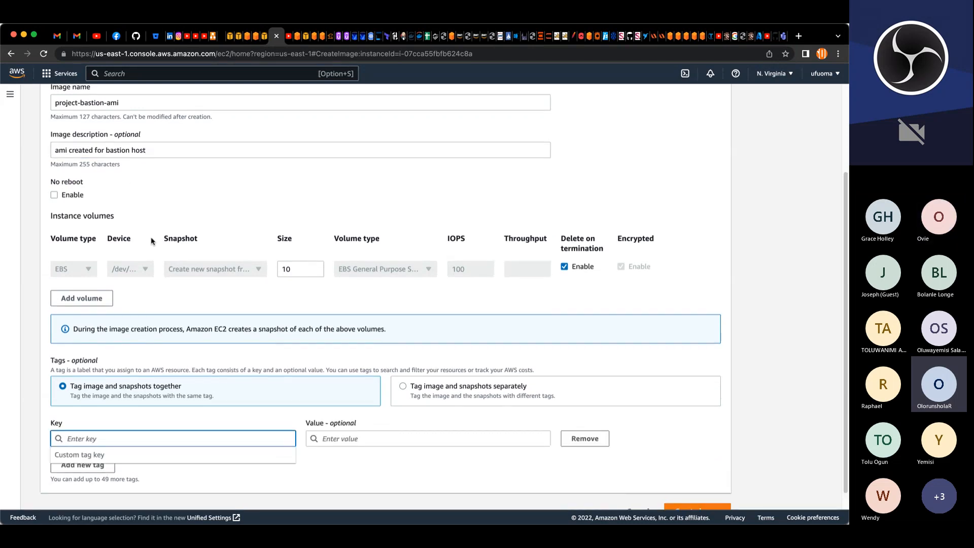
{"action": "scroll", "coordinate": [150, 236], "scroll_direction": "up", "scroll_amount": 5}
{"action": "triple_click", "coordinate": [78, 216]}
{"action": "key", "text": "super+c"}
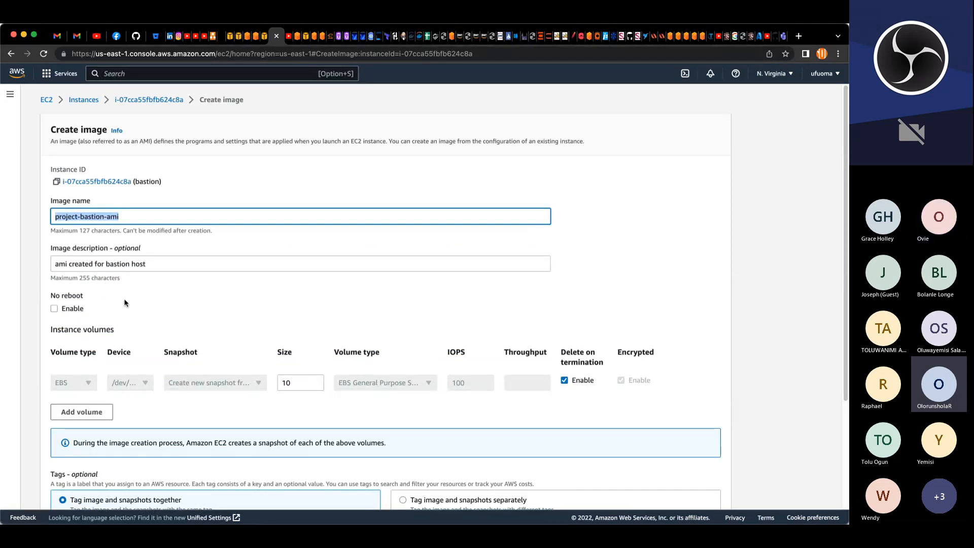
{"action": "scroll", "coordinate": [142, 334], "scroll_direction": "down", "scroll_amount": 5}
{"action": "type", "text": "NN"}
{"action": "key", "text": "BackSpace"}
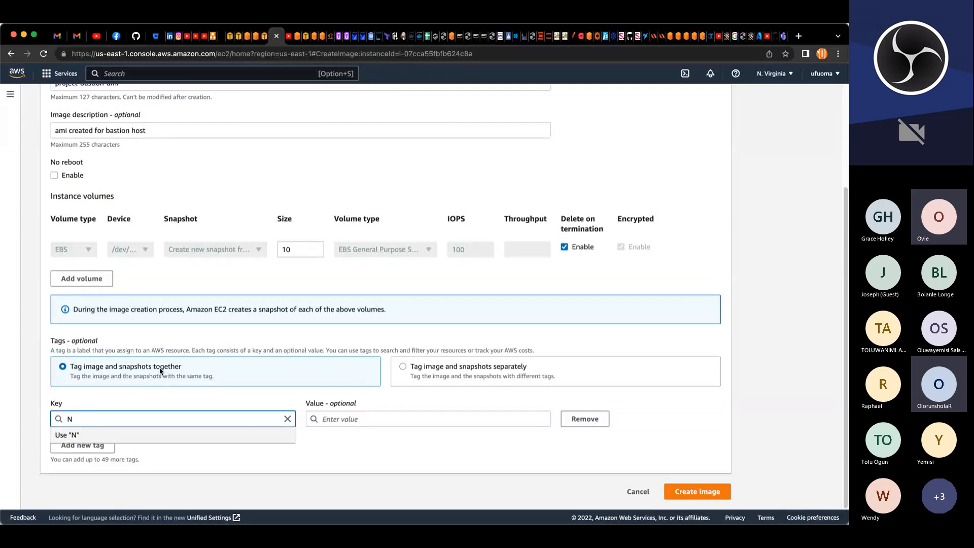
{"action": "type", "text": "ame"}
{"action": "key", "text": "Tab"}
{"action": "key", "text": "super+v"}
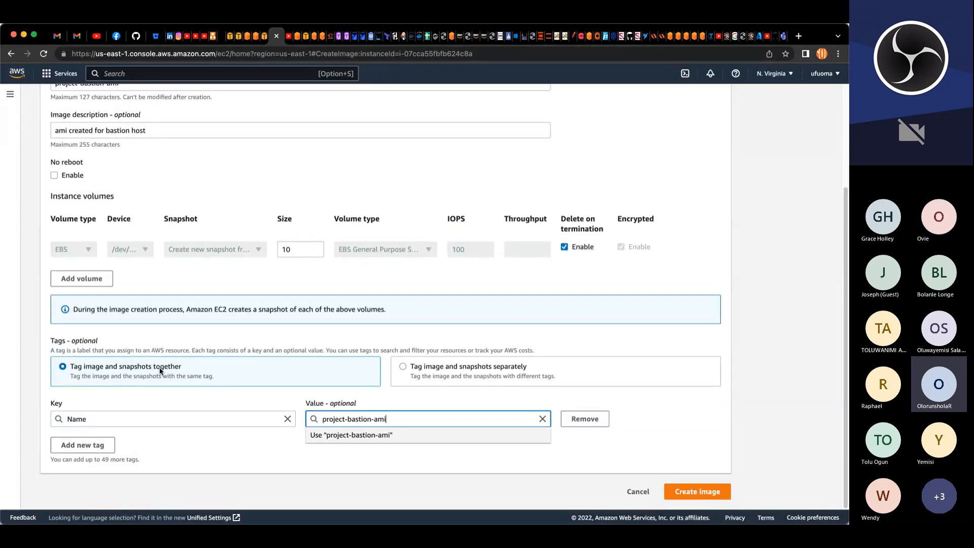
{"action": "key", "text": "Return"}
{"action": "left_click", "coordinate": [673, 488]}
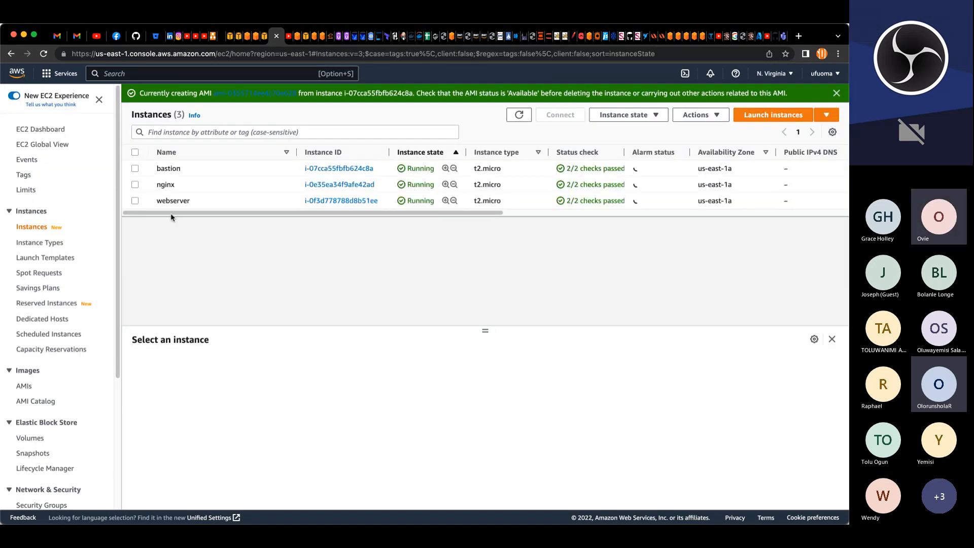
Step: Start creating an image from the nginx instance, naming it project-nginx-ami
{"action": "left_click", "coordinate": [134, 184]}
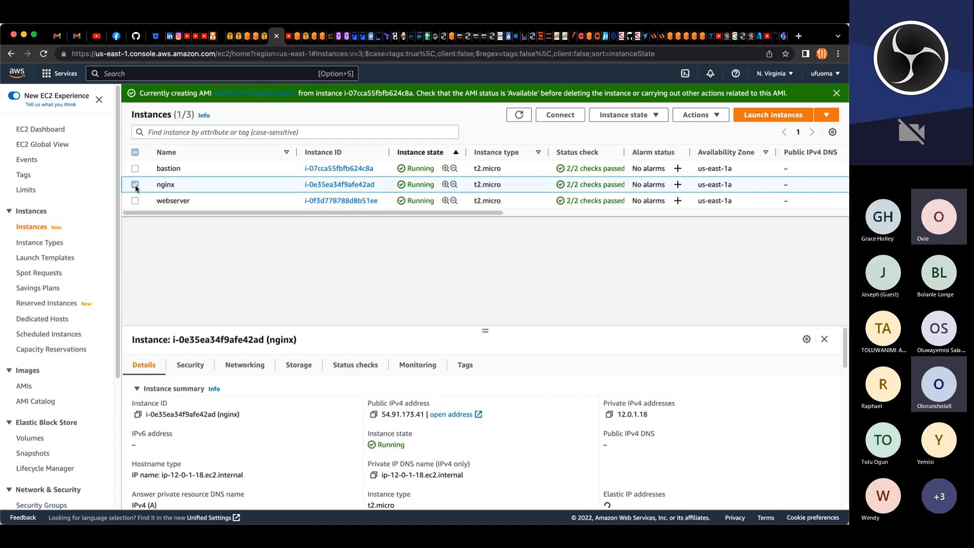
{"action": "left_click", "coordinate": [697, 116]}
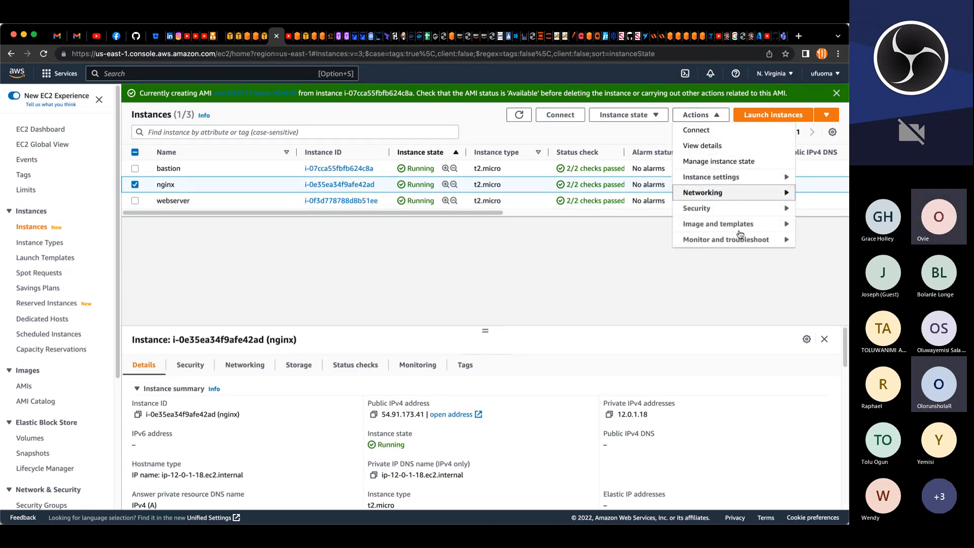
{"action": "mouse_move", "coordinate": [714, 229]}
{"action": "left_click", "coordinate": [565, 226]}
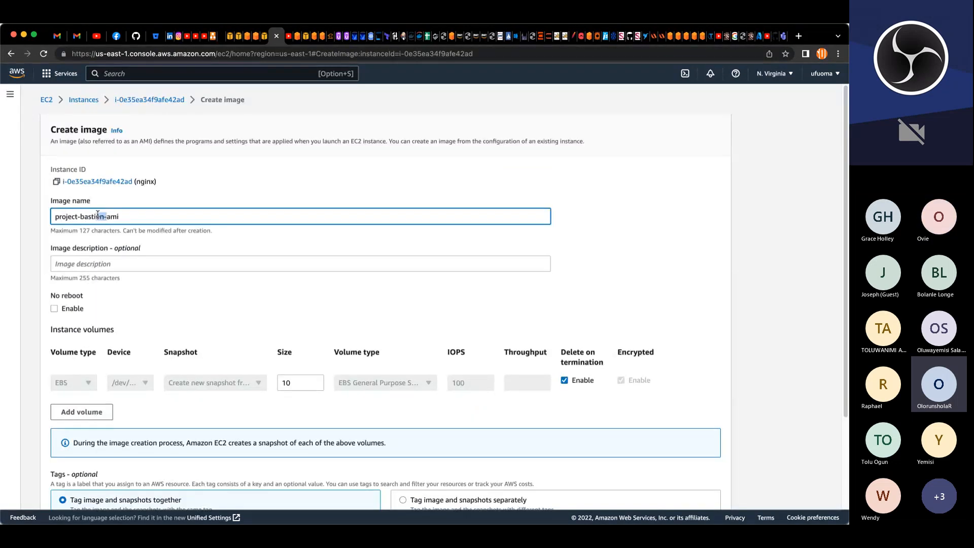
{"action": "left_click_drag", "start_coordinate": [105, 216], "coordinate": [80, 216]}
{"action": "type", "text": "nginx"}
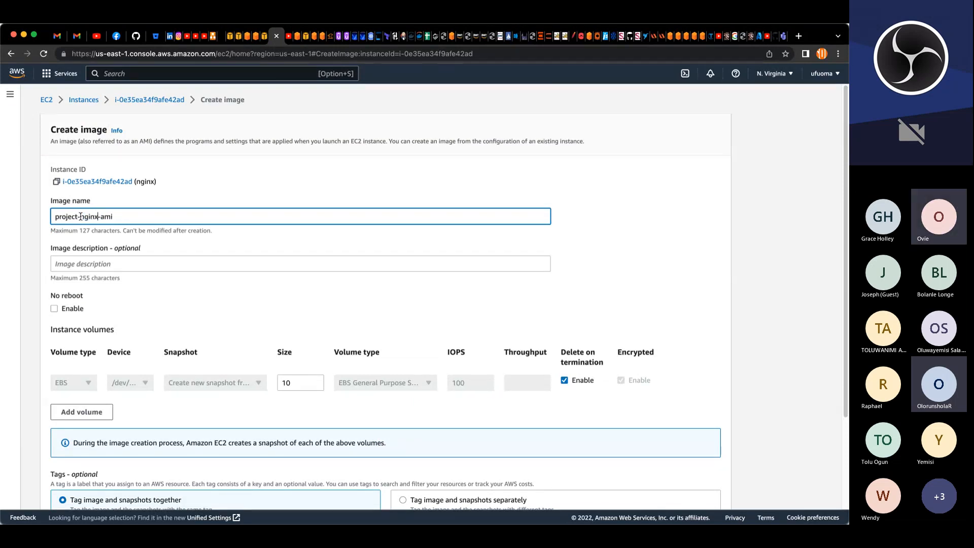
{"action": "left_click_drag", "start_coordinate": [115, 216], "coordinate": [53, 216]}
{"action": "key", "text": "super+c"}
Step: Set the nginx image description to "ami created for nginx server"
{"action": "scroll", "coordinate": [121, 312], "scroll_direction": "down", "scroll_amount": 3}
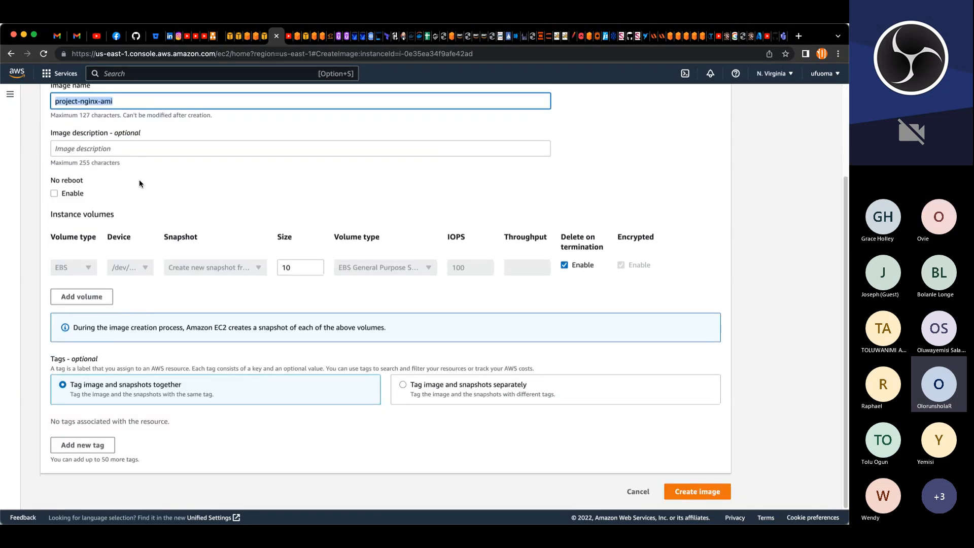
{"action": "left_click", "coordinate": [133, 148]}
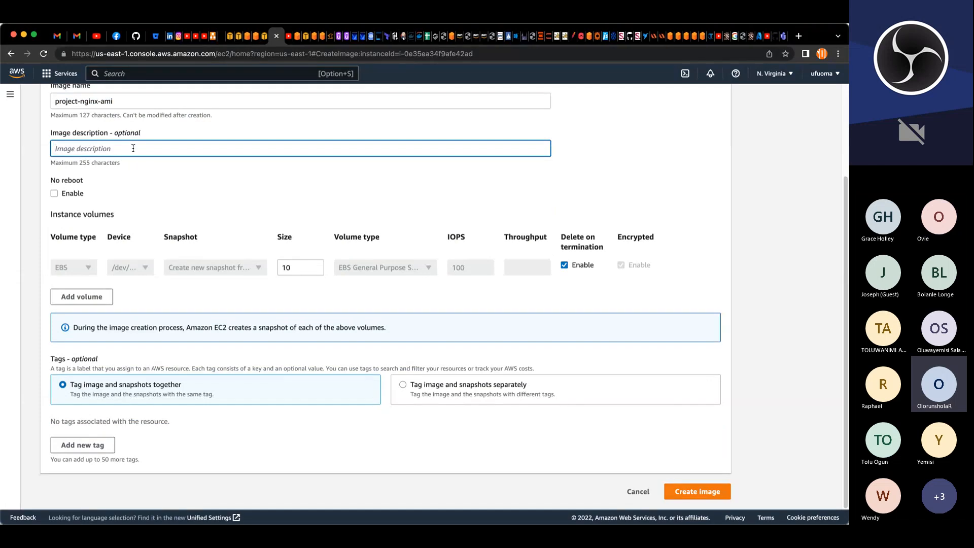
{"action": "type", "text": "ami cra"}
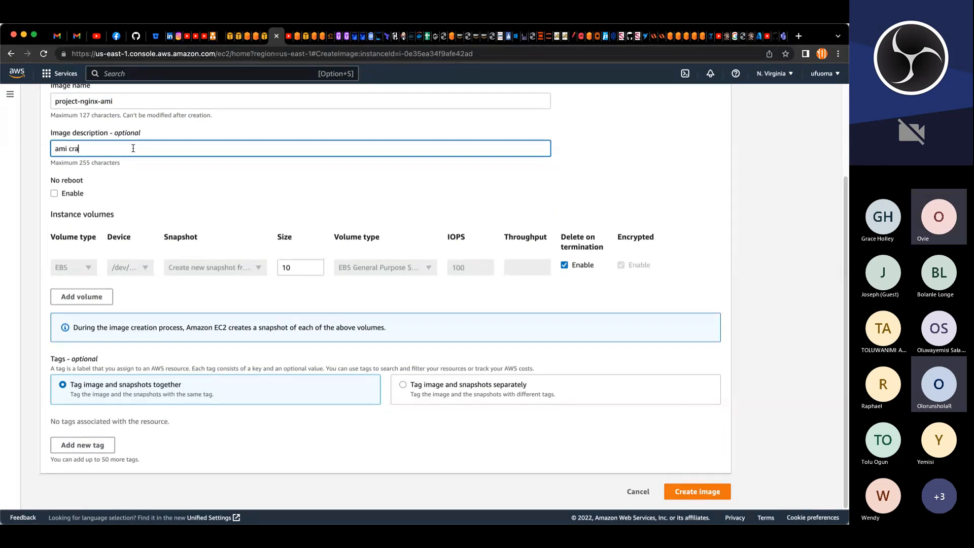
{"action": "key", "text": "BackSpace"}
{"action": "type", "text": "eated for nginx"}
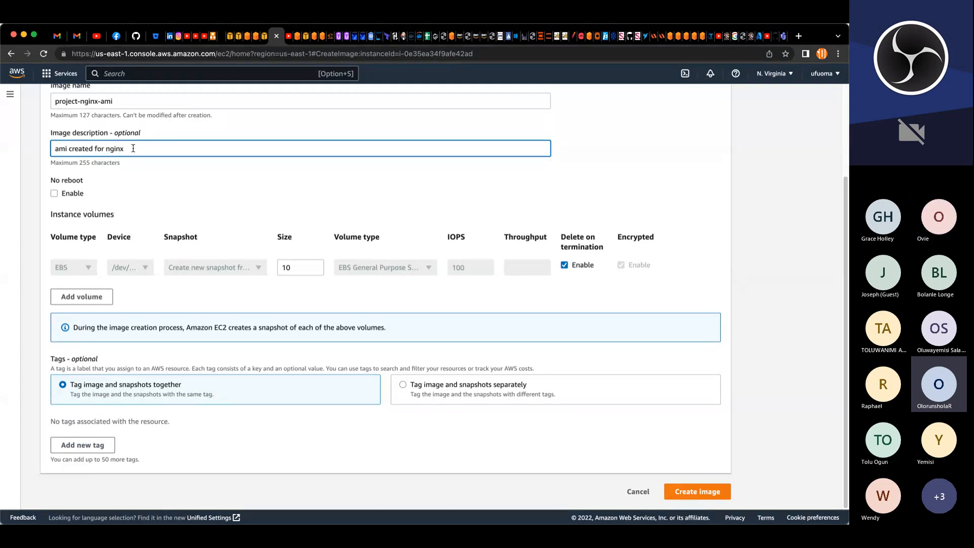
{"action": "type", "text": " server"}
Step: Add a Name tag with value project-nginx-ami and create the nginx image
{"action": "left_click", "coordinate": [77, 445]}
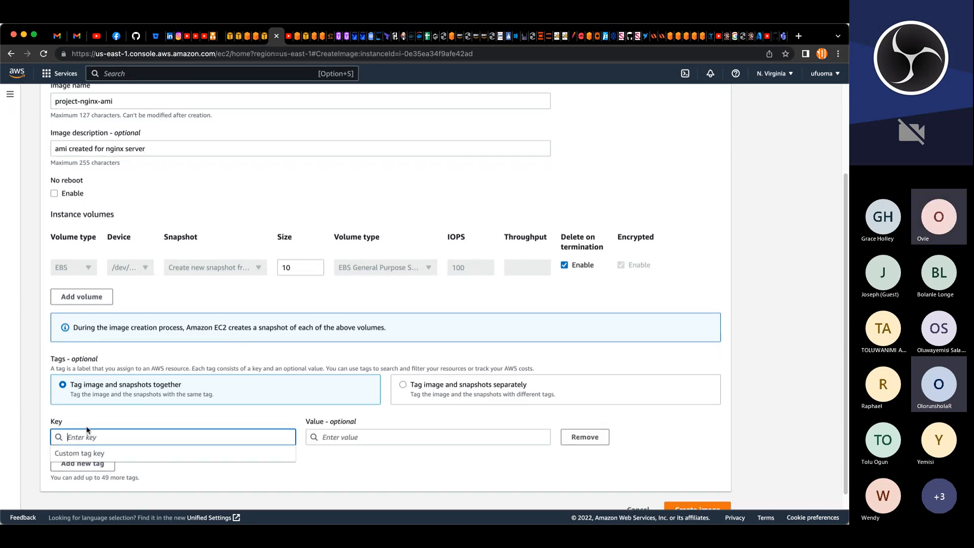
{"action": "type", "text": "Name"}
{"action": "key", "text": "Tab"}
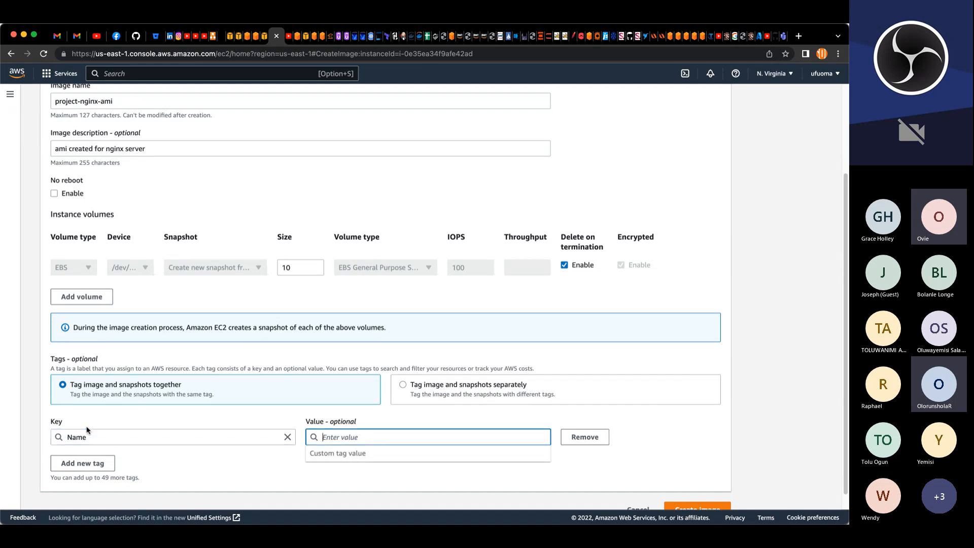
{"action": "key", "text": "super+v"}
{"action": "left_click", "coordinate": [532, 488]}
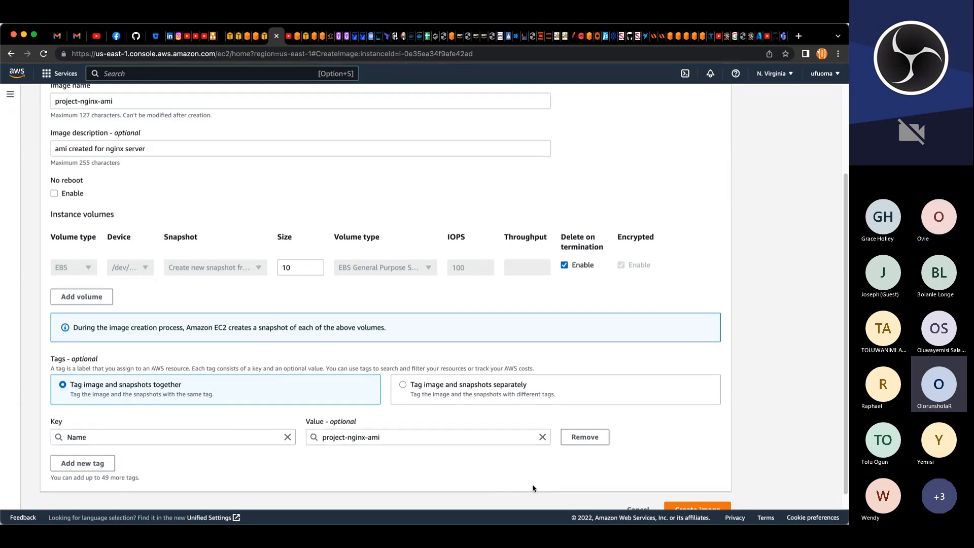
{"action": "left_click", "coordinate": [689, 503]}
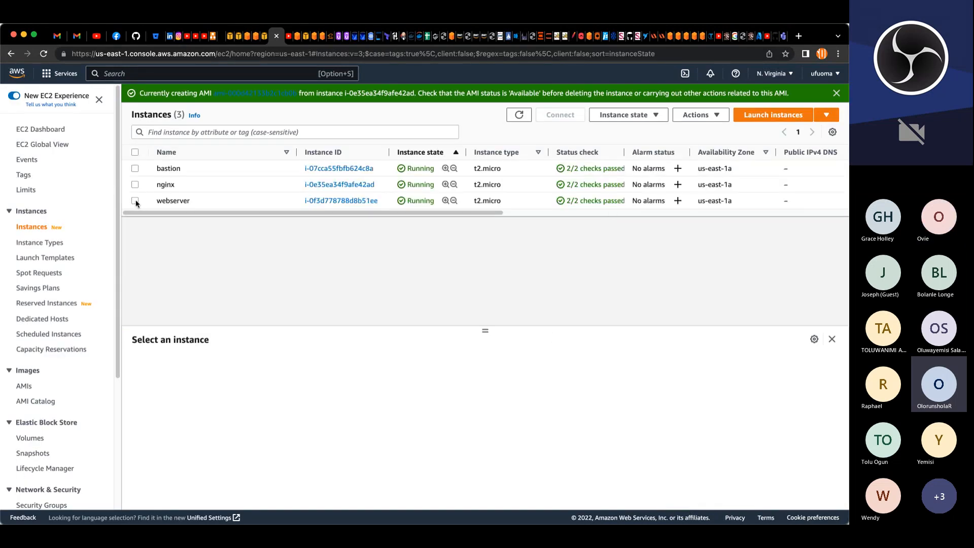
Step: Start creating an image from the webserver instance, naming it project-wordpress-ami
{"action": "left_click", "coordinate": [135, 200]}
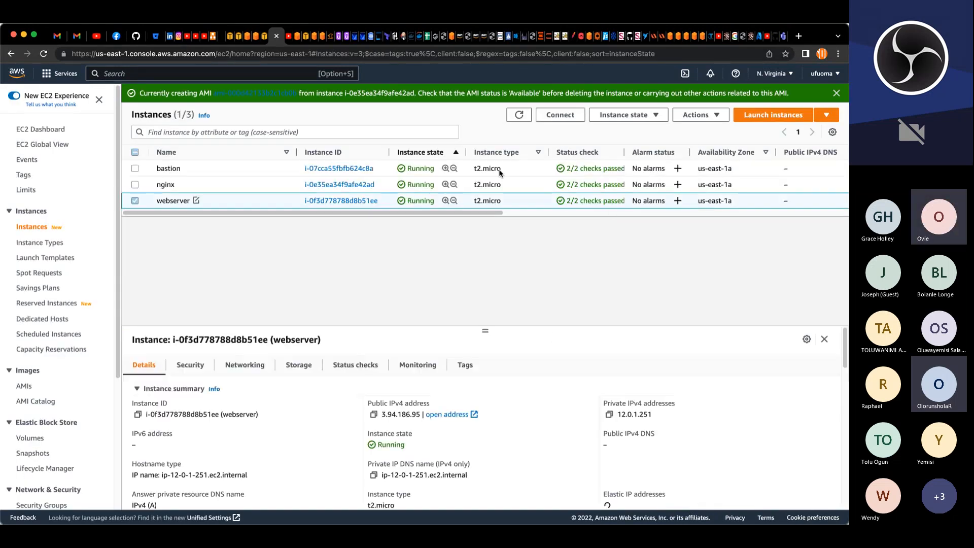
{"action": "left_click", "coordinate": [684, 116]}
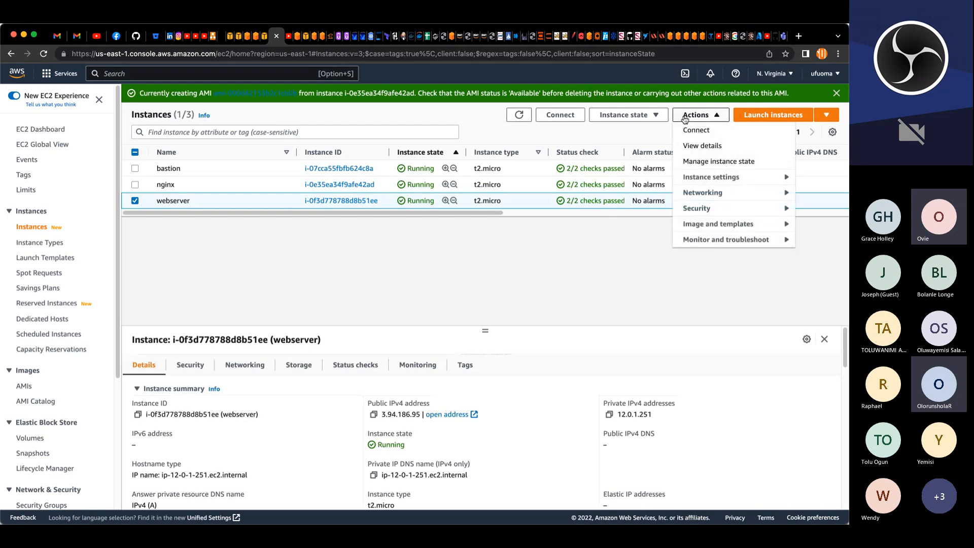
{"action": "mouse_move", "coordinate": [690, 224]}
{"action": "left_click", "coordinate": [587, 227]}
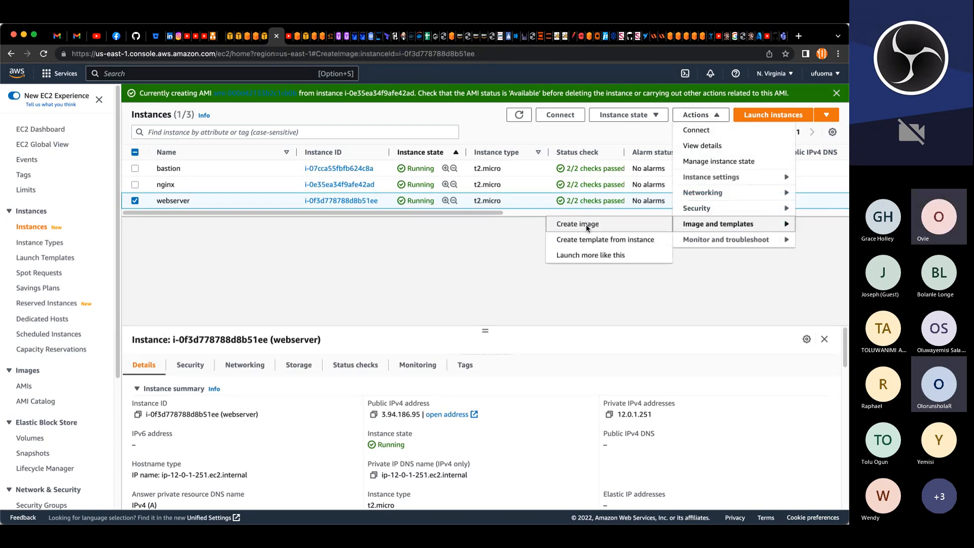
{"action": "left_click", "coordinate": [169, 221]}
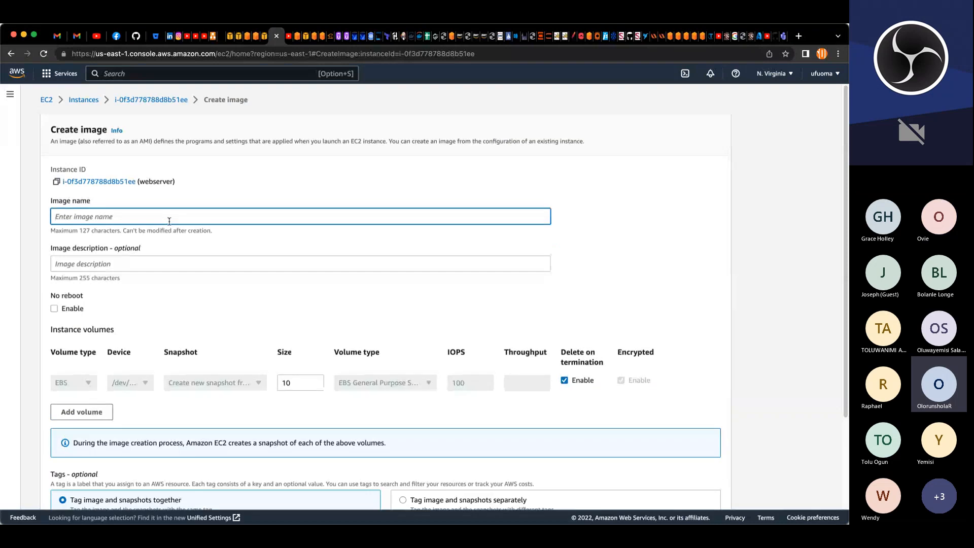
{"action": "key", "text": "super+v"}
{"action": "left_click_drag", "start_coordinate": [98, 217], "coordinate": [82, 216]}
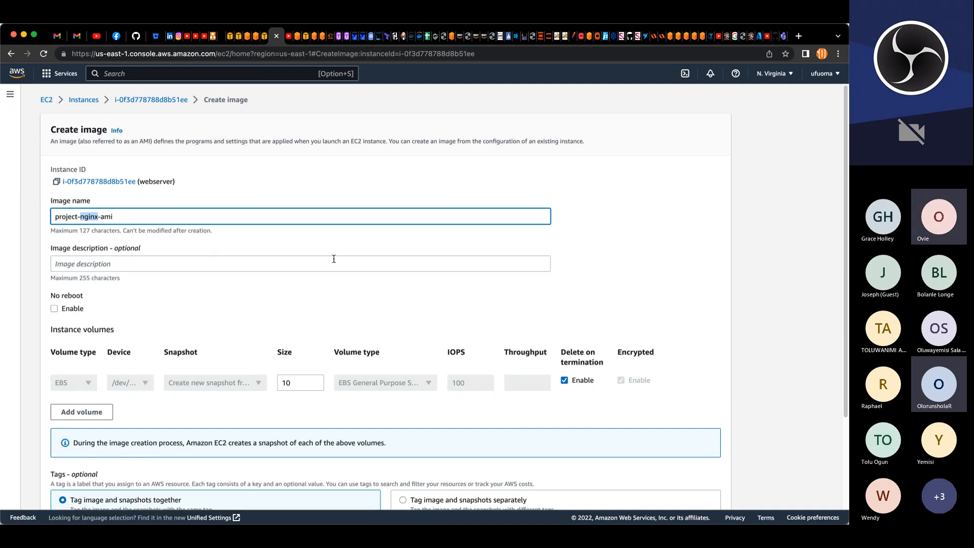
{"action": "type", "text": "wordpress"}
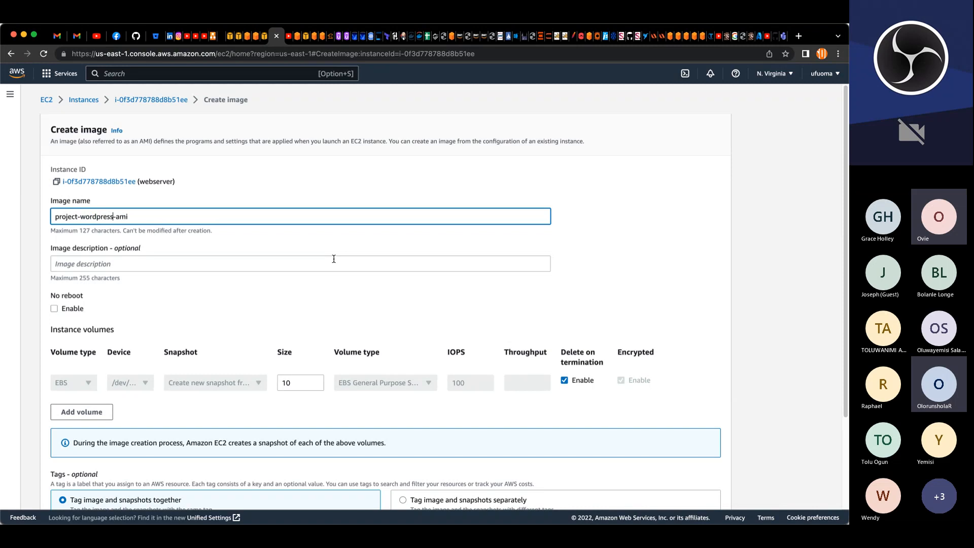
{"action": "left_click", "coordinate": [288, 266]}
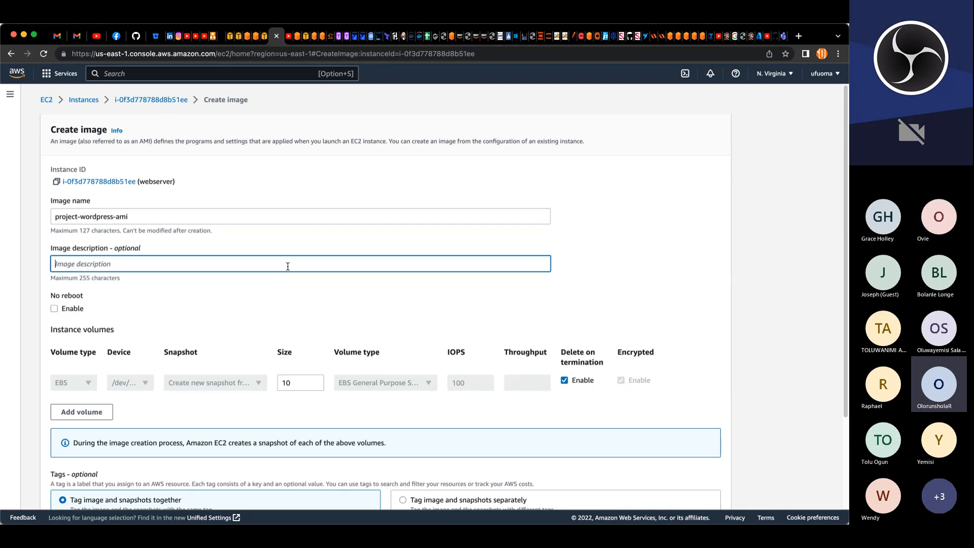
Step: Set the webserver image description to "ami created for the wordpress application server"
{"action": "type", "text": "ami cre"}
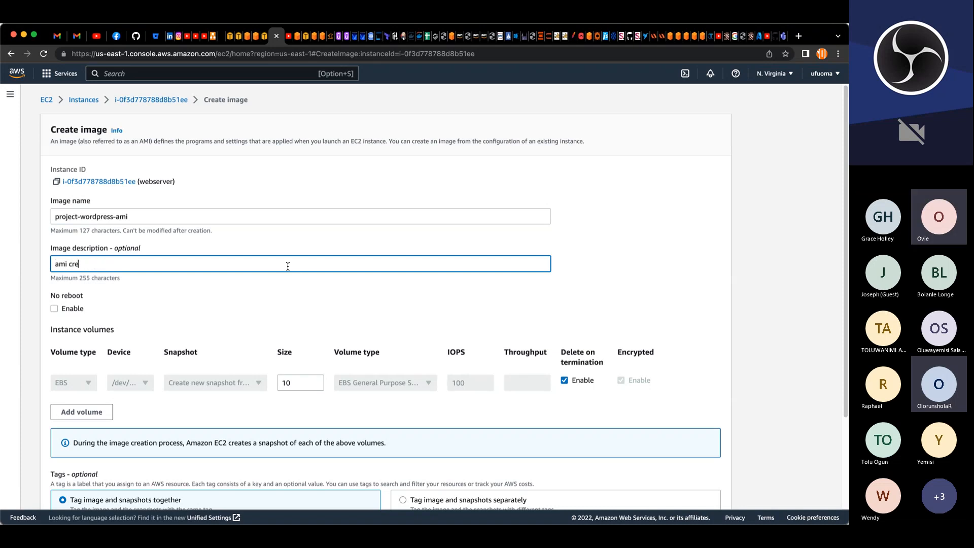
{"action": "type", "text": "ated for the wordpress applicationn se"}
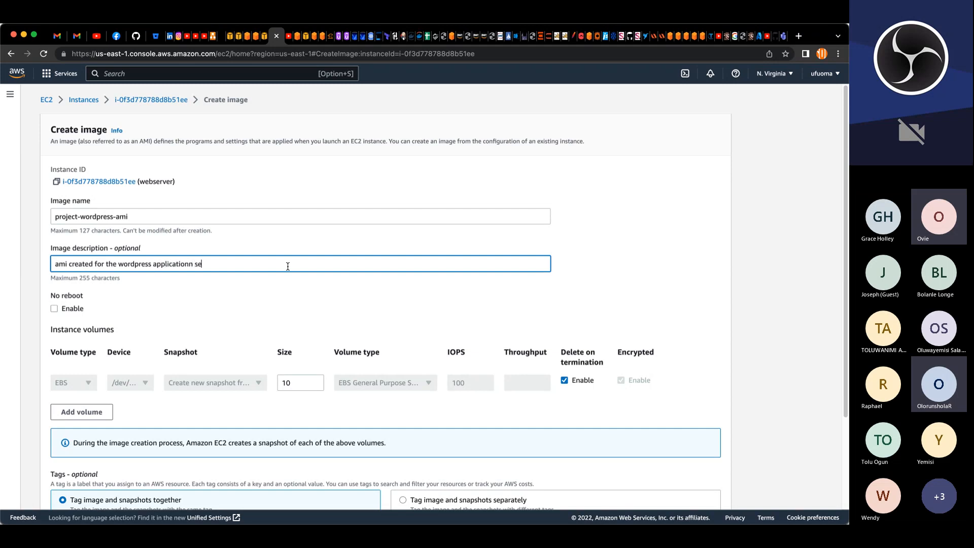
{"action": "key", "text": "BackSpace"}
{"action": "key", "text": "BackSpace"}
{"action": "key", "text": "BackSpace"}
{"action": "key", "text": "BackSpace"}
{"action": "type", "text": "serve"}
Step: Add a Name tag with value project-wordpress-ami and create the webserver image
{"action": "scroll", "coordinate": [439, 336], "scroll_direction": "down", "scroll_amount": 3}
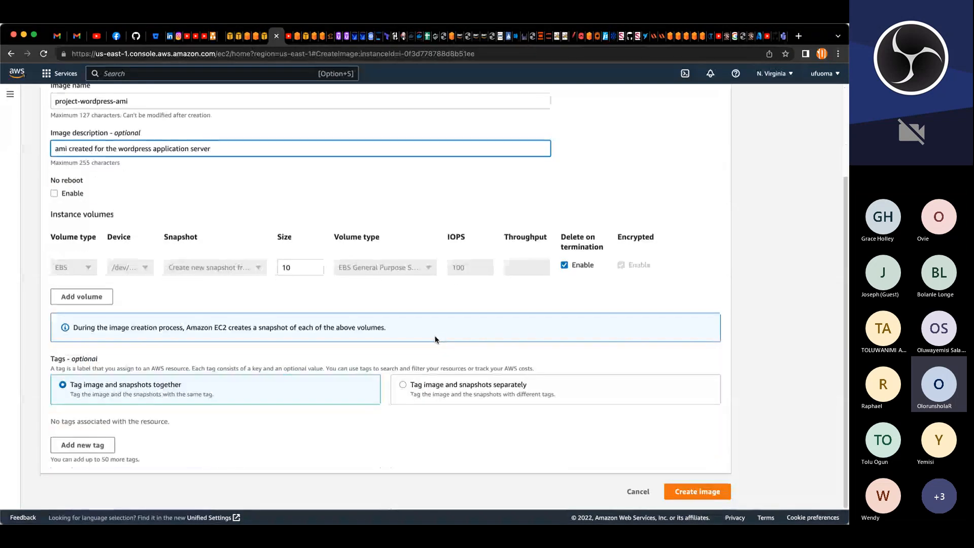
{"action": "left_click", "coordinate": [91, 445]}
{"action": "scroll", "coordinate": [170, 370], "scroll_direction": "up", "scroll_amount": 3}
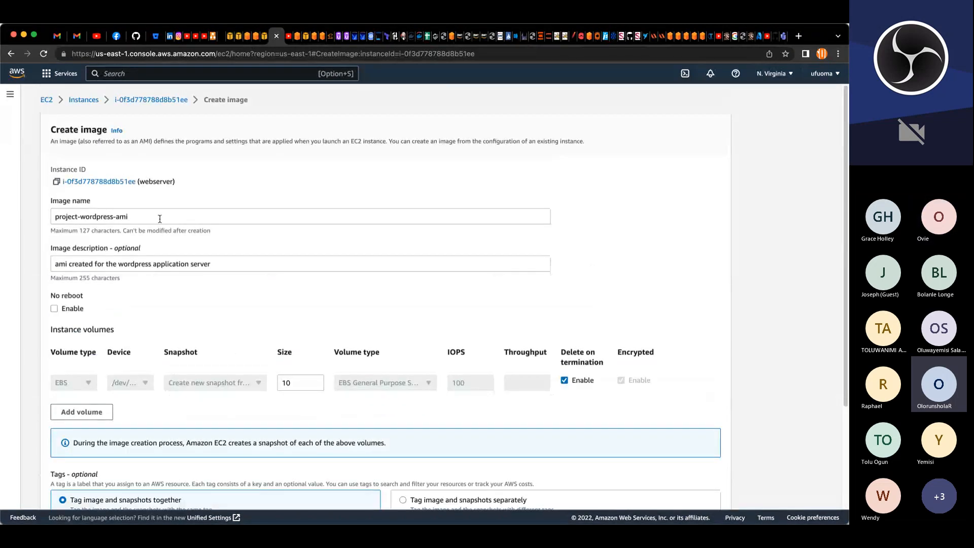
{"action": "left_click_drag", "start_coordinate": [160, 218], "coordinate": [48, 218]}
{"action": "key", "text": "super+c"}
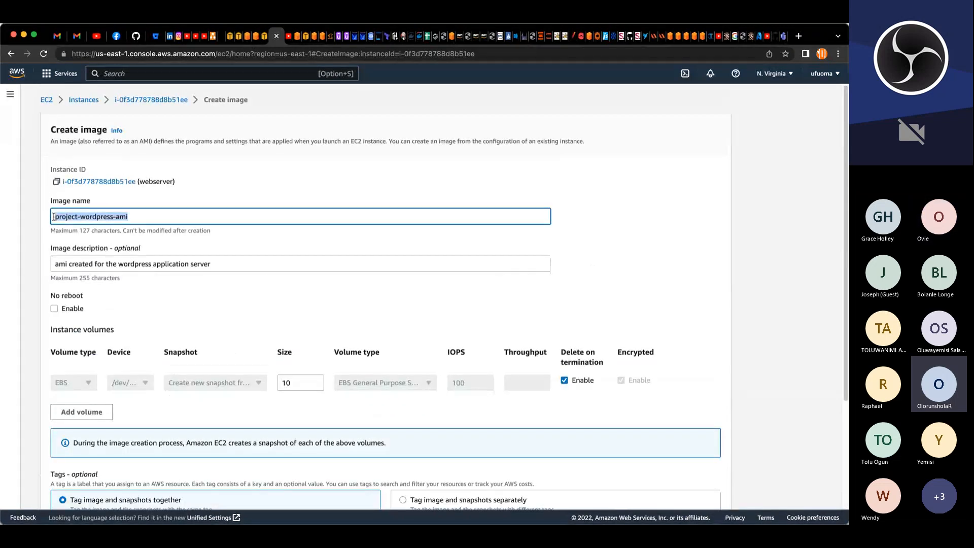
{"action": "left_click", "coordinate": [111, 300]}
{"action": "scroll", "coordinate": [152, 380], "scroll_direction": "down", "scroll_amount": 3}
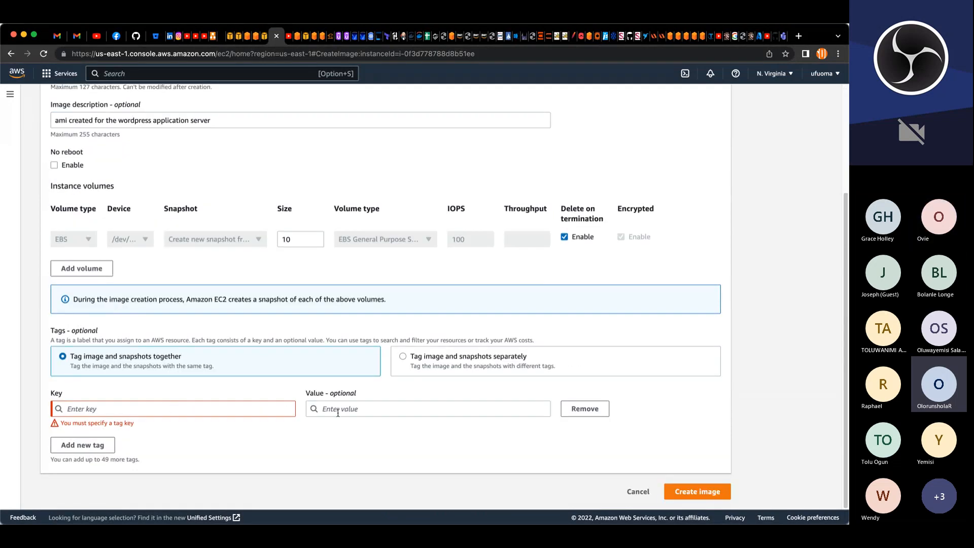
{"action": "left_click", "coordinate": [307, 412]}
{"action": "key", "text": "super+v"}
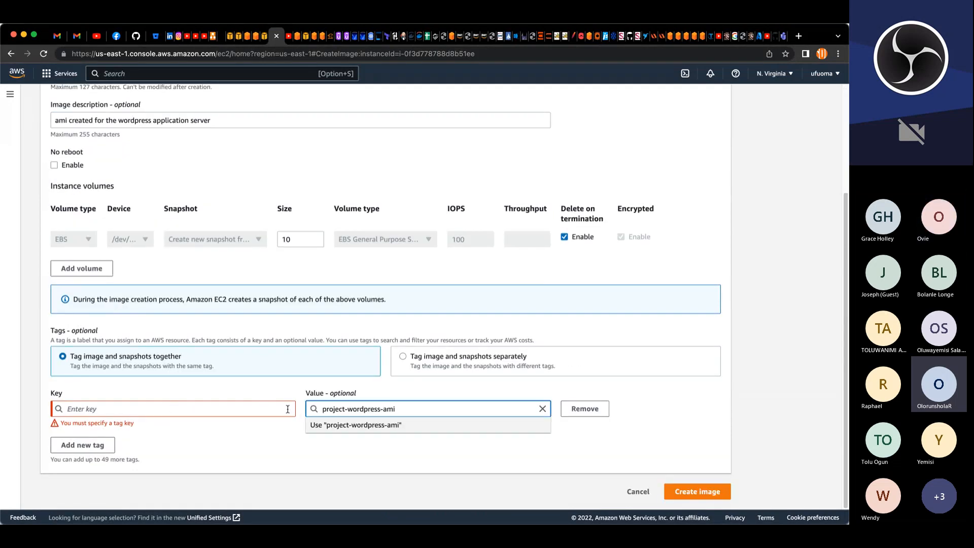
{"action": "left_click", "coordinate": [287, 408]}
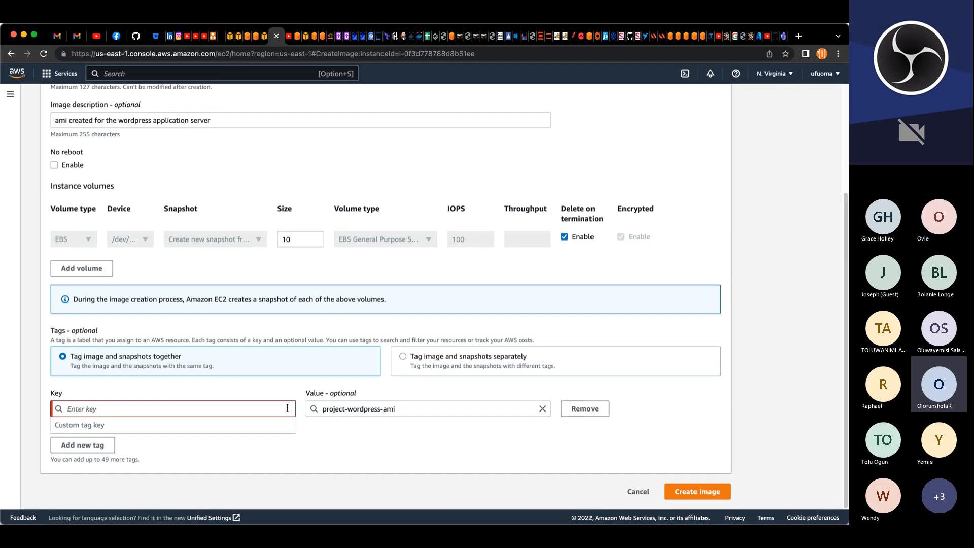
{"action": "type", "text": "Name"}
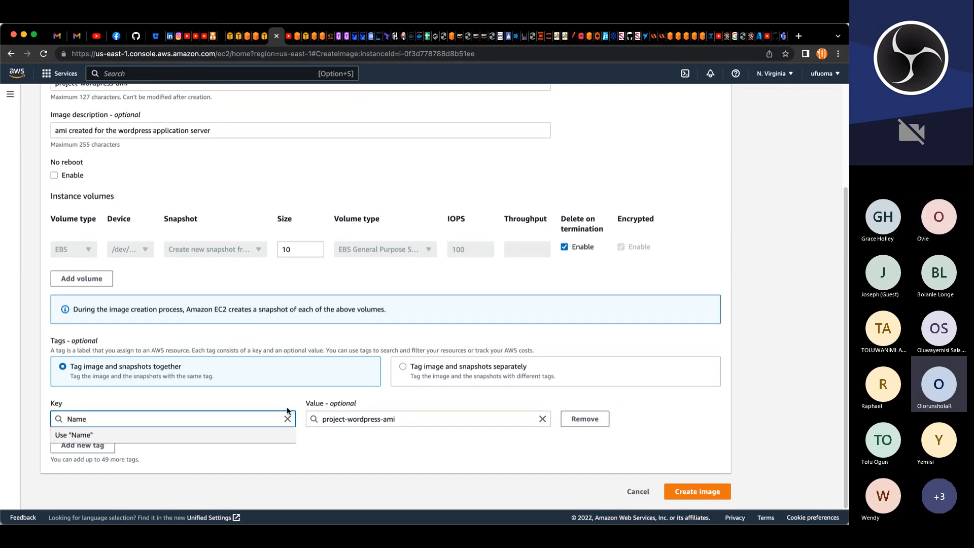
{"action": "left_click", "coordinate": [482, 443]}
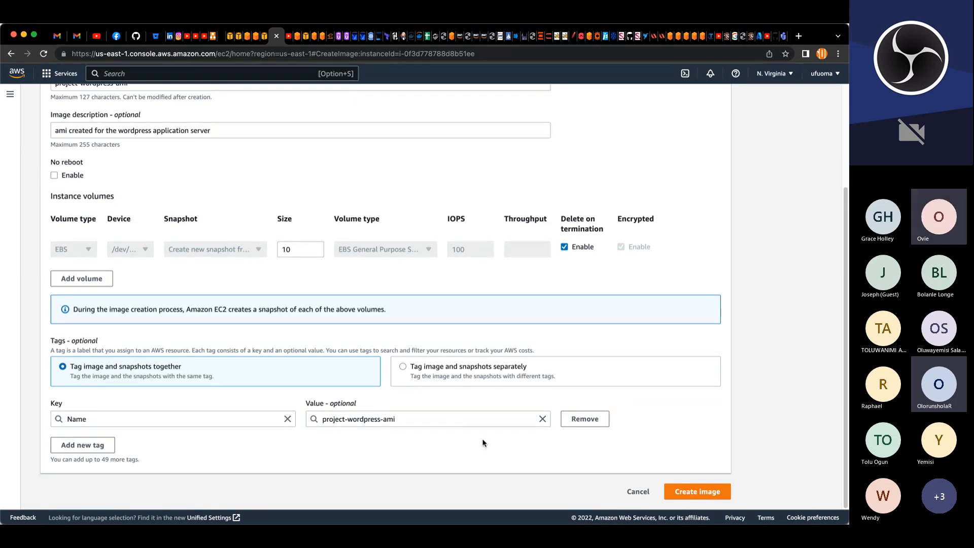
{"action": "left_click", "coordinate": [675, 491]}
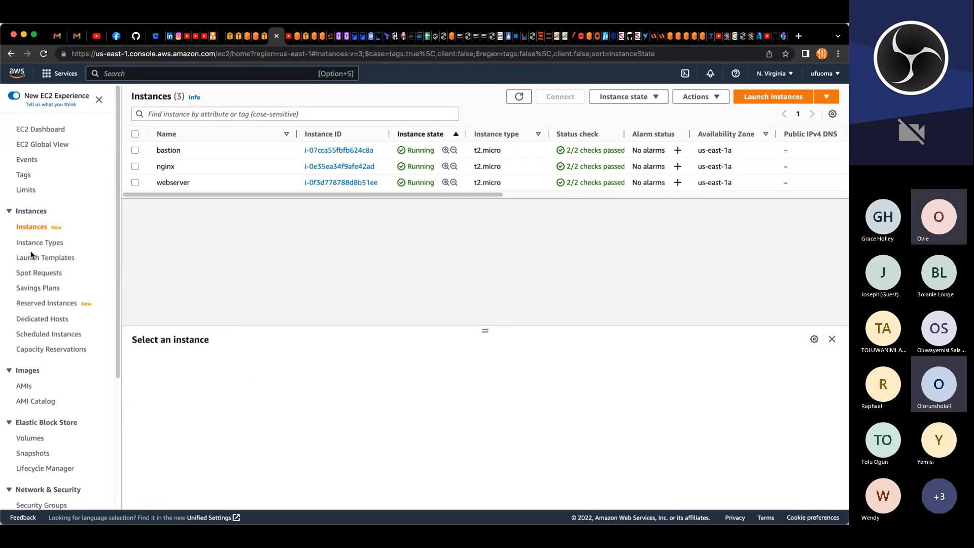
Step: Open the AMIs list to review the newly created images
{"action": "left_click", "coordinate": [24, 386]}
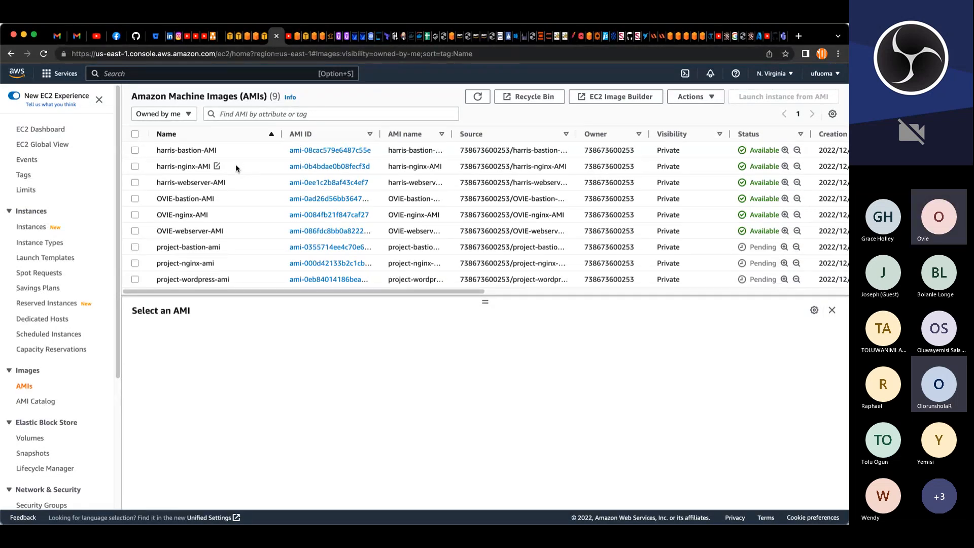
{"action": "scroll", "coordinate": [65, 432], "scroll_direction": "down", "scroll_amount": 5}
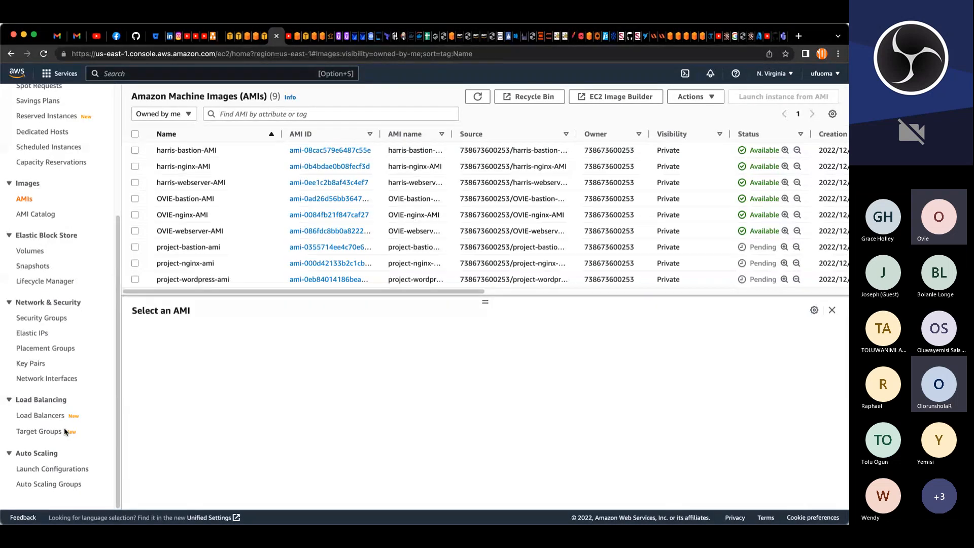
{"action": "scroll", "coordinate": [65, 431], "scroll_direction": "up", "scroll_amount": 2}
{"action": "scroll", "coordinate": [64, 431], "scroll_direction": "up", "scroll_amount": 5}
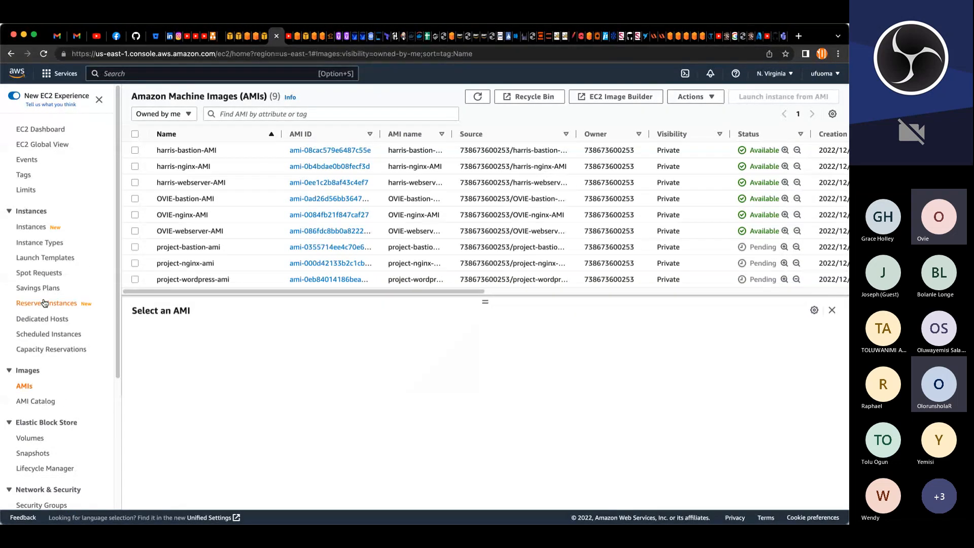
{"action": "left_click", "coordinate": [51, 259]}
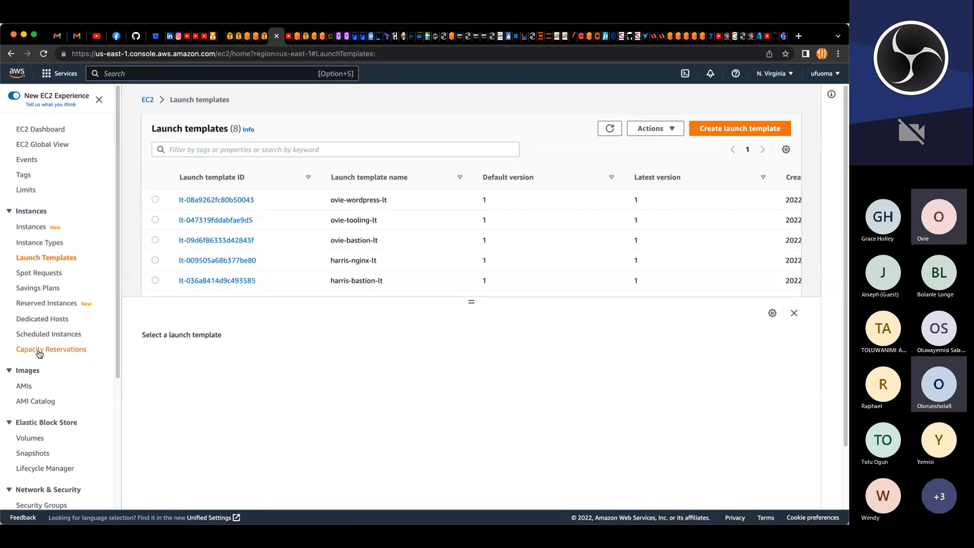
{"action": "left_click", "coordinate": [29, 388]}
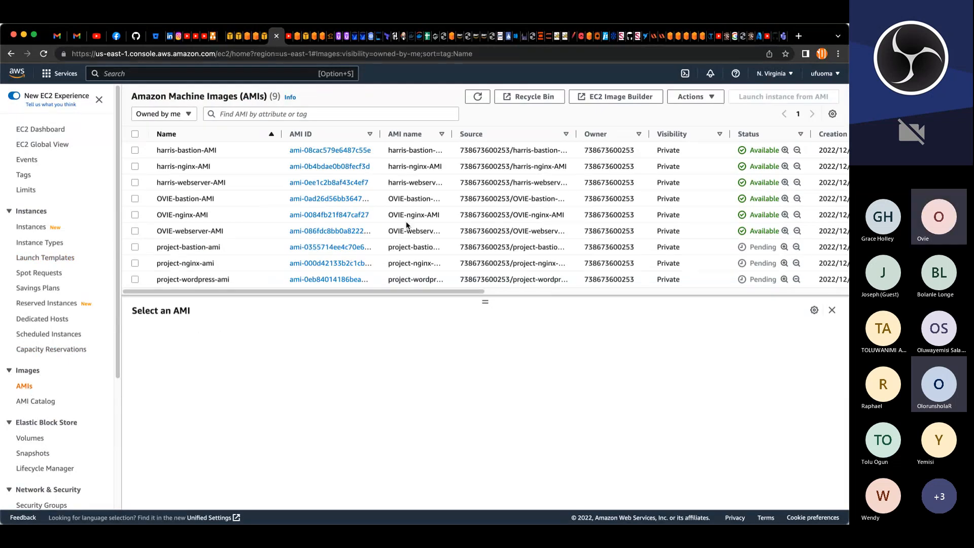
Step: Filter the AMIs list by "project" and refresh it to check the three project images
{"action": "left_click", "coordinate": [254, 114]}
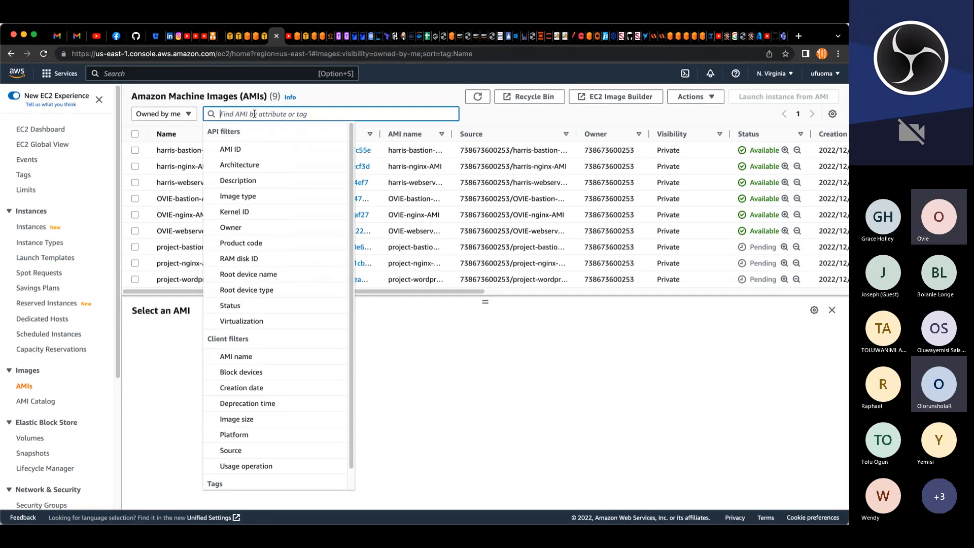
{"action": "left_click", "coordinate": [169, 115]}
{"action": "left_click", "coordinate": [229, 112]}
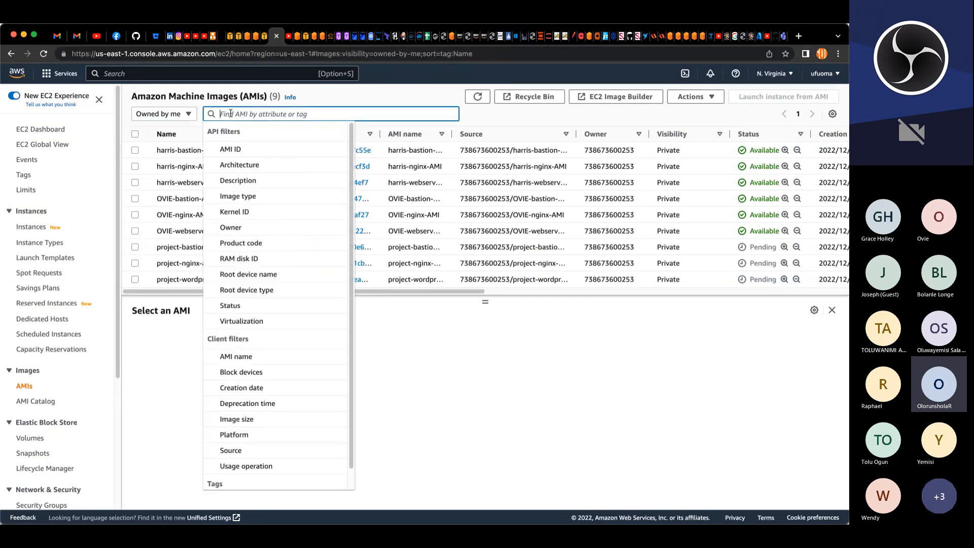
{"action": "type", "text": "proje"}
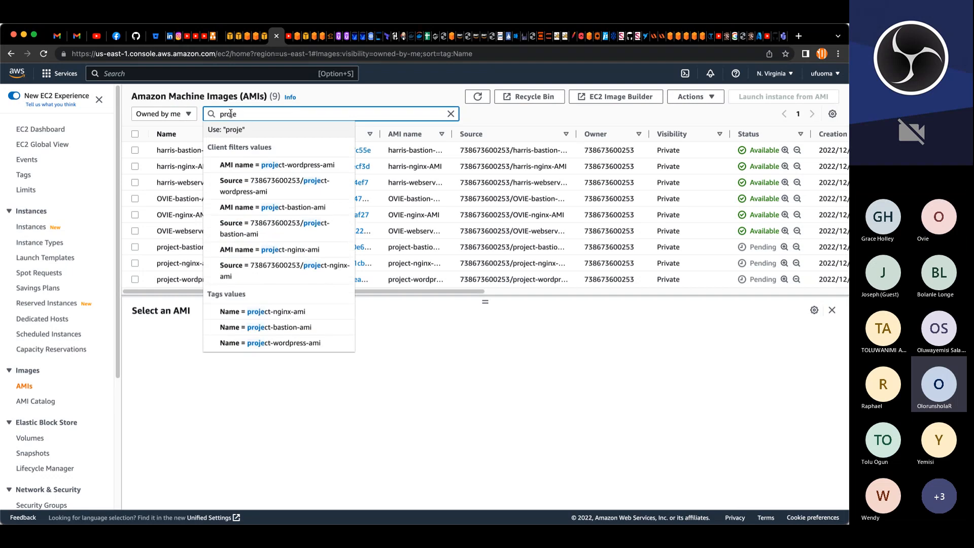
{"action": "type", "text": "ct"}
{"action": "key", "text": "Return"}
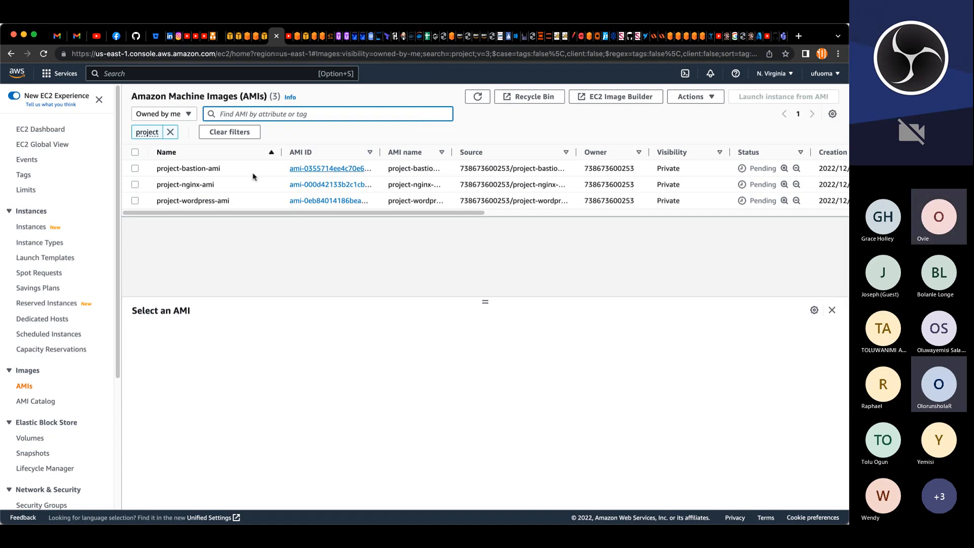
{"action": "left_click", "coordinate": [483, 98]}
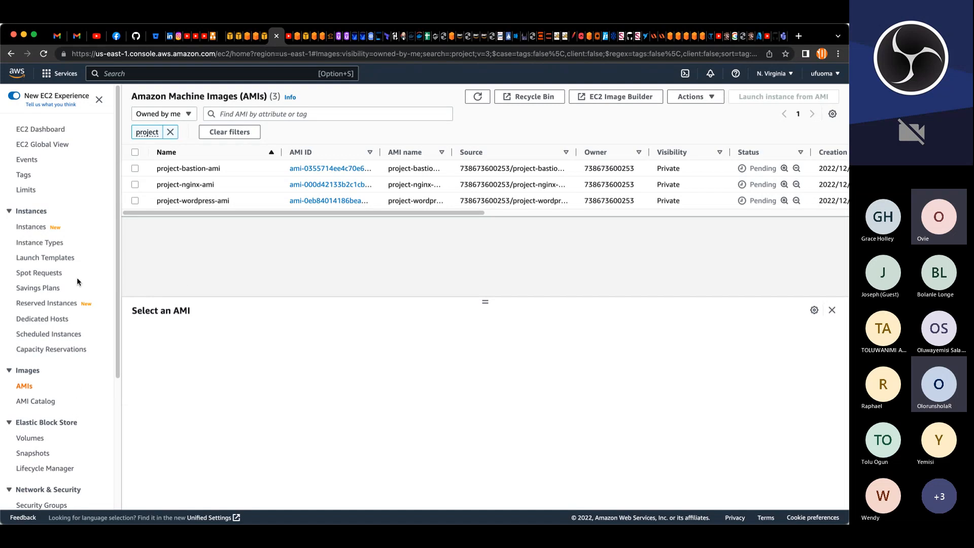
Step: Open the Target Groups page under Load Balancing
{"action": "scroll", "coordinate": [20, 384], "scroll_direction": "down", "scroll_amount": 3}
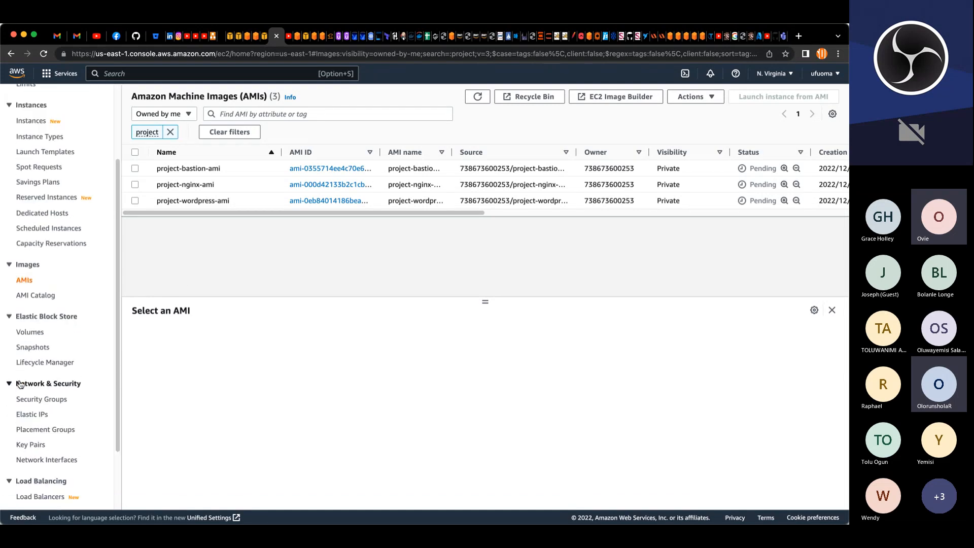
{"action": "scroll", "coordinate": [20, 384], "scroll_direction": "down", "scroll_amount": 2}
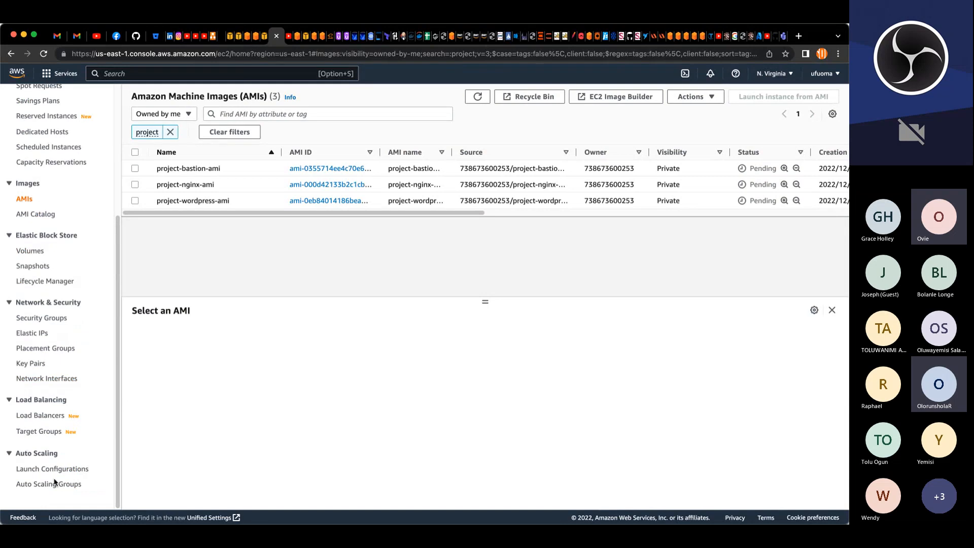
{"action": "left_click", "coordinate": [49, 433]}
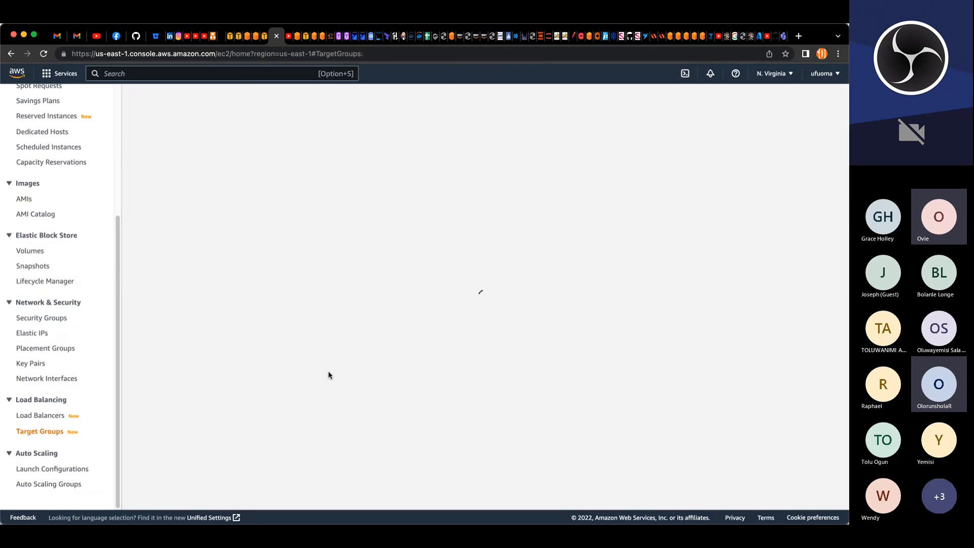
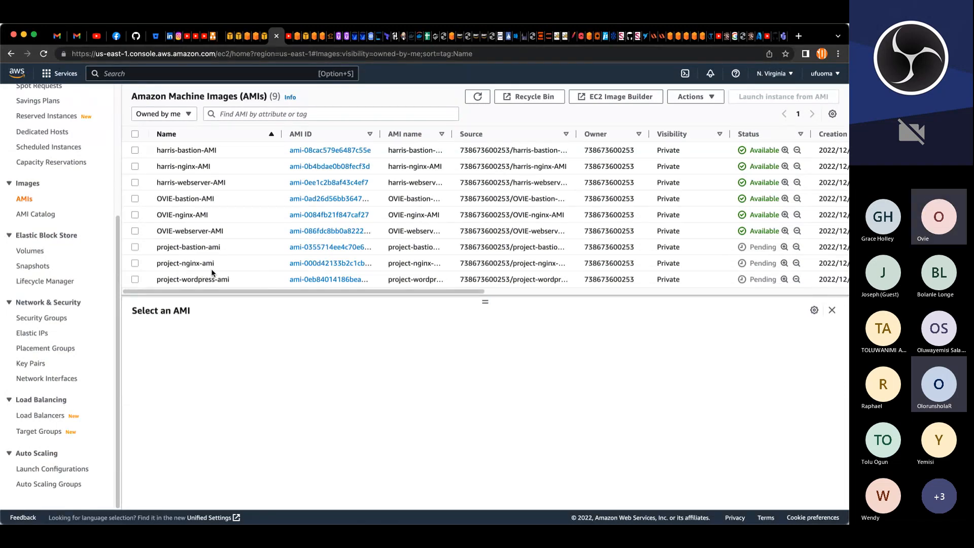
Step: Start creating an instance-type target group and name it project-nginx-tg
{"action": "left_click", "coordinate": [55, 431]}
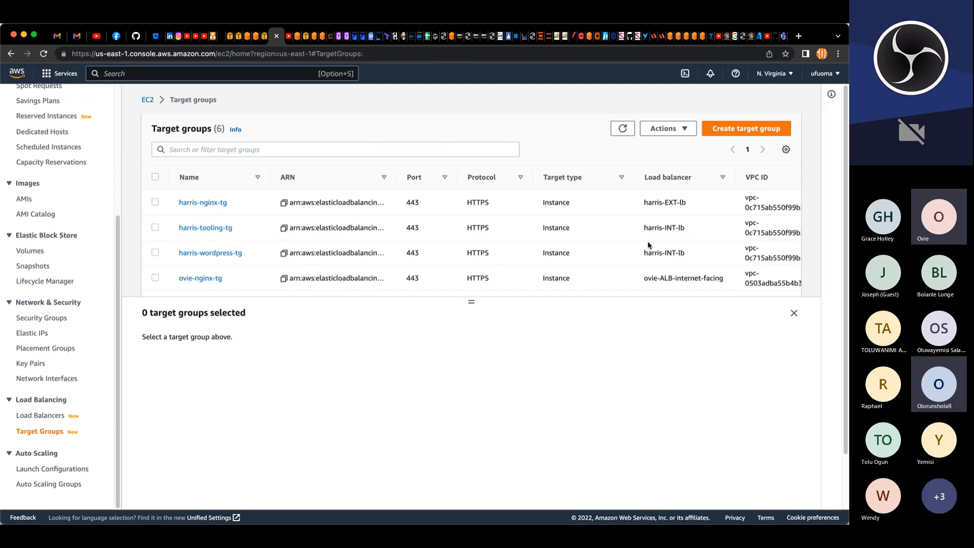
{"action": "left_click", "coordinate": [754, 132]}
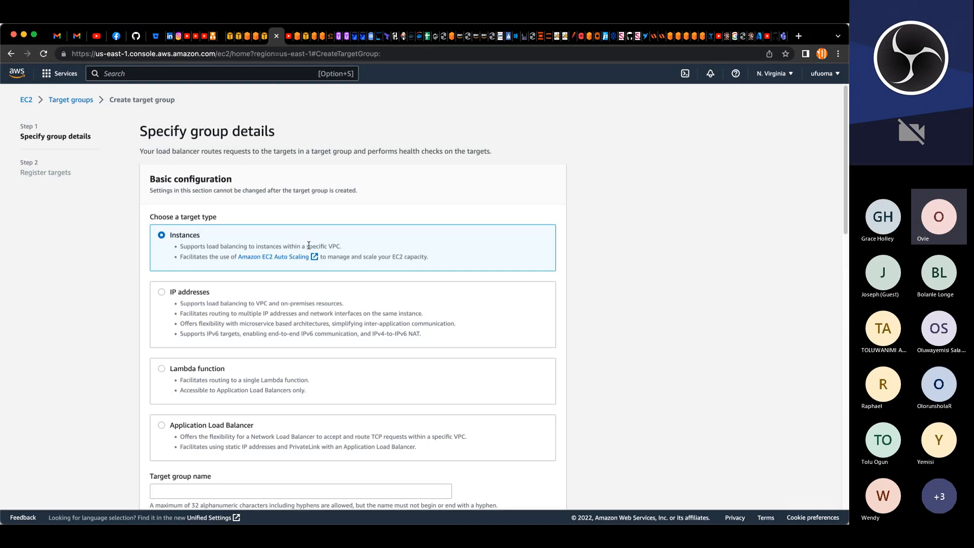
{"action": "scroll", "coordinate": [309, 245], "scroll_direction": "down", "scroll_amount": 3}
{"action": "scroll", "coordinate": [309, 245], "scroll_direction": "down", "scroll_amount": 6}
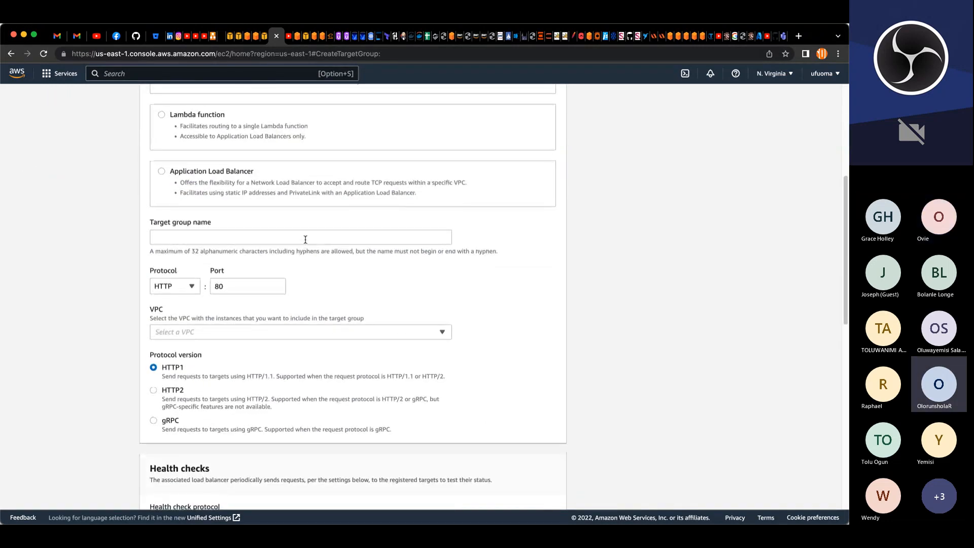
{"action": "left_click", "coordinate": [304, 237]}
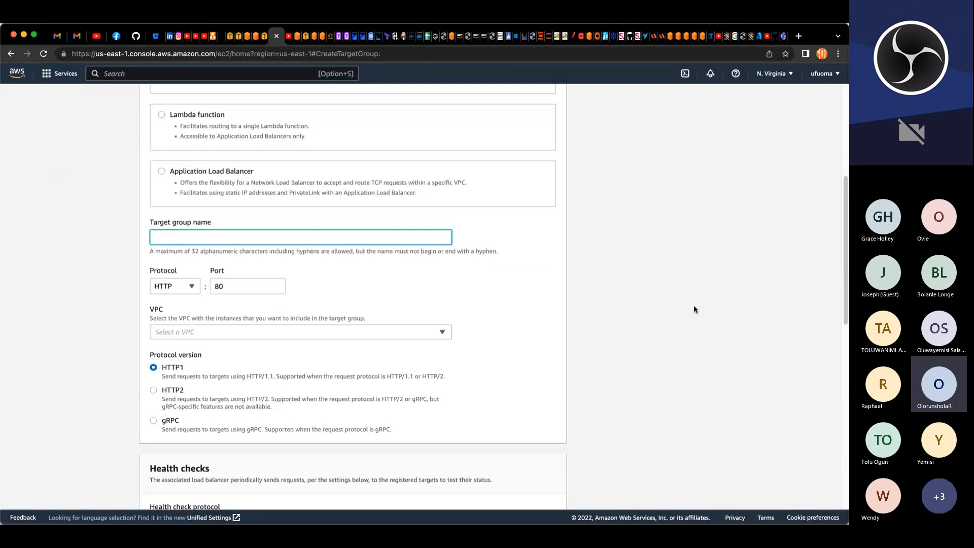
{"action": "type", "text": "project"}
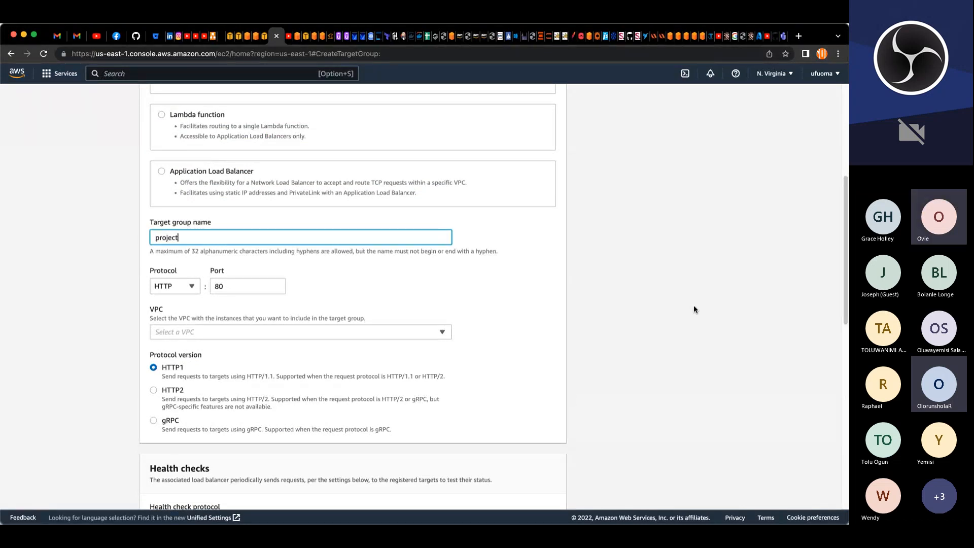
{"action": "type", "text": "-"}
{"action": "type", "text": "nginx-tg"}
Step: Set the target group's protocol to HTTPS on port 443 and select project-VPC
{"action": "left_click", "coordinate": [232, 288]}
{"action": "left_click", "coordinate": [185, 286]}
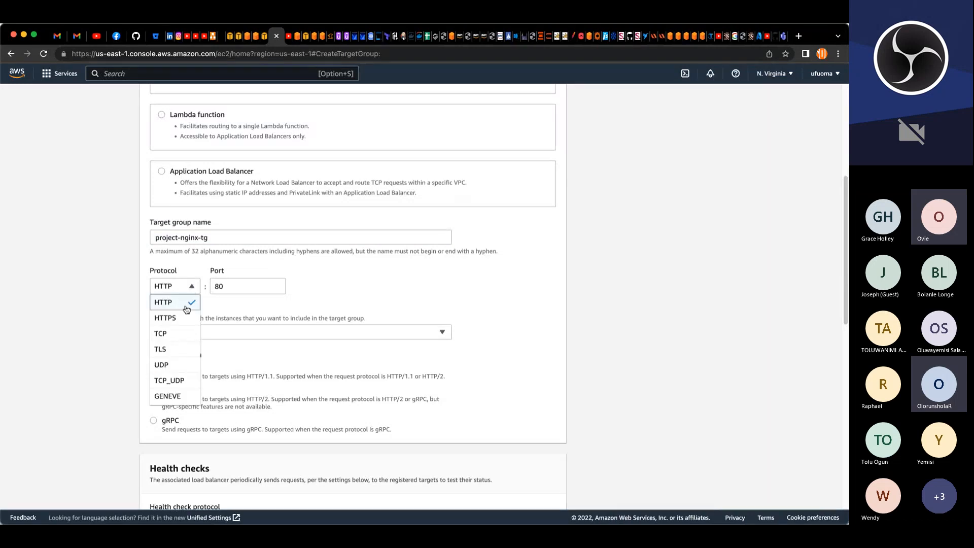
{"action": "left_click", "coordinate": [181, 318]}
{"action": "left_click", "coordinate": [186, 333]}
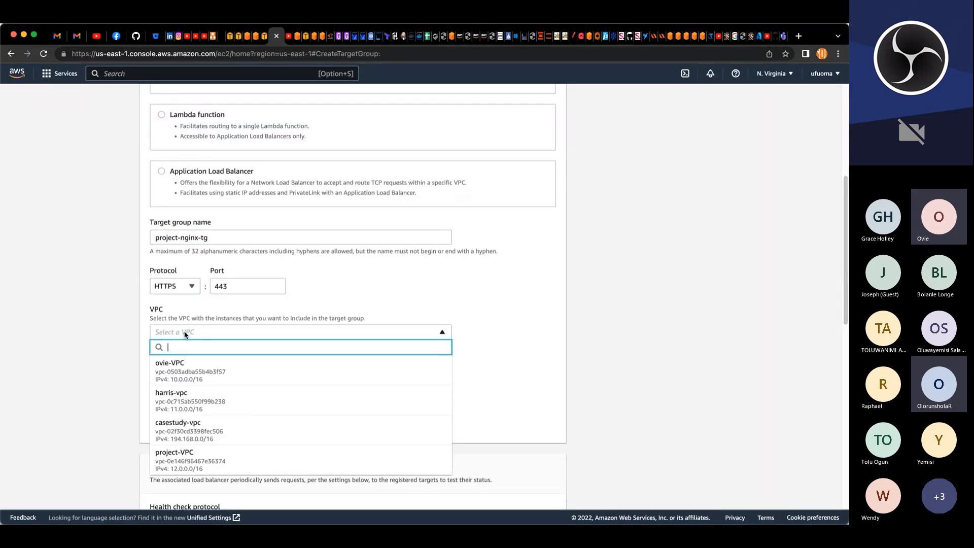
{"action": "left_click", "coordinate": [241, 452]}
Step: Set the health check path to /healthstatus
{"action": "scroll", "coordinate": [522, 333], "scroll_direction": "down", "scroll_amount": 6}
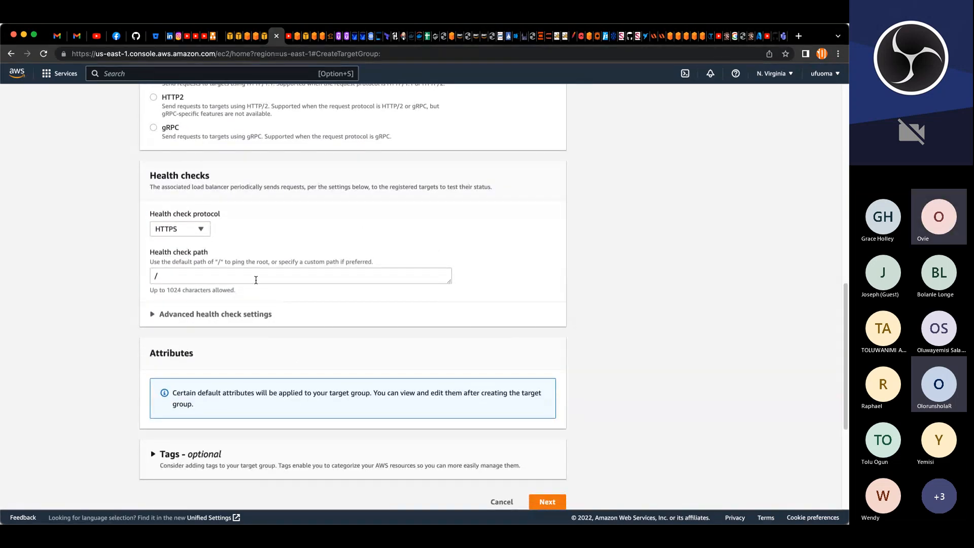
{"action": "left_click", "coordinate": [255, 280]}
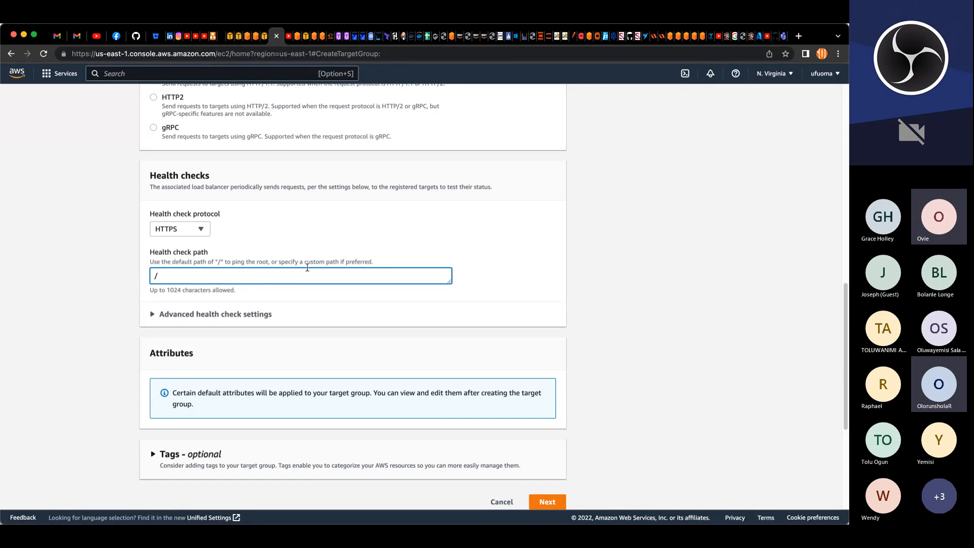
{"action": "type", "text": "hea"}
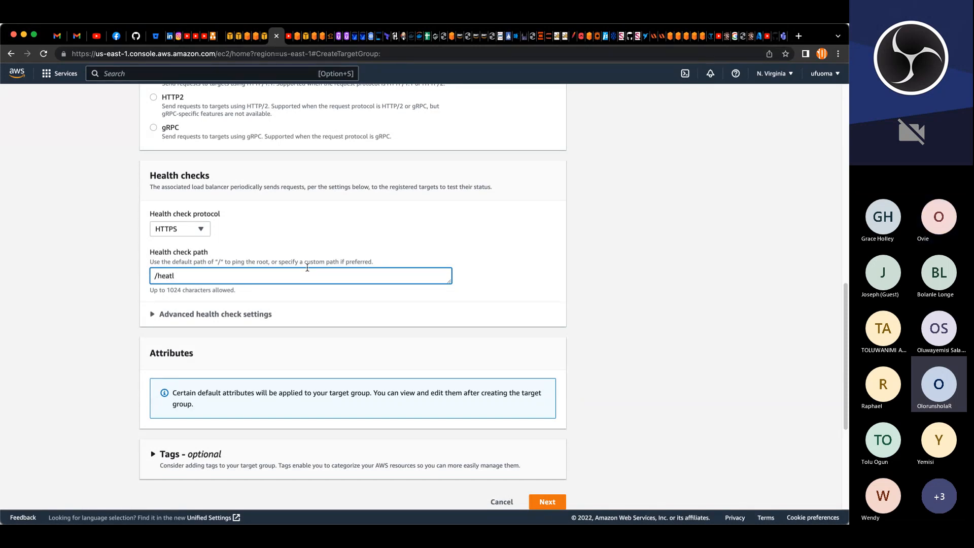
{"action": "type", "text": "l"}
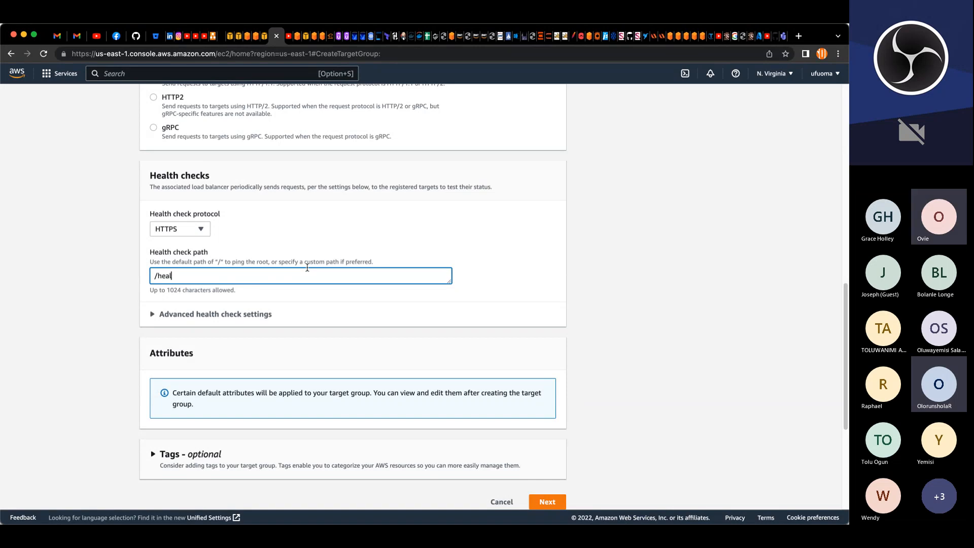
{"action": "type", "text": "thstatus"}
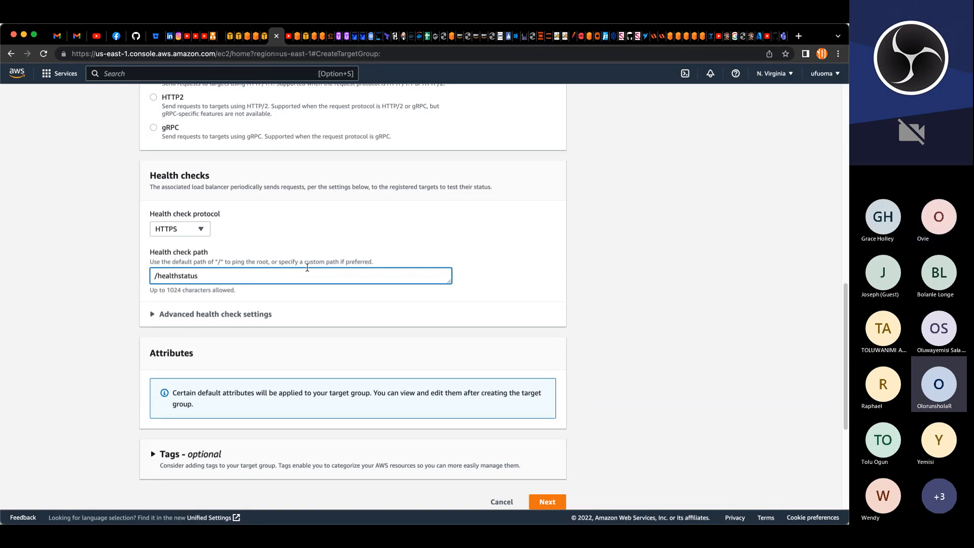
Step: Add a tag with key Name and value project-nginx-tg, copying the value from the target group name
{"action": "scroll", "coordinate": [319, 321], "scroll_direction": "down", "scroll_amount": 1}
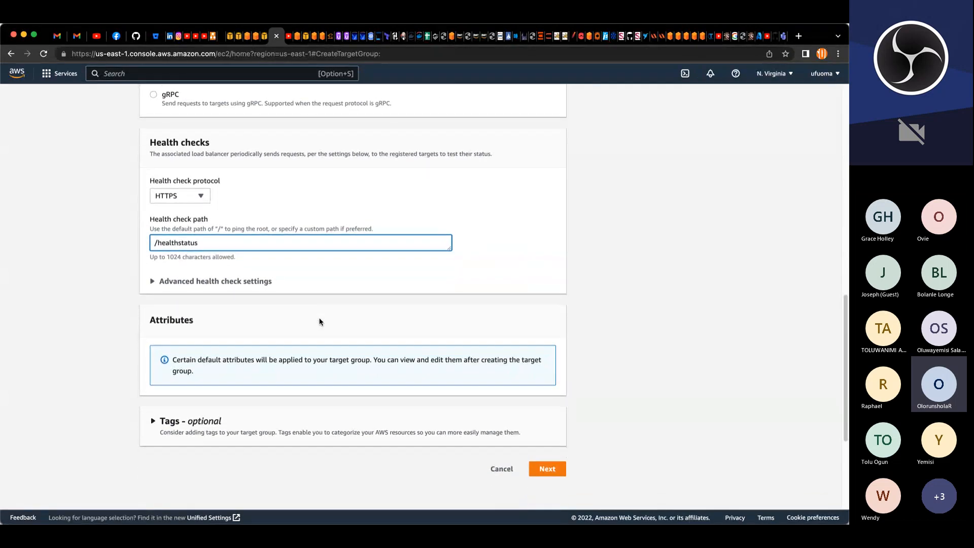
{"action": "scroll", "coordinate": [320, 321], "scroll_direction": "down", "scroll_amount": 3}
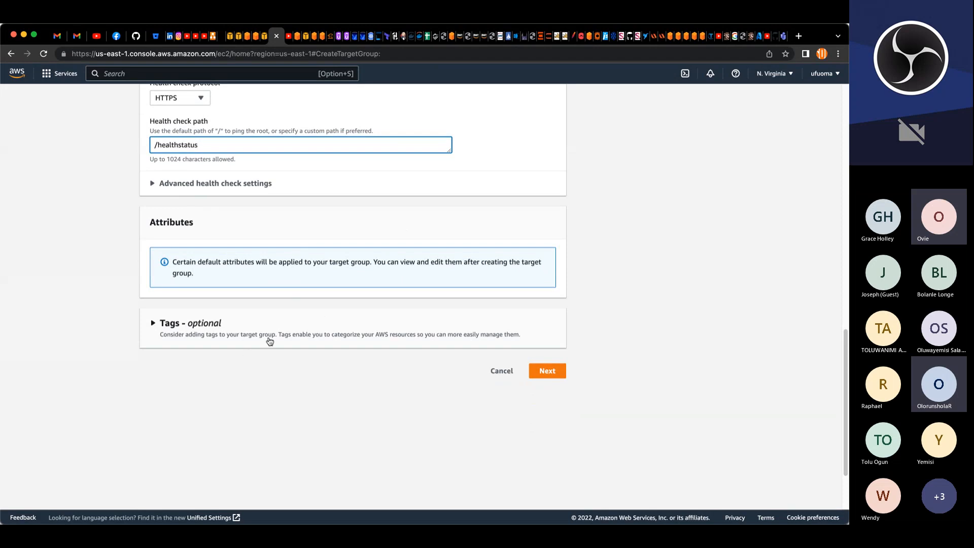
{"action": "left_click", "coordinate": [153, 323]}
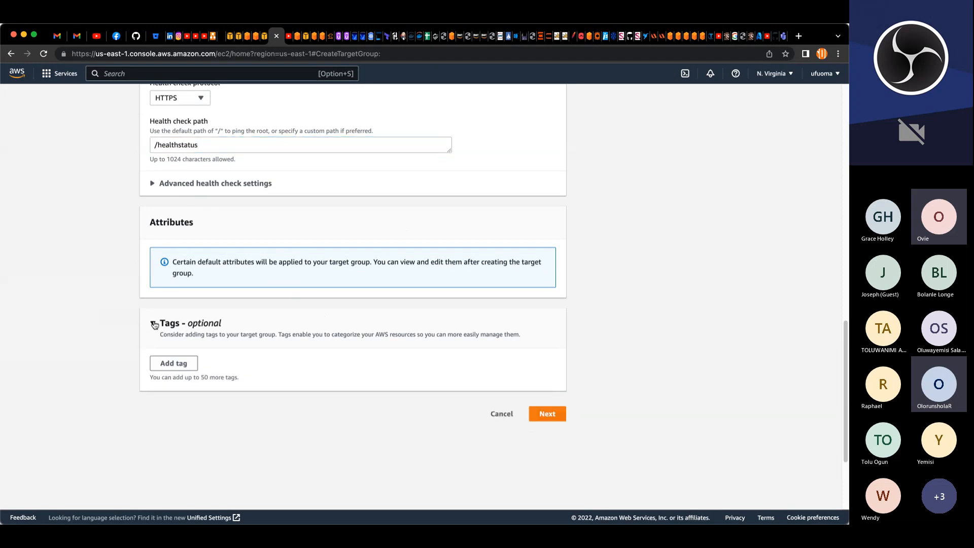
{"action": "left_click", "coordinate": [171, 363]}
{"action": "left_click", "coordinate": [204, 377]}
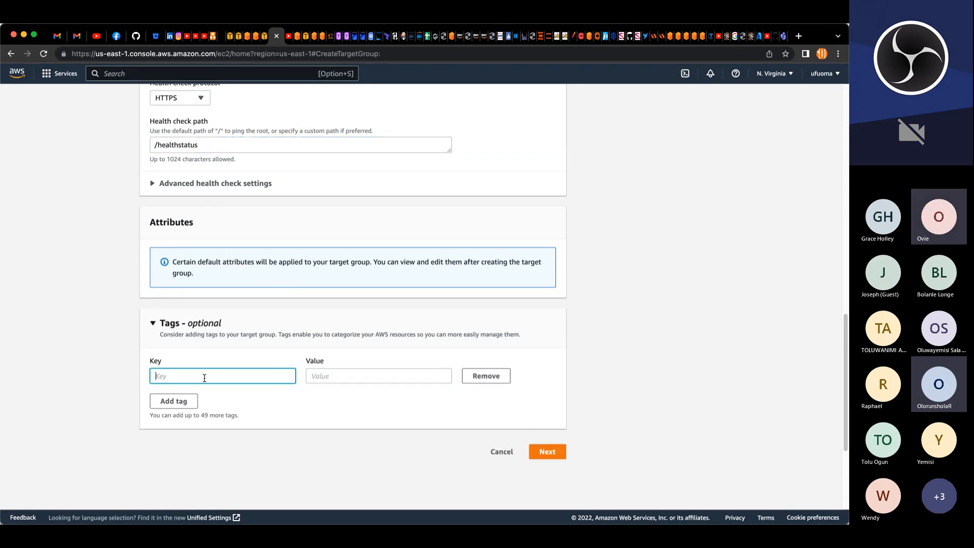
{"action": "type", "text": "Name"}
{"action": "key", "text": "Tab"}
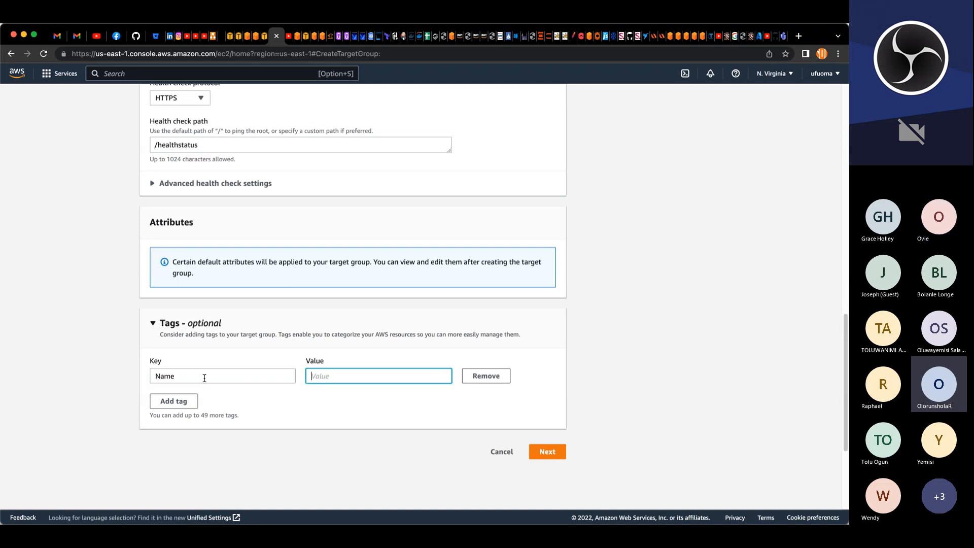
{"action": "scroll", "coordinate": [355, 284], "scroll_direction": "up", "scroll_amount": 15}
{"action": "scroll", "coordinate": [356, 284], "scroll_direction": "down", "scroll_amount": 5}
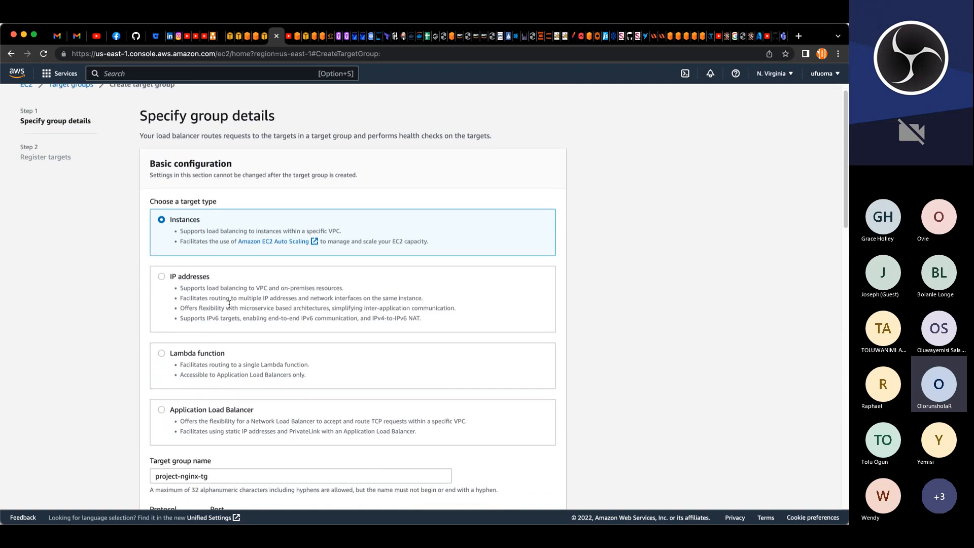
{"action": "left_click_drag", "start_coordinate": [212, 345], "coordinate": [148, 347]}
{"action": "key", "text": "super+c"}
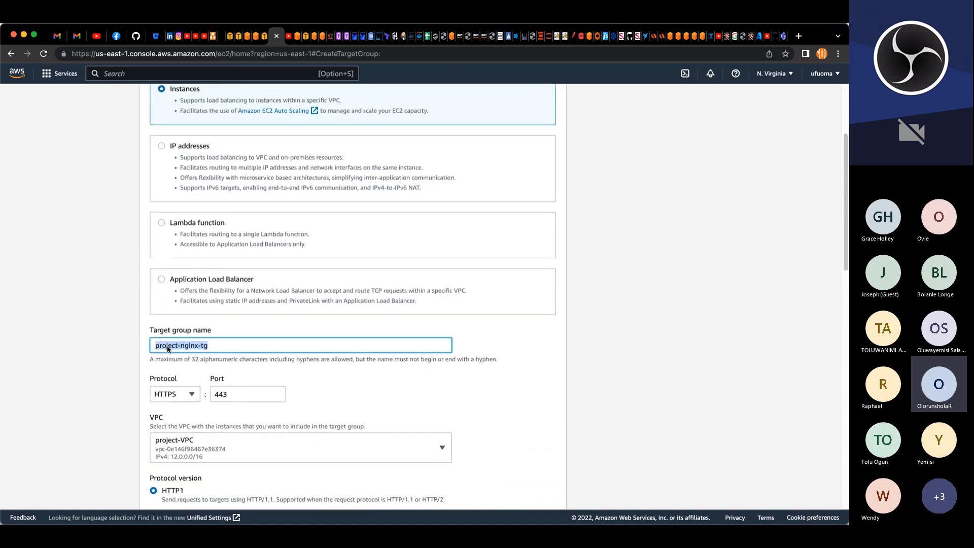
{"action": "scroll", "coordinate": [177, 386], "scroll_direction": "down", "scroll_amount": 10}
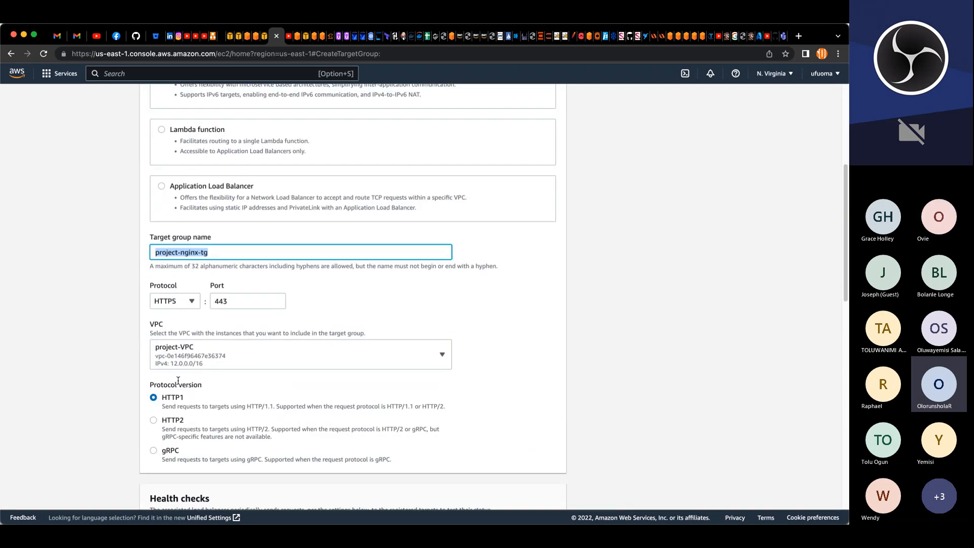
{"action": "left_click", "coordinate": [428, 348]}
{"action": "key", "text": "super+v"}
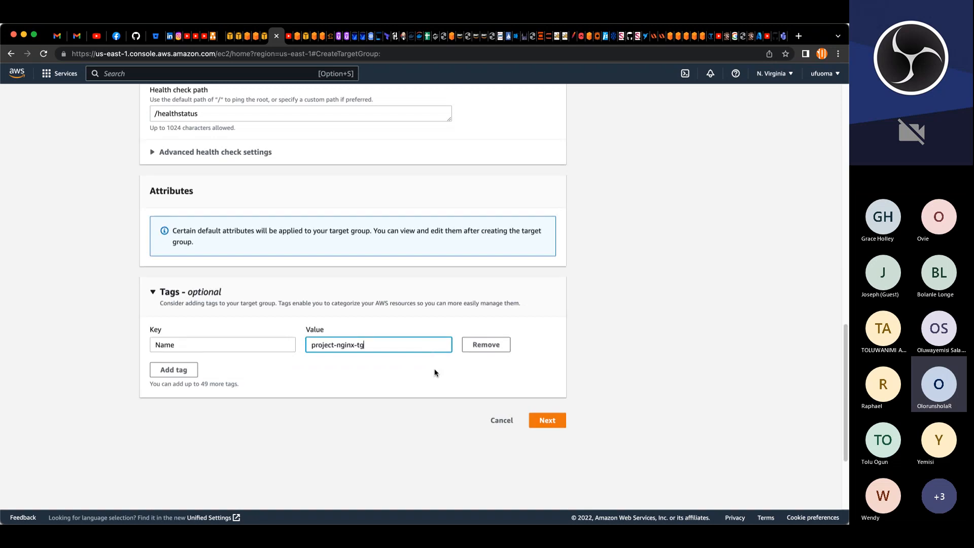
Step: Continue to target registration and create the target group without registering any instances
{"action": "left_click", "coordinate": [439, 375]}
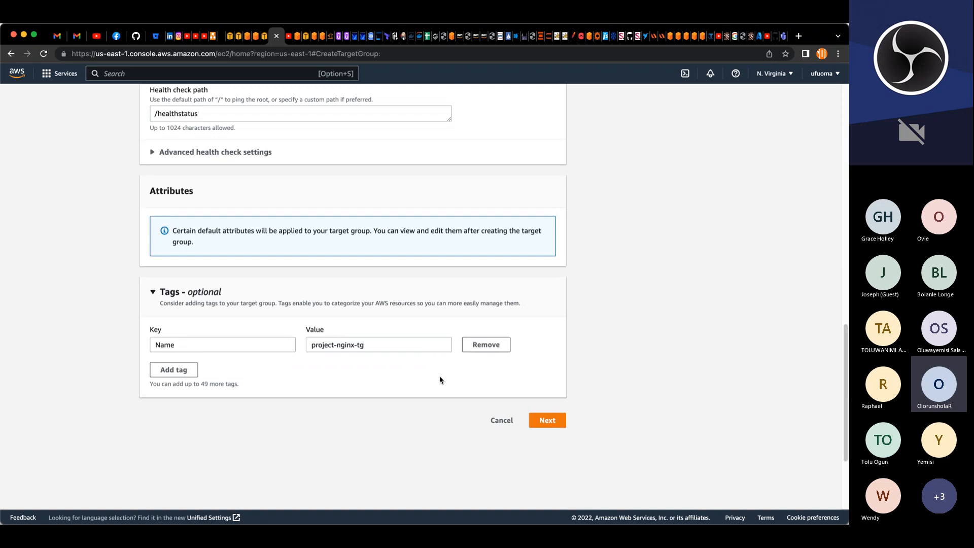
{"action": "left_click", "coordinate": [555, 422]}
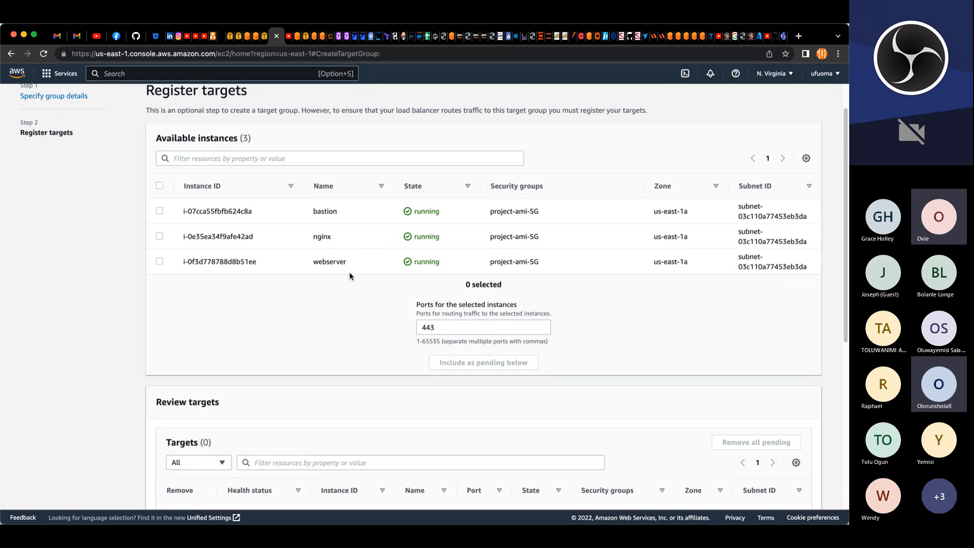
{"action": "scroll", "coordinate": [347, 273], "scroll_direction": "down", "scroll_amount": 6}
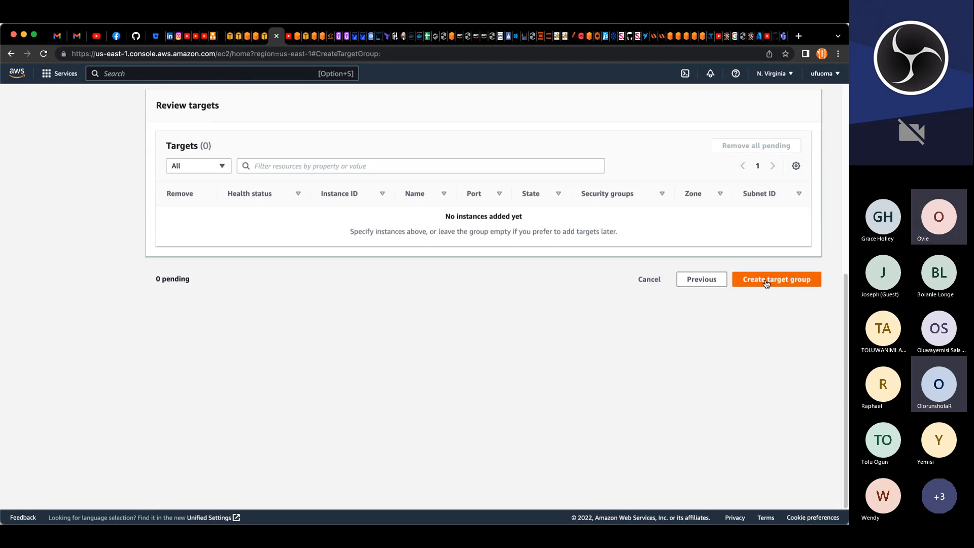
{"action": "left_click", "coordinate": [765, 280]}
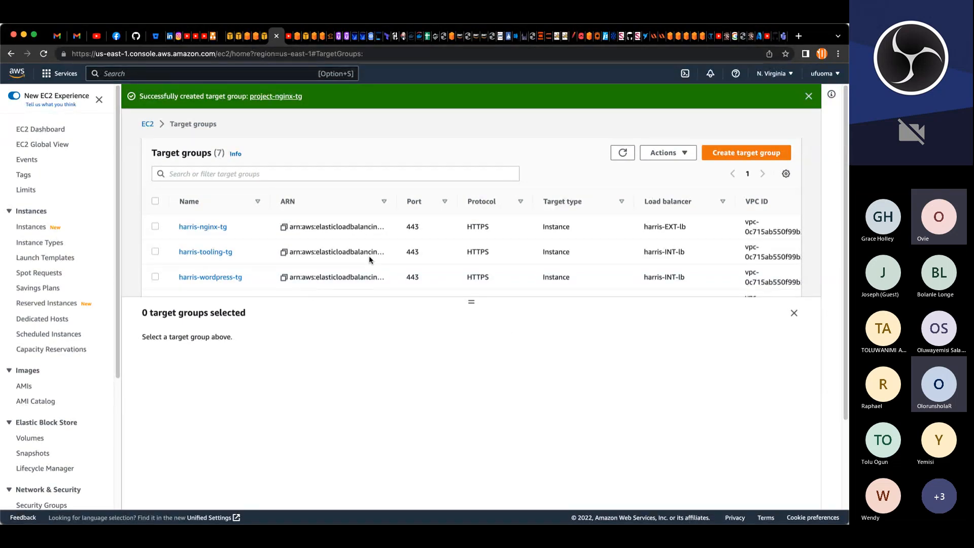
Step: Start a second target group and name it project-bastion-tg
{"action": "left_click", "coordinate": [725, 152]}
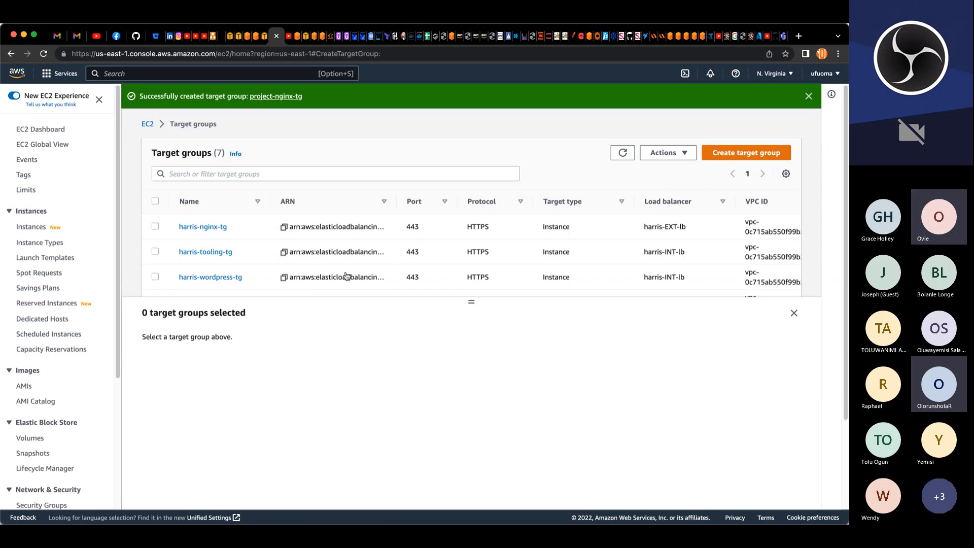
{"action": "scroll", "coordinate": [278, 278], "scroll_direction": "down", "scroll_amount": 4}
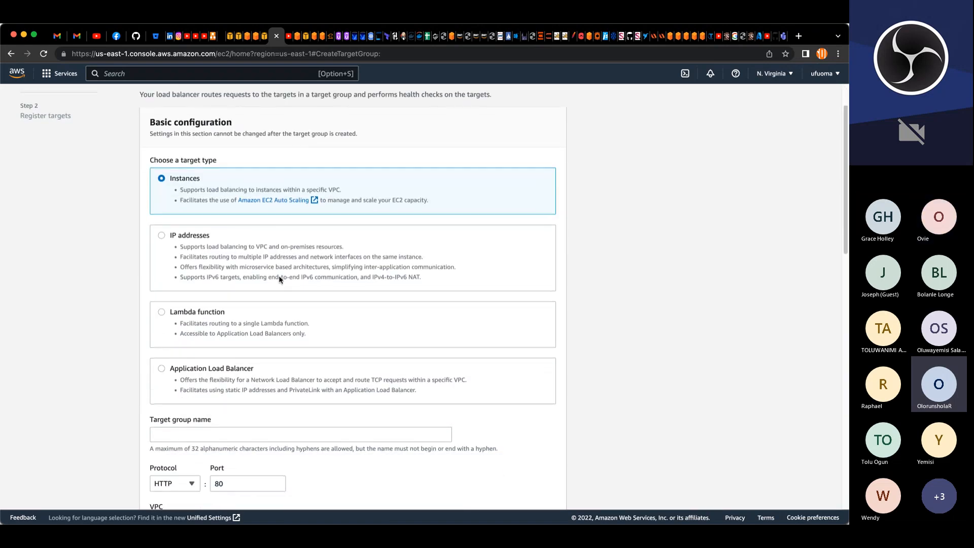
{"action": "left_click", "coordinate": [279, 307]}
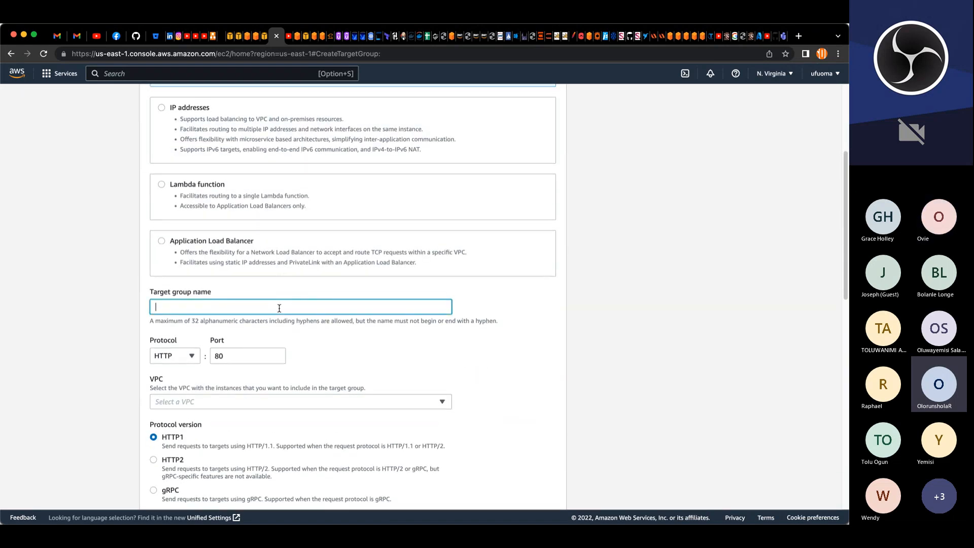
{"action": "key", "text": "super+v"}
{"action": "left_click_drag", "start_coordinate": [199, 307], "coordinate": [181, 307]}
{"action": "type", "text": "bastion"}
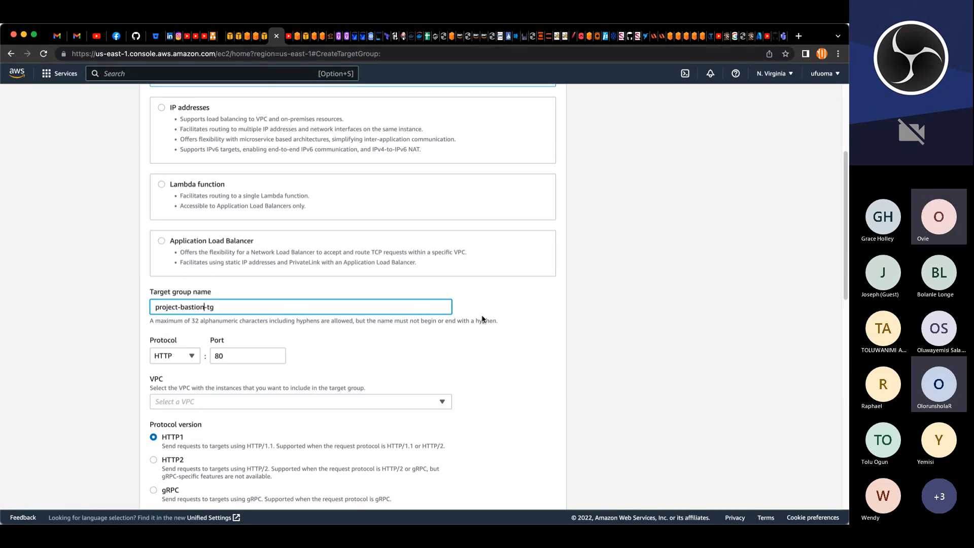
Step: Set the bastion target group's protocol to HTTPS on port 443 and select project-VPC
{"action": "left_click", "coordinate": [183, 358]}
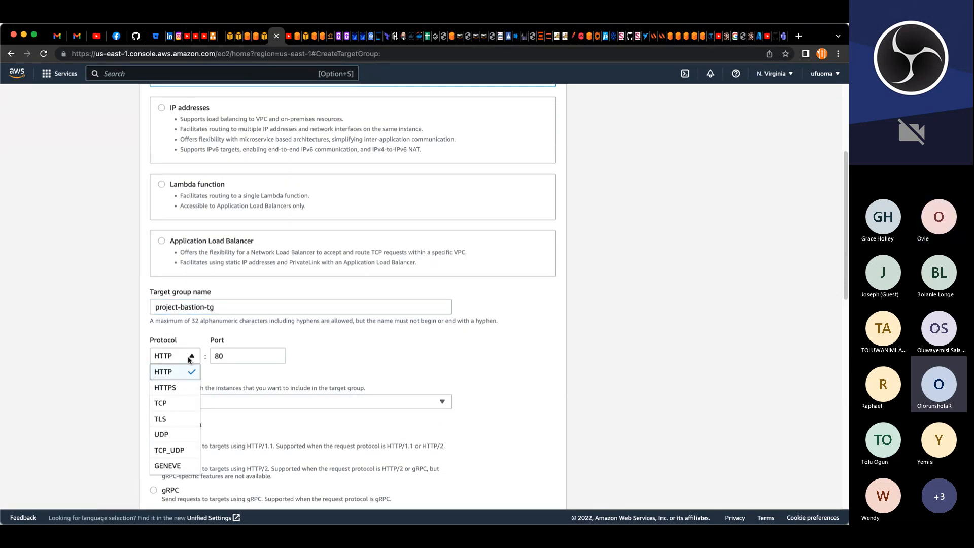
{"action": "left_click", "coordinate": [168, 388]}
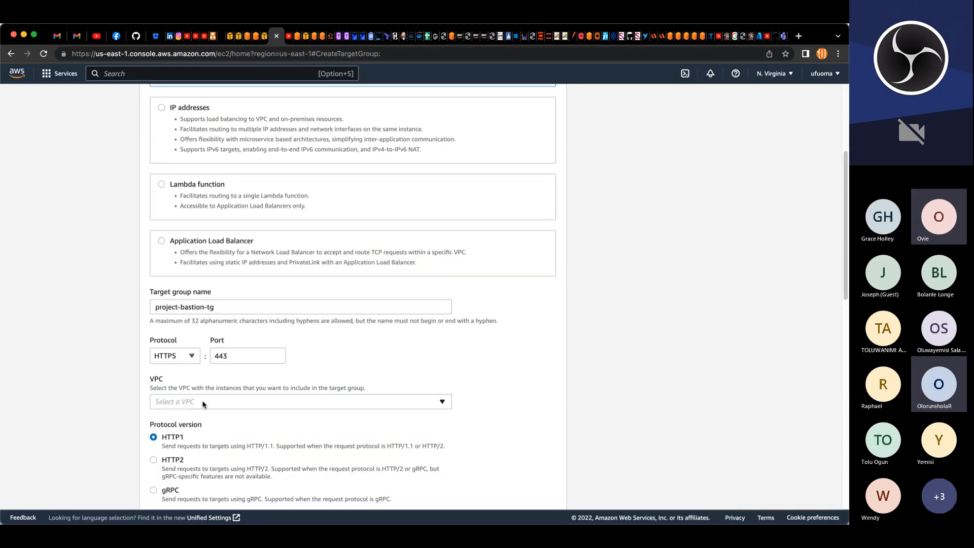
{"action": "scroll", "coordinate": [290, 385], "scroll_direction": "down", "scroll_amount": 3}
{"action": "left_click", "coordinate": [386, 255]}
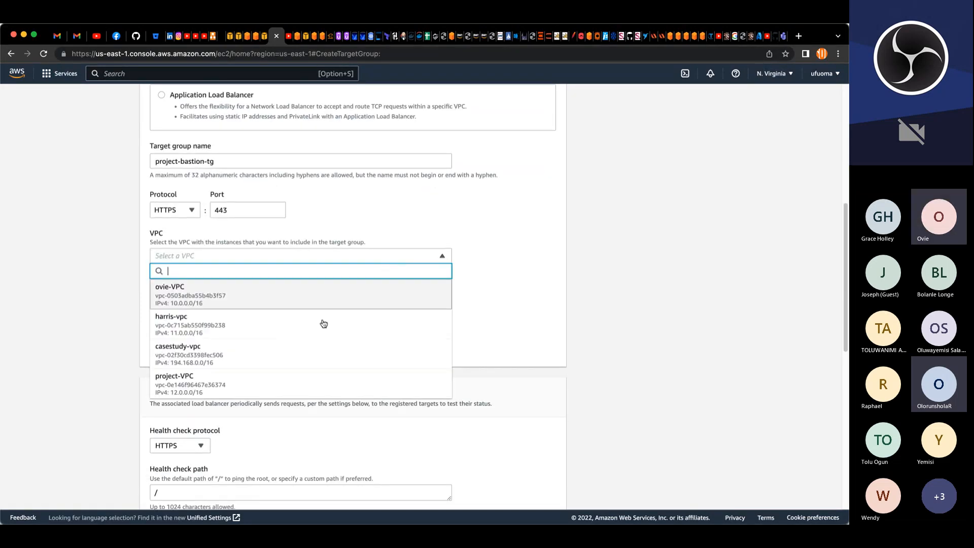
{"action": "left_click", "coordinate": [272, 381]}
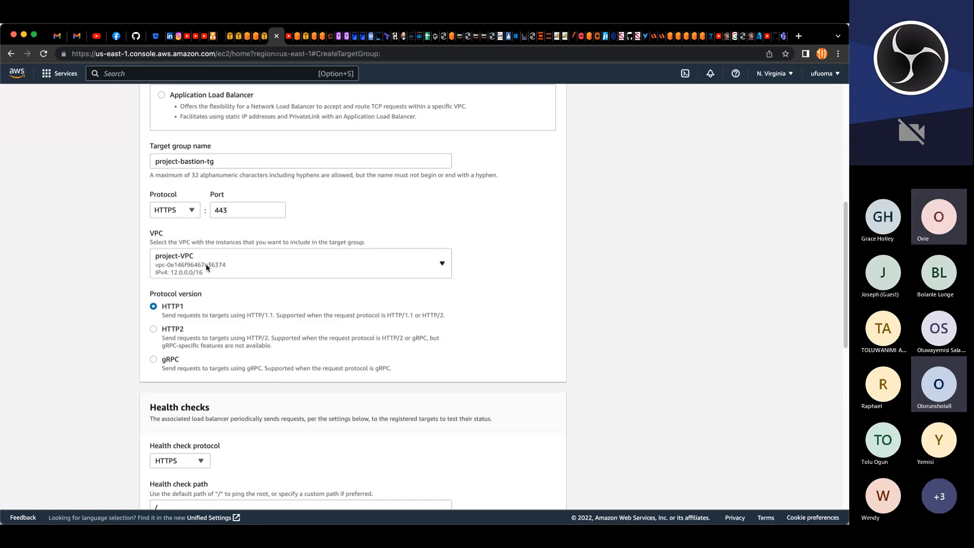
{"action": "scroll", "coordinate": [201, 305], "scroll_direction": "down", "scroll_amount": 3}
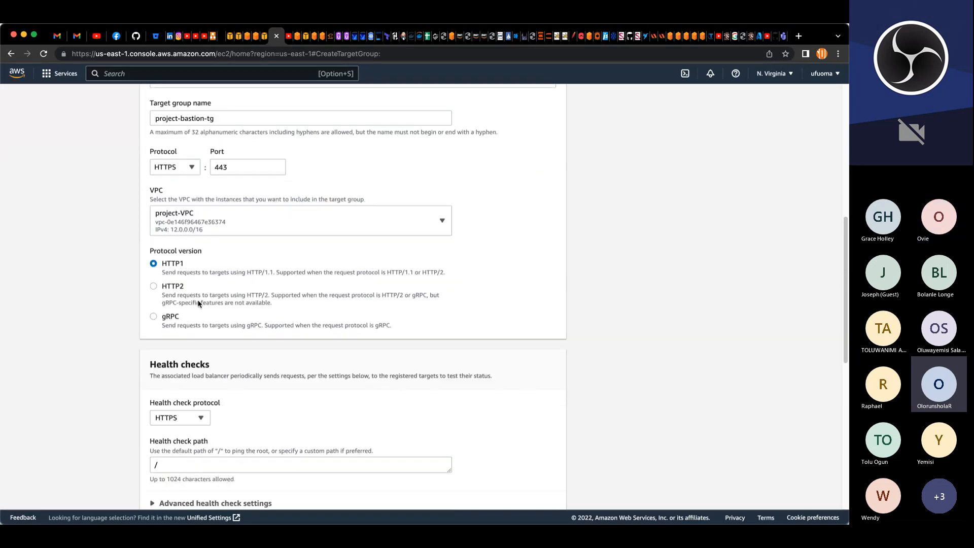
{"action": "scroll", "coordinate": [199, 304], "scroll_direction": "down", "scroll_amount": 3}
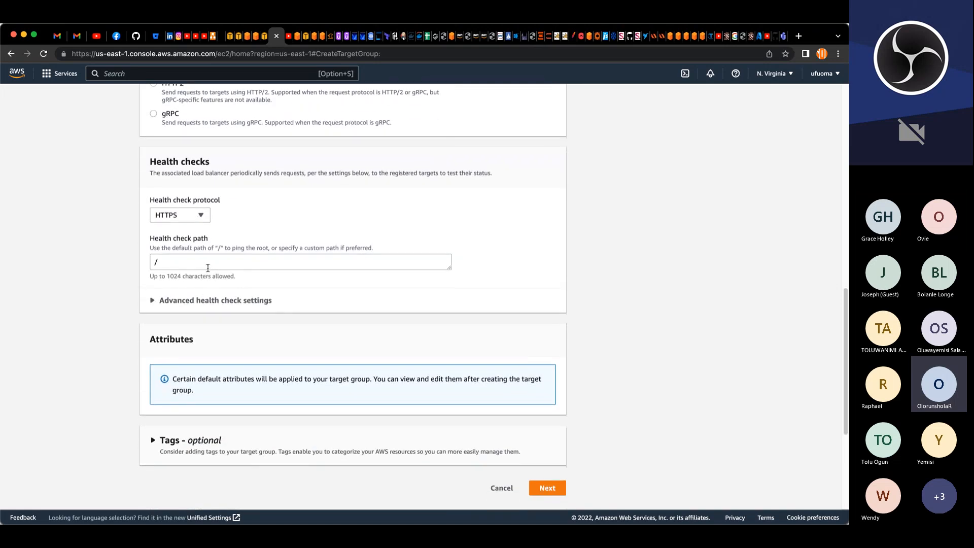
Step: Set the bastion target group's health check path to /healthstatus
{"action": "left_click", "coordinate": [208, 267]}
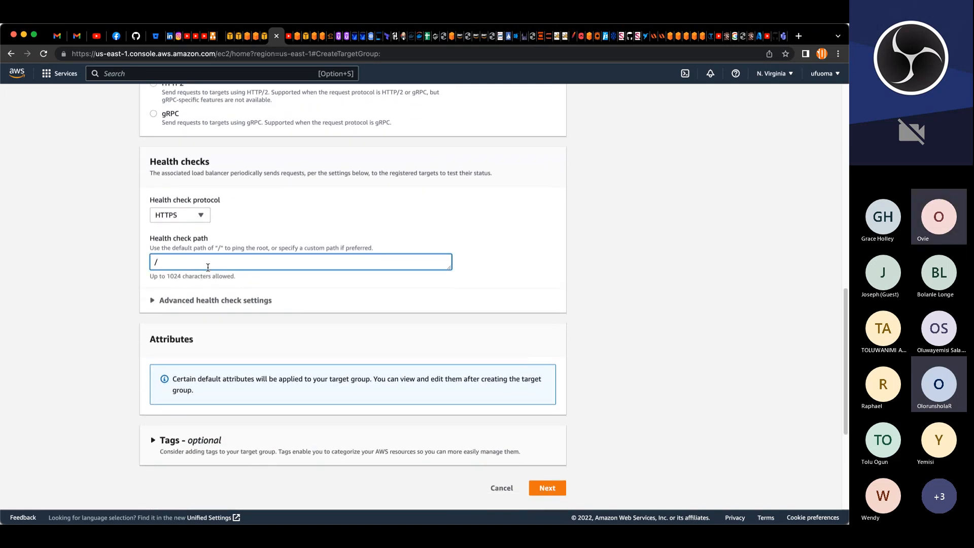
{"action": "type", "text": "healt"}
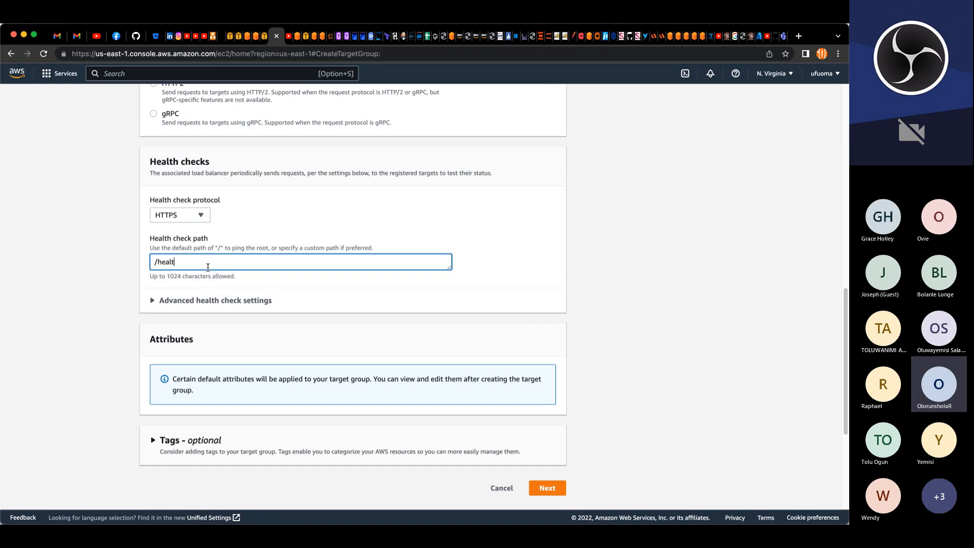
{"action": "type", "text": "hstatus"}
{"action": "scroll", "coordinate": [201, 273], "scroll_direction": "down", "scroll_amount": 5}
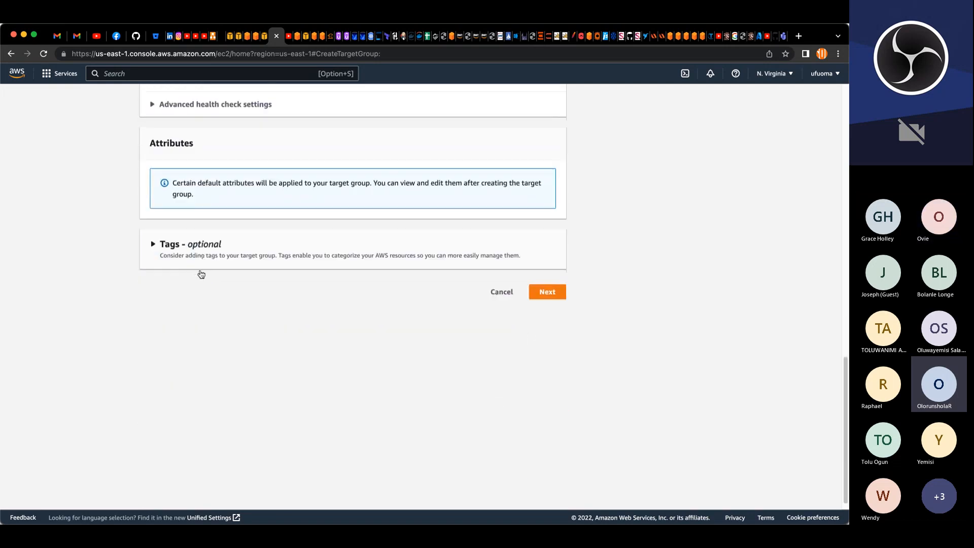
Step: Add a tag with key Name and value project-bastion-tg, reusing the pasted nginx tag name
{"action": "left_click", "coordinate": [162, 233]}
{"action": "left_click", "coordinate": [167, 272]}
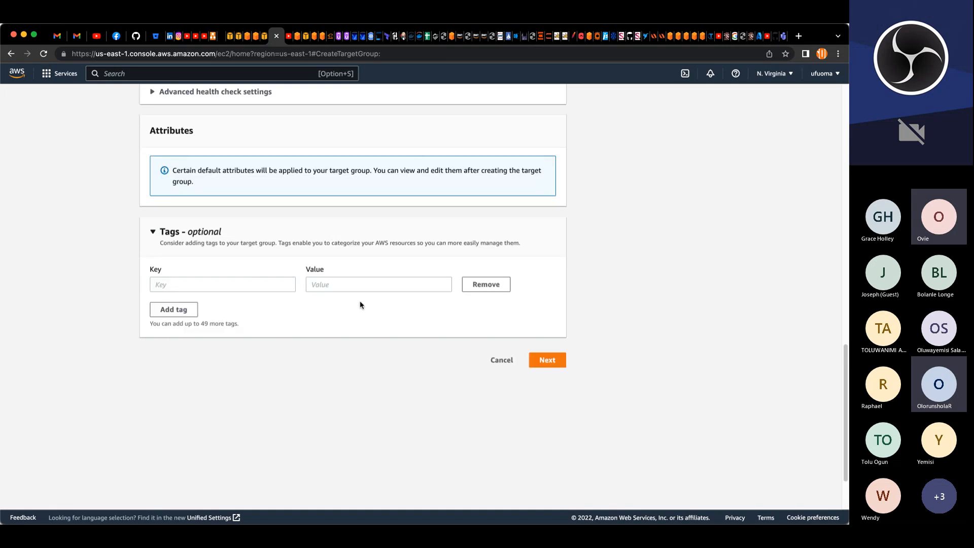
{"action": "left_click", "coordinate": [358, 285]}
{"action": "type", "text": "project-nginx-tg"}
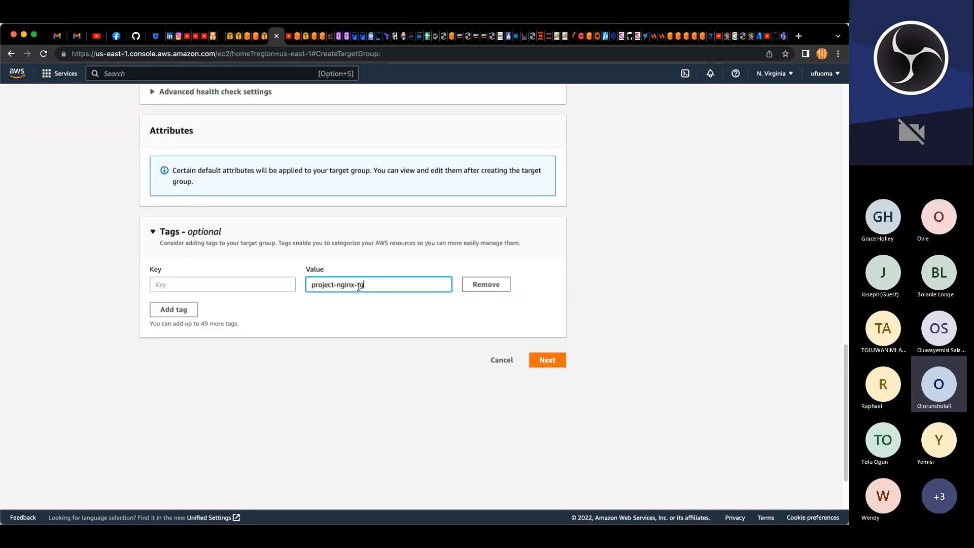
{"action": "left_click_drag", "start_coordinate": [355, 284], "coordinate": [339, 285]}
{"action": "type", "text": "ba"}
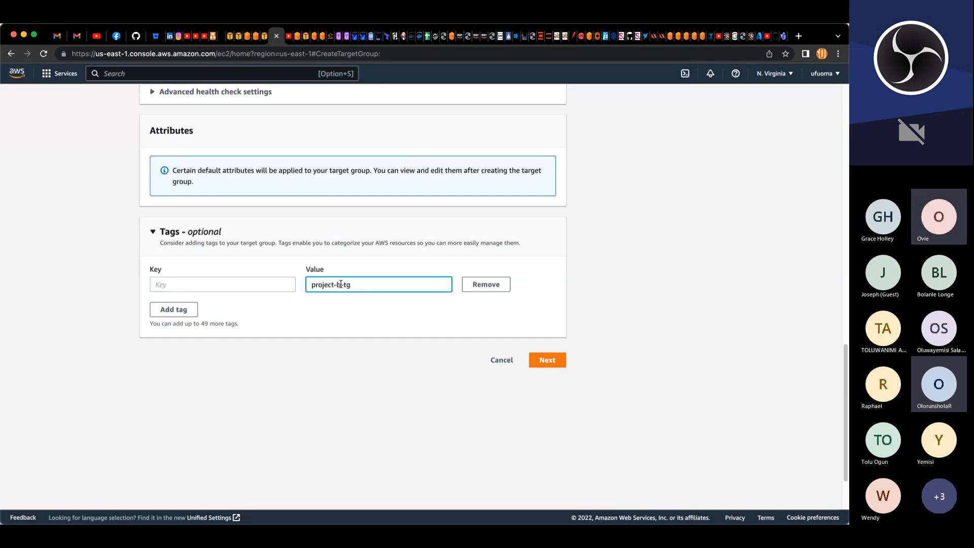
{"action": "type", "text": "stio"}
{"action": "type", "text": "n"}
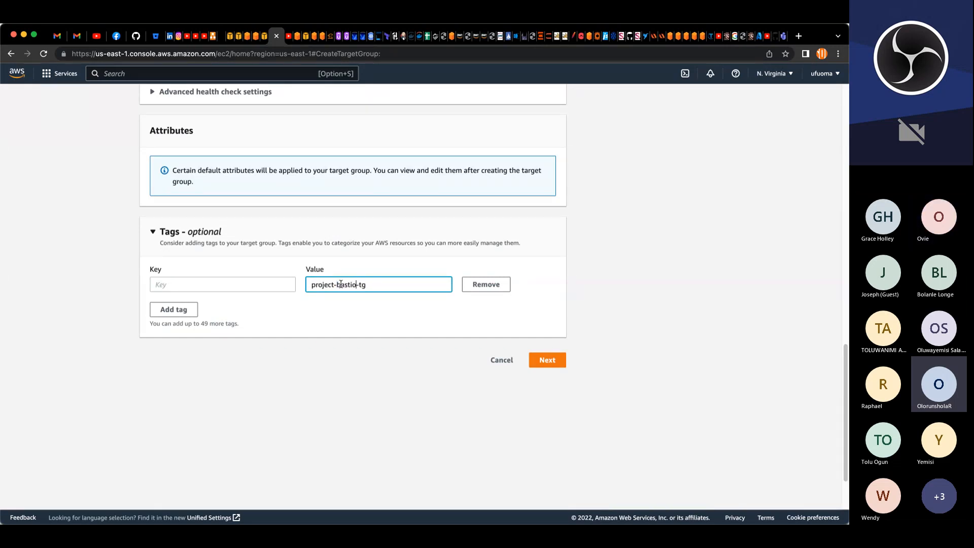
{"action": "left_click", "coordinate": [277, 290]}
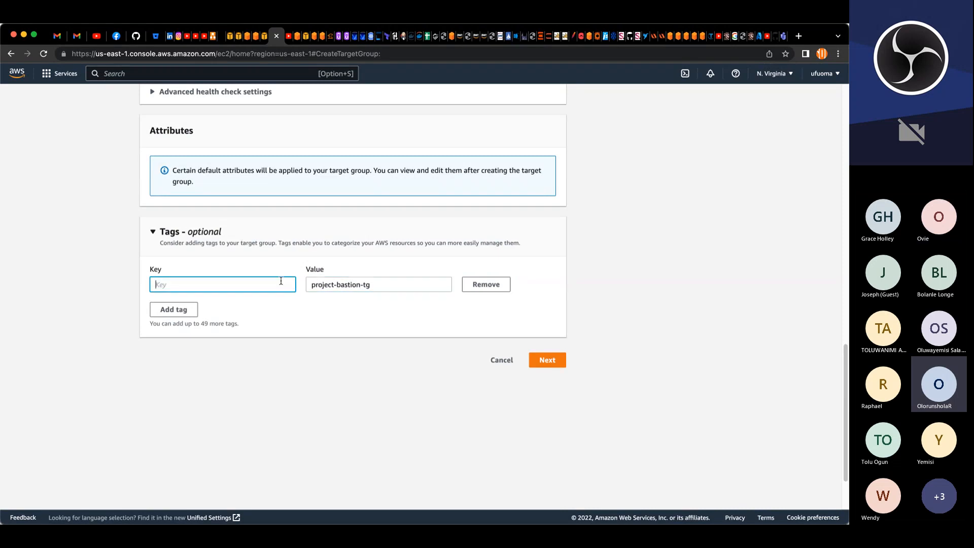
{"action": "type", "text": "Name"}
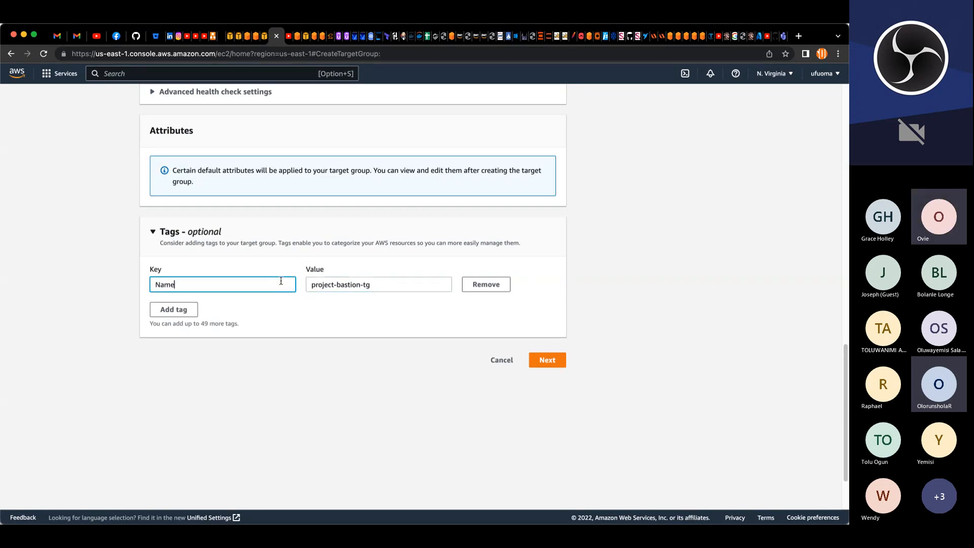
Step: Continue to target registration and create the bastion target group without registering any instances
{"action": "left_click", "coordinate": [552, 362]}
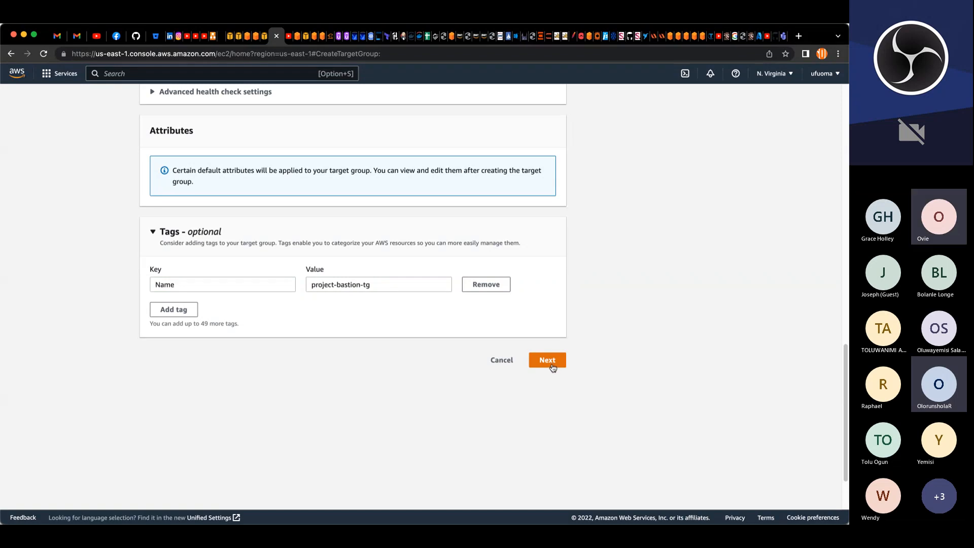
{"action": "scroll", "coordinate": [566, 376], "scroll_direction": "down", "scroll_amount": 5}
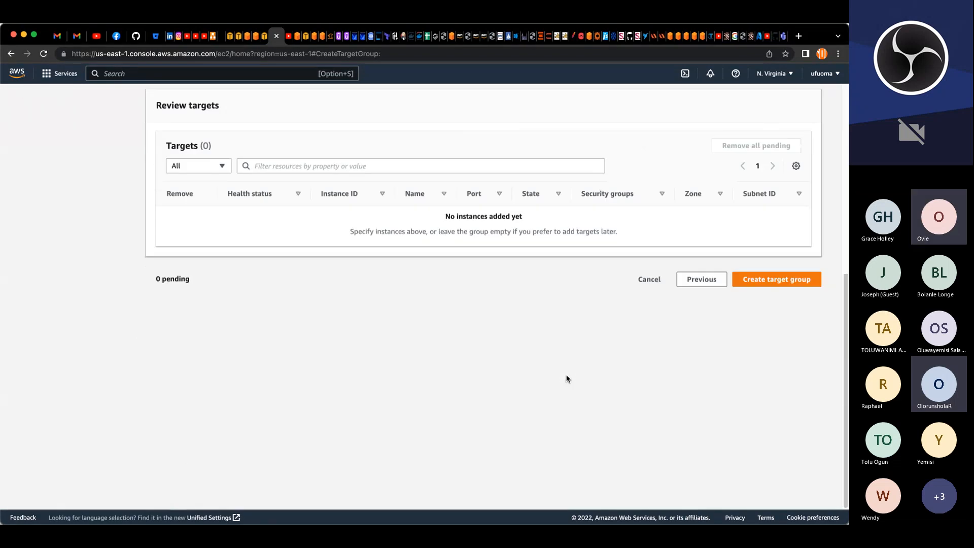
{"action": "left_click", "coordinate": [797, 281]}
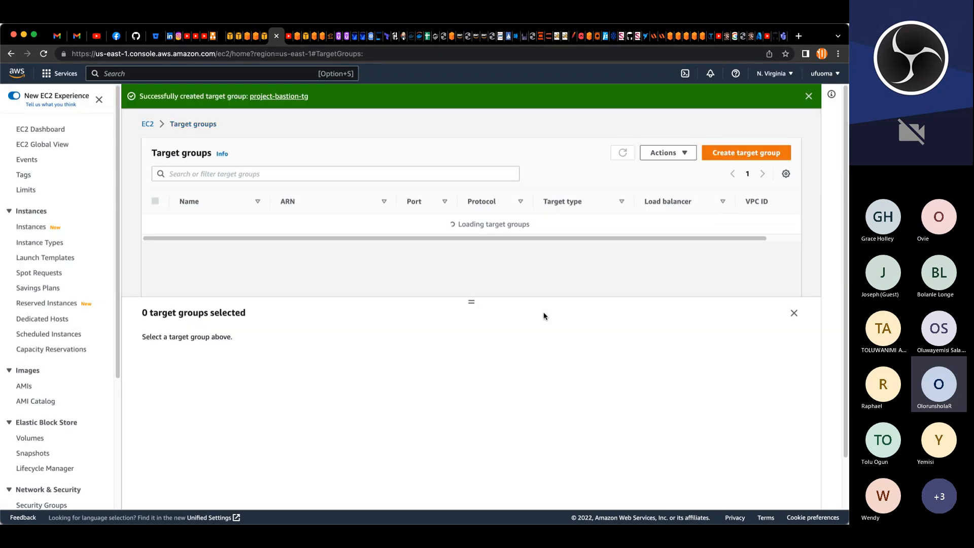
Step: Start a third target group and name it project-wordpress-tg
{"action": "left_click", "coordinate": [738, 157]}
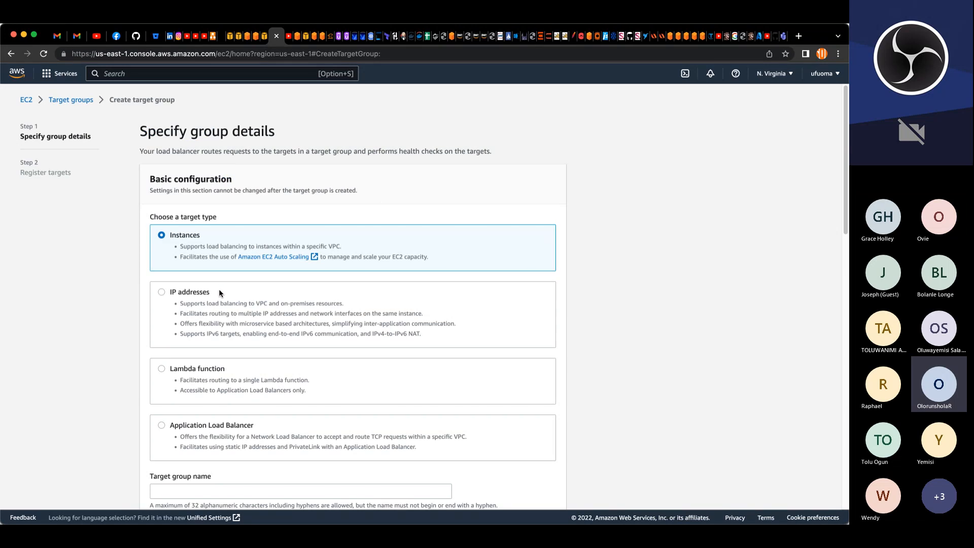
{"action": "scroll", "coordinate": [211, 289], "scroll_direction": "down", "scroll_amount": 5}
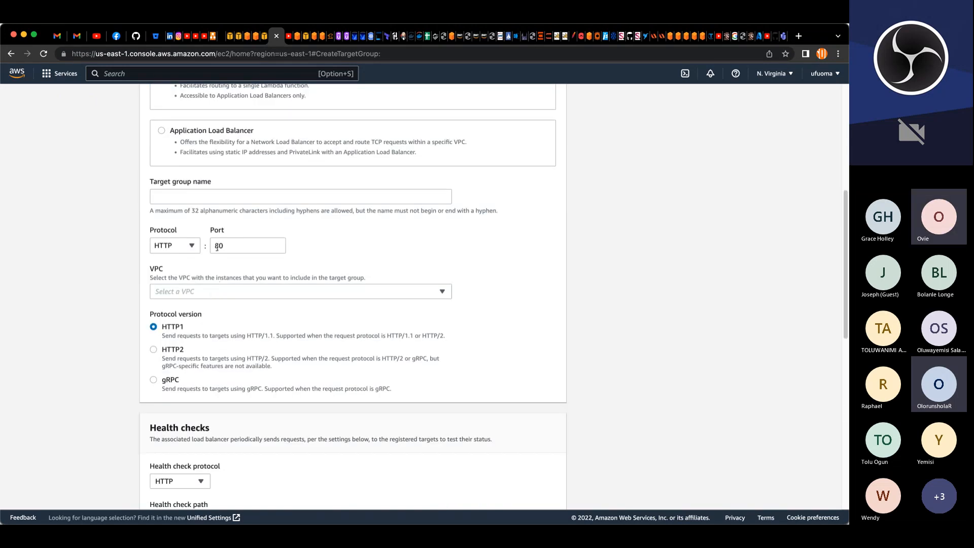
{"action": "left_click", "coordinate": [194, 198]}
{"action": "type", "text": "project-nginx-tg"}
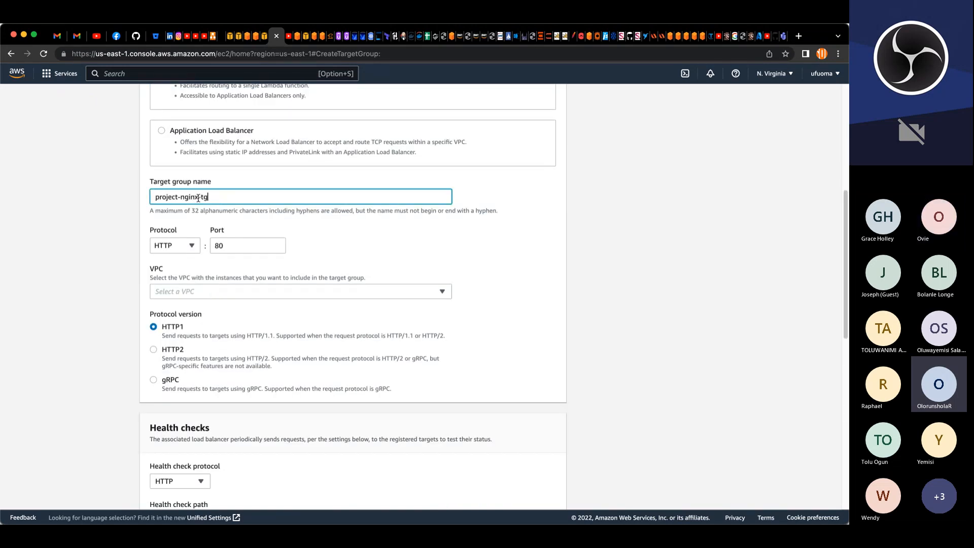
{"action": "left_click_drag", "start_coordinate": [198, 198], "coordinate": [180, 197]}
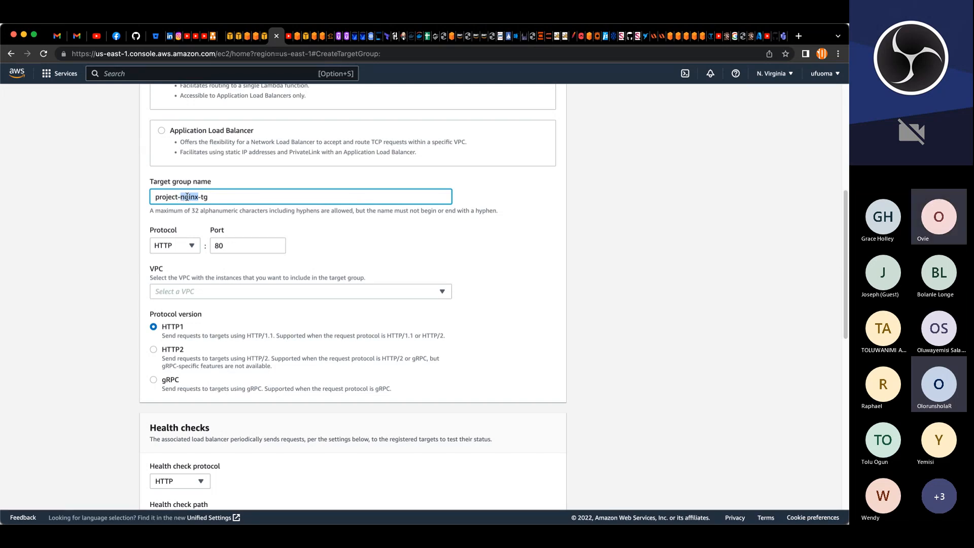
{"action": "type", "text": "wordpre"}
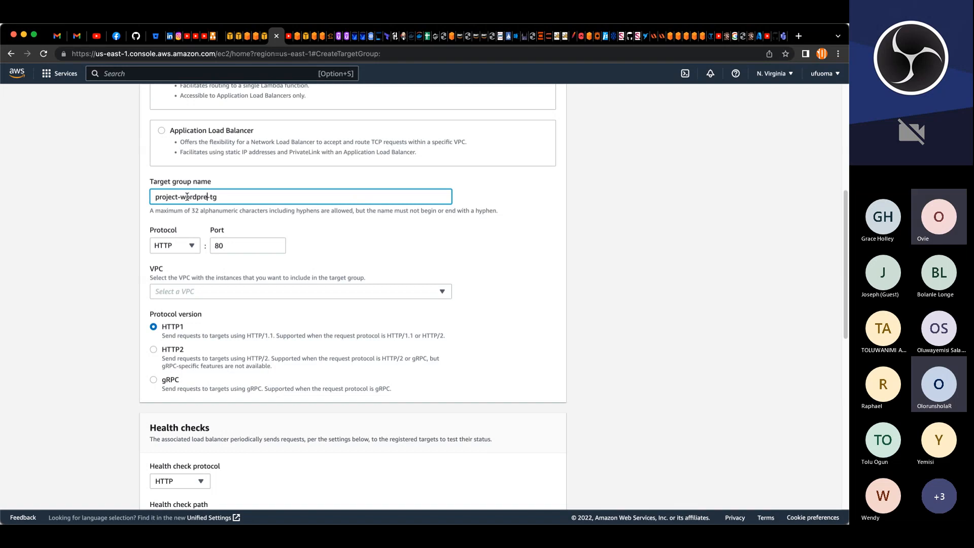
{"action": "type", "text": "ss"}
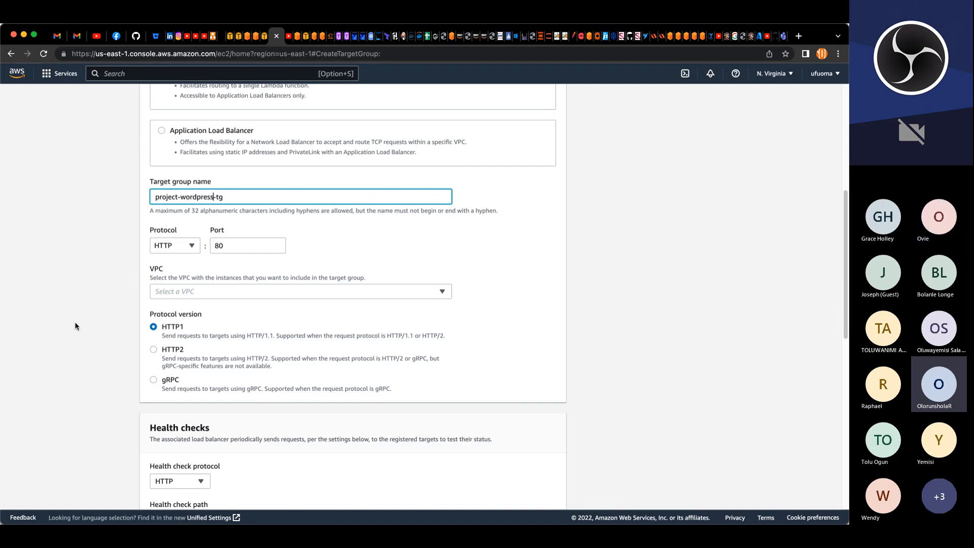
Step: Set the wordpress target group's protocol to HTTPS on port 443 and select project-VPC
{"action": "left_click", "coordinate": [191, 246]}
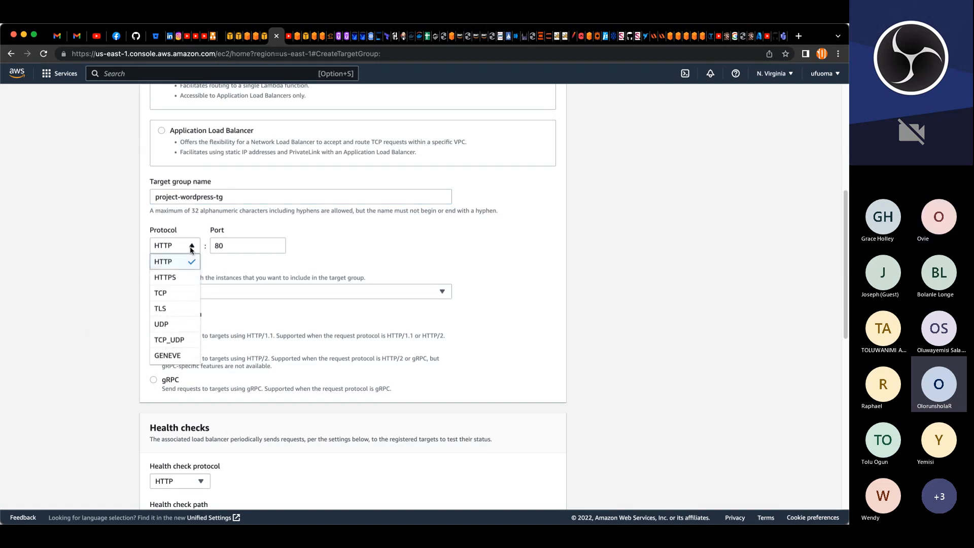
{"action": "left_click", "coordinate": [184, 279]}
{"action": "left_click", "coordinate": [209, 290]}
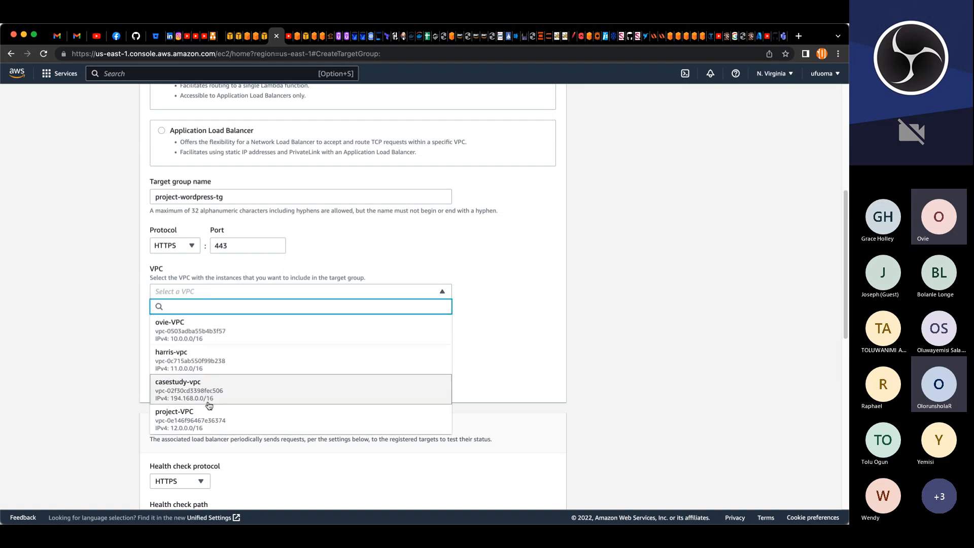
{"action": "left_click", "coordinate": [209, 418]}
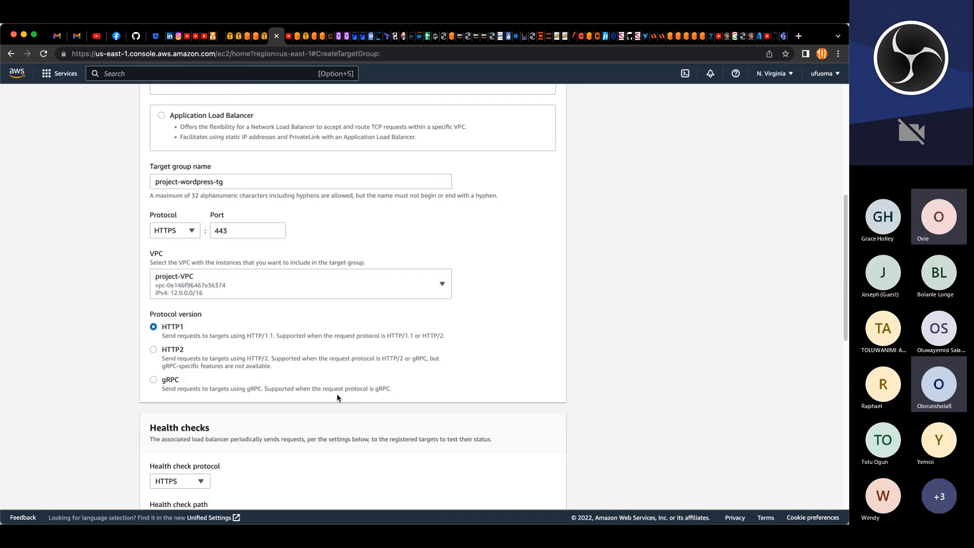
{"action": "scroll", "coordinate": [337, 397], "scroll_direction": "down", "scroll_amount": 4}
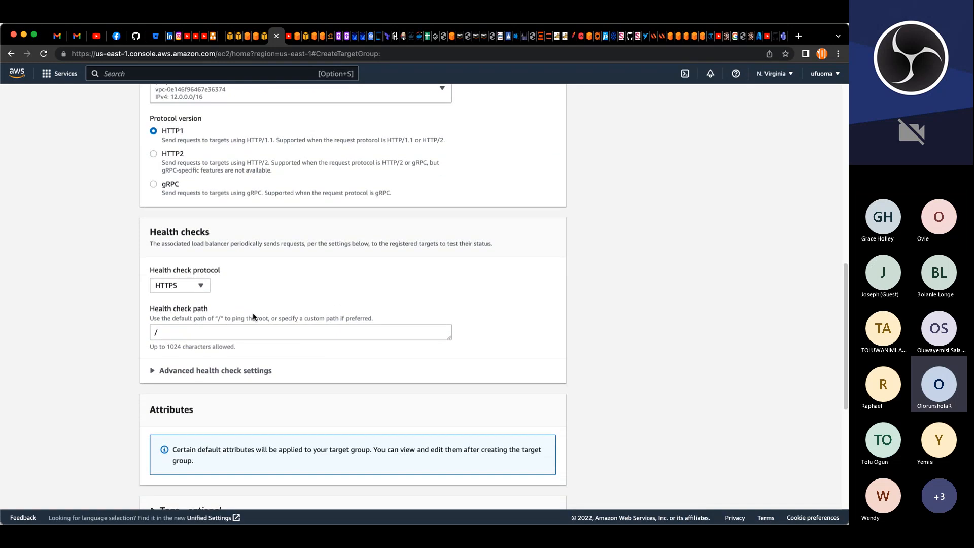
Step: Paste a custom value into the wordpress target group's health check path
{"action": "left_click", "coordinate": [259, 332]}
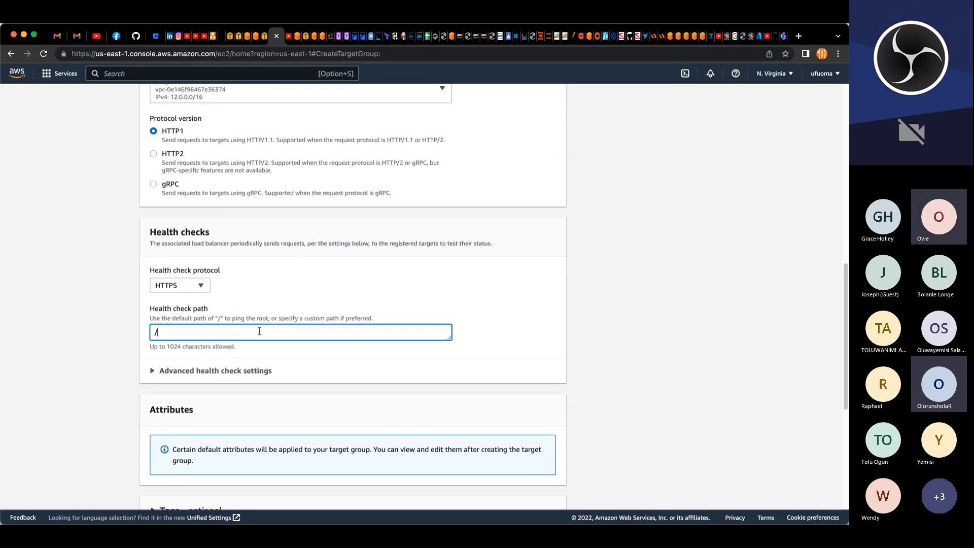
{"action": "type", "text": "healthstatus"}
{"action": "scroll", "coordinate": [341, 344], "scroll_direction": "down", "scroll_amount": 5}
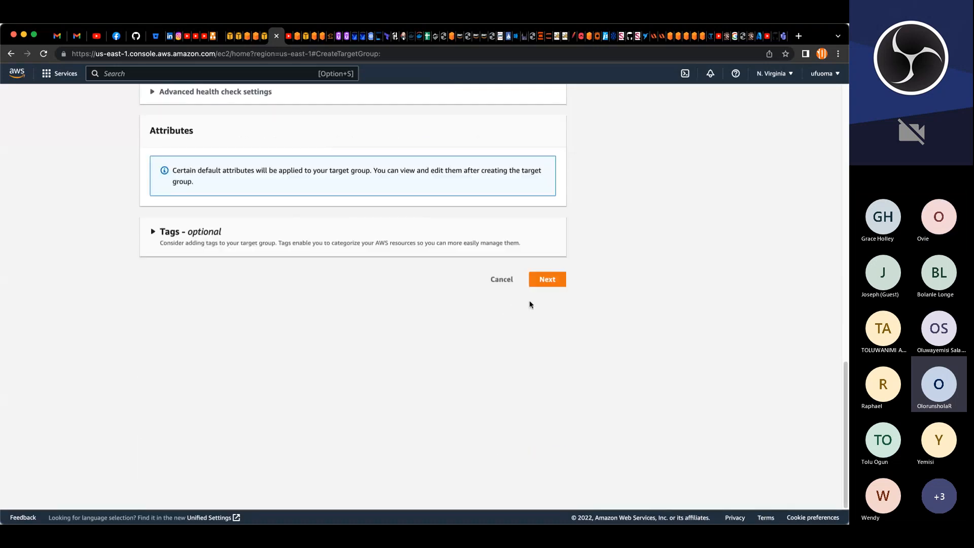
Step: Add a tag with key Name and value project-wordpre-tg
{"action": "left_click", "coordinate": [157, 240]}
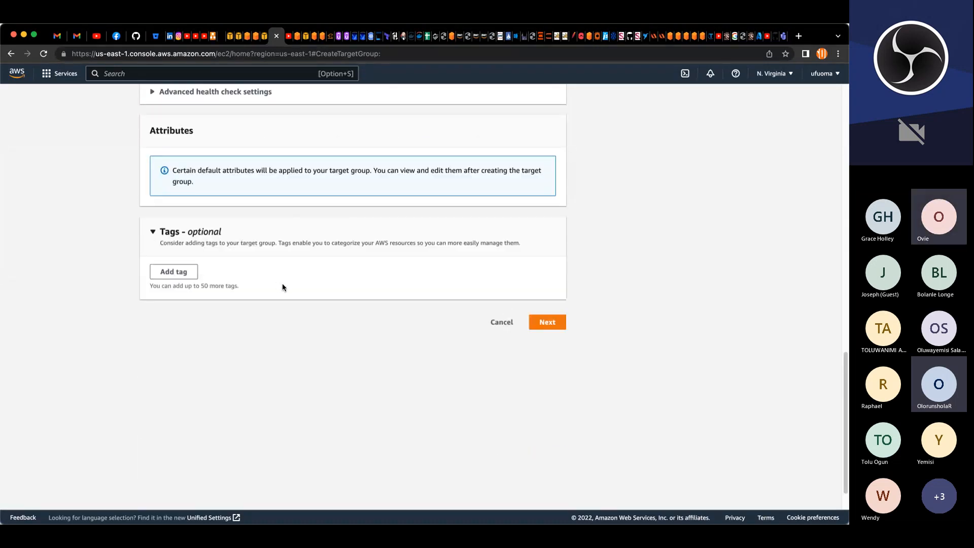
{"action": "left_click", "coordinate": [182, 274]}
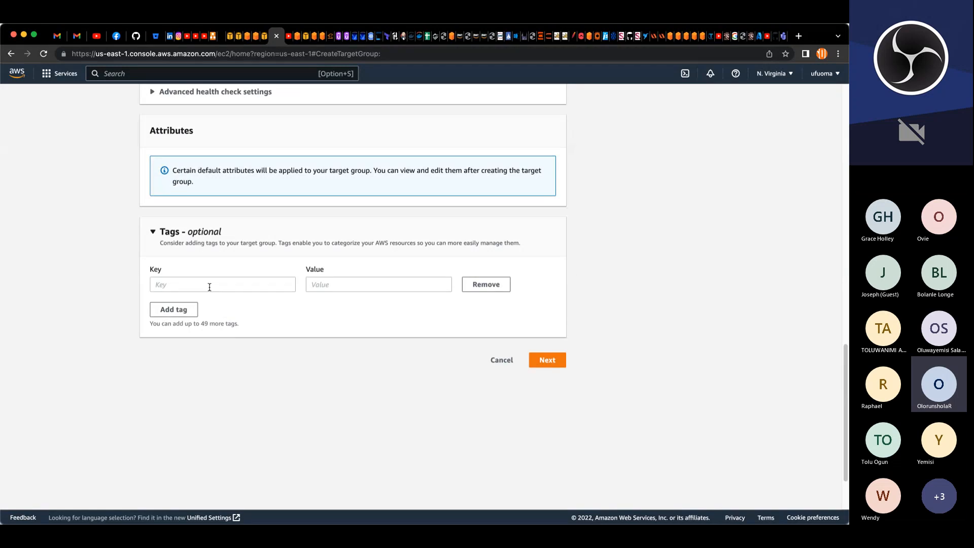
{"action": "left_click", "coordinate": [215, 280]}
{"action": "type", "text": "Na"}
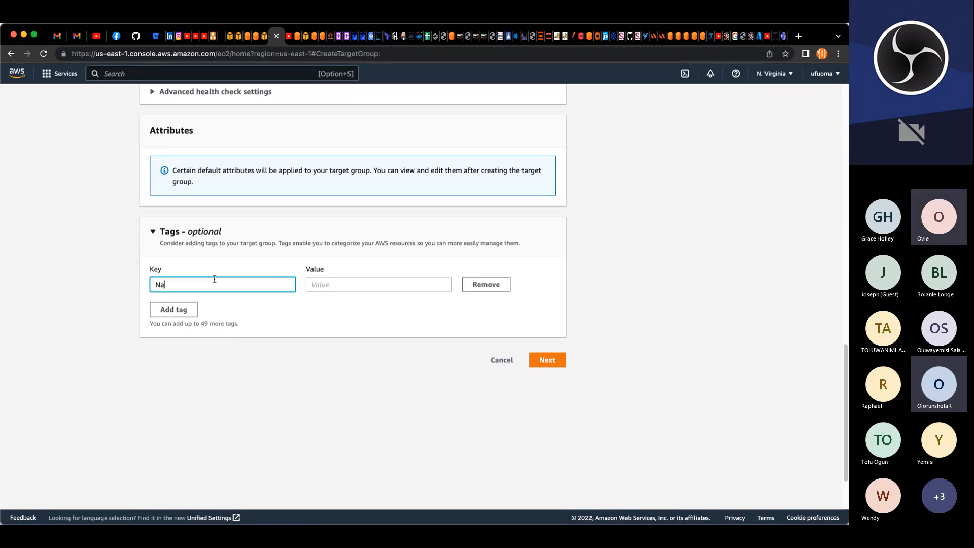
{"action": "type", "text": "me"}
{"action": "key", "text": "Tab"}
{"action": "type", "text": "project-nginx-tg"}
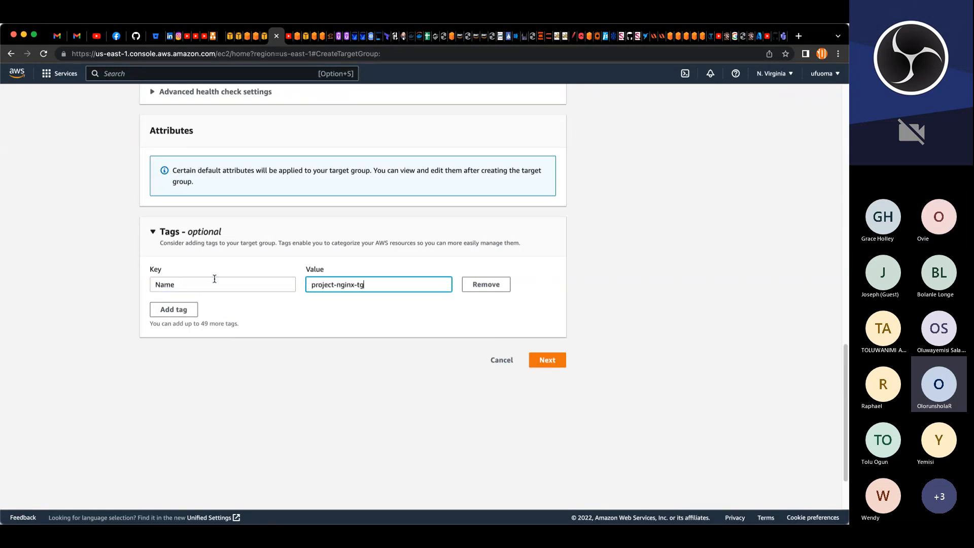
{"action": "left_click_drag", "start_coordinate": [355, 285], "coordinate": [340, 287]}
{"action": "type", "text": "word"}
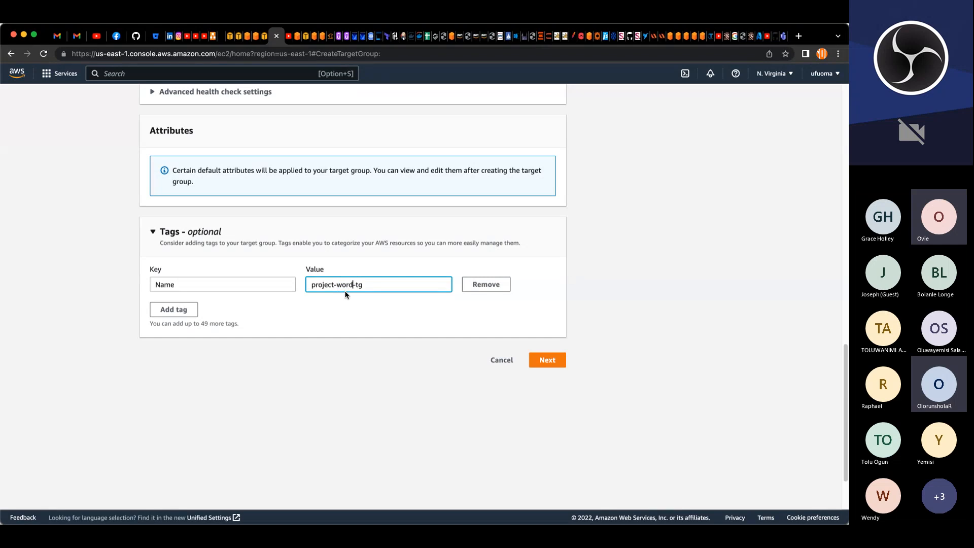
{"action": "type", "text": "ress"}
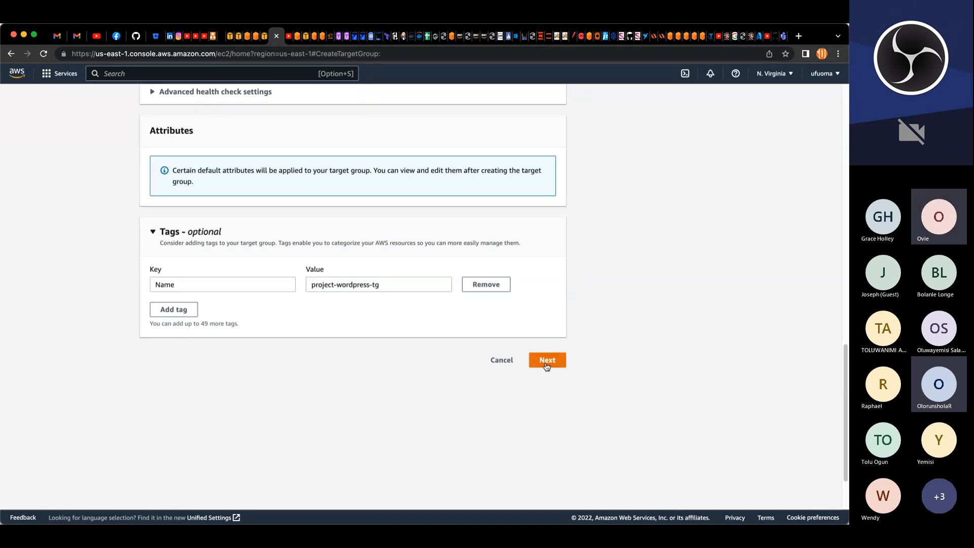
Step: Continue to target registration and create the wordpress target group without registering any instances
{"action": "left_click", "coordinate": [548, 362]}
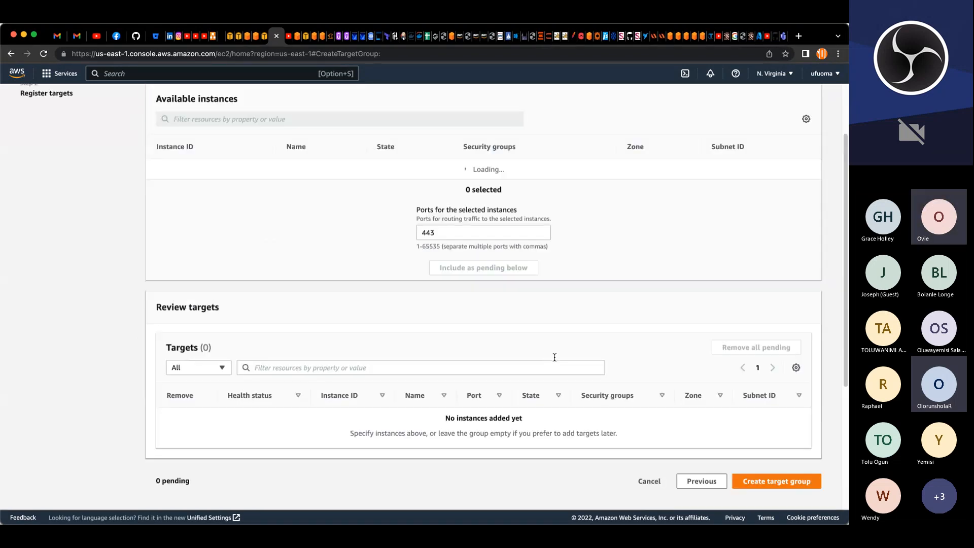
{"action": "scroll", "coordinate": [555, 357], "scroll_direction": "down", "scroll_amount": 3}
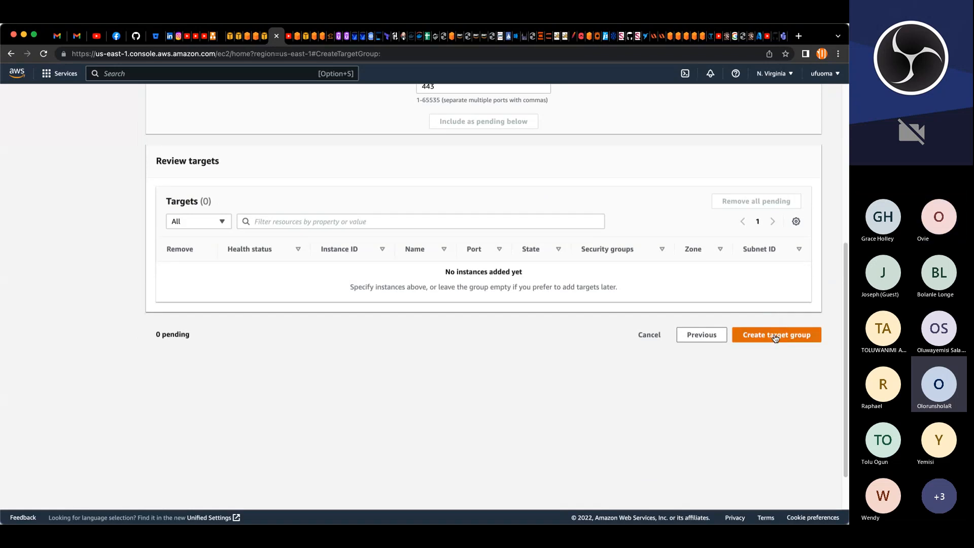
{"action": "left_click", "coordinate": [775, 335]}
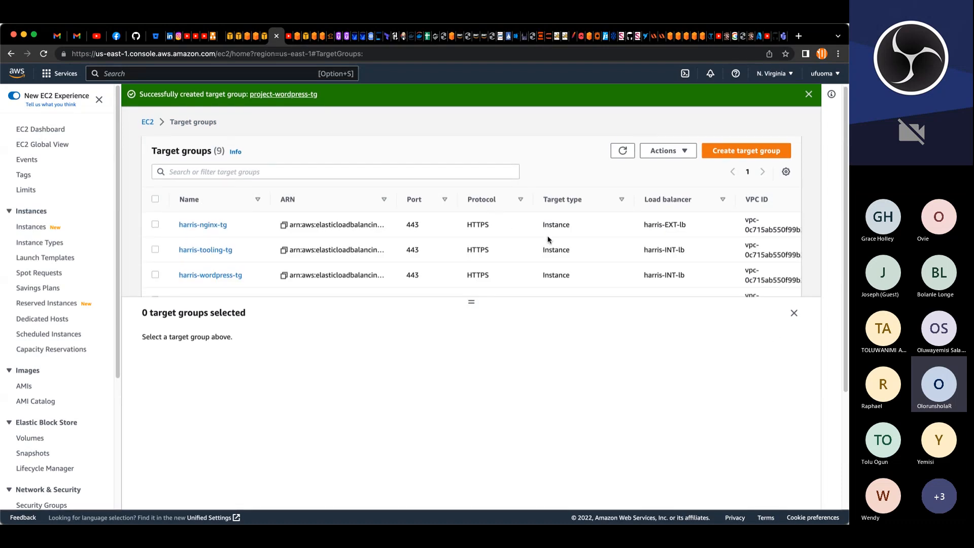
{"action": "scroll", "coordinate": [525, 241], "scroll_direction": "down", "scroll_amount": 3}
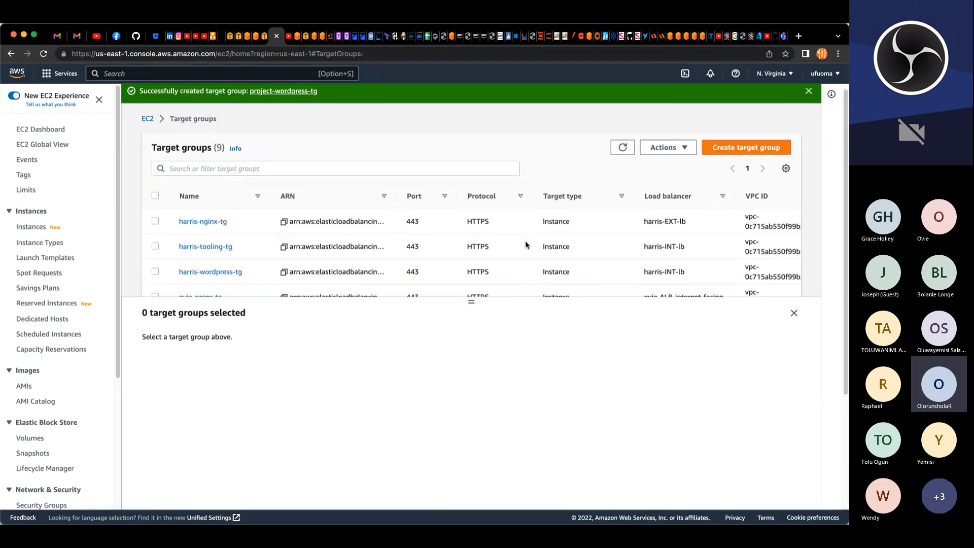
{"action": "scroll", "coordinate": [524, 240], "scroll_direction": "down", "scroll_amount": 3}
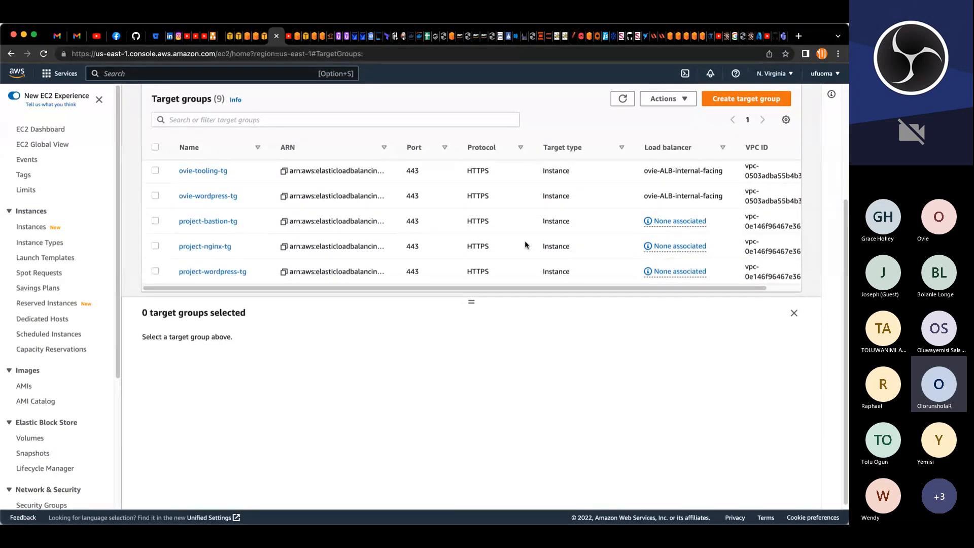
Step: Start creating another target group and name it project-devteam-tg
{"action": "scroll", "coordinate": [525, 244], "scroll_direction": "up", "scroll_amount": 3}
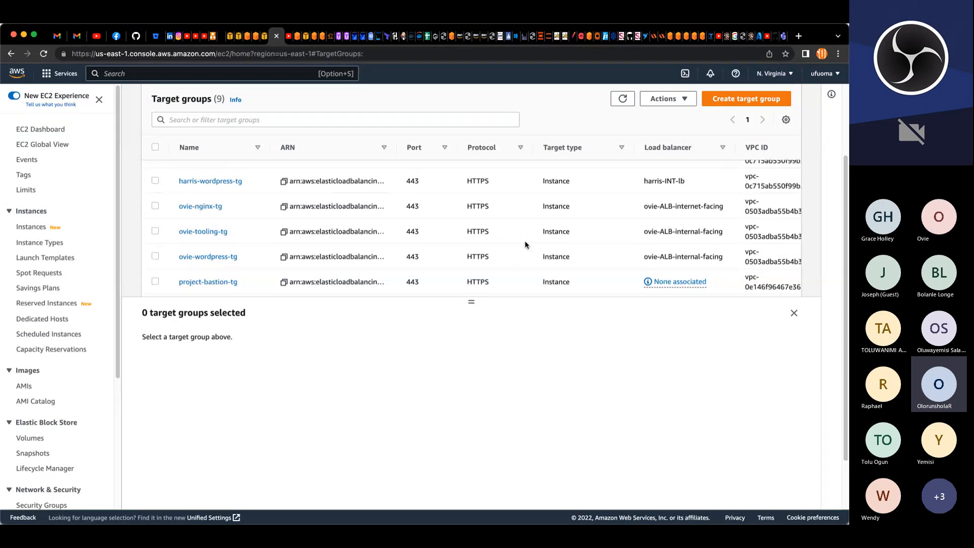
{"action": "scroll", "coordinate": [524, 241], "scroll_direction": "up", "scroll_amount": 5}
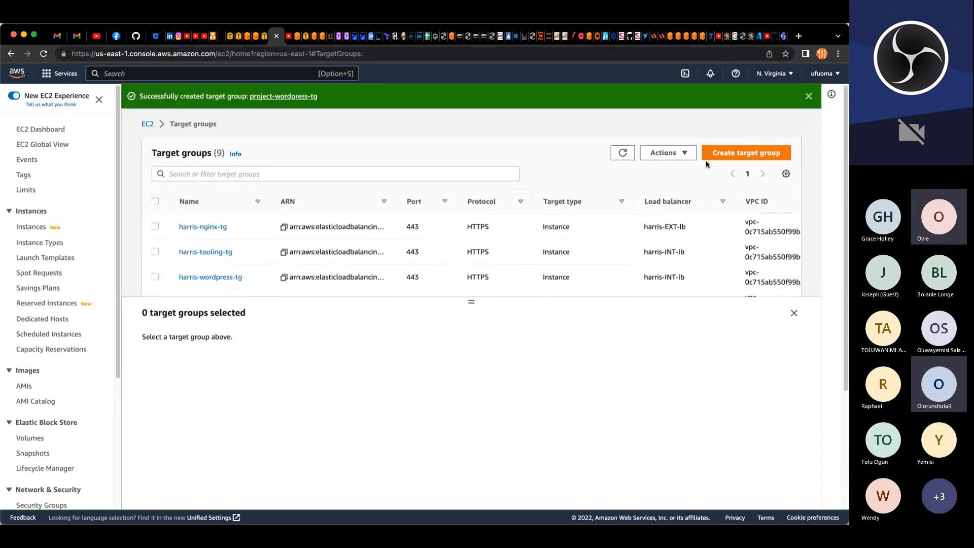
{"action": "left_click", "coordinate": [716, 154]}
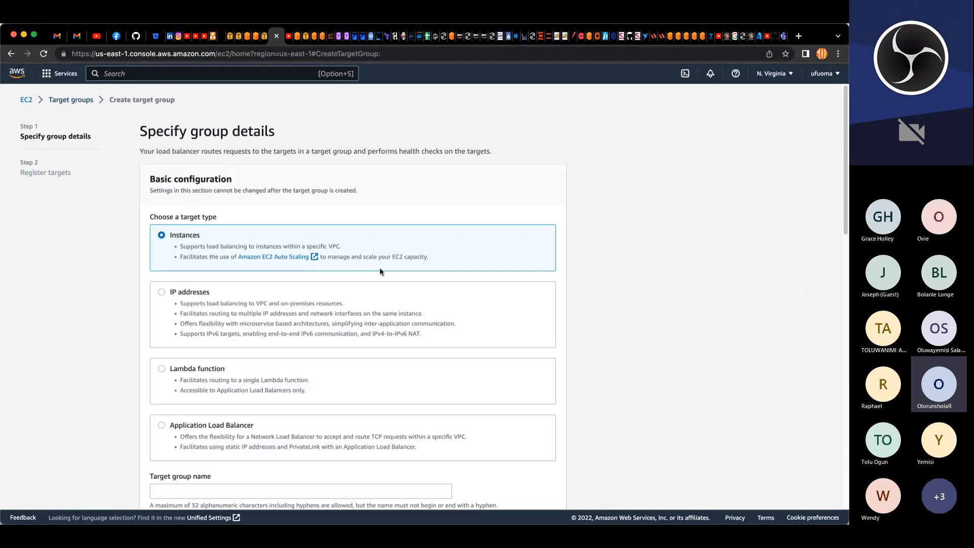
{"action": "scroll", "coordinate": [266, 357], "scroll_direction": "down", "scroll_amount": 3}
{"action": "left_click", "coordinate": [270, 351]}
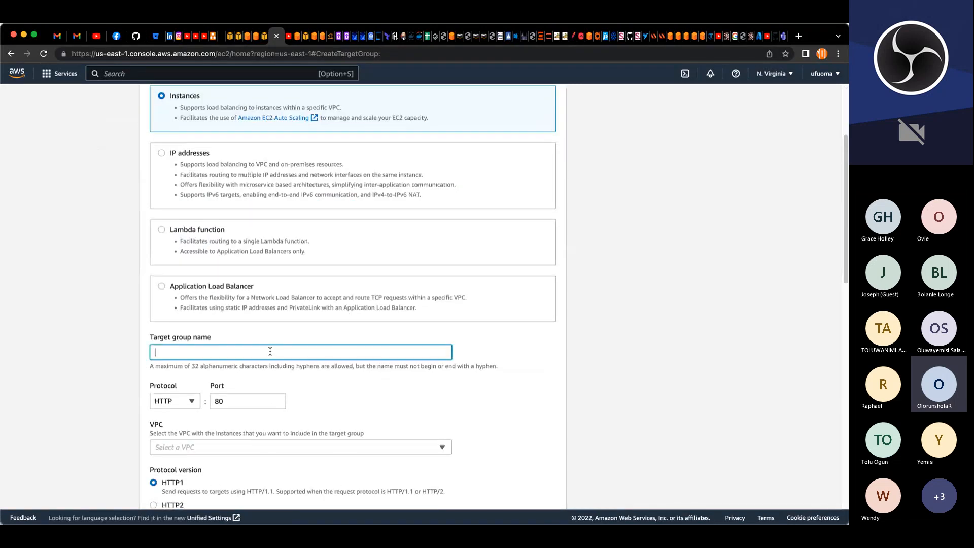
{"action": "type", "text": "project-nginx-tg"}
{"action": "double_click", "coordinate": [183, 353]}
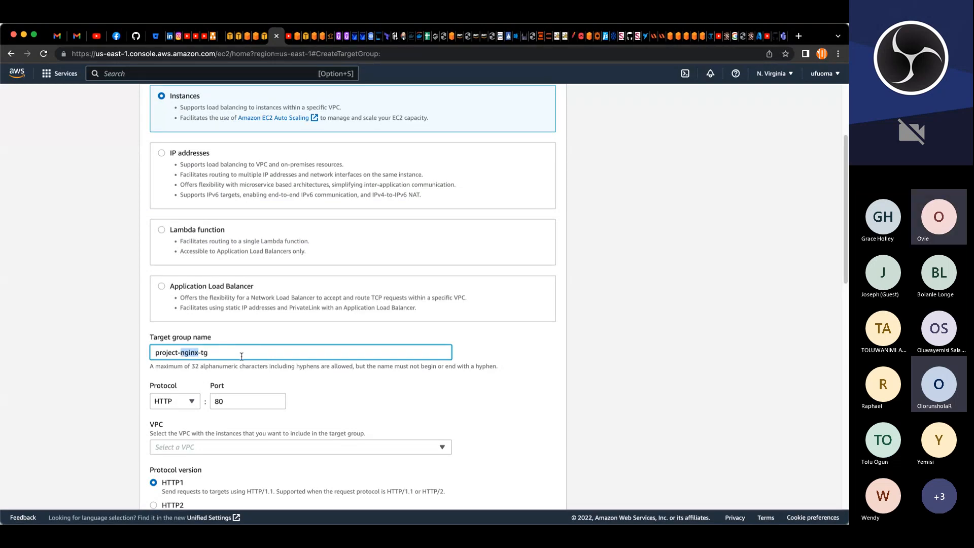
{"action": "type", "text": "devteam"}
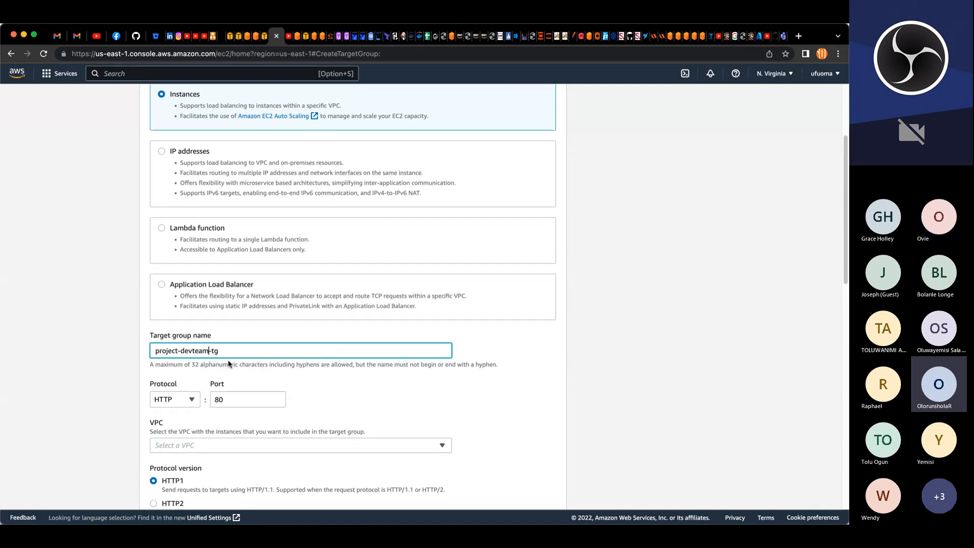
Step: Set the devteam target group's protocol to HTTPS on port 443 and select project-VPC
{"action": "scroll", "coordinate": [239, 367], "scroll_direction": "down", "scroll_amount": 4}
{"action": "left_click", "coordinate": [179, 201]}
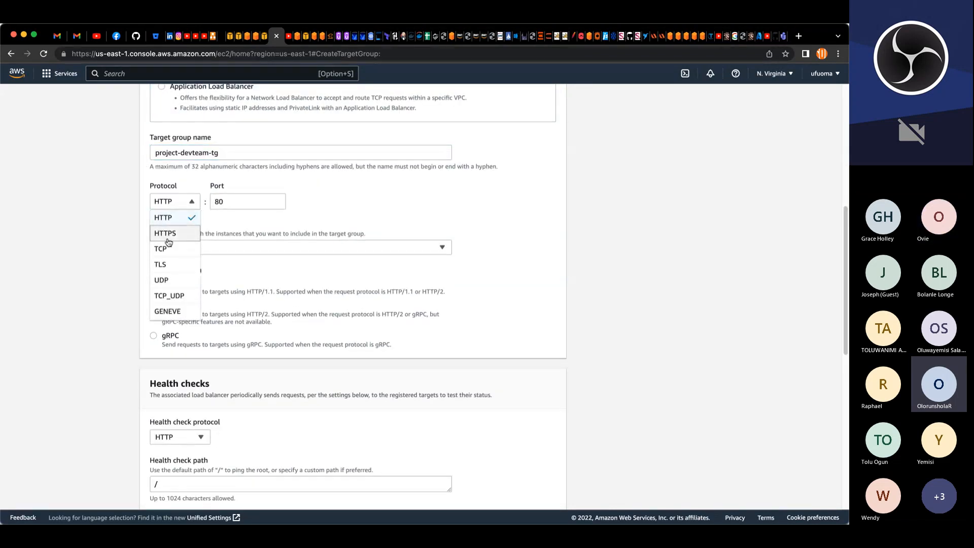
{"action": "left_click", "coordinate": [166, 235]}
{"action": "left_click", "coordinate": [198, 248]}
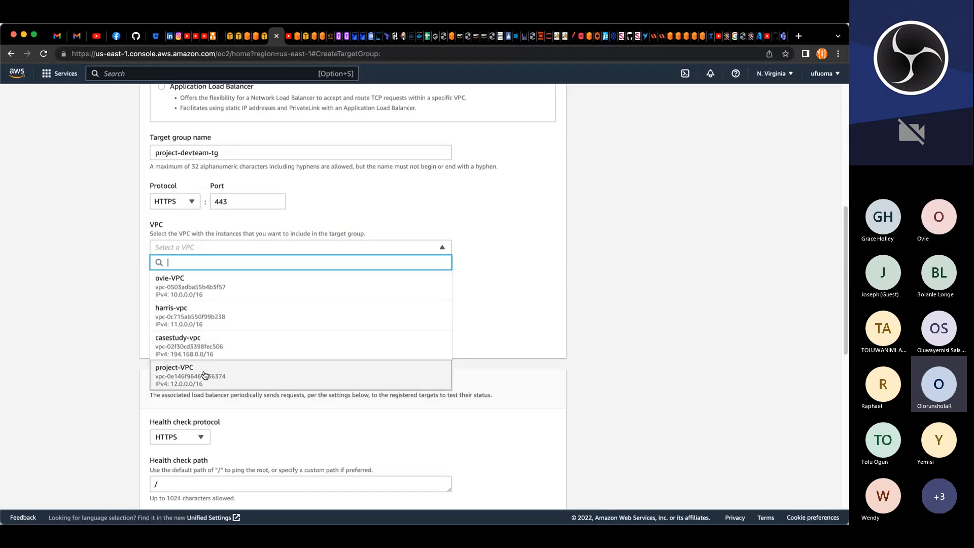
{"action": "left_click", "coordinate": [205, 375]}
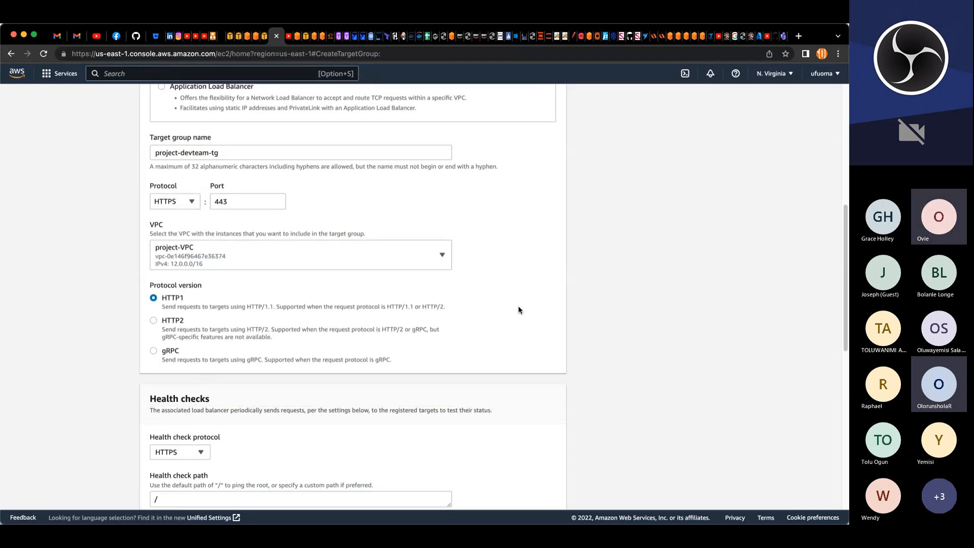
Step: Set the devteam target group's health check path to /healthstatus
{"action": "scroll", "coordinate": [519, 309], "scroll_direction": "down", "scroll_amount": 3}
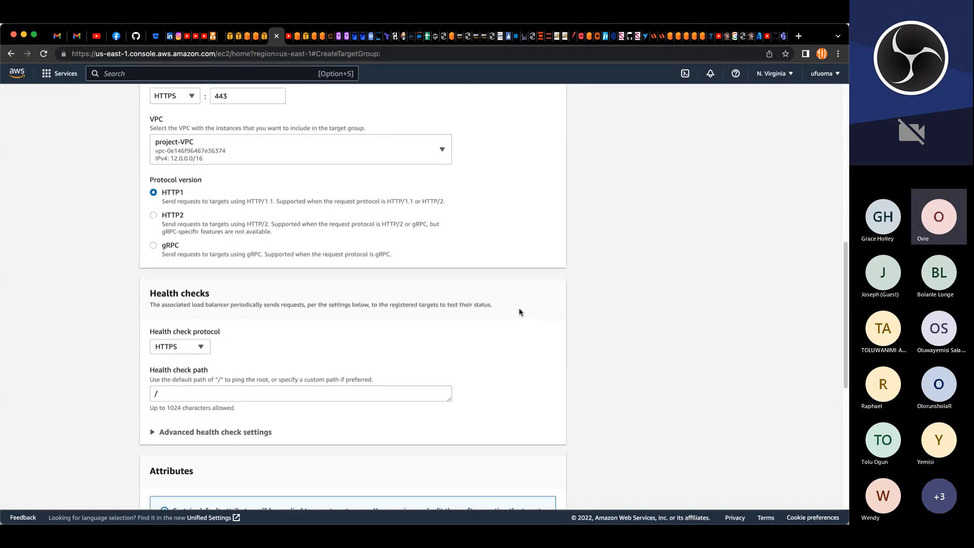
{"action": "left_click", "coordinate": [189, 390]}
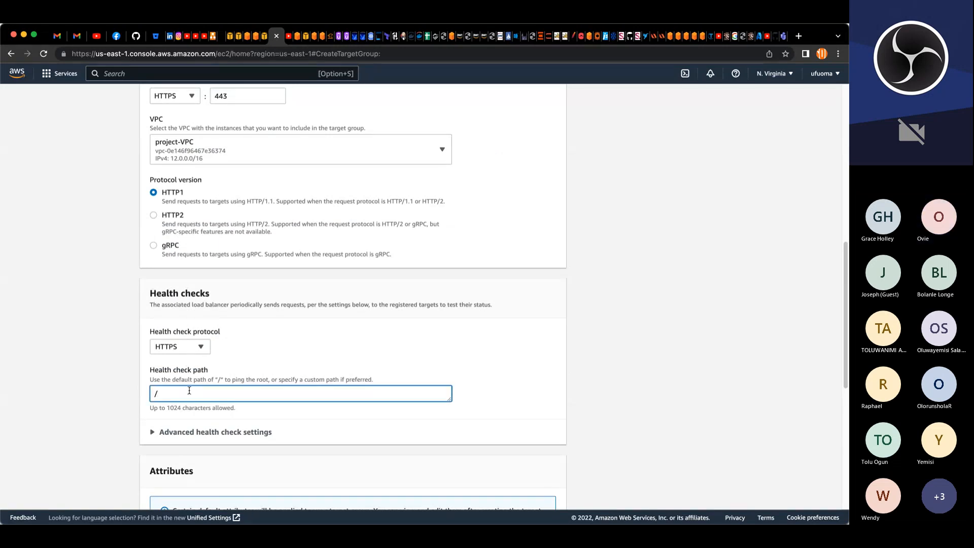
{"action": "type", "text": "health"}
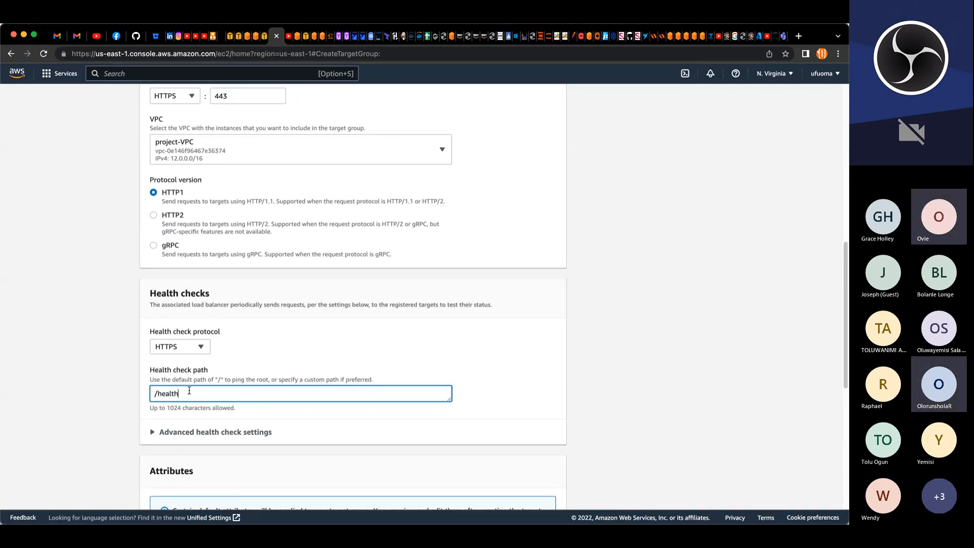
{"action": "type", "text": "status"}
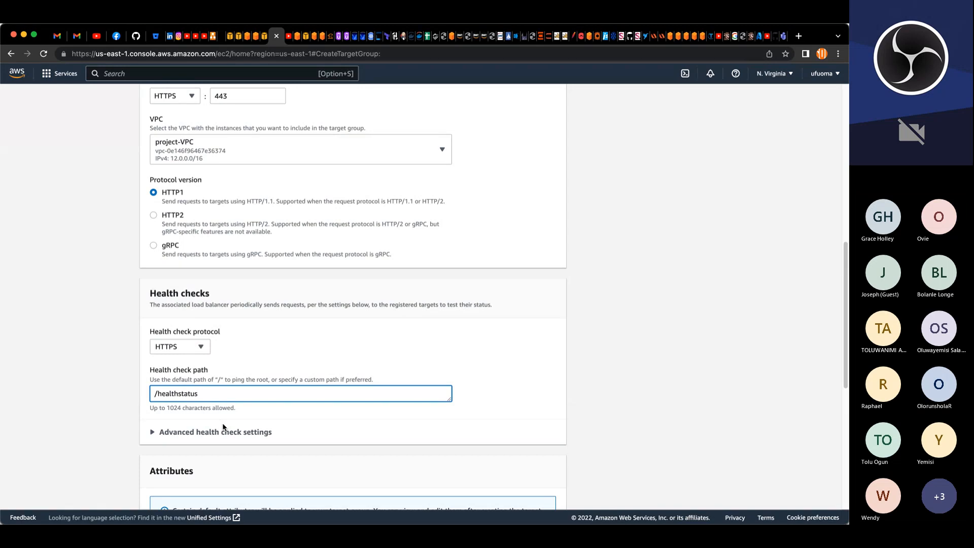
Step: Add a tag with key Name and value project-devteam-tg
{"action": "scroll", "coordinate": [241, 426], "scroll_direction": "down", "scroll_amount": 5}
{"action": "left_click", "coordinate": [153, 338]}
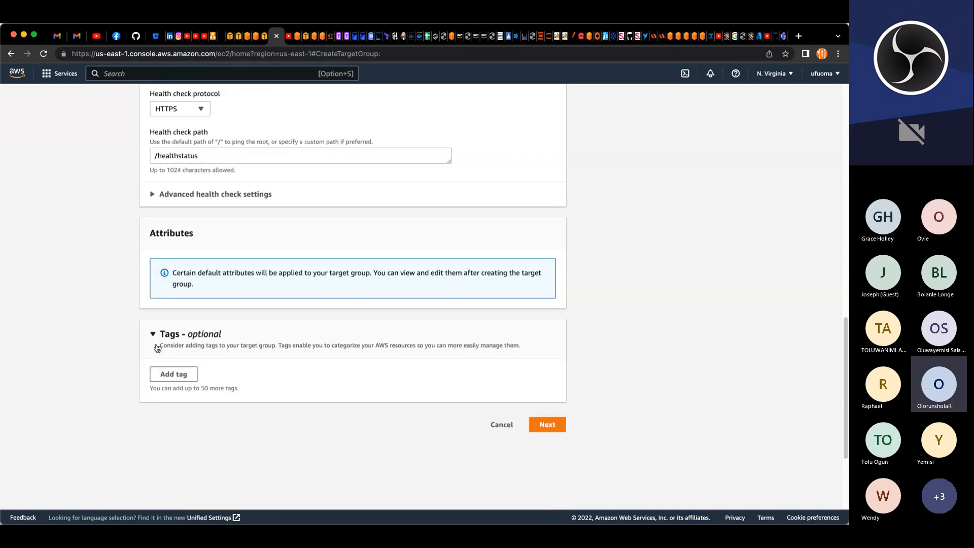
{"action": "left_click", "coordinate": [197, 380]}
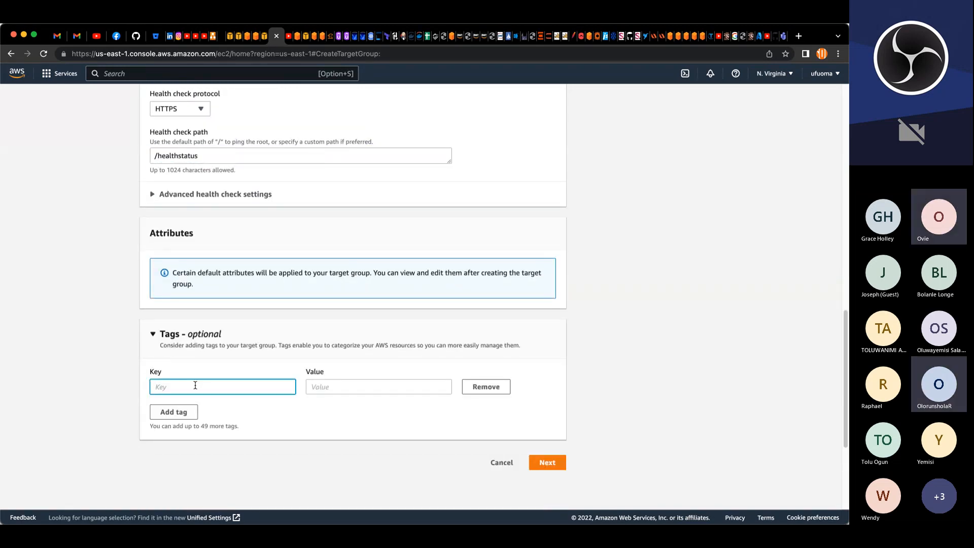
{"action": "type", "text": "Name"}
{"action": "key", "text": "Tab"}
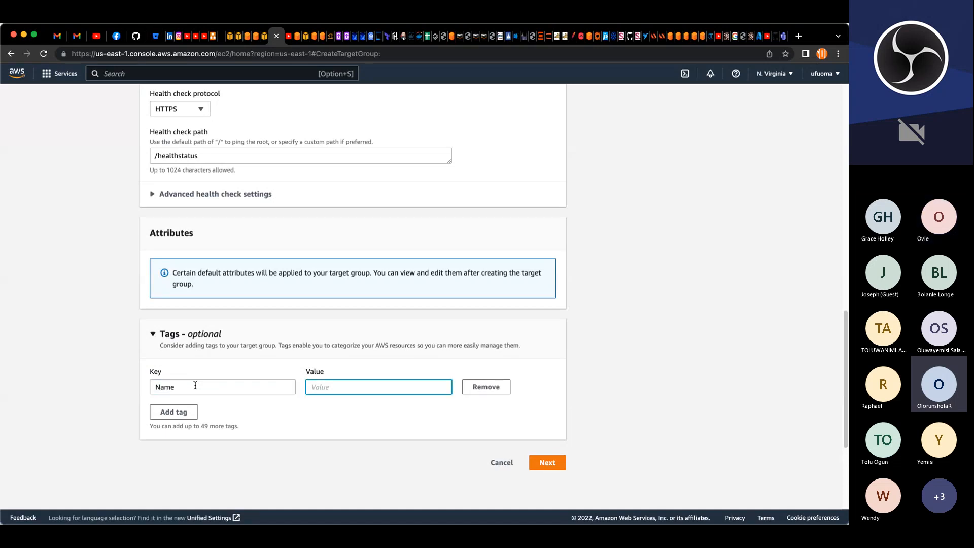
{"action": "type", "text": "project-nginx-tg"}
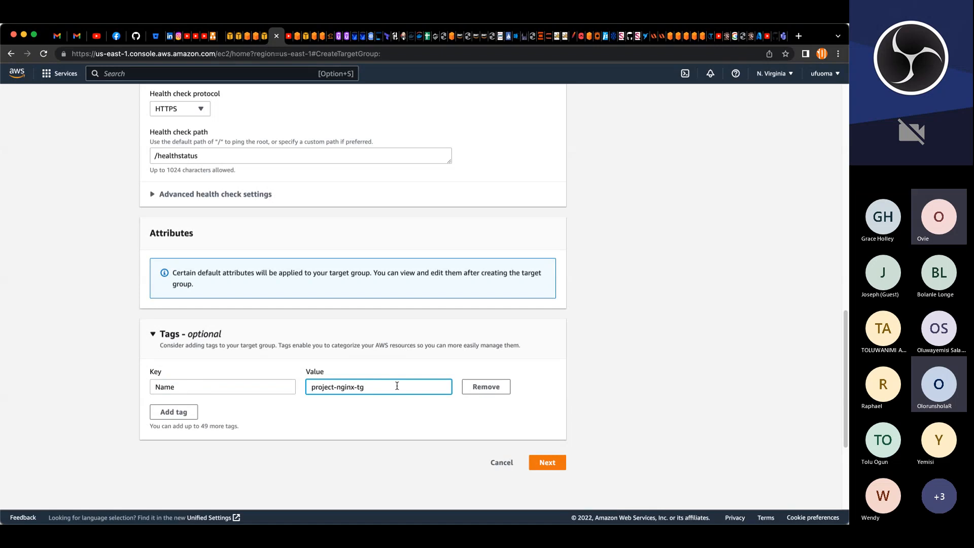
{"action": "key", "text": "Left"}
{"action": "key", "text": "Left"}
{"action": "key", "text": "Left"}
{"action": "key", "text": "BackSpace"}
{"action": "key", "text": "BackSpace"}
{"action": "key", "text": "BackSpace"}
{"action": "key", "text": "BackSpace"}
{"action": "key", "text": "BackSpace"}
{"action": "type", "text": "deateam"}
Step: Continue to target registration and create the devteam target group without registering any instances
{"action": "left_click", "coordinate": [548, 466]}
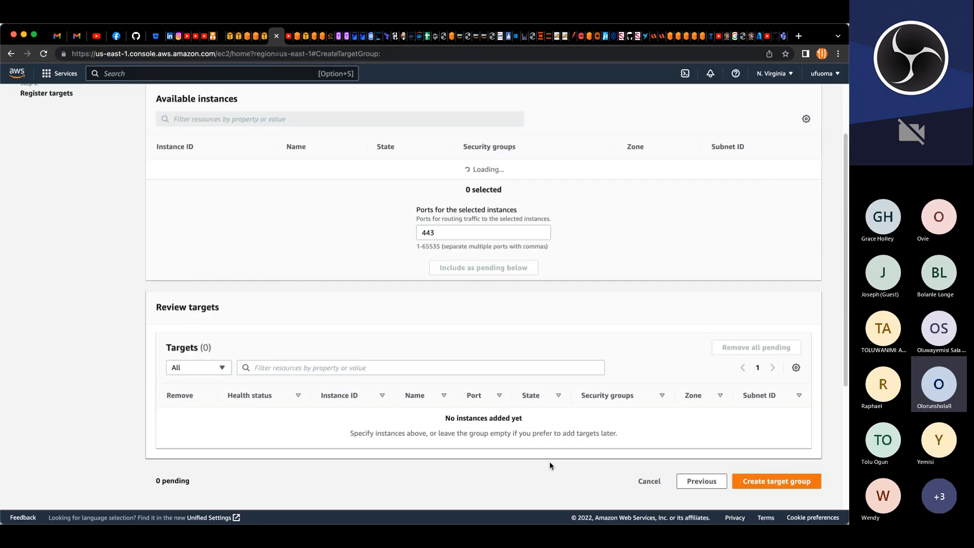
{"action": "scroll", "coordinate": [684, 350], "scroll_direction": "down", "scroll_amount": 4}
{"action": "left_click", "coordinate": [801, 281]}
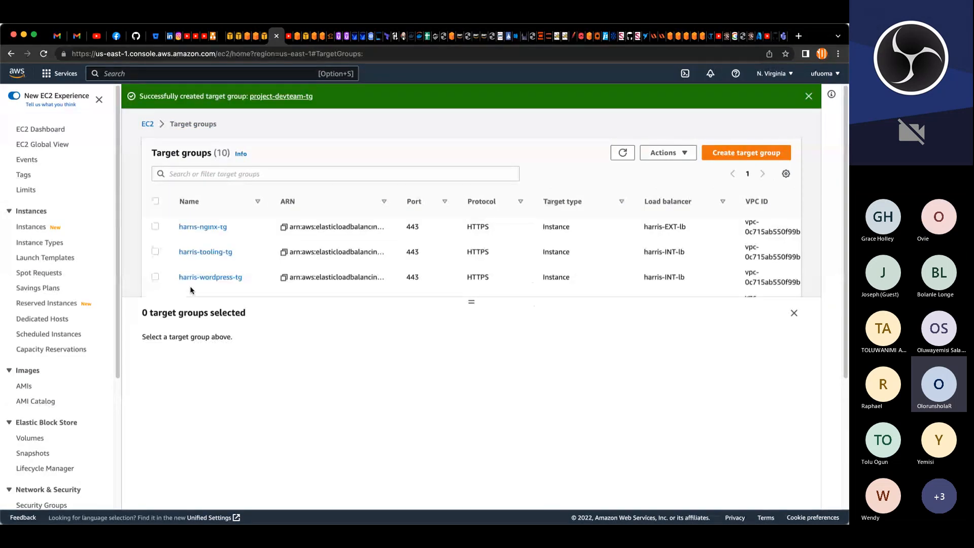
Step: Delete the project-bastion-tg target group
{"action": "scroll", "coordinate": [186, 259], "scroll_direction": "down", "scroll_amount": 2}
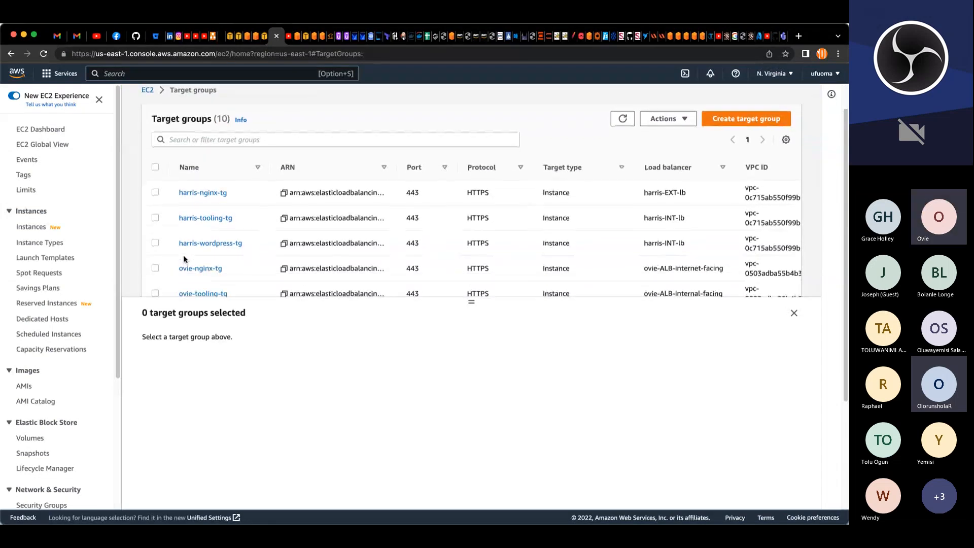
{"action": "scroll", "coordinate": [185, 258], "scroll_direction": "down", "scroll_amount": 1}
{"action": "scroll", "coordinate": [185, 259], "scroll_direction": "down", "scroll_amount": 5}
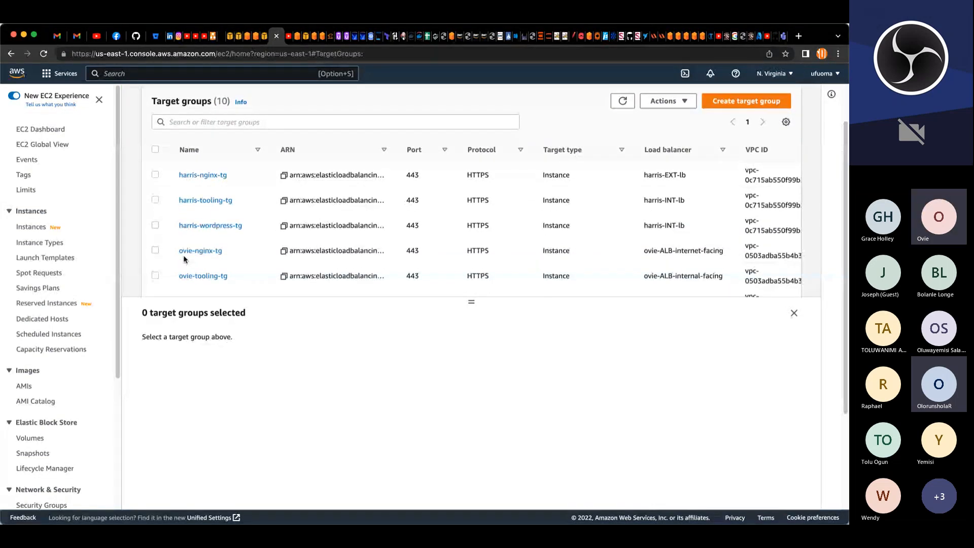
{"action": "scroll", "coordinate": [184, 260], "scroll_direction": "down", "scroll_amount": 2}
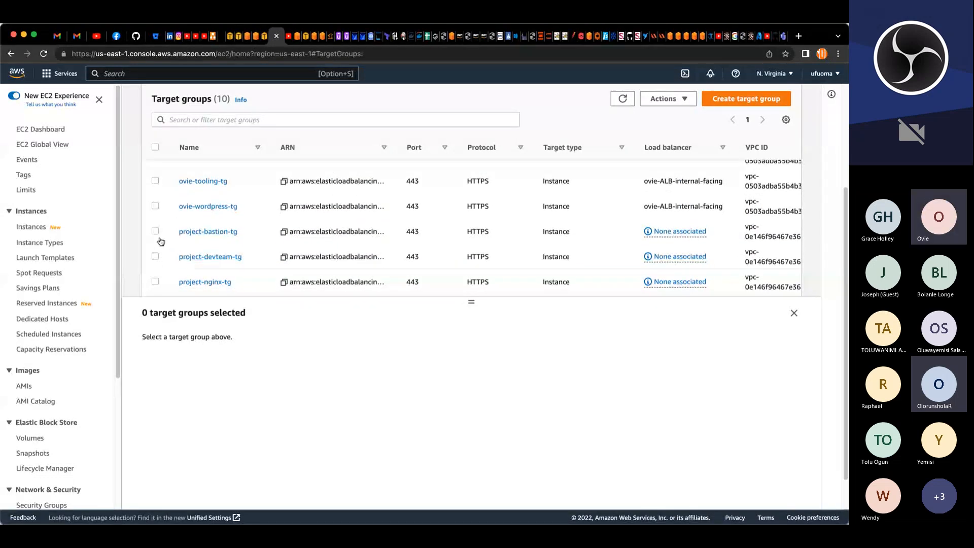
{"action": "left_click", "coordinate": [240, 236]}
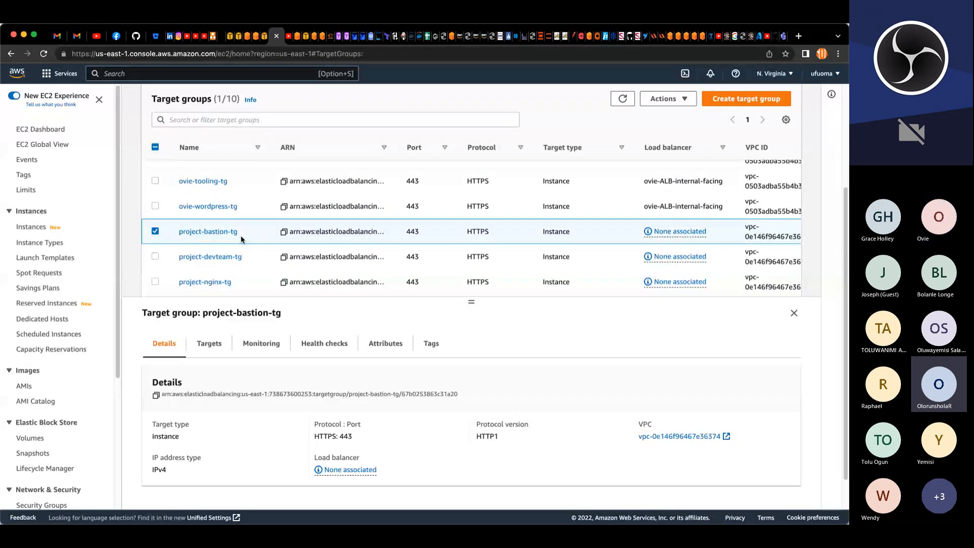
{"action": "left_click", "coordinate": [665, 99]}
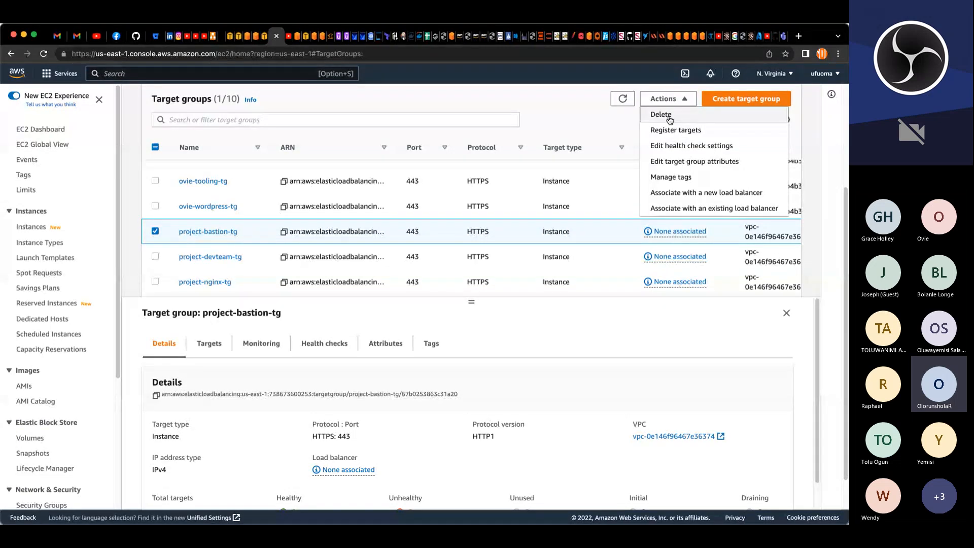
{"action": "left_click", "coordinate": [668, 115]}
{"action": "left_click", "coordinate": [575, 362]}
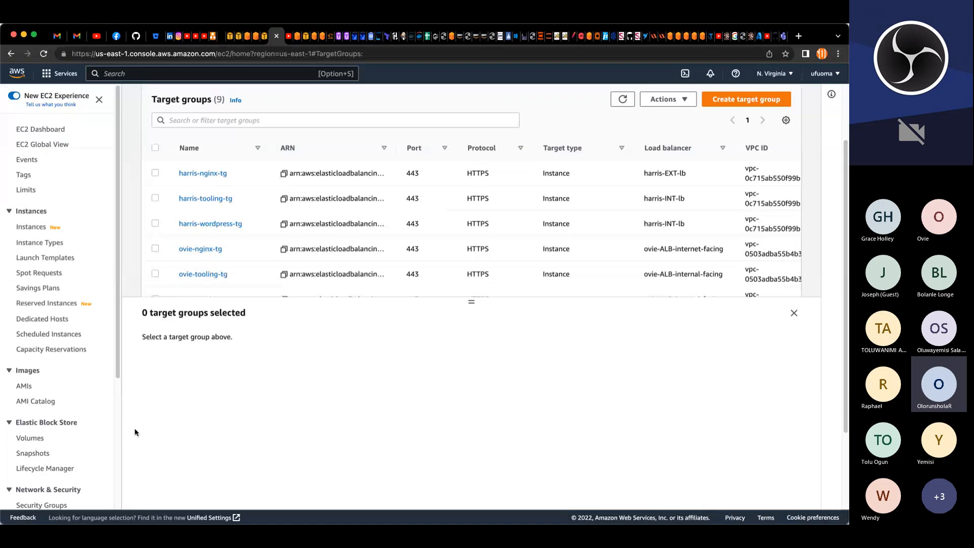
Step: Open the list of owned AMIs and refresh it
{"action": "scroll", "coordinate": [89, 437], "scroll_direction": "down", "scroll_amount": 5}
{"action": "scroll", "coordinate": [86, 418], "scroll_direction": "up", "scroll_amount": 5}
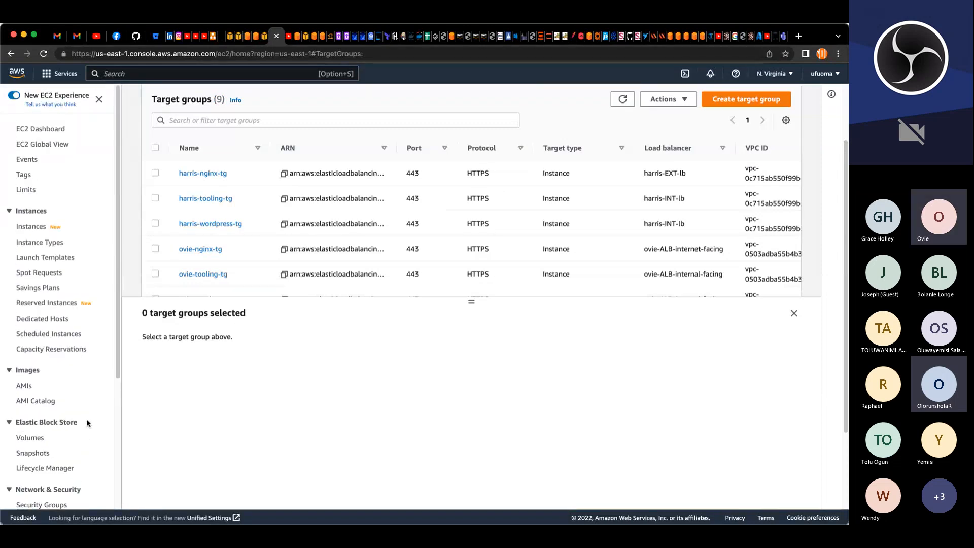
{"action": "left_click", "coordinate": [23, 375]}
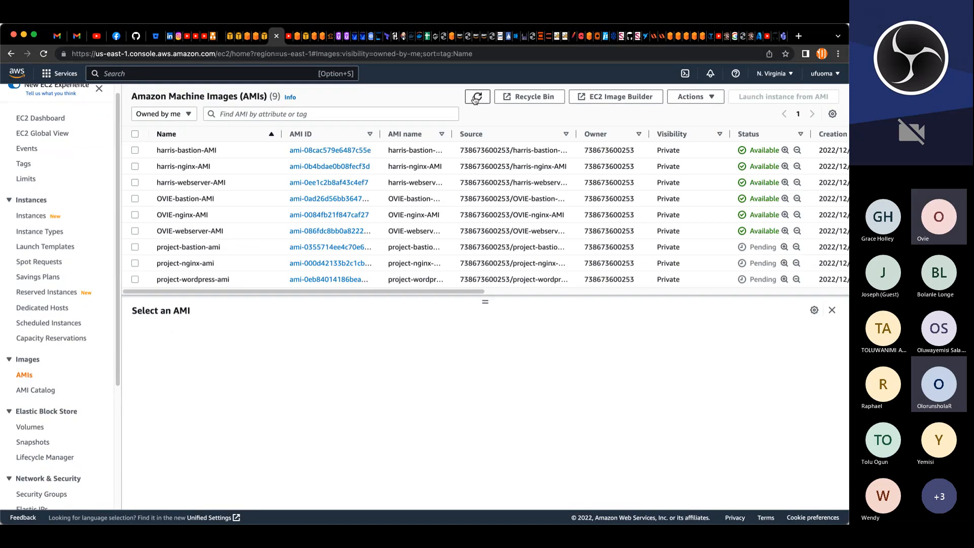
{"action": "left_click", "coordinate": [477, 97]}
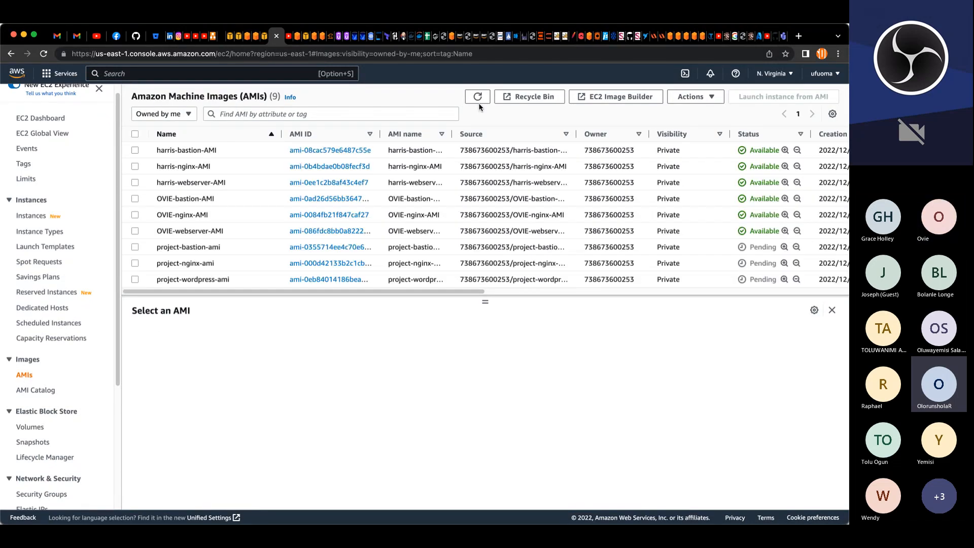
{"action": "left_click", "coordinate": [477, 97]}
{"action": "left_click", "coordinate": [477, 98]}
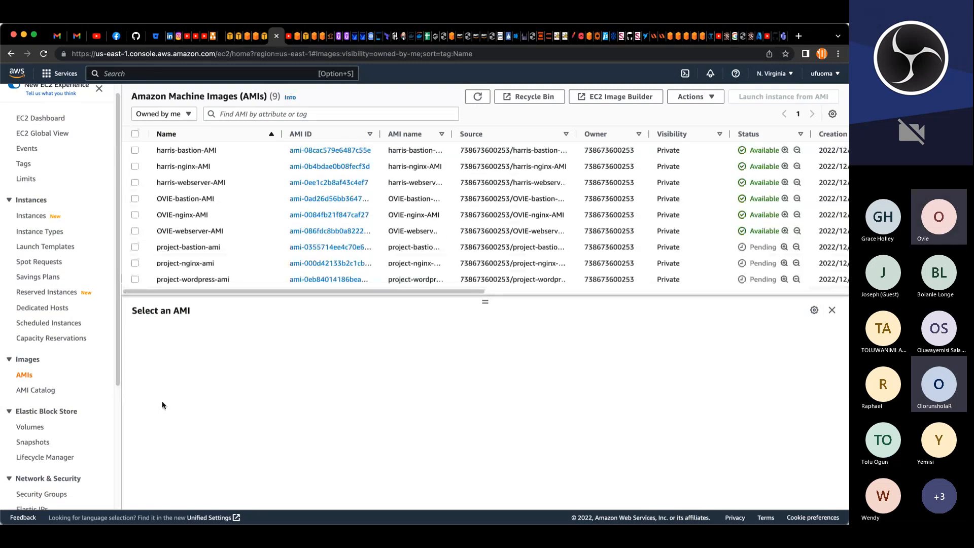
Step: Go to Load Balancers and start creating a new load balancer
{"action": "scroll", "coordinate": [75, 425], "scroll_direction": "down", "scroll_amount": 1}
{"action": "scroll", "coordinate": [74, 425], "scroll_direction": "down", "scroll_amount": 5}
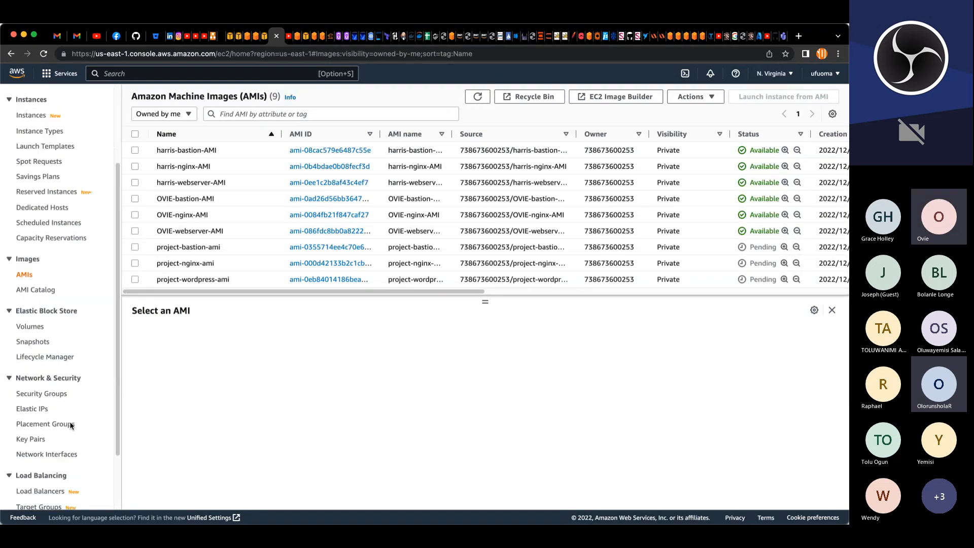
{"action": "scroll", "coordinate": [71, 425], "scroll_direction": "down", "scroll_amount": 2}
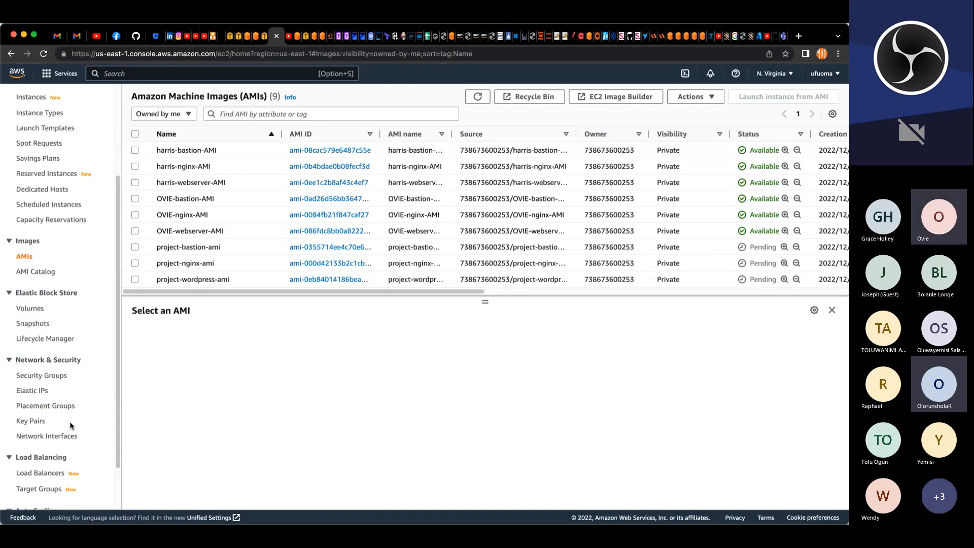
{"action": "scroll", "coordinate": [71, 425], "scroll_direction": "down", "scroll_amount": 3}
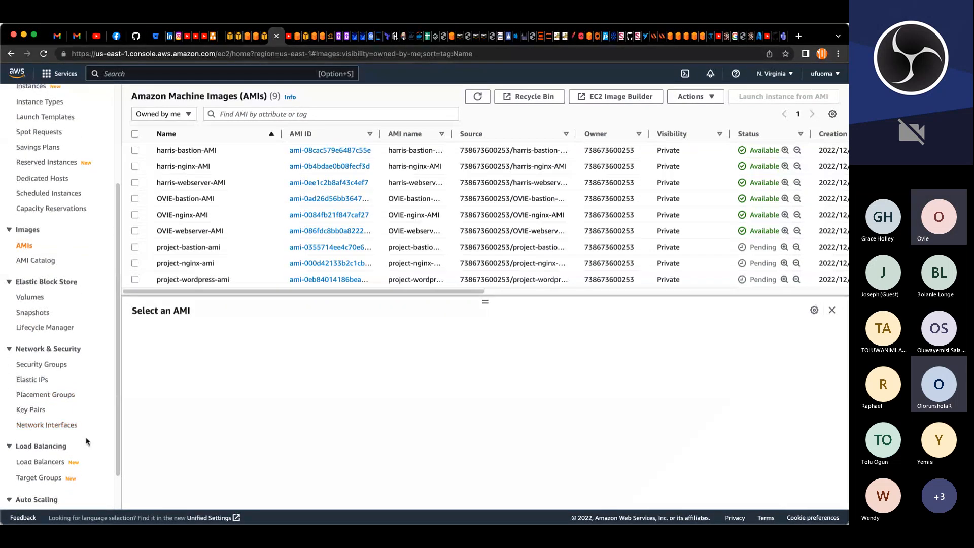
{"action": "scroll", "coordinate": [53, 421], "scroll_direction": "down", "scroll_amount": 1}
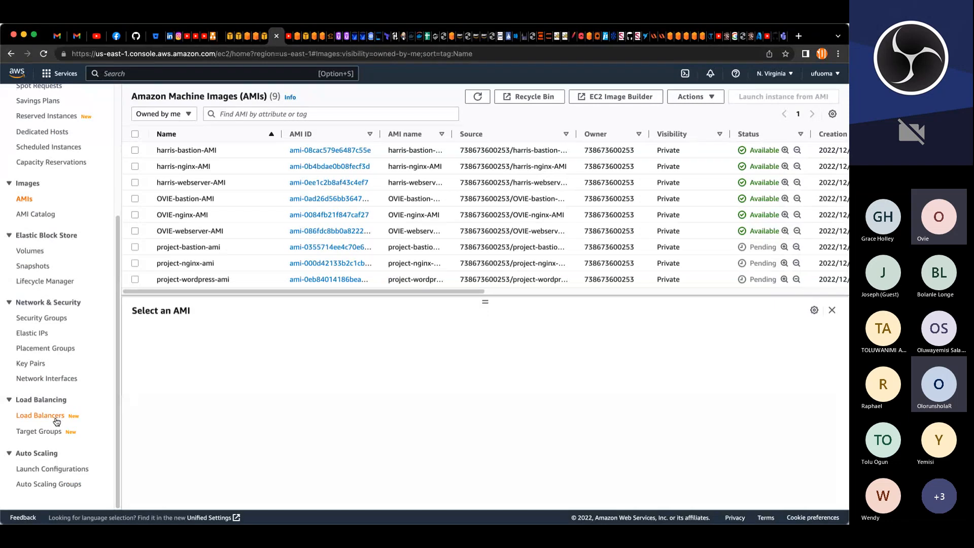
{"action": "left_click", "coordinate": [53, 421]}
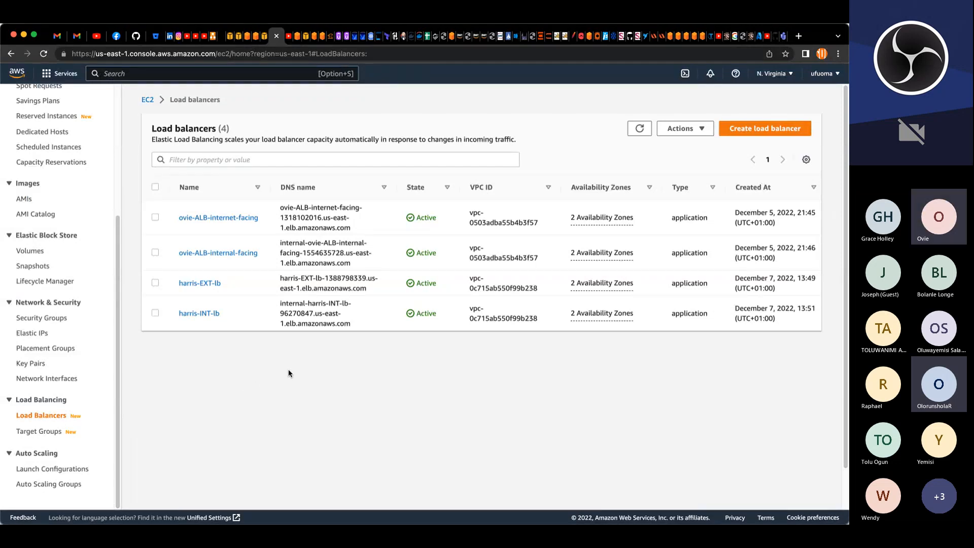
{"action": "left_click", "coordinate": [784, 131]}
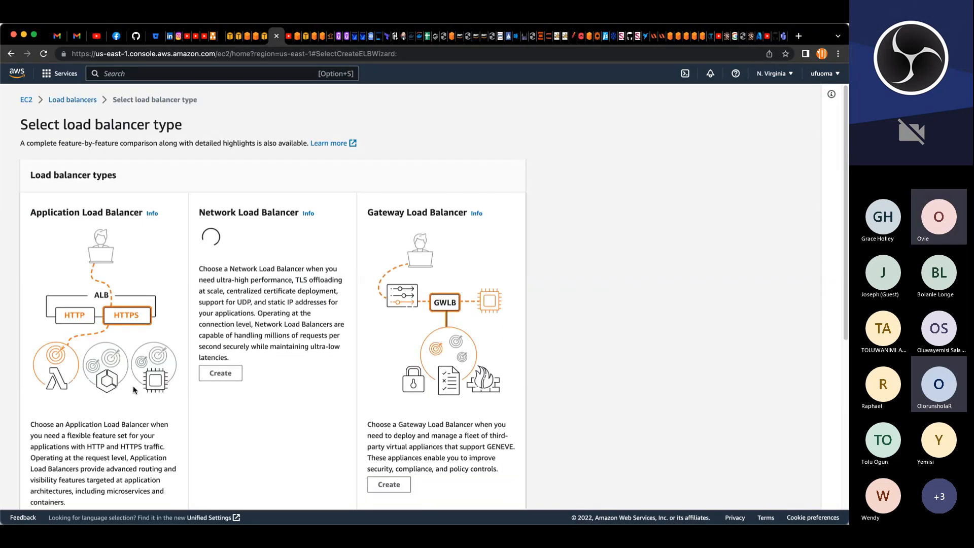
Step: Choose to create an Application Load Balancer
{"action": "scroll", "coordinate": [133, 378], "scroll_direction": "down", "scroll_amount": 5}
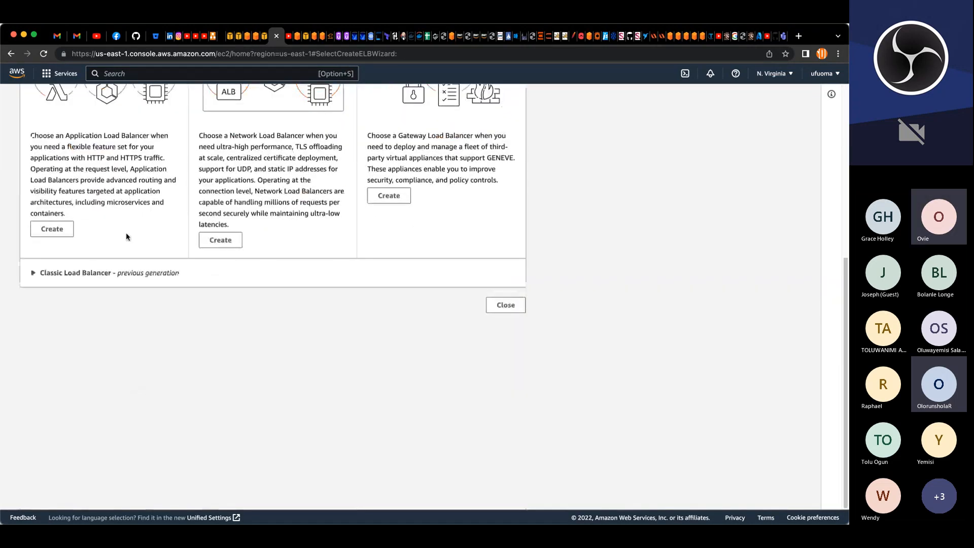
{"action": "scroll", "coordinate": [126, 237], "scroll_direction": "up", "scroll_amount": 5}
{"action": "scroll", "coordinate": [85, 259], "scroll_direction": "down", "scroll_amount": 5}
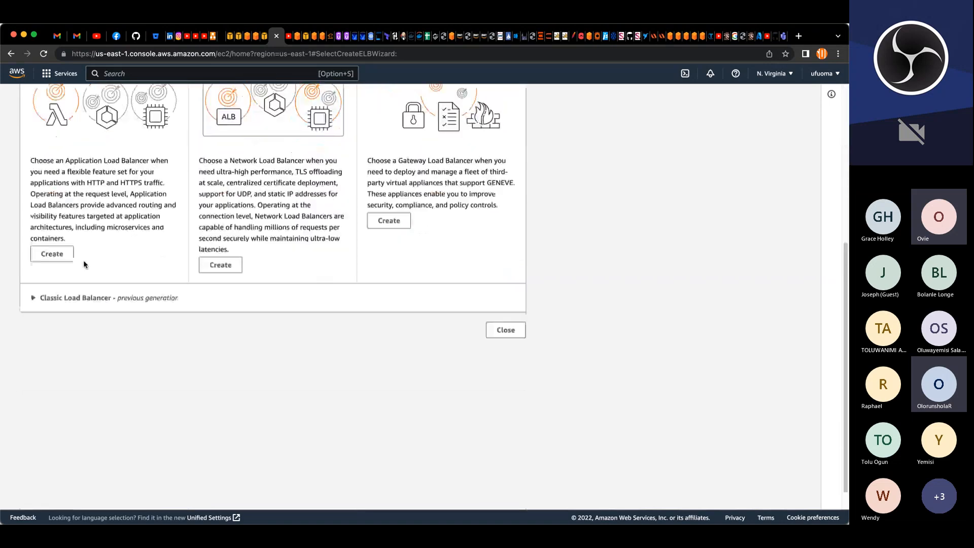
{"action": "left_click", "coordinate": [53, 253]}
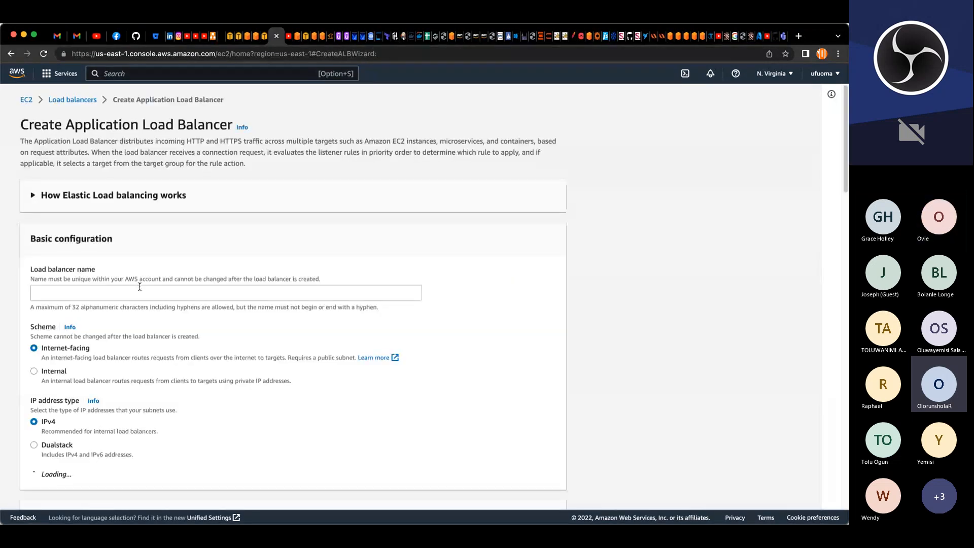
Step: Name the load balancer project-ext-ALB, keeping the internet-facing scheme and IPv4 address type
{"action": "left_click", "coordinate": [139, 287]}
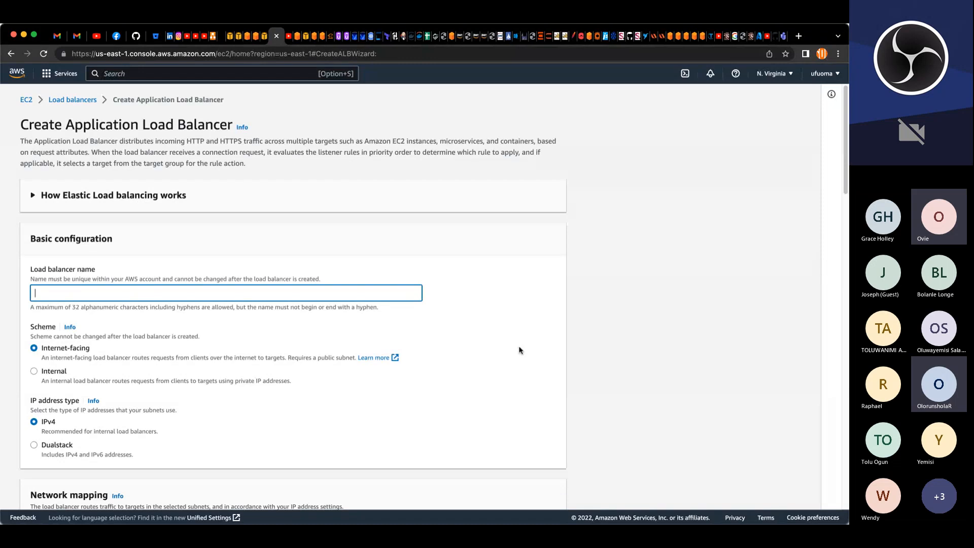
{"action": "type", "text": "proj"}
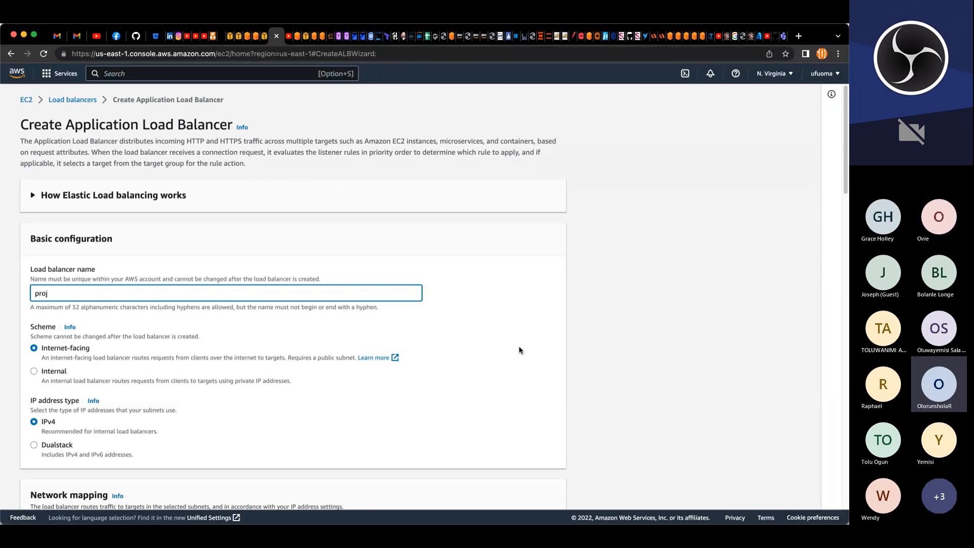
{"action": "type", "text": "ect"}
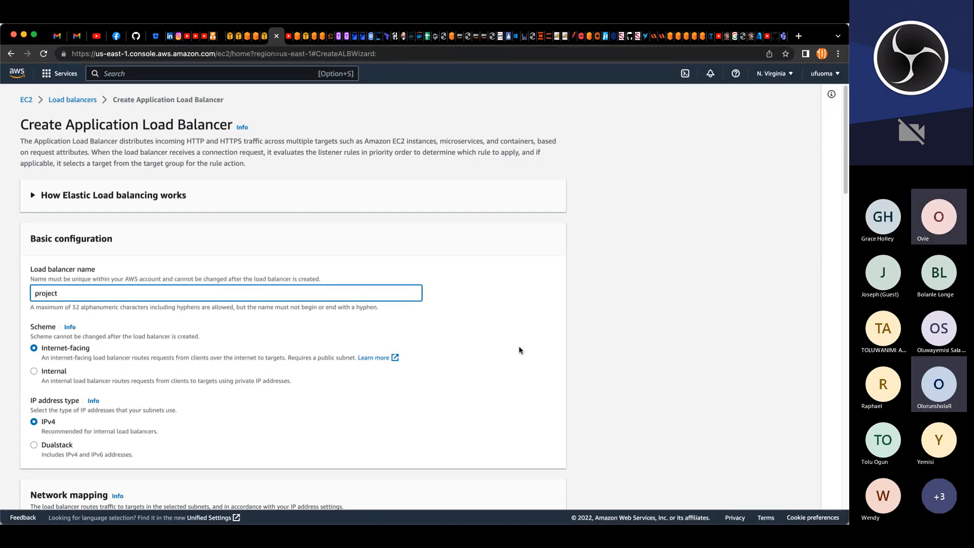
{"action": "type", "text": "-ext-ALB"}
Step: Select project-VPC as the load balancer's VPC
{"action": "scroll", "coordinate": [501, 362], "scroll_direction": "down", "scroll_amount": 4}
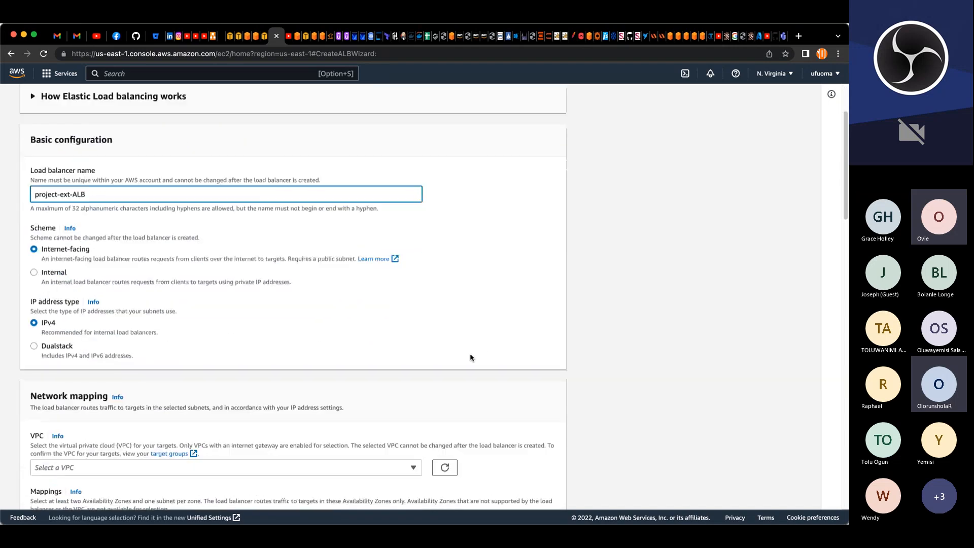
{"action": "scroll", "coordinate": [110, 282], "scroll_direction": "down", "scroll_amount": 3}
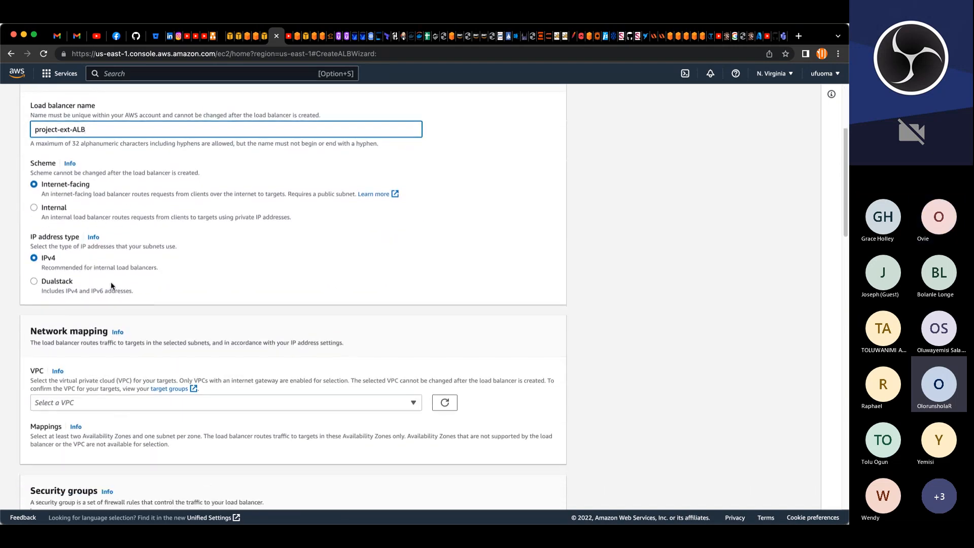
{"action": "scroll", "coordinate": [111, 282], "scroll_direction": "down", "scroll_amount": 9}
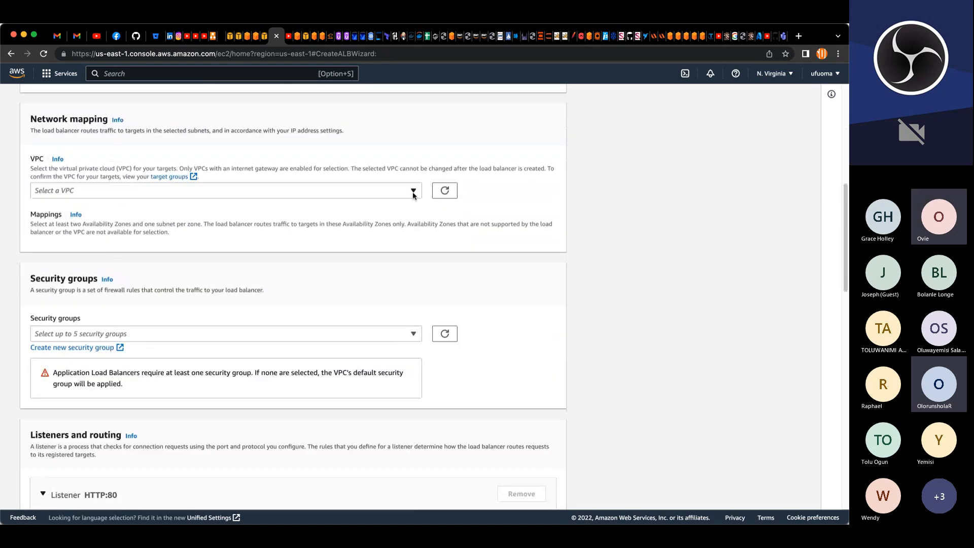
{"action": "left_click", "coordinate": [413, 195]}
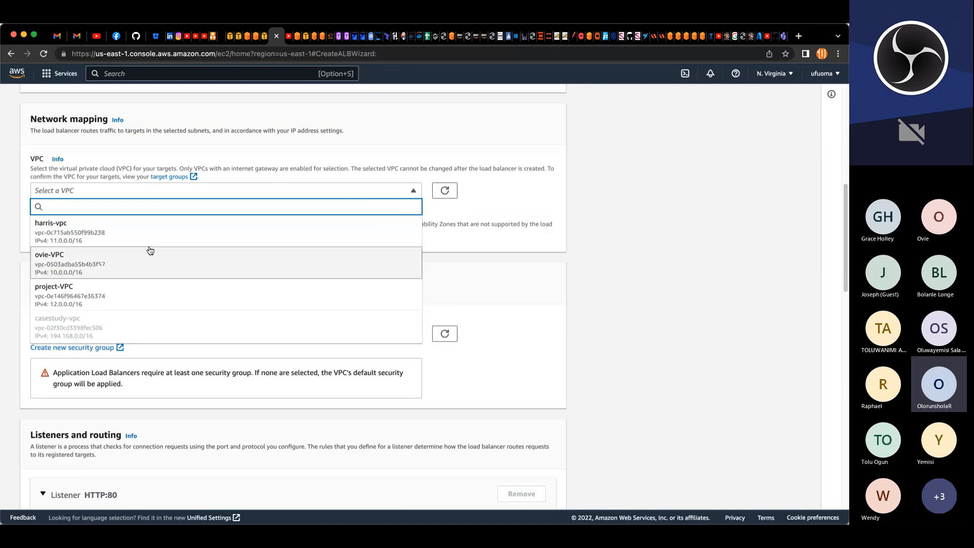
{"action": "left_click", "coordinate": [83, 290]}
Step: Map the load balancer to us-east-1a with project-pub-sub-1 and us-east-1b with project-pub-sub-2
{"action": "scroll", "coordinate": [236, 268], "scroll_direction": "down", "scroll_amount": 4}
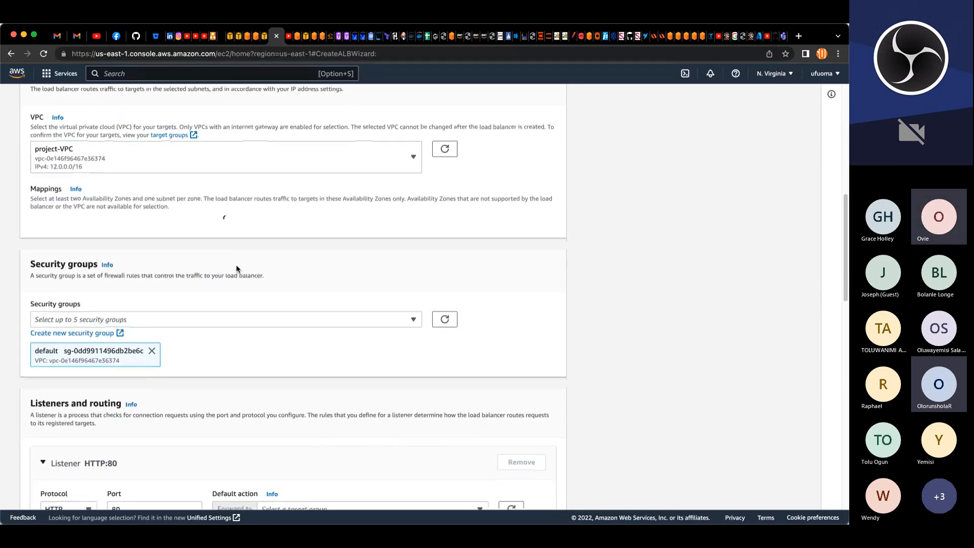
{"action": "scroll", "coordinate": [224, 254], "scroll_direction": "up", "scroll_amount": 5}
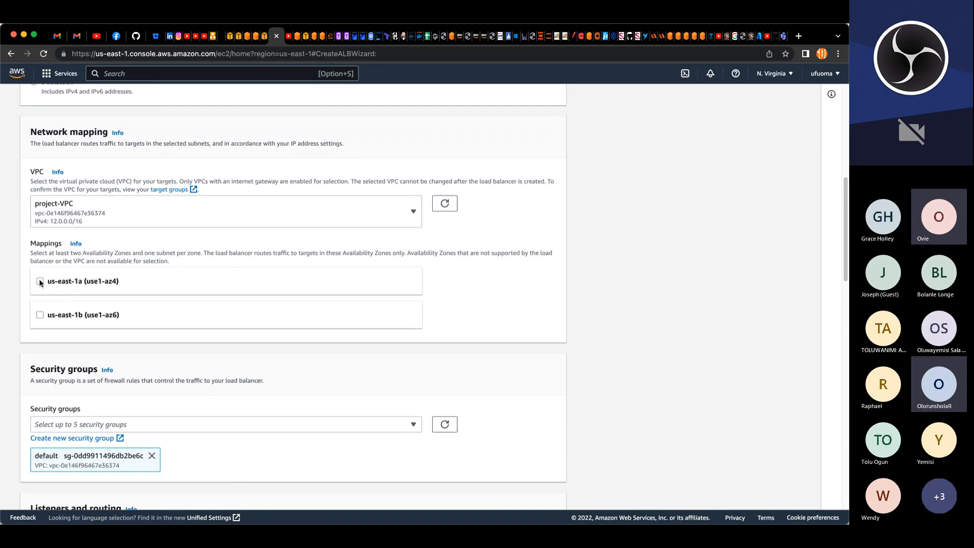
{"action": "left_click", "coordinate": [40, 282]}
{"action": "scroll", "coordinate": [57, 327], "scroll_direction": "down", "scroll_amount": 1}
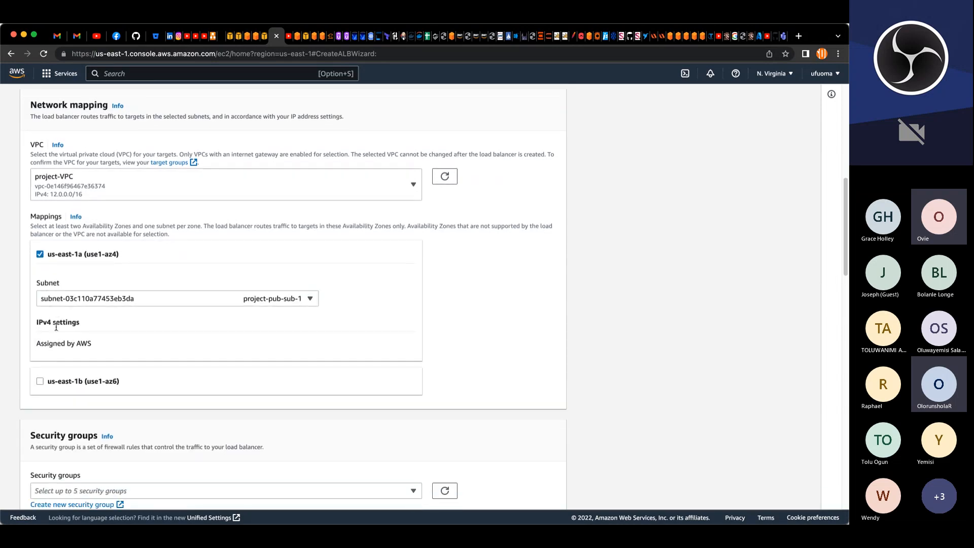
{"action": "scroll", "coordinate": [57, 327], "scroll_direction": "down", "scroll_amount": 2}
{"action": "left_click", "coordinate": [40, 341]}
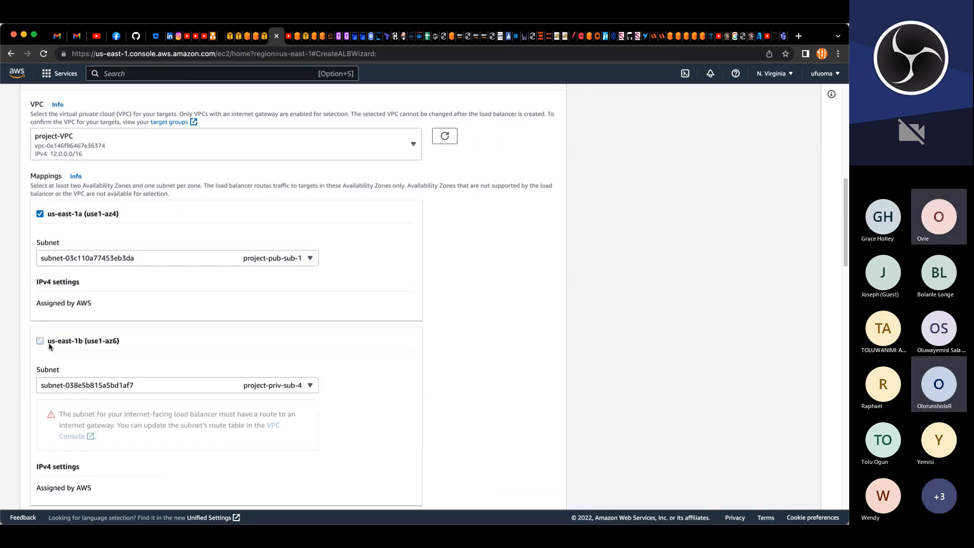
{"action": "scroll", "coordinate": [102, 342], "scroll_direction": "down", "scroll_amount": 1}
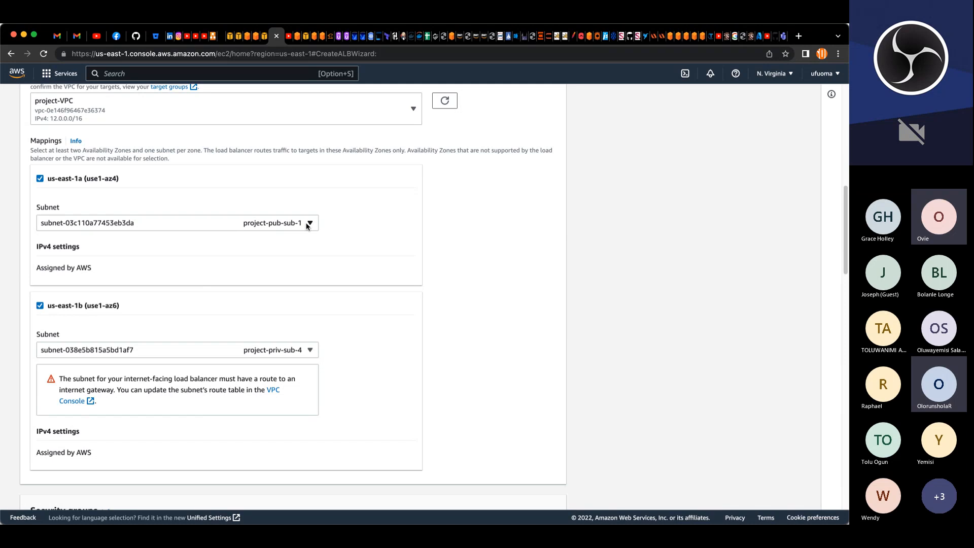
{"action": "left_click", "coordinate": [310, 350]}
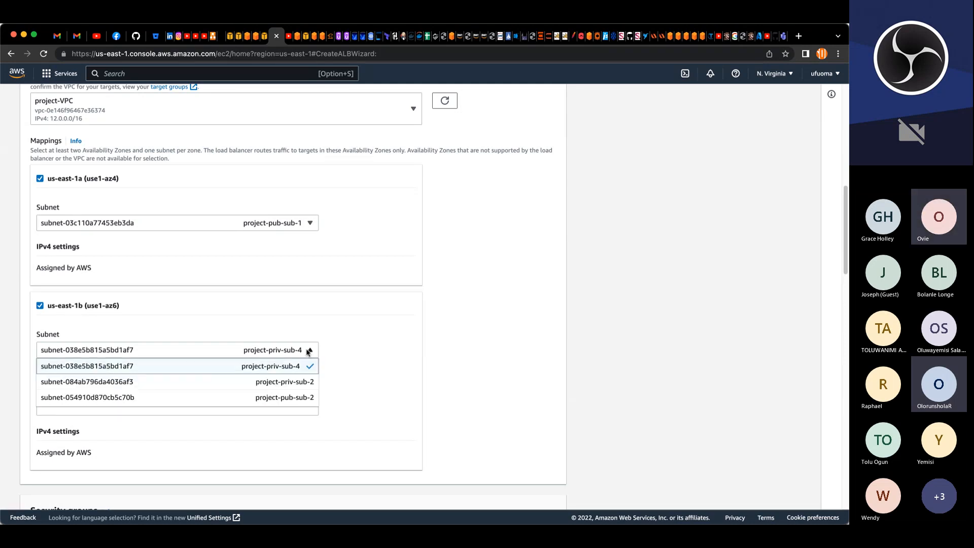
{"action": "left_click", "coordinate": [279, 402]}
Step: Replace the default security group with project-ext-ALB-SG
{"action": "scroll", "coordinate": [356, 370], "scroll_direction": "down", "scroll_amount": 5}
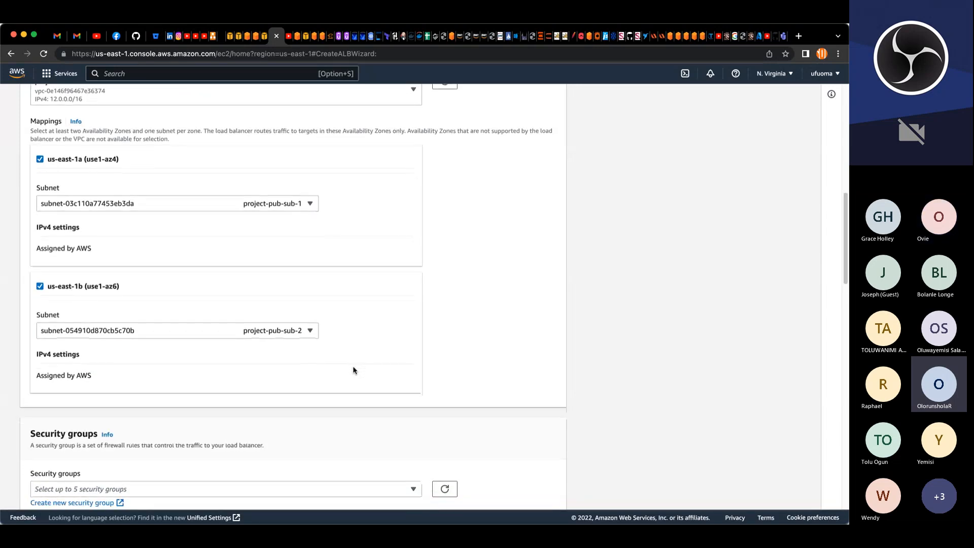
{"action": "scroll", "coordinate": [354, 370], "scroll_direction": "down", "scroll_amount": 2}
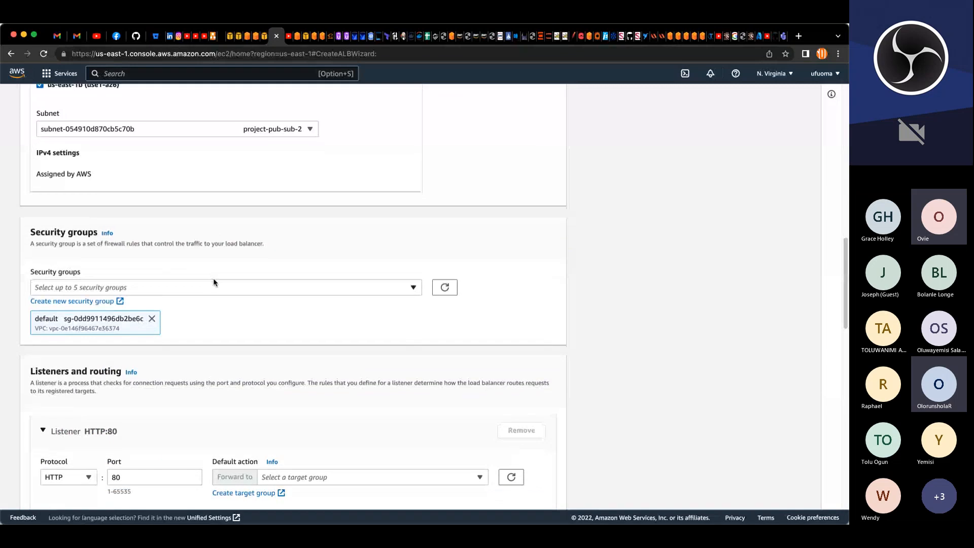
{"action": "left_click", "coordinate": [151, 292]}
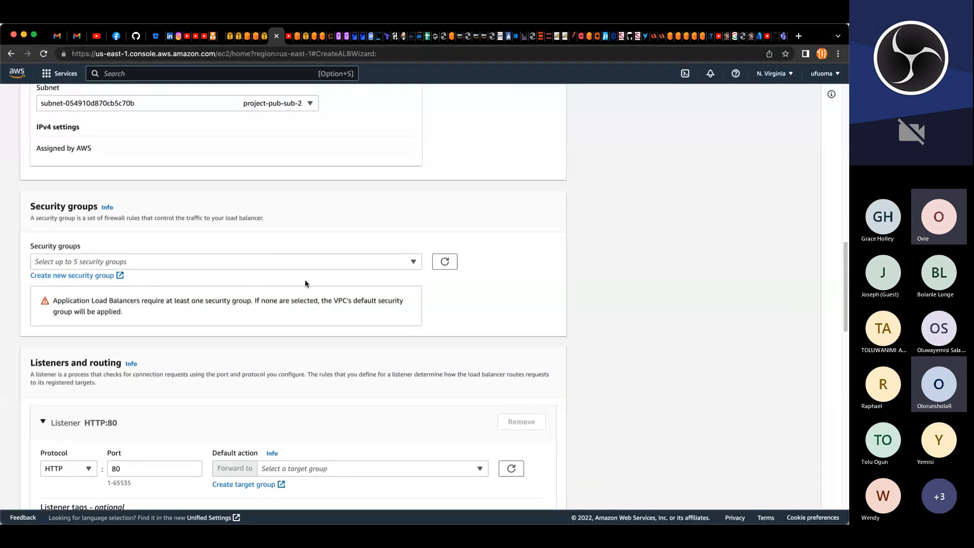
{"action": "left_click", "coordinate": [413, 262]}
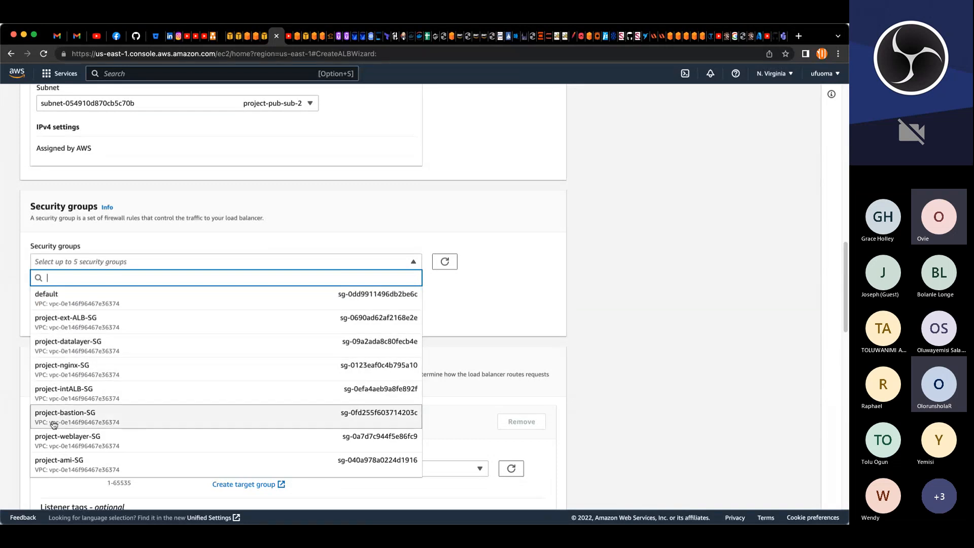
{"action": "left_click", "coordinate": [84, 324]}
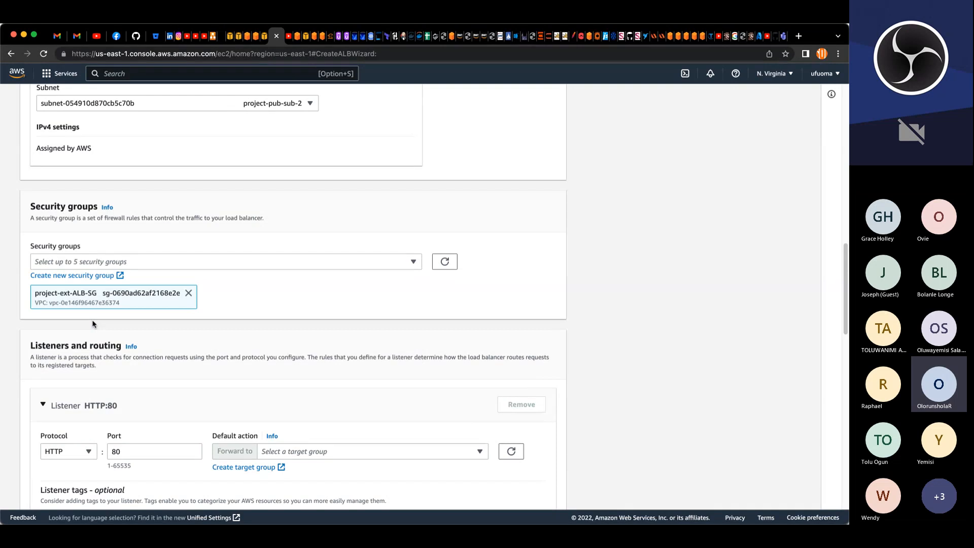
Step: Change the listener protocol to HTTPS on port 443
{"action": "scroll", "coordinate": [332, 322], "scroll_direction": "down", "scroll_amount": 5}
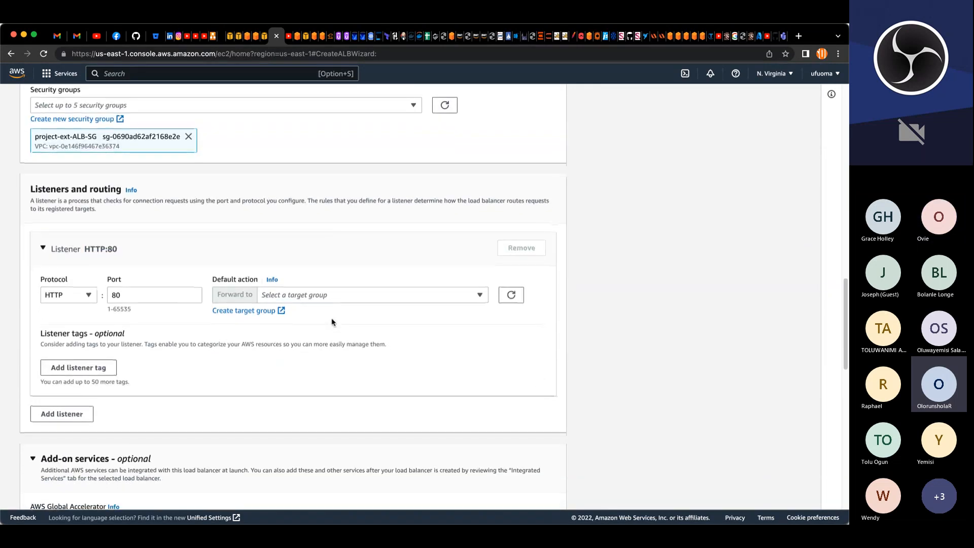
{"action": "left_click", "coordinate": [90, 210]}
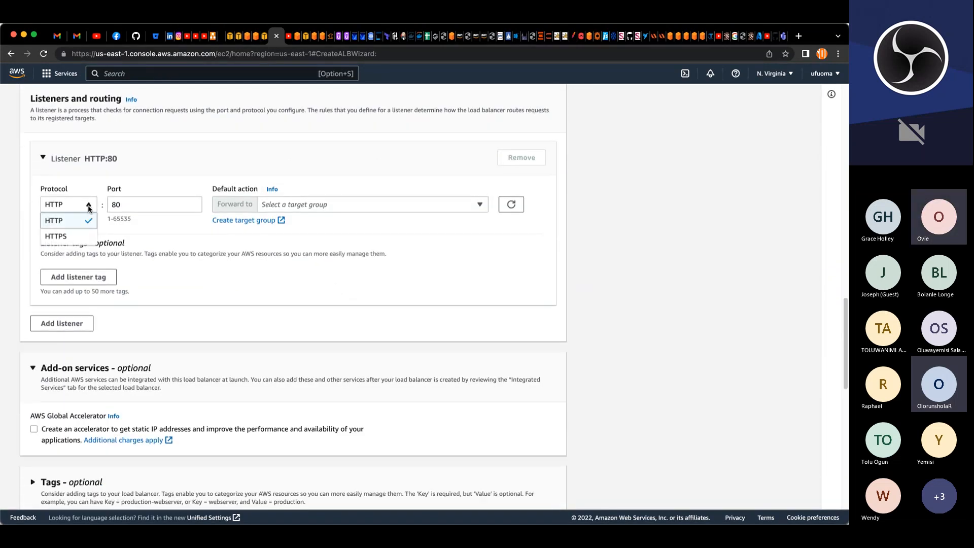
{"action": "left_click", "coordinate": [73, 237]}
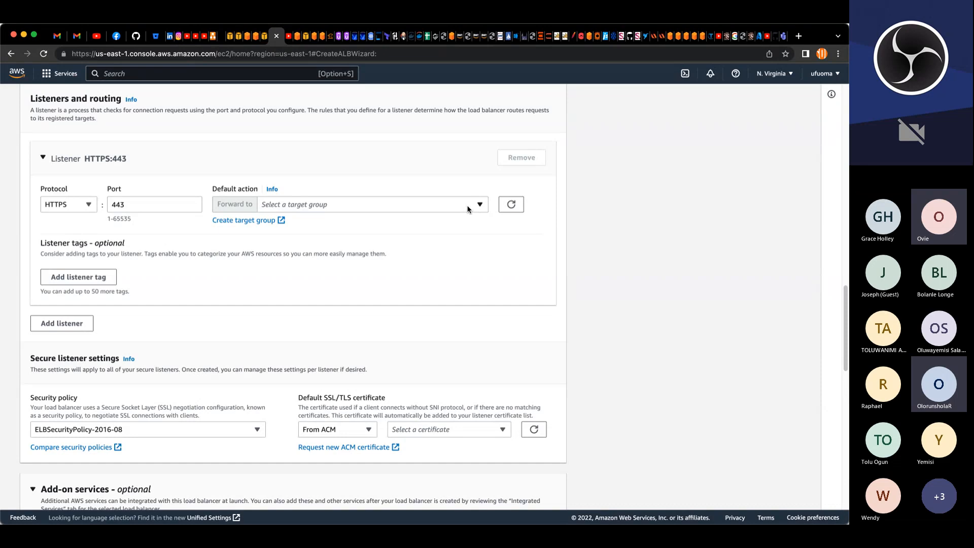
Step: Set the HTTPS listener's default action to forward to the project-nginx-tg target group
{"action": "scroll", "coordinate": [449, 216], "scroll_direction": "up", "scroll_amount": 8}
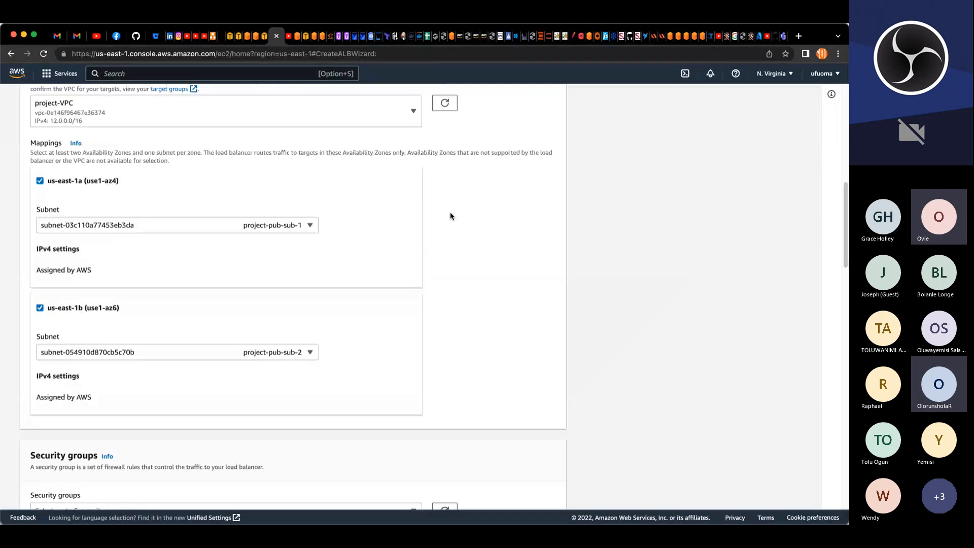
{"action": "scroll", "coordinate": [450, 216], "scroll_direction": "up", "scroll_amount": 2}
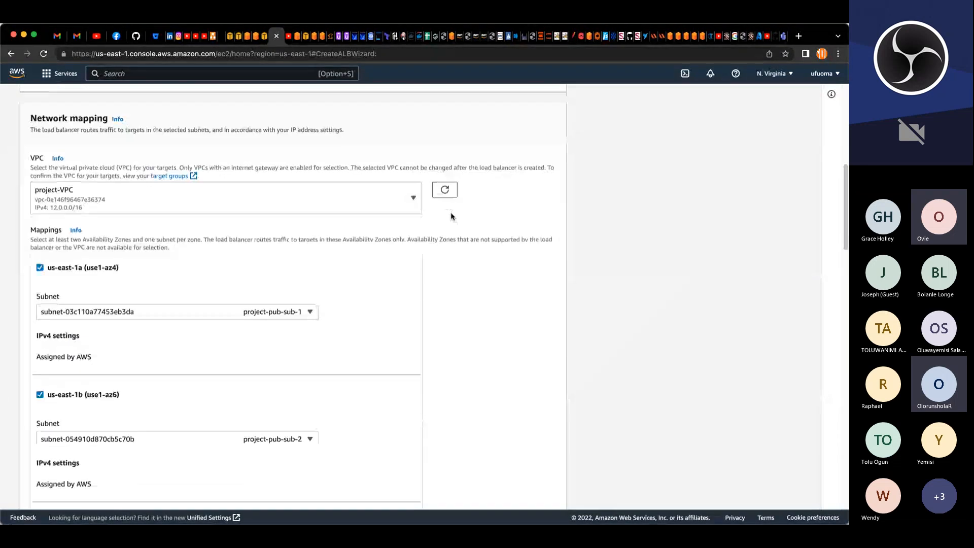
{"action": "scroll", "coordinate": [450, 216], "scroll_direction": "down", "scroll_amount": 7}
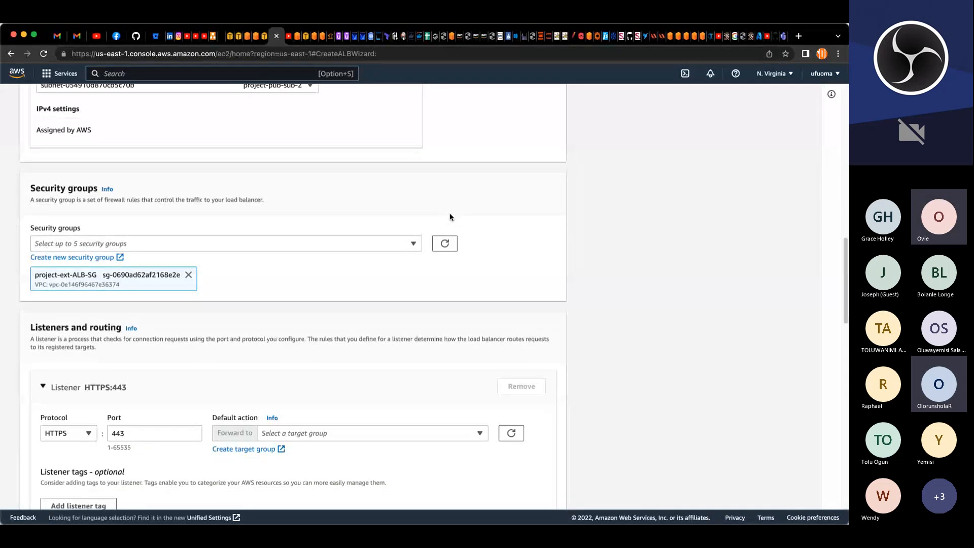
{"action": "scroll", "coordinate": [449, 218], "scroll_direction": "down", "scroll_amount": 3}
{"action": "left_click", "coordinate": [371, 266]}
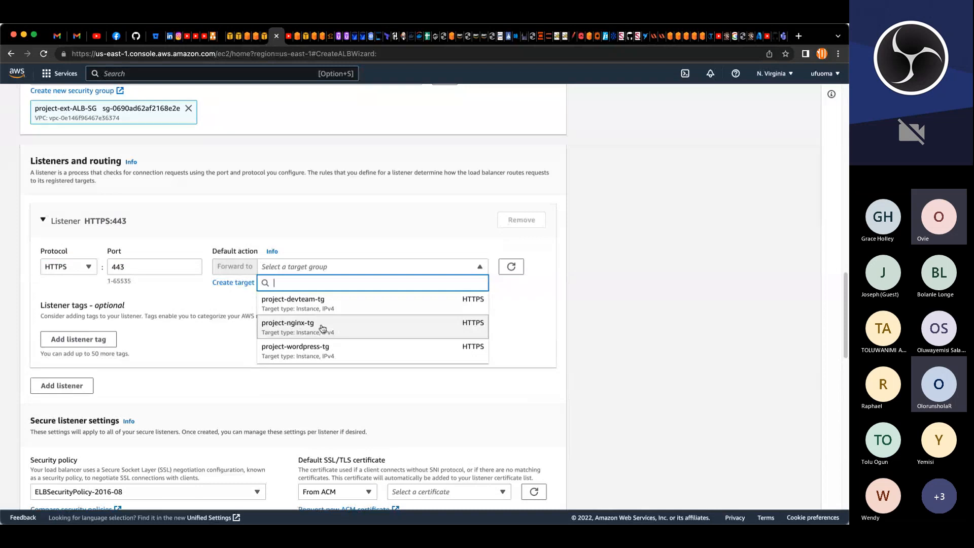
{"action": "left_click", "coordinate": [295, 328]}
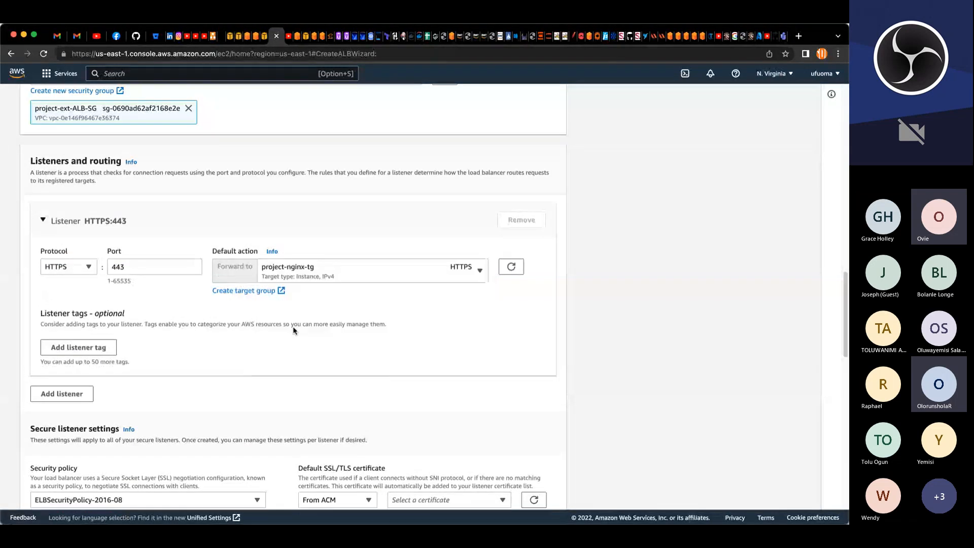
Step: Check the issued ACM certificates and select the wildcard domain certificate as the default SSL/TLS certificate
{"action": "scroll", "coordinate": [293, 330], "scroll_direction": "down", "scroll_amount": 1}
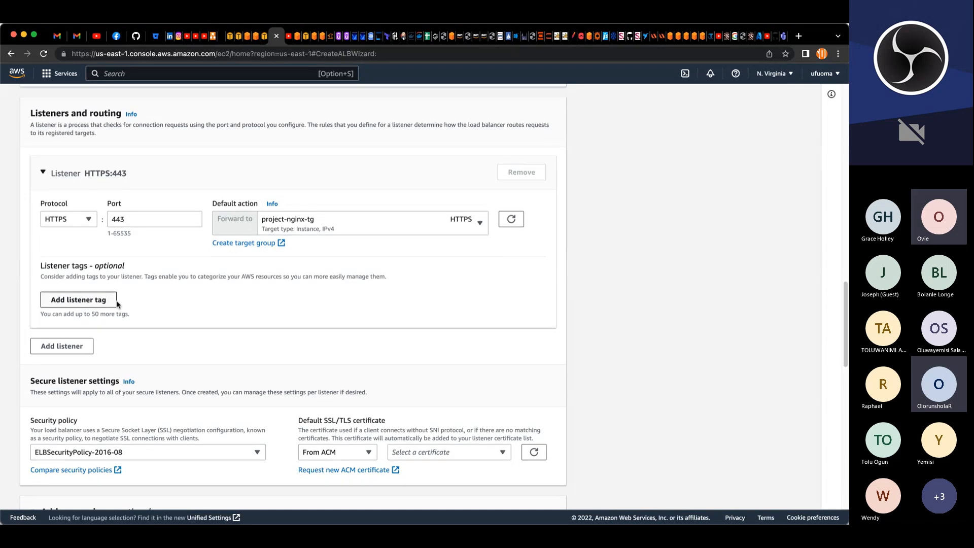
{"action": "scroll", "coordinate": [116, 294], "scroll_direction": "down", "scroll_amount": 2}
{"action": "scroll", "coordinate": [119, 293], "scroll_direction": "down", "scroll_amount": 3}
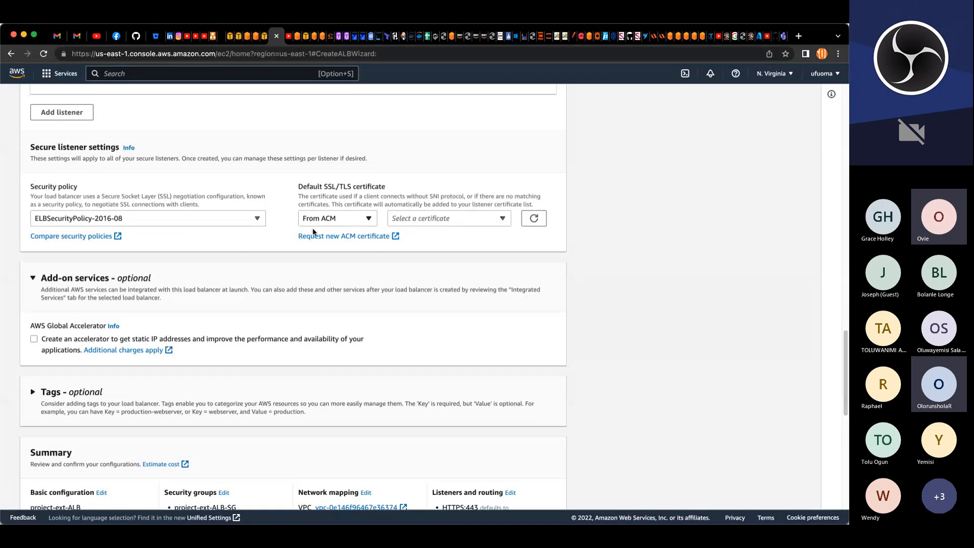
{"action": "left_click", "coordinate": [238, 36]}
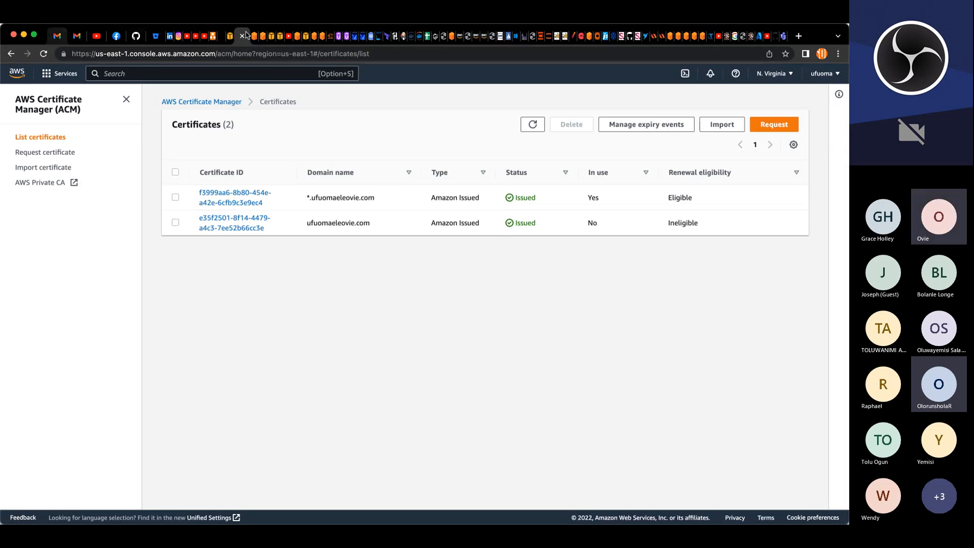
{"action": "left_click", "coordinate": [280, 36]}
{"action": "left_click", "coordinate": [500, 219]}
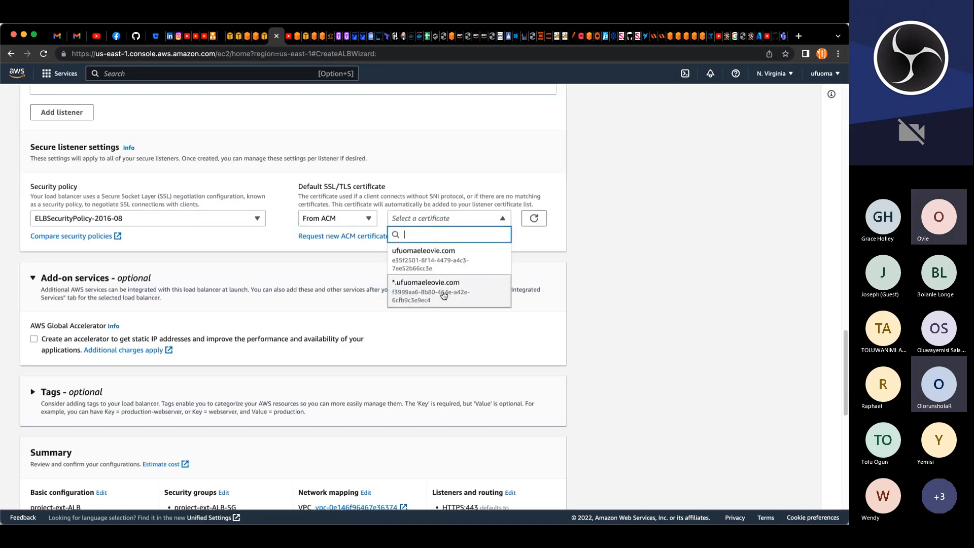
{"action": "left_click", "coordinate": [429, 286]}
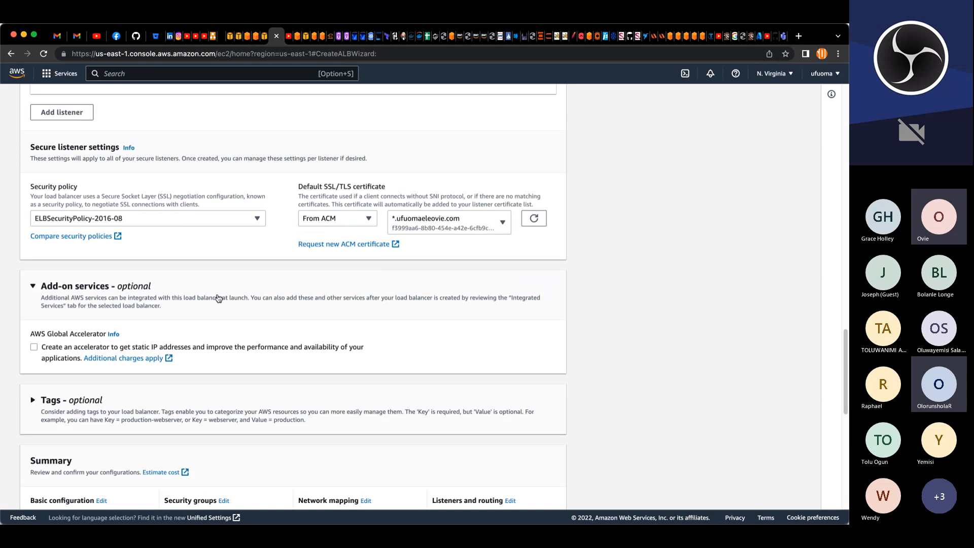
{"action": "scroll", "coordinate": [213, 294], "scroll_direction": "down", "scroll_amount": 2}
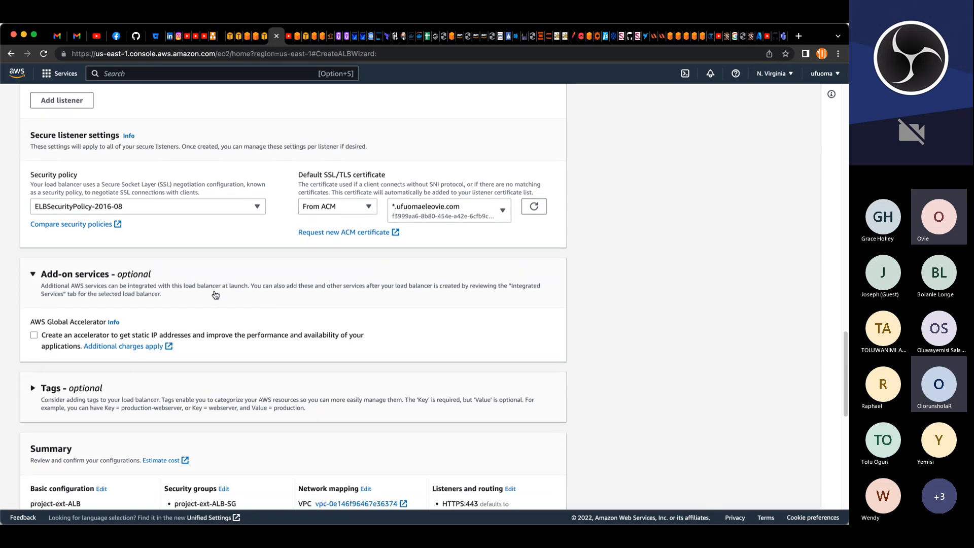
Step: Add a tag to the load balancer with the key Name
{"action": "scroll", "coordinate": [212, 291], "scroll_direction": "down", "scroll_amount": 5}
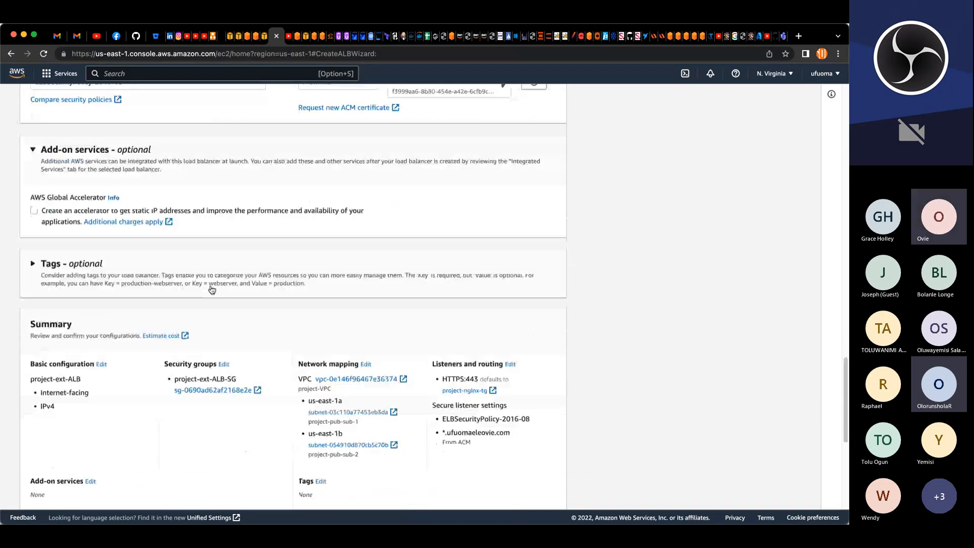
{"action": "left_click", "coordinate": [43, 269]}
{"action": "left_click", "coordinate": [71, 322]}
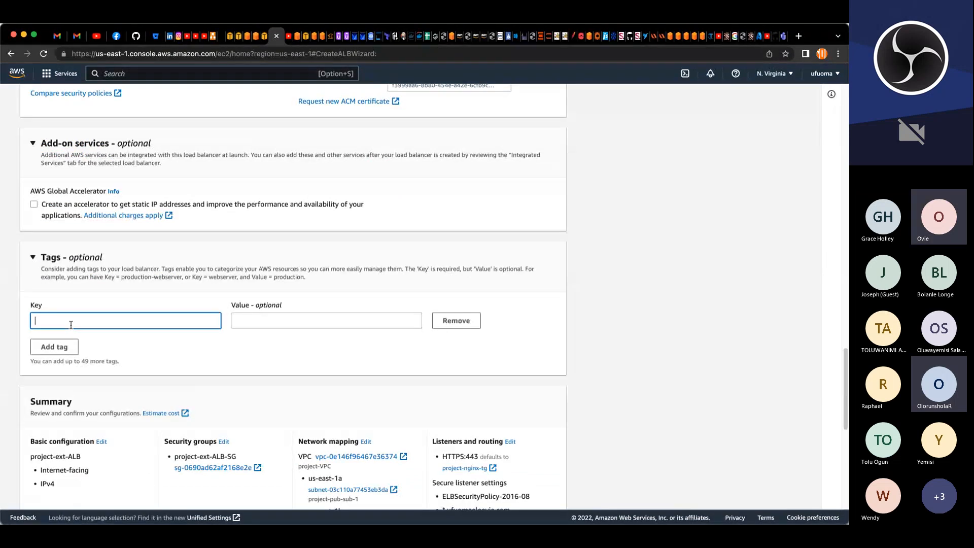
{"action": "type", "text": "N"}
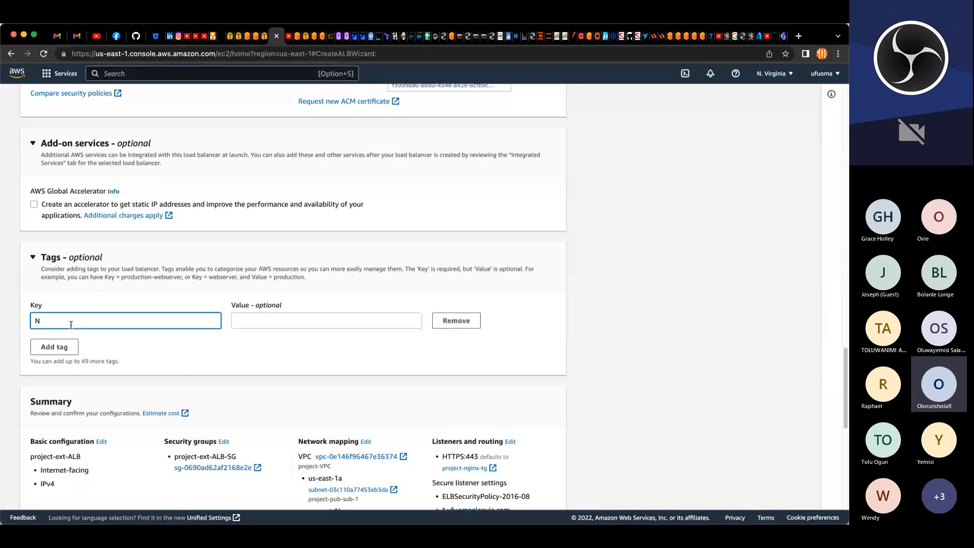
{"action": "type", "text": "AME"}
{"action": "key", "text": "Tab"}
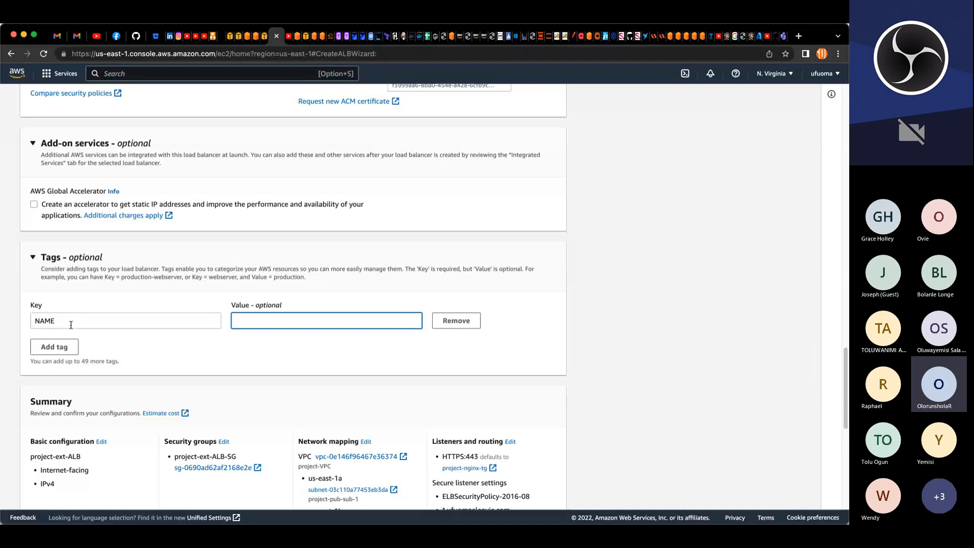
{"action": "left_click_drag", "start_coordinate": [71, 322], "coordinate": [42, 320]}
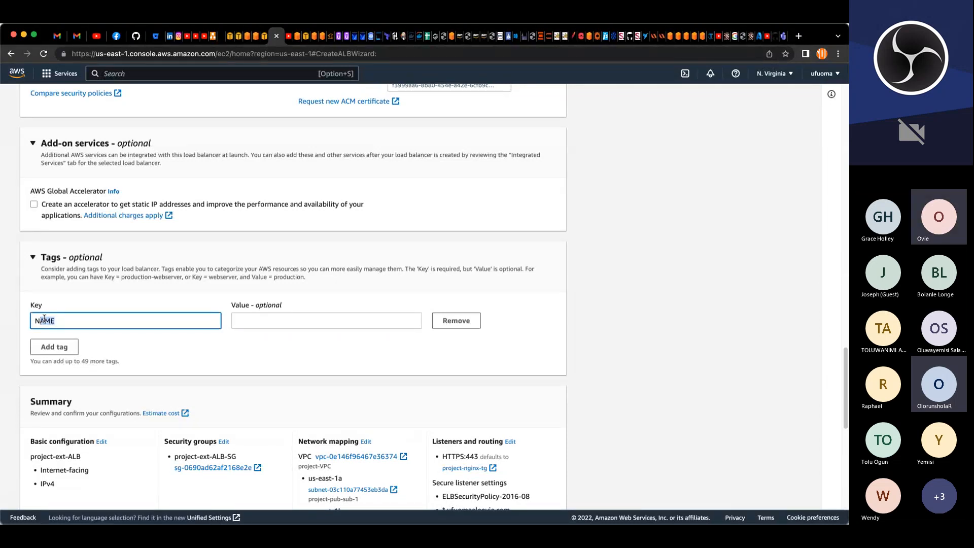
{"action": "type", "text": "ame"}
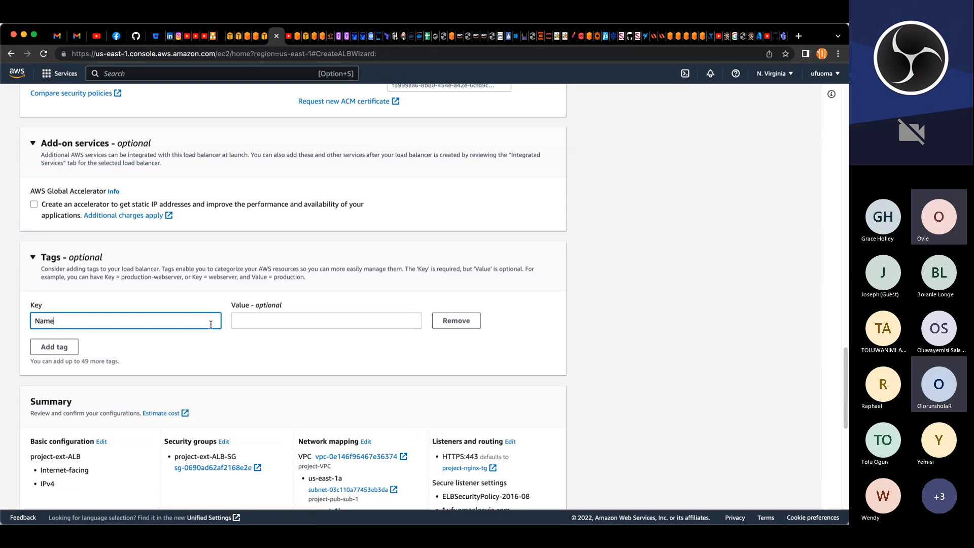
{"action": "left_click", "coordinate": [246, 326]}
Step: Copy the load balancer name and paste it as the tag's value, project-ext-ALB
{"action": "scroll", "coordinate": [278, 293], "scroll_direction": "up", "scroll_amount": 10}
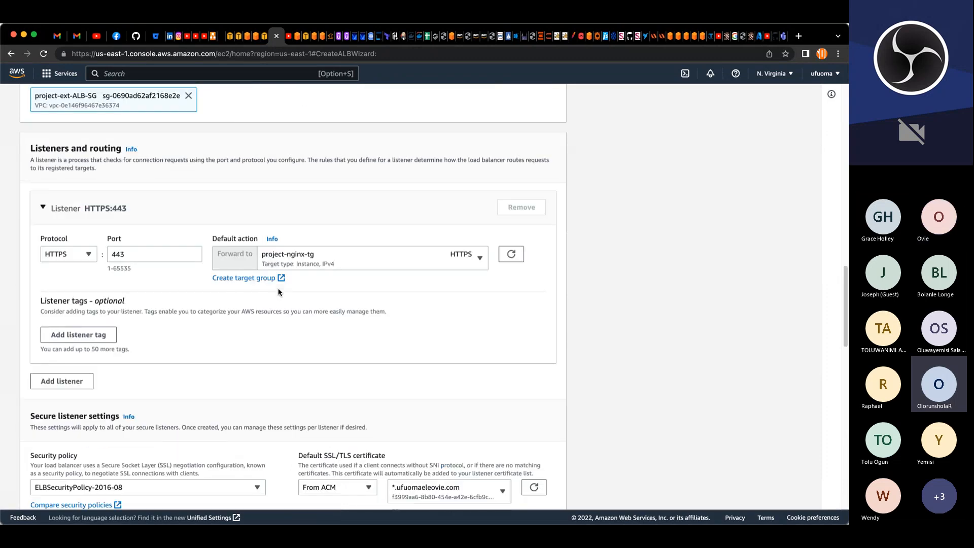
{"action": "scroll", "coordinate": [278, 293], "scroll_direction": "up", "scroll_amount": 10}
{"action": "scroll", "coordinate": [264, 279], "scroll_direction": "up", "scroll_amount": 10}
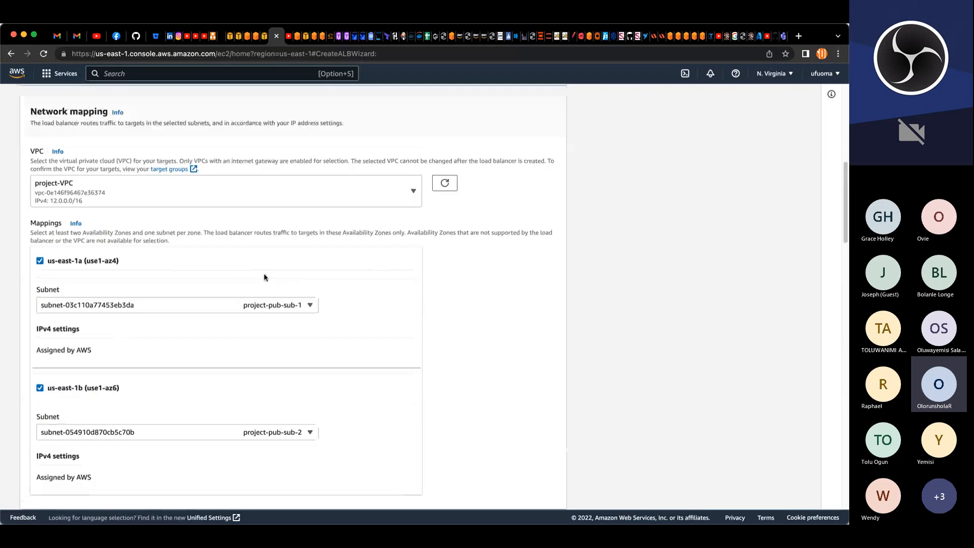
{"action": "triple_click", "coordinate": [93, 293]}
{"action": "key", "text": "super+c"}
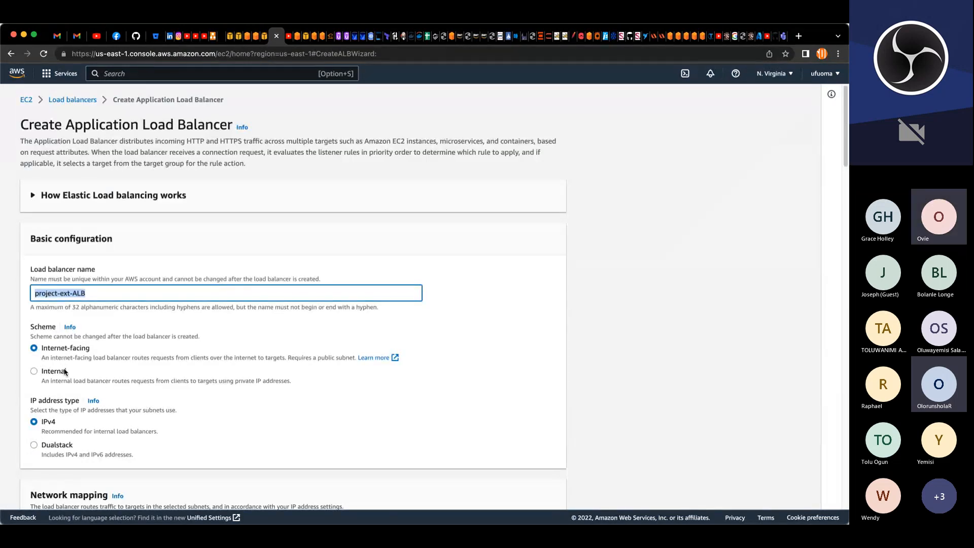
{"action": "scroll", "coordinate": [65, 372], "scroll_direction": "down", "scroll_amount": 20}
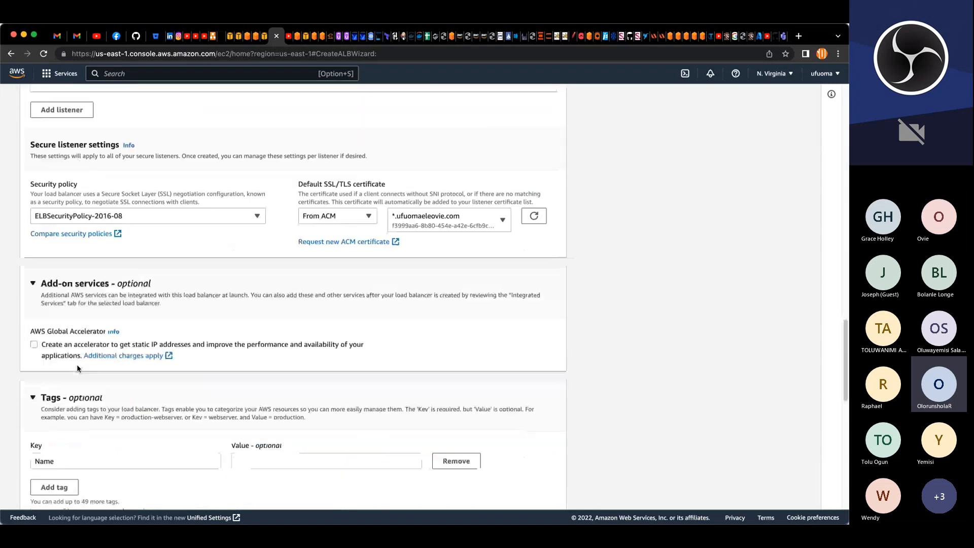
{"action": "scroll", "coordinate": [77, 368], "scroll_direction": "down", "scroll_amount": 2}
{"action": "left_click", "coordinate": [263, 368]}
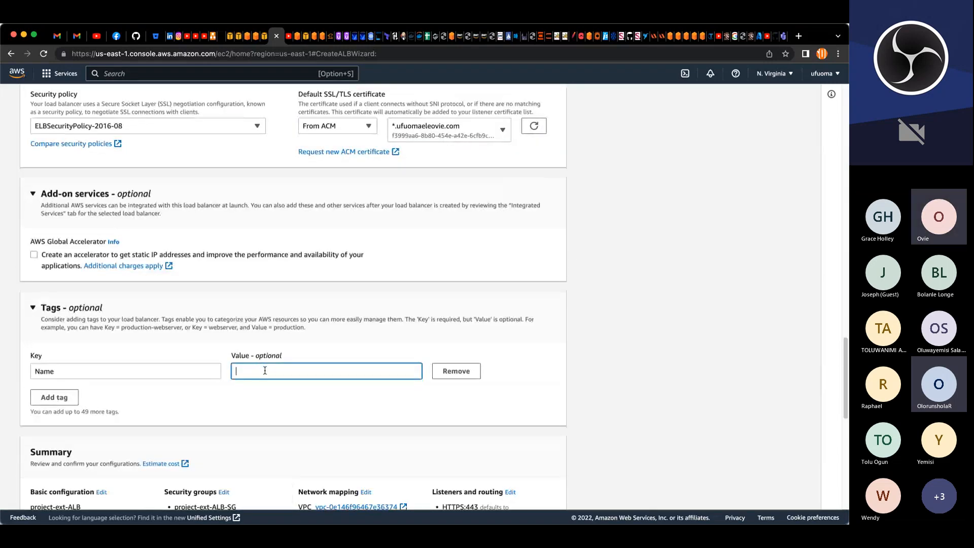
{"action": "key", "text": "super+v"}
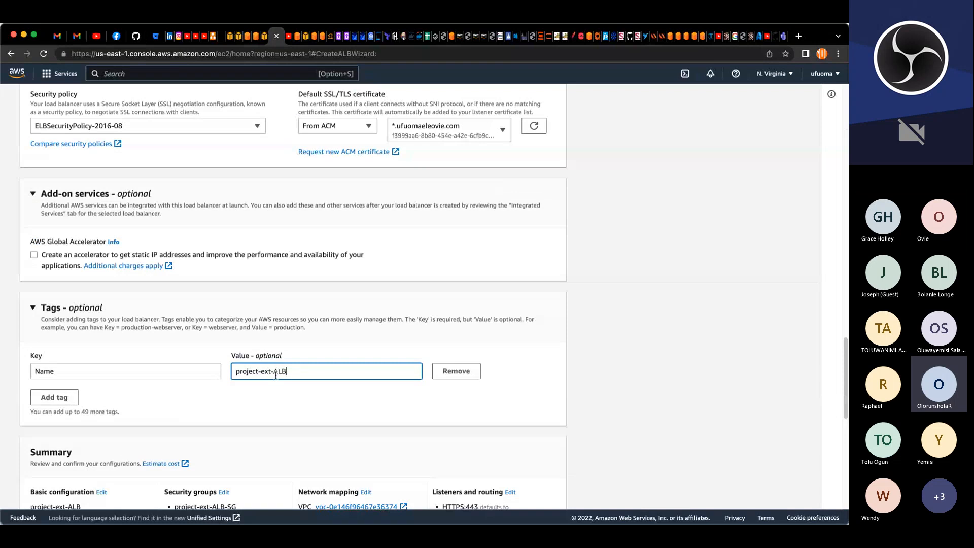
Step: Create the load balancer and open the project-ext-ALB details page
{"action": "scroll", "coordinate": [276, 374], "scroll_direction": "down", "scroll_amount": 6}
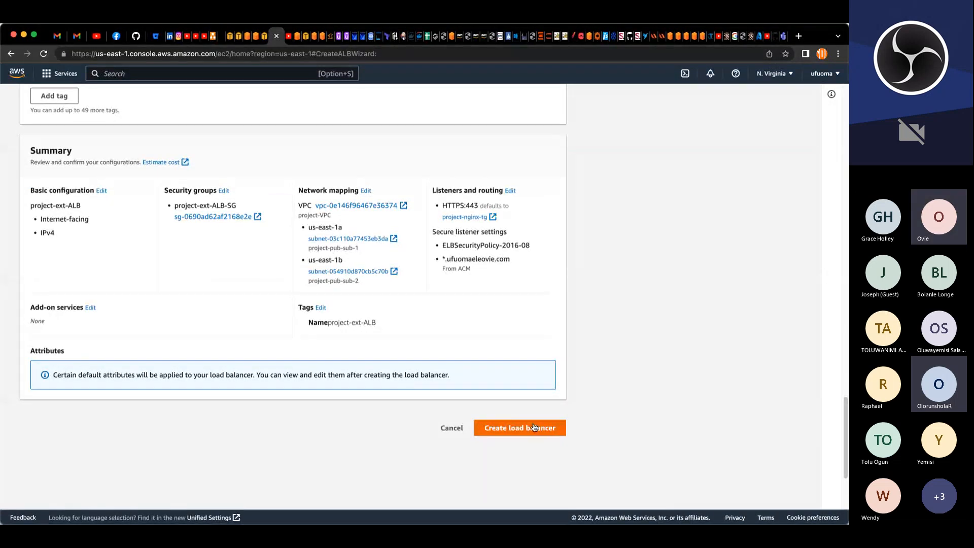
{"action": "left_click", "coordinate": [534, 427]}
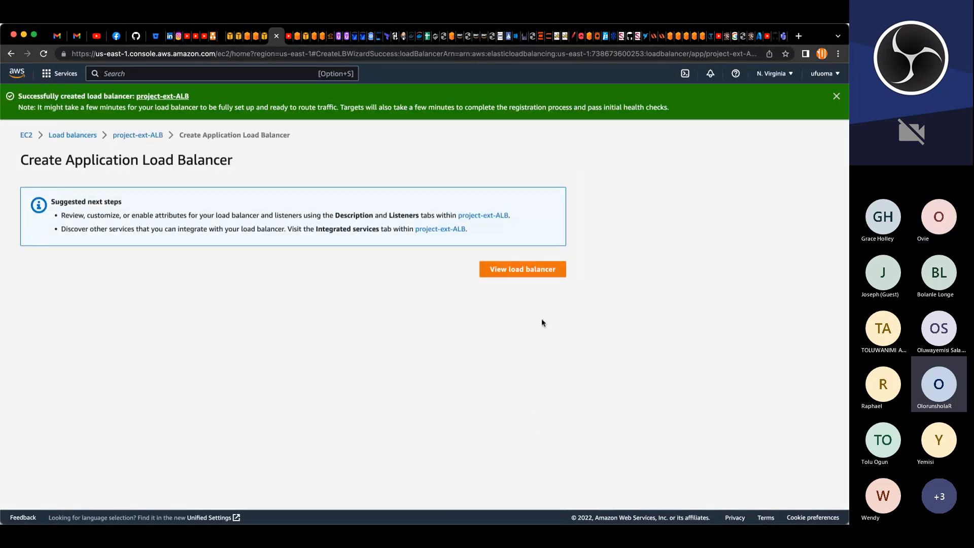
{"action": "left_click", "coordinate": [150, 135]}
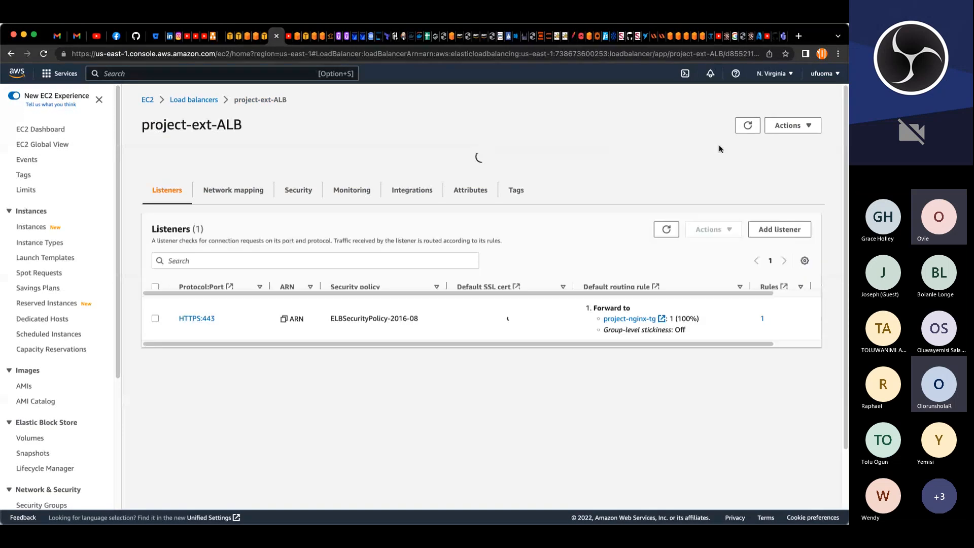
Step: Start creating a new Application Load Balancer from the load balancers list
{"action": "left_click", "coordinate": [187, 102]}
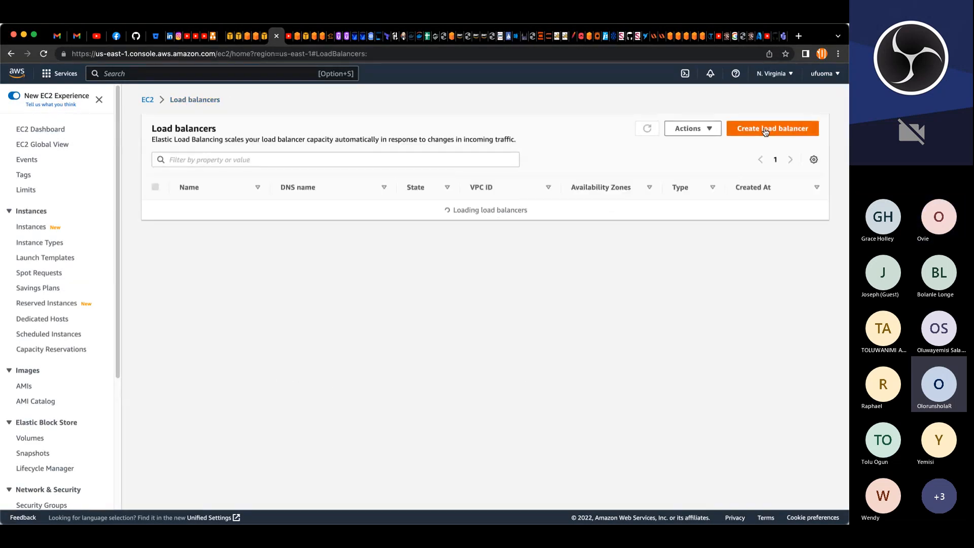
{"action": "left_click", "coordinate": [766, 130]}
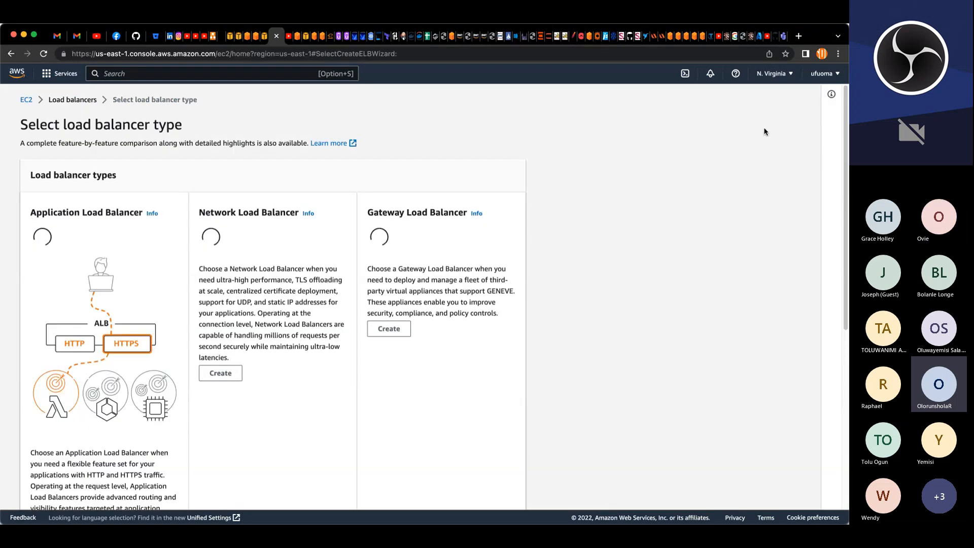
{"action": "scroll", "coordinate": [173, 238], "scroll_direction": "down", "scroll_amount": 5}
{"action": "scroll", "coordinate": [147, 221], "scroll_direction": "down", "scroll_amount": 2}
{"action": "scroll", "coordinate": [147, 221], "scroll_direction": "up", "scroll_amount": 5}
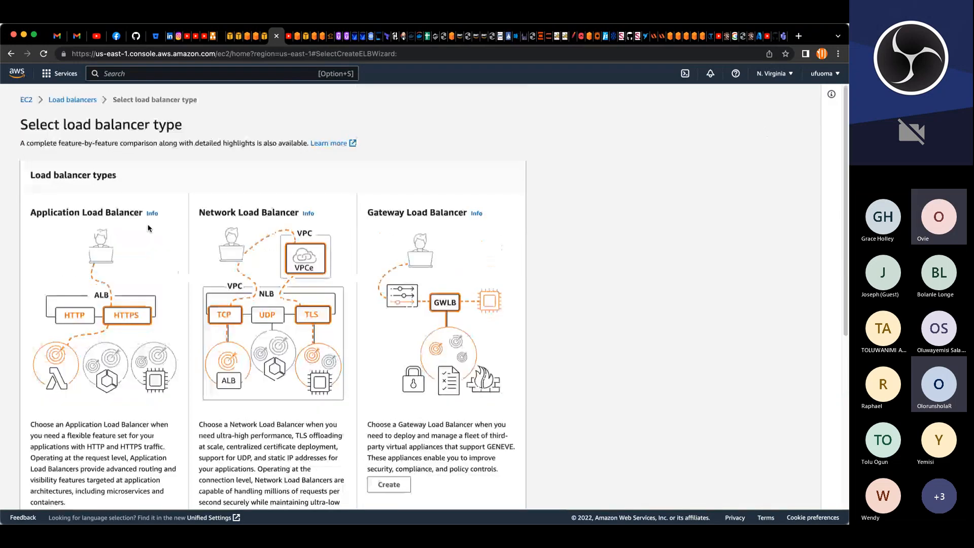
{"action": "scroll", "coordinate": [67, 231], "scroll_direction": "down", "scroll_amount": 2}
{"action": "scroll", "coordinate": [67, 231], "scroll_direction": "down", "scroll_amount": 4}
{"action": "left_click", "coordinate": [56, 236]}
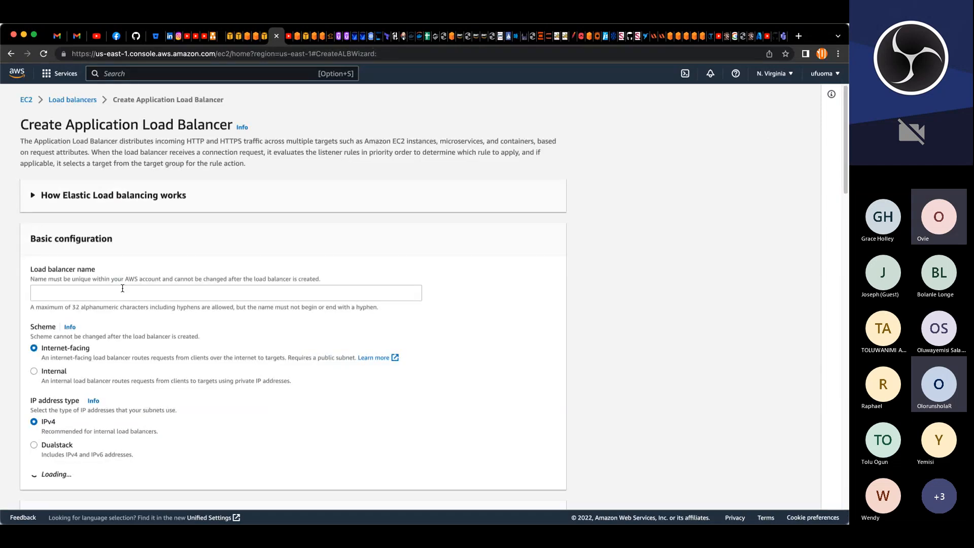
Step: Name the new load balancer project-int-ALB and set its scheme to Internal
{"action": "left_click", "coordinate": [123, 289]}
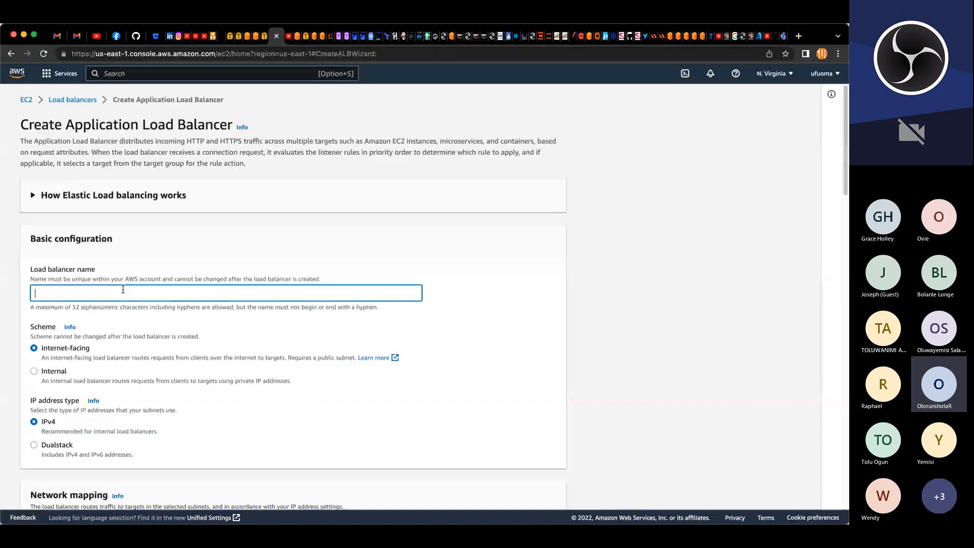
{"action": "key", "text": "super+v"}
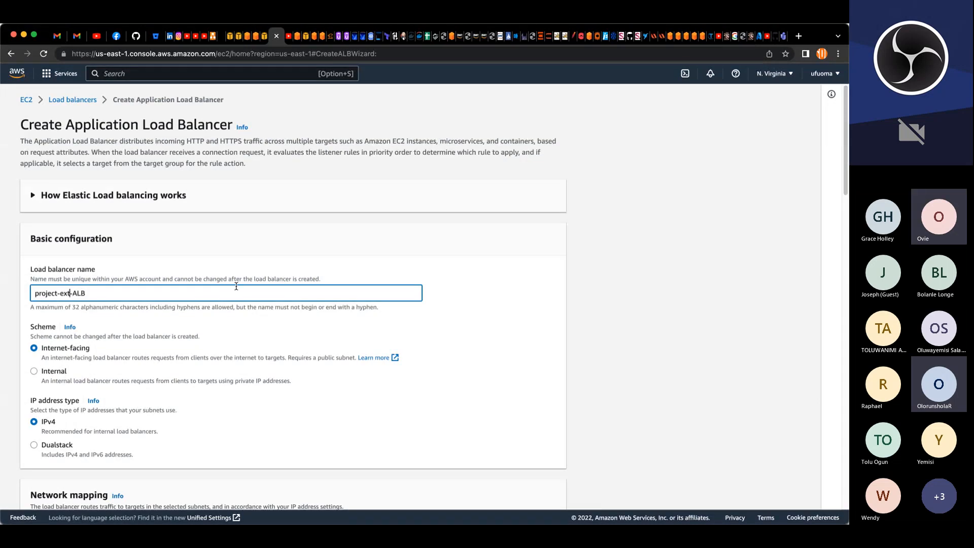
{"action": "key", "text": "BackSpace"}
{"action": "key", "text": "BackSpace"}
{"action": "key", "text": "BackSpace"}
{"action": "type", "text": "int"}
{"action": "scroll", "coordinate": [338, 320], "scroll_direction": "down", "scroll_amount": 5}
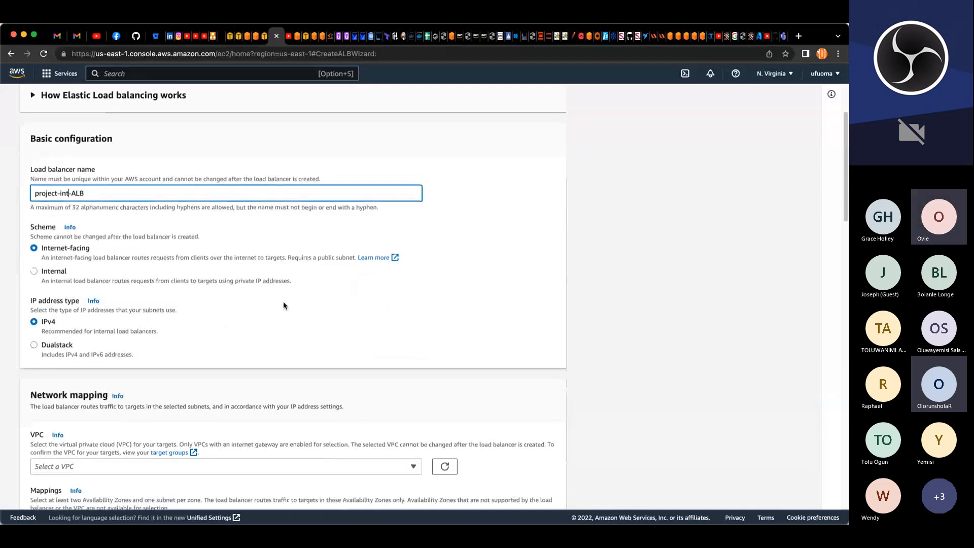
{"action": "left_click", "coordinate": [34, 269]}
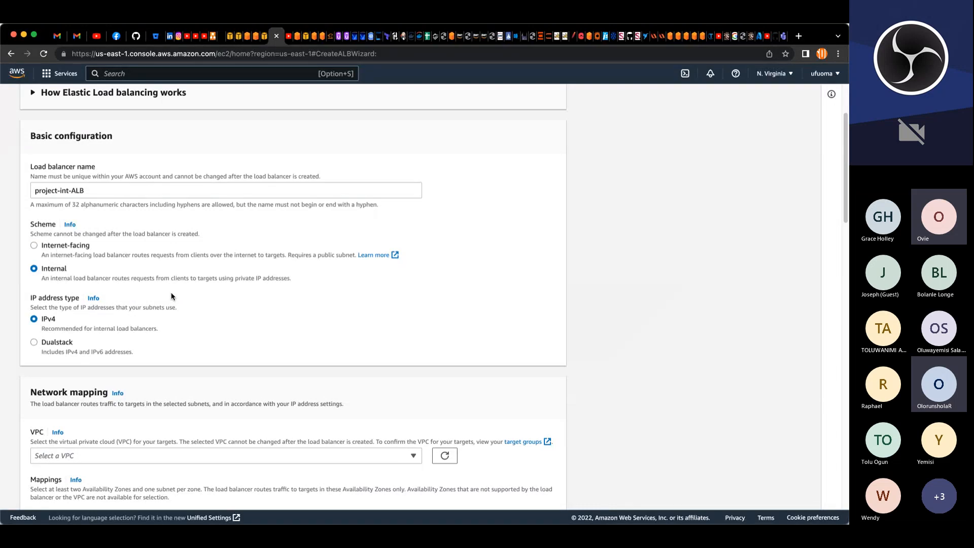
Step: Select project-VPC and enable the us-east-1a and us-east-1b availability zones
{"action": "scroll", "coordinate": [178, 298], "scroll_direction": "down", "scroll_amount": 2}
{"action": "scroll", "coordinate": [177, 298], "scroll_direction": "down", "scroll_amount": 3}
{"action": "left_click", "coordinate": [254, 198]}
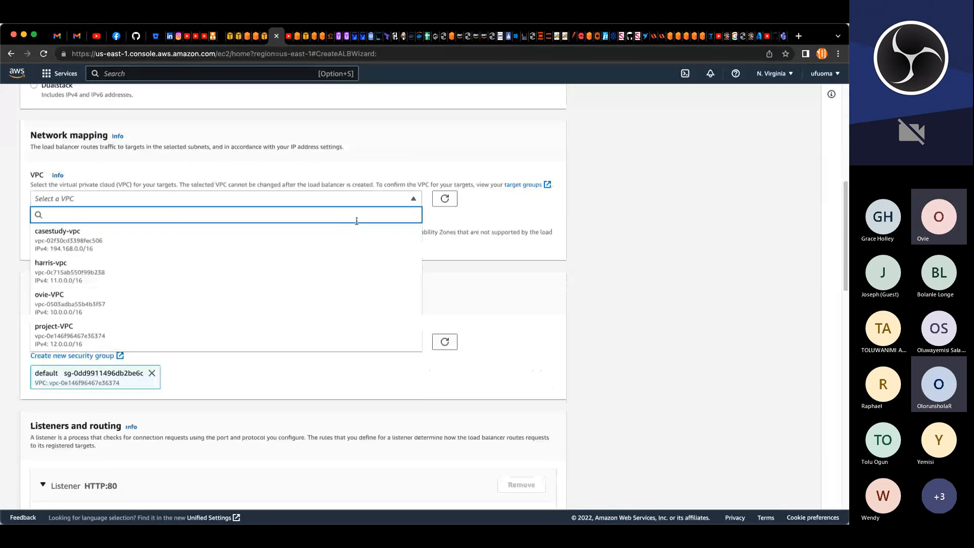
{"action": "left_click", "coordinate": [116, 339]}
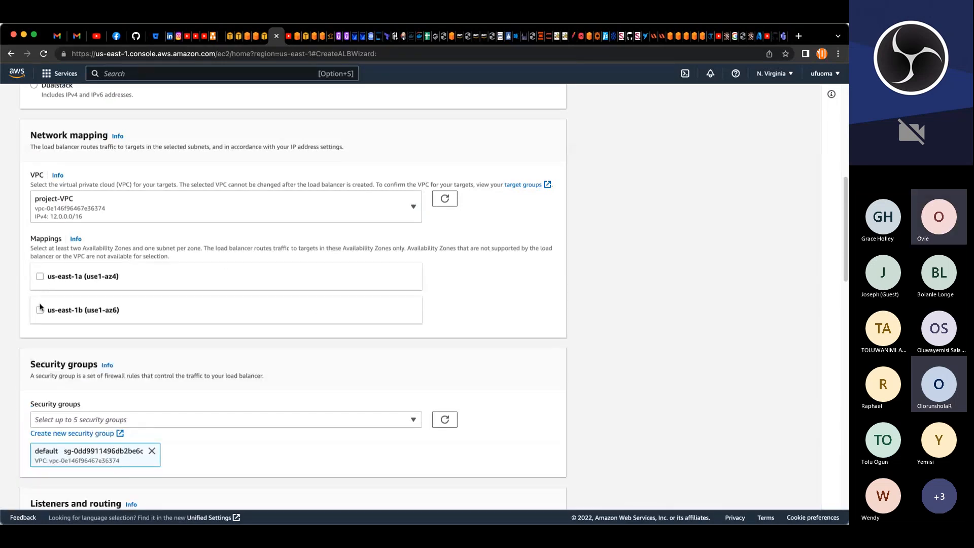
{"action": "left_click", "coordinate": [39, 276]}
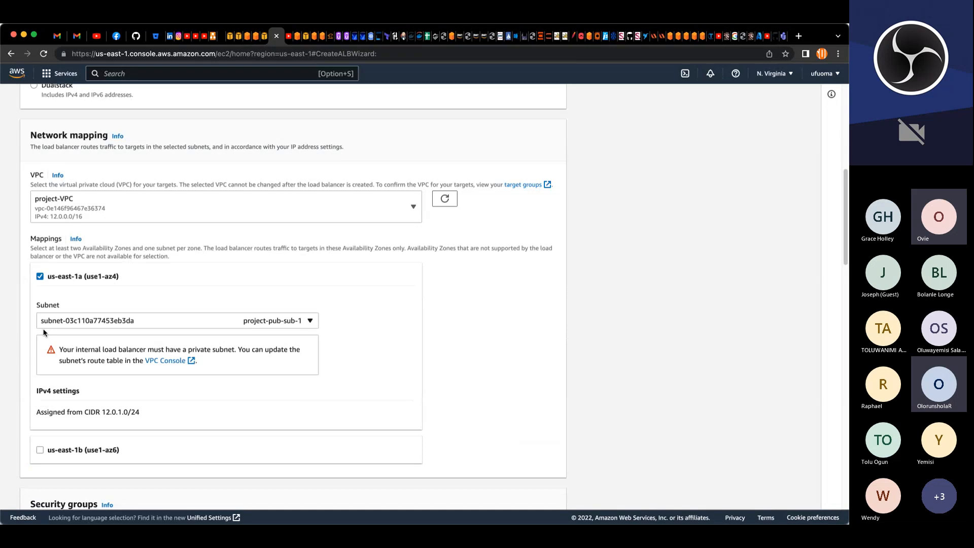
{"action": "left_click", "coordinate": [40, 450]}
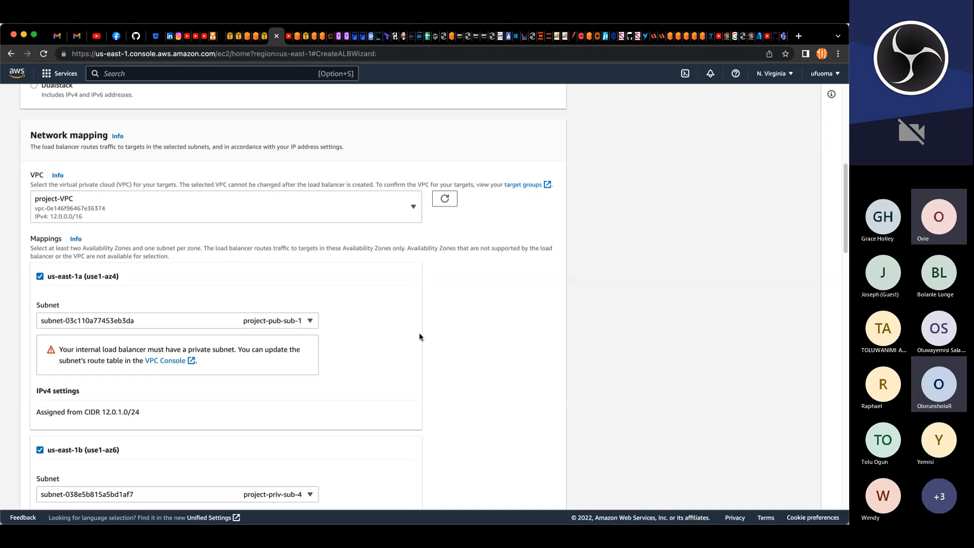
Step: Map us-east-1a to subnet project-priv-sub-1 and us-east-1b to subnet project-priv-sub-2
{"action": "scroll", "coordinate": [421, 334], "scroll_direction": "down", "scroll_amount": 1}
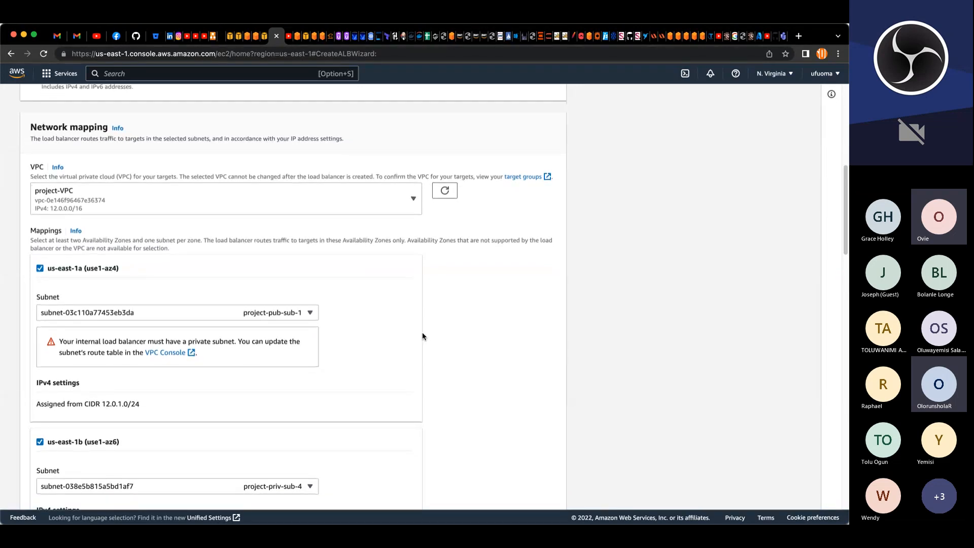
{"action": "scroll", "coordinate": [421, 334], "scroll_direction": "down", "scroll_amount": 5}
{"action": "scroll", "coordinate": [410, 301], "scroll_direction": "down", "scroll_amount": 2}
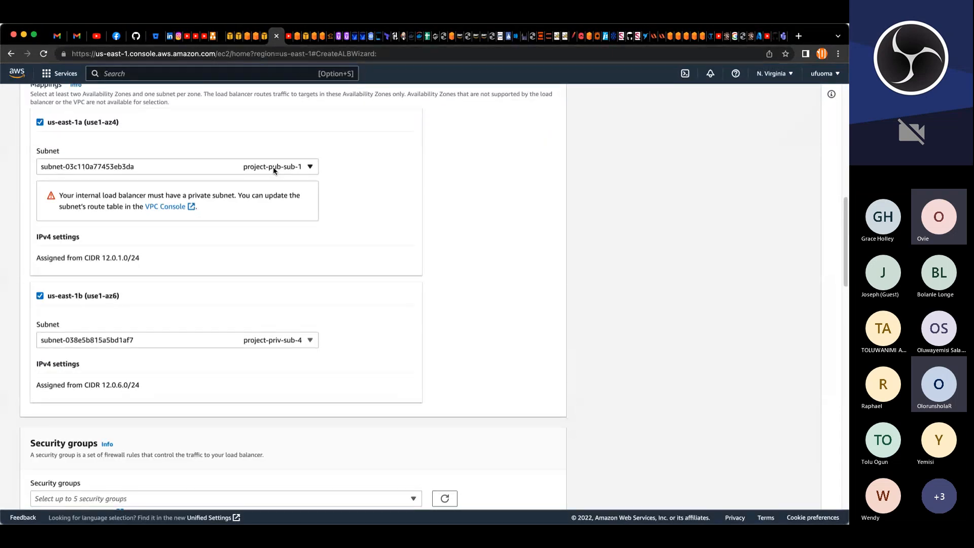
{"action": "left_click", "coordinate": [309, 167]}
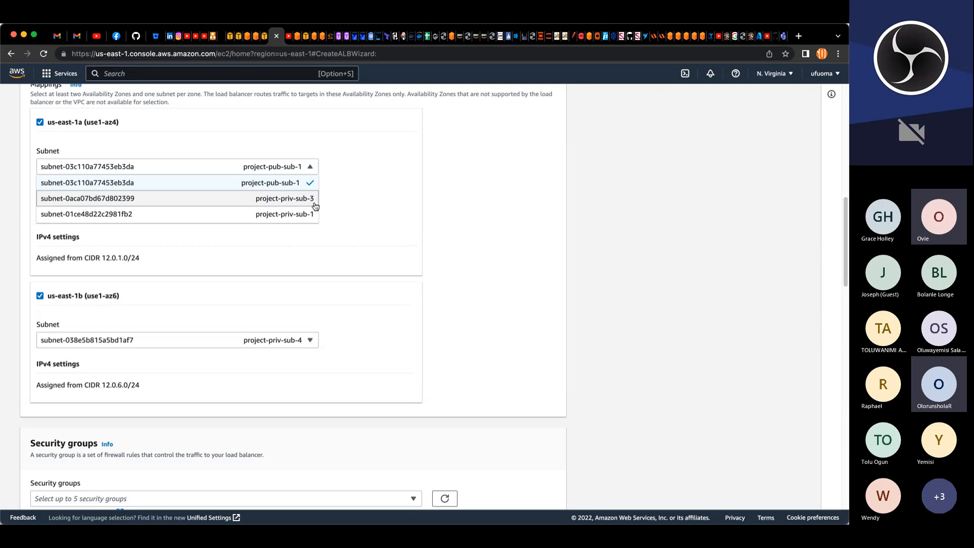
{"action": "left_click", "coordinate": [284, 215]}
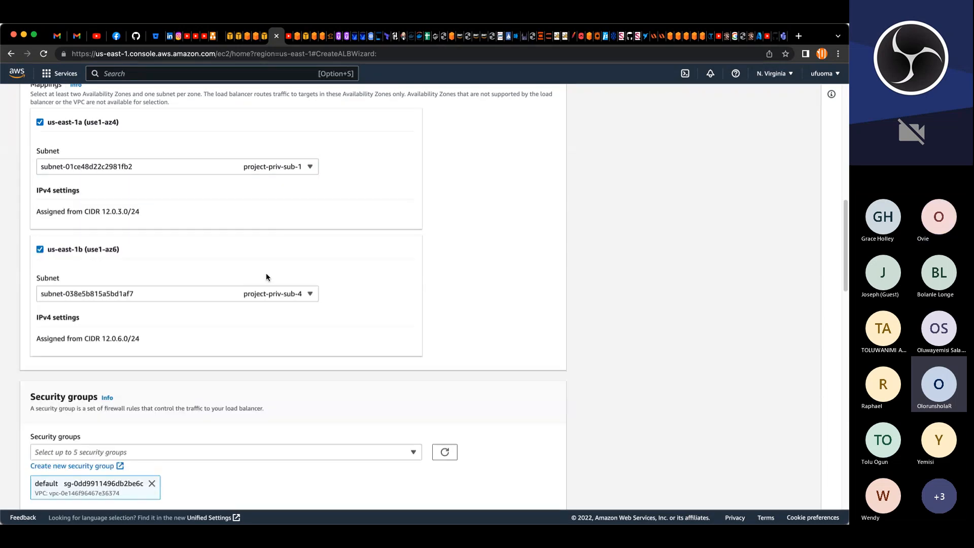
{"action": "left_click", "coordinate": [309, 295]}
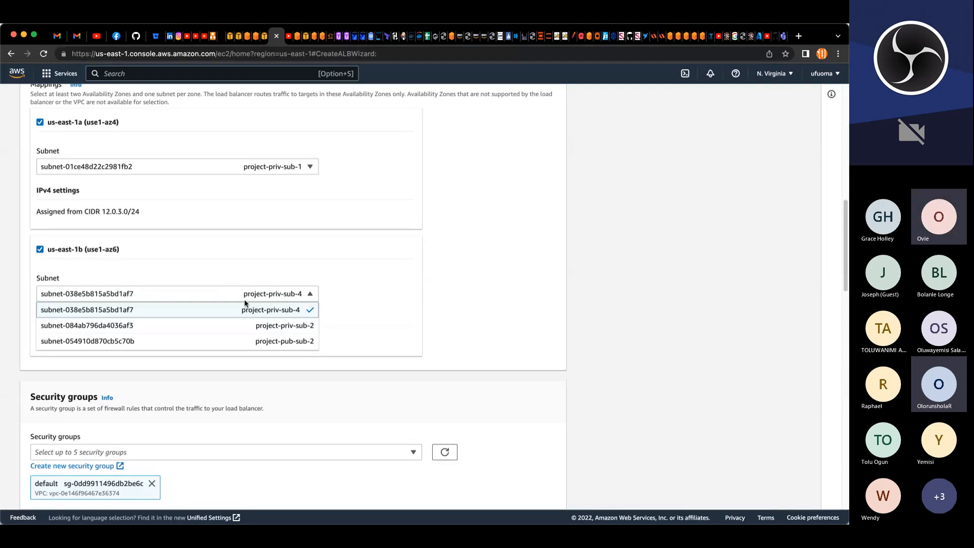
{"action": "left_click", "coordinate": [286, 330]}
Step: Remove the default security group from the internal load balancer
{"action": "scroll", "coordinate": [327, 328], "scroll_direction": "down", "scroll_amount": 3}
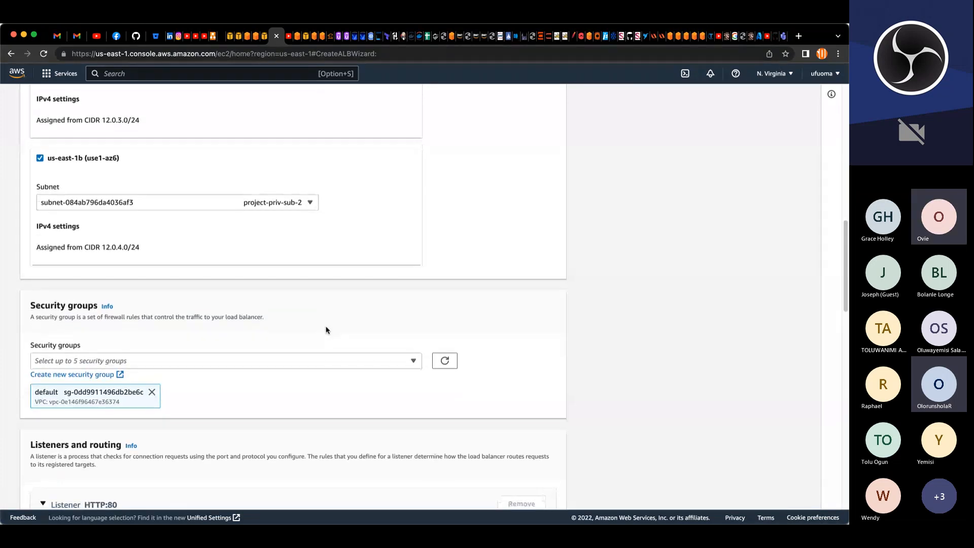
{"action": "scroll", "coordinate": [327, 328], "scroll_direction": "down", "scroll_amount": 3}
{"action": "scroll", "coordinate": [325, 329], "scroll_direction": "down", "scroll_amount": 1}
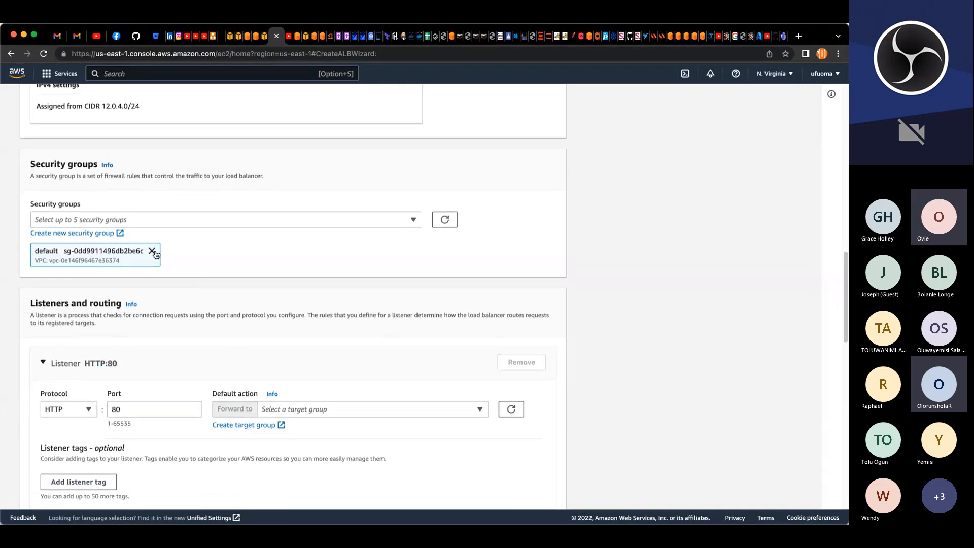
{"action": "left_click", "coordinate": [152, 251]}
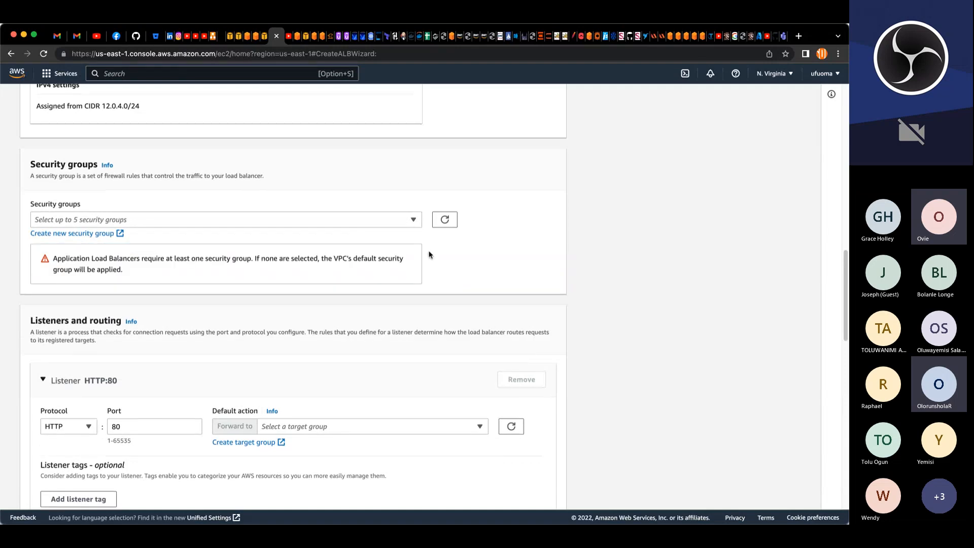
Step: Attach the security group project-intALB-SG to the internal load balancer
{"action": "left_click", "coordinate": [412, 220]}
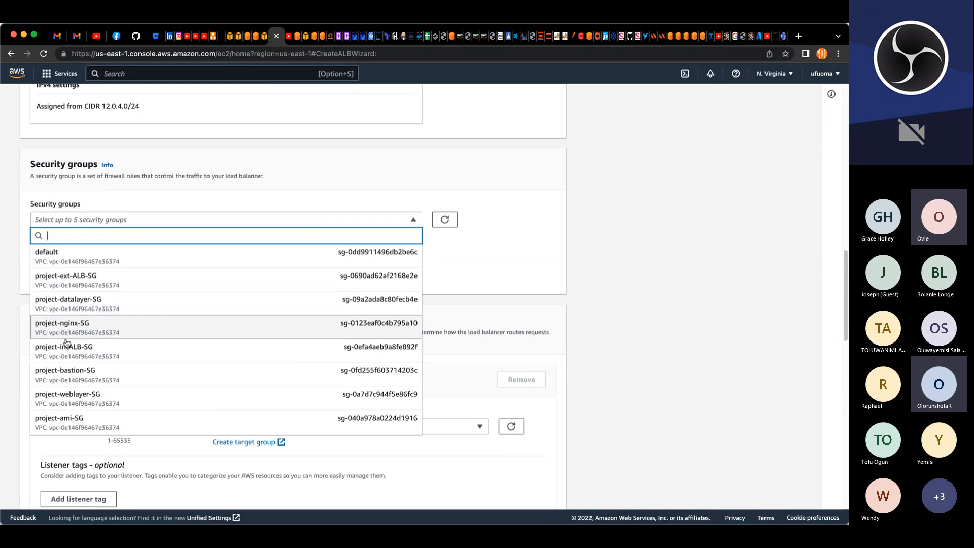
{"action": "left_click", "coordinate": [91, 352]}
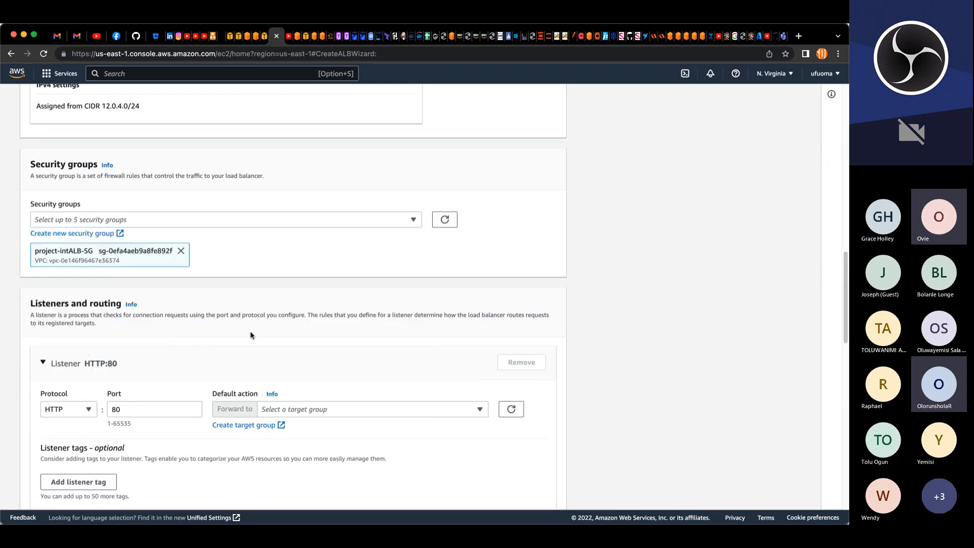
Step: Change the listener protocol to HTTPS and forward it to the target group project-wordpress-tg
{"action": "scroll", "coordinate": [277, 332], "scroll_direction": "down", "scroll_amount": 2}
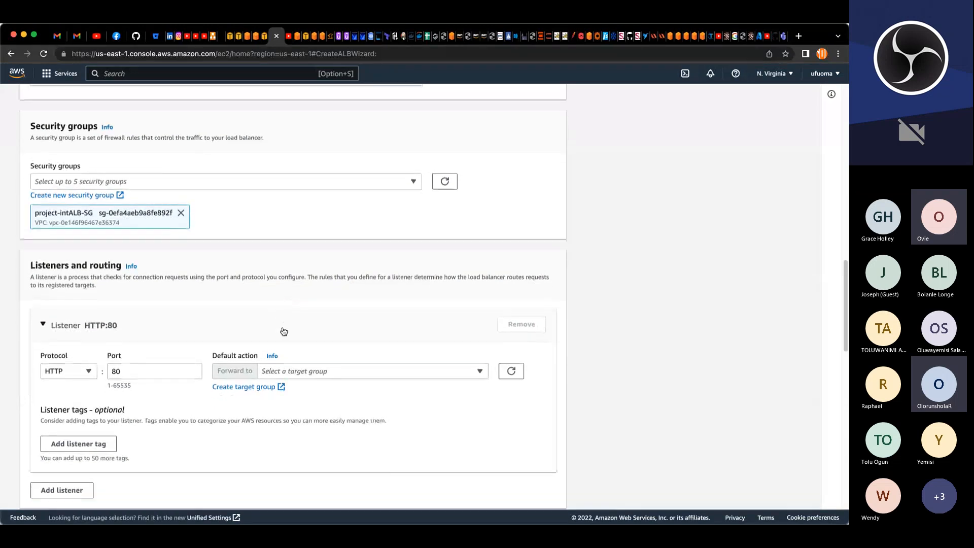
{"action": "scroll", "coordinate": [283, 332], "scroll_direction": "down", "scroll_amount": 1}
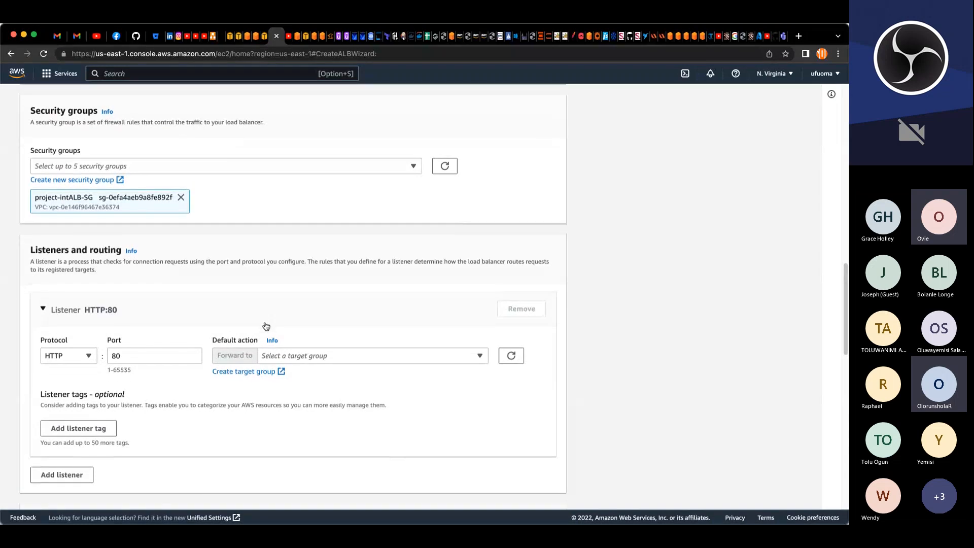
{"action": "scroll", "coordinate": [265, 321], "scroll_direction": "down", "scroll_amount": 5}
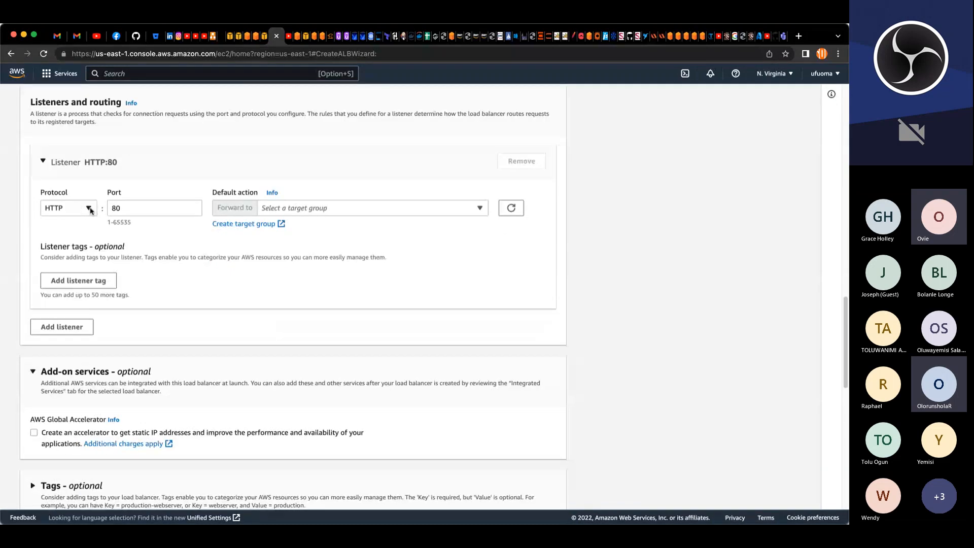
{"action": "left_click", "coordinate": [89, 208]}
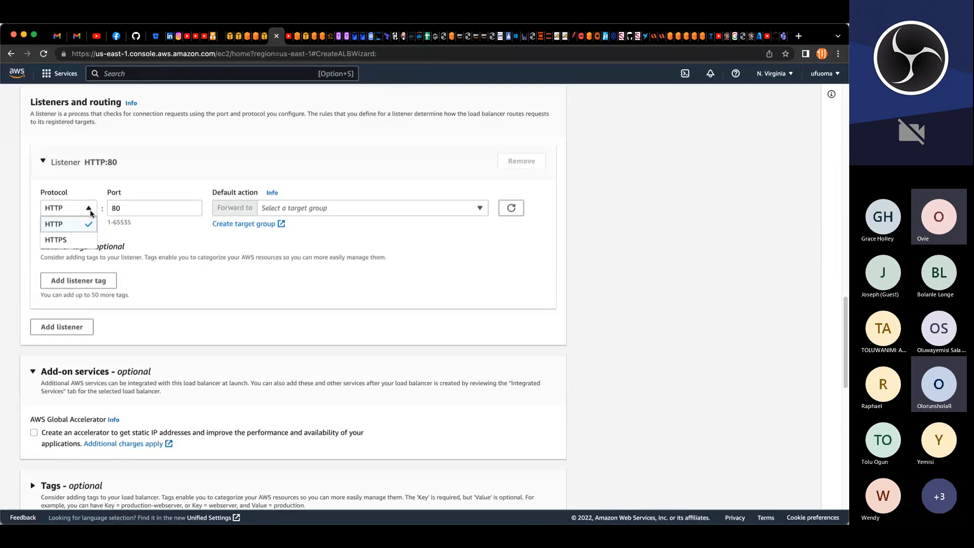
{"action": "left_click", "coordinate": [70, 240]}
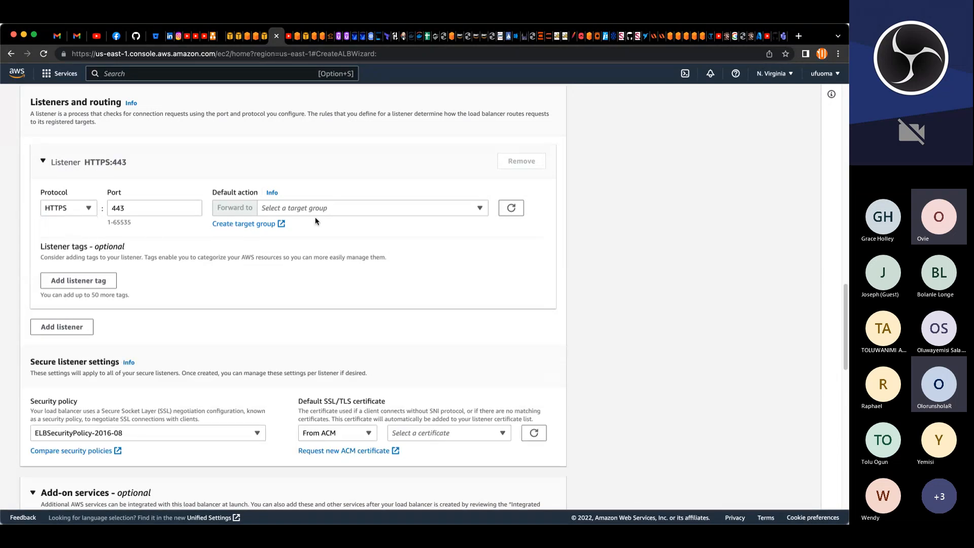
{"action": "left_click", "coordinate": [480, 210]}
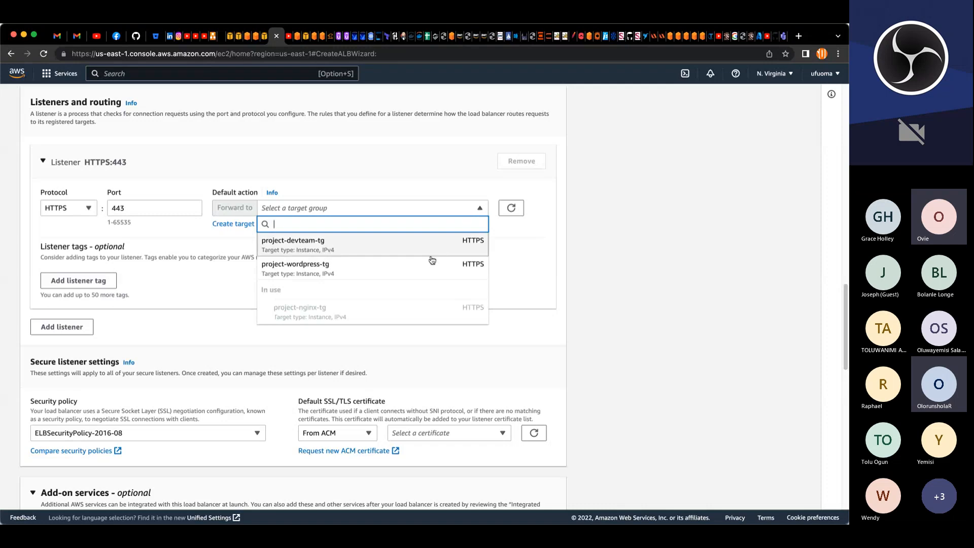
{"action": "left_click", "coordinate": [315, 270]}
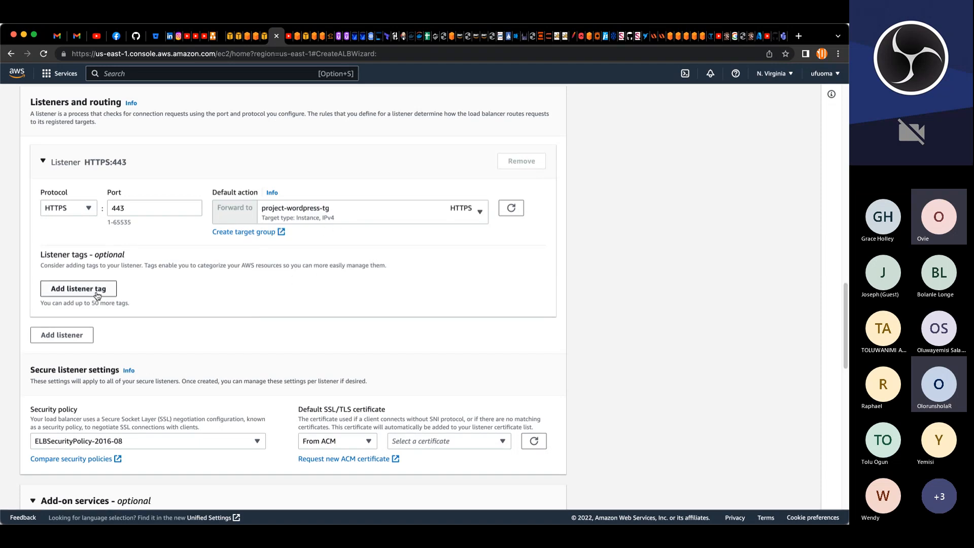
Step: Choose the ACM certificate *.ufuomaeleovie.com as the default SSL/TLS certificate for the secure listener
{"action": "scroll", "coordinate": [97, 296], "scroll_direction": "down", "scroll_amount": 3}
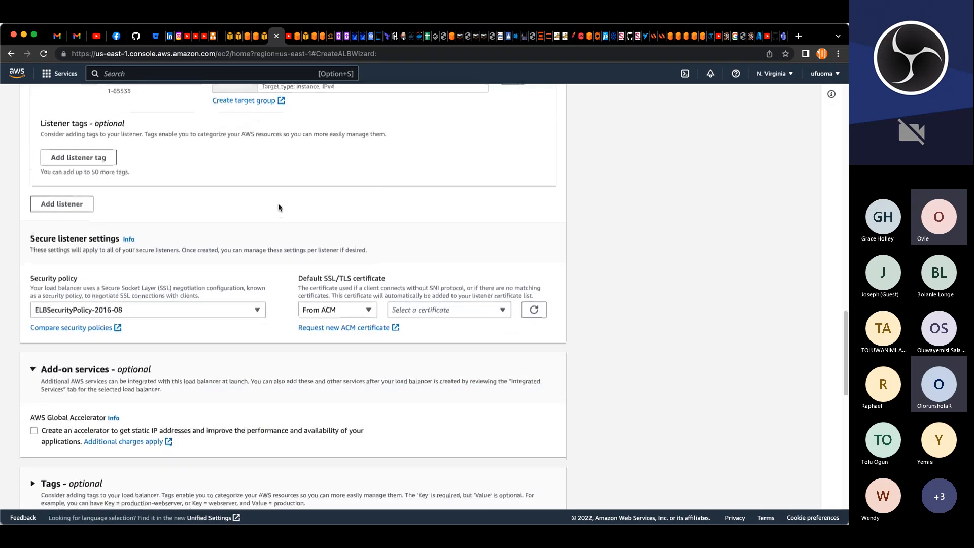
{"action": "scroll", "coordinate": [217, 262], "scroll_direction": "down", "scroll_amount": 2}
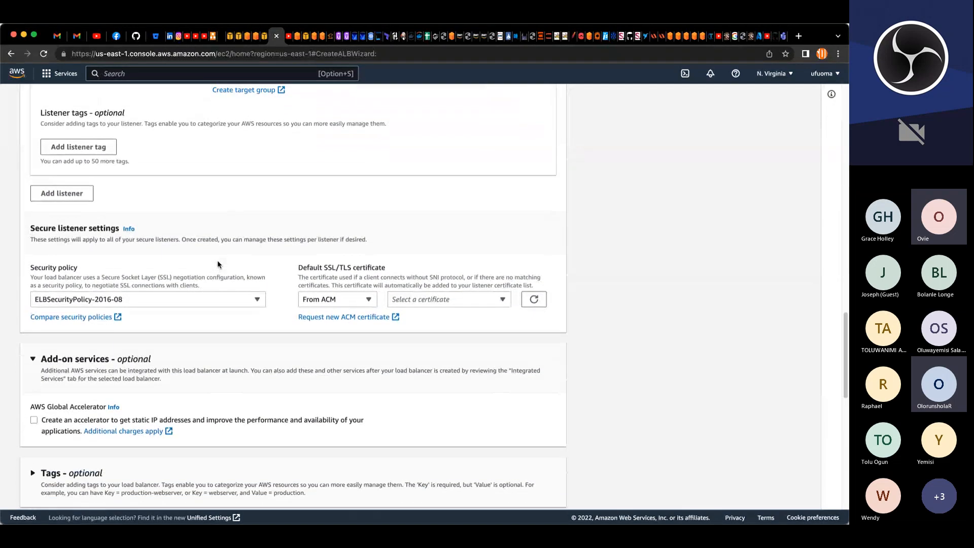
{"action": "scroll", "coordinate": [217, 260], "scroll_direction": "down", "scroll_amount": 1}
{"action": "scroll", "coordinate": [229, 265], "scroll_direction": "down", "scroll_amount": 1}
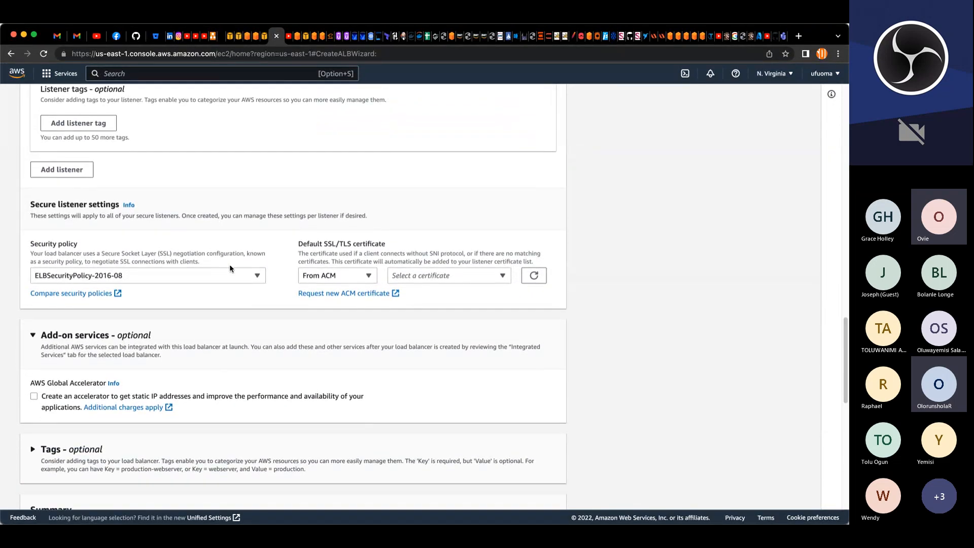
{"action": "scroll", "coordinate": [230, 268], "scroll_direction": "down", "scroll_amount": 3}
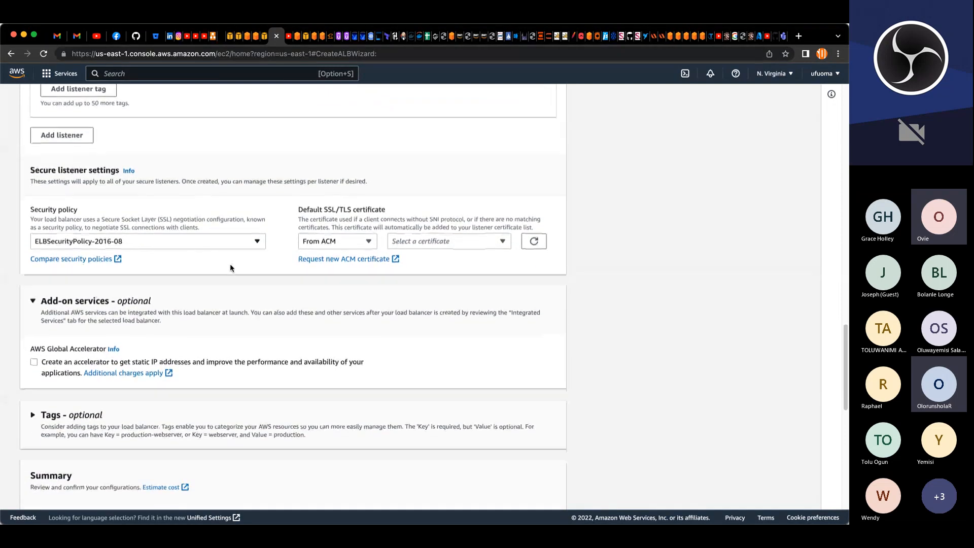
{"action": "left_click", "coordinate": [465, 244]}
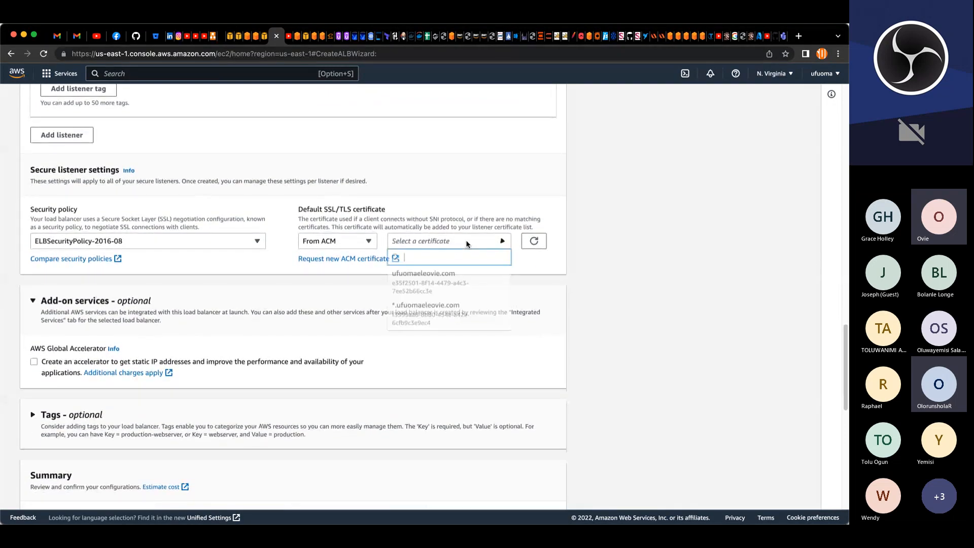
{"action": "left_click", "coordinate": [435, 316]}
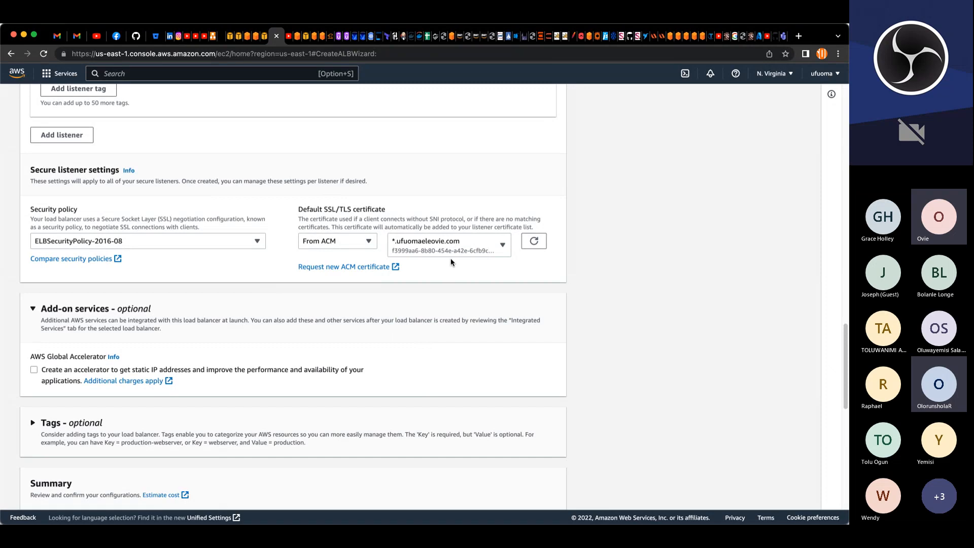
Step: Expand the optional Tags section of the load balancer form
{"action": "scroll", "coordinate": [234, 254], "scroll_direction": "down", "scroll_amount": 1}
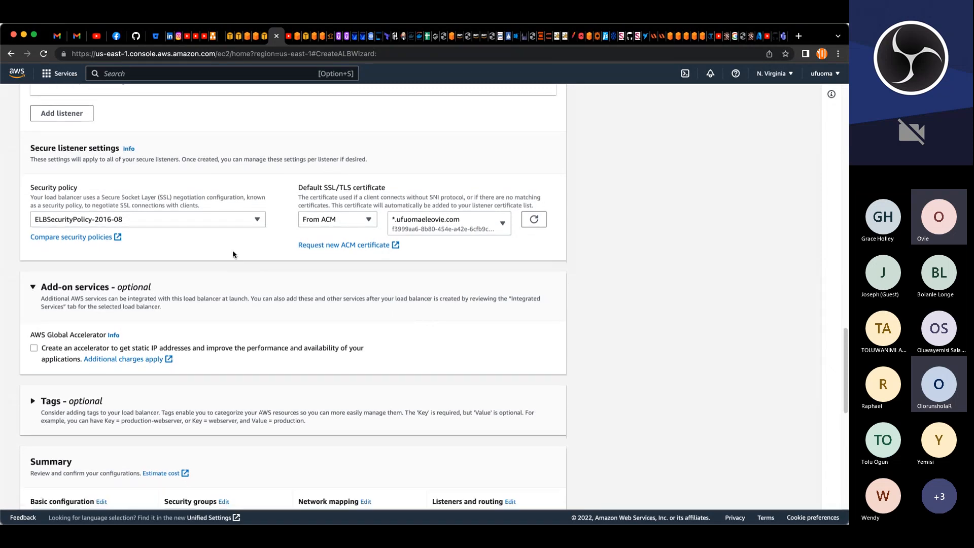
{"action": "scroll", "coordinate": [234, 297], "scroll_direction": "down", "scroll_amount": 5}
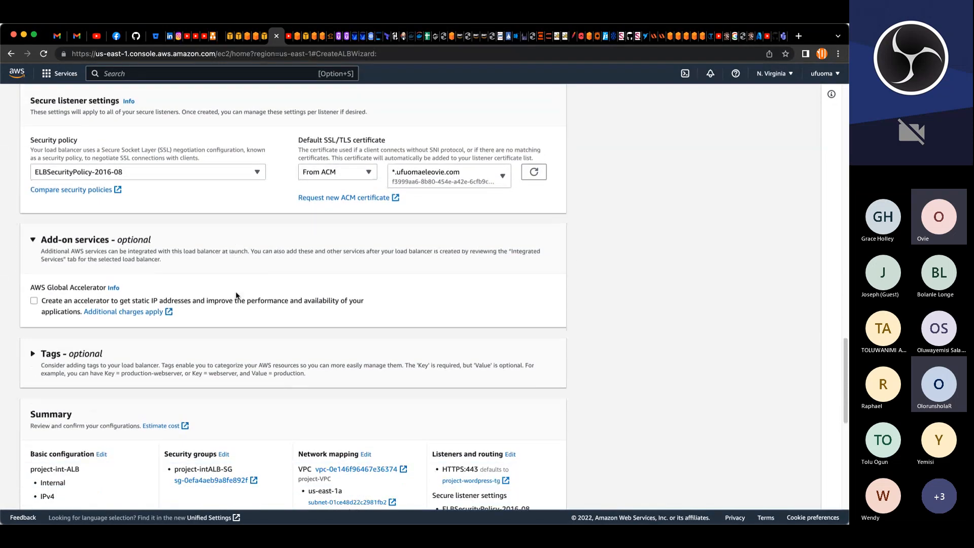
{"action": "scroll", "coordinate": [240, 294], "scroll_direction": "down", "scroll_amount": 3}
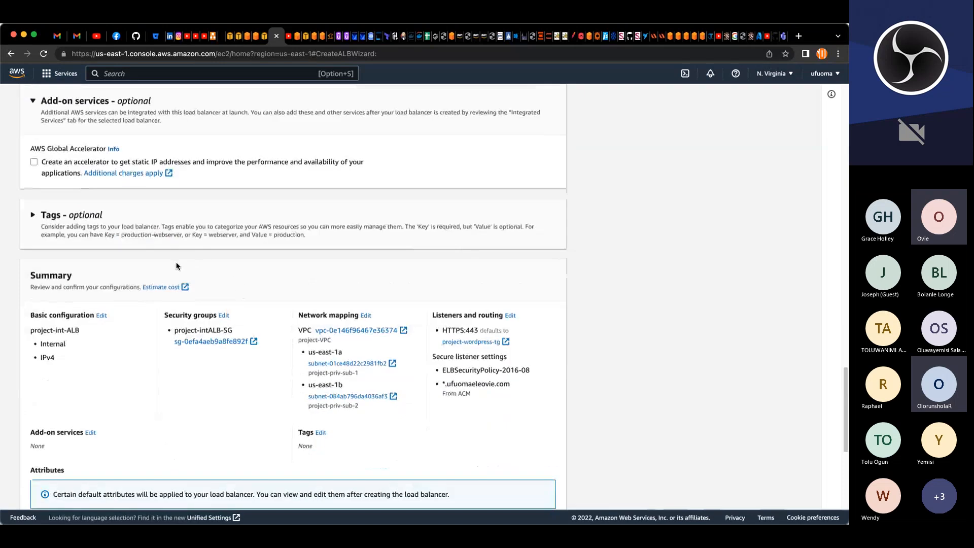
{"action": "left_click", "coordinate": [34, 217]}
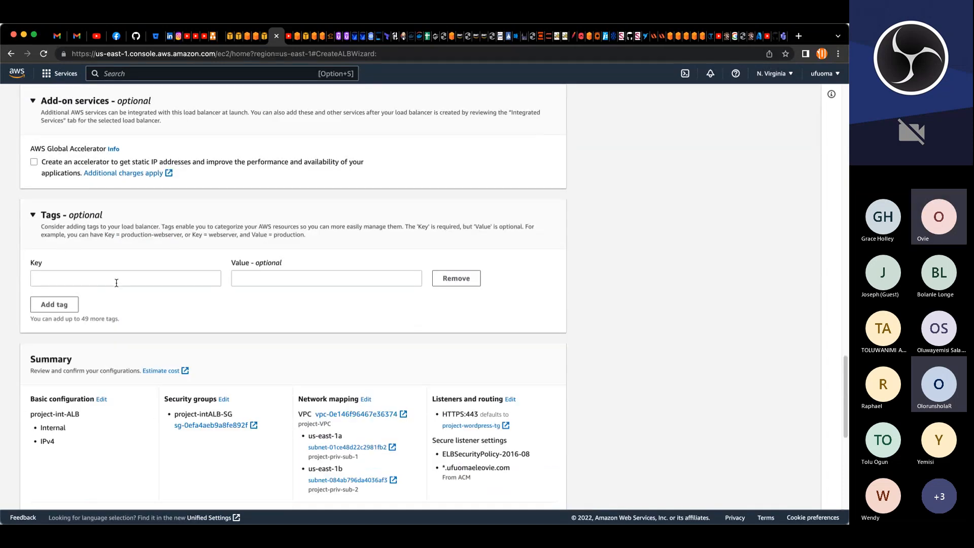
Step: Copy the load balancer name and add a tag with key Name and value project-int-ALB
{"action": "scroll", "coordinate": [122, 274], "scroll_direction": "up", "scroll_amount": 20}
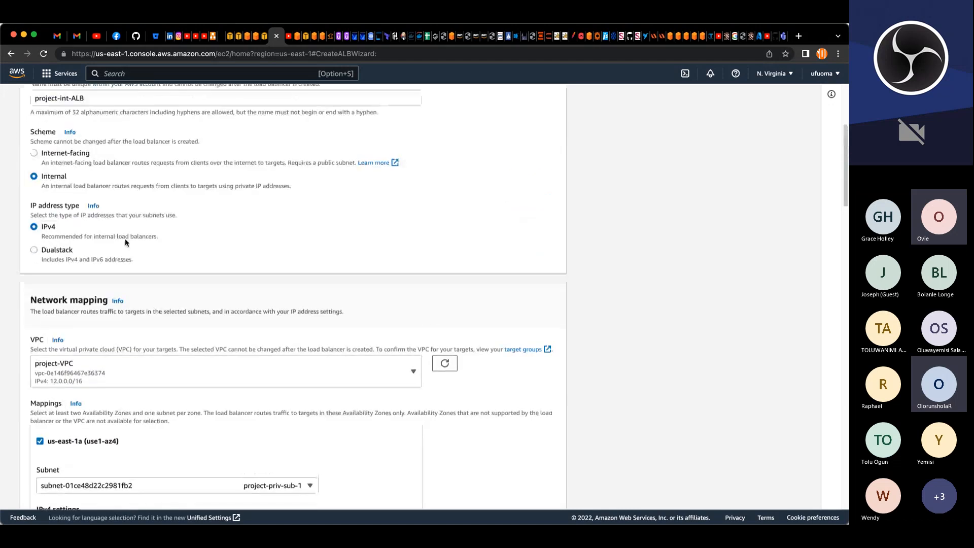
{"action": "scroll", "coordinate": [126, 240], "scroll_direction": "up", "scroll_amount": 5}
{"action": "triple_click", "coordinate": [34, 292]}
{"action": "key", "text": "super+c"}
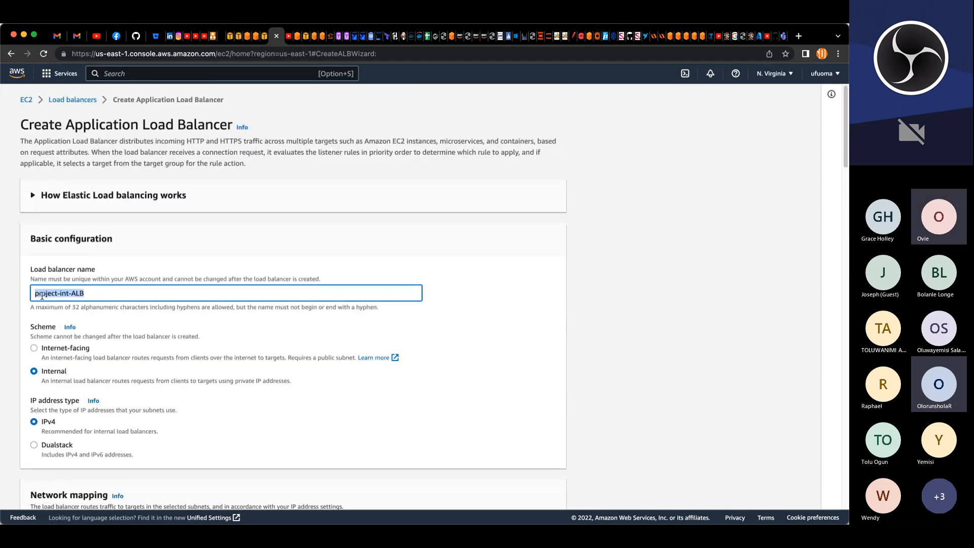
{"action": "scroll", "coordinate": [60, 378], "scroll_direction": "down", "scroll_amount": 15}
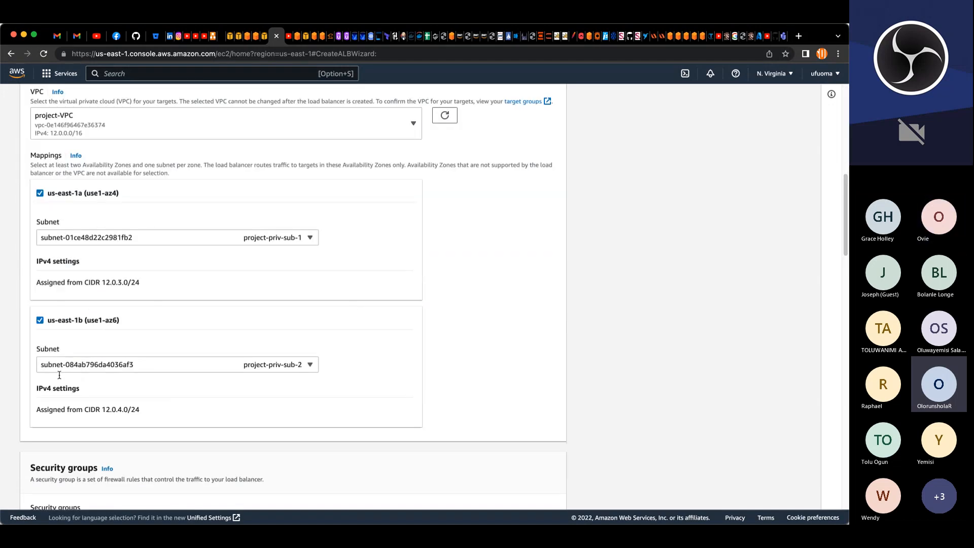
{"action": "scroll", "coordinate": [61, 374], "scroll_direction": "down", "scroll_amount": 15}
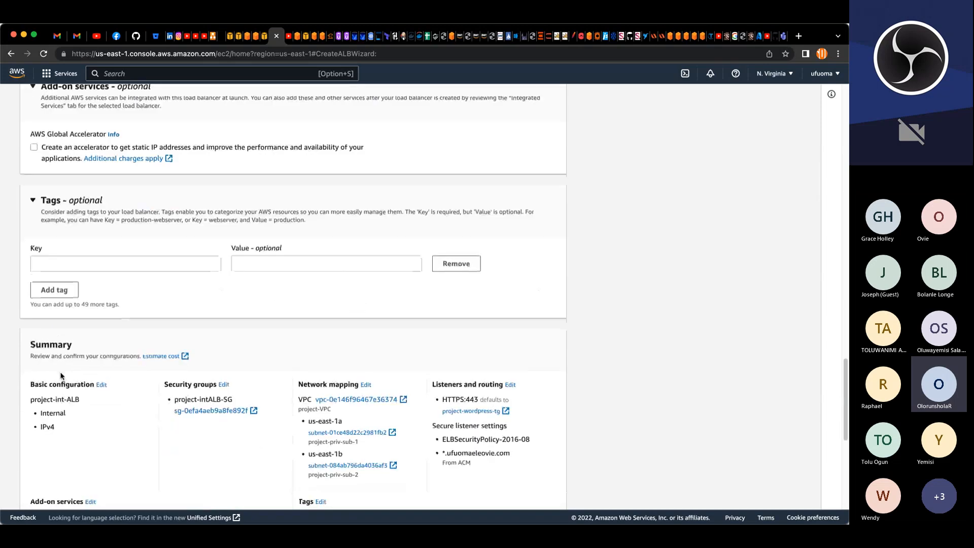
{"action": "left_click", "coordinate": [95, 261]}
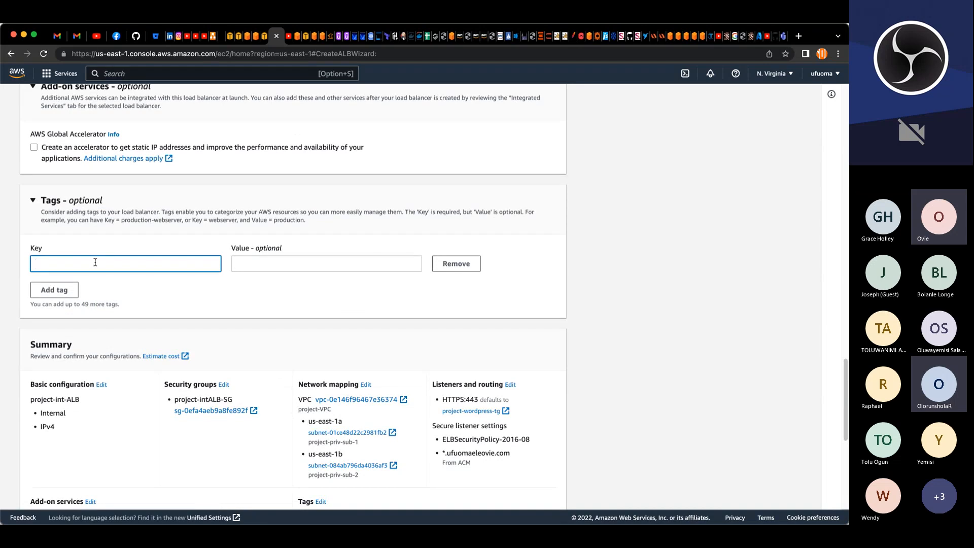
{"action": "type", "text": "NN"}
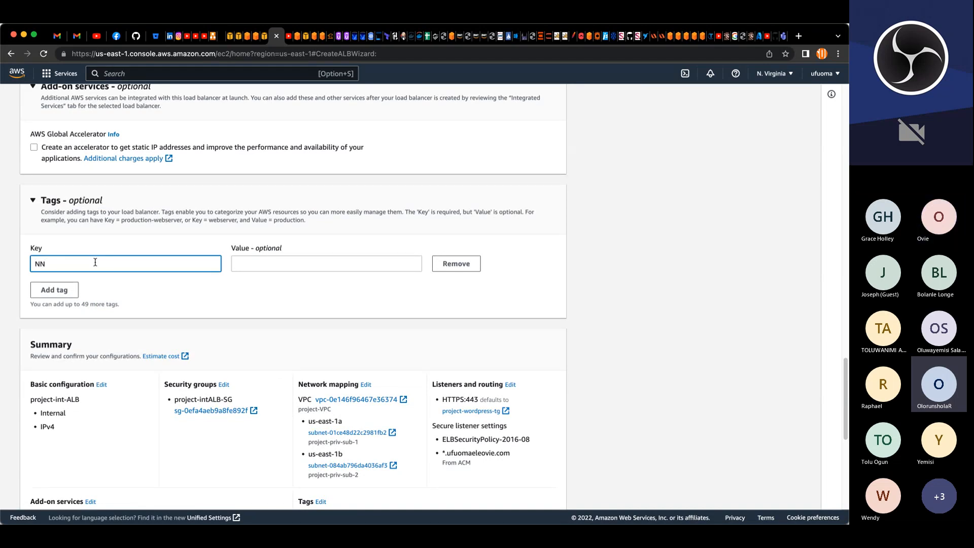
{"action": "key", "text": "BackSpace"}
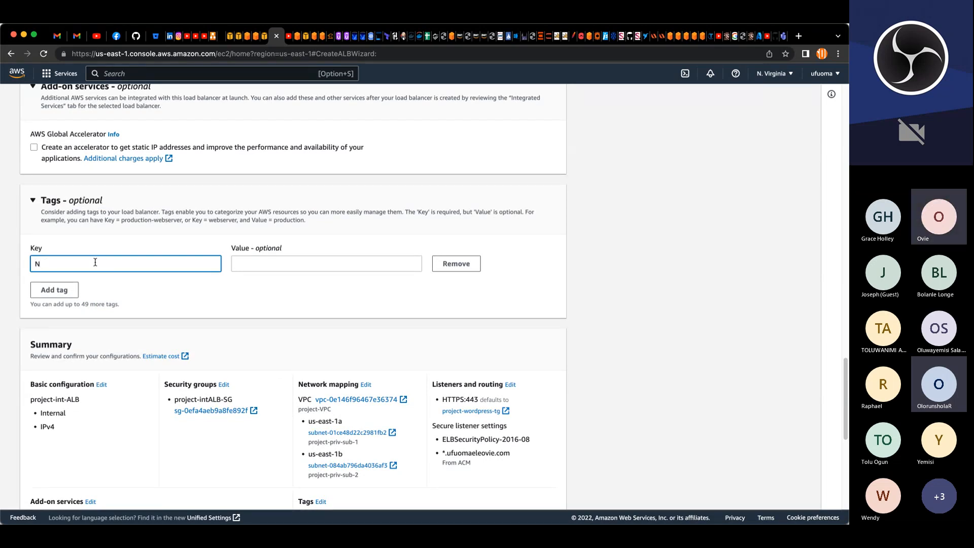
{"action": "type", "text": "ame"}
{"action": "key", "text": "Tab"}
{"action": "key", "text": "super+v"}
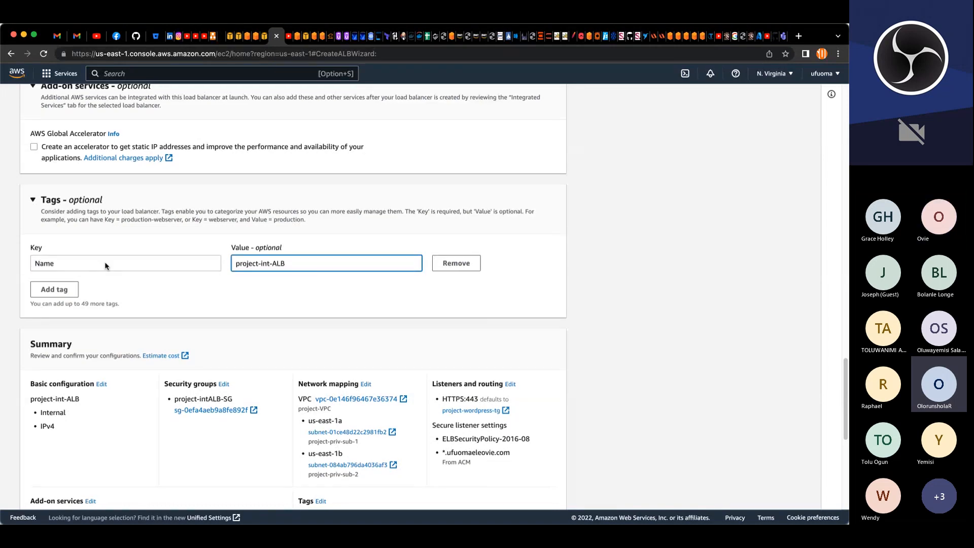
Step: Create the internal load balancer from the reviewed summary
{"action": "scroll", "coordinate": [187, 258], "scroll_direction": "down", "scroll_amount": 10}
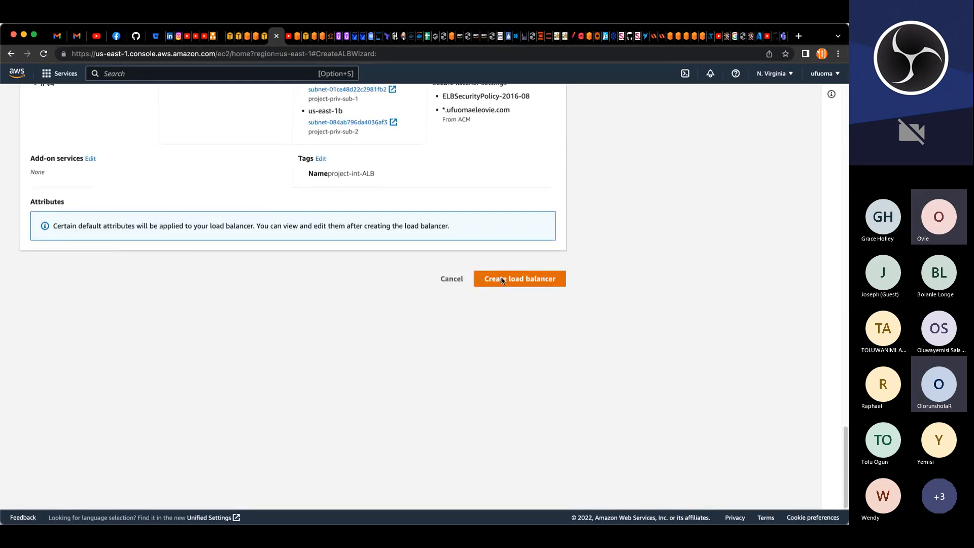
{"action": "left_click", "coordinate": [502, 280]}
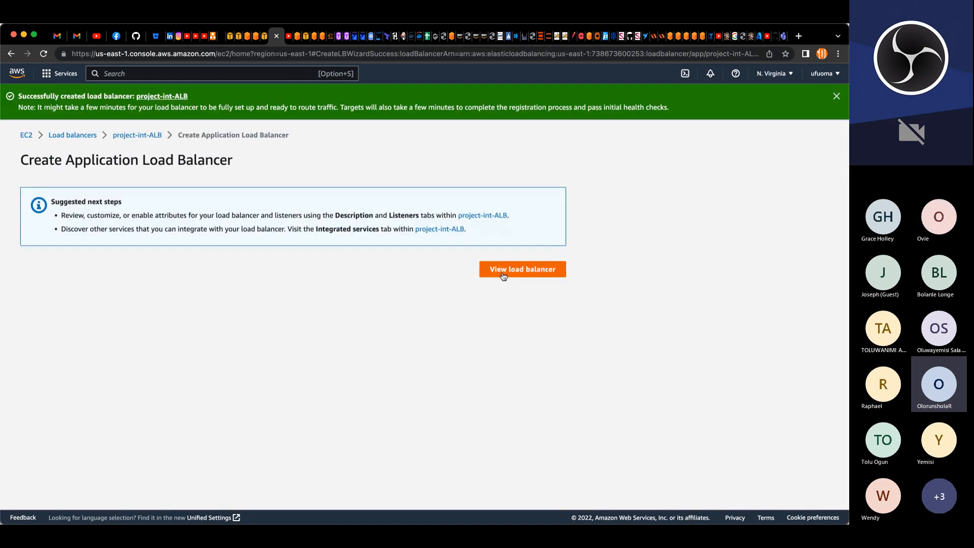
Step: Open the load balancers list and filter it by project
{"action": "left_click", "coordinate": [83, 136]}
{"action": "left_click", "coordinate": [209, 160]}
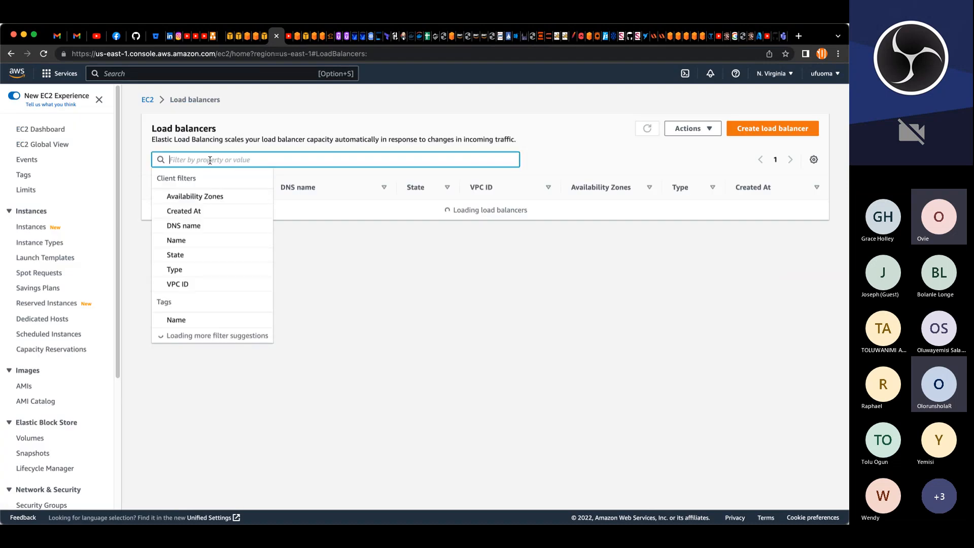
{"action": "type", "text": "pr"}
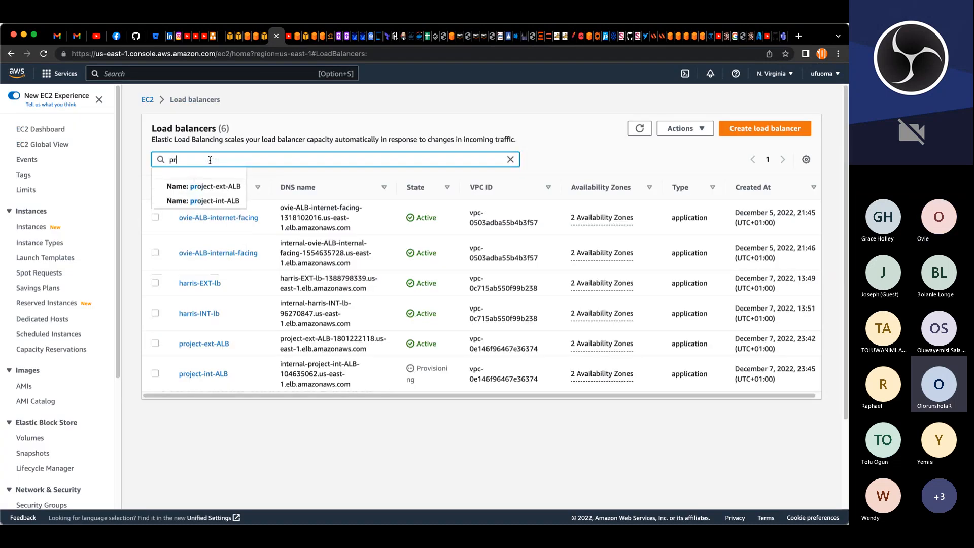
{"action": "type", "text": "oject"}
{"action": "key", "text": "Return"}
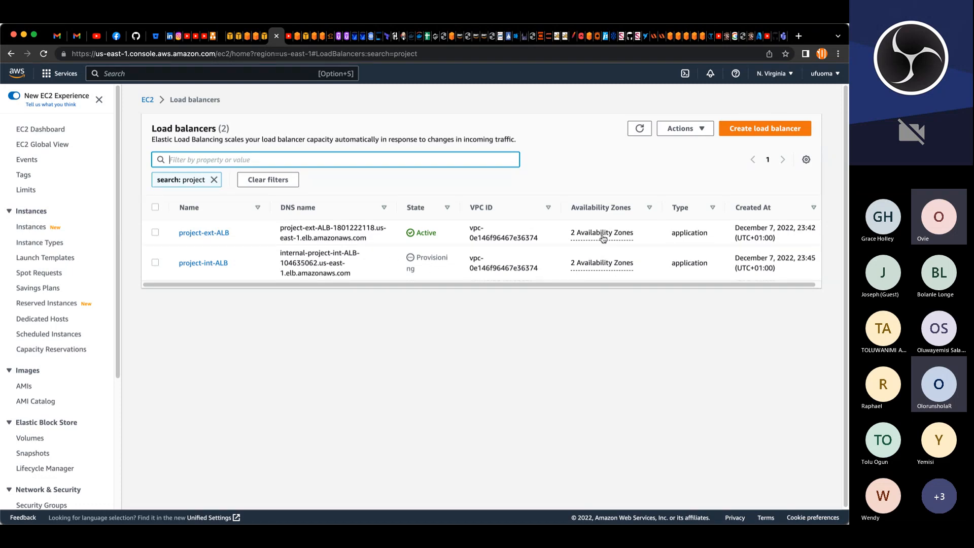
Step: Refresh the filtered load balancer list and open the AMIs page
{"action": "left_click", "coordinate": [154, 233]}
{"action": "left_click", "coordinate": [155, 233]}
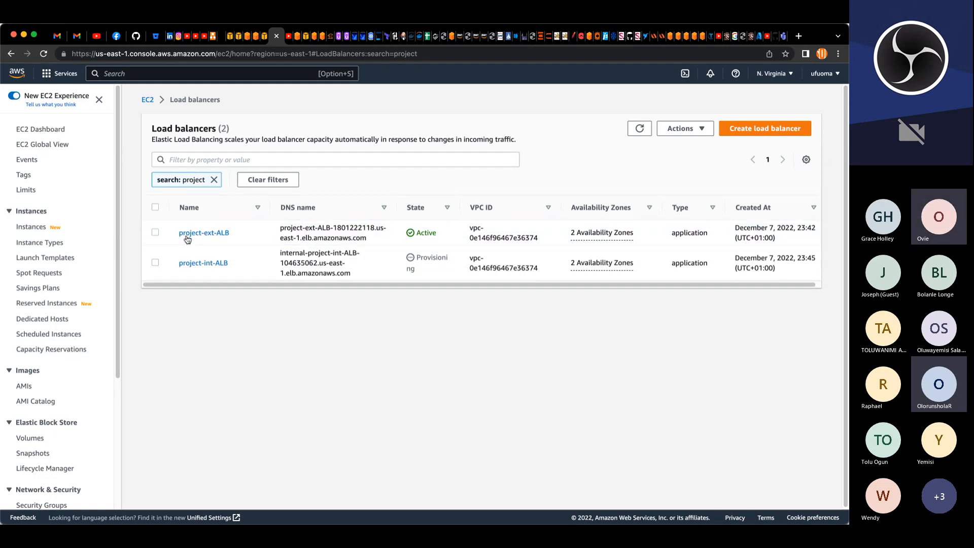
{"action": "left_click", "coordinate": [644, 130]}
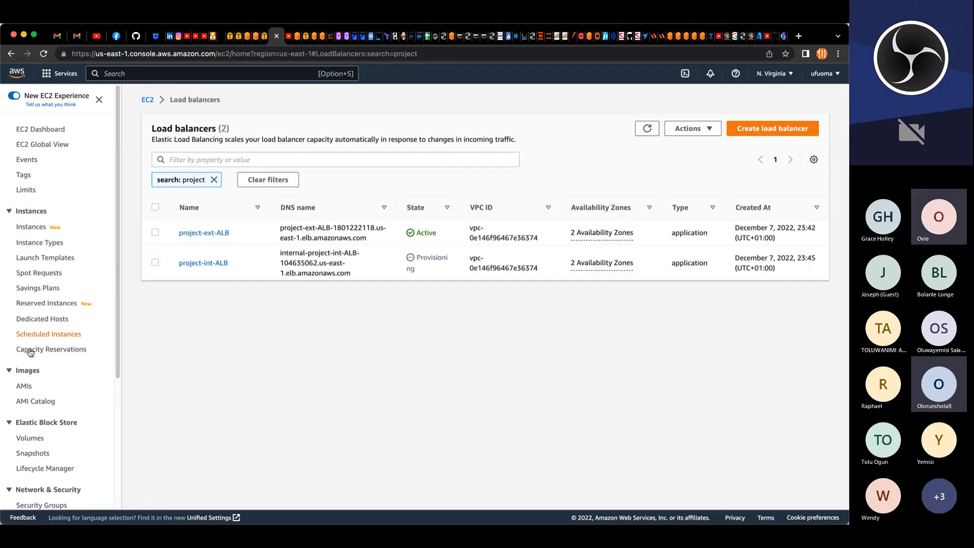
{"action": "left_click", "coordinate": [24, 387]}
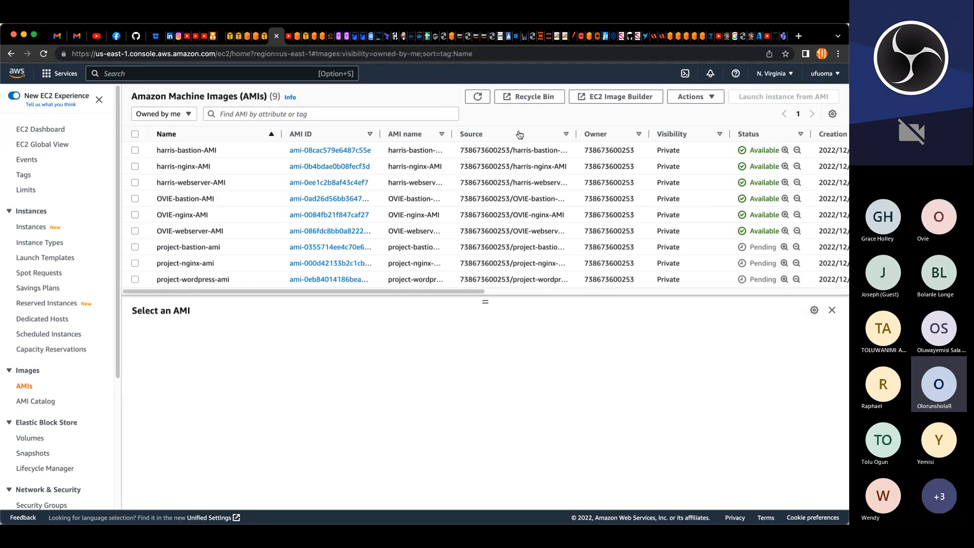
Step: Refresh the list of AMIs owned by the account
{"action": "left_click", "coordinate": [477, 96]}
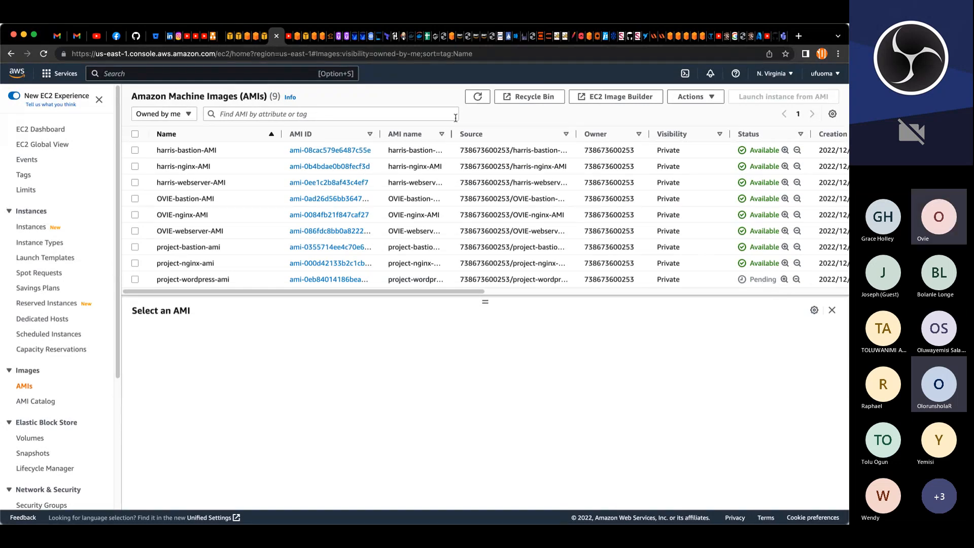
{"action": "left_click", "coordinate": [473, 99]}
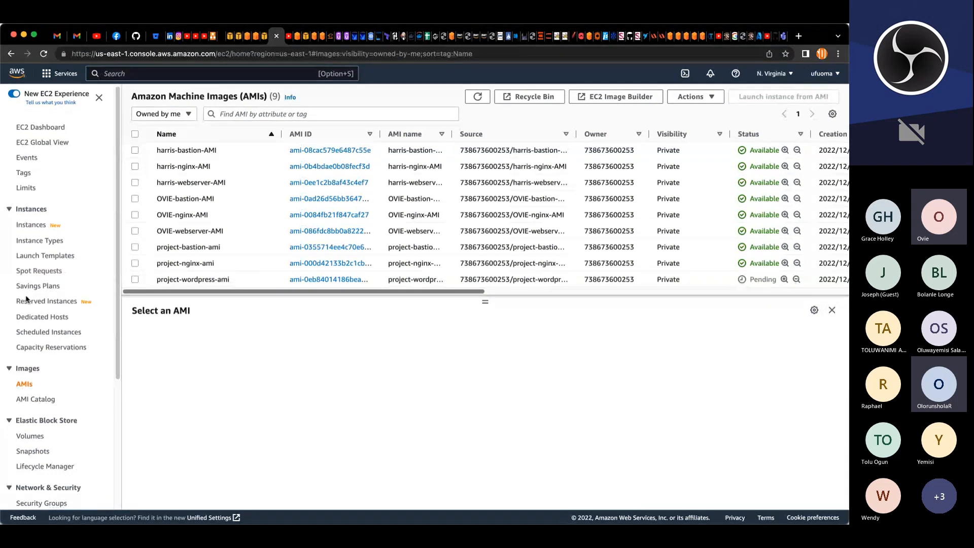
{"action": "scroll", "coordinate": [35, 304], "scroll_direction": "down", "scroll_amount": 2}
{"action": "scroll", "coordinate": [35, 324], "scroll_direction": "down", "scroll_amount": 1}
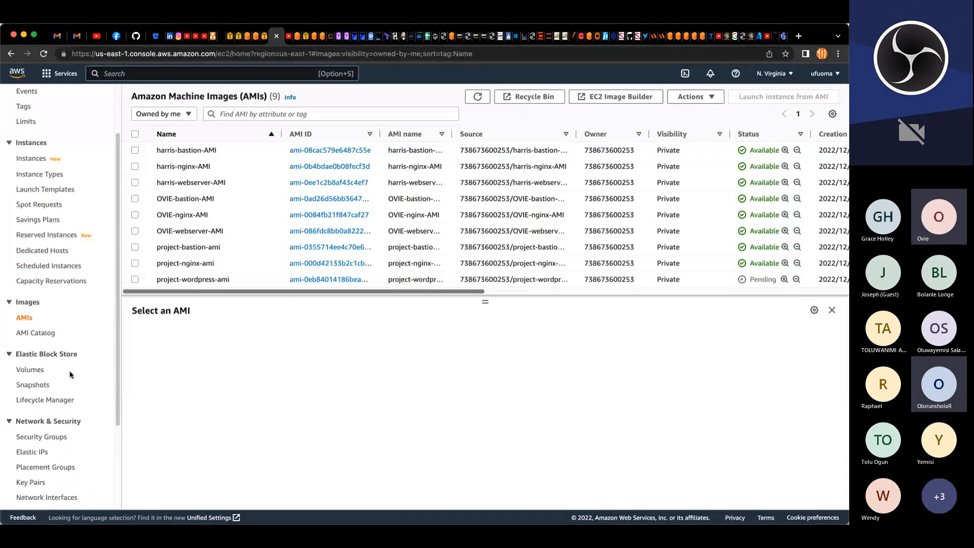
Step: Open the EBS snapshots list, filter it by project, and review the snapshots' status and progress columns
{"action": "left_click", "coordinate": [41, 387]}
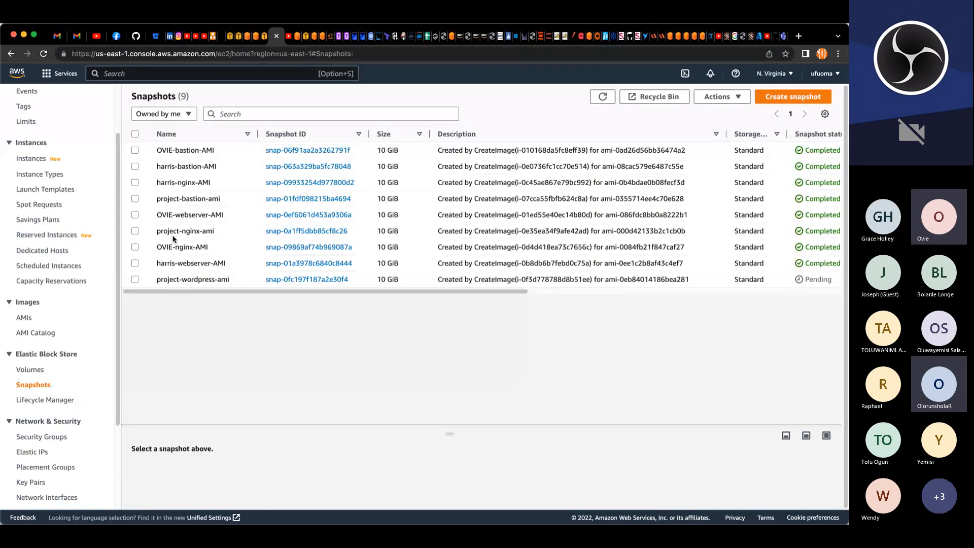
{"action": "left_click", "coordinate": [246, 114]}
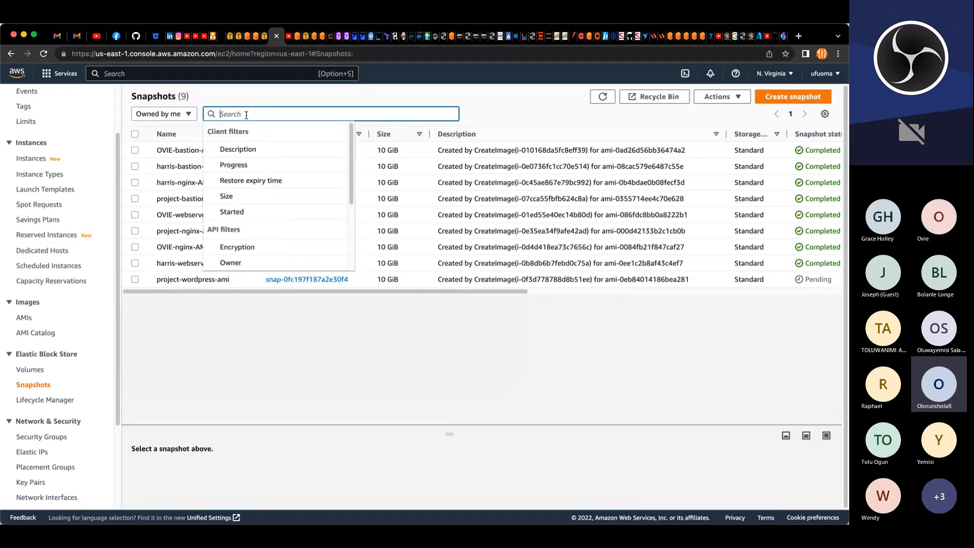
{"action": "type", "text": "proj"}
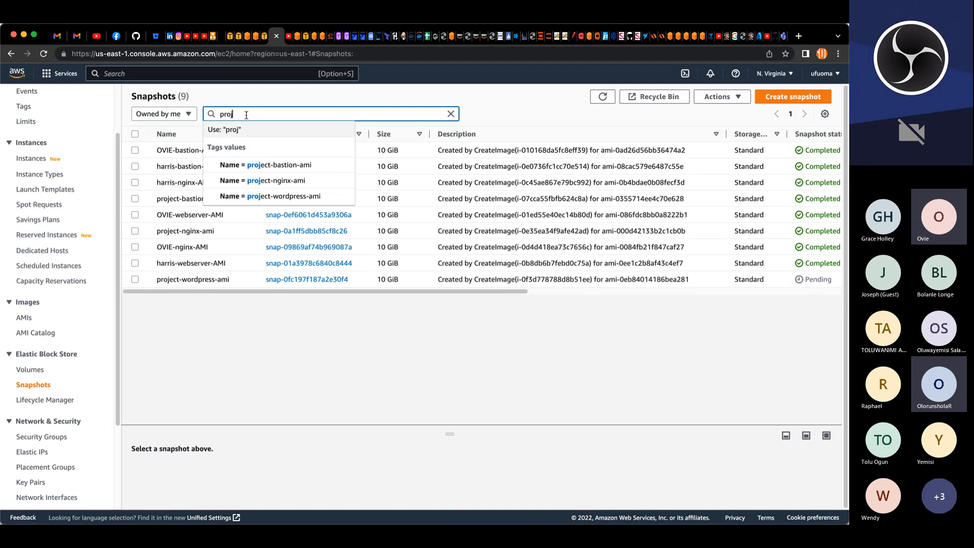
{"action": "type", "text": "ect"}
{"action": "key", "text": "Return"}
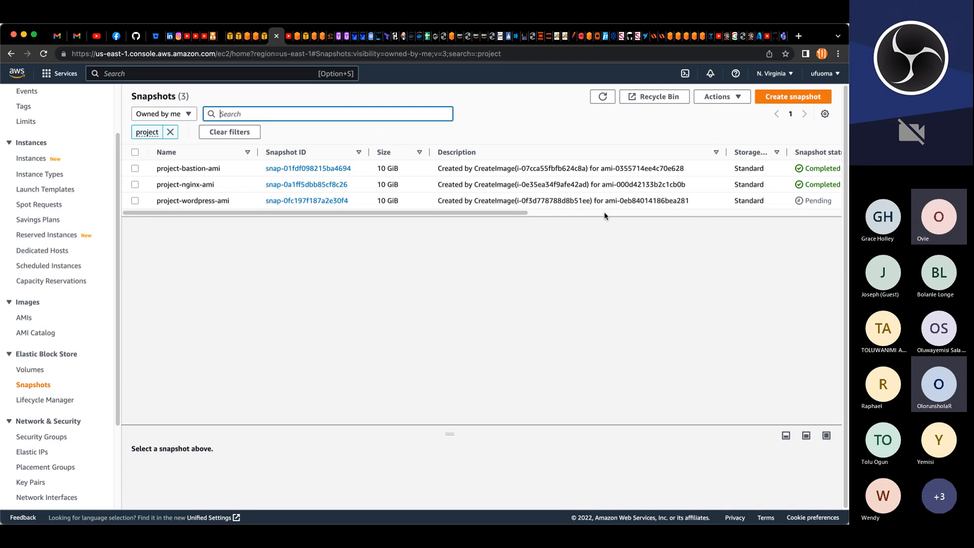
{"action": "left_click", "coordinate": [501, 213]}
{"action": "left_click_drag", "start_coordinate": [501, 214], "coordinate": [683, 225]}
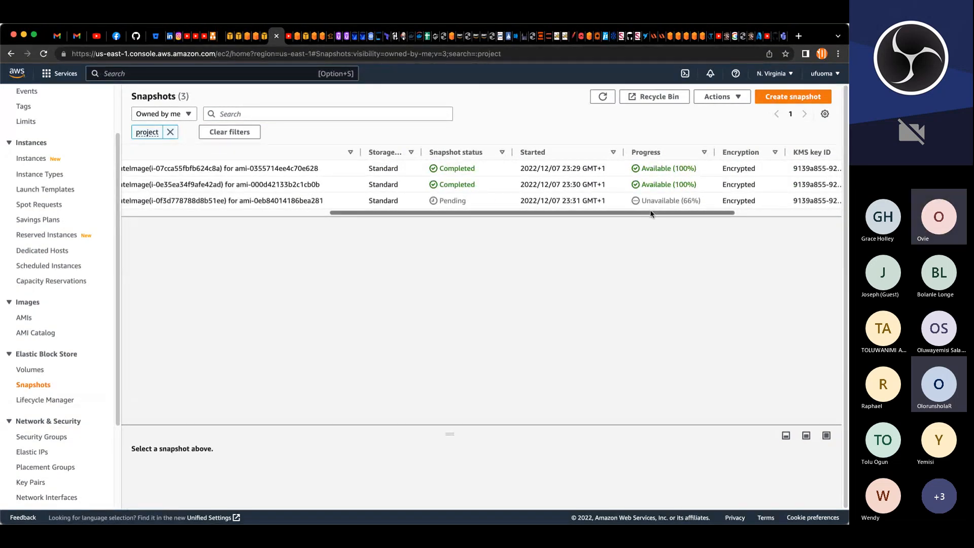
{"action": "left_click_drag", "start_coordinate": [651, 213], "coordinate": [378, 211]}
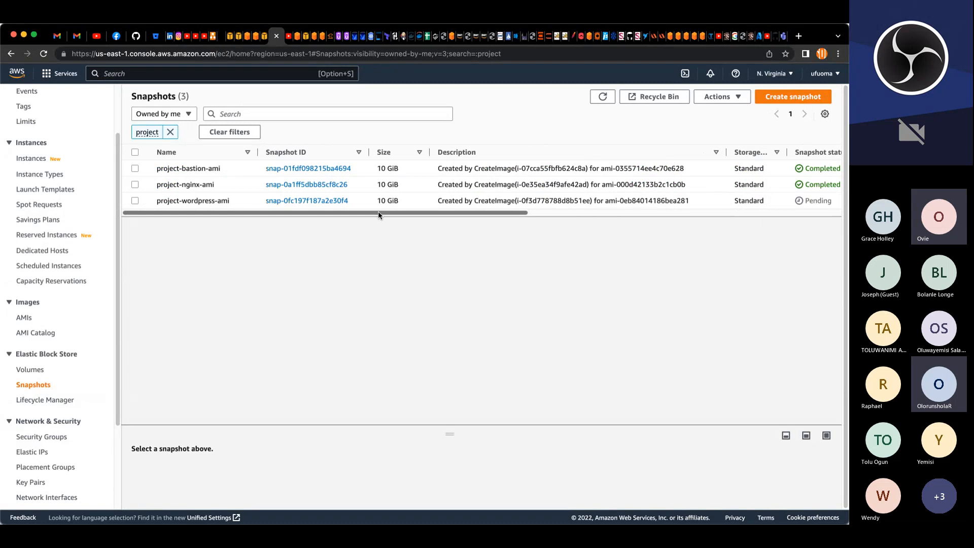
Step: Return to the AMIs list, refresh it, and open the instances list
{"action": "left_click", "coordinate": [25, 318]}
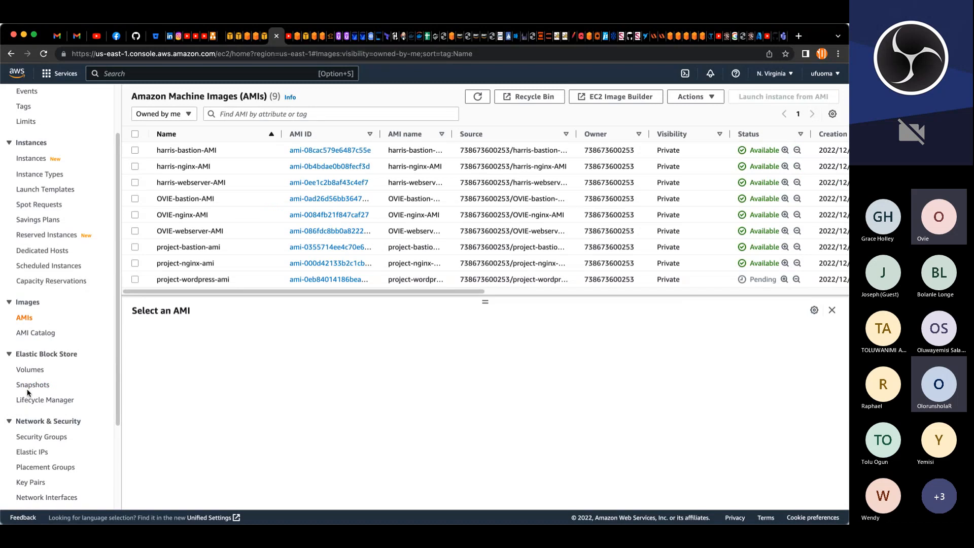
{"action": "scroll", "coordinate": [92, 438], "scroll_direction": "down", "scroll_amount": 5}
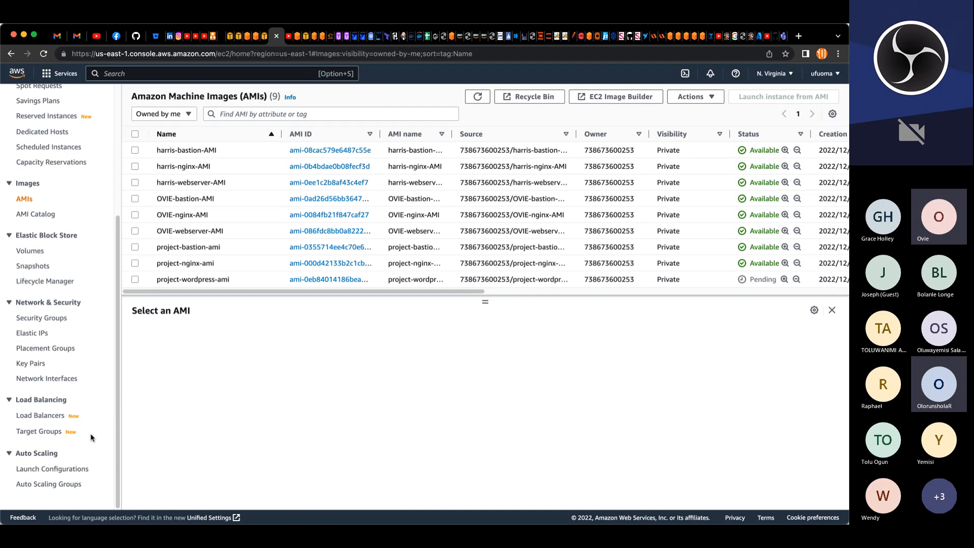
{"action": "scroll", "coordinate": [92, 438], "scroll_direction": "up", "scroll_amount": 8}
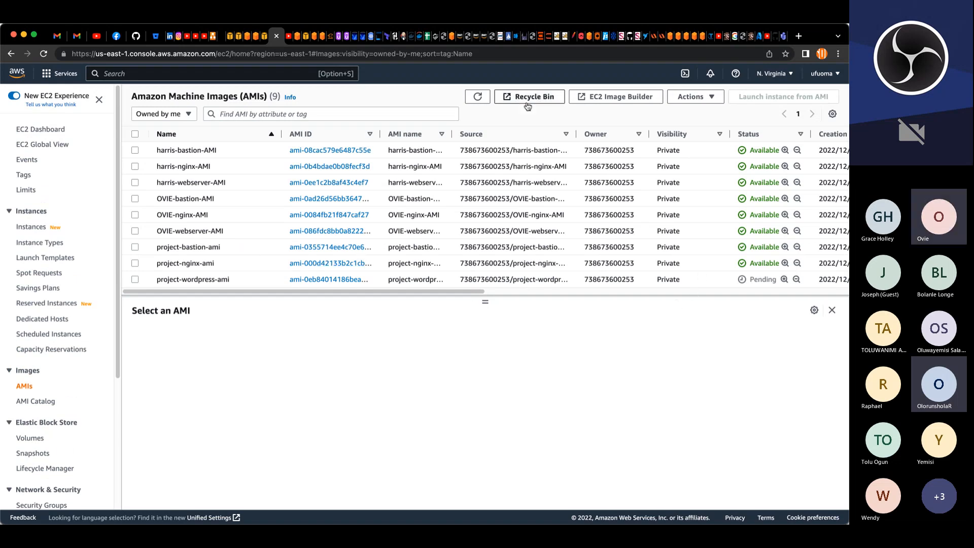
{"action": "left_click", "coordinate": [477, 97]}
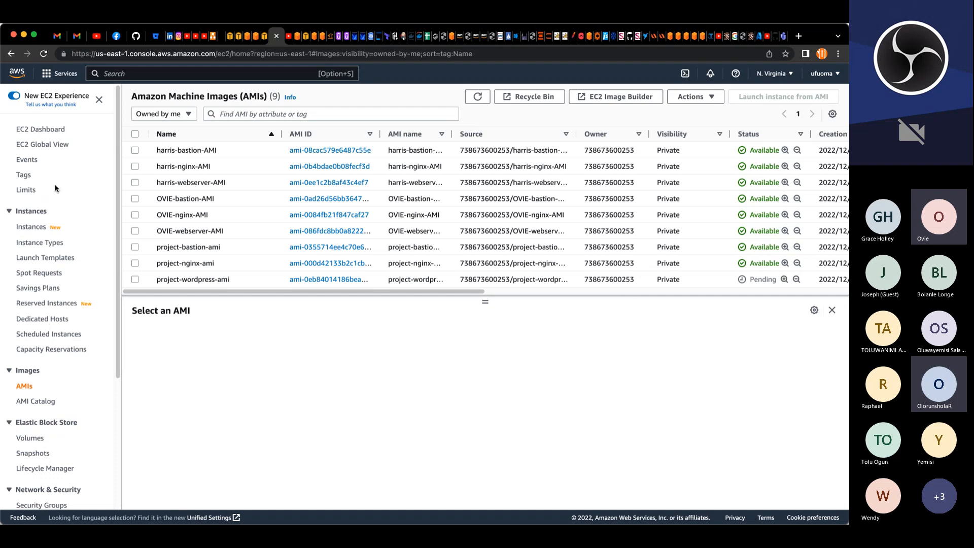
{"action": "left_click", "coordinate": [40, 229]}
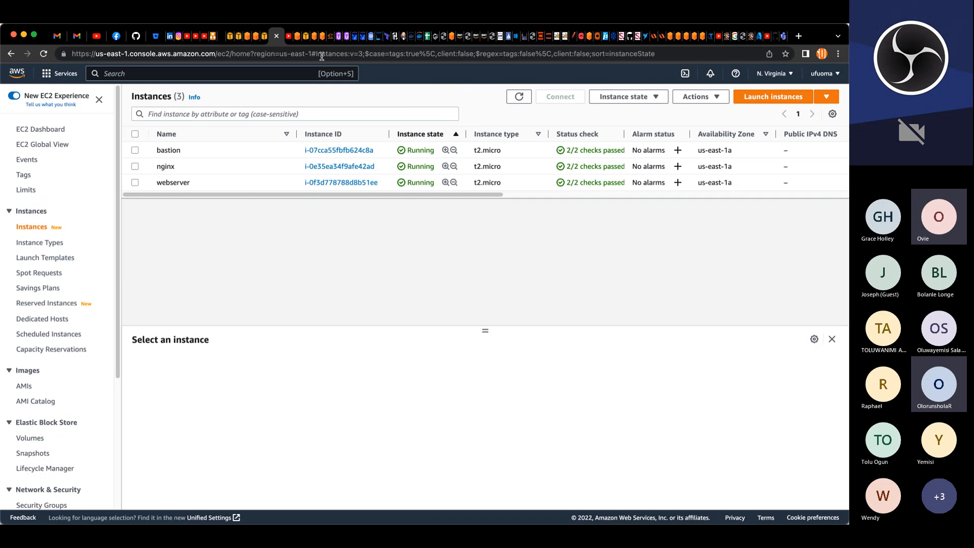
Step: Switch to the VPC console and start creating a NAT gateway named project-ngw
{"action": "left_click", "coordinate": [230, 37]}
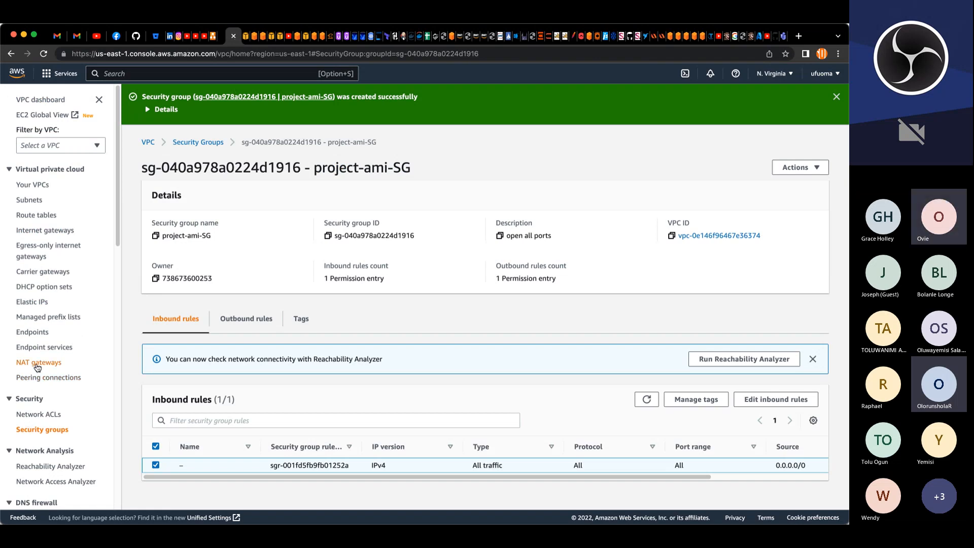
{"action": "left_click", "coordinate": [37, 364]}
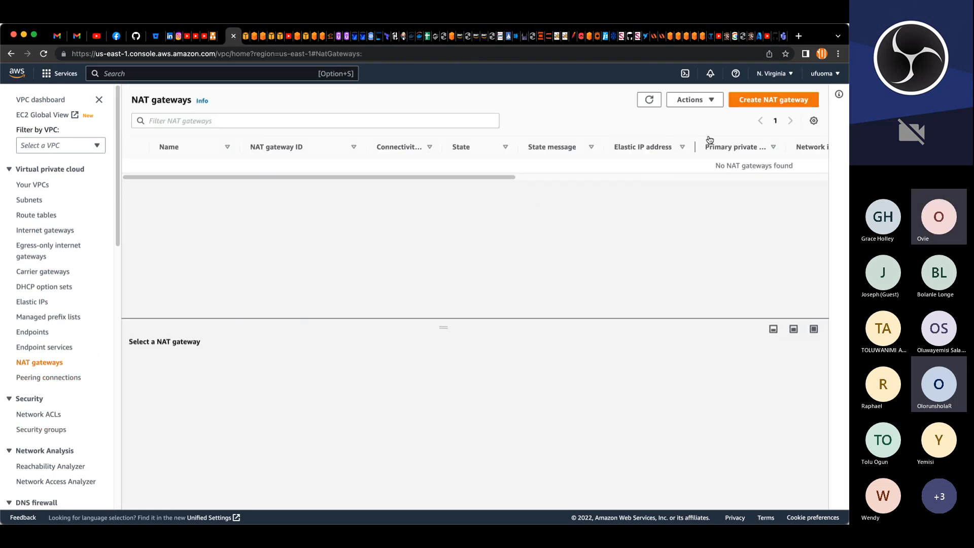
{"action": "left_click", "coordinate": [747, 104]}
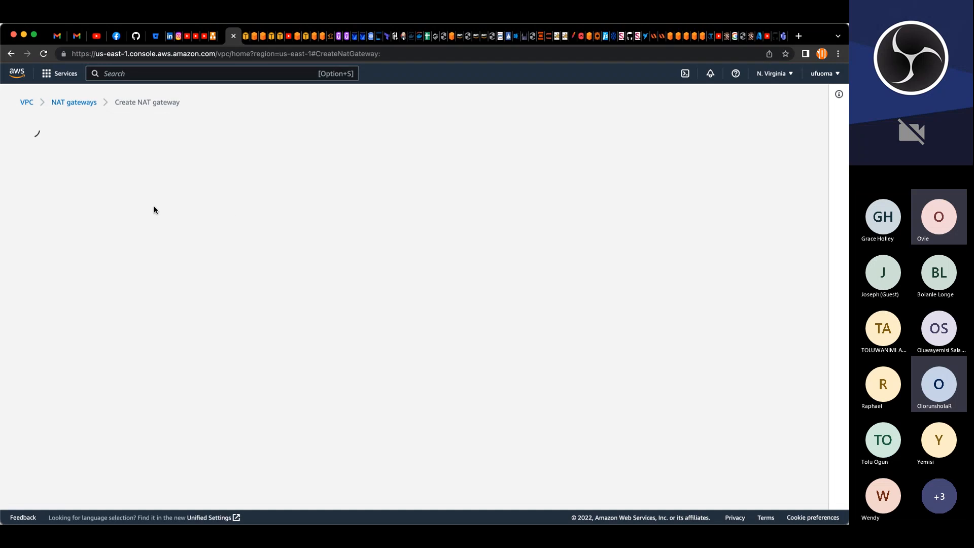
{"action": "left_click", "coordinate": [107, 236]}
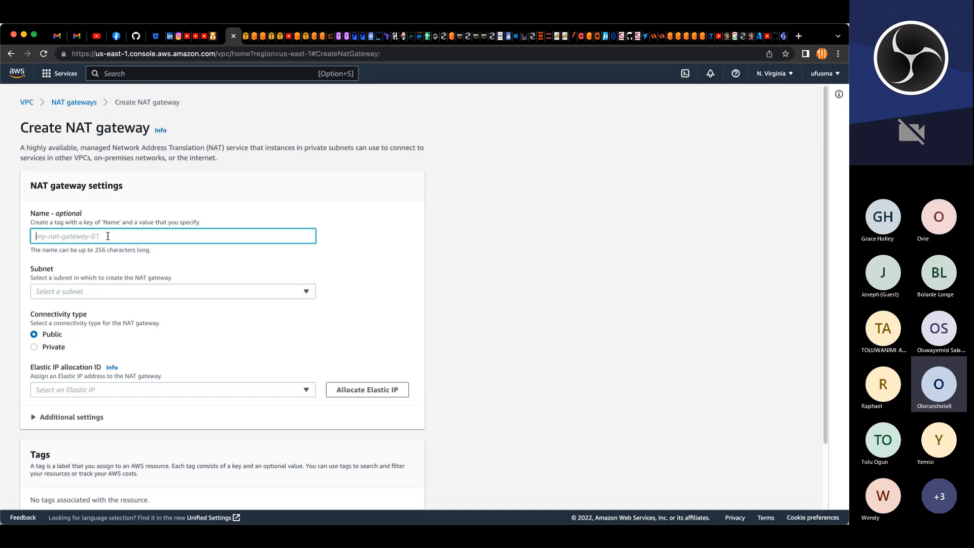
{"action": "type", "text": "project-NNA"}
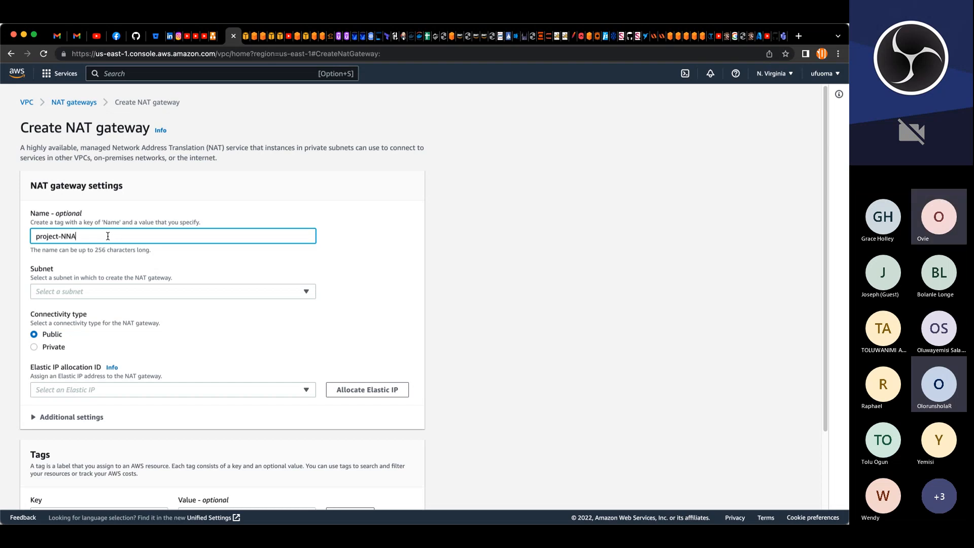
{"action": "key", "text": "BackSpace"}
{"action": "key", "text": "BackSpace"}
{"action": "key", "text": "BackSpace"}
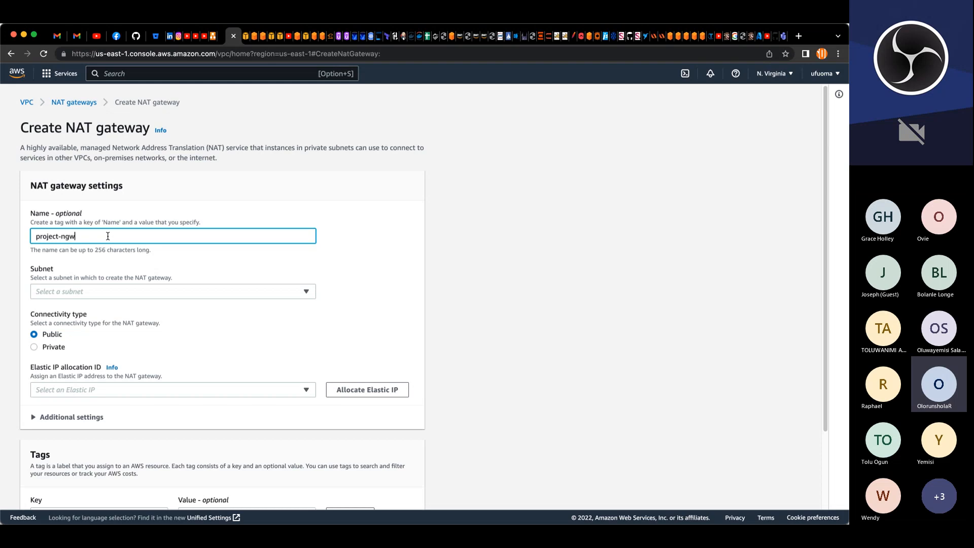
Step: Place the NAT gateway in subnet project-pub-sub-1 and allocate a new Elastic IP for it
{"action": "left_click", "coordinate": [86, 292]}
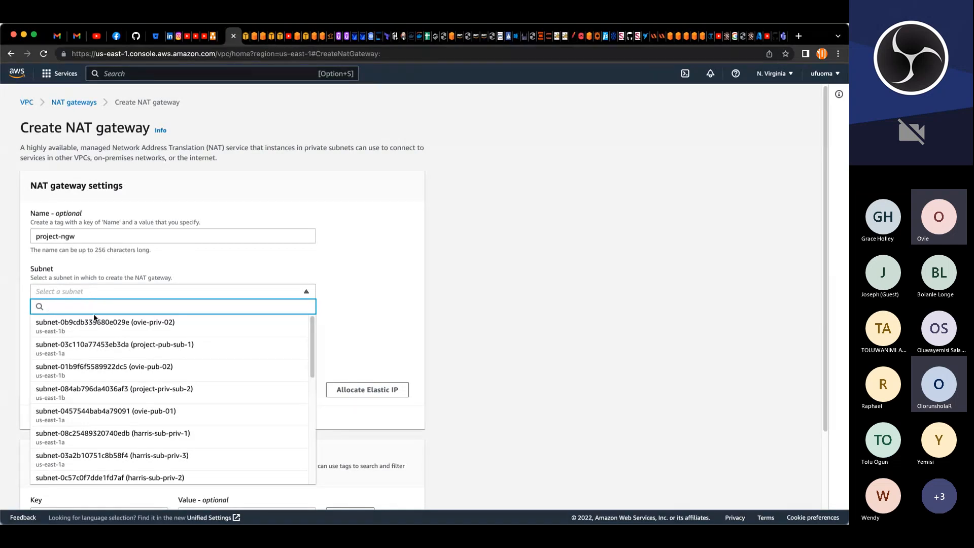
{"action": "left_click", "coordinate": [200, 348]}
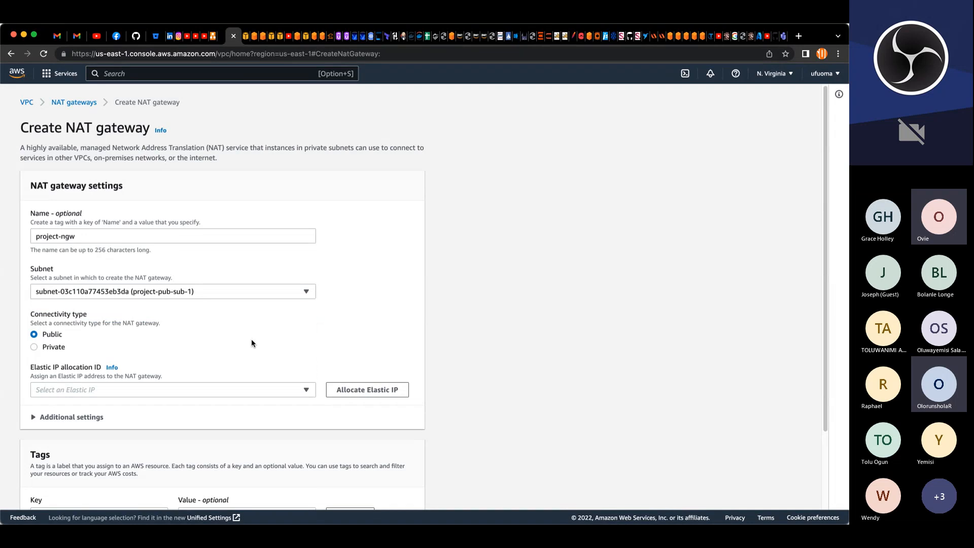
{"action": "scroll", "coordinate": [253, 343], "scroll_direction": "down", "scroll_amount": 4}
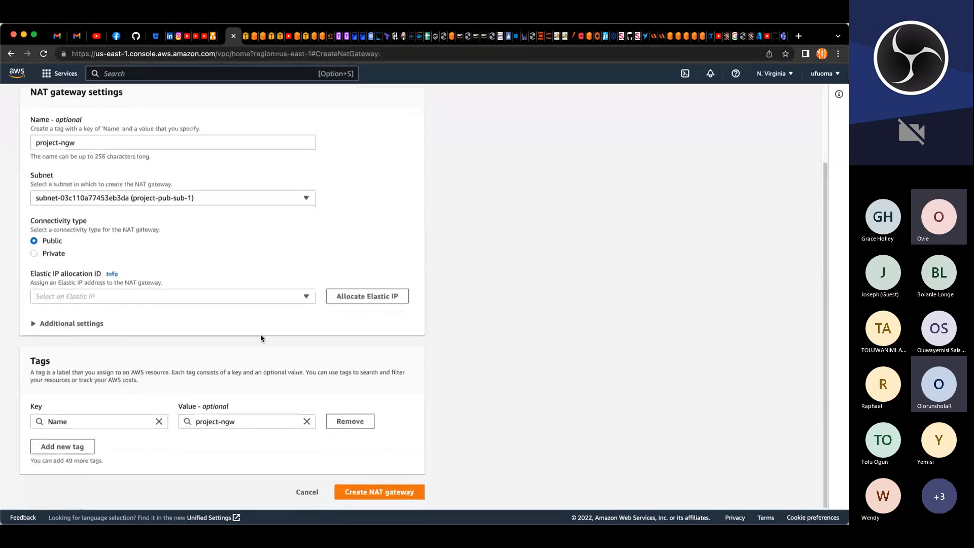
{"action": "left_click", "coordinate": [366, 295]}
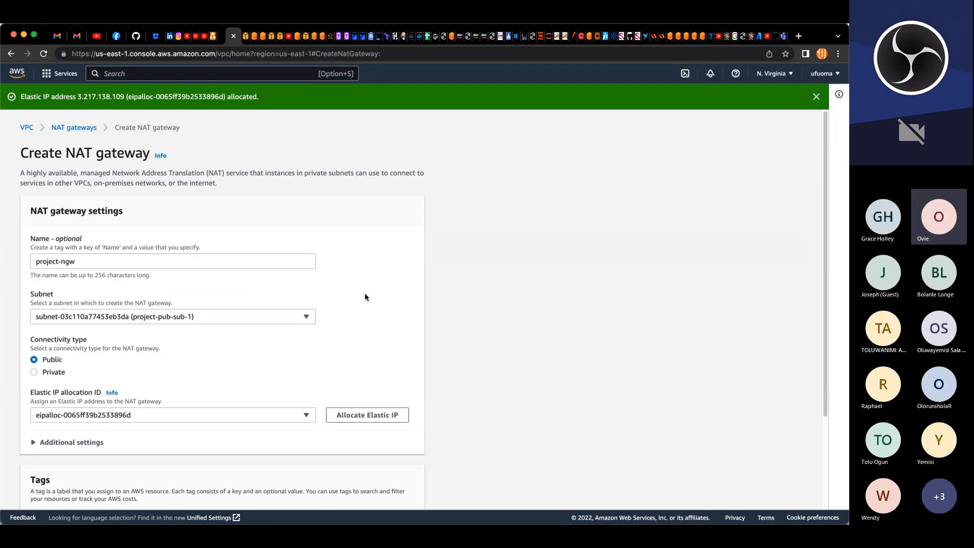
Step: Create the public NAT gateway with its Name tag project-ngw
{"action": "scroll", "coordinate": [265, 376], "scroll_direction": "down", "scroll_amount": 4}
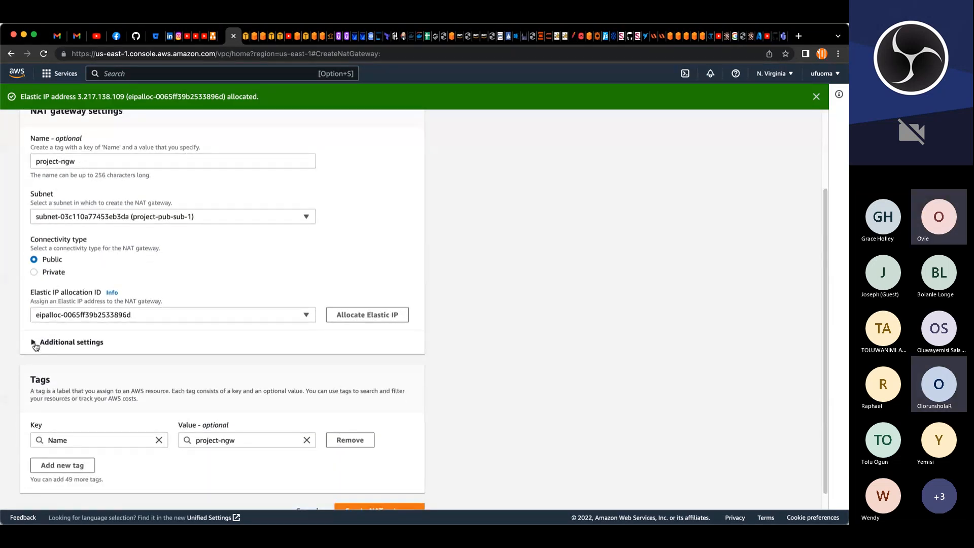
{"action": "left_click", "coordinate": [35, 343]}
{"action": "left_click", "coordinate": [34, 343]}
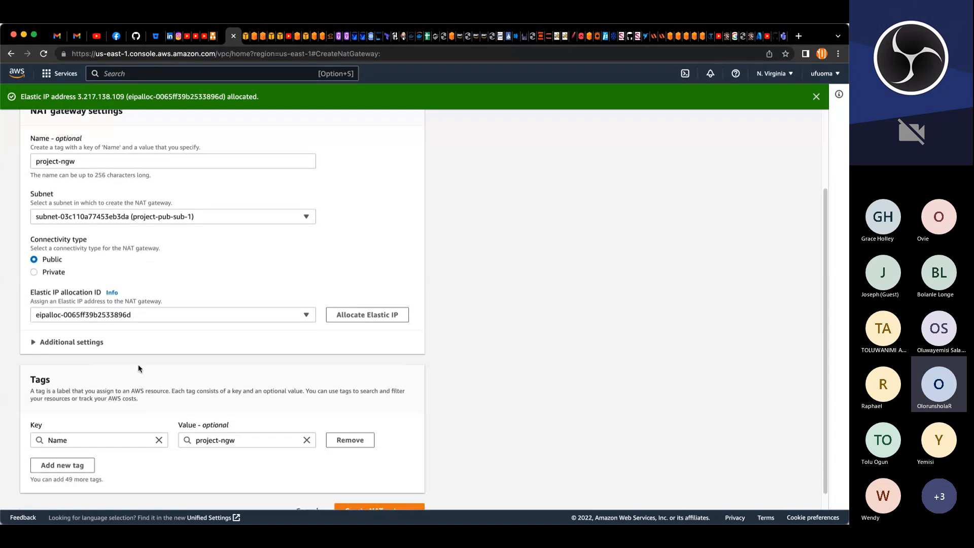
{"action": "scroll", "coordinate": [139, 363], "scroll_direction": "down", "scroll_amount": 1}
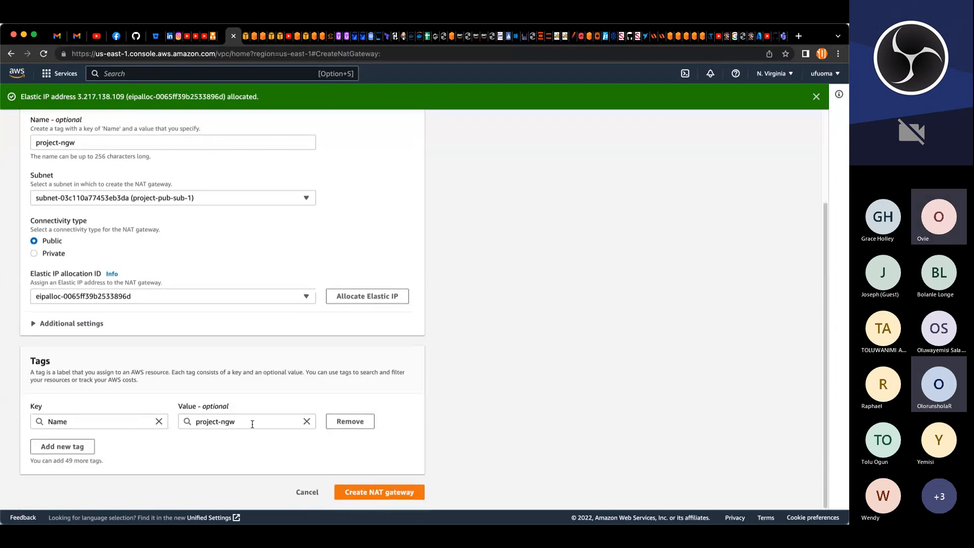
{"action": "left_click", "coordinate": [368, 492]}
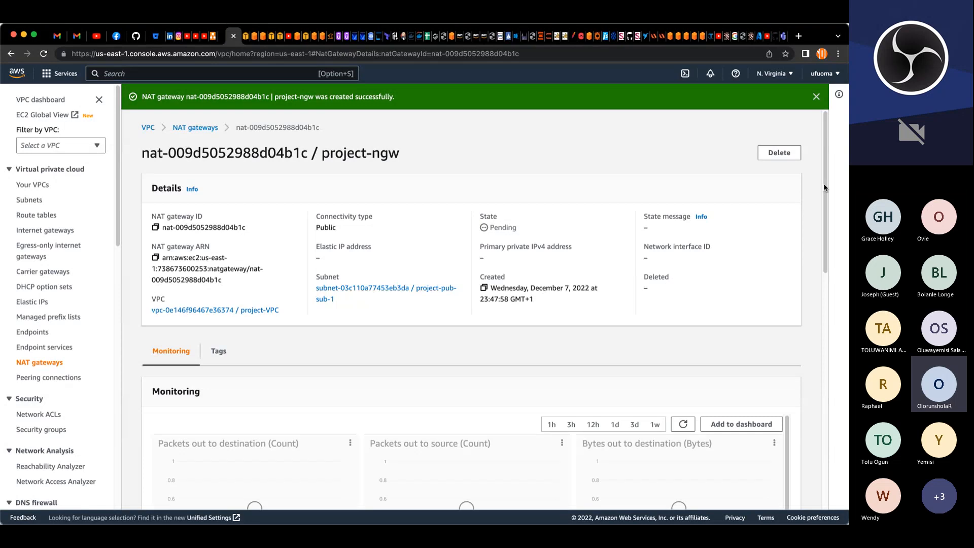
Step: Open the NAT gateways list, dismiss the success banner, and refresh the list
{"action": "left_click", "coordinate": [54, 364]}
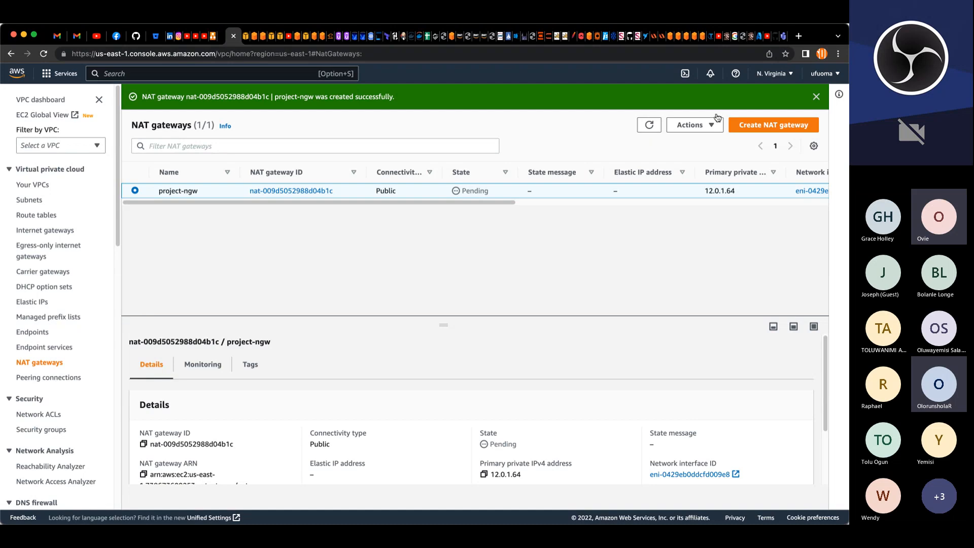
{"action": "left_click", "coordinate": [816, 96]}
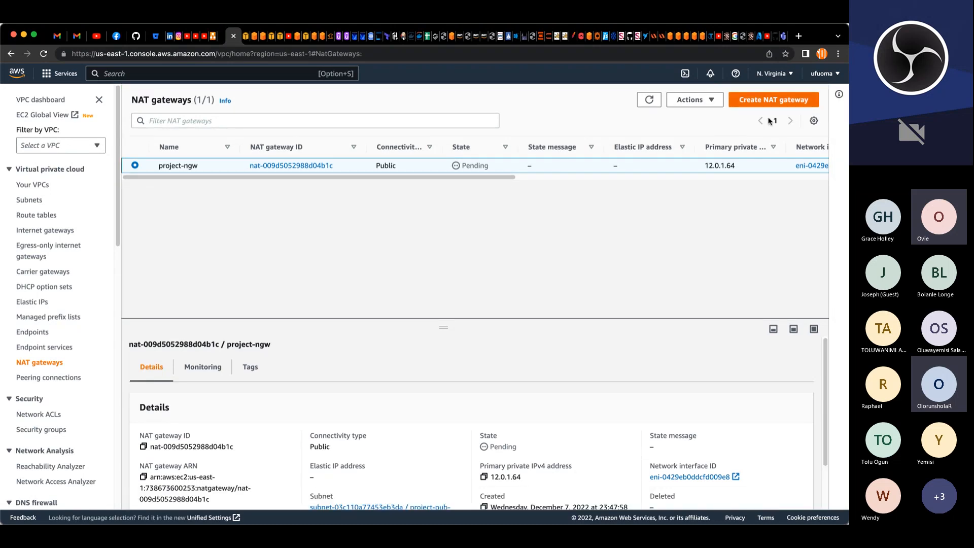
{"action": "left_click", "coordinate": [650, 100]}
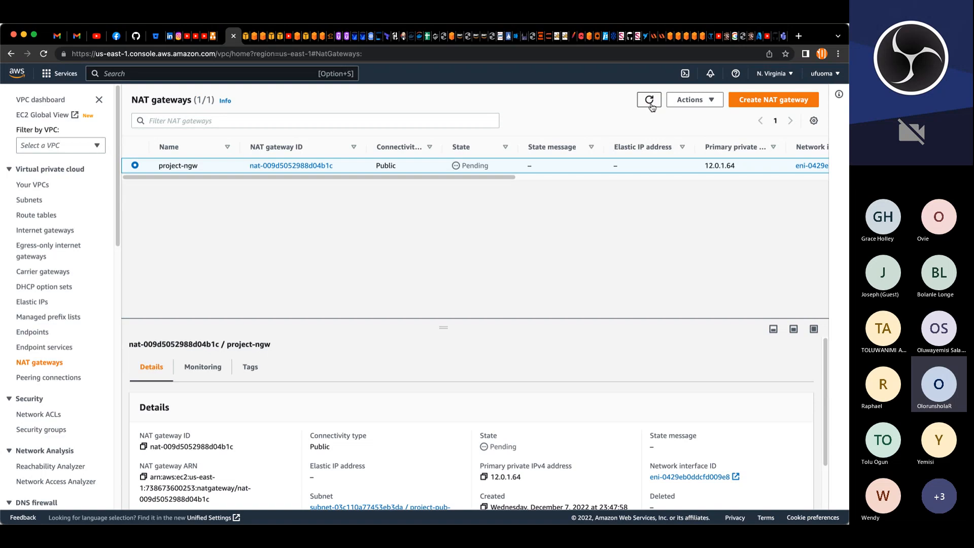
{"action": "left_click", "coordinate": [651, 104]}
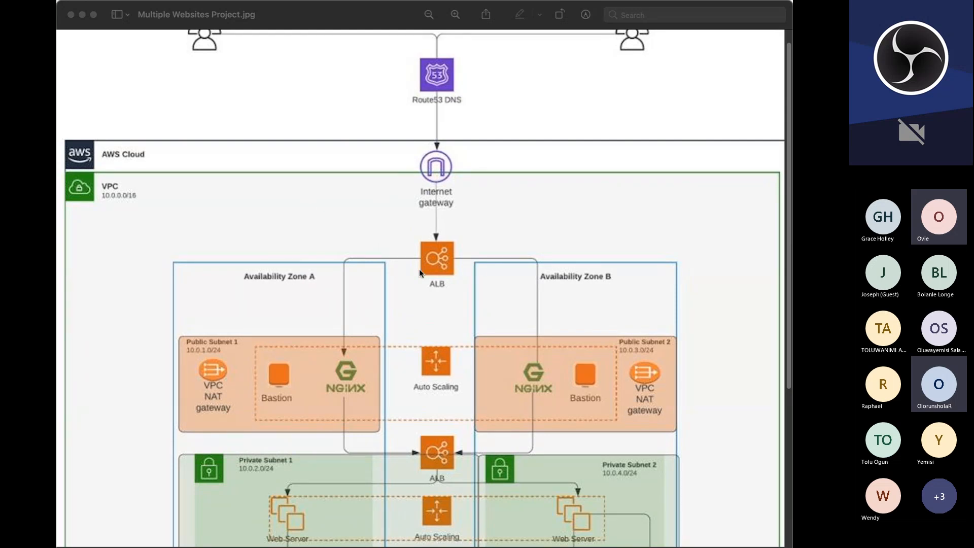
Step: Scroll through the Multiple Websites Project architecture diagram
{"action": "scroll", "coordinate": [378, 248], "scroll_direction": "down", "scroll_amount": 5}
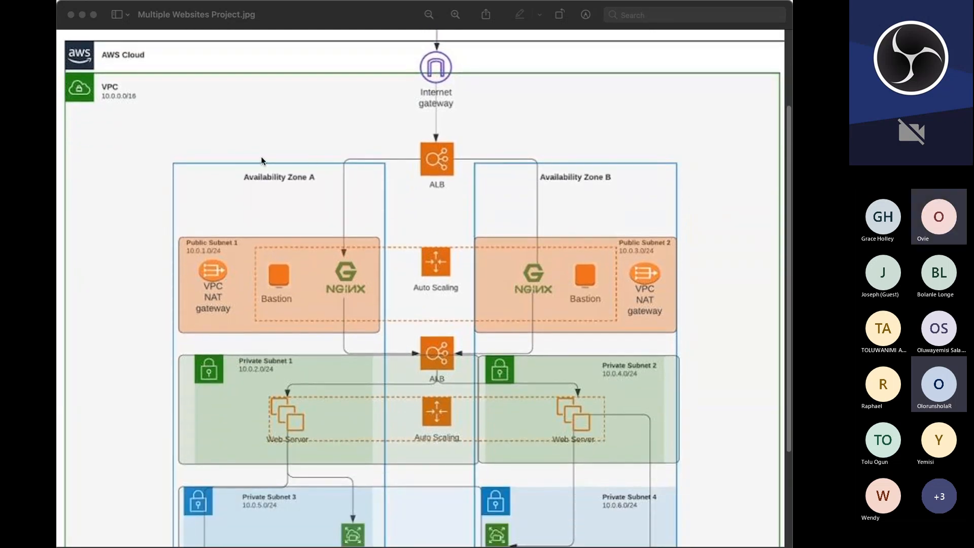
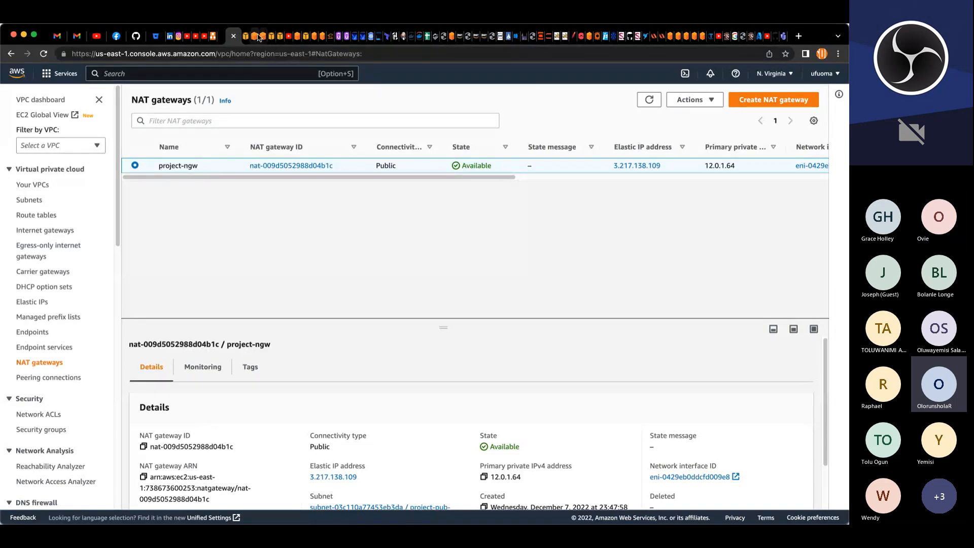
Step: Open the Route 53 console from the services menu
{"action": "left_click", "coordinate": [307, 35]}
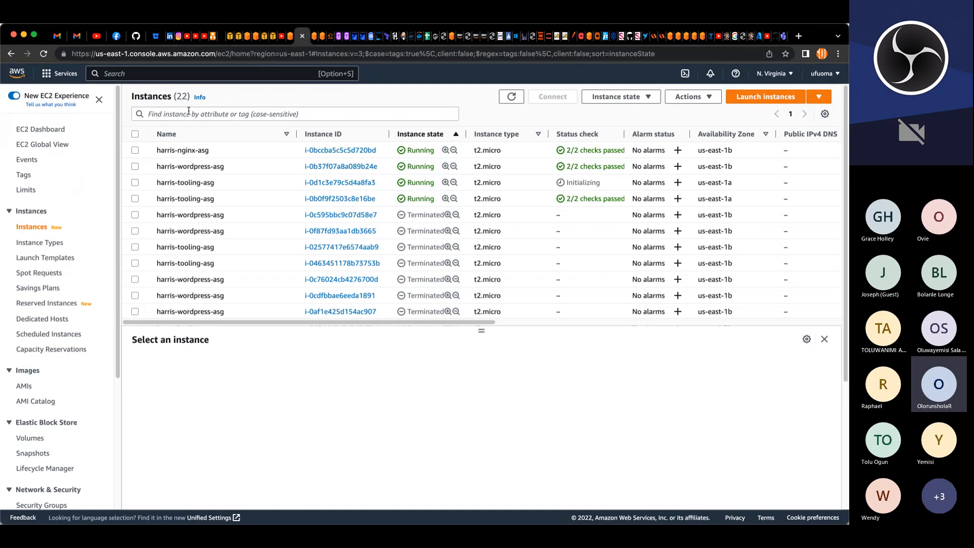
{"action": "left_click", "coordinate": [60, 73]}
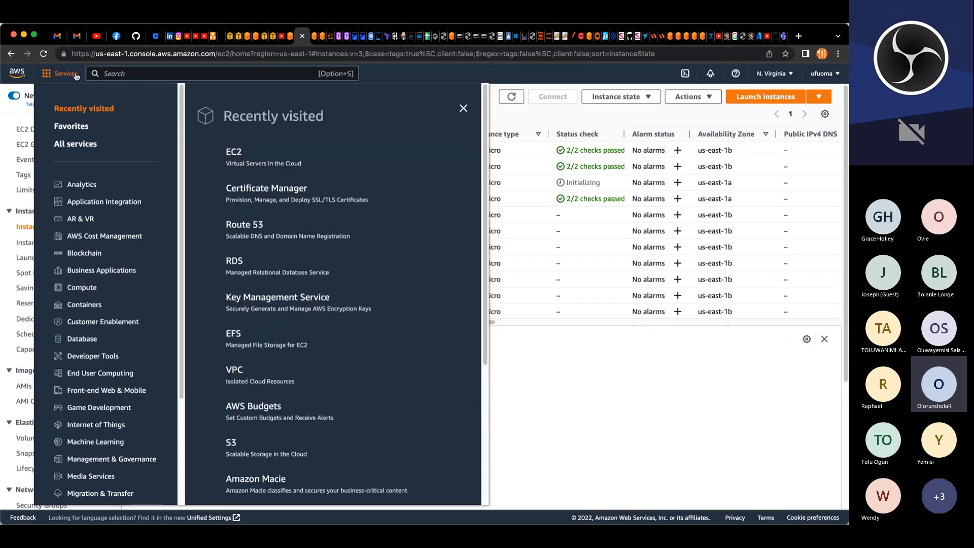
{"action": "left_click", "coordinate": [240, 228]}
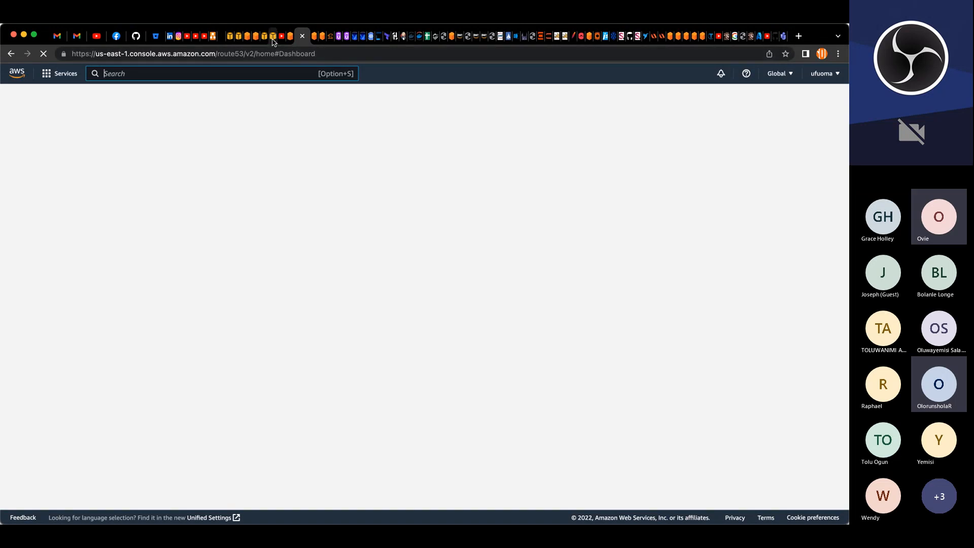
Step: Return to the EC2 console and open and refresh the AMIs list
{"action": "left_click", "coordinate": [272, 36]}
{"action": "scroll", "coordinate": [30, 299], "scroll_direction": "down", "scroll_amount": 3}
{"action": "left_click", "coordinate": [24, 301]}
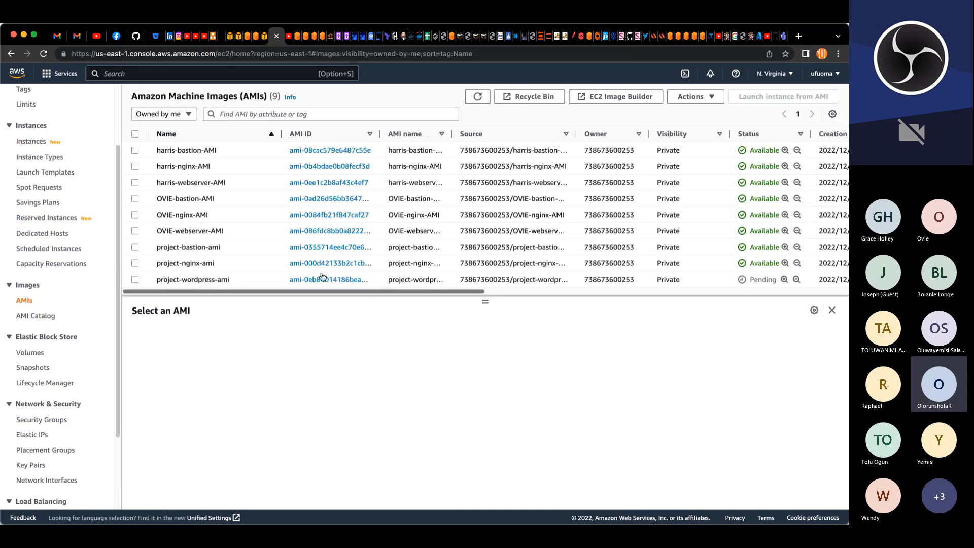
{"action": "left_click", "coordinate": [481, 99]}
{"action": "left_click", "coordinate": [478, 98]}
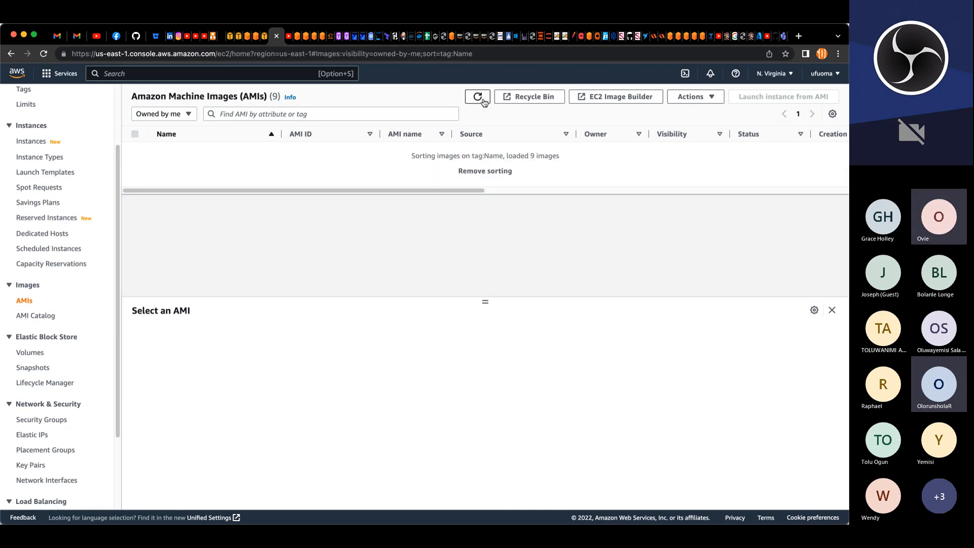
Step: Check the snapshots and AMIs lists, scrolling across their columns and refreshing them
{"action": "left_click", "coordinate": [33, 369]}
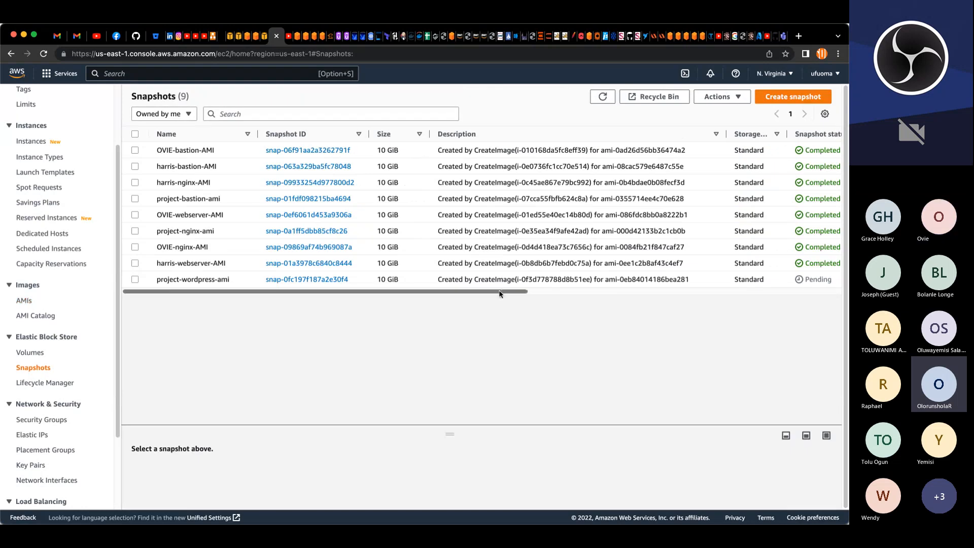
{"action": "left_click_drag", "start_coordinate": [500, 293], "coordinate": [691, 293]}
{"action": "left_click", "coordinate": [602, 96]}
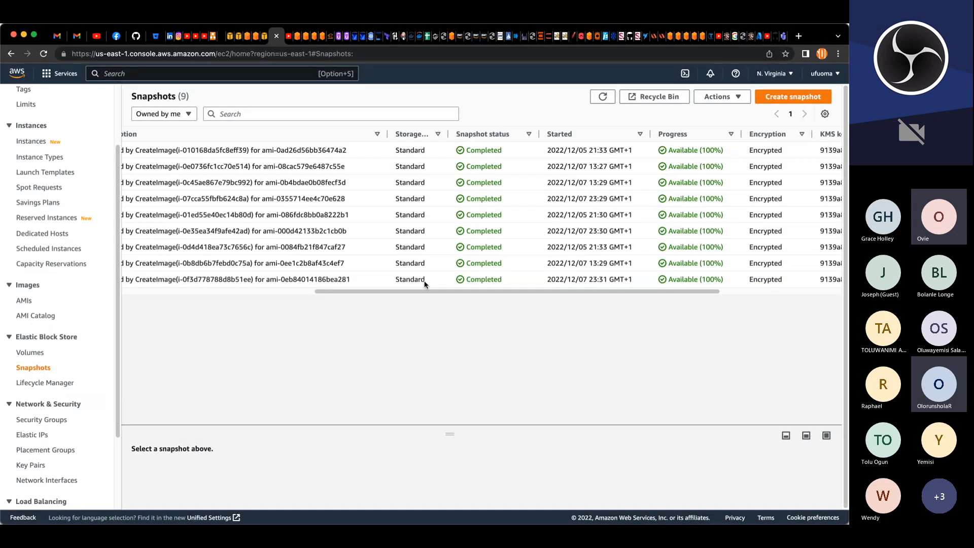
{"action": "left_click", "coordinate": [24, 301]}
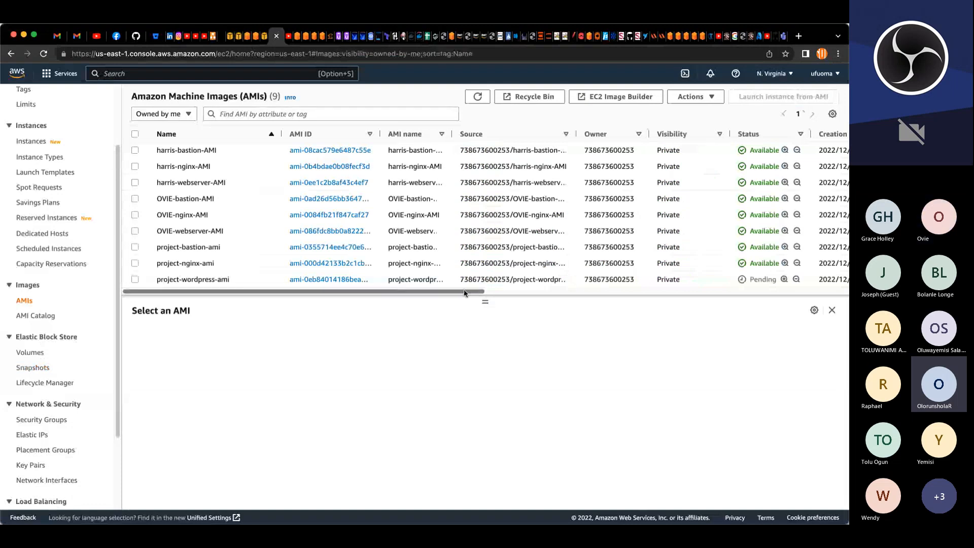
{"action": "left_click_drag", "start_coordinate": [470, 291], "coordinate": [480, 326]}
{"action": "left_click", "coordinate": [478, 98]}
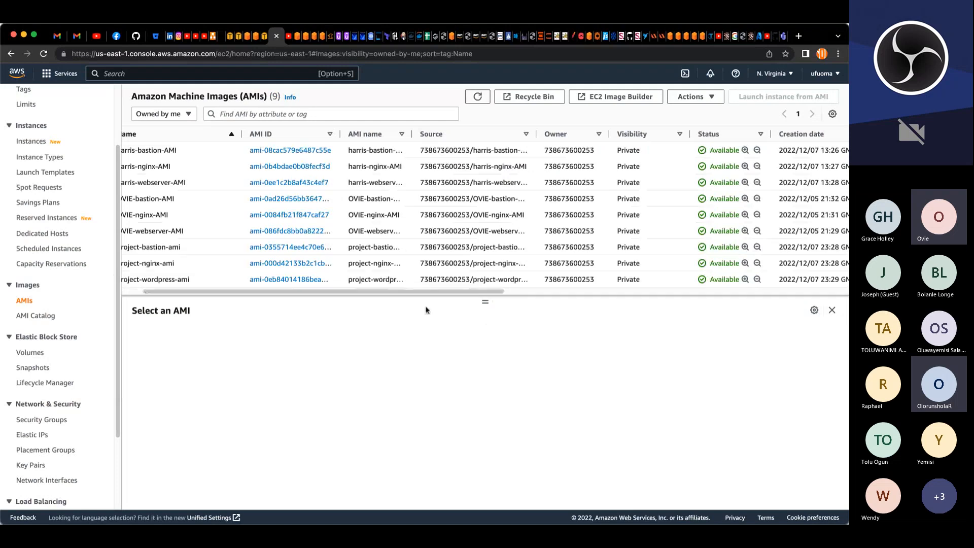
Step: Terminate the bastion, nginx and webserver instances
{"action": "left_click", "coordinate": [35, 142]}
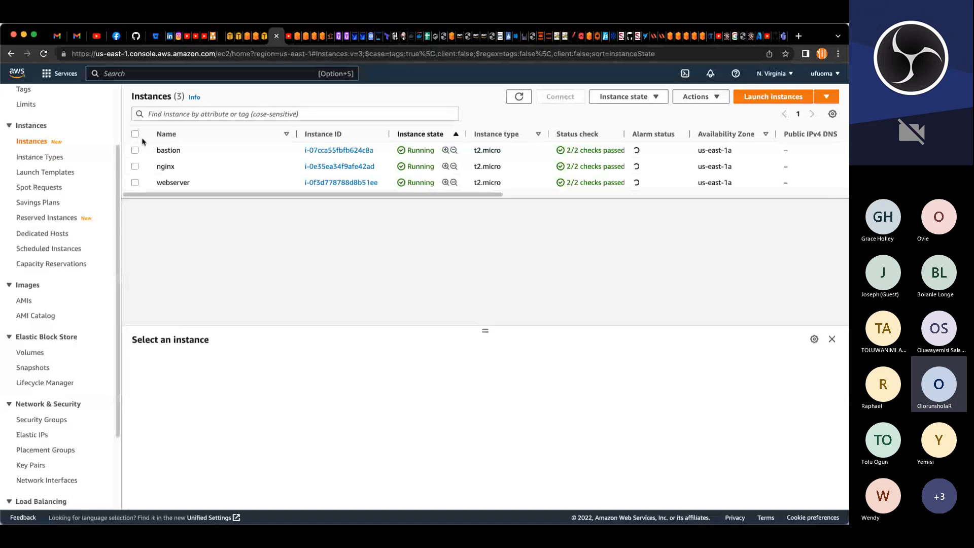
{"action": "left_click", "coordinate": [136, 135]}
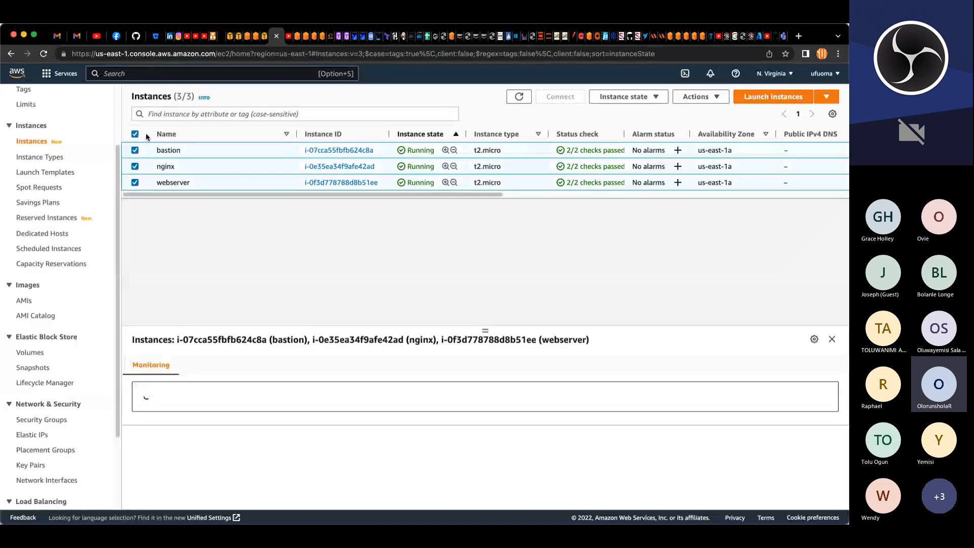
{"action": "left_click", "coordinate": [615, 98]}
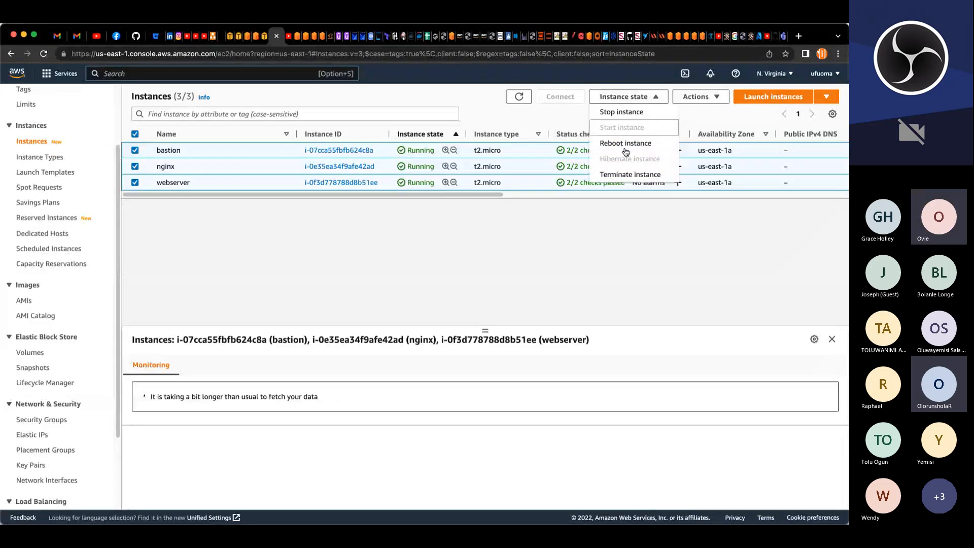
{"action": "left_click", "coordinate": [624, 175]}
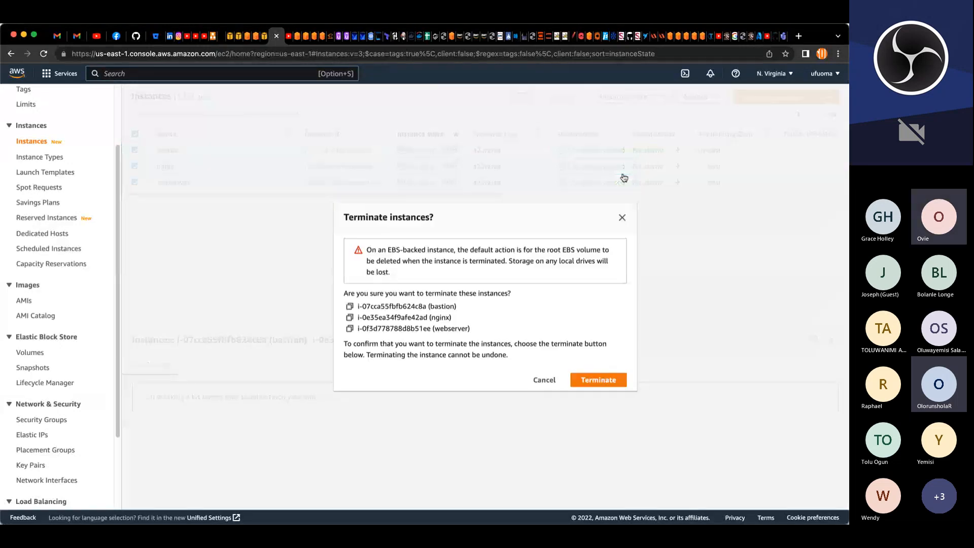
{"action": "left_click", "coordinate": [606, 382]}
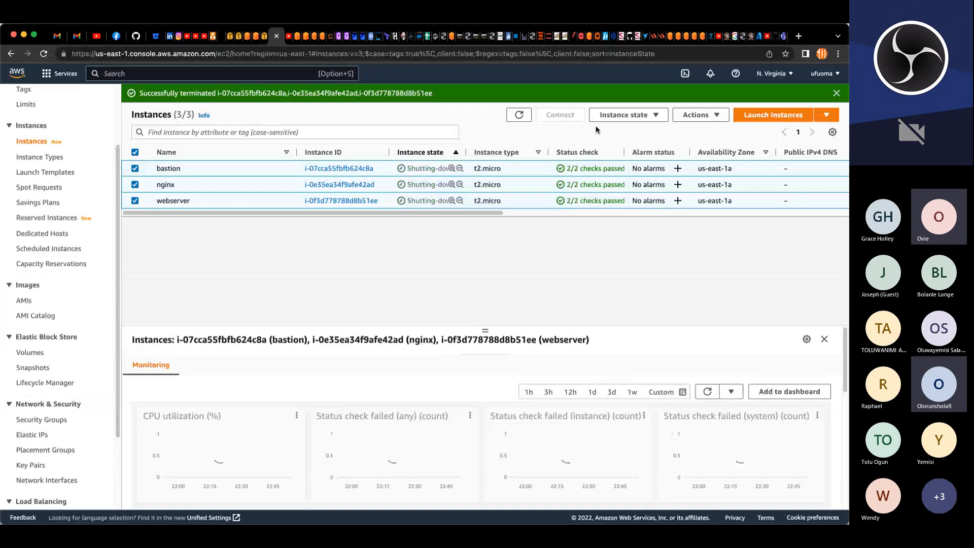
{"action": "left_click", "coordinate": [520, 116]}
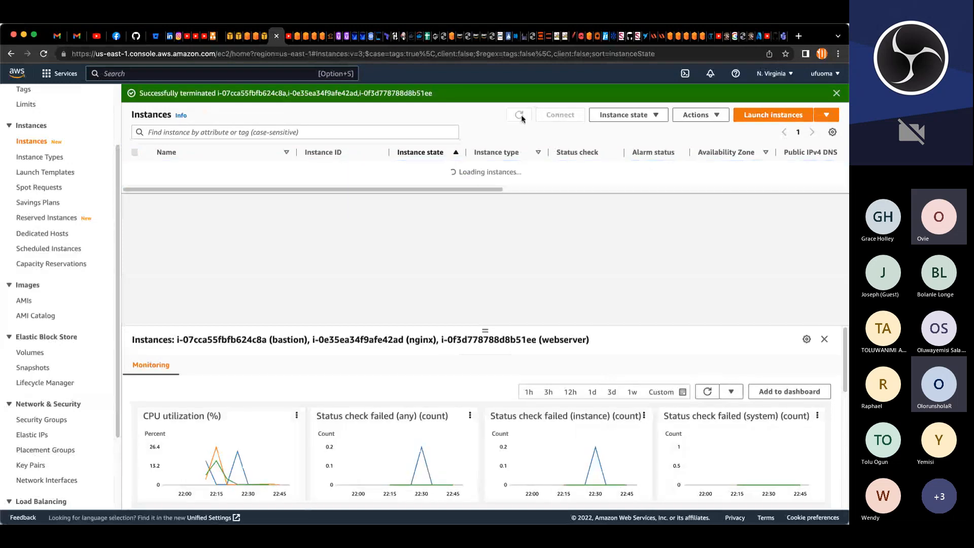
{"action": "left_click", "coordinate": [836, 94]}
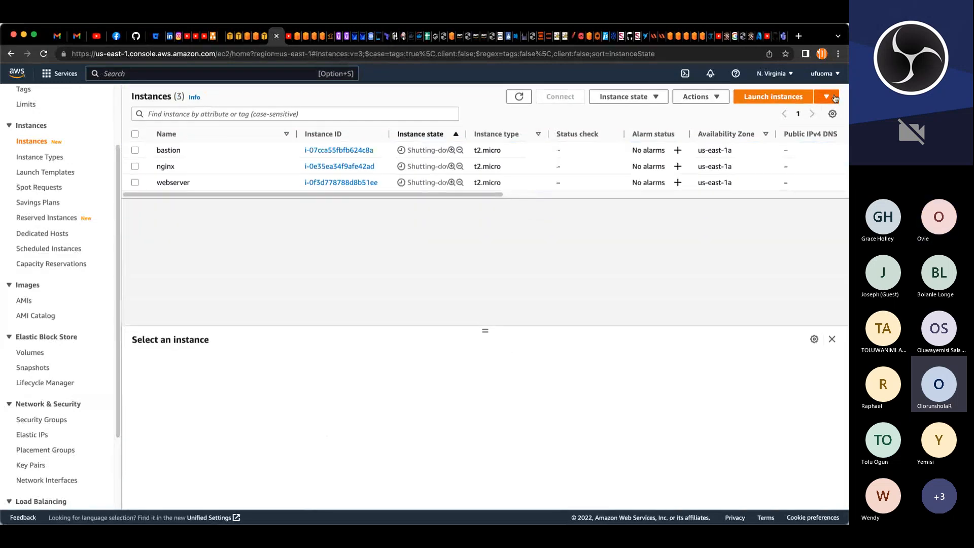
Step: Delete the tooling and wordpress A records, with and without www, from the ufuomaeleovie.com hosted zone
{"action": "left_click", "coordinate": [297, 37]}
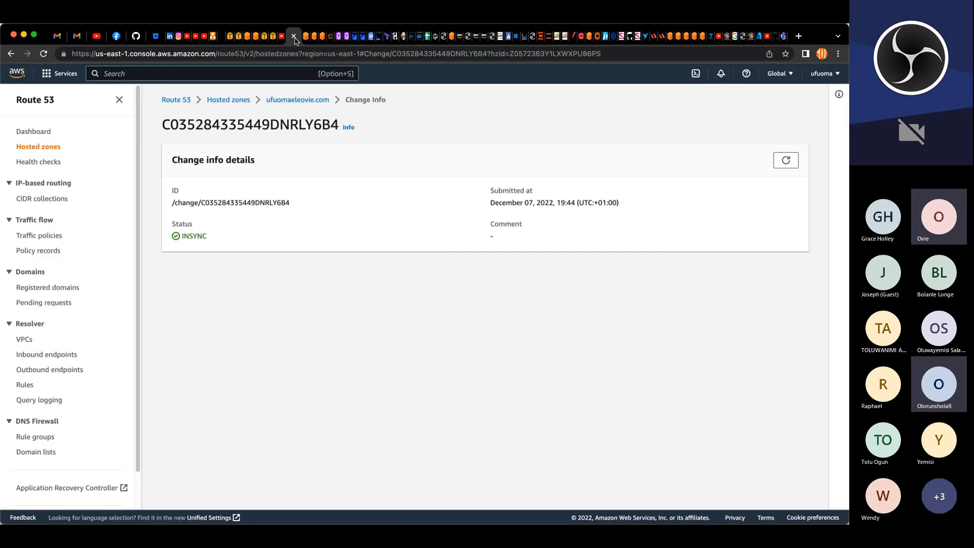
{"action": "left_click", "coordinate": [37, 148]}
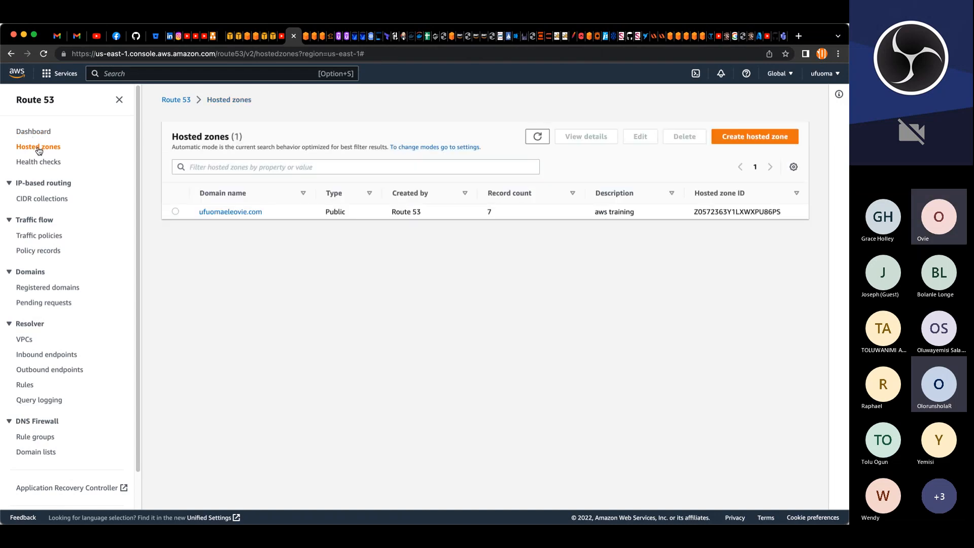
{"action": "left_click", "coordinate": [236, 212]}
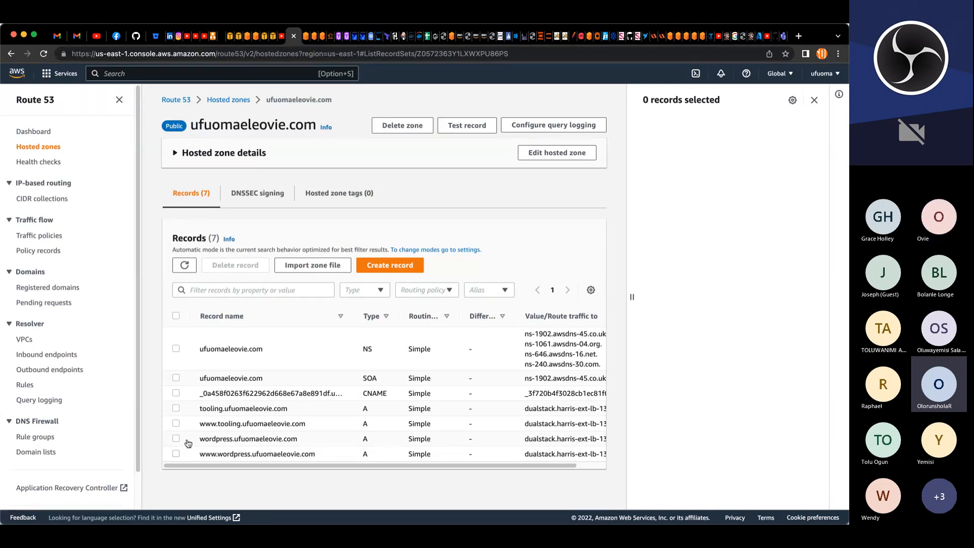
{"action": "left_click", "coordinate": [176, 408]}
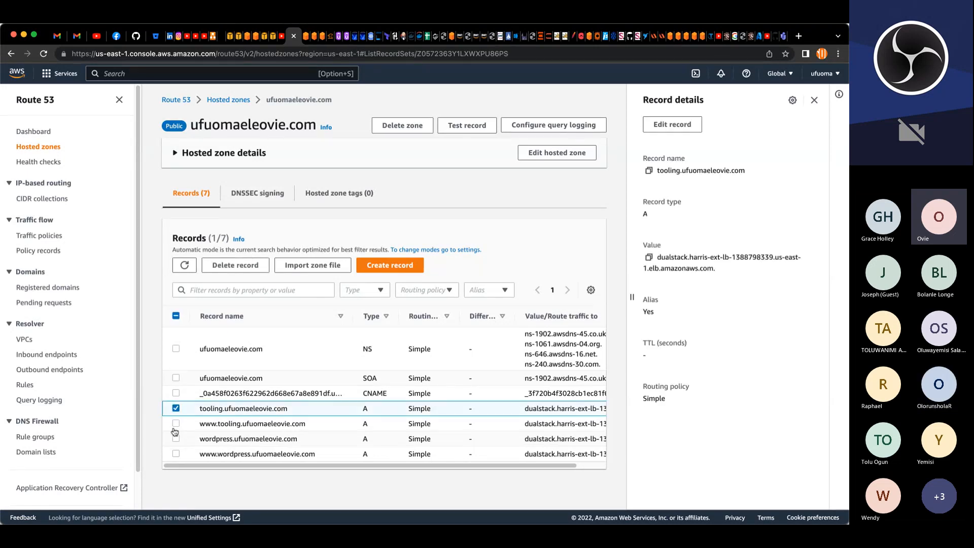
{"action": "left_click", "coordinate": [175, 423]}
{"action": "left_click", "coordinate": [176, 438]}
{"action": "left_click", "coordinate": [175, 453]}
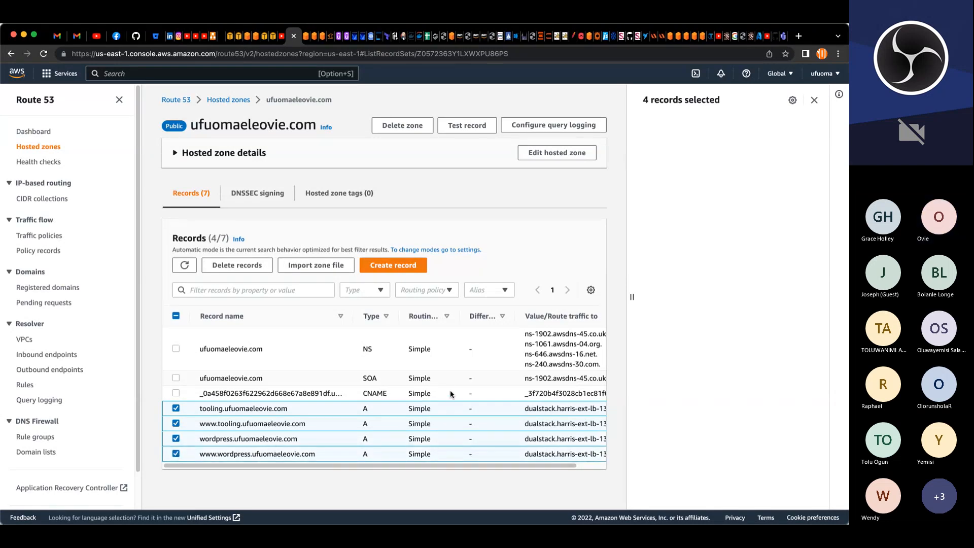
{"action": "left_click", "coordinate": [244, 264]}
{"action": "left_click", "coordinate": [540, 474]}
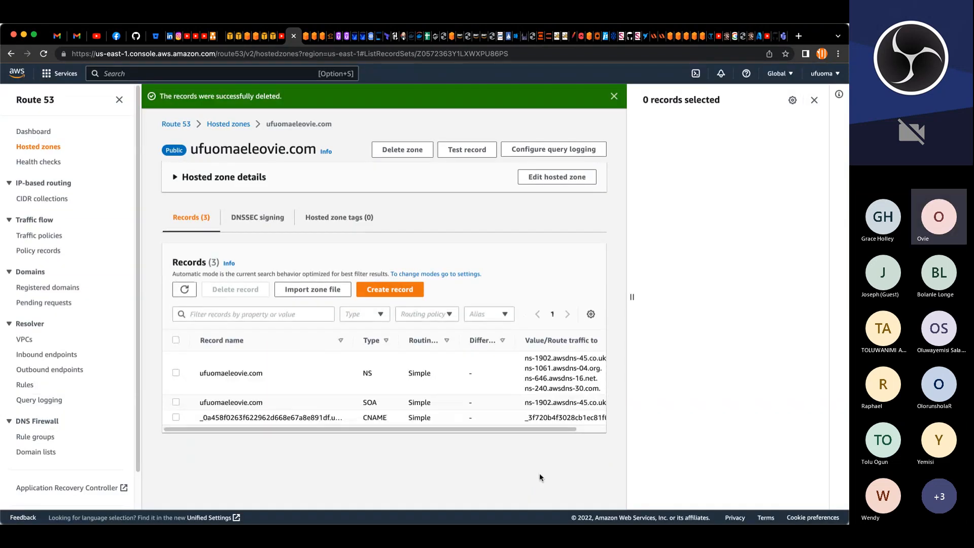
Step: Start a new simple-routing record in the hosted zone and name it wordpress
{"action": "left_click", "coordinate": [398, 291]}
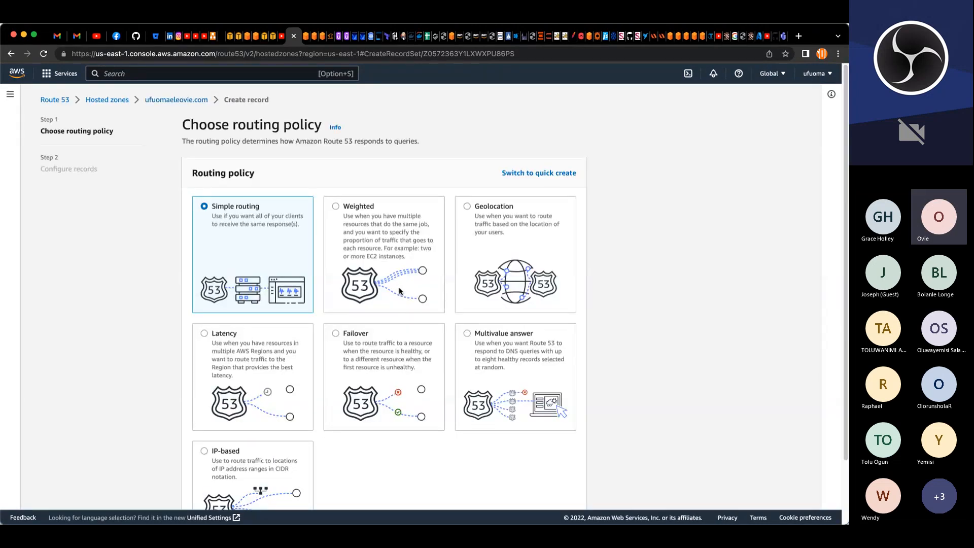
{"action": "scroll", "coordinate": [400, 290], "scroll_direction": "down", "scroll_amount": 2}
{"action": "left_click", "coordinate": [556, 488]}
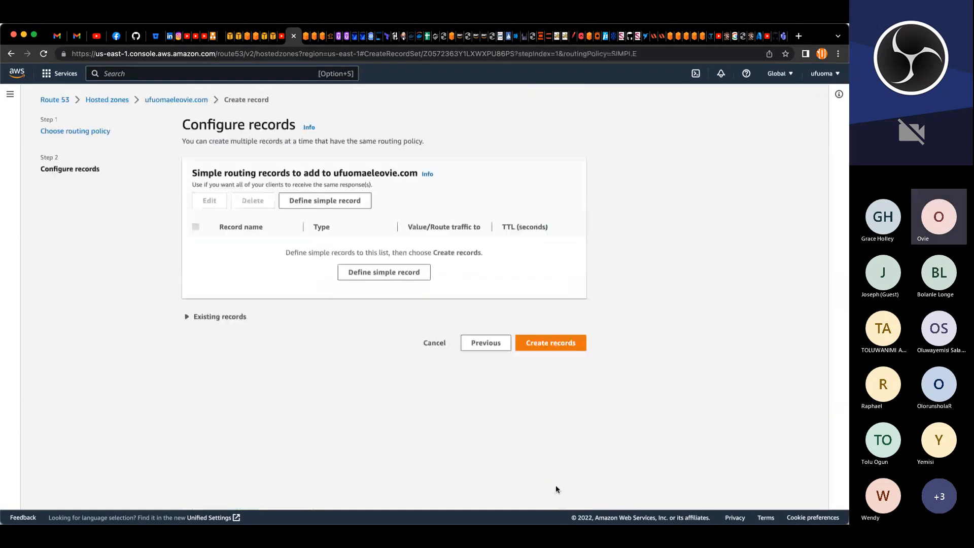
{"action": "left_click", "coordinate": [376, 272]}
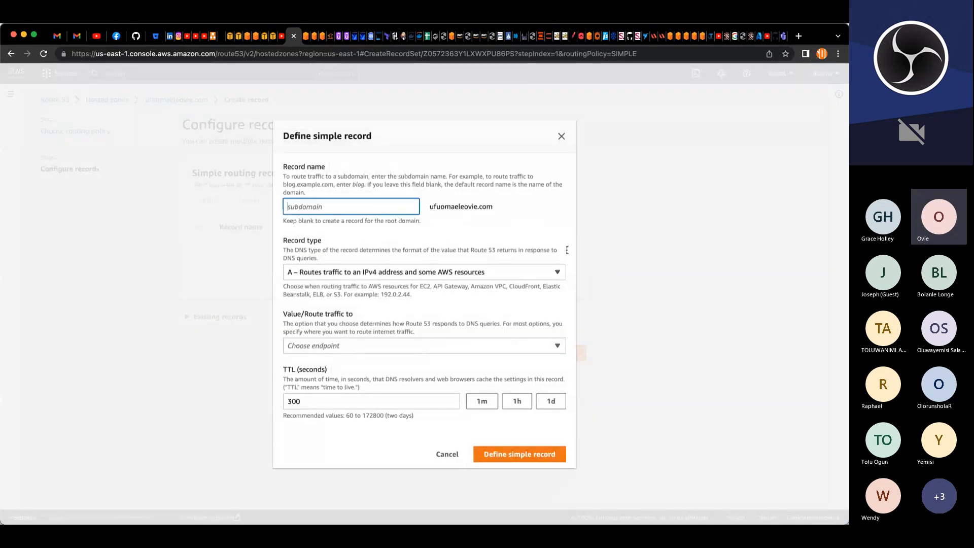
{"action": "type", "text": "word"}
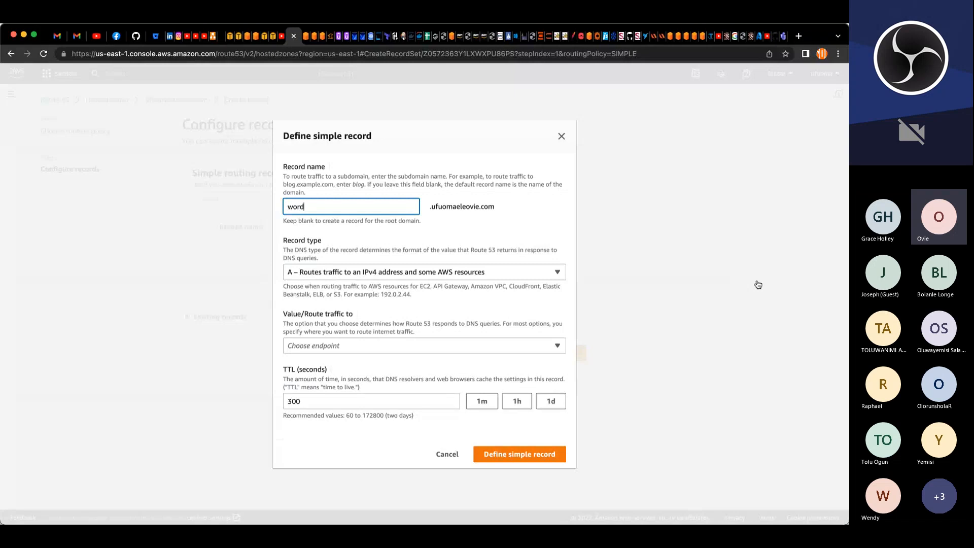
{"action": "type", "text": "press"}
Step: Point the wordpress record as an alias to the project-ext-ALB load balancer in US East (N. Virginia)
{"action": "left_click", "coordinate": [386, 344]}
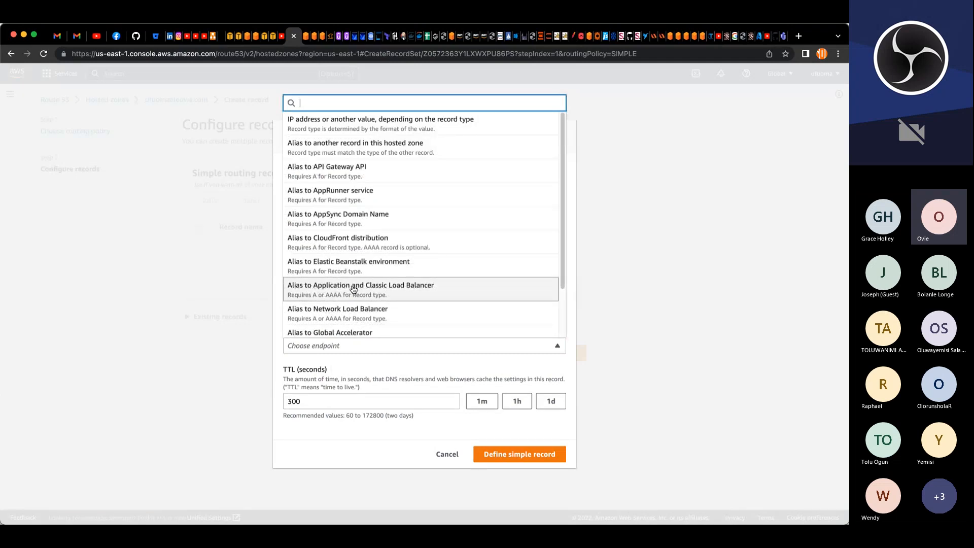
{"action": "left_click", "coordinate": [353, 288]}
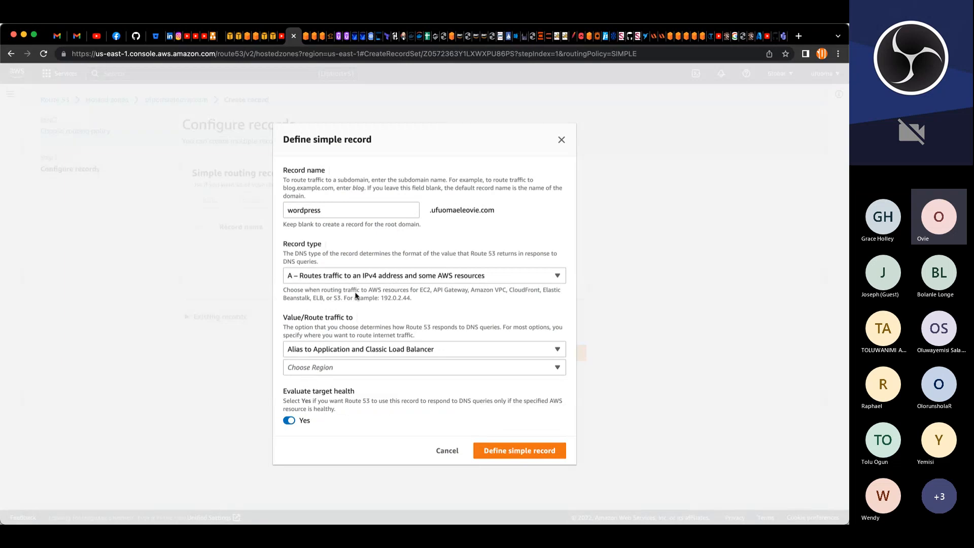
{"action": "left_click", "coordinate": [332, 369]}
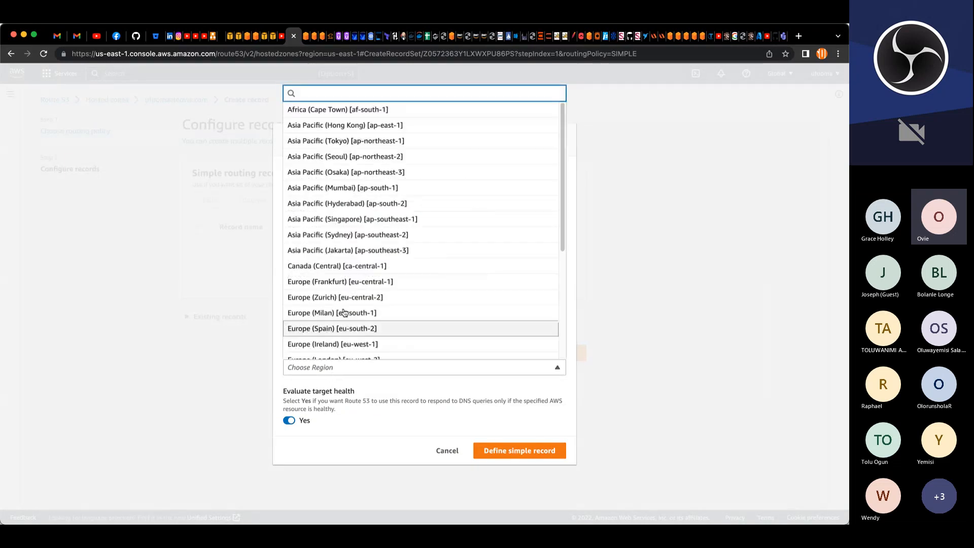
{"action": "scroll", "coordinate": [343, 313], "scroll_direction": "down", "scroll_amount": 4}
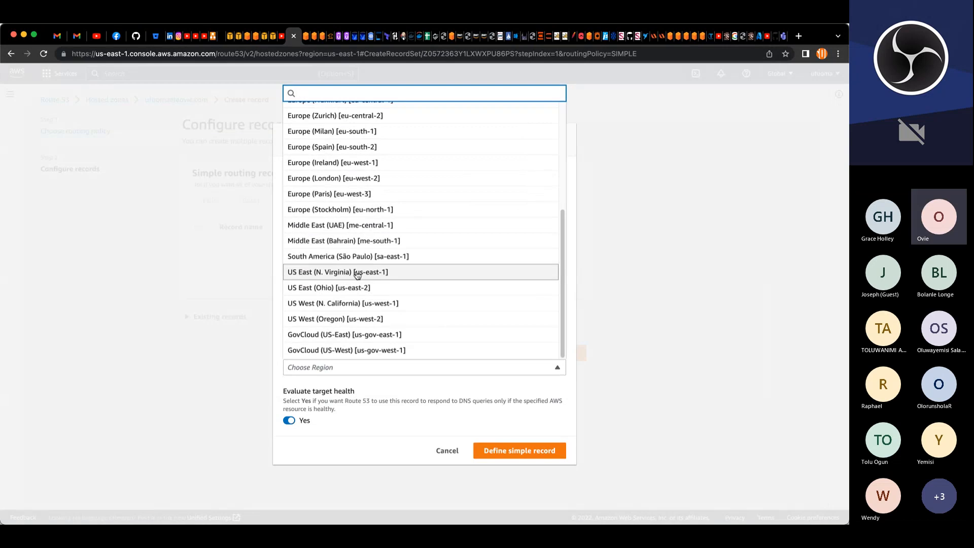
{"action": "left_click", "coordinate": [358, 273]}
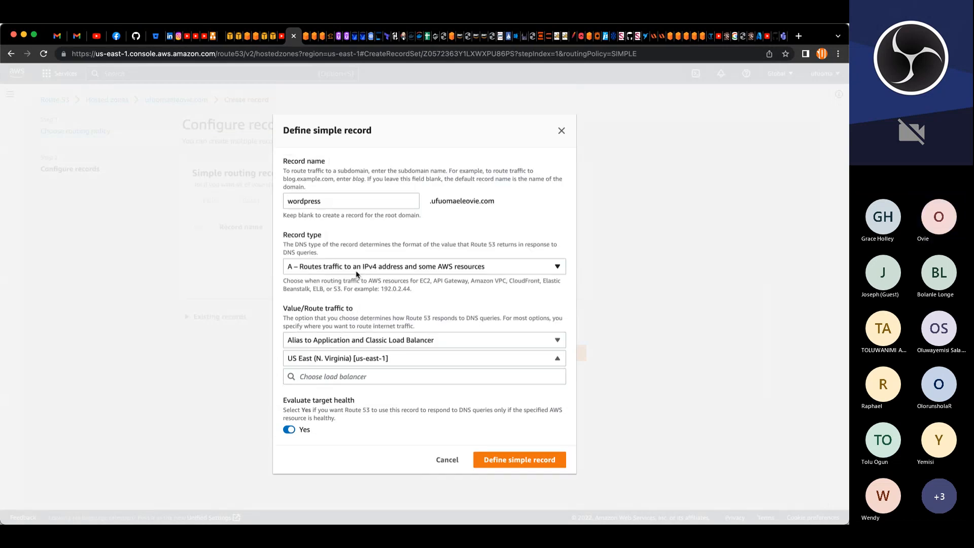
{"action": "left_click", "coordinate": [357, 378]}
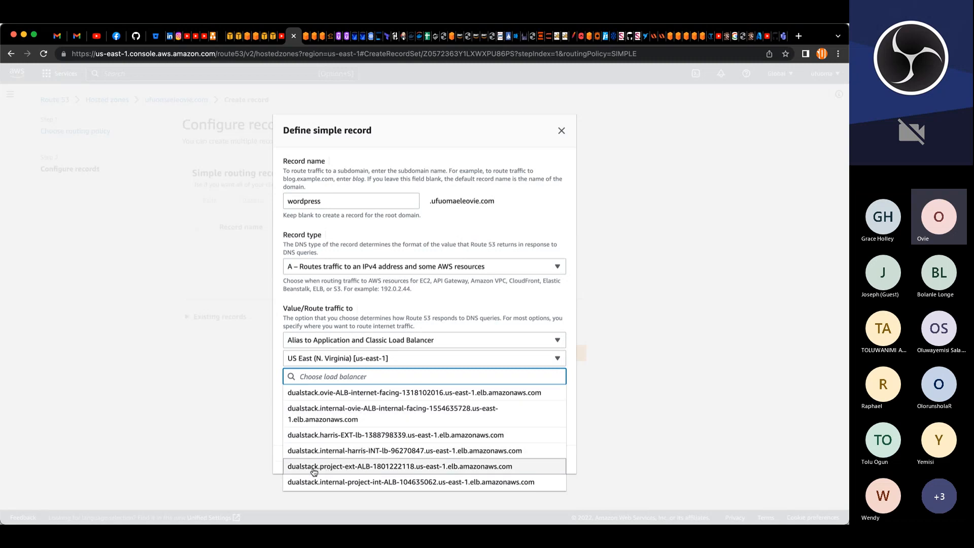
{"action": "left_click", "coordinate": [363, 470]}
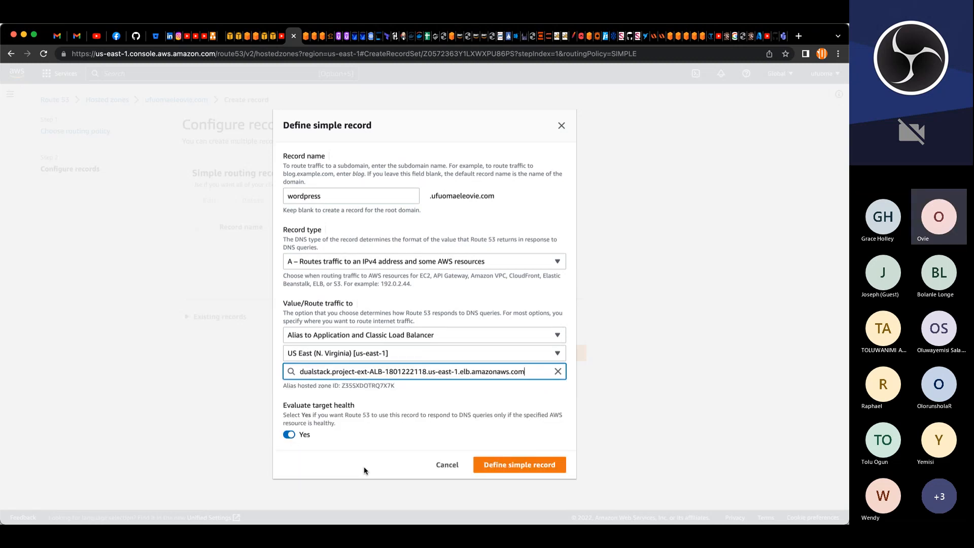
{"action": "left_click", "coordinate": [507, 465]}
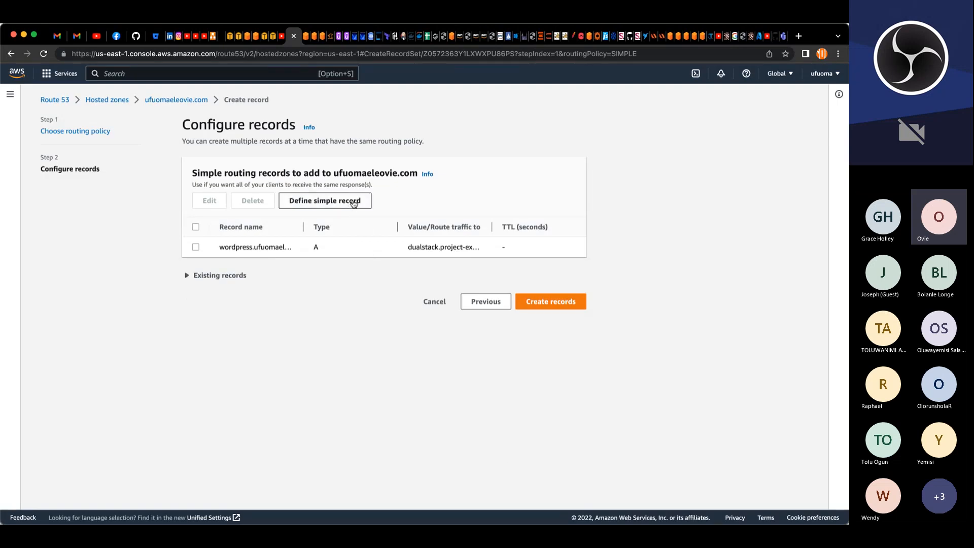
Step: Define another simple routing record in the hosted zone and name it devteam
{"action": "left_click", "coordinate": [353, 201]}
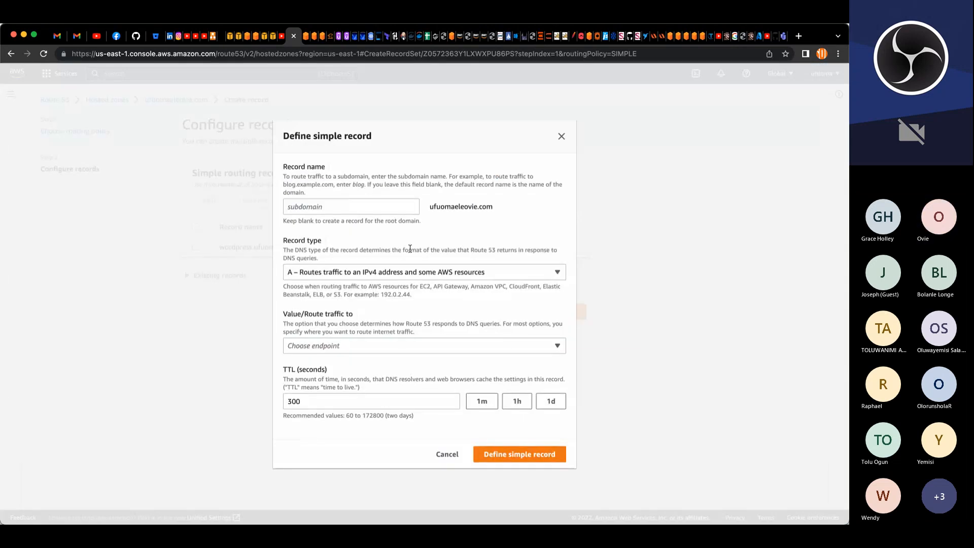
{"action": "left_click", "coordinate": [375, 210]}
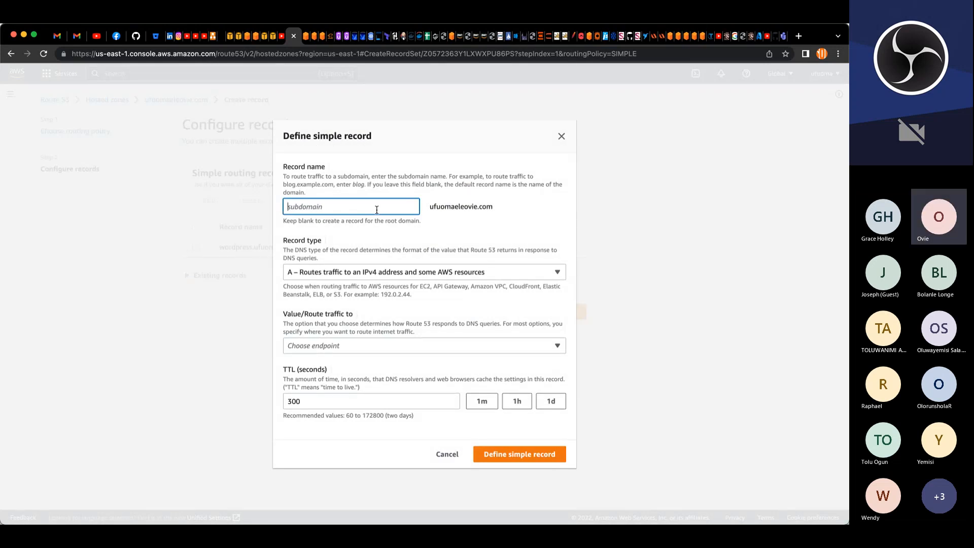
{"action": "type", "text": "devteam"}
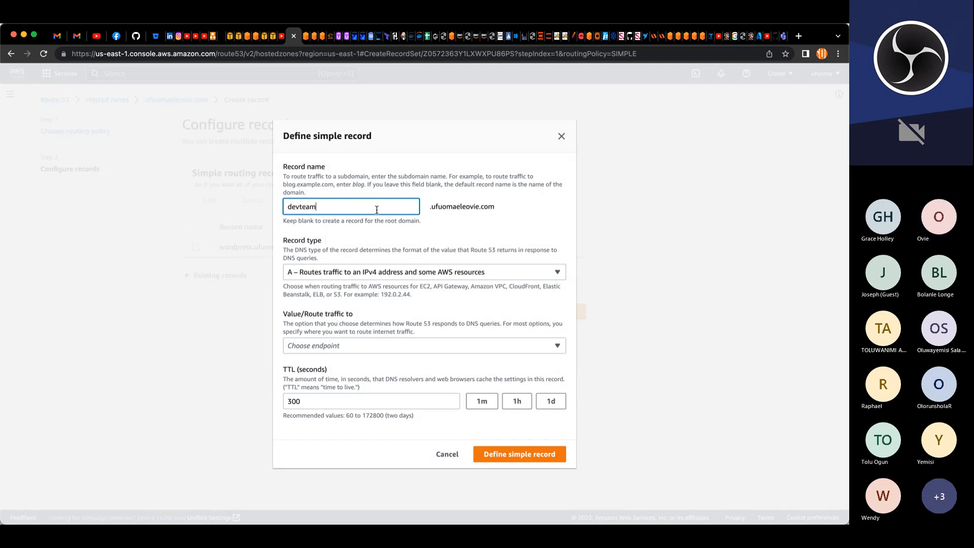
Step: Point the devteam record as an alias to the project-ext-ALB load balancer in US East (N. Virginia)
{"action": "left_click", "coordinate": [337, 347]}
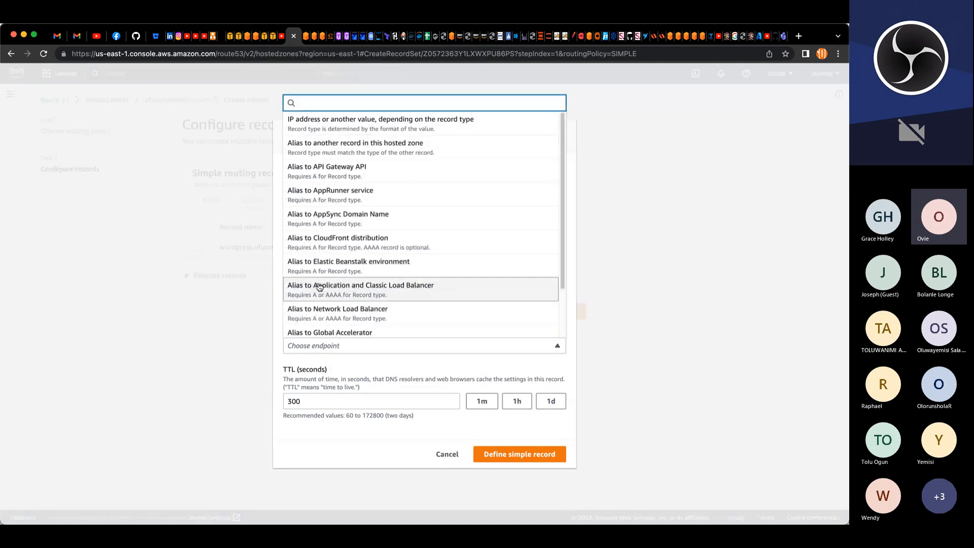
{"action": "left_click", "coordinate": [356, 289]}
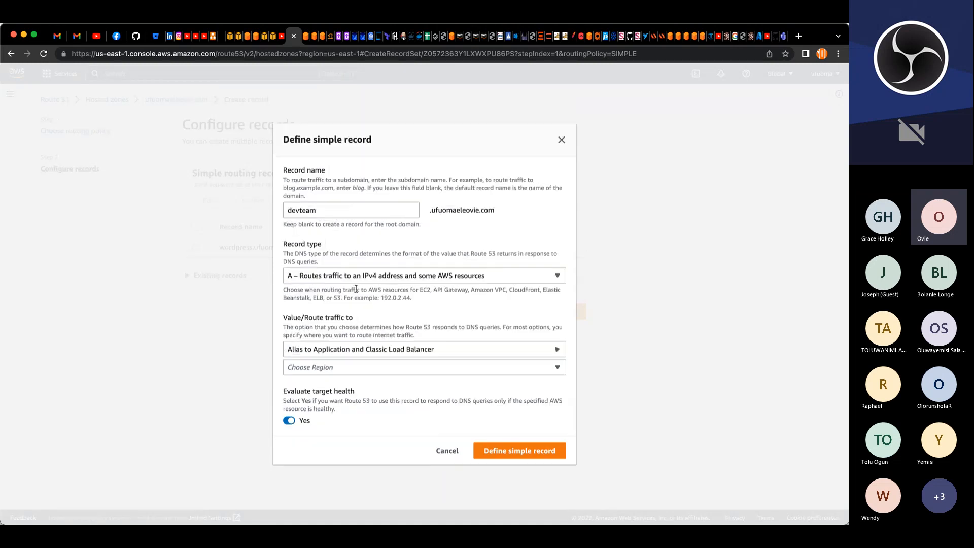
{"action": "left_click", "coordinate": [331, 369]}
{"action": "scroll", "coordinate": [346, 355], "scroll_direction": "down", "scroll_amount": 5}
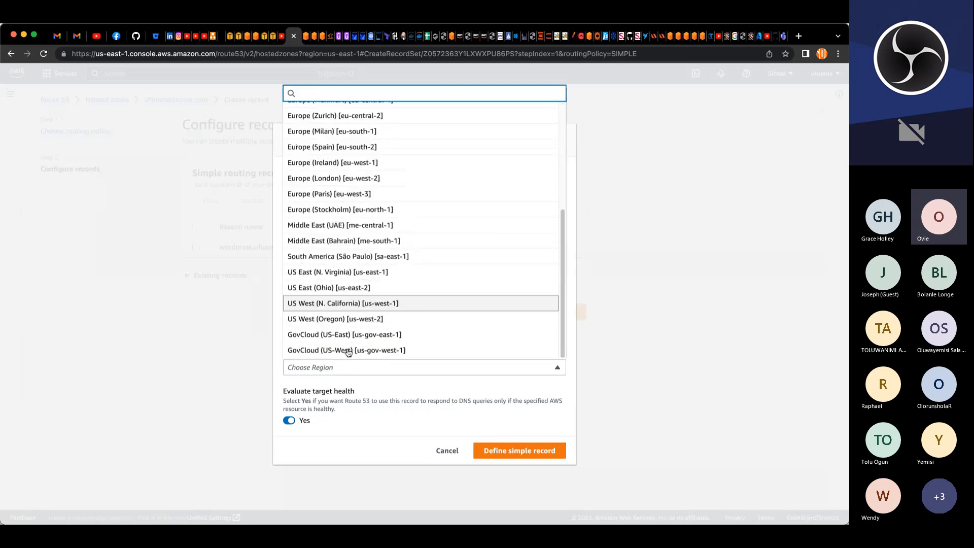
{"action": "left_click", "coordinate": [340, 274]}
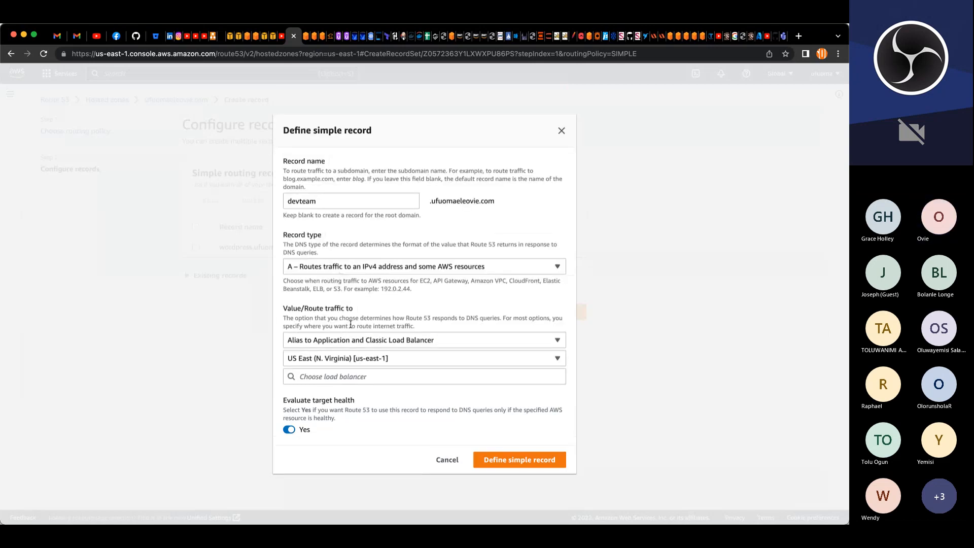
{"action": "left_click", "coordinate": [365, 377]}
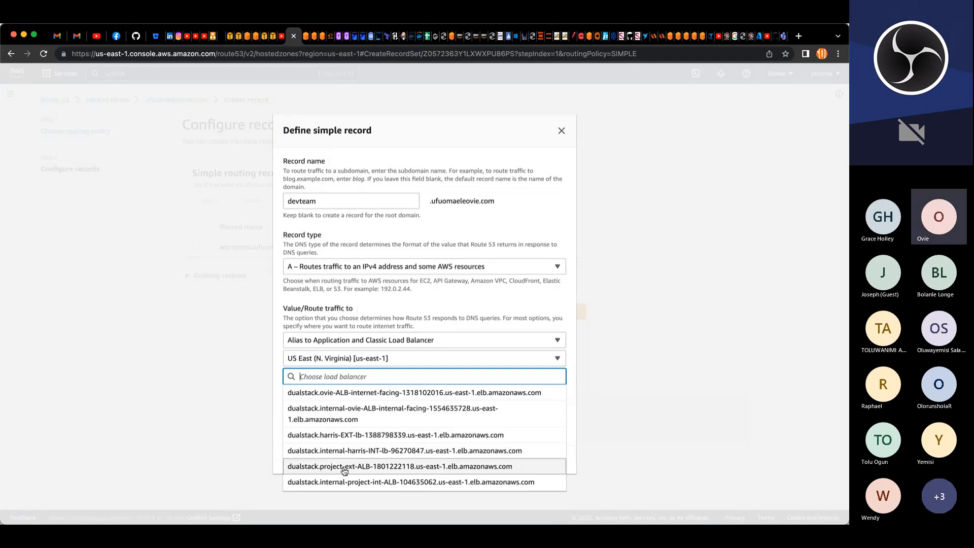
{"action": "left_click", "coordinate": [376, 467]}
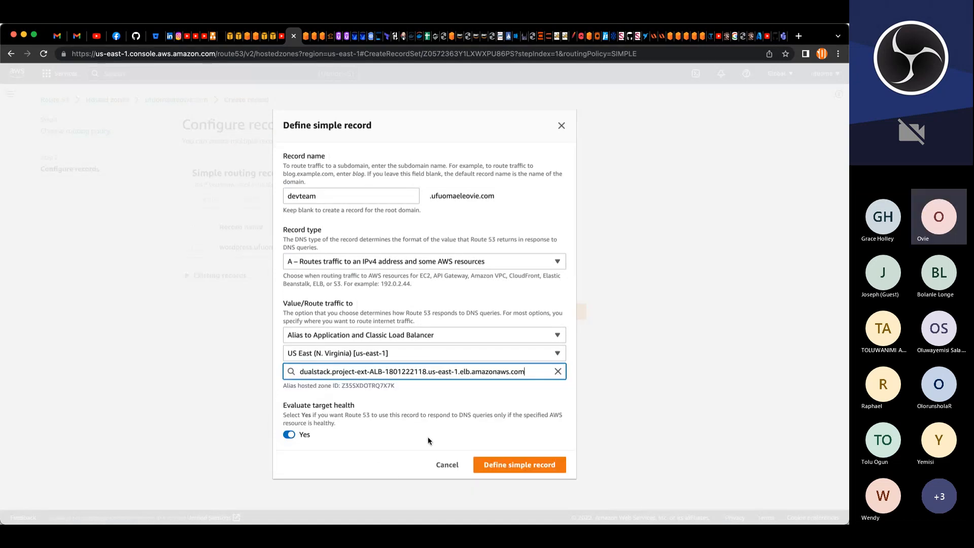
{"action": "left_click", "coordinate": [498, 464]}
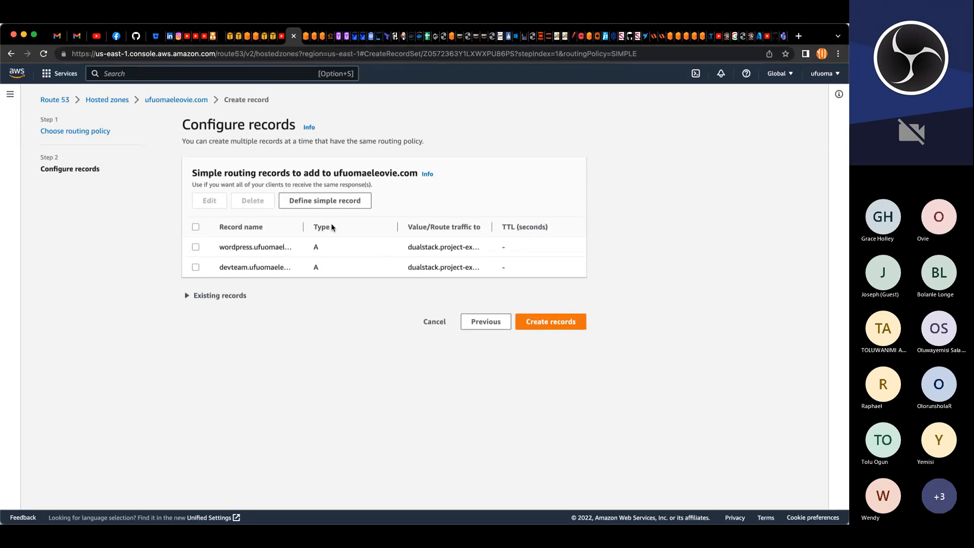
{"action": "left_click", "coordinate": [325, 201]}
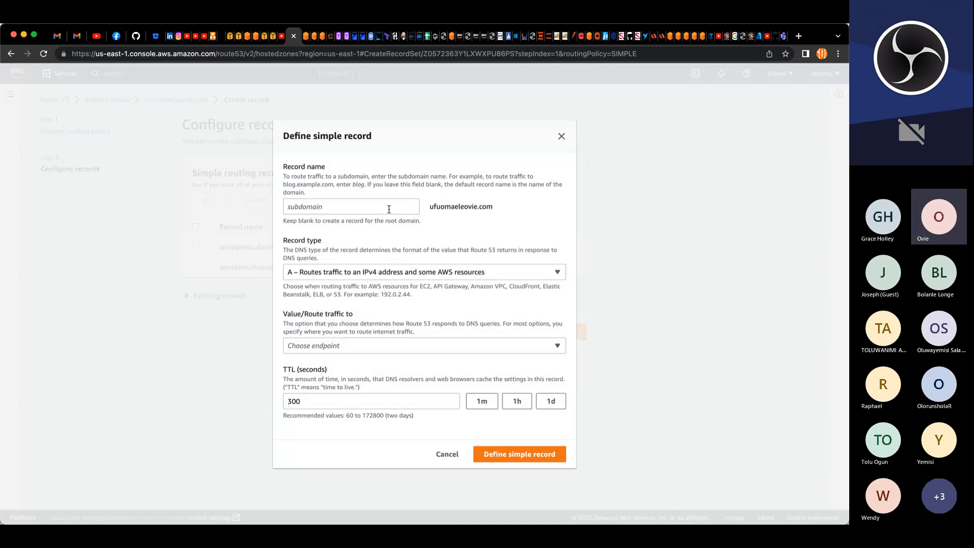
{"action": "left_click", "coordinate": [389, 209]}
{"action": "type", "text": "www"}
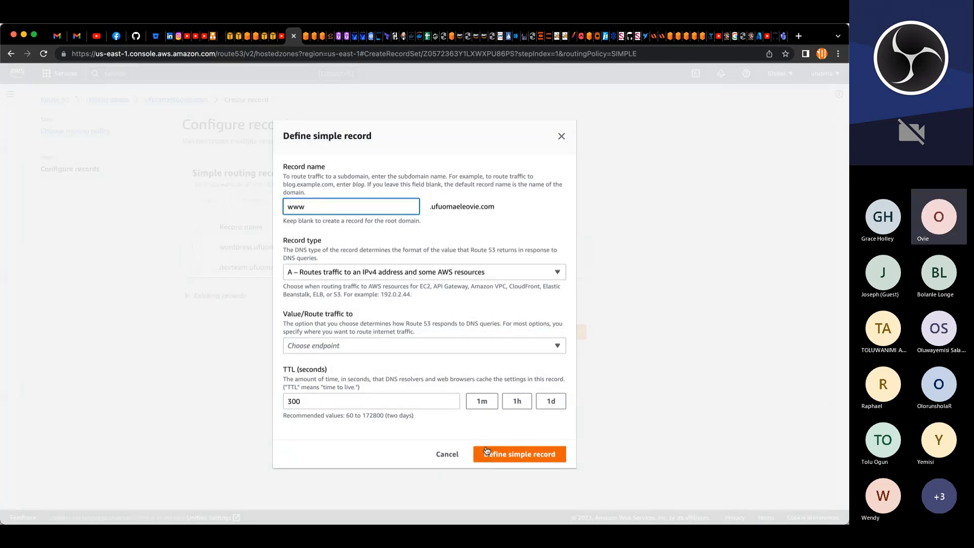
Step: Route the www record as an alias to the project-ext-ALB load balancer in US East (N. Virginia)
{"action": "left_click", "coordinate": [374, 347]}
{"action": "left_click", "coordinate": [355, 290]}
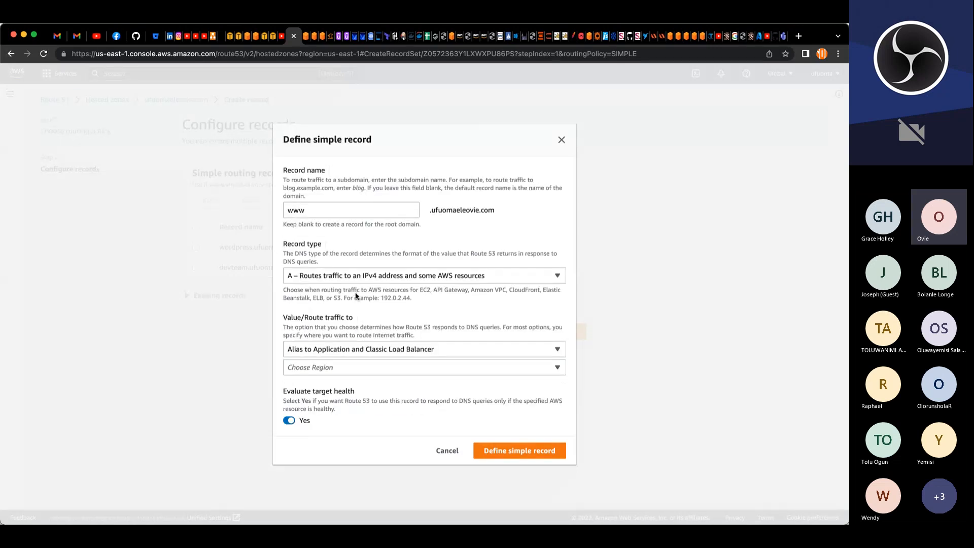
{"action": "left_click", "coordinate": [293, 366]}
{"action": "scroll", "coordinate": [302, 315], "scroll_direction": "down", "scroll_amount": 5}
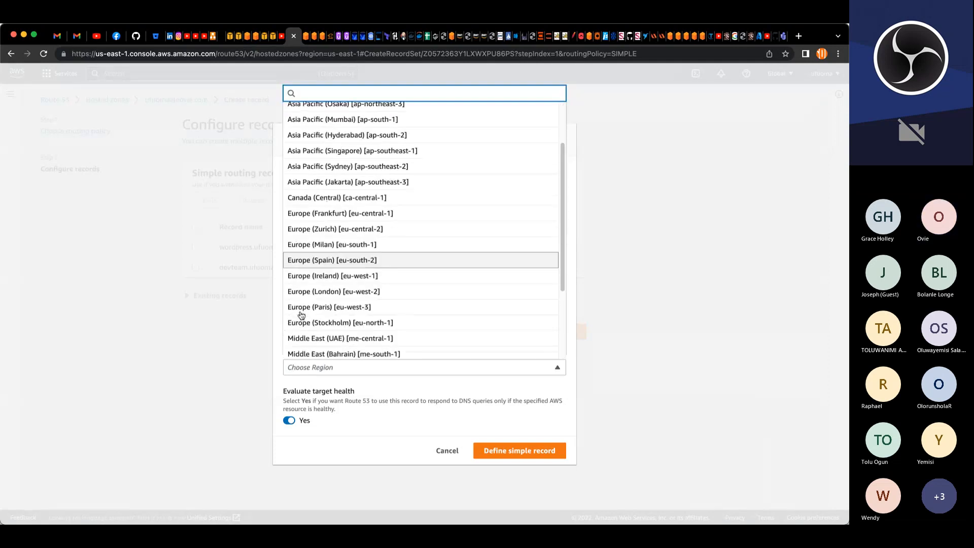
{"action": "left_click", "coordinate": [322, 277]}
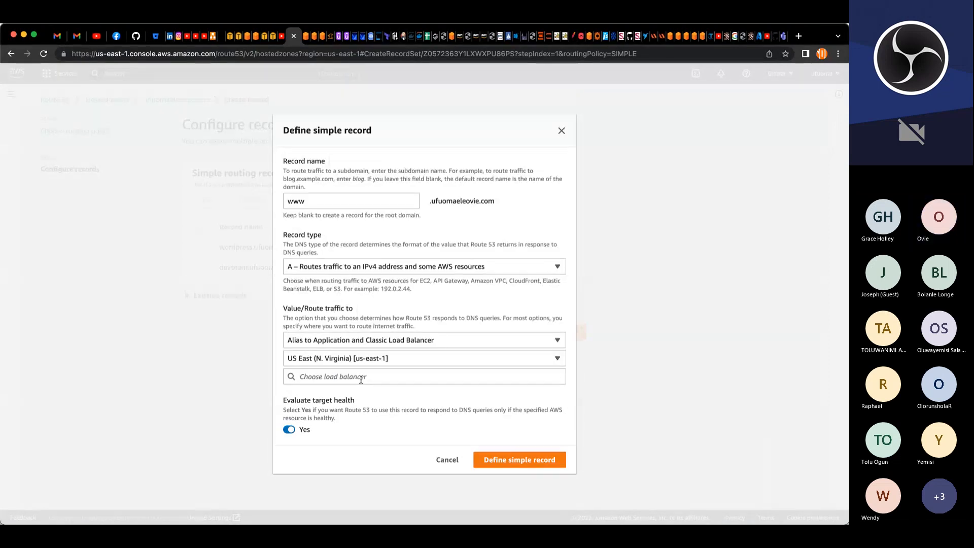
{"action": "left_click", "coordinate": [360, 377]}
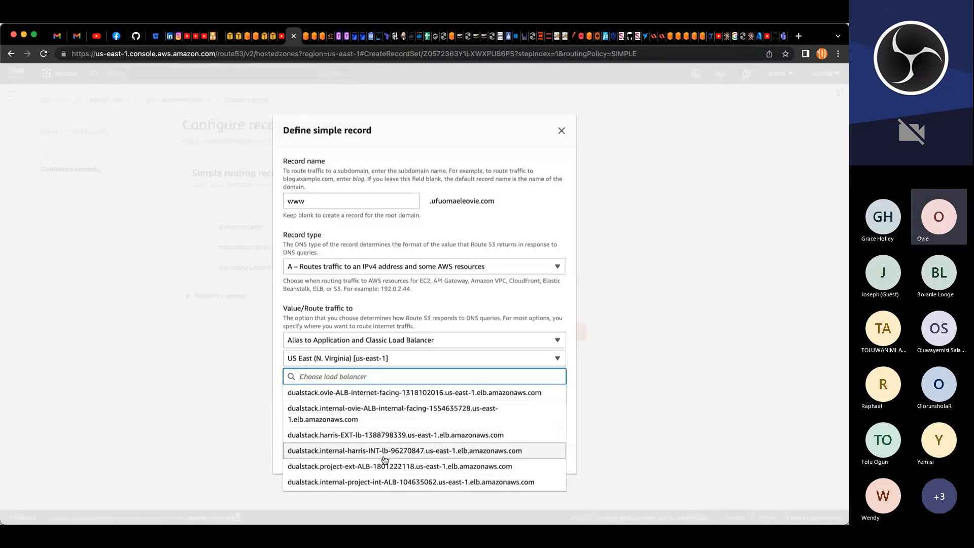
{"action": "left_click", "coordinate": [355, 467]}
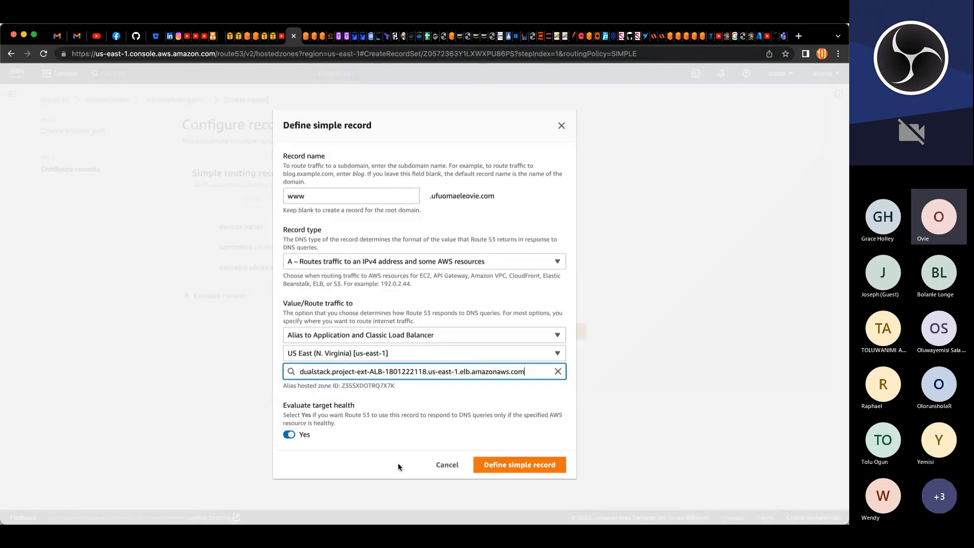
{"action": "left_click", "coordinate": [503, 464]}
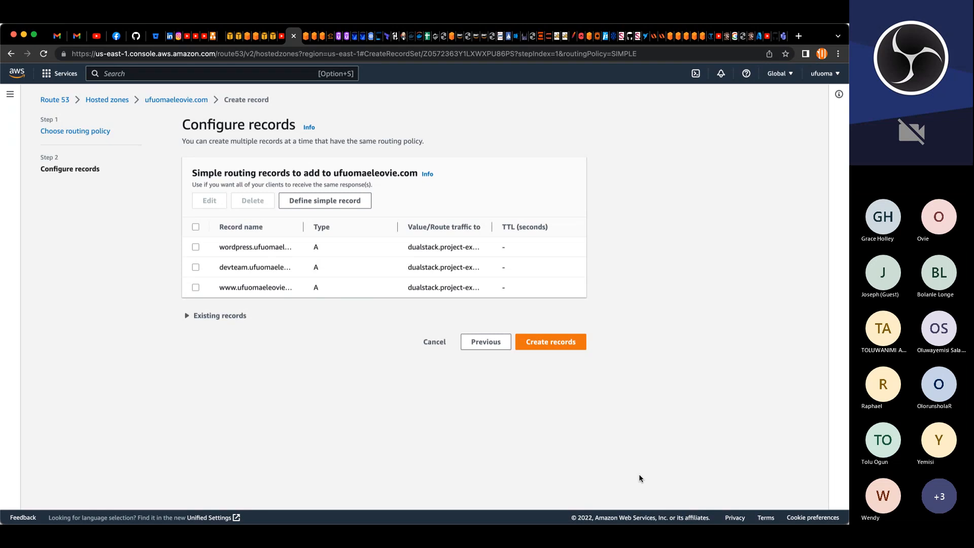
Step: Create the wordpress, devteam and www records in the ufuomaeleovie.com hosted zone
{"action": "left_click", "coordinate": [538, 346]}
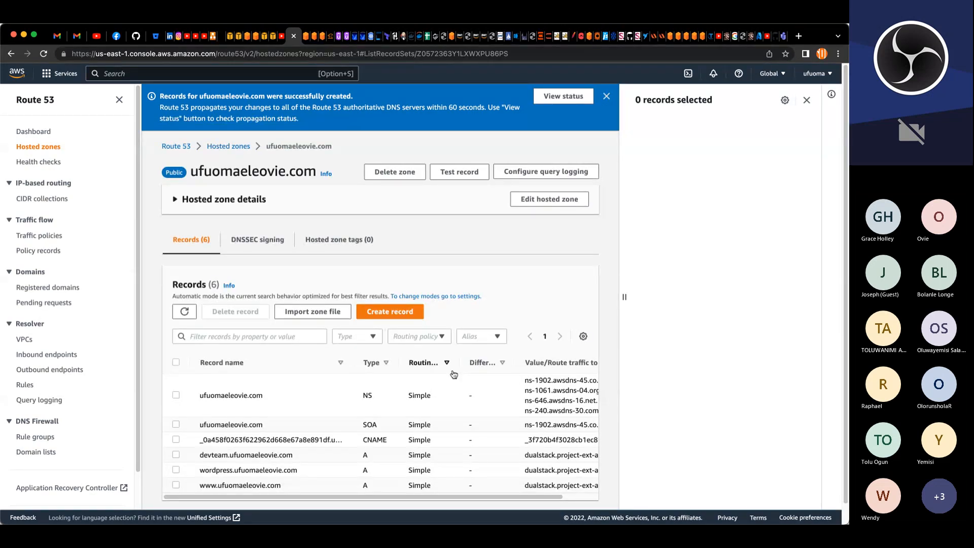
{"action": "scroll", "coordinate": [453, 374], "scroll_direction": "down", "scroll_amount": 1}
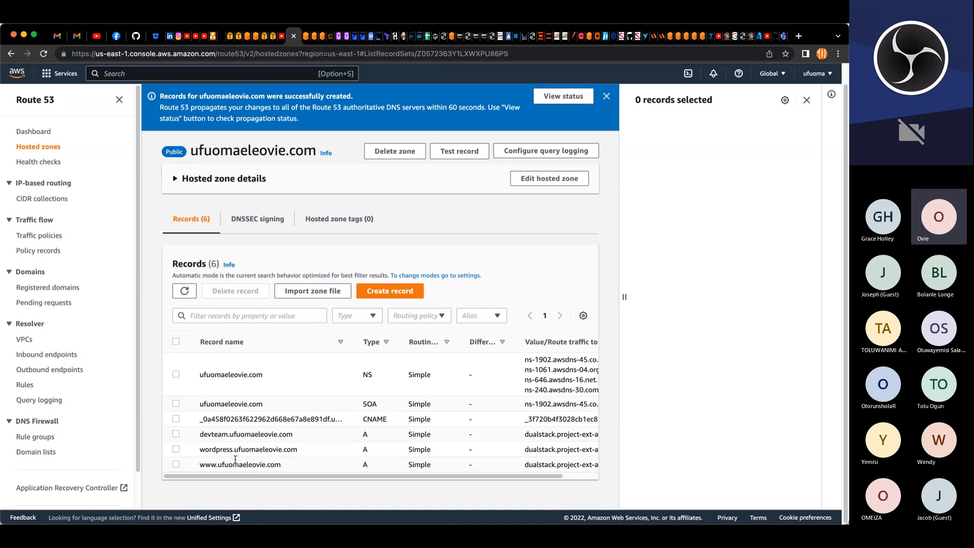
{"action": "left_click", "coordinate": [606, 97]}
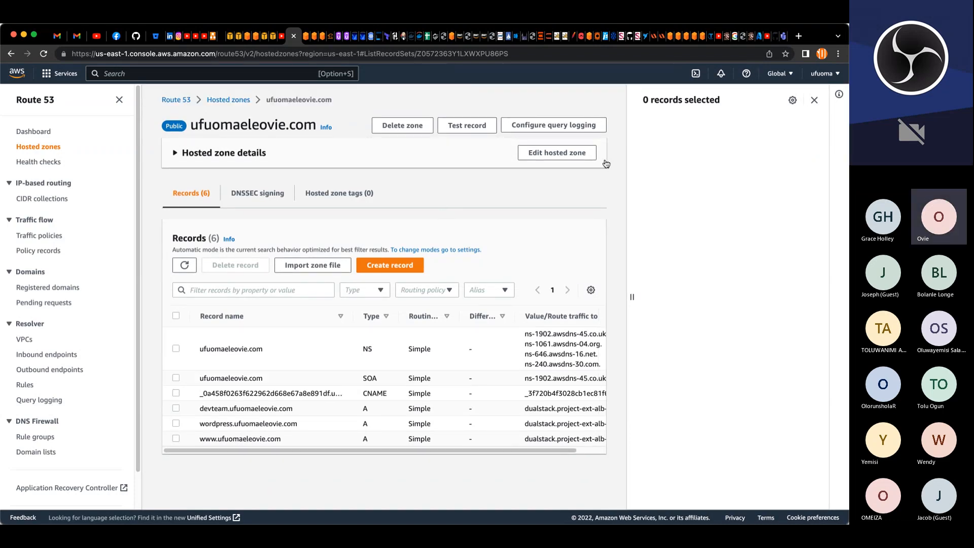
{"action": "left_click", "coordinate": [815, 101]}
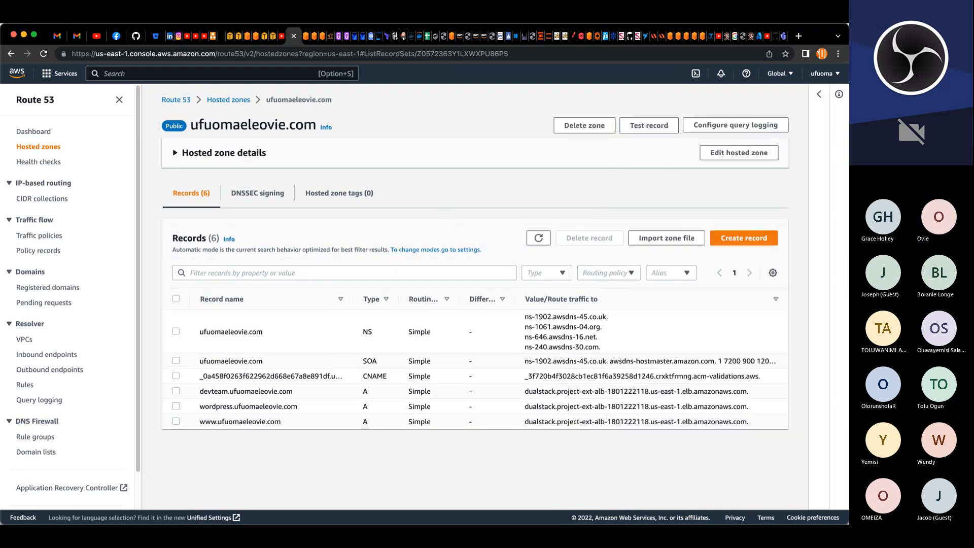
Step: Refresh and review the EC2 instances list in the other console tab
{"action": "left_click", "coordinate": [273, 36]}
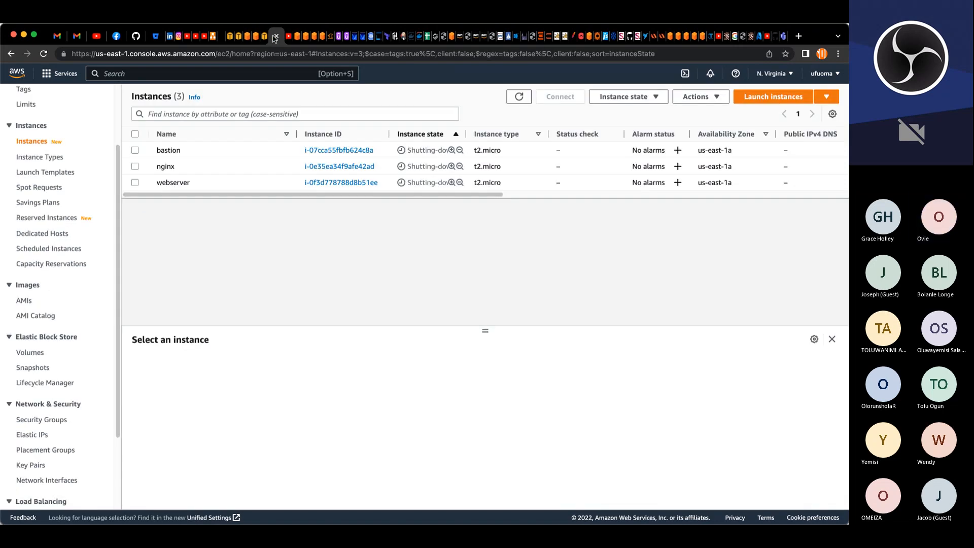
{"action": "left_click", "coordinate": [521, 97]}
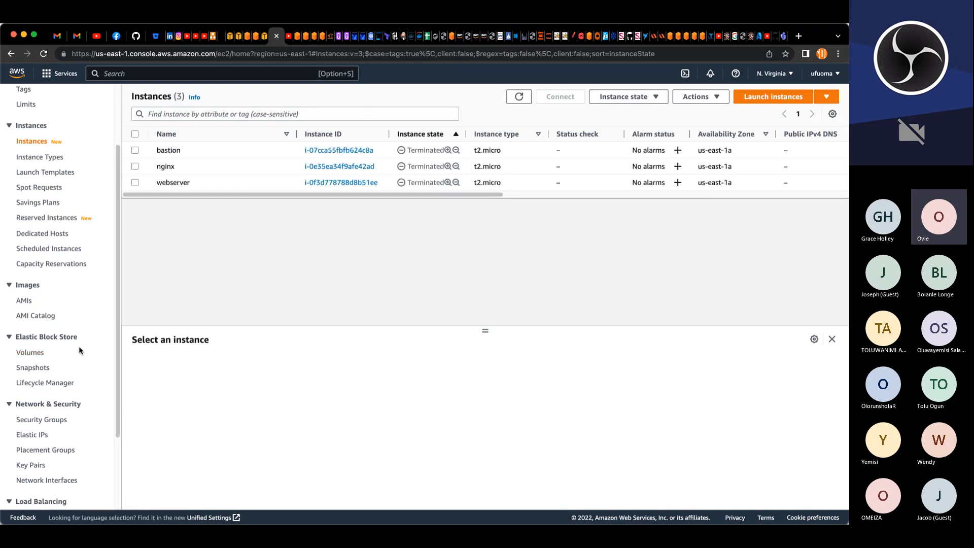
{"action": "scroll", "coordinate": [79, 350], "scroll_direction": "down", "scroll_amount": 4}
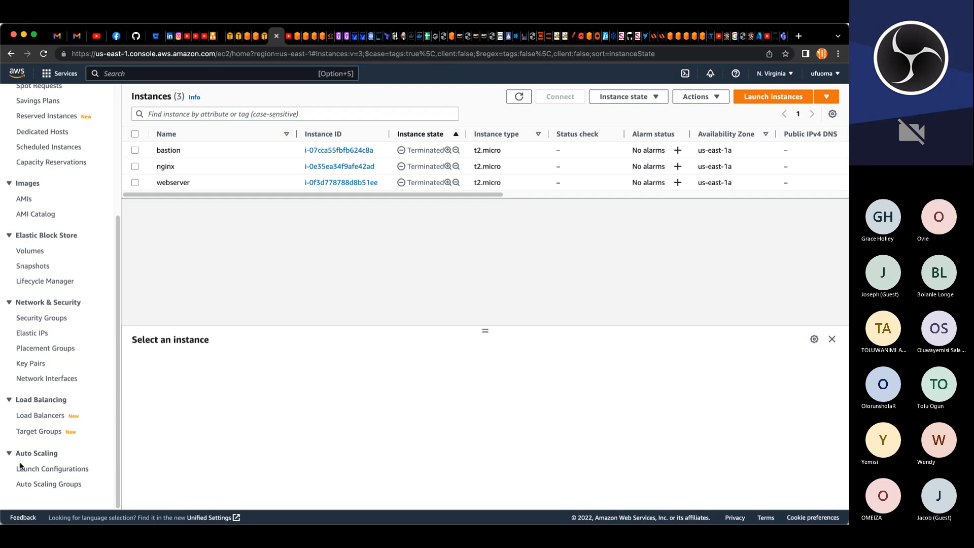
{"action": "left_click", "coordinate": [52, 486]}
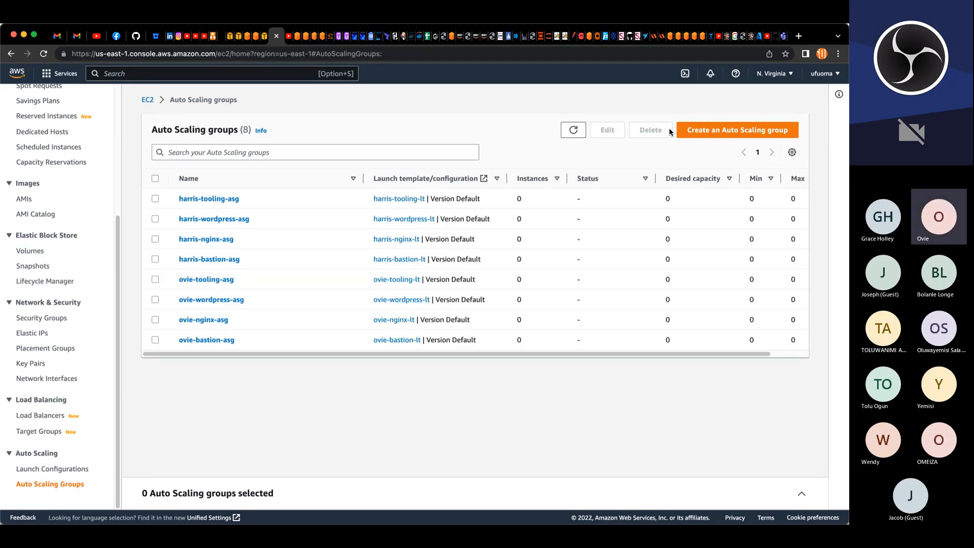
{"action": "left_click", "coordinate": [699, 132]}
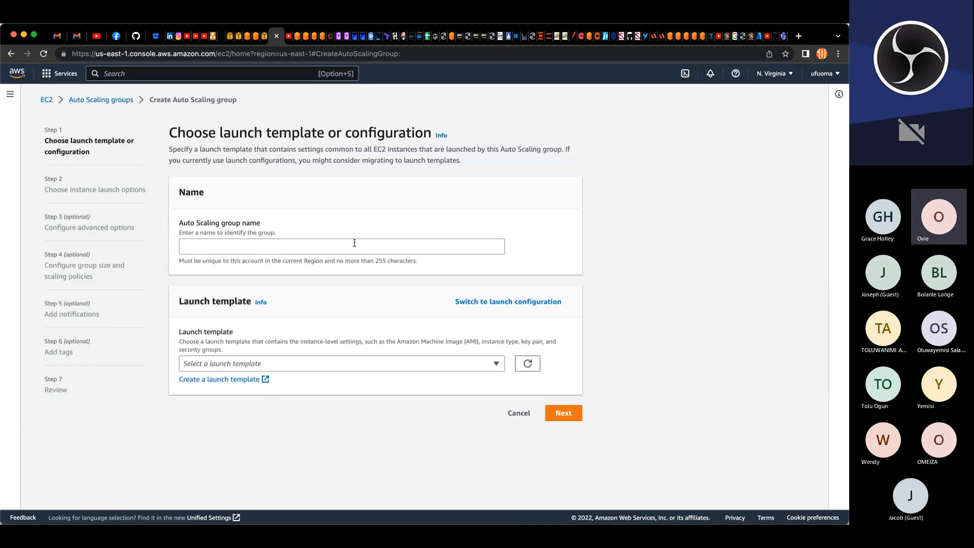
{"action": "type", "text": "project-"}
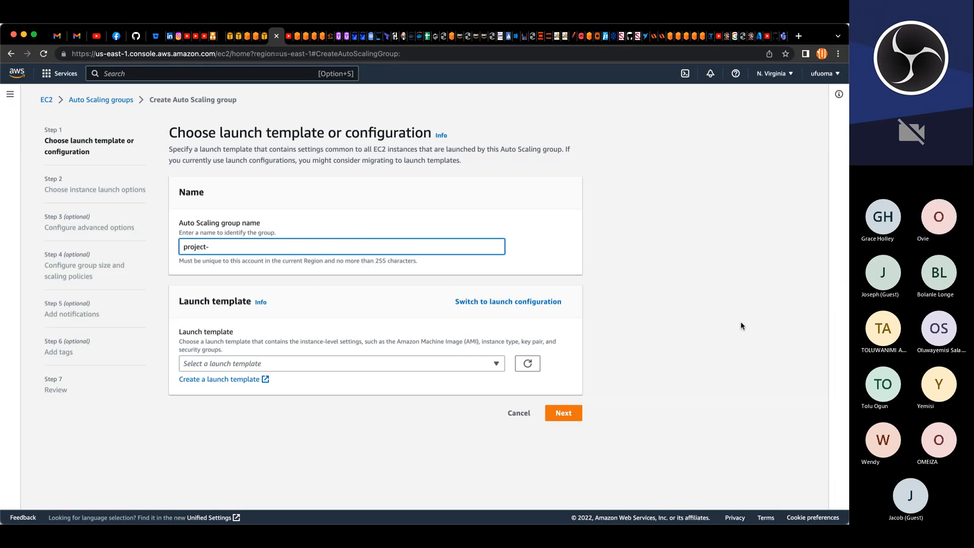
{"action": "type", "text": "bastion"}
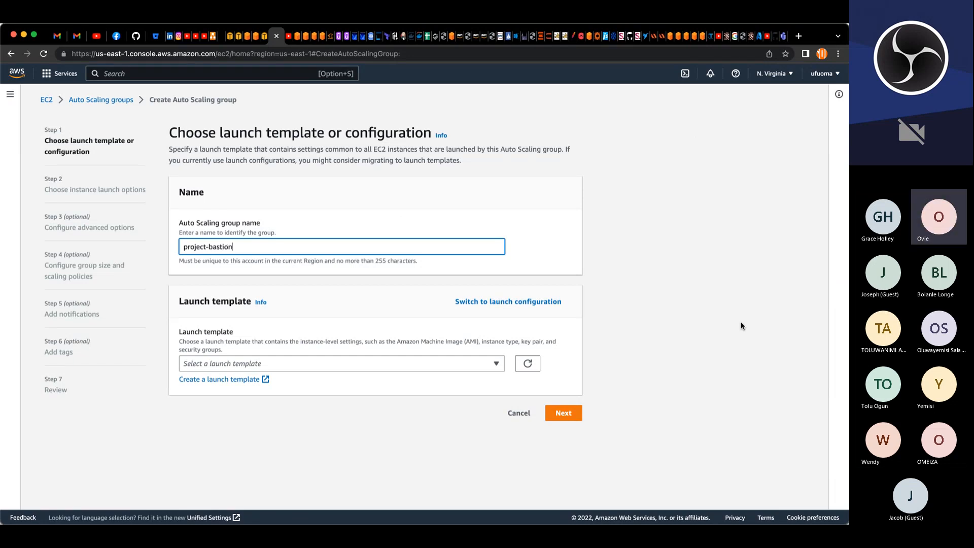
{"action": "type", "text": "-asg"}
{"action": "left_click", "coordinate": [431, 388]}
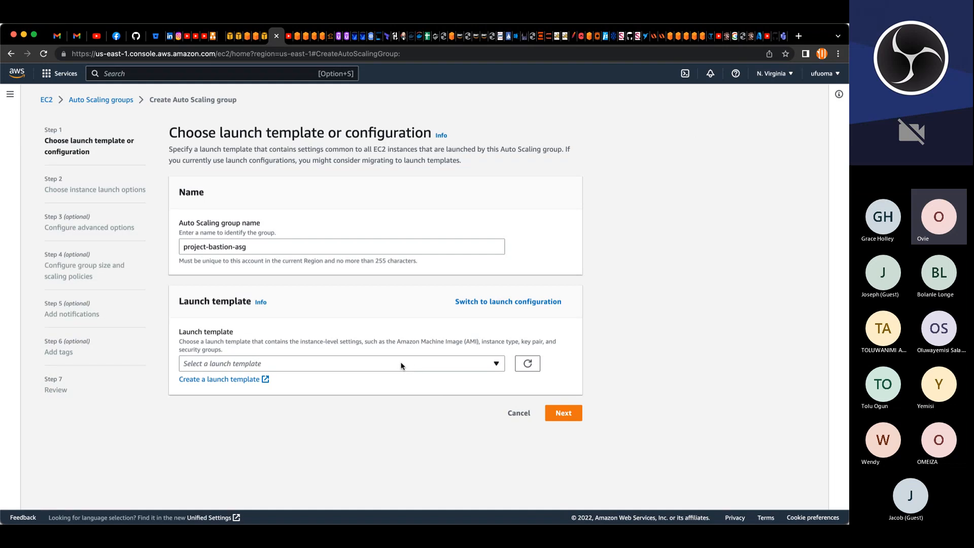
{"action": "left_click", "coordinate": [347, 363]}
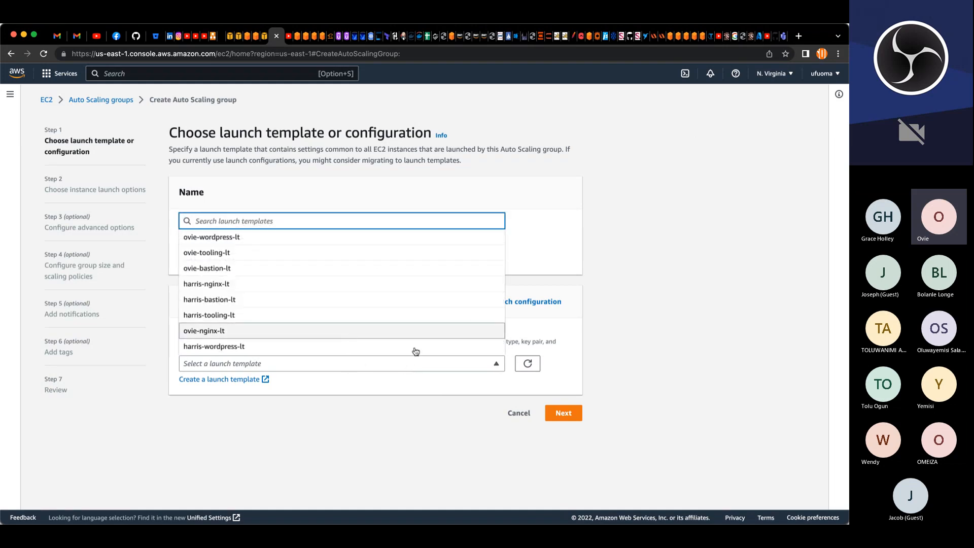
{"action": "left_click", "coordinate": [519, 413]}
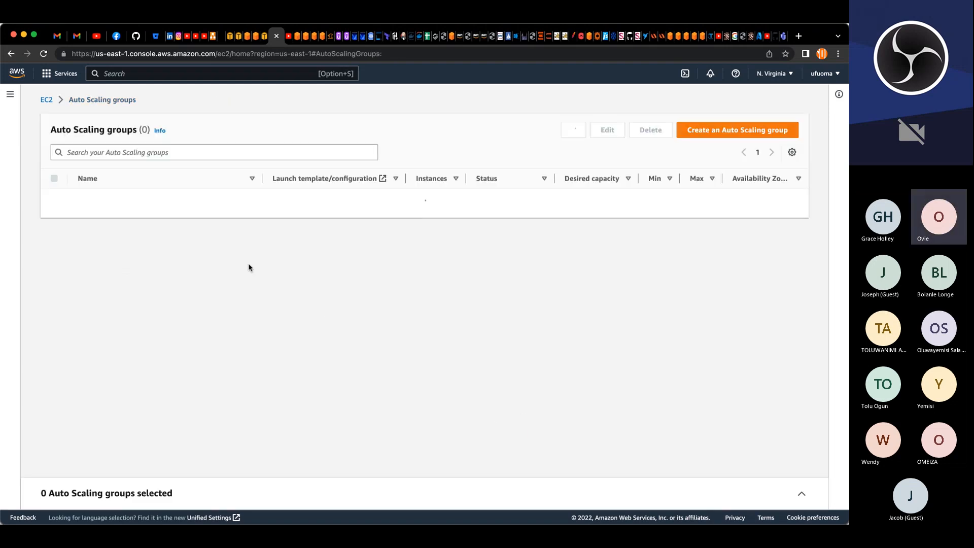
Step: Start a new launch template named project-bastion-lt
{"action": "left_click", "coordinate": [11, 96]}
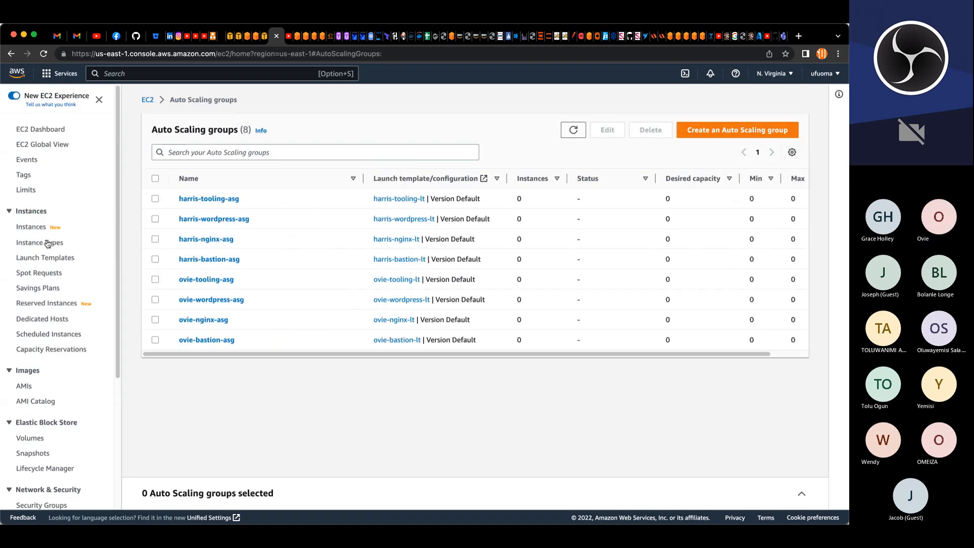
{"action": "left_click", "coordinate": [45, 258]}
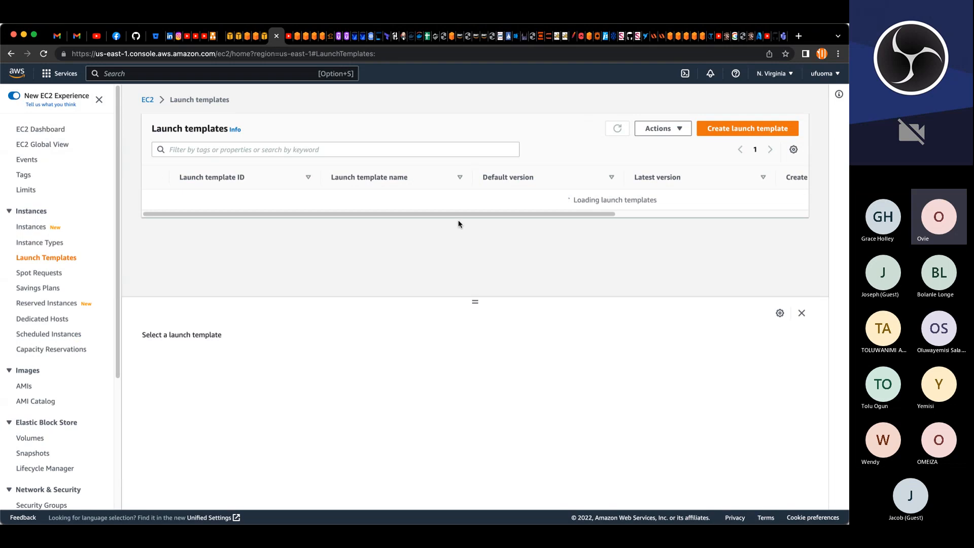
{"action": "left_click", "coordinate": [725, 133]}
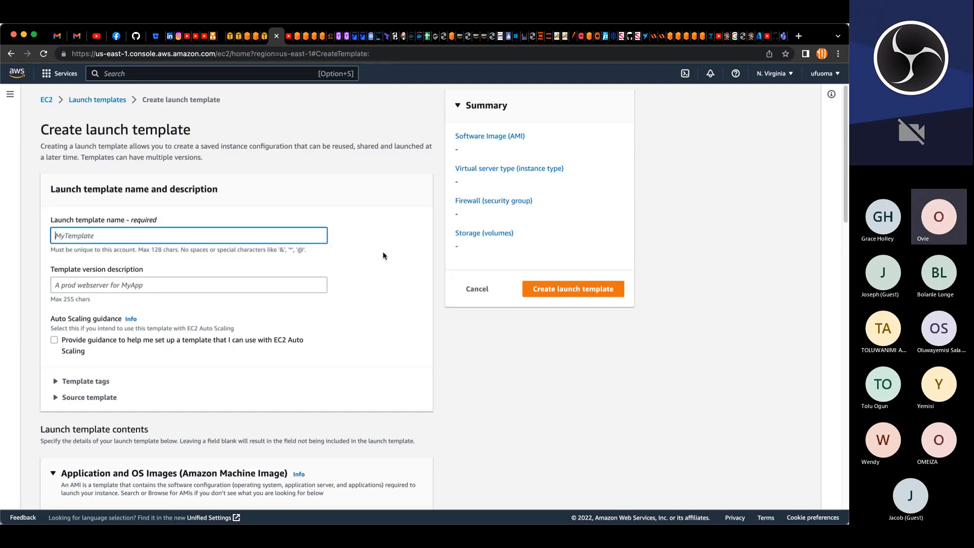
{"action": "type", "text": "project-bastion-lt"}
{"action": "key", "text": "Tab"}
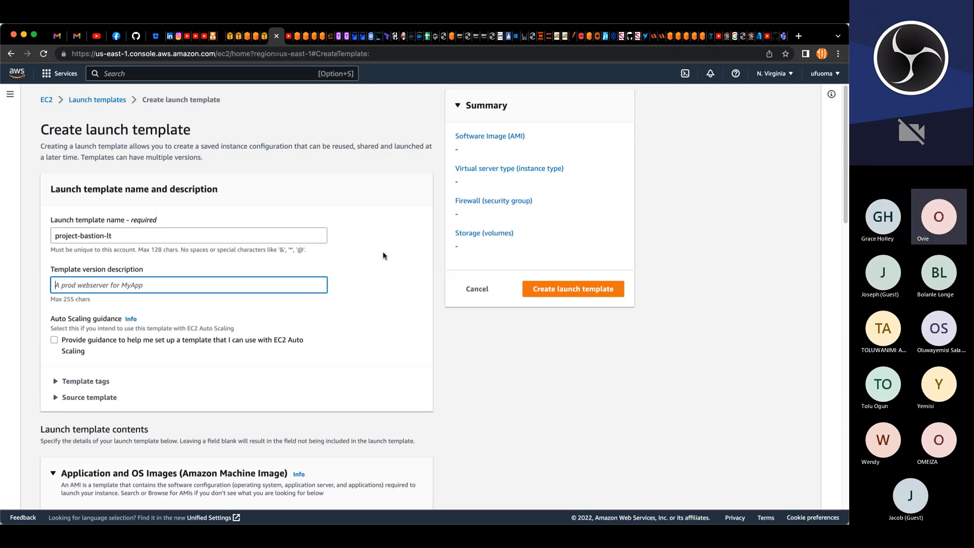
Step: Enter the template version description "launch template for bastion host"
{"action": "type", "text": "l"}
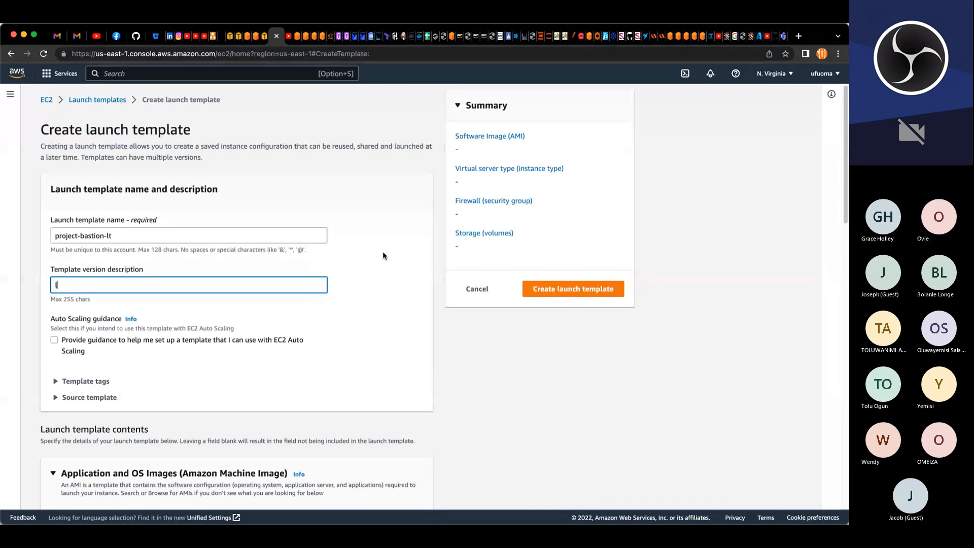
{"action": "type", "text": "aunch temp"}
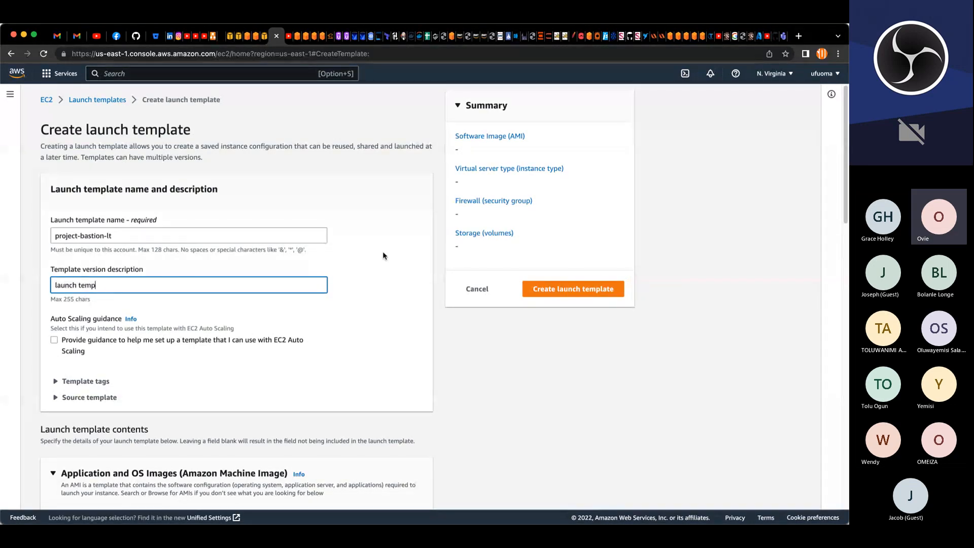
{"action": "type", "text": "late for bastion host"}
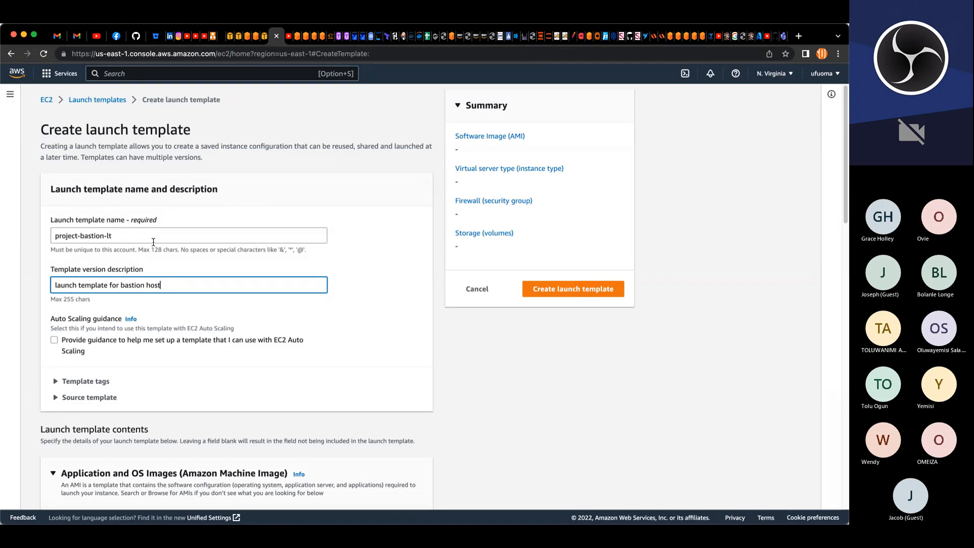
{"action": "triple_click", "coordinate": [74, 230]}
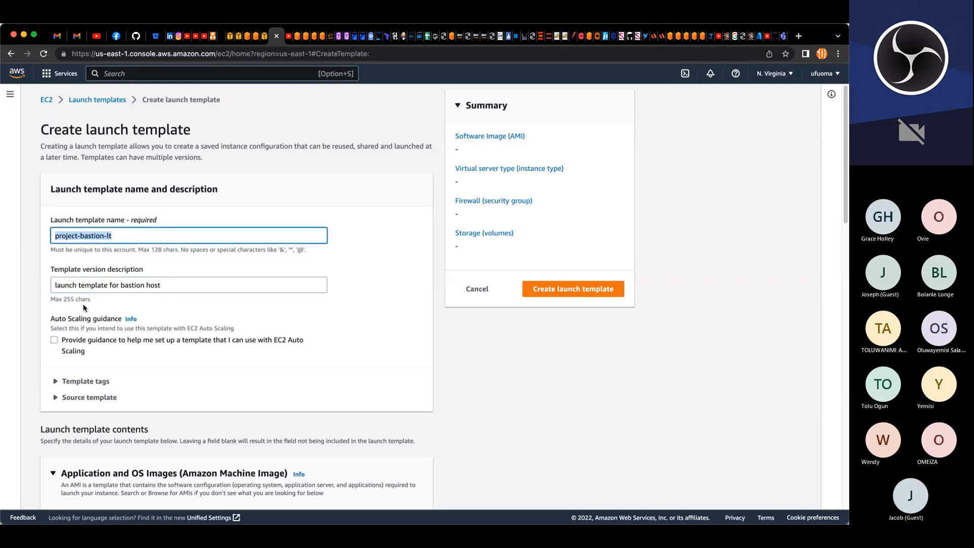
Step: Choose the owned AMI project-bastion-ami as the template's image
{"action": "scroll", "coordinate": [137, 319], "scroll_direction": "down", "scroll_amount": 5}
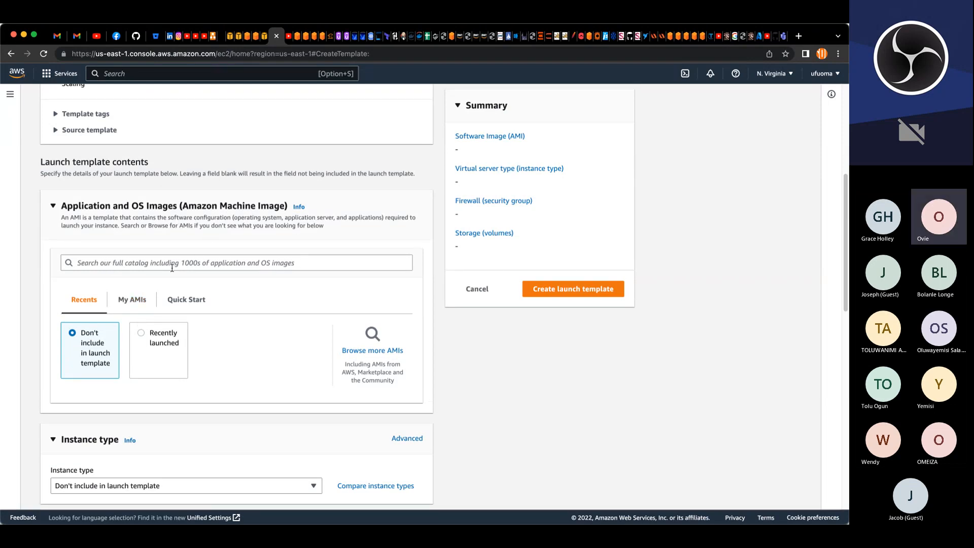
{"action": "left_click", "coordinate": [134, 300]}
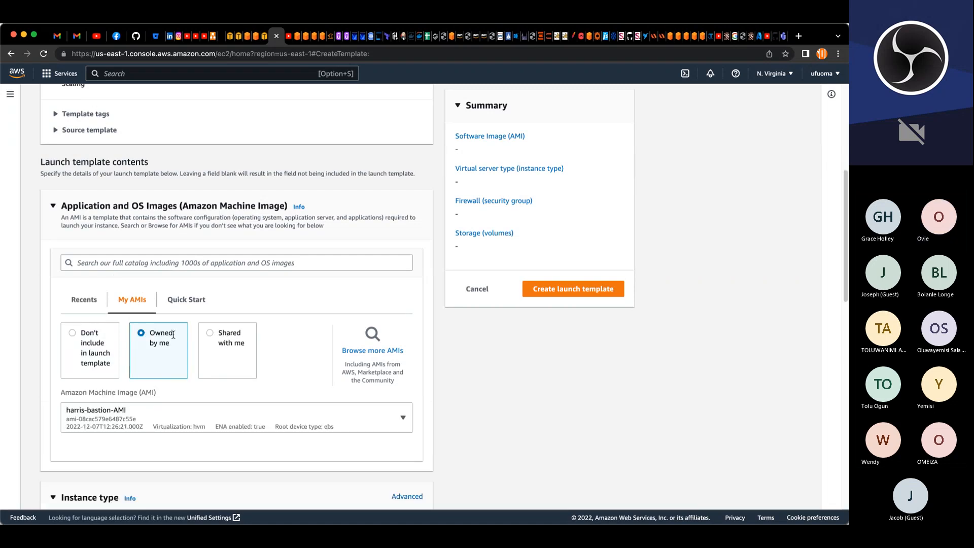
{"action": "scroll", "coordinate": [178, 333], "scroll_direction": "down", "scroll_amount": 3}
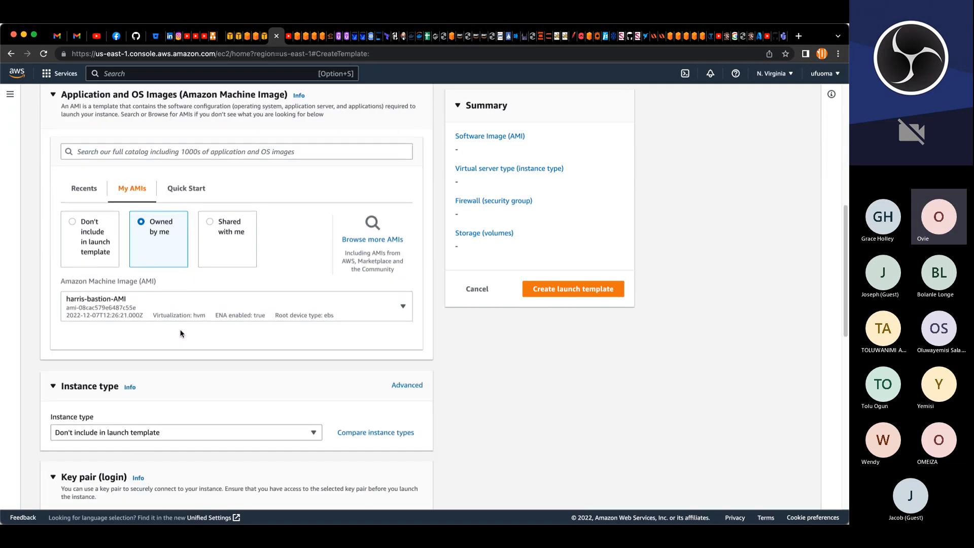
{"action": "left_click", "coordinate": [144, 302]}
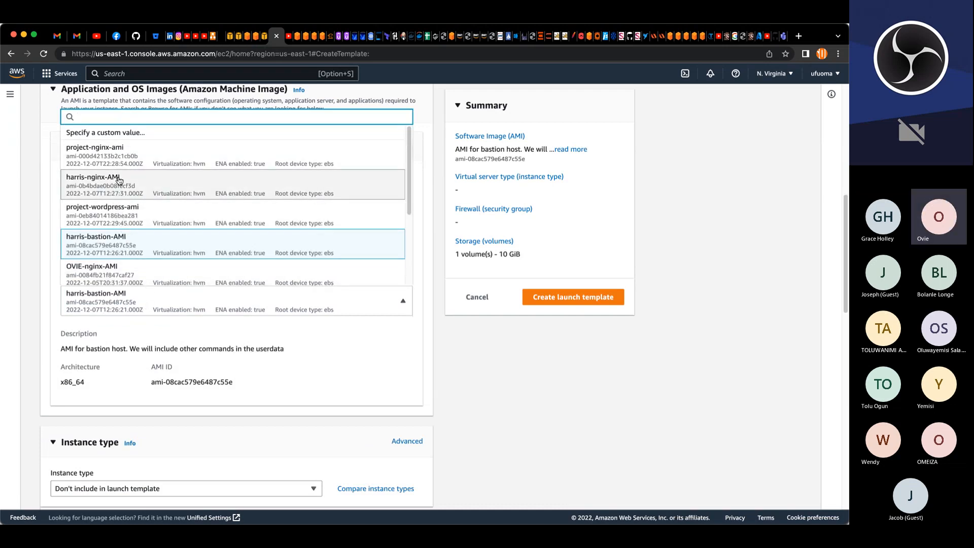
{"action": "scroll", "coordinate": [124, 226], "scroll_direction": "down", "scroll_amount": 2}
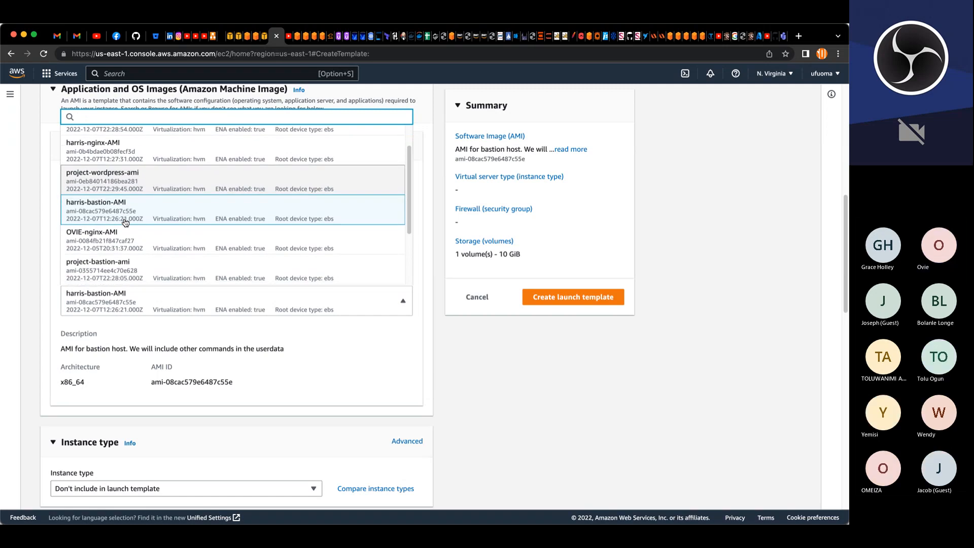
{"action": "scroll", "coordinate": [125, 222], "scroll_direction": "down", "scroll_amount": 3}
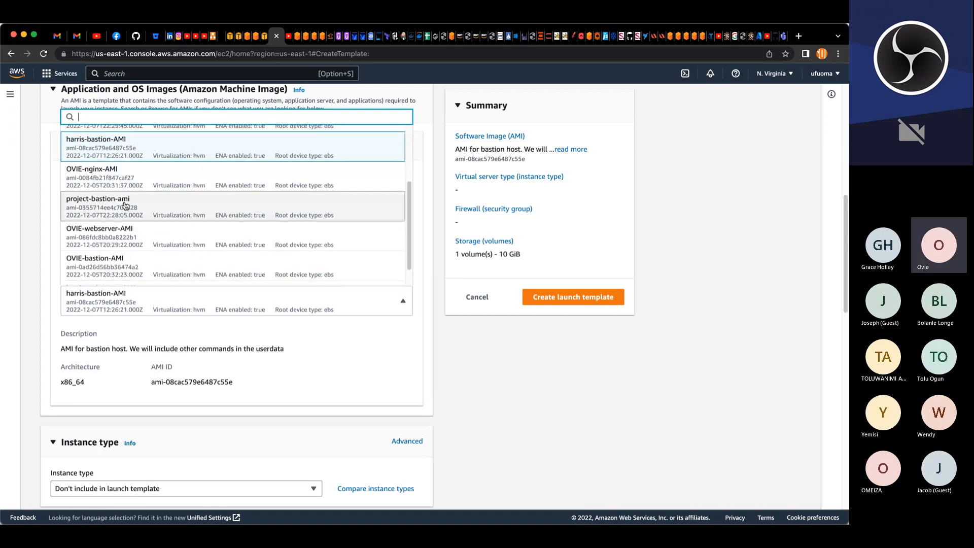
{"action": "left_click", "coordinate": [124, 205]}
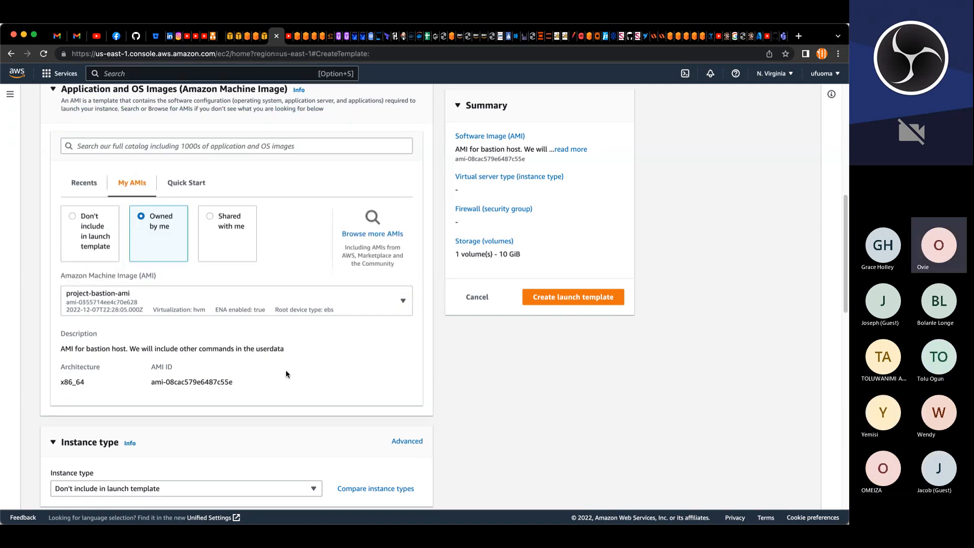
Step: Set the instance type to t2.micro and the key pair to myk8s
{"action": "scroll", "coordinate": [303, 373], "scroll_direction": "down", "scroll_amount": 5}
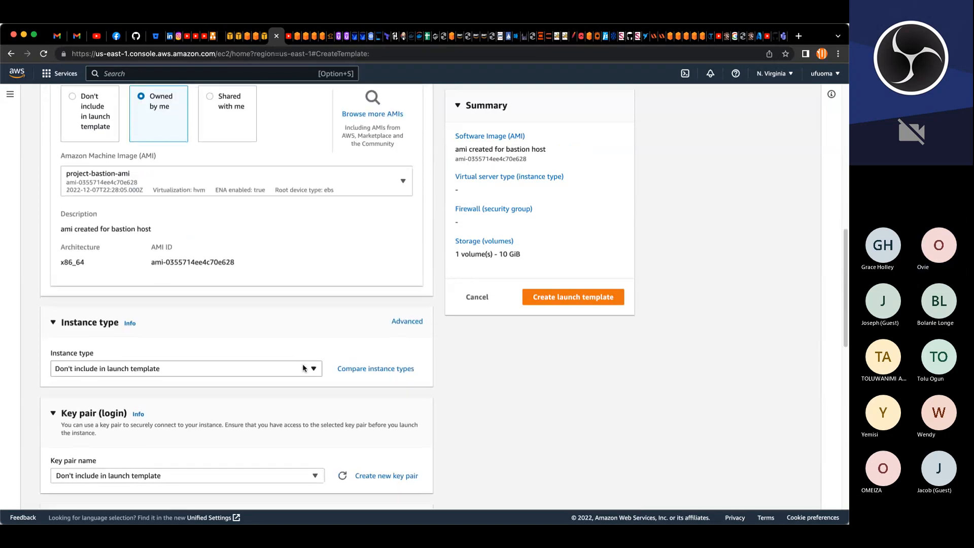
{"action": "scroll", "coordinate": [303, 368], "scroll_direction": "down", "scroll_amount": 8}
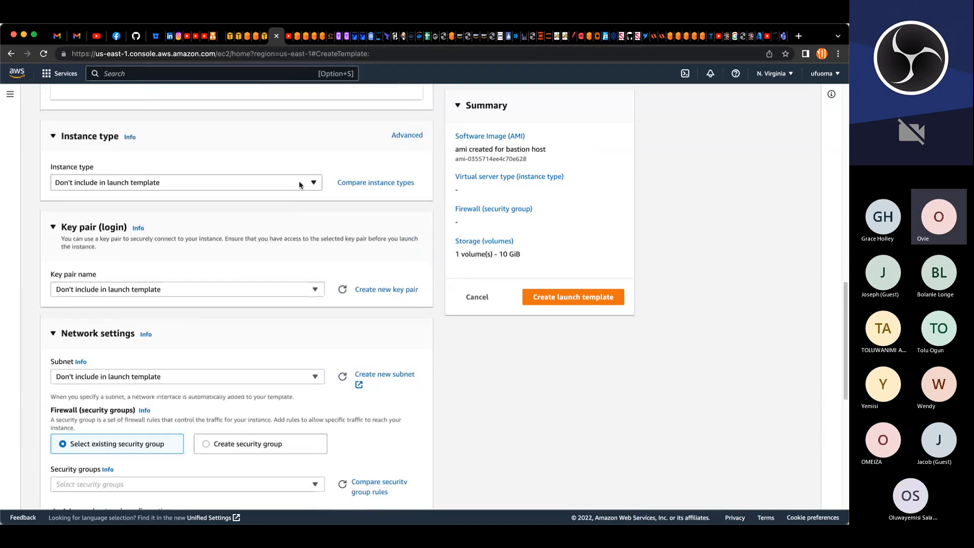
{"action": "left_click", "coordinate": [300, 185]}
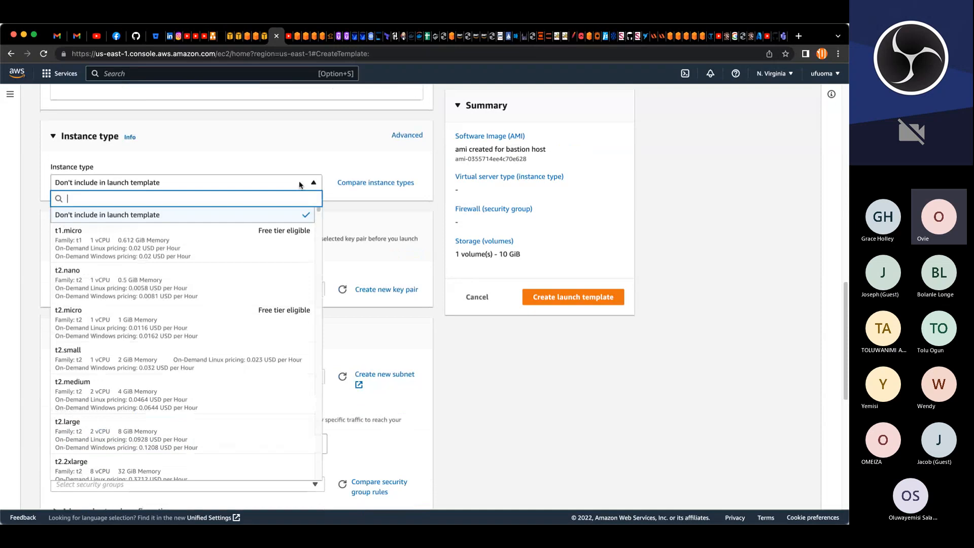
{"action": "left_click", "coordinate": [78, 317]}
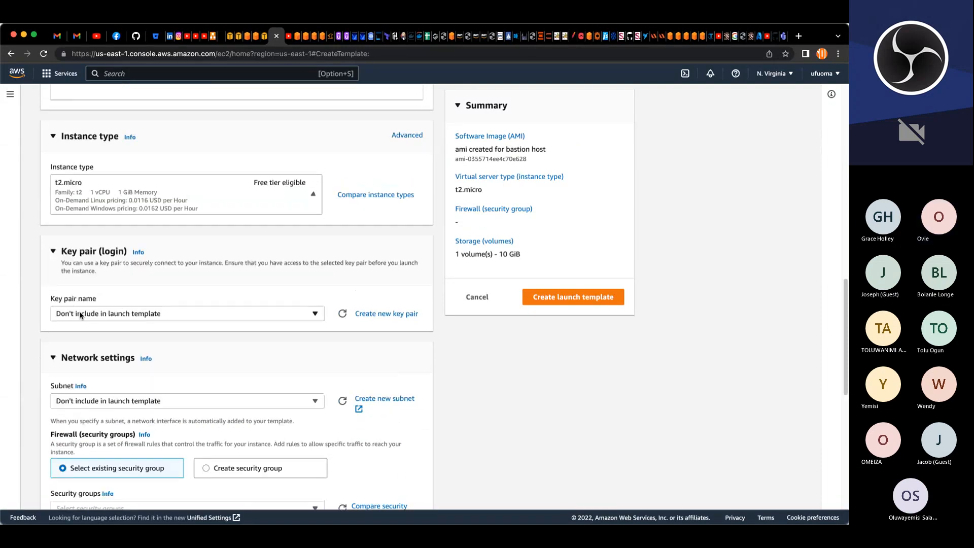
{"action": "left_click", "coordinate": [80, 312]}
{"action": "left_click", "coordinate": [94, 375]}
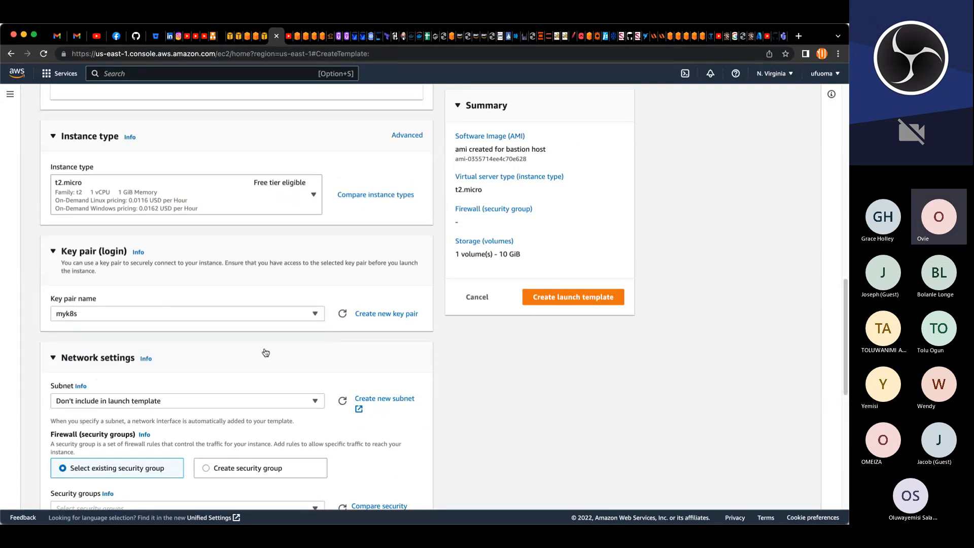
Step: Place the template in subnet project-pub-sub-2 with the existing security group project-bastion-SG
{"action": "scroll", "coordinate": [332, 338], "scroll_direction": "down", "scroll_amount": 5}
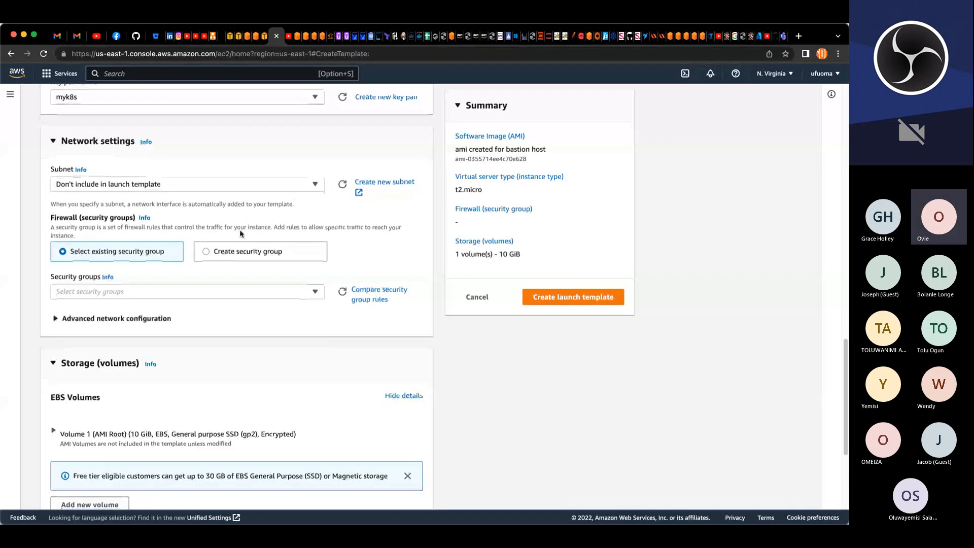
{"action": "left_click", "coordinate": [264, 184]}
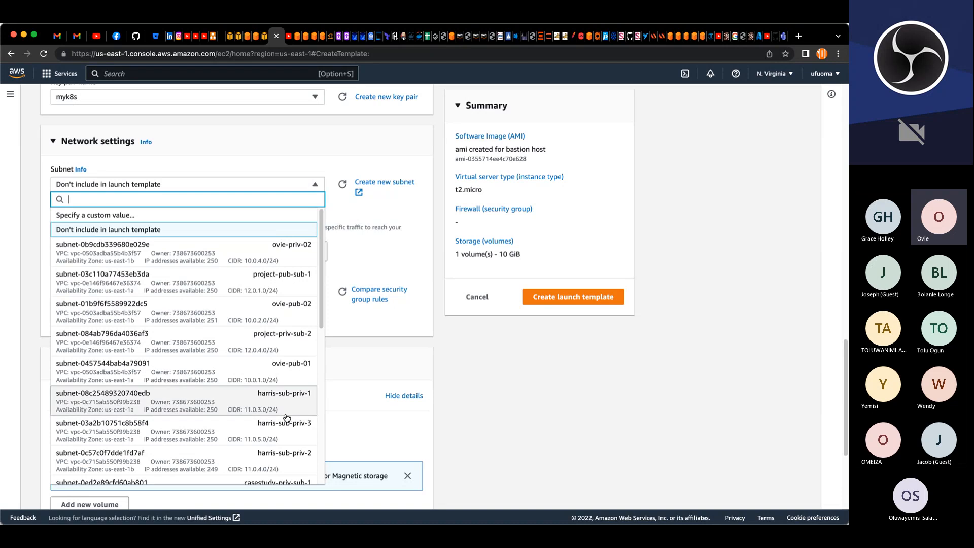
{"action": "scroll", "coordinate": [286, 418], "scroll_direction": "down", "scroll_amount": 1}
{"action": "scroll", "coordinate": [286, 418], "scroll_direction": "down", "scroll_amount": 5}
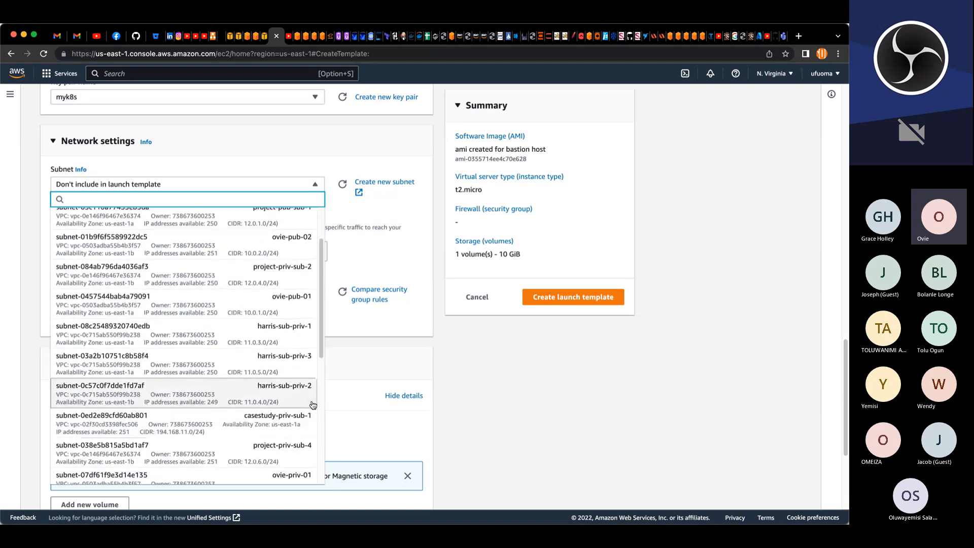
{"action": "scroll", "coordinate": [306, 403], "scroll_direction": "down", "scroll_amount": 3}
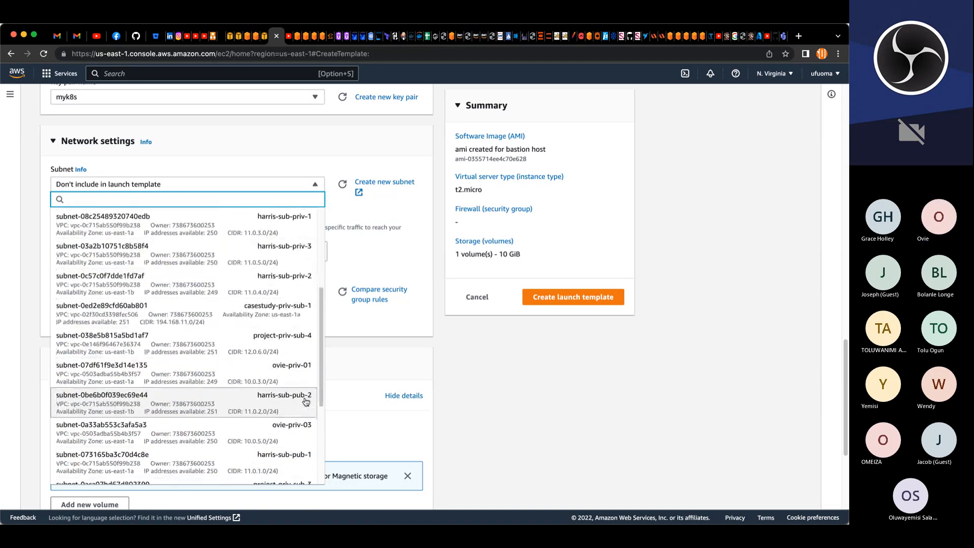
{"action": "scroll", "coordinate": [287, 413], "scroll_direction": "down", "scroll_amount": 3}
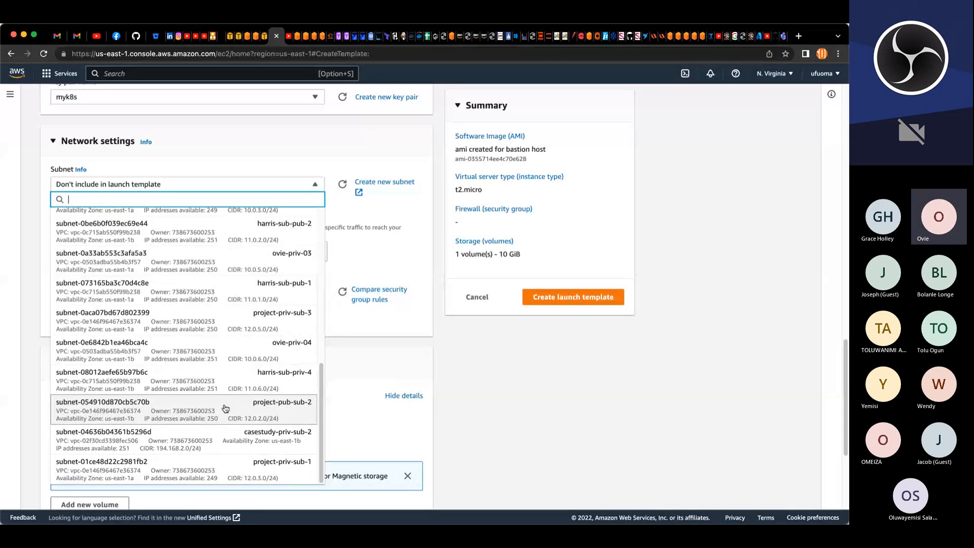
{"action": "left_click", "coordinate": [224, 403]}
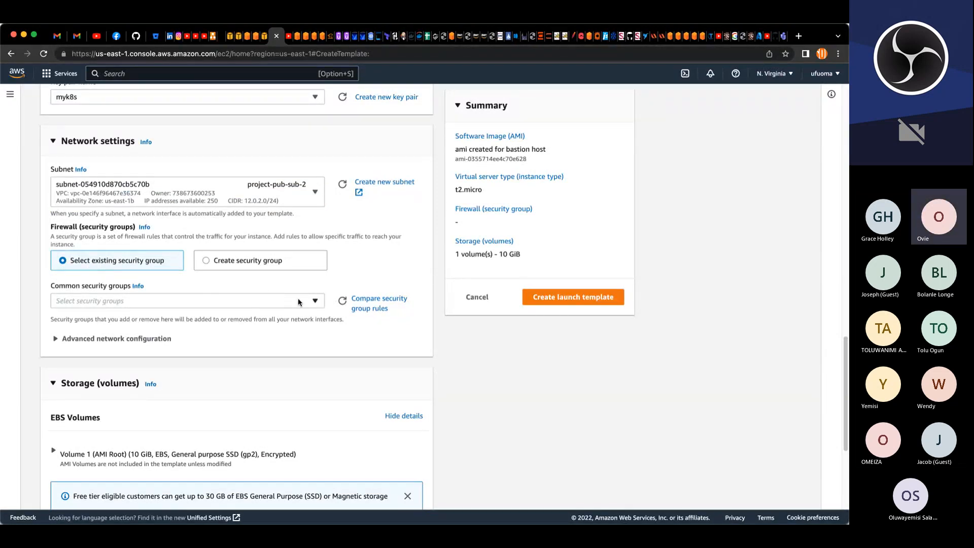
{"action": "left_click", "coordinate": [310, 303]}
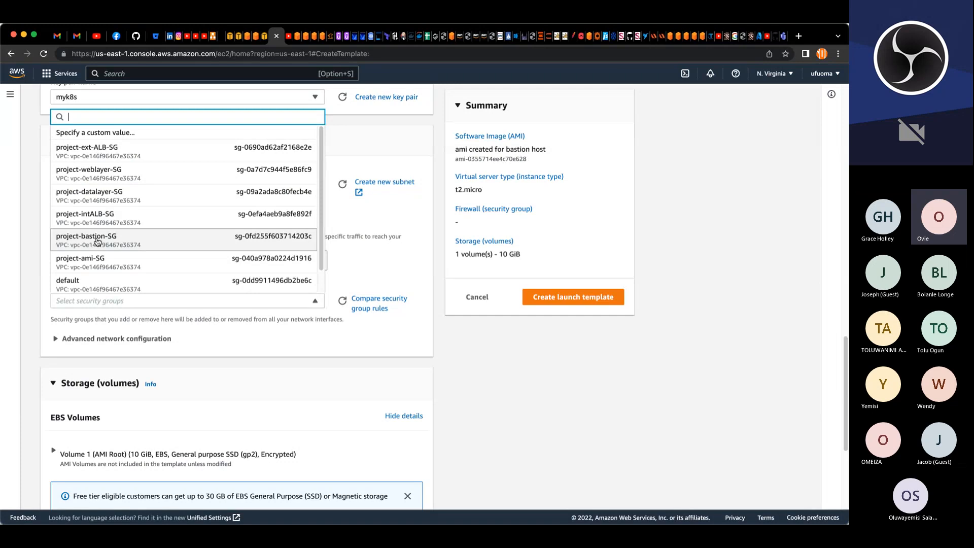
{"action": "left_click", "coordinate": [98, 241]}
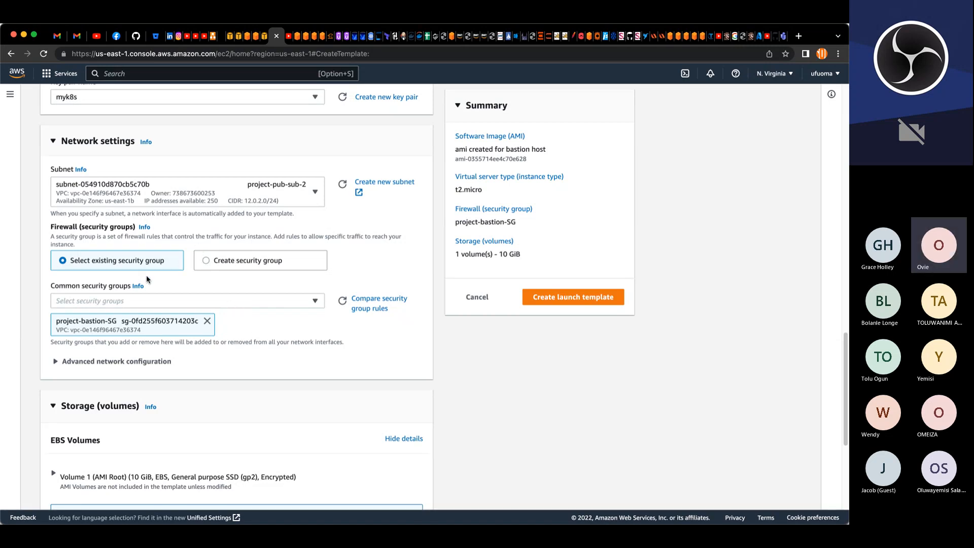
Step: Enable auto-assign public IP in the advanced network configuration
{"action": "scroll", "coordinate": [226, 326], "scroll_direction": "down", "scroll_amount": 5}
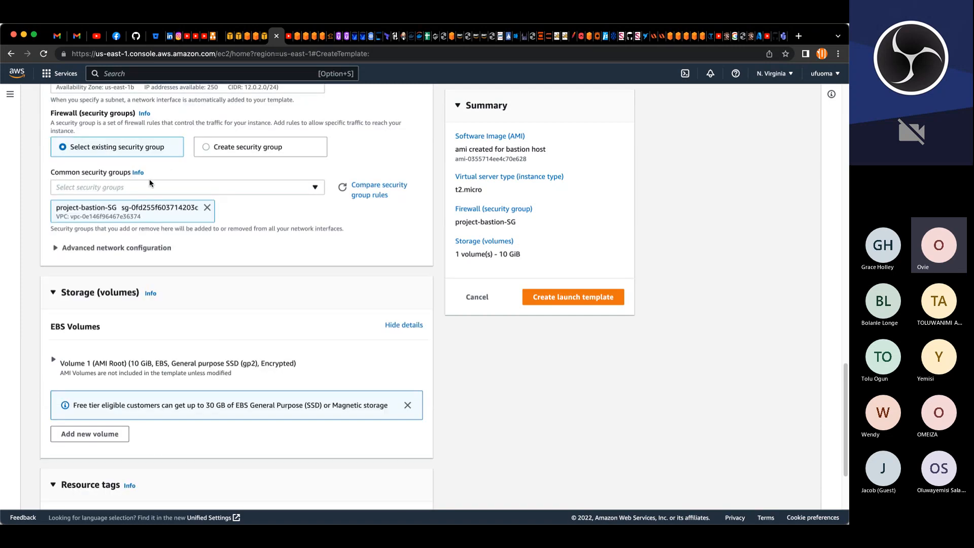
{"action": "left_click", "coordinate": [56, 248]}
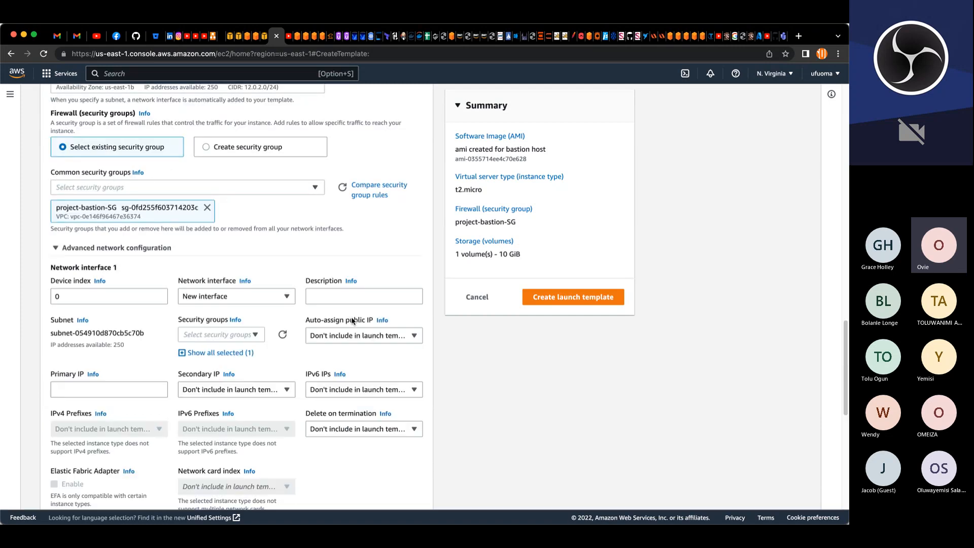
{"action": "left_click", "coordinate": [324, 336]}
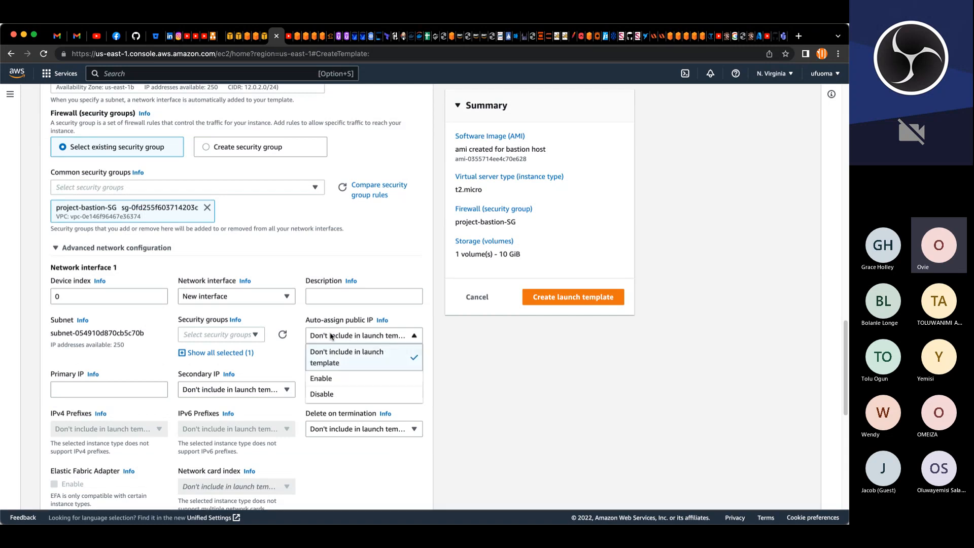
{"action": "left_click", "coordinate": [326, 380]}
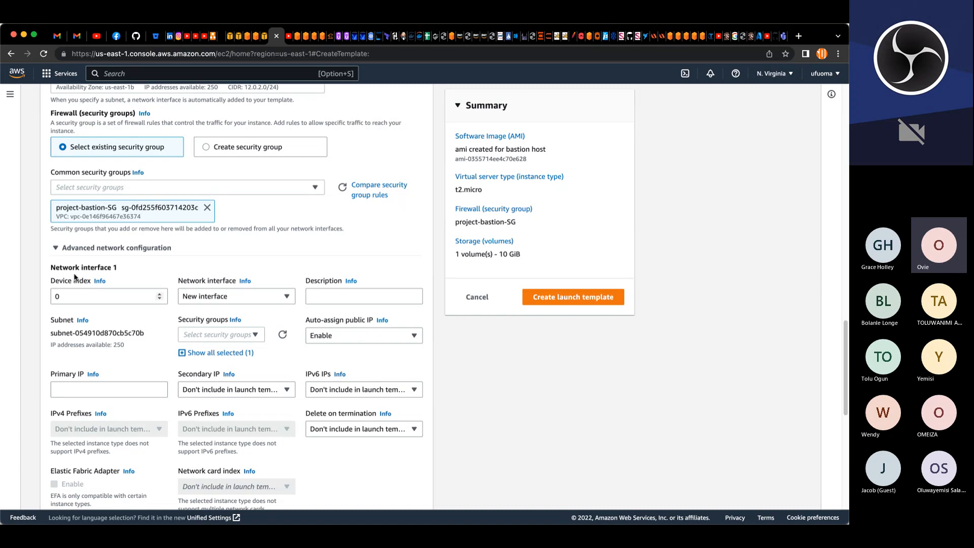
{"action": "left_click", "coordinate": [57, 250]}
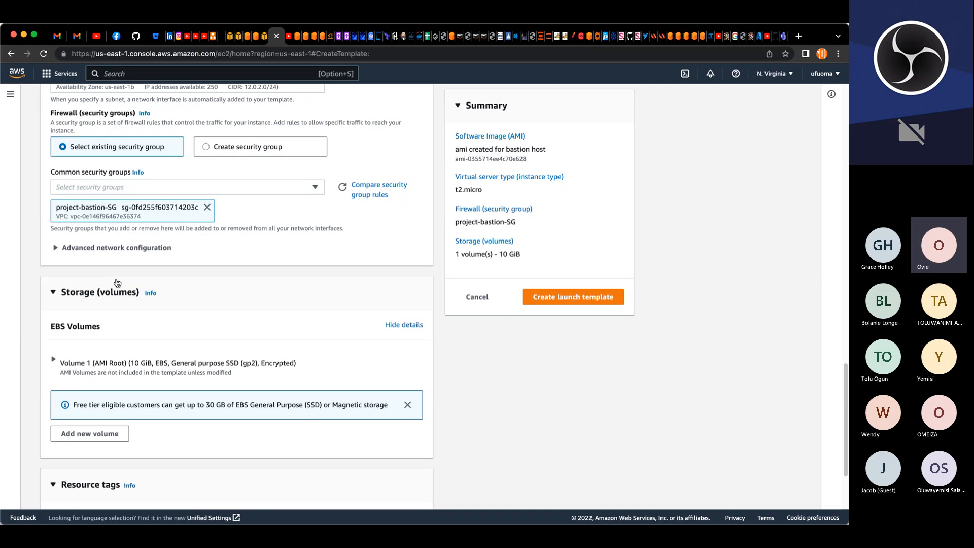
Step: Add a resource tag on instances with key Name and value project-bastion-lt
{"action": "scroll", "coordinate": [116, 279], "scroll_direction": "down", "scroll_amount": 3}
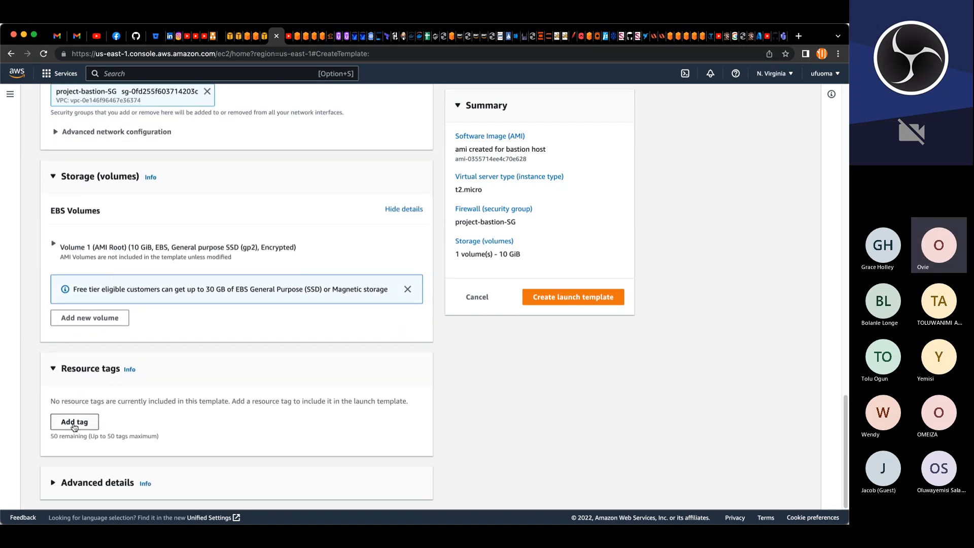
{"action": "left_click", "coordinate": [74, 423]}
{"action": "left_click", "coordinate": [78, 425]}
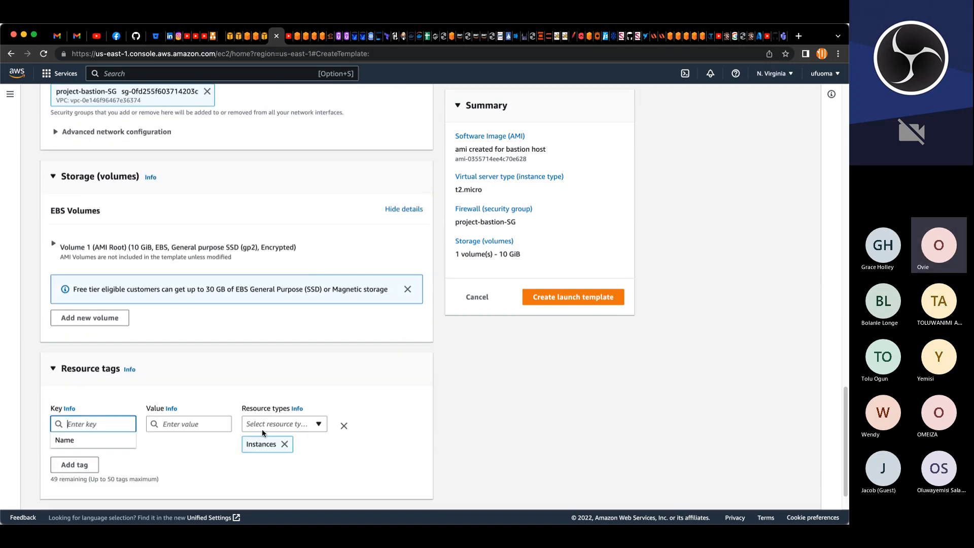
{"action": "left_click", "coordinate": [129, 442]}
{"action": "left_click", "coordinate": [196, 425]}
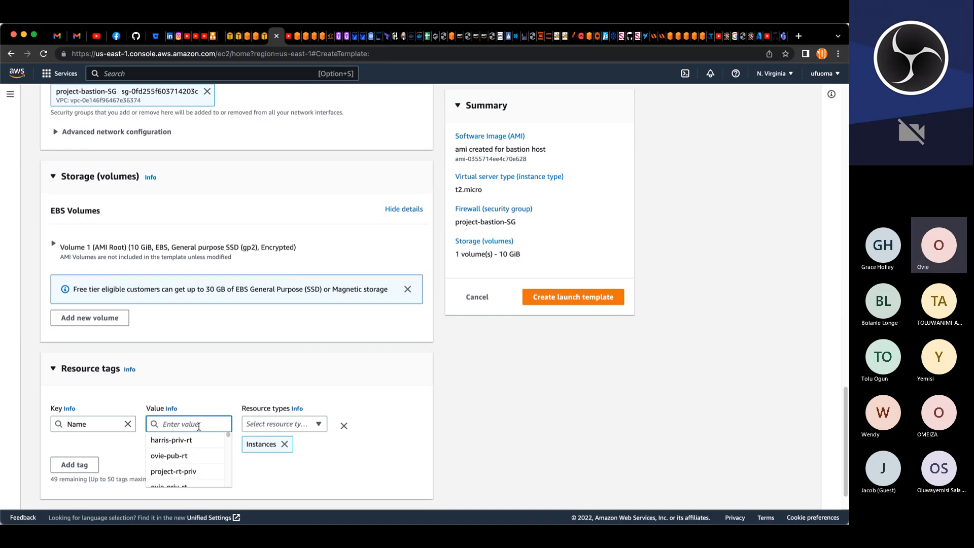
{"action": "scroll", "coordinate": [522, 342], "scroll_direction": "up", "scroll_amount": 1}
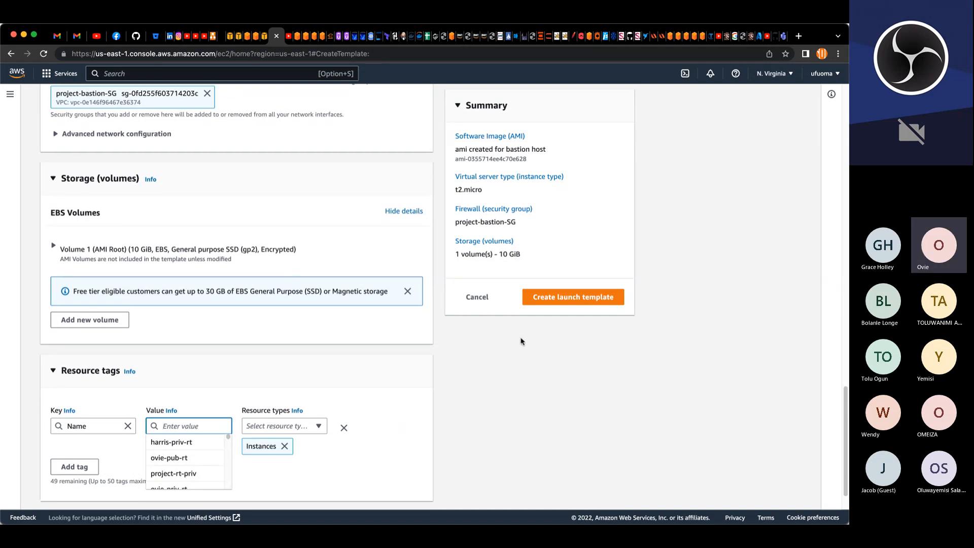
{"action": "scroll", "coordinate": [521, 341], "scroll_direction": "up", "scroll_amount": 15}
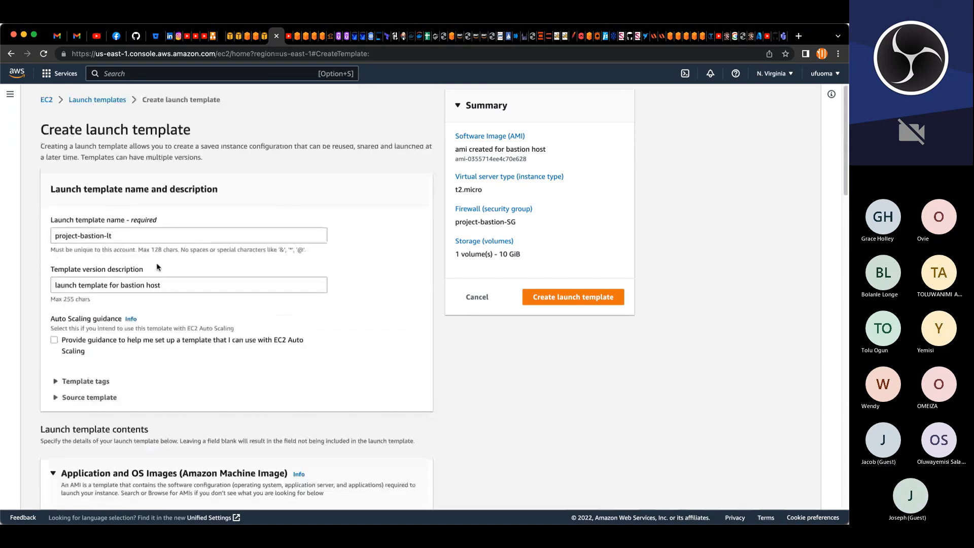
{"action": "triple_click", "coordinate": [78, 235]}
{"action": "key", "text": "super+c"}
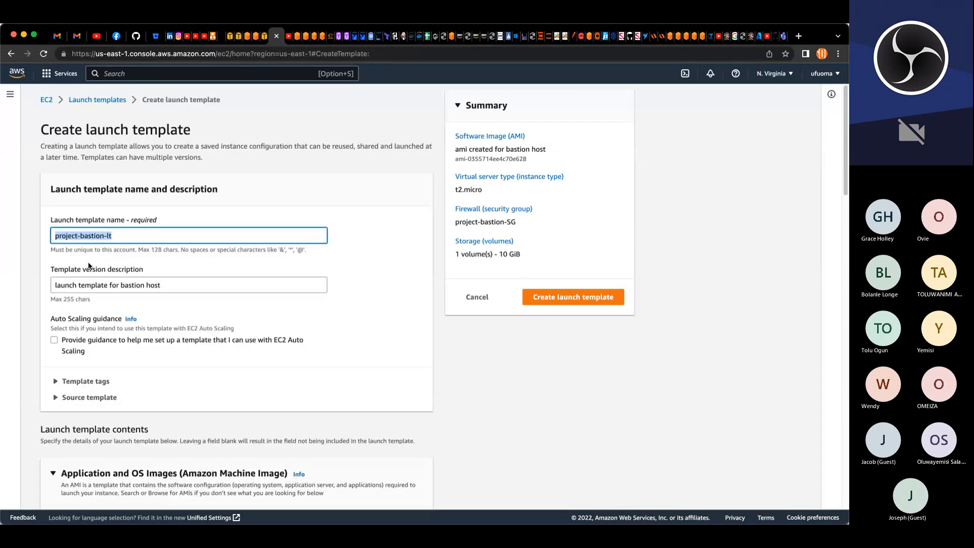
{"action": "scroll", "coordinate": [103, 319], "scroll_direction": "down", "scroll_amount": 10}
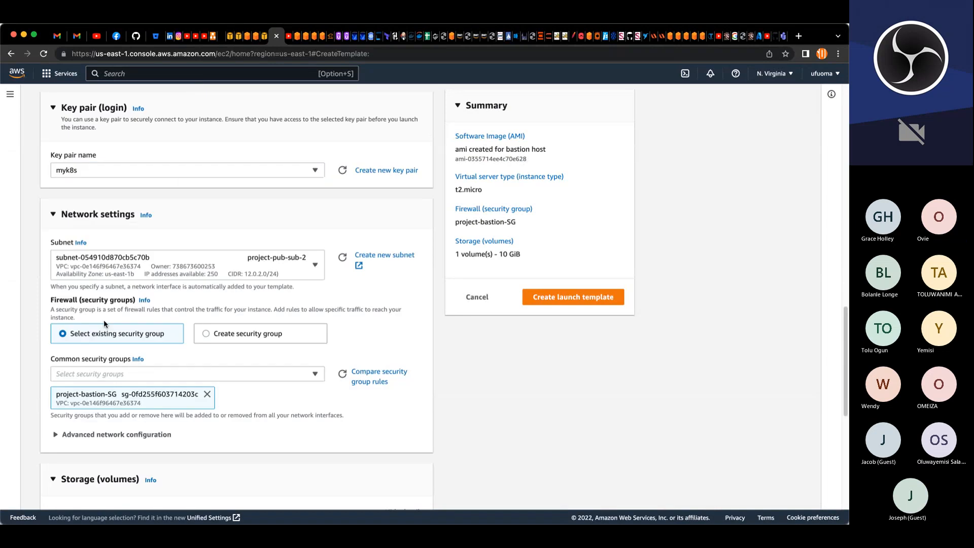
{"action": "scroll", "coordinate": [104, 320], "scroll_direction": "down", "scroll_amount": 7}
{"action": "left_click", "coordinate": [175, 381]}
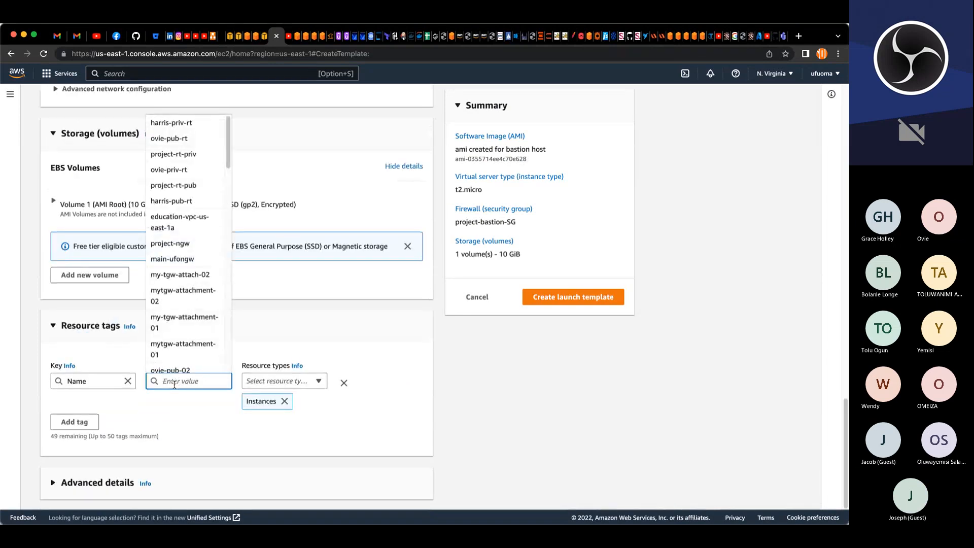
{"action": "key", "text": "super+v"}
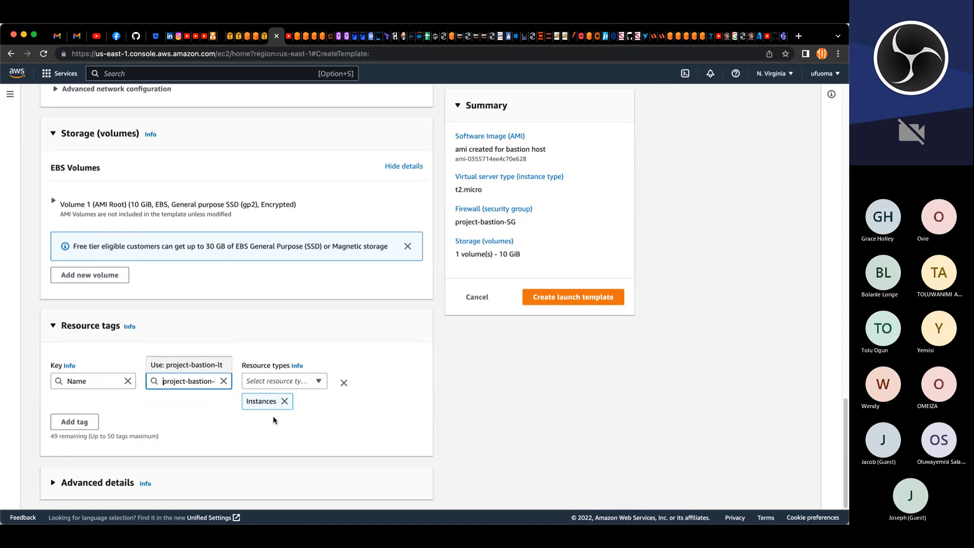
{"action": "left_click", "coordinate": [152, 419]}
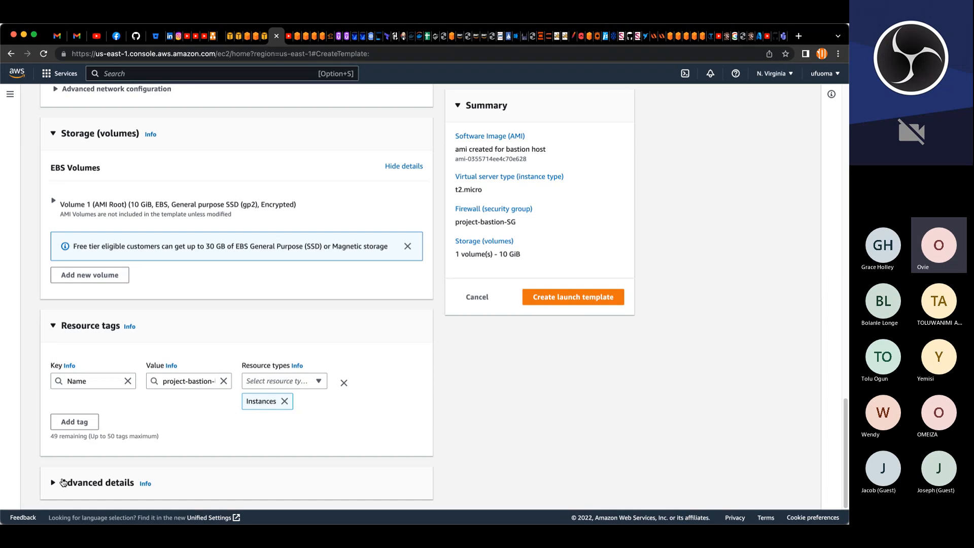
Step: Paste the user data script that installs mysql, git, tmux and ansible into the advanced details
{"action": "left_click", "coordinate": [134, 483]}
{"action": "scroll", "coordinate": [167, 482], "scroll_direction": "down", "scroll_amount": 15}
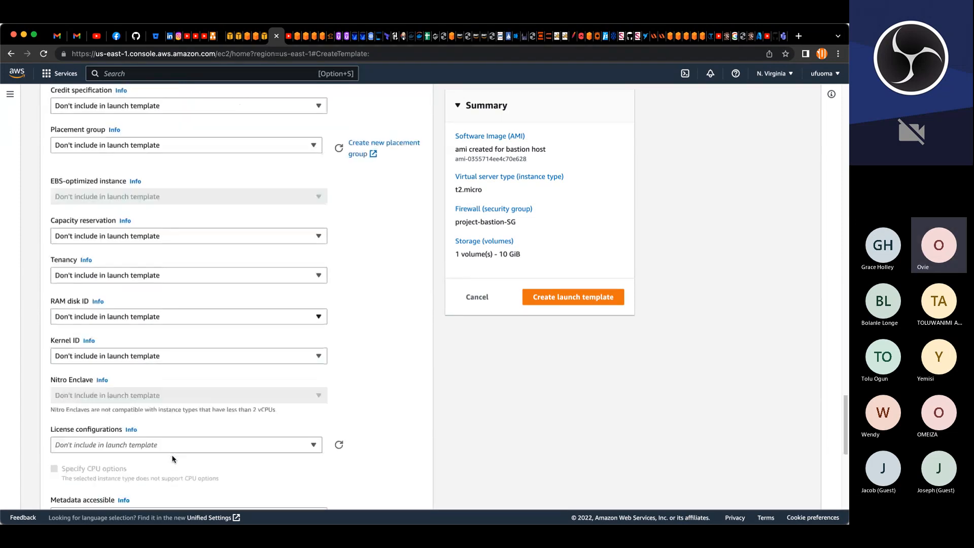
{"action": "scroll", "coordinate": [173, 454], "scroll_direction": "down", "scroll_amount": 7}
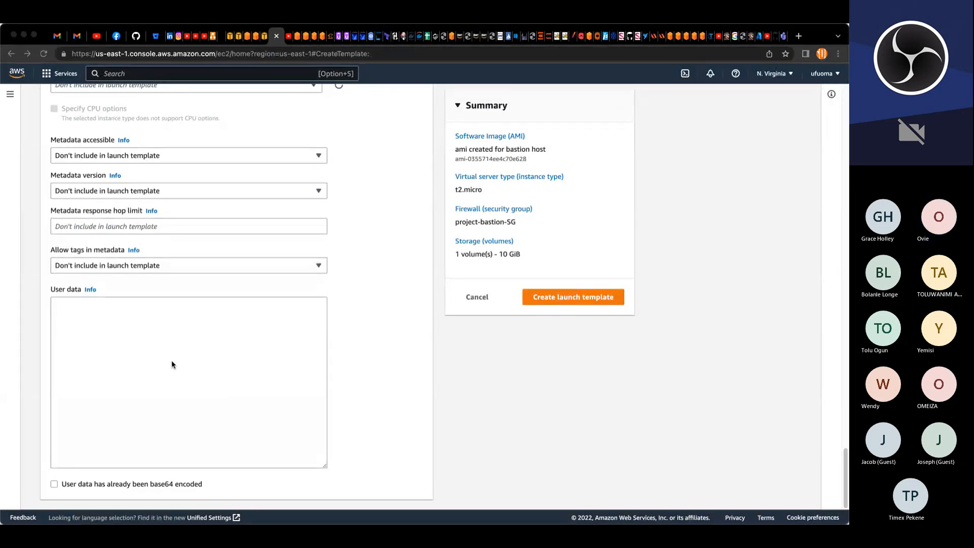
{"action": "left_click", "coordinate": [144, 313]}
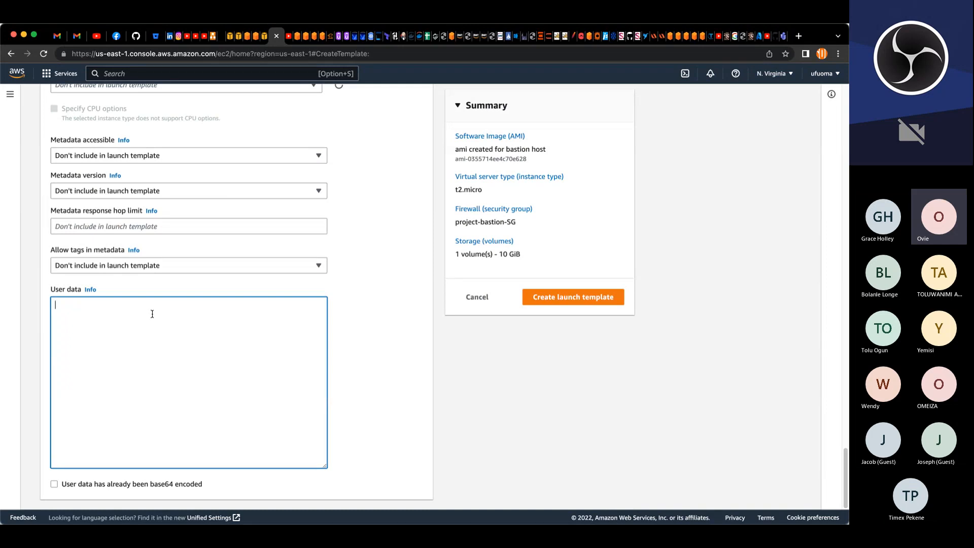
{"action": "type", "text": "#!/bin/bash yum install -y mysql yum install -y git tmux yum install -y ansible"}
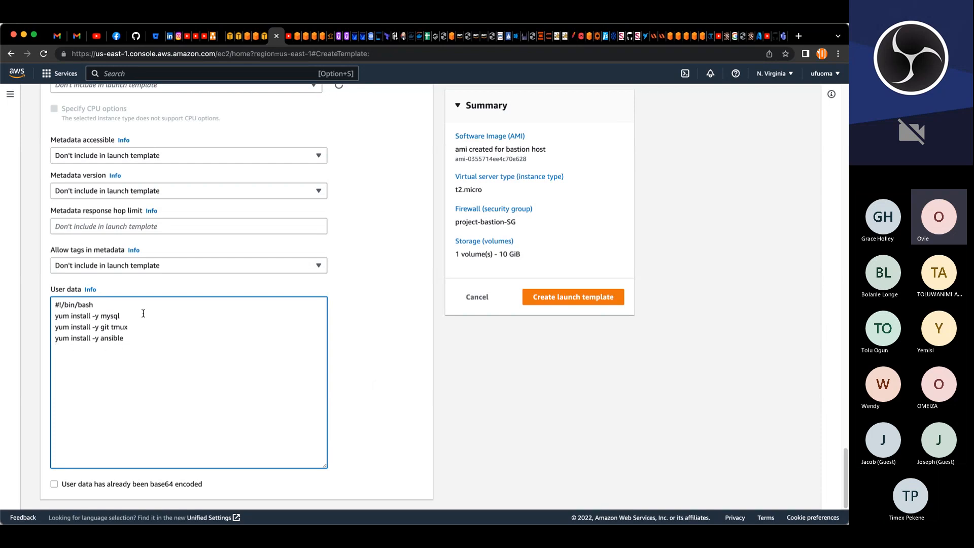
Step: Create the project-bastion-lt launch template and return to the launch templates list
{"action": "left_click", "coordinate": [557, 303]}
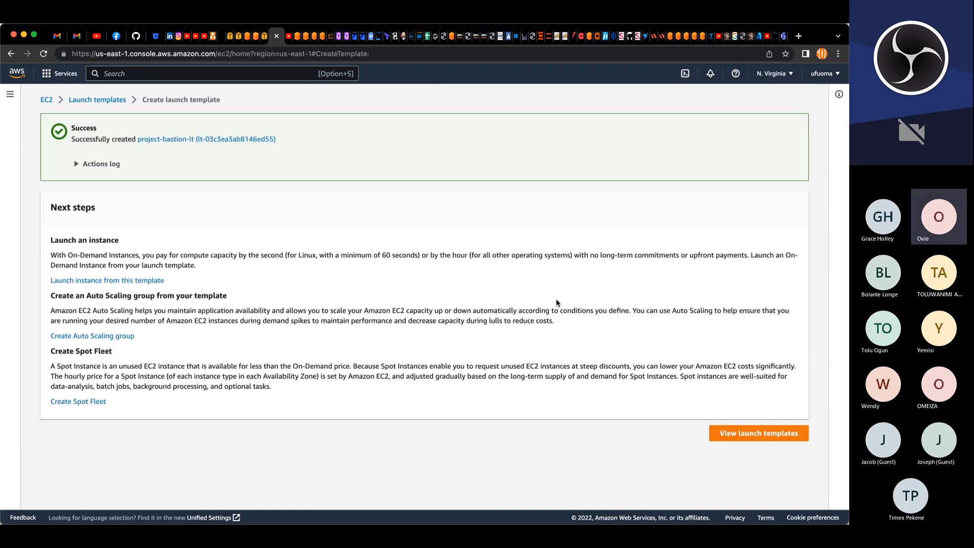
{"action": "left_click", "coordinate": [99, 104]}
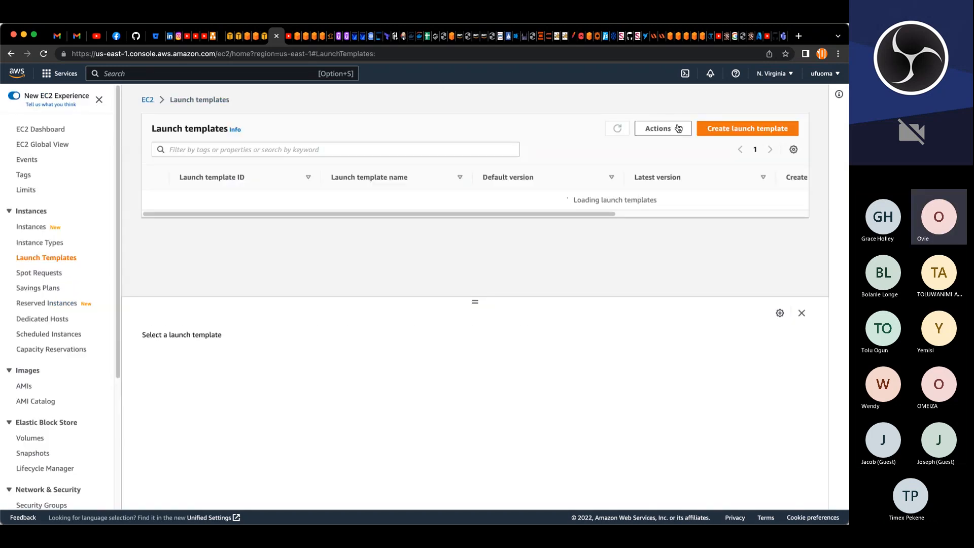
Step: Start a new launch template and name it project-nginx-lt
{"action": "left_click", "coordinate": [704, 130]}
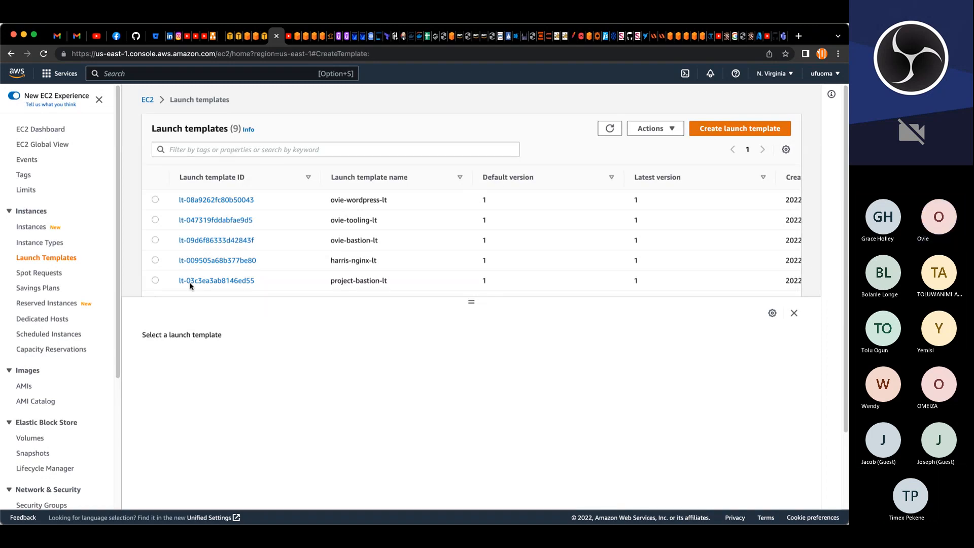
{"action": "type", "text": "#!/bin/bash yum install -y mysql yum install -y git tmux yum install -y ansible"}
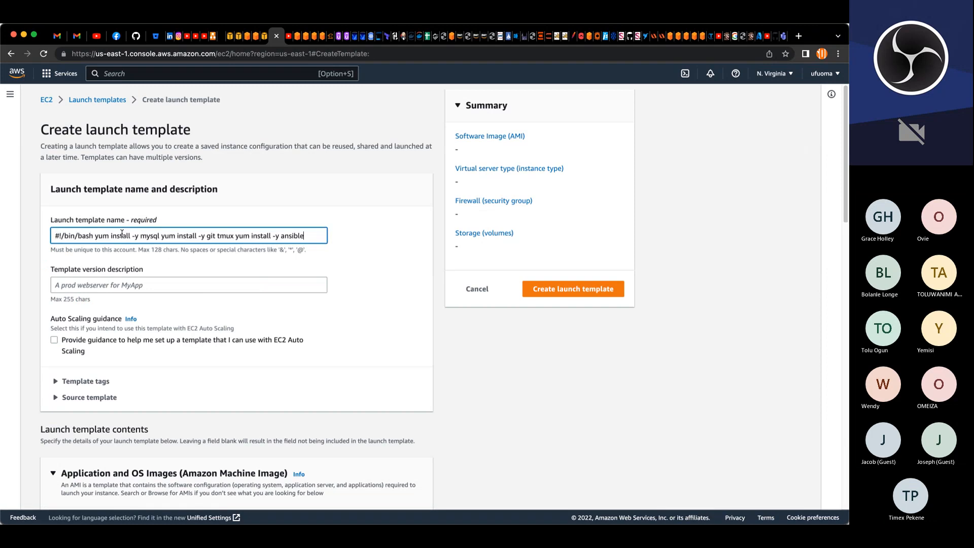
{"action": "key", "text": "super+a"}
{"action": "key", "text": "BackSpace"}
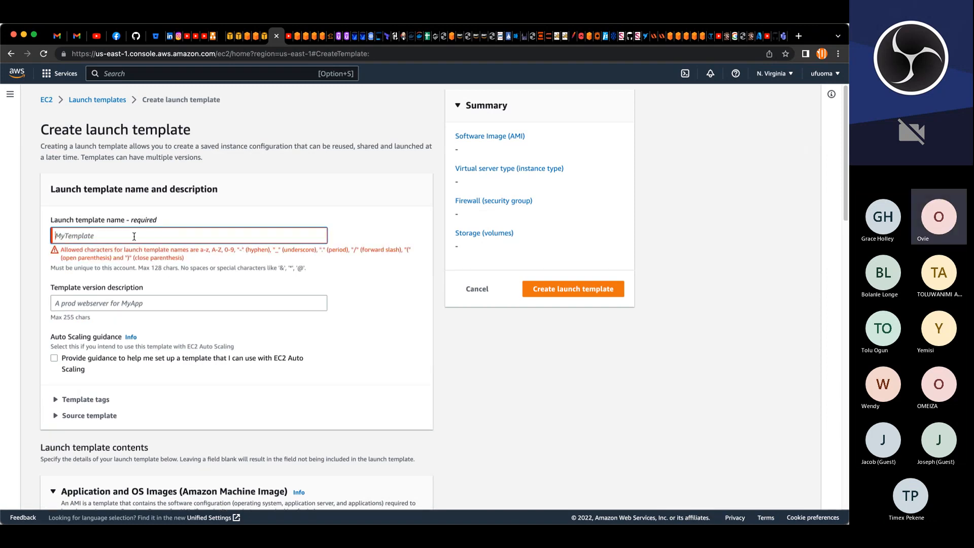
{"action": "type", "text": "p"}
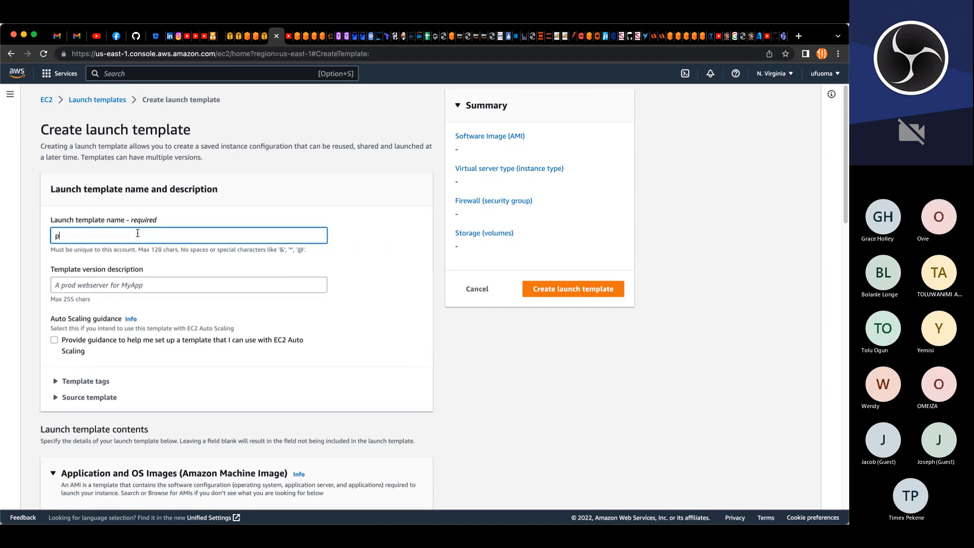
{"action": "type", "text": "roject-"}
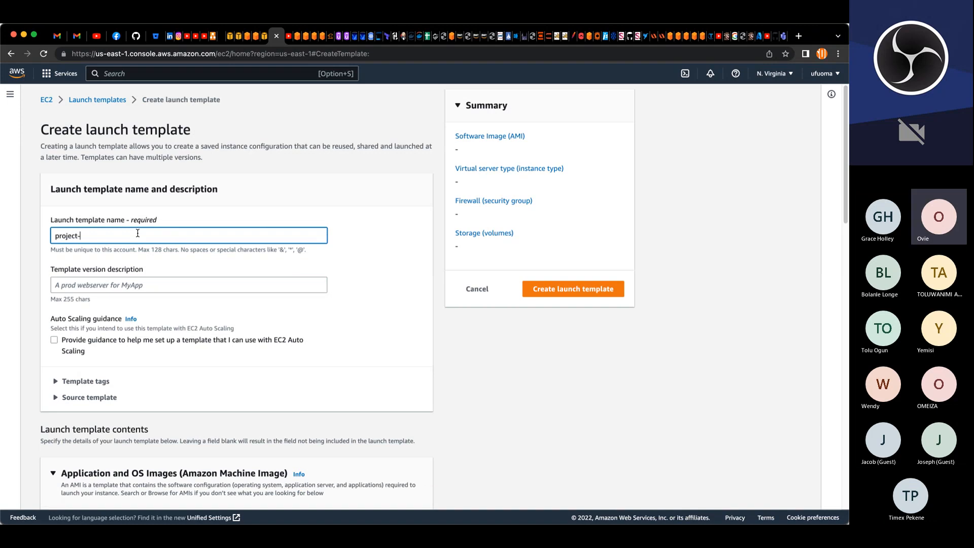
{"action": "type", "text": "nginx-lt"}
Step: Set the template version description to launch template for nginx server
{"action": "left_click", "coordinate": [119, 288]}
{"action": "type", "text": "laucn"}
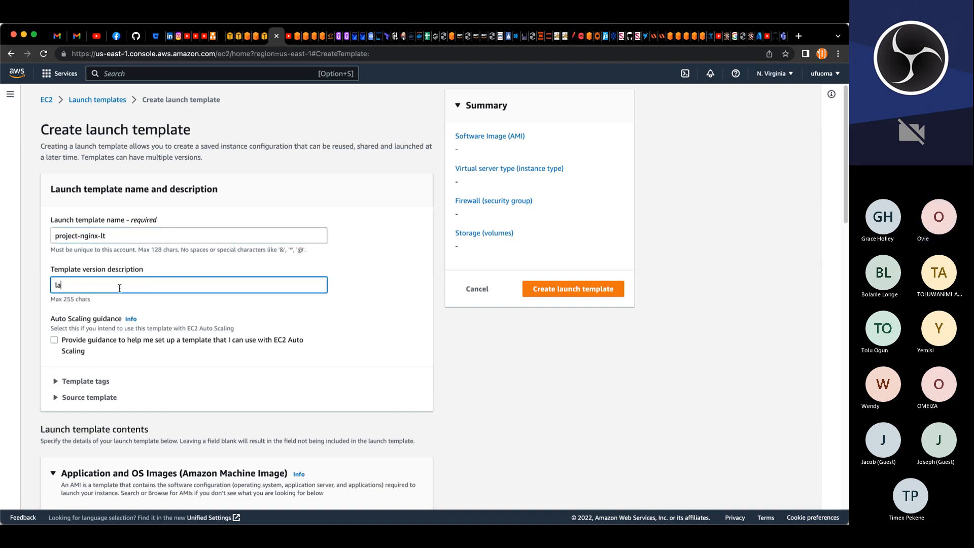
{"action": "key", "text": "BackSpace"}
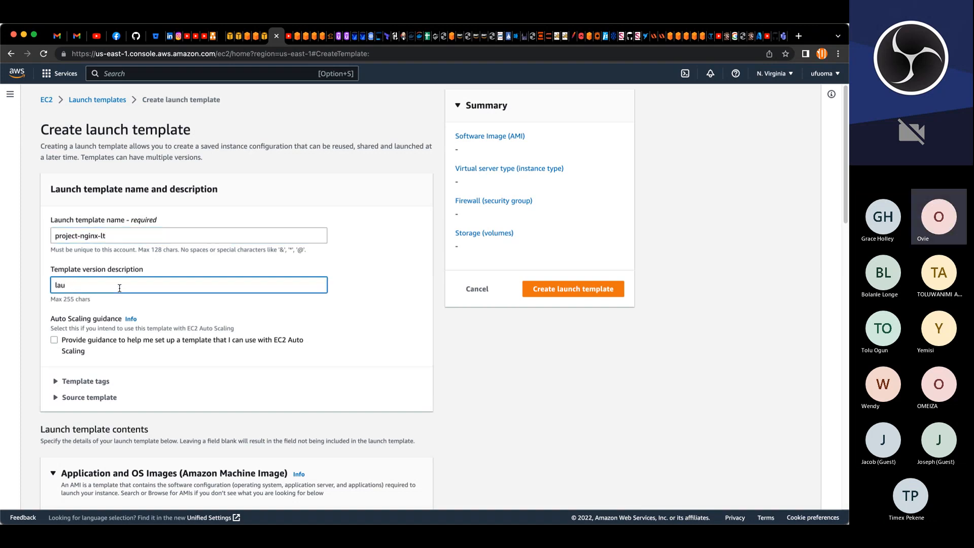
{"action": "type", "text": "nch temp"}
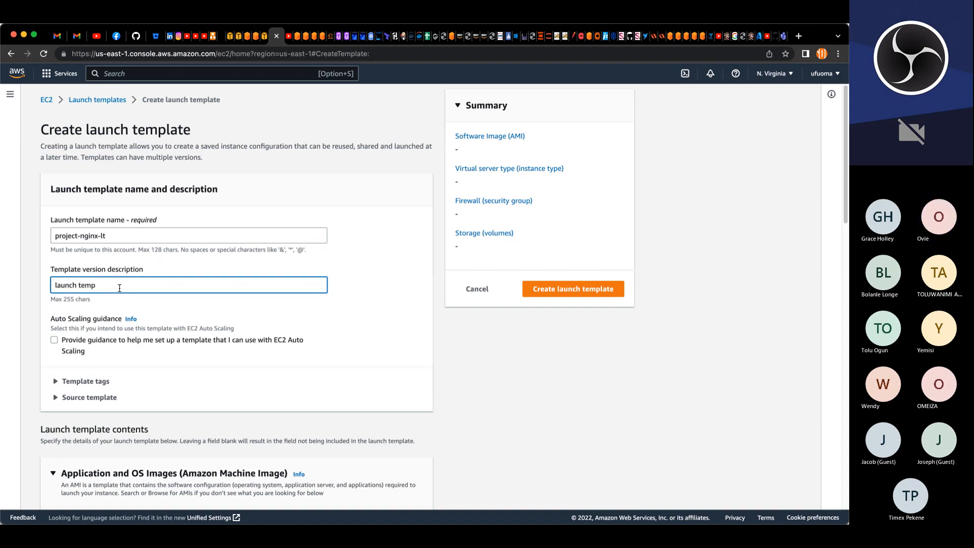
{"action": "type", "text": "late for nginx"}
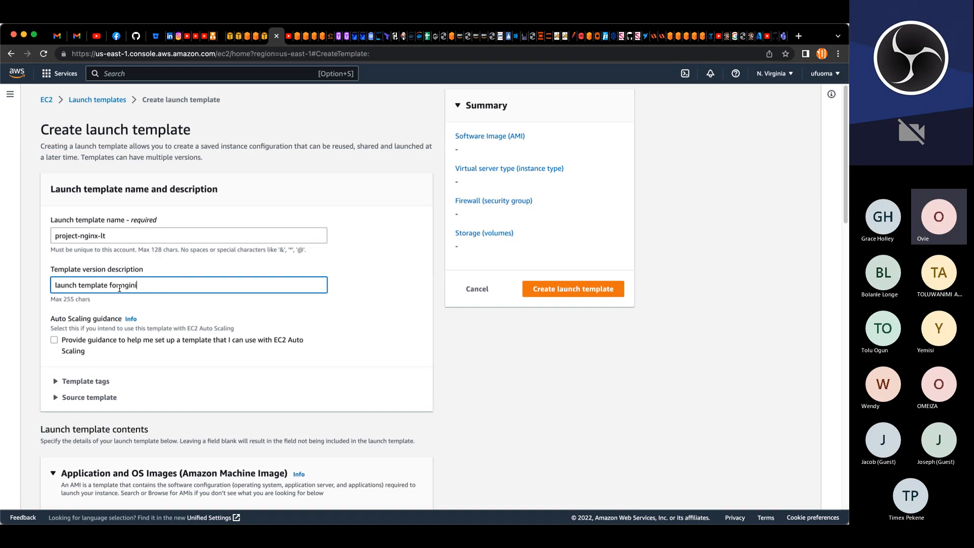
{"action": "key", "text": "BackSpace"}
{"action": "type", "text": "server"}
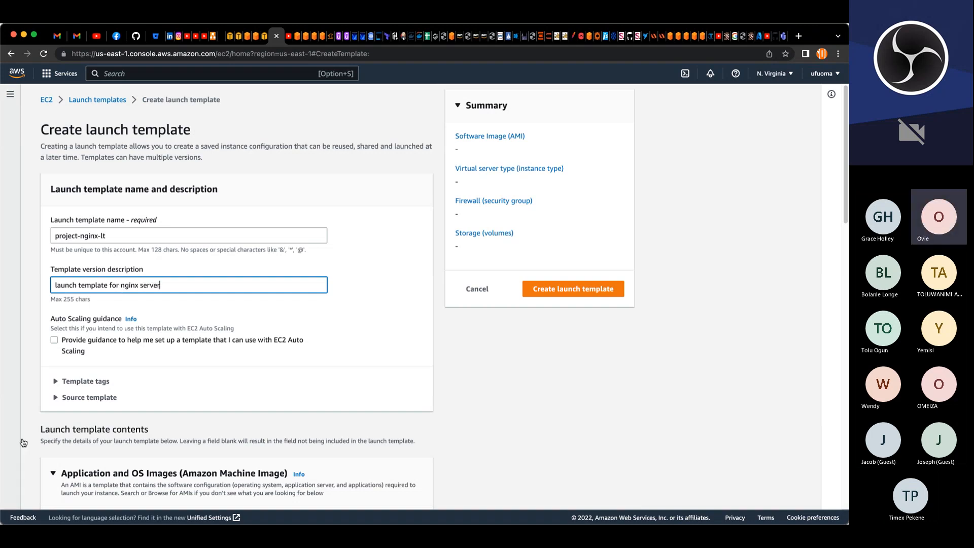
Step: Choose the owned AMI project-nginx-ami as the template's image
{"action": "scroll", "coordinate": [137, 287], "scroll_direction": "down", "scroll_amount": 5}
{"action": "scroll", "coordinate": [137, 287], "scroll_direction": "down", "scroll_amount": 5}
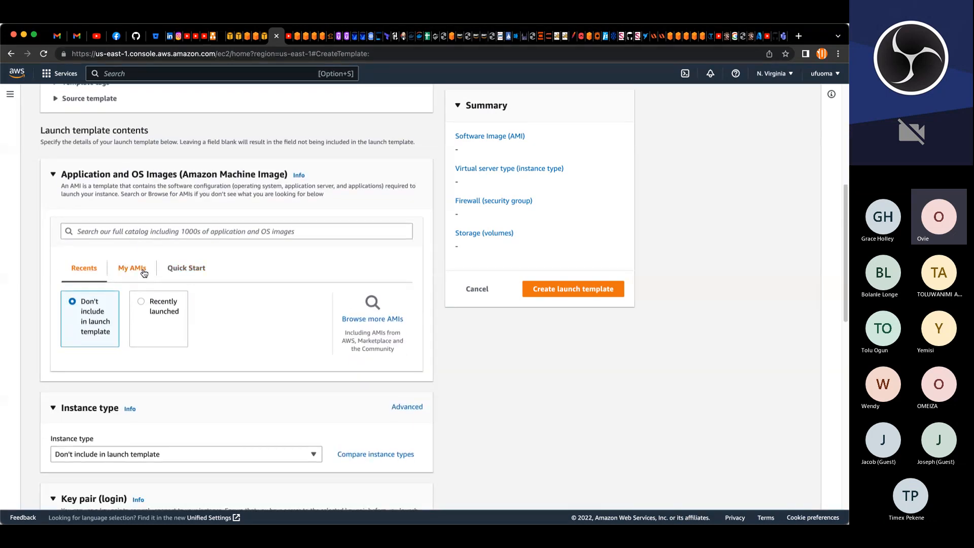
{"action": "left_click", "coordinate": [144, 273]}
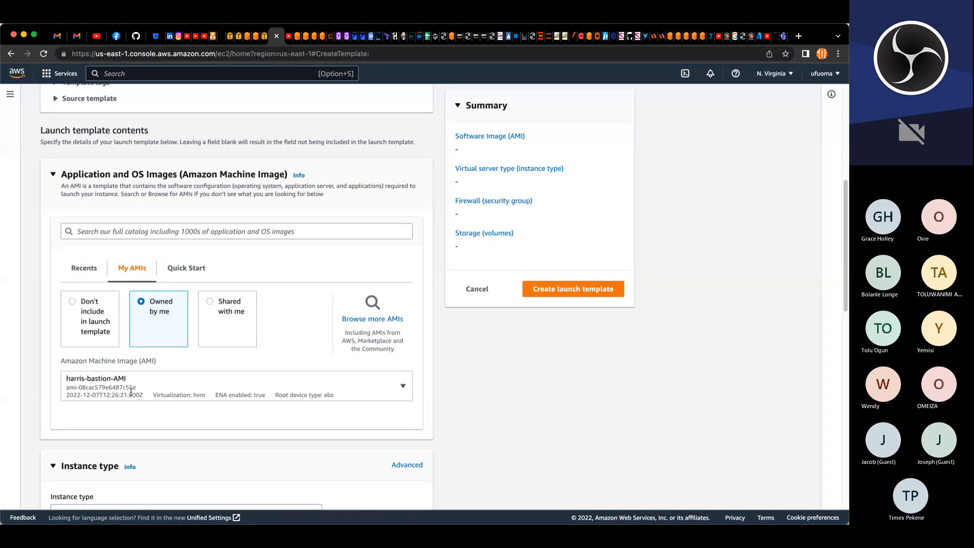
{"action": "left_click", "coordinate": [158, 391]}
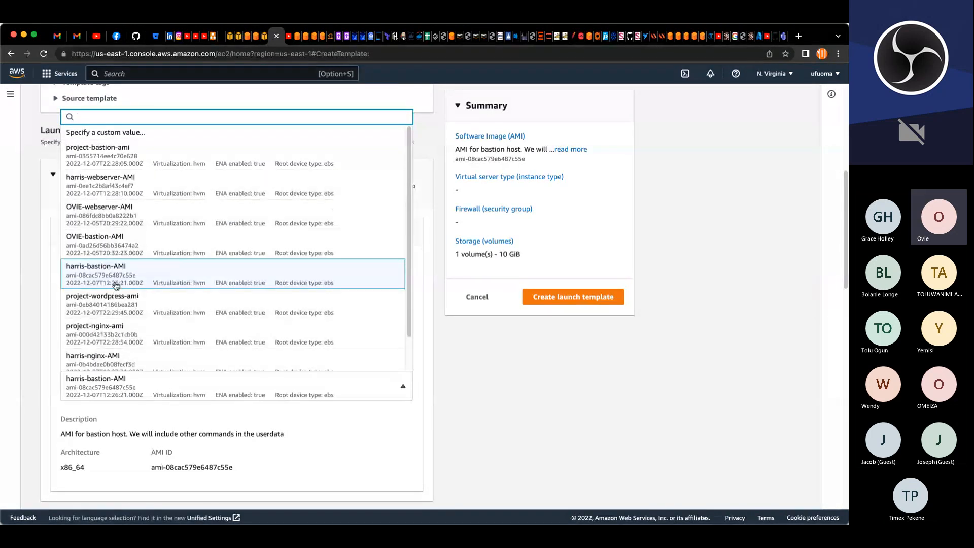
{"action": "type", "text": "p"}
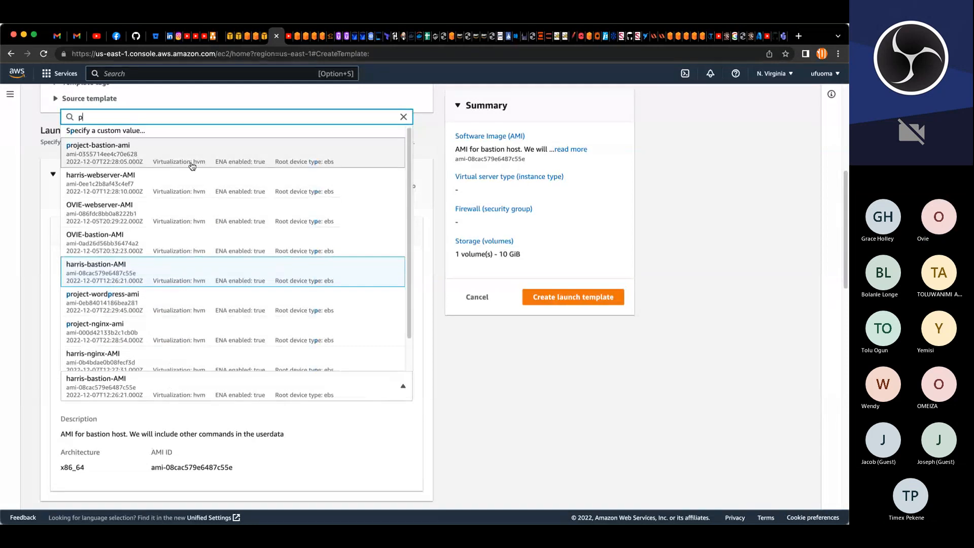
{"action": "type", "text": "ro"}
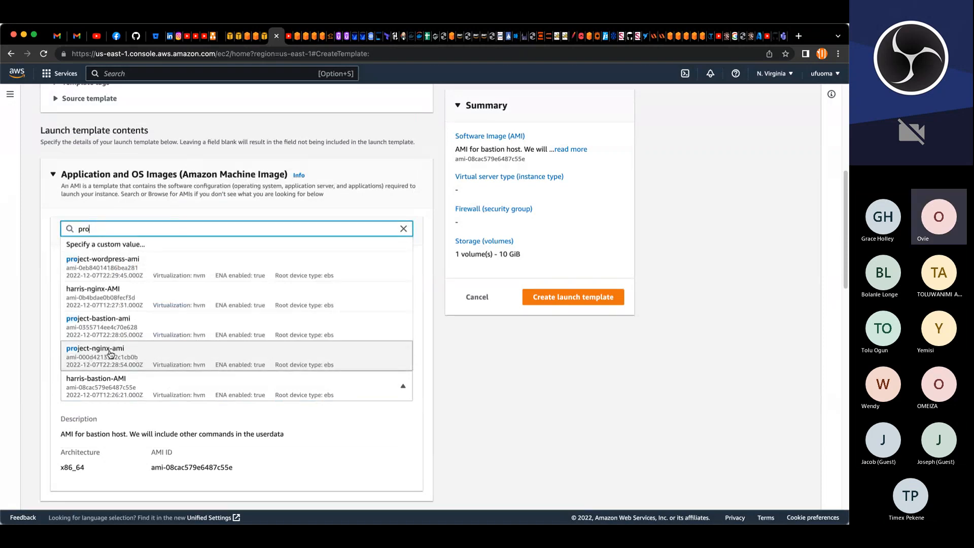
{"action": "left_click", "coordinate": [108, 355]}
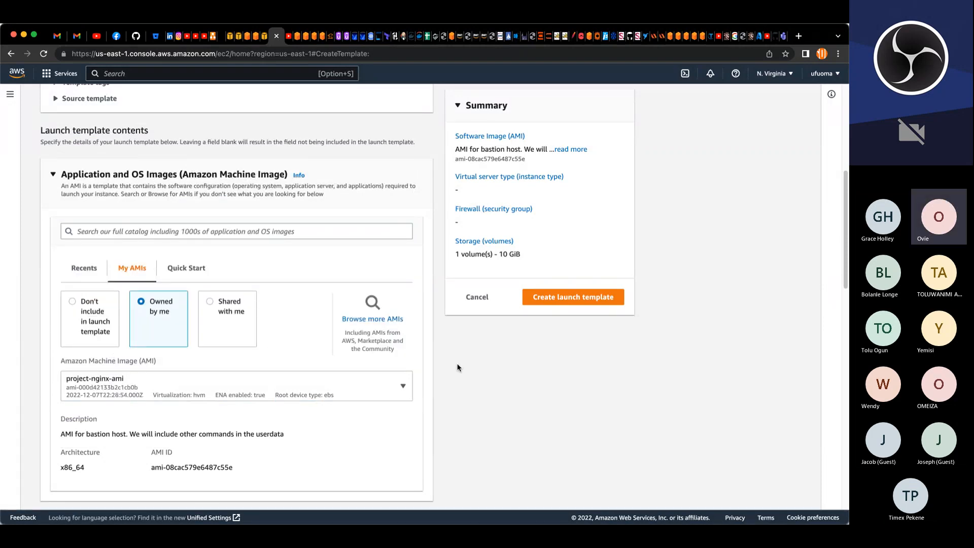
Step: Set the launch template's instance type to t2.micro
{"action": "scroll", "coordinate": [457, 367], "scroll_direction": "down", "scroll_amount": 5}
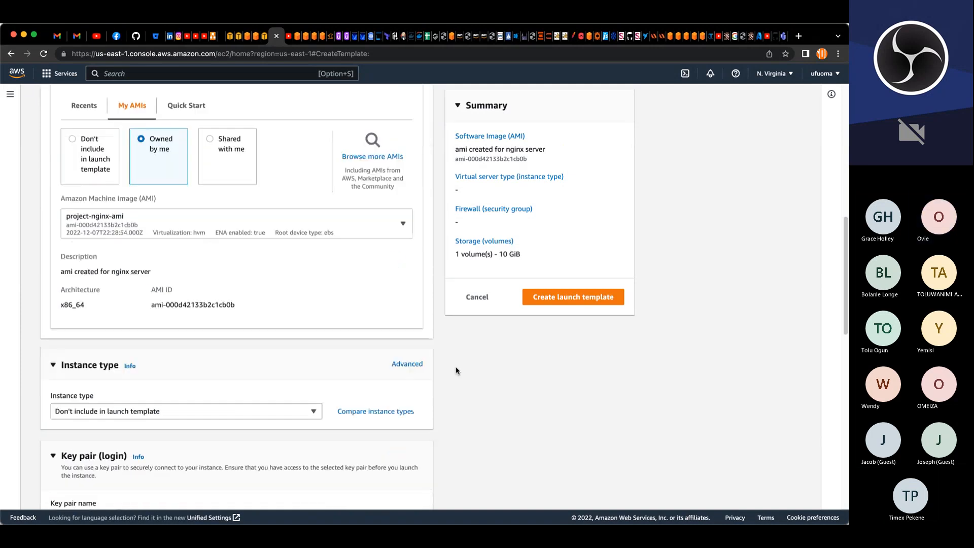
{"action": "scroll", "coordinate": [455, 367], "scroll_direction": "down", "scroll_amount": 4}
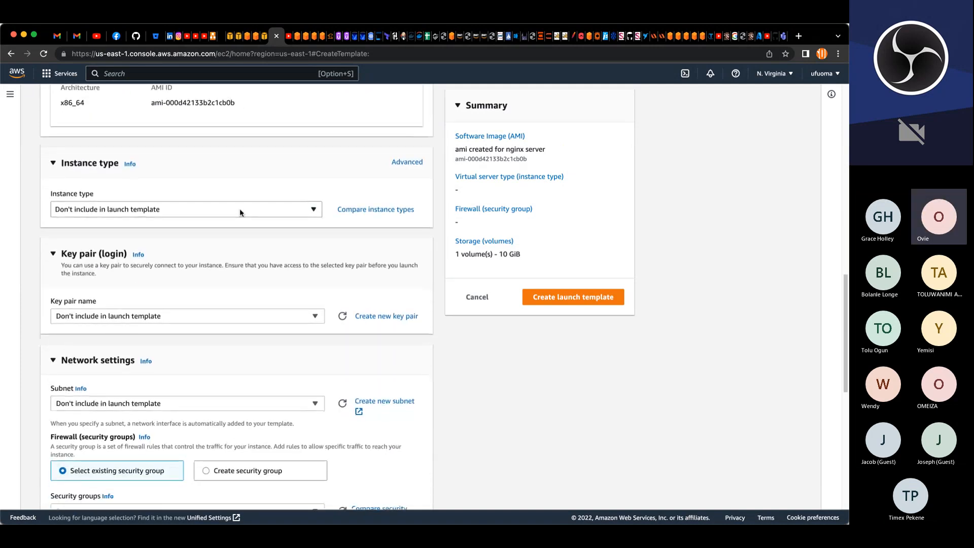
{"action": "left_click", "coordinate": [239, 209]}
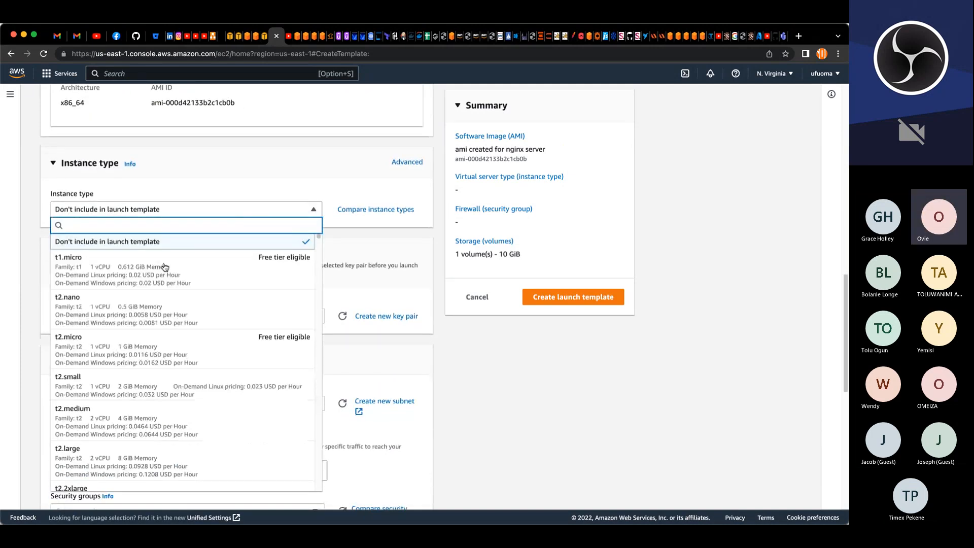
{"action": "left_click", "coordinate": [75, 306]}
{"action": "left_click", "coordinate": [108, 229]}
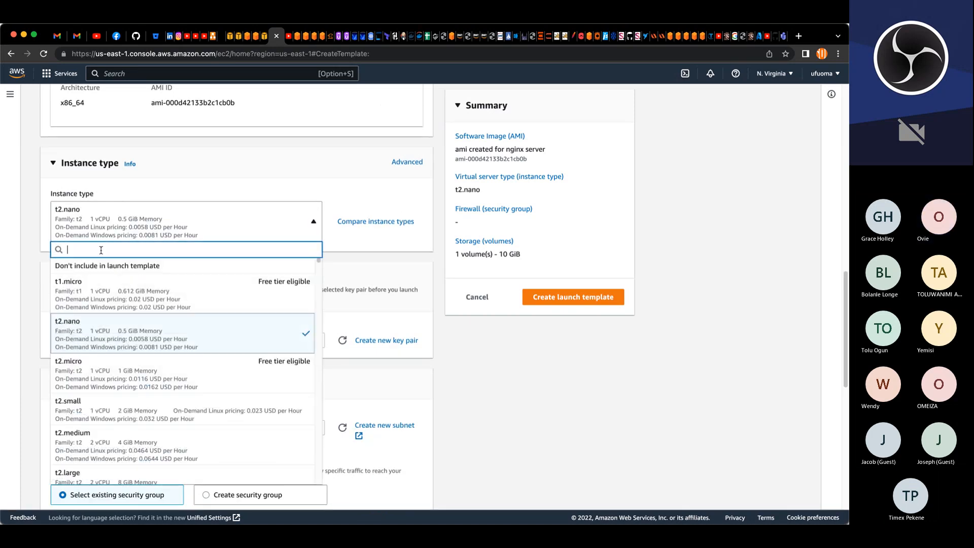
{"action": "left_click", "coordinate": [81, 364]}
Step: Select the myk8s key pair and the project-pub-sub-1 subnet for the template
{"action": "left_click", "coordinate": [100, 345]}
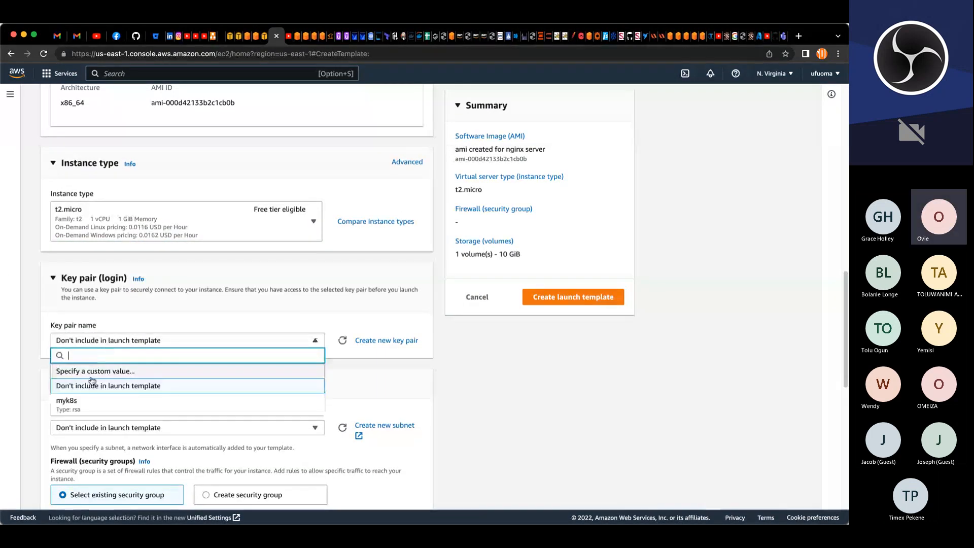
{"action": "left_click", "coordinate": [91, 404]}
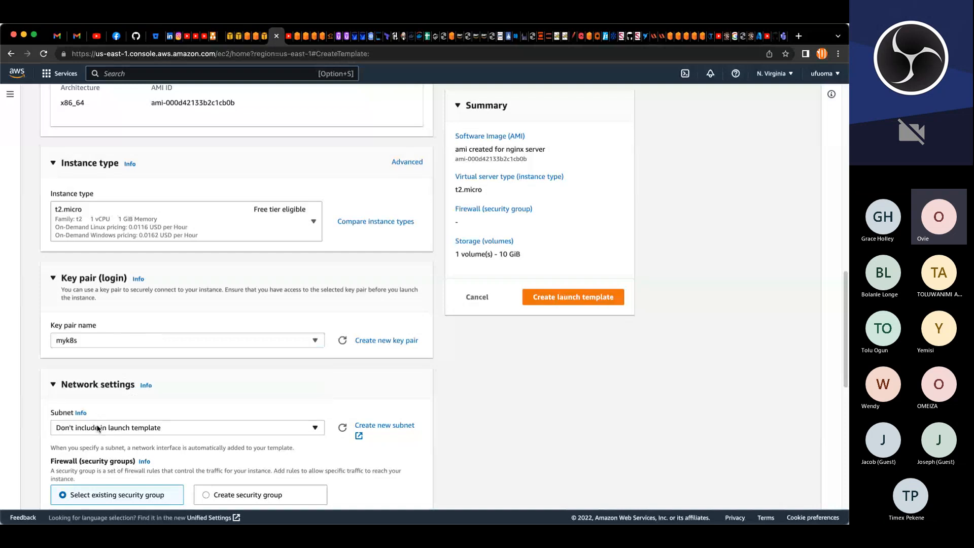
{"action": "left_click", "coordinate": [97, 429]}
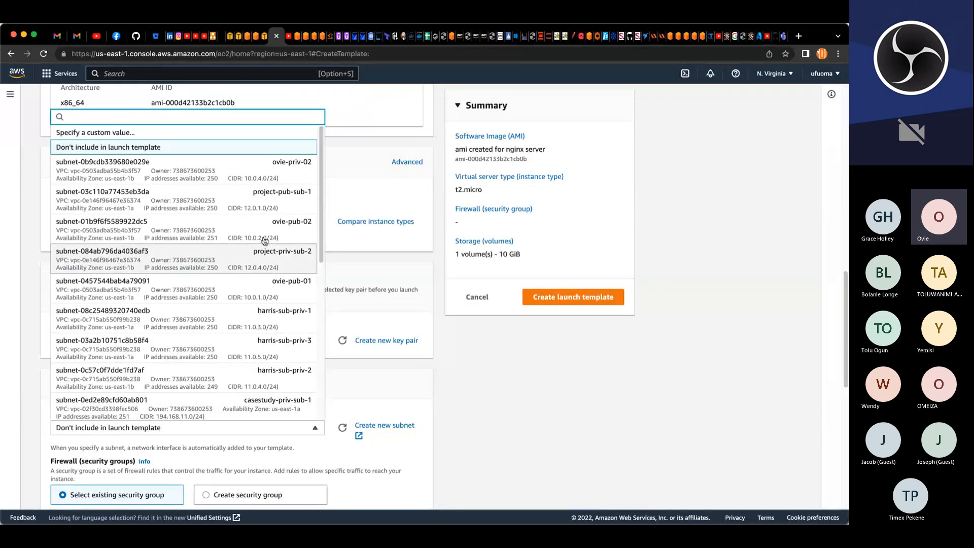
{"action": "left_click", "coordinate": [257, 198]}
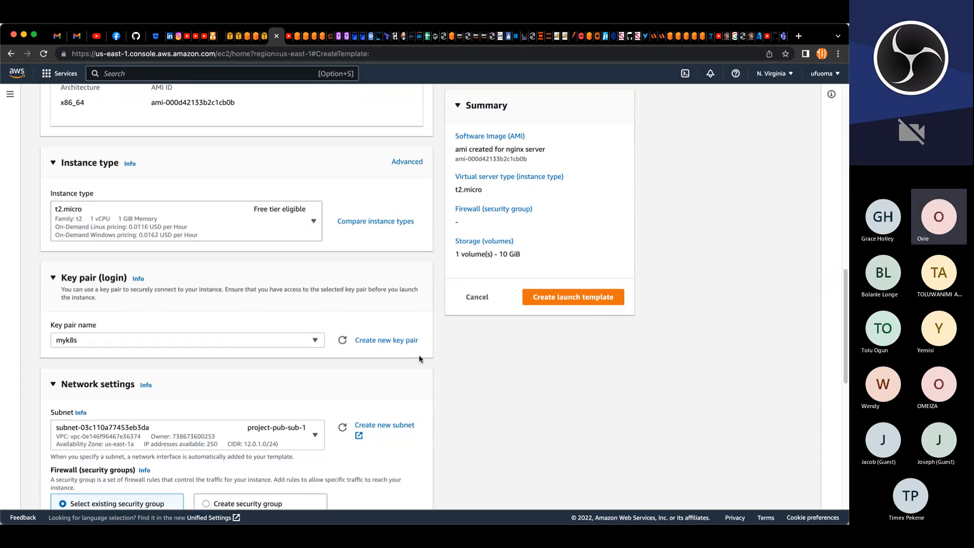
Step: Attach the project-nginx-SG security group to the launch template
{"action": "scroll", "coordinate": [126, 213], "scroll_direction": "down", "scroll_amount": 7}
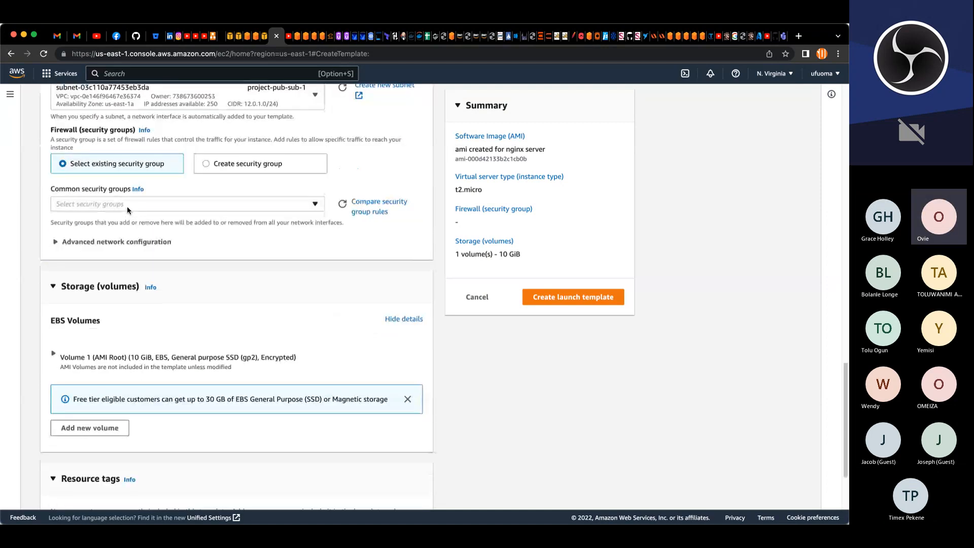
{"action": "left_click", "coordinate": [127, 206]}
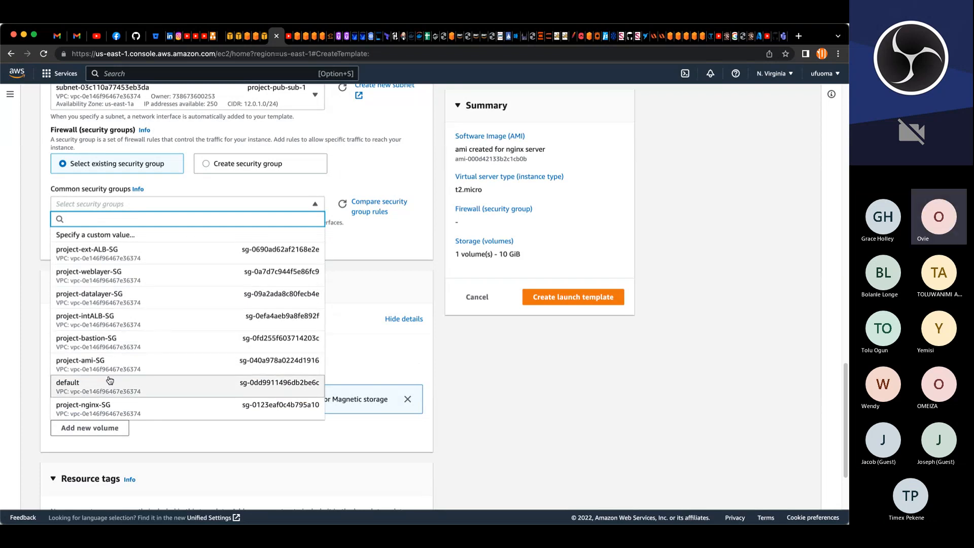
{"action": "scroll", "coordinate": [106, 391], "scroll_direction": "down", "scroll_amount": 1}
{"action": "left_click", "coordinate": [105, 394]}
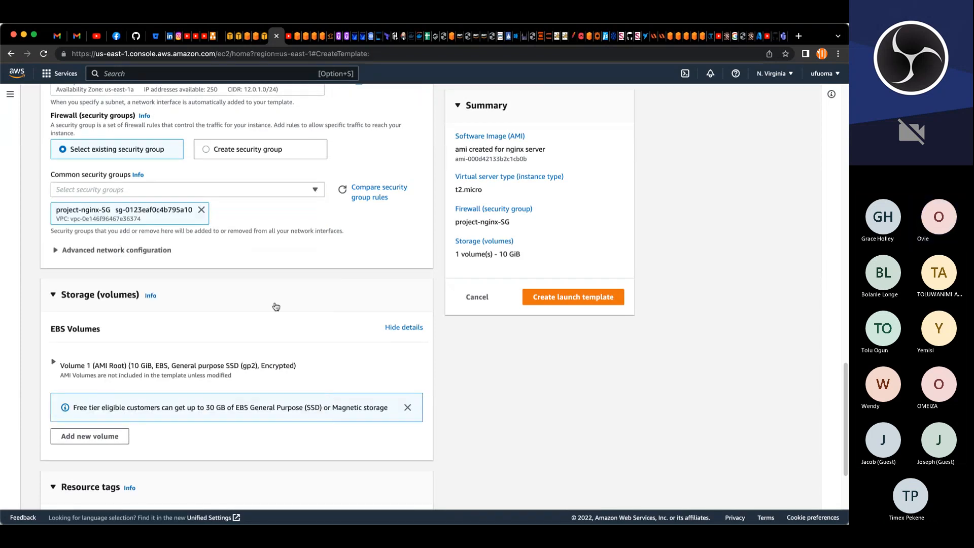
Step: Enable auto-assign public IP in the template's advanced network configuration
{"action": "scroll", "coordinate": [276, 307], "scroll_direction": "down", "scroll_amount": 3}
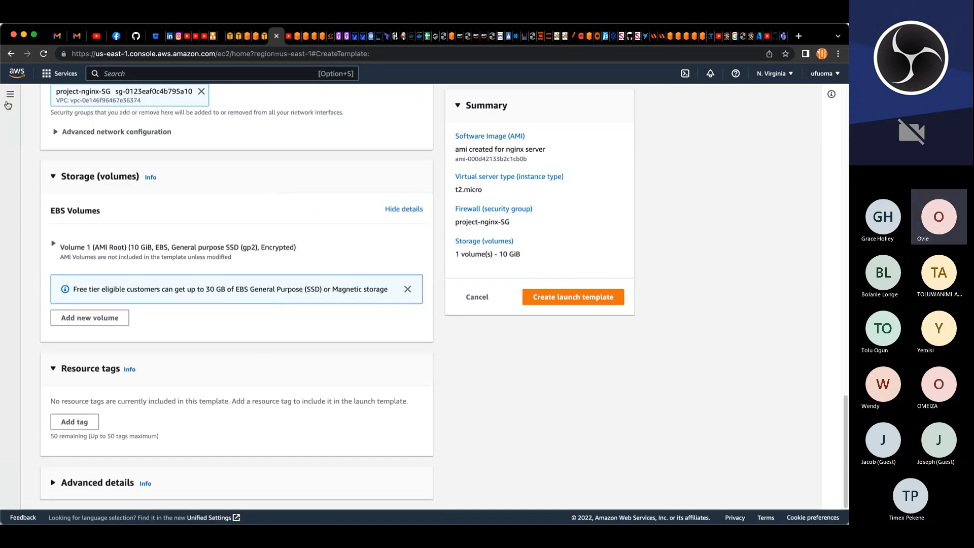
{"action": "left_click", "coordinate": [56, 133]}
{"action": "left_click", "coordinate": [361, 220]}
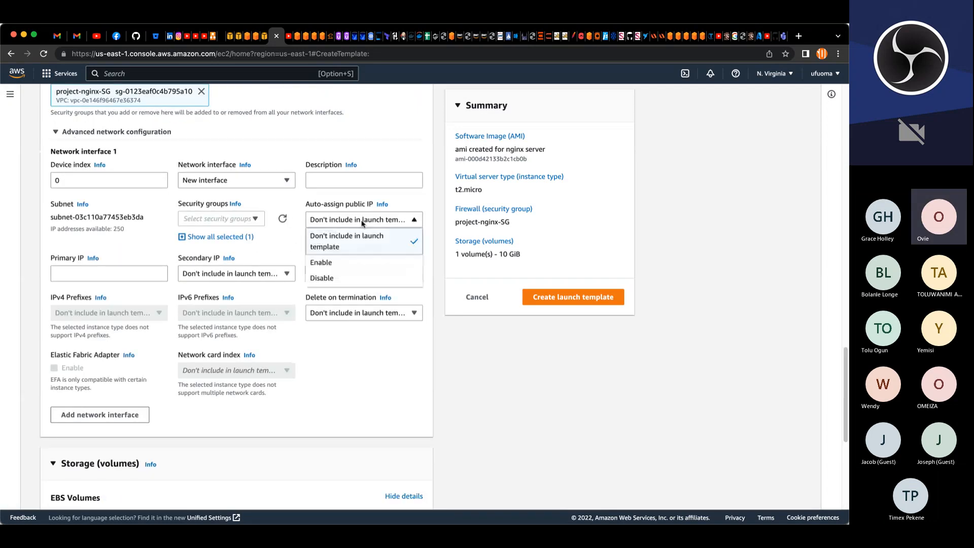
{"action": "left_click", "coordinate": [401, 262]}
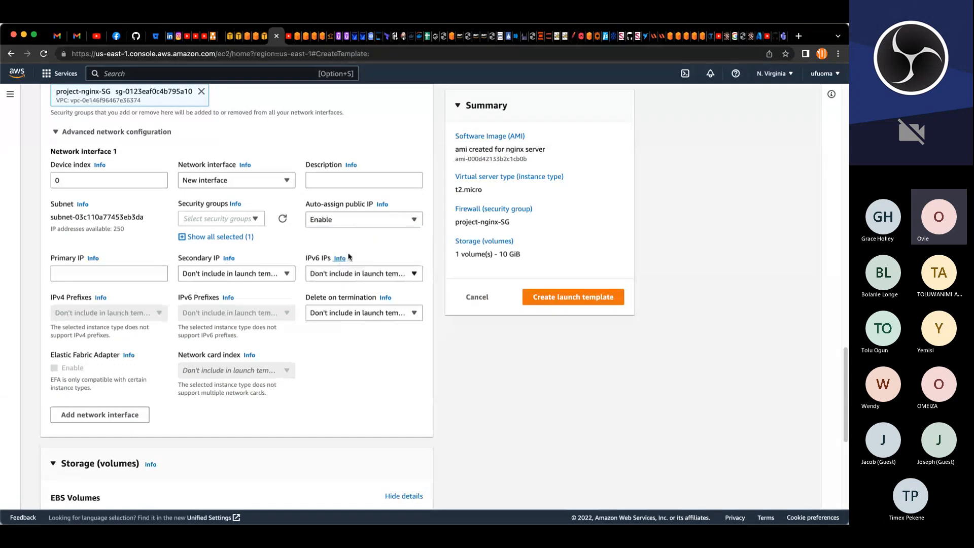
{"action": "left_click", "coordinate": [56, 132]}
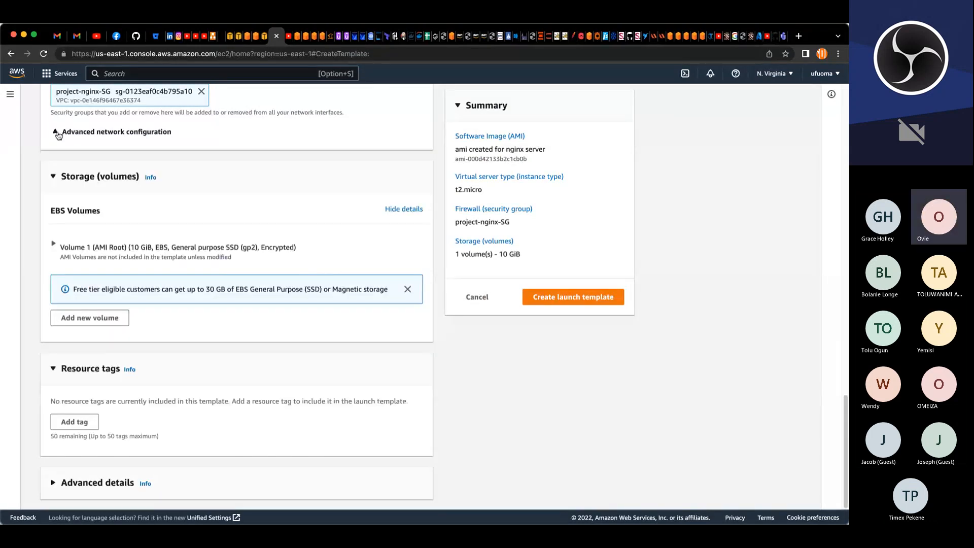
Step: Add a resource tag with key Name and value project-nginx-lt for instances
{"action": "left_click", "coordinate": [78, 421]}
{"action": "left_click", "coordinate": [82, 424]}
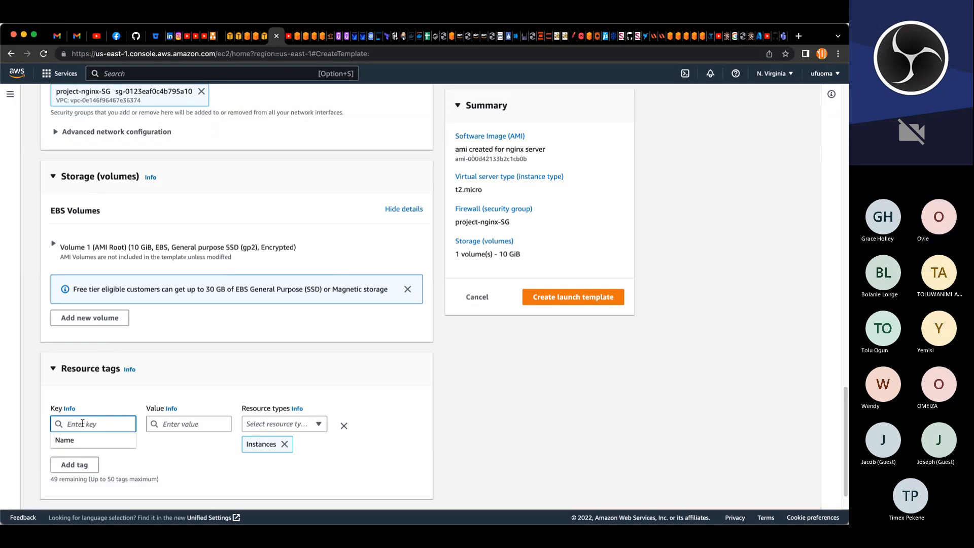
{"action": "left_click", "coordinate": [71, 440]}
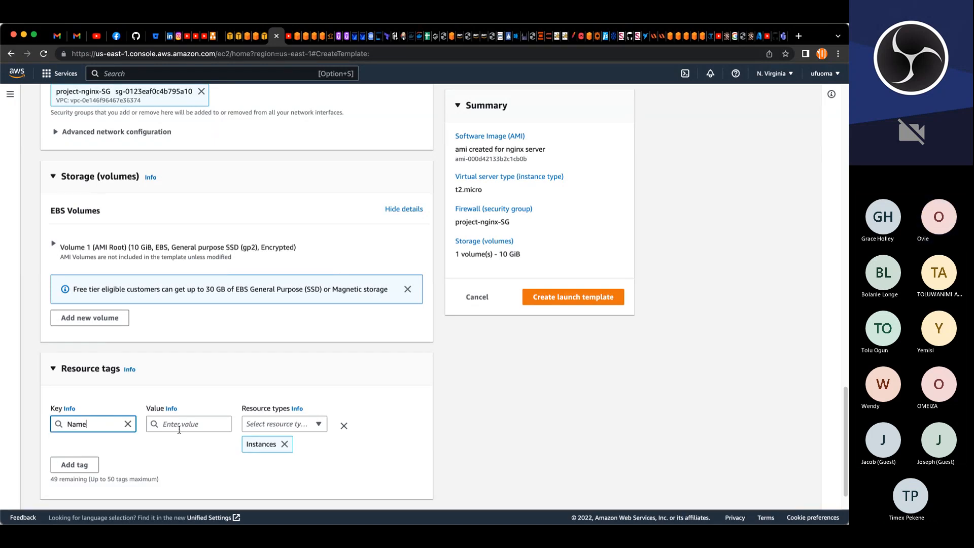
{"action": "left_click", "coordinate": [184, 424]}
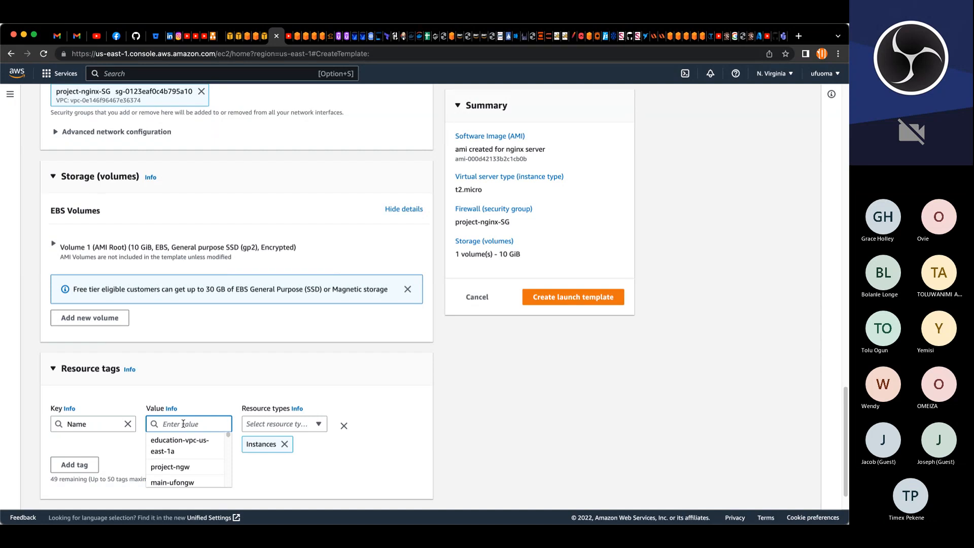
{"action": "type", "text": "project"}
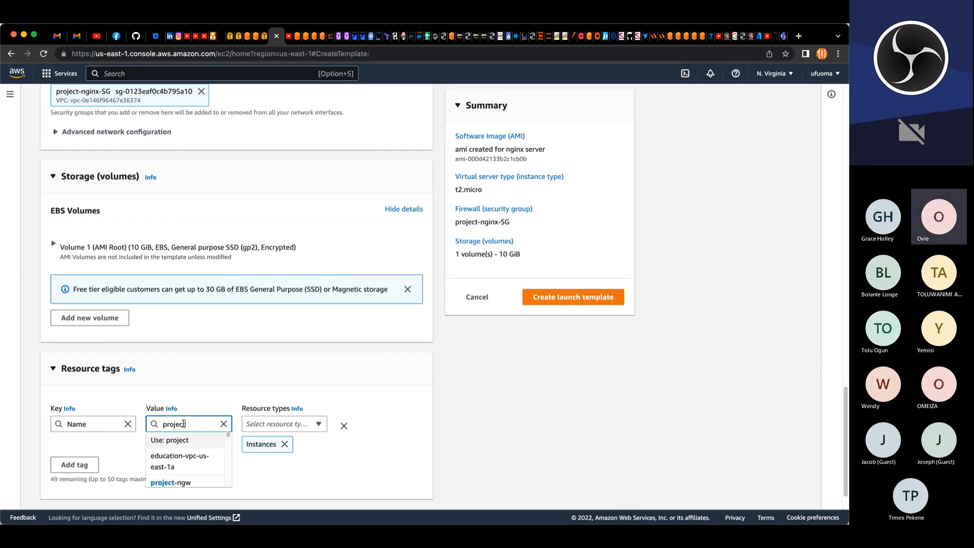
{"action": "type", "text": "-"}
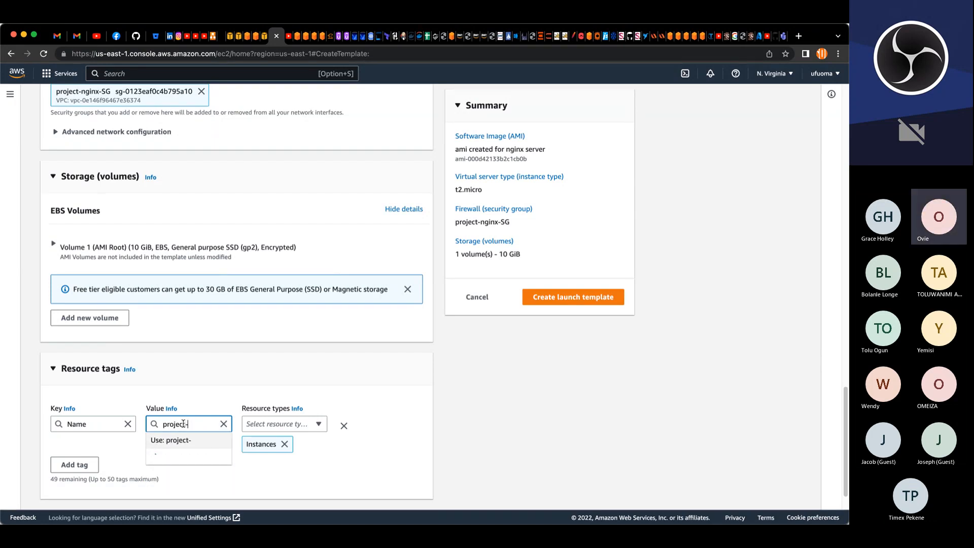
{"action": "type", "text": "nnginx-"}
{"action": "key", "text": "BackSpace"}
{"action": "key", "text": "BackSpace"}
{"action": "key", "text": "BackSpace"}
{"action": "key", "text": "BackSpace"}
{"action": "key", "text": "BackSpace"}
{"action": "key", "text": "BackSpace"}
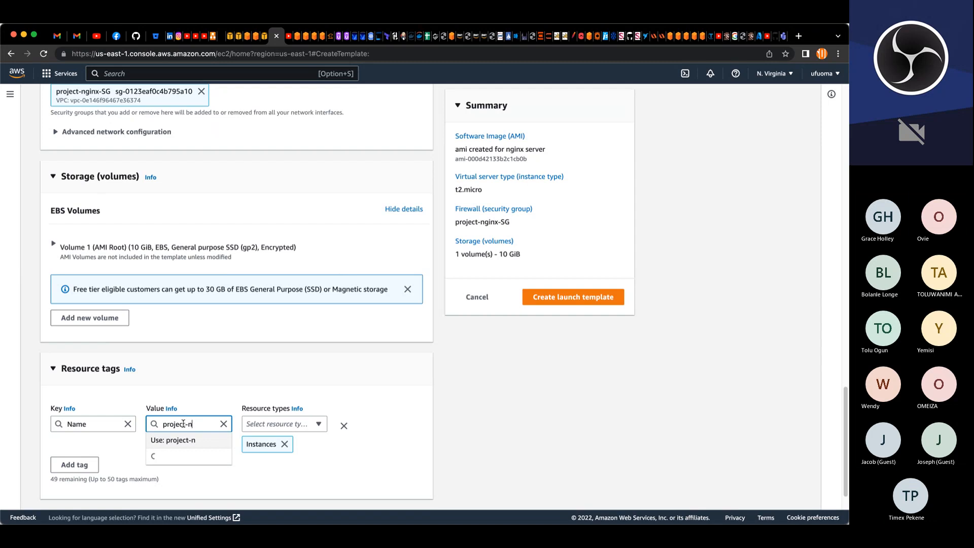
{"action": "type", "text": "gnix-lt"}
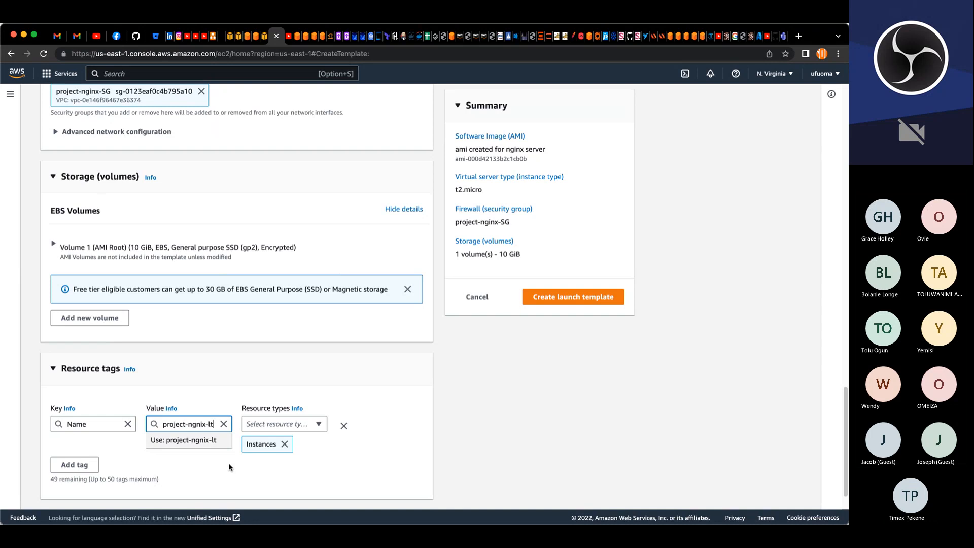
{"action": "key", "text": "BackSpace"}
{"action": "type", "text": "c"}
{"action": "key", "text": "BackSpace"}
{"action": "type", "text": "t"}
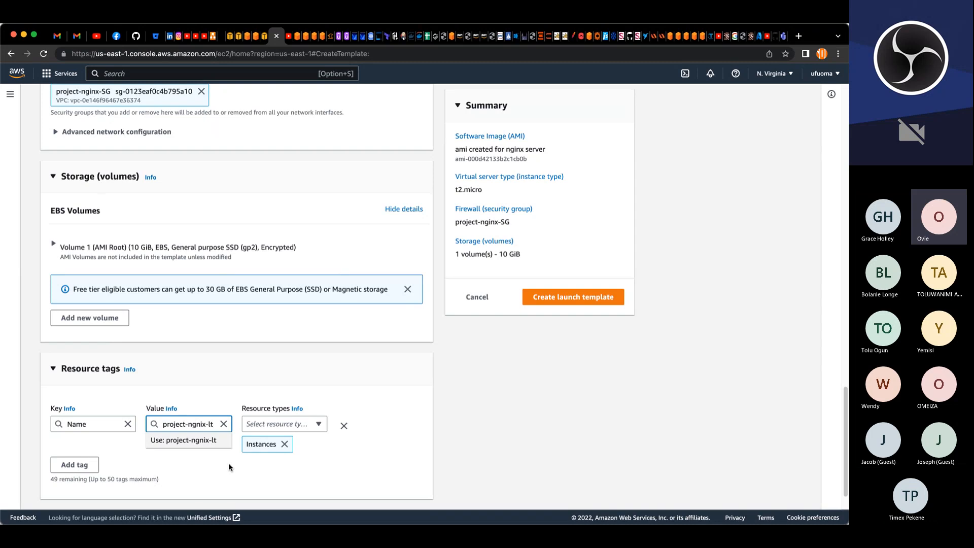
{"action": "left_click", "coordinate": [346, 475]}
Step: Paste the nginx installation and reverse-proxy setup script into the template's user data under advanced details
{"action": "scroll", "coordinate": [304, 472], "scroll_direction": "down", "scroll_amount": 2}
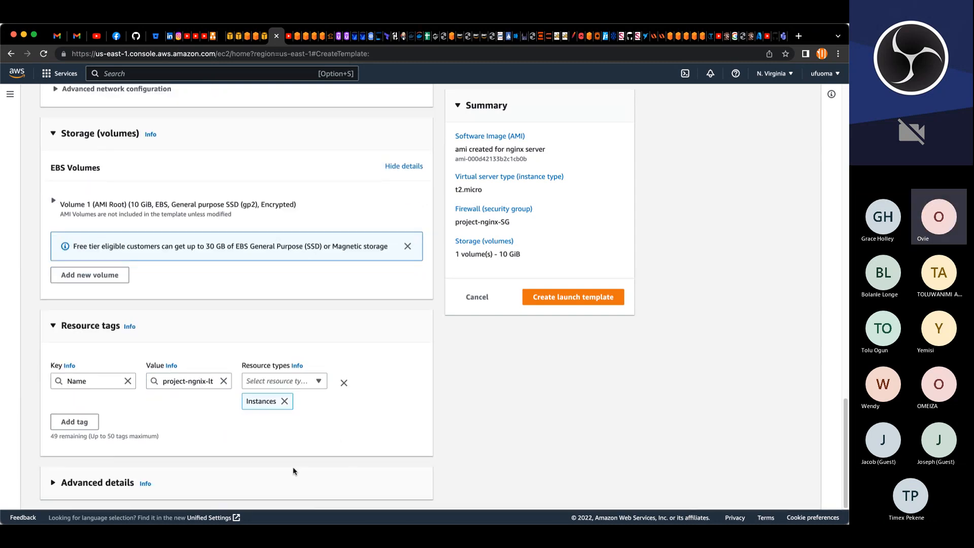
{"action": "left_click", "coordinate": [64, 484]}
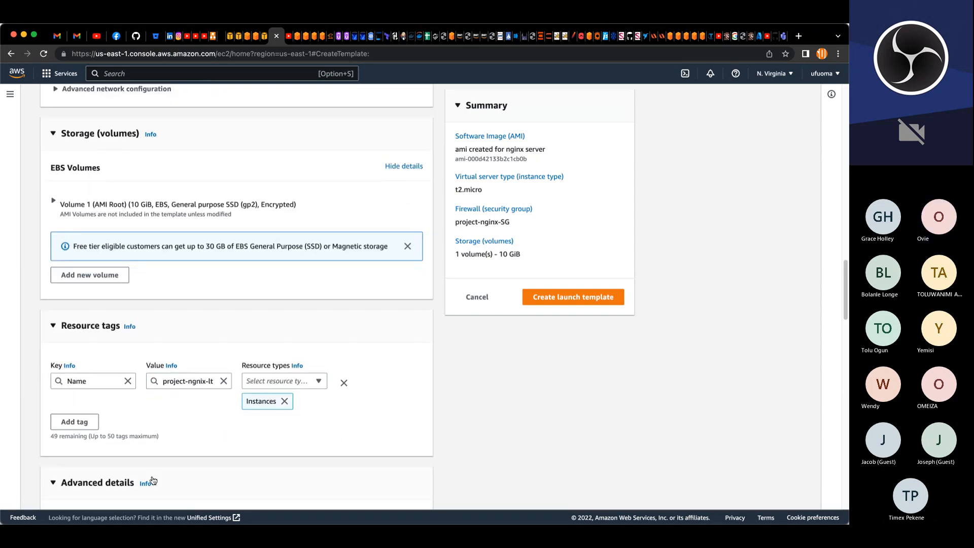
{"action": "scroll", "coordinate": [154, 479], "scroll_direction": "down", "scroll_amount": 1}
{"action": "scroll", "coordinate": [153, 476], "scroll_direction": "down", "scroll_amount": 20}
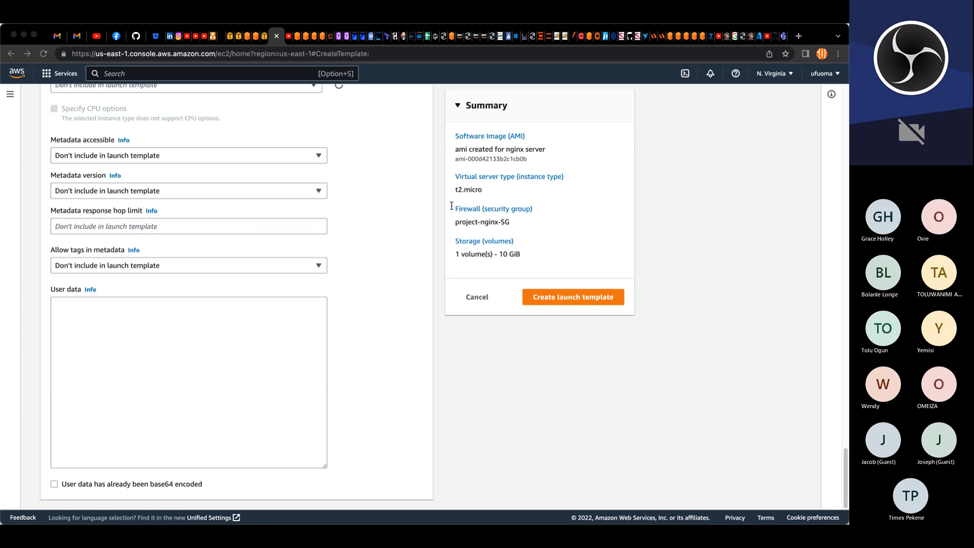
{"action": "key", "text": "super+Tab"}
{"action": "left_click", "coordinate": [166, 316]}
{"action": "type", "text": "#!/bin/bash yum install -y nginx systemctl start nginx systemctl enable nginx git clone https://github.com/inventadenos/Ovie-project-config.git mv /Ovie-project-config/reverse.conf /etc/nginx/ mv /etc/nginx/nginx.conf /etc/nginx/nginx.conf-distro cd /etc/nginx/ touch nginx.conf sed -n 'w nginx.conf' reverse.conf systemctl restart nginx rm -rf reverse.conf rm -rf /Ovie-project-config"}
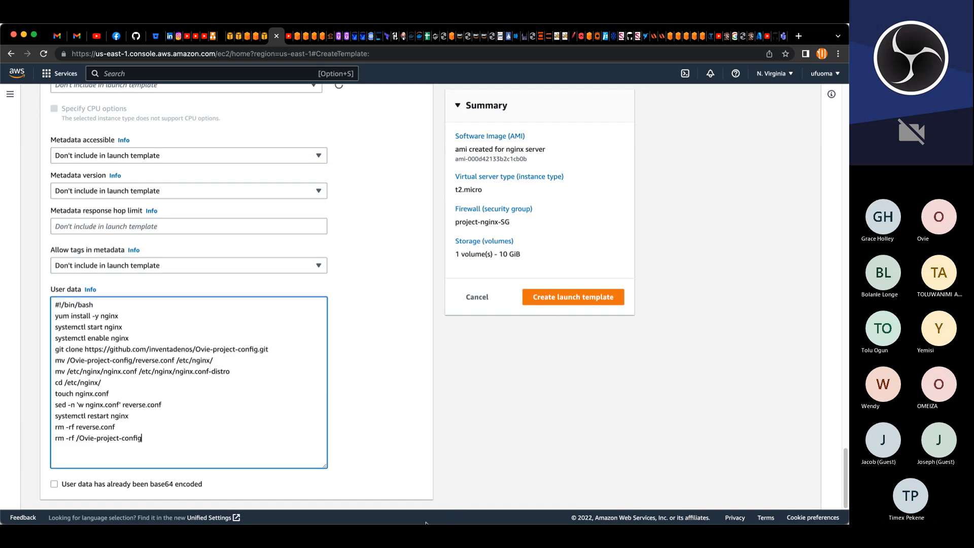
{"action": "key", "text": "super+Tab"}
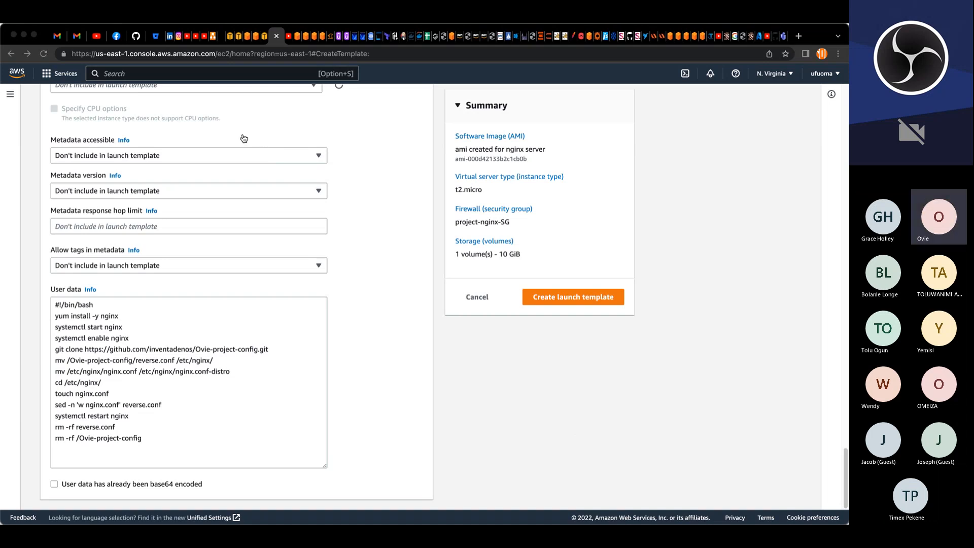
Step: Open the project-int-ALB load balancer's details from the EC2 load balancers list
{"action": "left_click", "coordinate": [297, 39]}
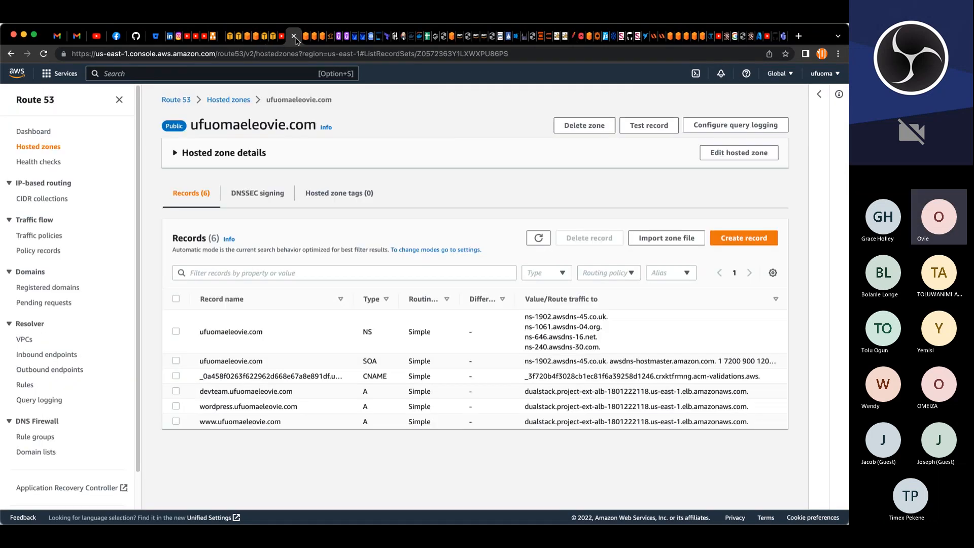
{"action": "left_click", "coordinate": [61, 74]}
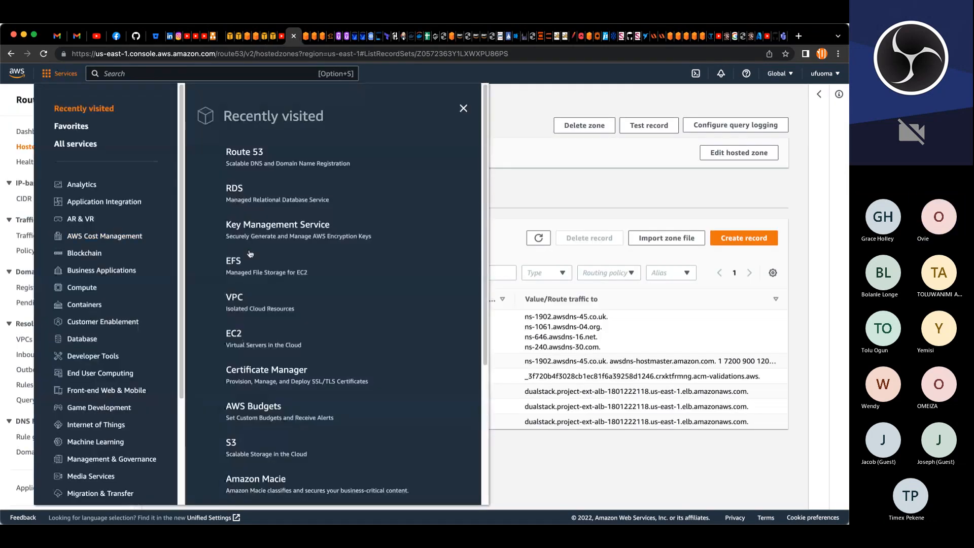
{"action": "left_click", "coordinate": [234, 334]}
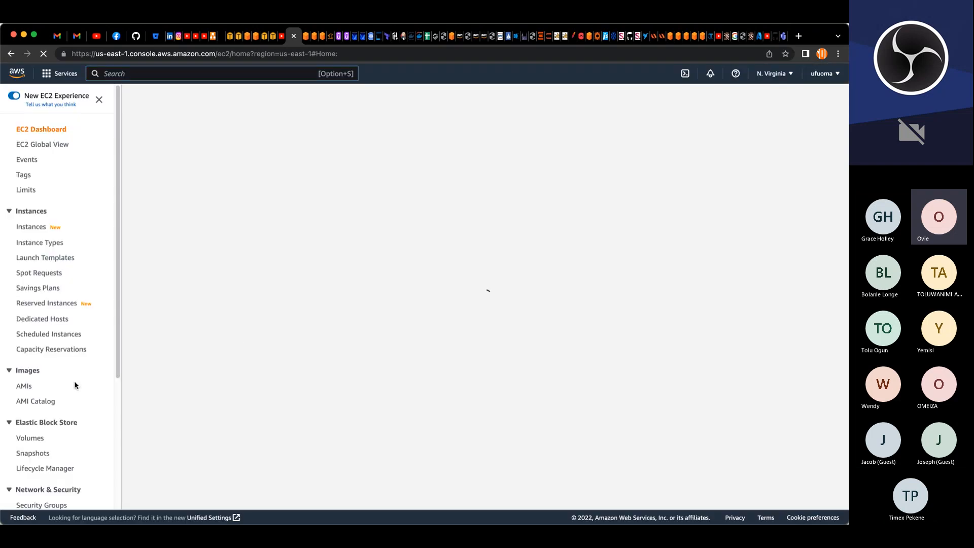
{"action": "scroll", "coordinate": [33, 429], "scroll_direction": "down", "scroll_amount": 4}
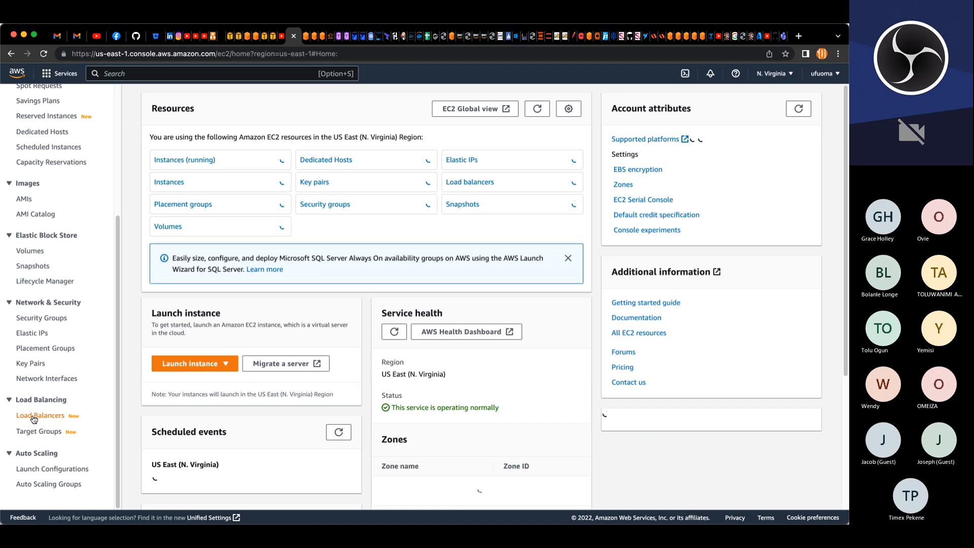
{"action": "left_click", "coordinate": [33, 419]}
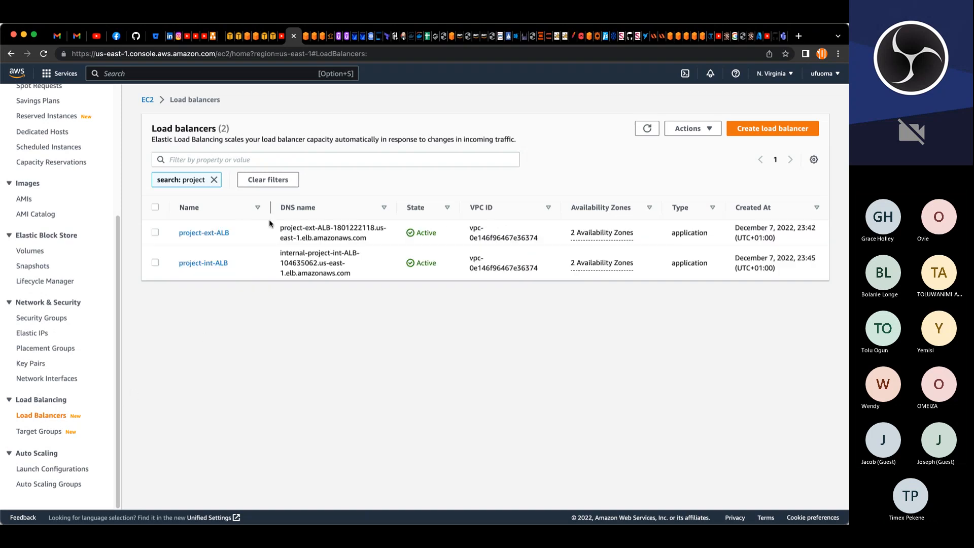
{"action": "left_click", "coordinate": [155, 262]}
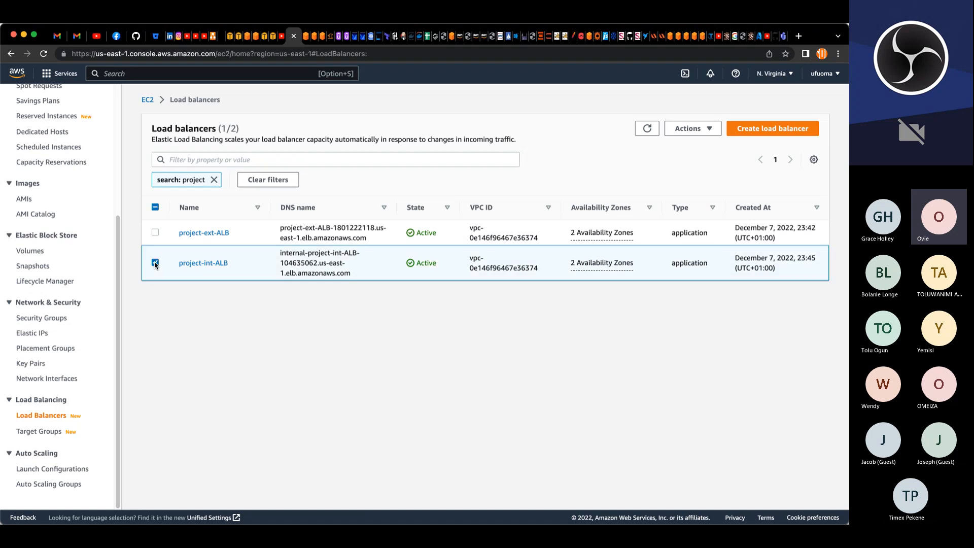
{"action": "left_click", "coordinate": [187, 264]}
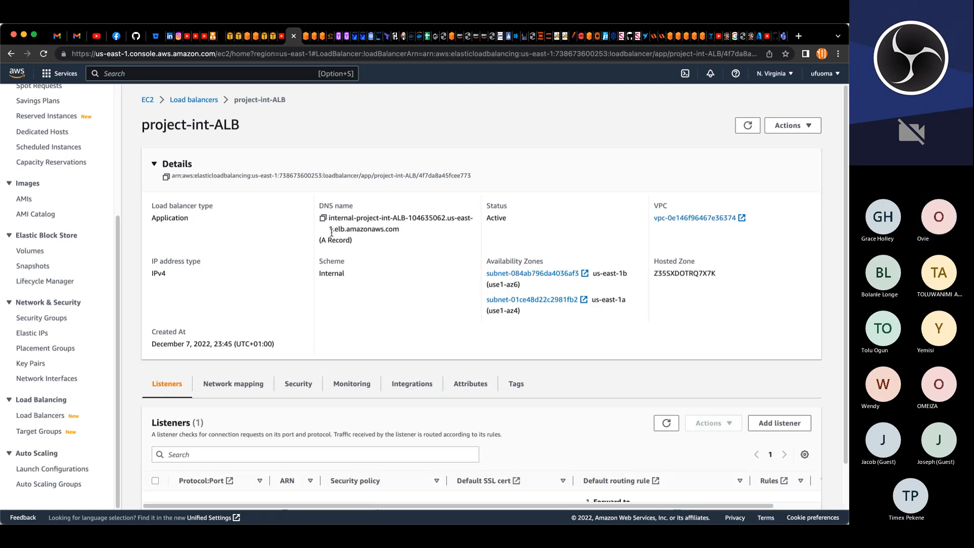
Step: Copy the internal ALB's DNS name, then return to the nginx launch template and create it
{"action": "left_click", "coordinate": [323, 217]}
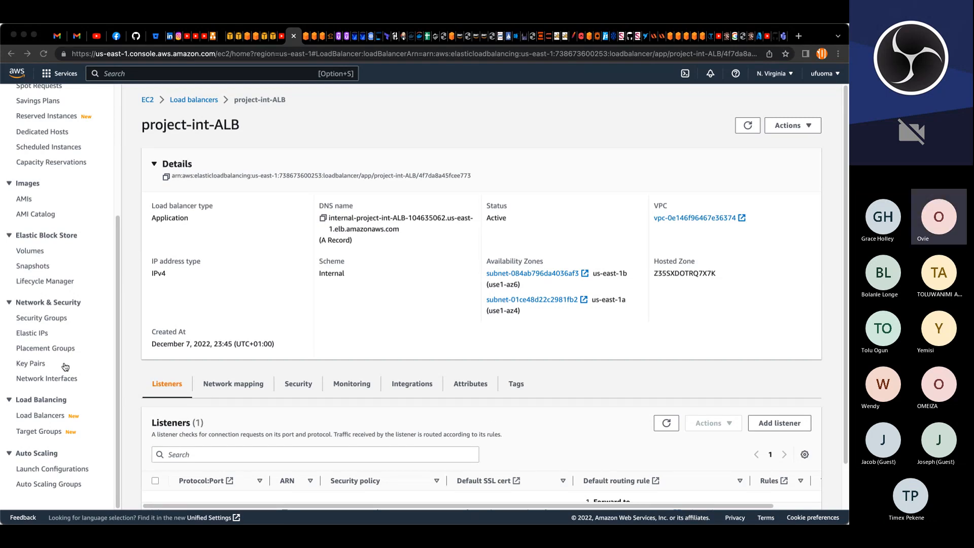
{"action": "left_click", "coordinate": [293, 37]}
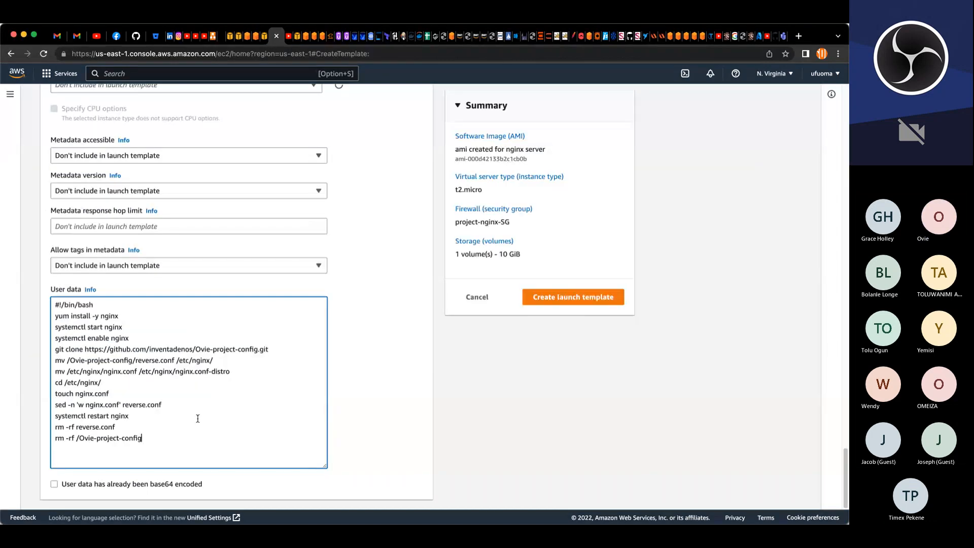
{"action": "left_click", "coordinate": [548, 298]}
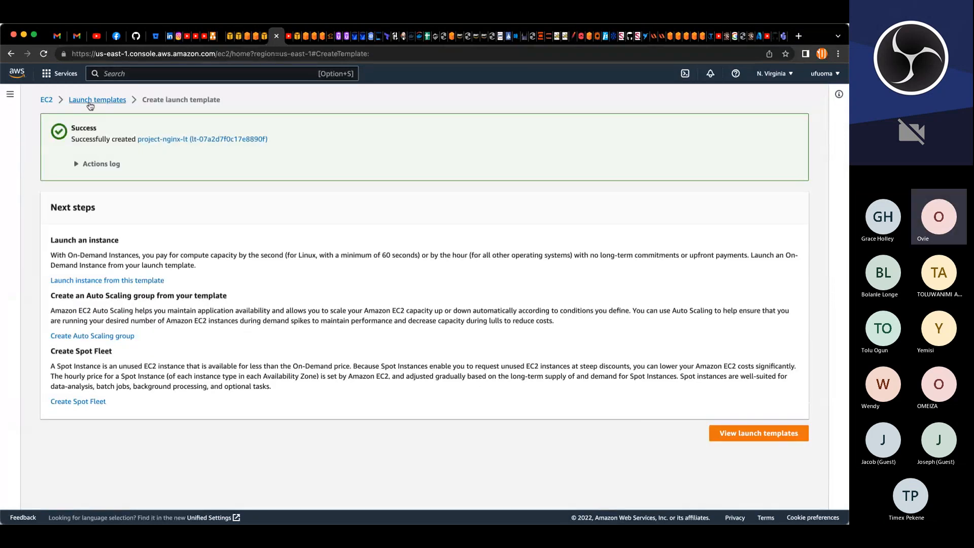
Step: Browse the launch templates list and filter it for project templates
{"action": "left_click", "coordinate": [91, 105]}
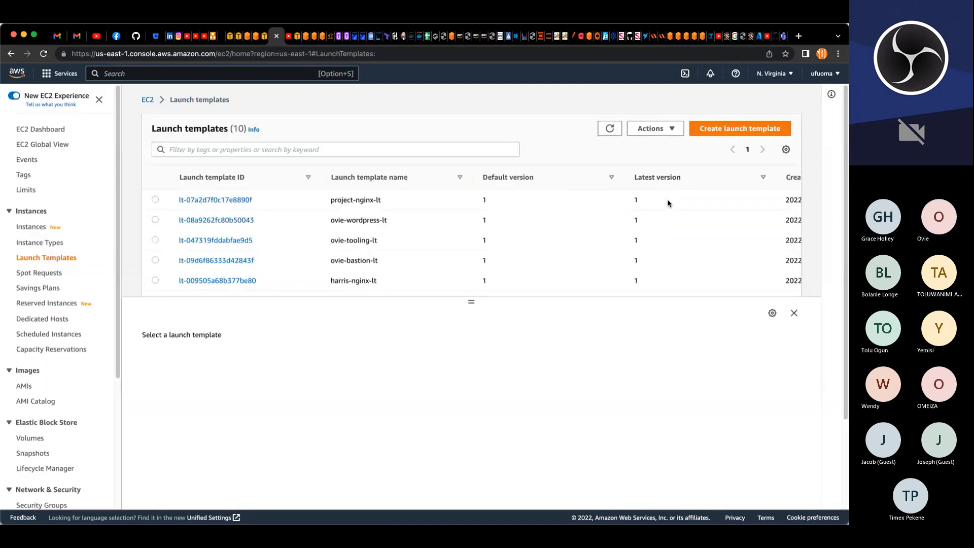
{"action": "scroll", "coordinate": [667, 218], "scroll_direction": "down", "scroll_amount": 2}
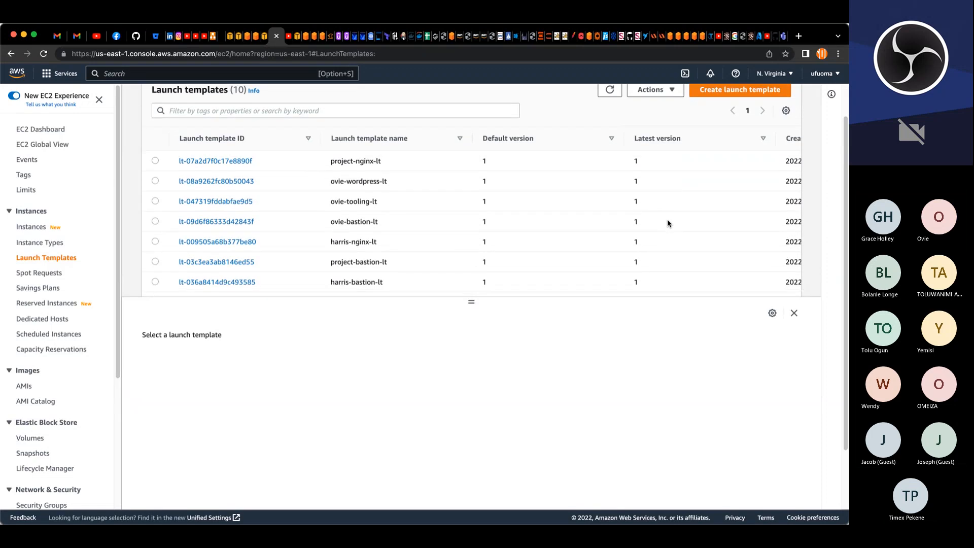
{"action": "scroll", "coordinate": [667, 223], "scroll_direction": "down", "scroll_amount": 5}
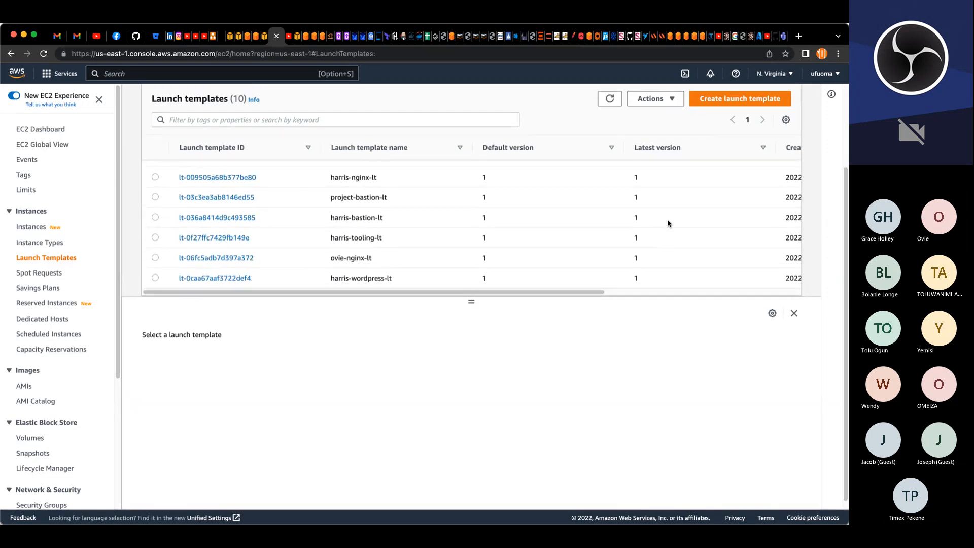
{"action": "scroll", "coordinate": [667, 221], "scroll_direction": "up", "scroll_amount": 5}
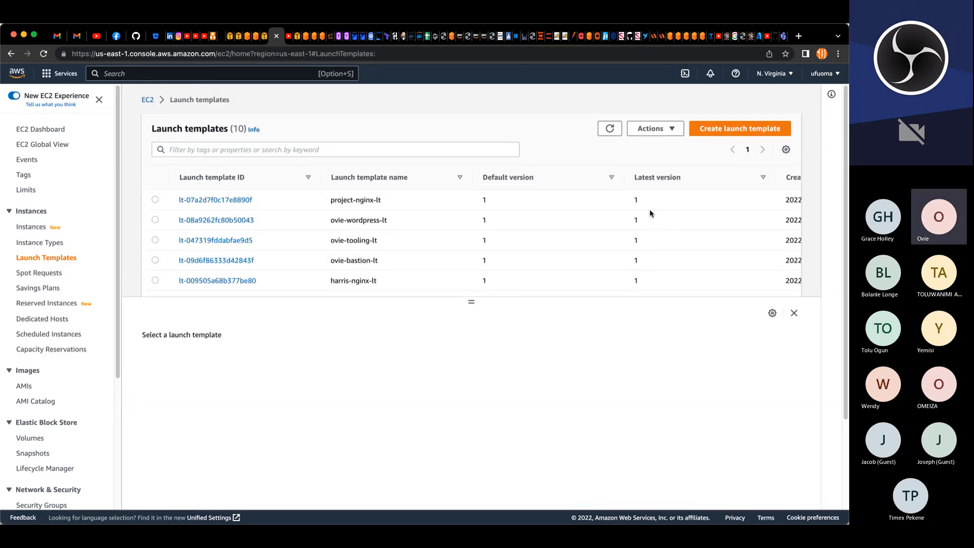
{"action": "left_click", "coordinate": [291, 150]}
{"action": "type", "text": "project"}
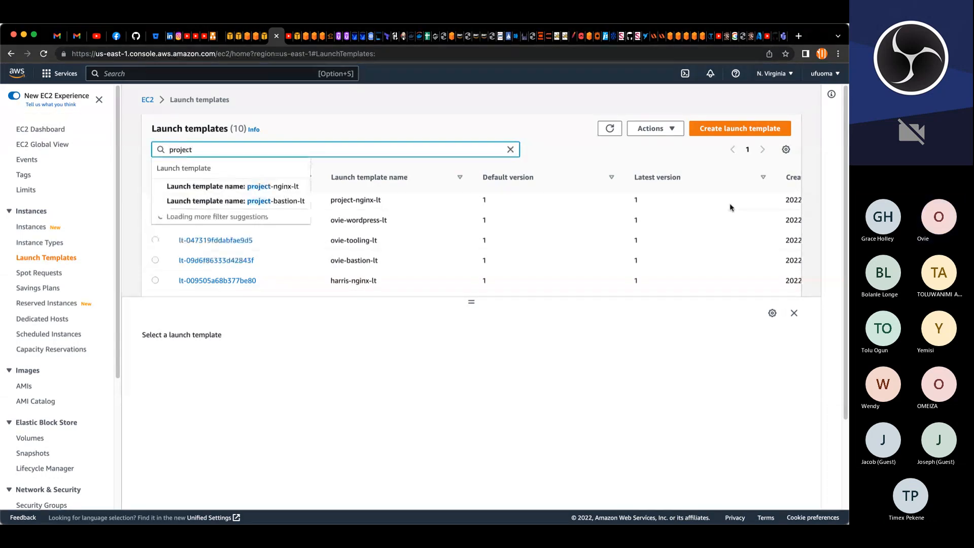
{"action": "key", "text": "Return"}
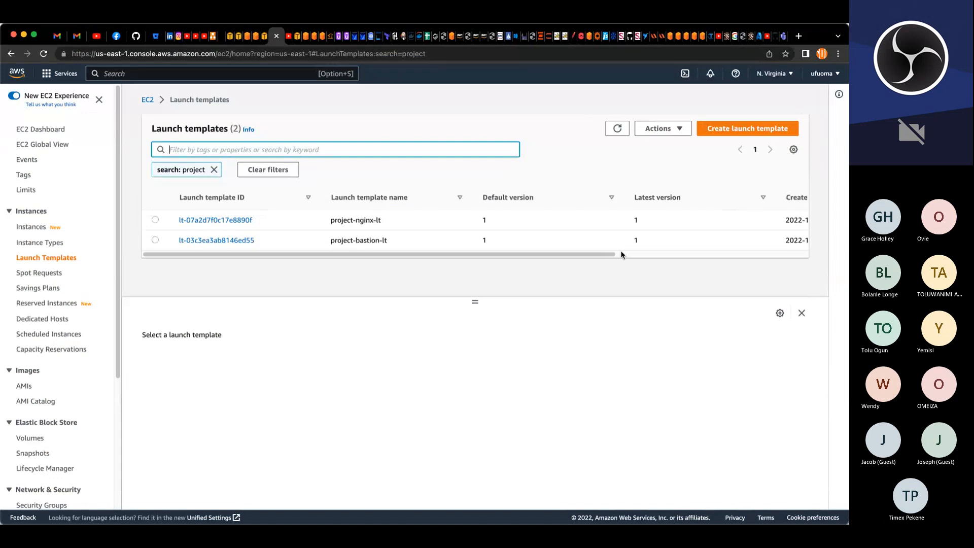
{"action": "left_click_drag", "start_coordinate": [474, 303], "coordinate": [474, 377]}
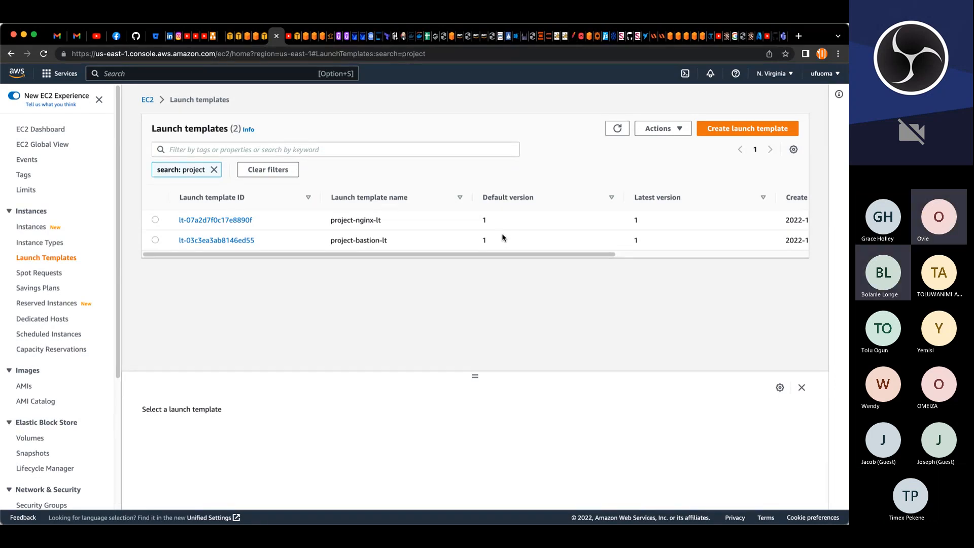
Step: Start a new launch template named project-wordpress-lt
{"action": "left_click", "coordinate": [730, 130]}
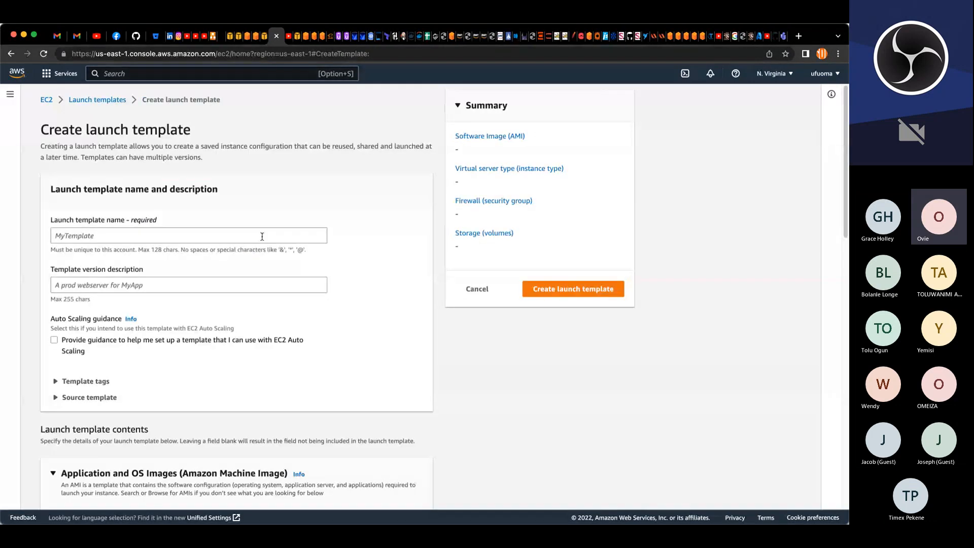
{"action": "left_click", "coordinate": [262, 236]}
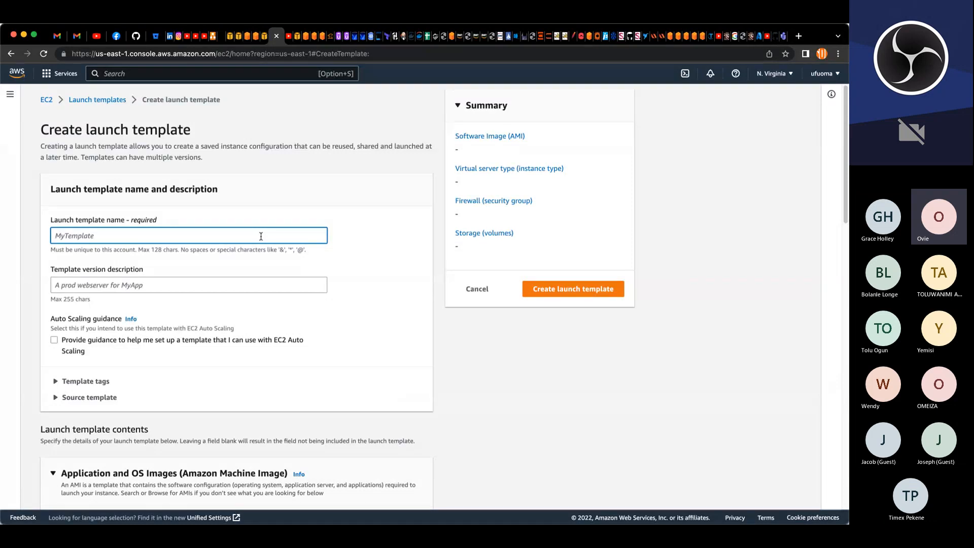
{"action": "key", "text": "super+v"}
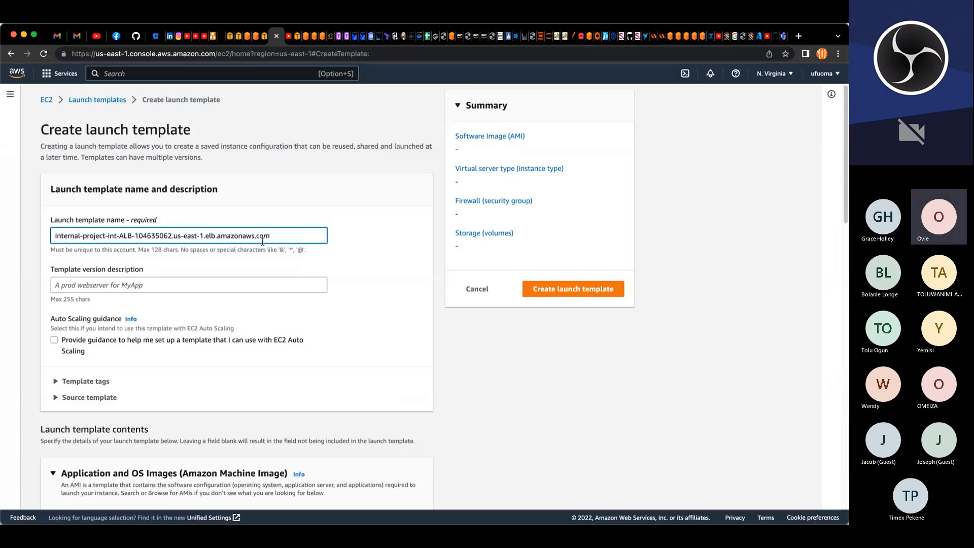
{"action": "left_click_drag", "start_coordinate": [279, 236], "coordinate": [44, 240]}
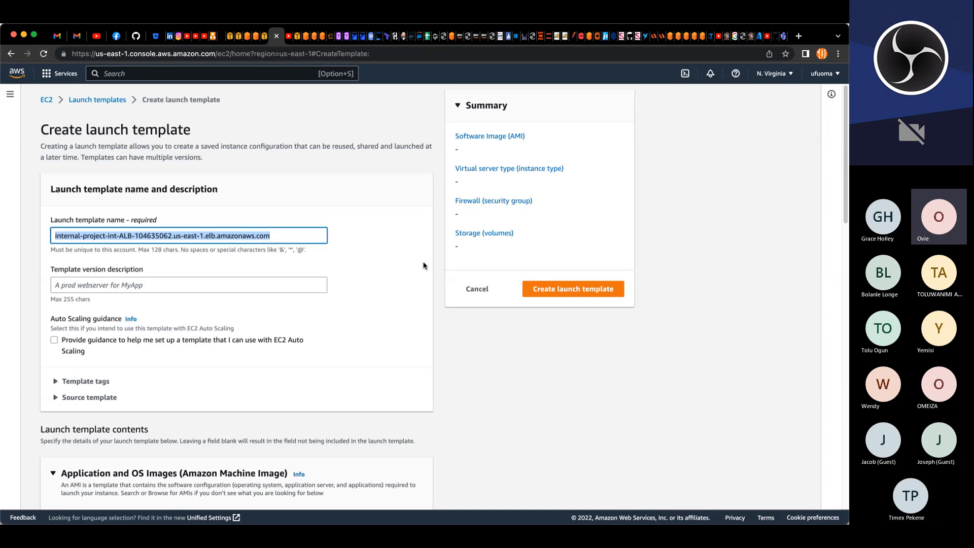
{"action": "type", "text": "proj"}
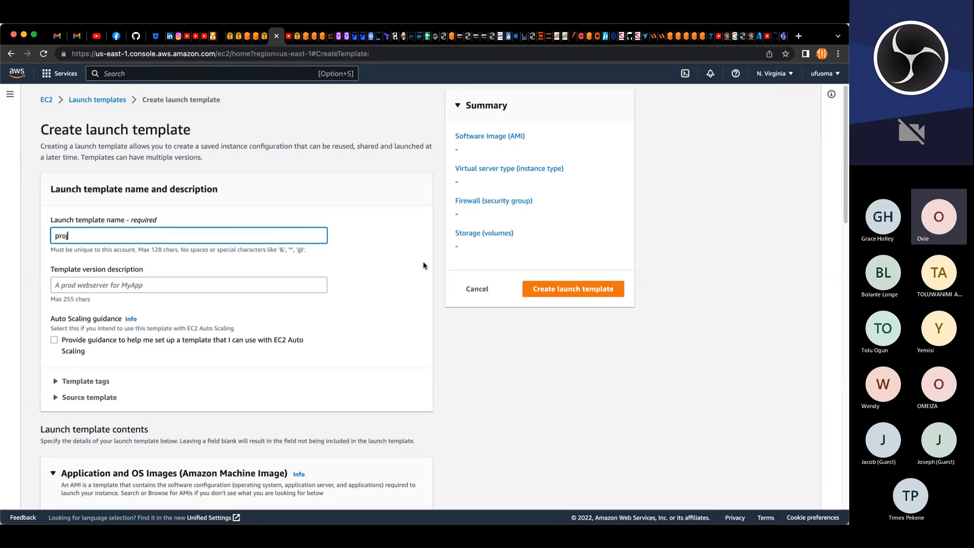
{"action": "type", "text": "ect-wordpress-lt"}
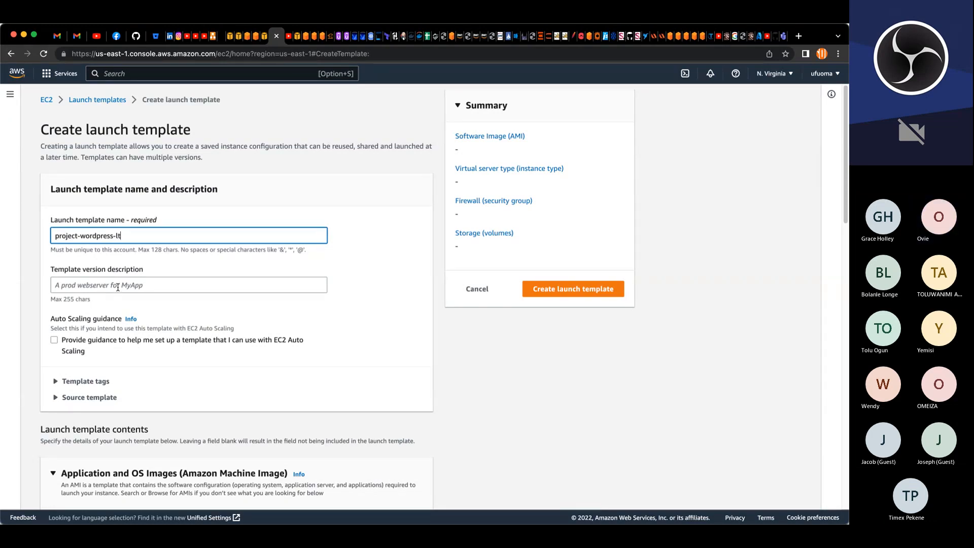
Step: Set the template version description to "launch template for production server"
{"action": "left_click", "coordinate": [117, 287]}
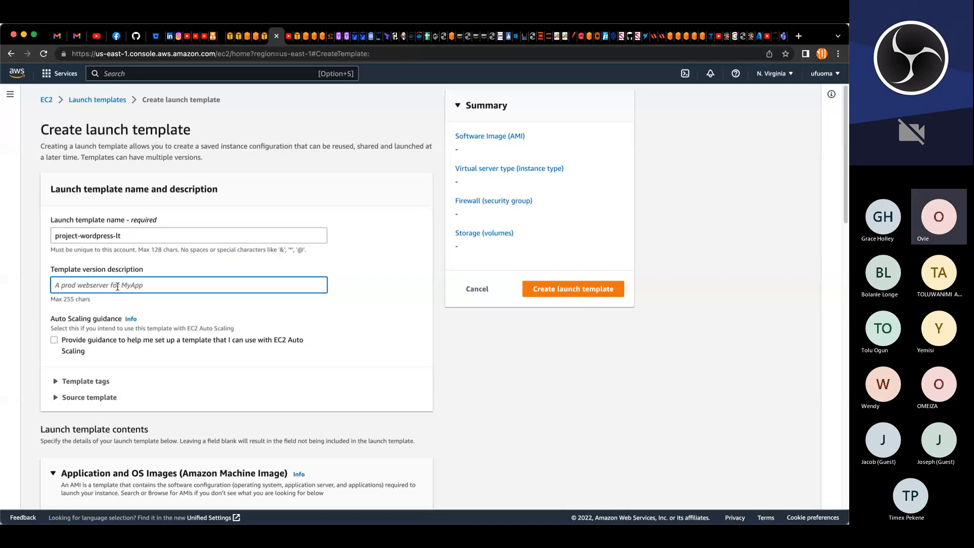
{"action": "type", "text": "("}
{"action": "type", "text": "auc"}
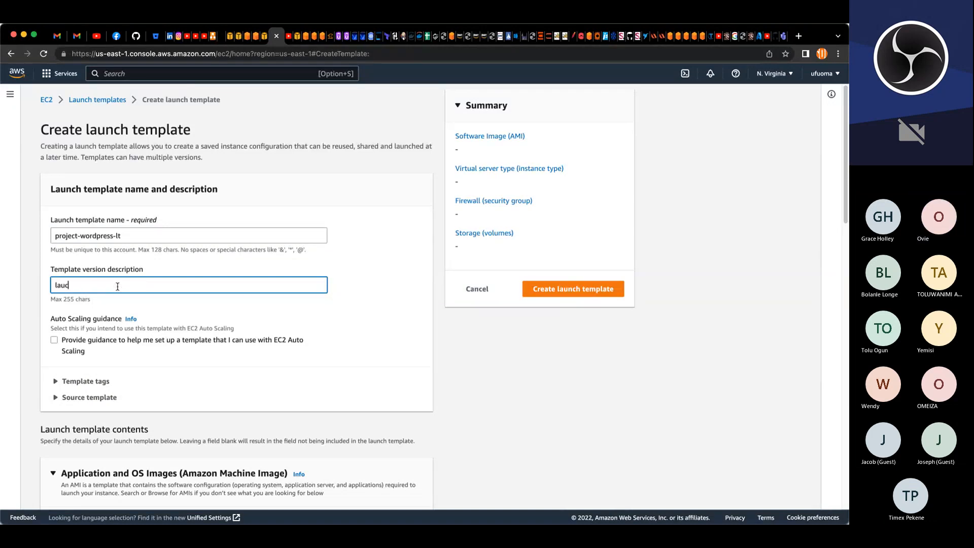
{"action": "key", "text": "BackSpace"}
{"action": "type", "text": "nch te"}
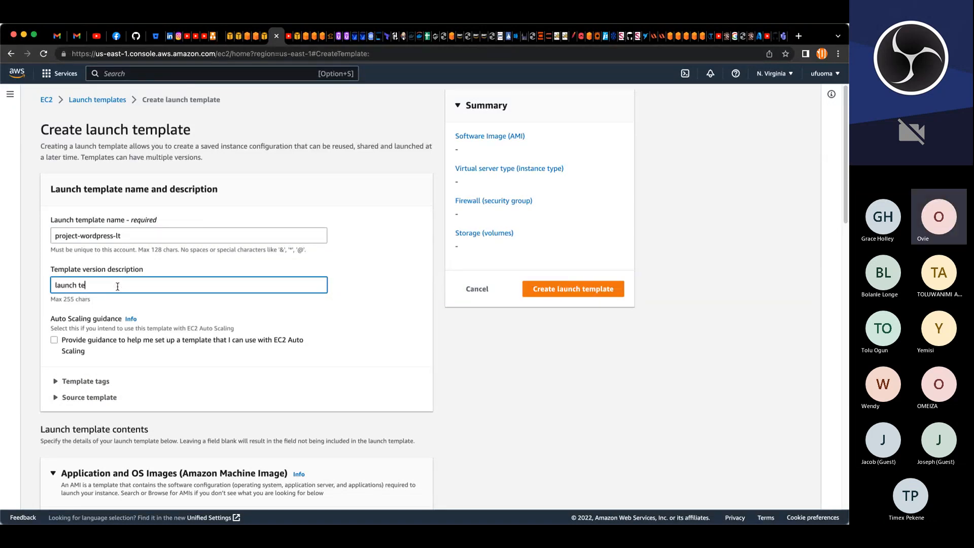
{"action": "type", "text": "mplate for production server"}
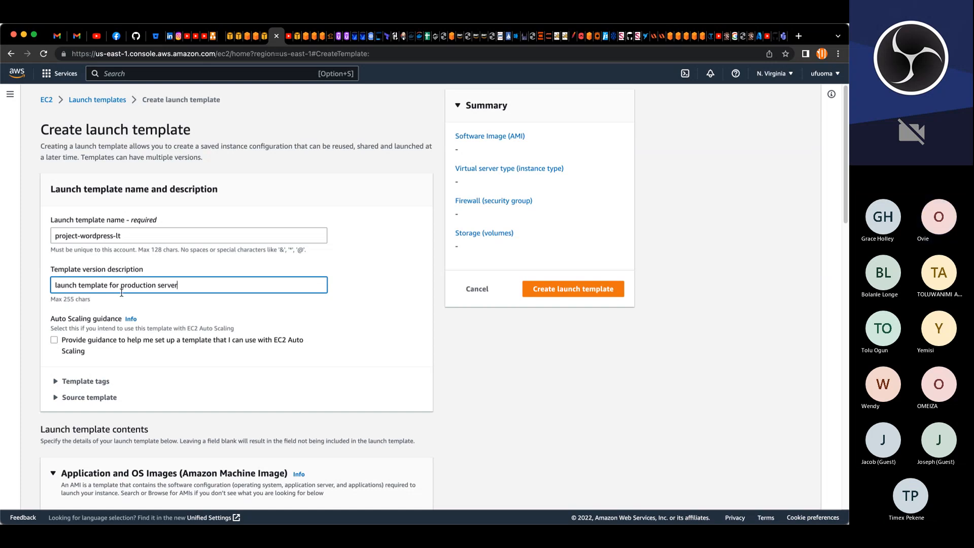
Step: Choose the owned AMI project-wordpress-ami for the template
{"action": "scroll", "coordinate": [121, 293], "scroll_direction": "down", "scroll_amount": 5}
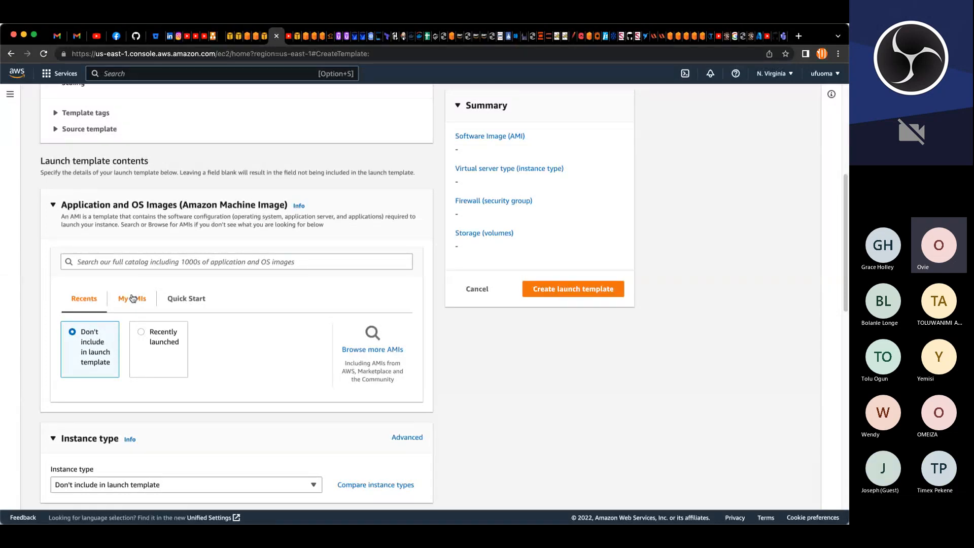
{"action": "left_click", "coordinate": [132, 299]}
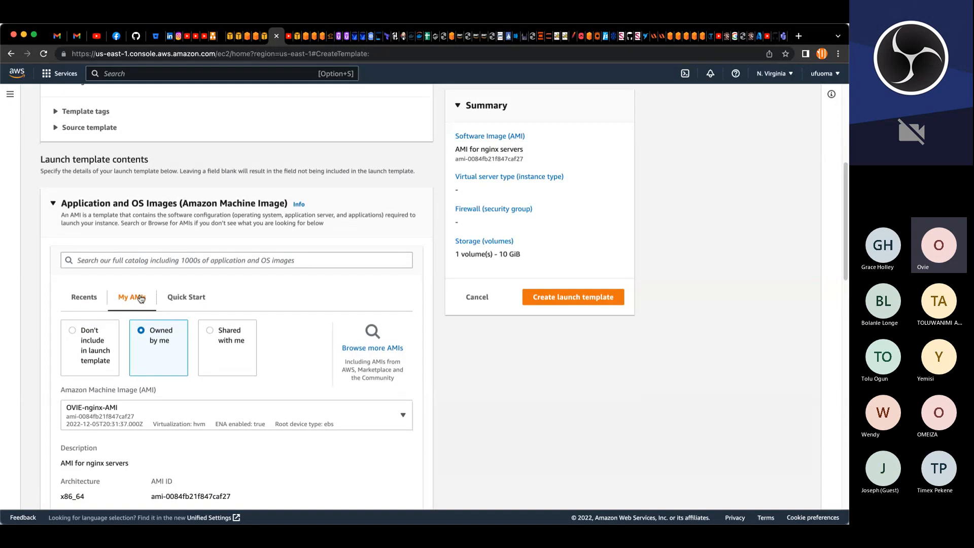
{"action": "scroll", "coordinate": [142, 304], "scroll_direction": "down", "scroll_amount": 4}
{"action": "left_click", "coordinate": [200, 239]}
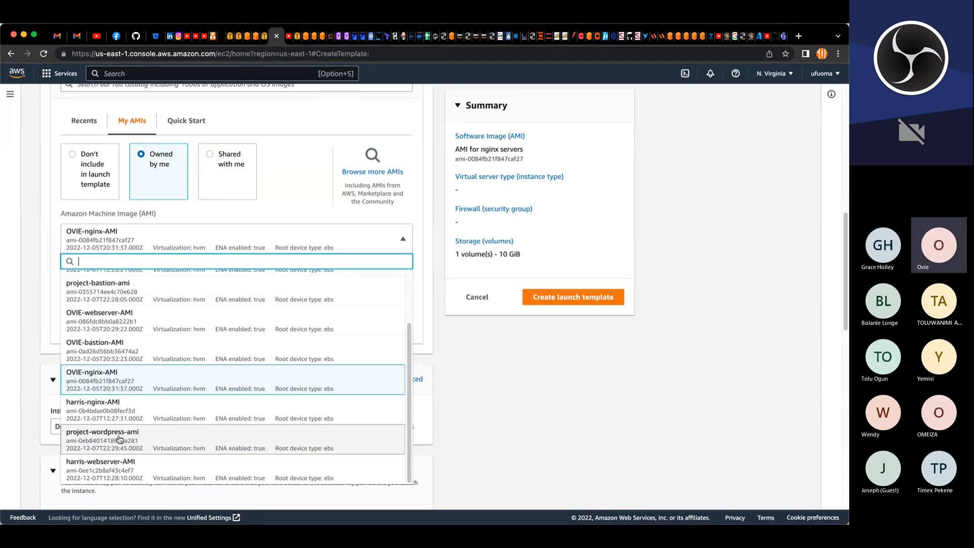
{"action": "left_click", "coordinate": [114, 439]}
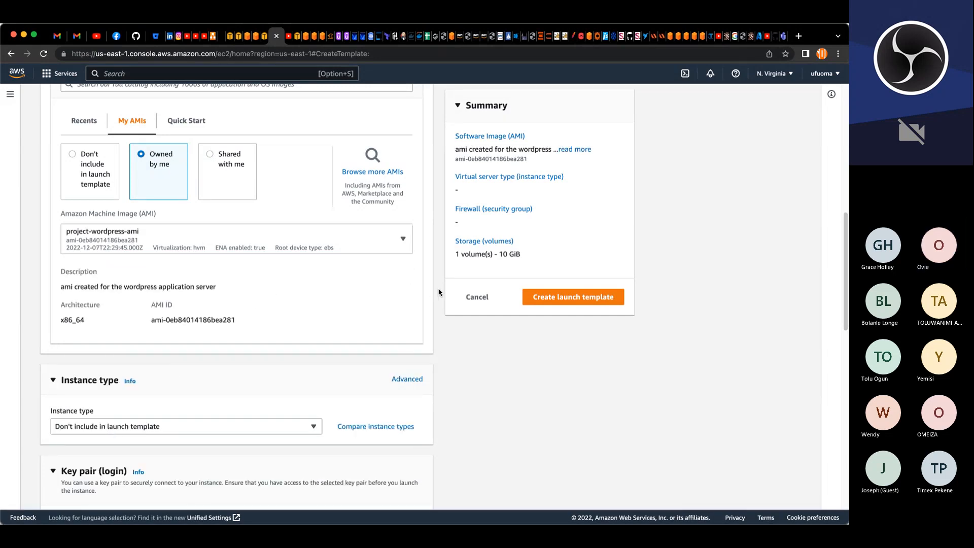
Step: Set the instance type to t2.micro
{"action": "scroll", "coordinate": [187, 298], "scroll_direction": "down", "scroll_amount": 3}
{"action": "scroll", "coordinate": [186, 298], "scroll_direction": "down", "scroll_amount": 8}
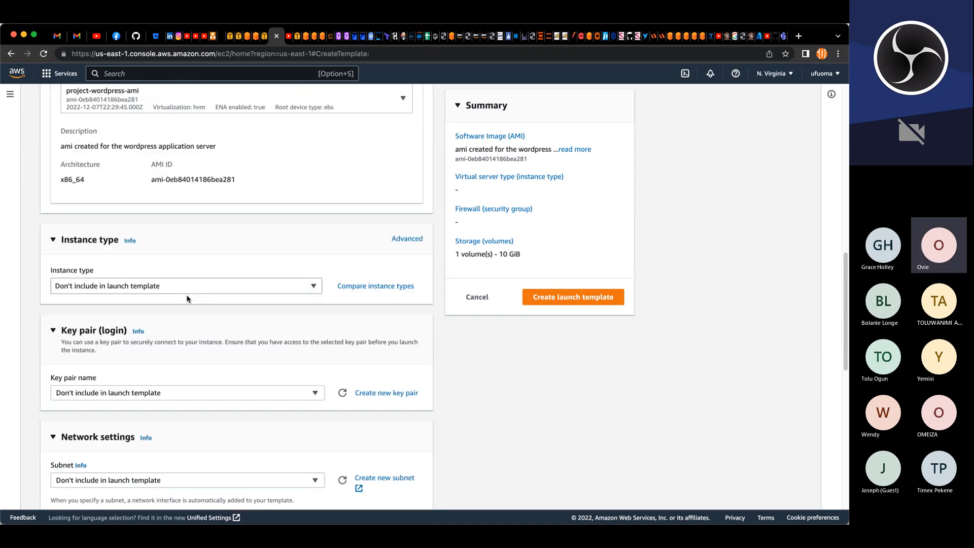
{"action": "left_click", "coordinate": [199, 170]}
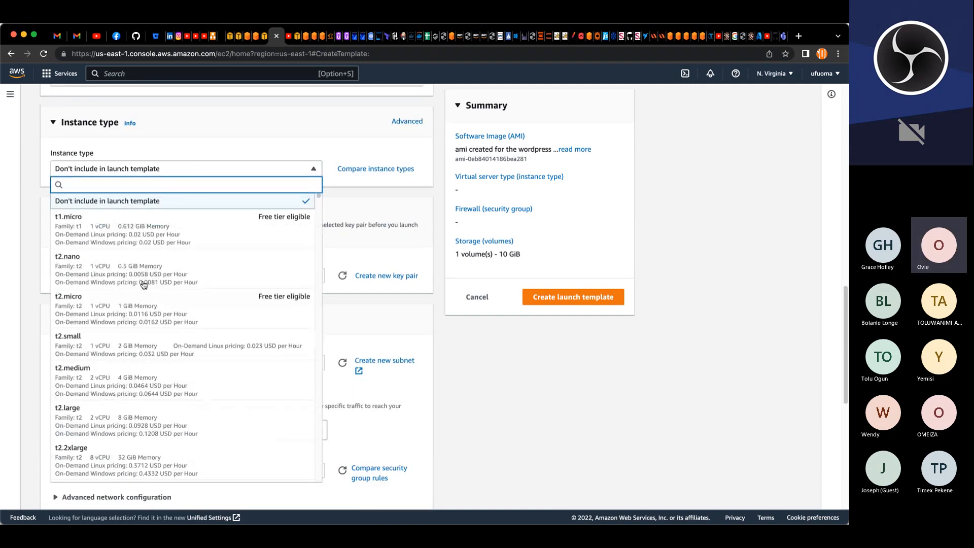
{"action": "left_click", "coordinate": [72, 307]}
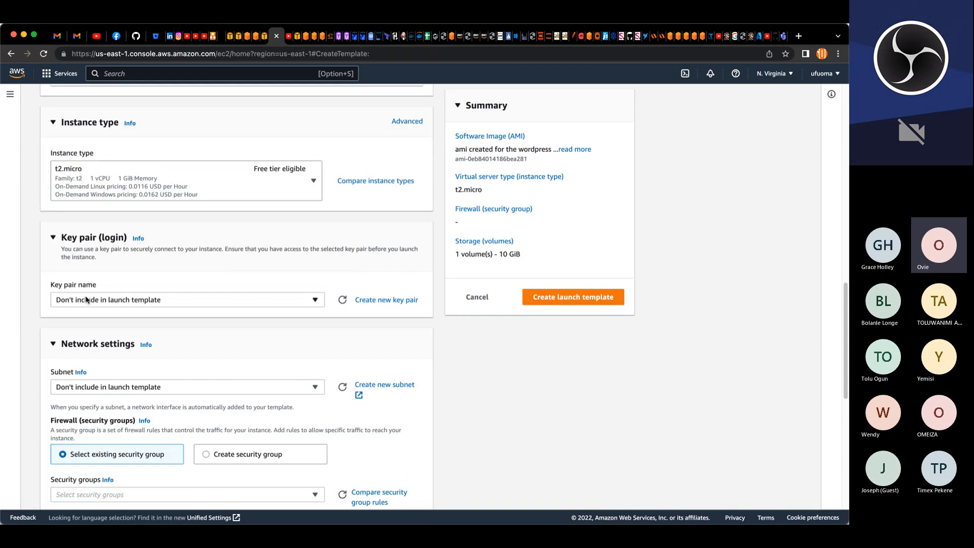
Step: Select the myk8s key pair and the project-priv-sub-1 subnet
{"action": "left_click", "coordinate": [70, 300]}
{"action": "left_click", "coordinate": [79, 363]}
{"action": "left_click", "coordinate": [103, 386]}
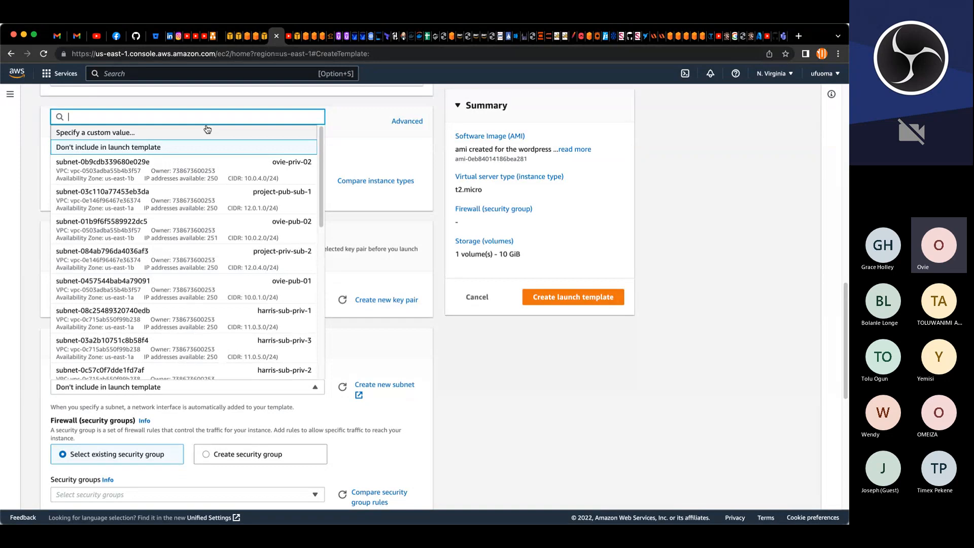
{"action": "type", "text": "project"}
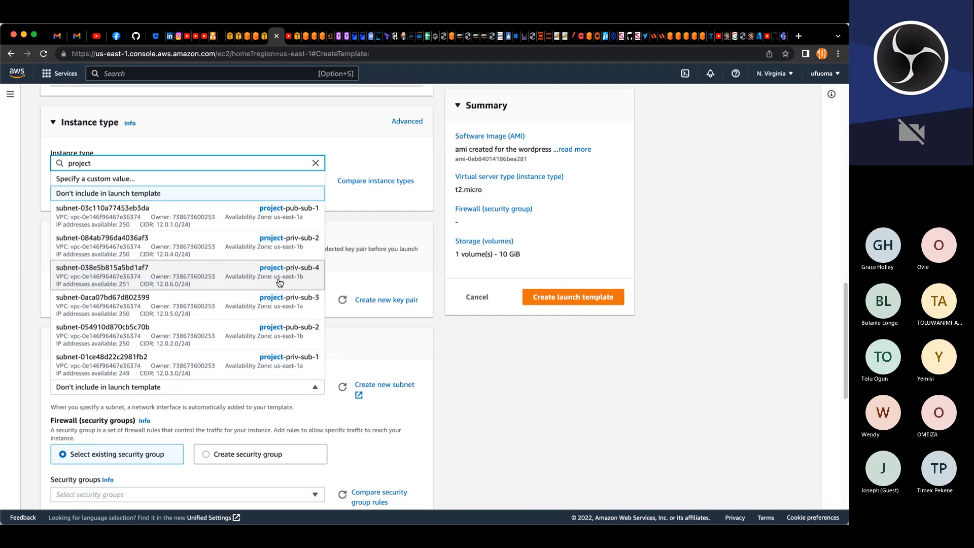
{"action": "left_click", "coordinate": [278, 360]}
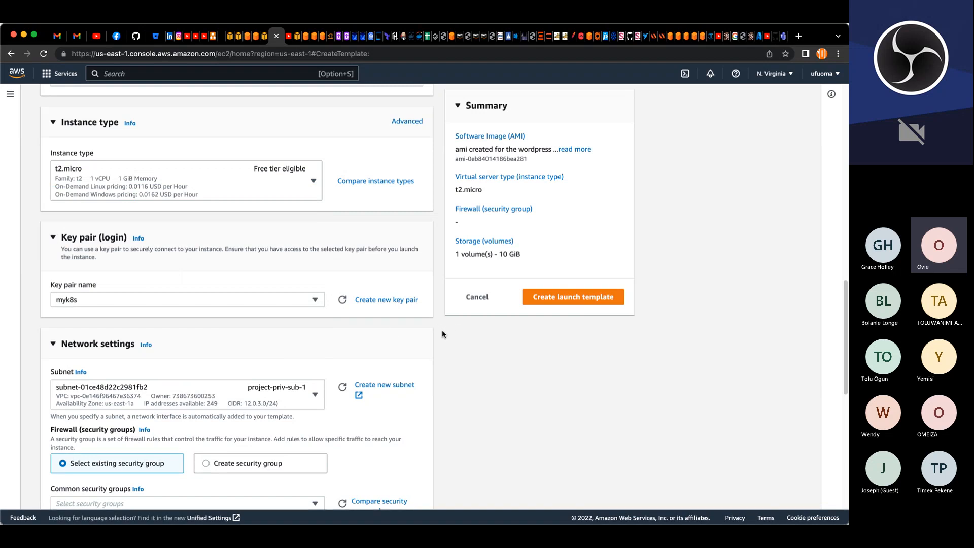
Step: Add the project-weblayer-SG security group and expand the advanced network configuration
{"action": "scroll", "coordinate": [442, 329], "scroll_direction": "down", "scroll_amount": 4}
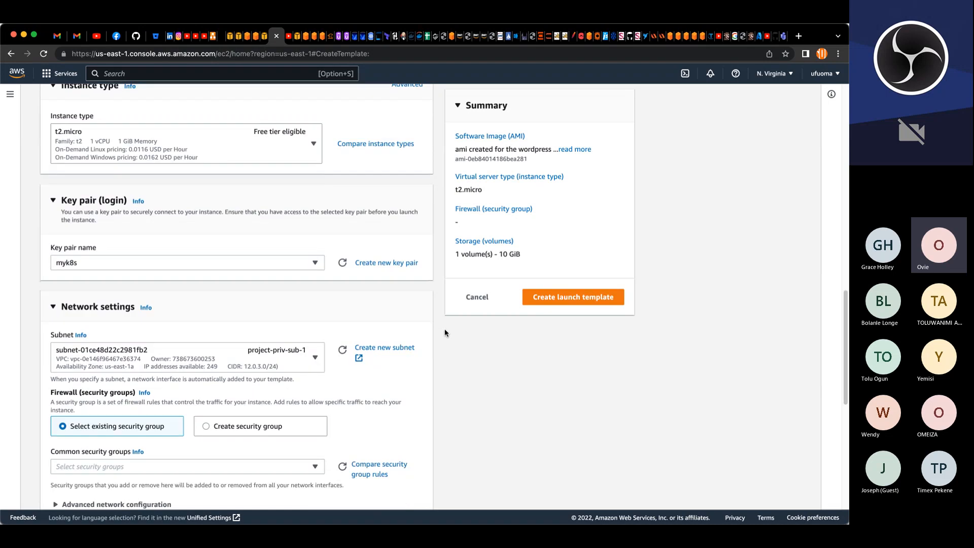
{"action": "scroll", "coordinate": [445, 332], "scroll_direction": "down", "scroll_amount": 2}
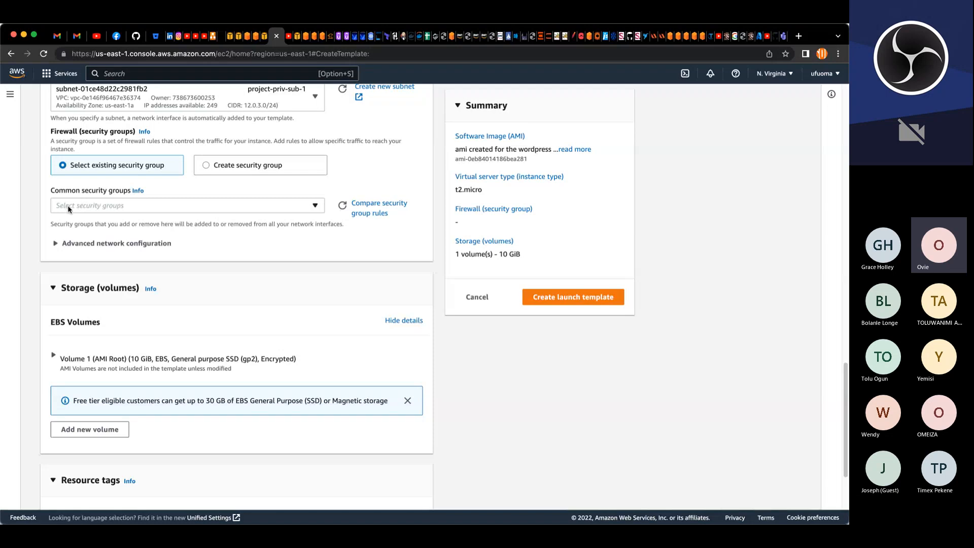
{"action": "left_click", "coordinate": [294, 208]}
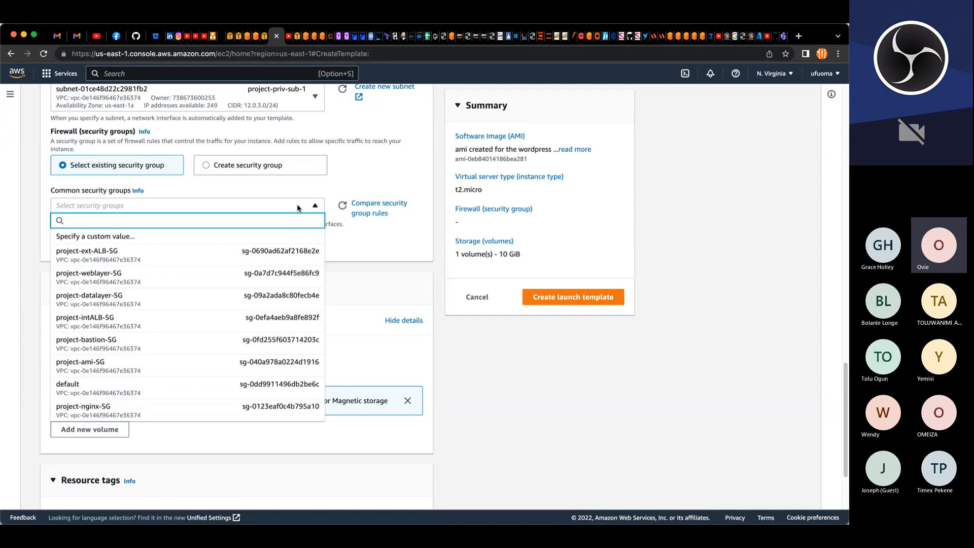
{"action": "left_click", "coordinate": [99, 278]}
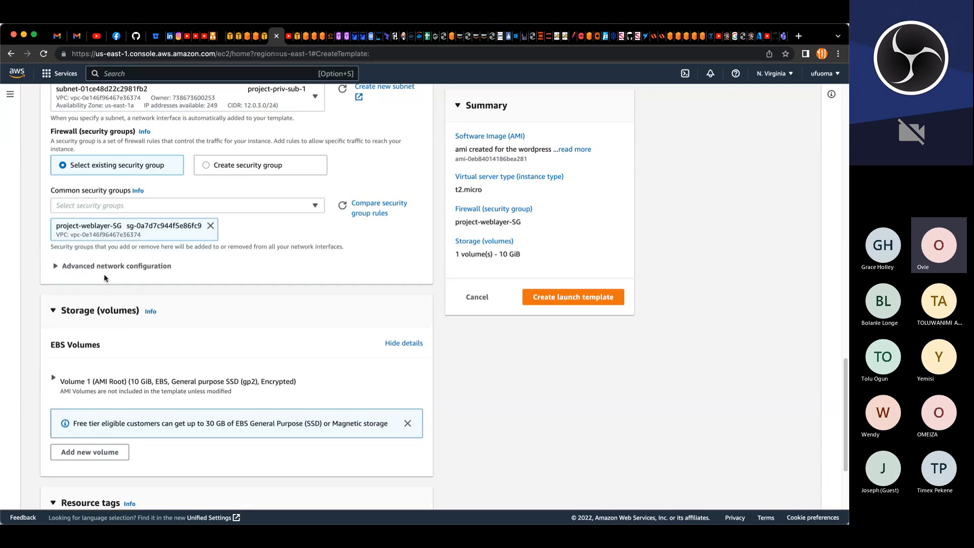
{"action": "left_click", "coordinate": [57, 268]}
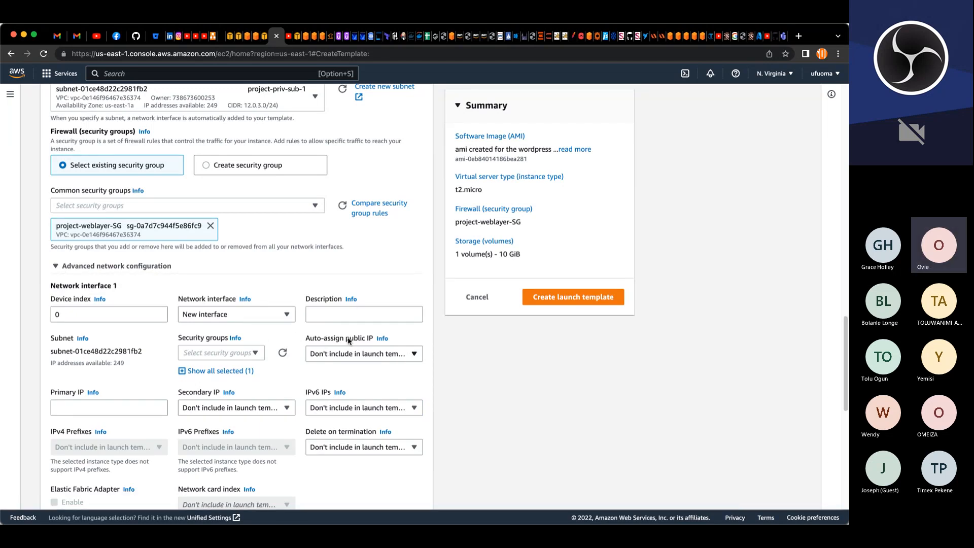
Step: Set the network interface's auto-assign public IP to Disable
{"action": "left_click", "coordinate": [412, 353]}
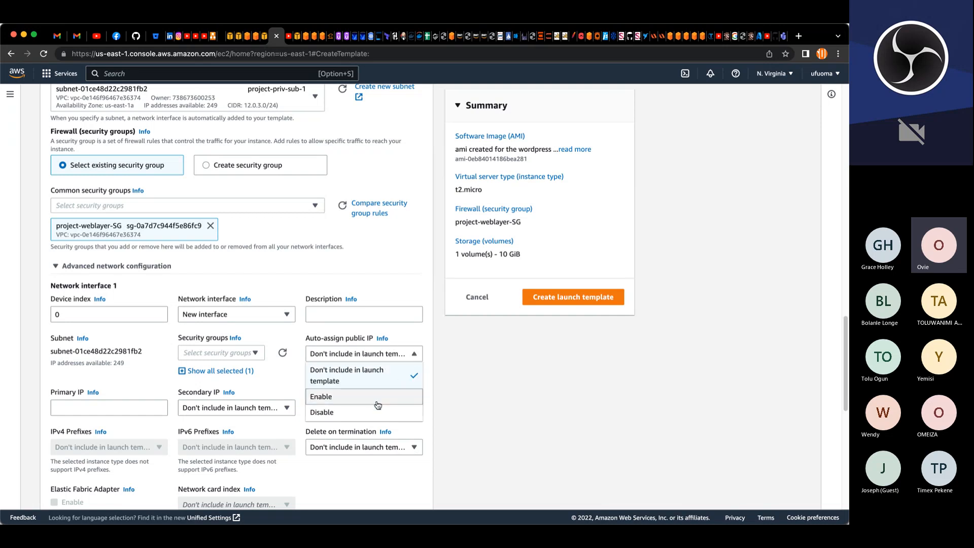
{"action": "left_click", "coordinate": [326, 413]}
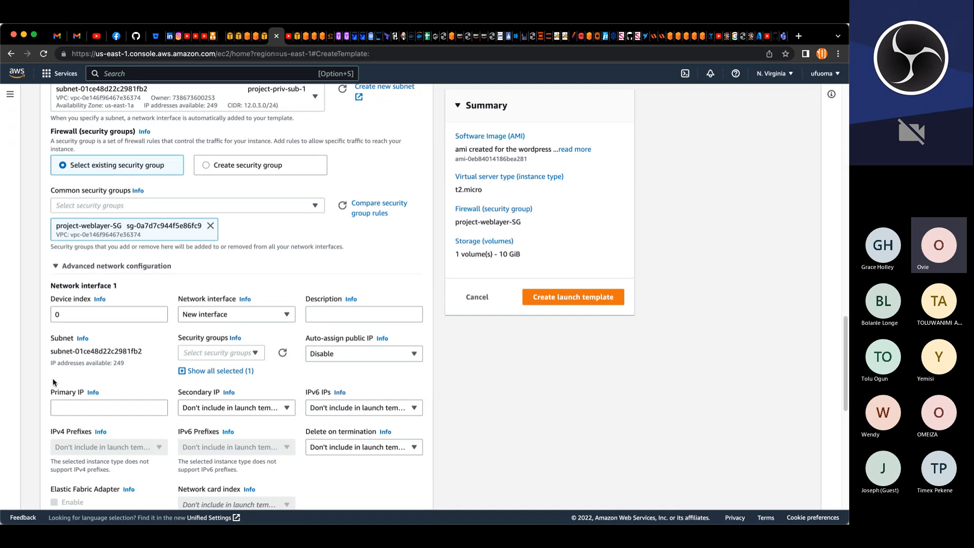
{"action": "left_click", "coordinate": [56, 268]}
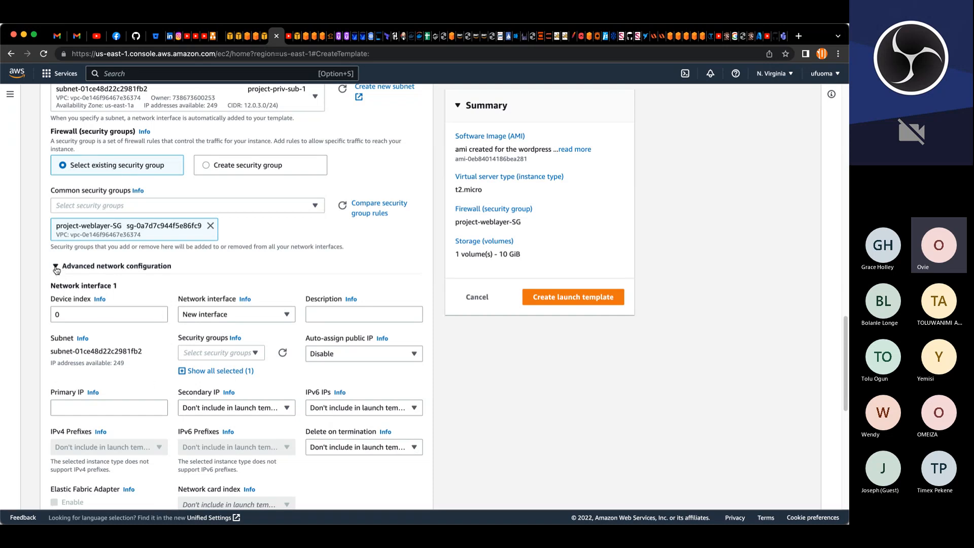
{"action": "left_click", "coordinate": [56, 268]}
{"action": "left_click", "coordinate": [58, 267]}
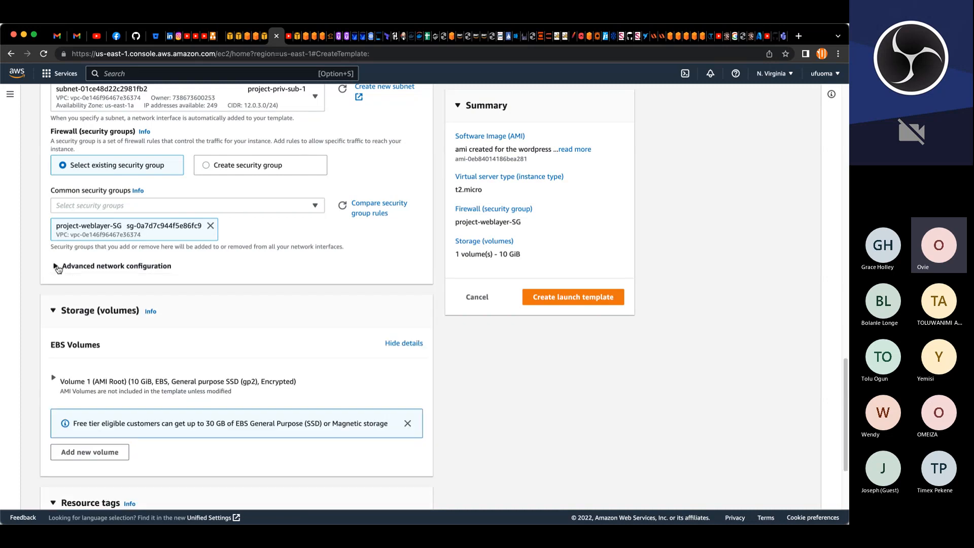
{"action": "left_click", "coordinate": [58, 268]}
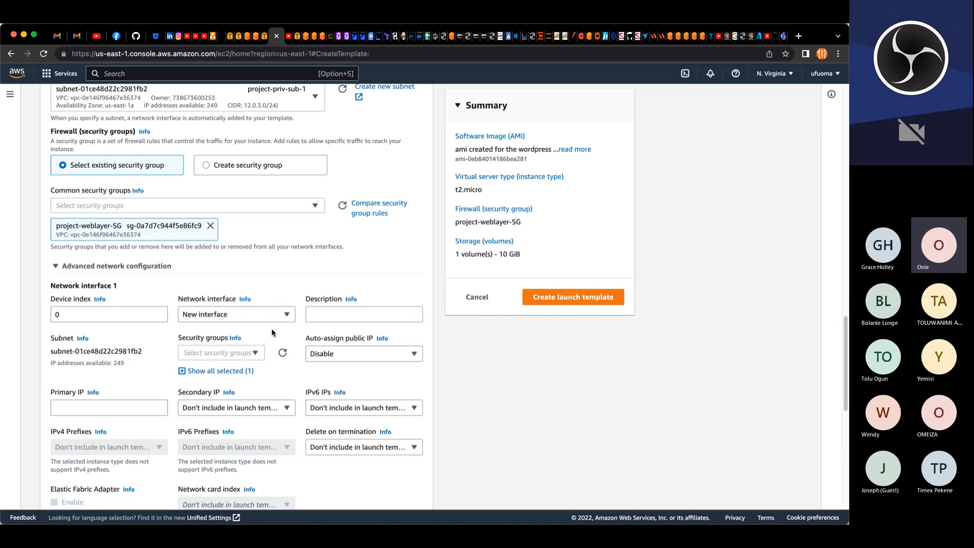
Step: Collapse the advanced network configuration and copy the launch template name project-wordpress-lt
{"action": "scroll", "coordinate": [271, 329], "scroll_direction": "down", "scroll_amount": 1}
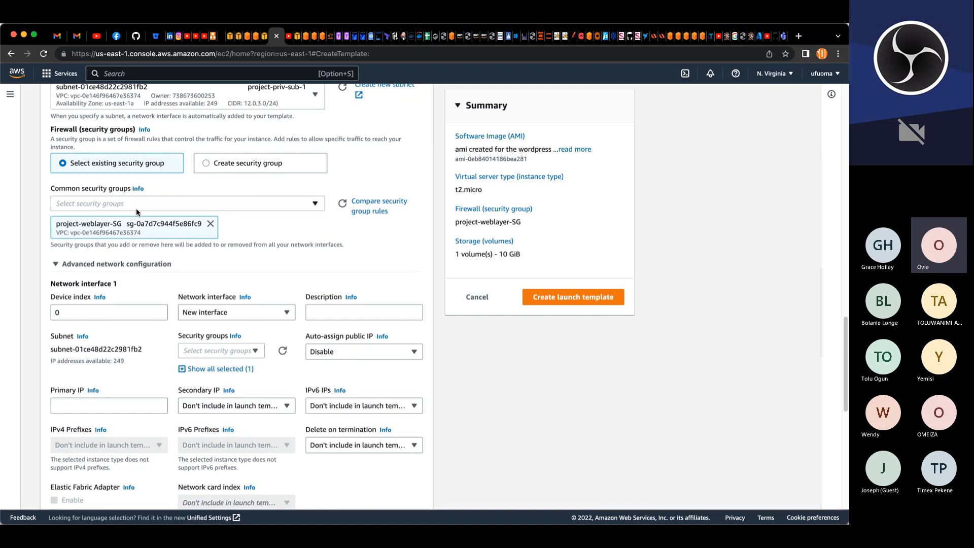
{"action": "scroll", "coordinate": [140, 212], "scroll_direction": "up", "scroll_amount": 3}
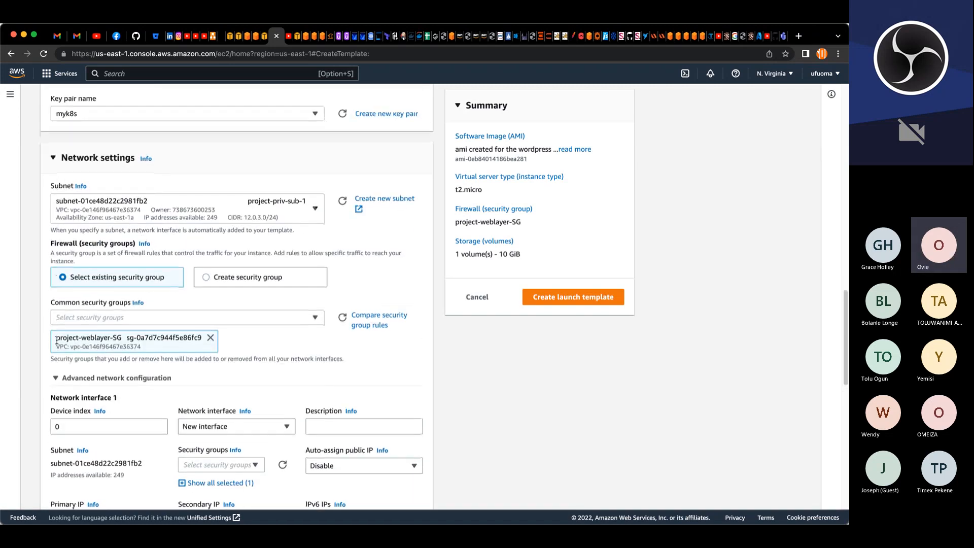
{"action": "left_click", "coordinate": [54, 364]}
{"action": "scroll", "coordinate": [108, 346], "scroll_direction": "up", "scroll_amount": 5}
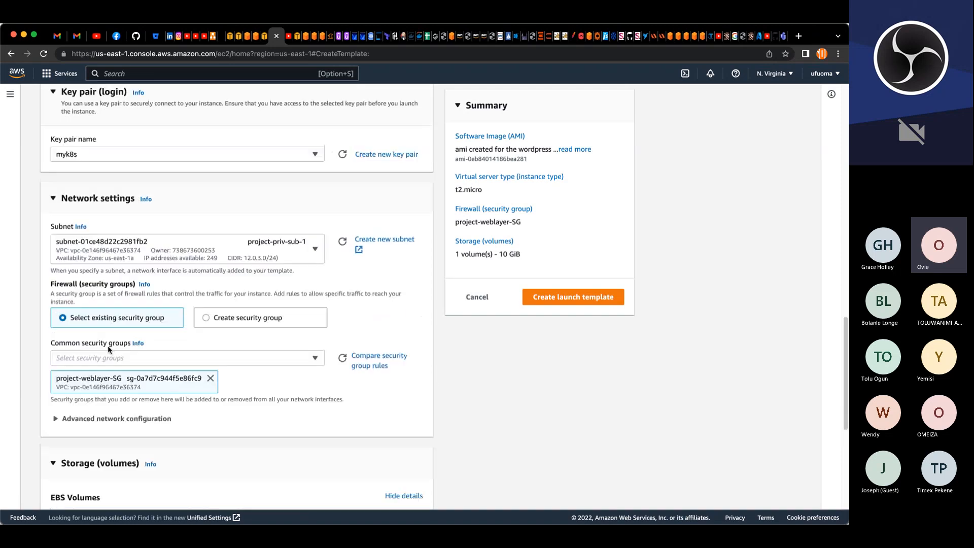
{"action": "scroll", "coordinate": [108, 346], "scroll_direction": "up", "scroll_amount": 7}
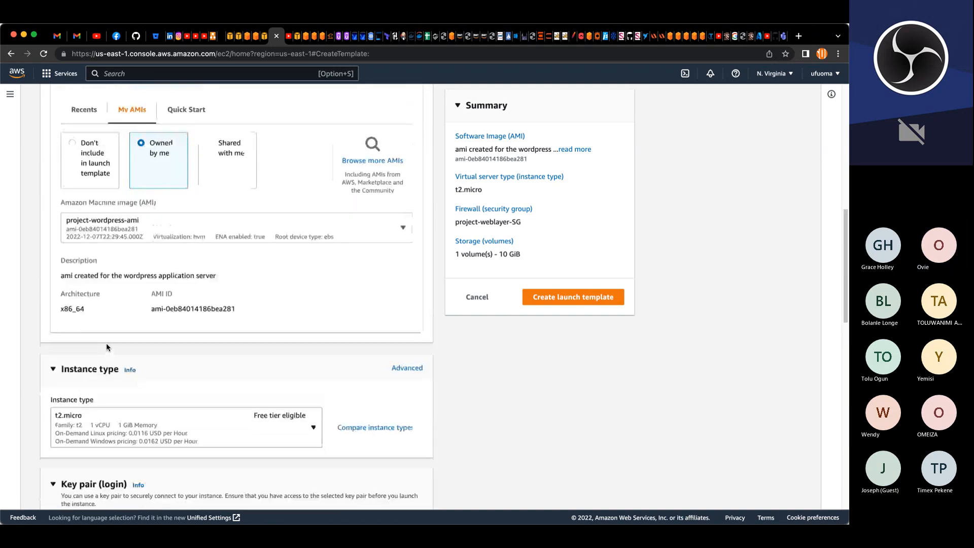
{"action": "scroll", "coordinate": [111, 345], "scroll_direction": "up", "scroll_amount": 6}
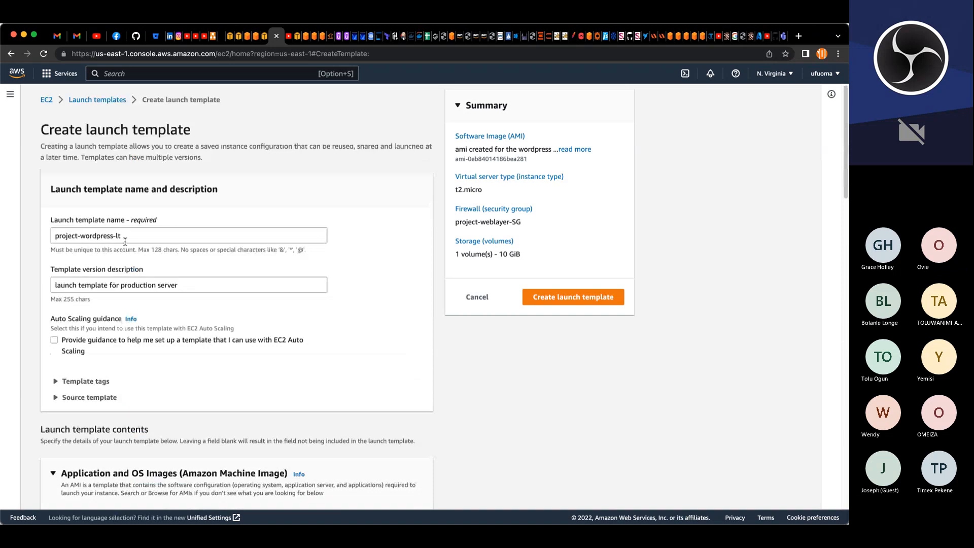
{"action": "left_click_drag", "start_coordinate": [122, 236], "coordinate": [51, 238]}
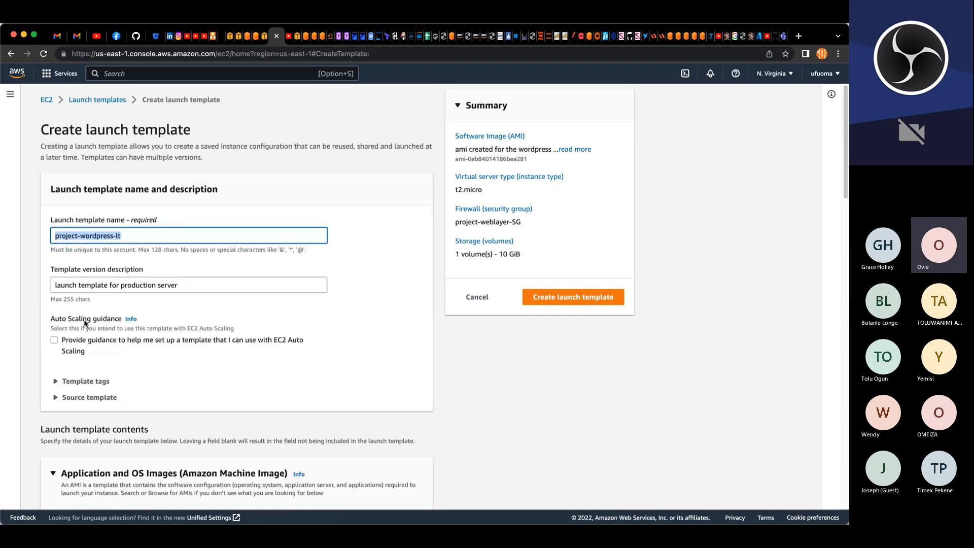
{"action": "scroll", "coordinate": [85, 323], "scroll_direction": "down", "scroll_amount": 13}
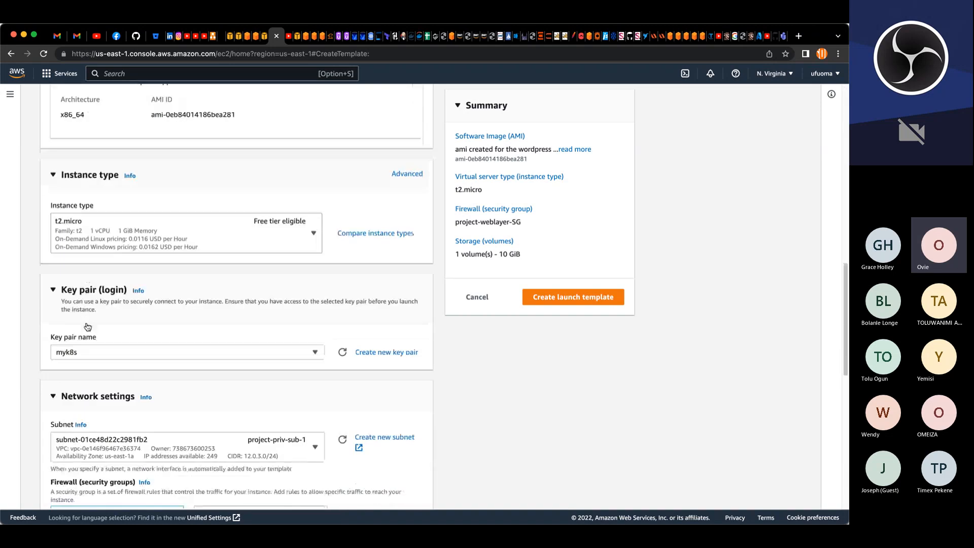
{"action": "scroll", "coordinate": [87, 327], "scroll_direction": "down", "scroll_amount": 10}
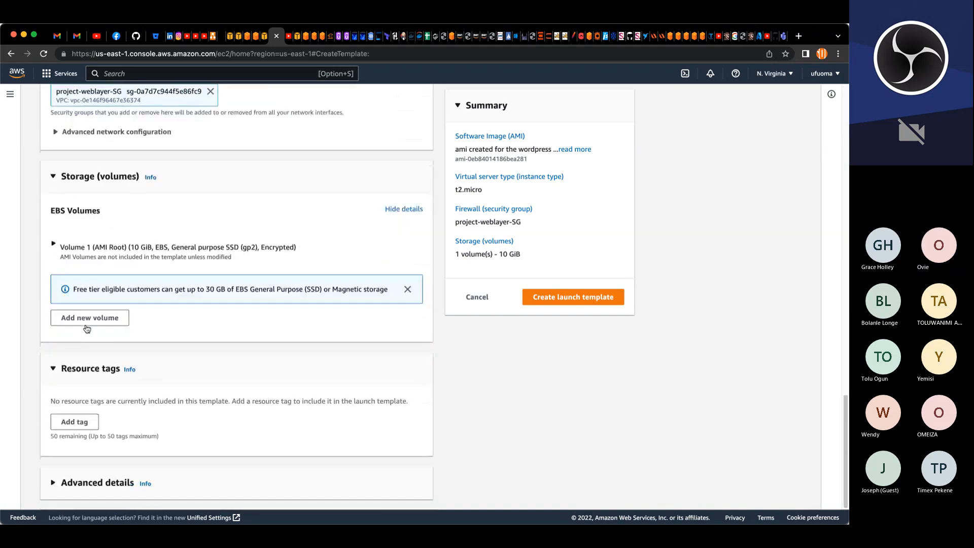
Step: Add an instance resource tag with key Name and the copied template name as its value
{"action": "left_click", "coordinate": [85, 420]}
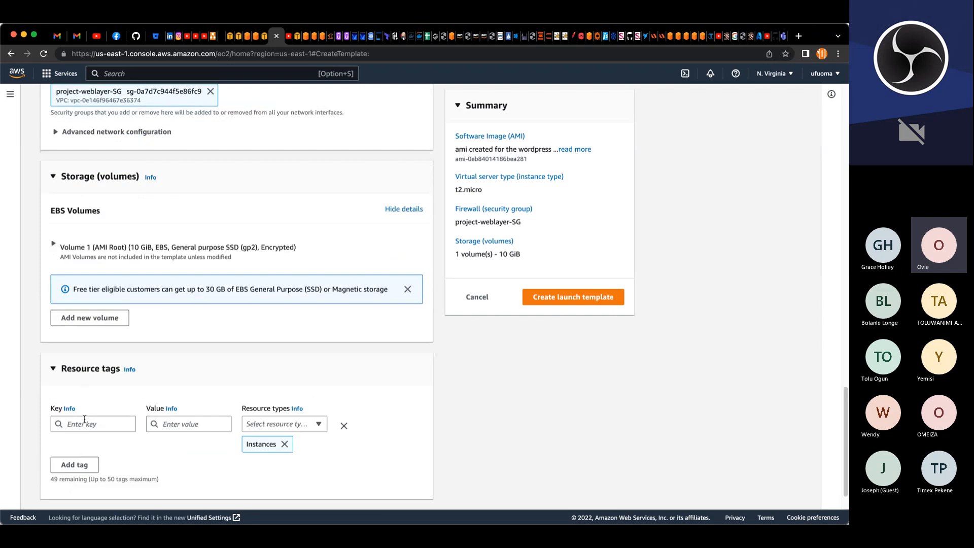
{"action": "left_click", "coordinate": [86, 423]}
{"action": "left_click", "coordinate": [83, 441]}
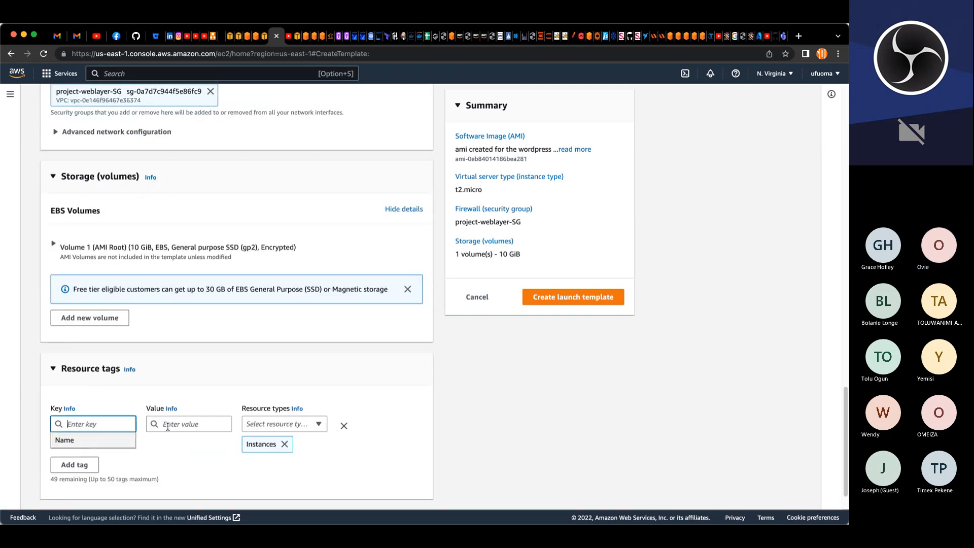
{"action": "left_click", "coordinate": [183, 423]}
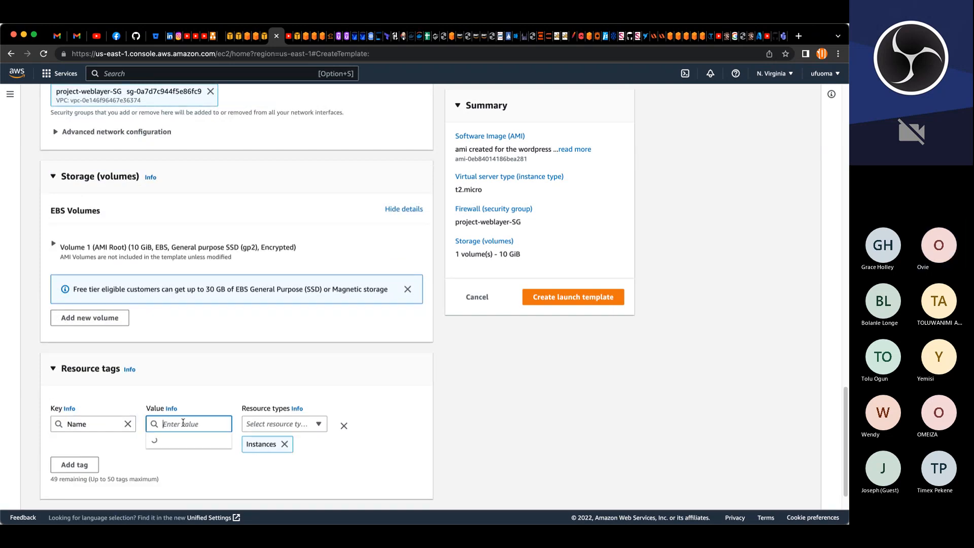
{"action": "key", "text": "super+v"}
{"action": "left_click", "coordinate": [353, 403]}
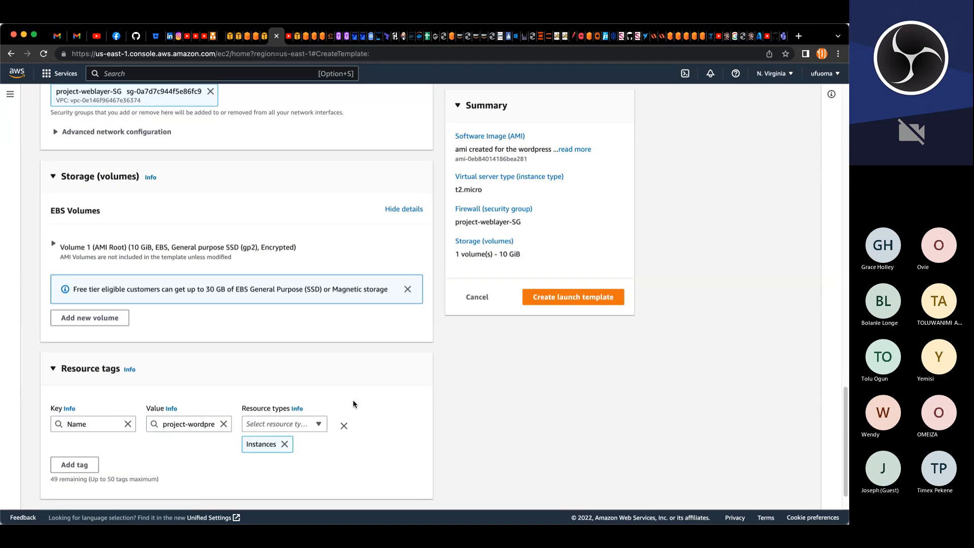
Step: Paste the EFS mount command into the User data field under Advanced details
{"action": "scroll", "coordinate": [108, 461], "scroll_direction": "down", "scroll_amount": 2}
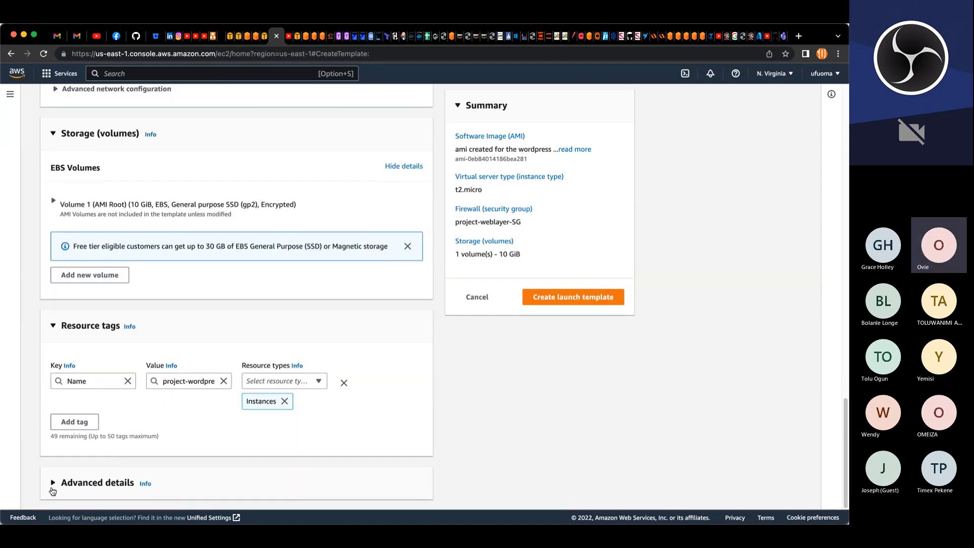
{"action": "scroll", "coordinate": [154, 479], "scroll_direction": "down", "scroll_amount": 15}
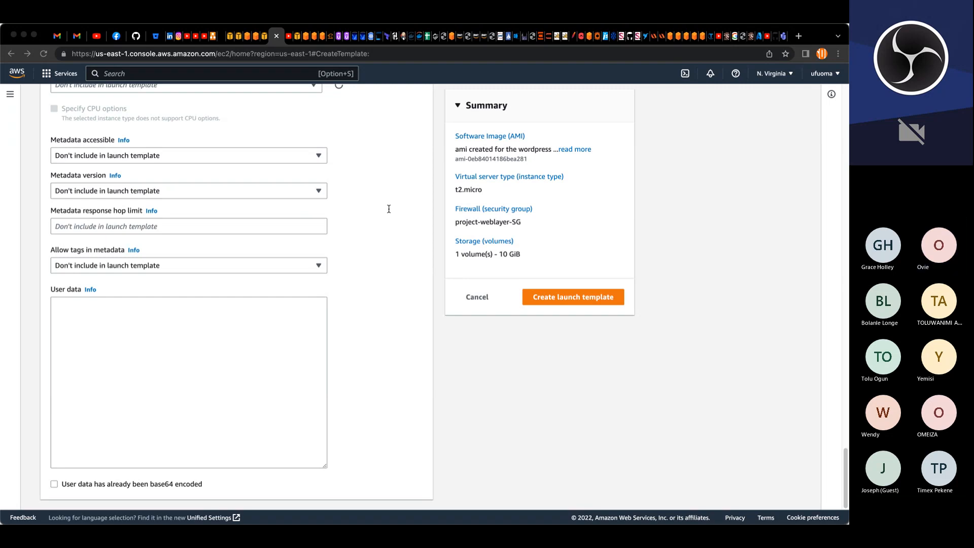
{"action": "left_click", "coordinate": [54, 303]}
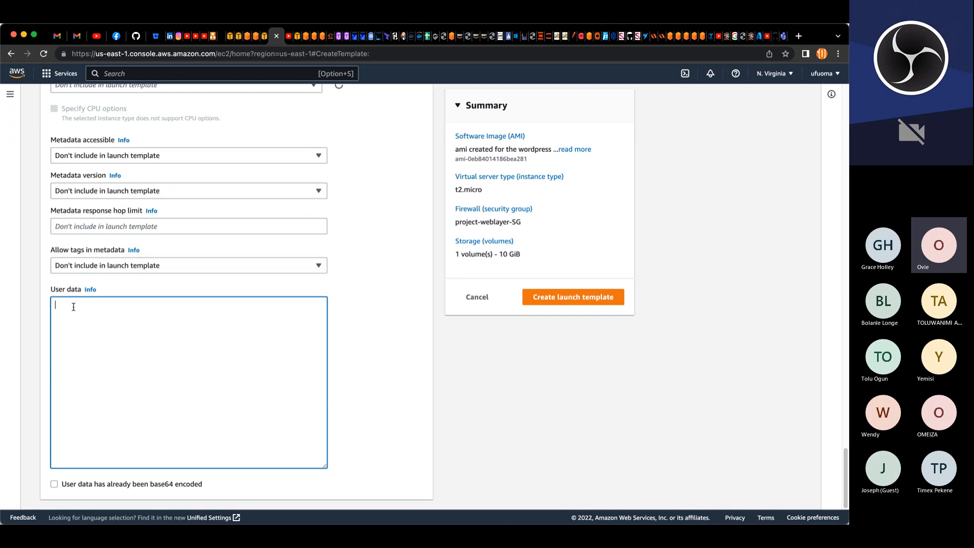
{"action": "type", "text": "sudo mount -t efs -o tls,accesspoint=fsap-00d73b923c1b9155f fs-09468d479e0f92ec5:/ /var/www/"}
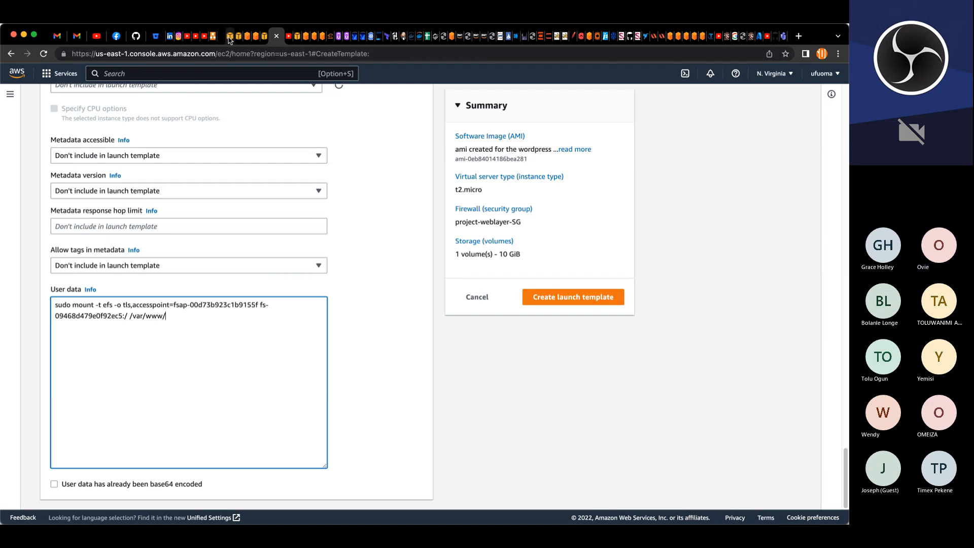
Step: In EFS access points, filter by pro, open project-wordpress-ap and copy its EFS mount helper command
{"action": "left_click", "coordinate": [255, 36]}
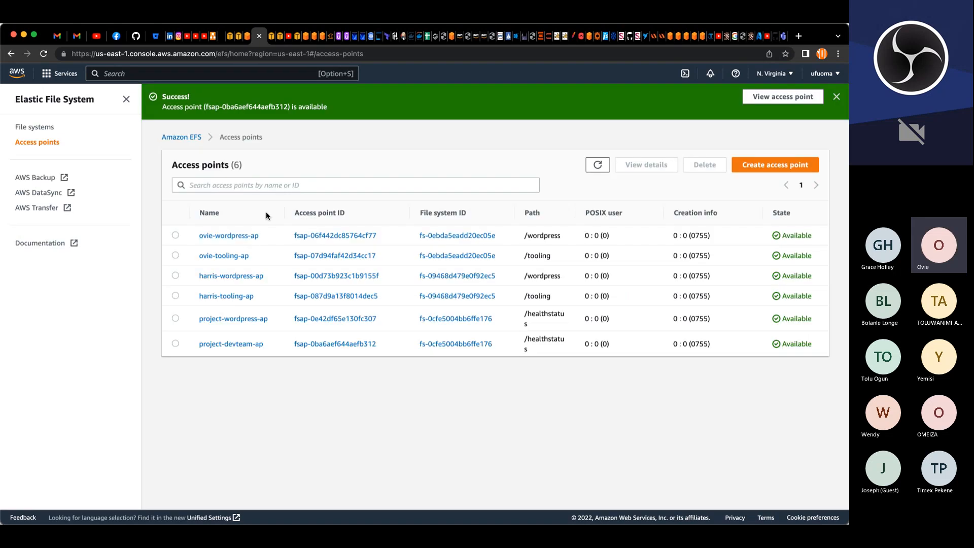
{"action": "left_click", "coordinate": [273, 191]}
{"action": "type", "text": "pro"}
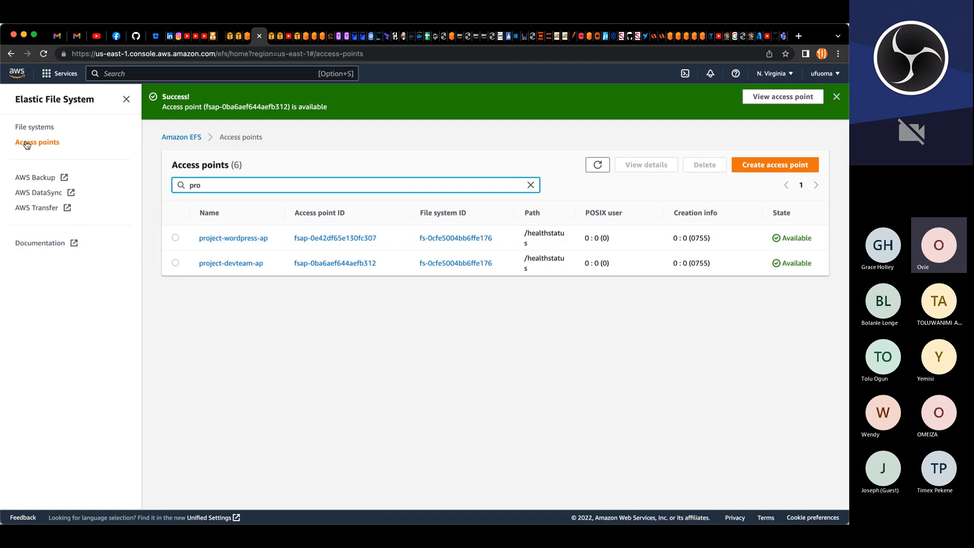
{"action": "left_click", "coordinate": [176, 238]}
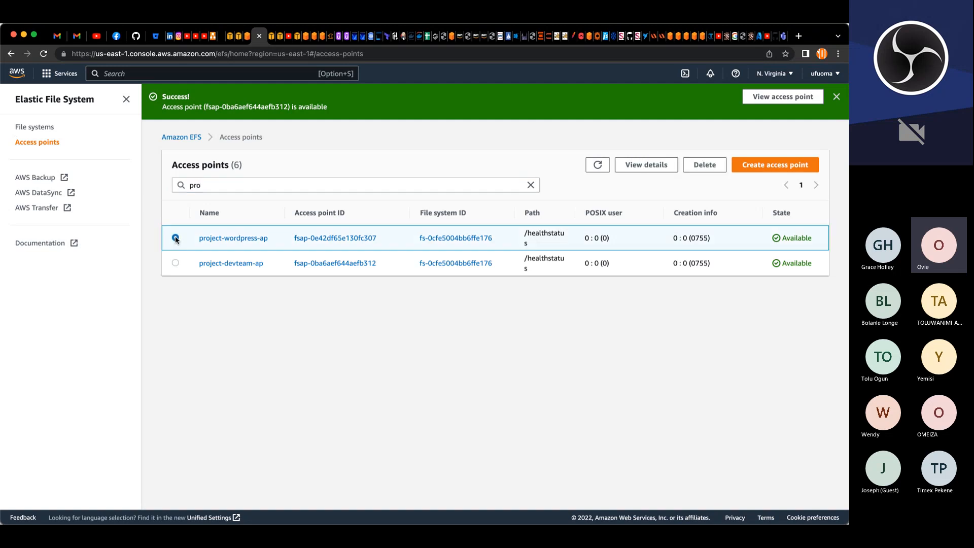
{"action": "left_click", "coordinate": [249, 238]}
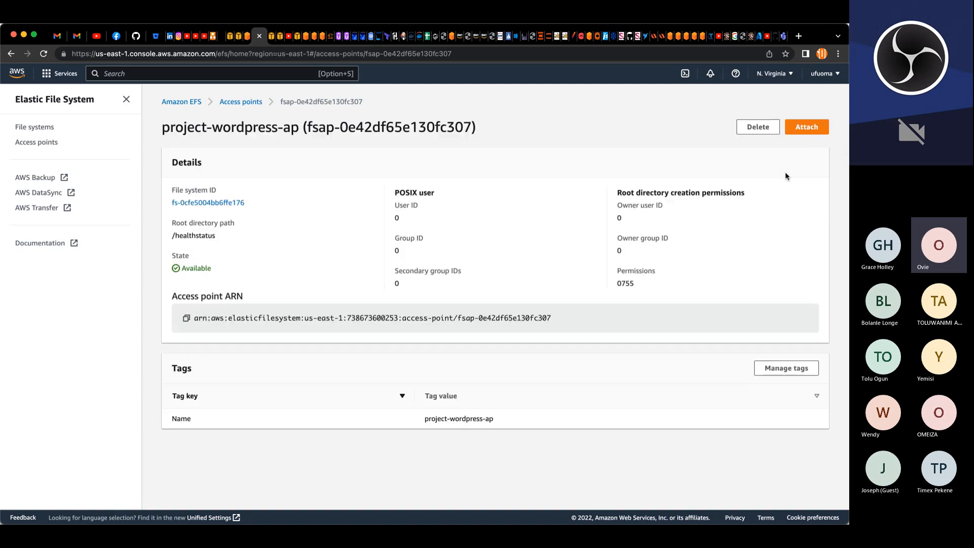
{"action": "left_click", "coordinate": [812, 130]}
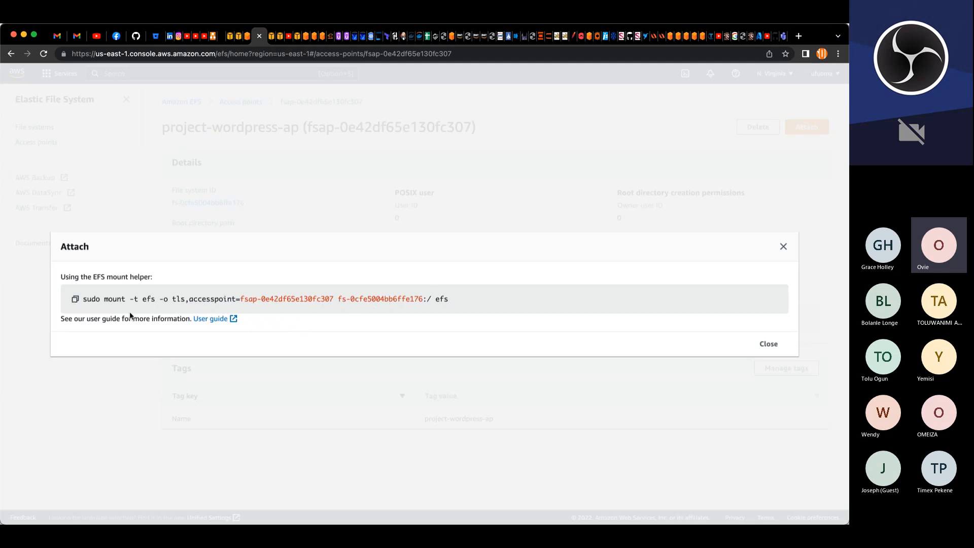
{"action": "left_click", "coordinate": [75, 300]}
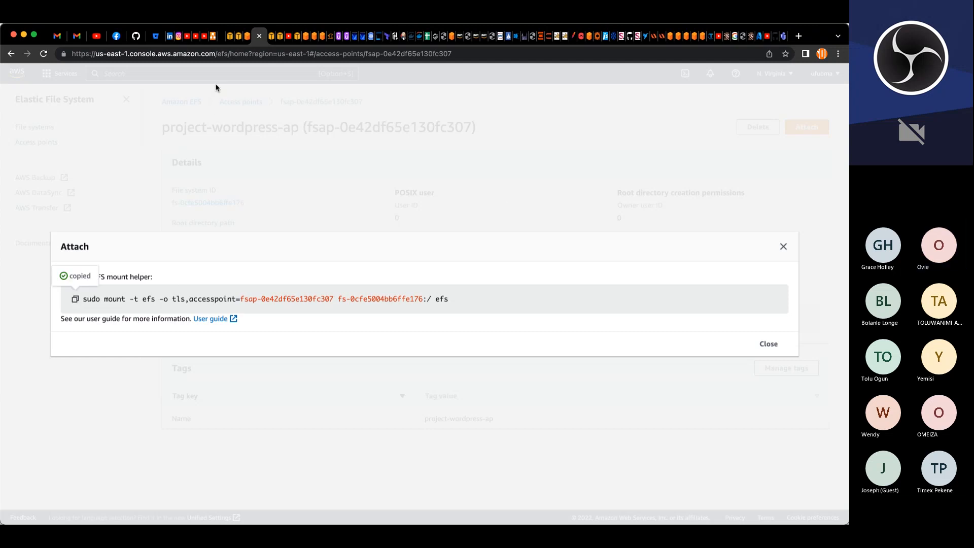
{"action": "left_click", "coordinate": [782, 248]}
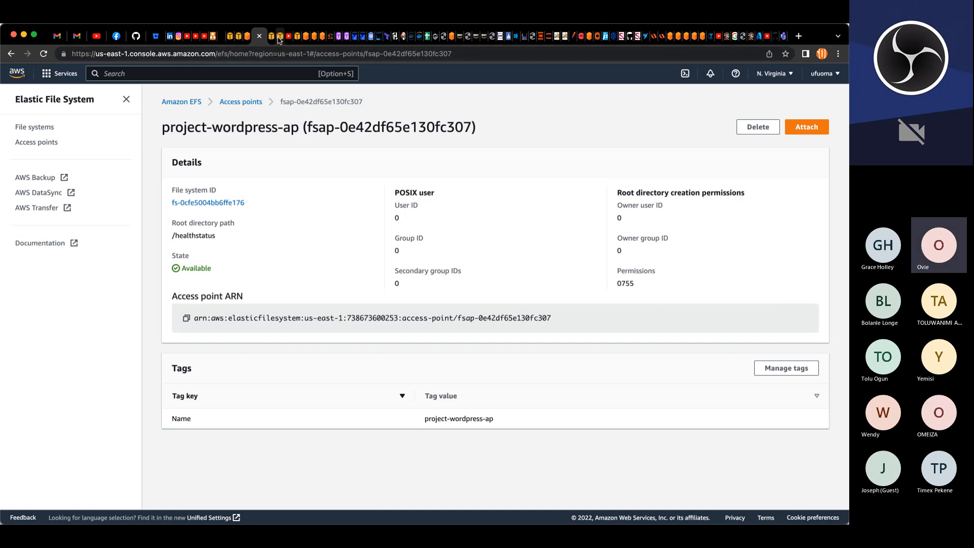
Step: Replace the user data's access point and file system part with the copied project-wordpress-ap mount command, deleting the extra efs
{"action": "left_click", "coordinate": [278, 36]}
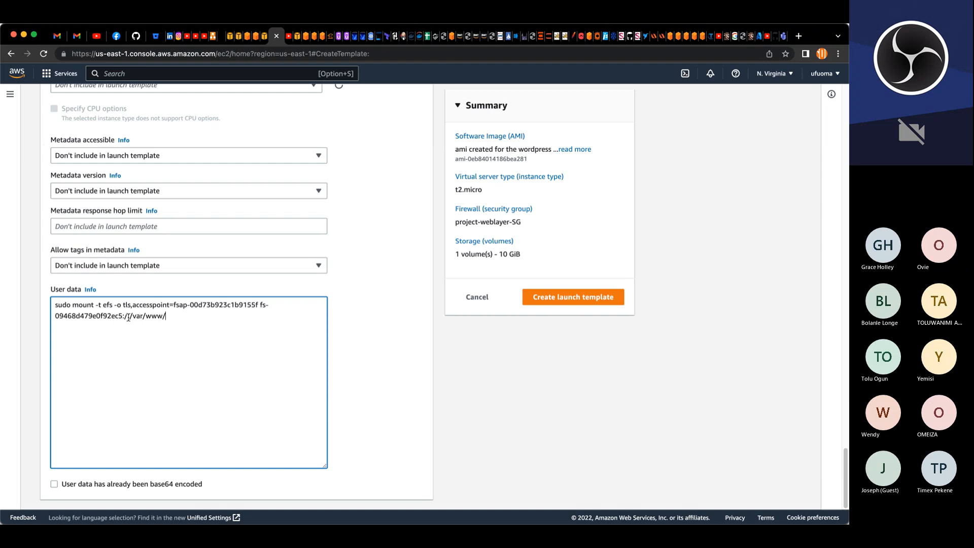
{"action": "left_click_drag", "start_coordinate": [128, 317], "coordinate": [57, 306]}
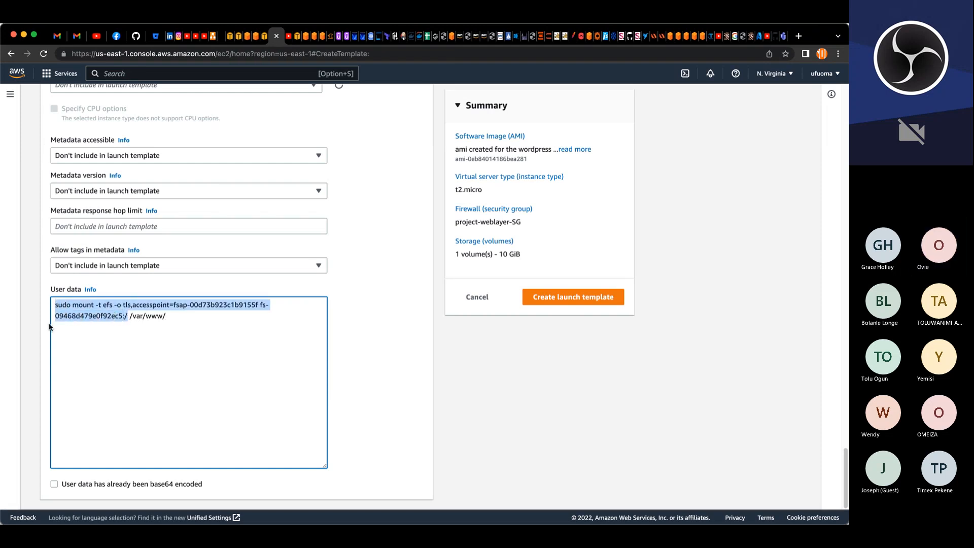
{"action": "key", "text": "super+v"}
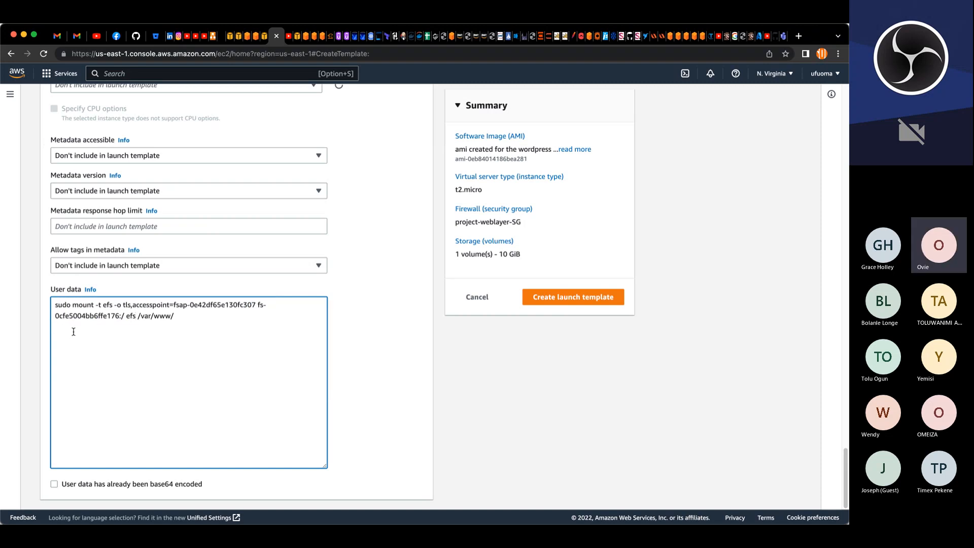
{"action": "key", "text": "BackSpace"}
{"action": "key", "text": "BackSpace"}
{"action": "key", "text": "BackSpace"}
{"action": "key", "text": "BackSpace"}
Step: Open the attach command of the project-devteam-ap access point in EFS
{"action": "scroll", "coordinate": [208, 275], "scroll_direction": "up", "scroll_amount": 3}
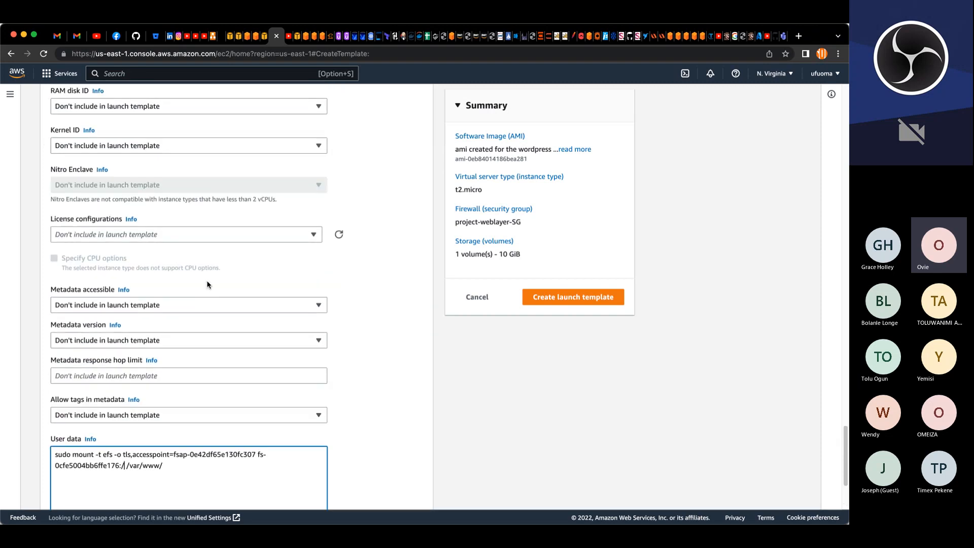
{"action": "scroll", "coordinate": [207, 284], "scroll_direction": "down", "scroll_amount": 2}
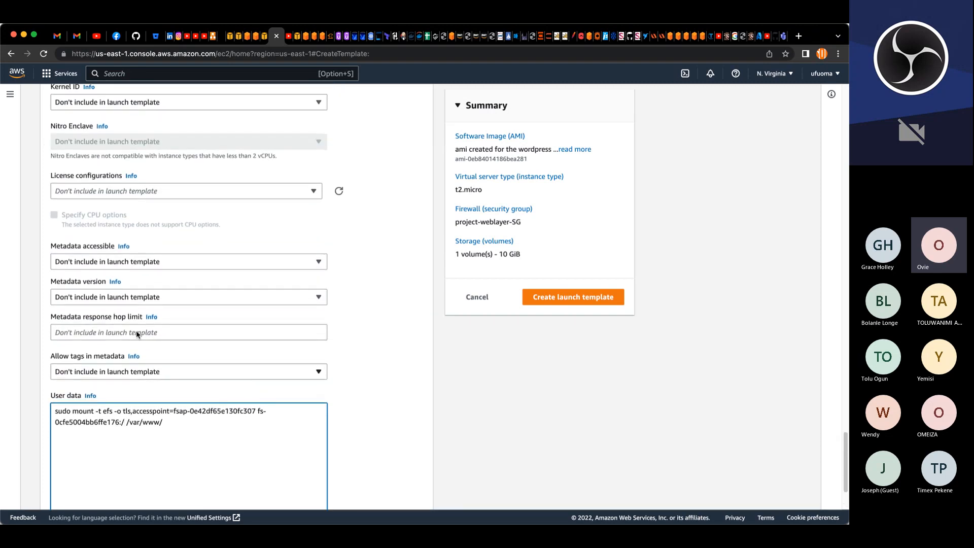
{"action": "left_click", "coordinate": [256, 38]}
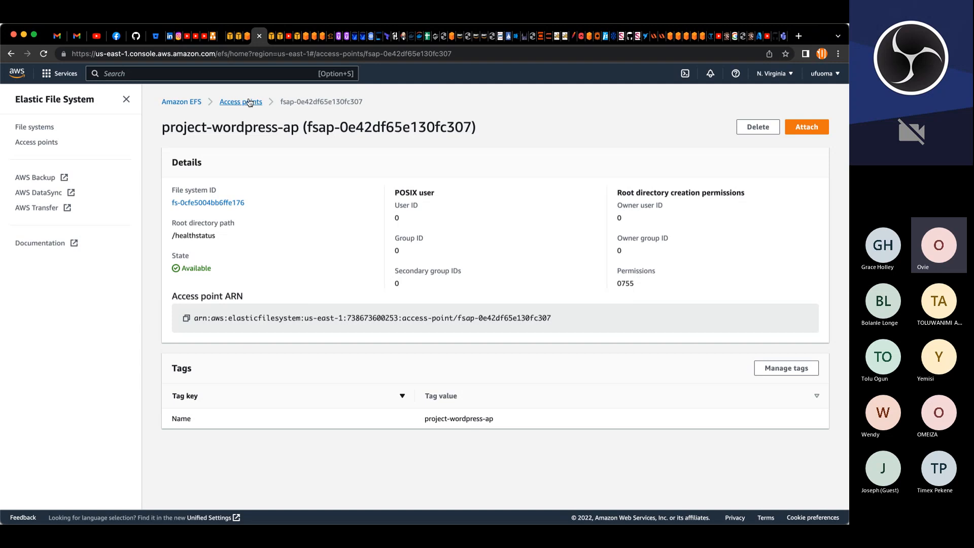
{"action": "left_click", "coordinate": [48, 130]}
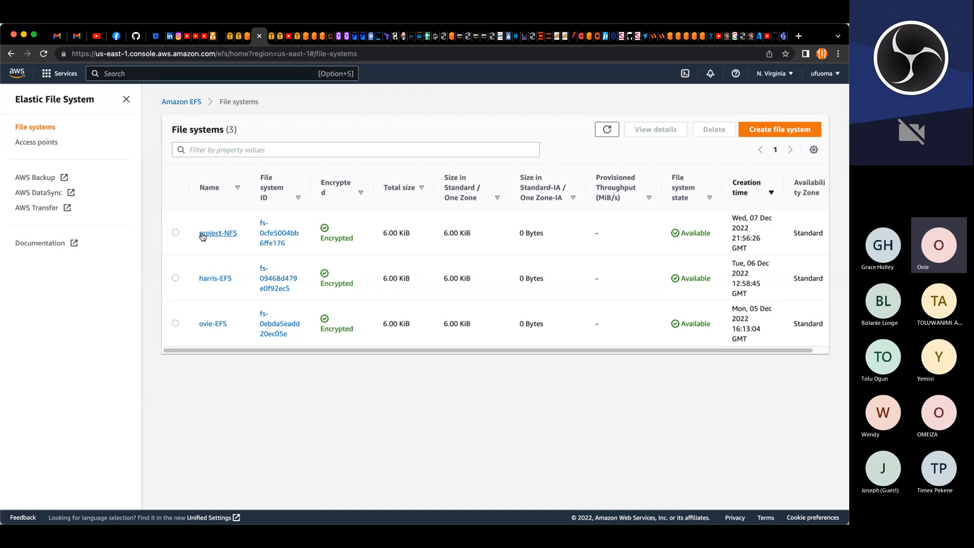
{"action": "left_click", "coordinate": [42, 144]}
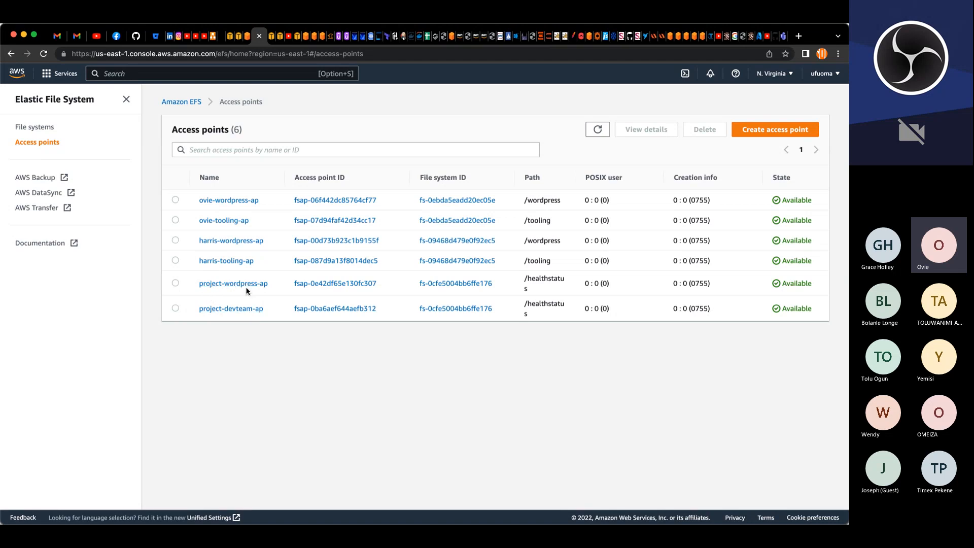
{"action": "left_click", "coordinate": [212, 308]}
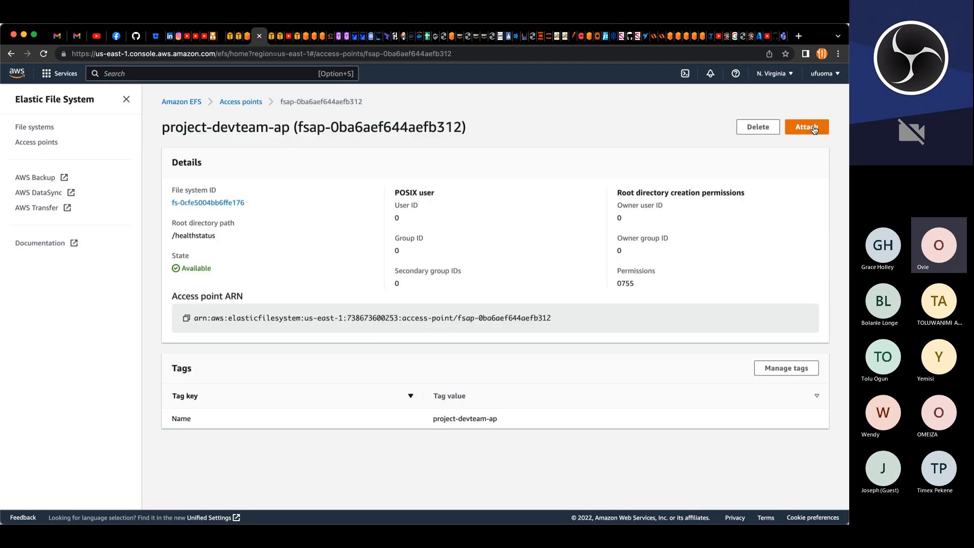
{"action": "left_click", "coordinate": [807, 128]}
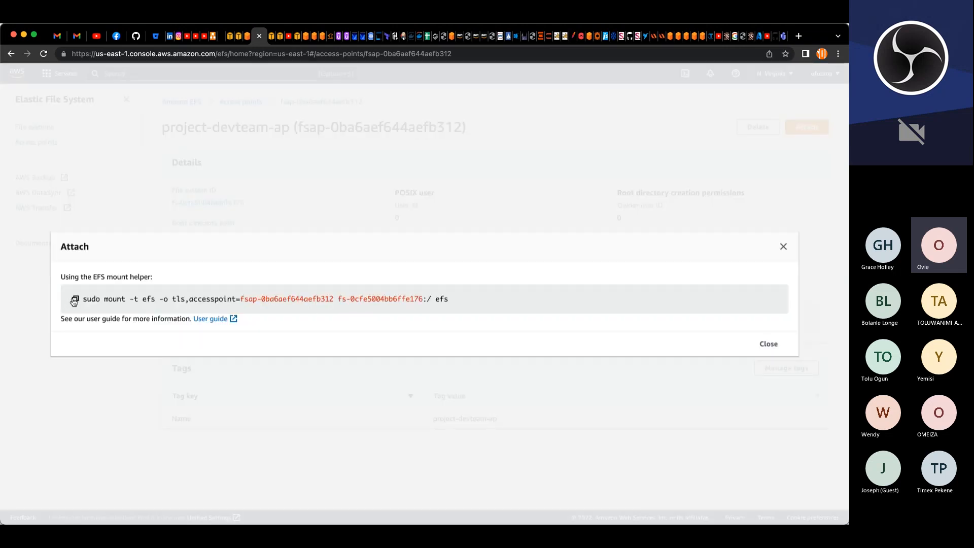
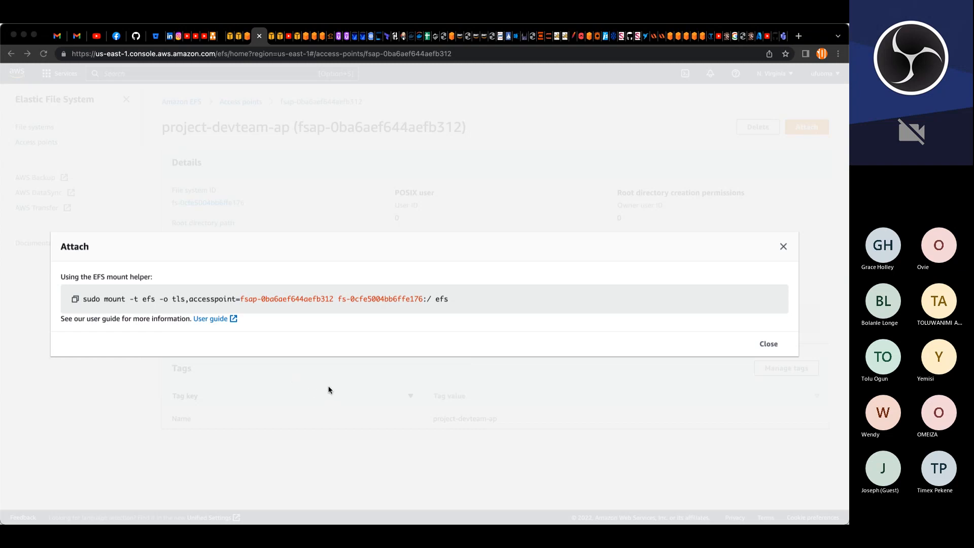
Step: Return to the launch template and replace its user data with the copied WordPress setup script
{"action": "left_click", "coordinate": [19, 392]}
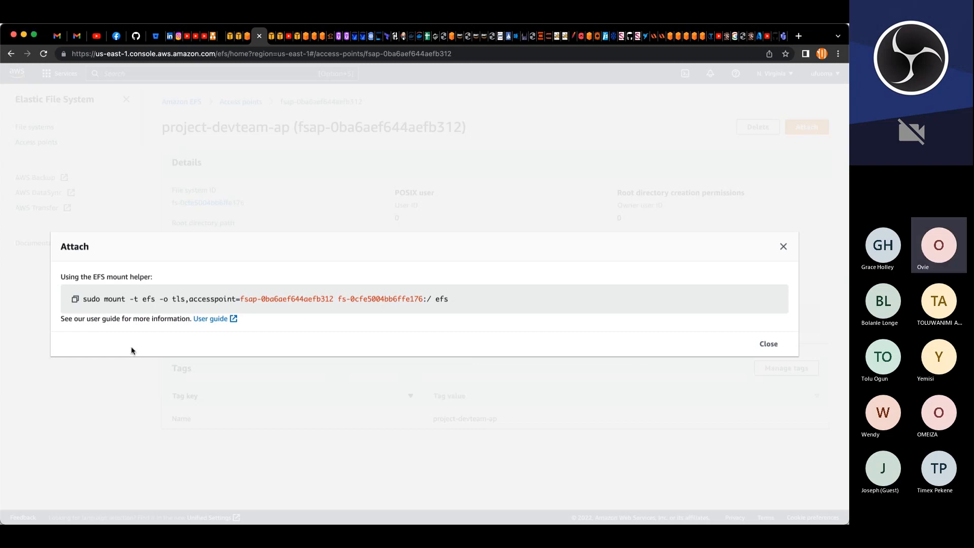
{"action": "left_click", "coordinate": [298, 40]}
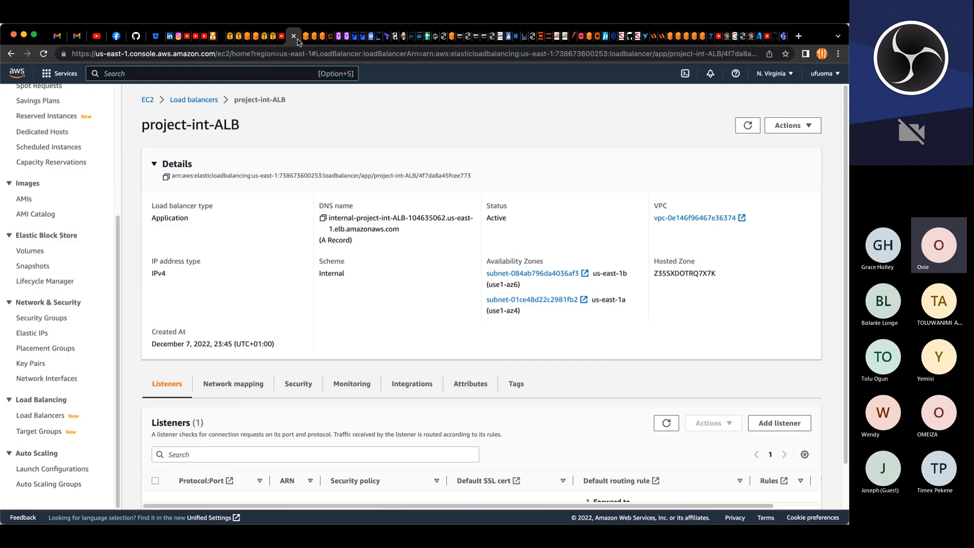
{"action": "left_click", "coordinate": [273, 36]}
{"action": "left_click_drag", "start_coordinate": [164, 422], "coordinate": [53, 412]}
{"action": "key", "text": "BackSpace"}
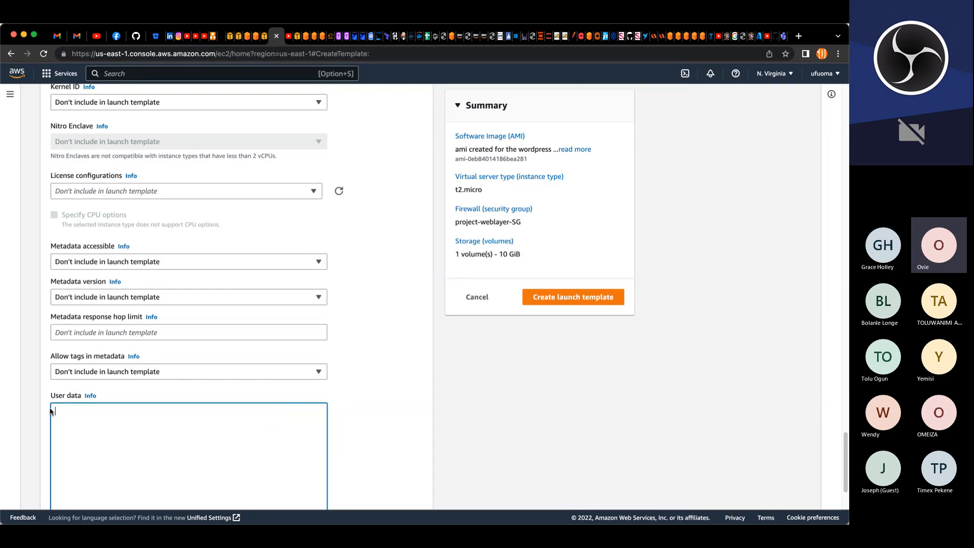
{"action": "key", "text": "super+v"}
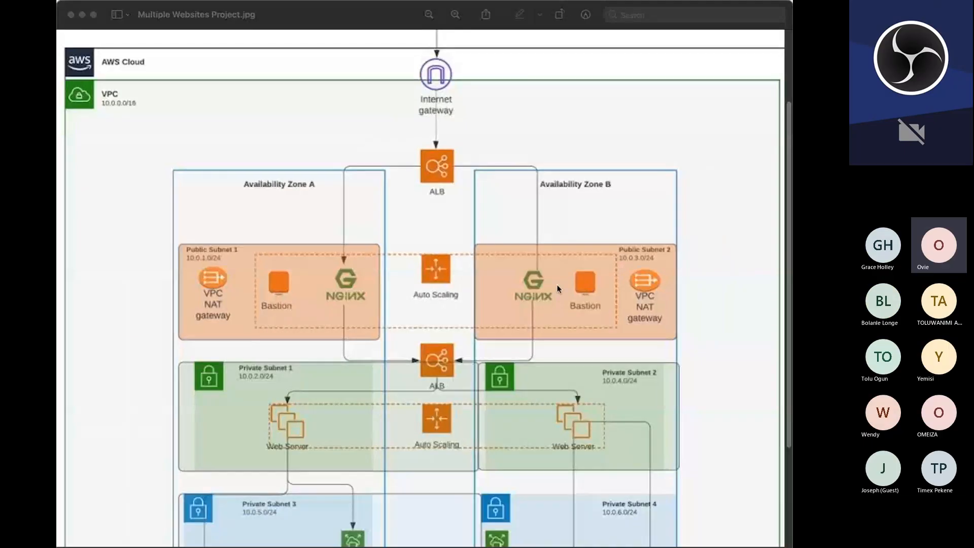
{"action": "scroll", "coordinate": [555, 285], "scroll_direction": "down", "scroll_amount": 6}
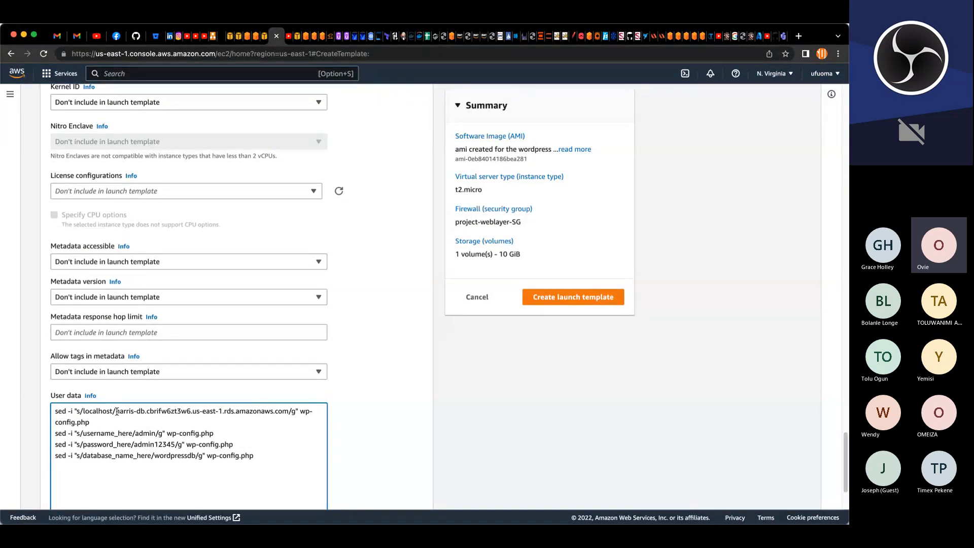
Step: Replace the database host in the user data's localhost sed command with the project-db endpoint copied from RDS
{"action": "left_click_drag", "start_coordinate": [116, 411], "coordinate": [288, 414]}
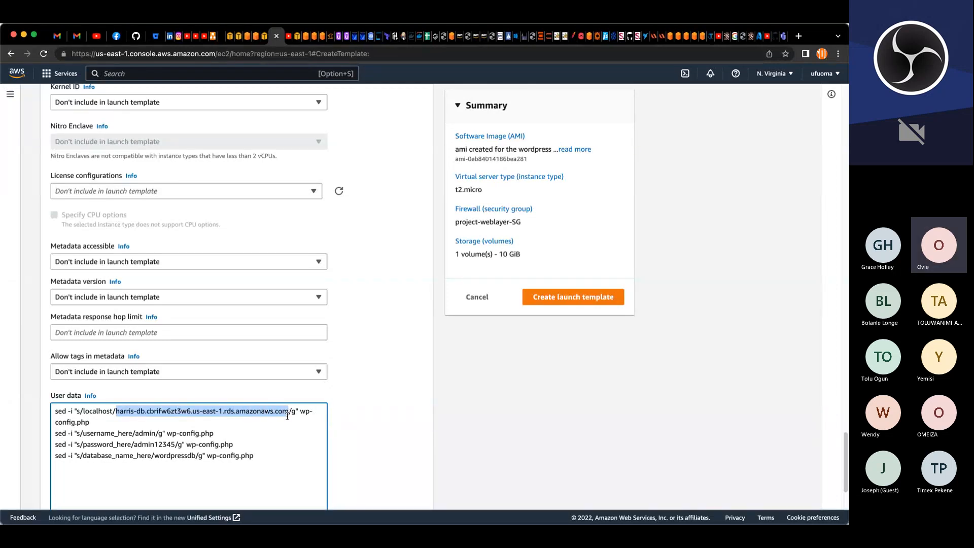
{"action": "left_click", "coordinate": [263, 36]}
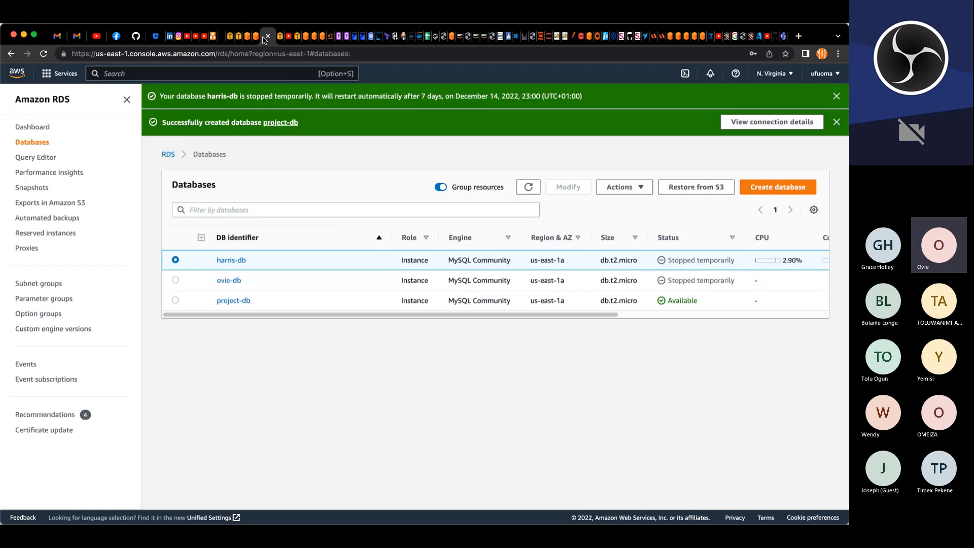
{"action": "left_click", "coordinate": [176, 301]}
{"action": "left_click", "coordinate": [226, 302]}
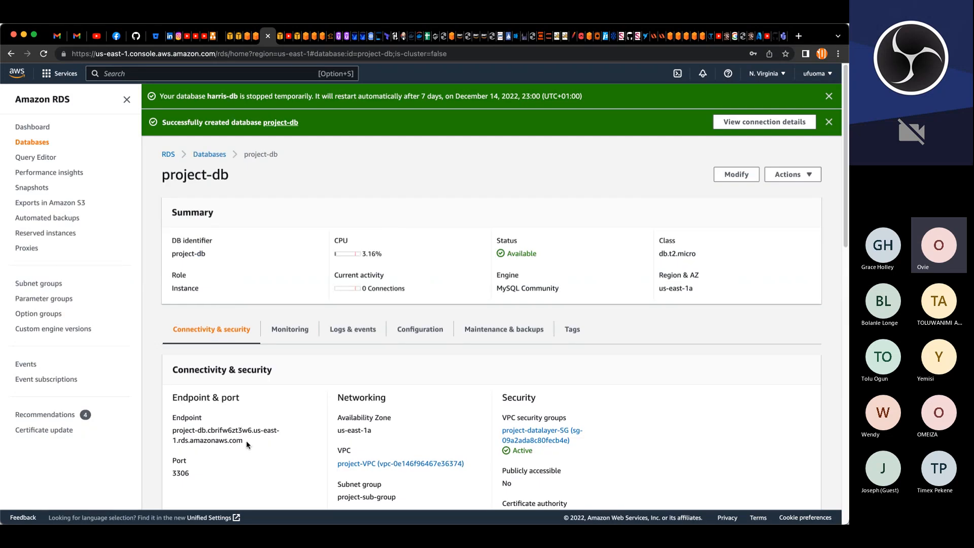
{"action": "left_click_drag", "start_coordinate": [246, 441], "coordinate": [173, 431]}
{"action": "key", "text": "super+c"}
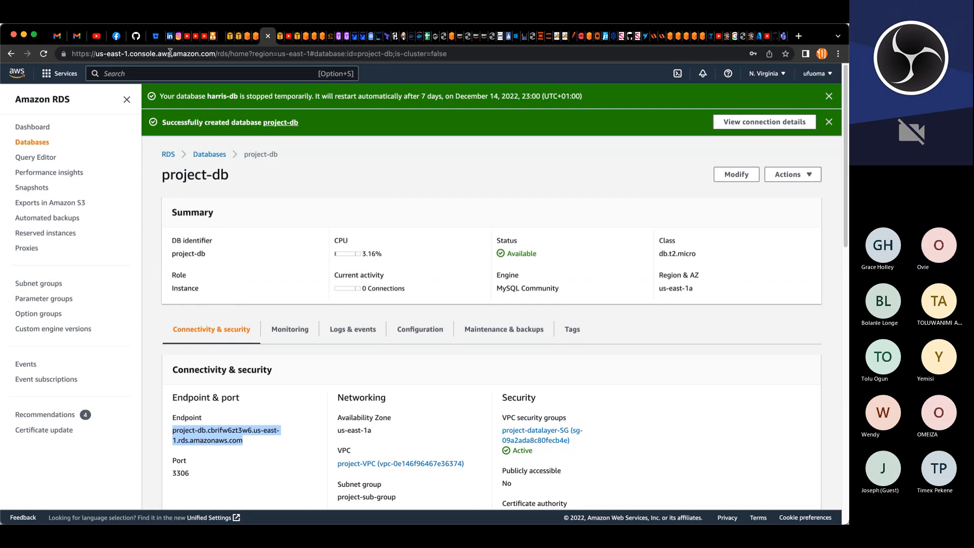
{"action": "left_click", "coordinate": [281, 39]}
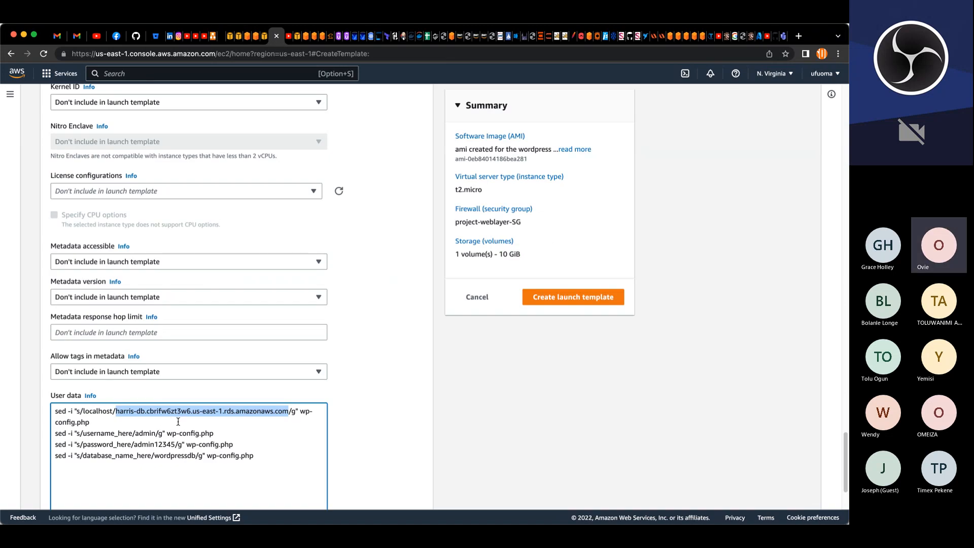
{"action": "key", "text": "super+v"}
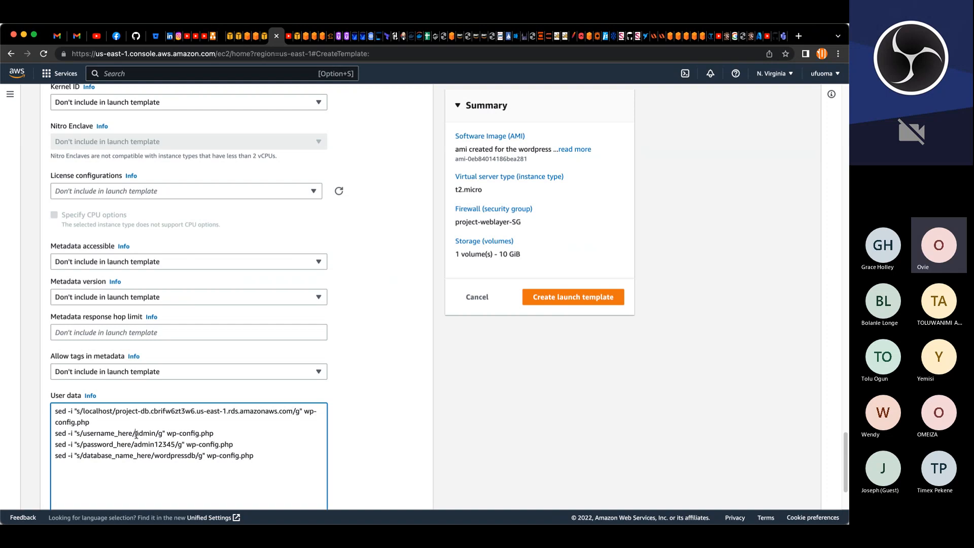
Step: Clear the User data field and paste the complete WordPress user data script with the project-db endpoint back in
{"action": "left_click_drag", "start_coordinate": [136, 434], "coordinate": [175, 445]}
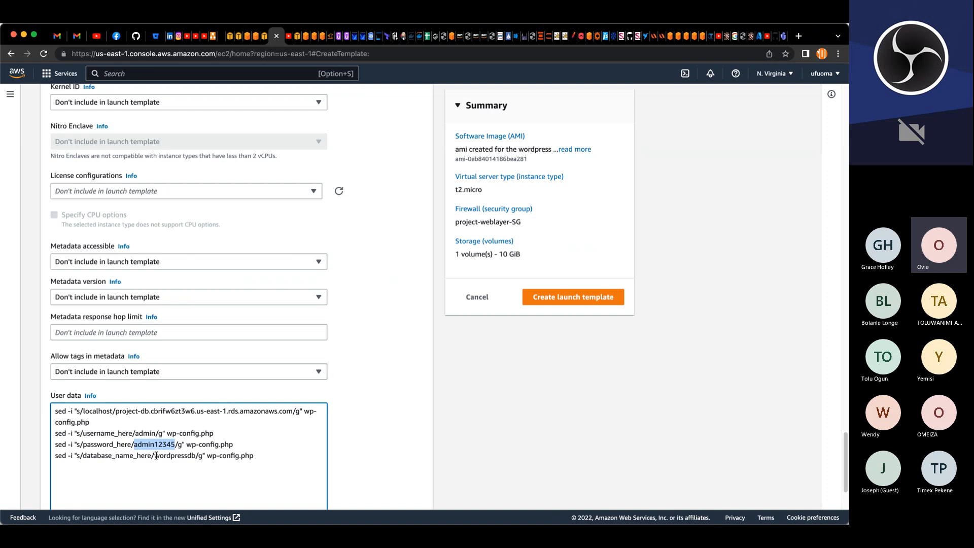
{"action": "left_click_drag", "start_coordinate": [155, 455], "coordinate": [195, 458]}
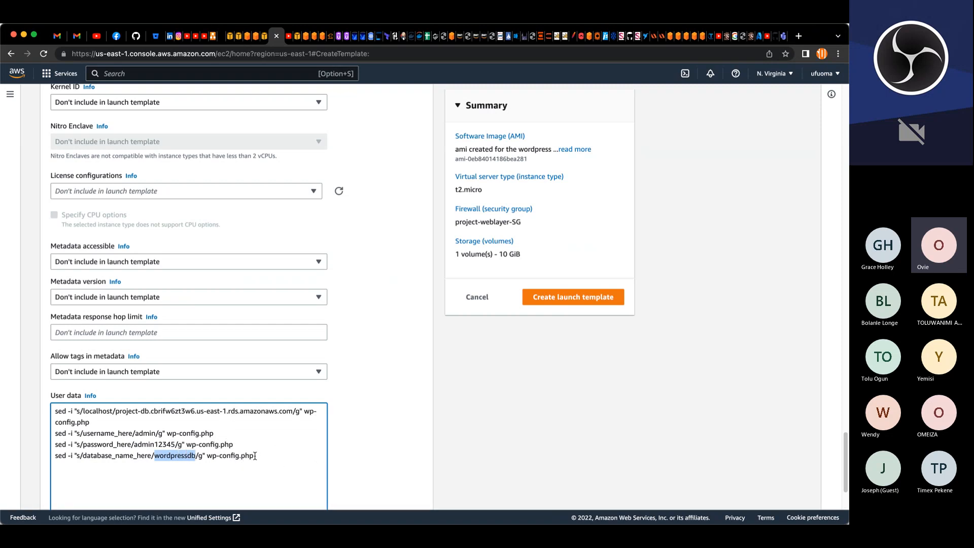
{"action": "left_click_drag", "start_coordinate": [260, 456], "coordinate": [34, 429]}
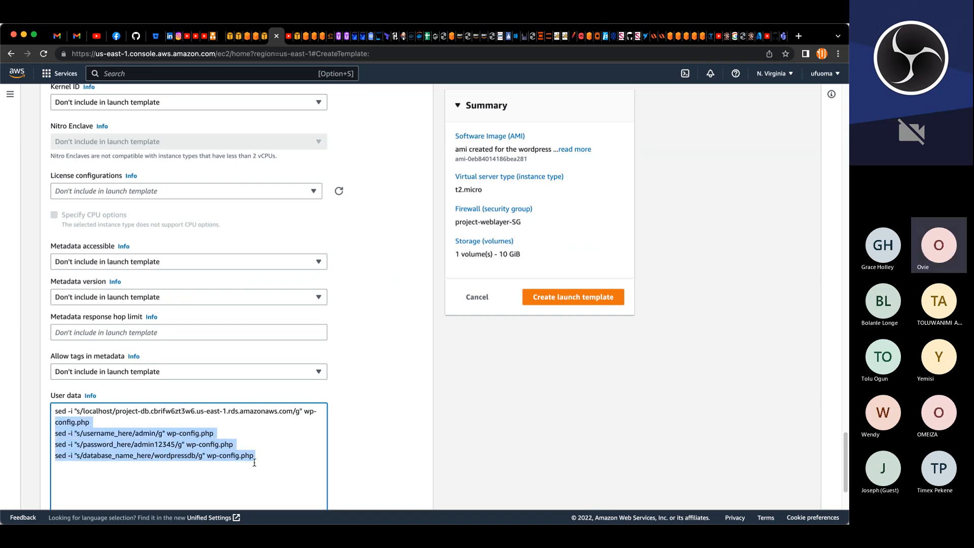
{"action": "left_click_drag", "start_coordinate": [255, 456], "coordinate": [29, 414]}
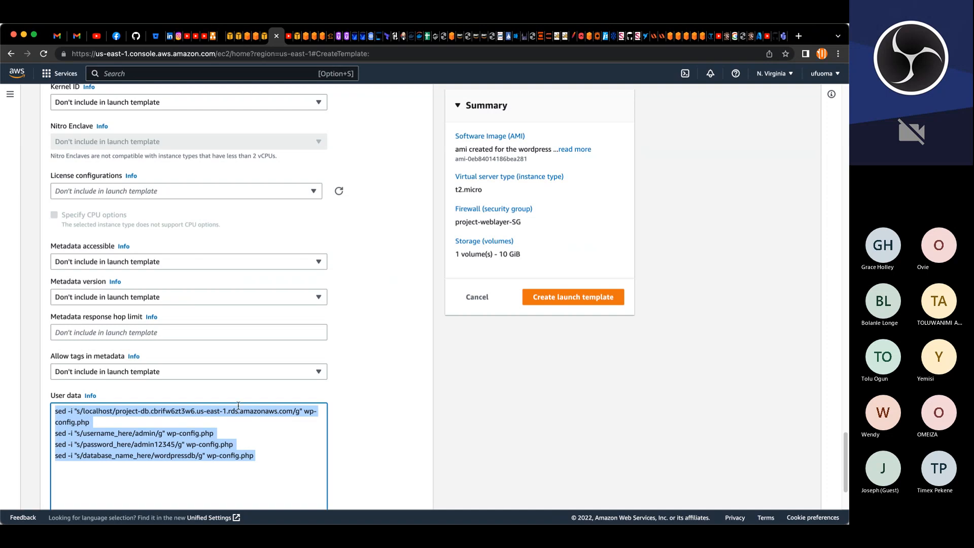
{"action": "key", "text": "BackSpace"}
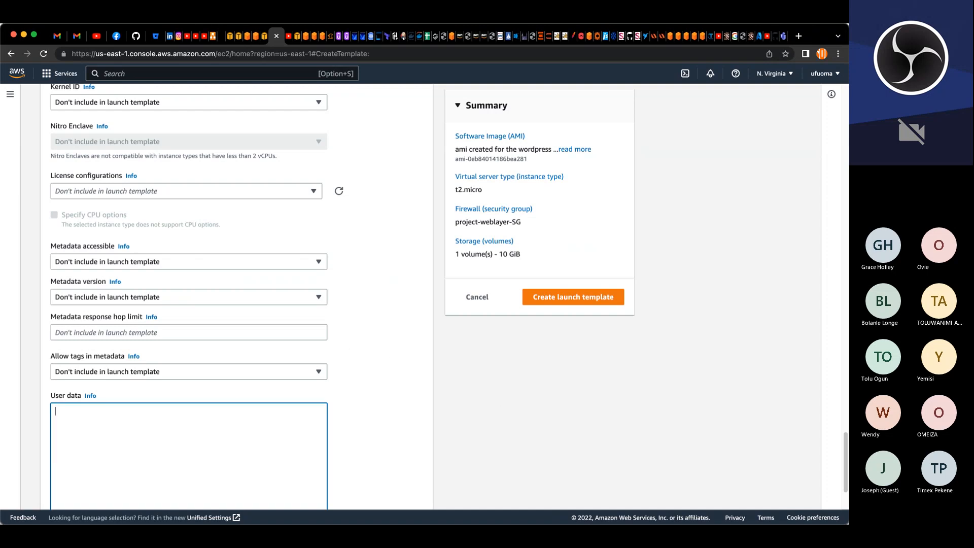
{"action": "left_click", "coordinate": [422, 519]}
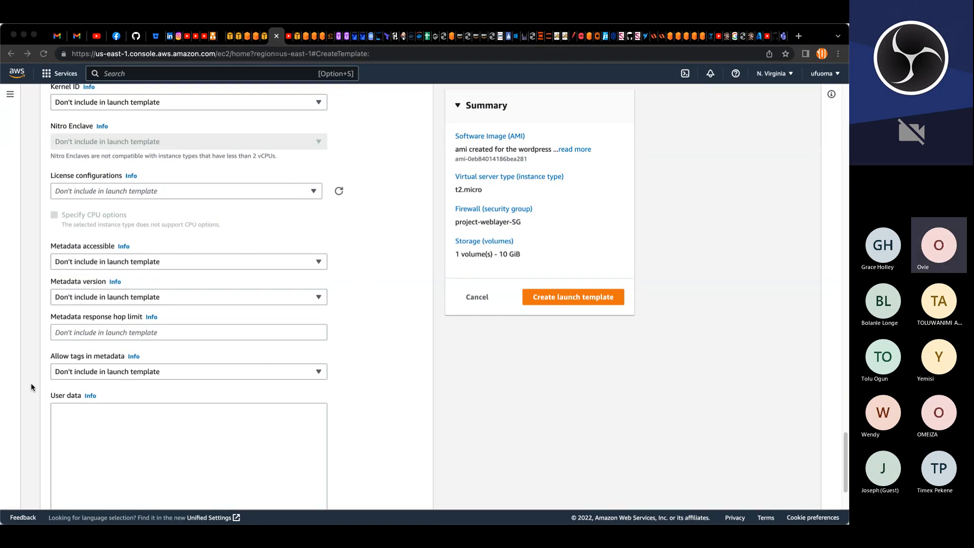
{"action": "left_click", "coordinate": [130, 406]}
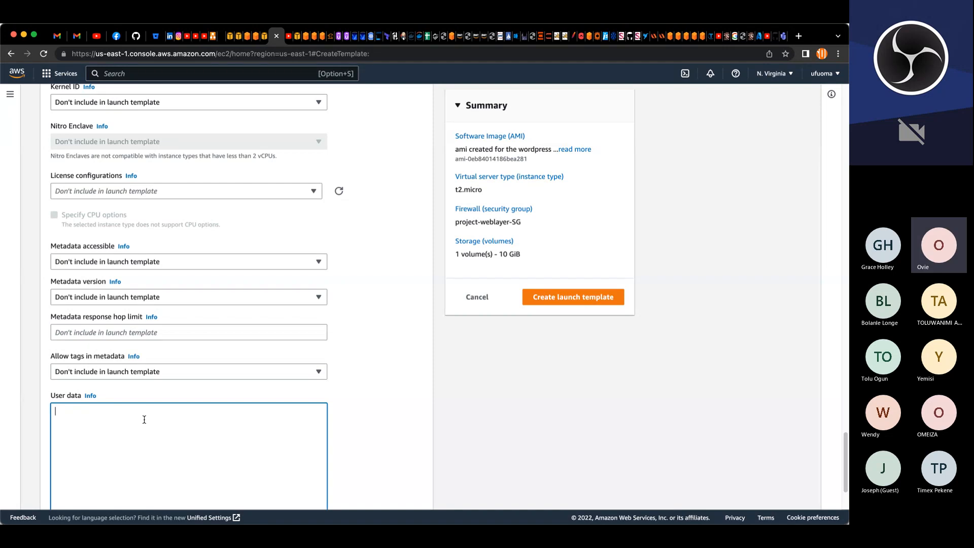
{"action": "key", "text": "super+v"}
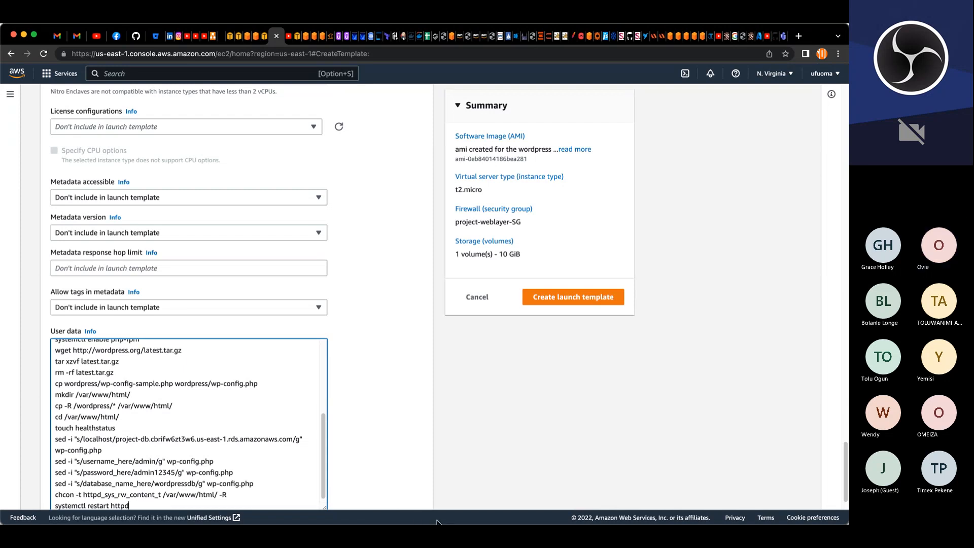
Step: Create the WordPress launch template
{"action": "left_click", "coordinate": [421, 518]}
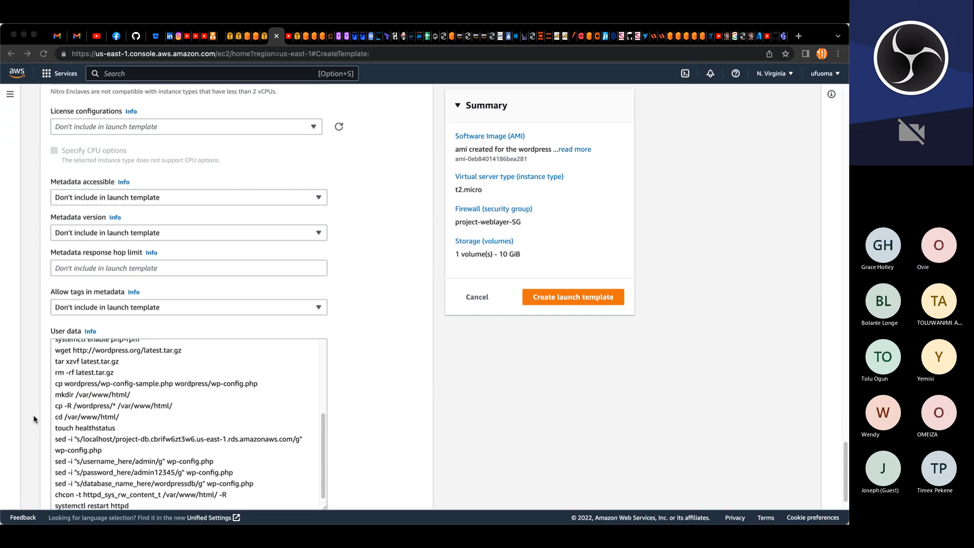
{"action": "left_click", "coordinate": [92, 424]}
{"action": "left_click", "coordinate": [552, 300]}
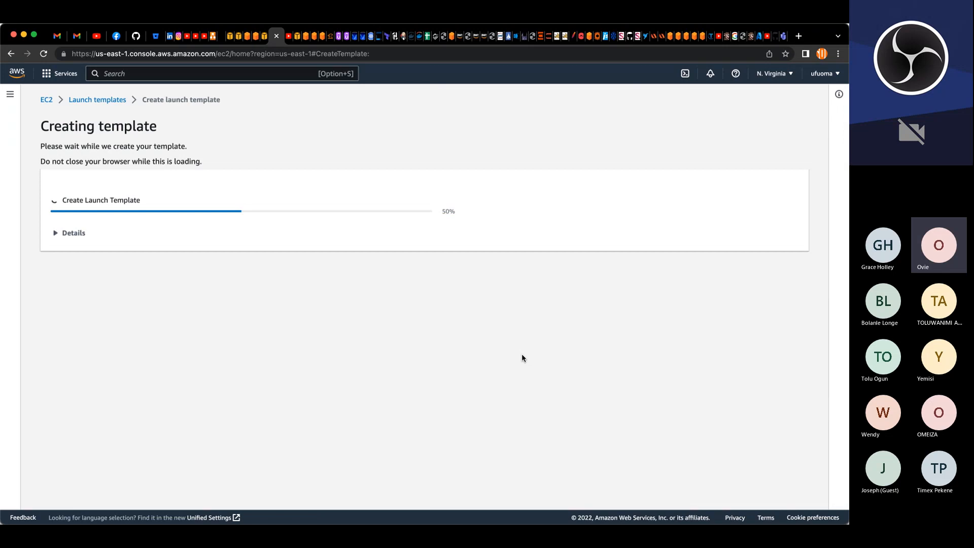
Step: Start a new launch template named project-devteam-lt with the description "launch template for devteam servers"
{"action": "left_click", "coordinate": [108, 100]}
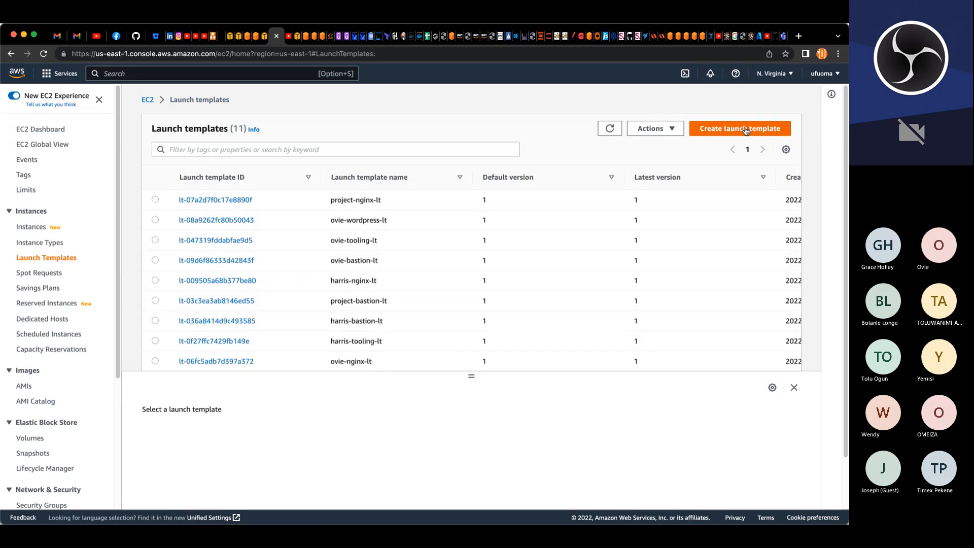
{"action": "left_click", "coordinate": [745, 130]}
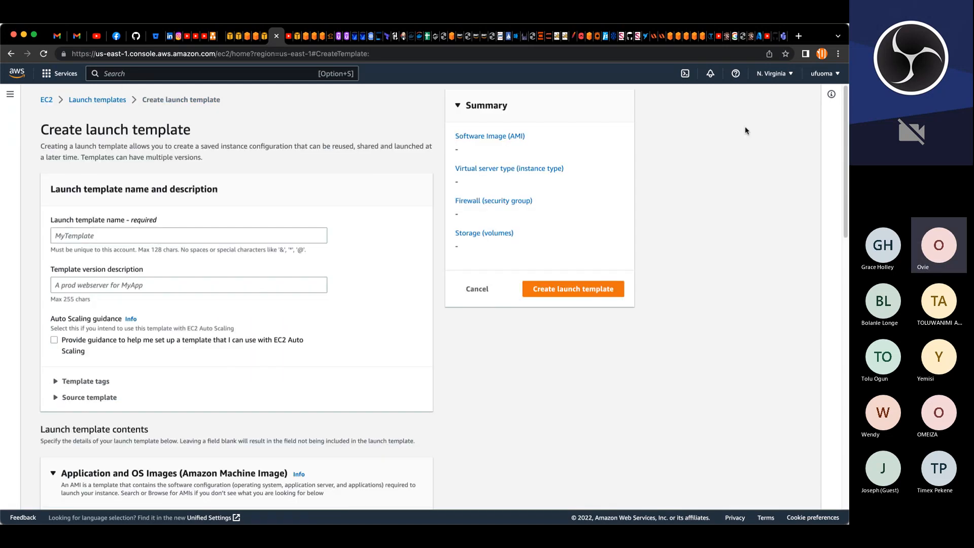
{"action": "left_click", "coordinate": [268, 235]}
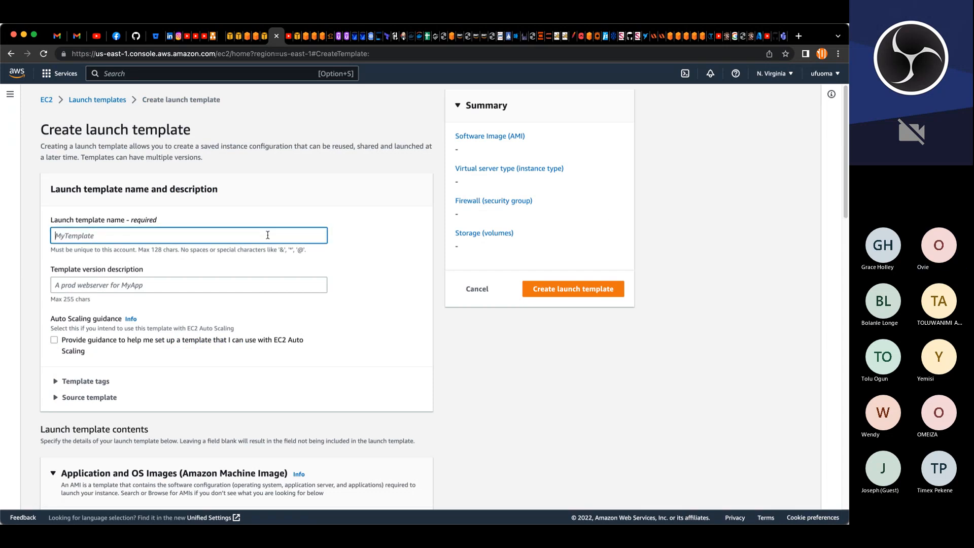
{"action": "type", "text": "project-"}
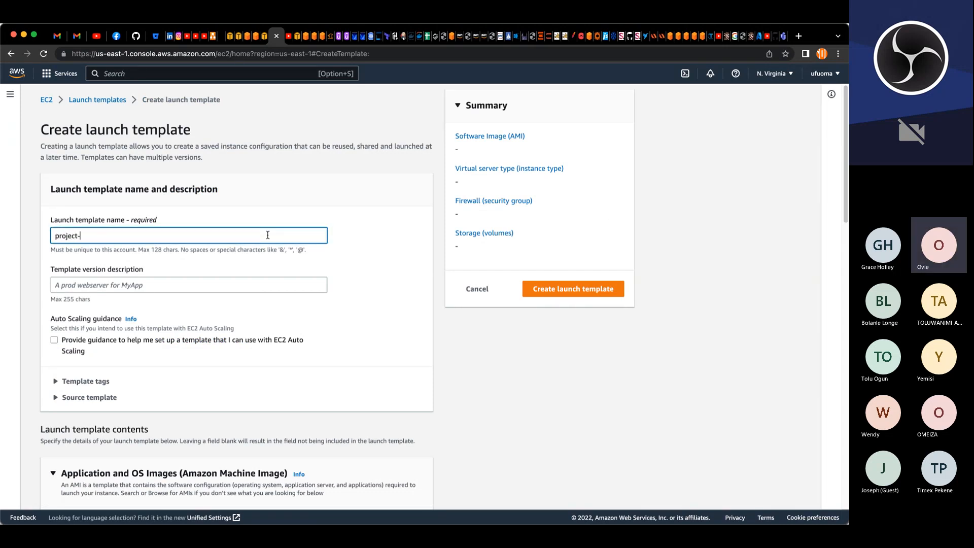
{"action": "type", "text": "devteam-lt"}
{"action": "key", "text": "Tab"}
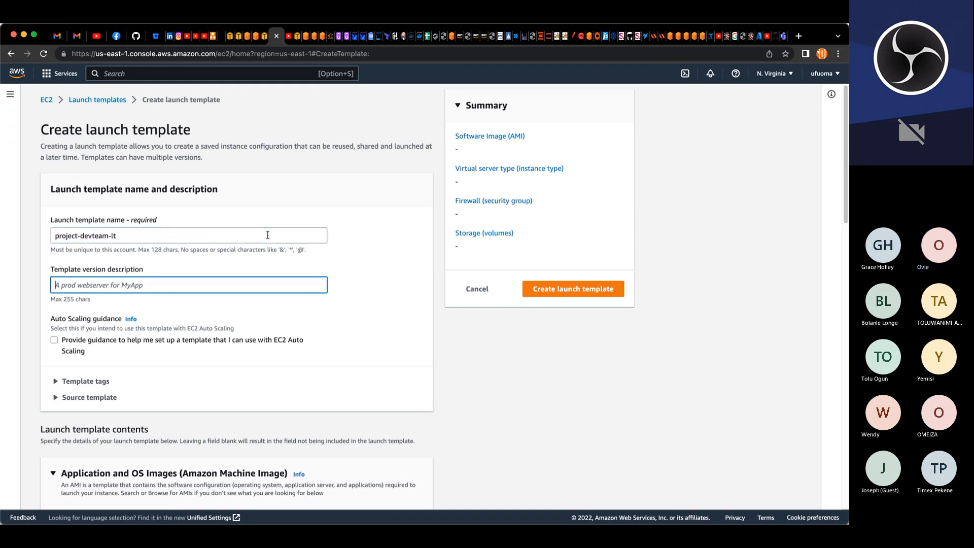
{"action": "type", "text": "launch t"}
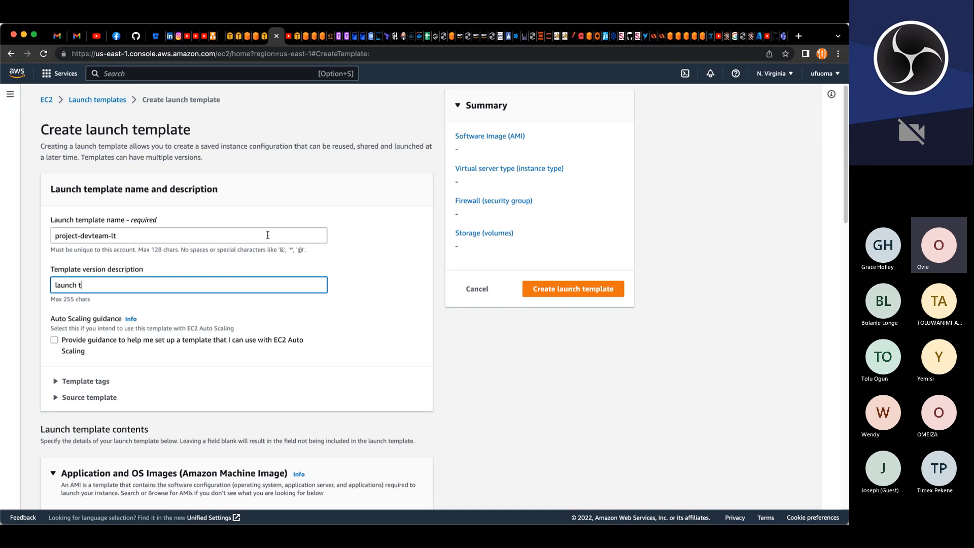
{"action": "type", "text": "emplate for devteam servers"}
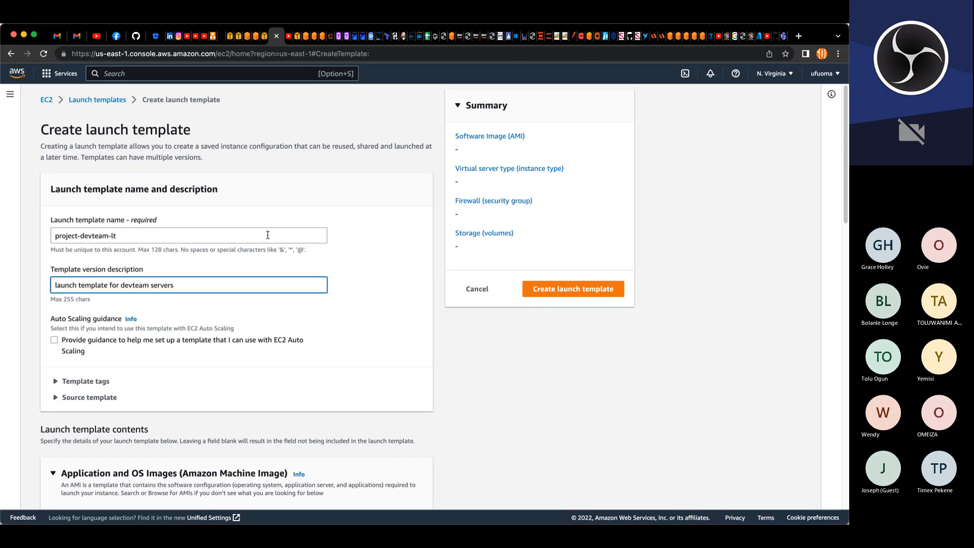
Step: Choose the project-wordpress-ami from the AMIs owned by me as the template's image
{"action": "scroll", "coordinate": [256, 236], "scroll_direction": "down", "scroll_amount": 5}
{"action": "scroll", "coordinate": [254, 236], "scroll_direction": "down", "scroll_amount": 8}
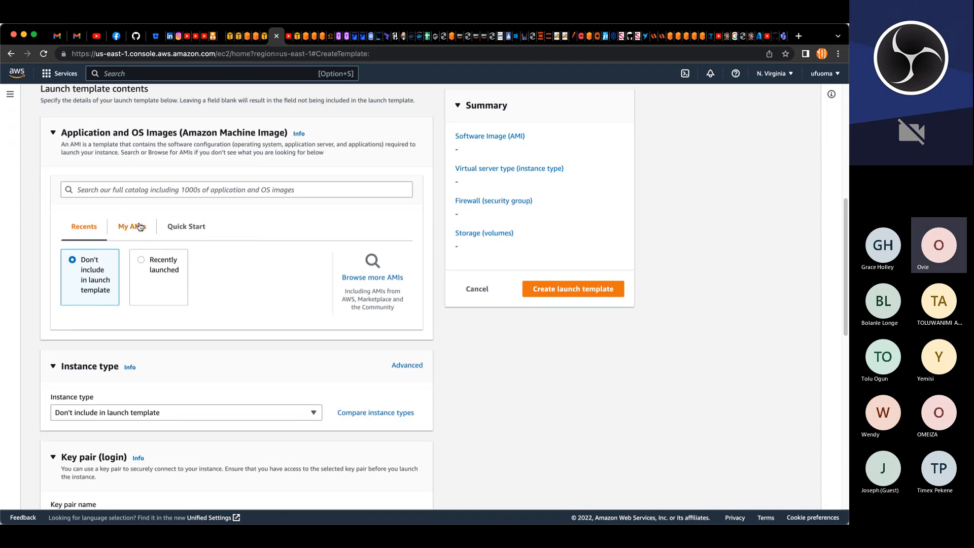
{"action": "left_click", "coordinate": [141, 226]}
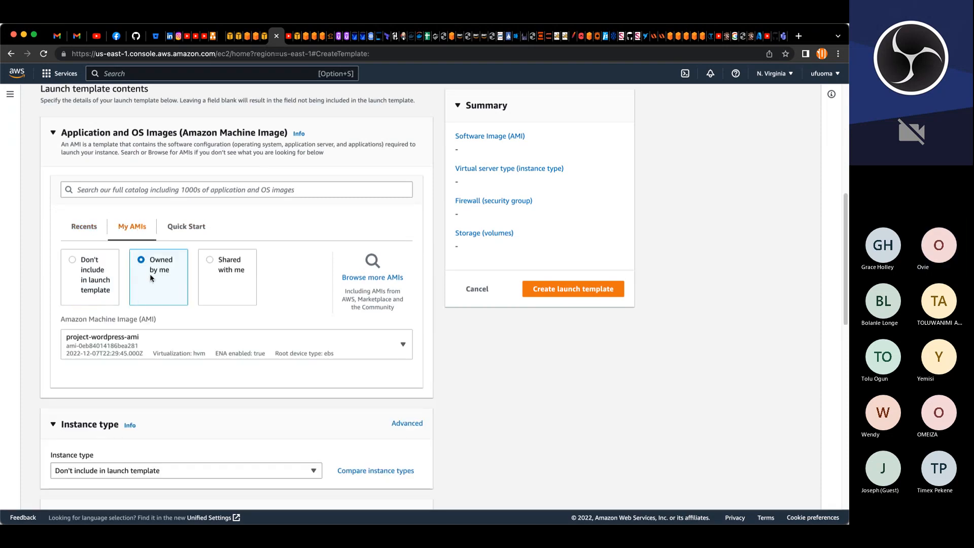
{"action": "left_click", "coordinate": [140, 336]}
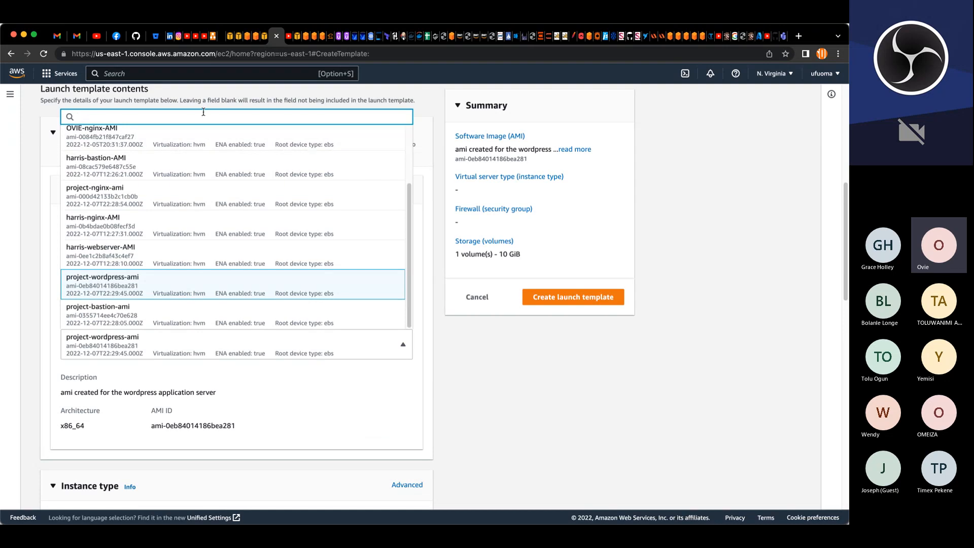
{"action": "type", "text": "project"}
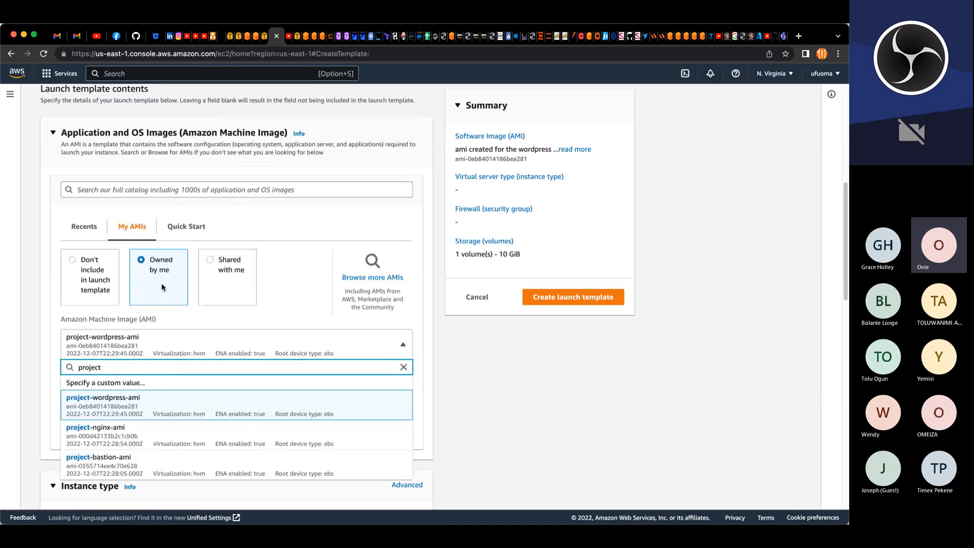
{"action": "scroll", "coordinate": [187, 429], "scroll_direction": "down", "scroll_amount": 2}
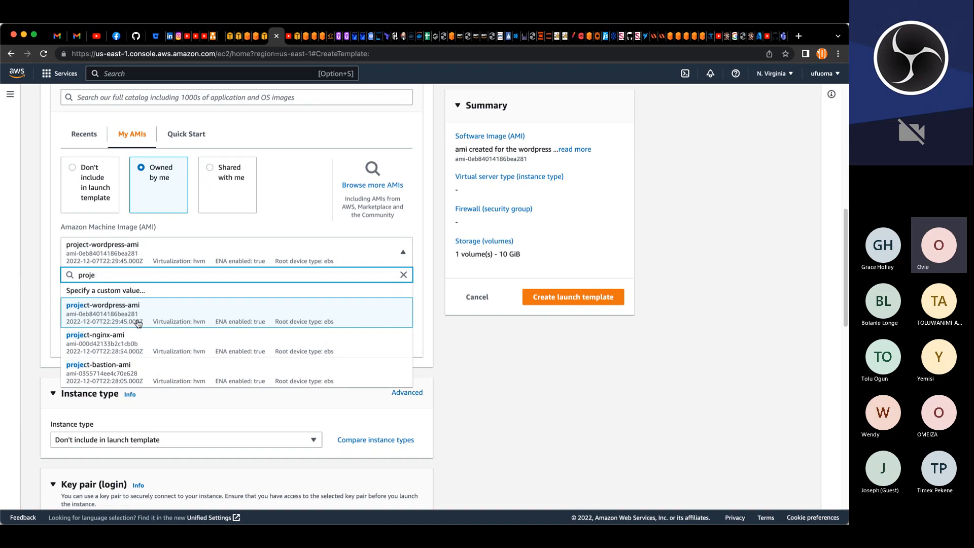
{"action": "key", "text": "BackSpace"}
{"action": "key", "text": "BackSpace"}
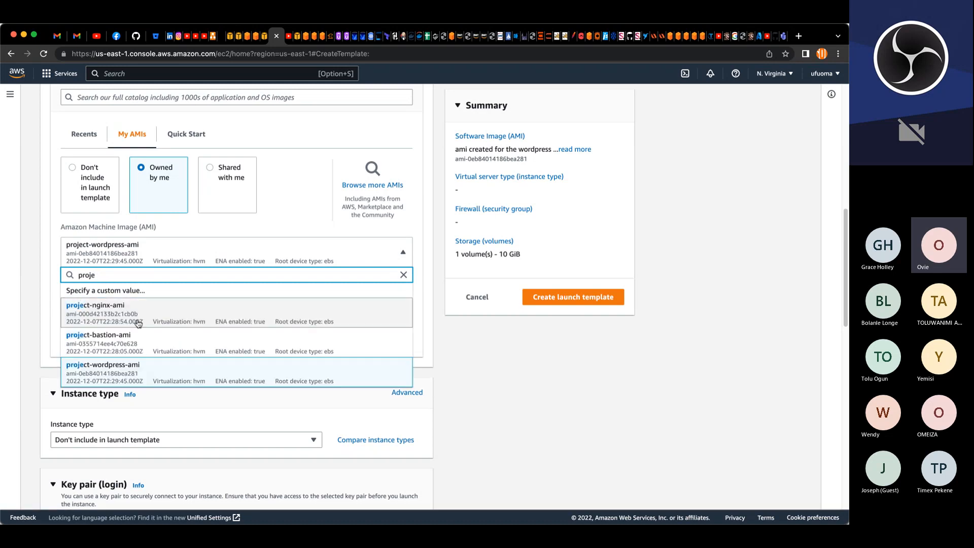
{"action": "key", "text": "BackSpace"}
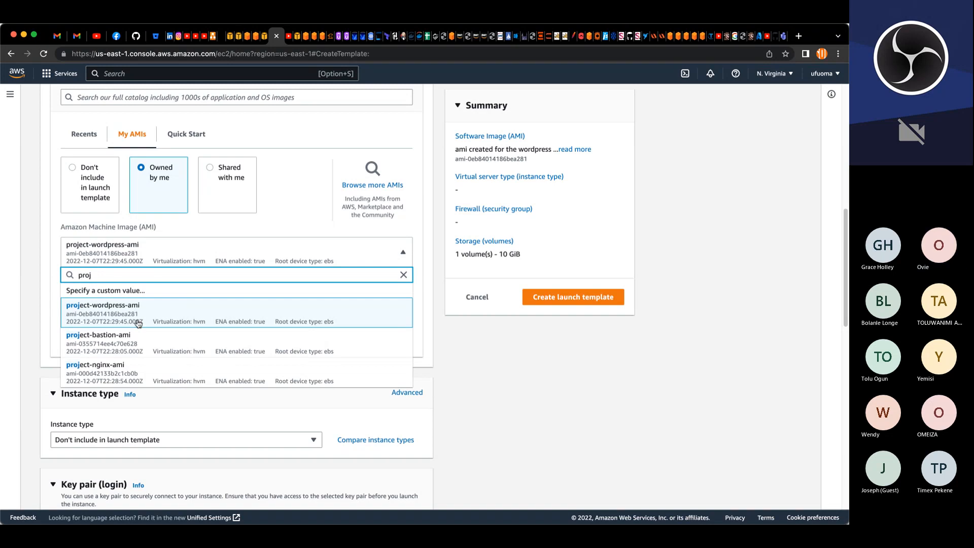
{"action": "key", "text": "BackSpace"}
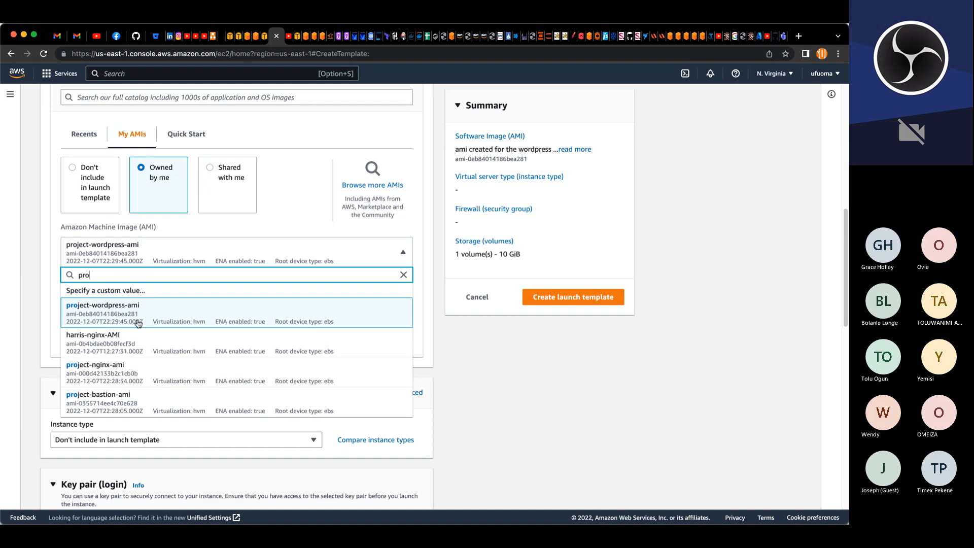
{"action": "scroll", "coordinate": [203, 378], "scroll_direction": "down", "scroll_amount": 2}
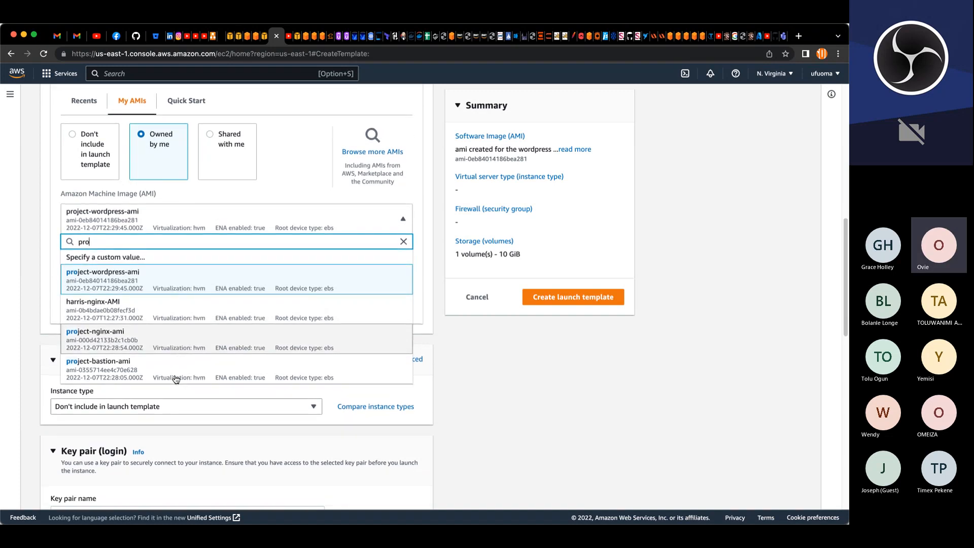
{"action": "left_click", "coordinate": [303, 88]}
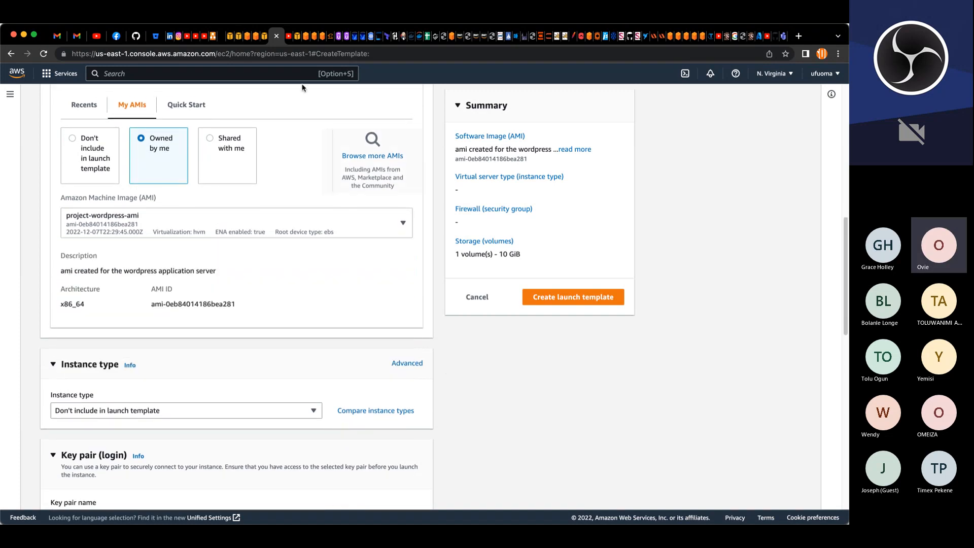
Step: In the other tab, review the AMIs list filtered by project, then return to the launch template form
{"action": "left_click", "coordinate": [298, 39]}
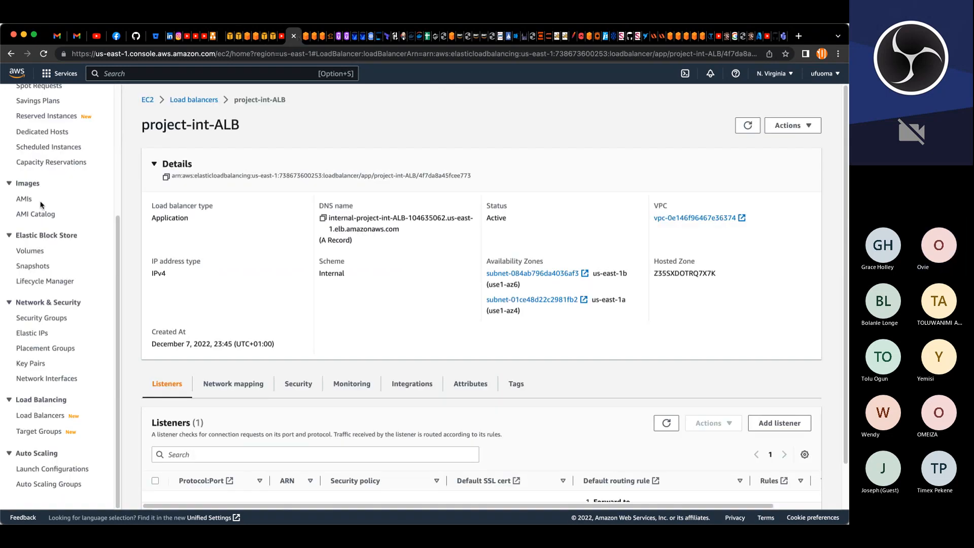
{"action": "left_click", "coordinate": [26, 199]}
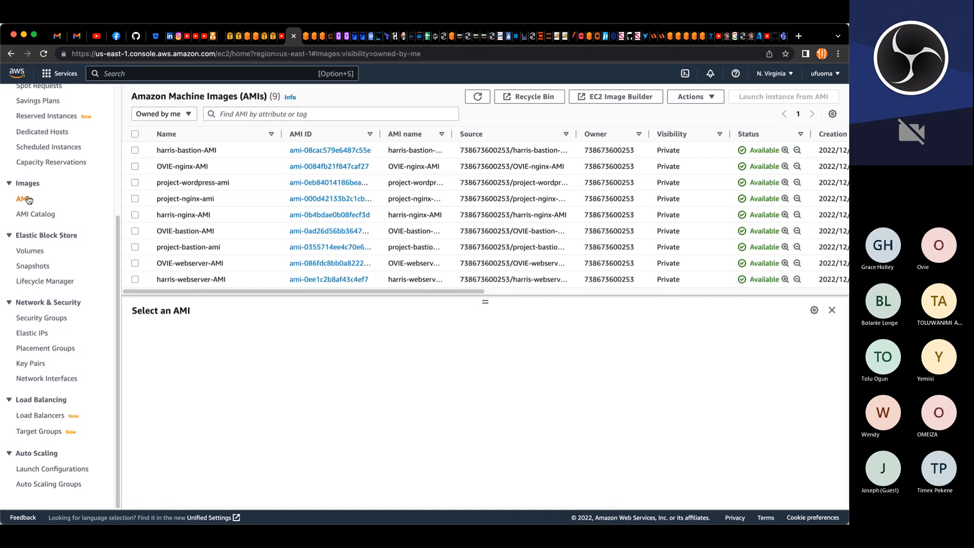
{"action": "left_click", "coordinate": [247, 115]}
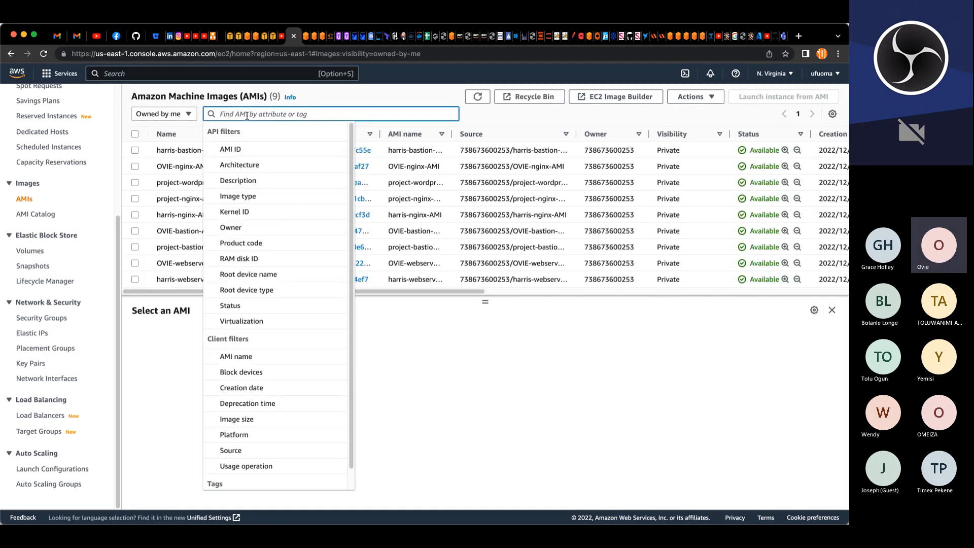
{"action": "type", "text": "proje"}
{"action": "key", "text": "BackSpace"}
{"action": "key", "text": "BackSpace"}
{"action": "key", "text": "BackSpace"}
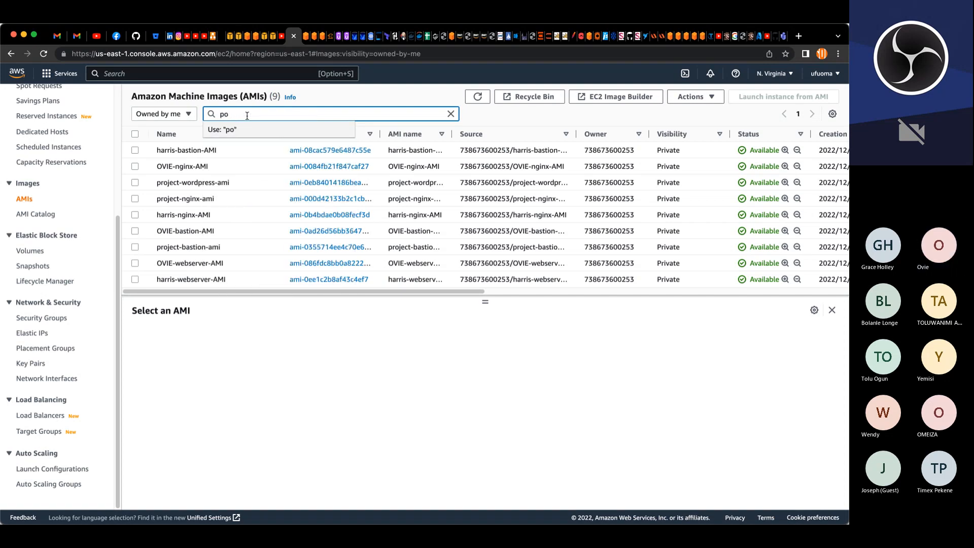
{"action": "type", "text": "oject"}
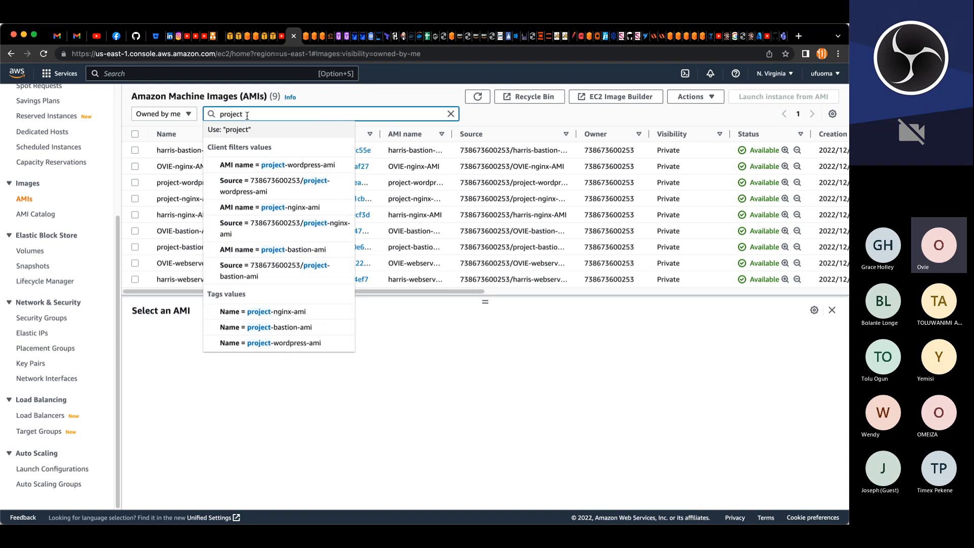
{"action": "key", "text": "Return"}
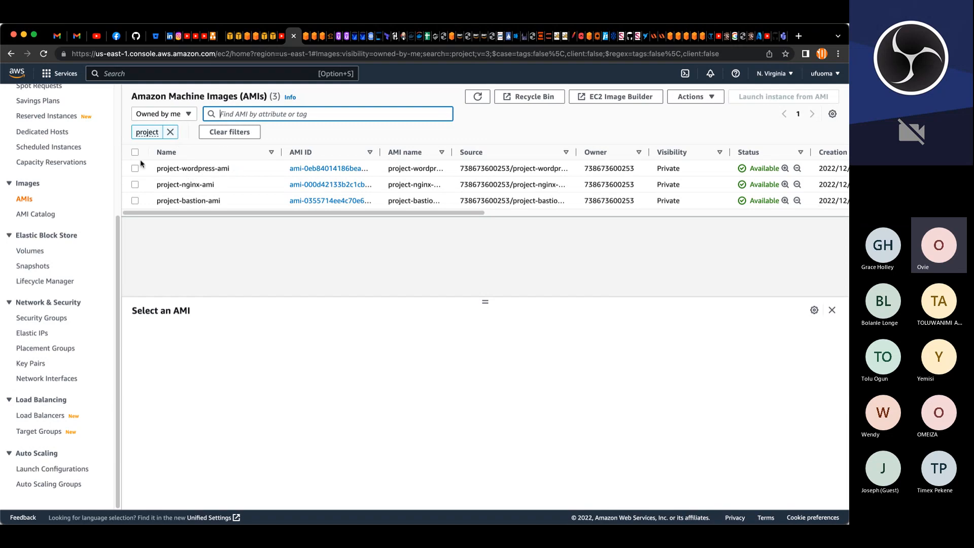
{"action": "left_click", "coordinate": [273, 42]}
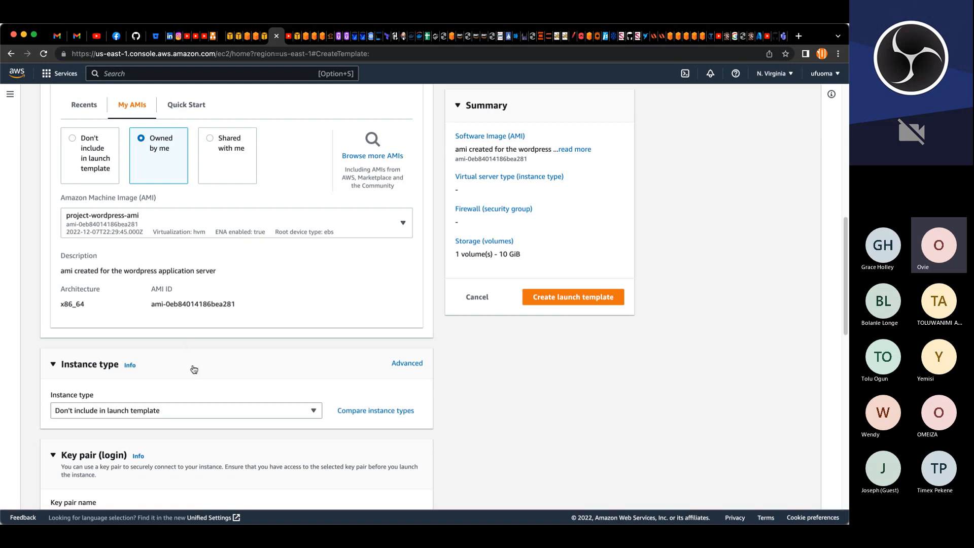
Step: Set the instance type to t2.micro and the key pair to myk8s
{"action": "scroll", "coordinate": [192, 369], "scroll_direction": "down", "scroll_amount": 5}
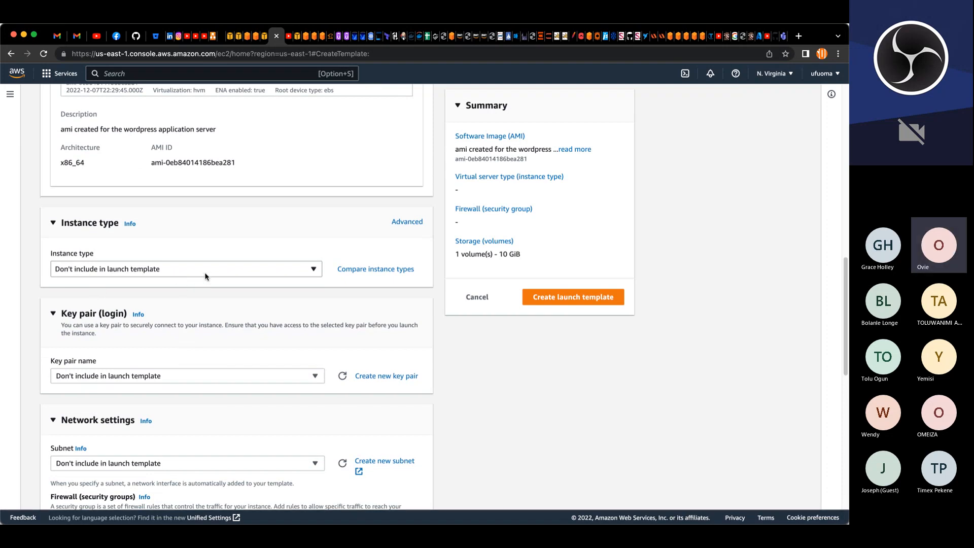
{"action": "left_click", "coordinate": [207, 273]}
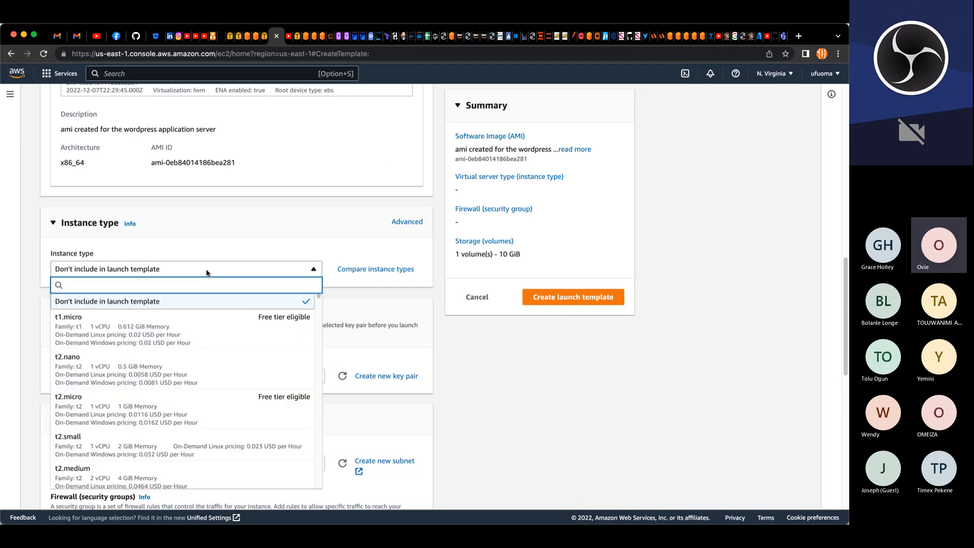
{"action": "left_click", "coordinate": [112, 413]}
{"action": "left_click", "coordinate": [113, 400]}
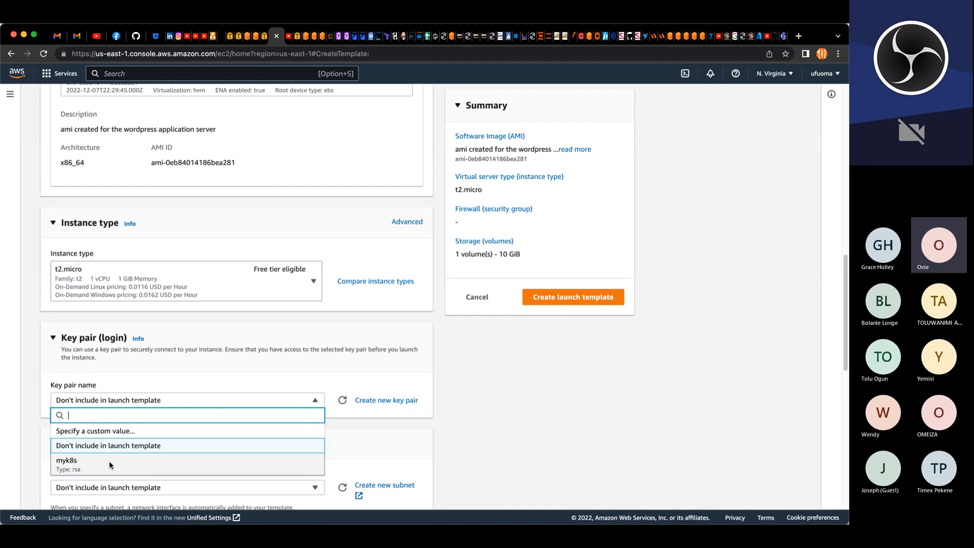
{"action": "left_click", "coordinate": [108, 461]}
Step: Set the network subnet to project-priv-sub-2
{"action": "scroll", "coordinate": [130, 436], "scroll_direction": "down", "scroll_amount": 3}
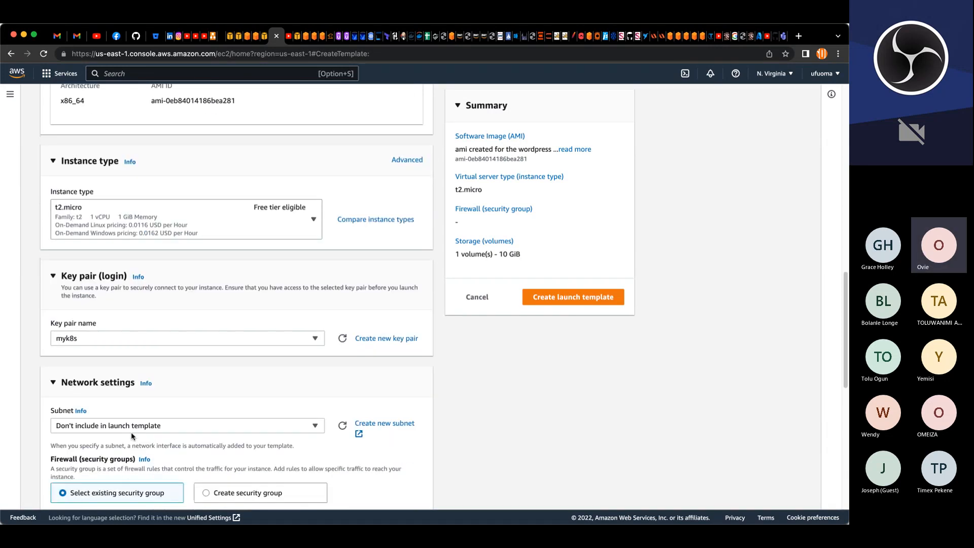
{"action": "scroll", "coordinate": [131, 436], "scroll_direction": "down", "scroll_amount": 5}
{"action": "left_click", "coordinate": [146, 316]}
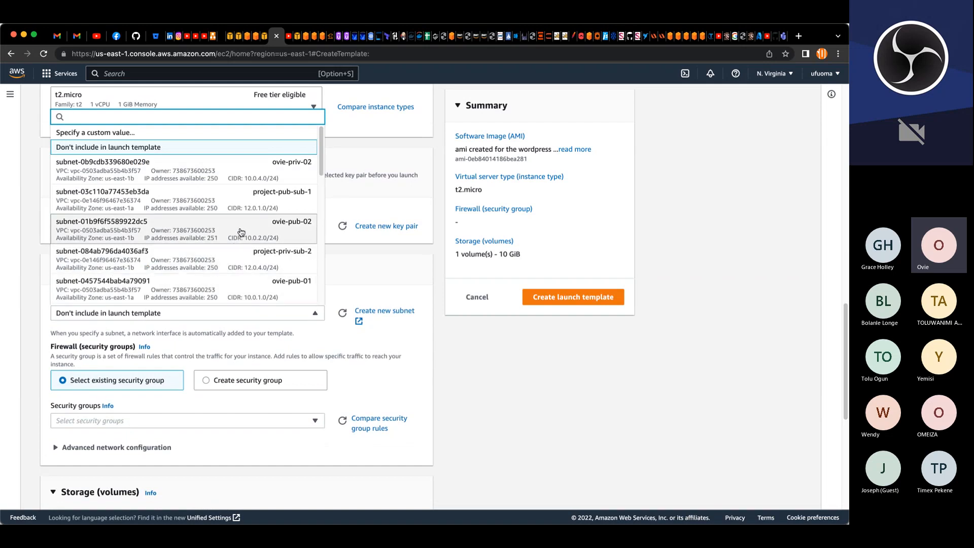
{"action": "left_click", "coordinate": [287, 251]}
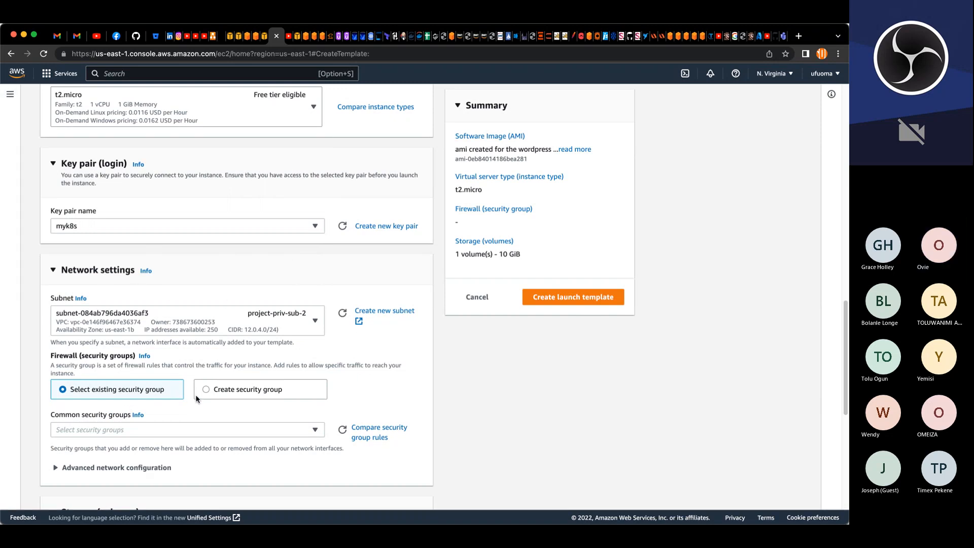
Step: Add project-weblayer-SG as the common security group
{"action": "scroll", "coordinate": [173, 422], "scroll_direction": "down", "scroll_amount": 5}
{"action": "scroll", "coordinate": [176, 404], "scroll_direction": "up", "scroll_amount": 3}
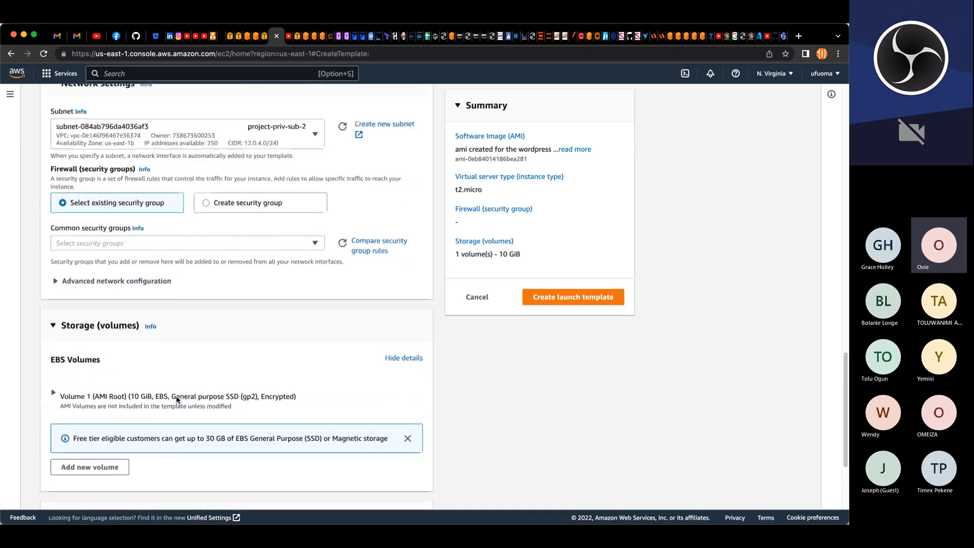
{"action": "left_click", "coordinate": [168, 246]}
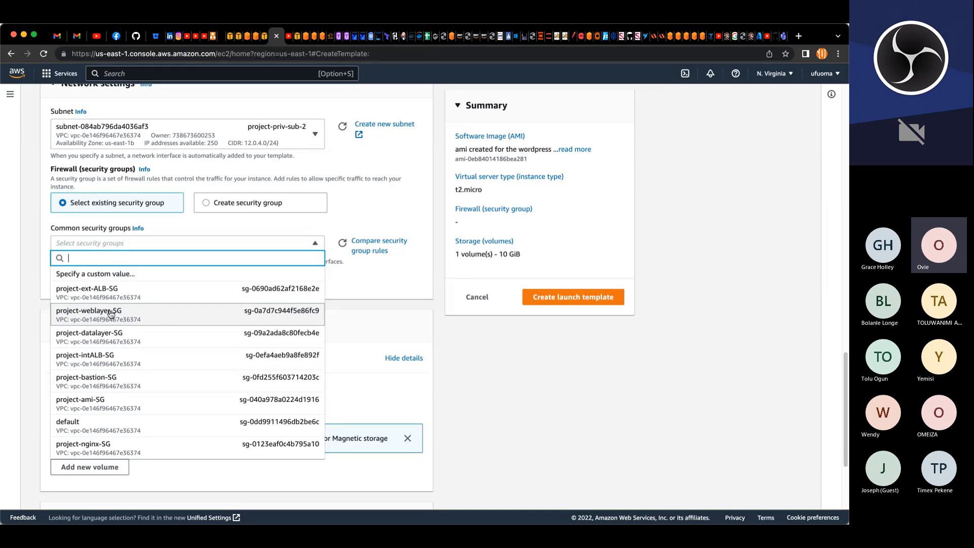
{"action": "left_click", "coordinate": [110, 315]}
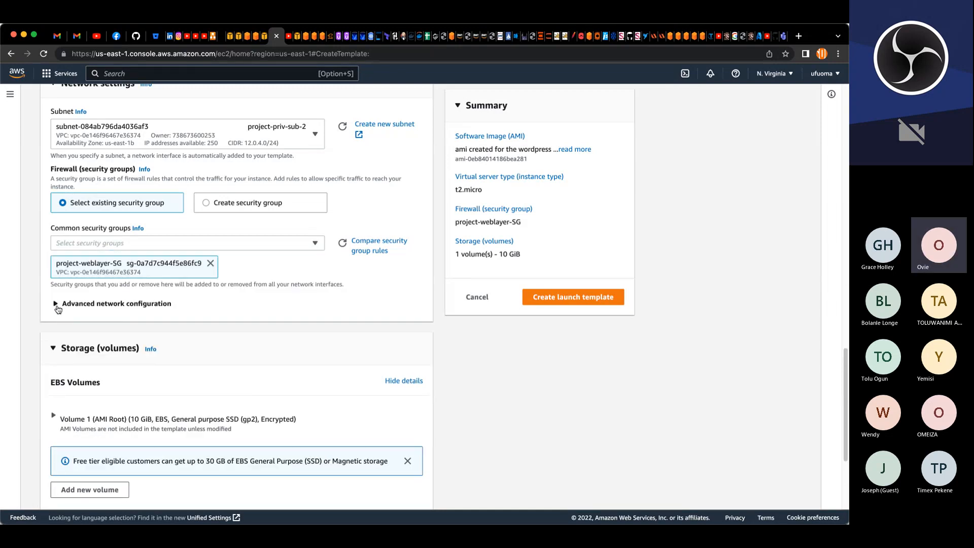
Step: In the advanced network configuration, set auto-assign public IP to Disable
{"action": "left_click", "coordinate": [56, 305]}
{"action": "left_click", "coordinate": [345, 391]}
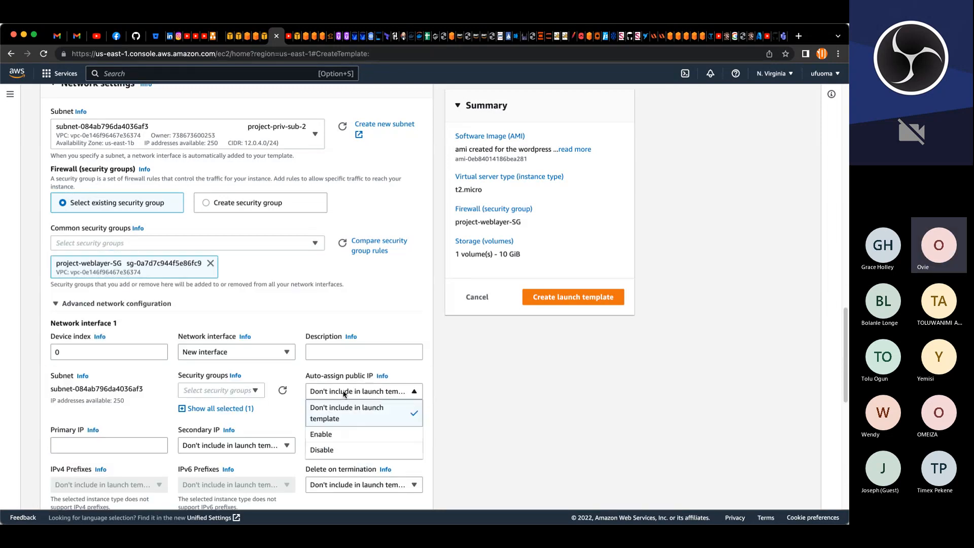
{"action": "left_click", "coordinate": [330, 450]}
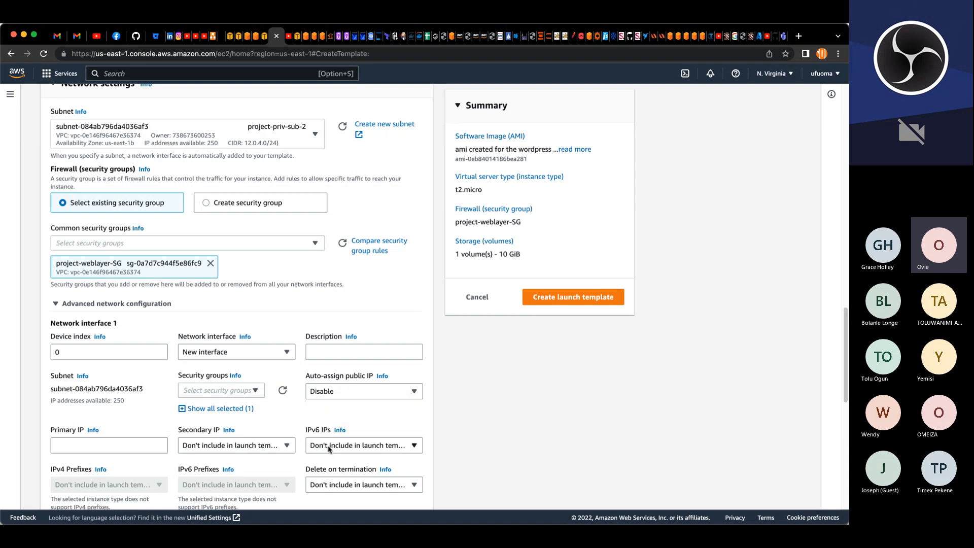
{"action": "left_click", "coordinate": [56, 306]}
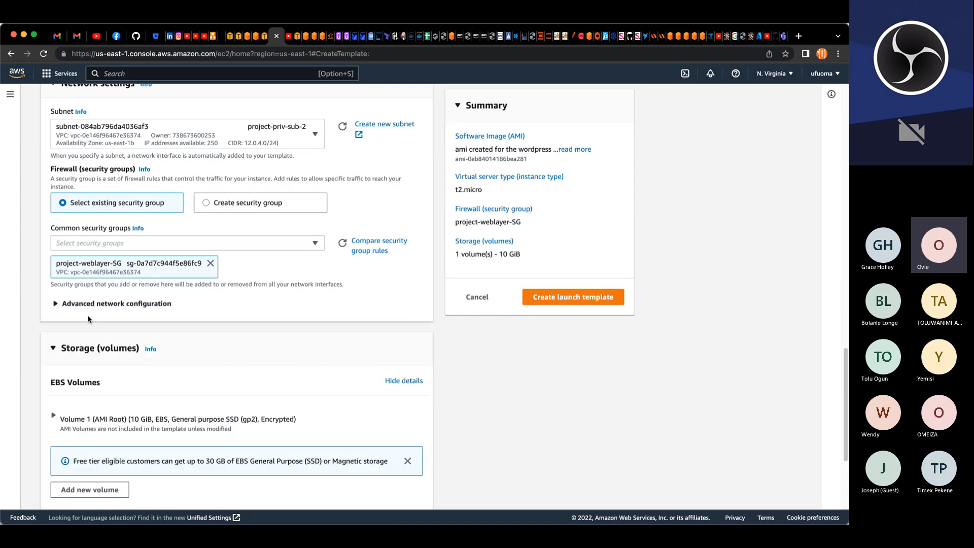
Step: Add a resource tag for instances with key Name and the copied template name project-devteam-lt as its value
{"action": "scroll", "coordinate": [131, 351], "scroll_direction": "down", "scroll_amount": 5}
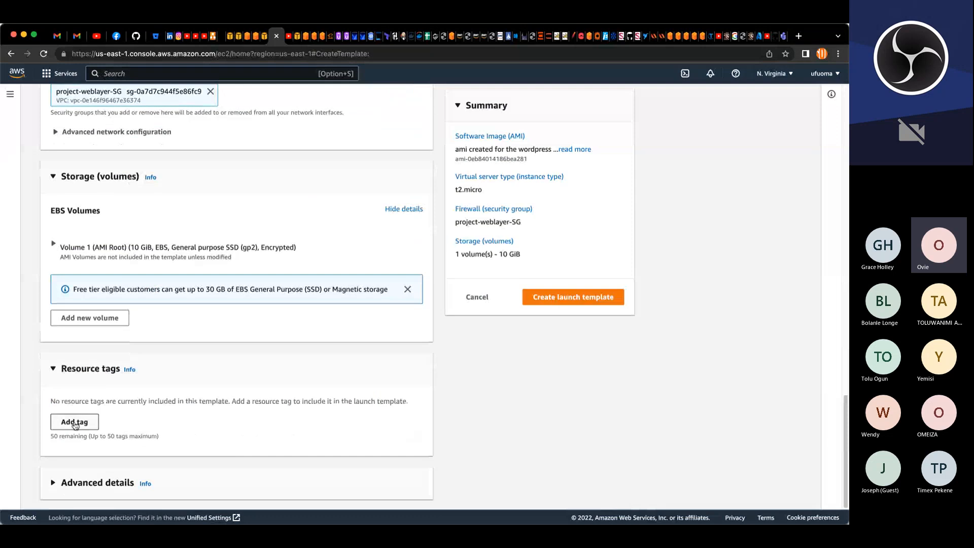
{"action": "left_click", "coordinate": [76, 423]}
{"action": "scroll", "coordinate": [78, 421], "scroll_direction": "up", "scroll_amount": 15}
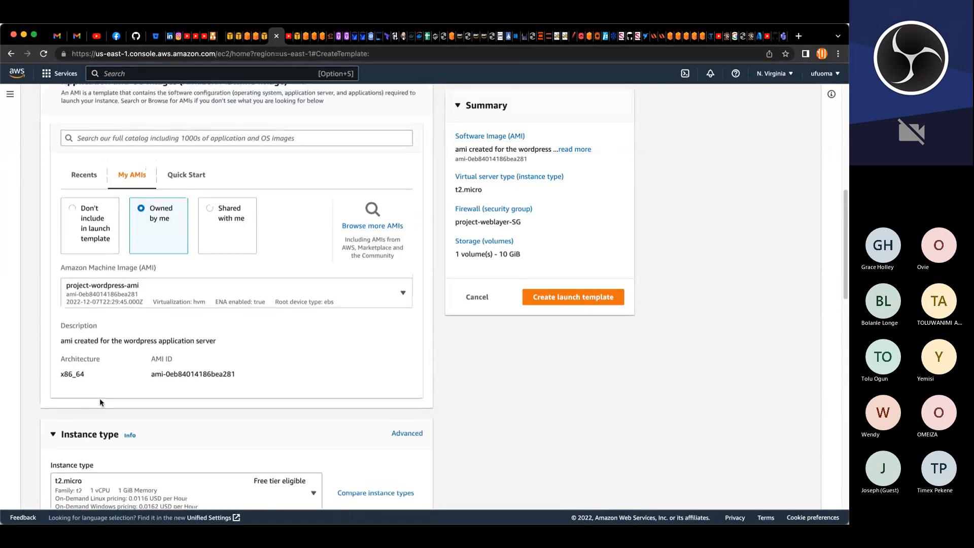
{"action": "scroll", "coordinate": [120, 282], "scroll_direction": "up", "scroll_amount": 8}
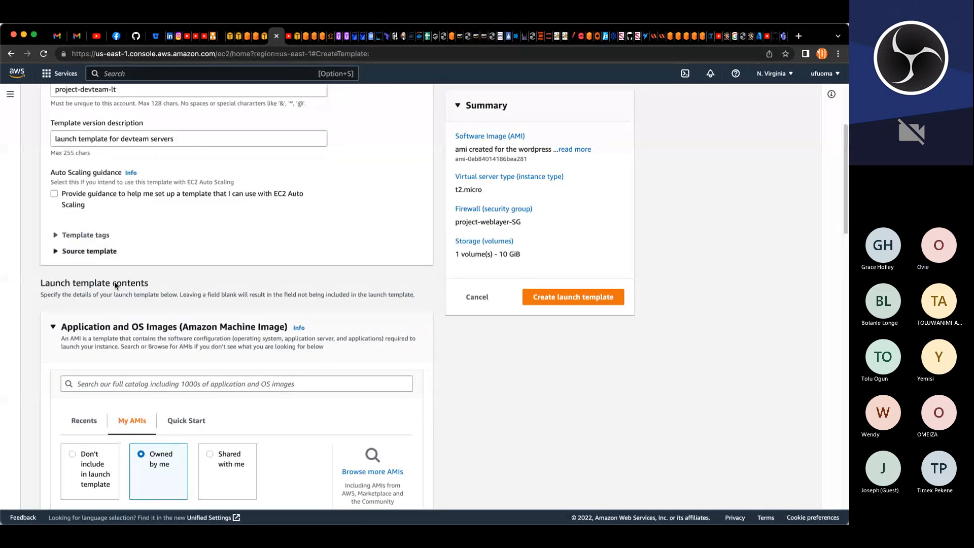
{"action": "left_click_drag", "start_coordinate": [122, 237], "coordinate": [53, 236]}
{"action": "key", "text": "super+c"}
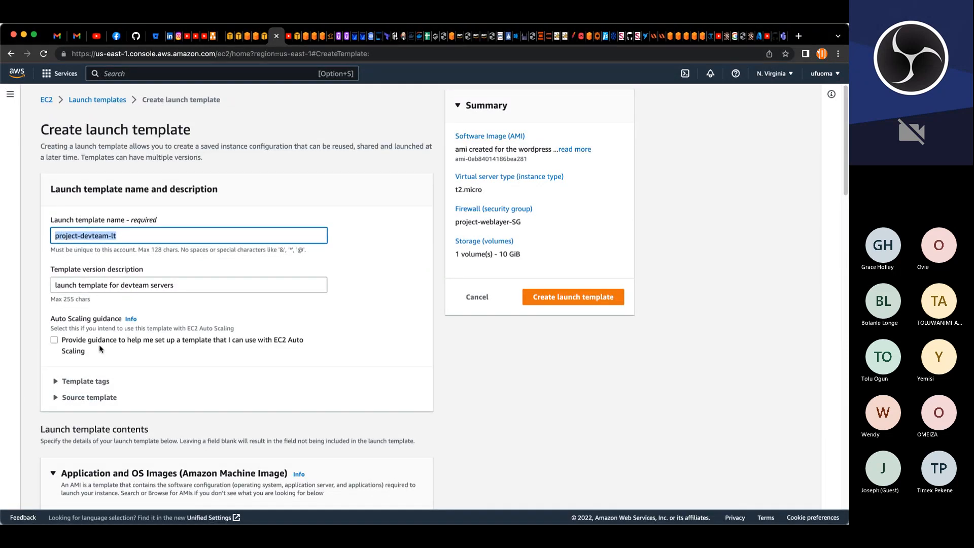
{"action": "scroll", "coordinate": [93, 320], "scroll_direction": "down", "scroll_amount": 20}
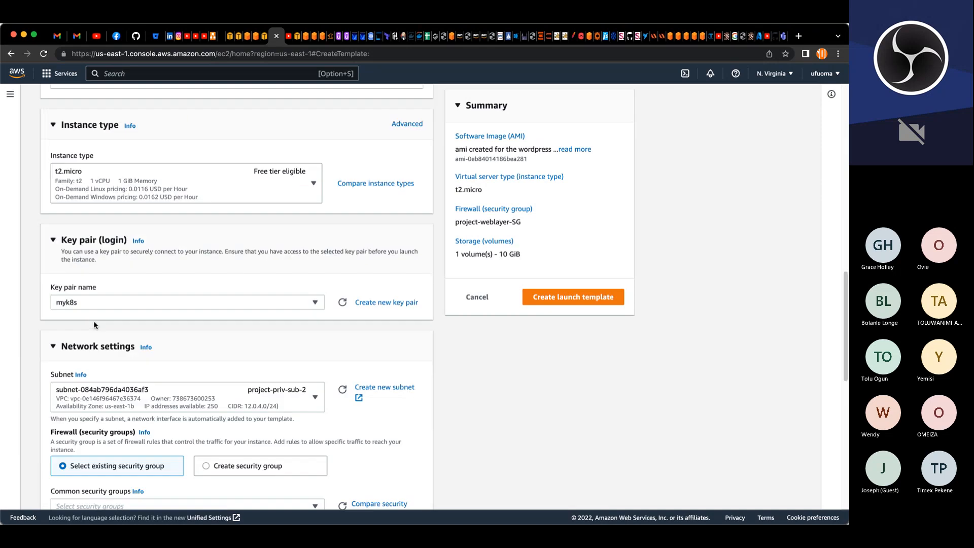
{"action": "left_click", "coordinate": [108, 381]}
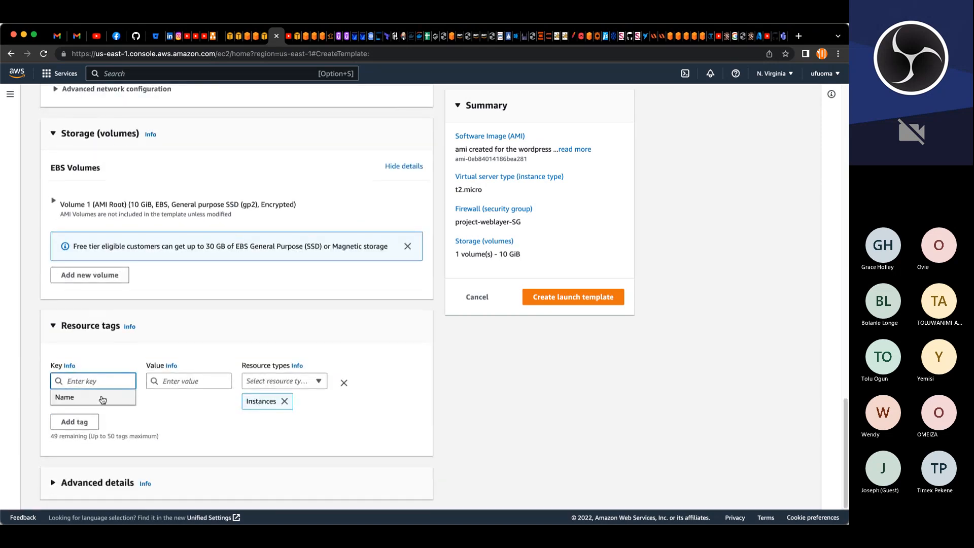
{"action": "left_click", "coordinate": [102, 398]}
{"action": "left_click", "coordinate": [164, 384]}
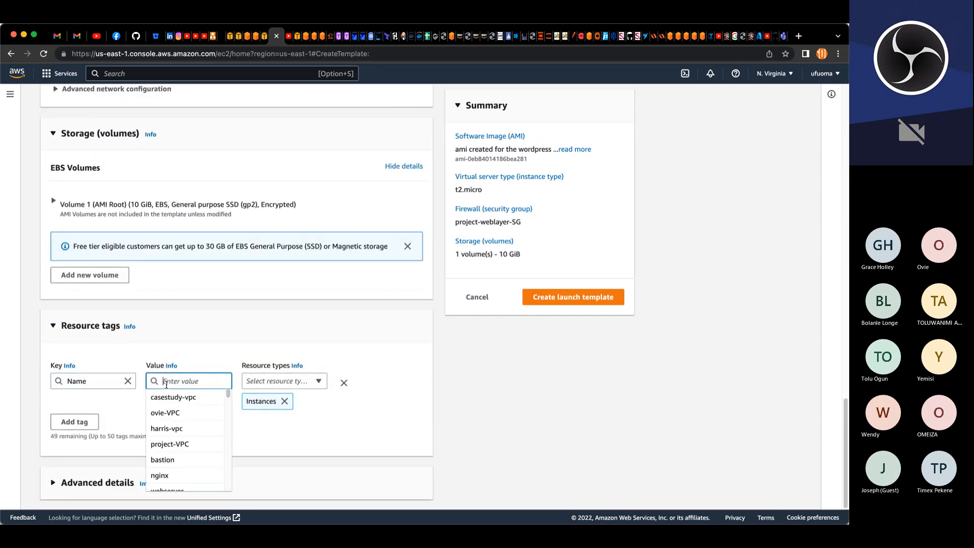
{"action": "key", "text": "super+v"}
{"action": "left_click", "coordinate": [299, 434]}
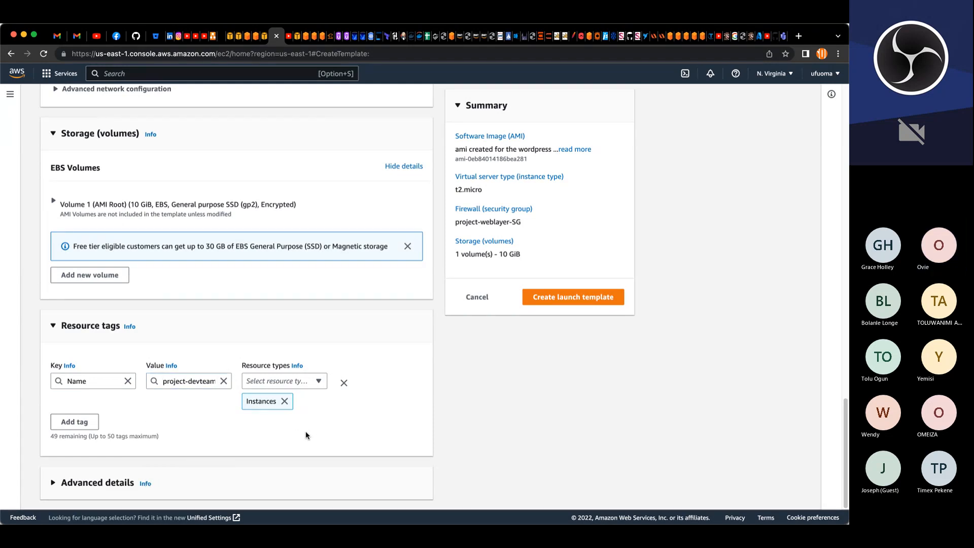
Step: Expand the advanced details and paste the EFS-mount and WordPress setup script into the user data
{"action": "left_click", "coordinate": [125, 472]}
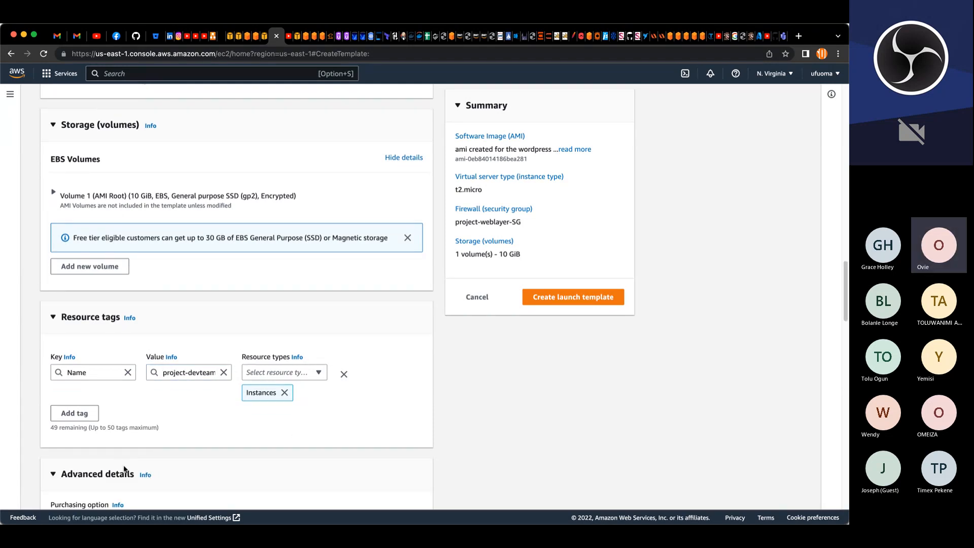
{"action": "scroll", "coordinate": [123, 463], "scroll_direction": "down", "scroll_amount": 10}
{"action": "scroll", "coordinate": [123, 461], "scroll_direction": "down", "scroll_amount": 1}
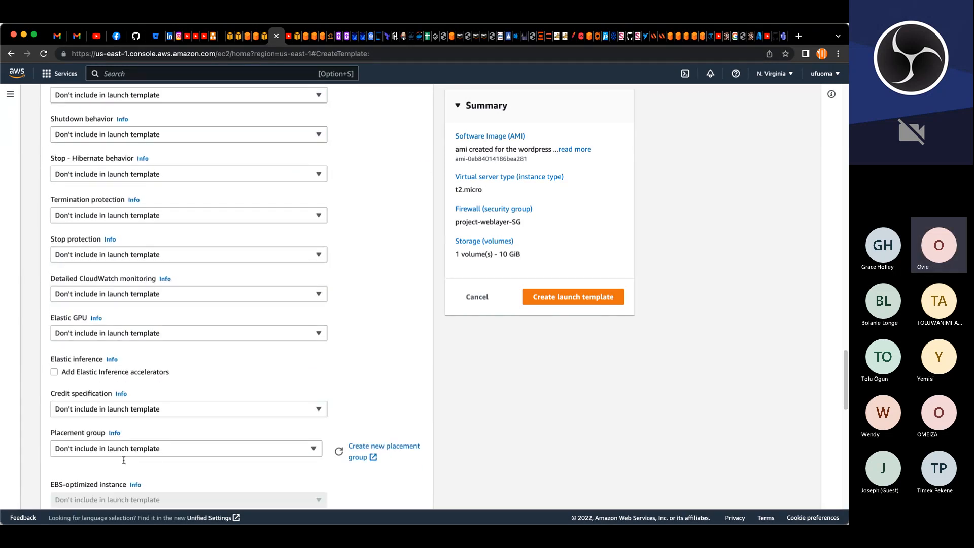
{"action": "left_click", "coordinate": [424, 521]}
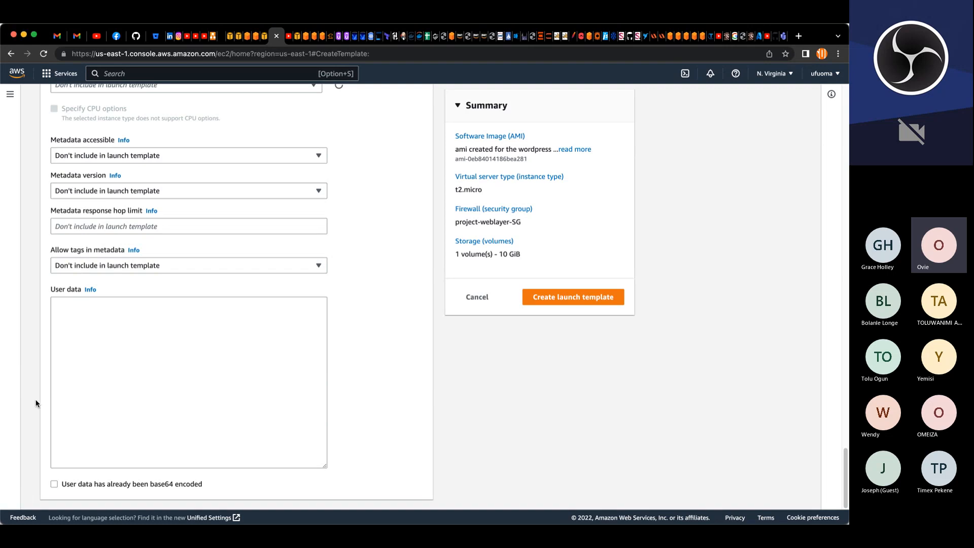
{"action": "left_click", "coordinate": [87, 375]}
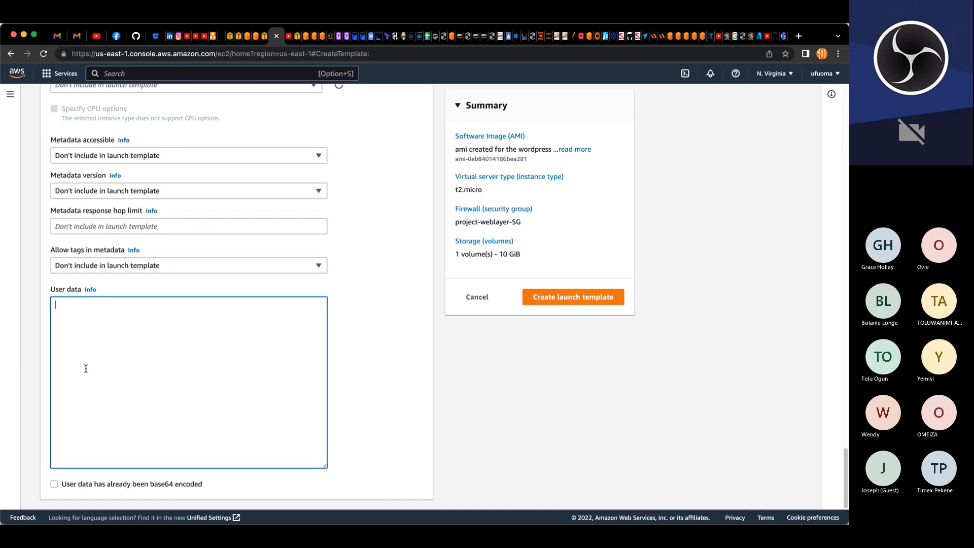
{"action": "key", "text": "super+v"}
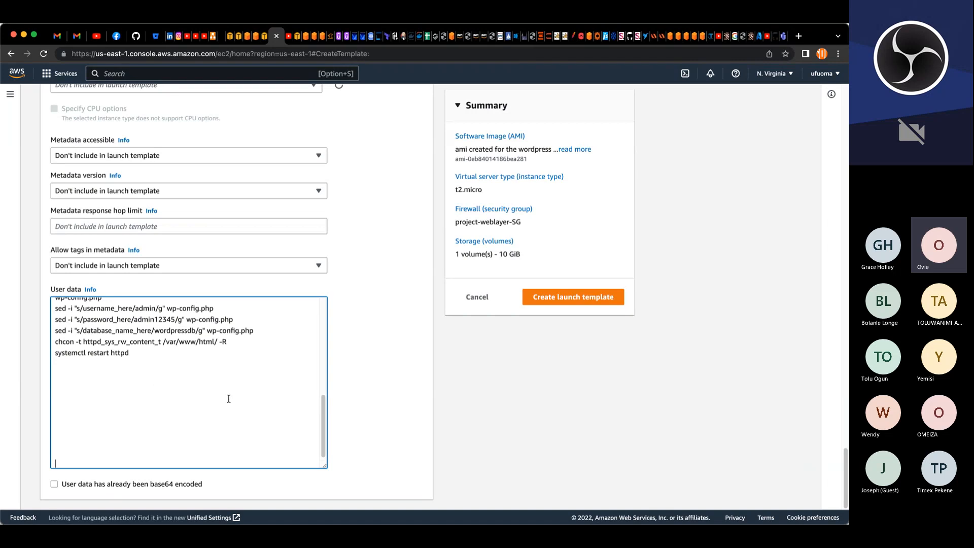
Step: Review the pasted user data script and create the launch template
{"action": "scroll", "coordinate": [238, 403], "scroll_direction": "up", "scroll_amount": 2}
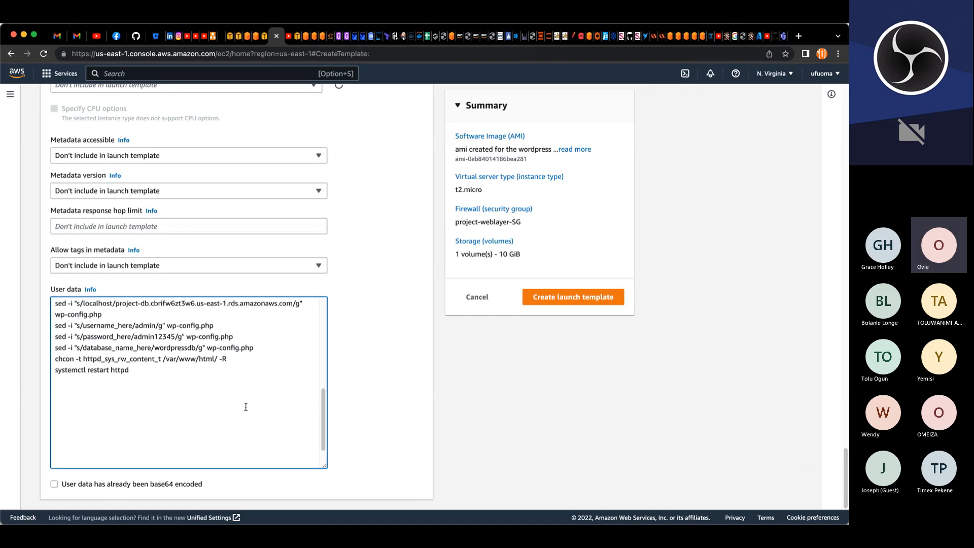
{"action": "scroll", "coordinate": [246, 406], "scroll_direction": "up", "scroll_amount": 10}
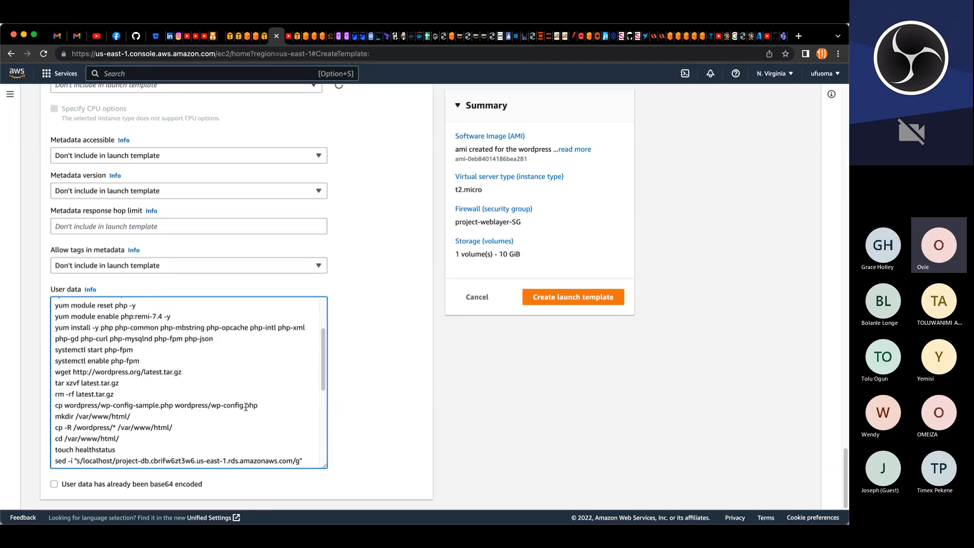
{"action": "left_click", "coordinate": [598, 303]}
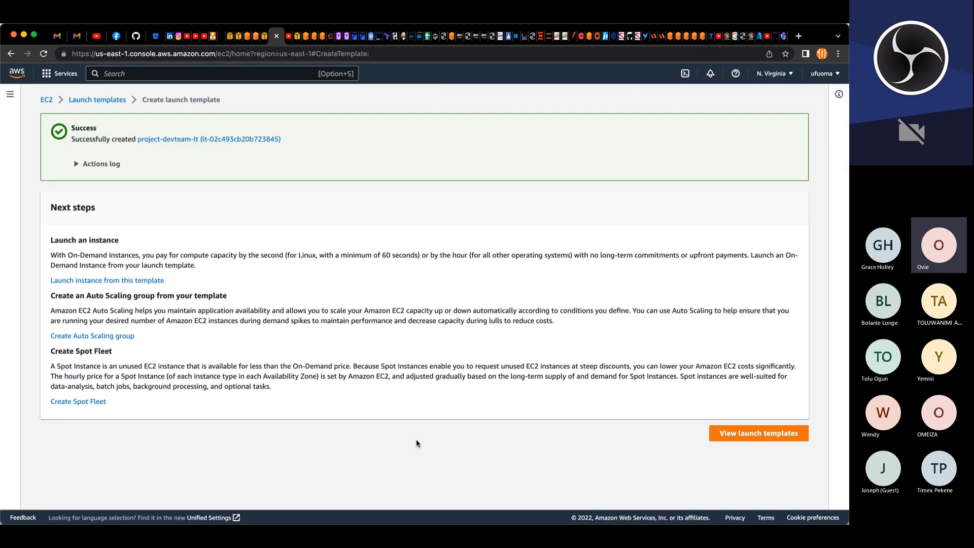
Step: Return to the launch templates list and filter it by the keyword project
{"action": "left_click", "coordinate": [101, 101]}
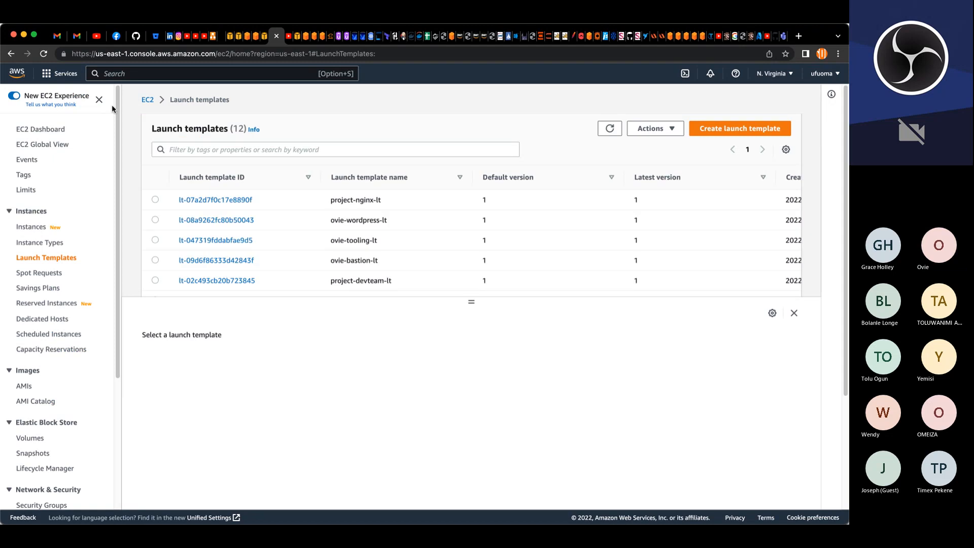
{"action": "left_click", "coordinate": [358, 152]}
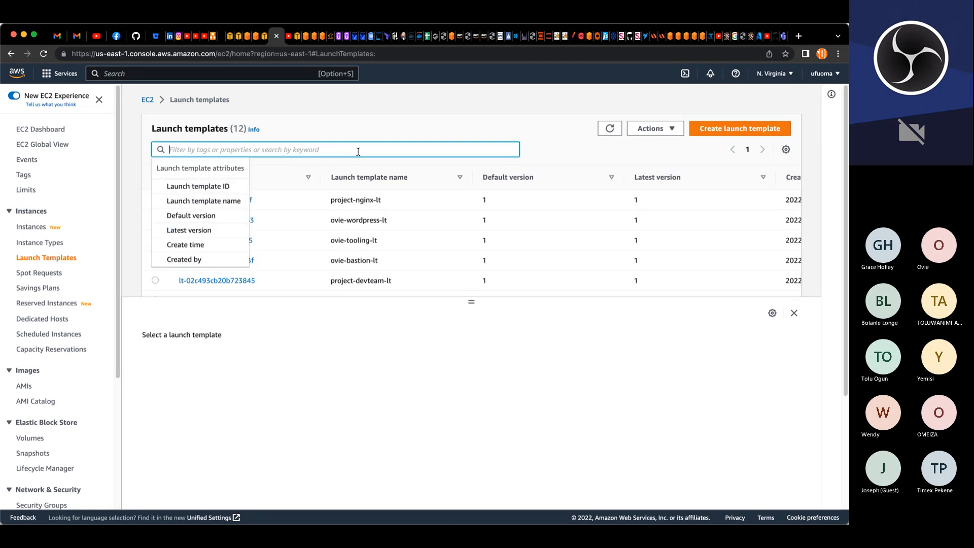
{"action": "type", "text": "project"}
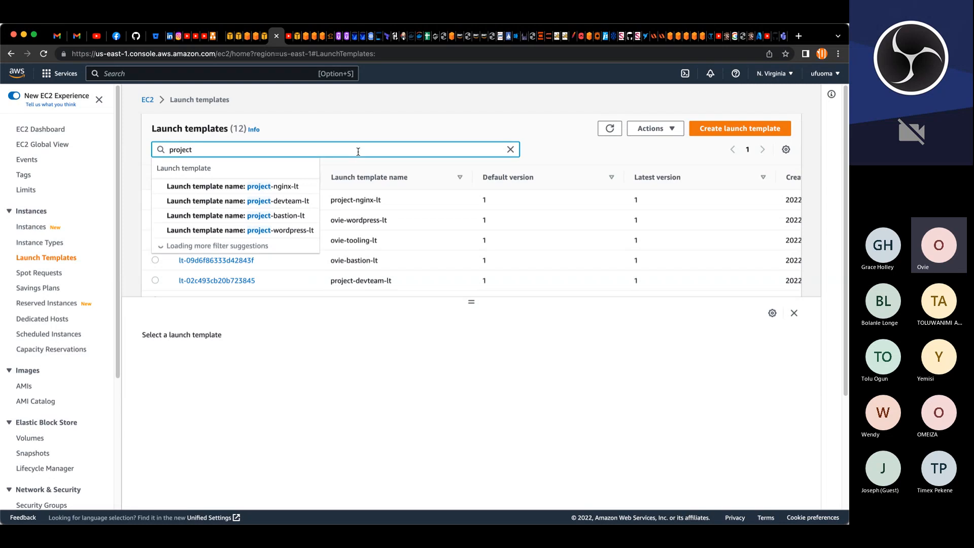
{"action": "key", "text": "Return"}
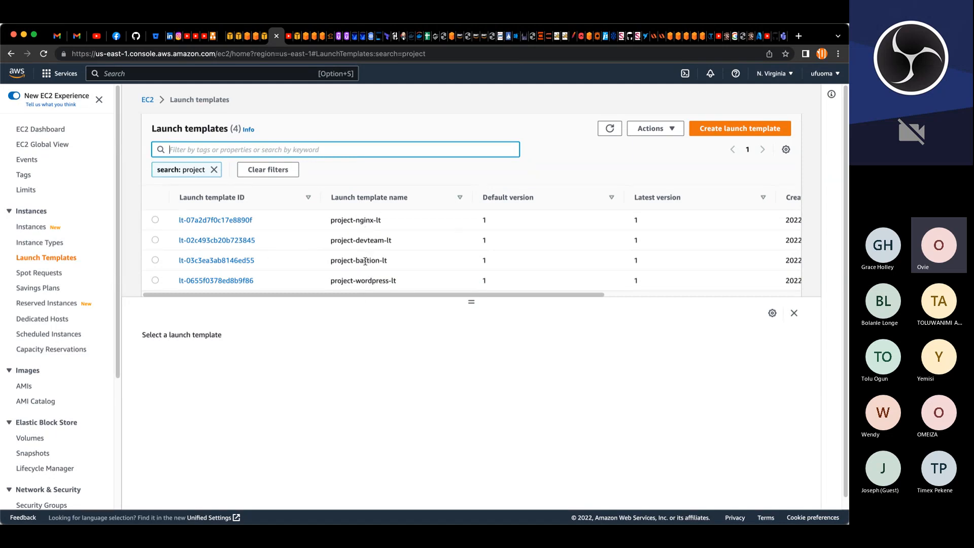
{"action": "scroll", "coordinate": [108, 381], "scroll_direction": "down", "scroll_amount": 5}
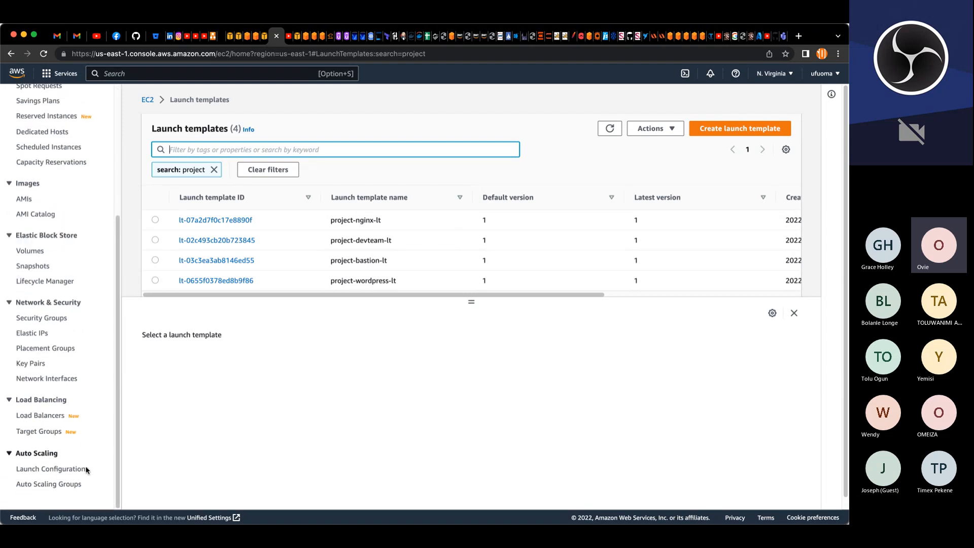
Step: Start creating a new auto scaling group and name it project-bastion-asg
{"action": "left_click", "coordinate": [67, 487]}
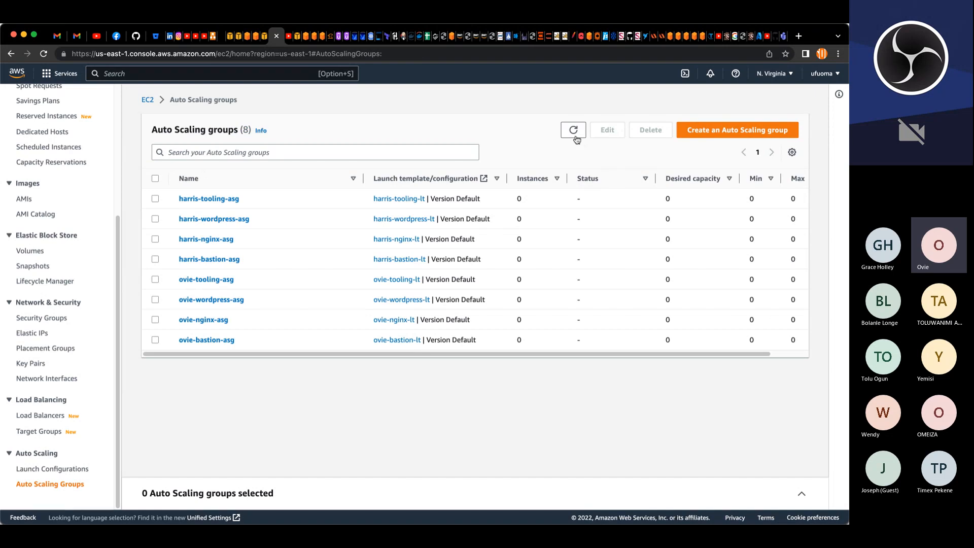
{"action": "left_click", "coordinate": [698, 131]}
{"action": "left_click", "coordinate": [309, 251]}
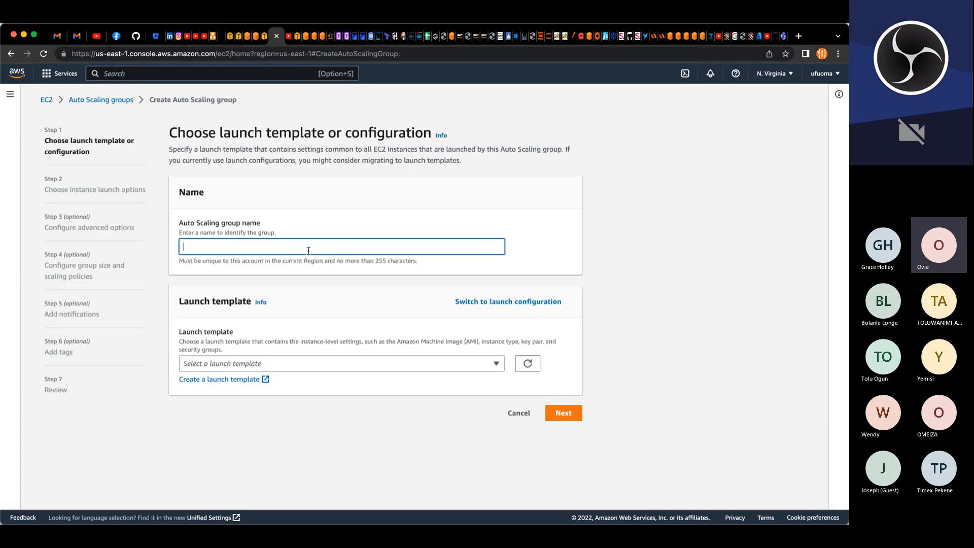
{"action": "key", "text": "super+v"}
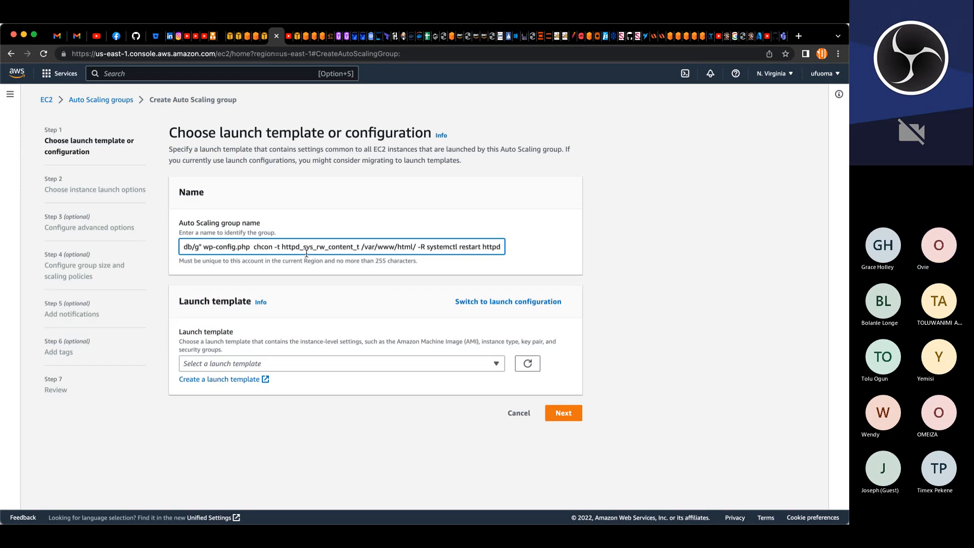
{"action": "key", "text": "super+z"}
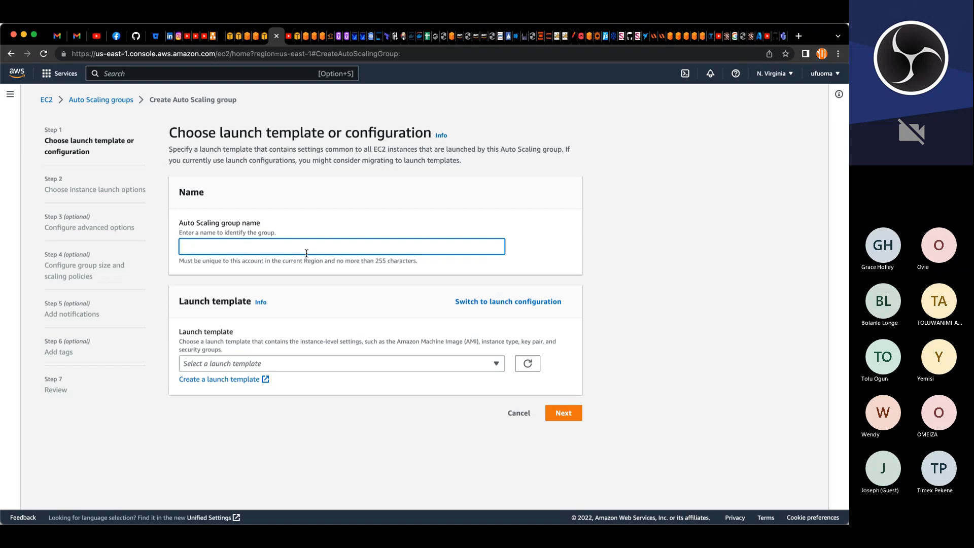
{"action": "type", "text": "project-"}
{"action": "type", "text": "bast"}
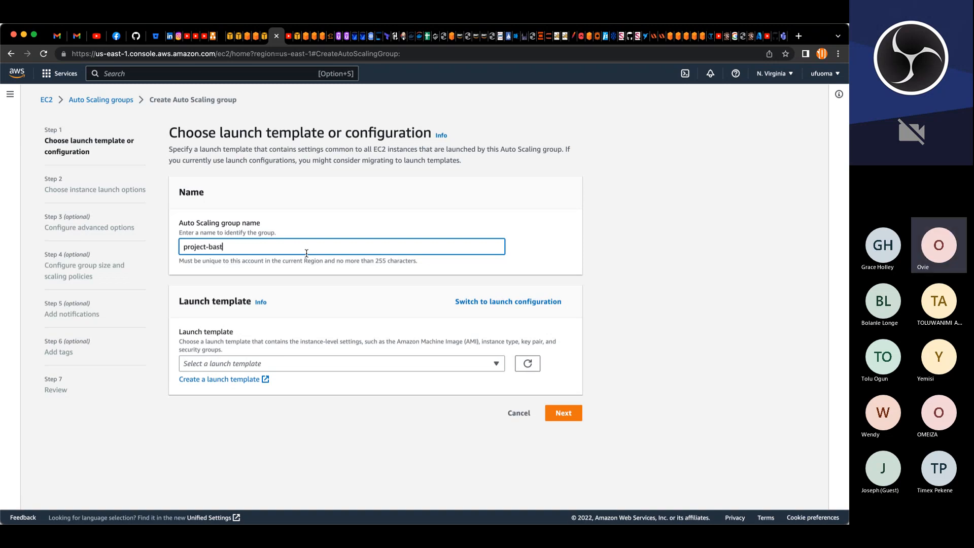
{"action": "type", "text": "ion-a"}
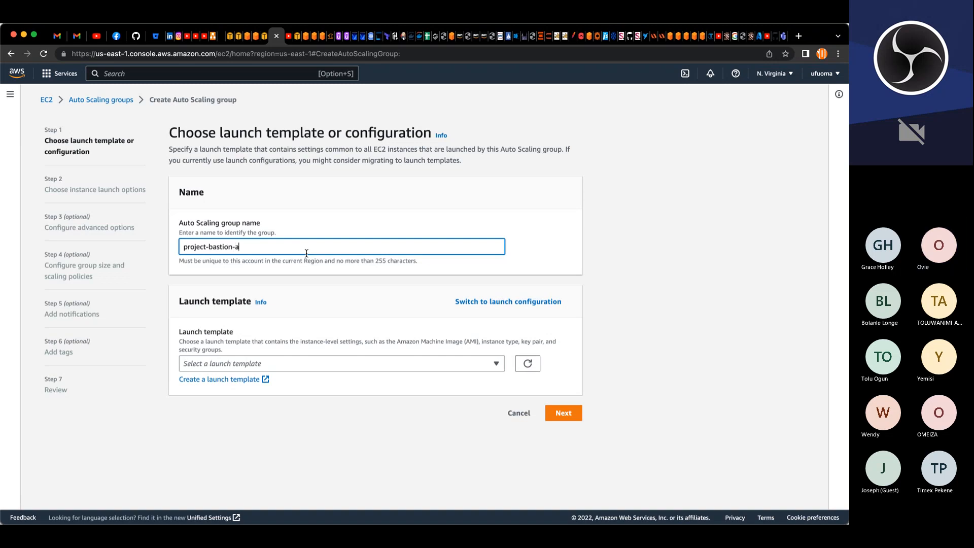
{"action": "type", "text": "sg"}
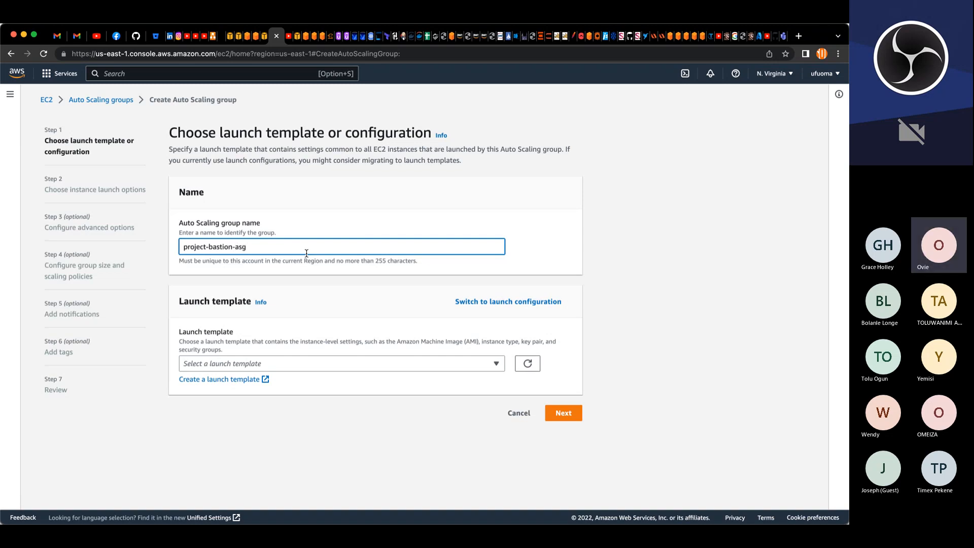
Step: Select the project-bastion-lt launch template and continue to the instance launch options
{"action": "left_click", "coordinate": [295, 368]}
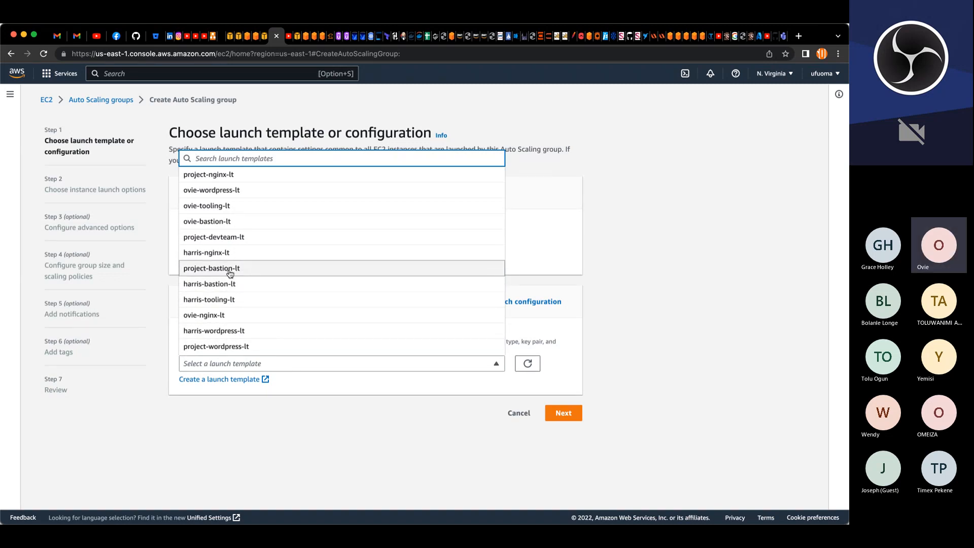
{"action": "type", "text": "project"}
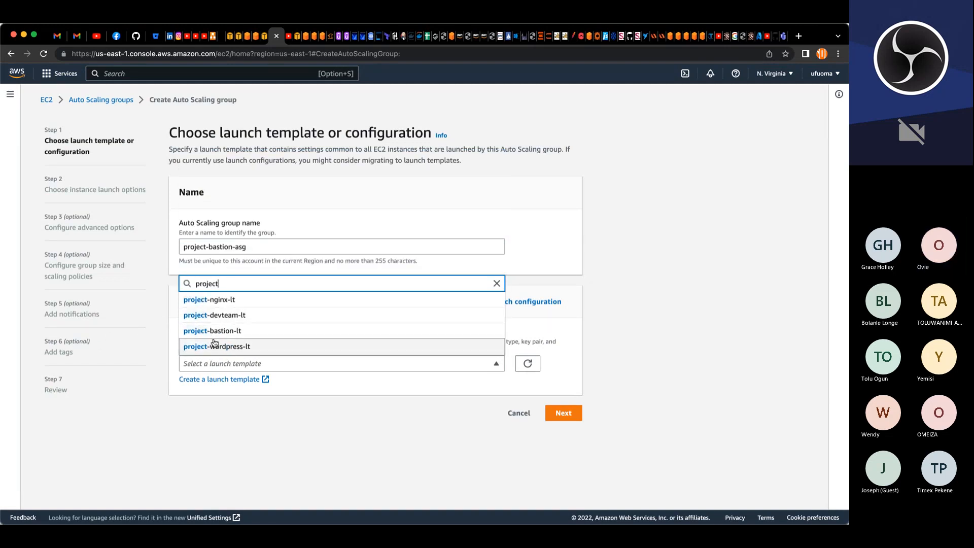
{"action": "left_click", "coordinate": [200, 330]}
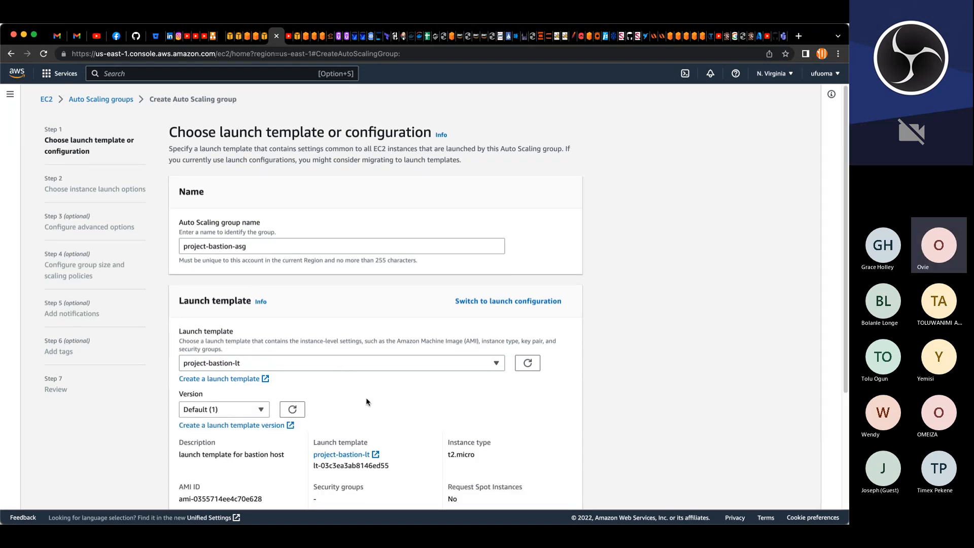
{"action": "scroll", "coordinate": [366, 402], "scroll_direction": "down", "scroll_amount": 3}
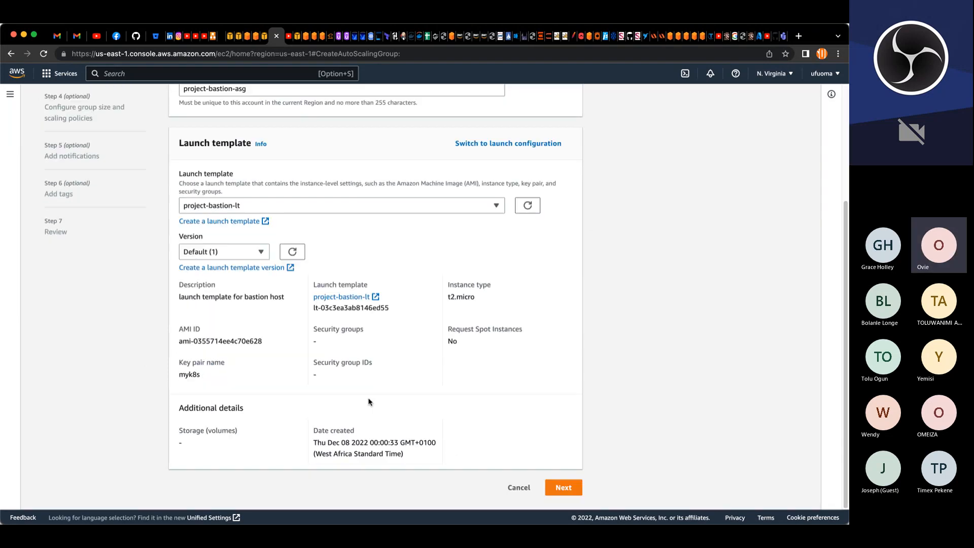
{"action": "left_click", "coordinate": [563, 488]}
Step: Set the network to project-VPC with the subnets project-pub-sub-2 and project-pub-sub-1, and continue
{"action": "left_click", "coordinate": [339, 233]}
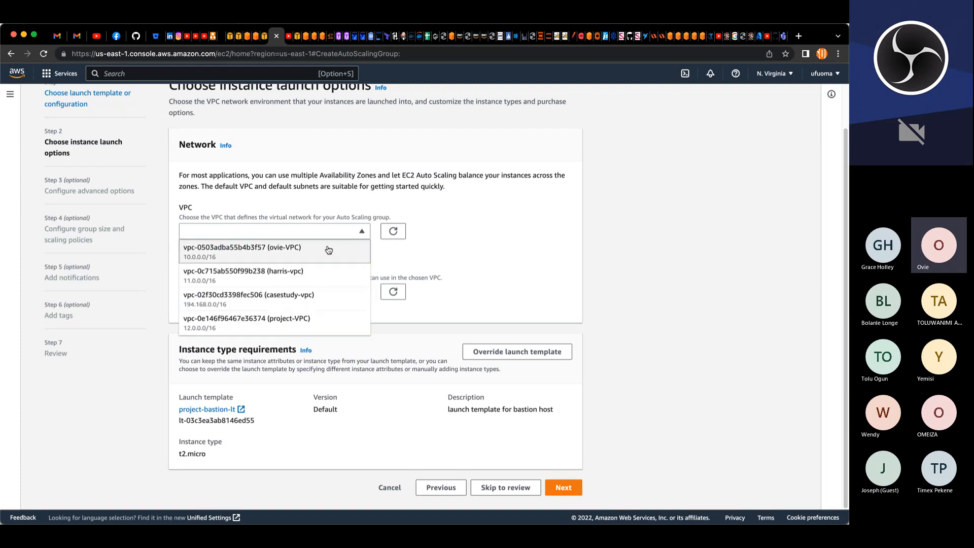
{"action": "left_click", "coordinate": [275, 320]}
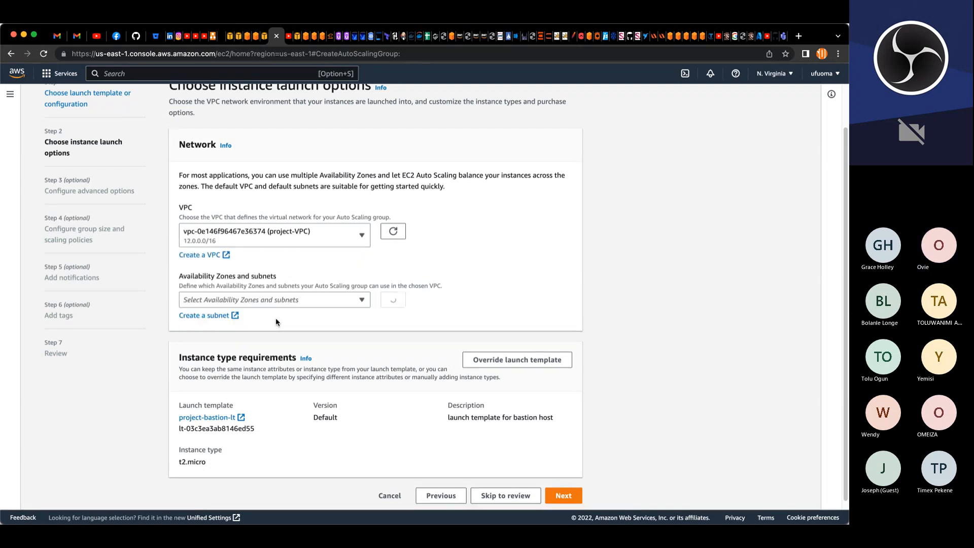
{"action": "left_click", "coordinate": [306, 303]}
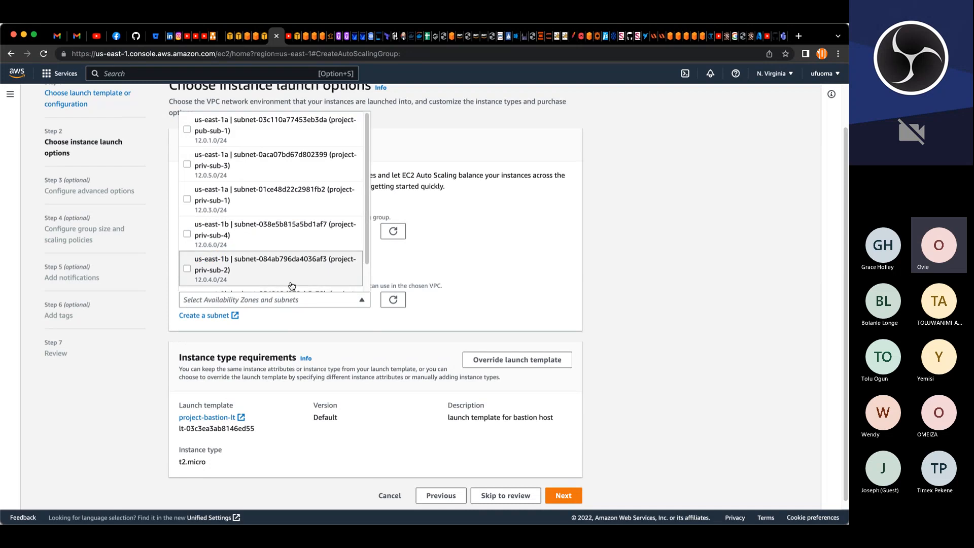
{"action": "scroll", "coordinate": [289, 279], "scroll_direction": "up", "scroll_amount": 1}
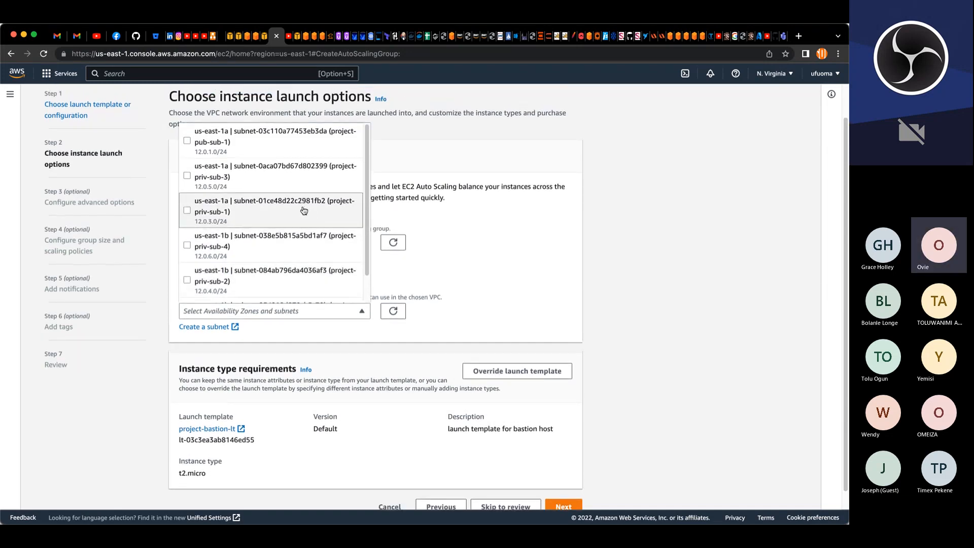
{"action": "scroll", "coordinate": [272, 217], "scroll_direction": "up", "scroll_amount": 1}
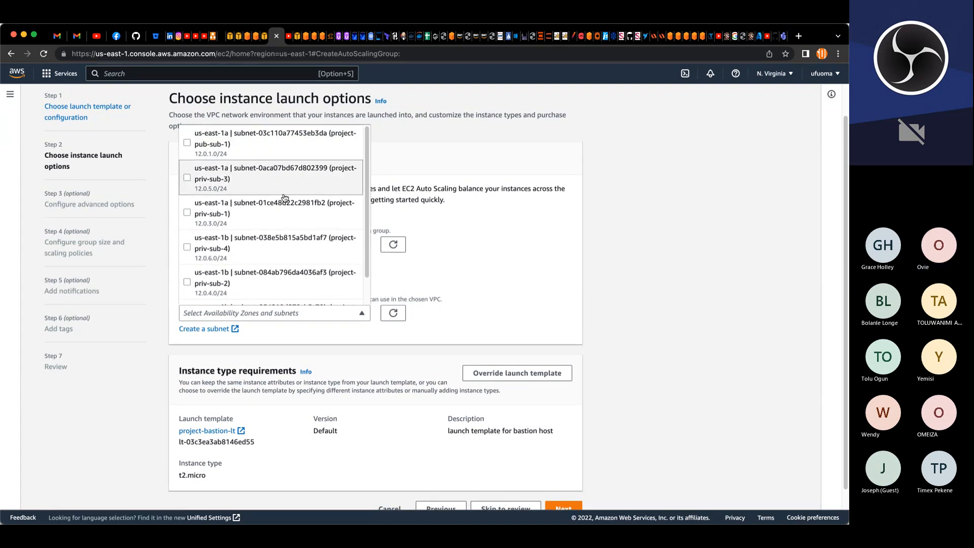
{"action": "scroll", "coordinate": [287, 219], "scroll_direction": "down", "scroll_amount": 1}
{"action": "scroll", "coordinate": [292, 254], "scroll_direction": "down", "scroll_amount": 1}
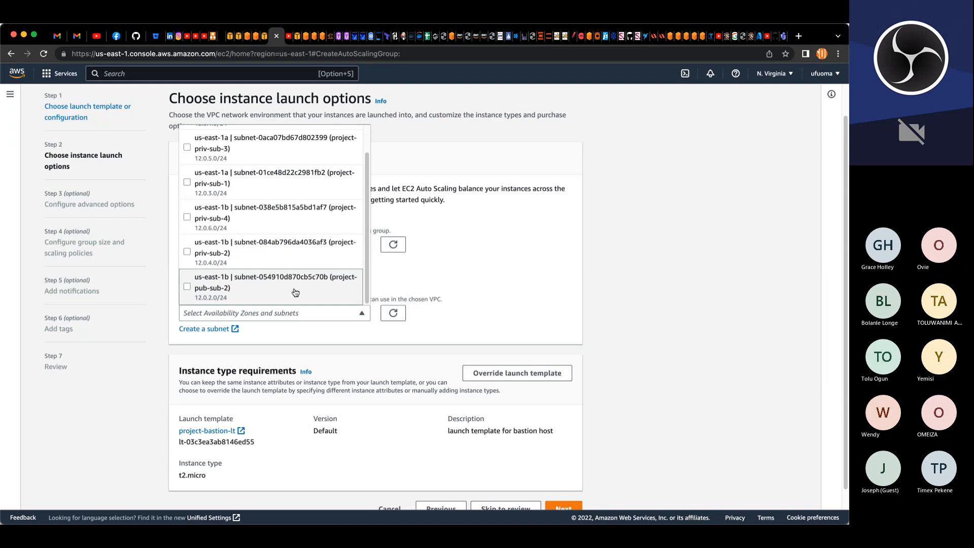
{"action": "left_click", "coordinate": [295, 292]}
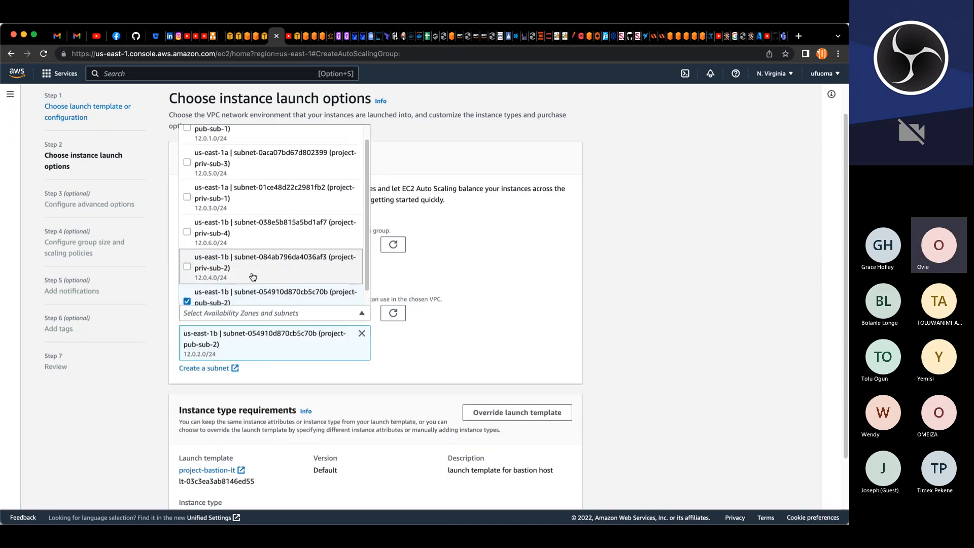
{"action": "scroll", "coordinate": [244, 241], "scroll_direction": "up", "scroll_amount": 2}
{"action": "left_click", "coordinate": [202, 149]}
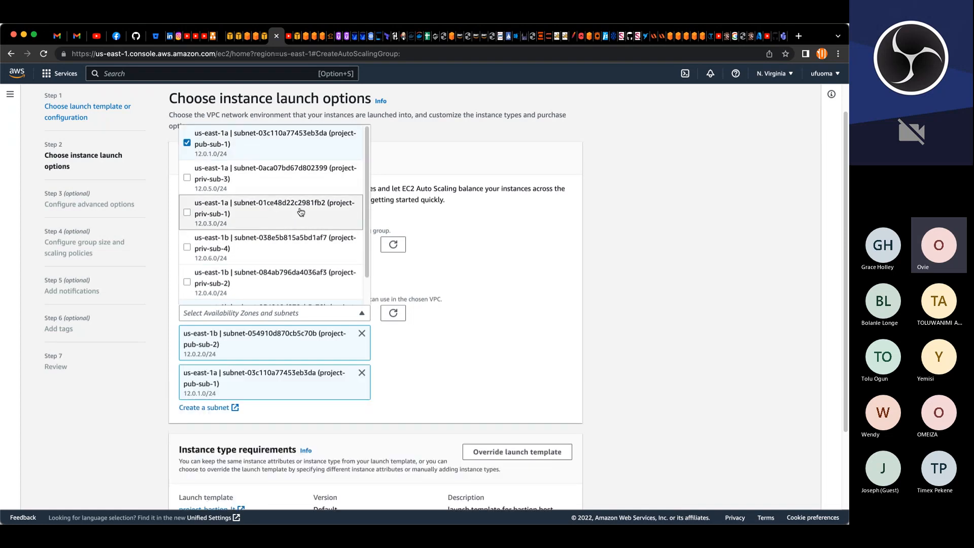
{"action": "left_click", "coordinate": [485, 344]}
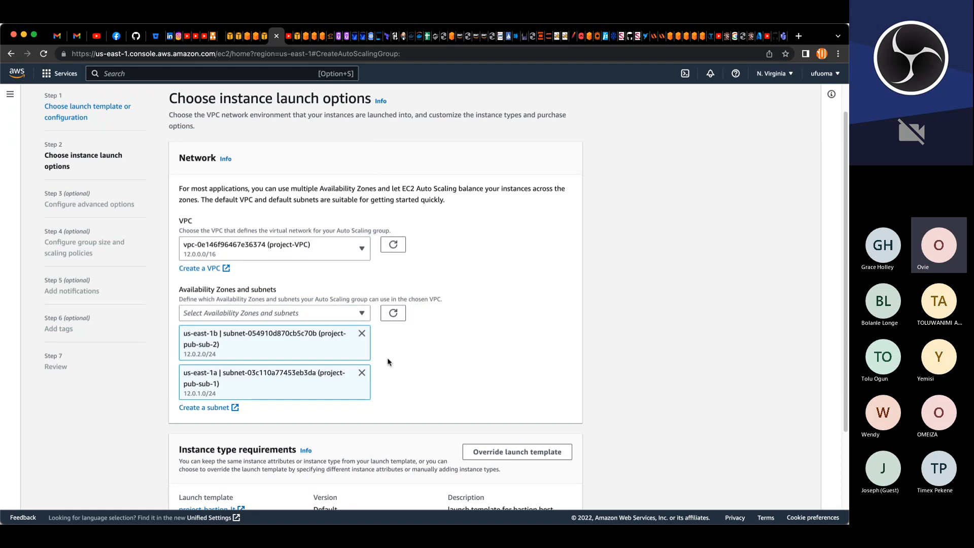
{"action": "scroll", "coordinate": [389, 358], "scroll_direction": "down", "scroll_amount": 2}
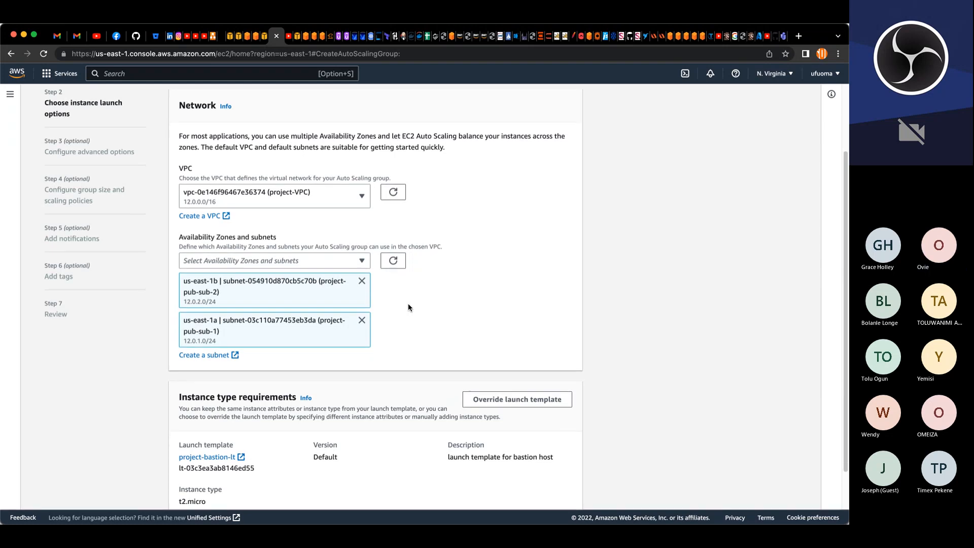
{"action": "scroll", "coordinate": [407, 304], "scroll_direction": "down", "scroll_amount": 2}
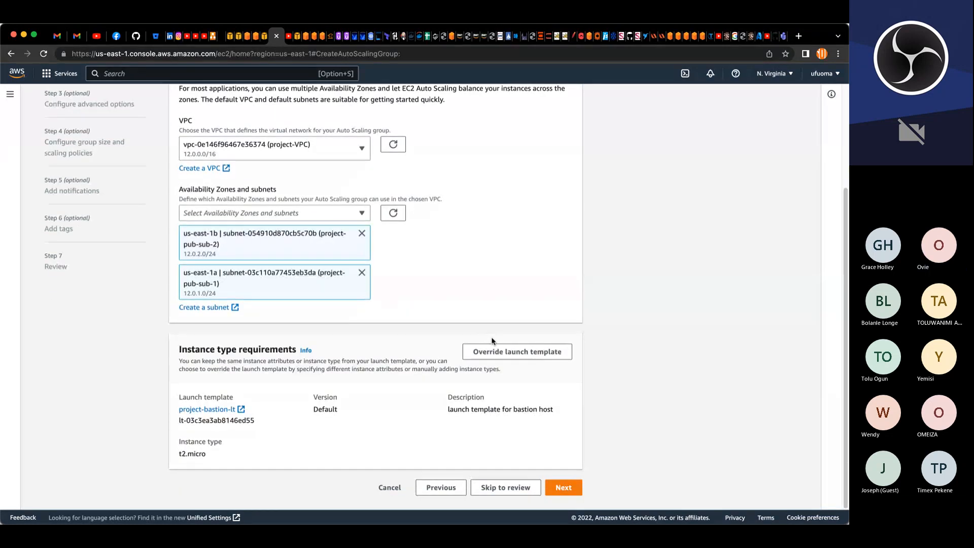
{"action": "left_click", "coordinate": [564, 485]}
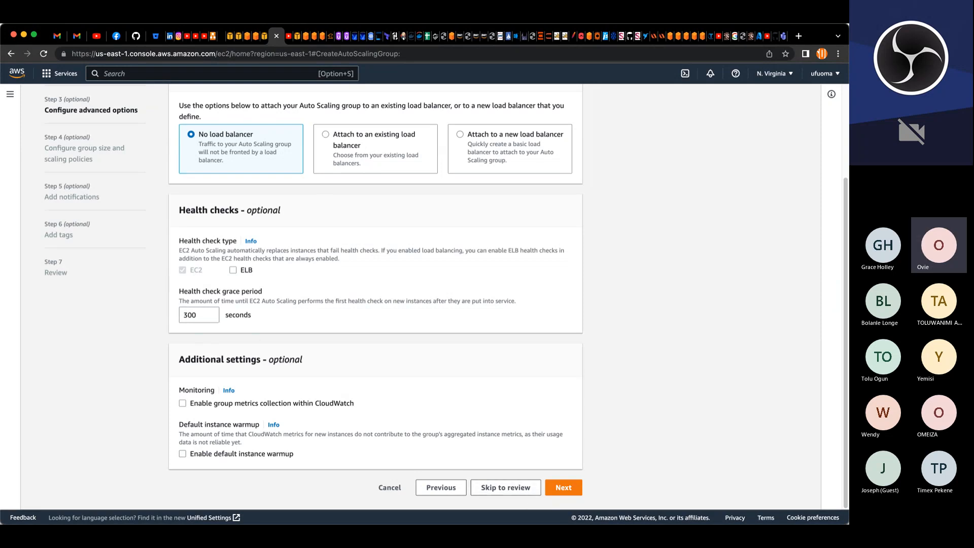
Step: Keep no load balancer and enable a target tracking scaling policy with a target value of 90
{"action": "left_click", "coordinate": [501, 521]}
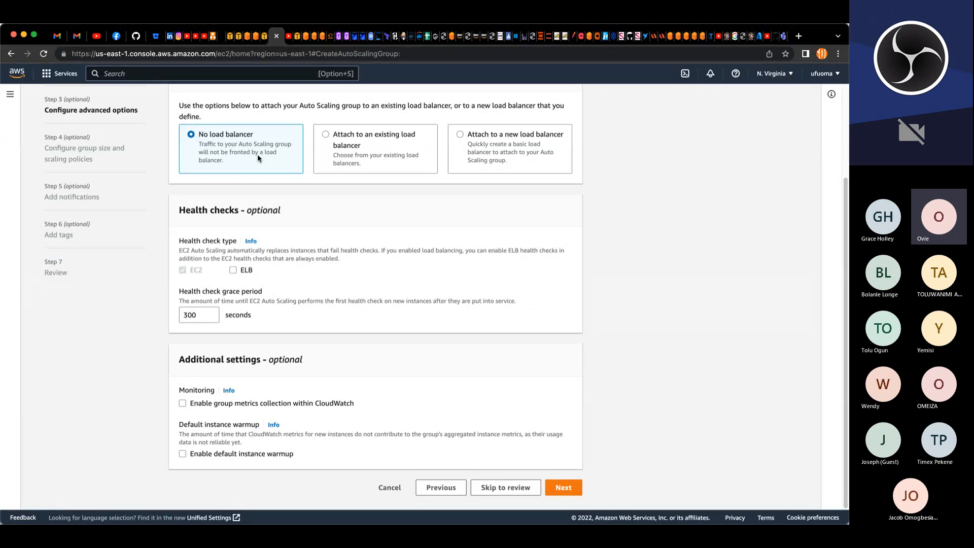
{"action": "left_click", "coordinate": [561, 487]}
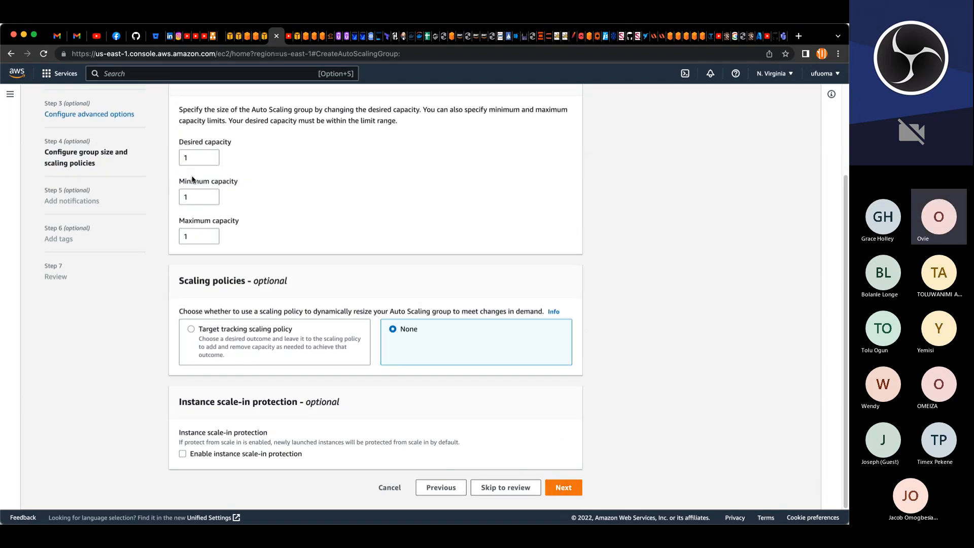
{"action": "scroll", "coordinate": [305, 228], "scroll_direction": "up", "scroll_amount": 4}
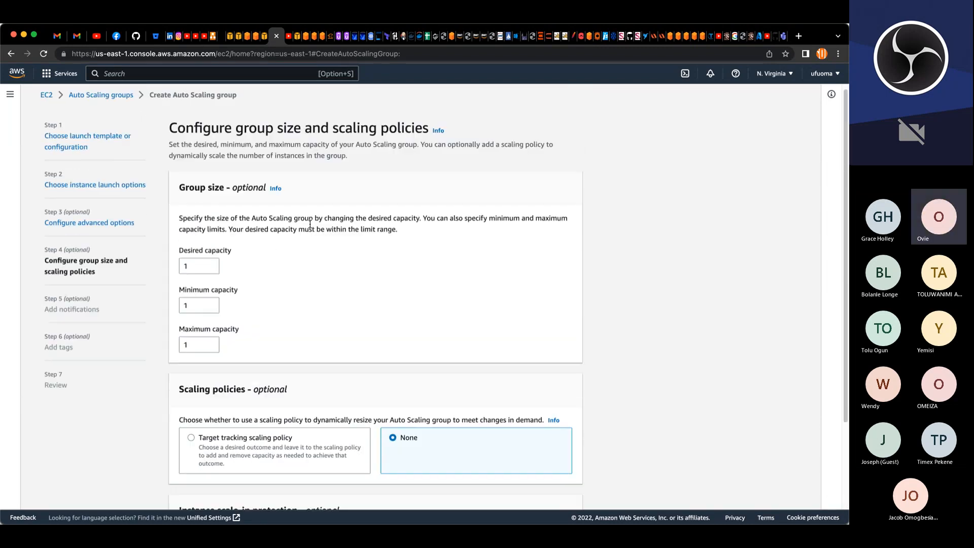
{"action": "scroll", "coordinate": [308, 223], "scroll_direction": "down", "scroll_amount": 4}
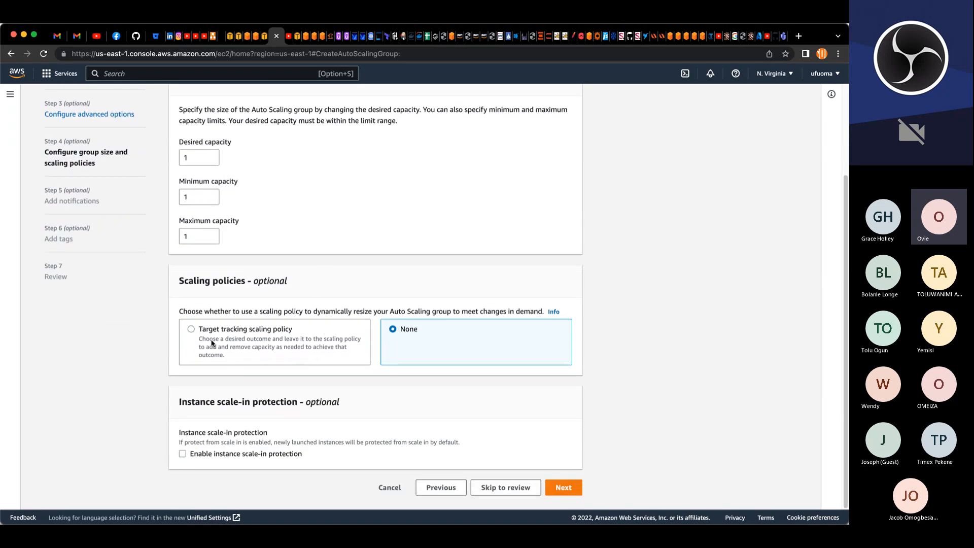
{"action": "left_click", "coordinate": [233, 345]}
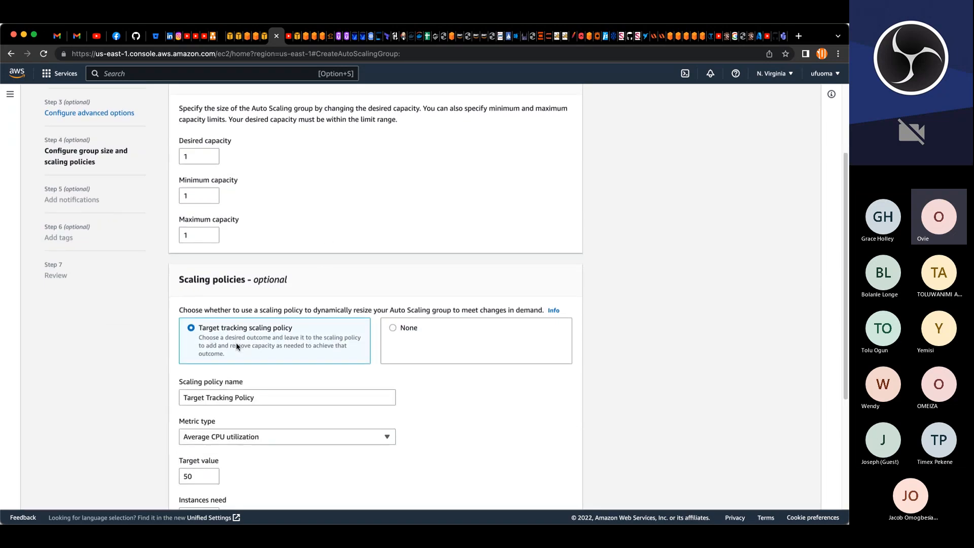
{"action": "scroll", "coordinate": [236, 343], "scroll_direction": "down", "scroll_amount": 4}
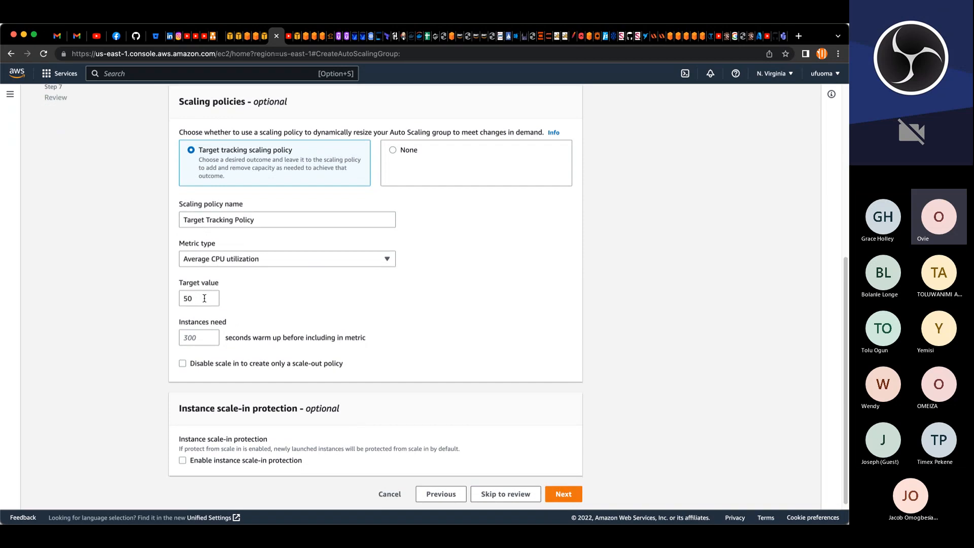
{"action": "left_click", "coordinate": [183, 300]}
{"action": "type", "text": "9"}
{"action": "left_click", "coordinate": [553, 495]}
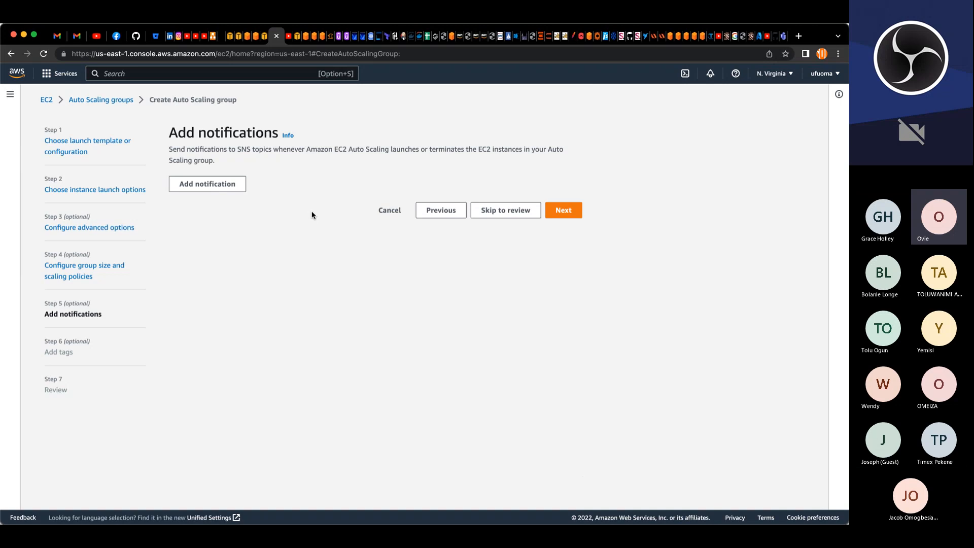
Step: Skip notifications and add a Name tag with the value project-bastion-asg
{"action": "left_click", "coordinate": [563, 214]}
{"action": "left_click", "coordinate": [213, 302]}
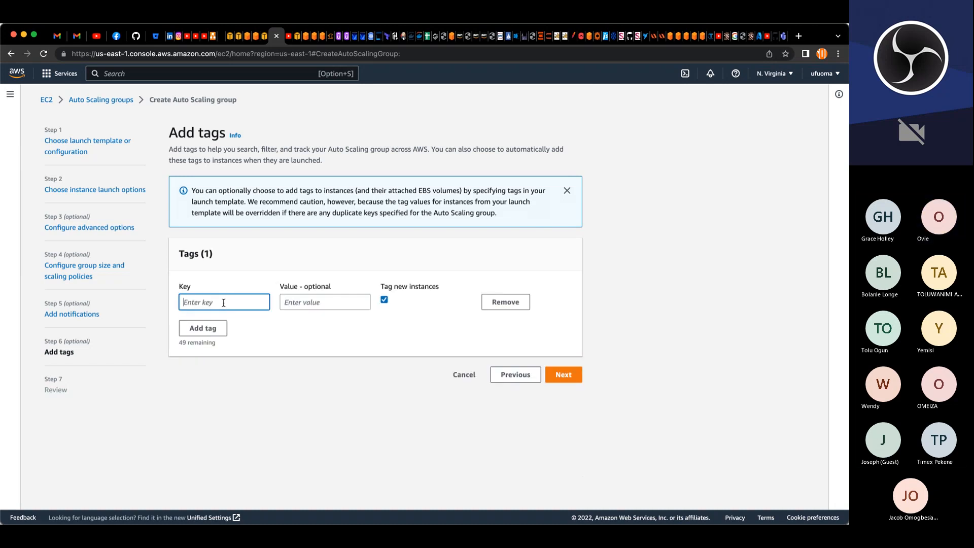
{"action": "type", "text": "Name"}
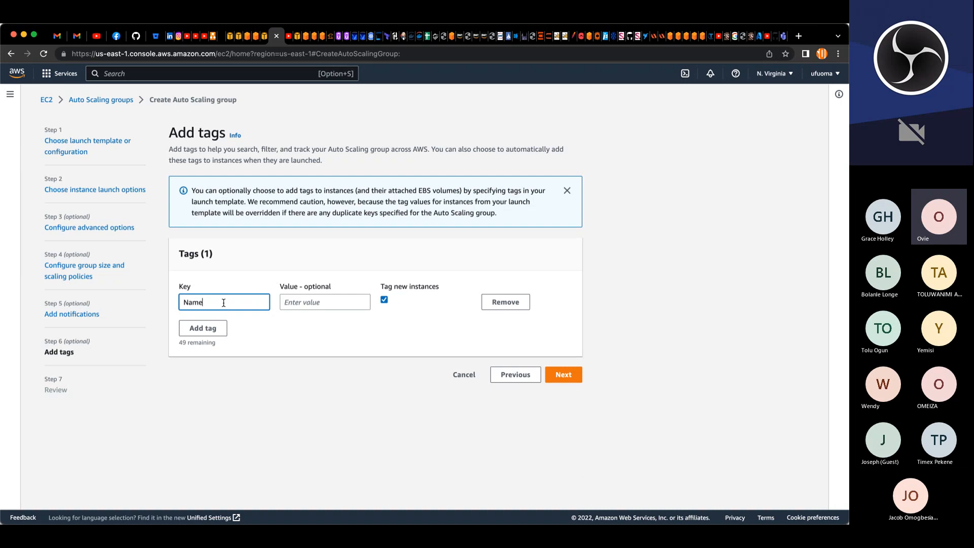
{"action": "key", "text": "Tab"}
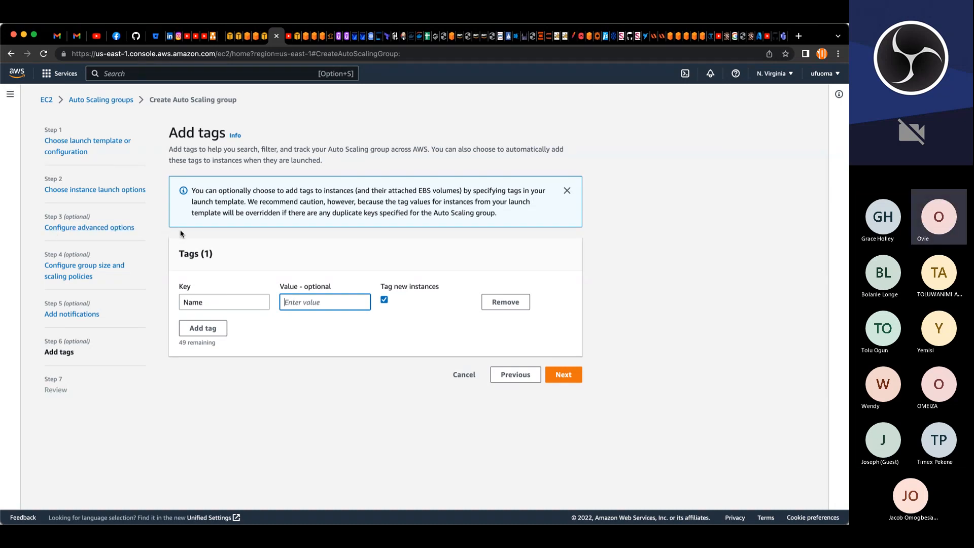
{"action": "type", "text": "project-bastion-asg"}
{"action": "left_click", "coordinate": [562, 378]}
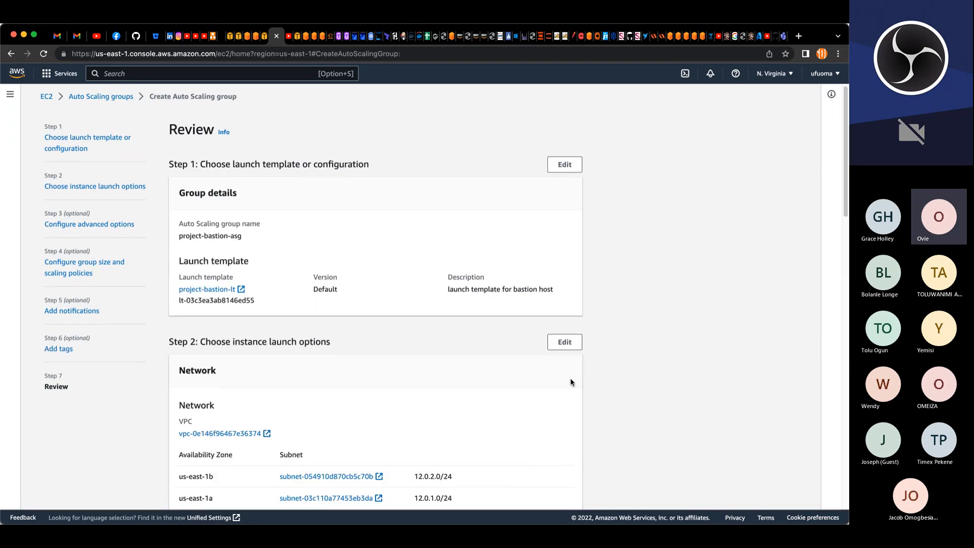
Step: Review the auto scaling group settings and create the group
{"action": "scroll", "coordinate": [570, 379], "scroll_direction": "down", "scroll_amount": 5}
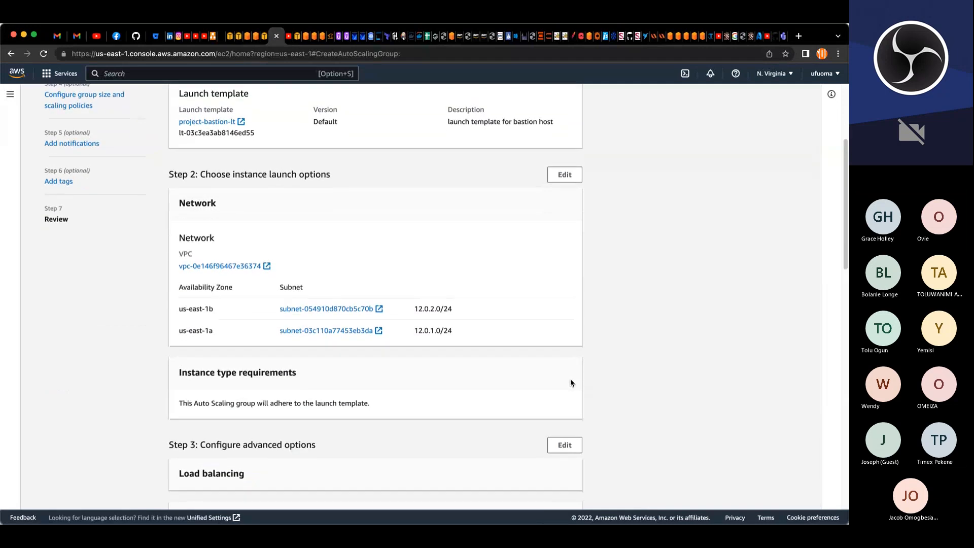
{"action": "scroll", "coordinate": [416, 320], "scroll_direction": "down", "scroll_amount": 3}
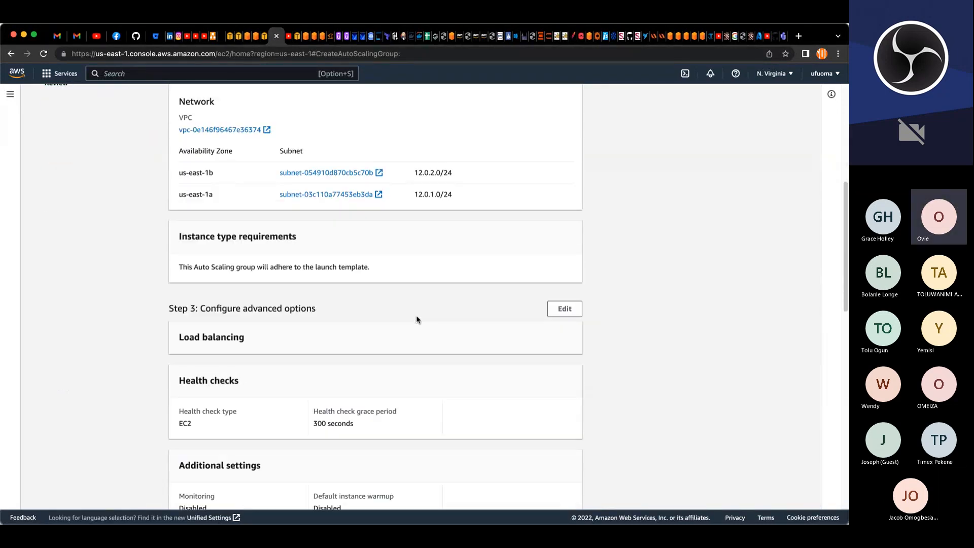
{"action": "scroll", "coordinate": [417, 314], "scroll_direction": "down", "scroll_amount": 2}
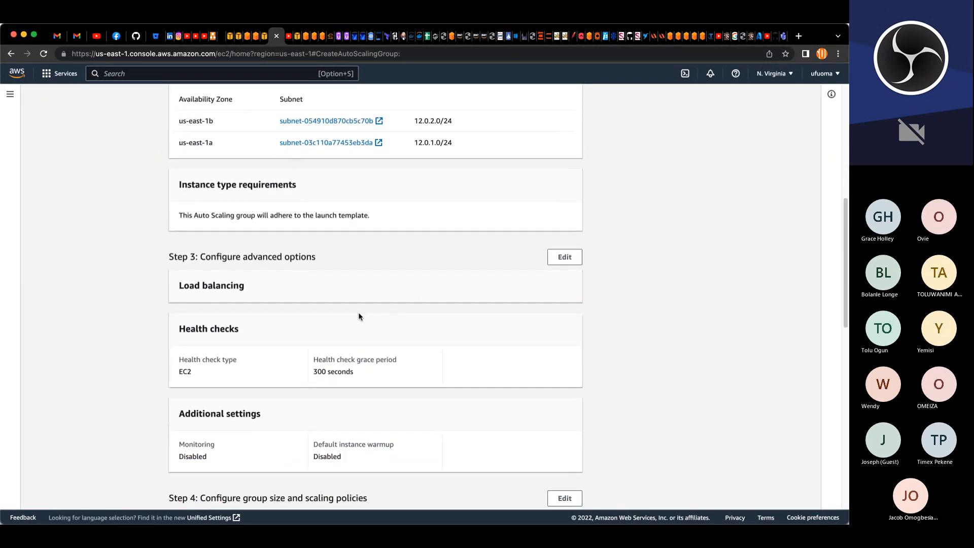
{"action": "scroll", "coordinate": [359, 315], "scroll_direction": "down", "scroll_amount": 4}
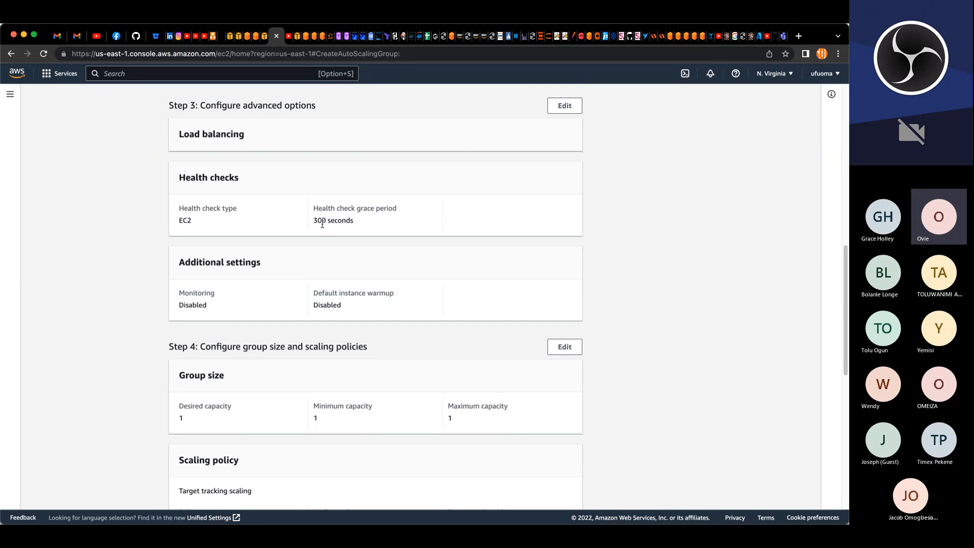
{"action": "scroll", "coordinate": [319, 217], "scroll_direction": "down", "scroll_amount": 4}
{"action": "scroll", "coordinate": [284, 203], "scroll_direction": "up", "scroll_amount": 1}
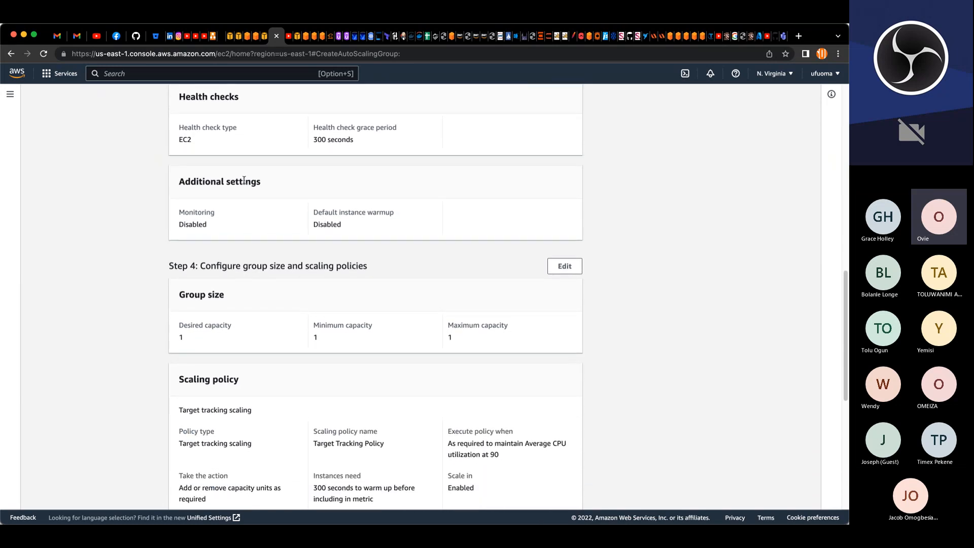
{"action": "double_click", "coordinate": [187, 140]}
{"action": "scroll", "coordinate": [365, 241], "scroll_direction": "down", "scroll_amount": 3}
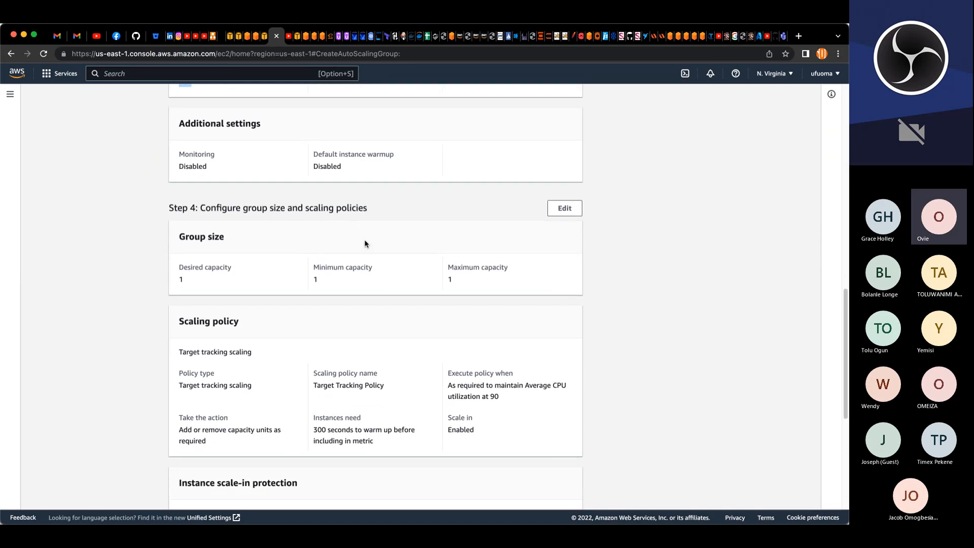
{"action": "scroll", "coordinate": [364, 243], "scroll_direction": "down", "scroll_amount": 3}
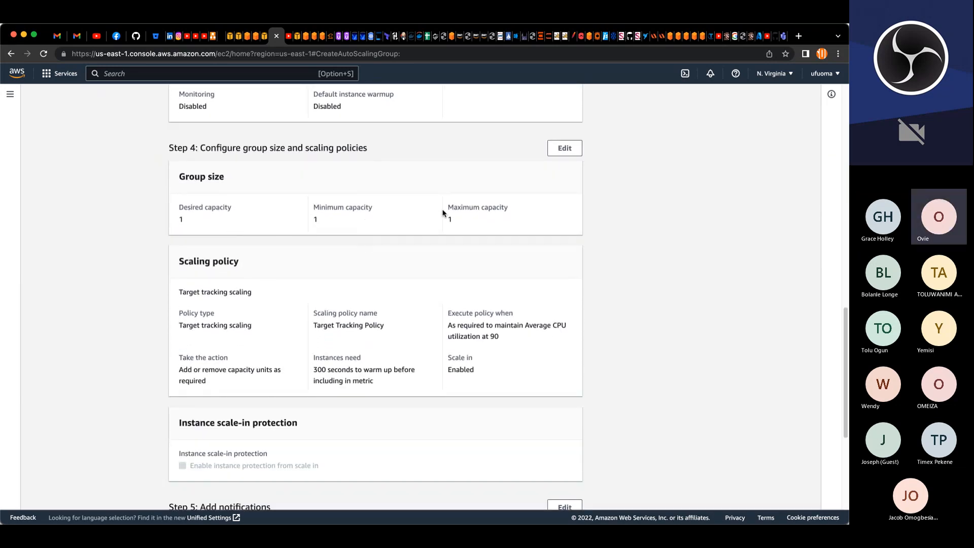
{"action": "scroll", "coordinate": [322, 222], "scroll_direction": "down", "scroll_amount": 2}
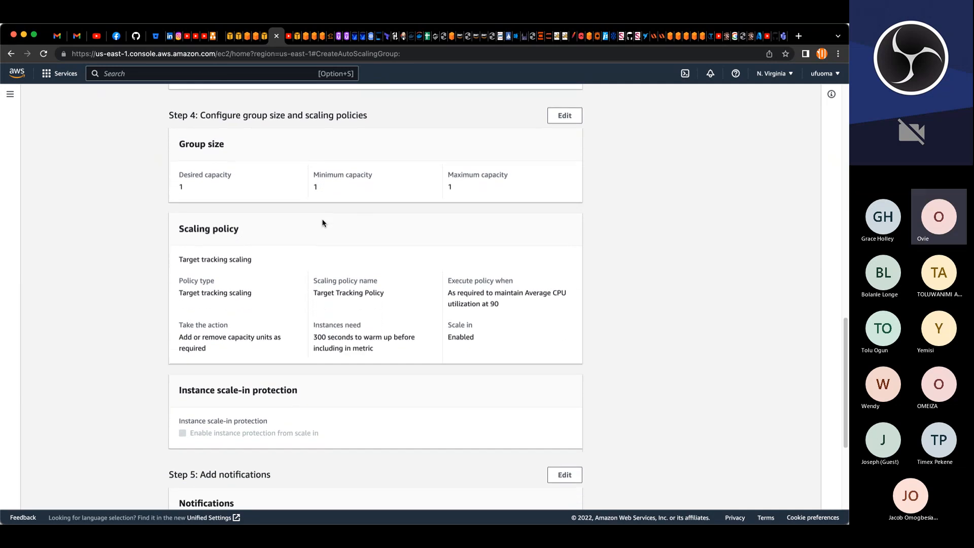
{"action": "scroll", "coordinate": [322, 221], "scroll_direction": "down", "scroll_amount": 6}
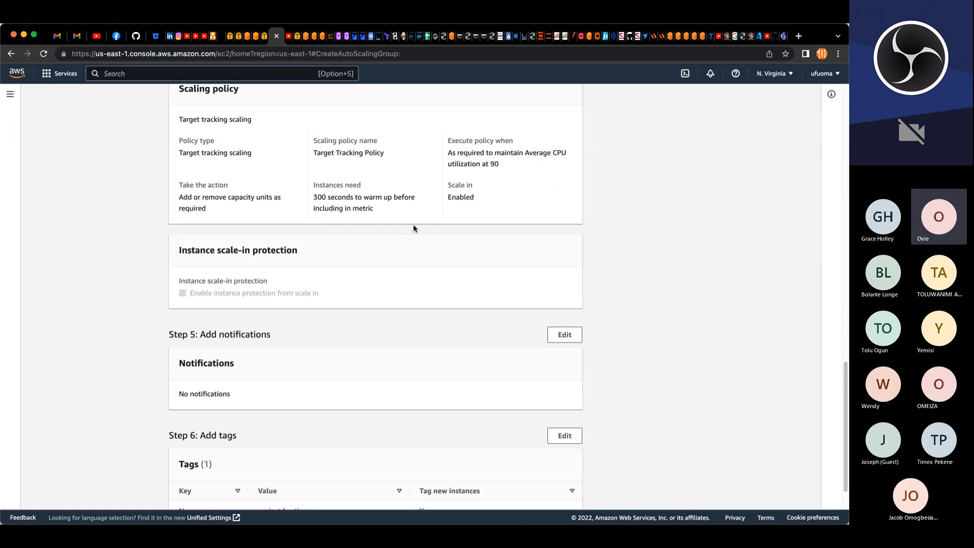
{"action": "scroll", "coordinate": [325, 327], "scroll_direction": "down", "scroll_amount": 2}
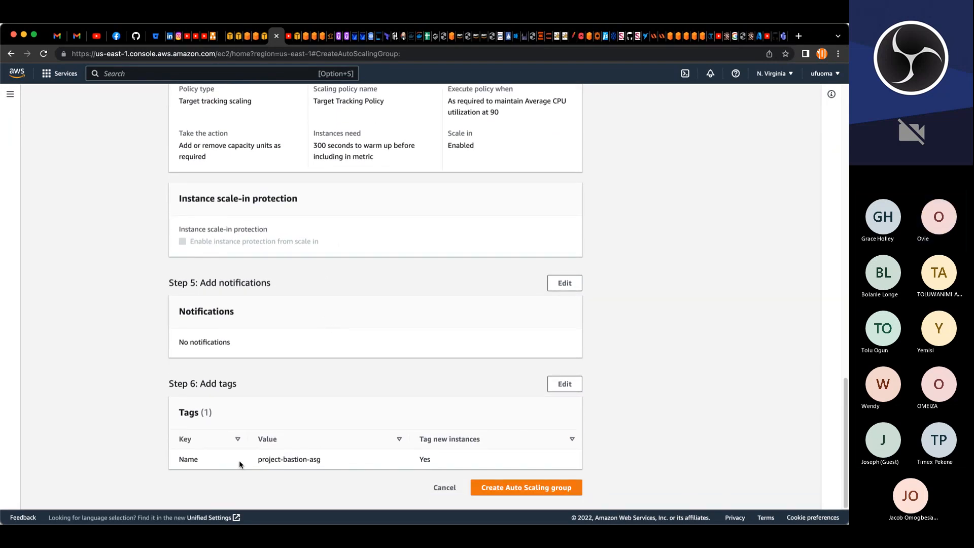
{"action": "left_click", "coordinate": [556, 487]}
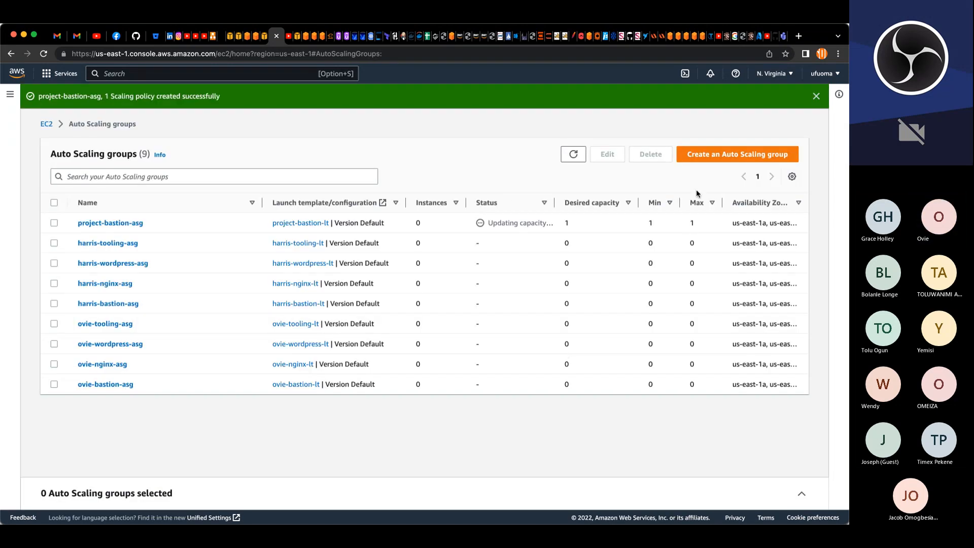
Step: Start a new auto scaling group named project-nginx-asg using the project-nginx-lt launch template, and continue
{"action": "left_click", "coordinate": [707, 158]}
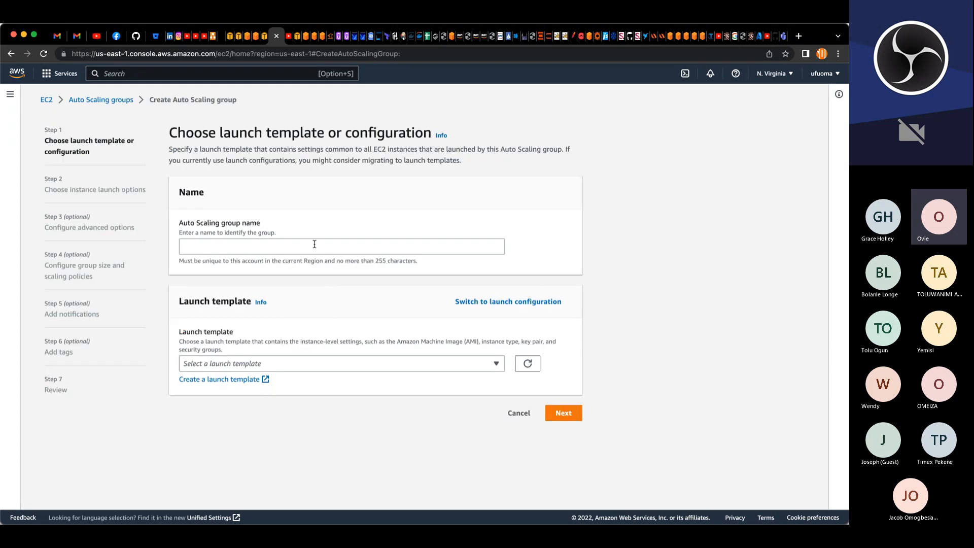
{"action": "left_click", "coordinate": [314, 245]}
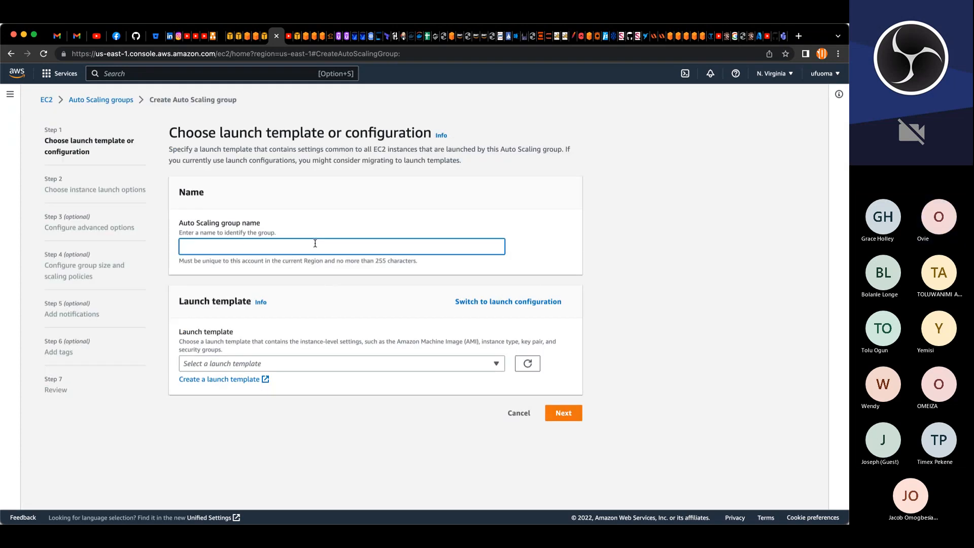
{"action": "type", "text": "project0-nginx-asg"}
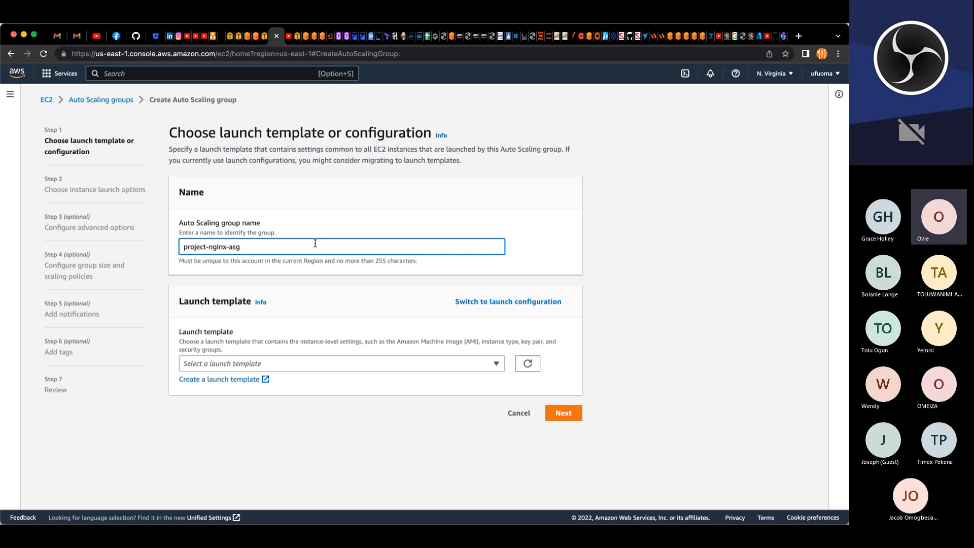
{"action": "left_click", "coordinate": [275, 363]}
{"action": "type", "text": "project"}
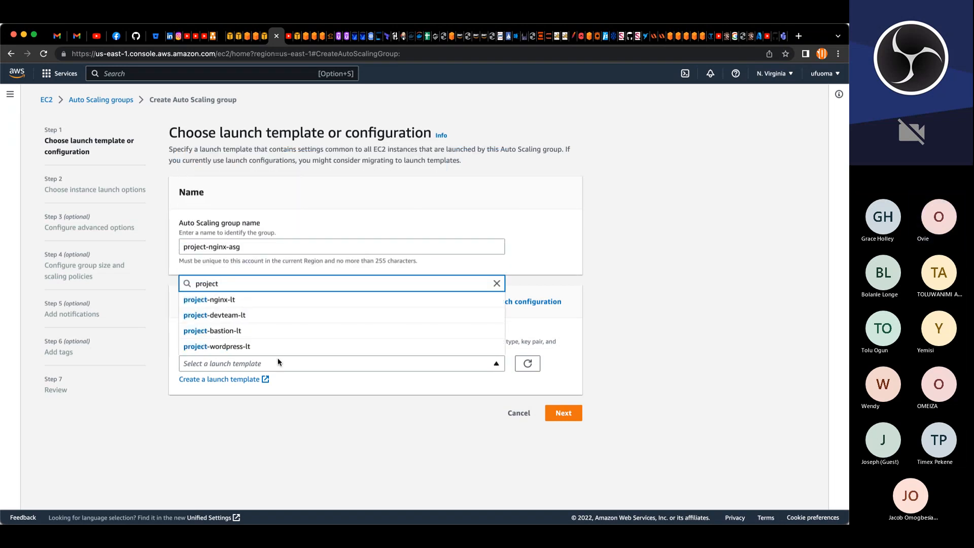
{"action": "left_click", "coordinate": [218, 300]}
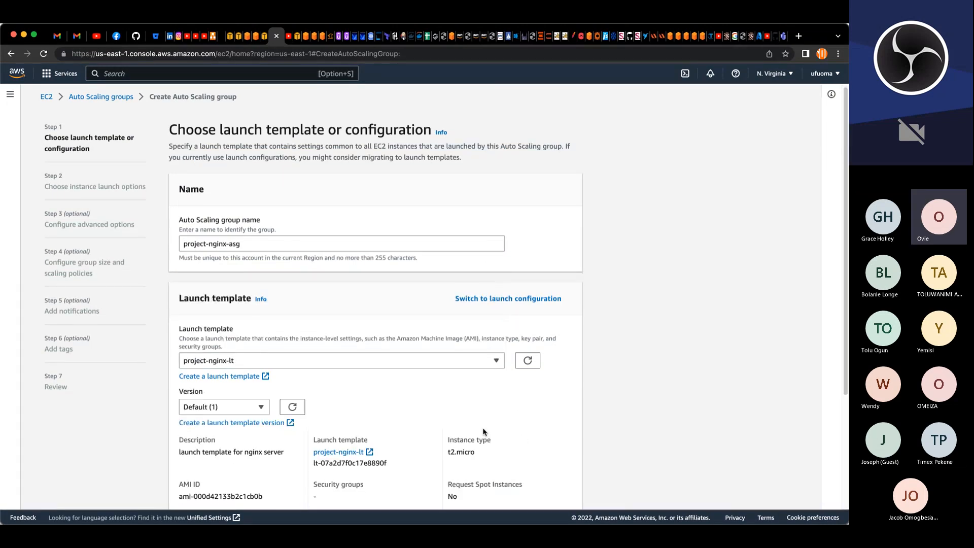
{"action": "scroll", "coordinate": [521, 443], "scroll_direction": "down", "scroll_amount": 3}
{"action": "left_click", "coordinate": [562, 488]}
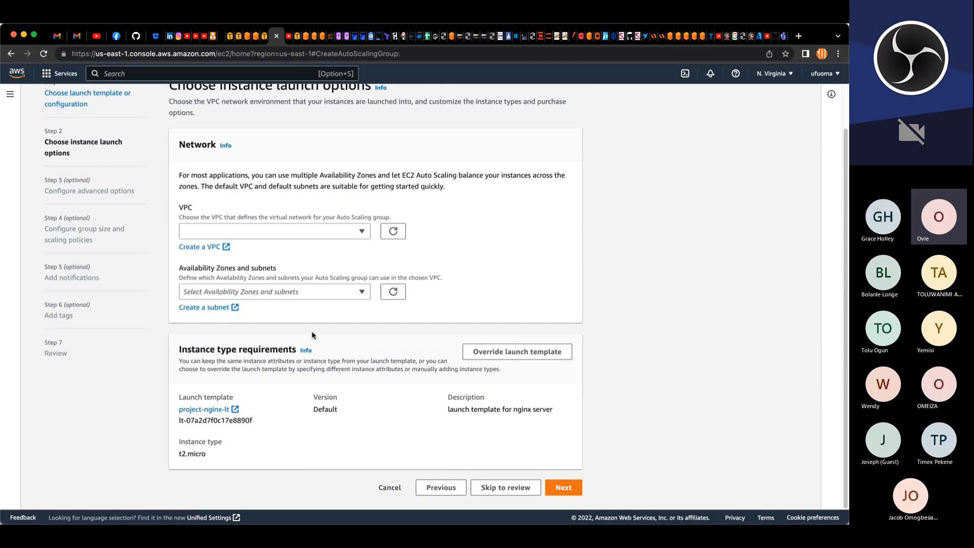
Step: Set the network to project-VPC with the subnets project-pub-sub-1 and project-pub-sub-2, and continue
{"action": "left_click", "coordinate": [344, 236]}
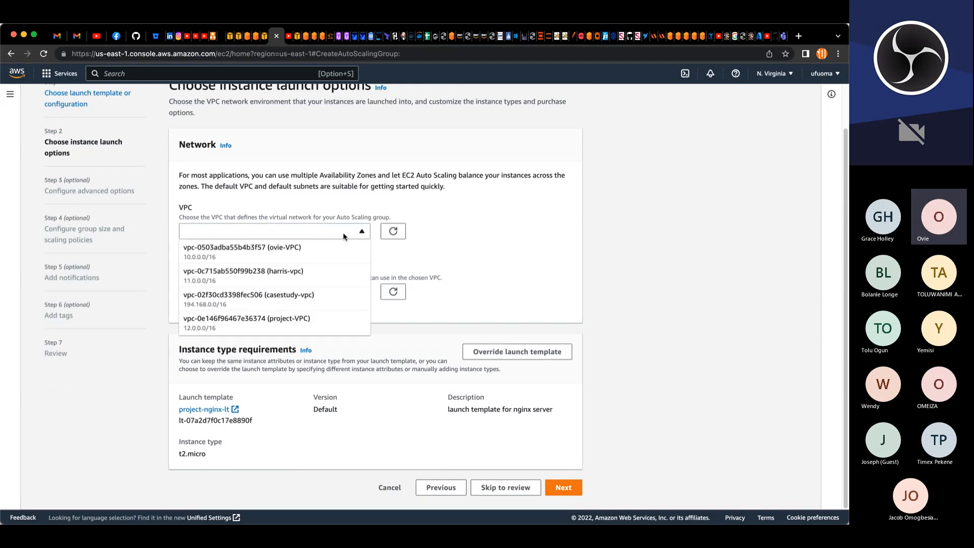
{"action": "left_click", "coordinate": [291, 321]}
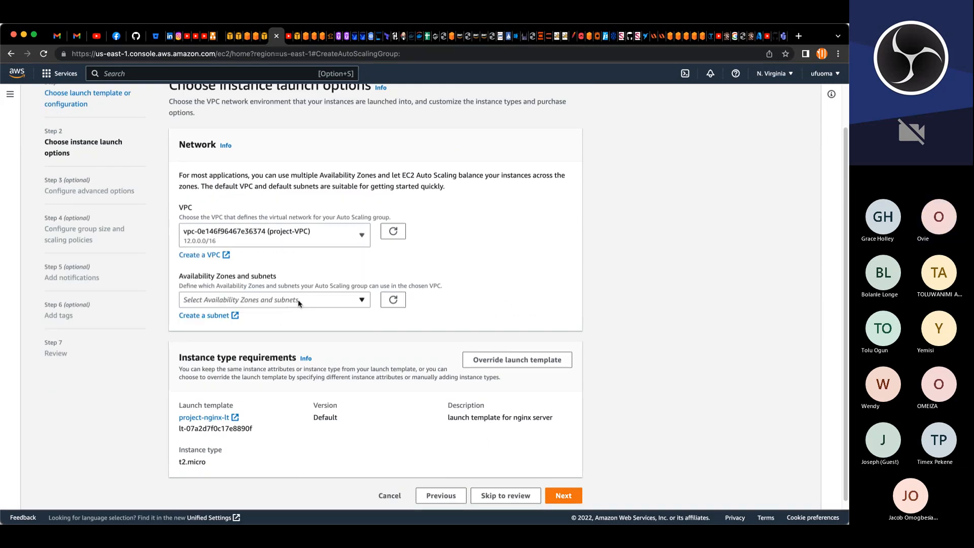
{"action": "left_click", "coordinate": [298, 302]}
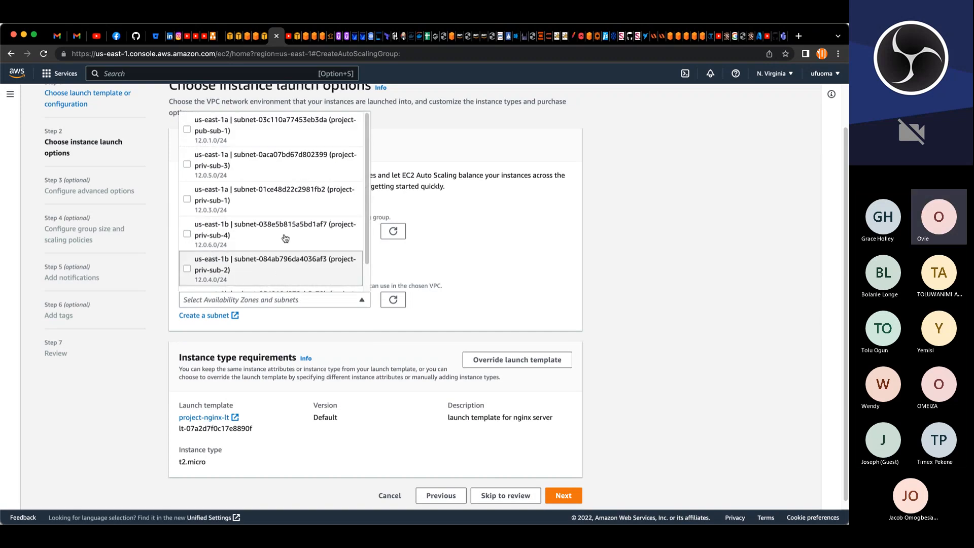
{"action": "left_click", "coordinate": [265, 136]}
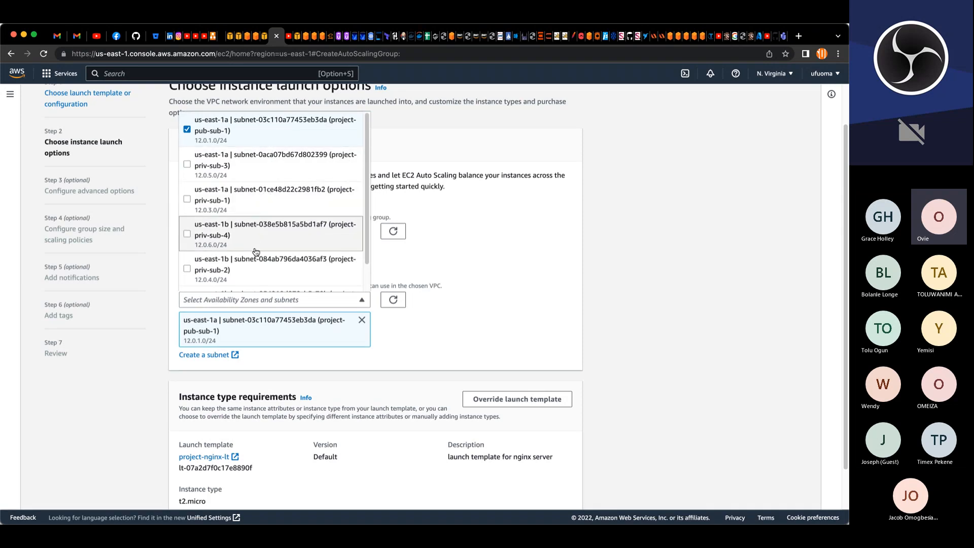
{"action": "scroll", "coordinate": [242, 289], "scroll_direction": "down", "scroll_amount": 2}
{"action": "left_click", "coordinate": [231, 283]}
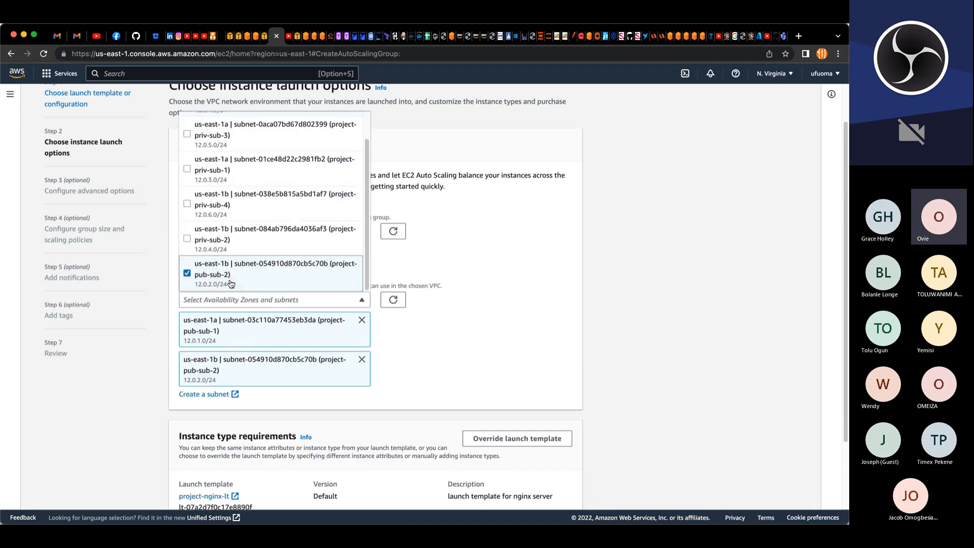
{"action": "left_click", "coordinate": [426, 362]}
{"action": "scroll", "coordinate": [432, 361], "scroll_direction": "down", "scroll_amount": 3}
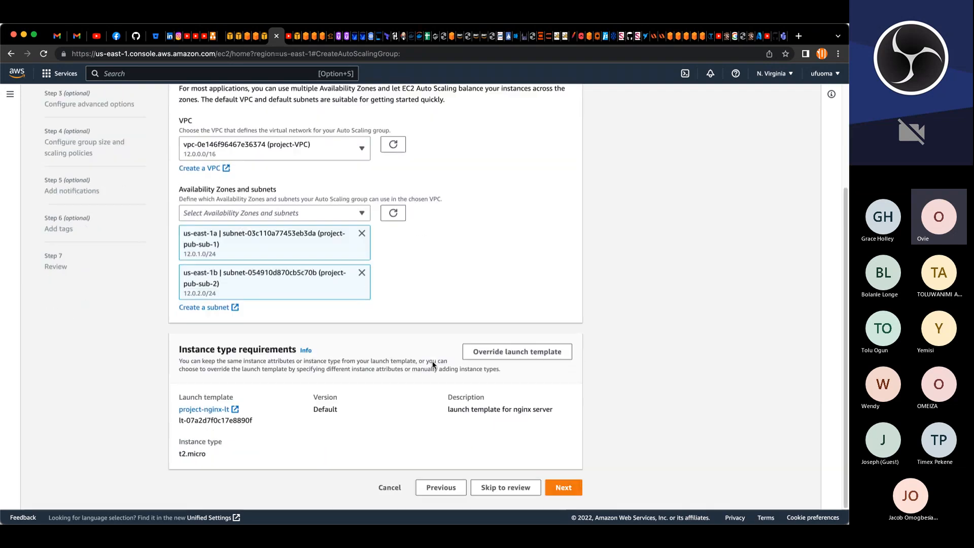
{"action": "left_click", "coordinate": [573, 484]}
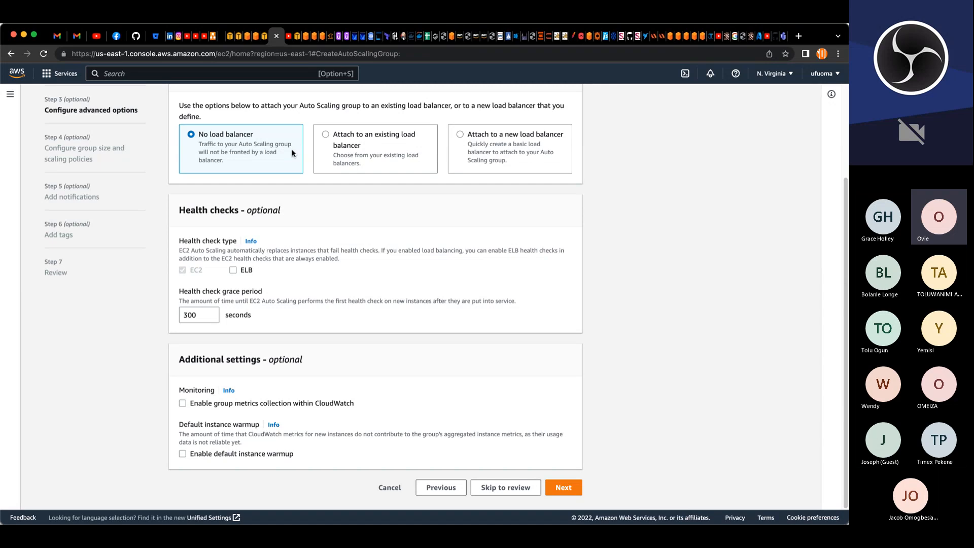
Step: Attach the group to the existing load balancer target group project-nginx-tg and enable ELB health checks
{"action": "left_click", "coordinate": [374, 145]}
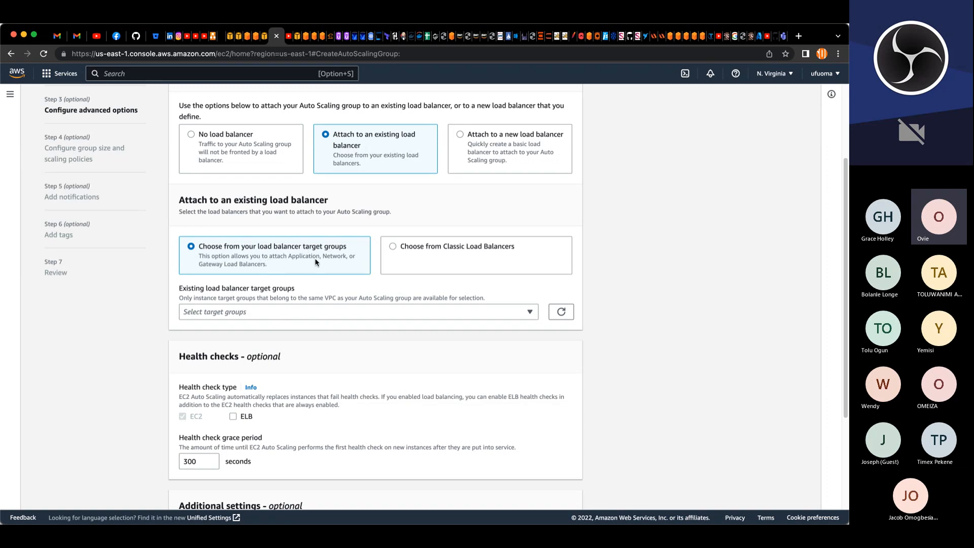
{"action": "left_click", "coordinate": [315, 313]}
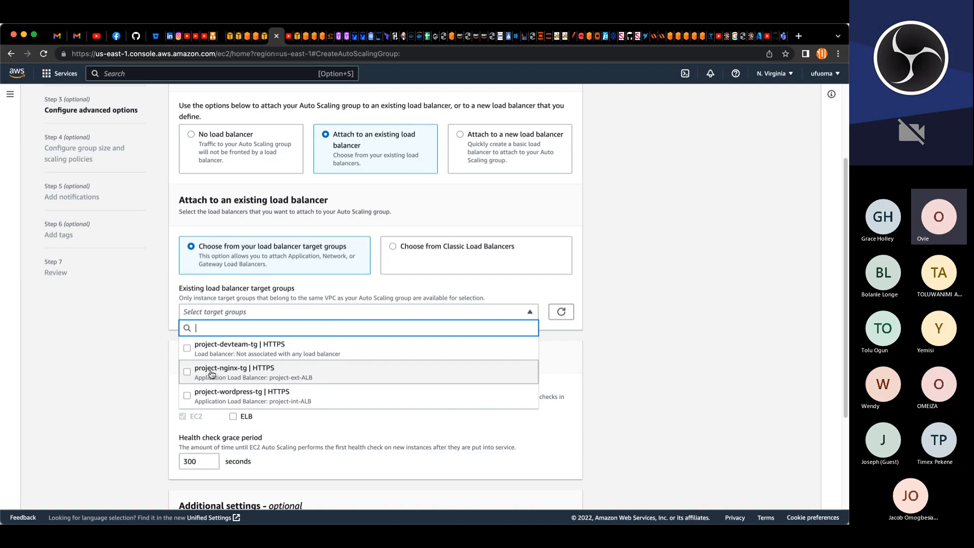
{"action": "left_click", "coordinate": [234, 376]}
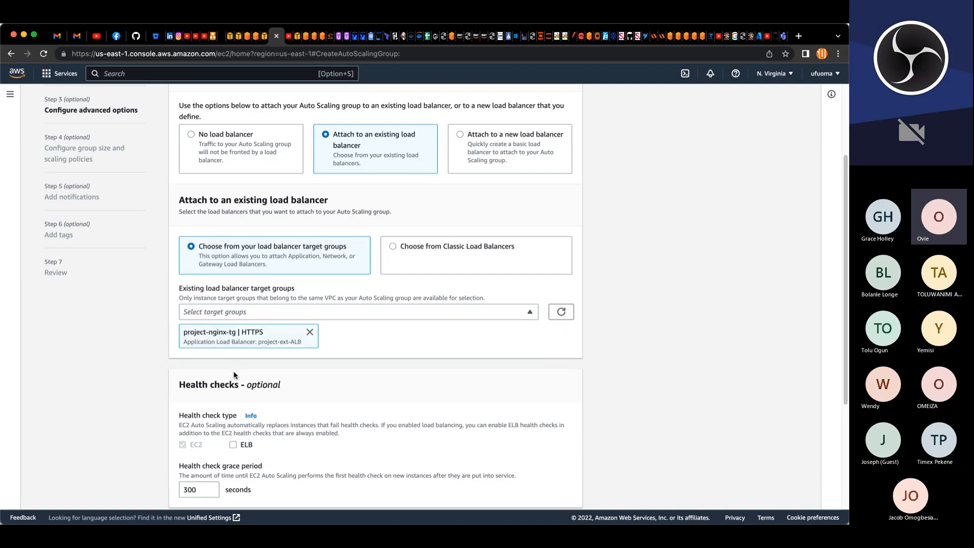
{"action": "scroll", "coordinate": [423, 343], "scroll_direction": "down", "scroll_amount": 5}
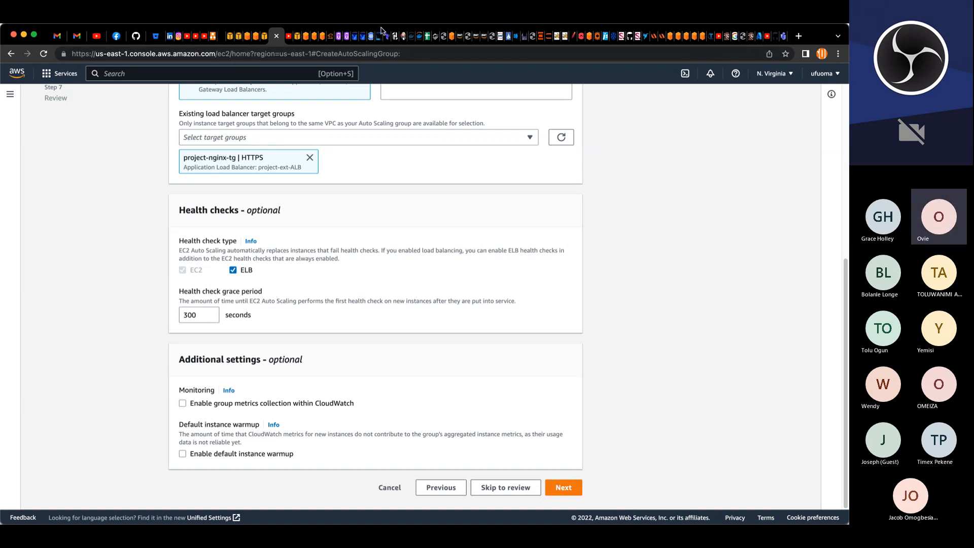
Step: Check the EC2 instances list in the other console tab and return to the auto scaling wizard
{"action": "left_click", "coordinate": [298, 37]}
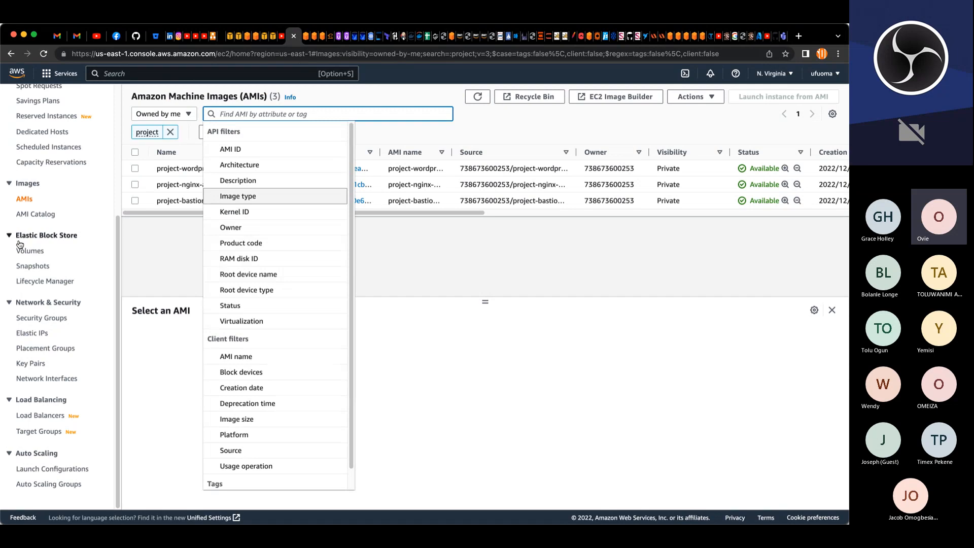
{"action": "scroll", "coordinate": [19, 244], "scroll_direction": "up", "scroll_amount": 5}
{"action": "left_click", "coordinate": [29, 227]}
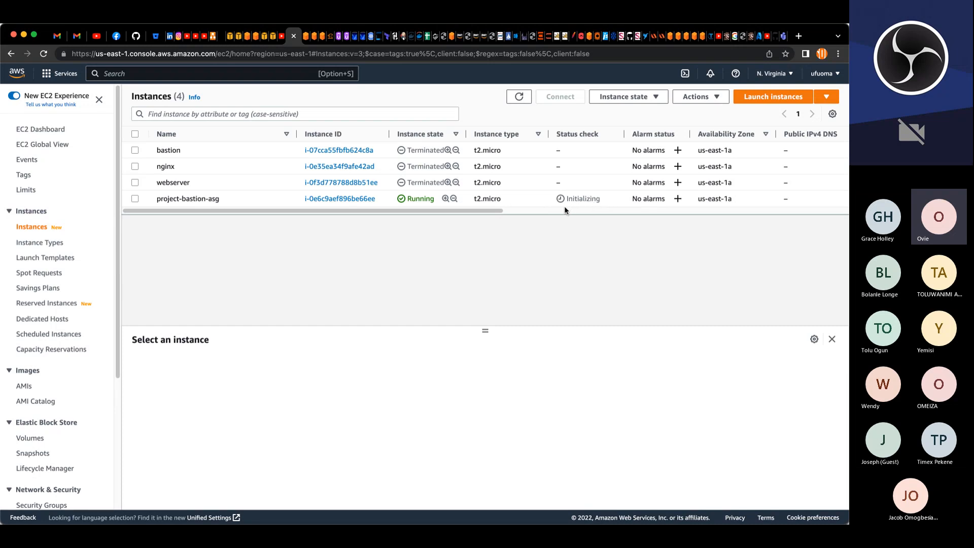
{"action": "left_click", "coordinate": [274, 36]}
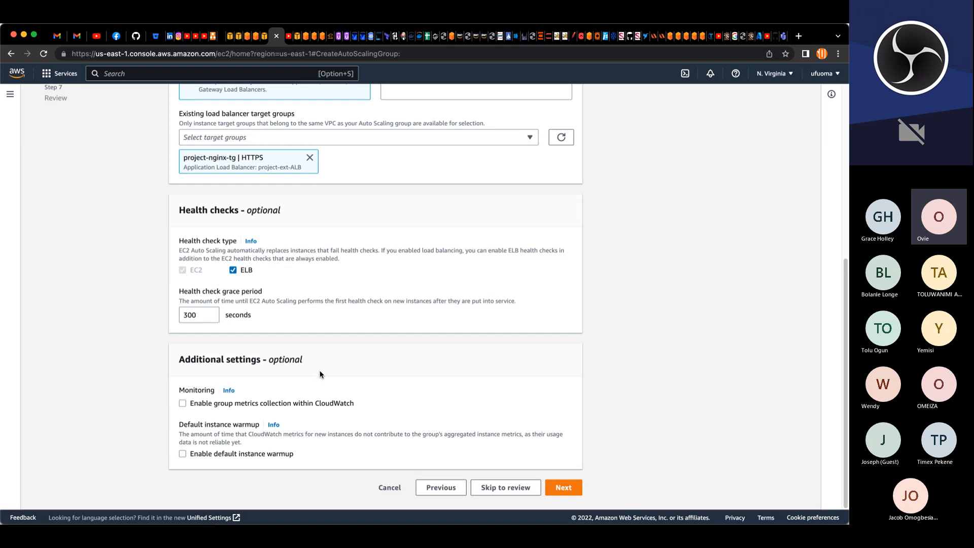
Step: Enable a target tracking scaling policy with a target value of 90 and continue
{"action": "left_click", "coordinate": [557, 490]}
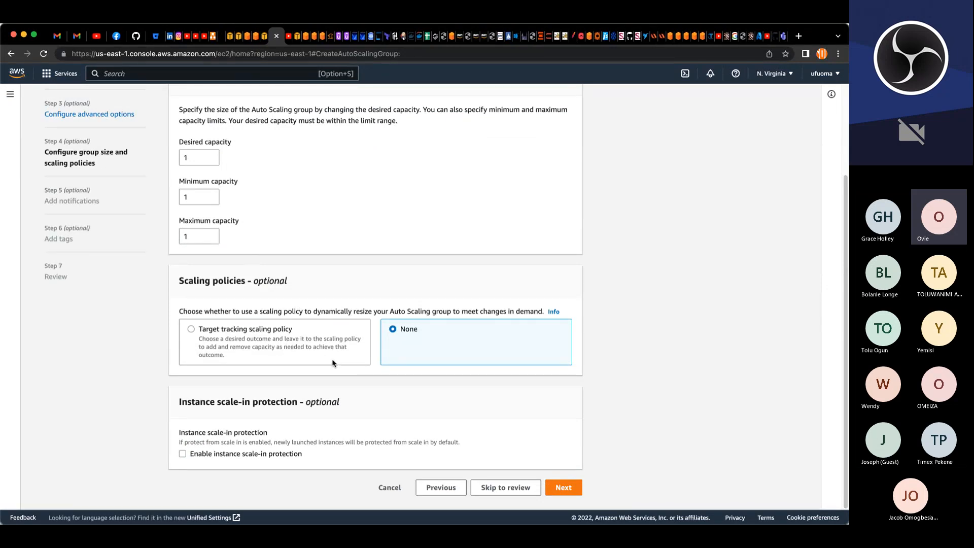
{"action": "left_click", "coordinate": [315, 353]}
{"action": "scroll", "coordinate": [305, 329], "scroll_direction": "down", "scroll_amount": 4}
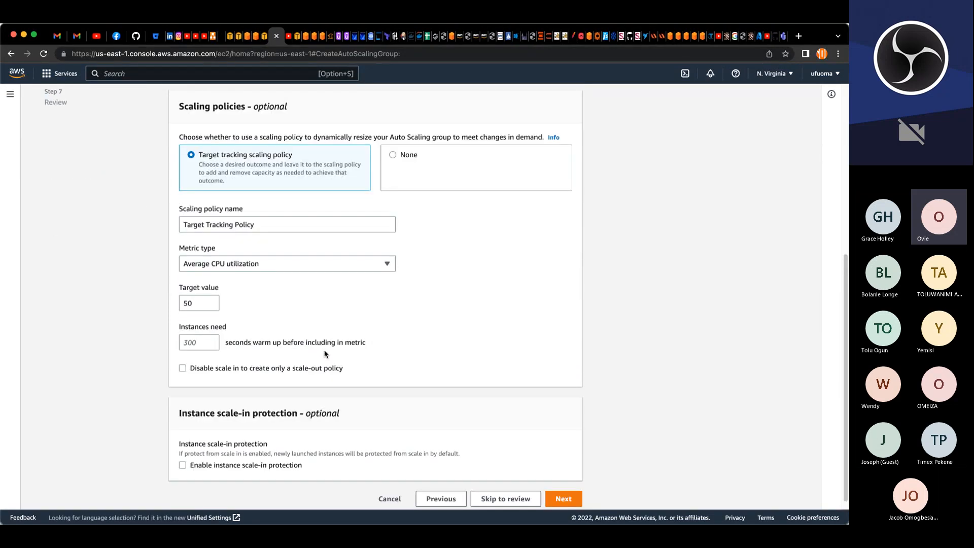
{"action": "left_click", "coordinate": [186, 304]}
{"action": "left_click_drag", "start_coordinate": [187, 304], "coordinate": [177, 305]}
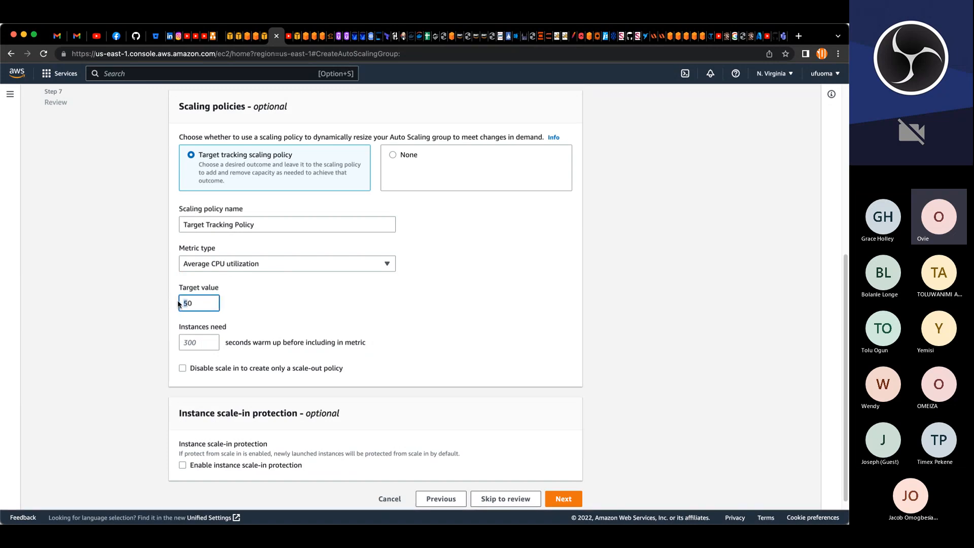
{"action": "type", "text": "9"}
{"action": "scroll", "coordinate": [402, 317], "scroll_direction": "down", "scroll_amount": 1}
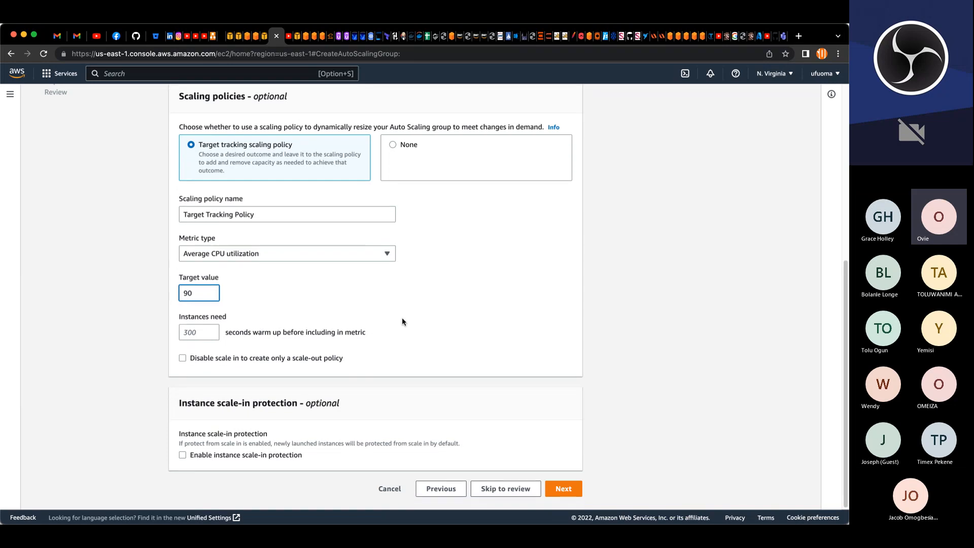
{"action": "left_click", "coordinate": [555, 490]}
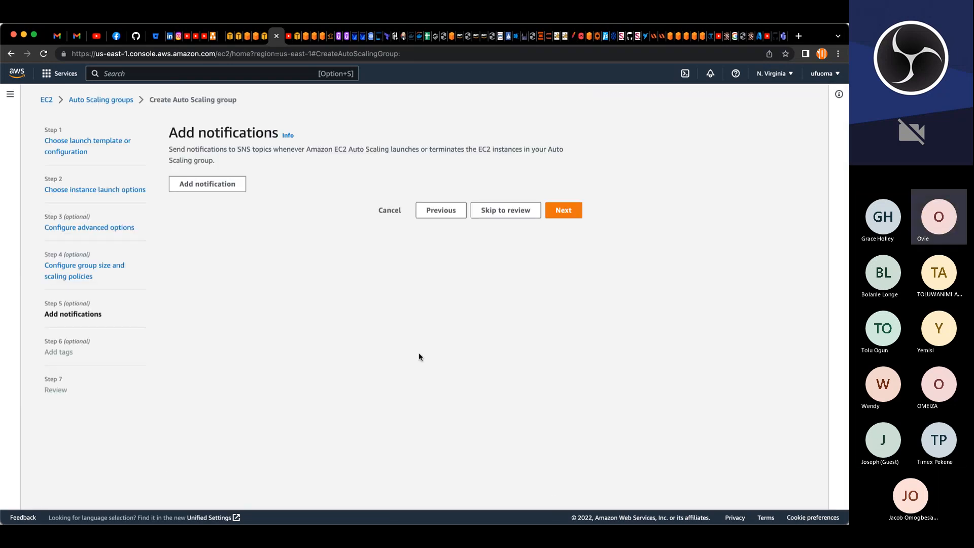
Step: Skip notifications and add a Name tag with the value project-nginx-asg
{"action": "left_click", "coordinate": [553, 210]}
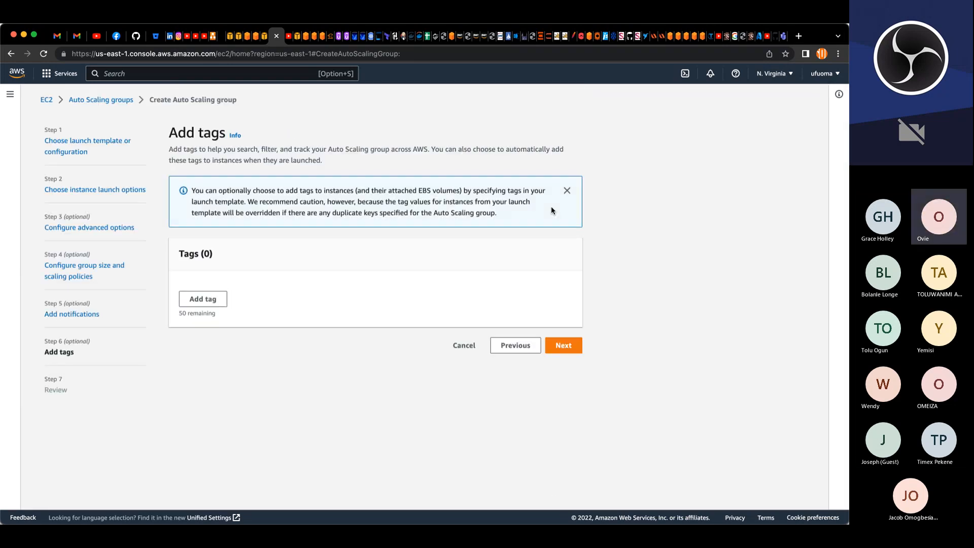
{"action": "left_click", "coordinate": [205, 307]}
{"action": "left_click", "coordinate": [228, 299]}
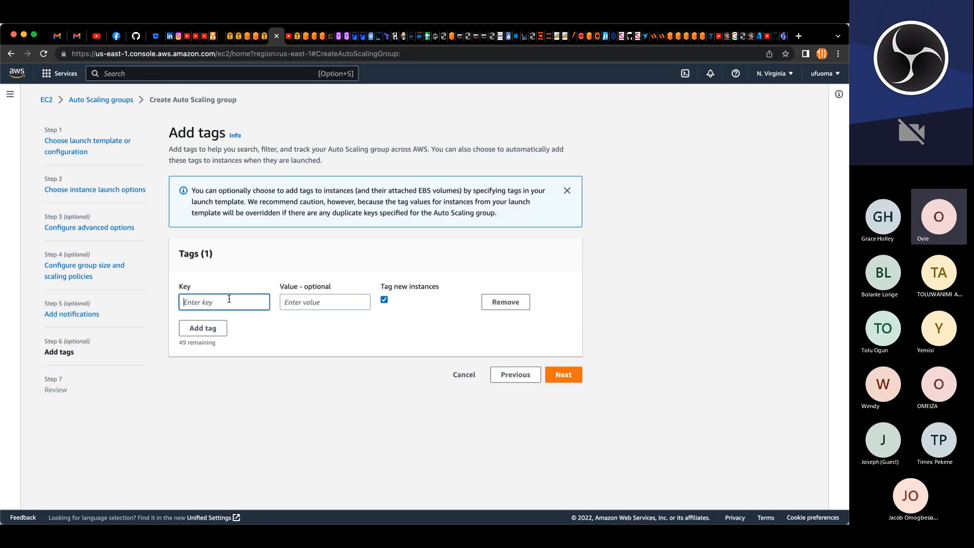
{"action": "type", "text": "Name"}
{"action": "key", "text": "Tab"}
{"action": "type", "text": "p"}
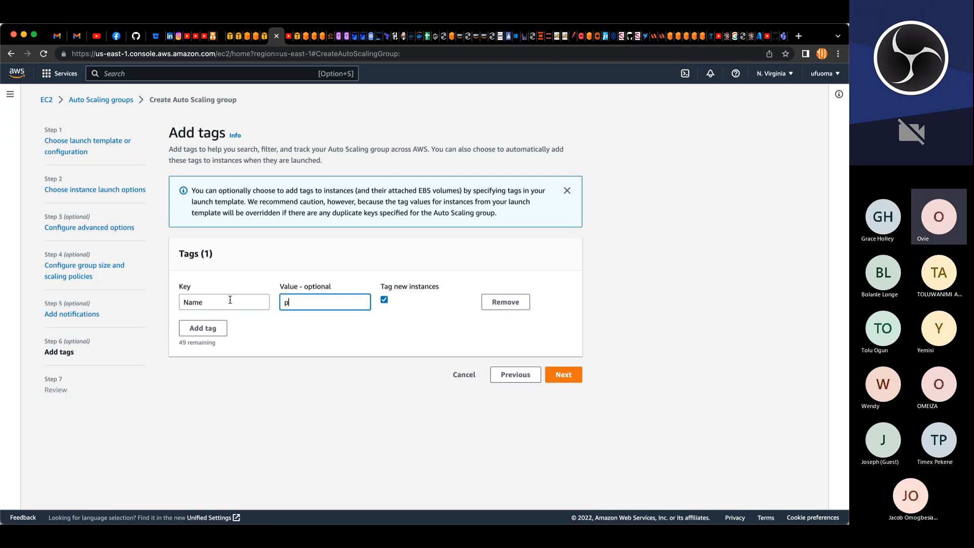
{"action": "type", "text": "roject-nginx-asg"}
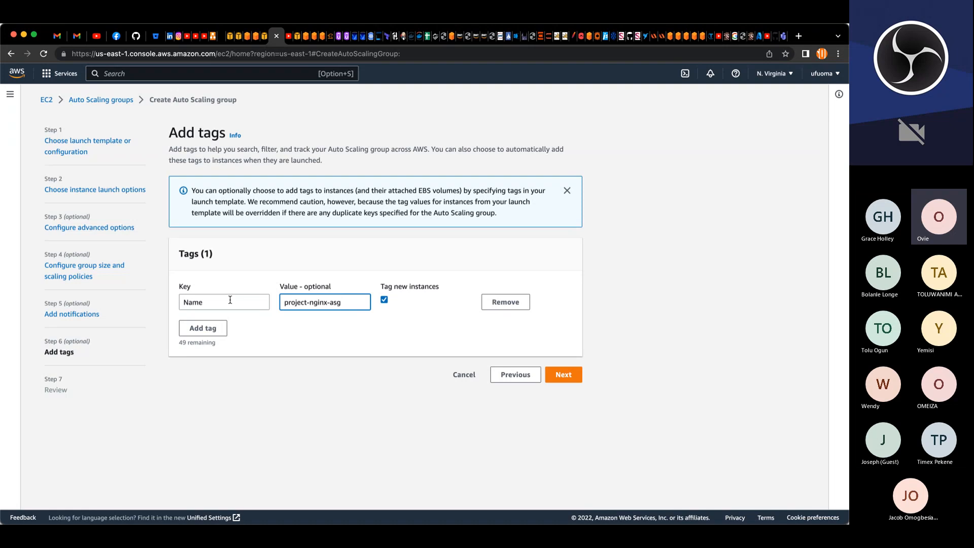
{"action": "left_click", "coordinate": [563, 375]}
Step: Review the nginx auto scaling group settings and create the group
{"action": "scroll", "coordinate": [480, 424], "scroll_direction": "down", "scroll_amount": 5}
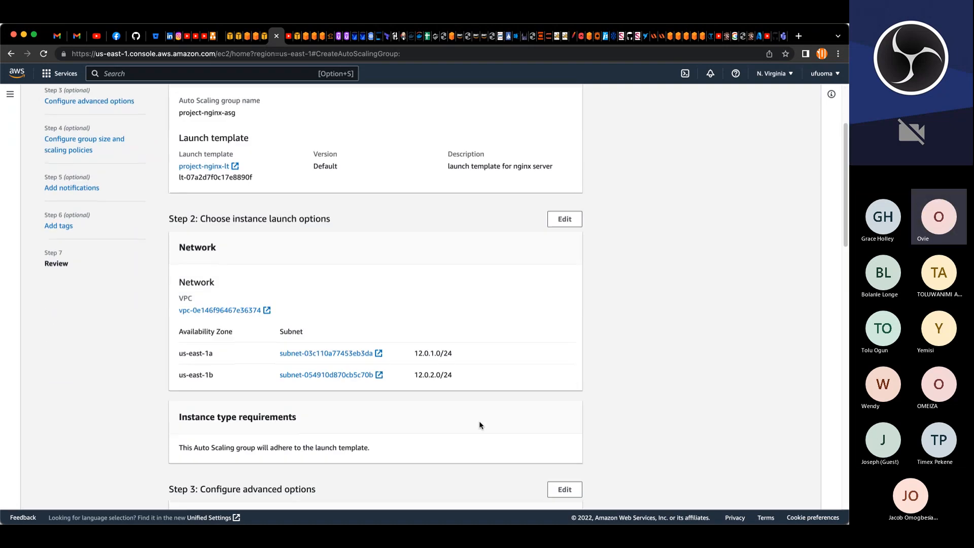
{"action": "scroll", "coordinate": [480, 424], "scroll_direction": "down", "scroll_amount": 5}
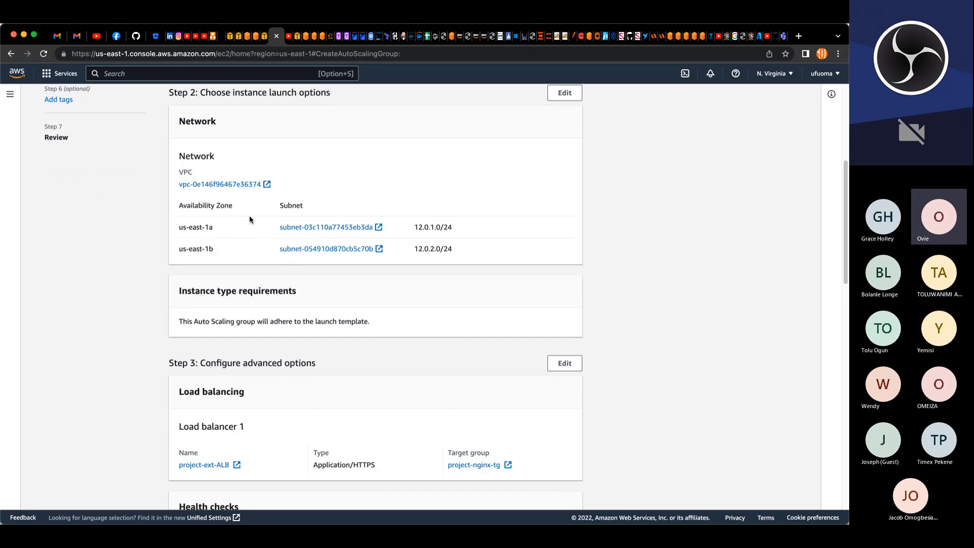
{"action": "scroll", "coordinate": [327, 325], "scroll_direction": "down", "scroll_amount": 5}
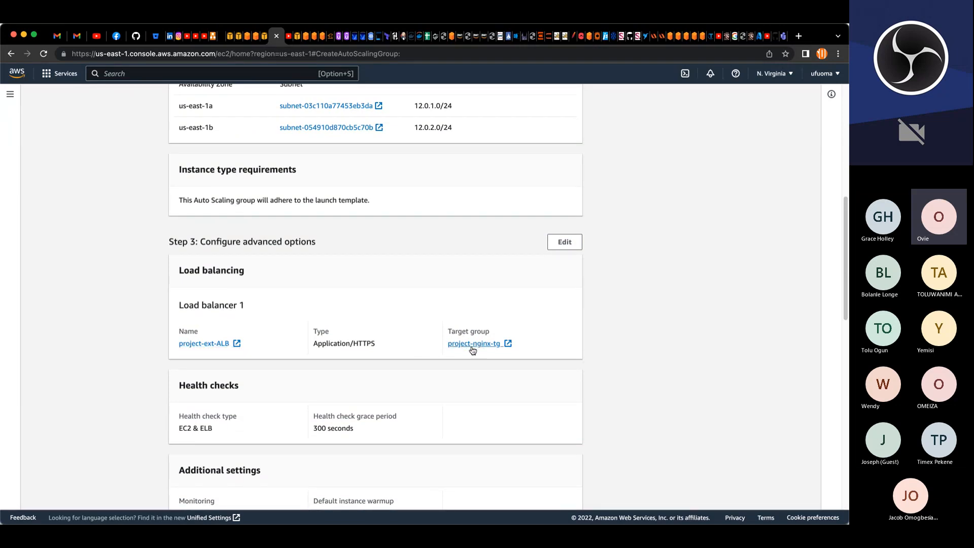
{"action": "scroll", "coordinate": [455, 367], "scroll_direction": "down", "scroll_amount": 5}
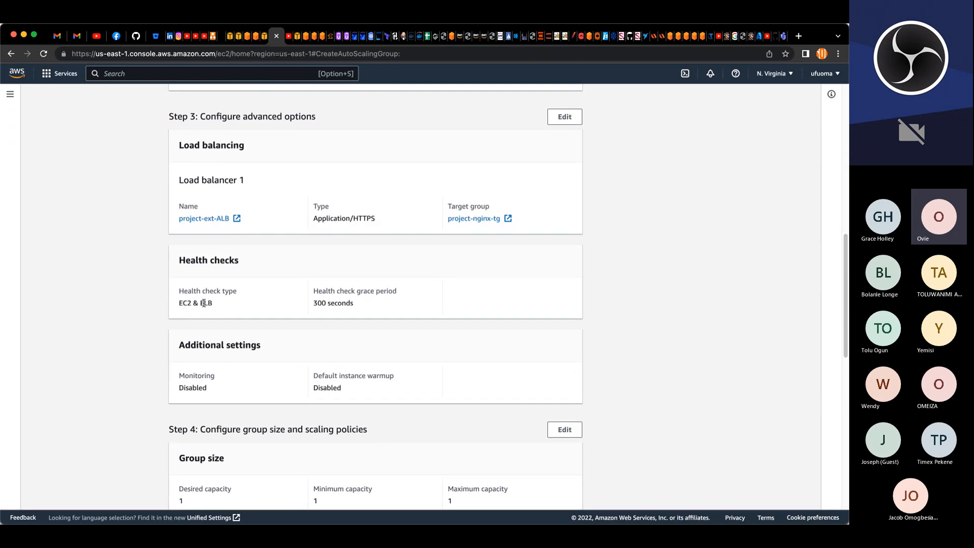
{"action": "scroll", "coordinate": [212, 300], "scroll_direction": "down", "scroll_amount": 2}
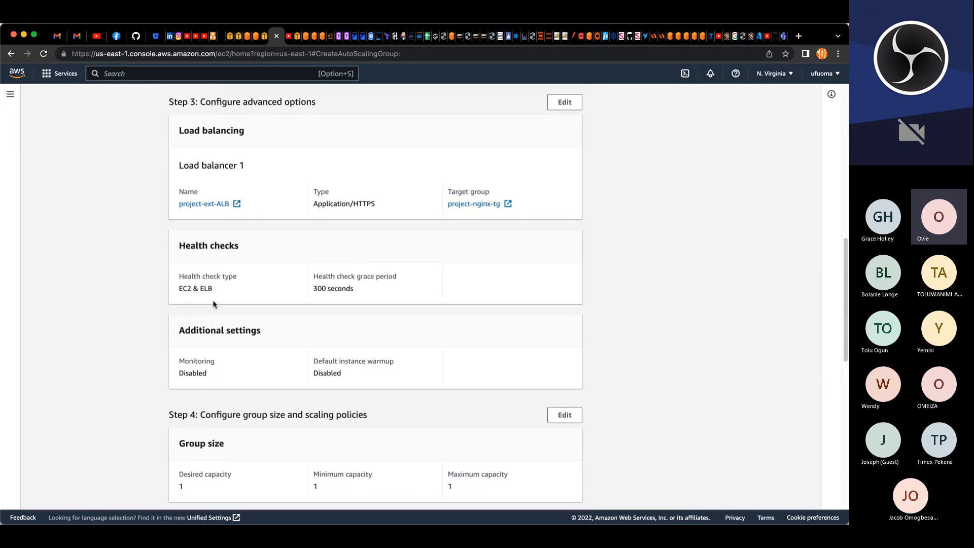
{"action": "scroll", "coordinate": [213, 300], "scroll_direction": "down", "scroll_amount": 6}
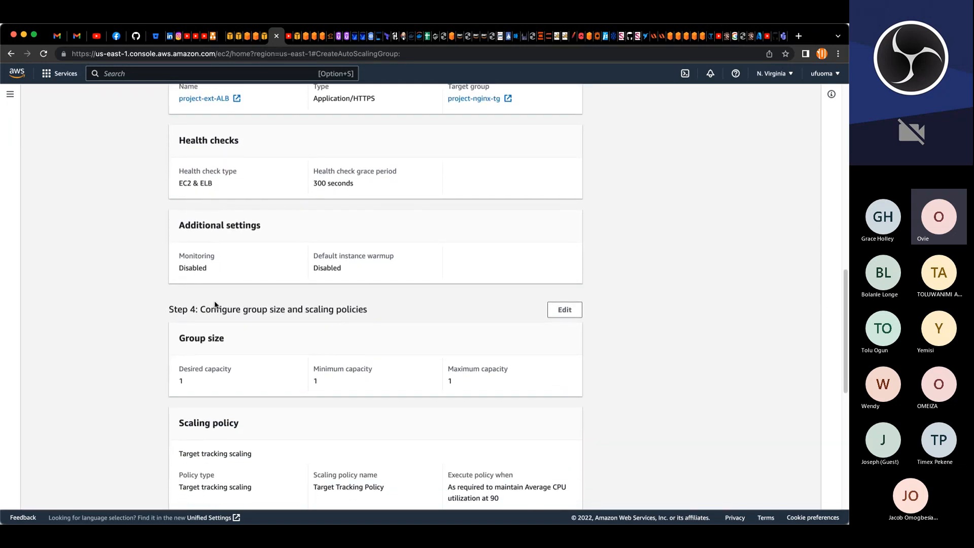
{"action": "scroll", "coordinate": [215, 304], "scroll_direction": "down", "scroll_amount": 1}
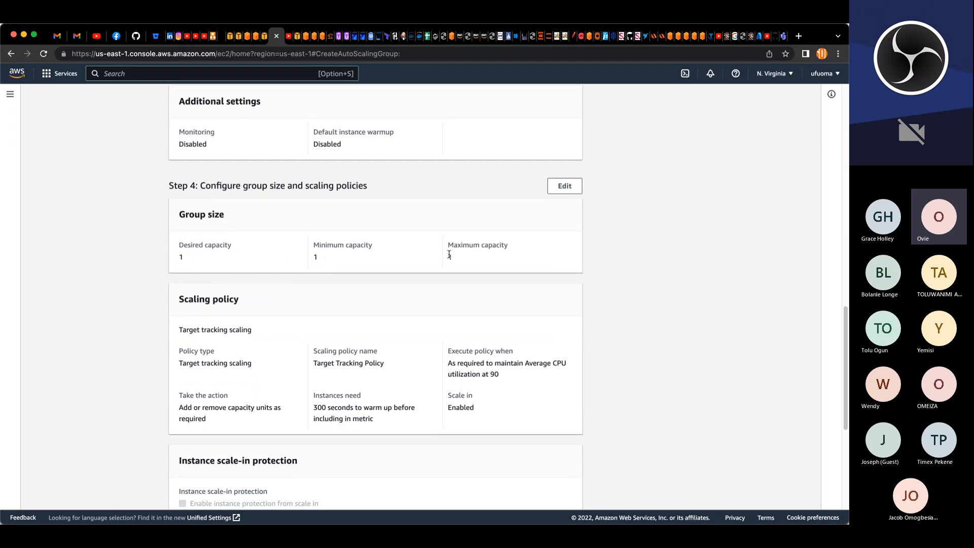
{"action": "scroll", "coordinate": [330, 270], "scroll_direction": "down", "scroll_amount": 10}
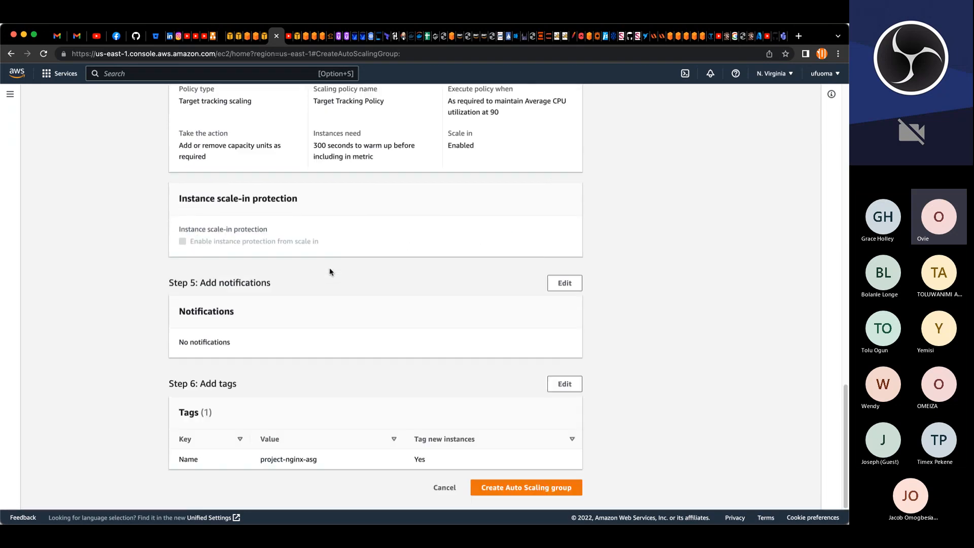
{"action": "scroll", "coordinate": [330, 271], "scroll_direction": "up", "scroll_amount": 5}
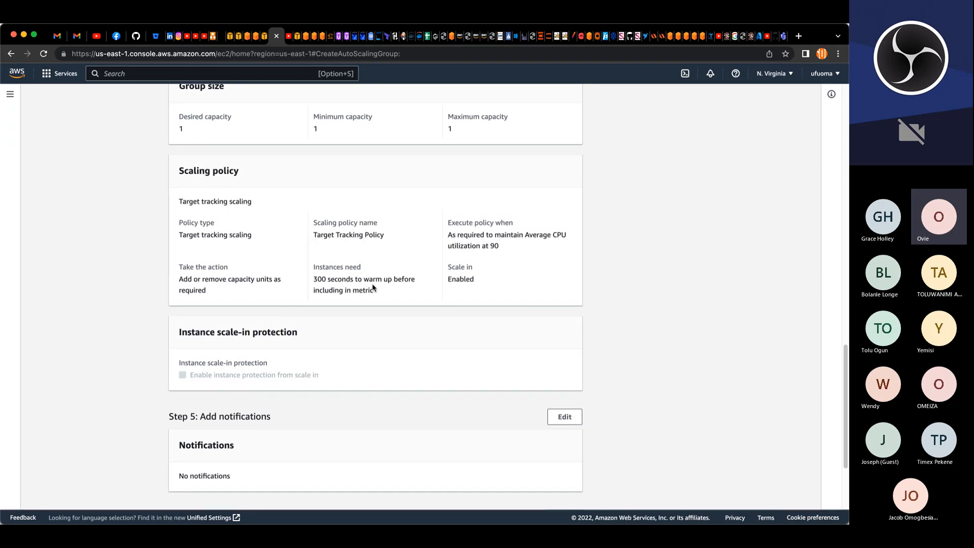
{"action": "scroll", "coordinate": [335, 395], "scroll_direction": "down", "scroll_amount": 5}
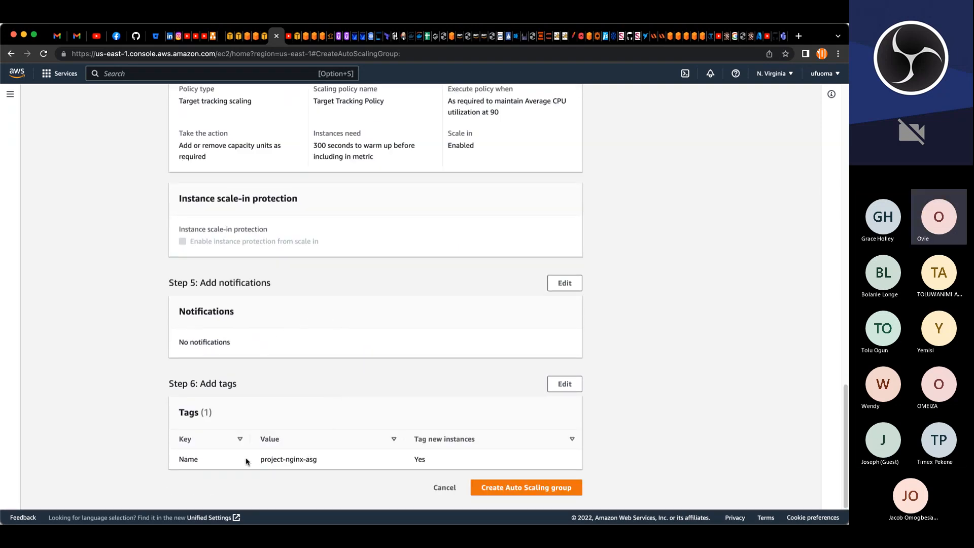
{"action": "left_click", "coordinate": [557, 486]}
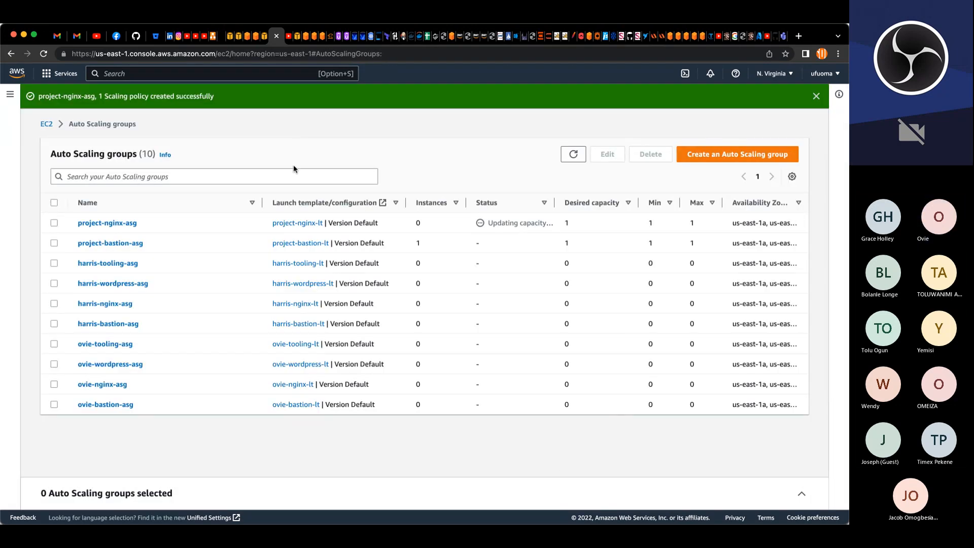
Step: Filter the auto scaling groups list by proj and refresh it
{"action": "left_click", "coordinate": [296, 175]}
{"action": "type", "text": "p"}
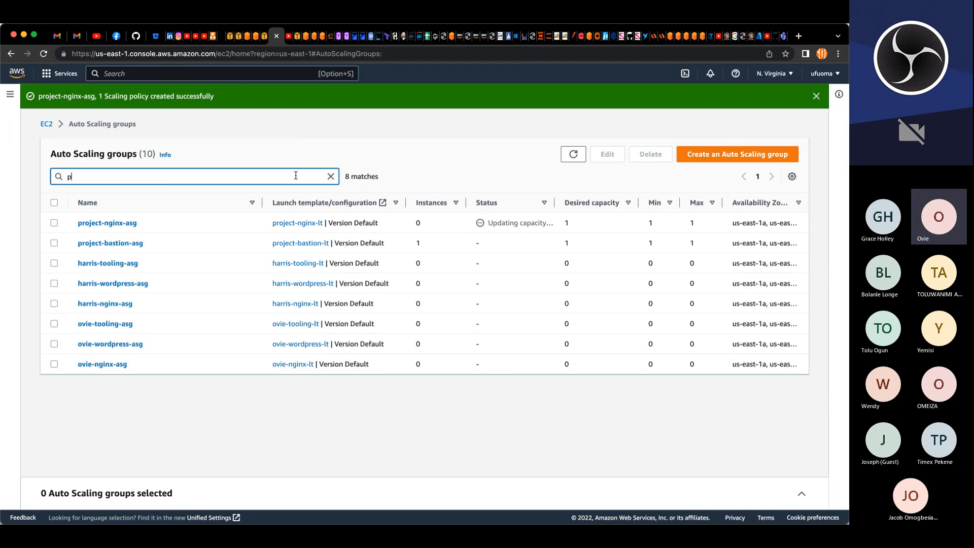
{"action": "type", "text": "roj"}
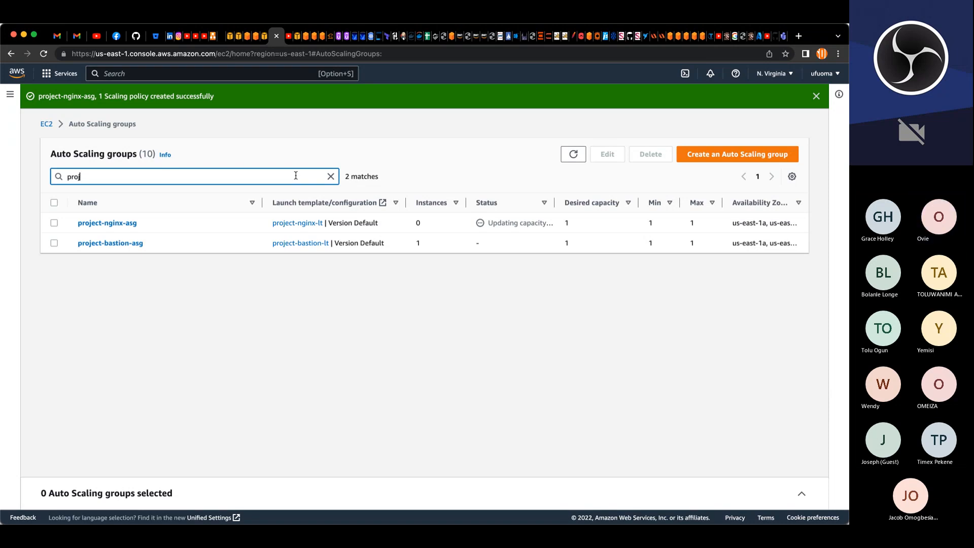
{"action": "left_click", "coordinate": [584, 158]}
{"action": "left_click", "coordinate": [585, 159]}
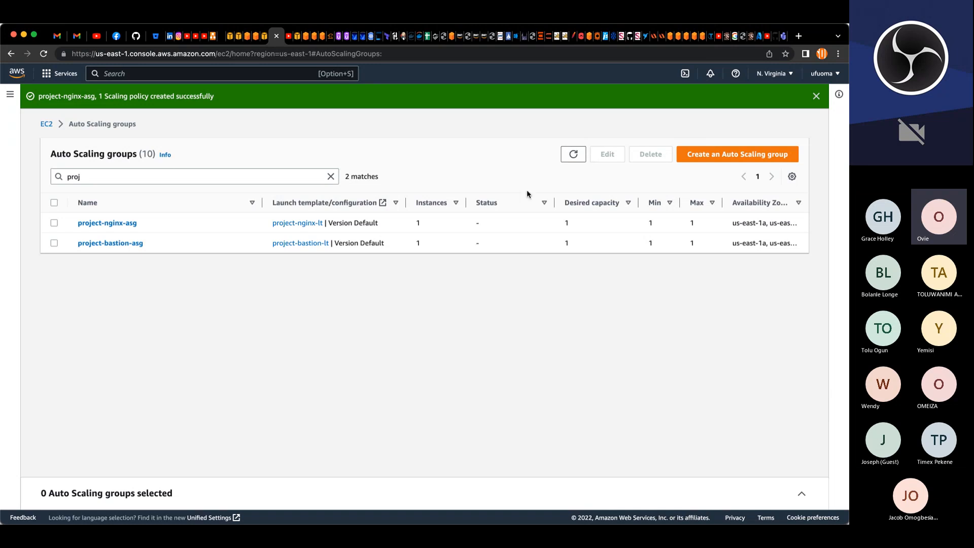
Step: Select project-bastion-asg, then open the EC2 instances list and refresh it
{"action": "left_click", "coordinate": [54, 244]}
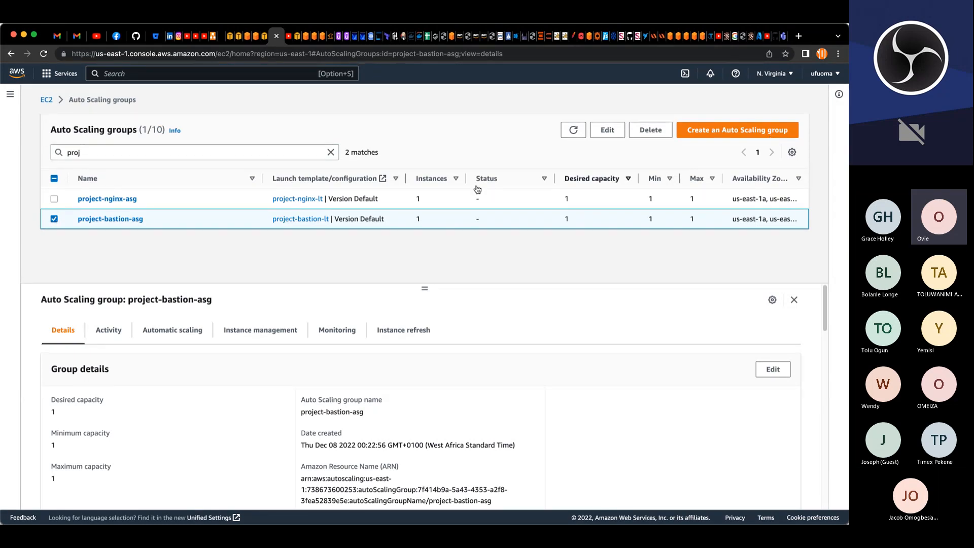
{"action": "left_click", "coordinate": [816, 97]}
{"action": "left_click", "coordinate": [10, 97]}
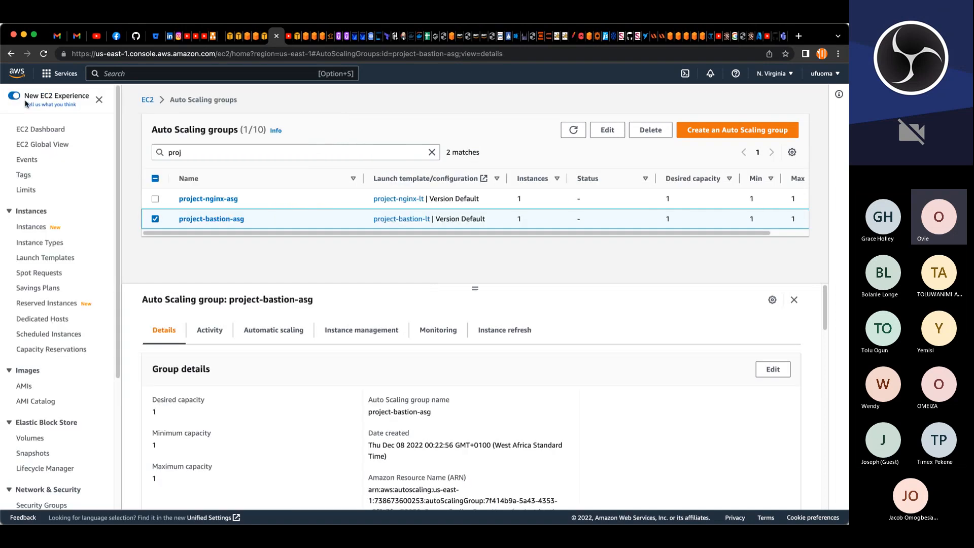
{"action": "left_click", "coordinate": [40, 227]}
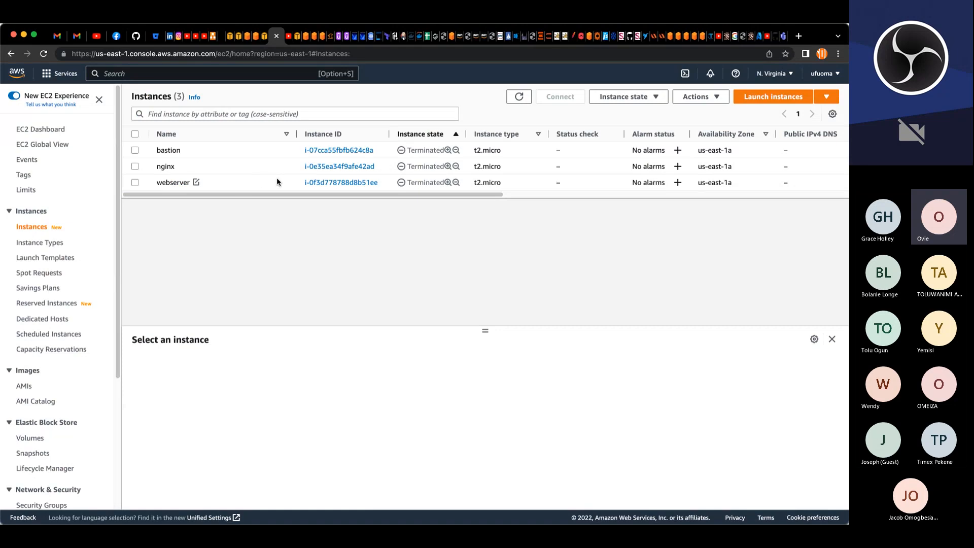
{"action": "left_click", "coordinate": [518, 99]}
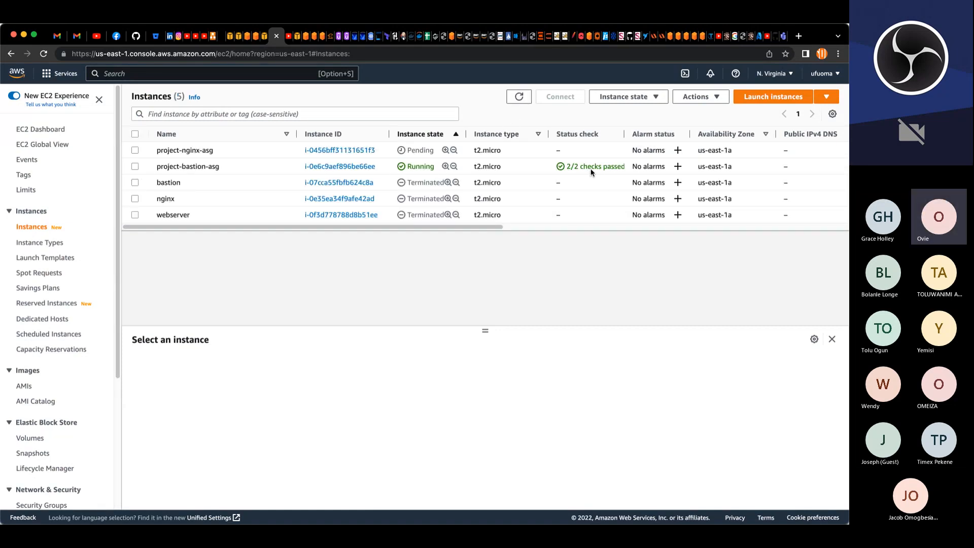
Step: Copy the SSH client connection command for the project-bastion-asg instance
{"action": "left_click", "coordinate": [135, 167]}
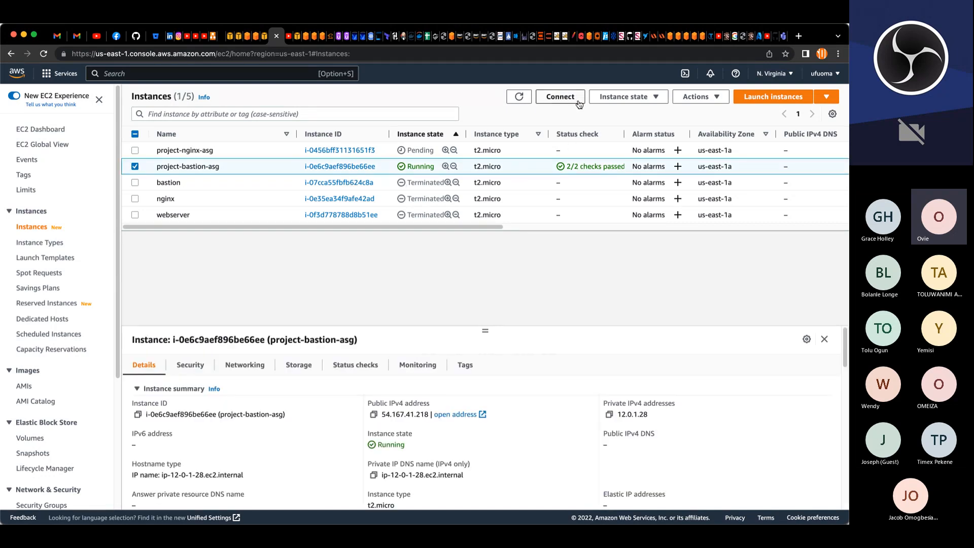
{"action": "left_click", "coordinate": [560, 96]}
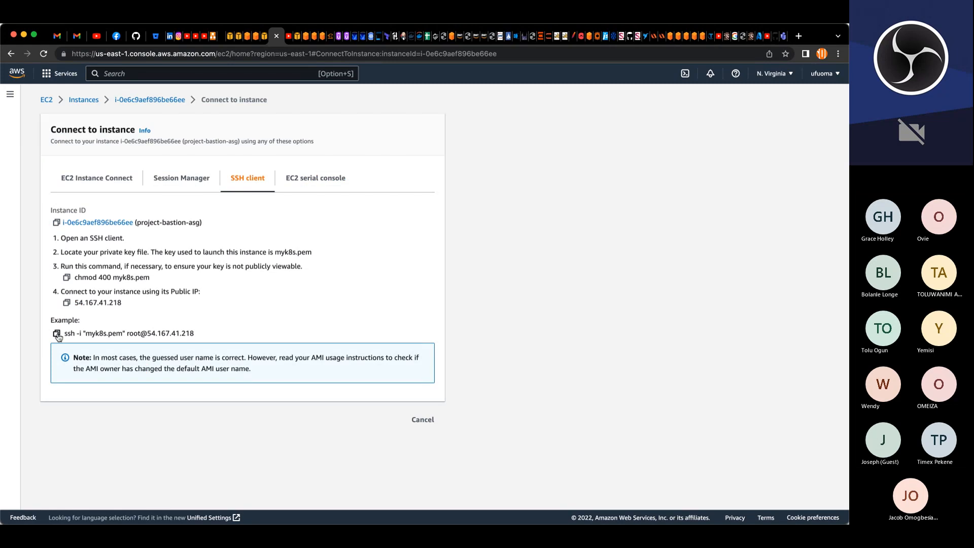
{"action": "mouse_move", "coordinate": [129, 333]}
{"action": "left_mouse_down"}
{"action": "mouse_move", "coordinate": [154, 333]}
{"action": "mouse_move", "coordinate": [141, 331]}
{"action": "left_mouse_up"}
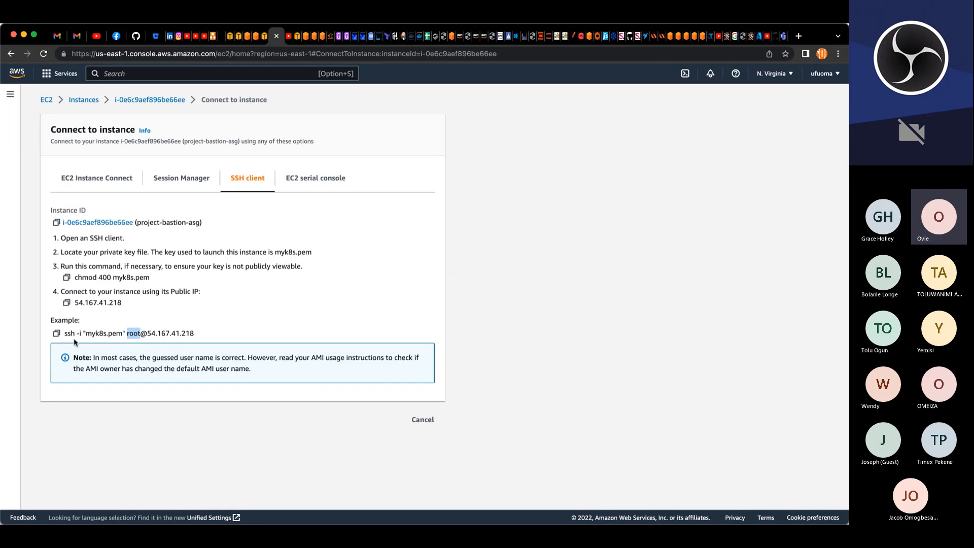
{"action": "left_click", "coordinate": [57, 332]}
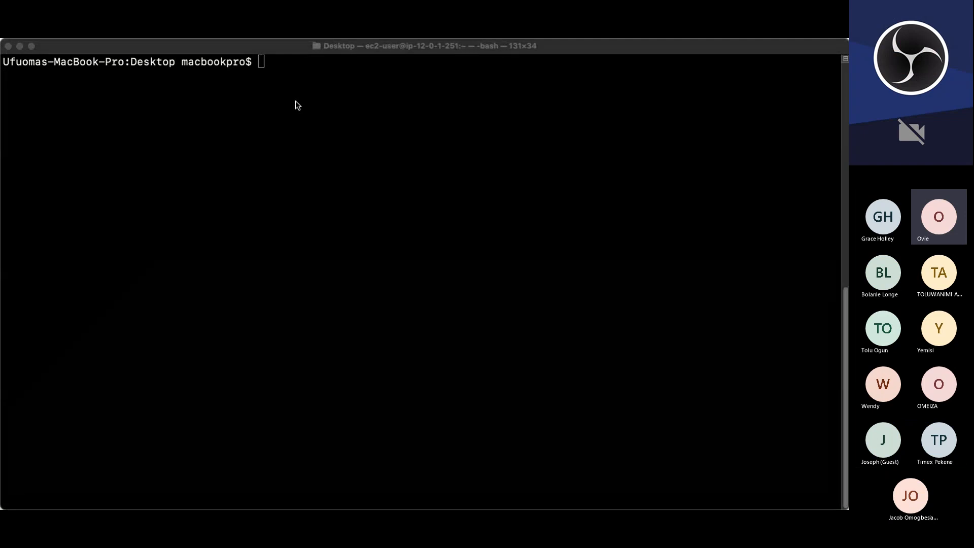
Step: SSH into the bastion at 54.167.41.218 with myk8s.pem as ec2-user, accepting the host key
{"action": "left_click", "coordinate": [260, 65]}
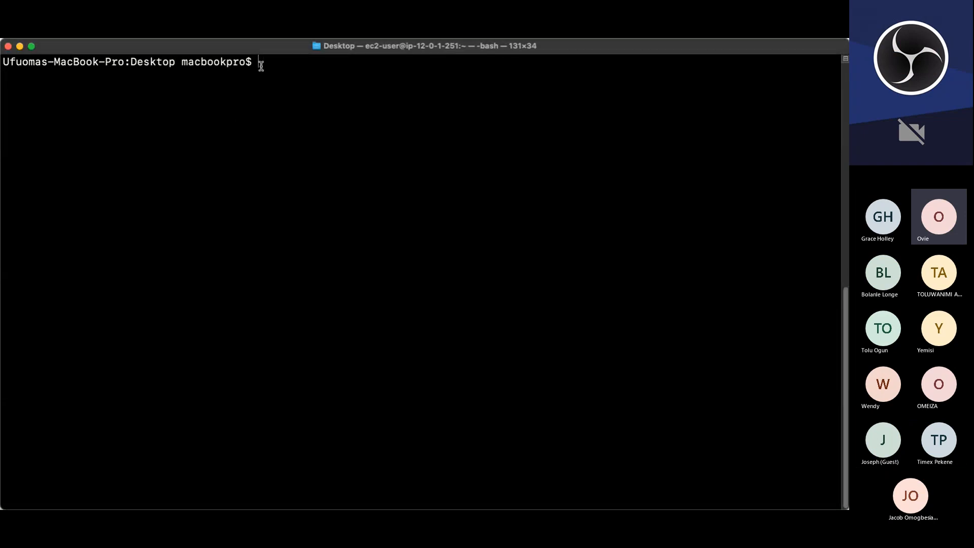
{"action": "key", "text": "super+v"}
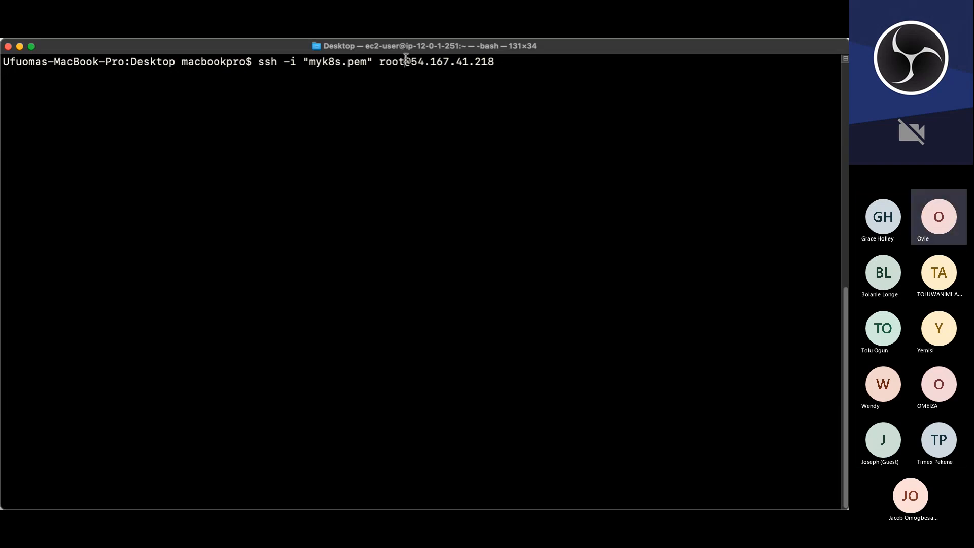
{"action": "key", "text": "BackSpace"}
{"action": "key", "text": "BackSpace"}
{"action": "key", "text": "BackSpace"}
{"action": "key", "text": "BackSpace"}
{"action": "type", "text": "ec"}
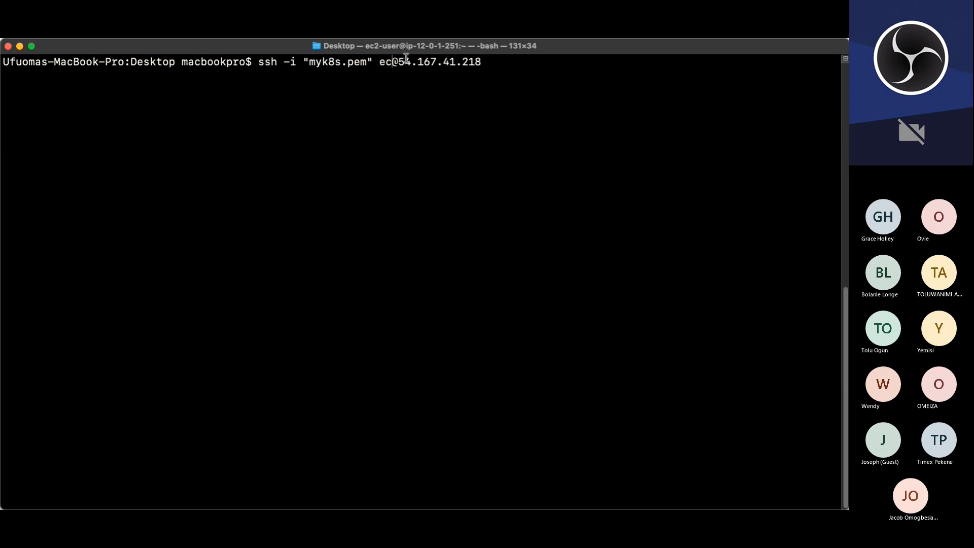
{"action": "type", "text": "2-user"}
{"action": "key", "text": "Return"}
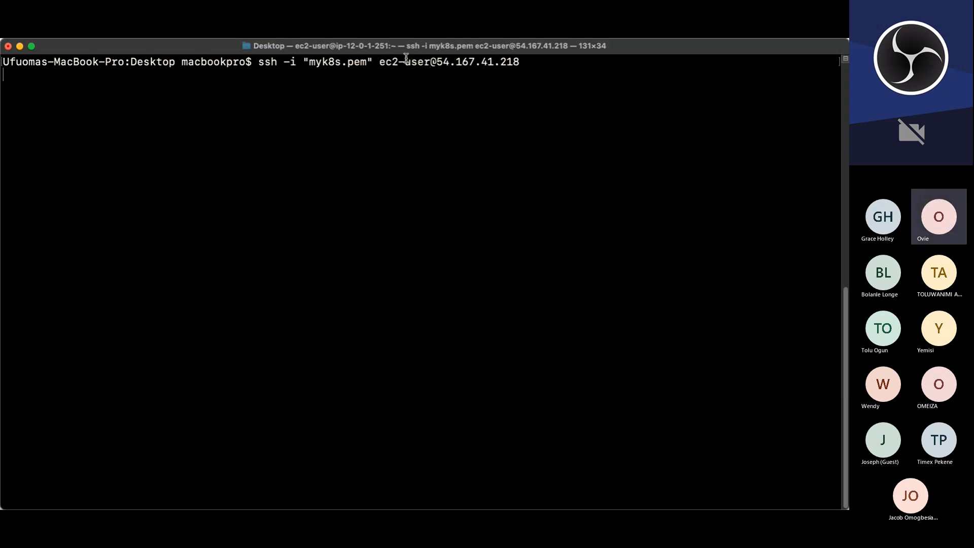
{"action": "type", "text": "yes"}
{"action": "key", "text": "Return"}
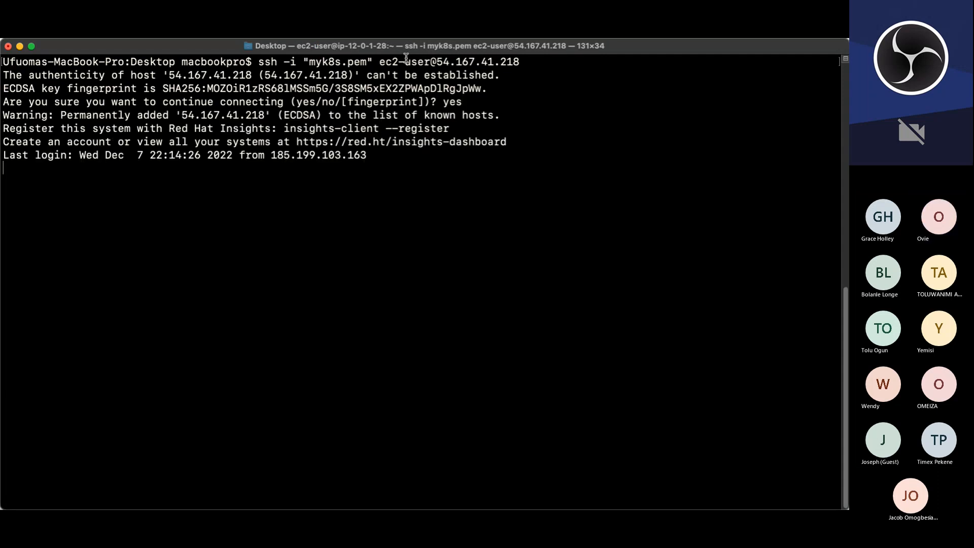
Step: Switch to the root user with sudo su - and clear the screen
{"action": "type", "text": "udo su -"}
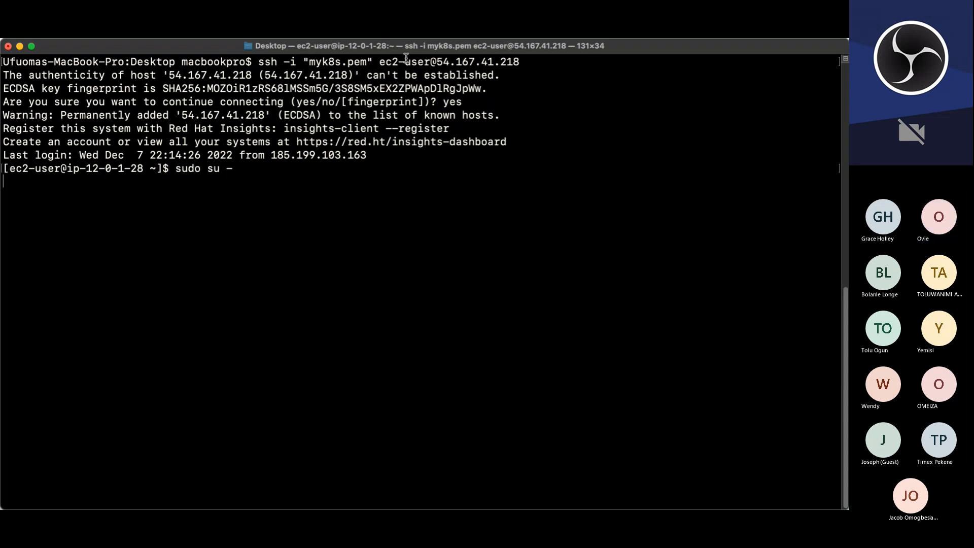
{"action": "key", "text": "Return"}
{"action": "type", "text": "clear"}
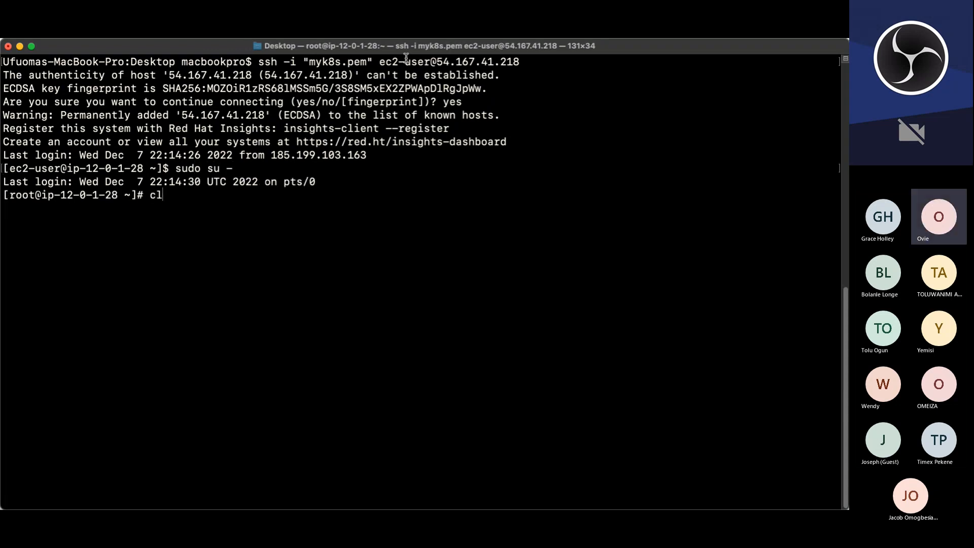
{"action": "key", "text": "Return"}
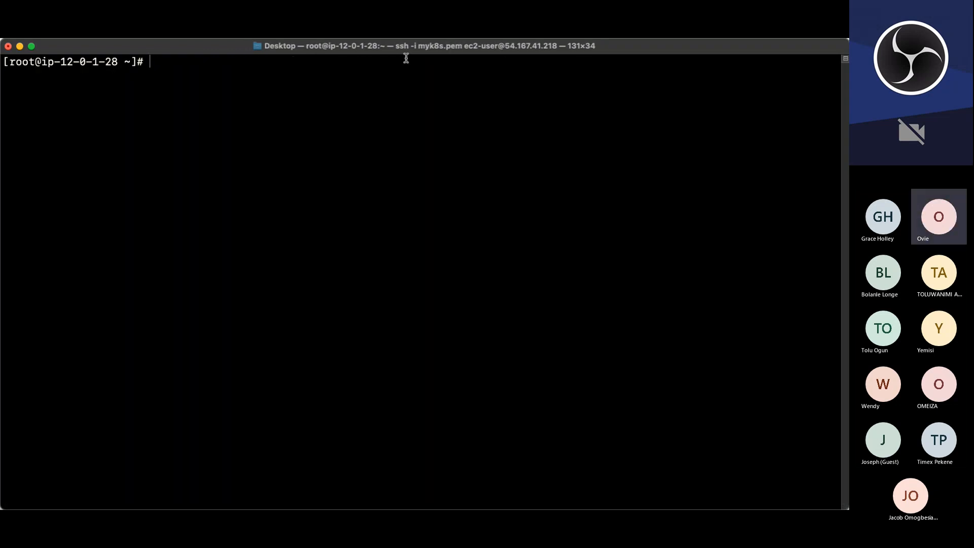
Step: Try to connect with mysql to the project-db RDS endpoint as user admin with a password prompt
{"action": "type", "text": "mysql -hh"}
{"action": "key", "text": "BackSpace"}
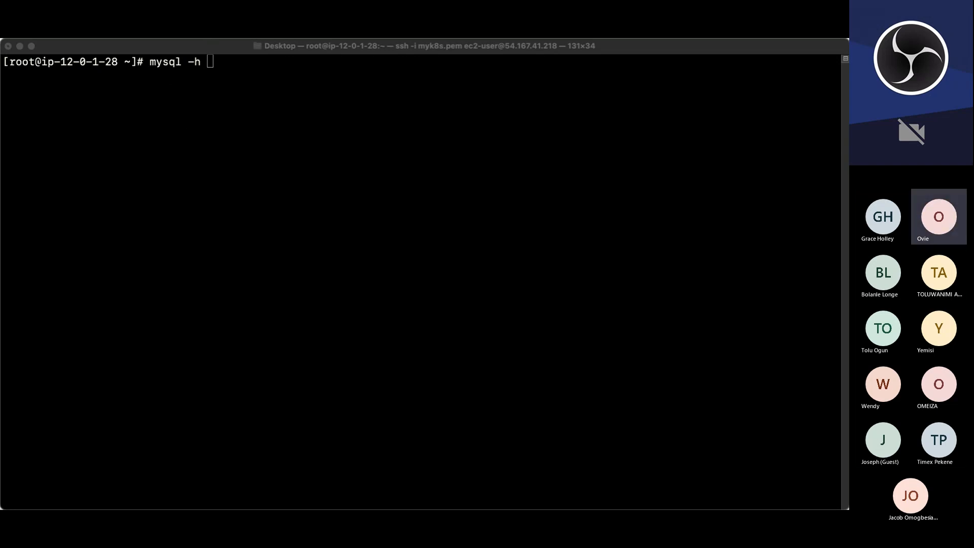
{"action": "left_click", "coordinate": [366, 472]}
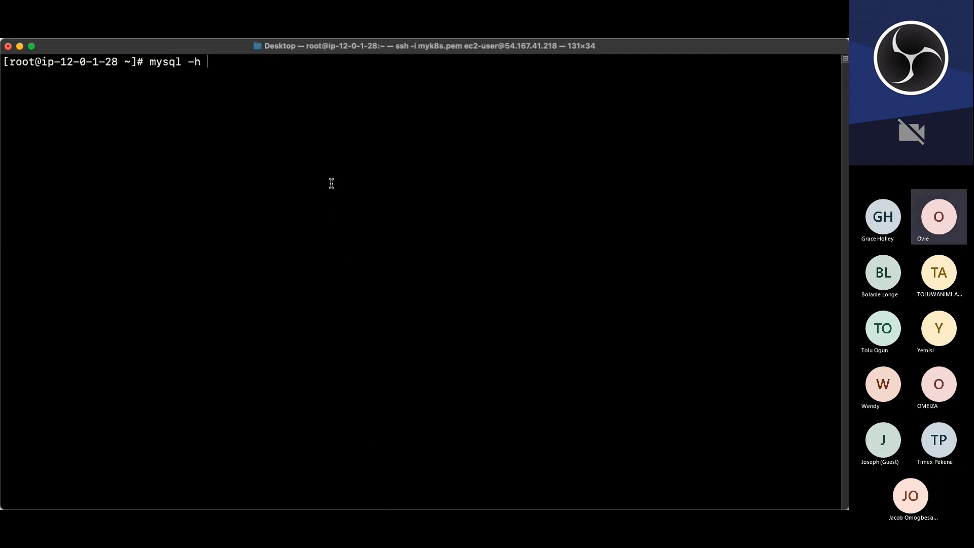
{"action": "key", "text": "super+v"}
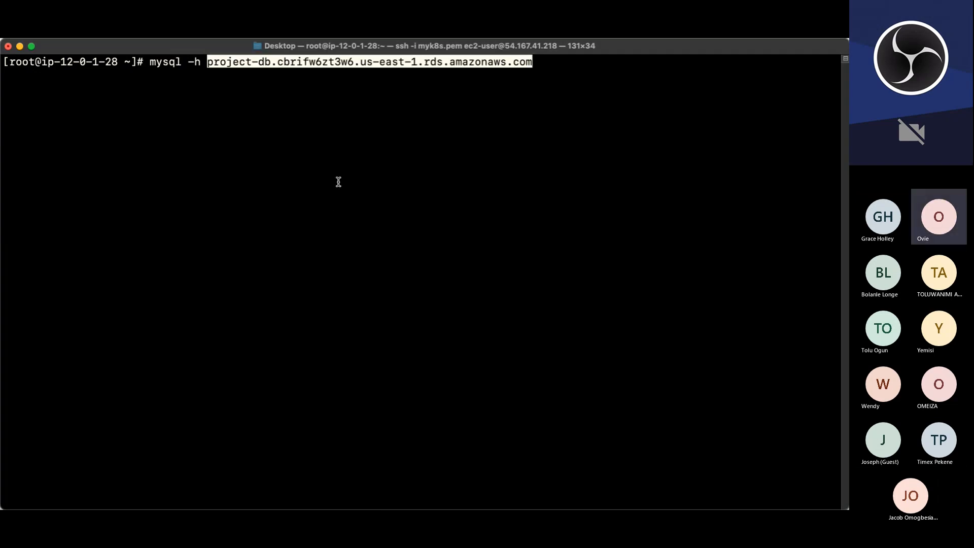
{"action": "type", "text": "-u"}
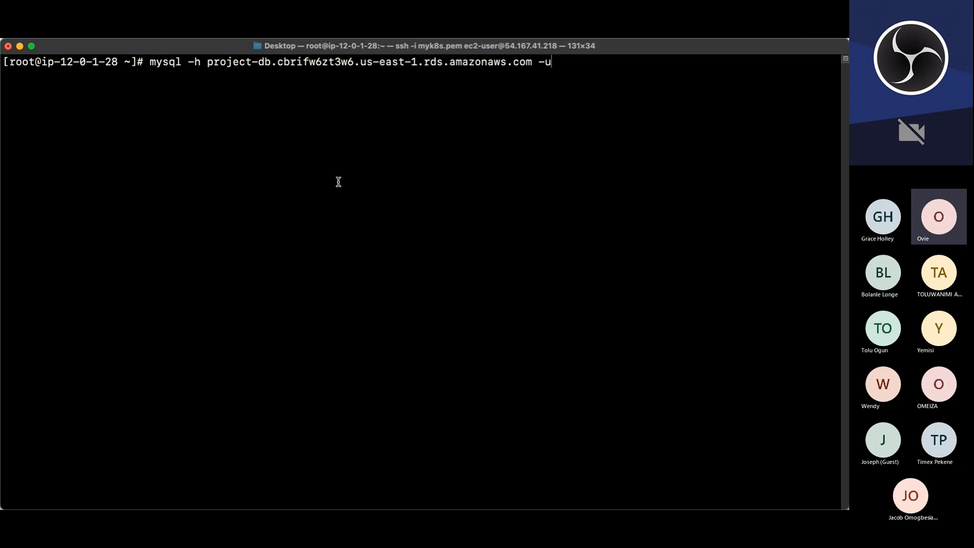
{"action": "type", "text": " admin -p"}
{"action": "key", "text": "Return"}
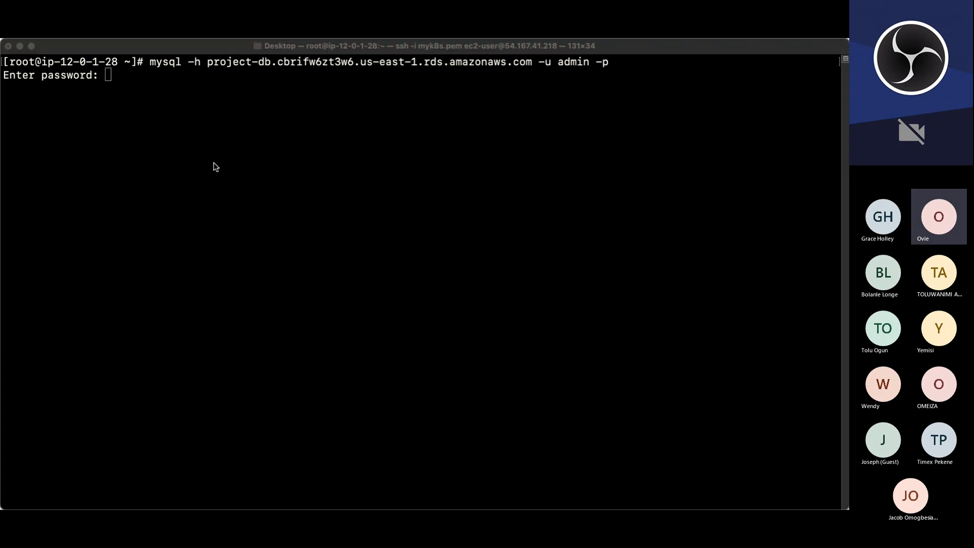
Step: Abort the MySQL password prompt and minimize the terminal window
{"action": "left_click", "coordinate": [173, 77]}
{"action": "double_click", "coordinate": [173, 77]}
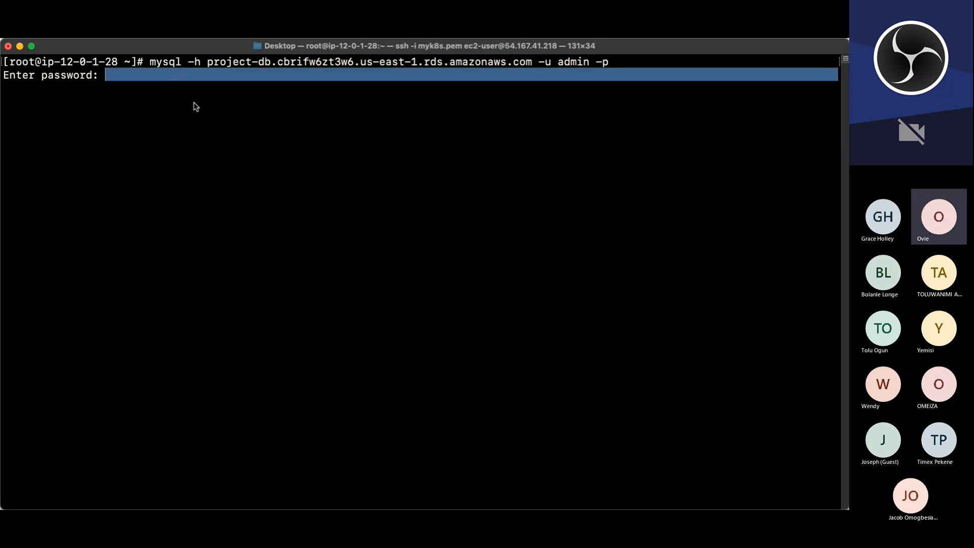
{"action": "left_click", "coordinate": [190, 101]}
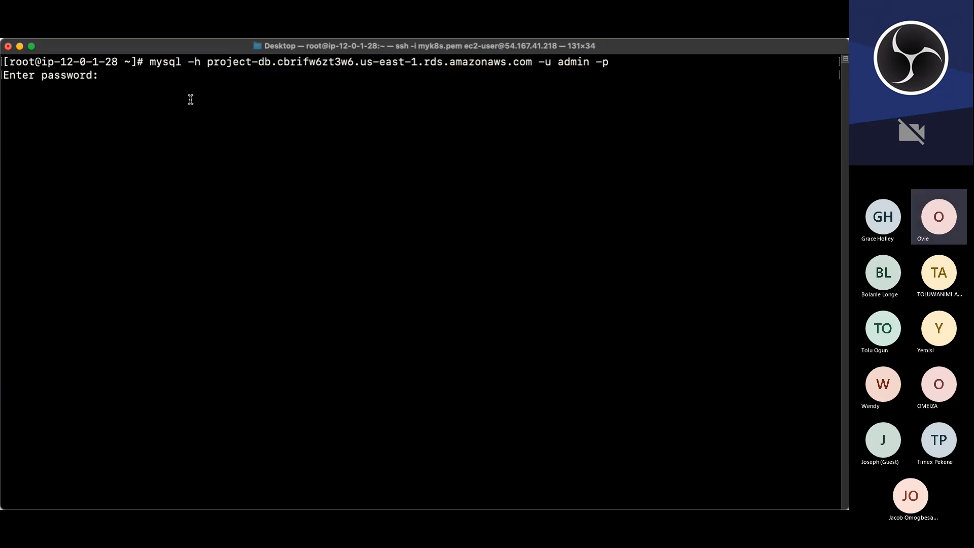
{"action": "key", "text": "Return"}
{"action": "key", "text": "ctrl+c"}
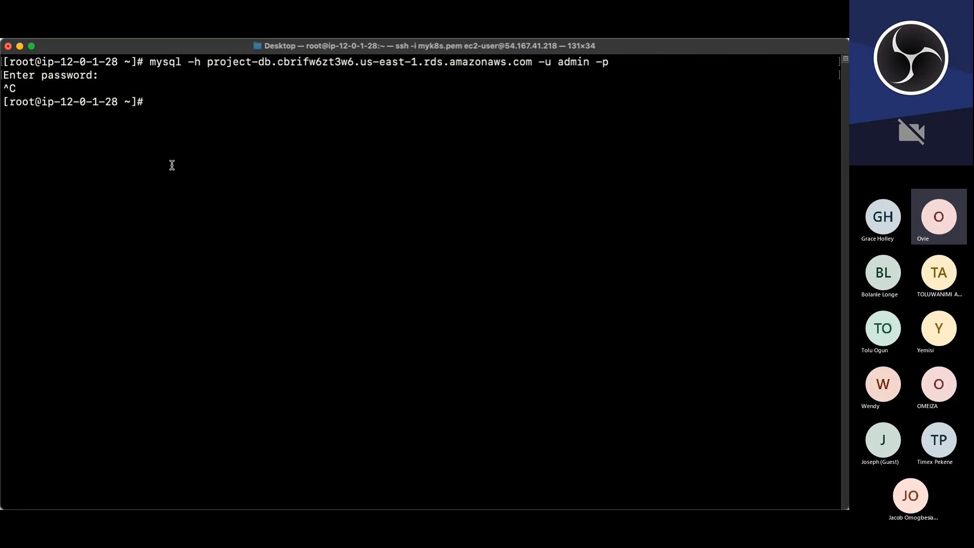
{"action": "left_click", "coordinate": [19, 47]}
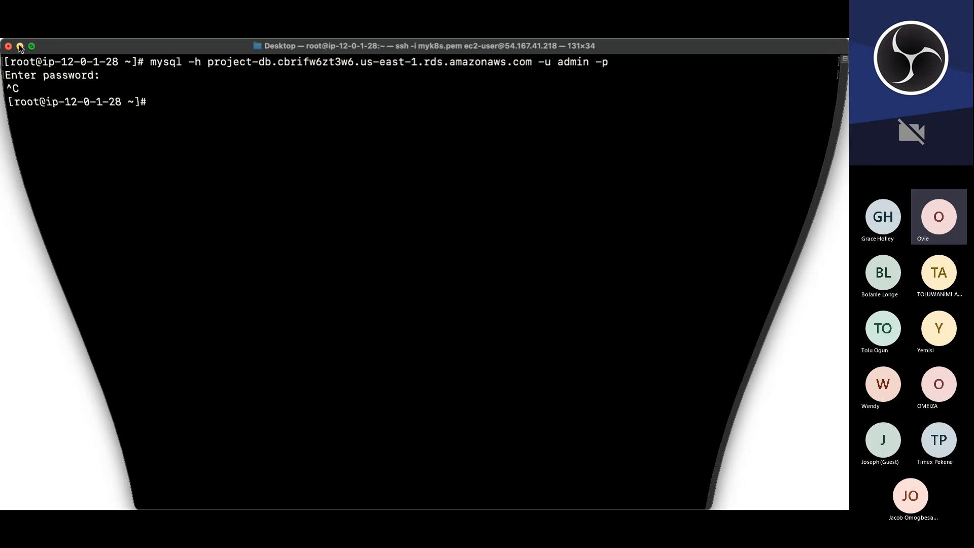
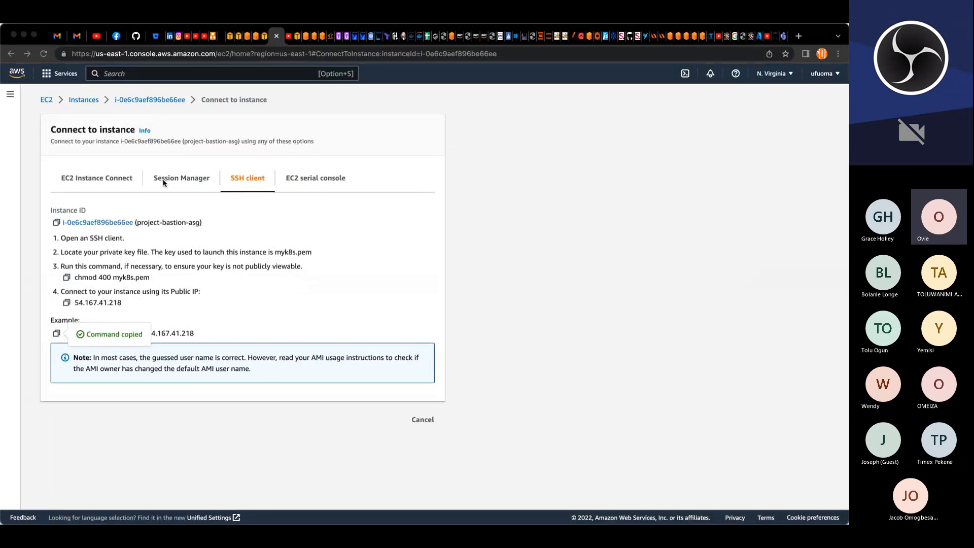
Step: Filter the load balancers by project and open project-int-ALB
{"action": "left_click", "coordinate": [10, 96]}
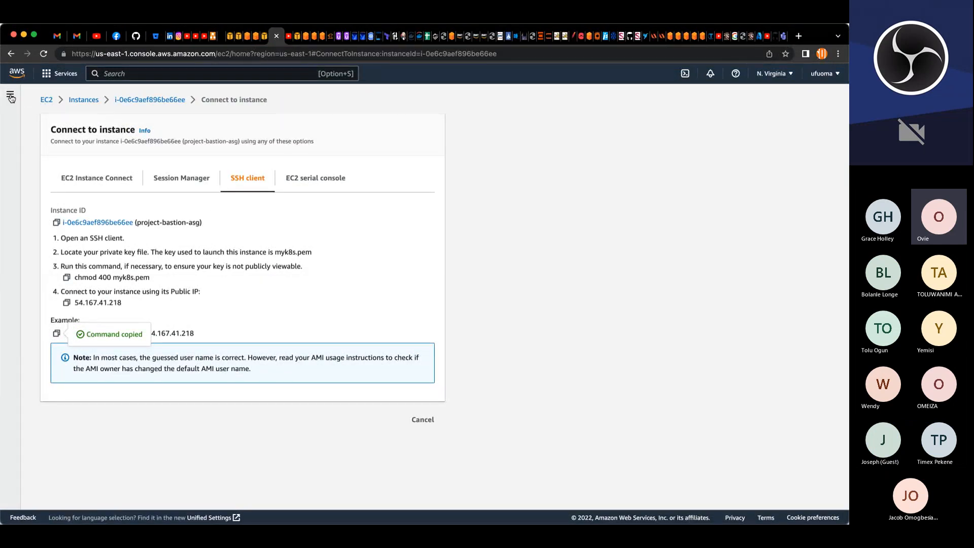
{"action": "left_click", "coordinate": [10, 96]}
{"action": "scroll", "coordinate": [70, 418], "scroll_direction": "down", "scroll_amount": 5}
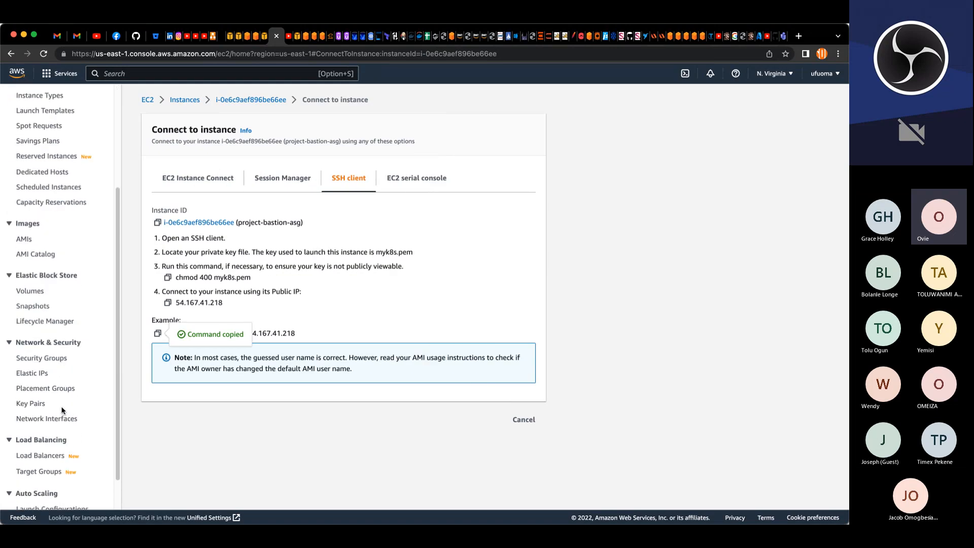
{"action": "left_click", "coordinate": [43, 416]}
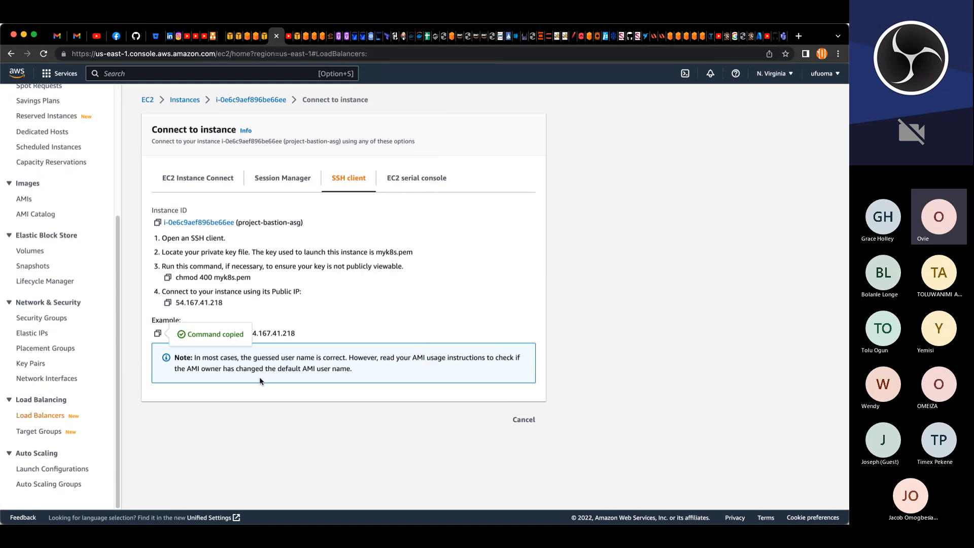
{"action": "left_click", "coordinate": [267, 160]}
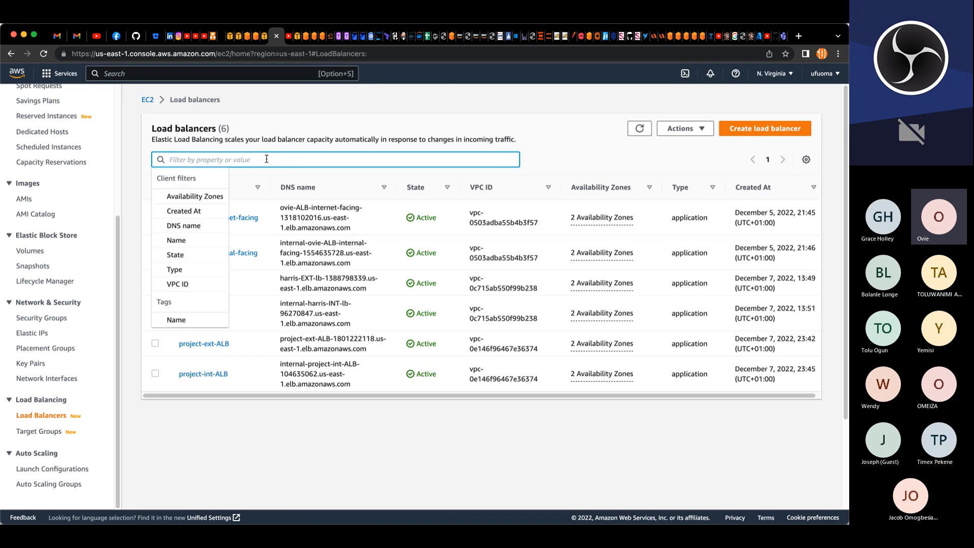
{"action": "type", "text": "project"}
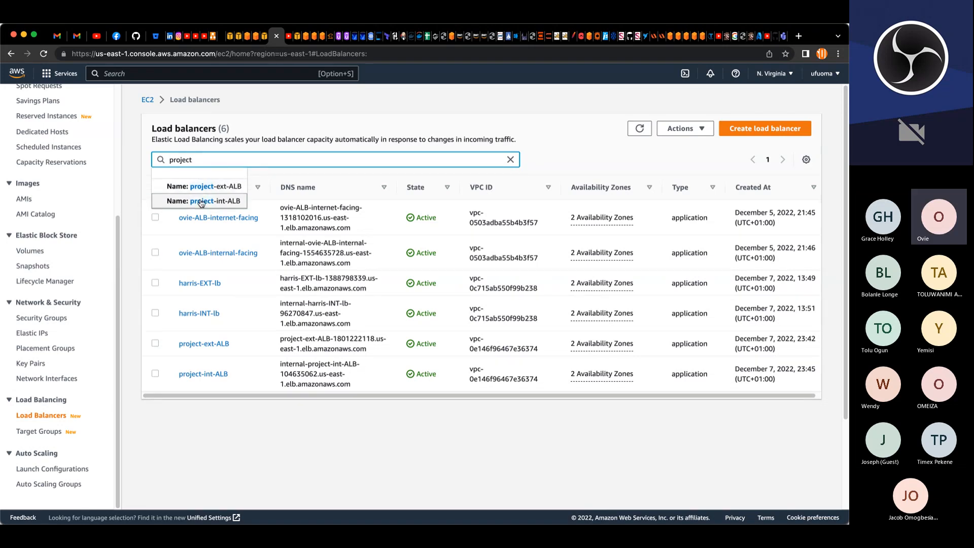
{"action": "left_click", "coordinate": [202, 201]}
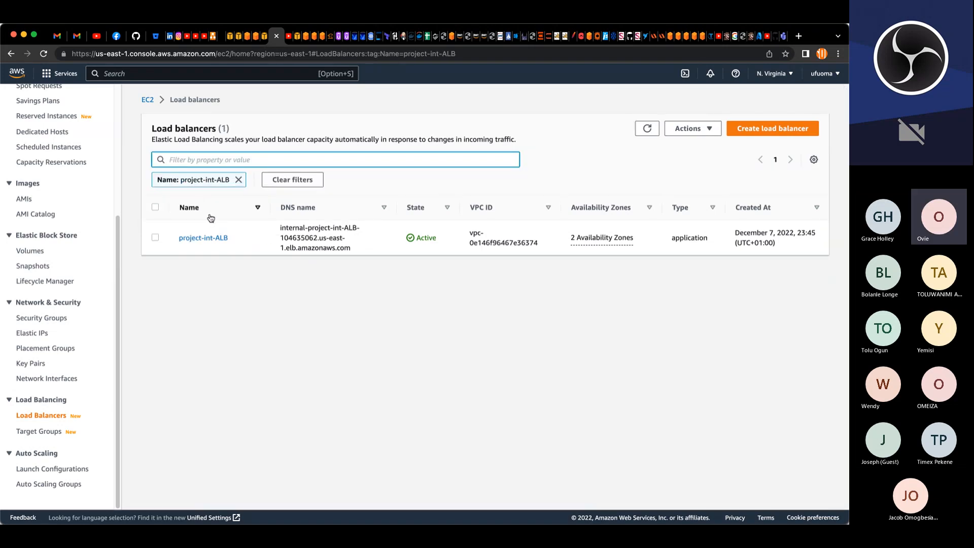
{"action": "left_click", "coordinate": [212, 239]}
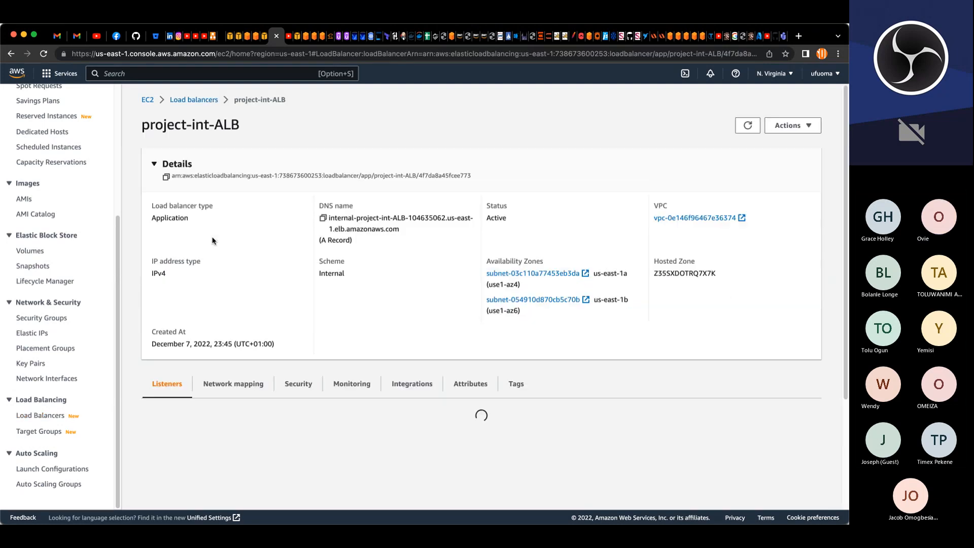
Step: Open rule management for the load balancer's HTTPS:443 listener
{"action": "scroll", "coordinate": [247, 279], "scroll_direction": "down", "scroll_amount": 5}
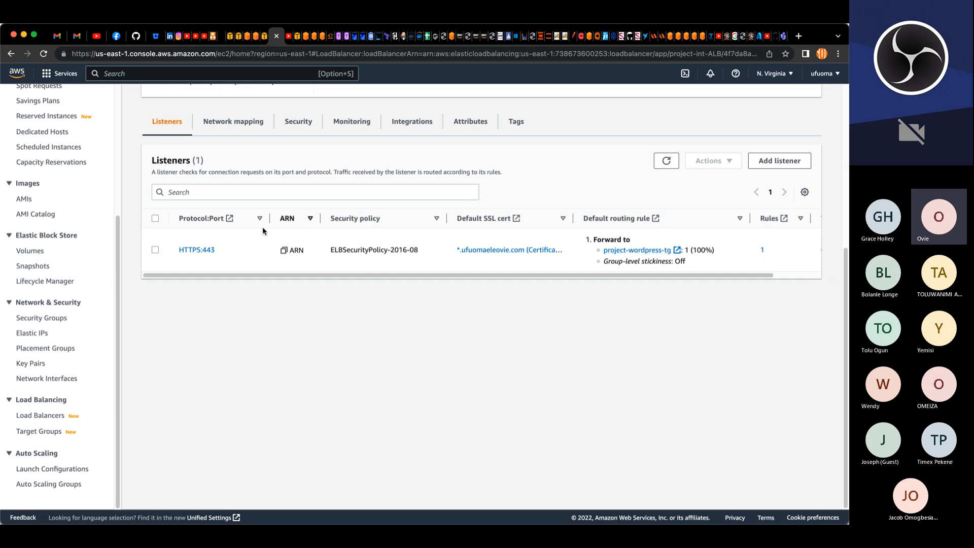
{"action": "left_click", "coordinate": [154, 250]}
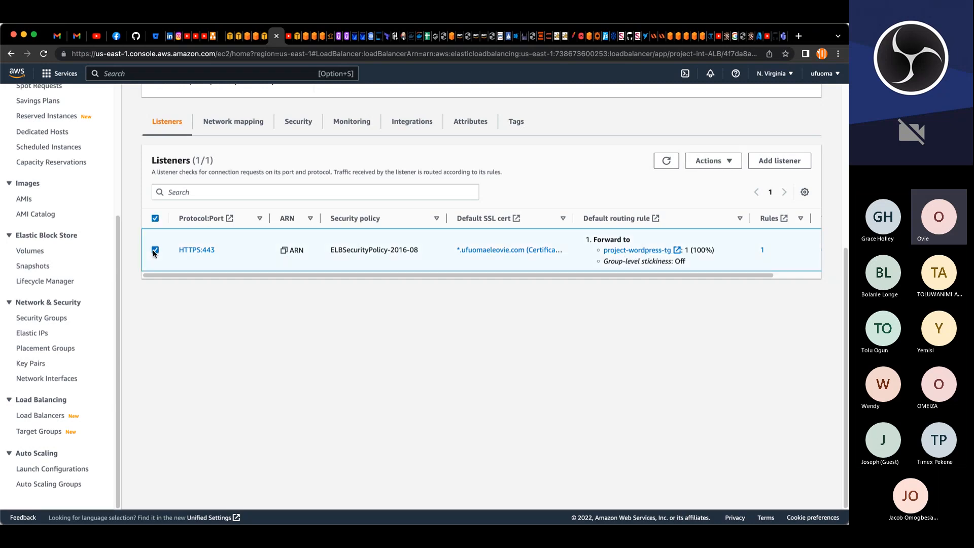
{"action": "left_click", "coordinate": [734, 162]}
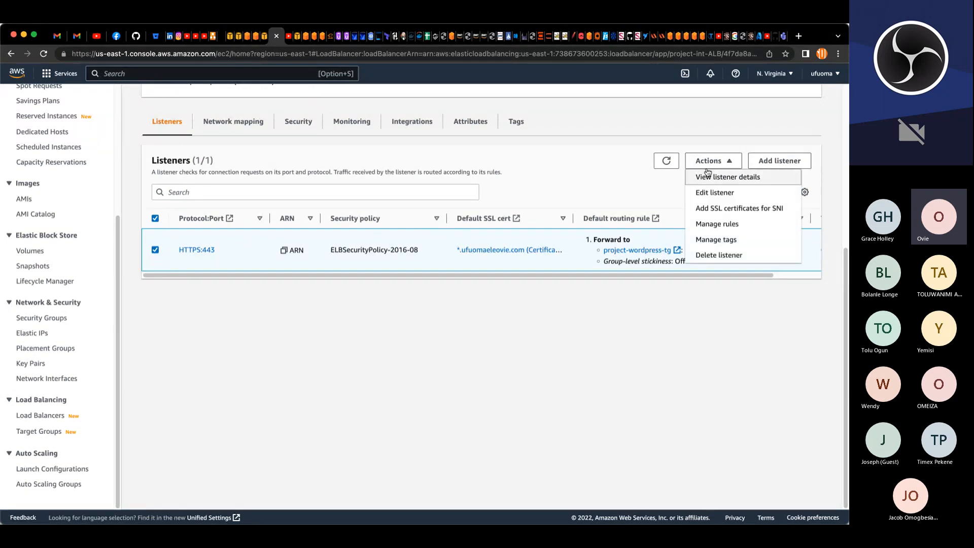
{"action": "left_click", "coordinate": [719, 224]}
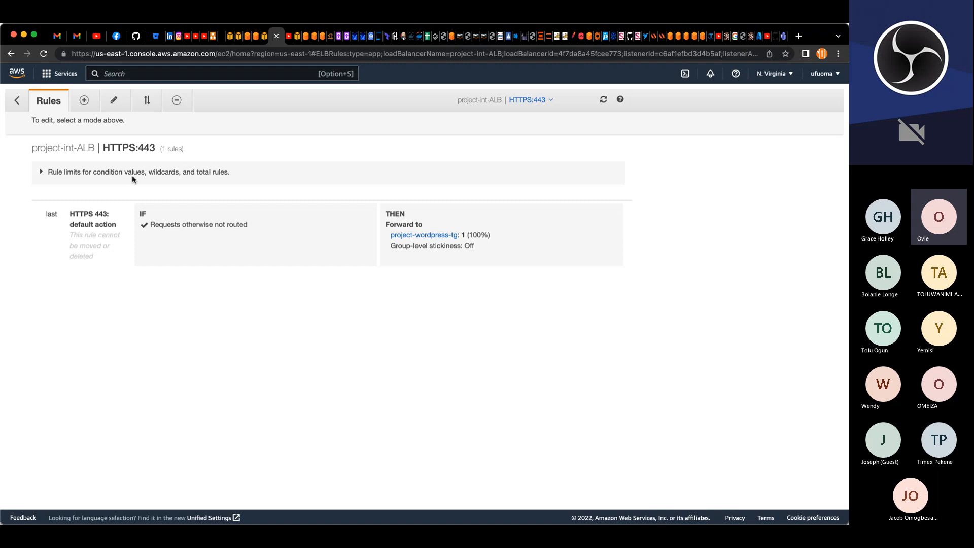
Step: Insert a new listener rule with a host header condition of devteam.ufuomaeleovie.com
{"action": "left_click", "coordinate": [84, 102]}
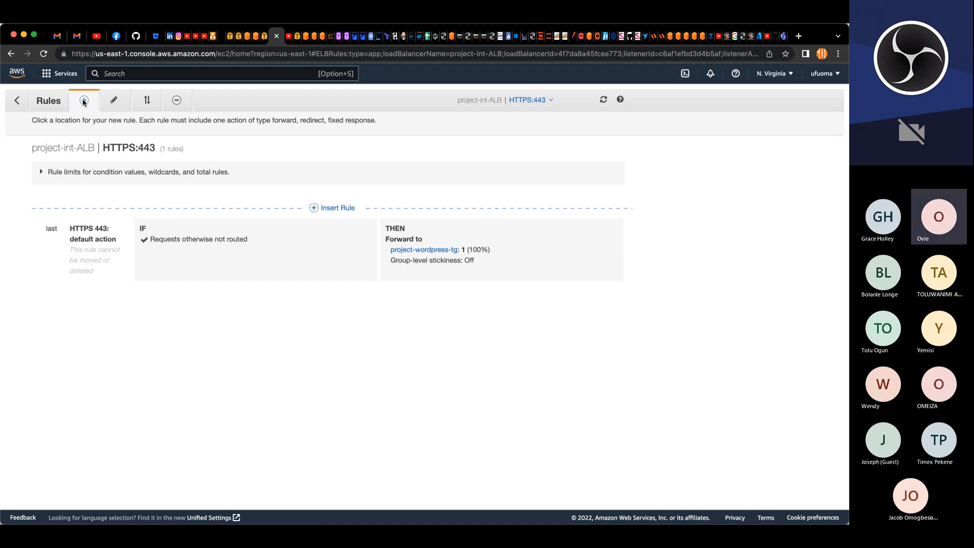
{"action": "left_click", "coordinate": [312, 208]}
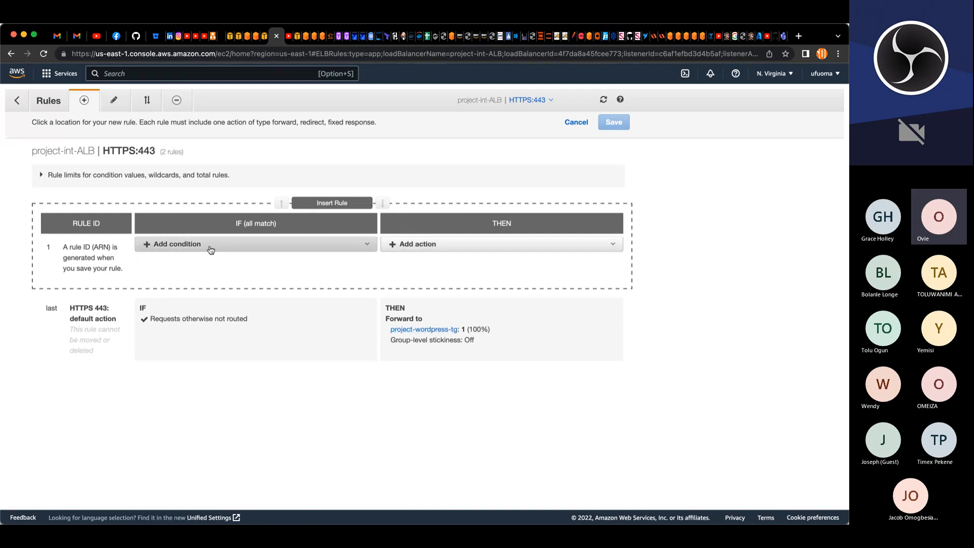
{"action": "left_click", "coordinate": [190, 246]}
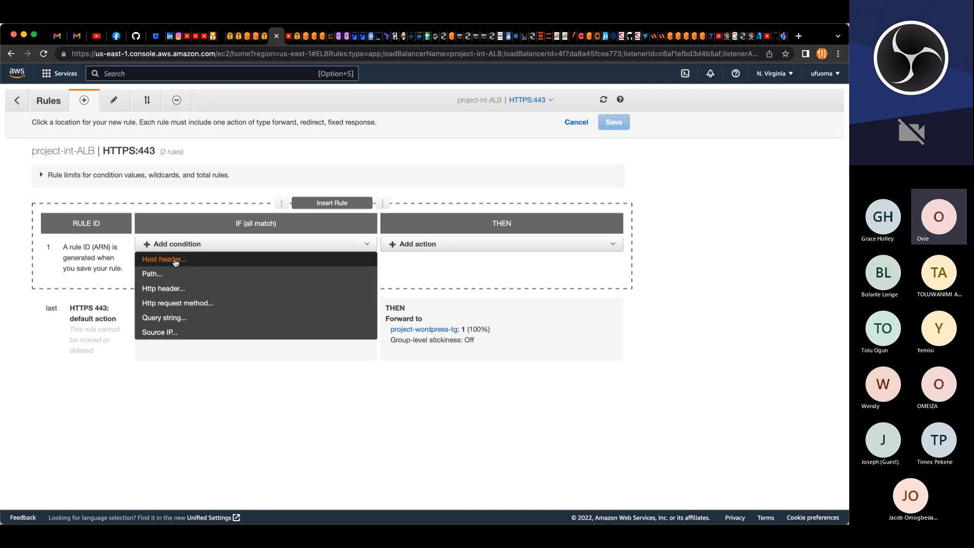
{"action": "left_click", "coordinate": [175, 260]}
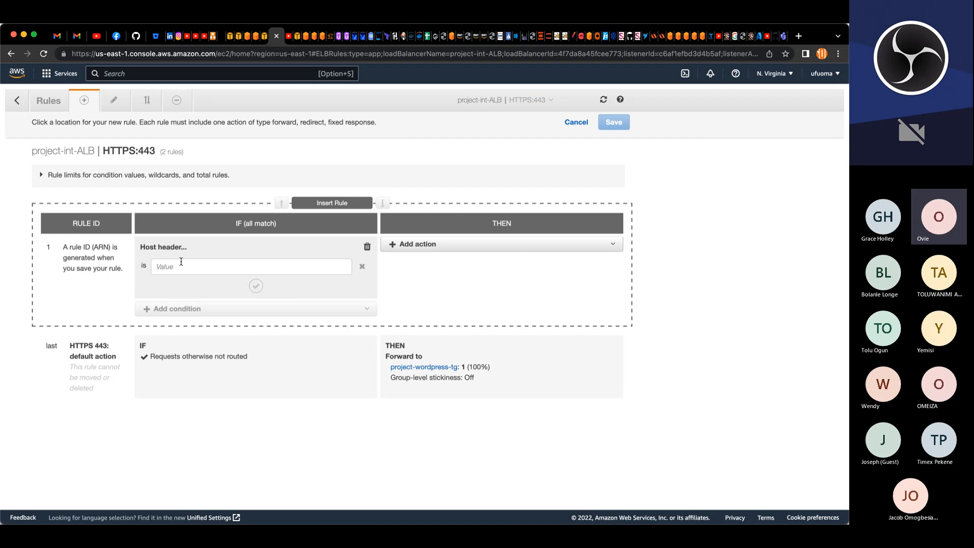
{"action": "left_click", "coordinate": [196, 269]}
{"action": "type", "text": "/paid*"}
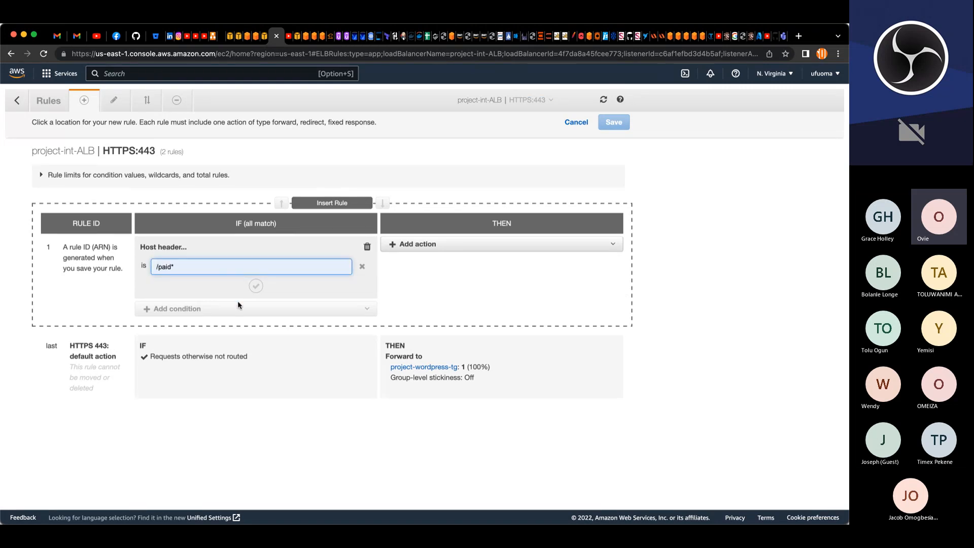
{"action": "key", "text": "super+a"}
{"action": "key", "text": "BackSpace"}
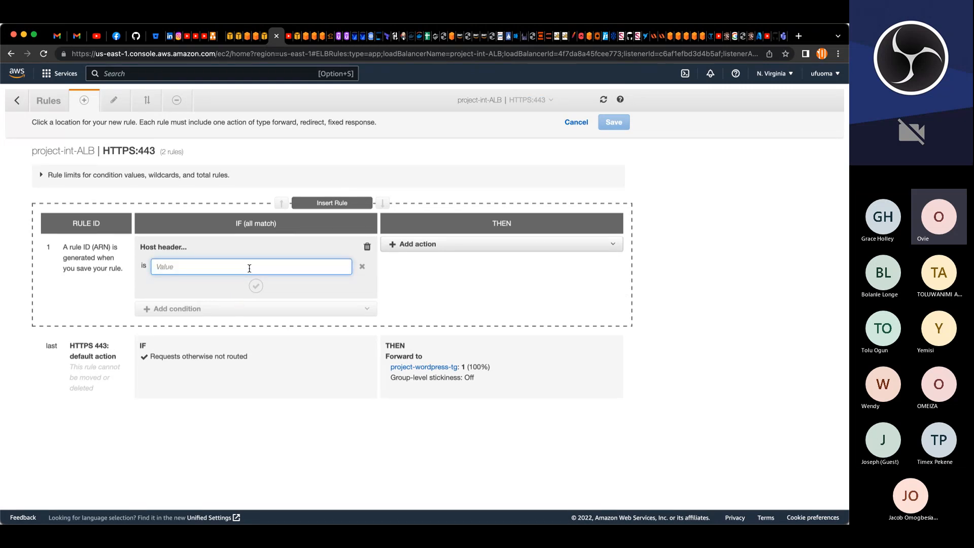
{"action": "type", "text": "dev"}
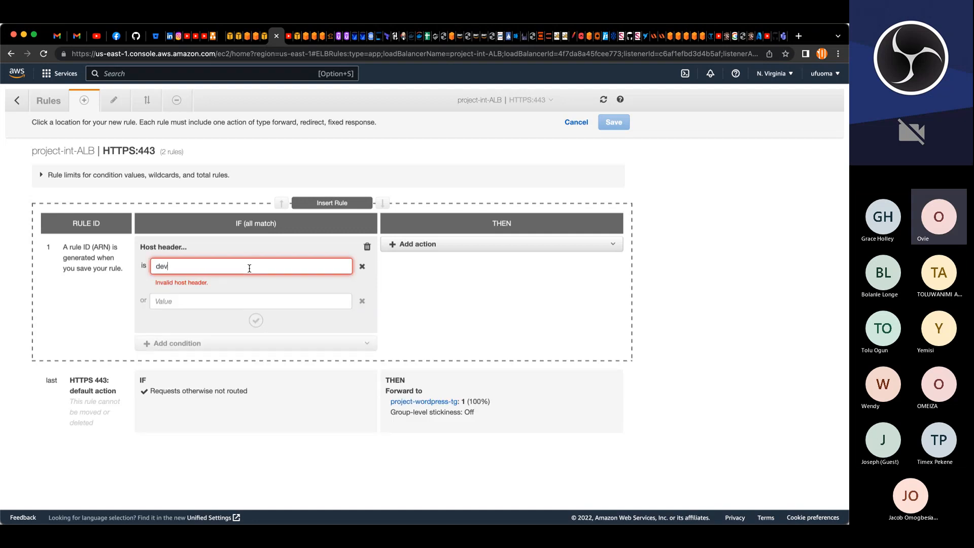
{"action": "type", "text": "team.u"}
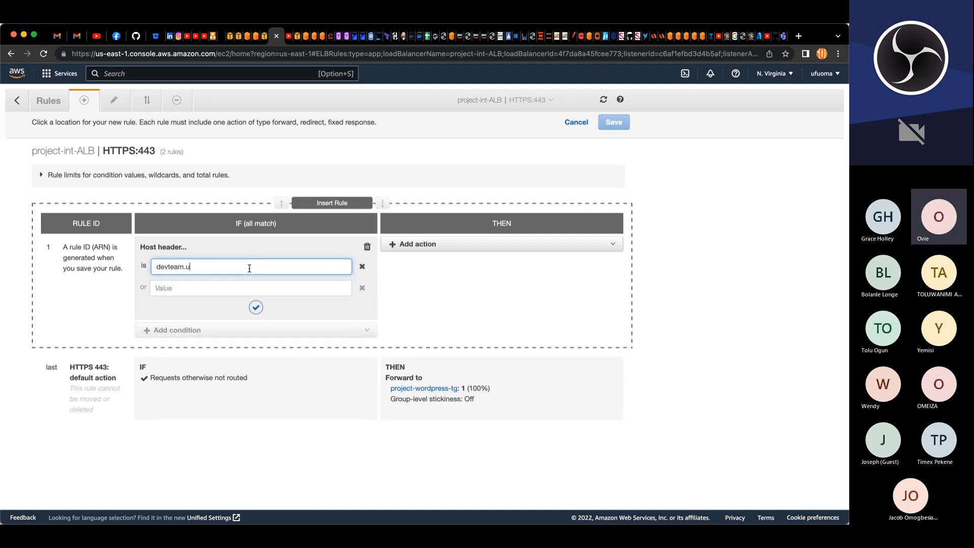
{"action": "type", "text": "fuomaeleovie.com"}
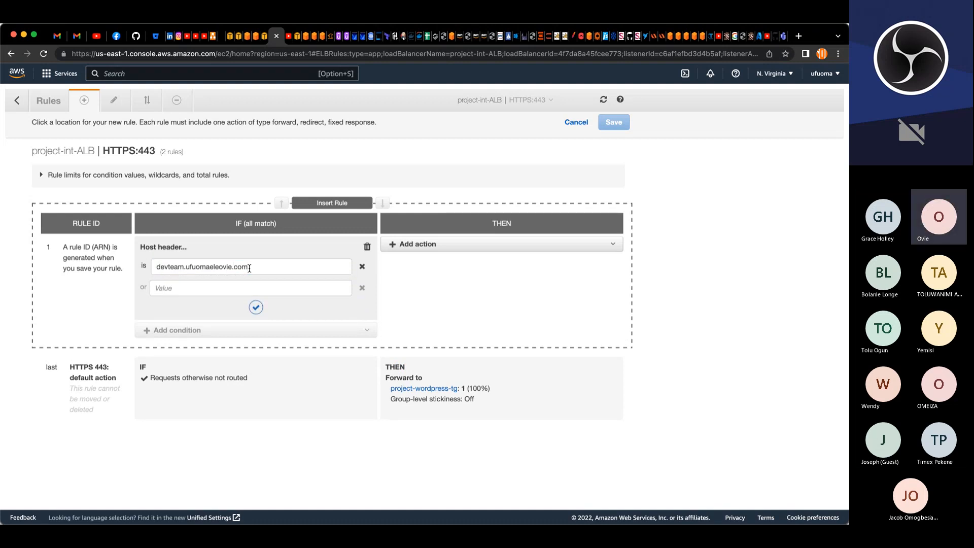
{"action": "key", "text": "Tab"}
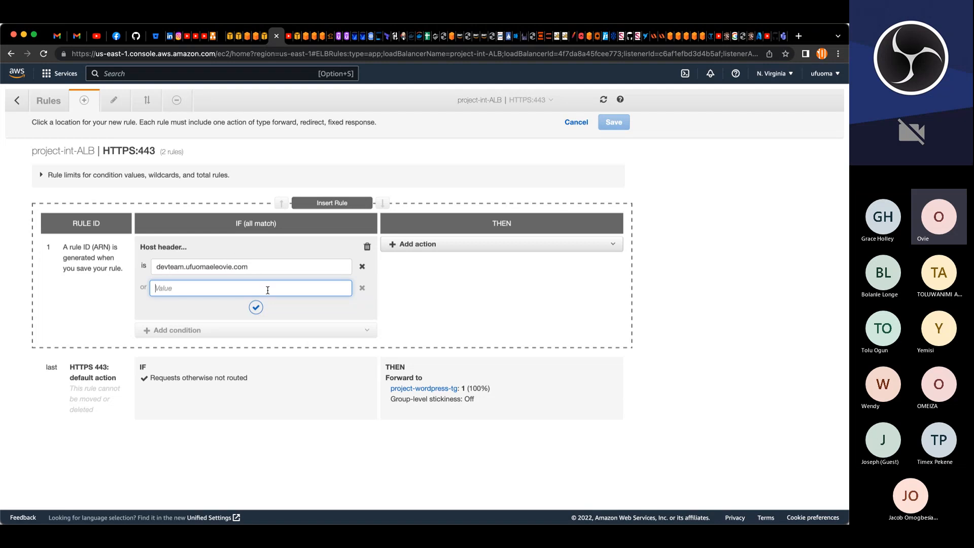
{"action": "left_click", "coordinate": [256, 307]}
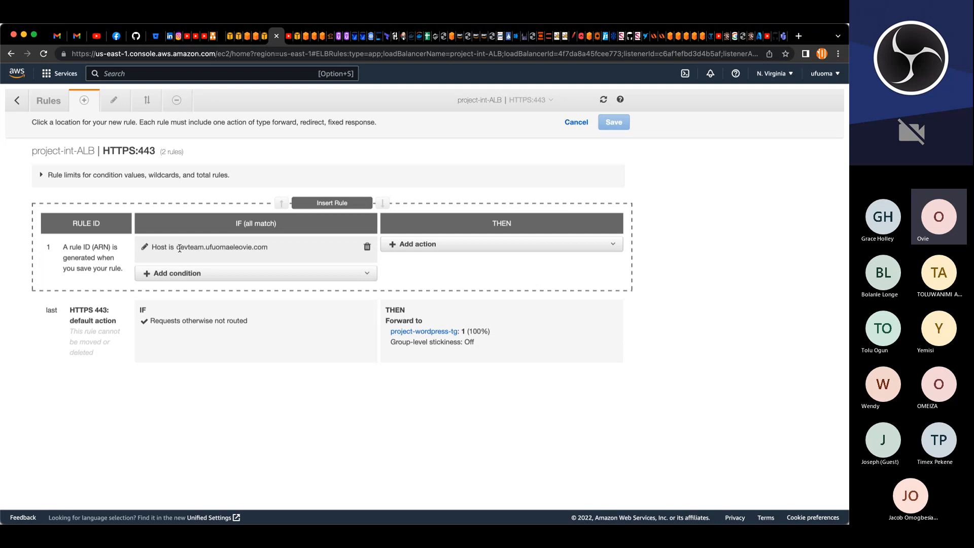
Step: Add a forward action to project-devteam-tg for the new rule and save it
{"action": "left_click_drag", "start_coordinate": [177, 248], "coordinate": [267, 247]}
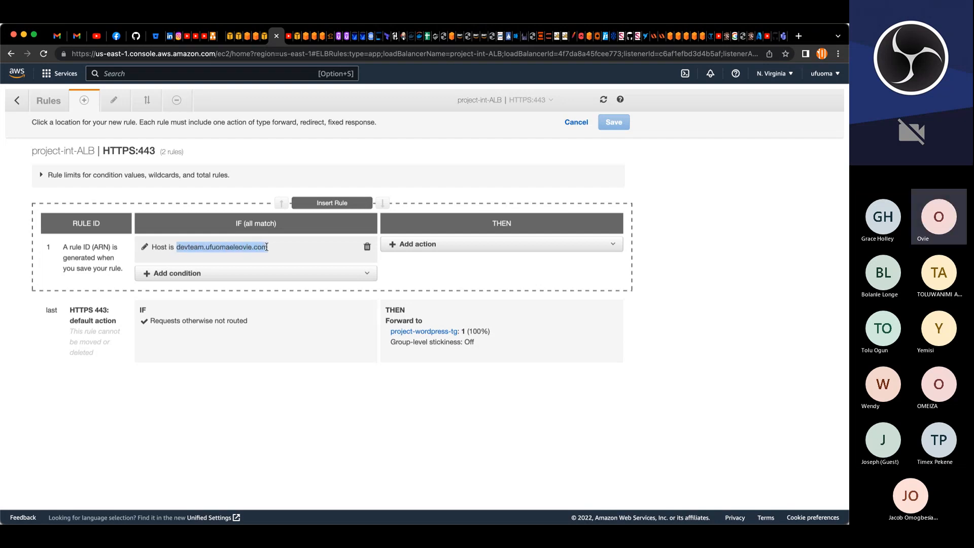
{"action": "left_click", "coordinate": [434, 246]}
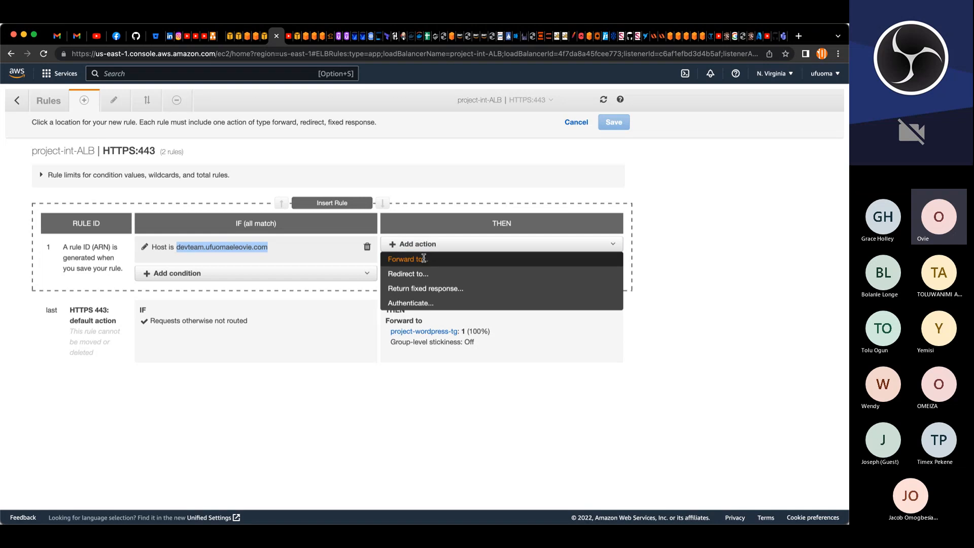
{"action": "left_click", "coordinate": [424, 259]}
{"action": "left_click", "coordinate": [449, 277]}
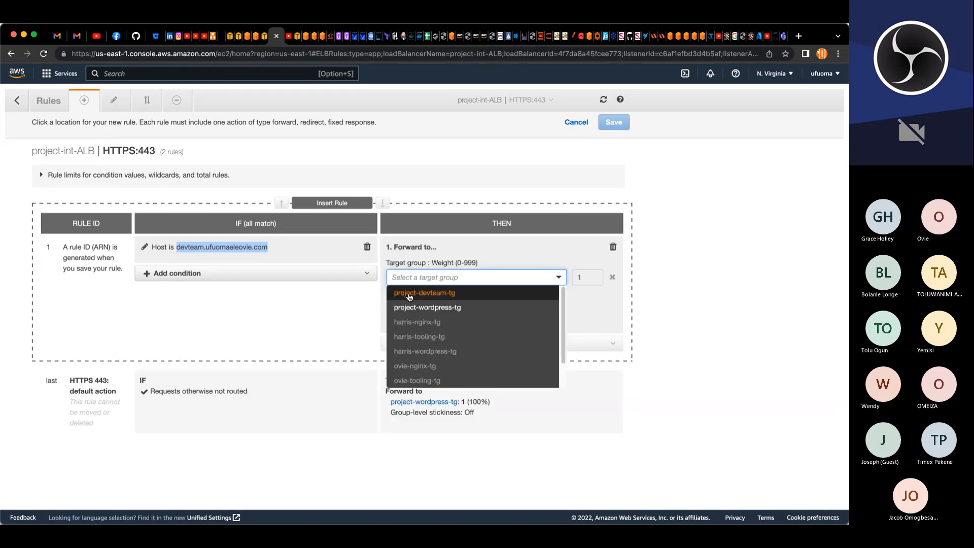
{"action": "left_click", "coordinate": [440, 293]}
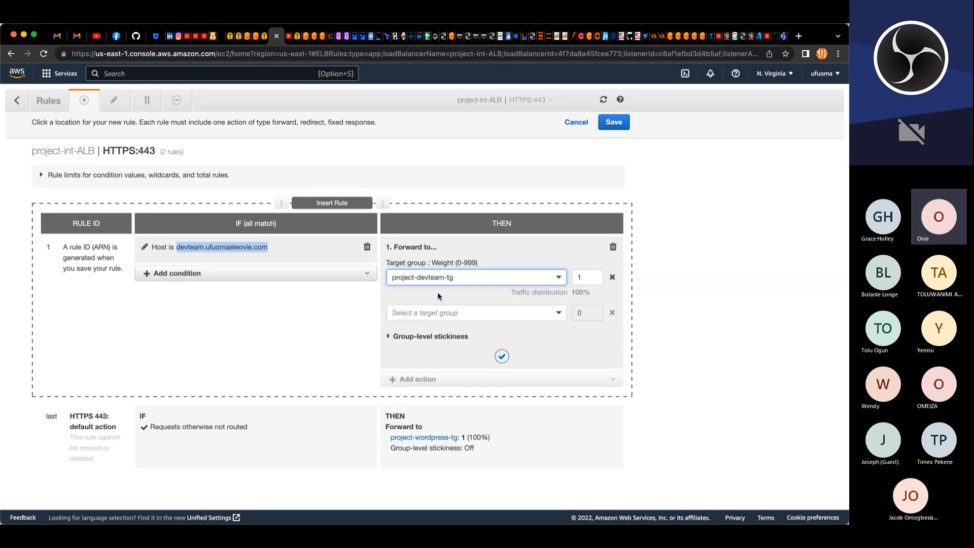
{"action": "left_click", "coordinate": [502, 356]}
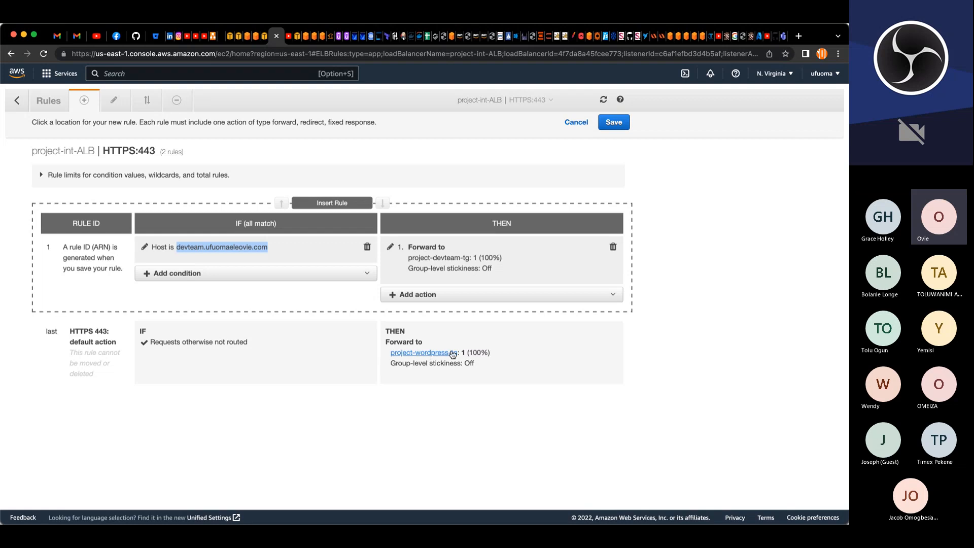
{"action": "left_click", "coordinate": [628, 122]}
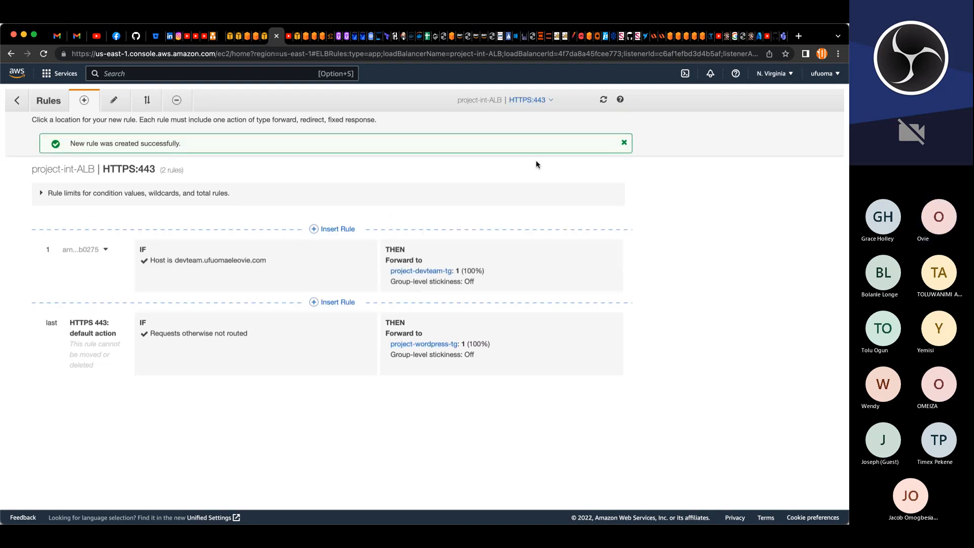
Step: Open the project-bastion-asg auto scaling group and review its details
{"action": "left_click", "coordinate": [17, 100]}
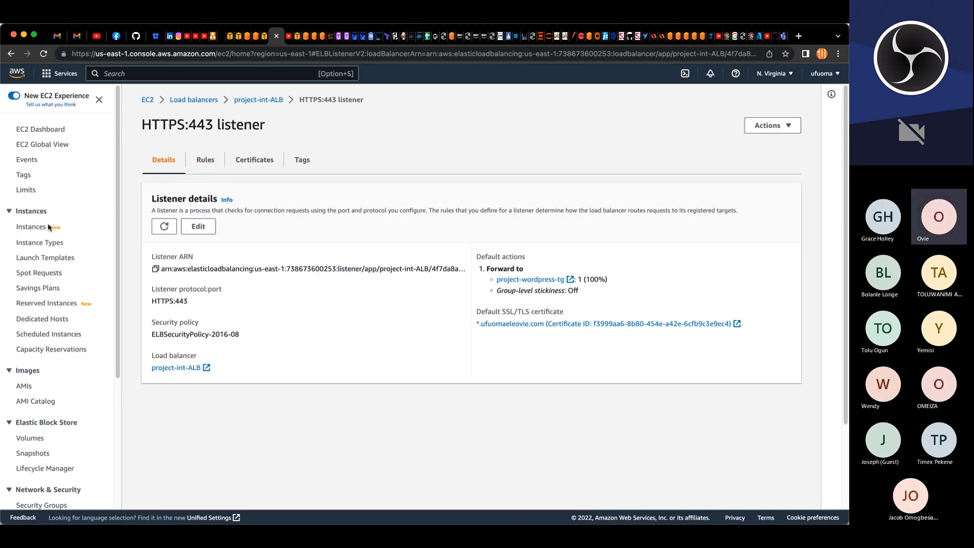
{"action": "scroll", "coordinate": [45, 457], "scroll_direction": "down", "scroll_amount": 5}
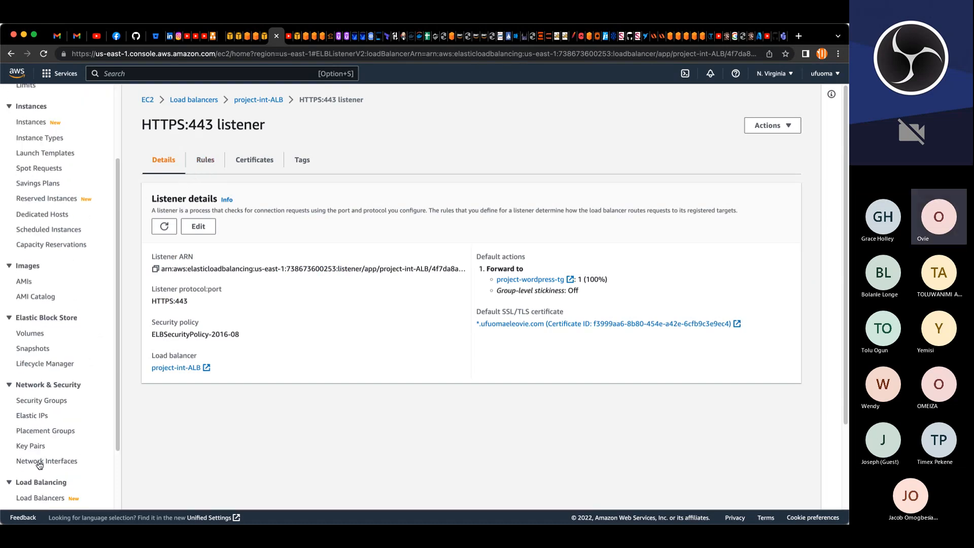
{"action": "left_click", "coordinate": [49, 486]}
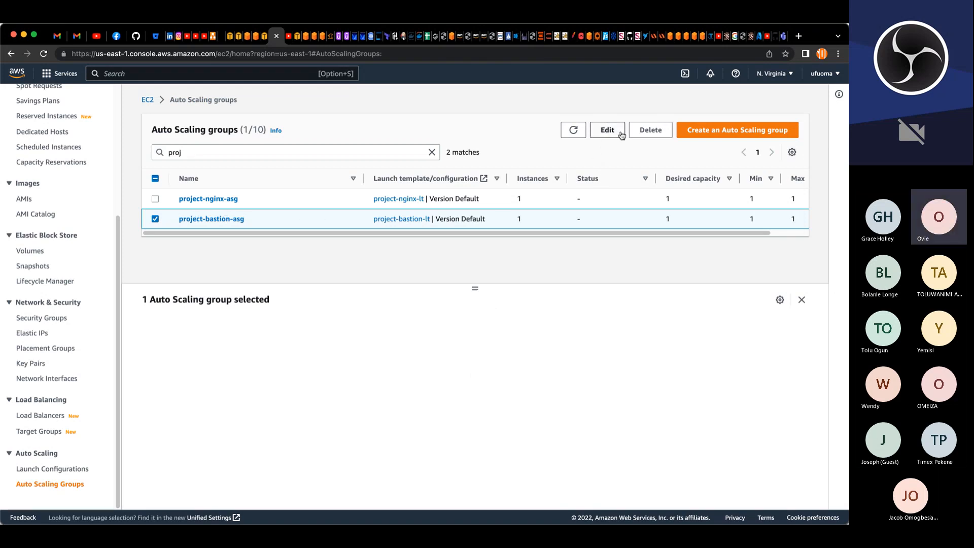
{"action": "left_click", "coordinate": [213, 219]}
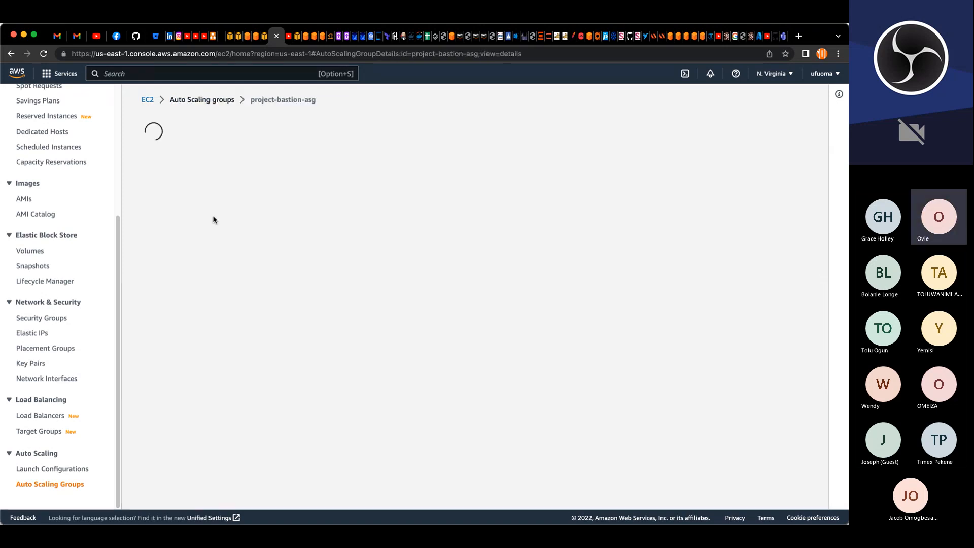
{"action": "scroll", "coordinate": [651, 319], "scroll_direction": "down", "scroll_amount": 6}
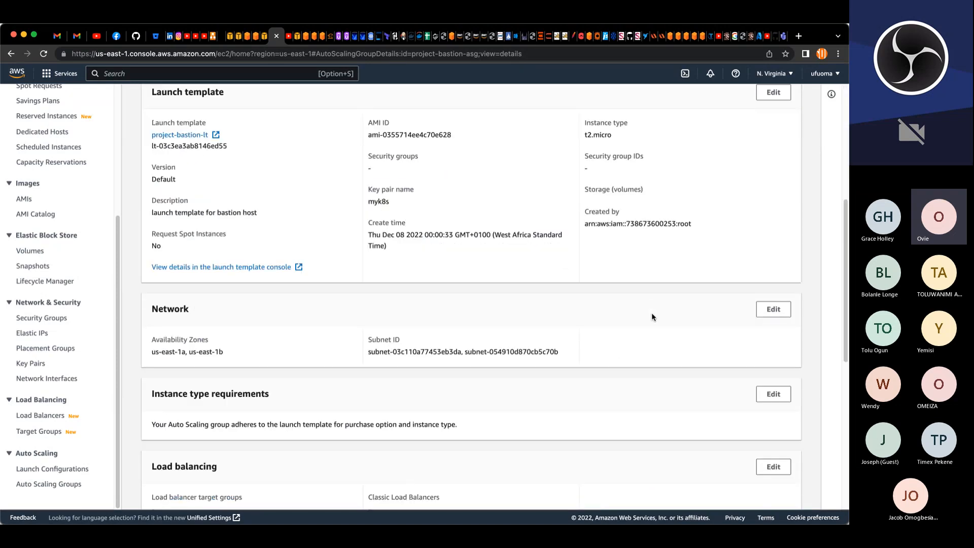
{"action": "scroll", "coordinate": [665, 311], "scroll_direction": "down", "scroll_amount": 5}
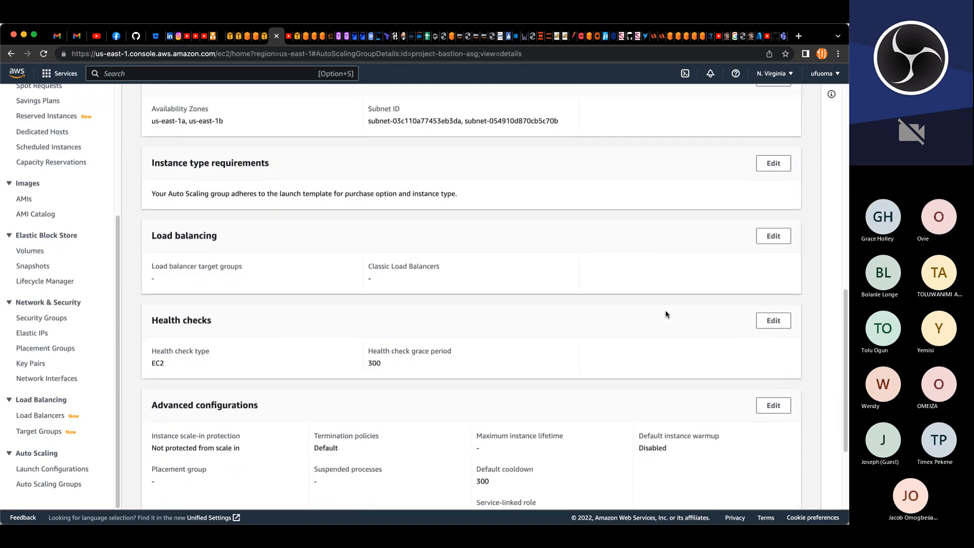
{"action": "scroll", "coordinate": [670, 315], "scroll_direction": "up", "scroll_amount": 1}
{"action": "scroll", "coordinate": [676, 318], "scroll_direction": "up", "scroll_amount": 10}
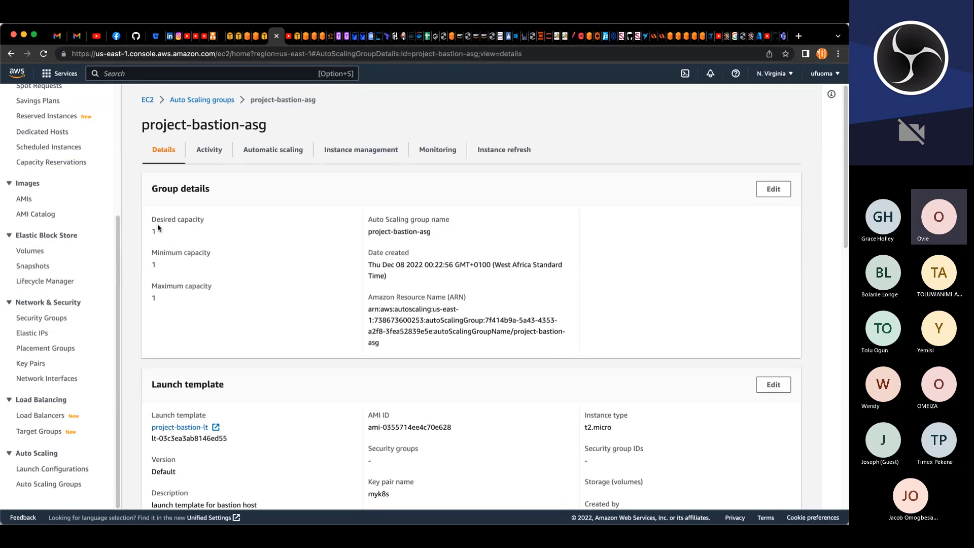
Step: Set the project-bastion-asg group's desired, minimum and maximum capacity to 0
{"action": "left_click", "coordinate": [774, 190]}
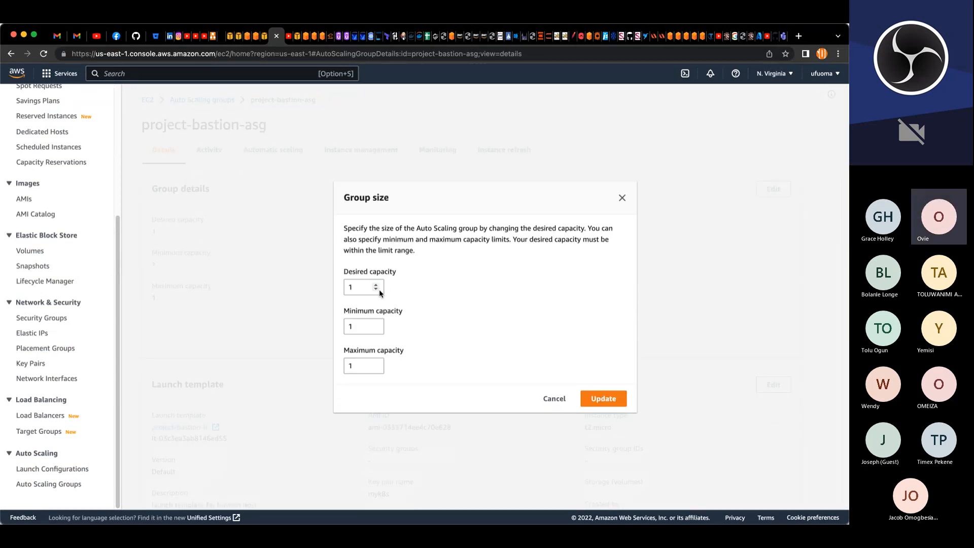
{"action": "left_click", "coordinate": [376, 289]}
{"action": "left_click", "coordinate": [375, 328]}
{"action": "left_click", "coordinate": [376, 367]}
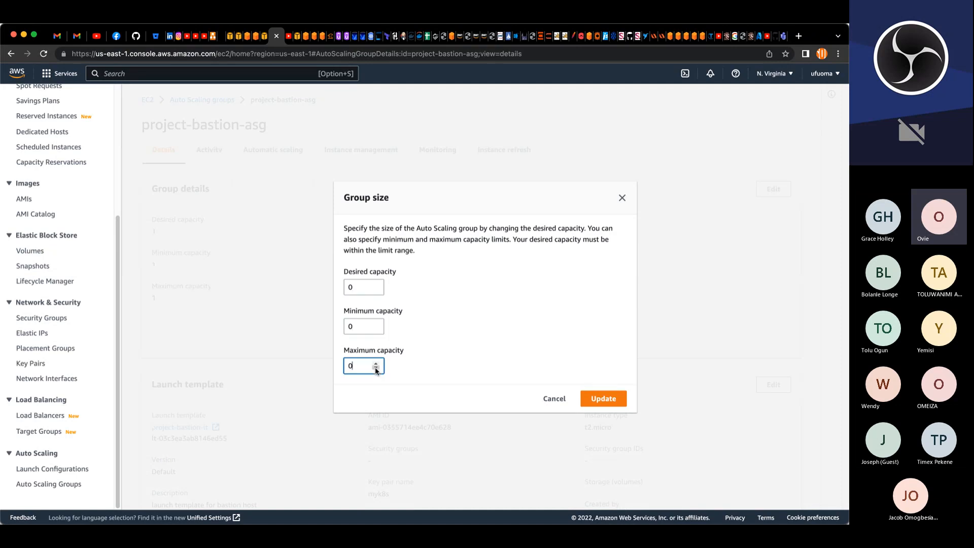
{"action": "left_click", "coordinate": [599, 401]}
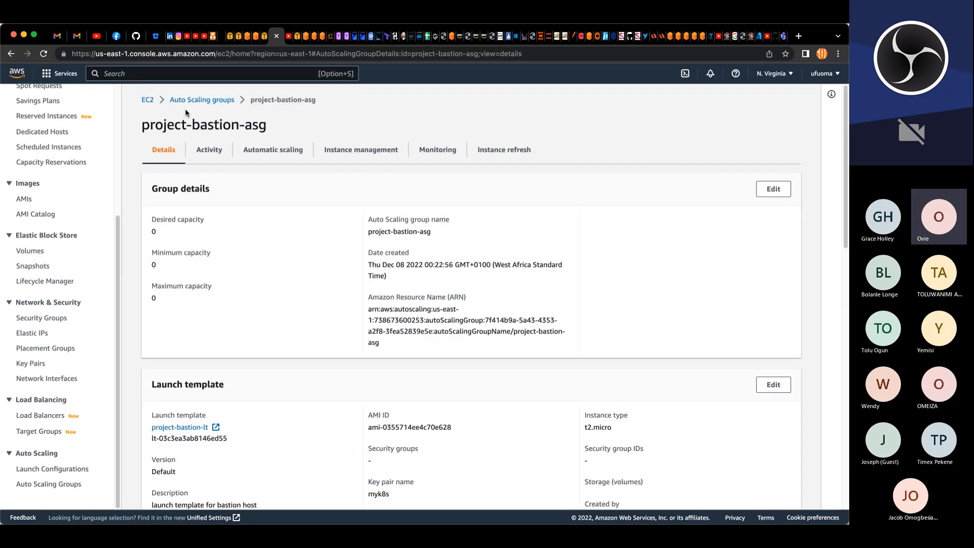
Step: Set the project-nginx-asg group's desired, minimum and maximum capacity to 0
{"action": "left_click", "coordinate": [198, 100]}
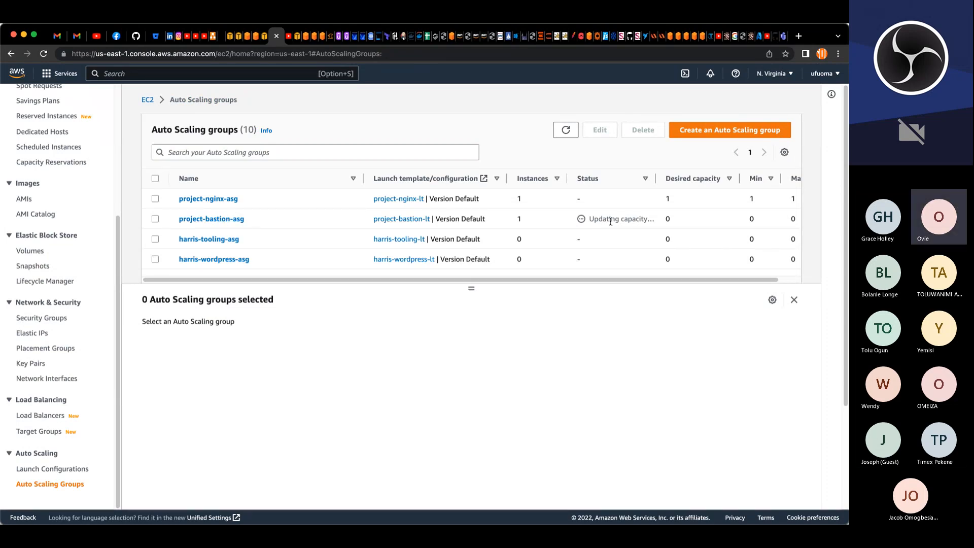
{"action": "left_click", "coordinate": [155, 199]}
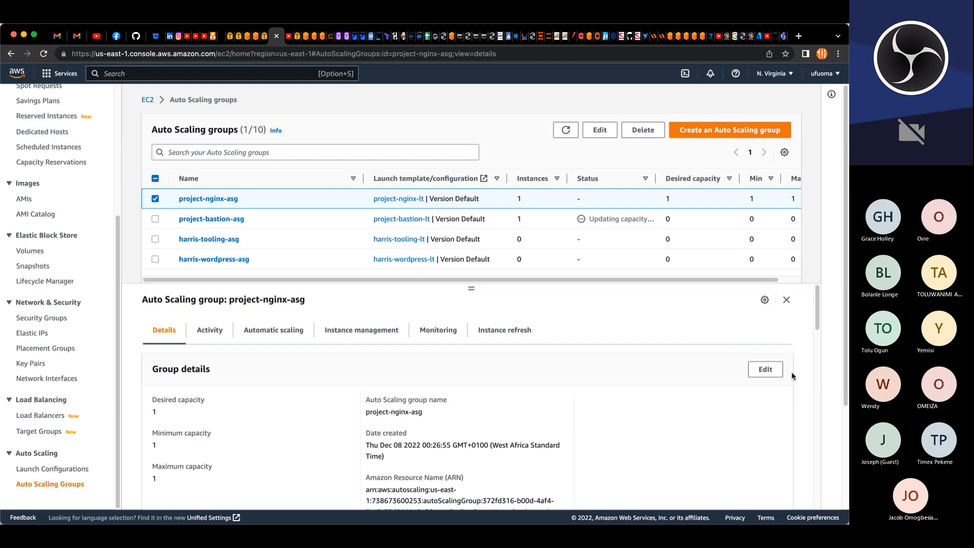
{"action": "left_click", "coordinate": [766, 369]}
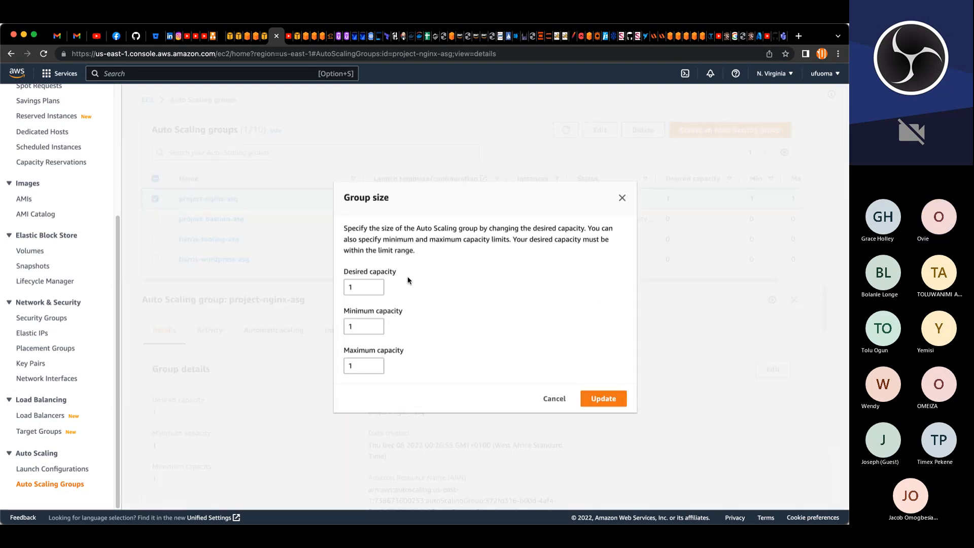
{"action": "left_click", "coordinate": [376, 329]}
{"action": "left_click", "coordinate": [376, 369]}
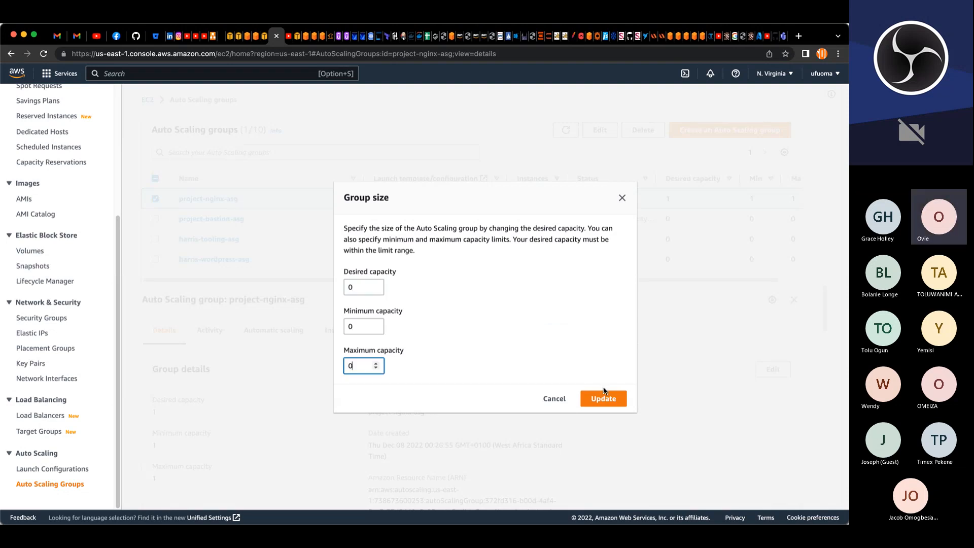
{"action": "left_click", "coordinate": [604, 399]}
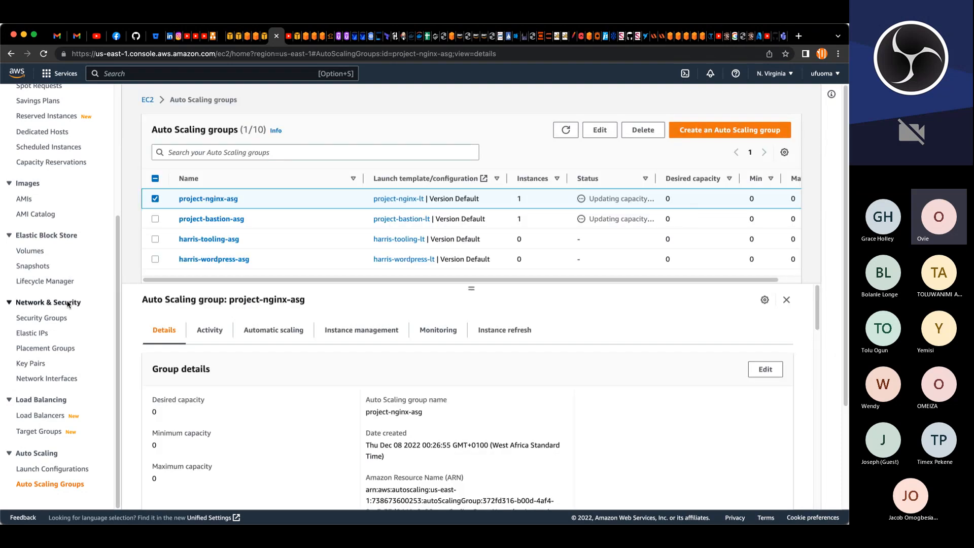
Step: Terminate the running project-nginx-asg EC2 instance
{"action": "scroll", "coordinate": [49, 303], "scroll_direction": "up", "scroll_amount": 4}
{"action": "left_click", "coordinate": [42, 230]}
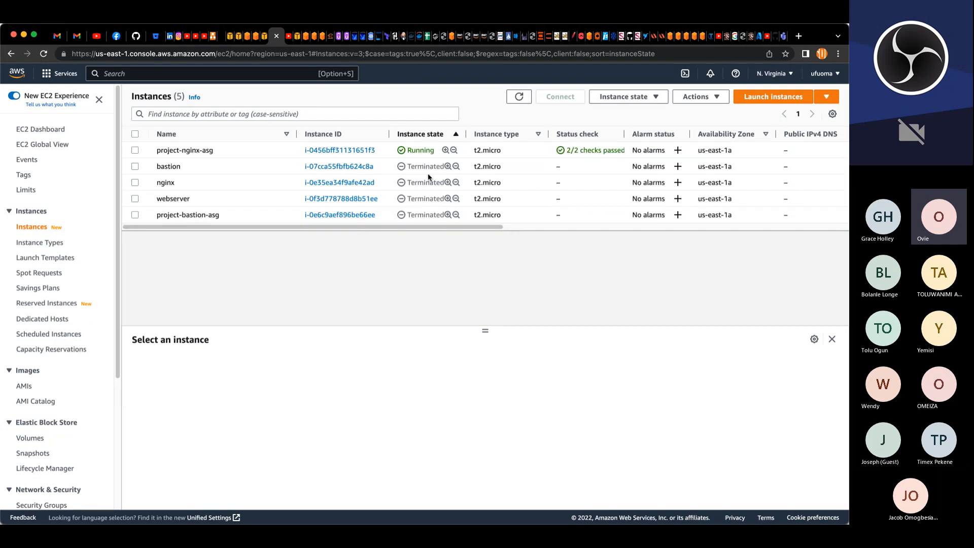
{"action": "left_click", "coordinate": [530, 99]}
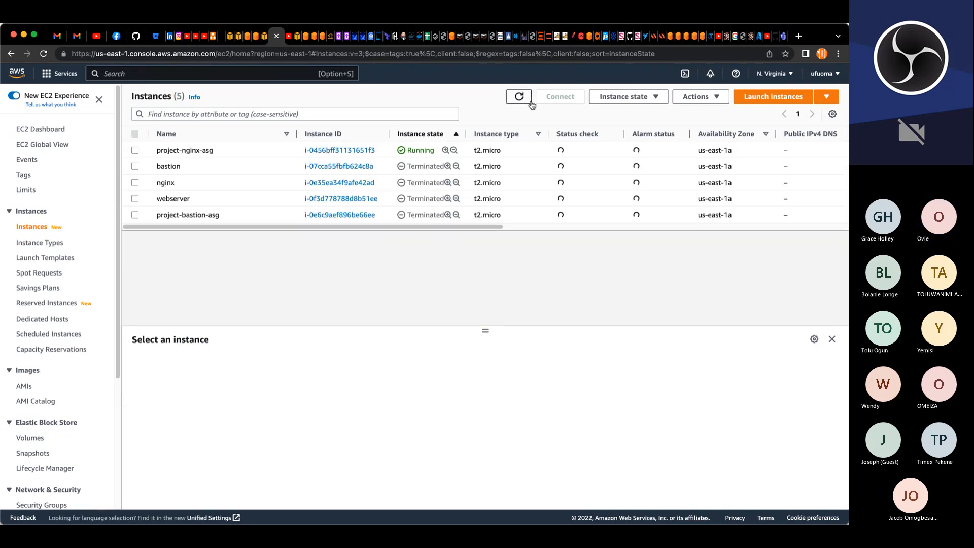
{"action": "left_click", "coordinate": [135, 150]}
{"action": "left_click", "coordinate": [628, 97]}
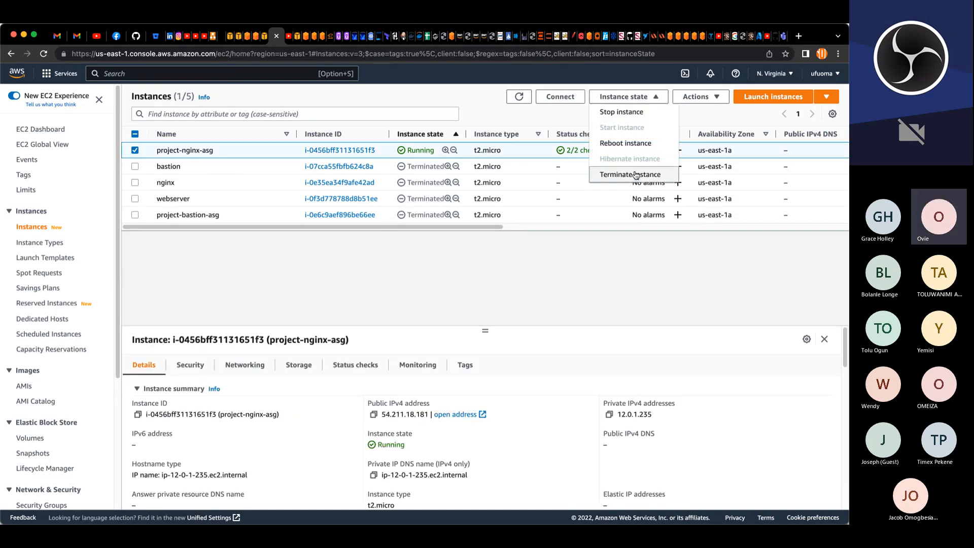
{"action": "left_click", "coordinate": [635, 174]}
{"action": "left_click", "coordinate": [599, 369]}
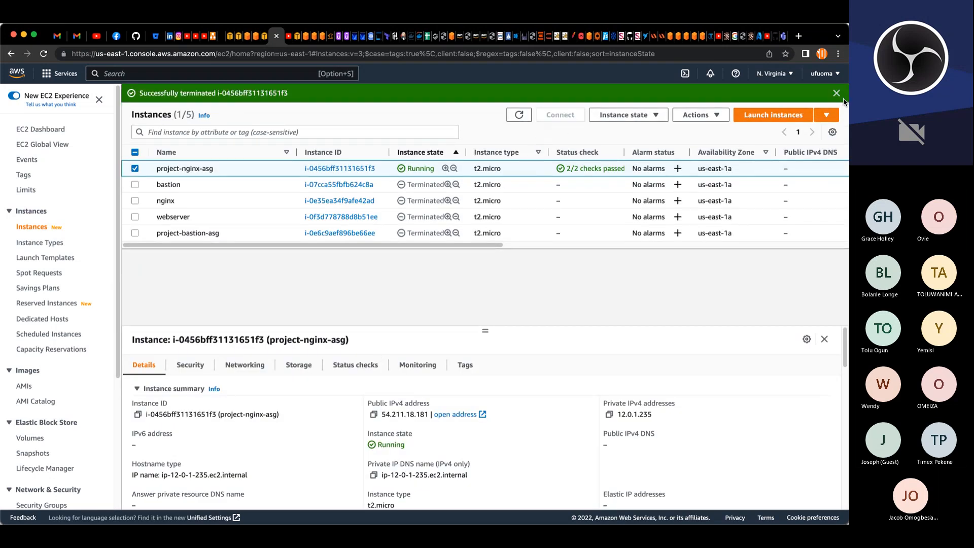
{"action": "left_click", "coordinate": [837, 94]}
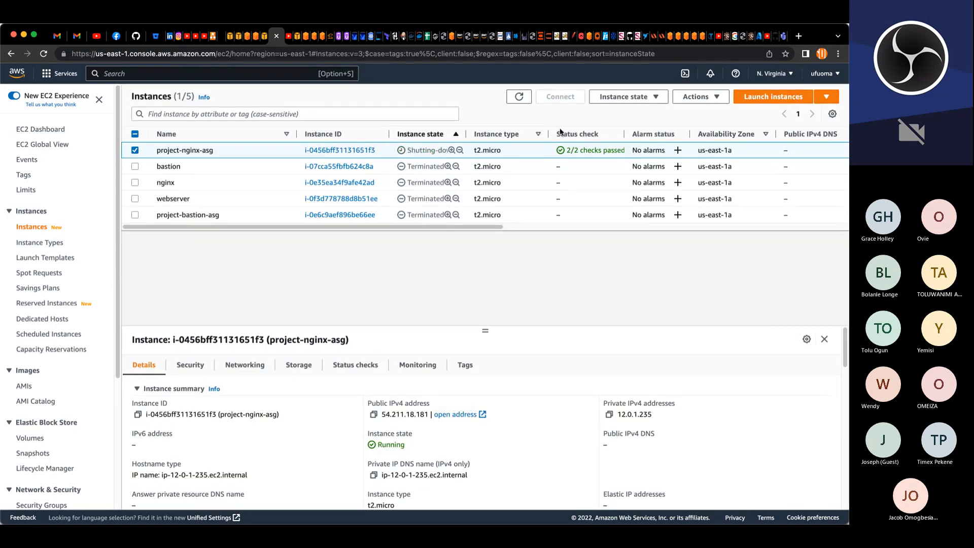
Step: Stop the project-db RDS database temporarily, acknowledging its automatic restart after 7 days
{"action": "left_click", "coordinate": [264, 37]}
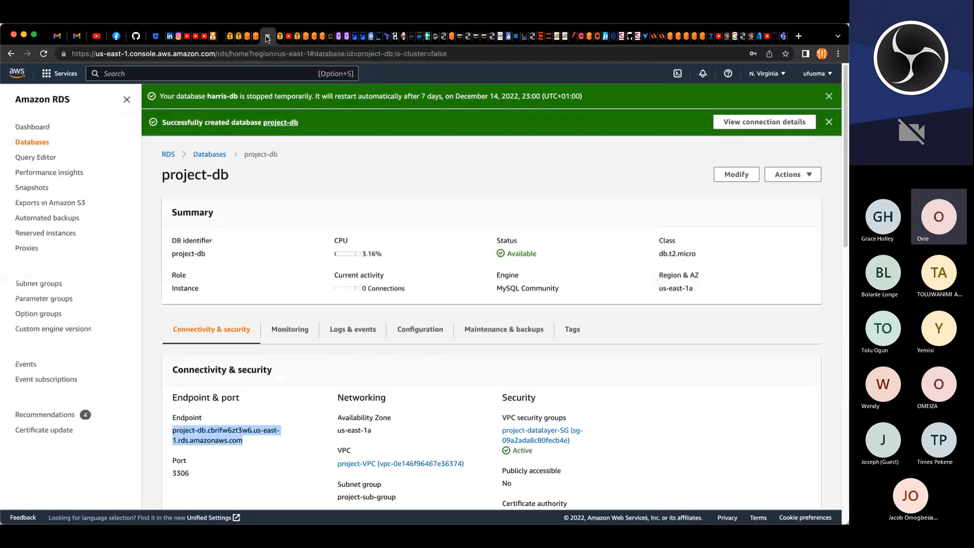
{"action": "left_click", "coordinate": [829, 96]}
{"action": "left_click", "coordinate": [829, 96]}
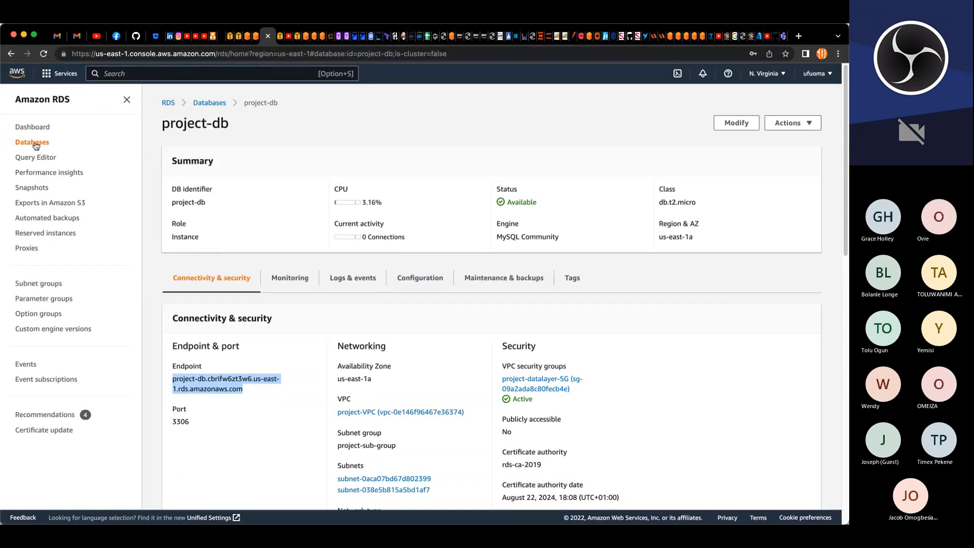
{"action": "left_click", "coordinate": [35, 145]}
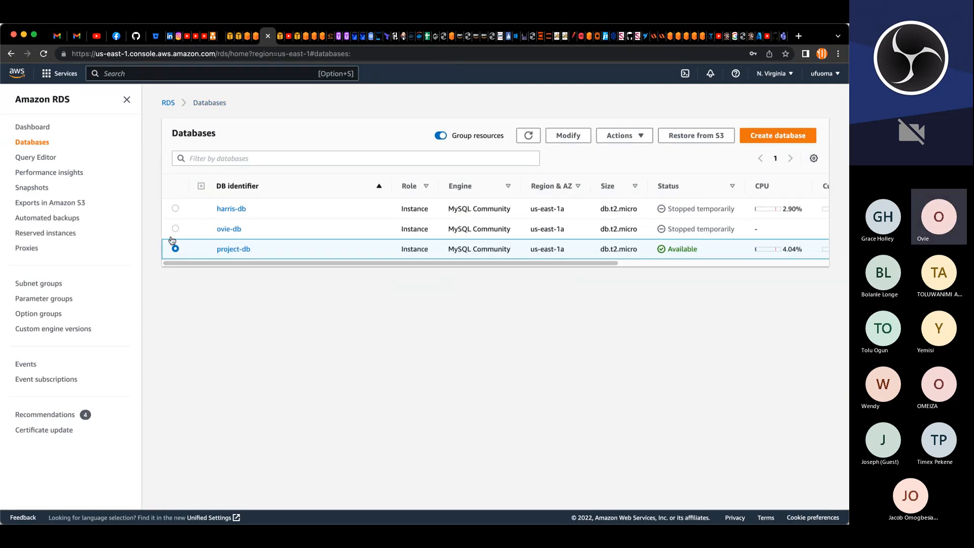
{"action": "left_click", "coordinate": [639, 138]}
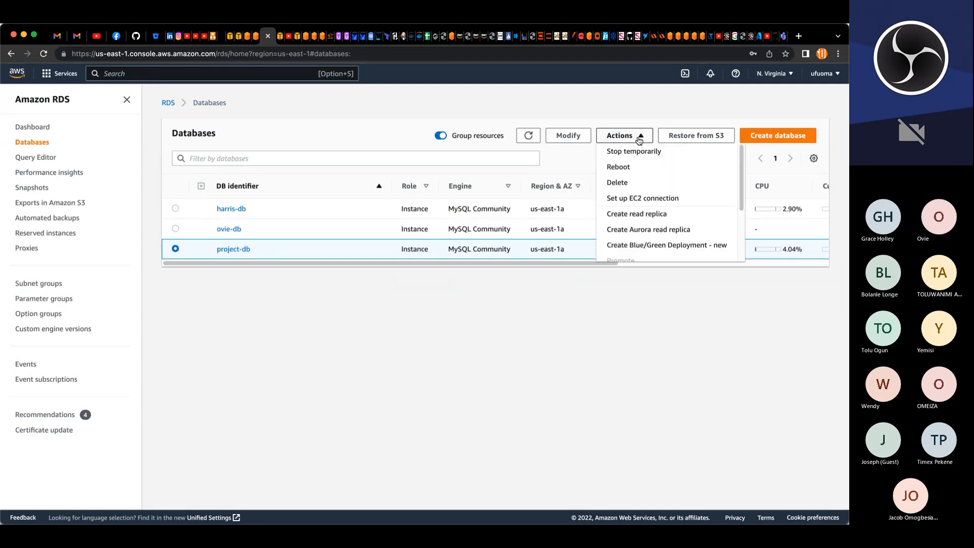
{"action": "left_click", "coordinate": [634, 152]}
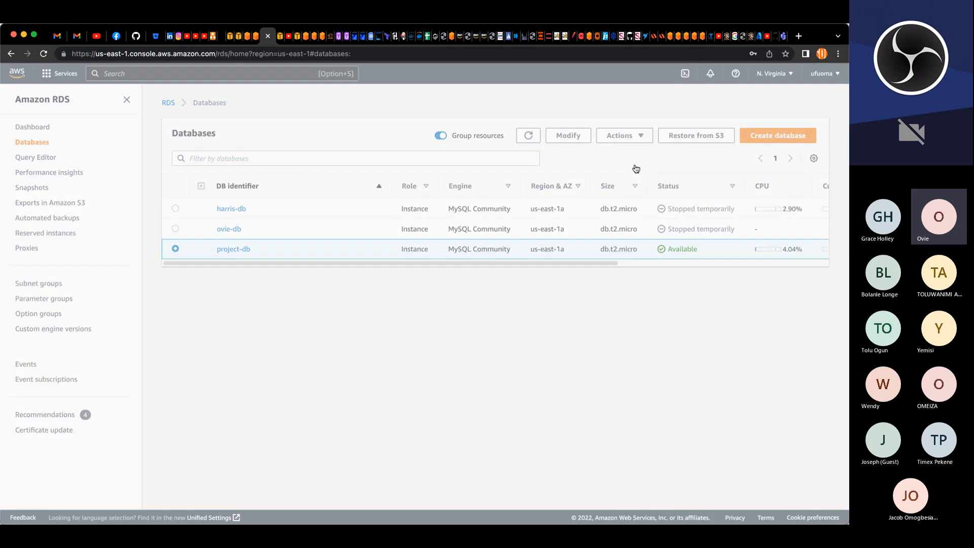
{"action": "left_click", "coordinate": [526, 392]}
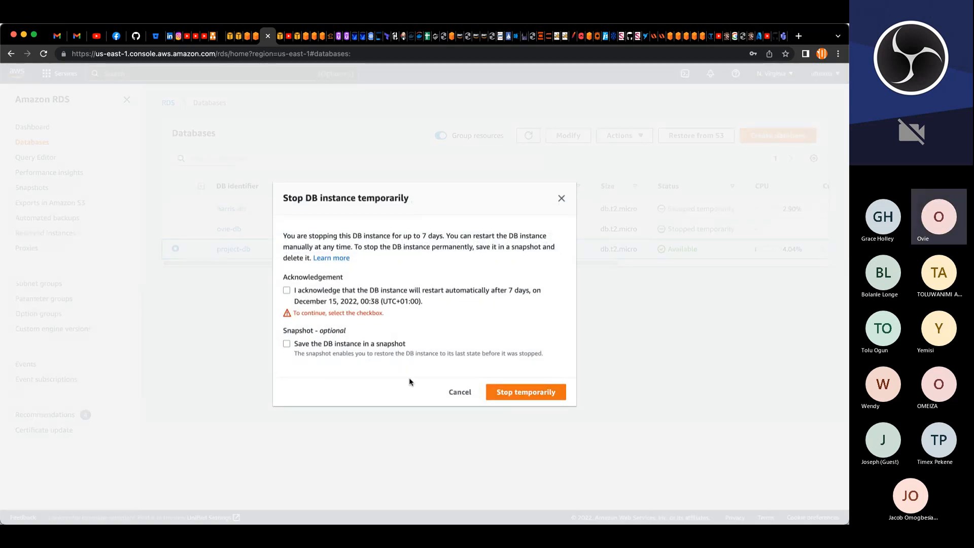
{"action": "left_click", "coordinate": [287, 290]}
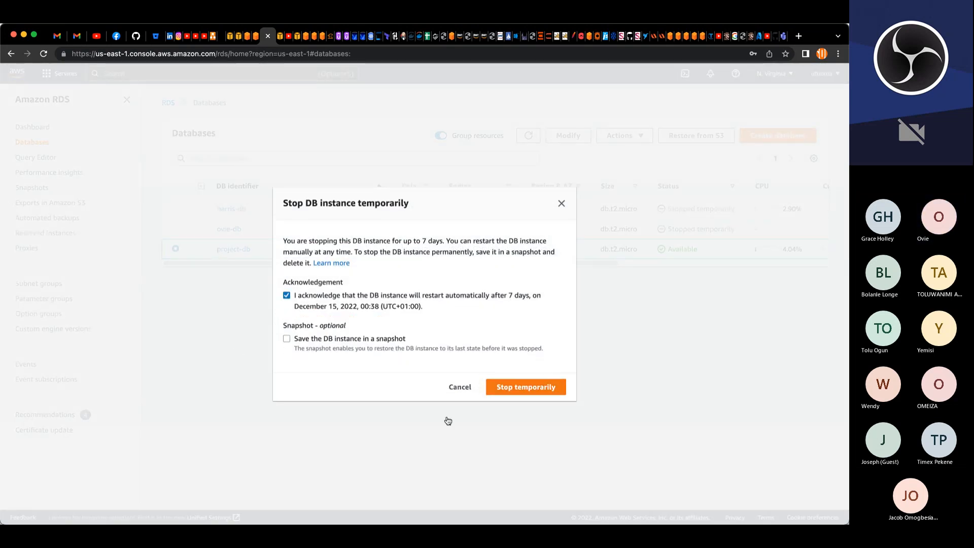
{"action": "left_click", "coordinate": [501, 393]}
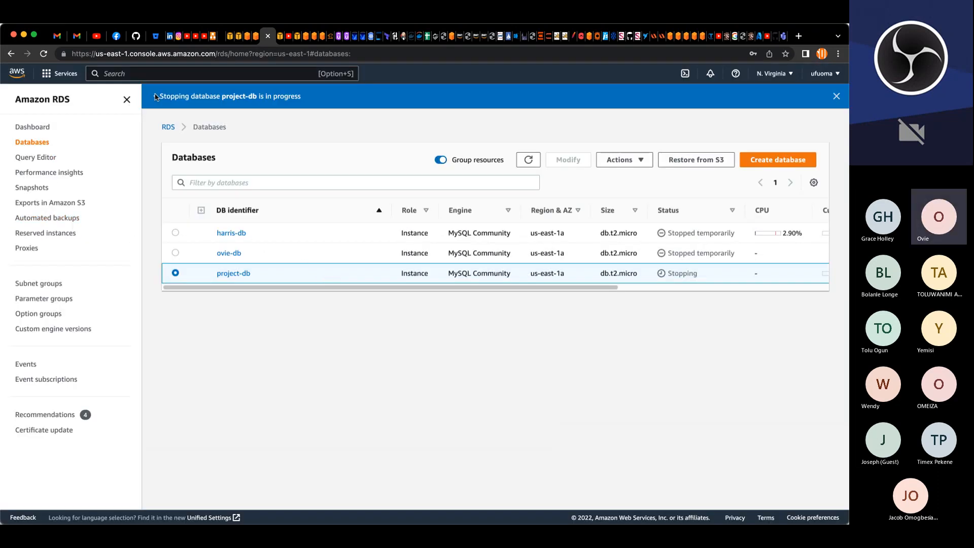
Step: Delete the project-ngw NAT gateway, confirming with the word delete
{"action": "left_click", "coordinate": [230, 36]}
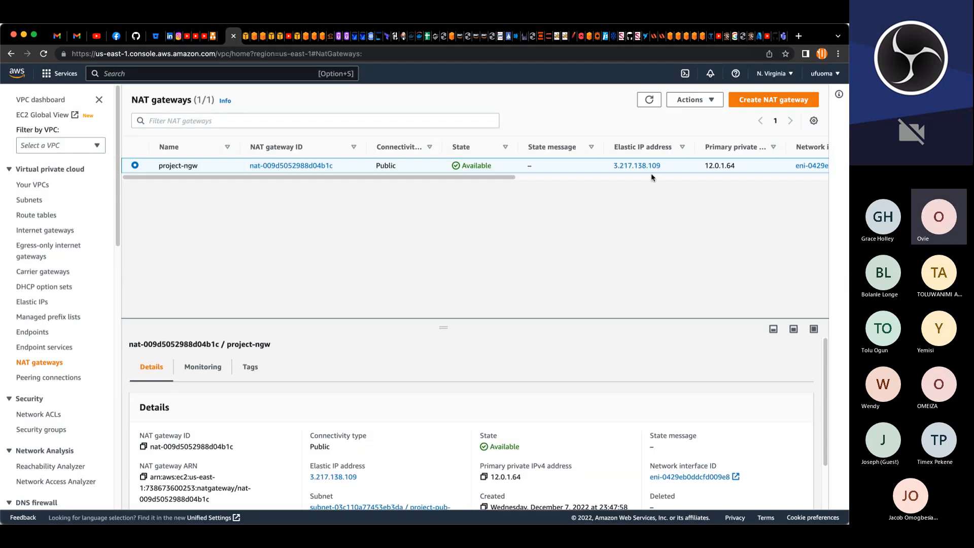
{"action": "left_click", "coordinate": [693, 100]}
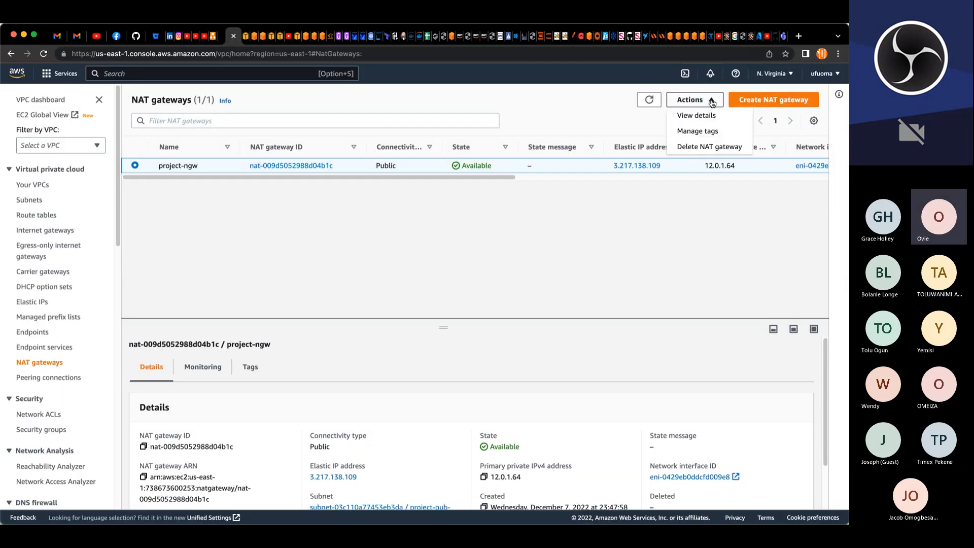
{"action": "left_click", "coordinate": [703, 146]}
{"action": "left_click", "coordinate": [472, 363]}
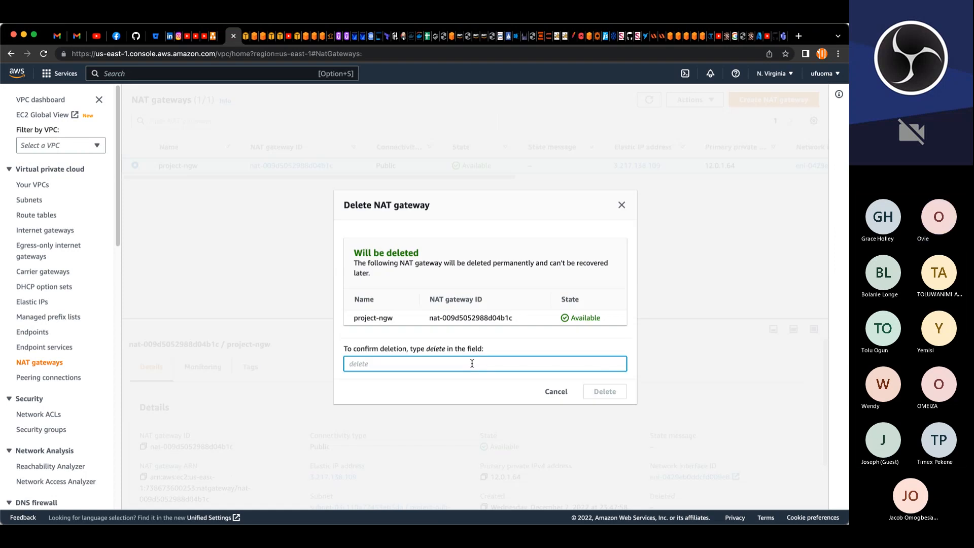
{"action": "type", "text": "delete"}
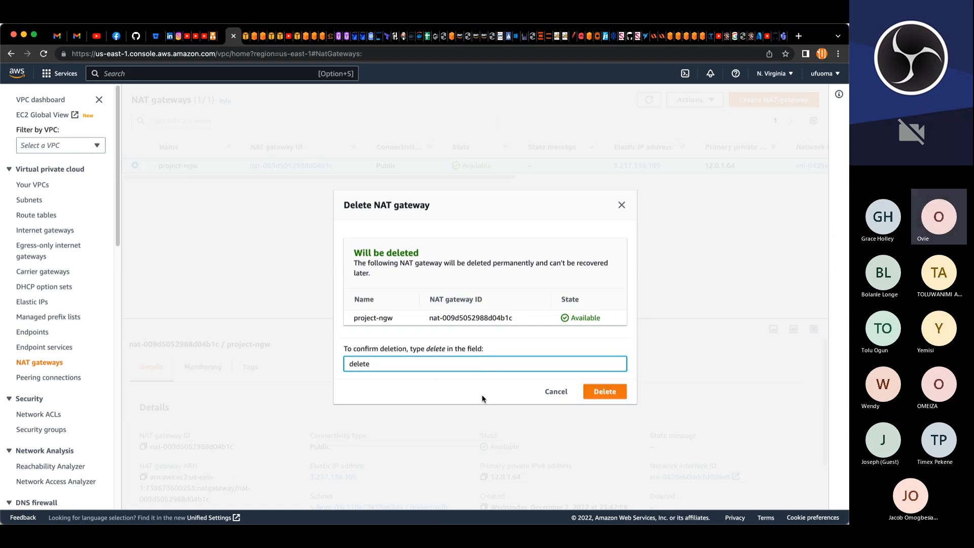
{"action": "left_click", "coordinate": [604, 392]}
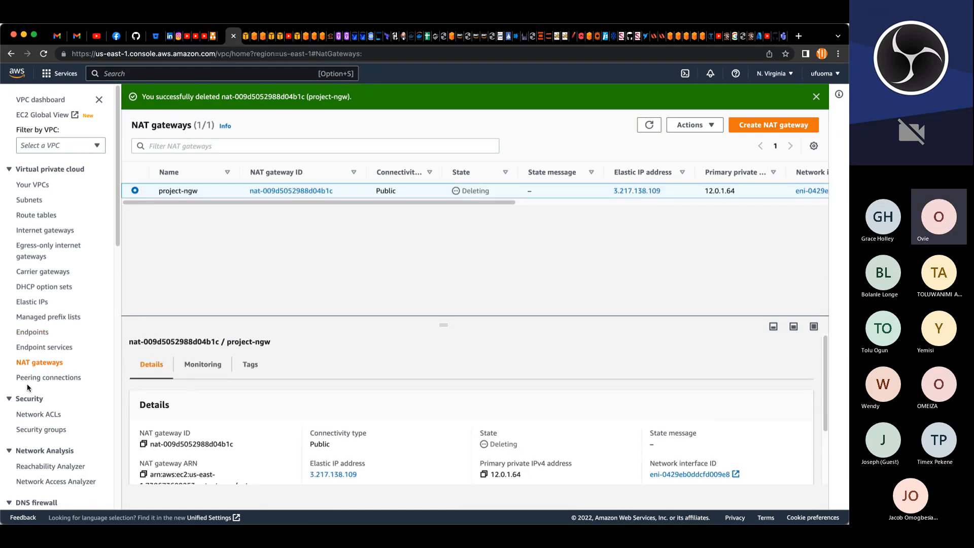
Step: Try to release the elastic IP address 3.217.138.109
{"action": "left_click", "coordinate": [41, 303]}
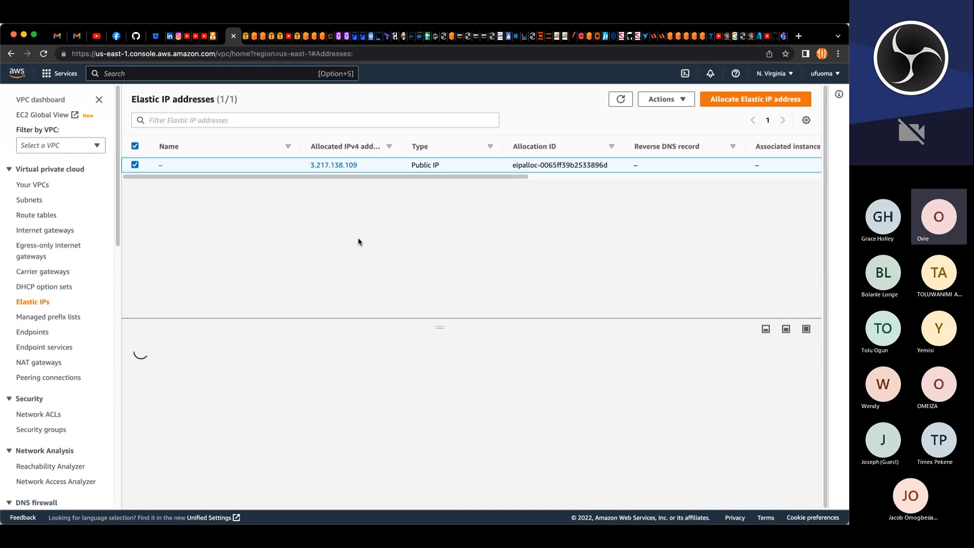
{"action": "left_click", "coordinate": [661, 98]}
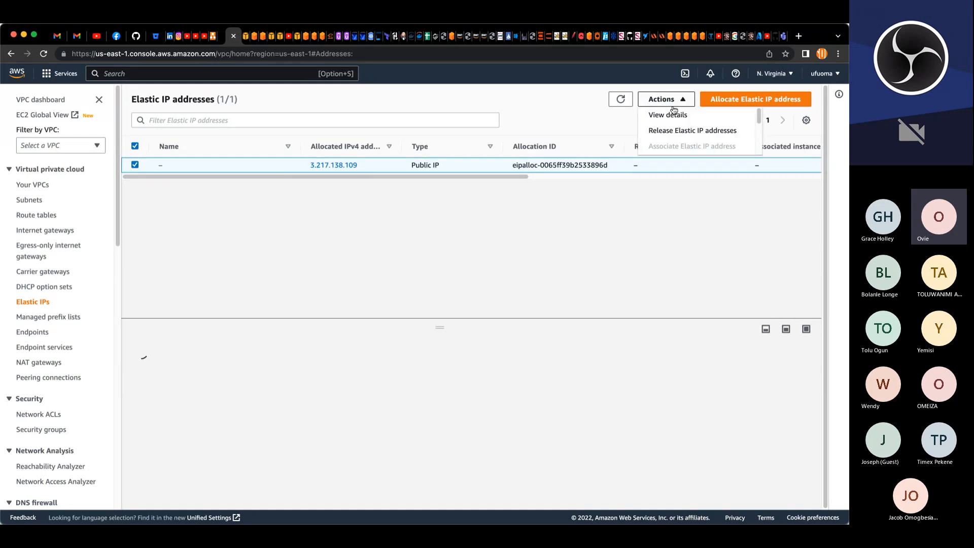
{"action": "left_click", "coordinate": [680, 132]}
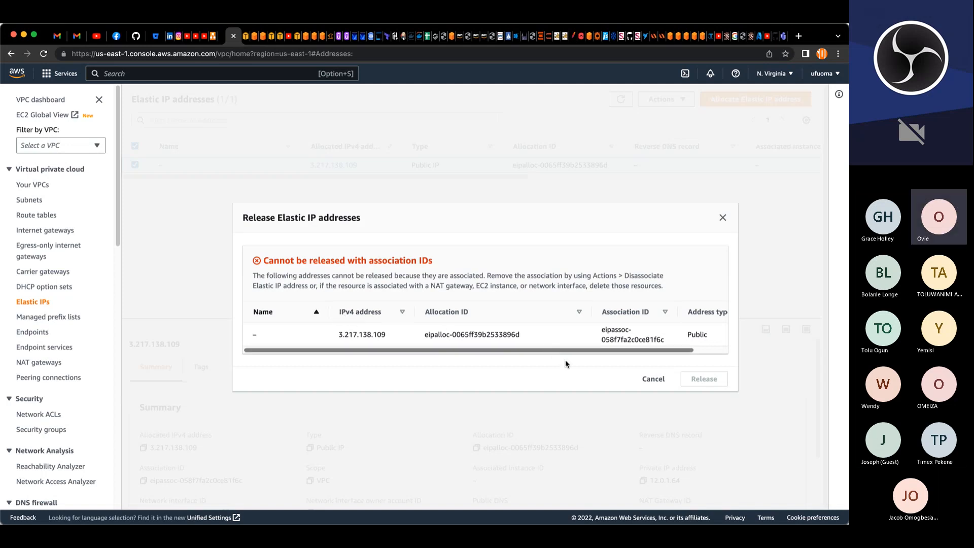
{"action": "left_click", "coordinate": [667, 381]}
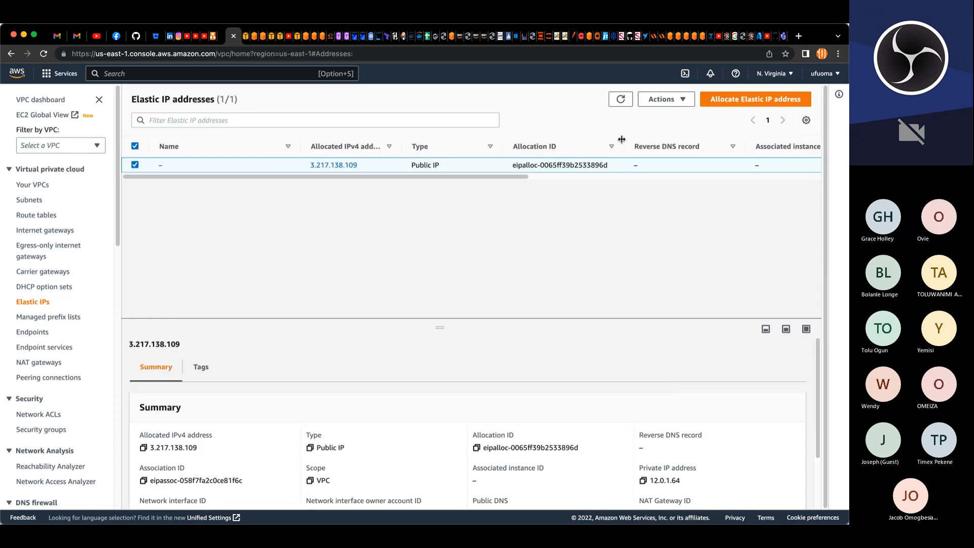
{"action": "left_click", "coordinate": [622, 101]}
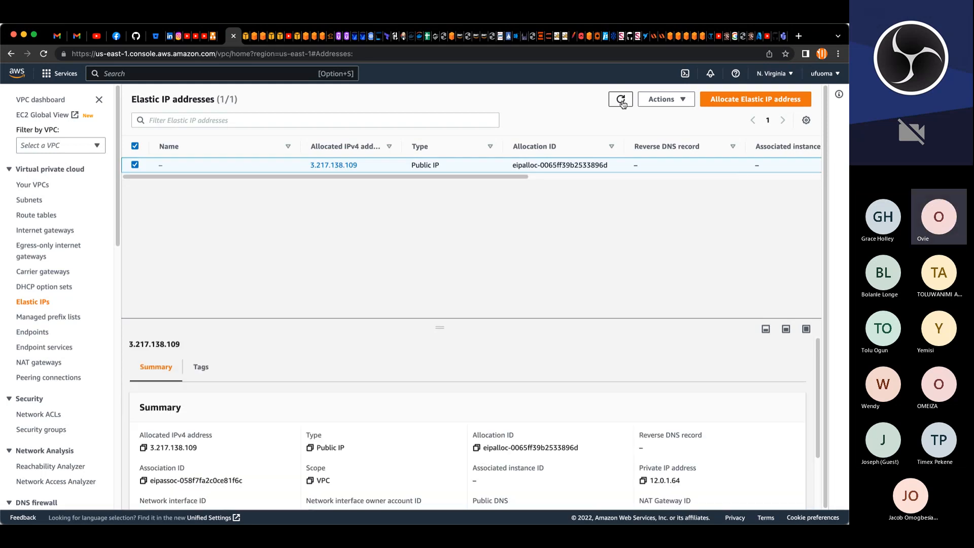
{"action": "left_click", "coordinate": [658, 104]}
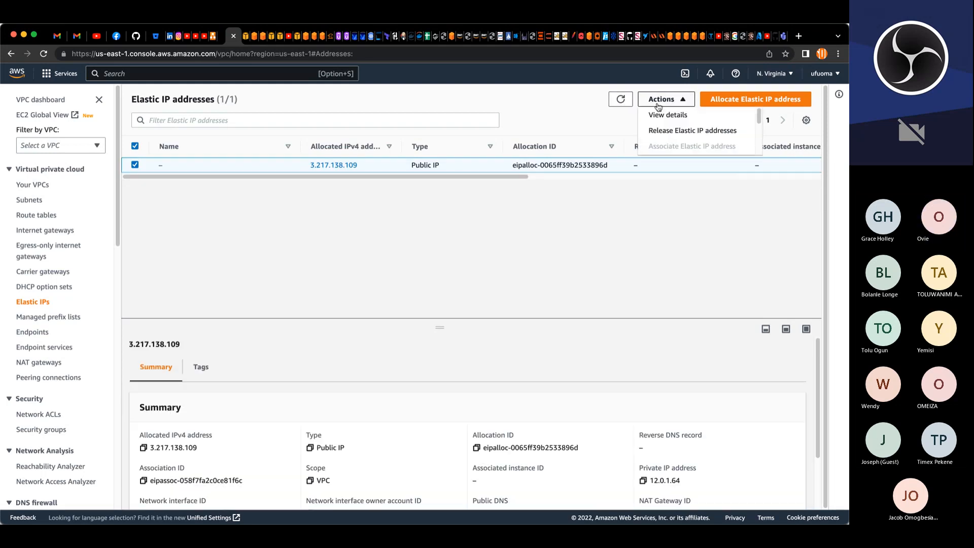
{"action": "left_click", "coordinate": [669, 131]}
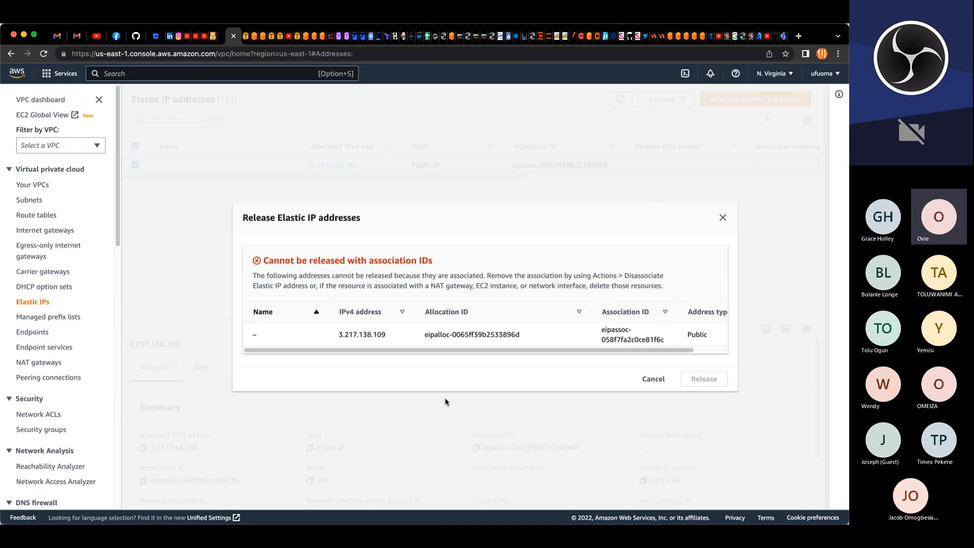
{"action": "left_click_drag", "start_coordinate": [566, 351], "coordinate": [515, 354]}
{"action": "left_click", "coordinate": [47, 216]}
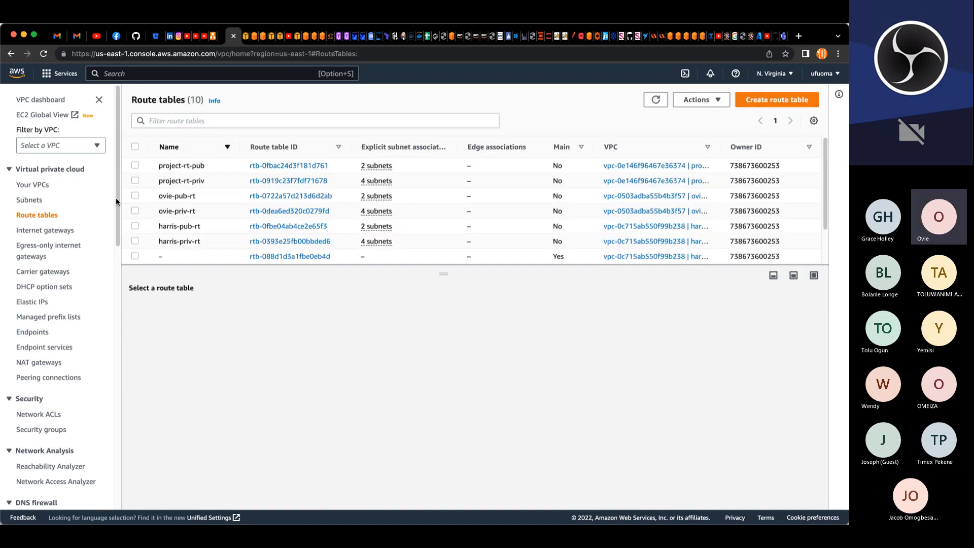
{"action": "left_click", "coordinate": [135, 165]}
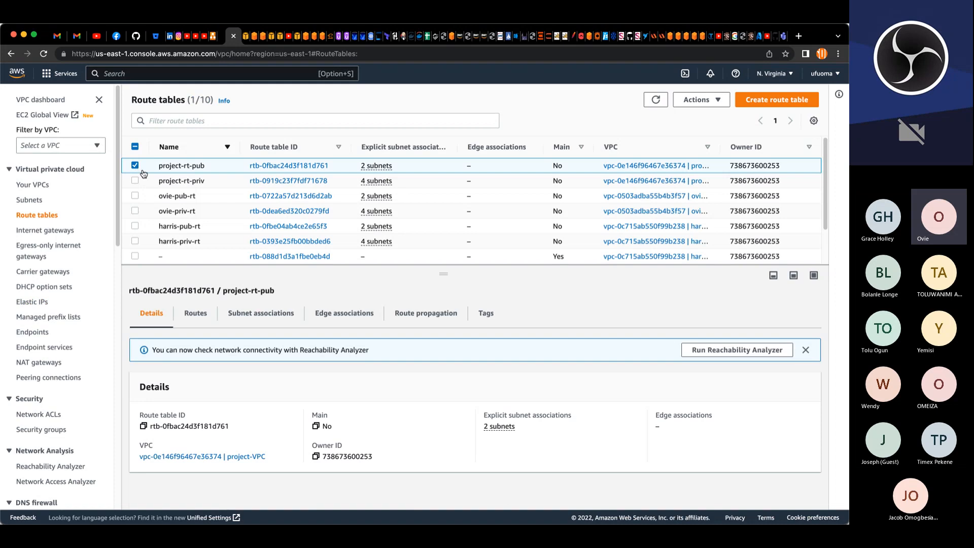
{"action": "left_click", "coordinate": [202, 318]}
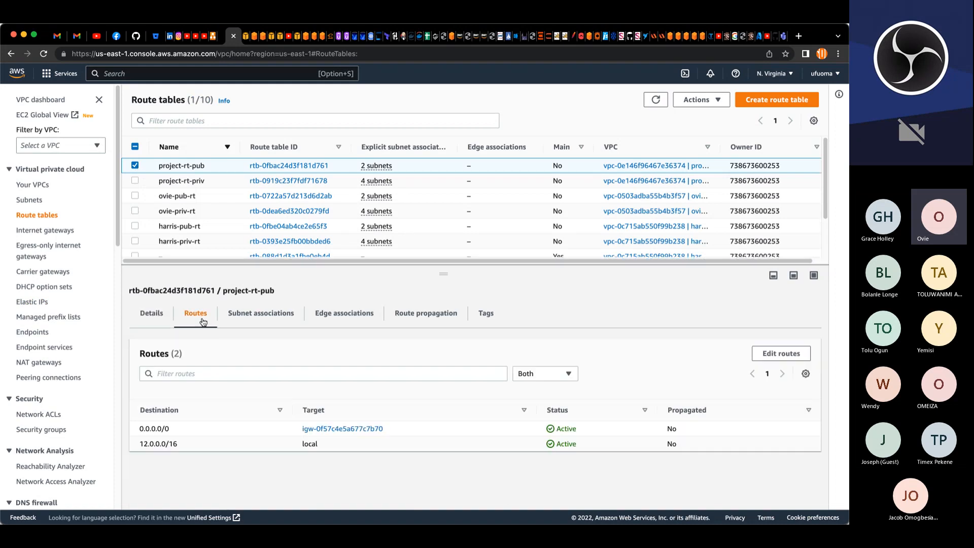
{"action": "left_click", "coordinate": [781, 353]}
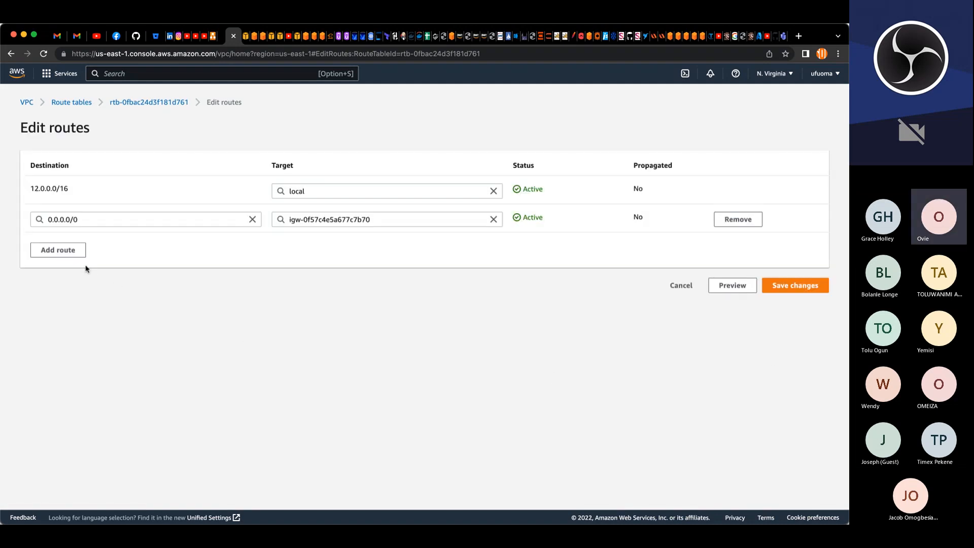
{"action": "left_click", "coordinate": [76, 252]}
{"action": "left_click", "coordinate": [98, 247]}
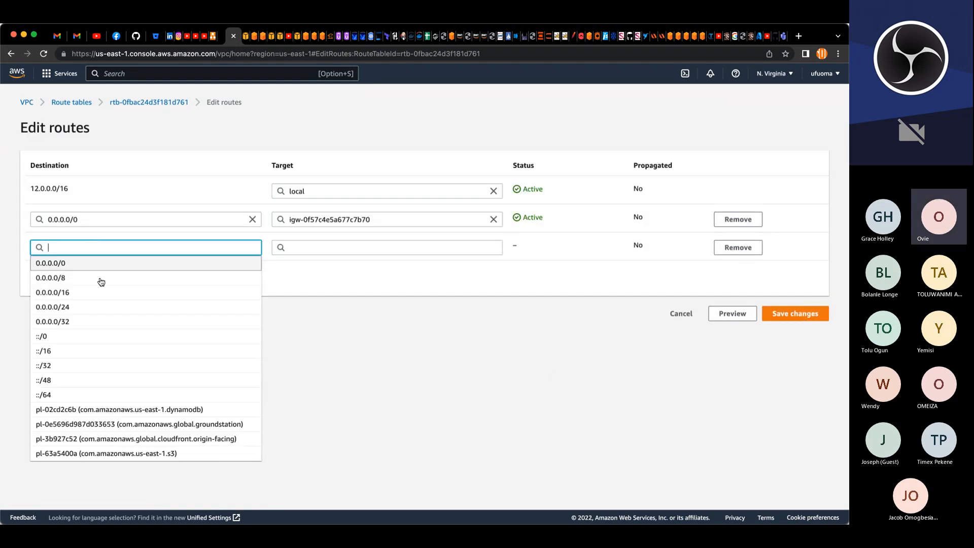
{"action": "left_click", "coordinate": [86, 263]}
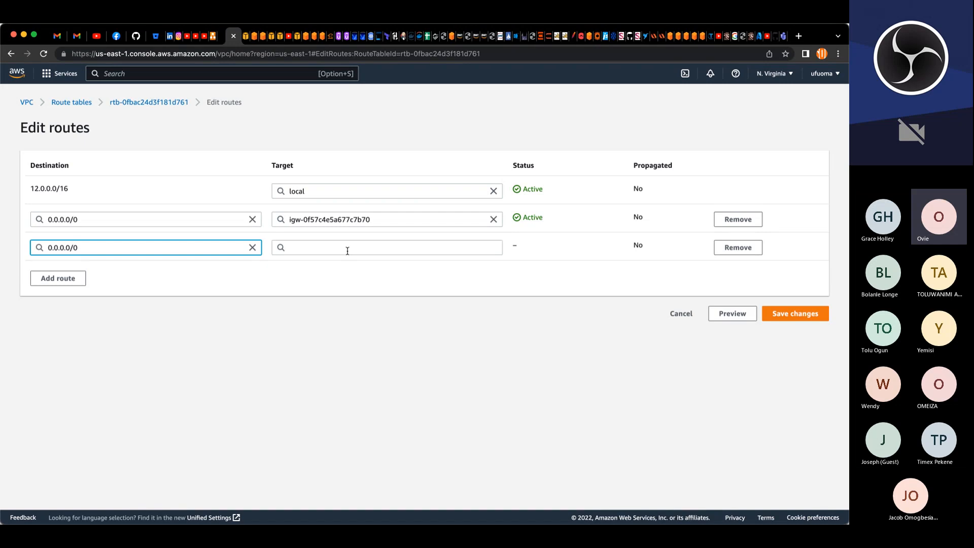
{"action": "left_click", "coordinate": [348, 248]}
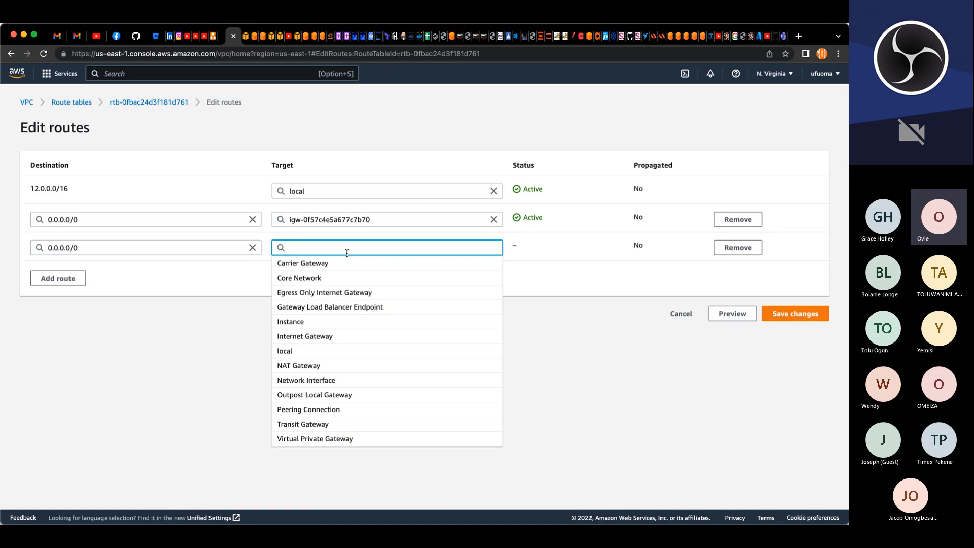
{"action": "left_click", "coordinate": [311, 368]}
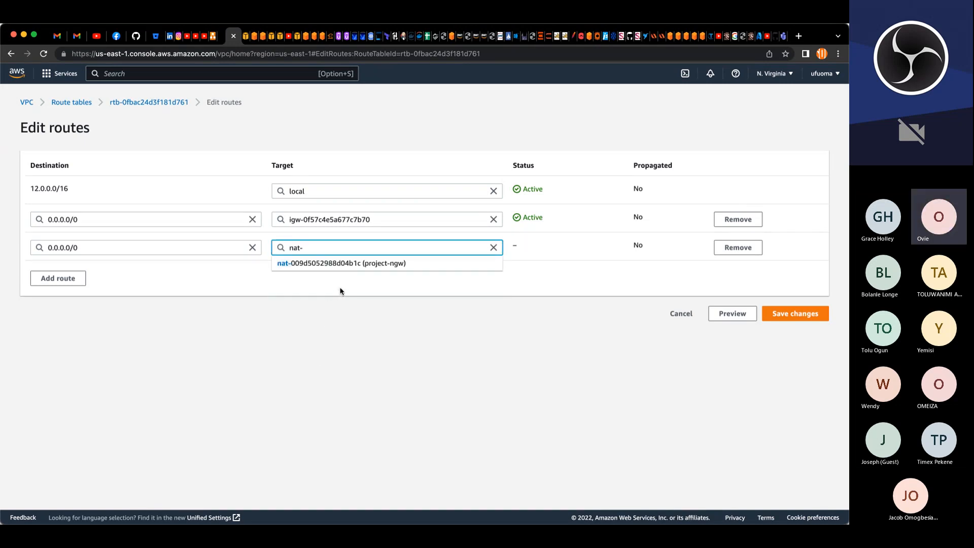
{"action": "left_click", "coordinate": [375, 264]}
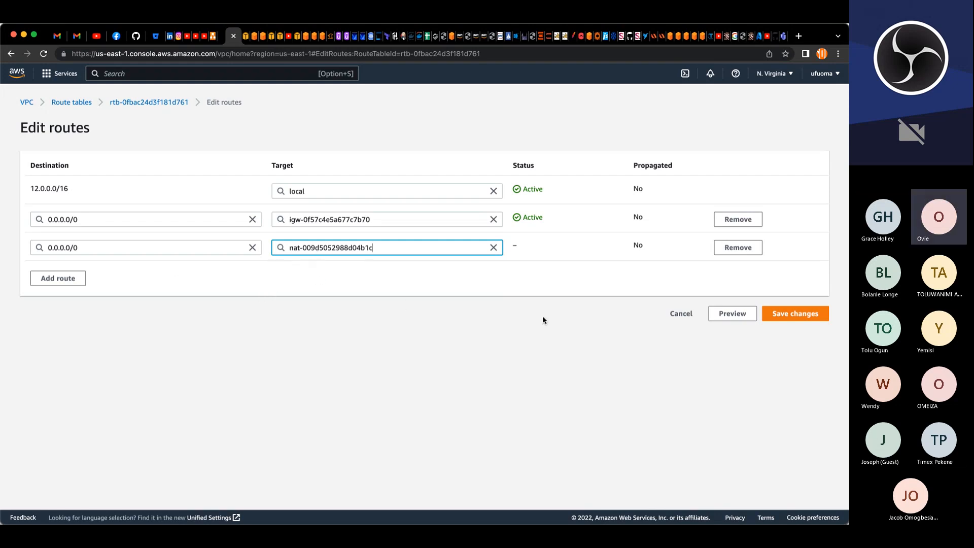
{"action": "left_click", "coordinate": [670, 321]}
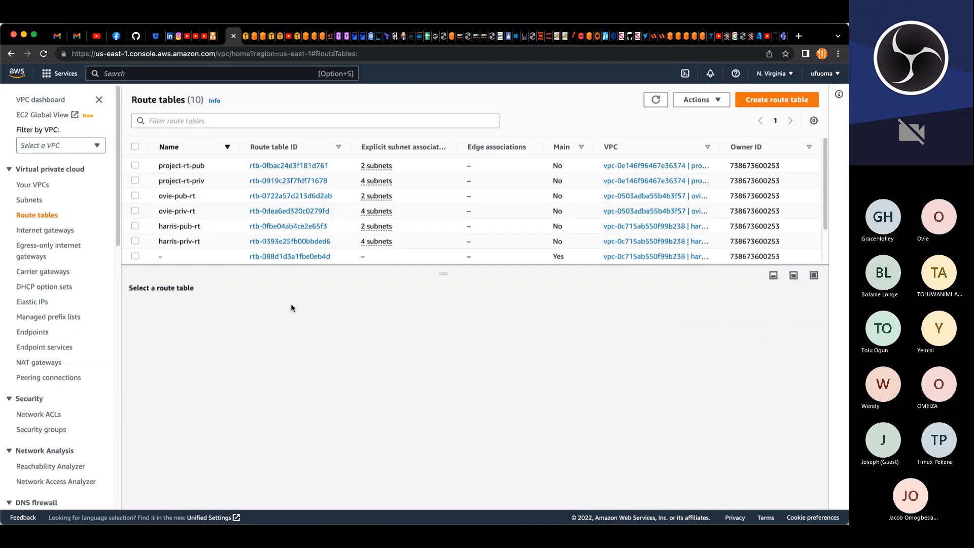
Step: Release the elastic IP address 3.217.138.109 once the NAT gateway is deleted
{"action": "left_click", "coordinate": [59, 365]}
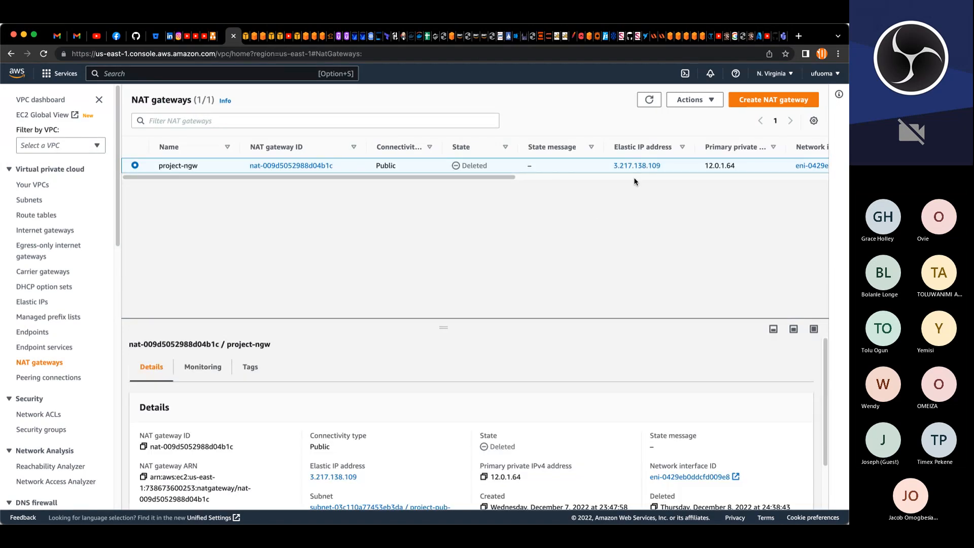
{"action": "left_click", "coordinate": [647, 104]}
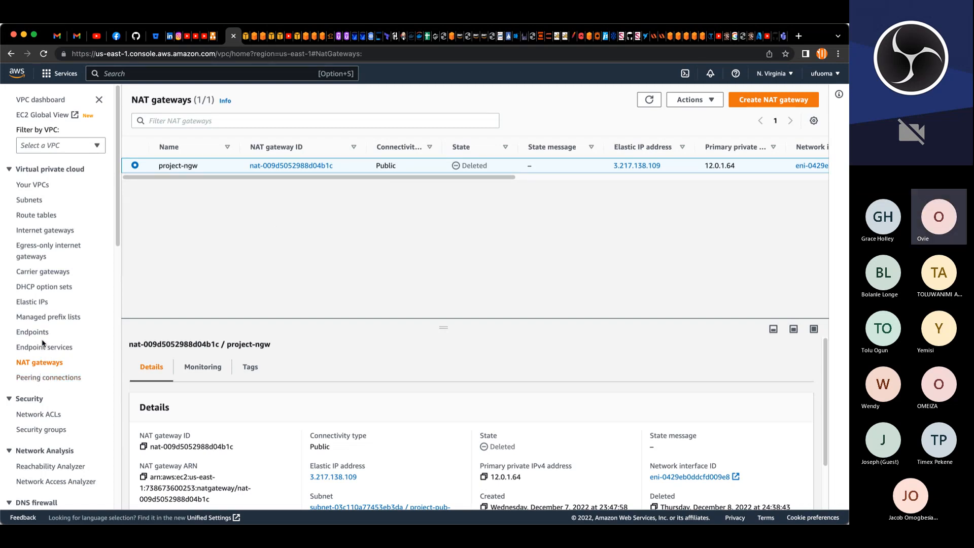
{"action": "left_click", "coordinate": [44, 304]}
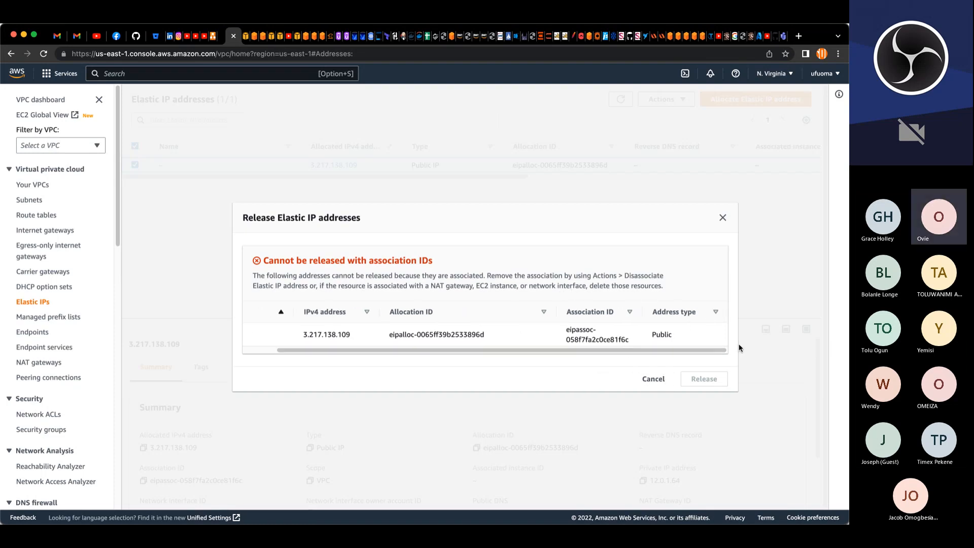
{"action": "left_click", "coordinate": [723, 217]}
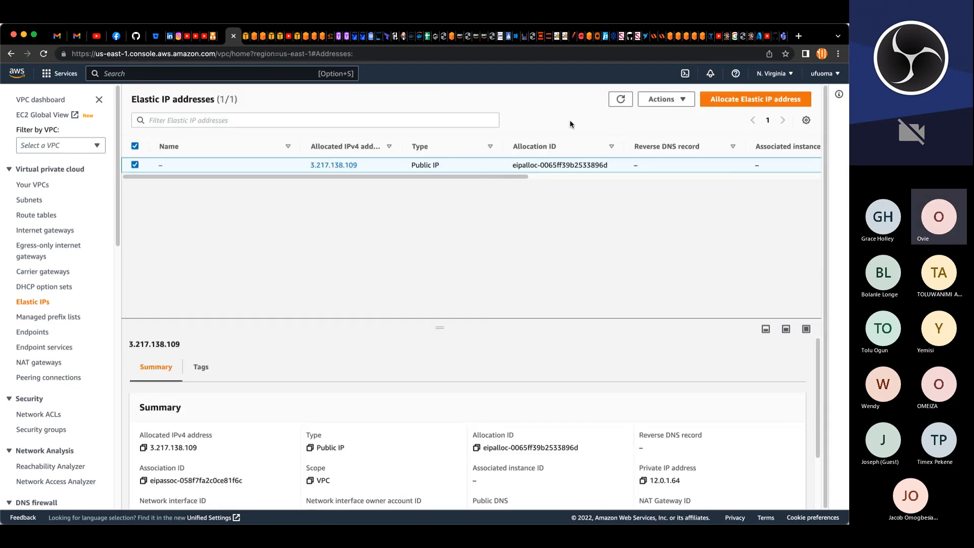
{"action": "left_click", "coordinate": [627, 101]}
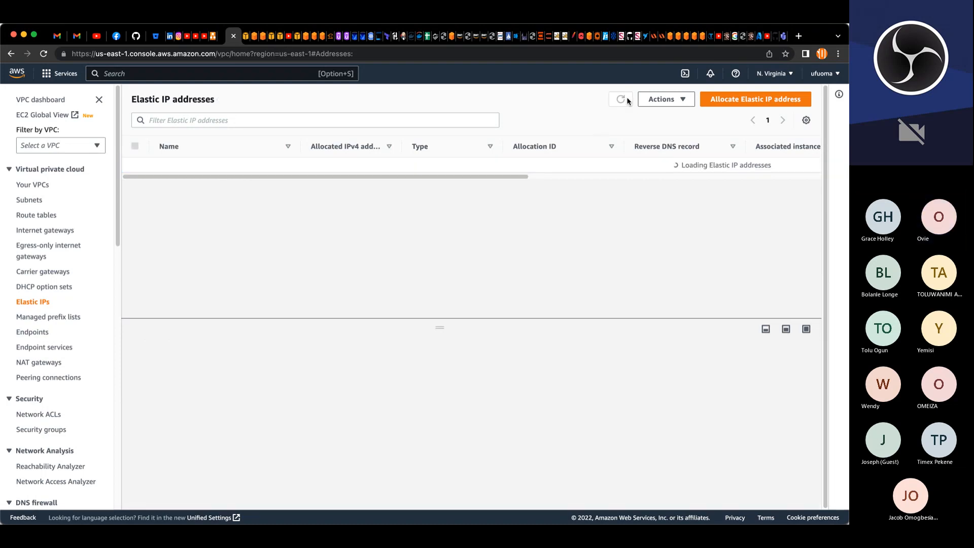
{"action": "left_click", "coordinate": [685, 104]}
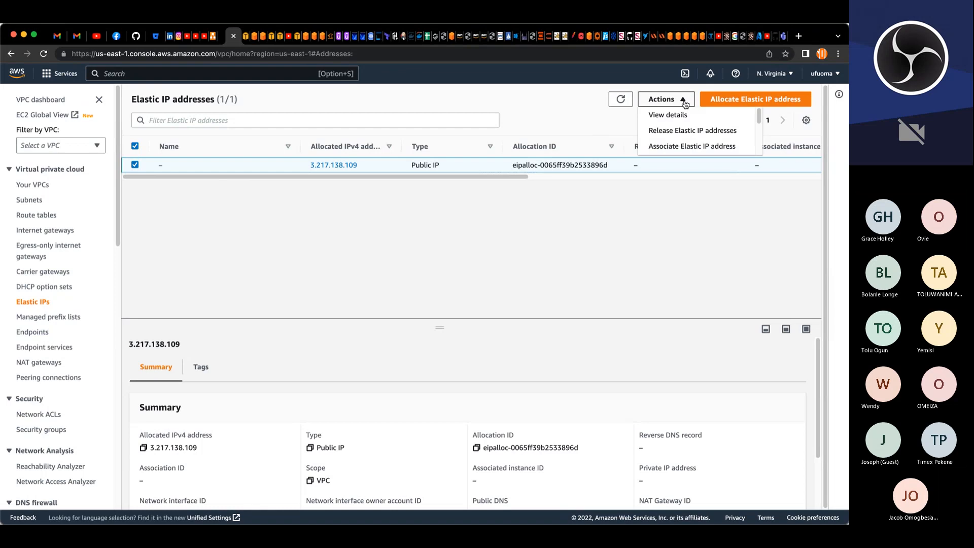
{"action": "left_click", "coordinate": [681, 129]}
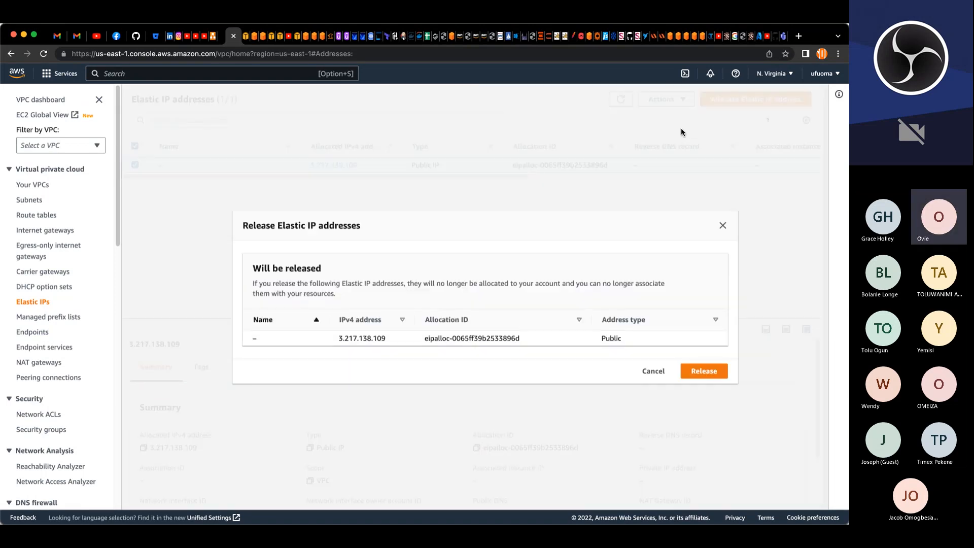
{"action": "left_click", "coordinate": [697, 370]}
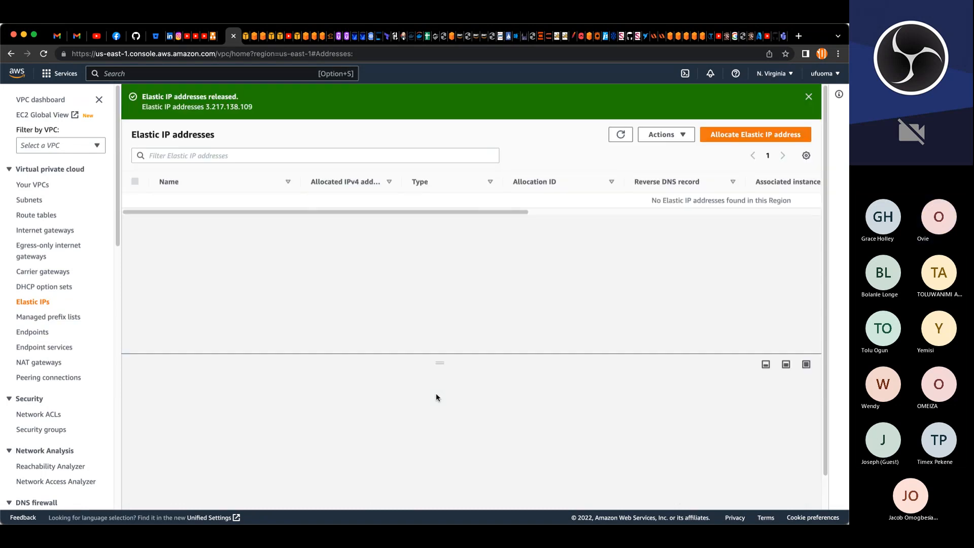
{"action": "left_click", "coordinate": [808, 98]}
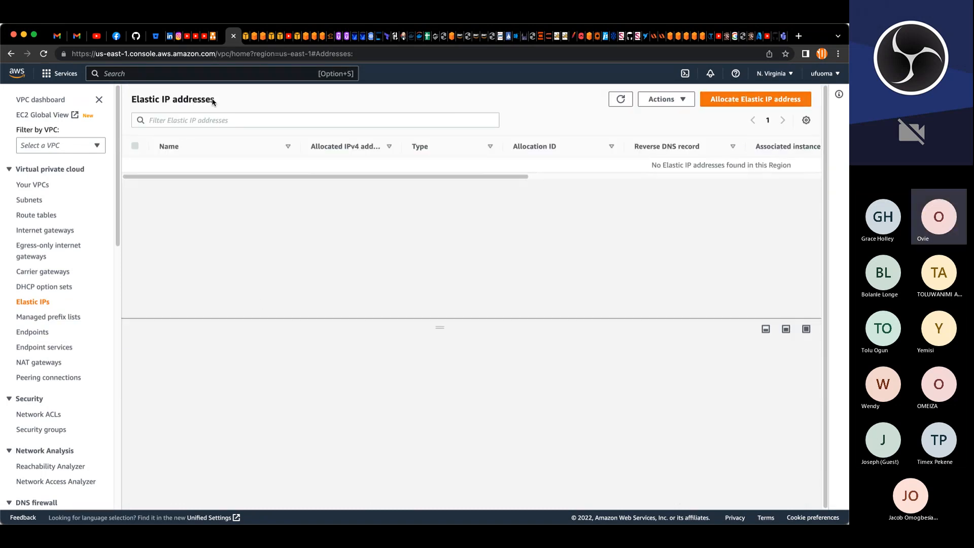
Step: Review the open ACM certificates, KMS keys and EFS access points pages
{"action": "left_click", "coordinate": [245, 37]}
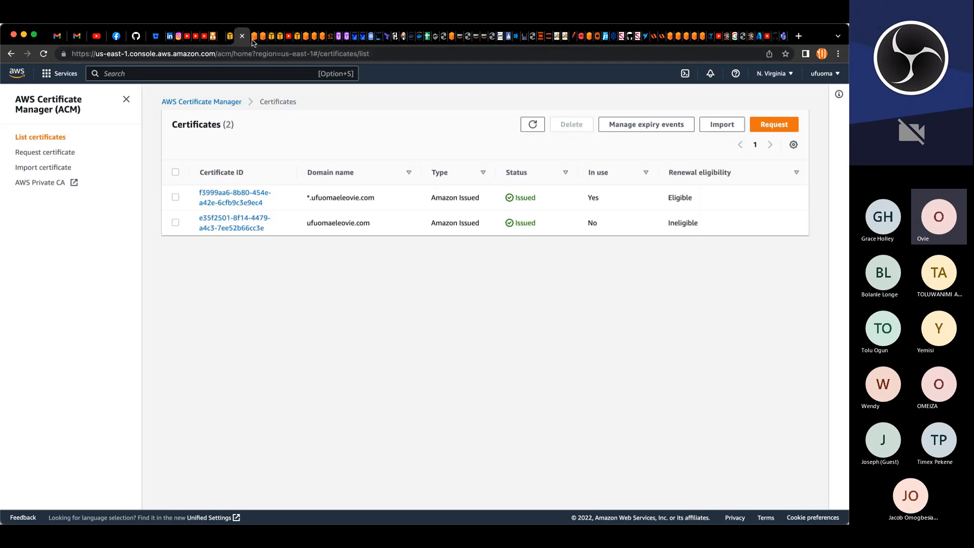
{"action": "left_click", "coordinate": [255, 40]}
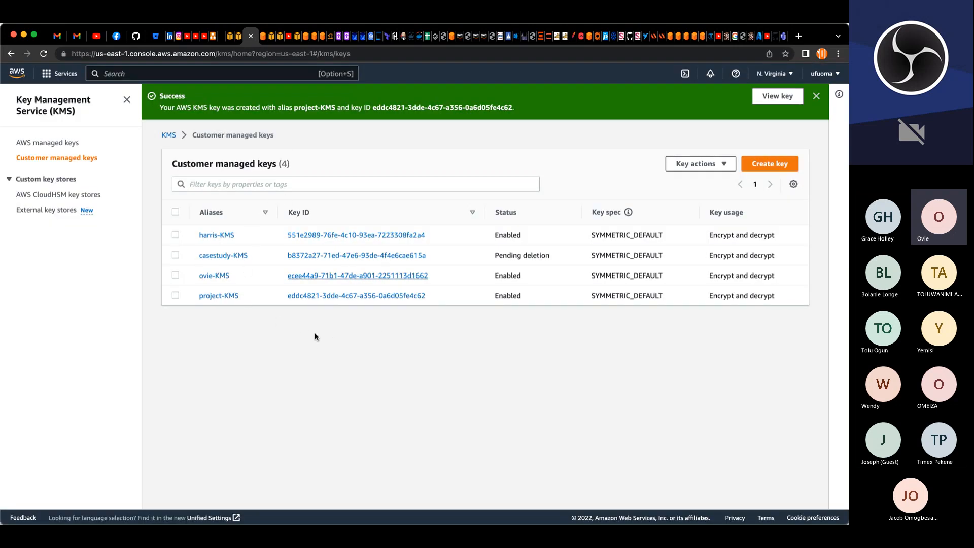
{"action": "left_click", "coordinate": [263, 37]}
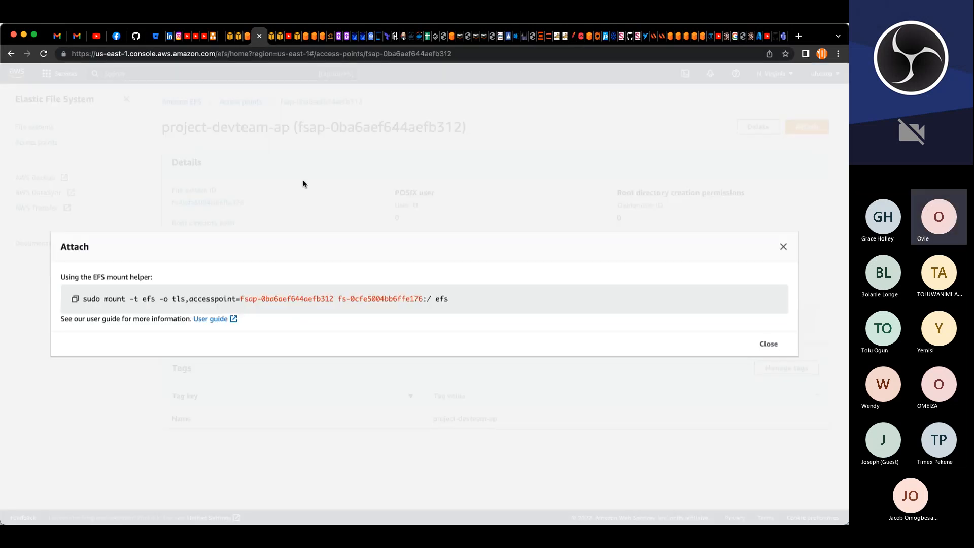
{"action": "left_click", "coordinate": [783, 246]}
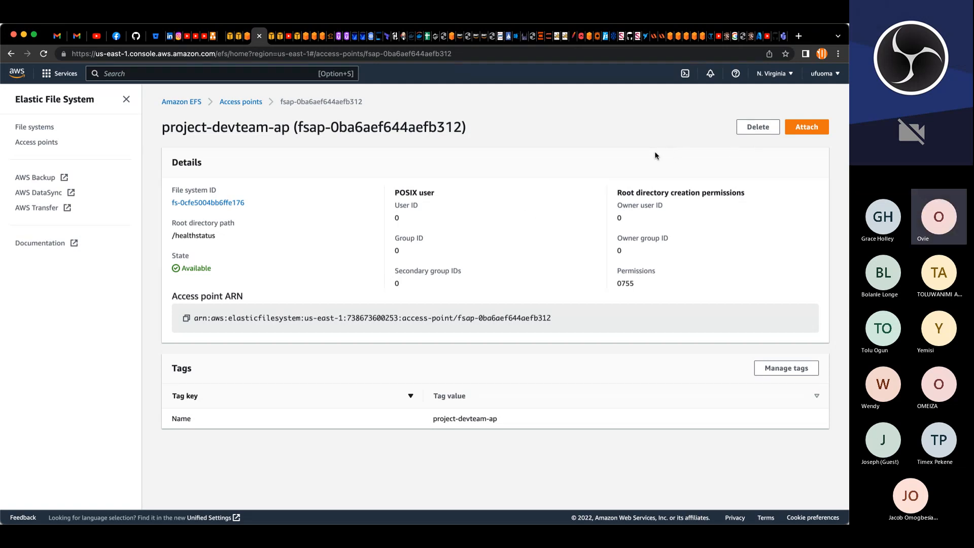
{"action": "left_click", "coordinate": [35, 144]}
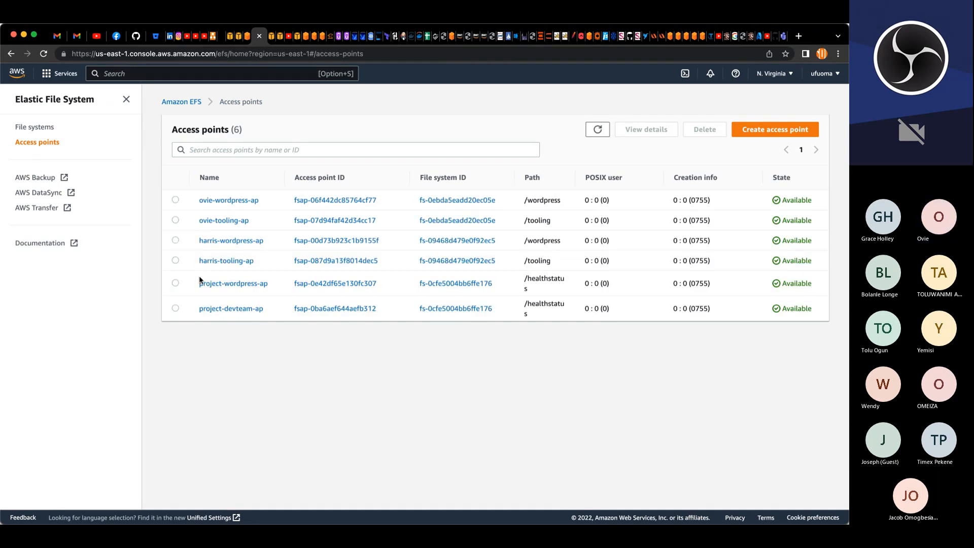
{"action": "left_click", "coordinate": [175, 283]}
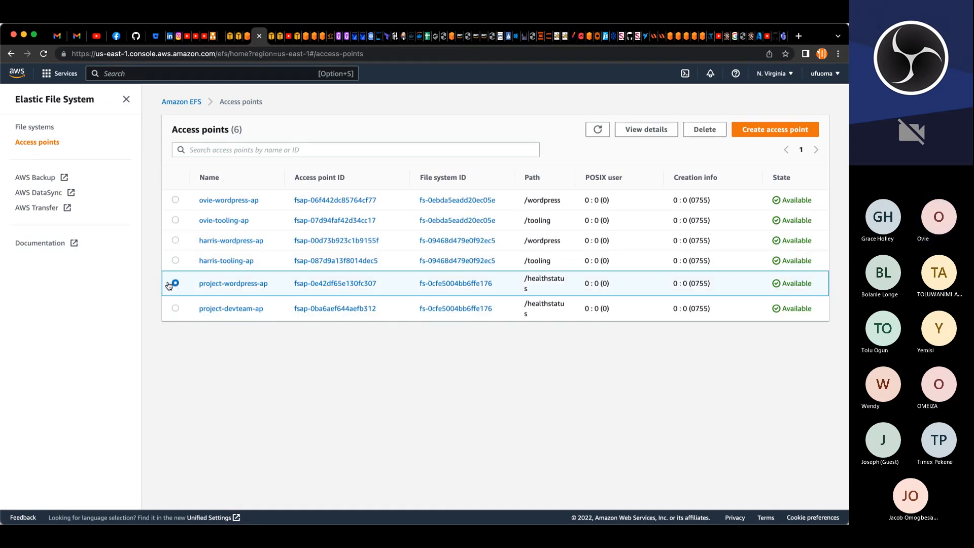
Step: Refresh the RDS databases and EC2 instances lists to check their states
{"action": "left_click", "coordinate": [260, 36]}
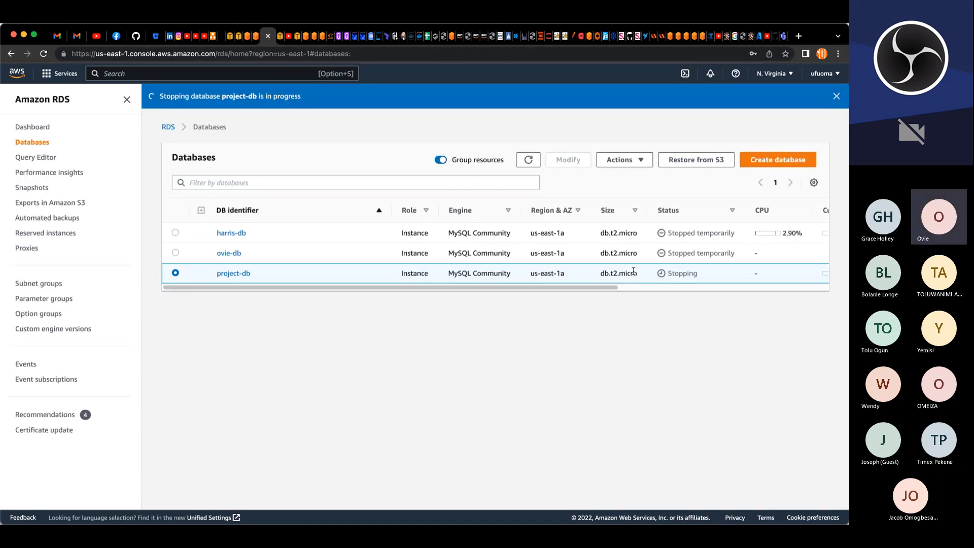
{"action": "left_click", "coordinate": [521, 157]}
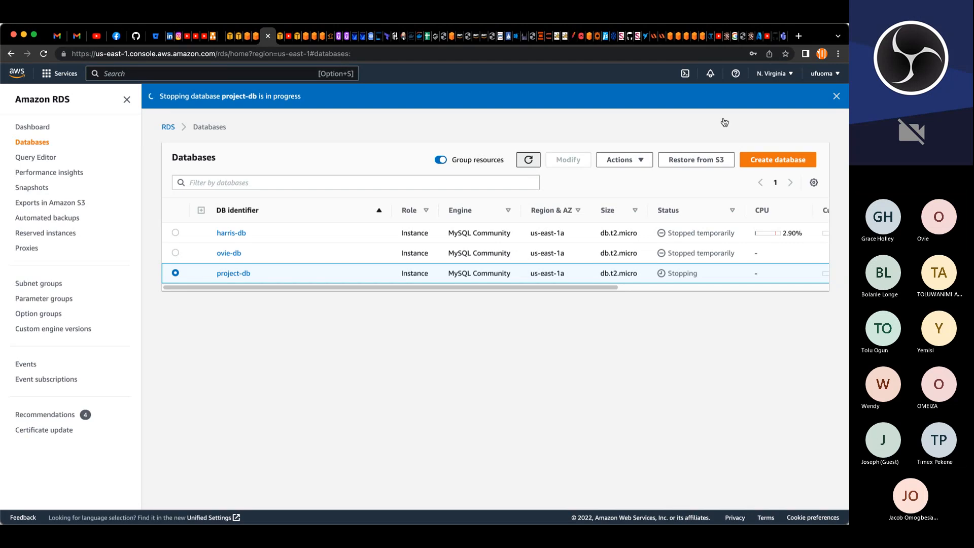
{"action": "left_click", "coordinate": [835, 97]}
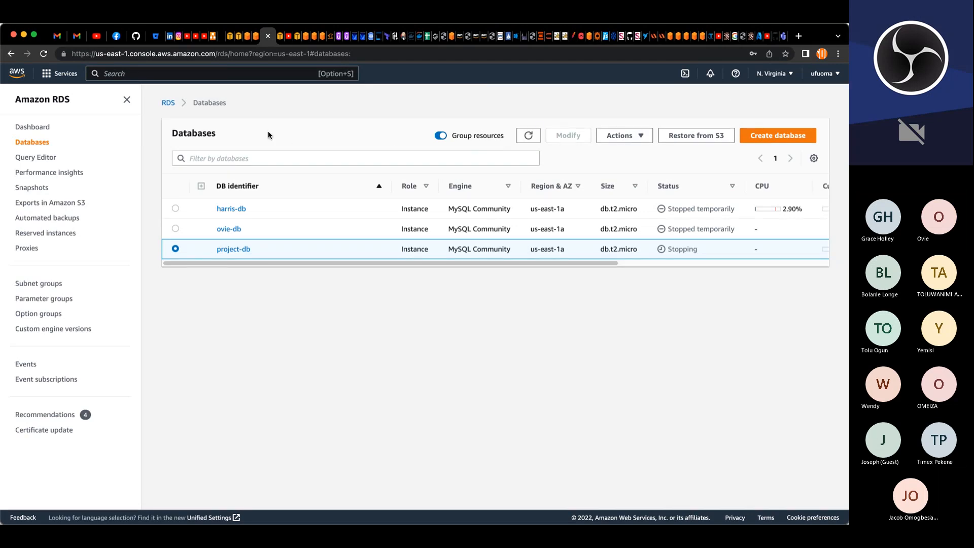
{"action": "left_click", "coordinate": [280, 37]}
{"action": "left_click", "coordinate": [519, 101]}
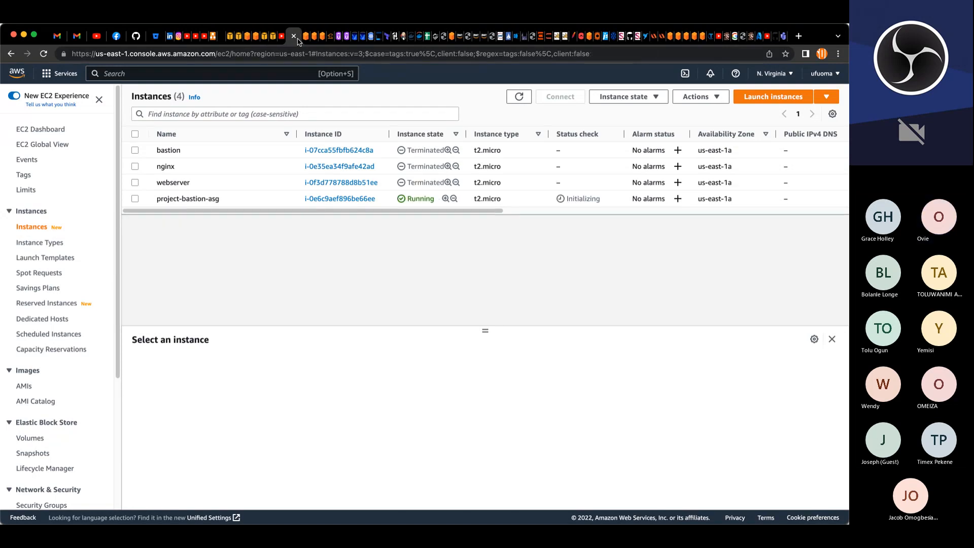
{"action": "left_click", "coordinate": [512, 97]}
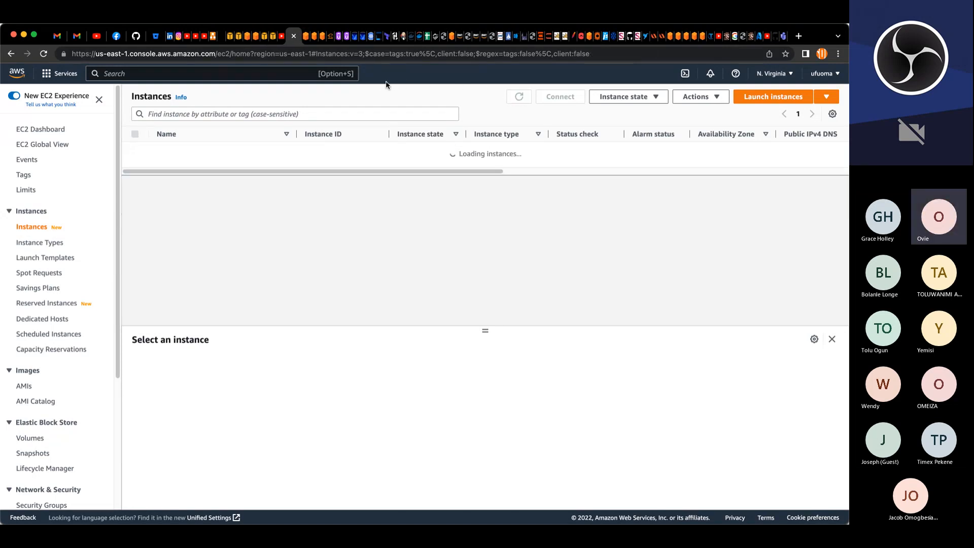
Step: Delete the devteam, wordpress and www A records from the ufuomaeleovie.com hosted zone
{"action": "left_click", "coordinate": [307, 38]}
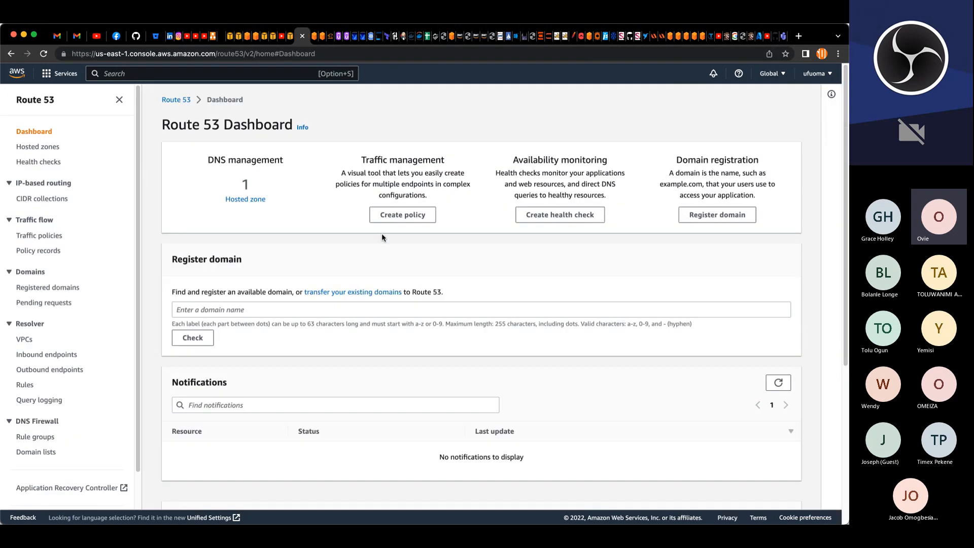
{"action": "left_click", "coordinate": [247, 201]}
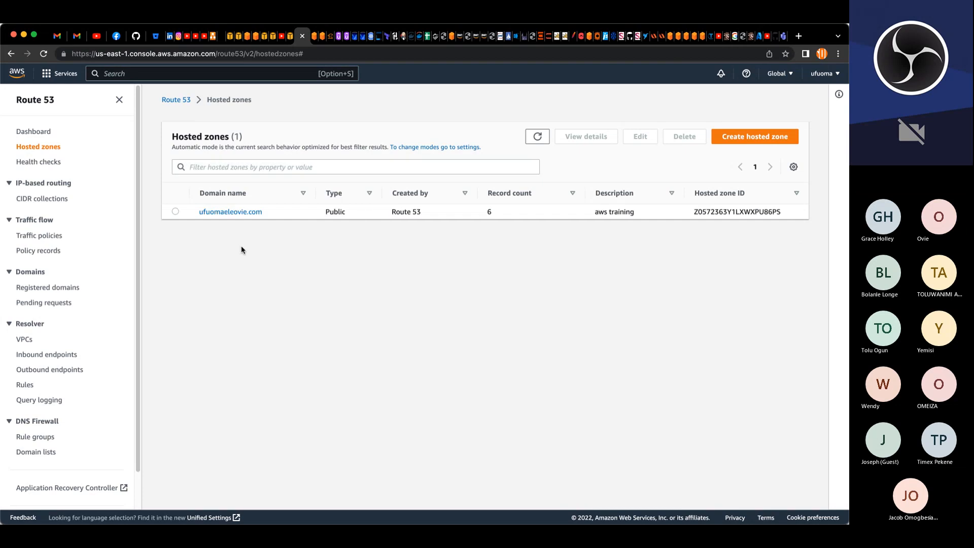
{"action": "left_click", "coordinate": [247, 213]}
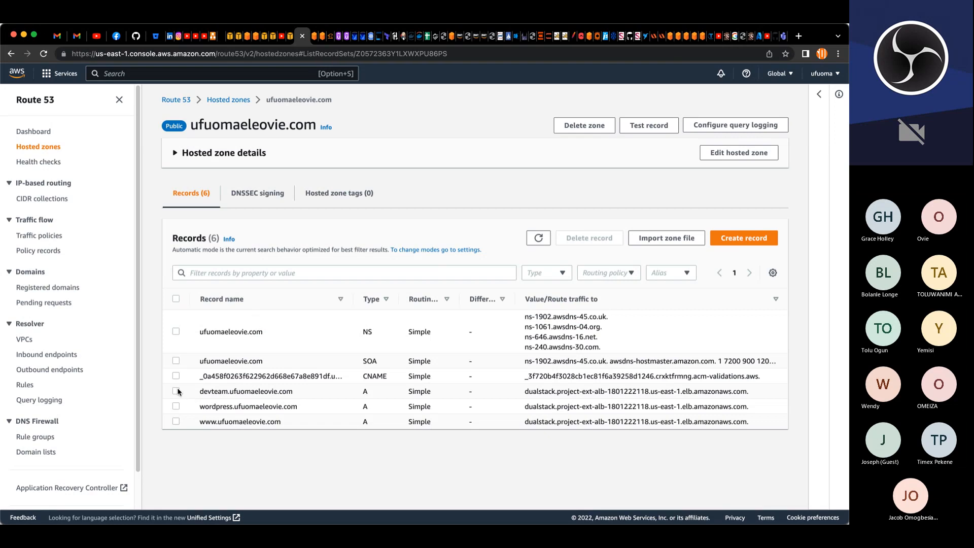
{"action": "left_click", "coordinate": [176, 391]}
{"action": "left_click", "coordinate": [176, 423]}
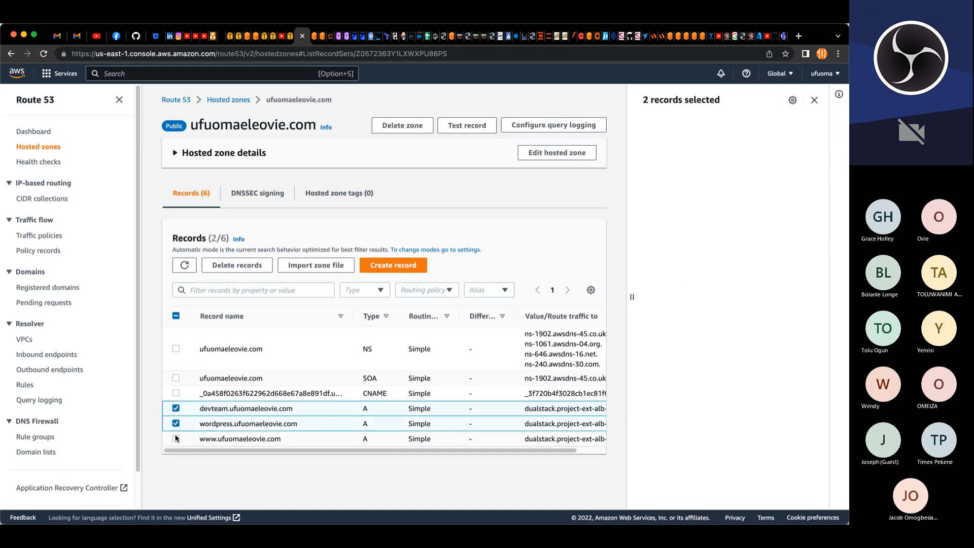
{"action": "left_click", "coordinate": [176, 438]}
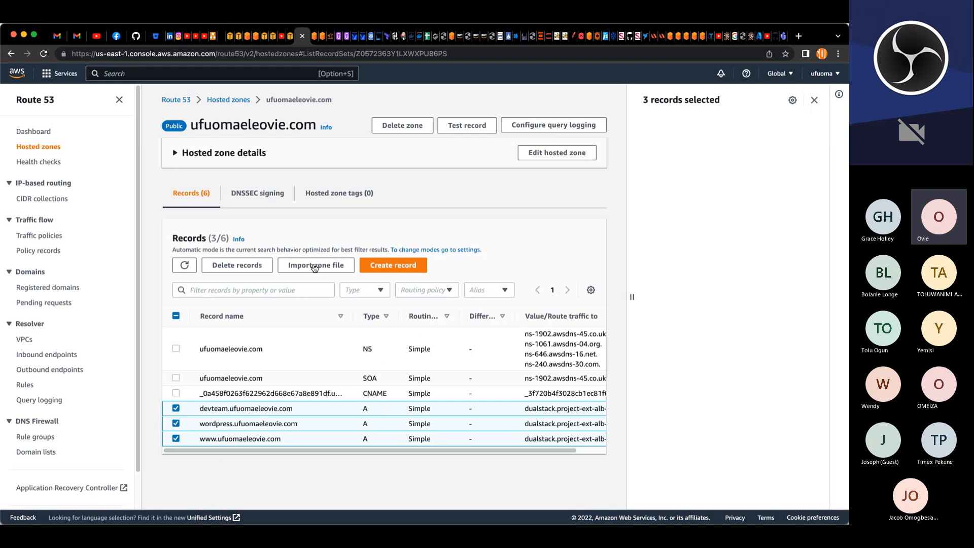
{"action": "left_click", "coordinate": [241, 266]}
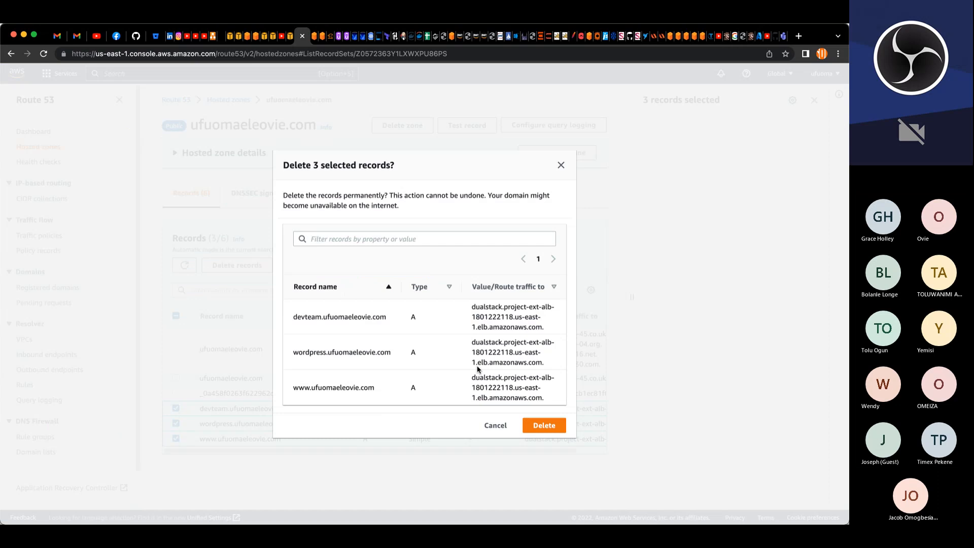
{"action": "left_click", "coordinate": [538, 425]}
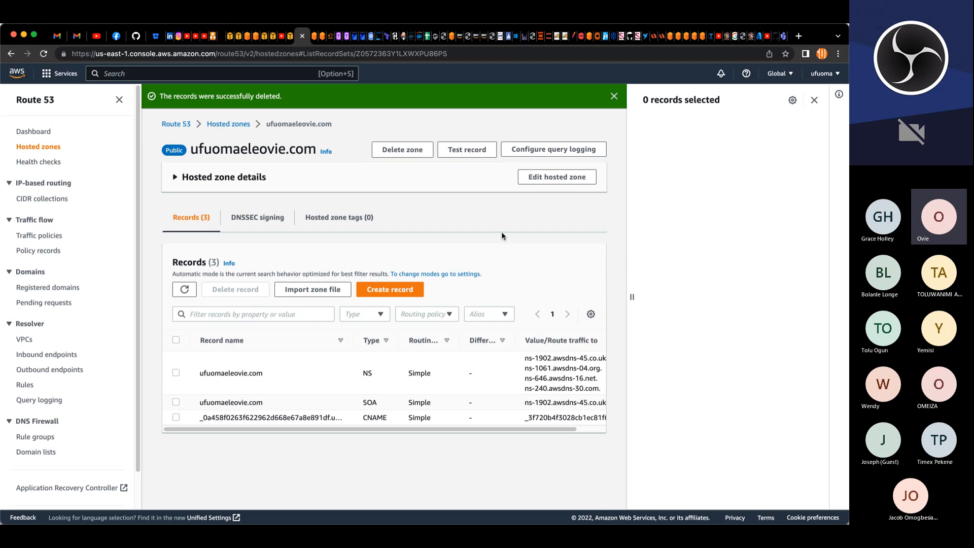
{"action": "left_click", "coordinate": [815, 100]}
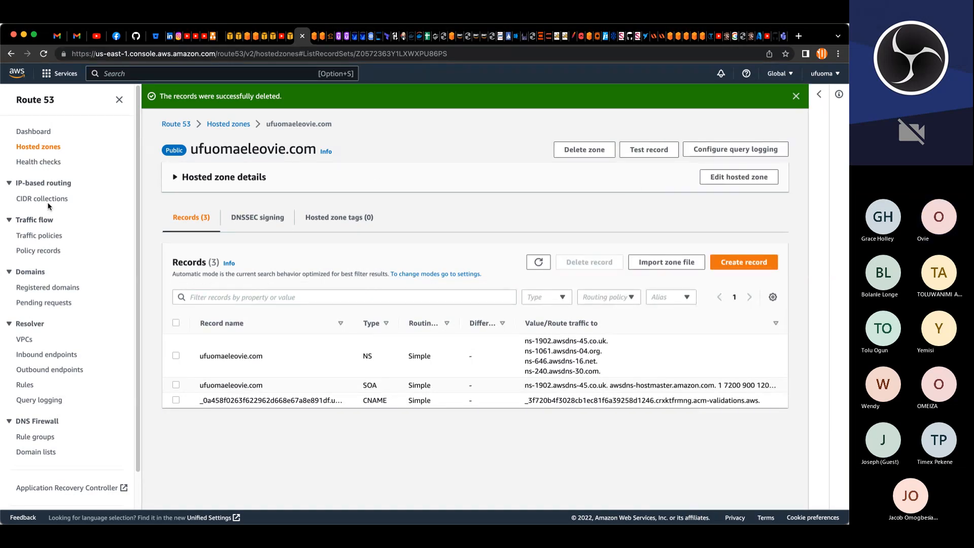
Step: Return to the hosted zones list and dismiss the deletion notice to check the zone's record count
{"action": "left_click", "coordinate": [49, 148]}
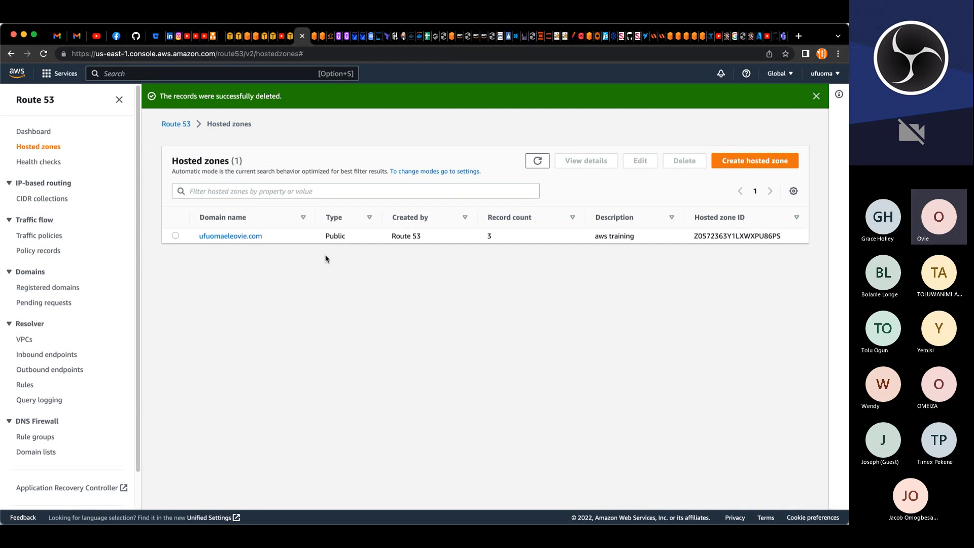
{"action": "left_click", "coordinate": [821, 97]}
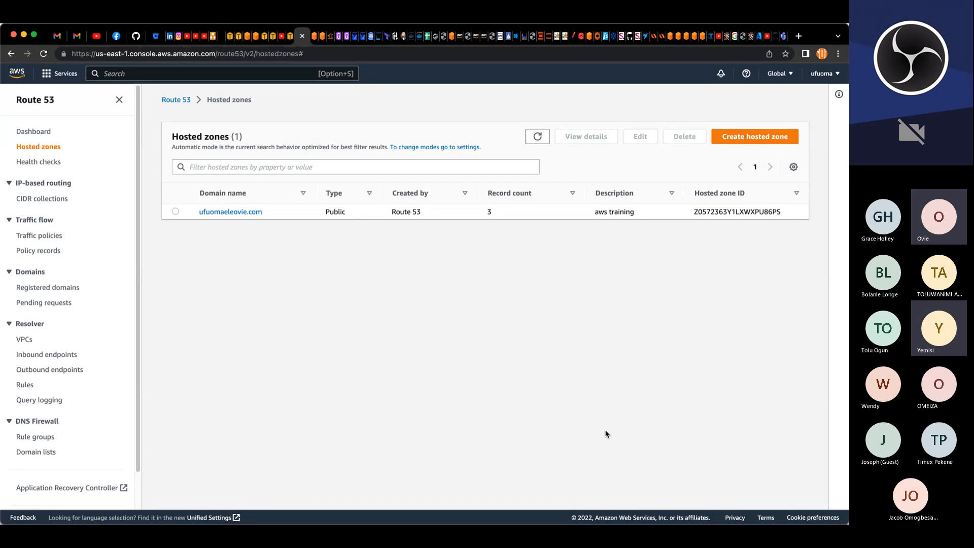
{"action": "left_click", "coordinate": [403, 518]}
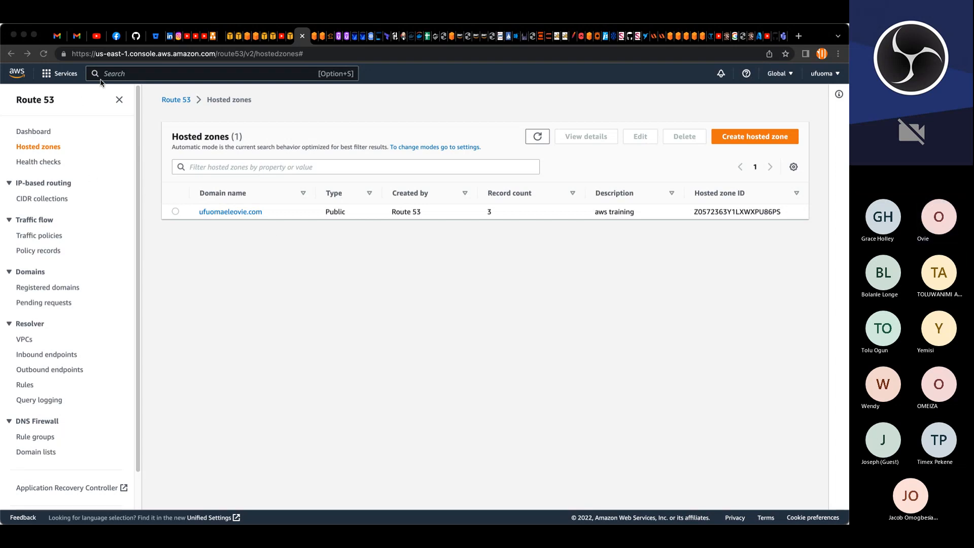
Step: Open the EC2 security groups list and filter it by the text project
{"action": "left_click", "coordinate": [289, 37]}
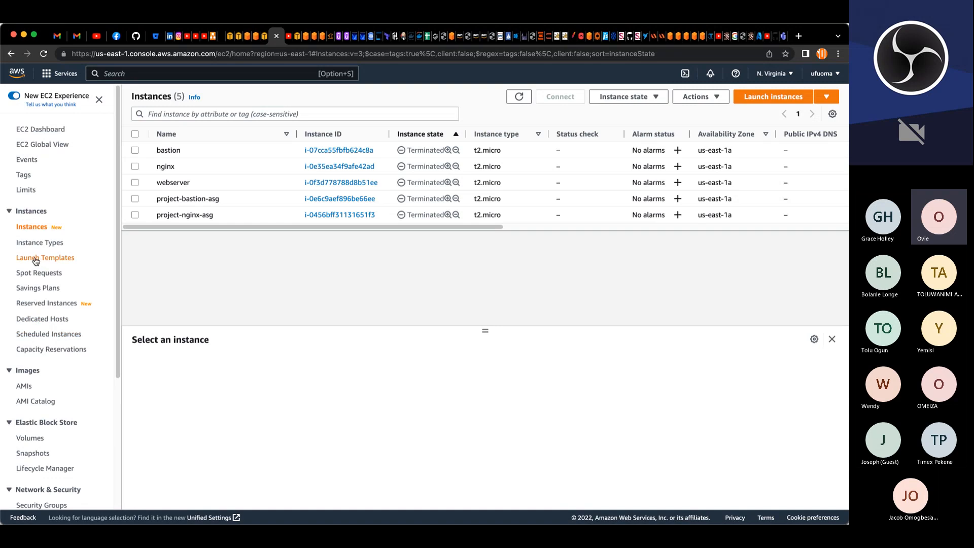
{"action": "scroll", "coordinate": [34, 261], "scroll_direction": "down", "scroll_amount": 3}
{"action": "scroll", "coordinate": [35, 288], "scroll_direction": "down", "scroll_amount": 3}
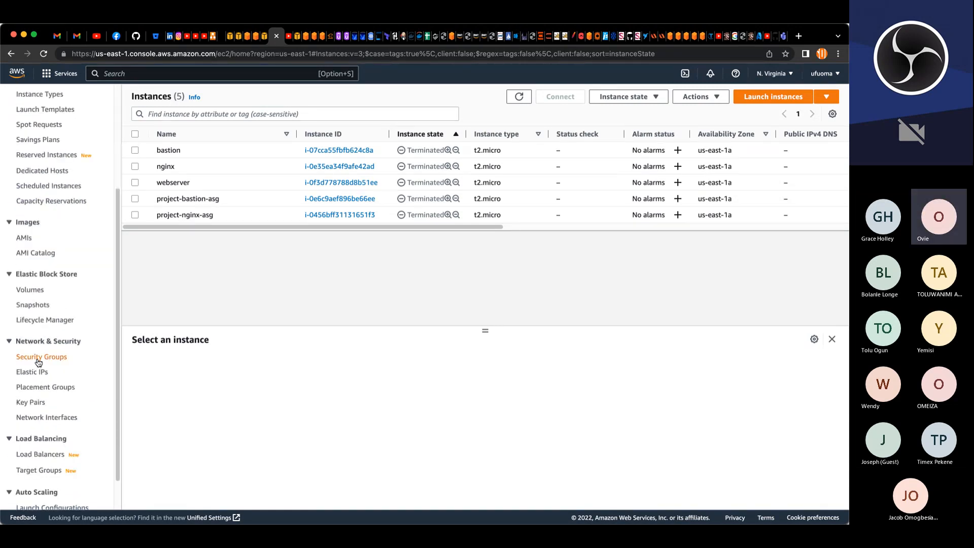
{"action": "left_click", "coordinate": [49, 358]}
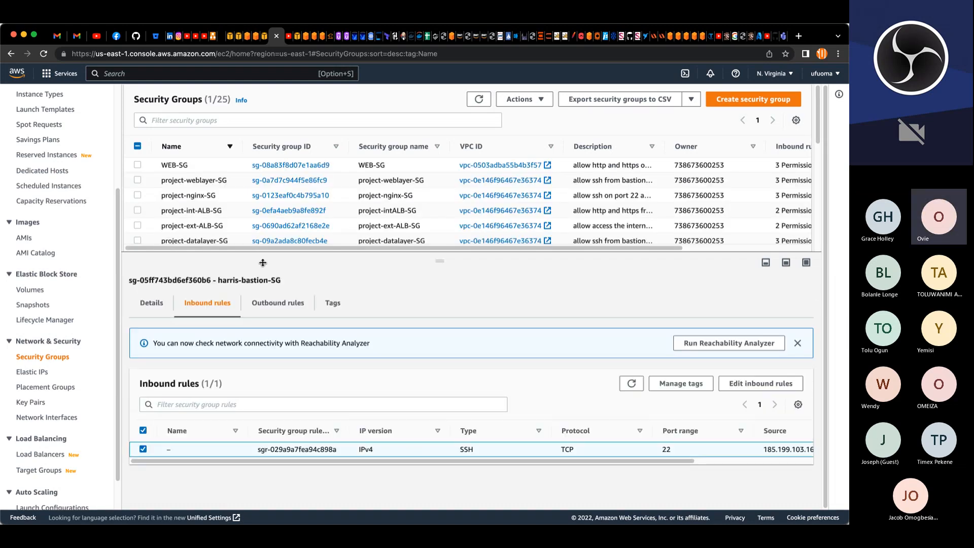
{"action": "left_click", "coordinate": [254, 121]}
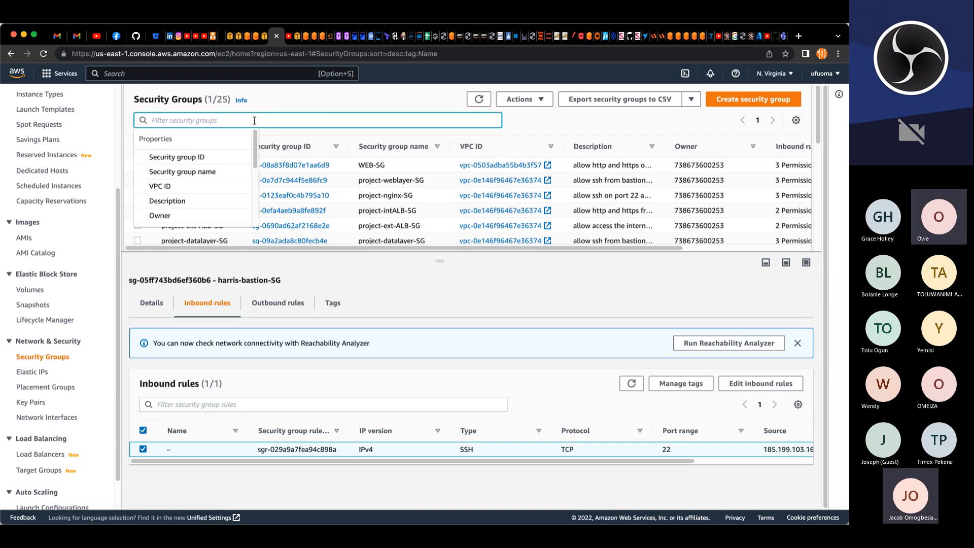
{"action": "type", "text": "project"}
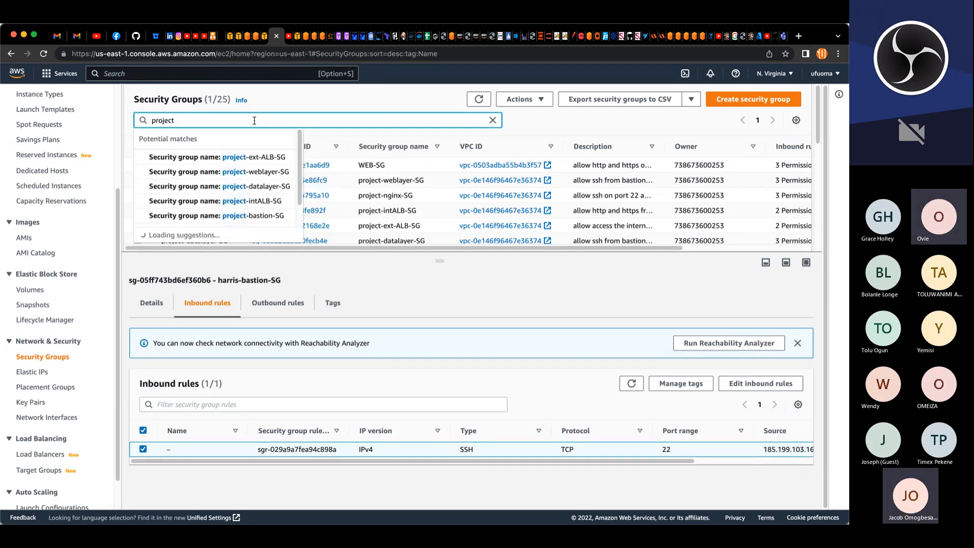